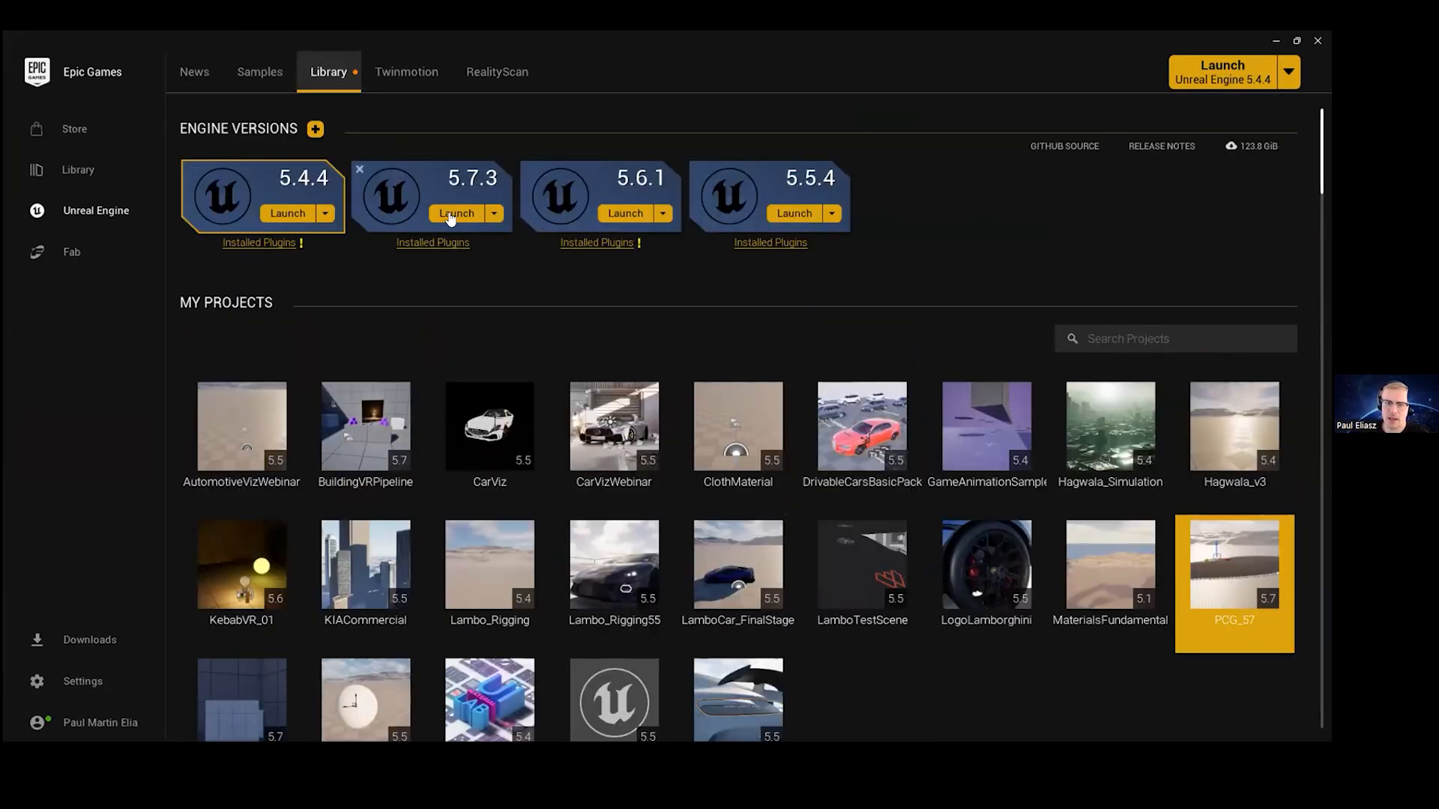
- Launch Unreal Engine 5.7.3 and create a new project from the Blank games template
click(454, 214)
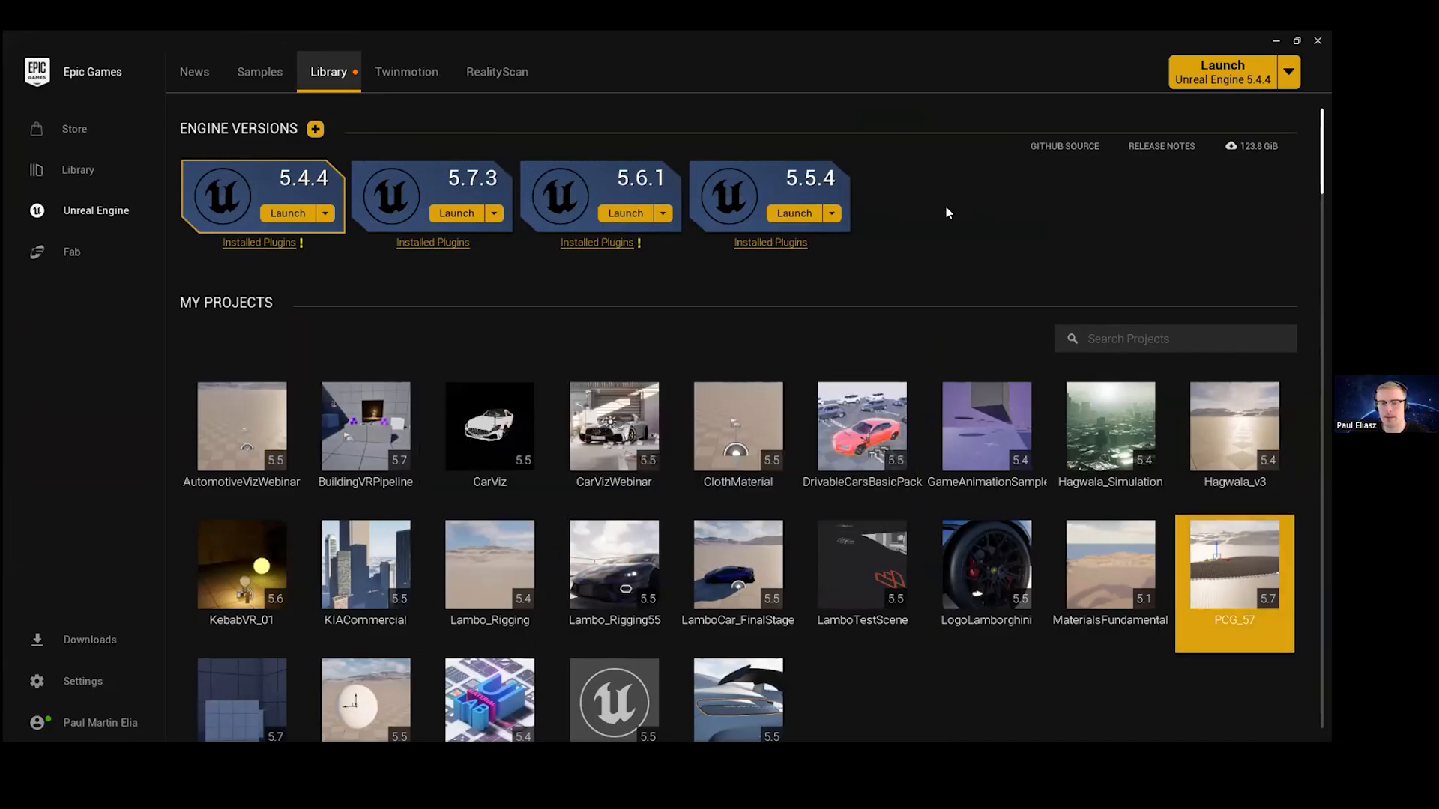
key(alt+Tab)
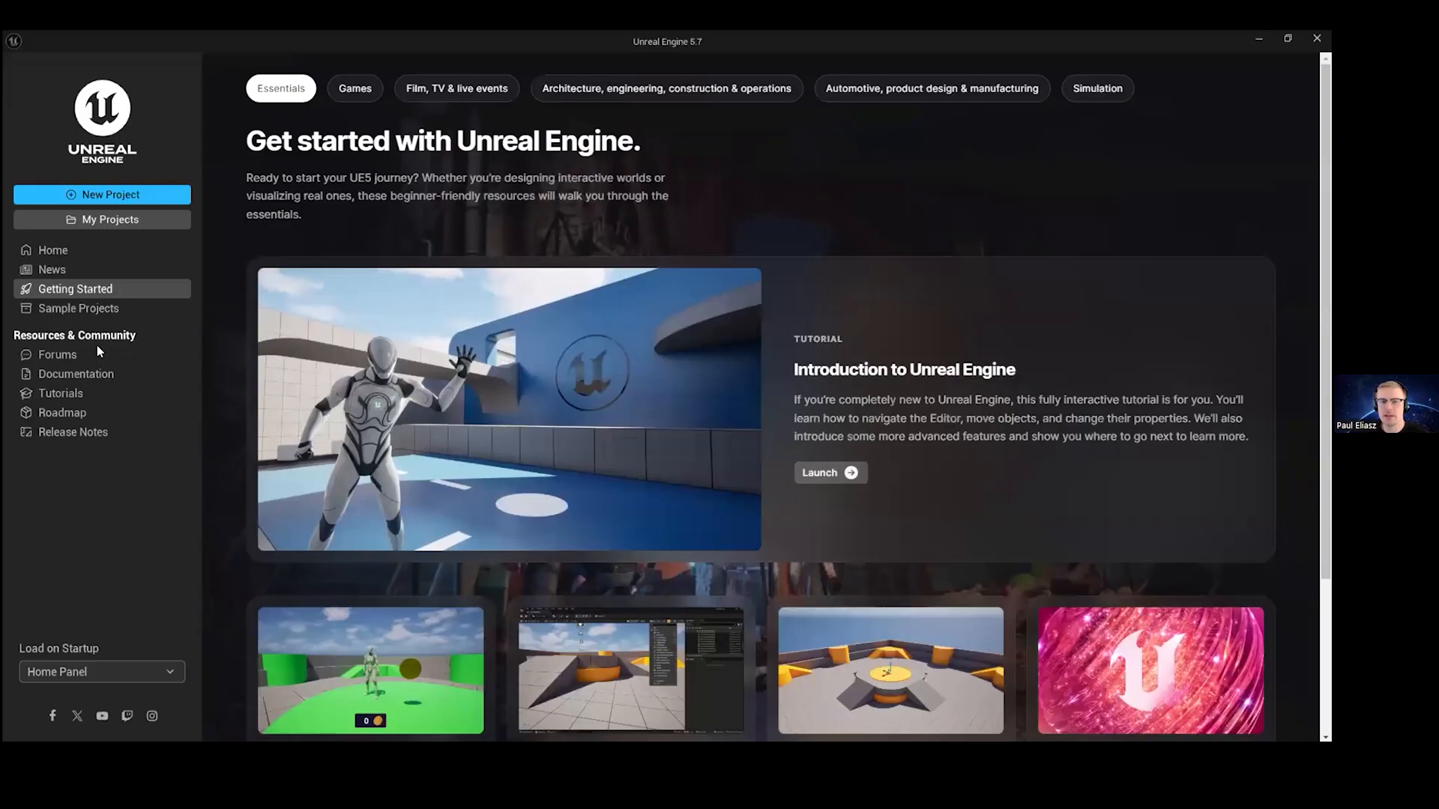
click(151, 199)
click(600, 178)
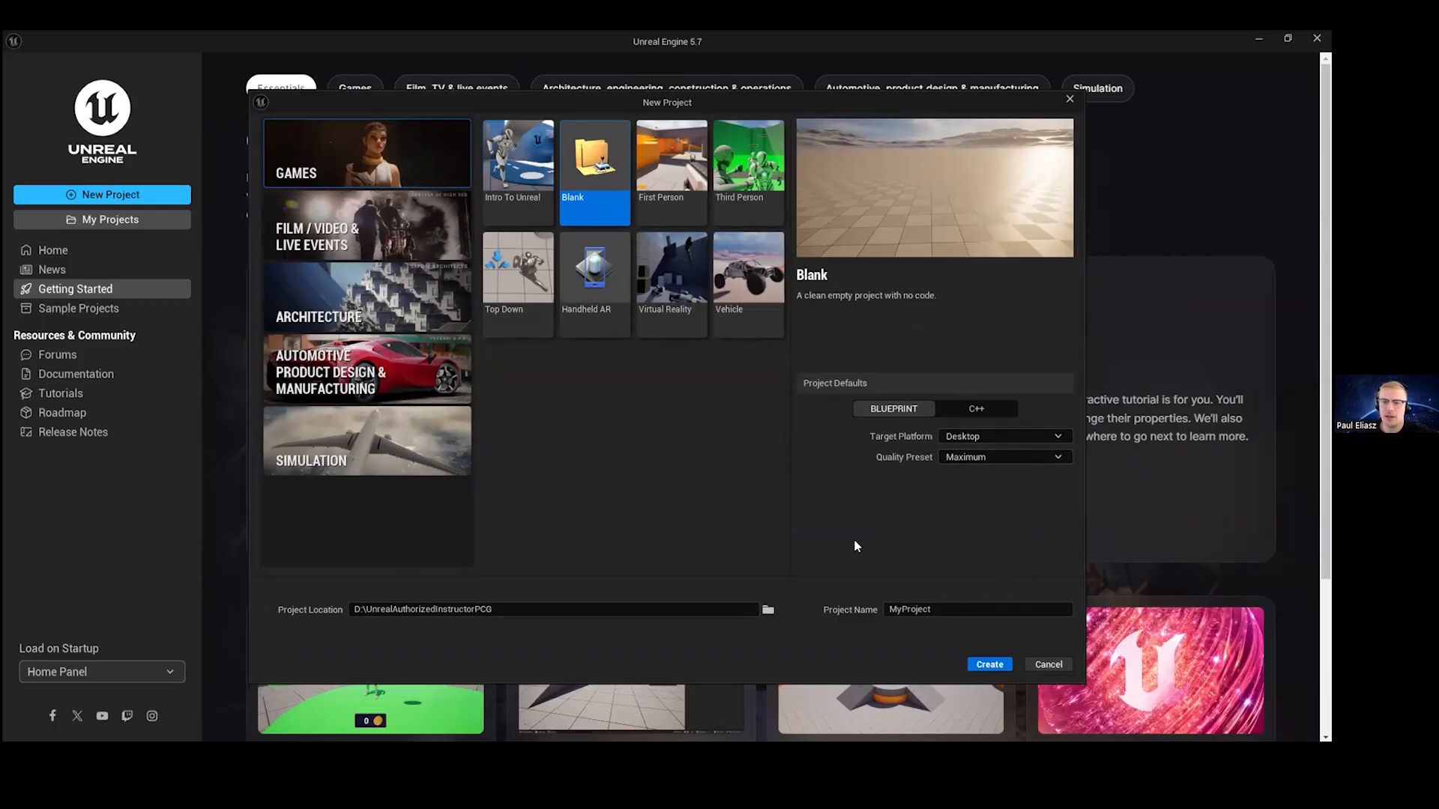
click(987, 664)
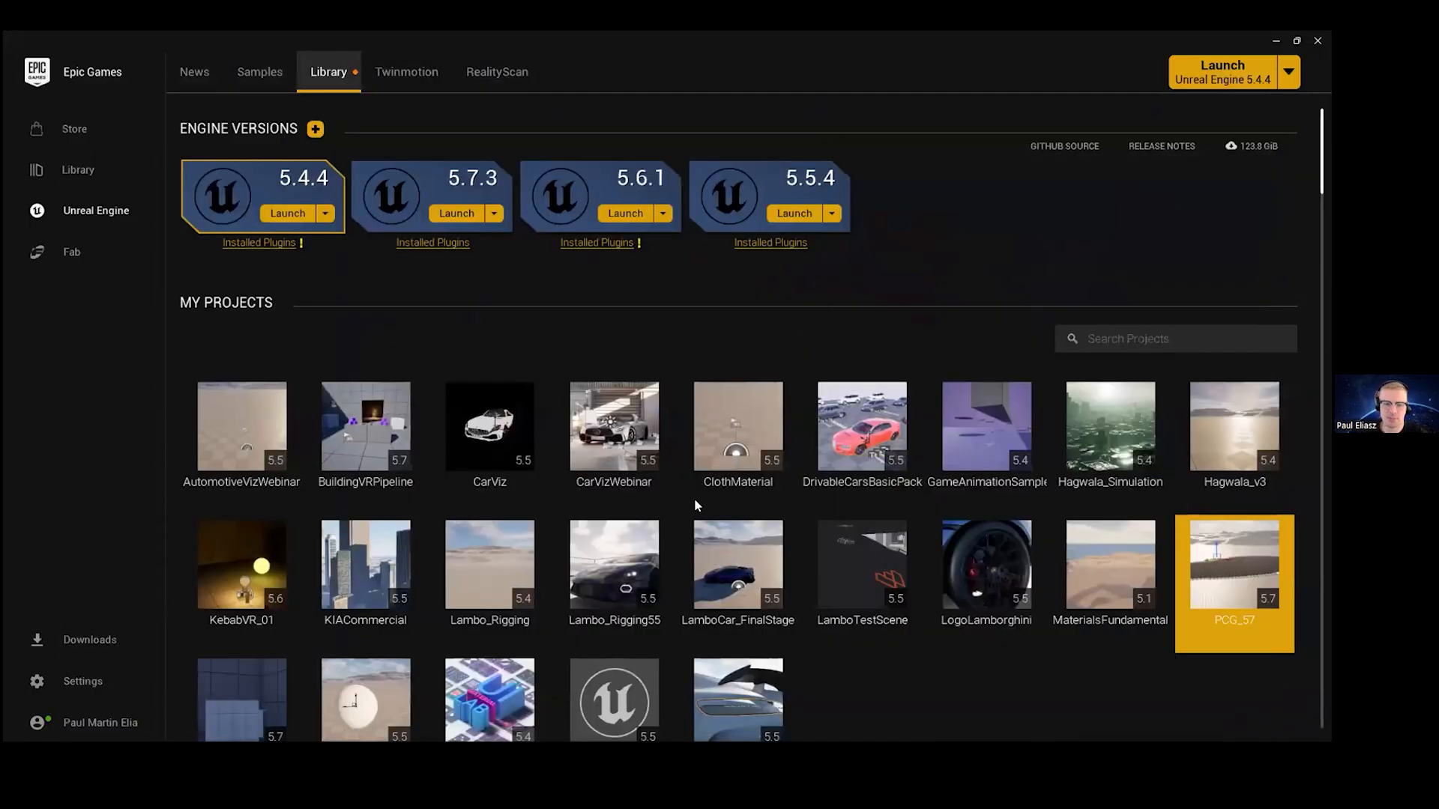
- Switch to the open PCG_57 project in the Unreal Editor and search its plugins for PCG
key(alt+Tab)
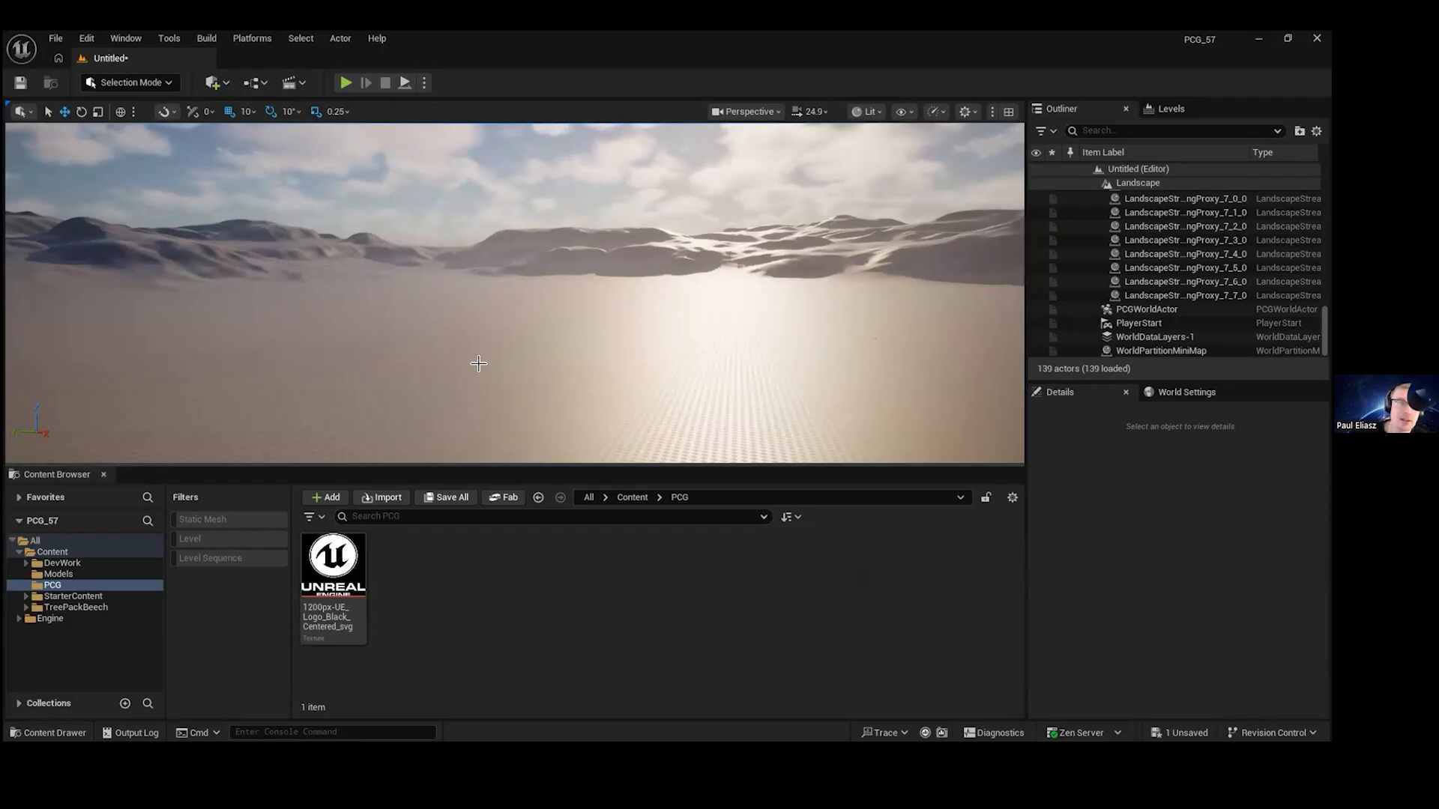
click(87, 38)
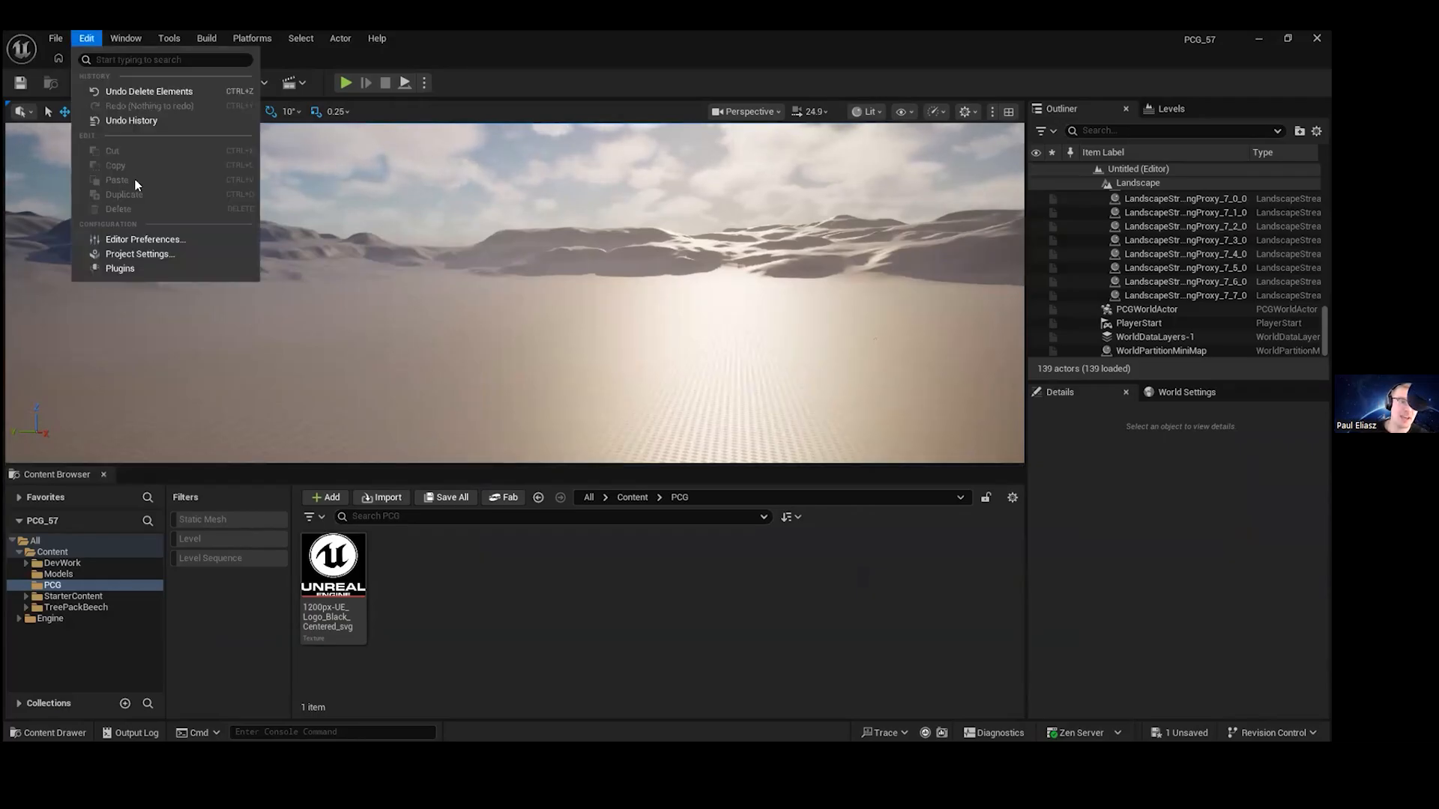
click(142, 270)
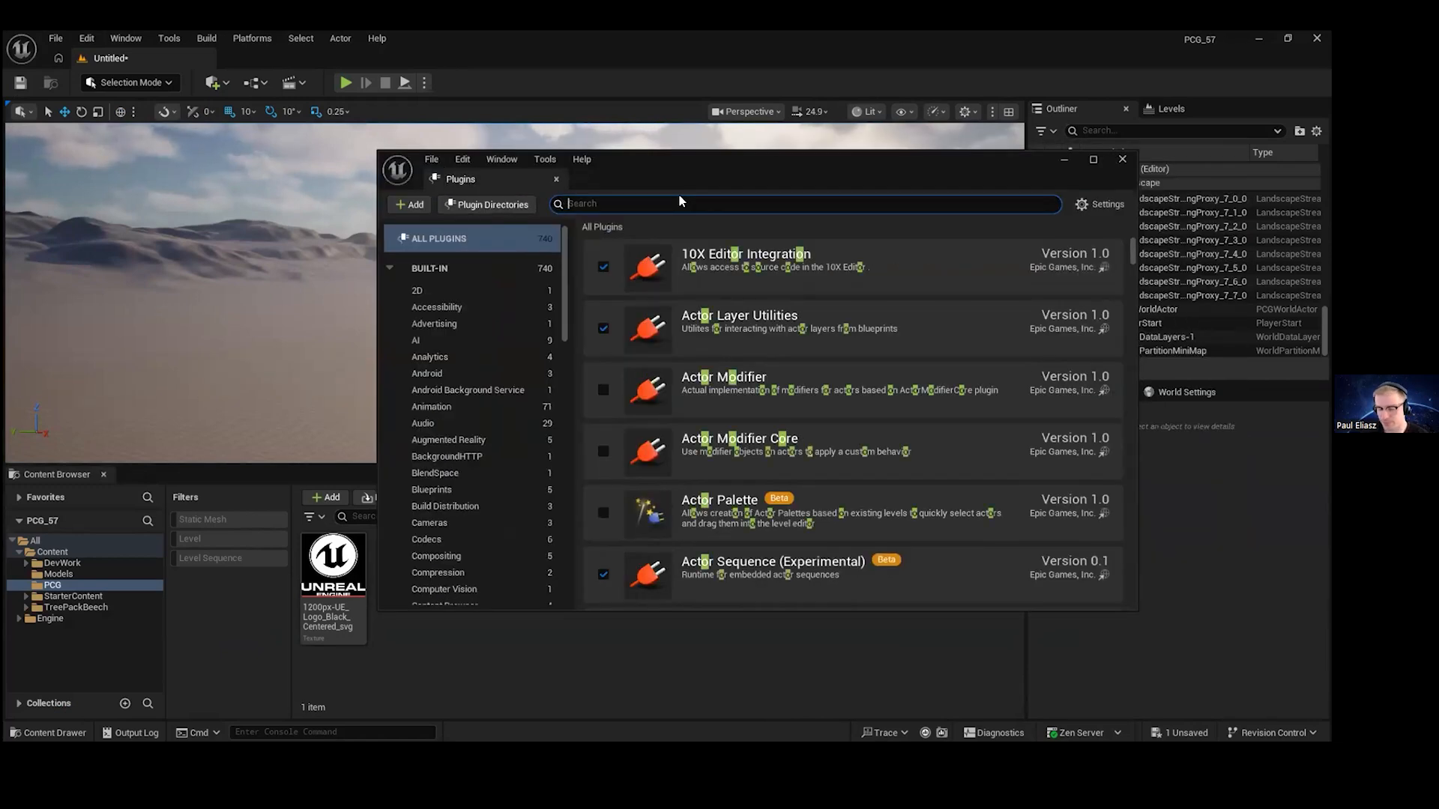
text(PCG)
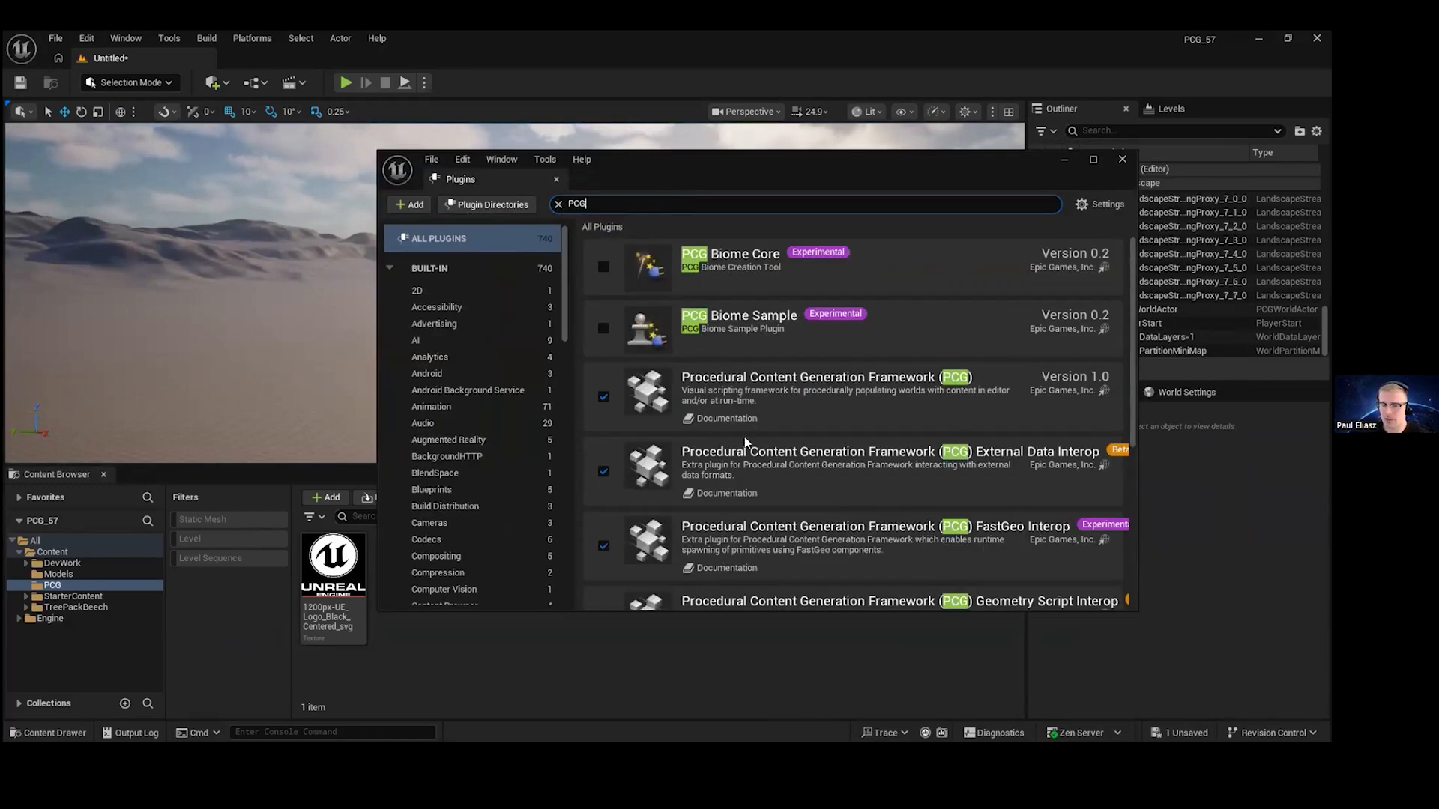
- Review which Procedural Content Generation Framework plugins and interop extensions are enabled, clear the search and close the plugin list
scroll(898, 516, down, 2)
scroll(978, 553, up, 1)
scroll(982, 559, up, 1)
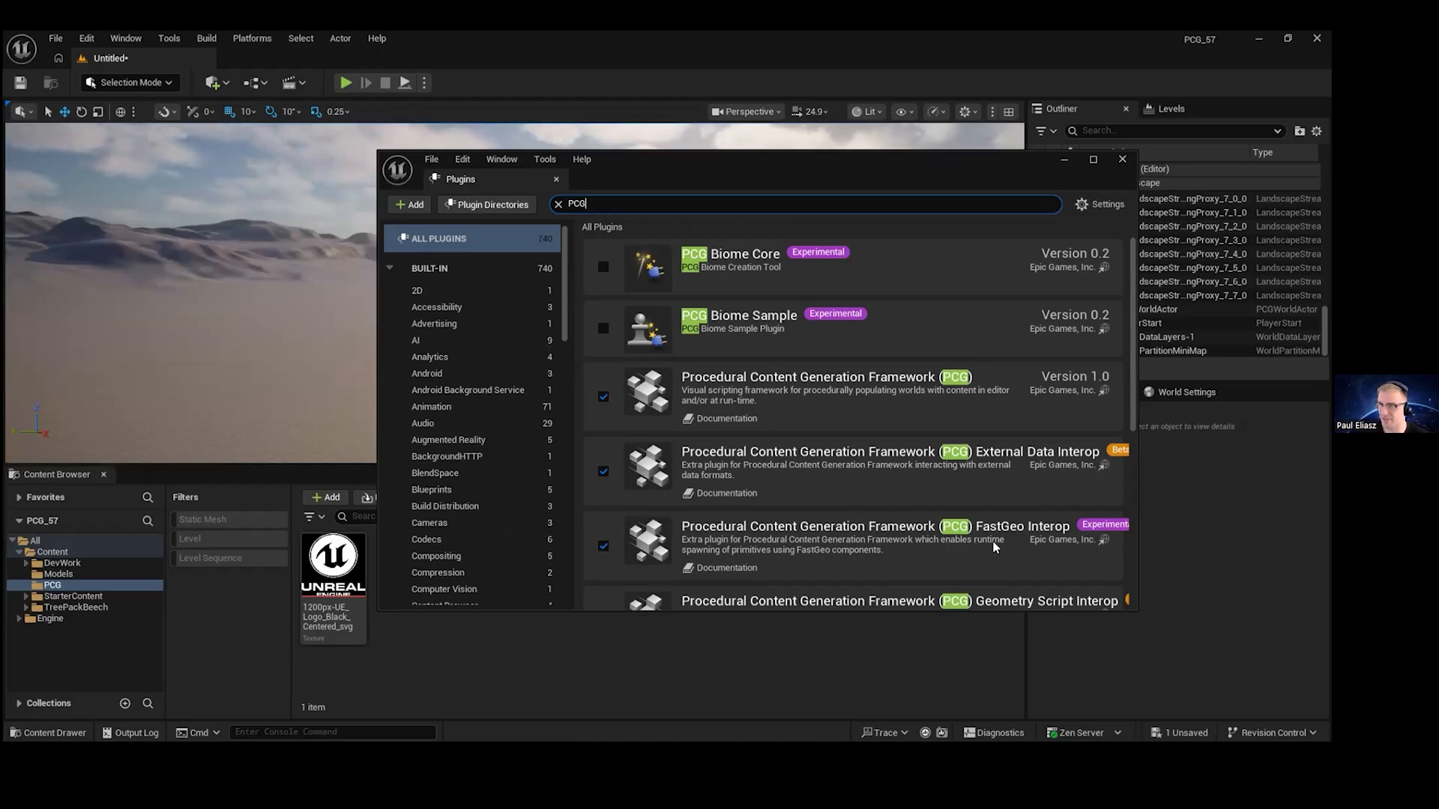
drag(999, 167, 857, 31)
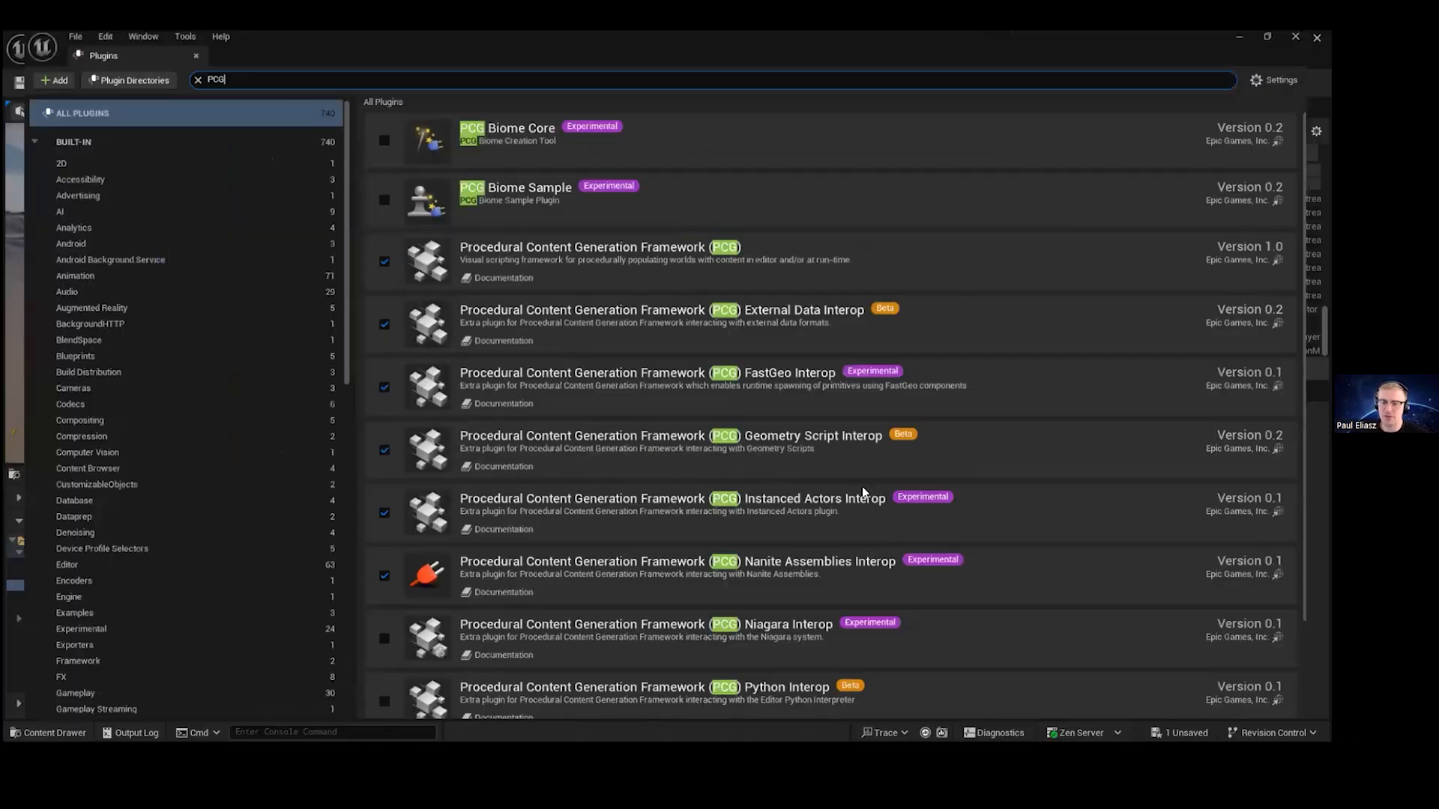
scroll(807, 716, down, 2)
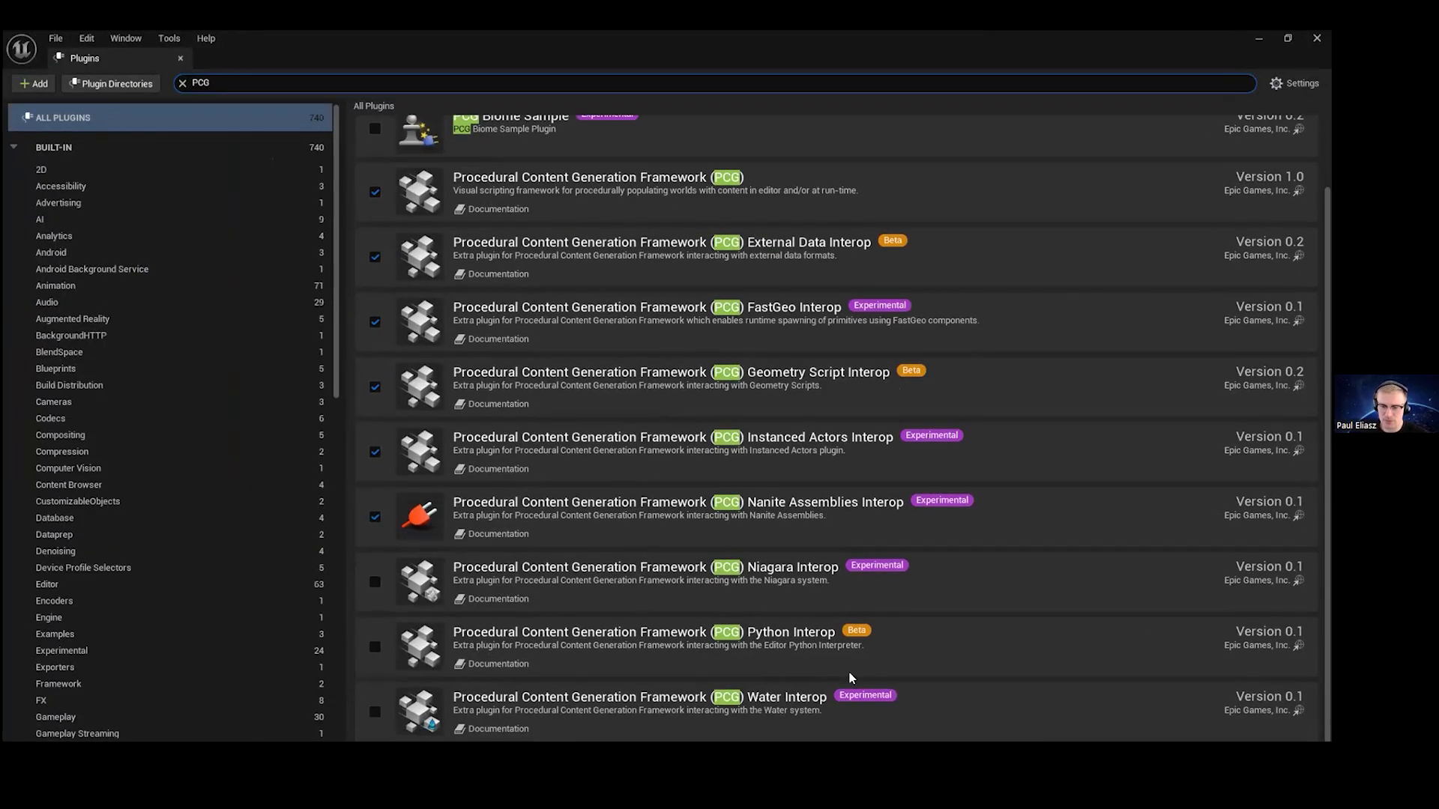
scroll(787, 479, up, 2)
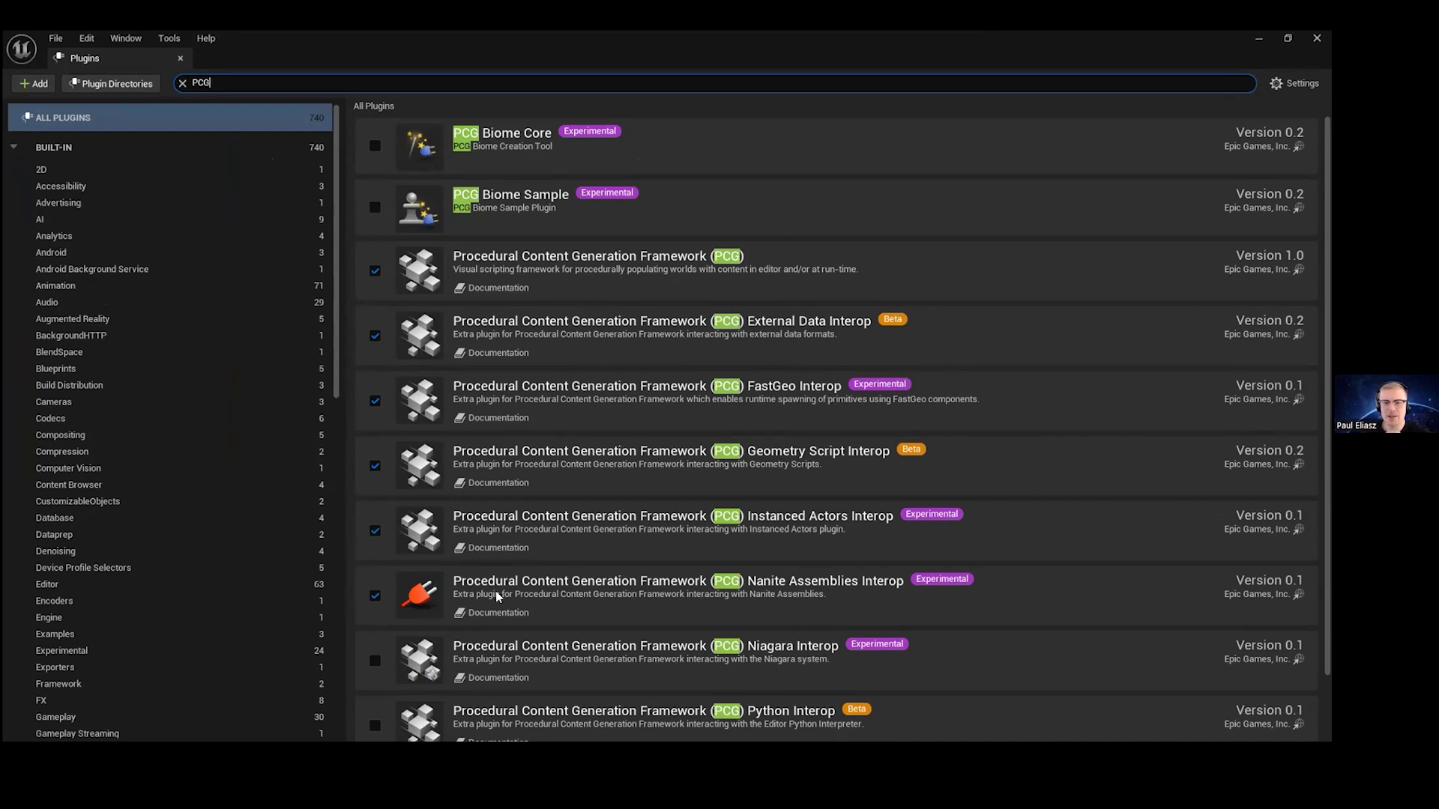
scroll(1031, 420, down, 1)
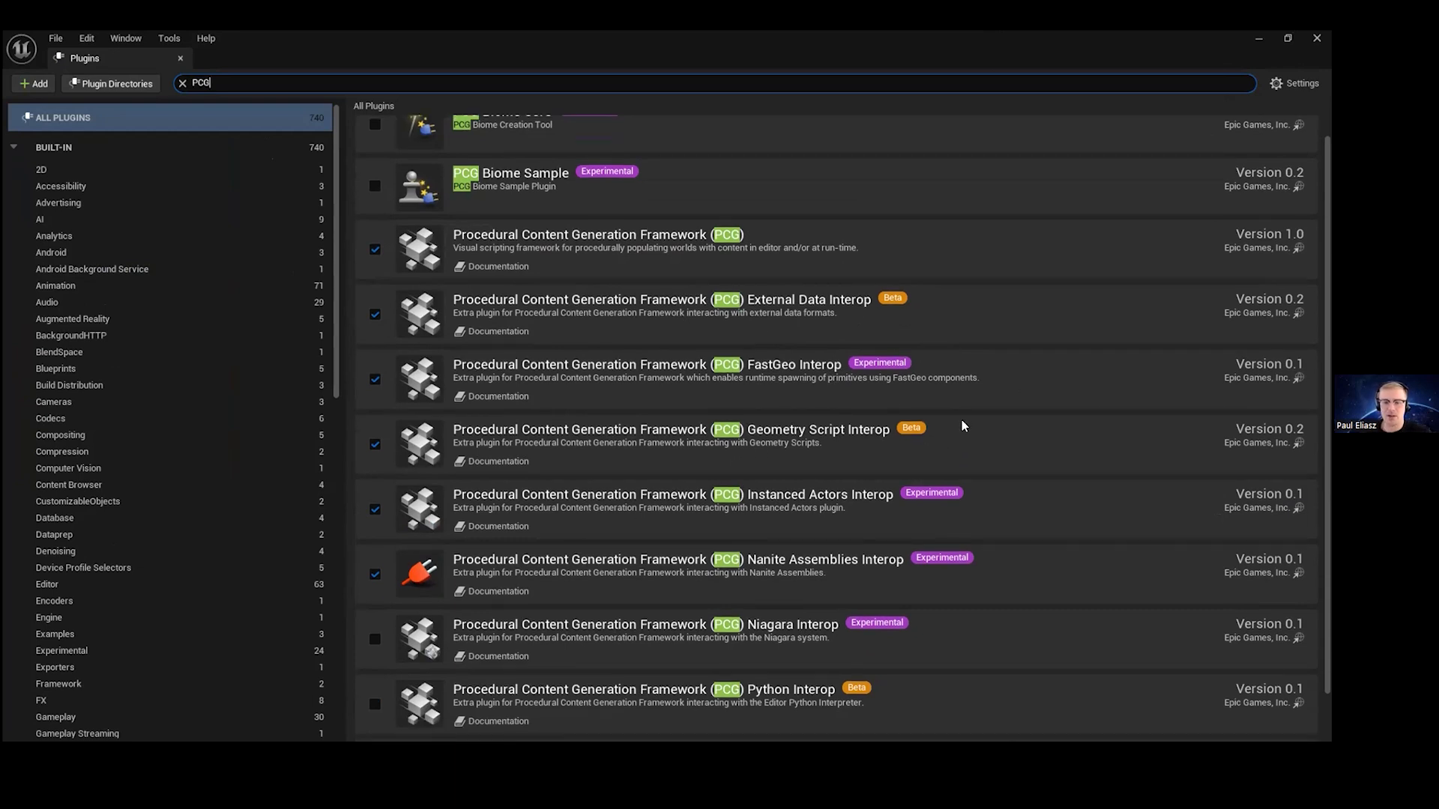
scroll(771, 322, down, 2)
scroll(910, 443, up, 3)
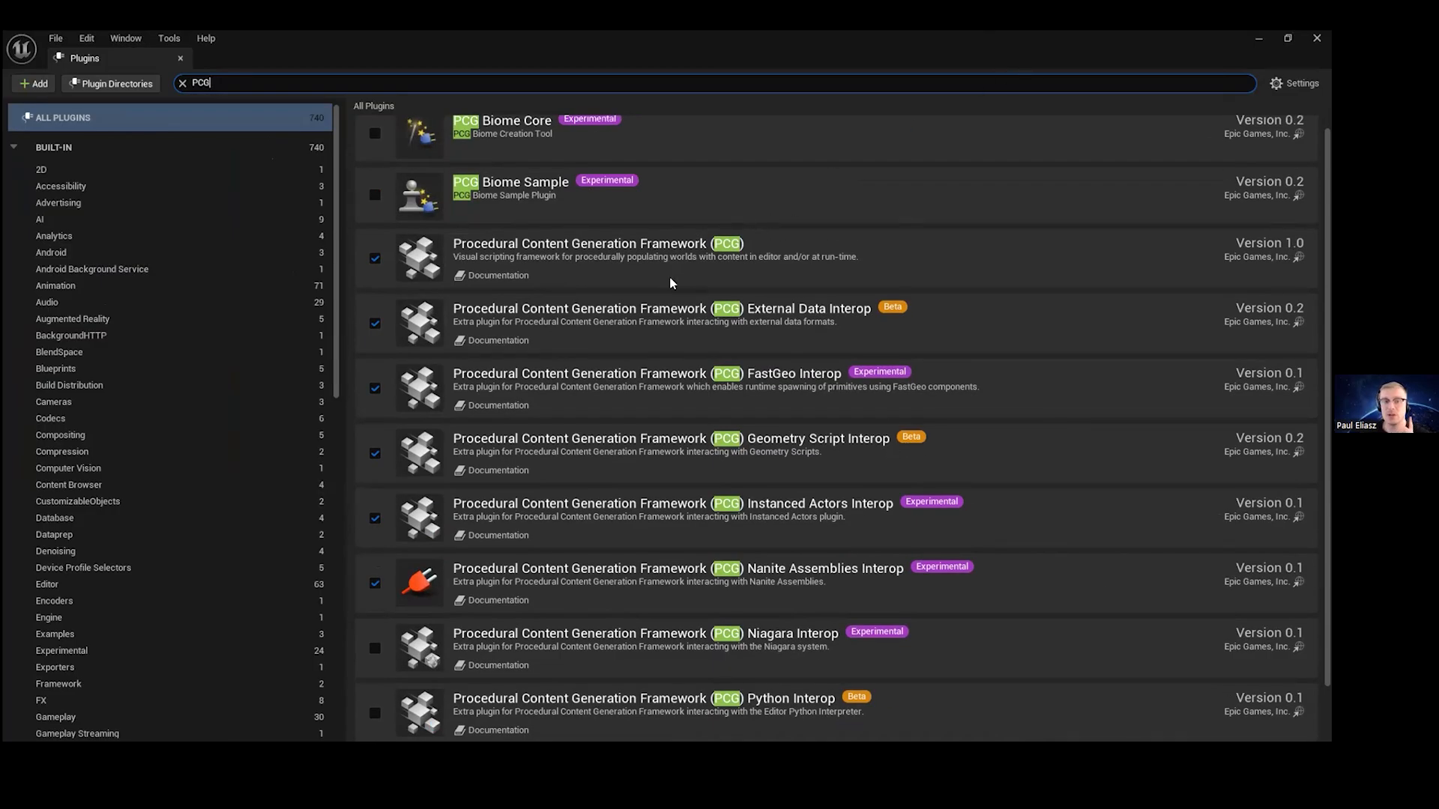
click(182, 83)
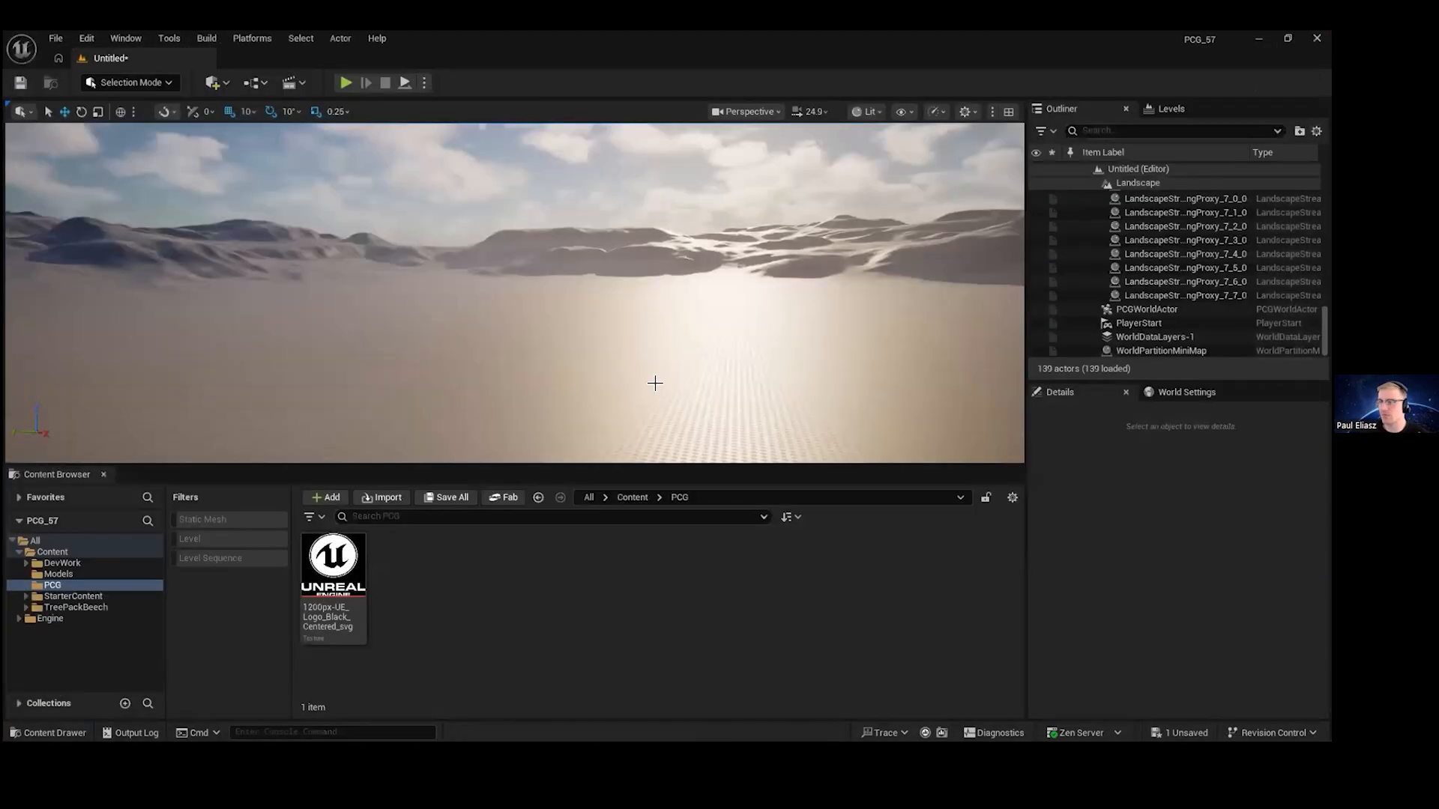
- Create an empty PCG Graph in the PCG content folder and name it PCG_SurfaceSampler
right_drag(655, 383, 655, 377)
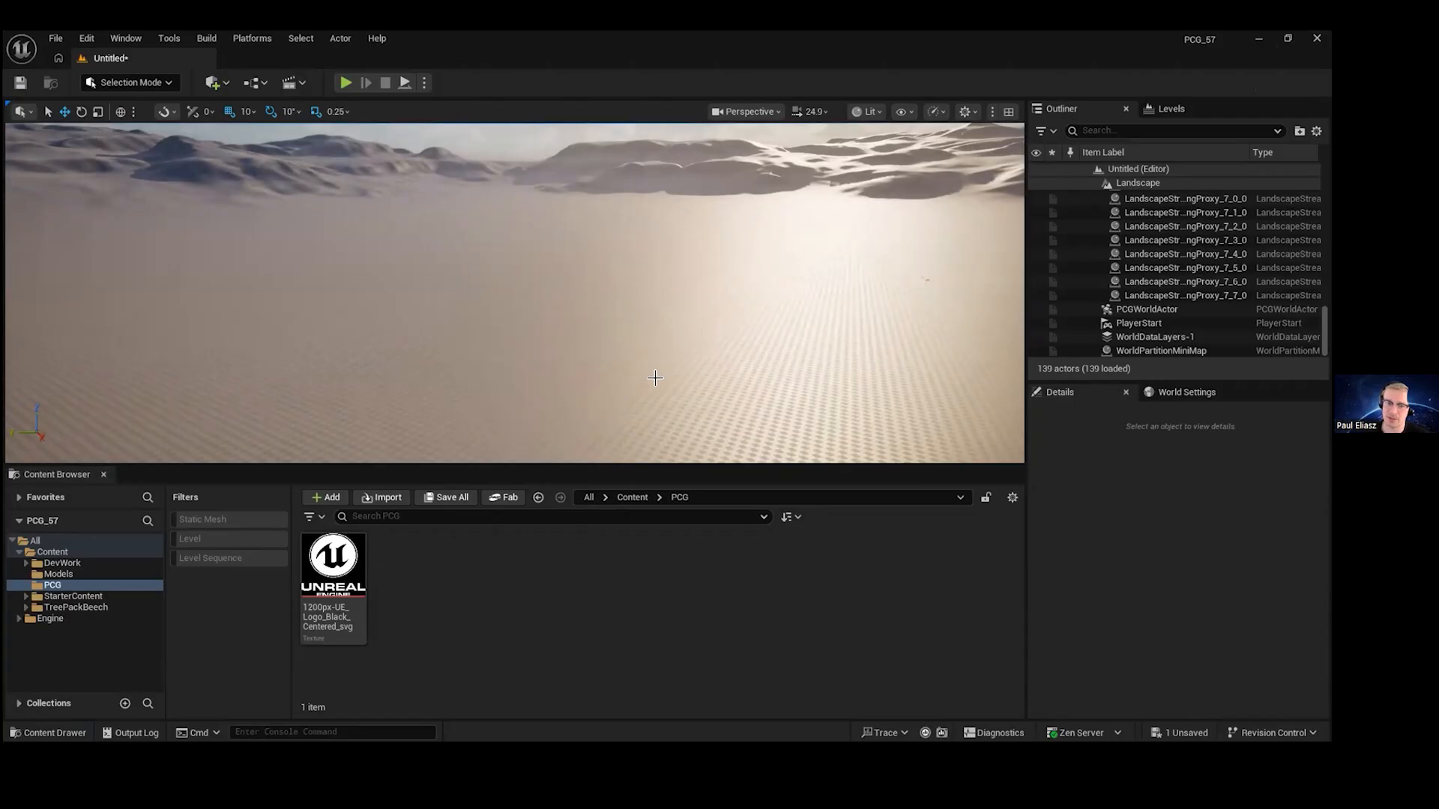
right_drag(655, 377, 655, 388)
right_drag(591, 323, 592, 313)
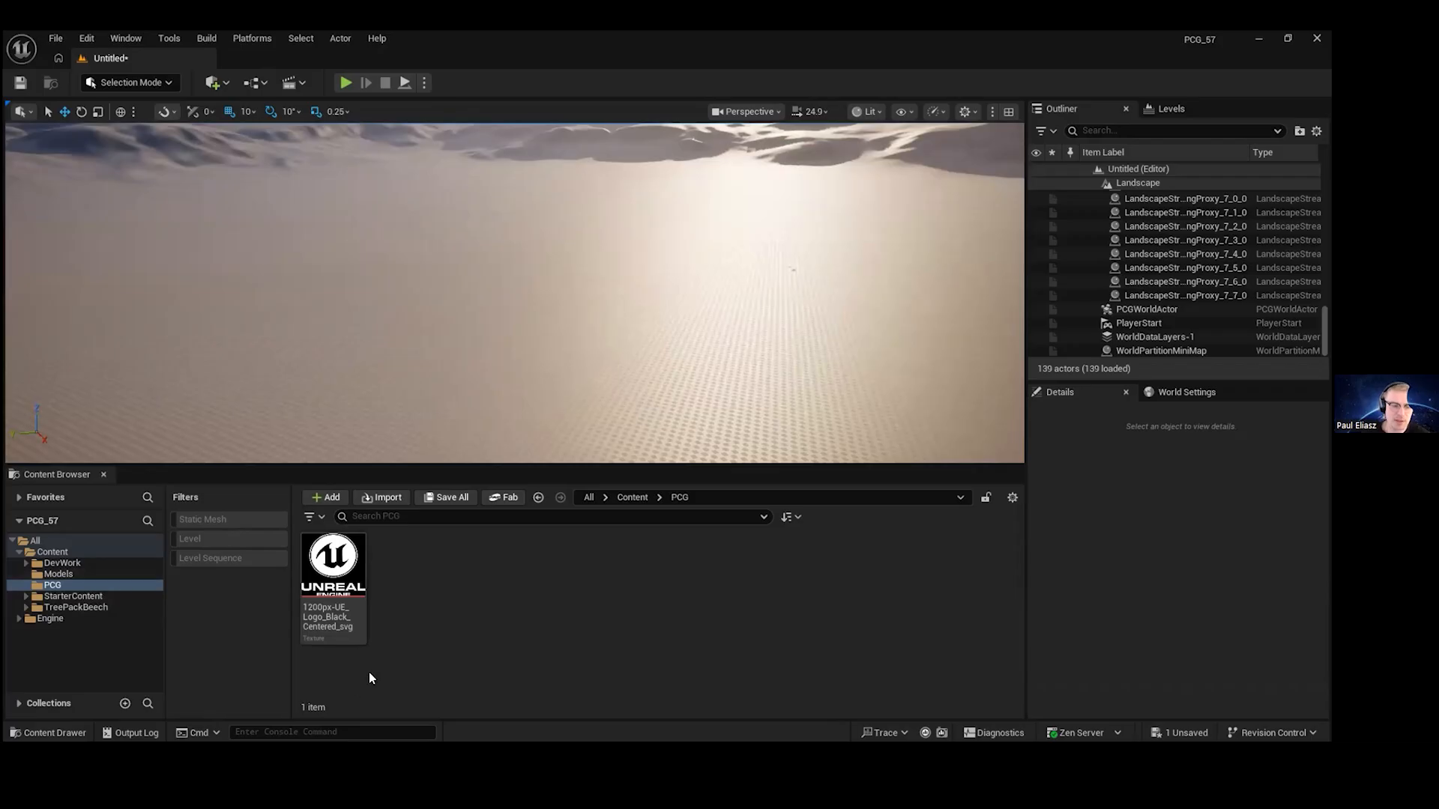
right_click(500, 602)
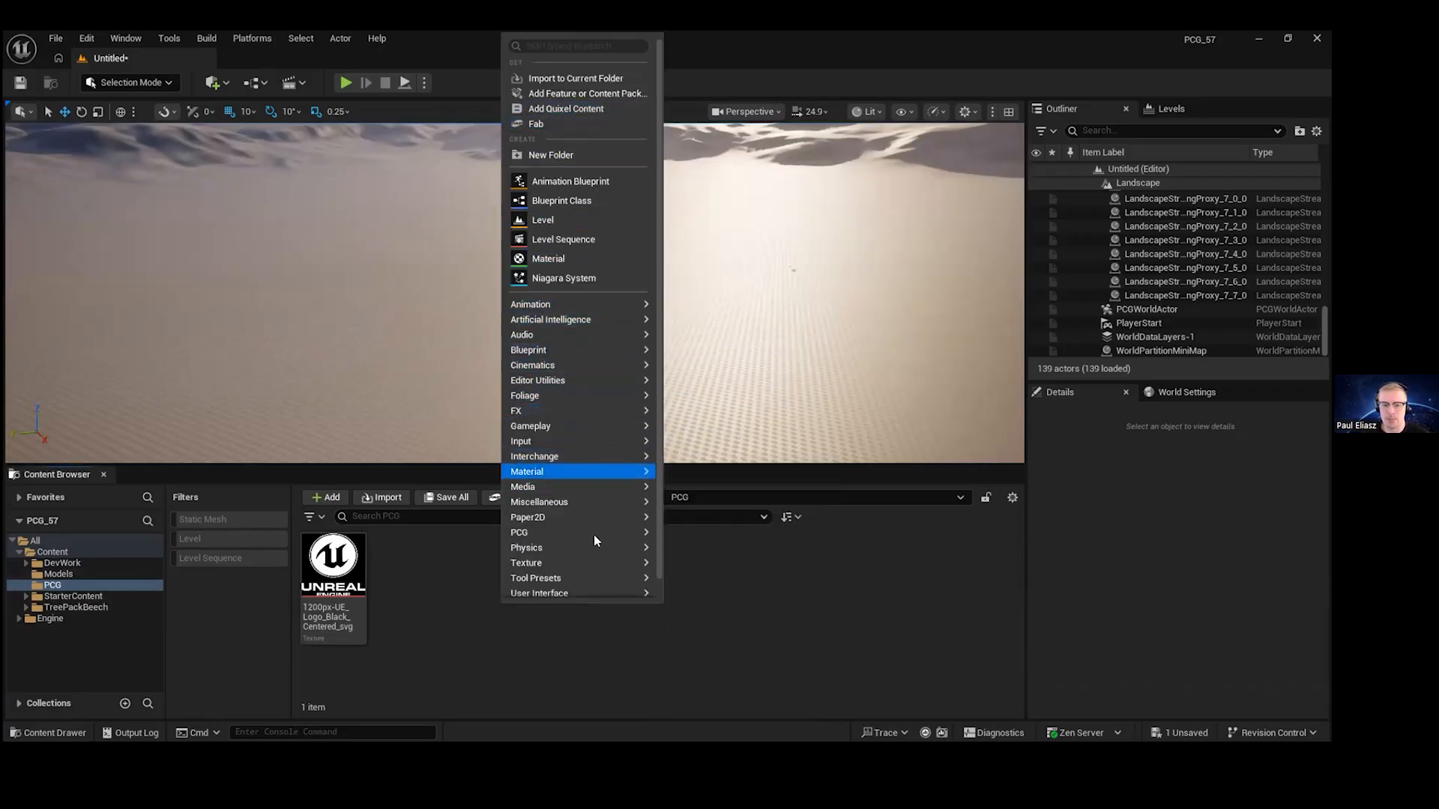
mouse_move(592, 532)
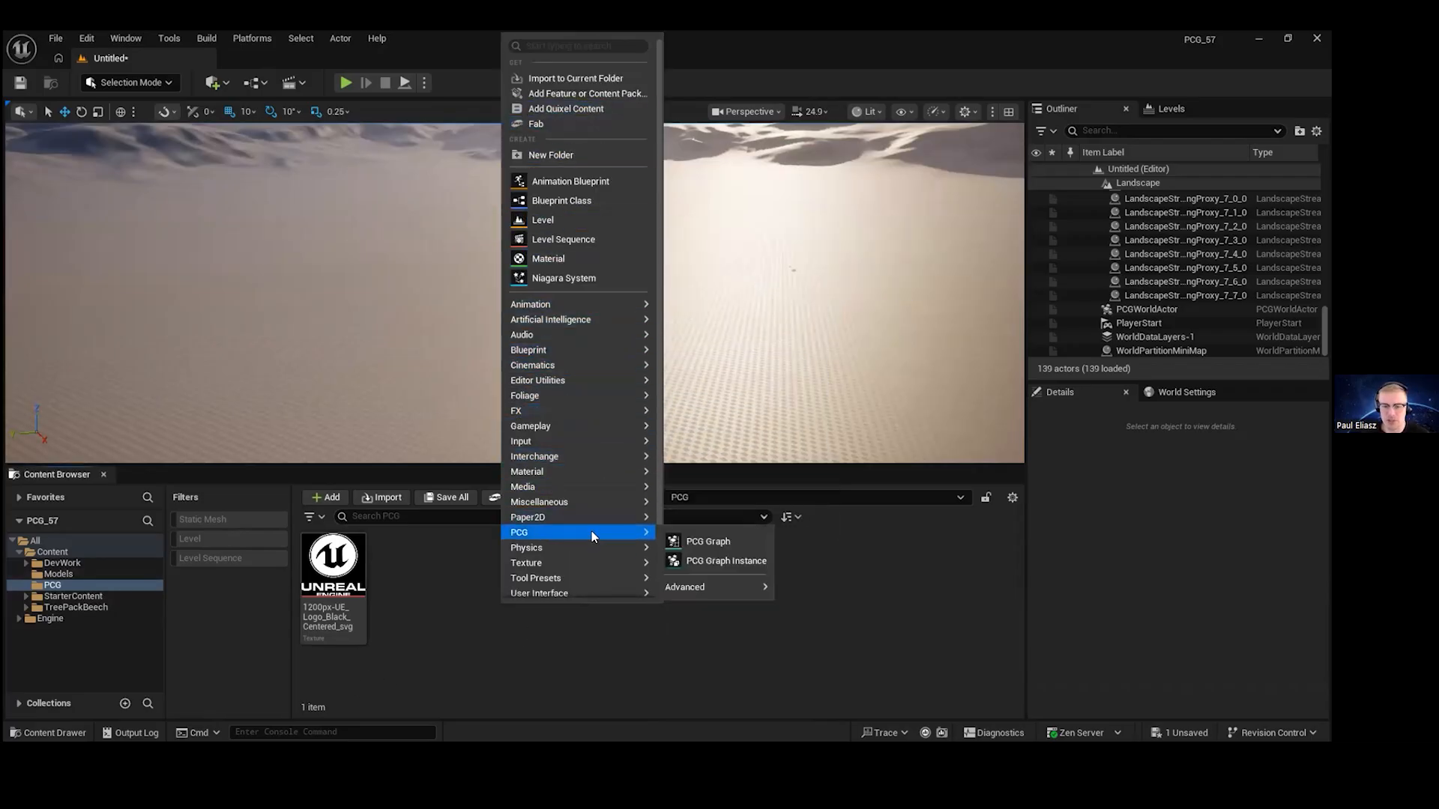
click(697, 542)
click(642, 277)
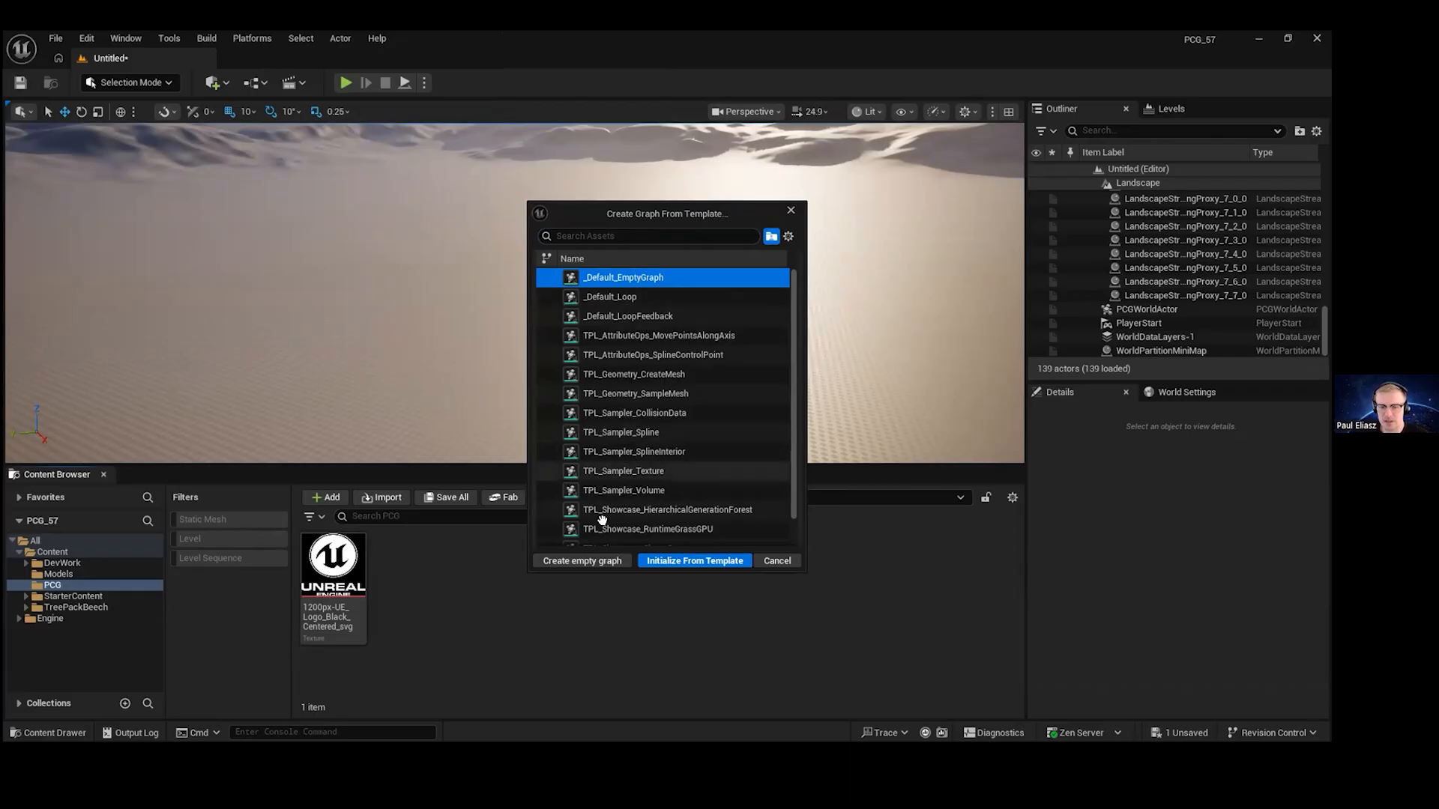
click(605, 560)
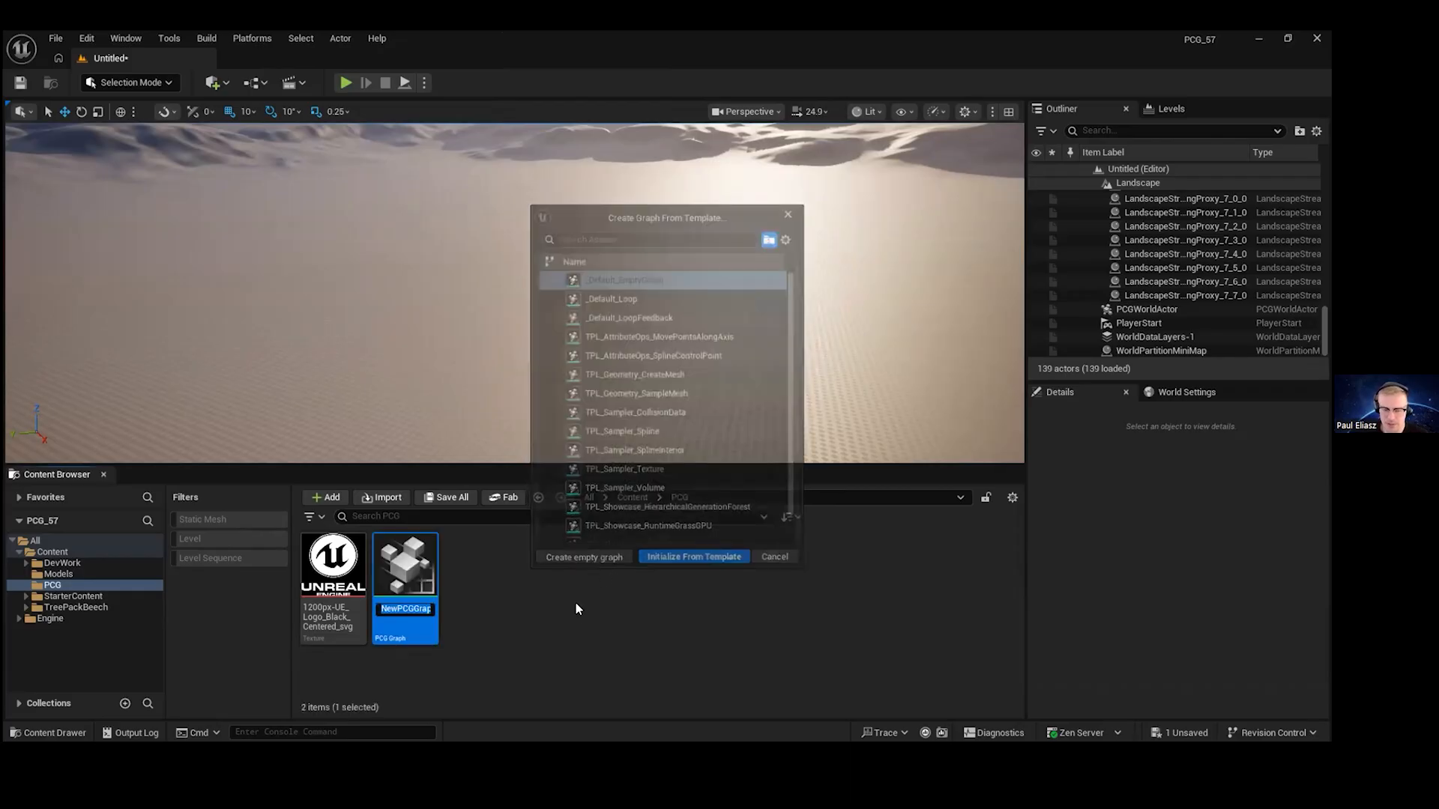
text(PCG_)
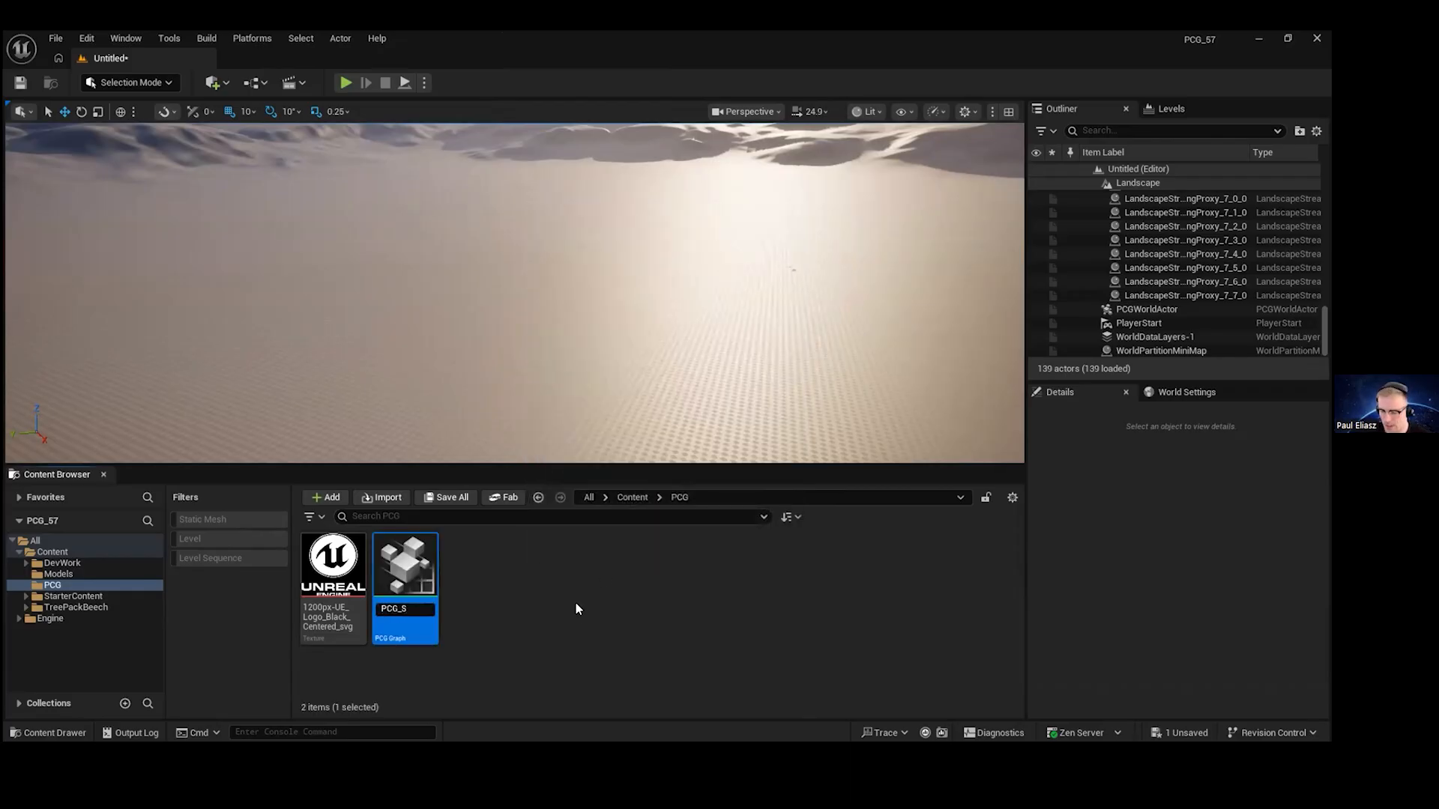
text(Surface Sampler)
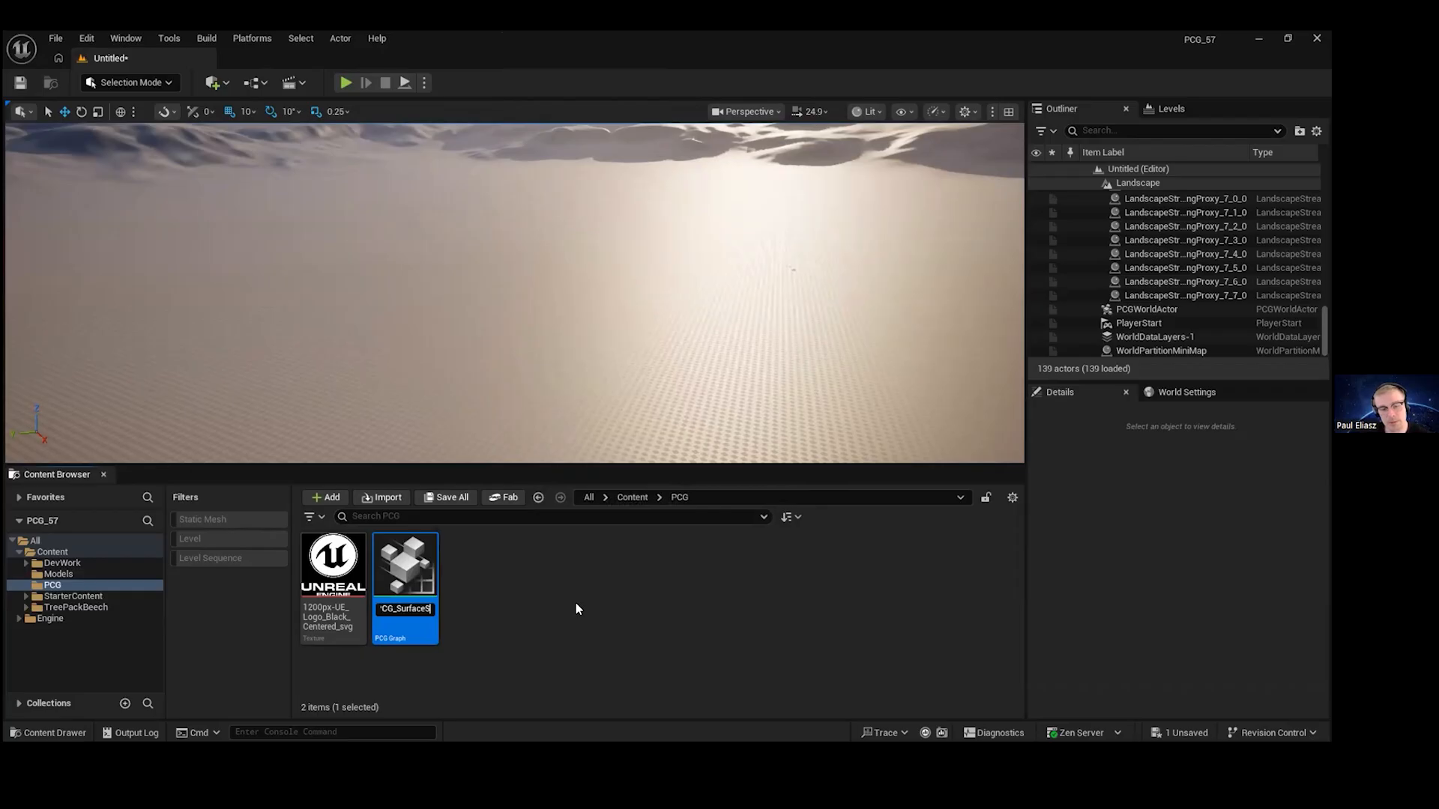
key(Return)
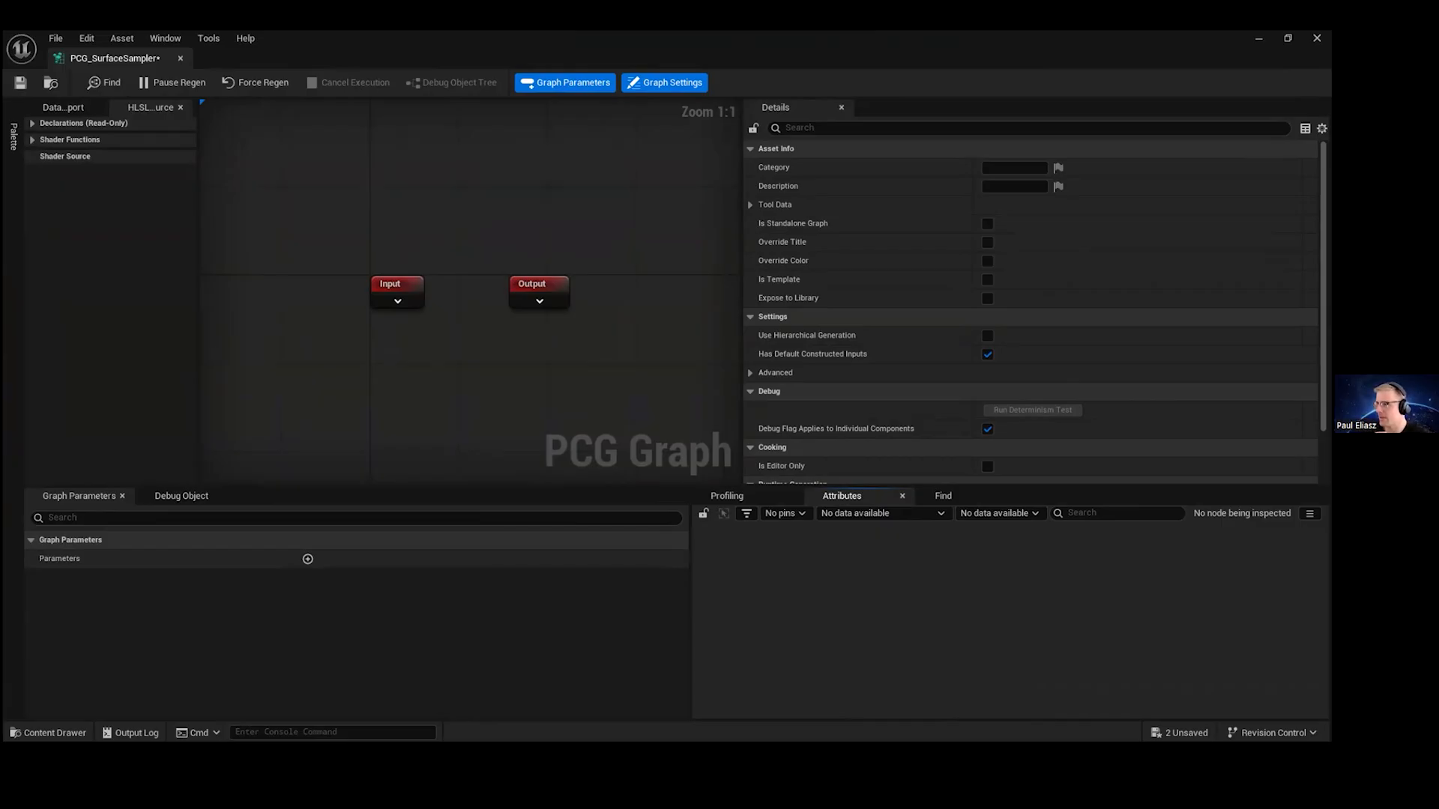
- Enlarge the node canvas of PCG_SurfaceSampler by narrowing the Details area, with the Input and Output nodes in view
scroll(519, 340, down, 3)
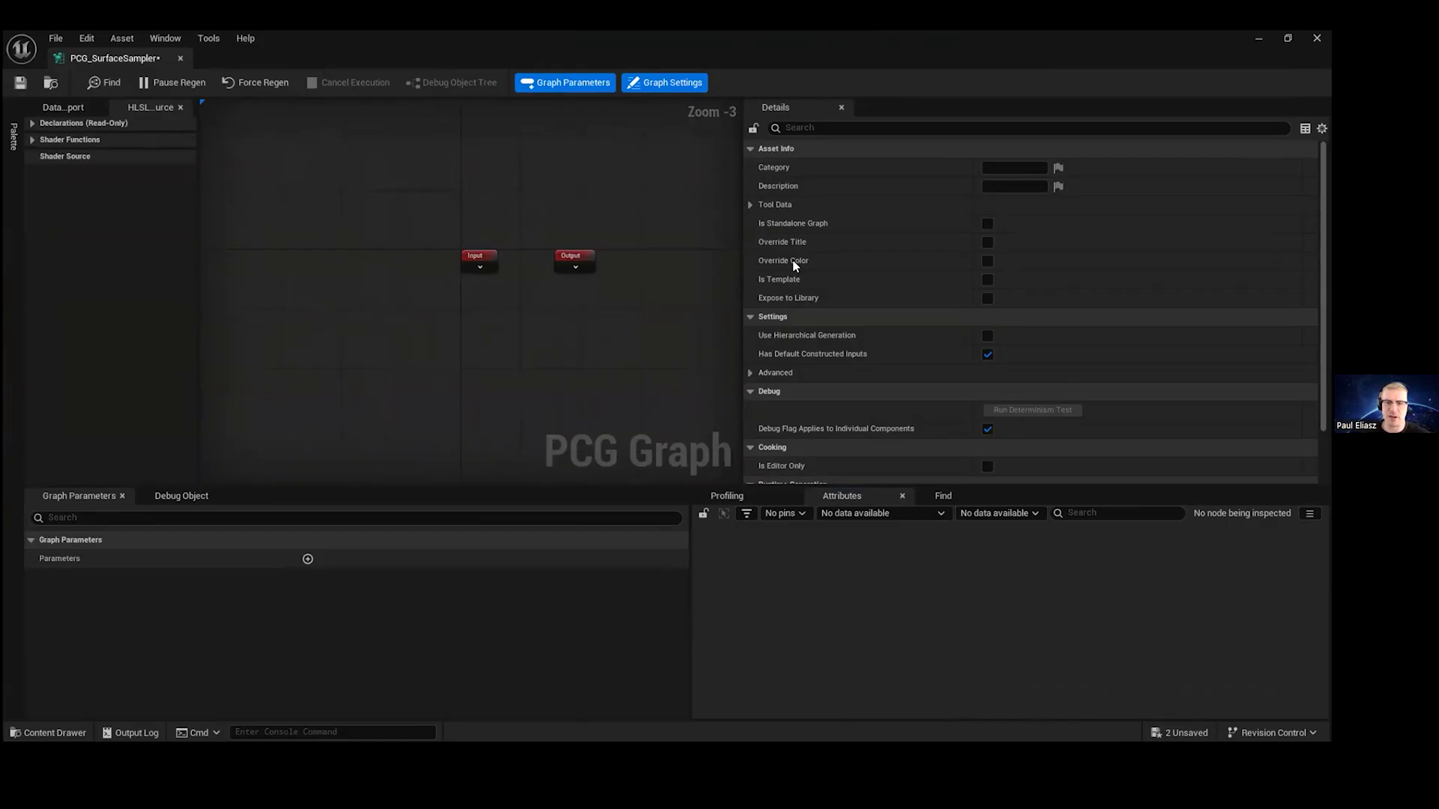
drag(742, 260, 943, 263)
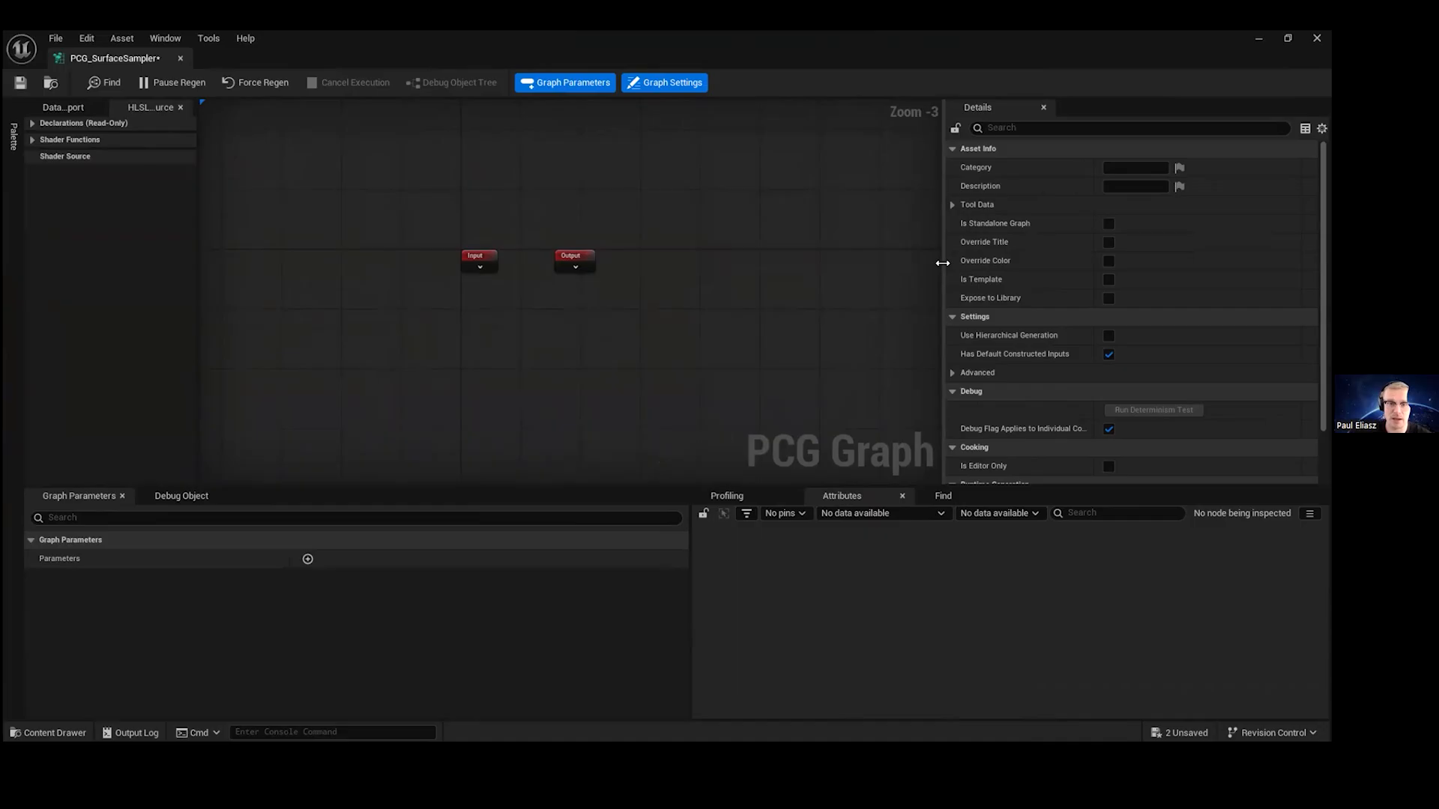
right_drag(516, 246, 556, 247)
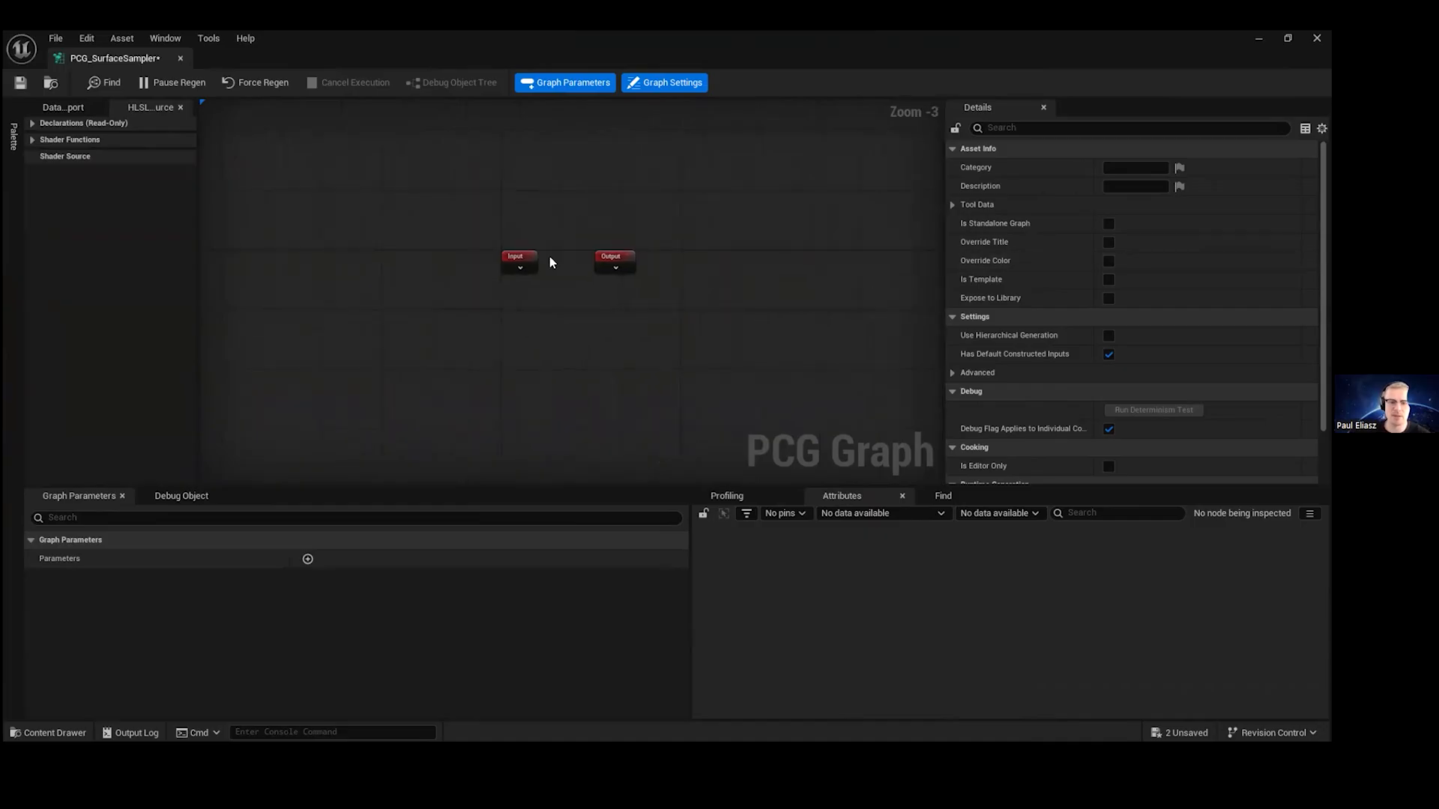
scroll(488, 347, up, 2)
right_drag(572, 321, 475, 309)
right_drag(474, 362, 597, 347)
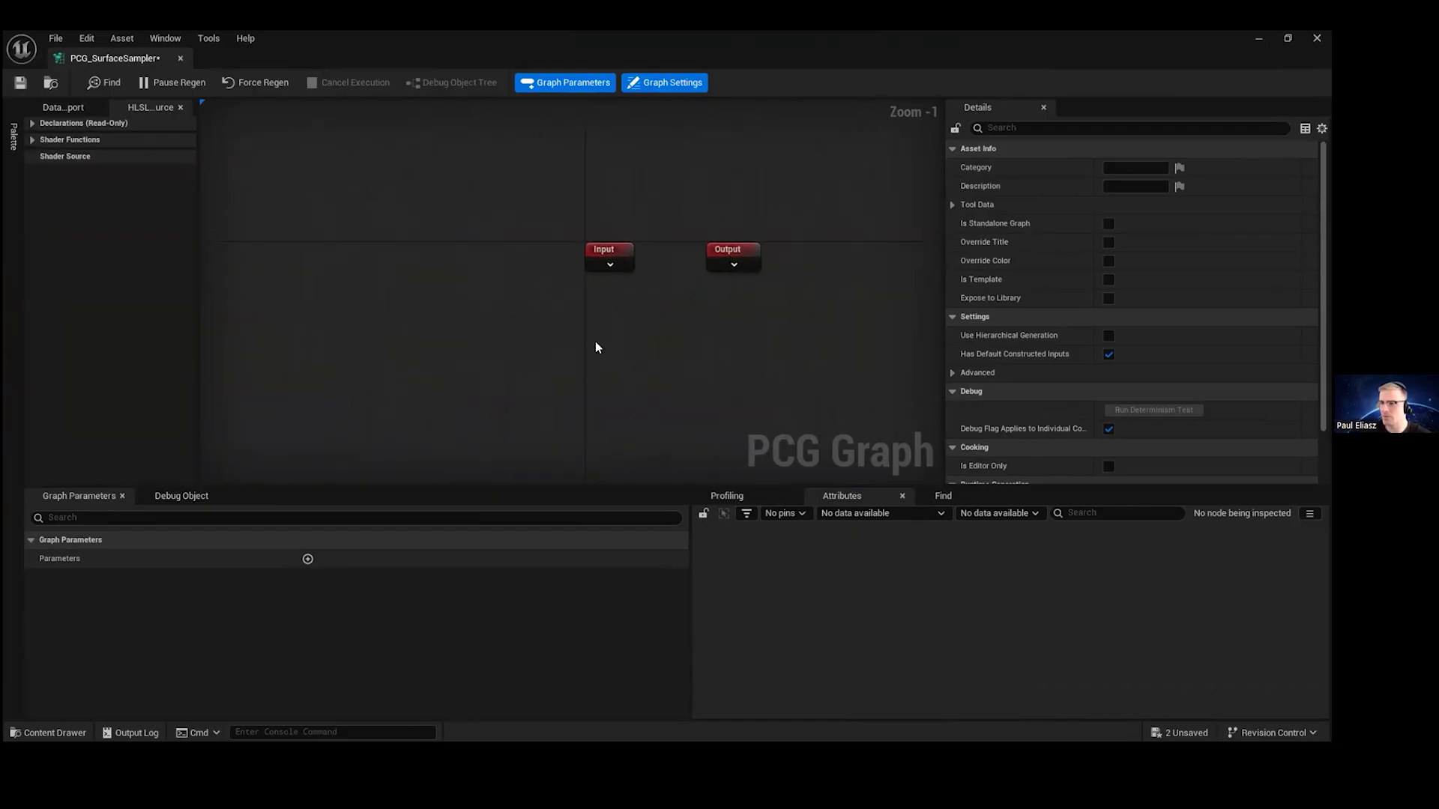
right_drag(462, 302, 432, 287)
- Shrink the graph editor window and place PCG_SurfaceSampler on the landscape in the level as a PCG volume
drag(739, 34, 973, 204)
right_drag(435, 404, 491, 320)
click(491, 330)
right_drag(491, 330, 512, 394)
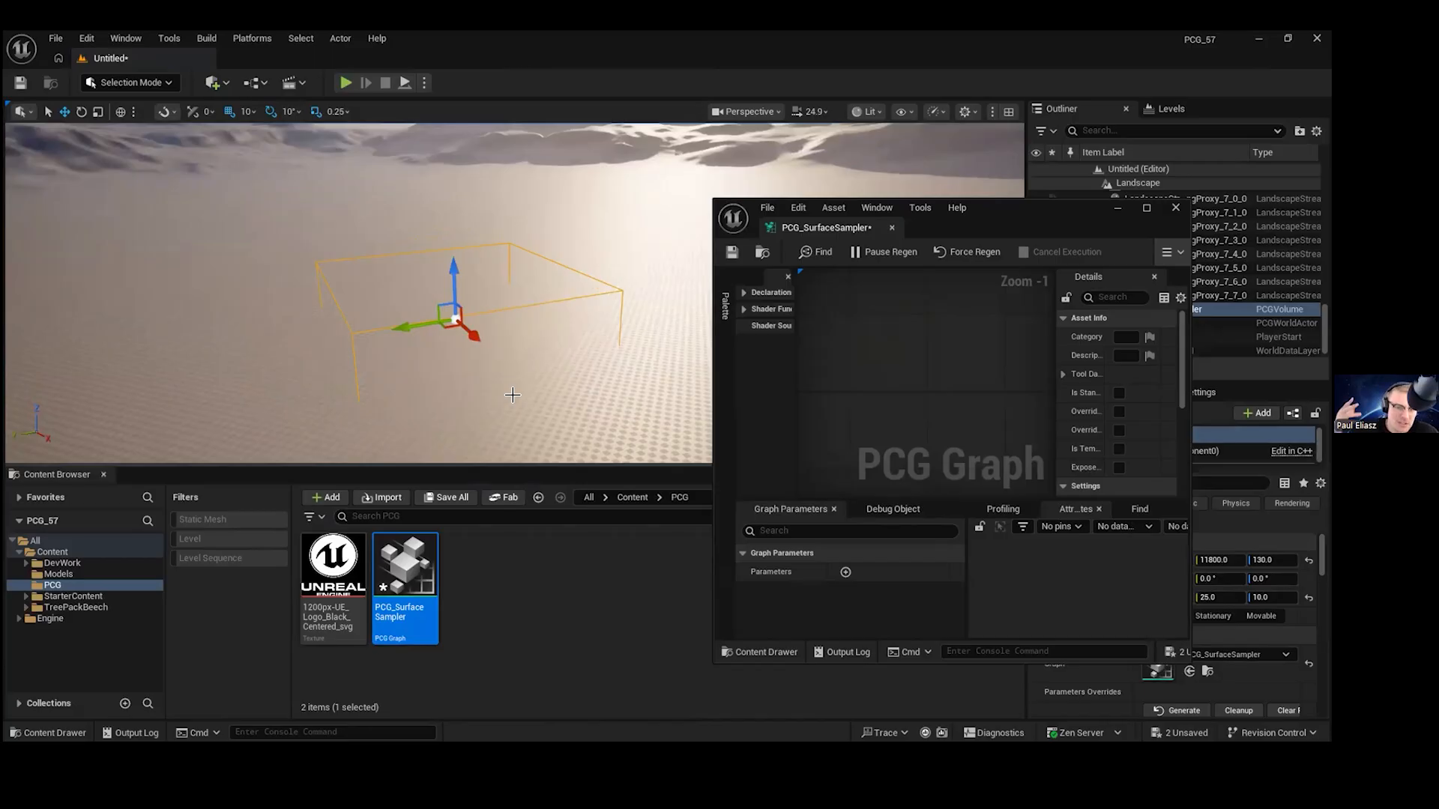
- Maximize the PCG_SurfaceSampler graph and add a Get Landscape Data node below and to the left of the Input node
click(821, 231)
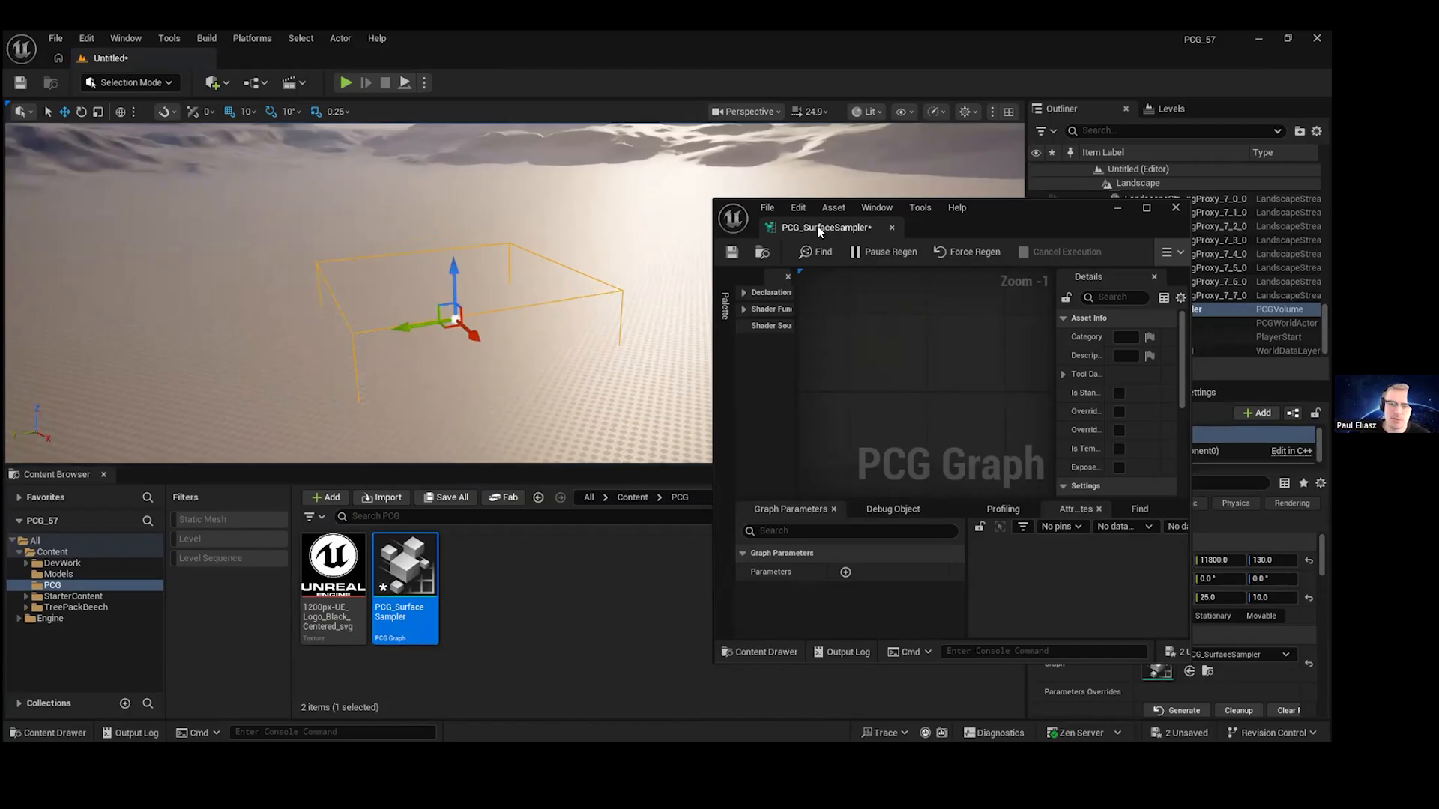
double_click(983, 233)
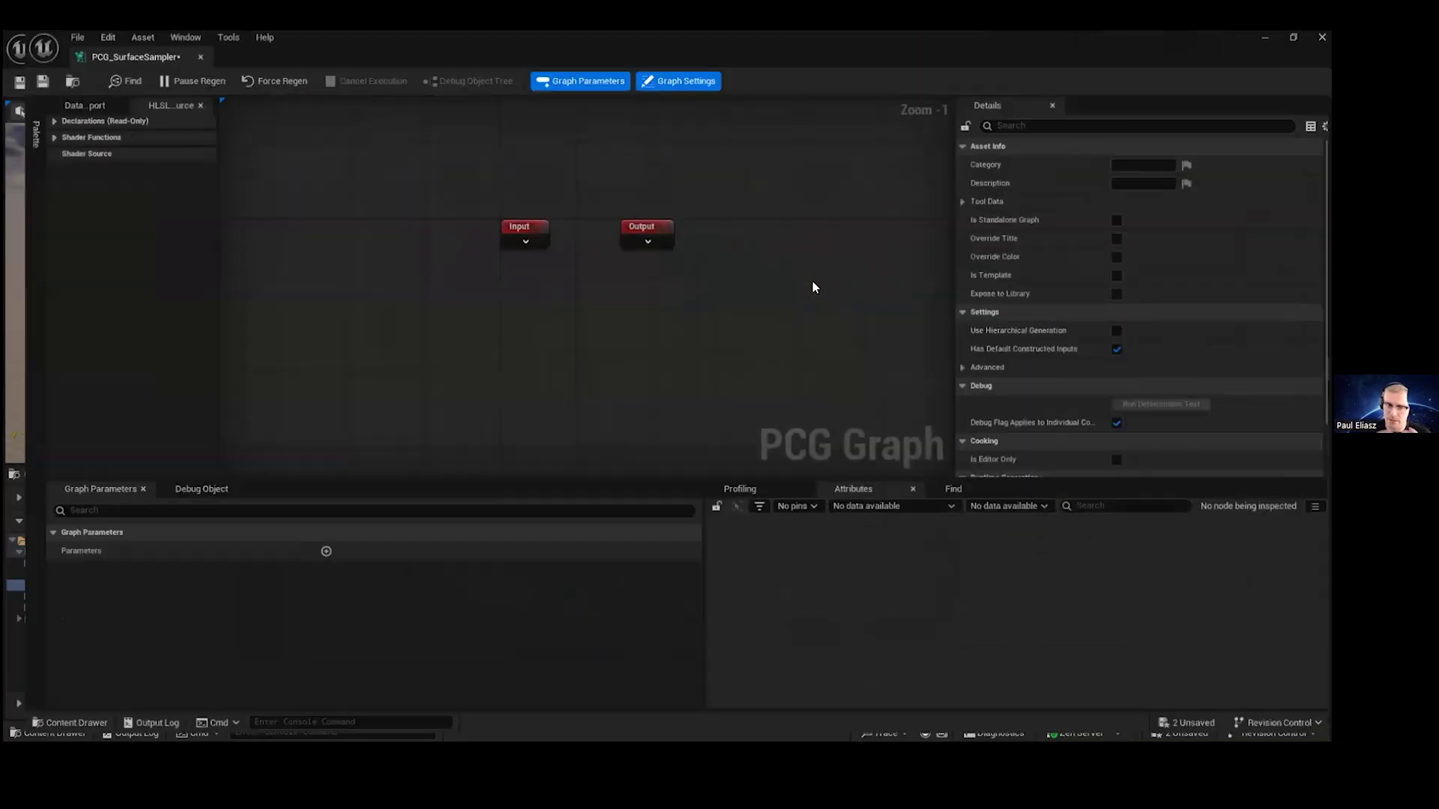
right_drag(446, 325, 563, 334)
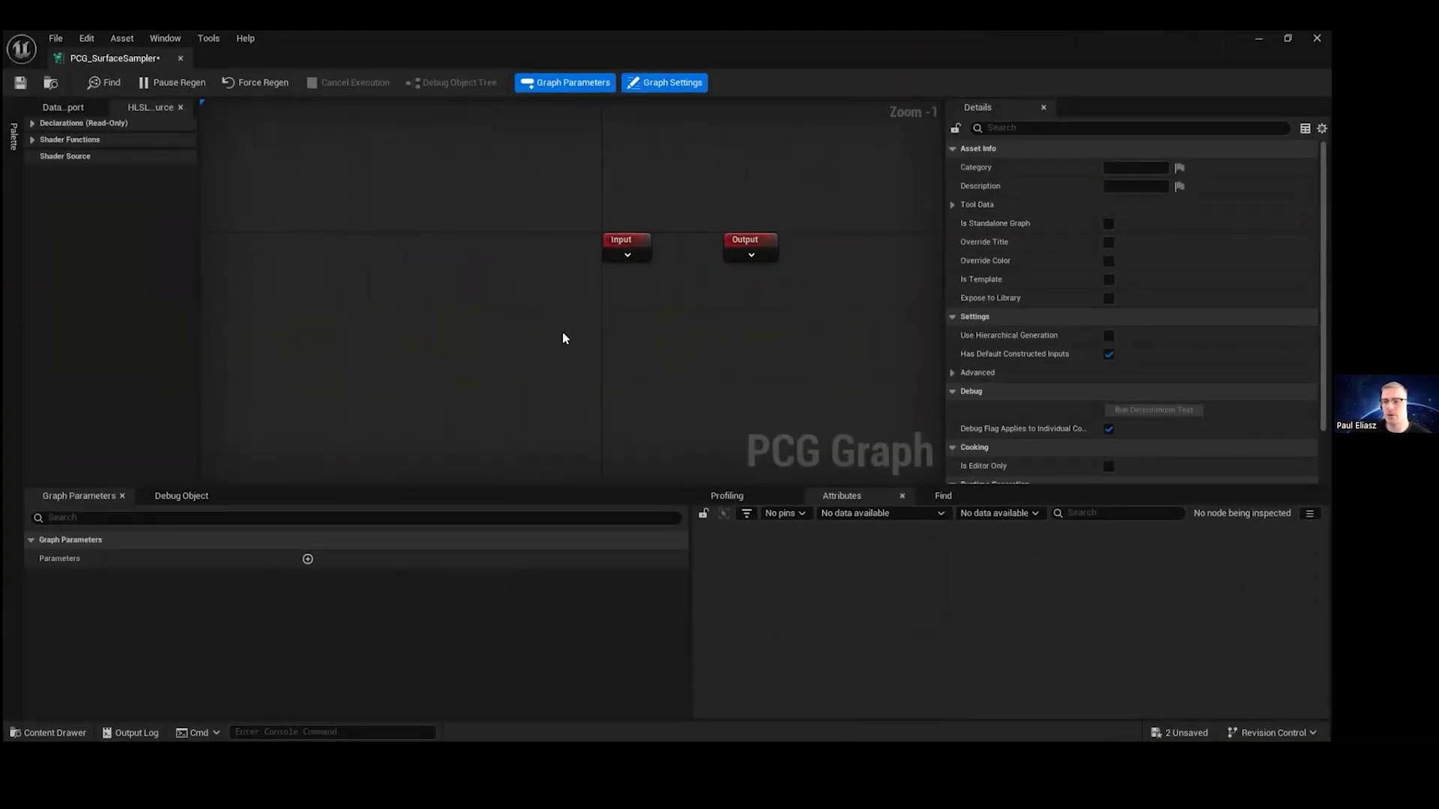
right_click(563, 334)
text(get lanm)
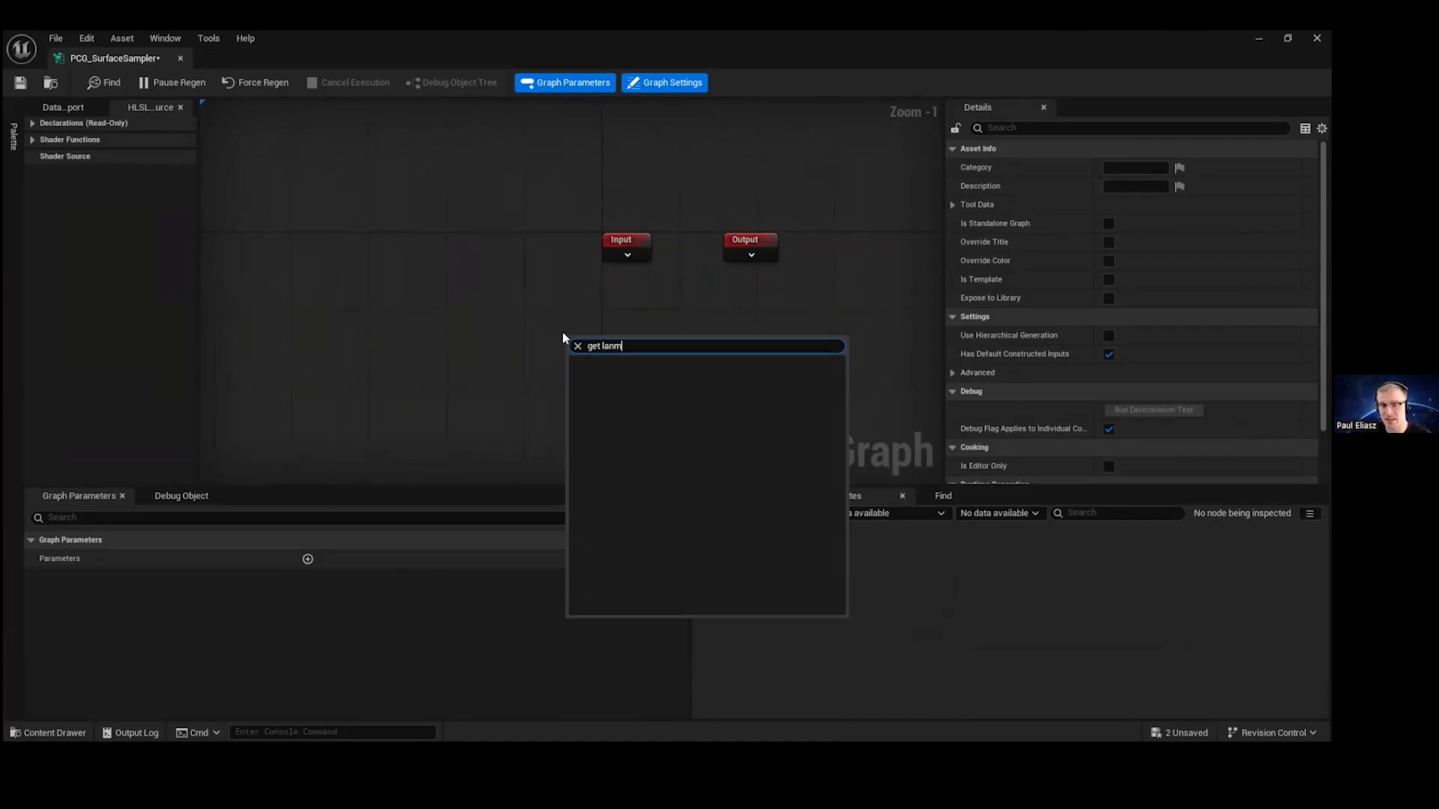
key(BackSpace)
key(Return)
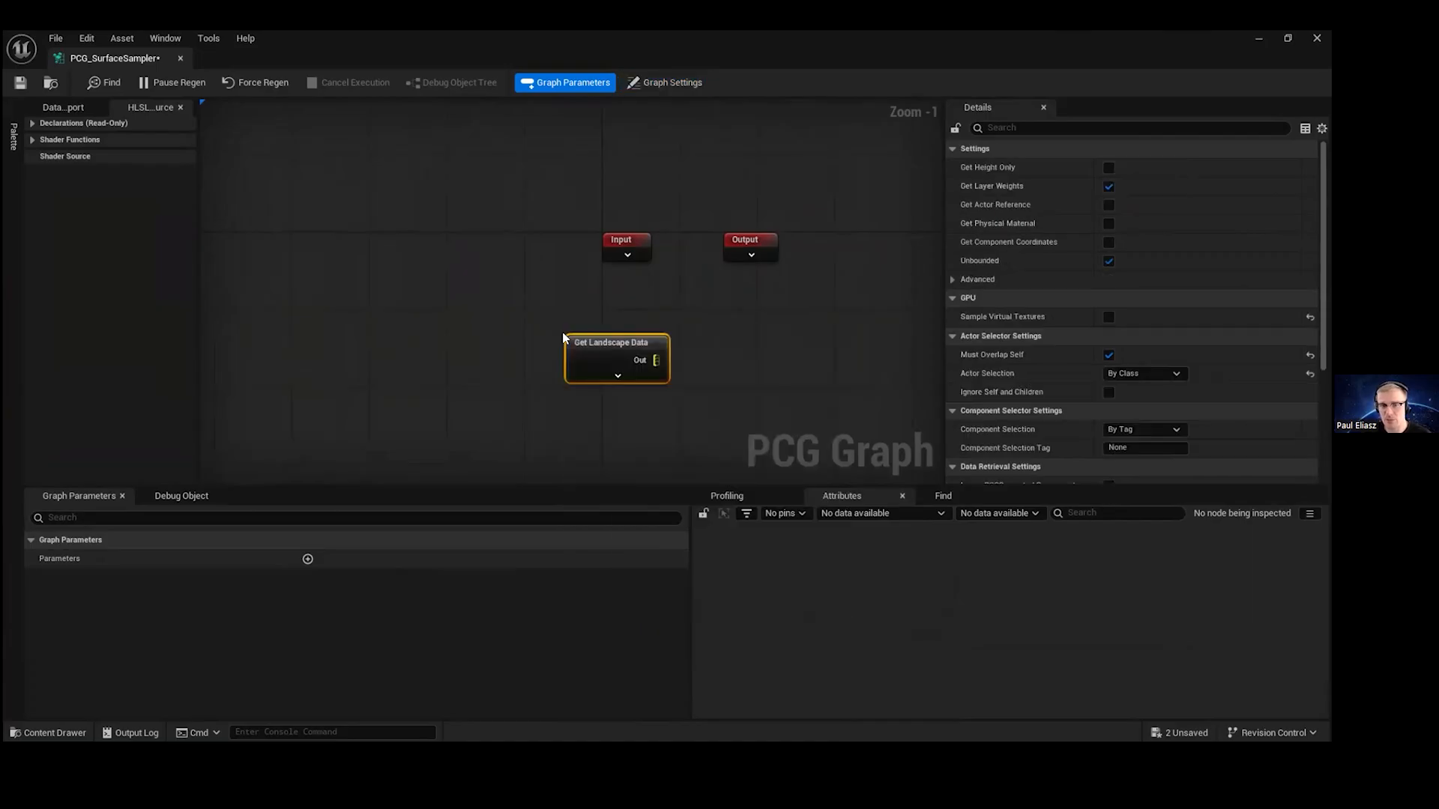
drag(592, 360, 529, 357)
- Shrink the graph editor window beside the level's PCG volume, keeping the Get Landscape Data node in view
double_click(737, 36)
right_drag(970, 416, 816, 281)
right_drag(911, 324, 836, 319)
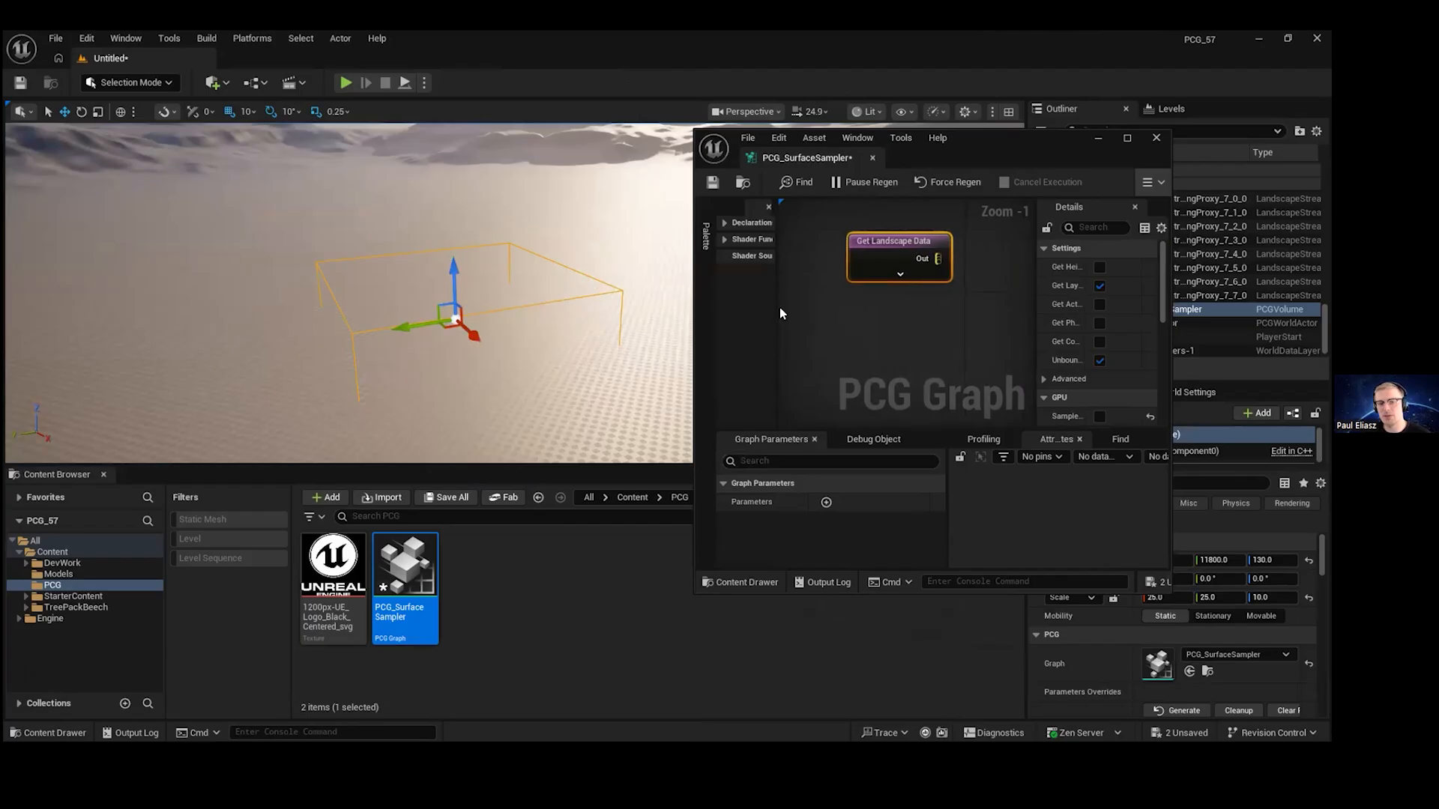
right_drag(1010, 298, 901, 312)
scroll(902, 311, down, 1)
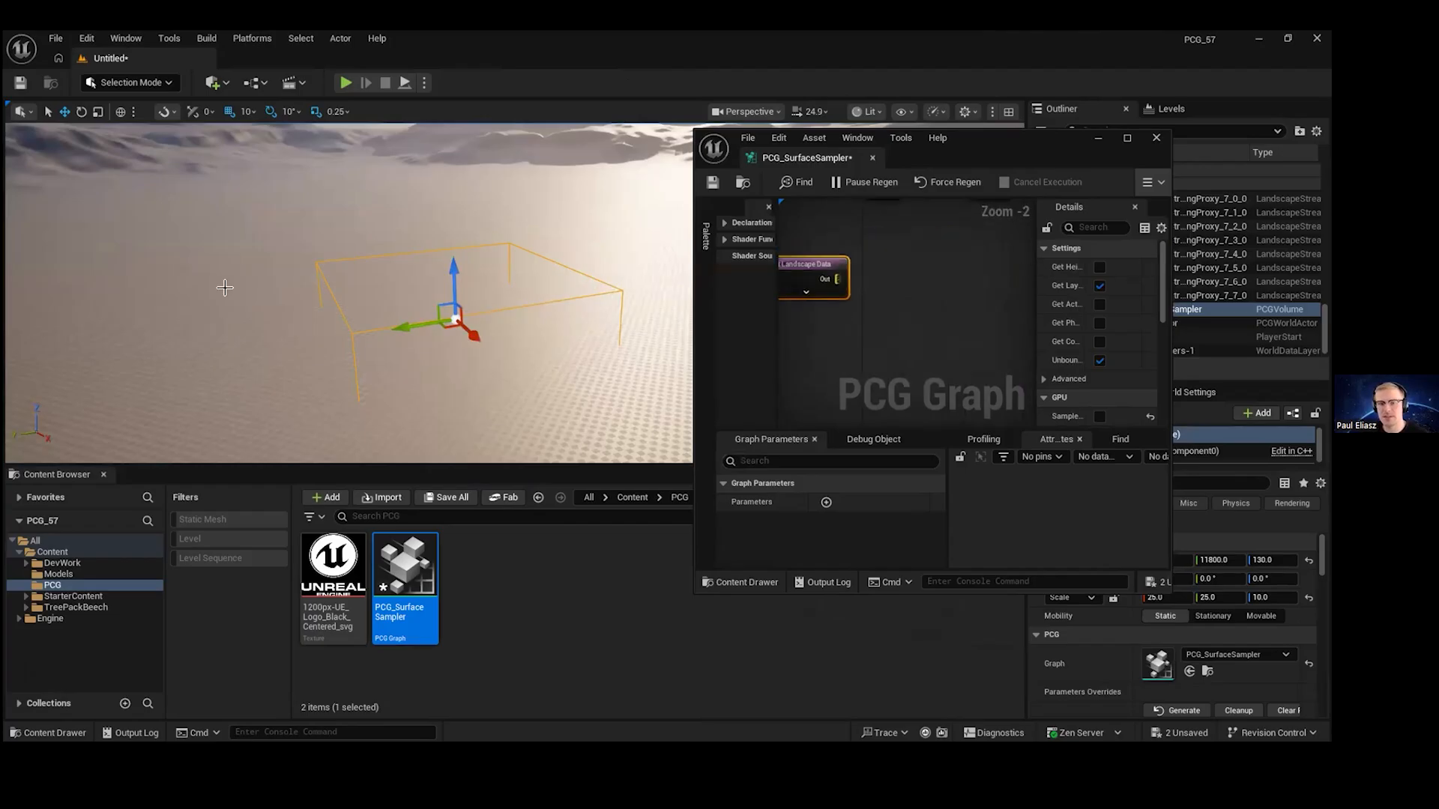
right_drag(448, 310, 443, 375)
right_drag(851, 303, 900, 283)
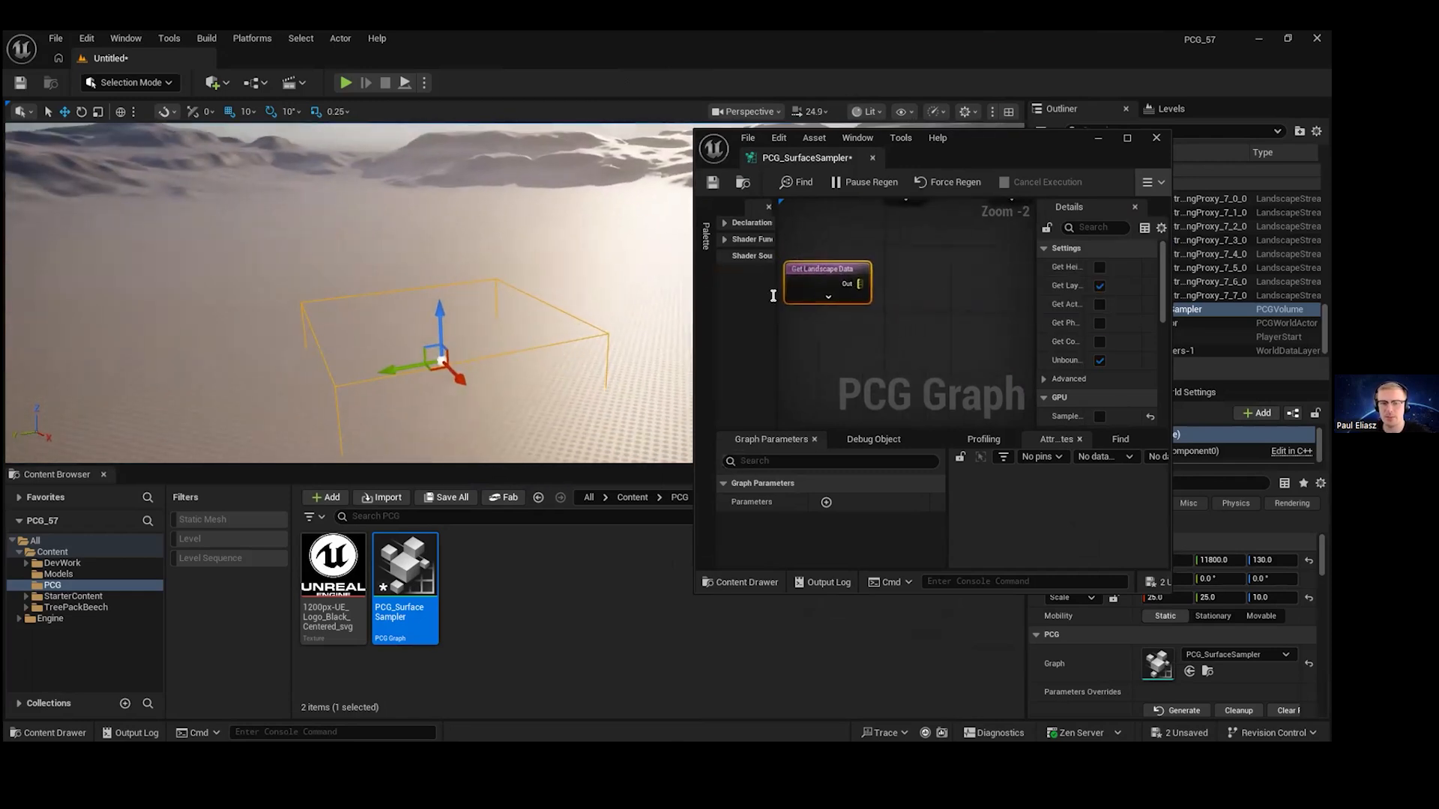
click(591, 223)
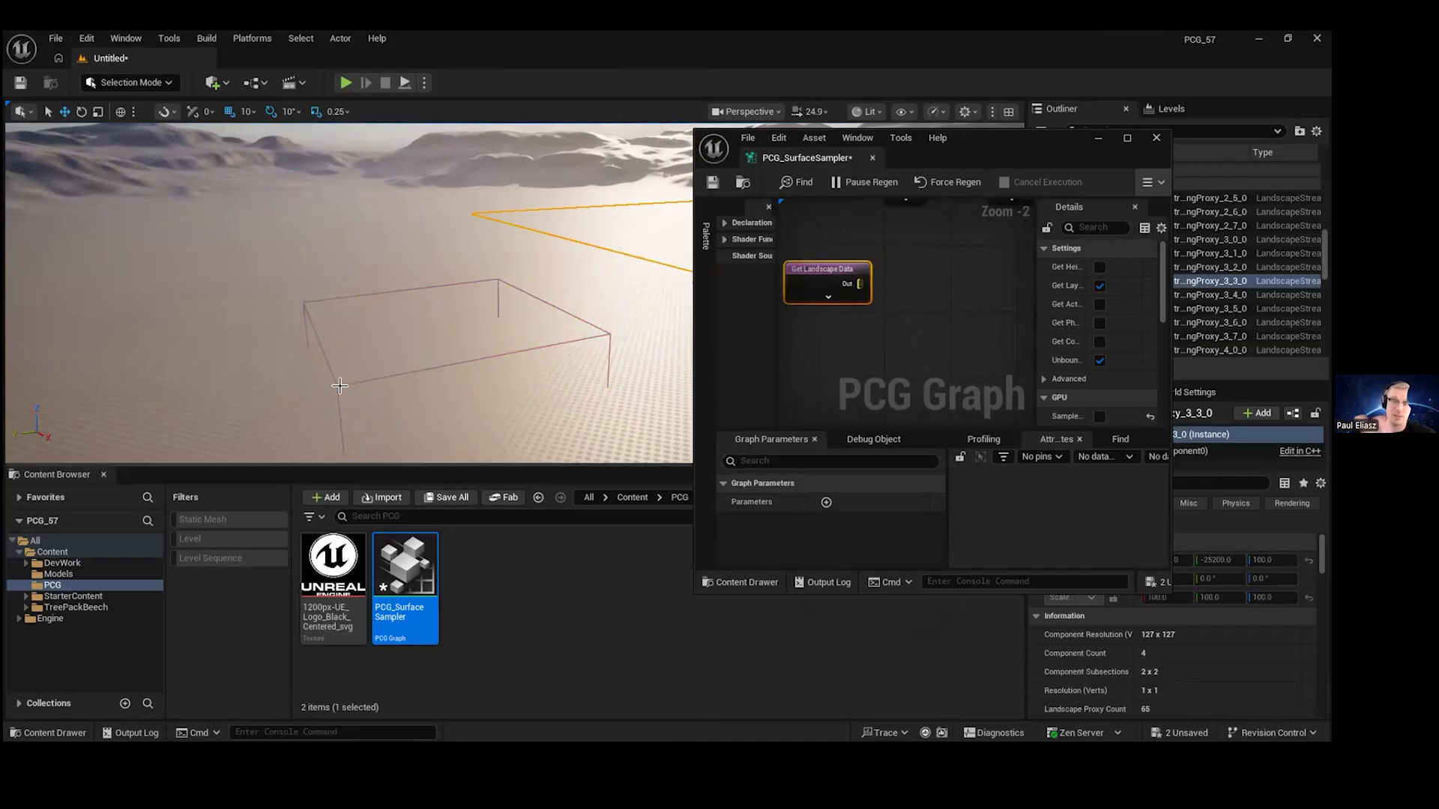
right_drag(903, 364, 877, 381)
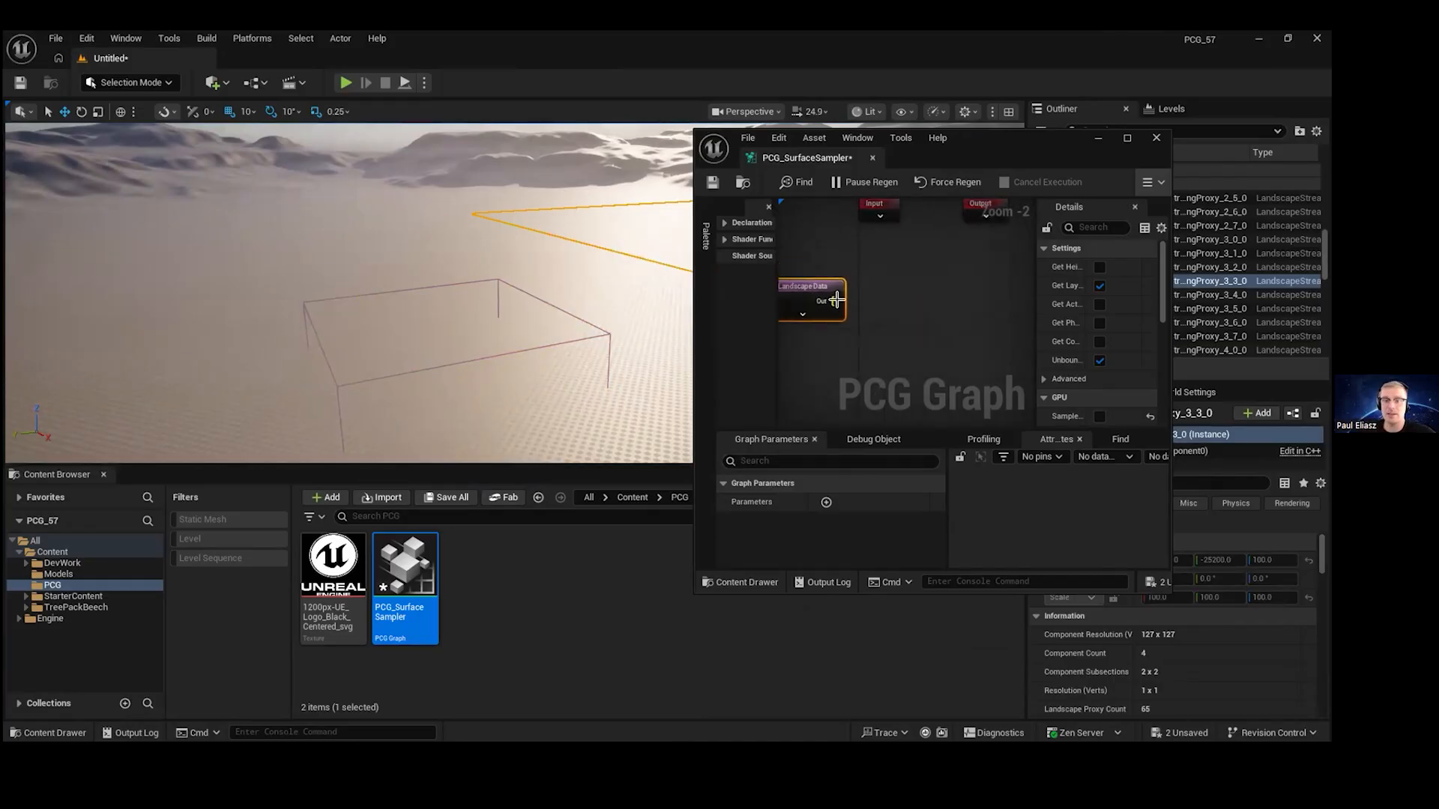
right_drag(825, 296, 875, 290)
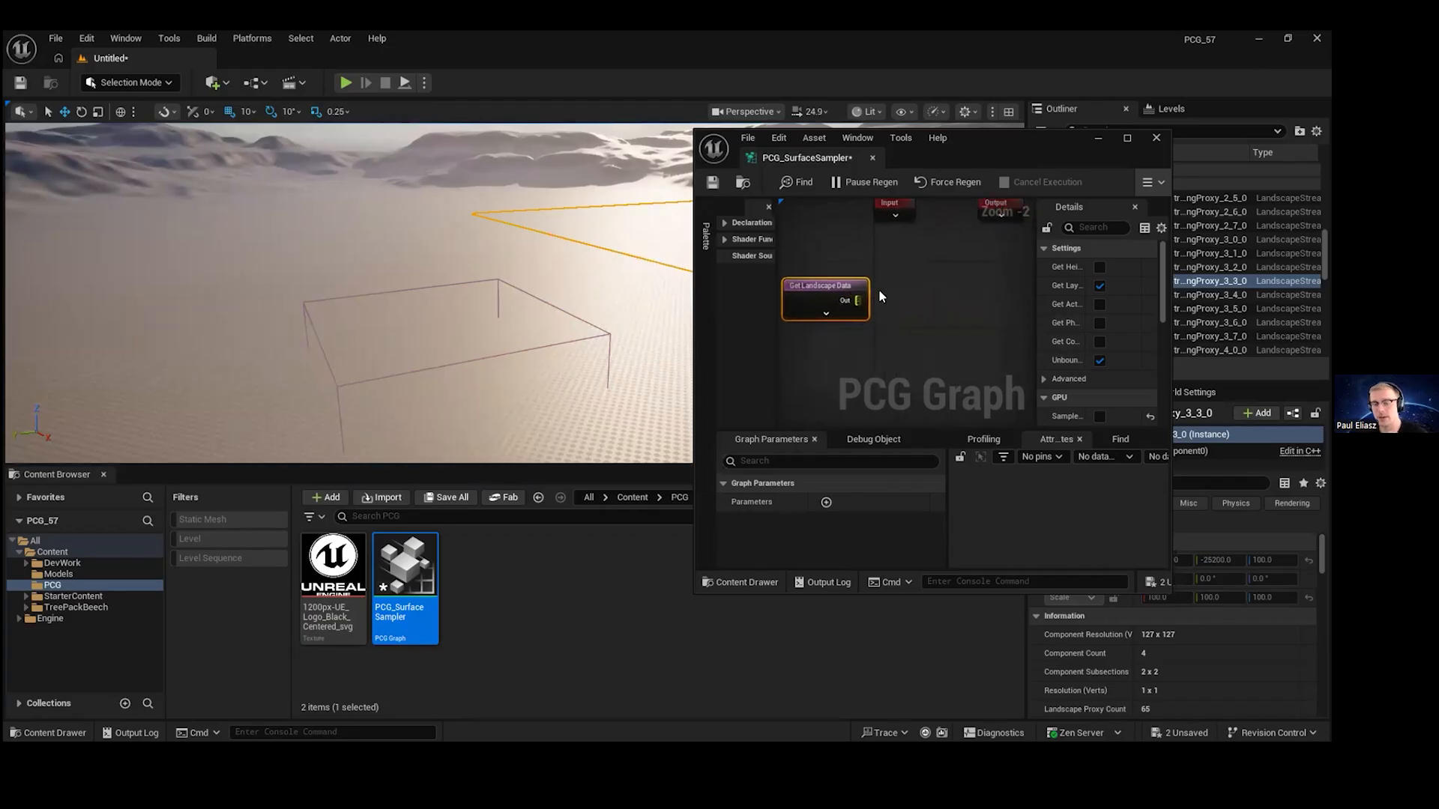
- Maximize the PCG_SurfaceSampler graph, add a Surface Sampler node beside Get Landscape Data, and connect the landscape output to its Surface input
double_click(981, 136)
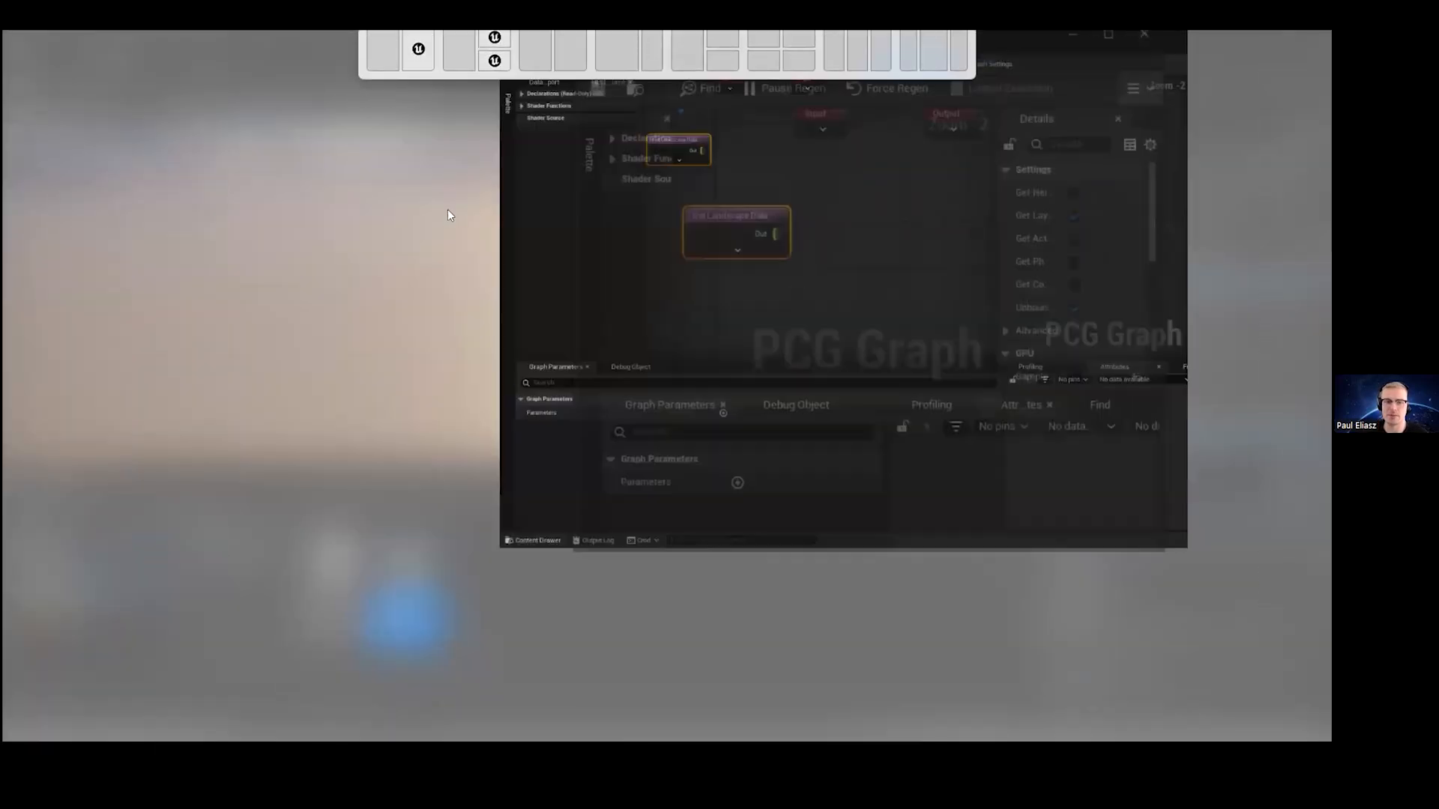
right_click(429, 201)
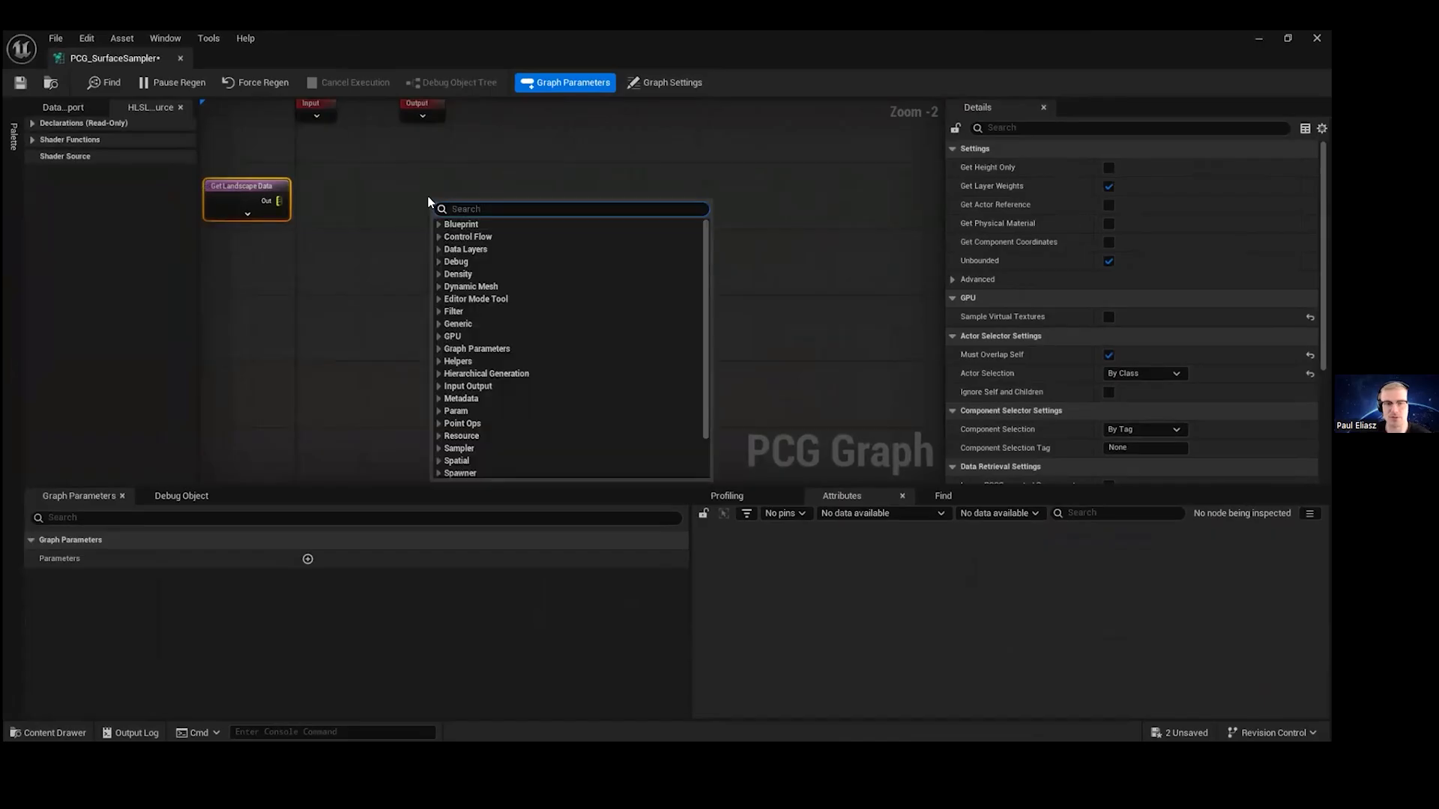
text(surface)
click(538, 264)
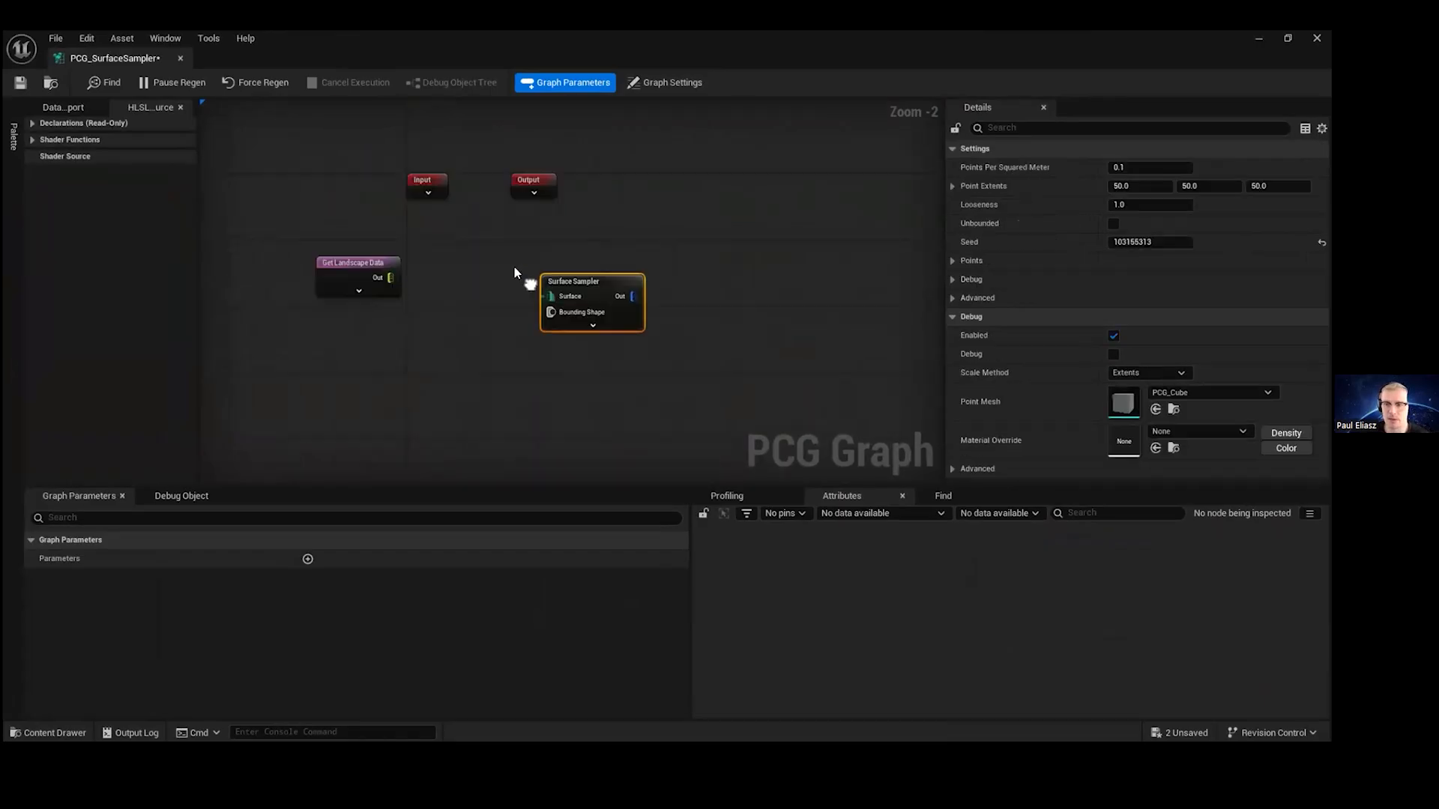
drag(544, 269, 545, 261)
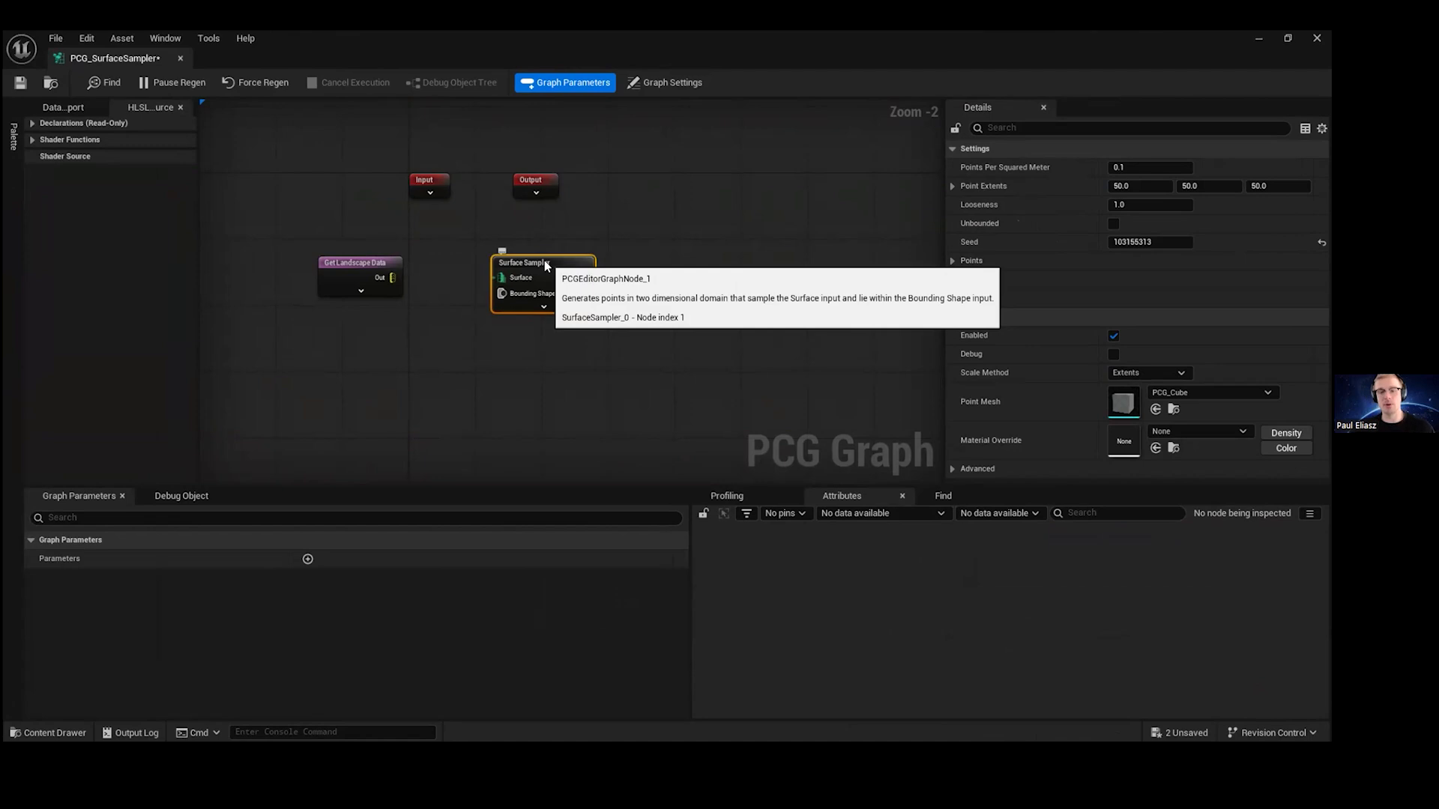
drag(379, 281, 502, 277)
right_drag(644, 290, 664, 293)
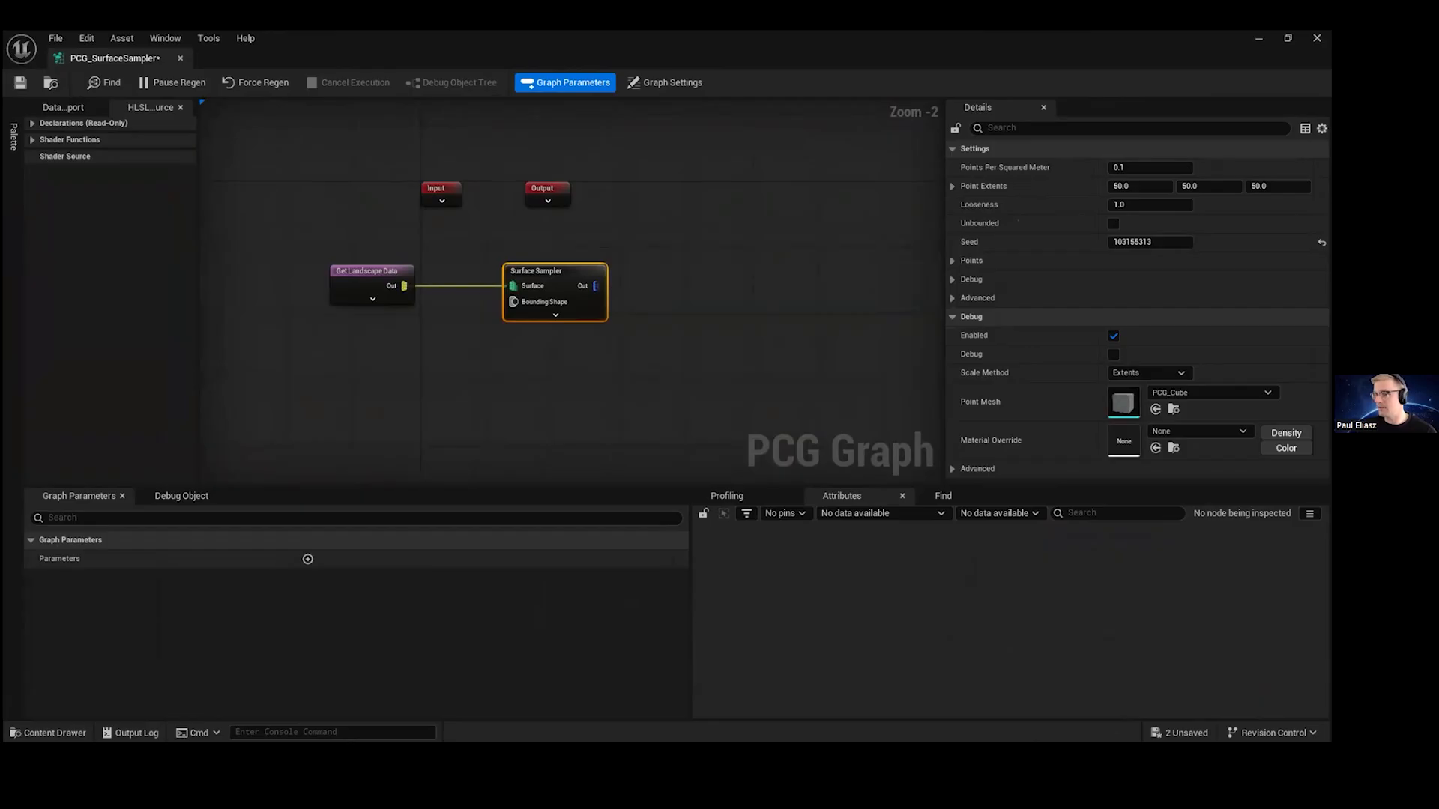
- Shrink the graph editor window and bring the PCG volume in the level into view
right_drag(634, 293, 577, 299)
drag(695, 69, 569, 222)
drag(740, 48, 956, 296)
right_drag(805, 218, 777, 251)
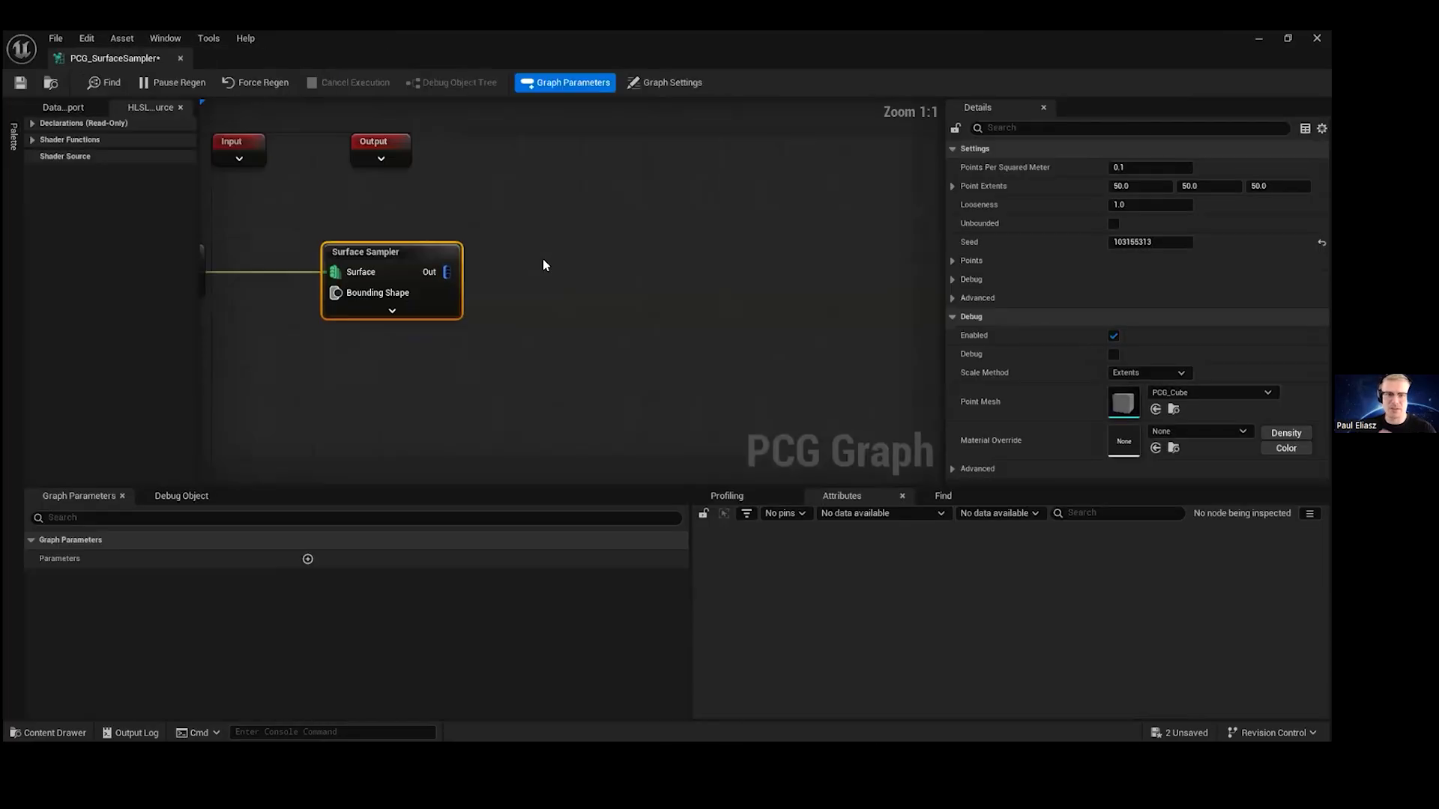
- Maximize the graph, add a Debug node to the right of Surface Sampler, and connect the sampler's Out to its In
right_click(543, 259)
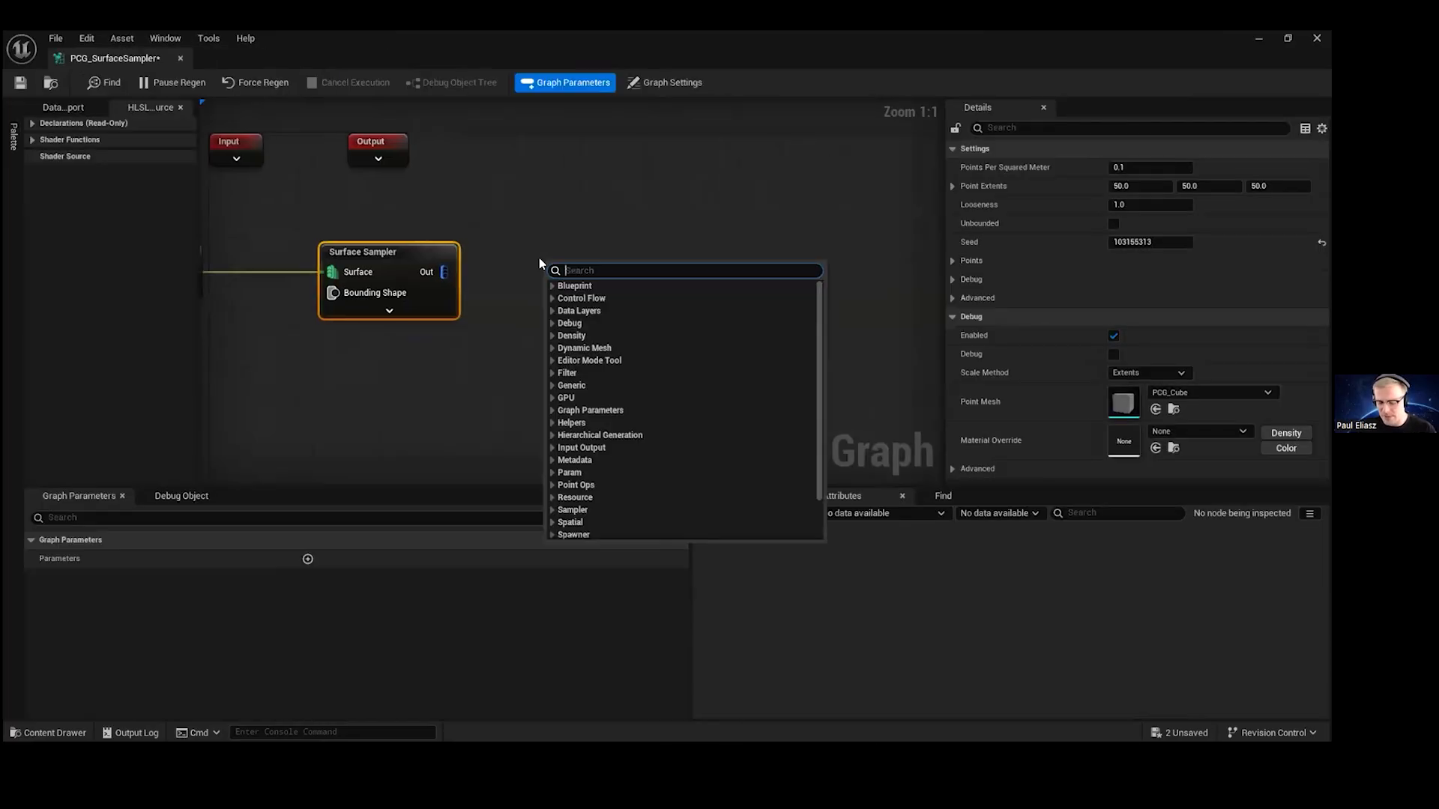
text(debug)
key(Return)
drag(444, 272, 594, 251)
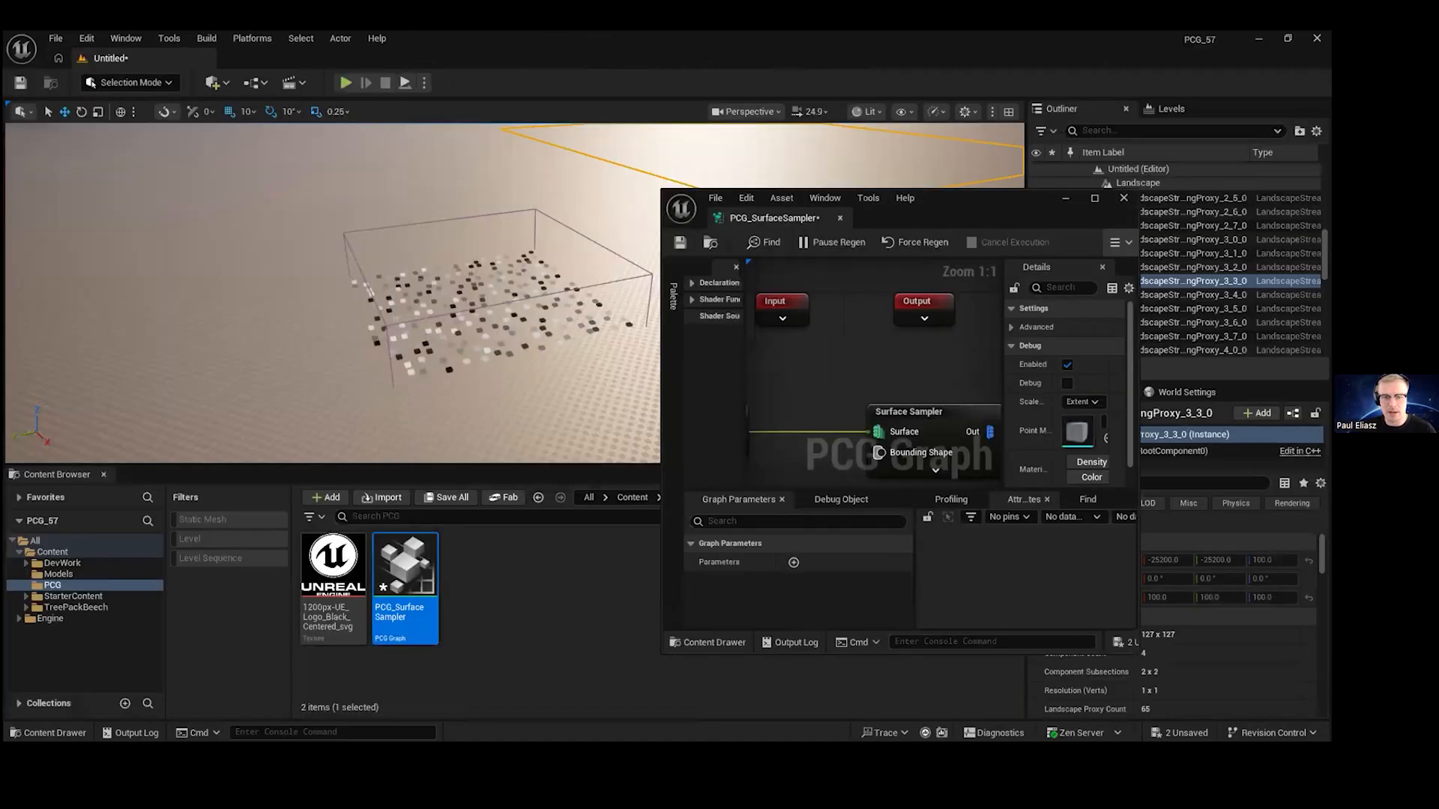
- Examine the sampled debug points inside the PCG volume, with the graph editor window shrunk beside the level view
key(w)
right_drag(980, 166, 997, 170)
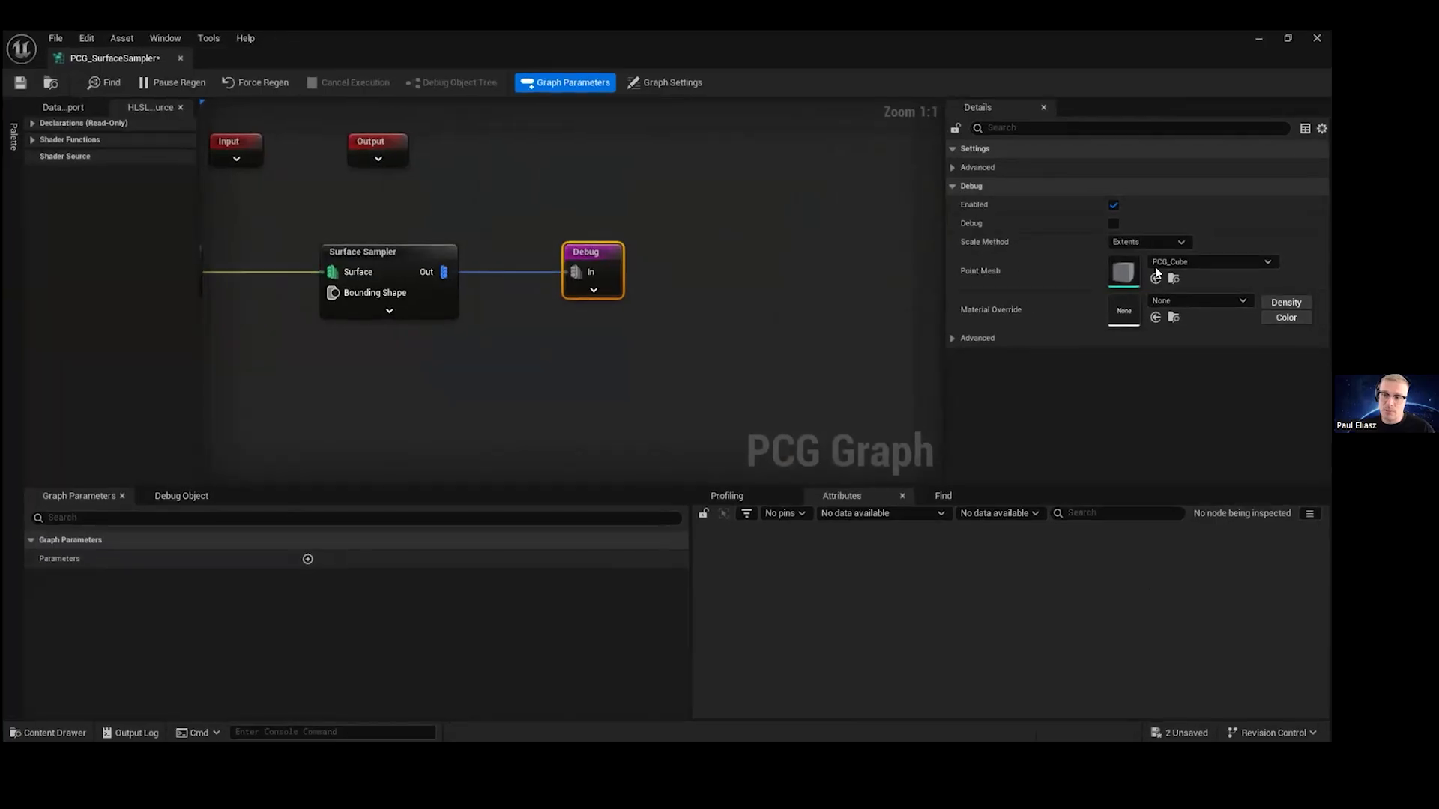
right_drag(600, 318, 658, 293)
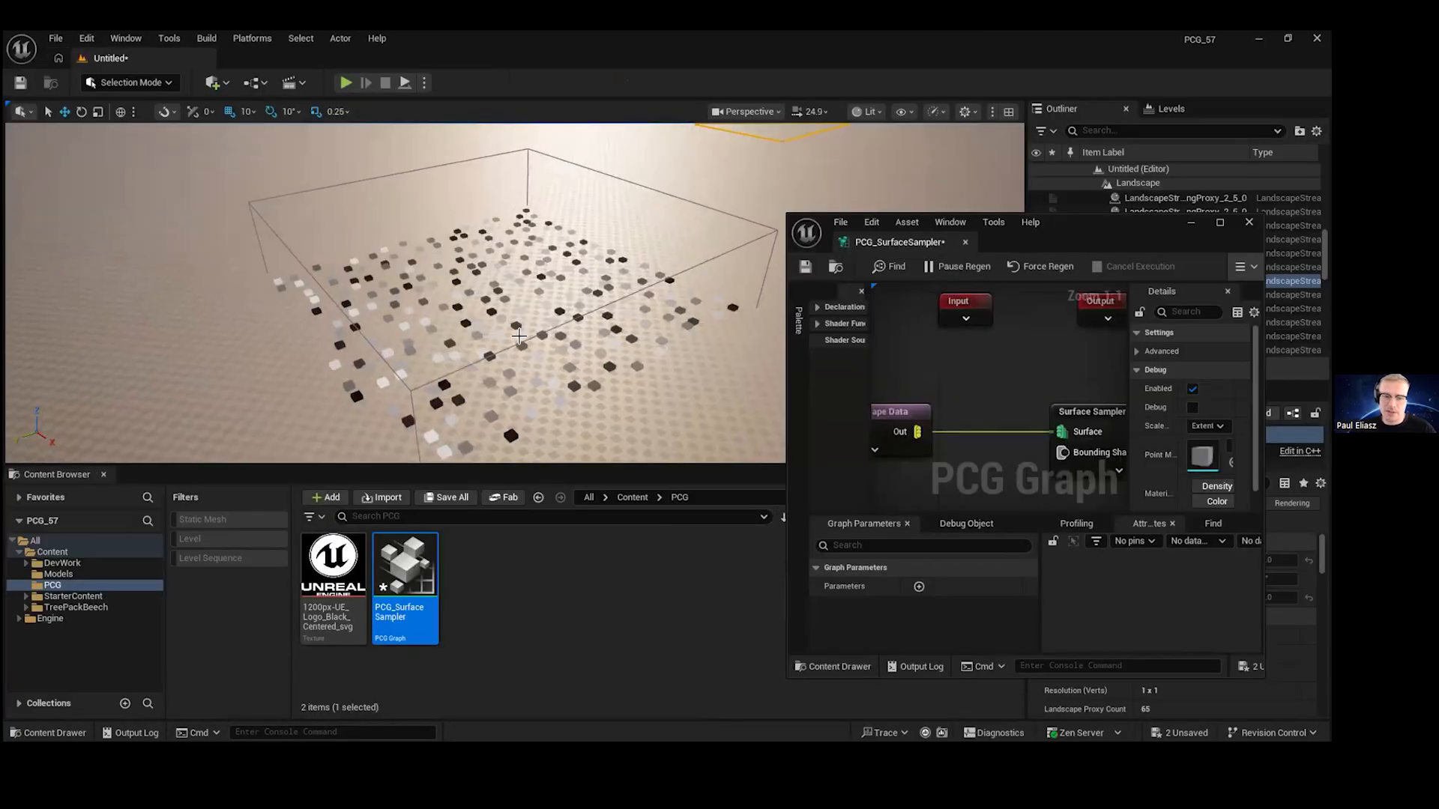
scroll(685, 281, up, 10)
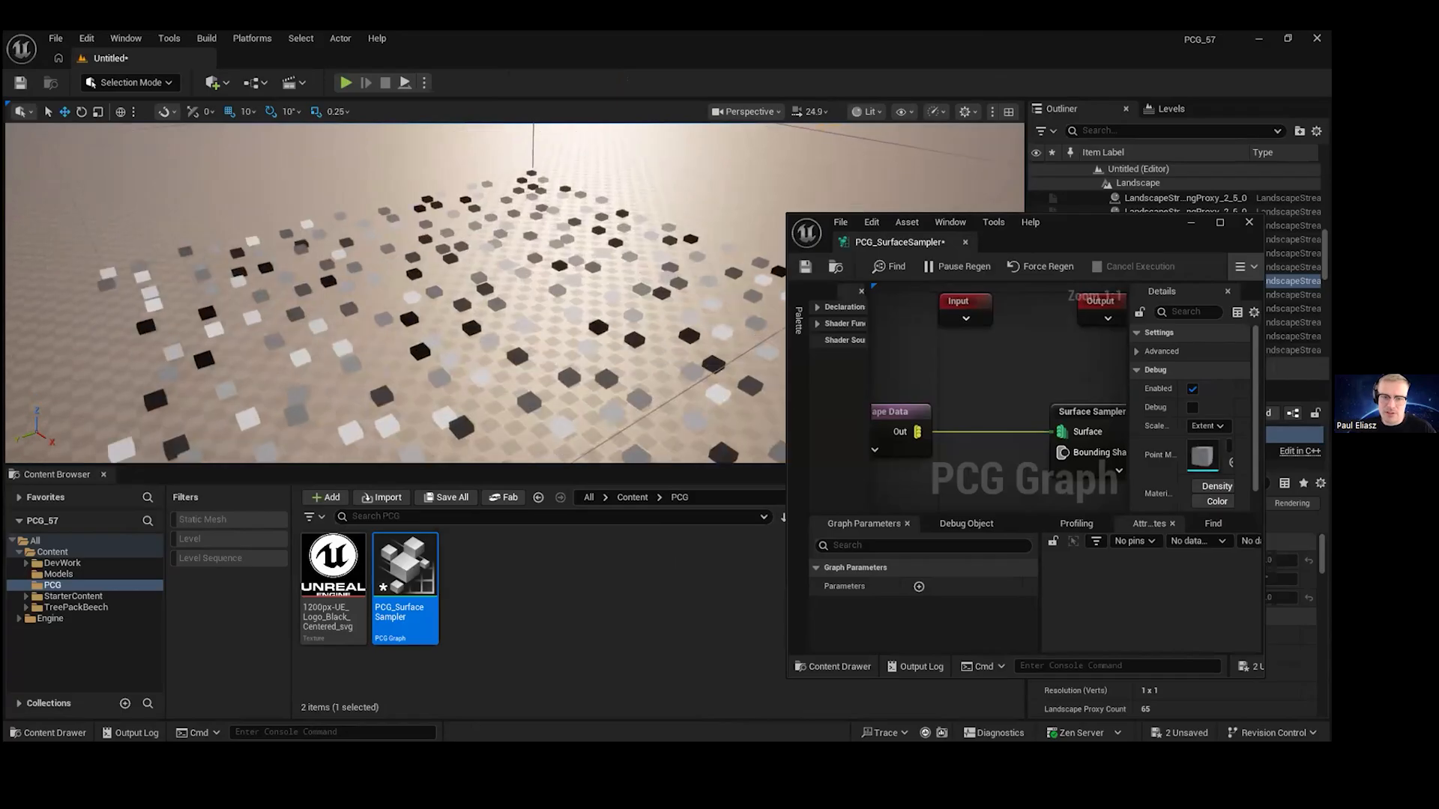
mouse_move(577, 225)
right_down()
mouse_move(588, 221)
mouse_move(577, 226)
right_up()
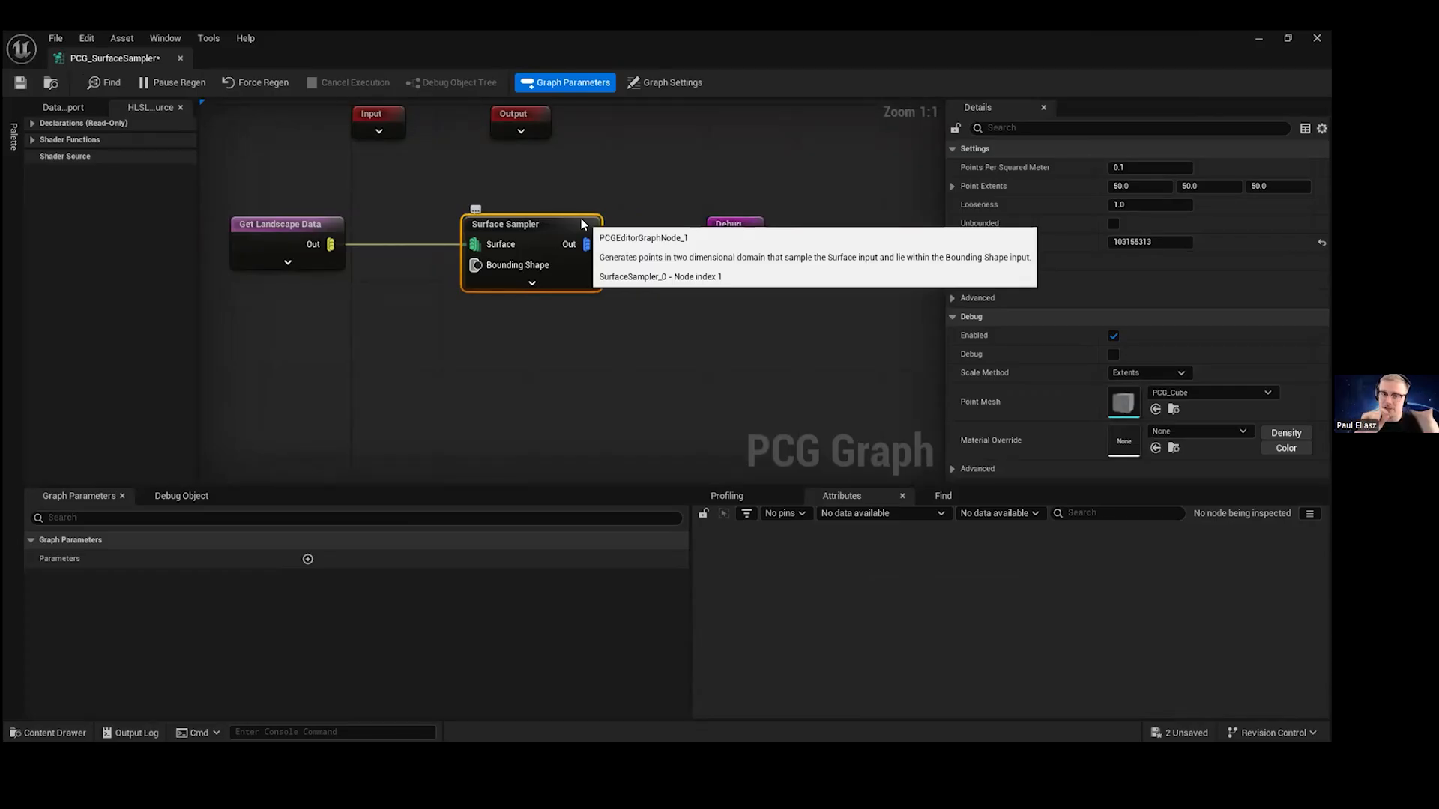
right_drag(668, 201, 650, 197)
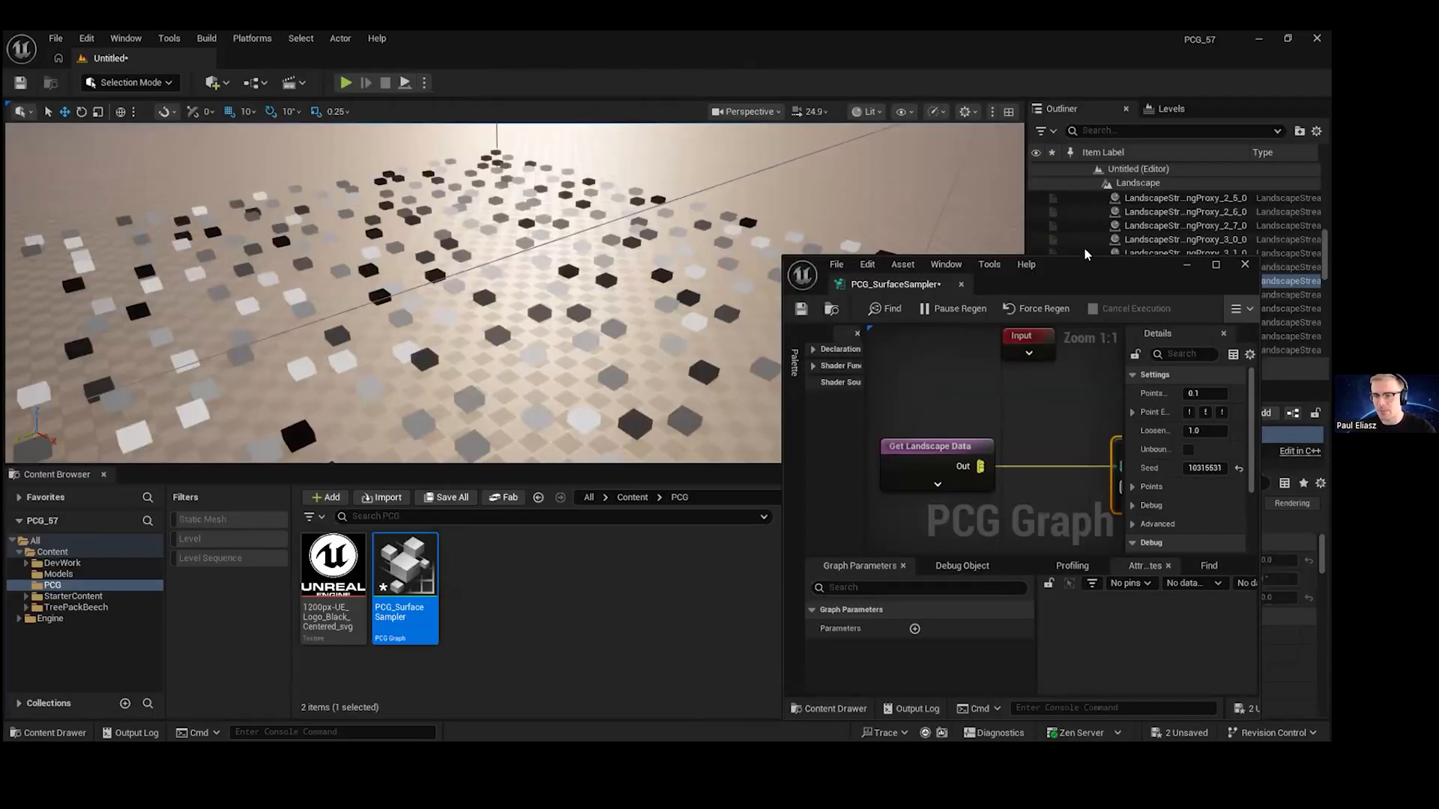
double_click(1084, 266)
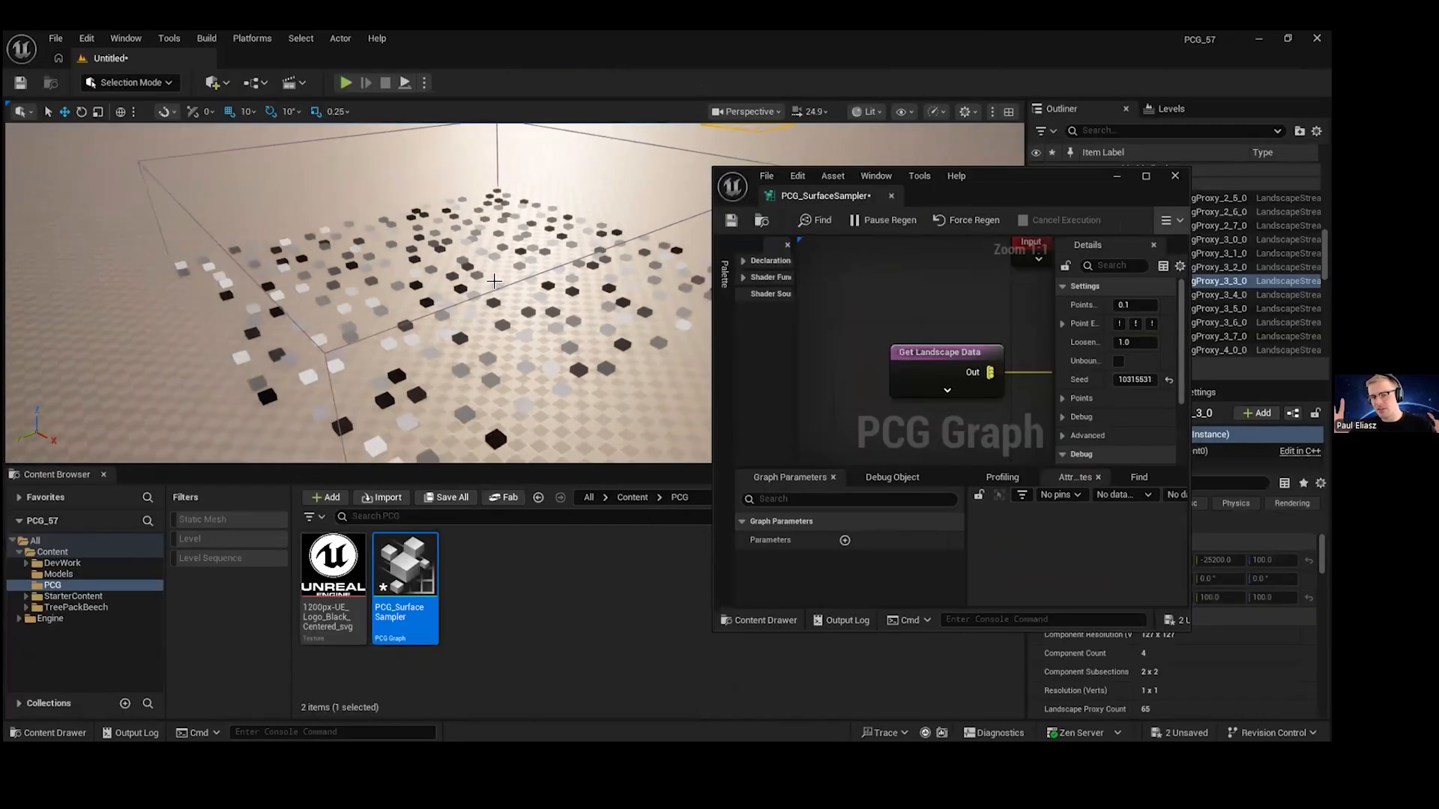
scroll(494, 281, down, 3)
- Maximize the graph, turn on inspection of the Surface Sampler node, and widen the Attributes area listing its points
drag(1014, 190, 981, 32)
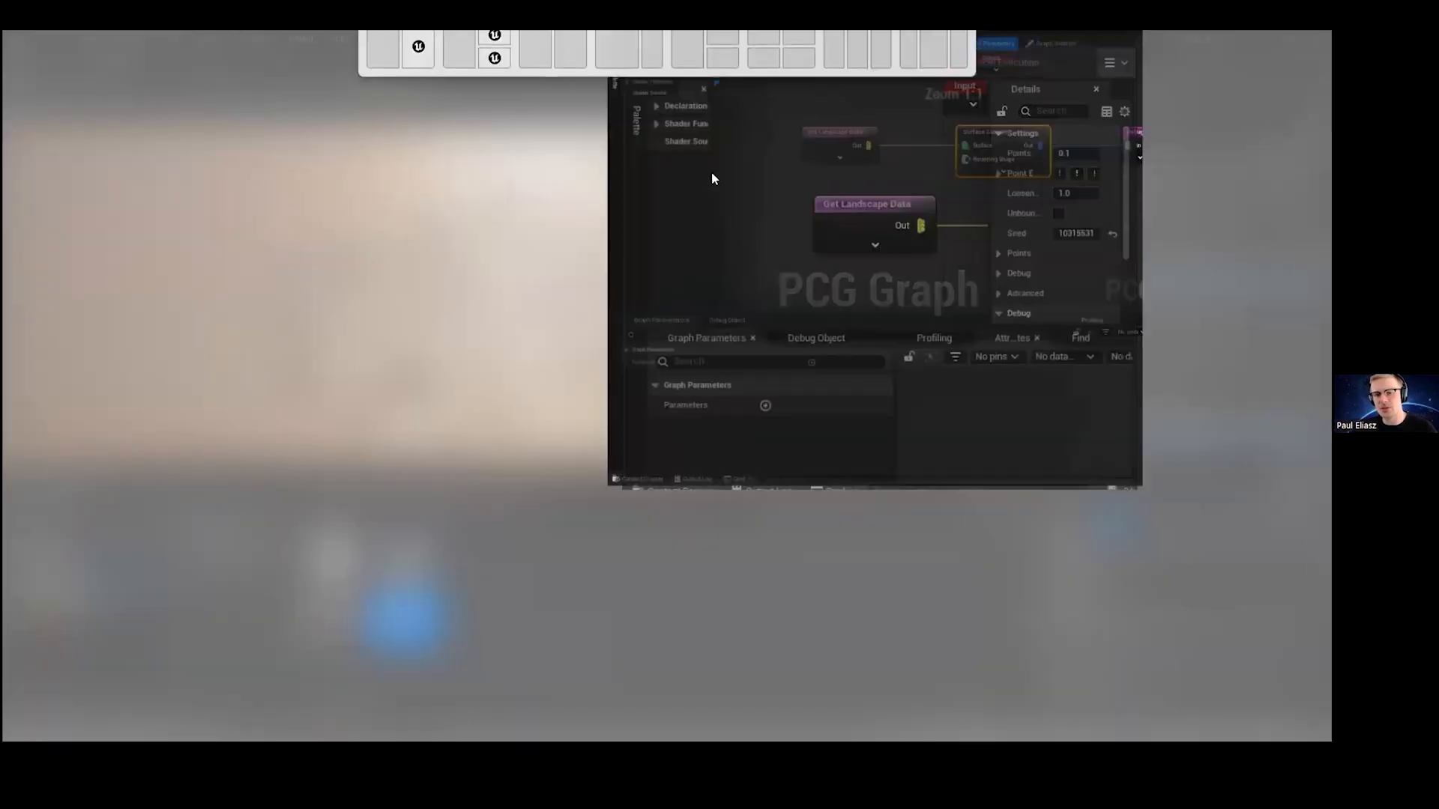
key(a)
right_drag(673, 174, 686, 186)
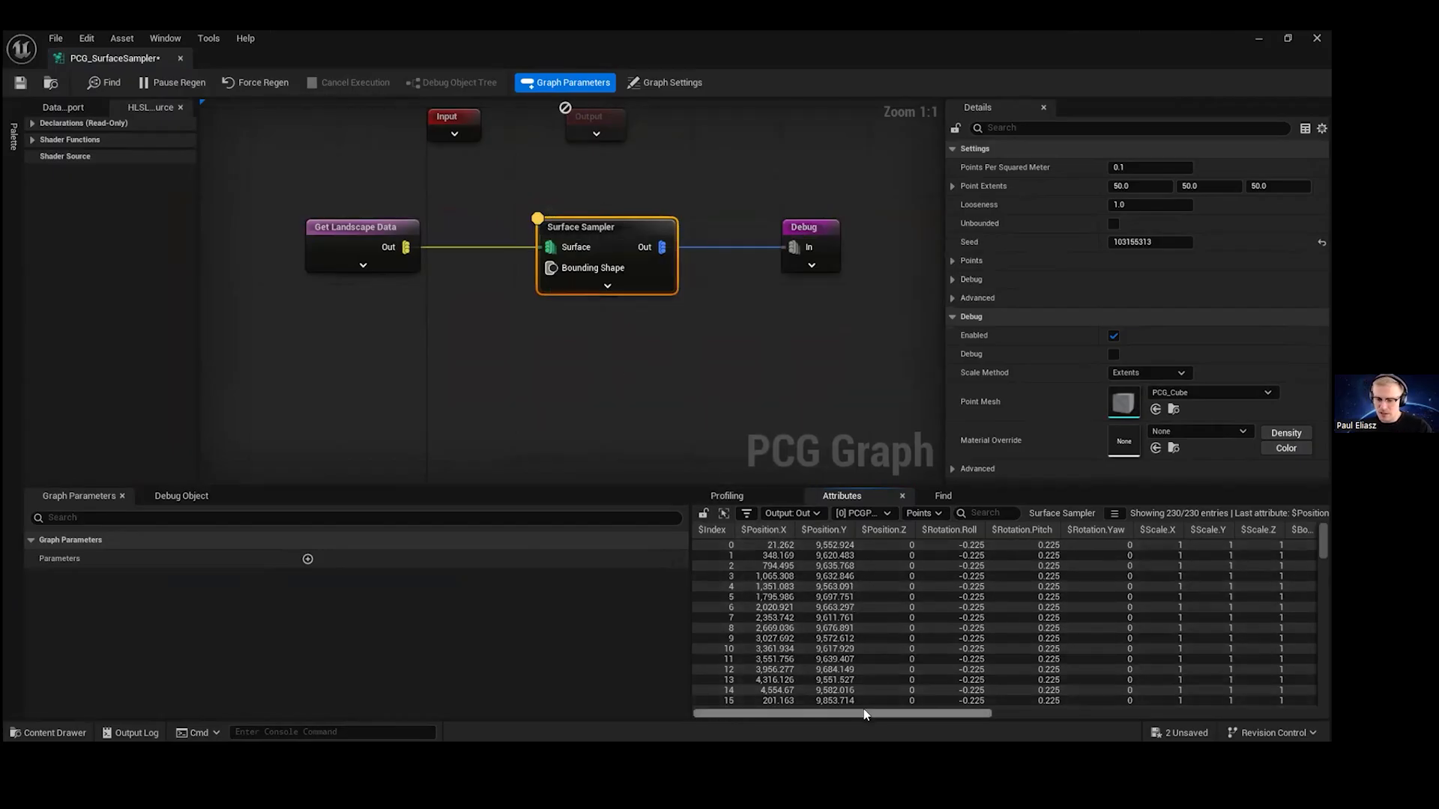
scroll(863, 674, right, 4)
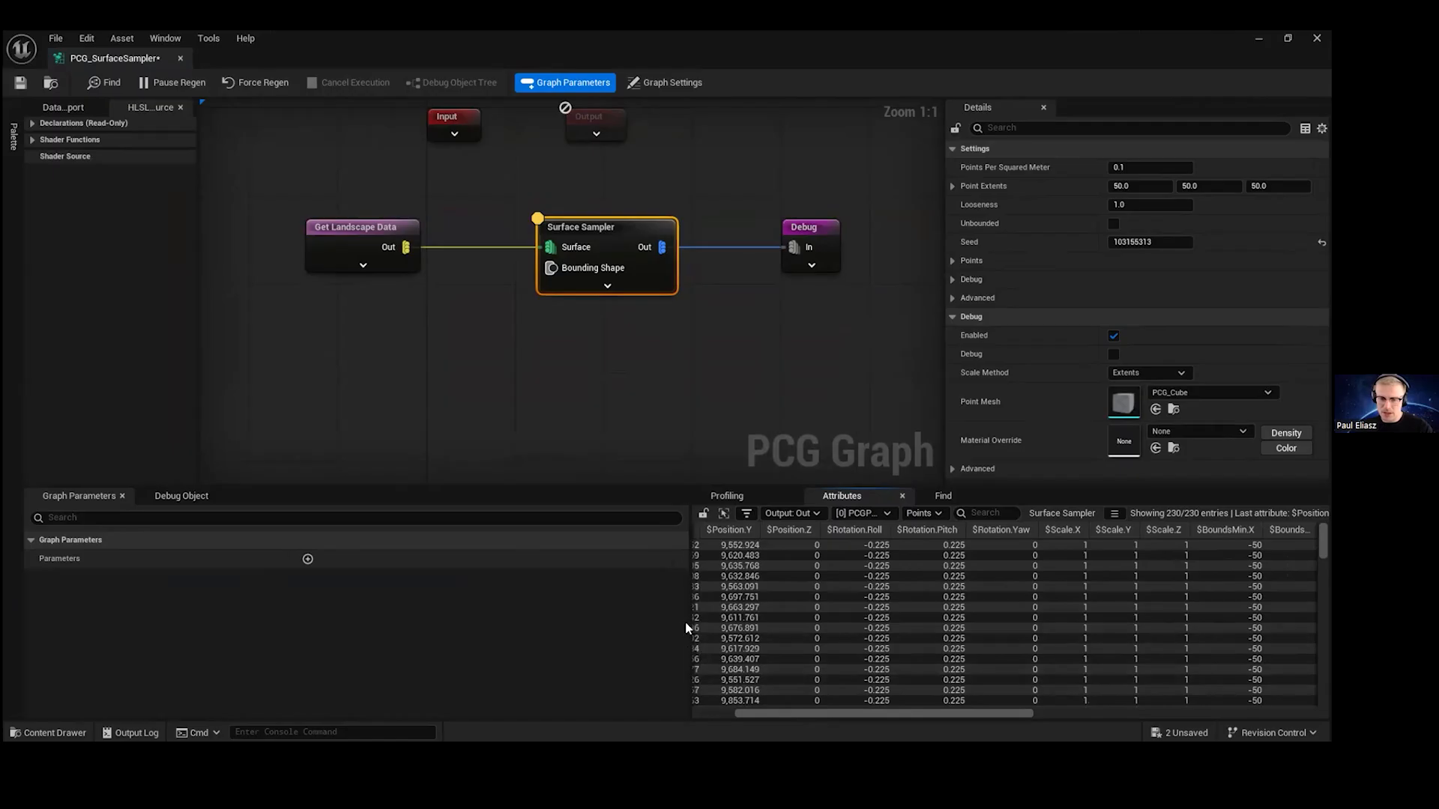
drag(690, 628, 603, 613)
drag(764, 712, 726, 709)
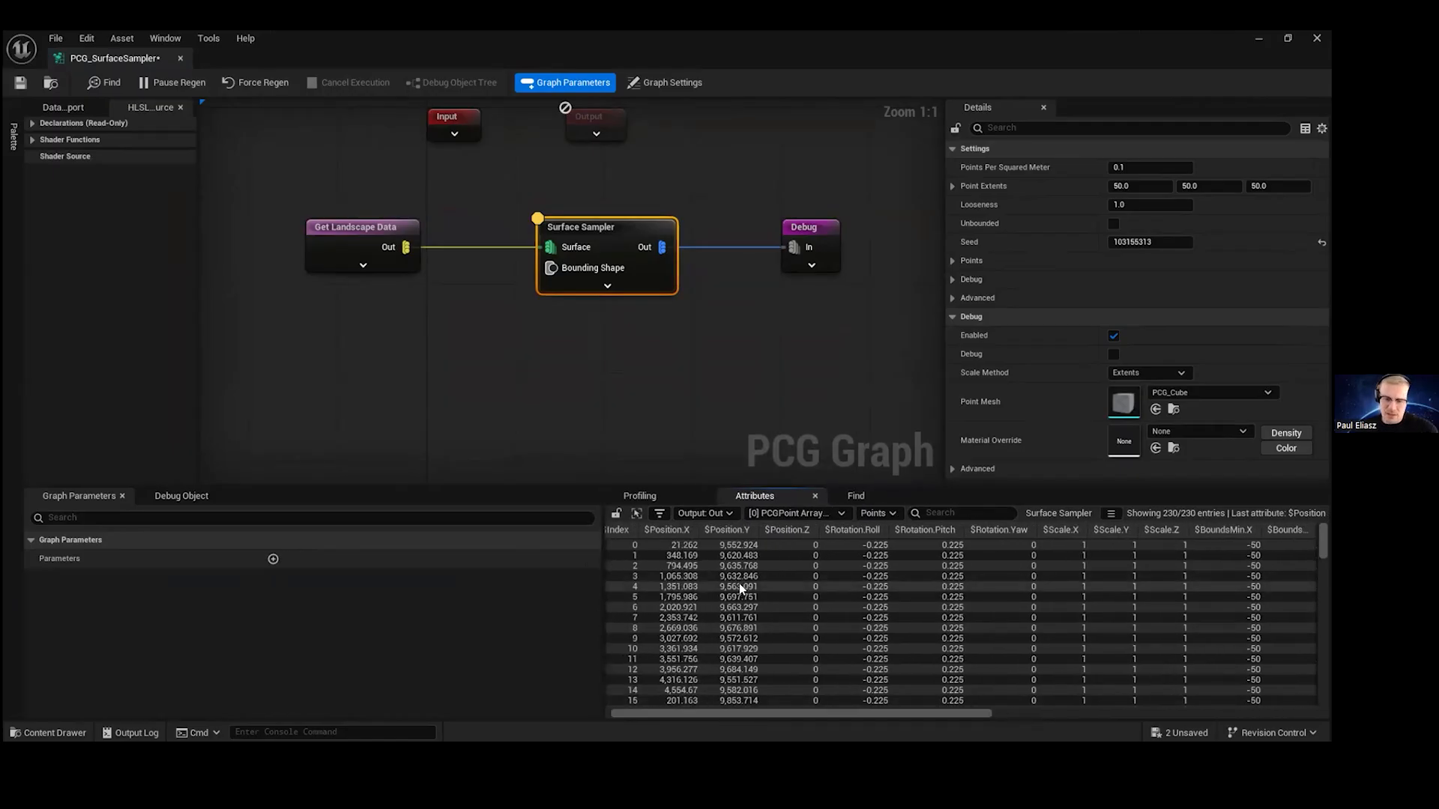
- Look through the Surface Sampler's point attributes, including position, rotation, scale and bounds, down to the last entry
drag(789, 710, 811, 707)
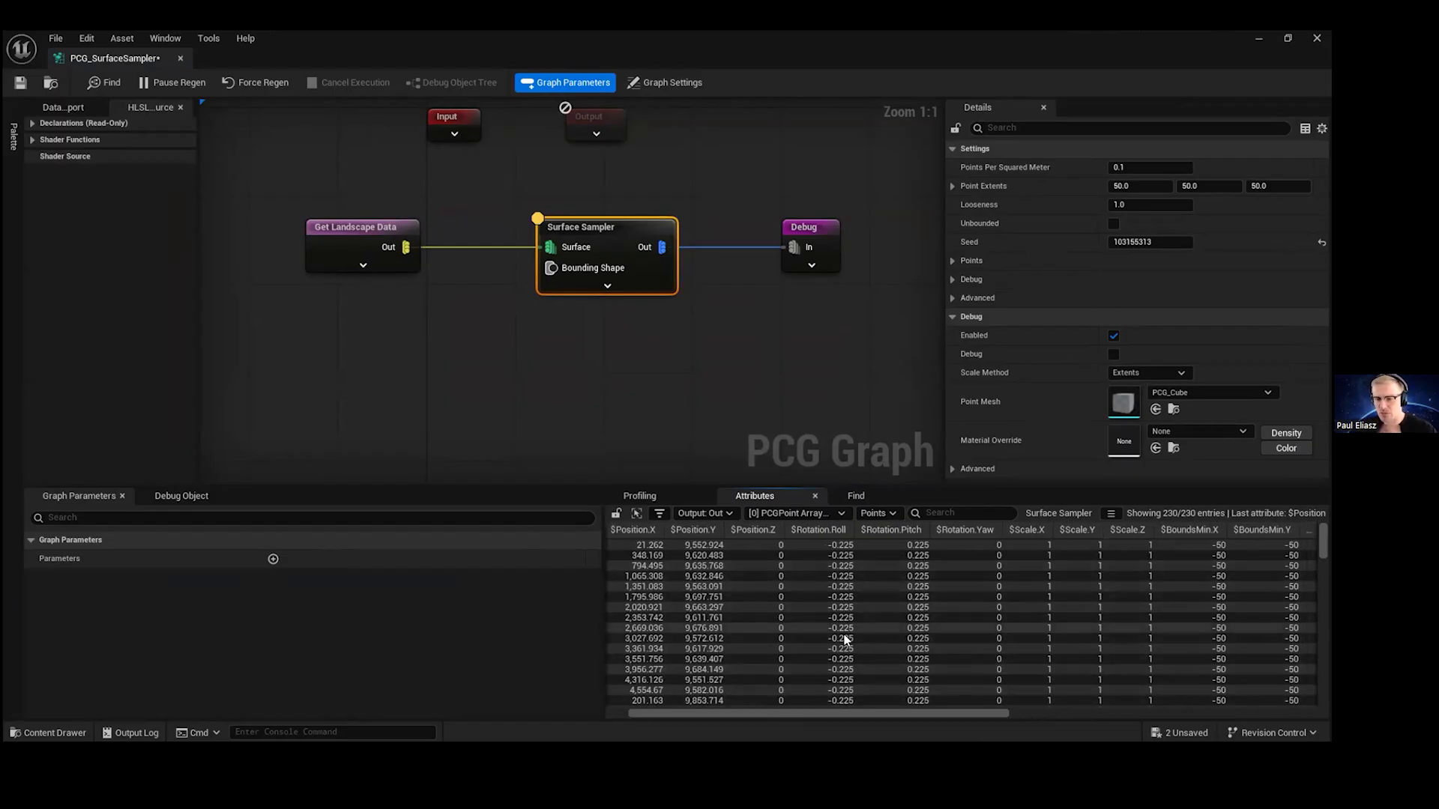
drag(934, 707, 709, 608)
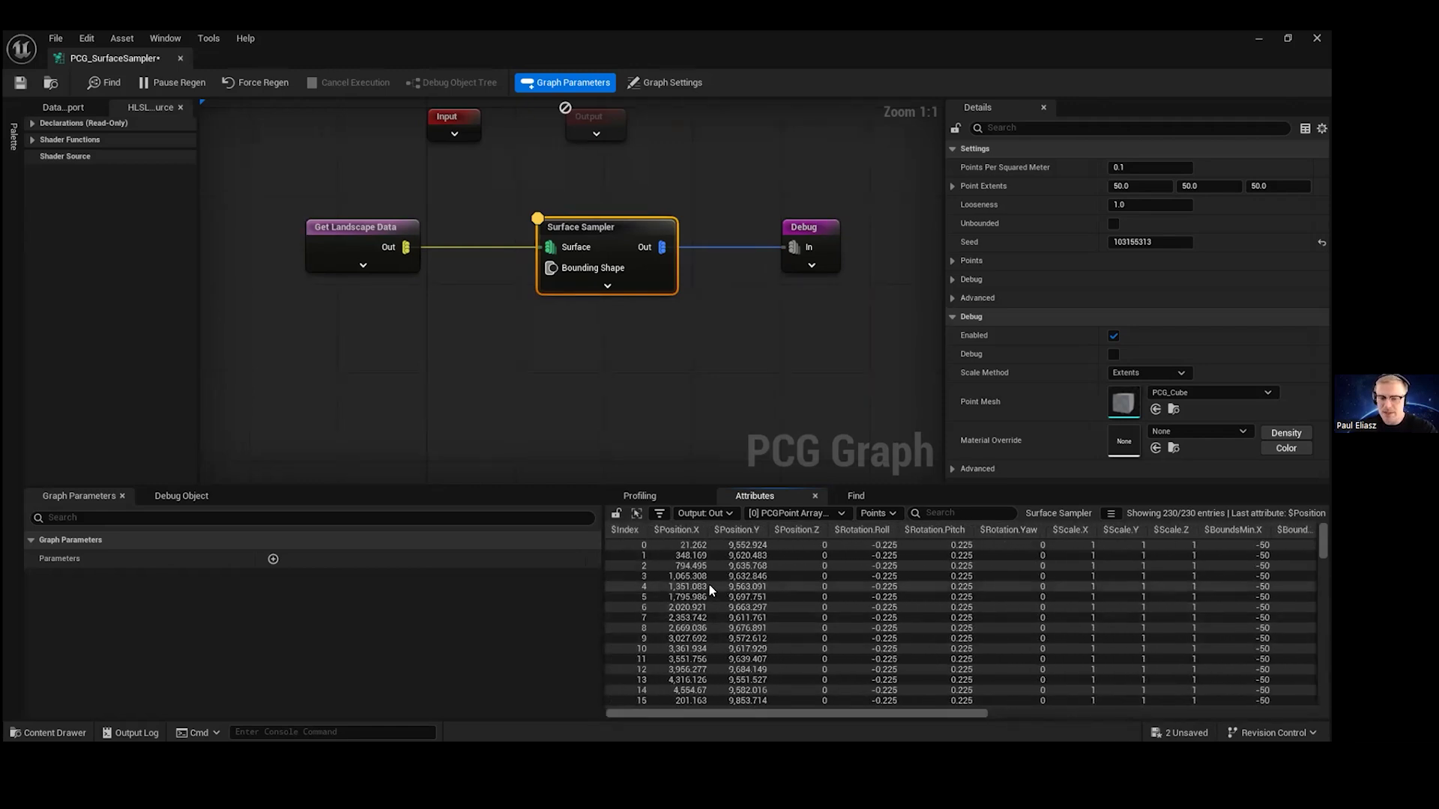
scroll(712, 600, down, 5)
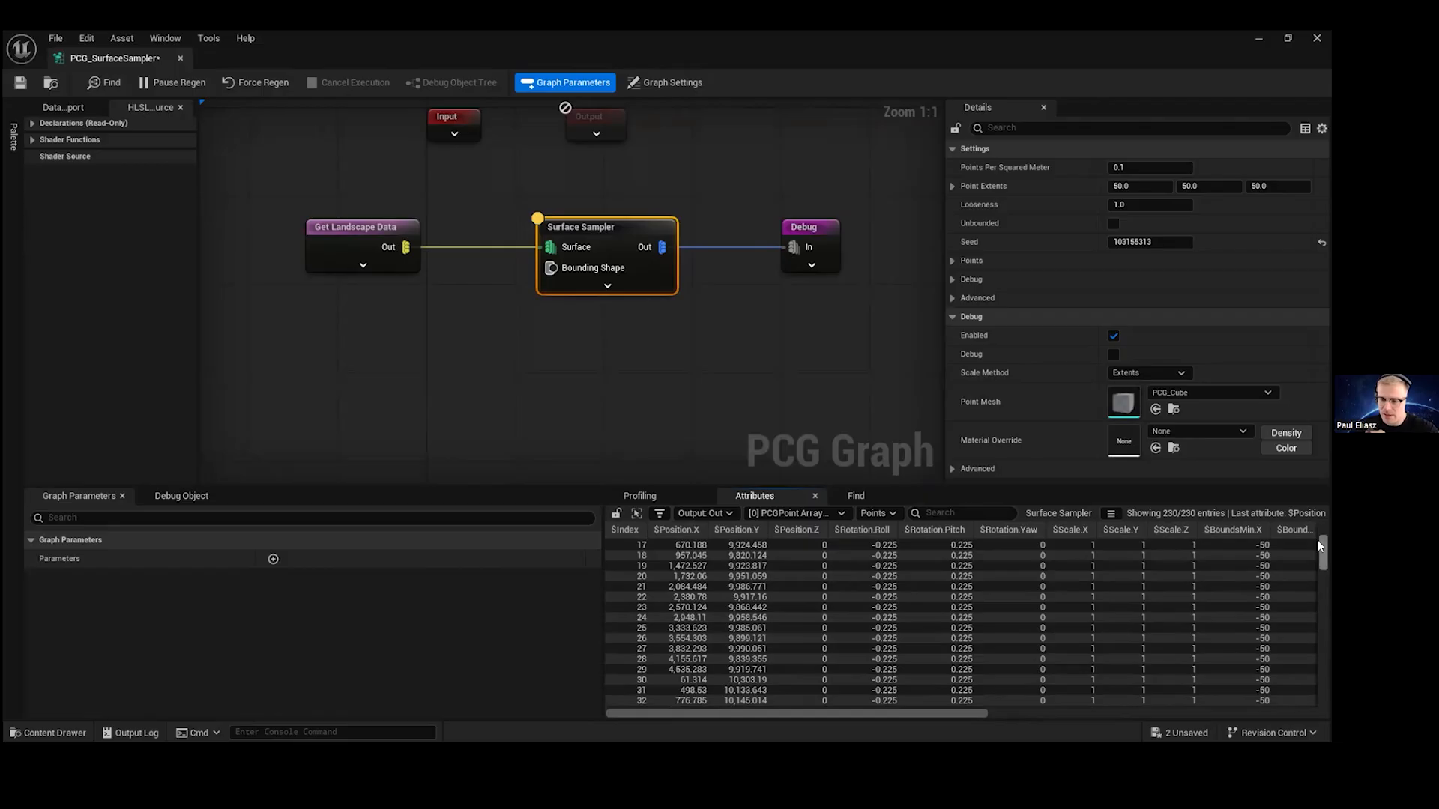
drag(1323, 568, 1325, 697)
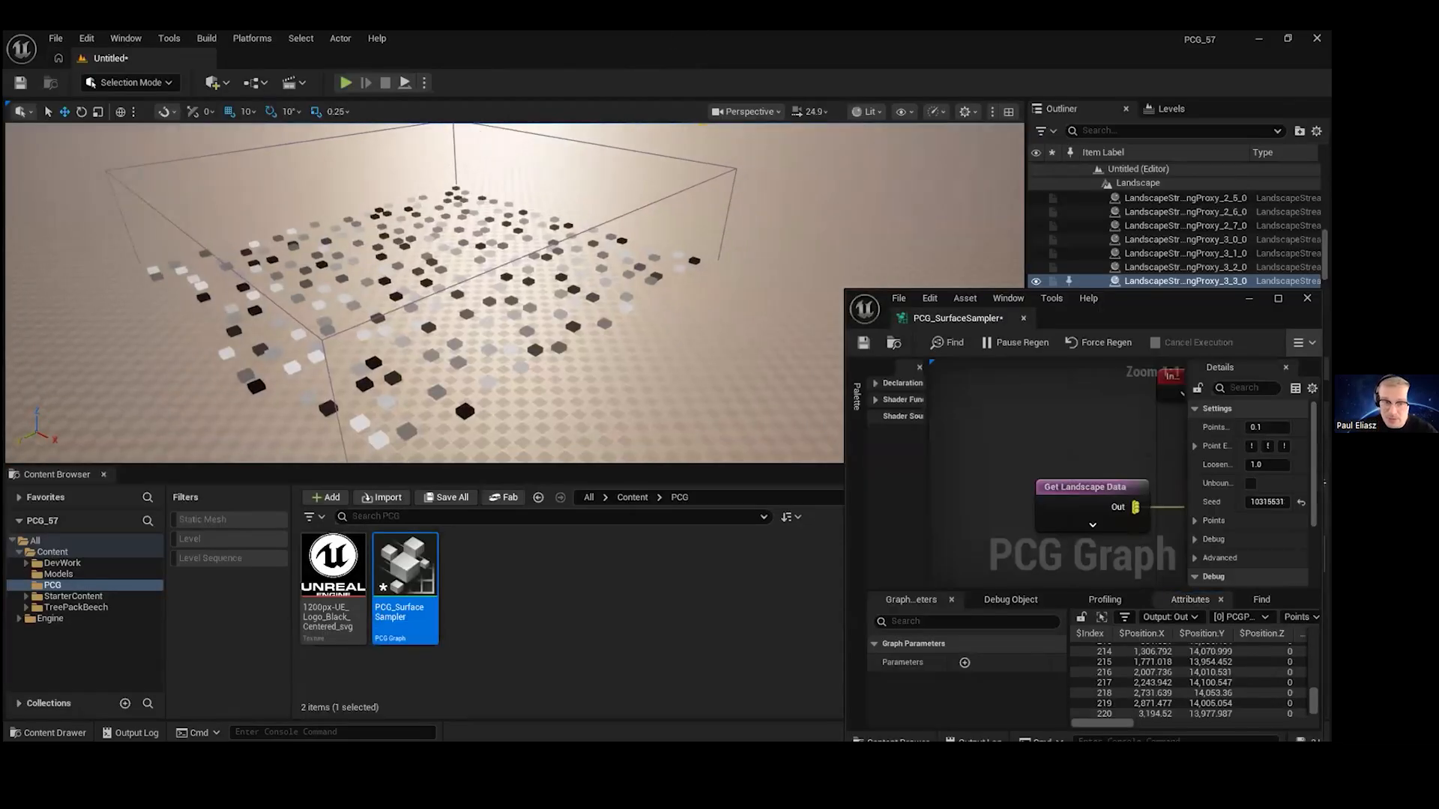
- Compare the listed points with the debug cubes in the level's PCG volume, viewing them close up and from farther away
right_drag(545, 276, 536, 261)
scroll(545, 276, up, 10)
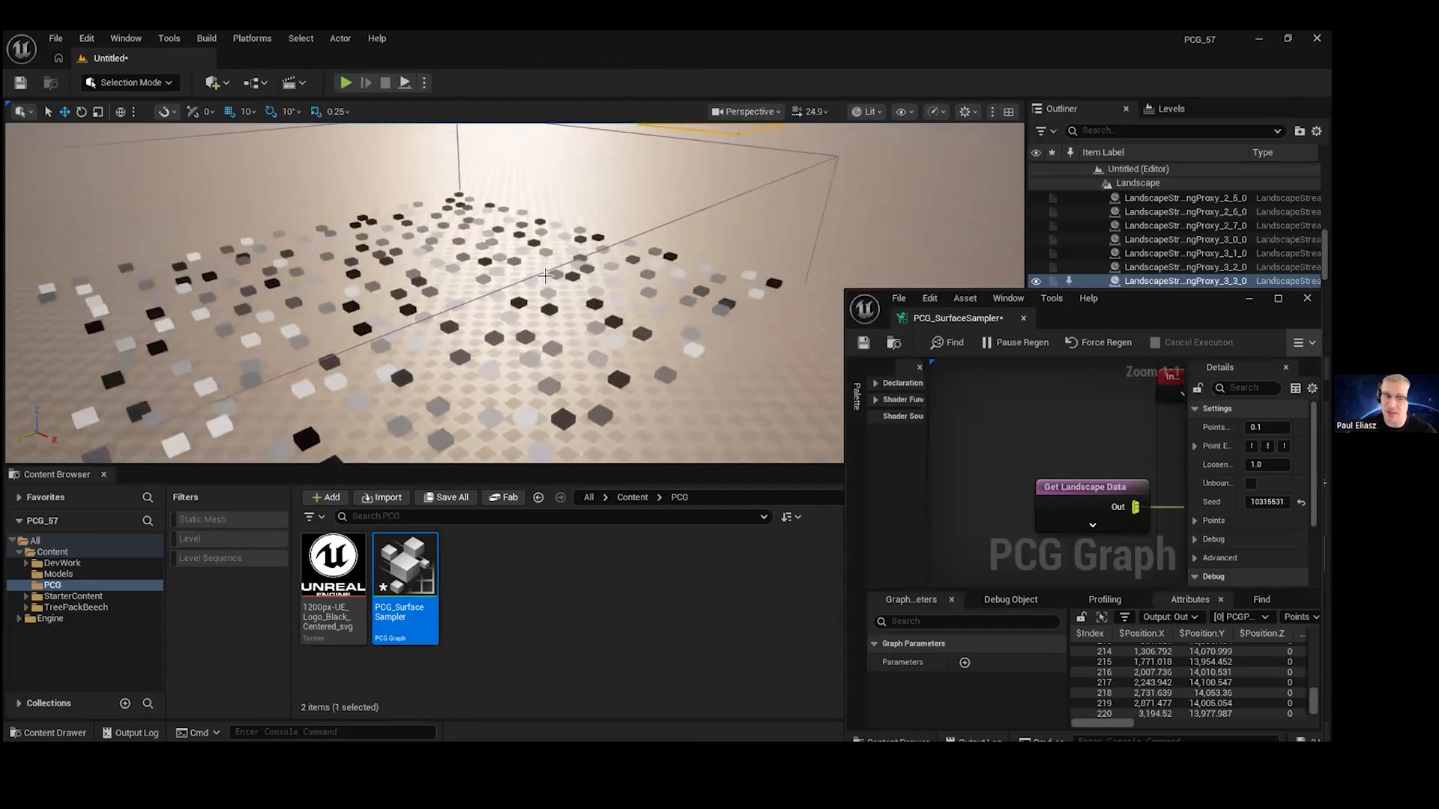
scroll(545, 275, down, 8)
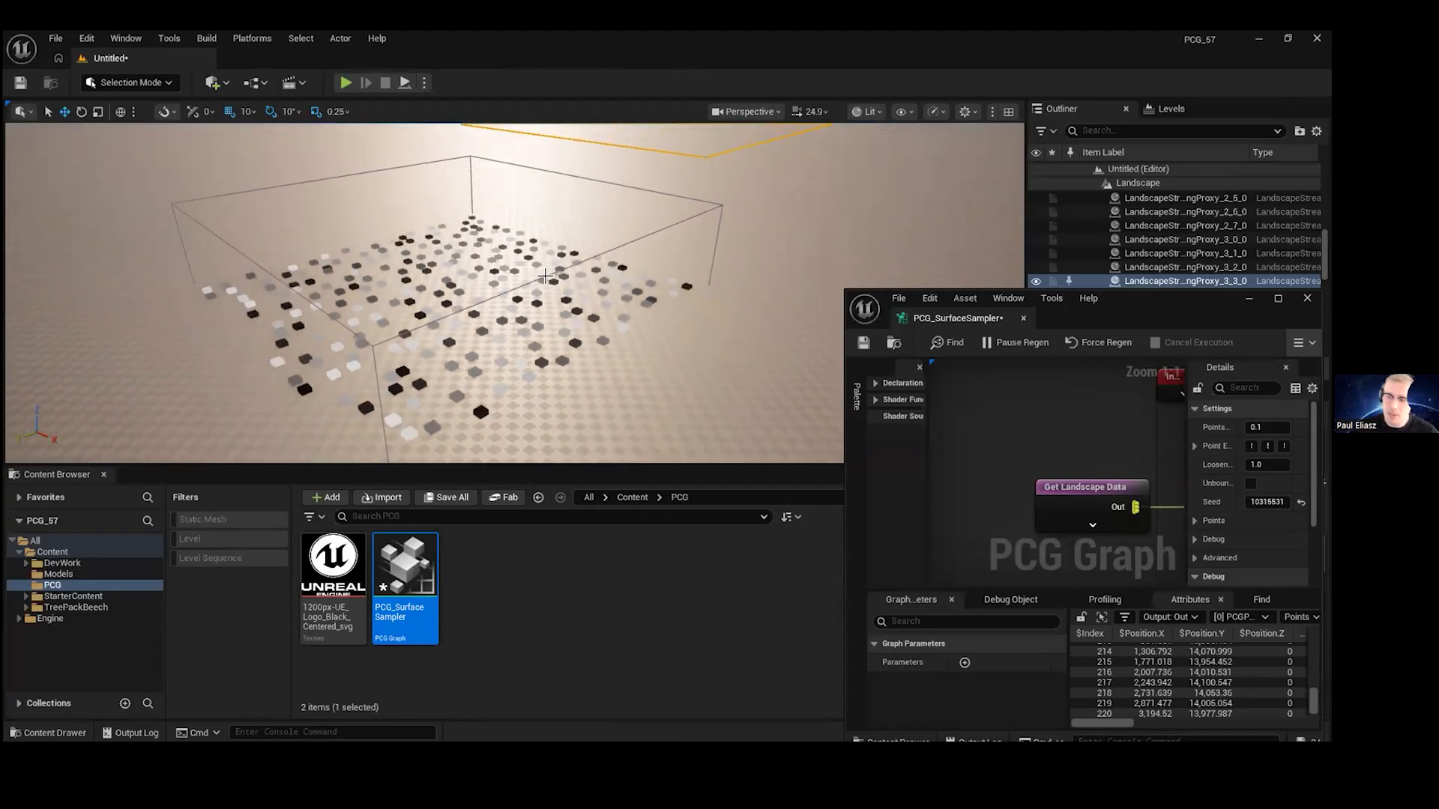
- Turn off inspection of the Surface Sampler node in the maximized graph and view the debug points in the level again
drag(1109, 308, 876, 31)
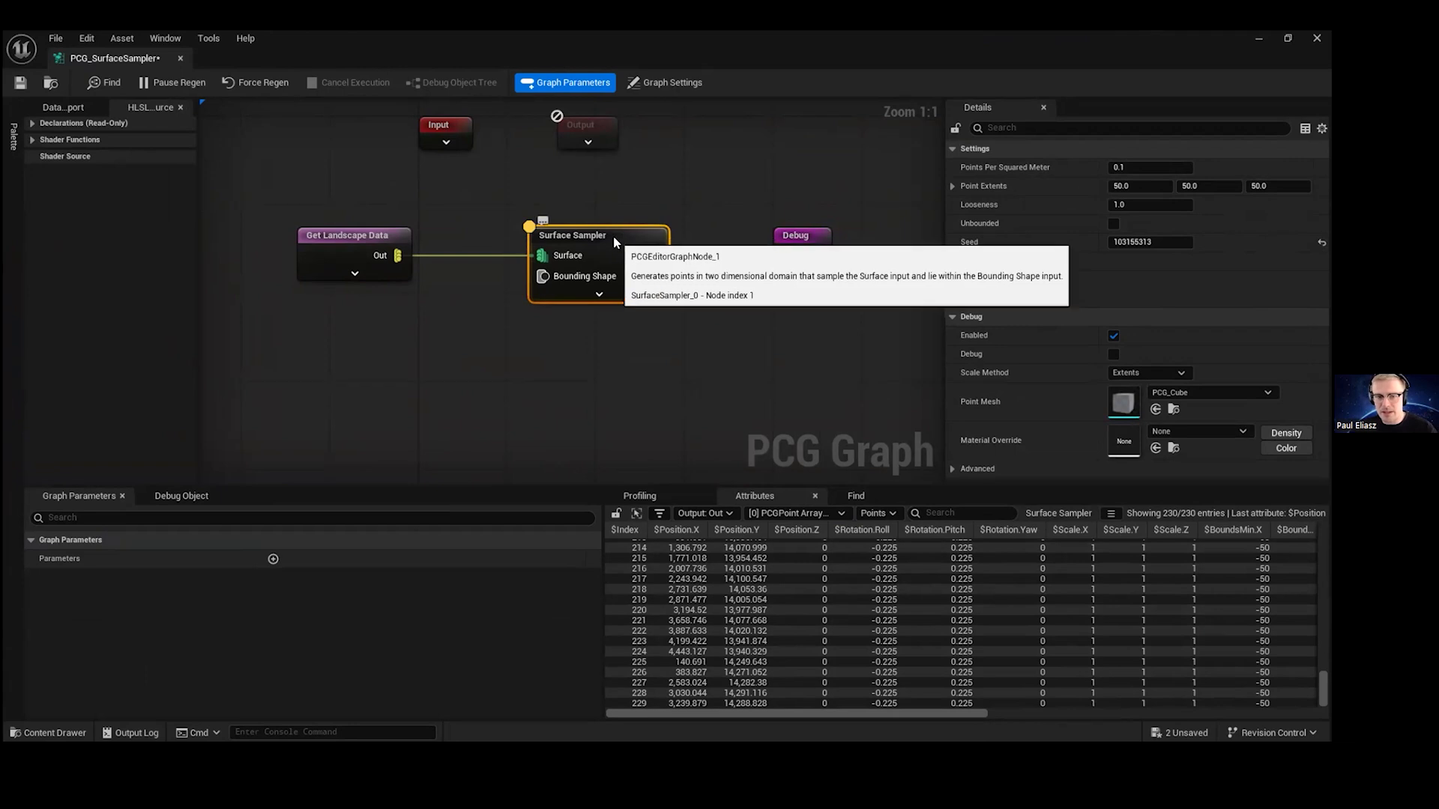
key(a)
right_drag(738, 252, 592, 243)
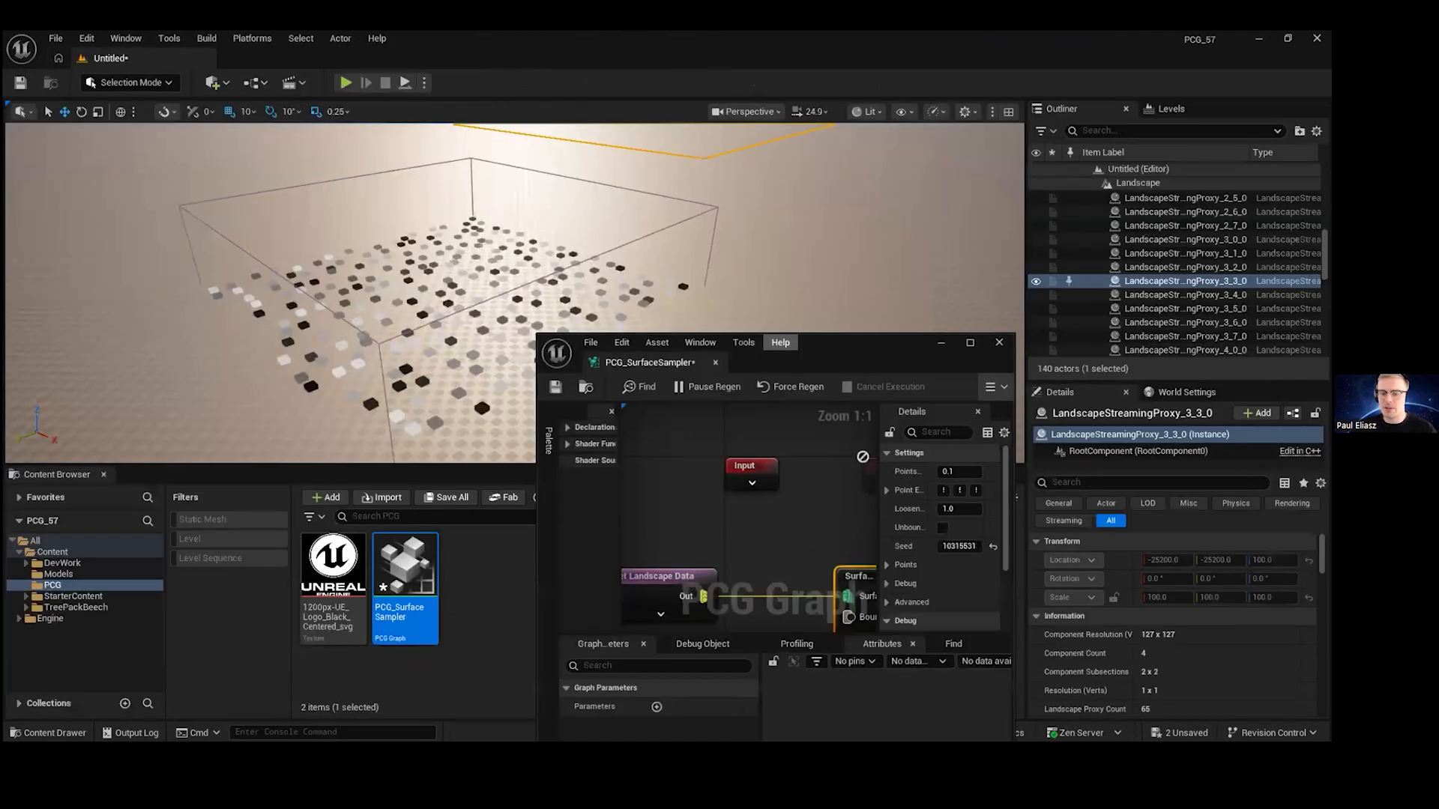
right_drag(684, 239, 646, 245)
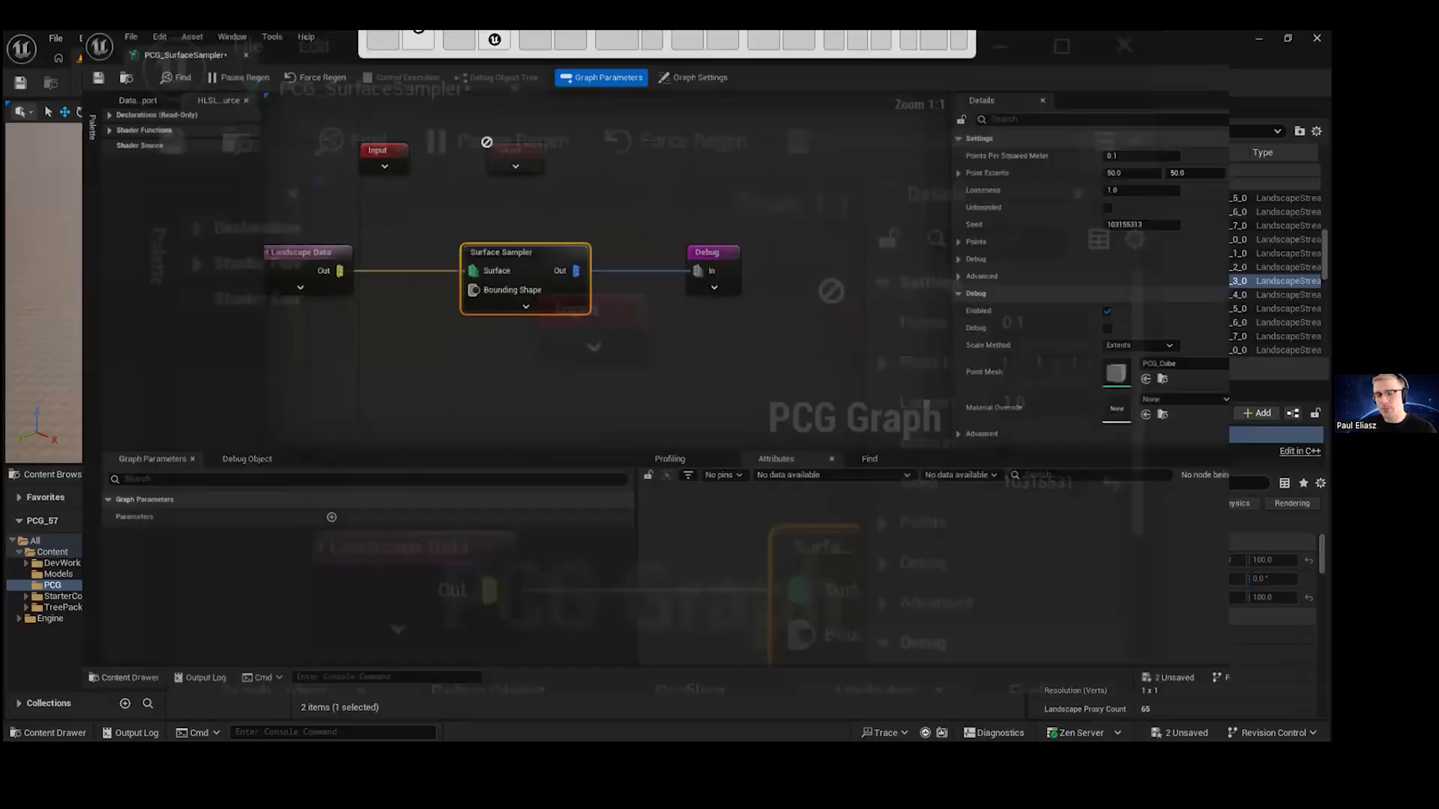
right_drag(679, 221, 649, 208)
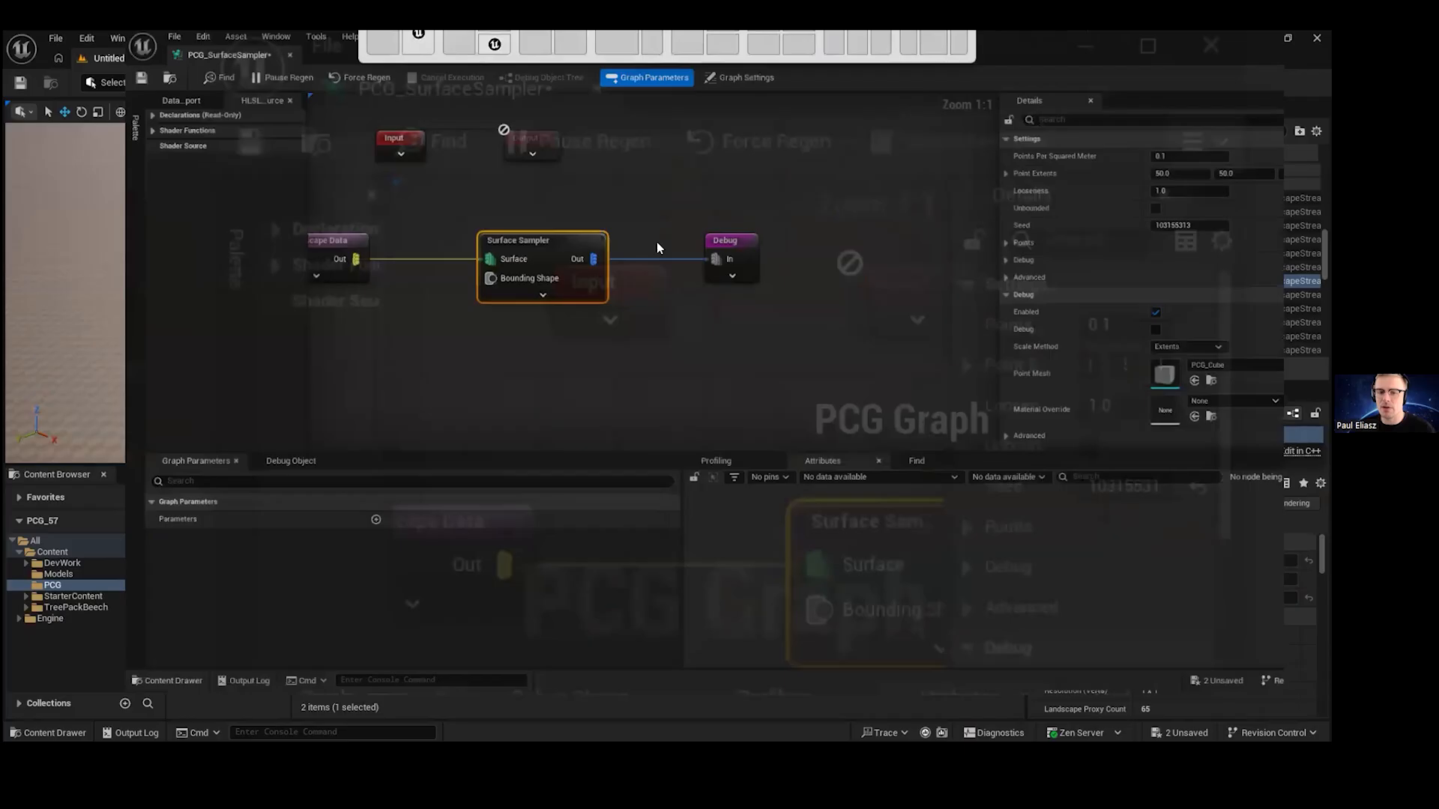
- Add a Transform Points node beside the Surface Sampler in the maximized PCG graph
click(748, 243)
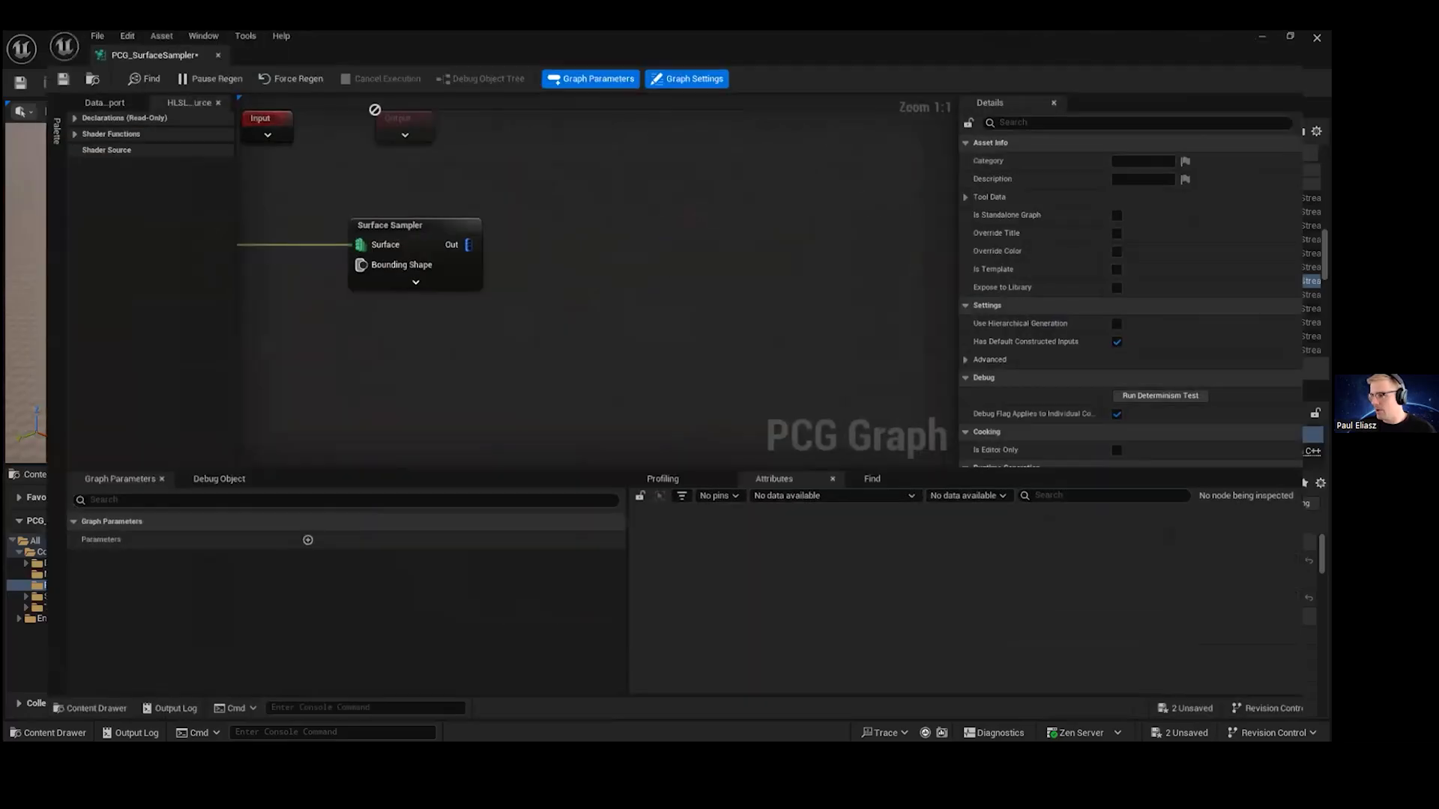
right_drag(596, 246, 523, 265)
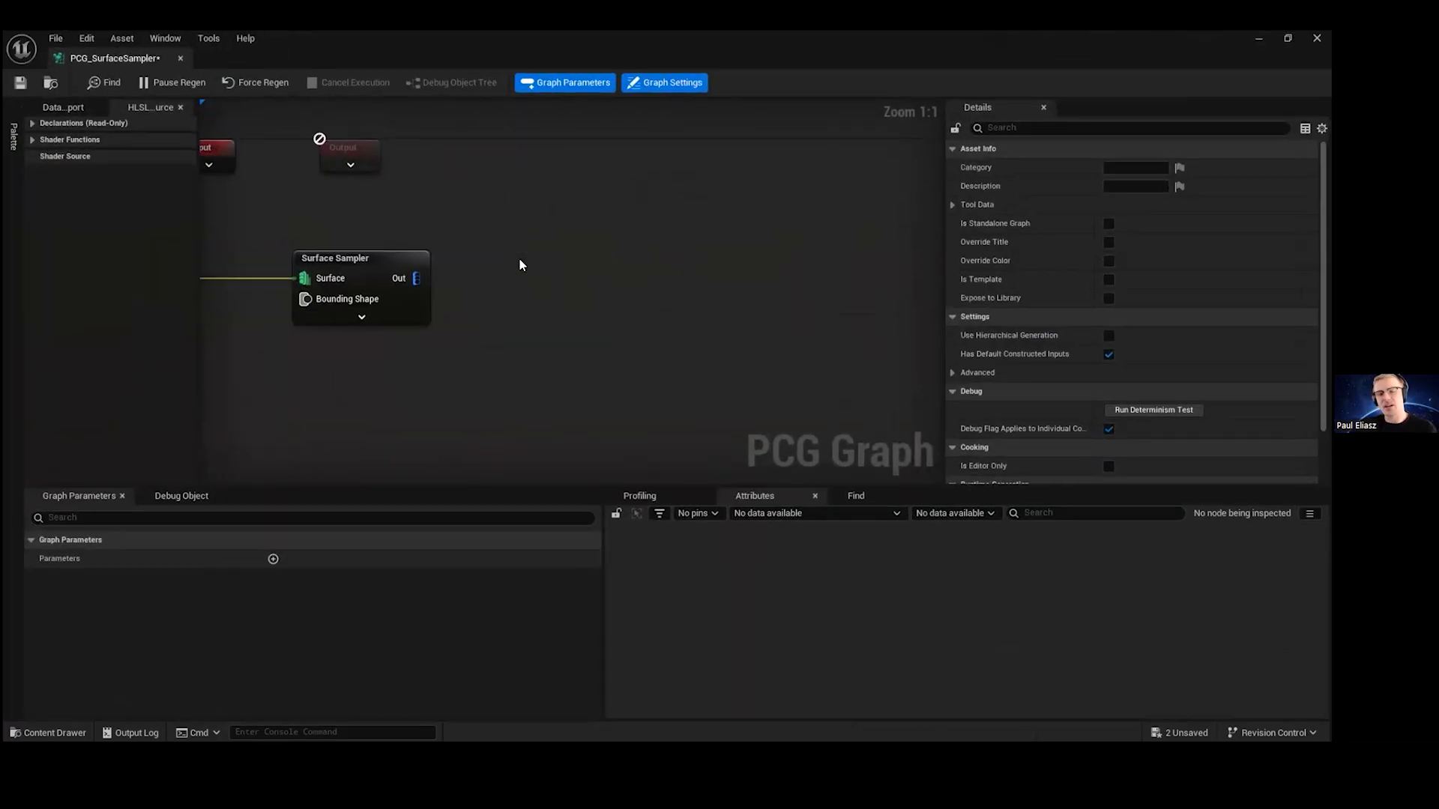
right_click(522, 265)
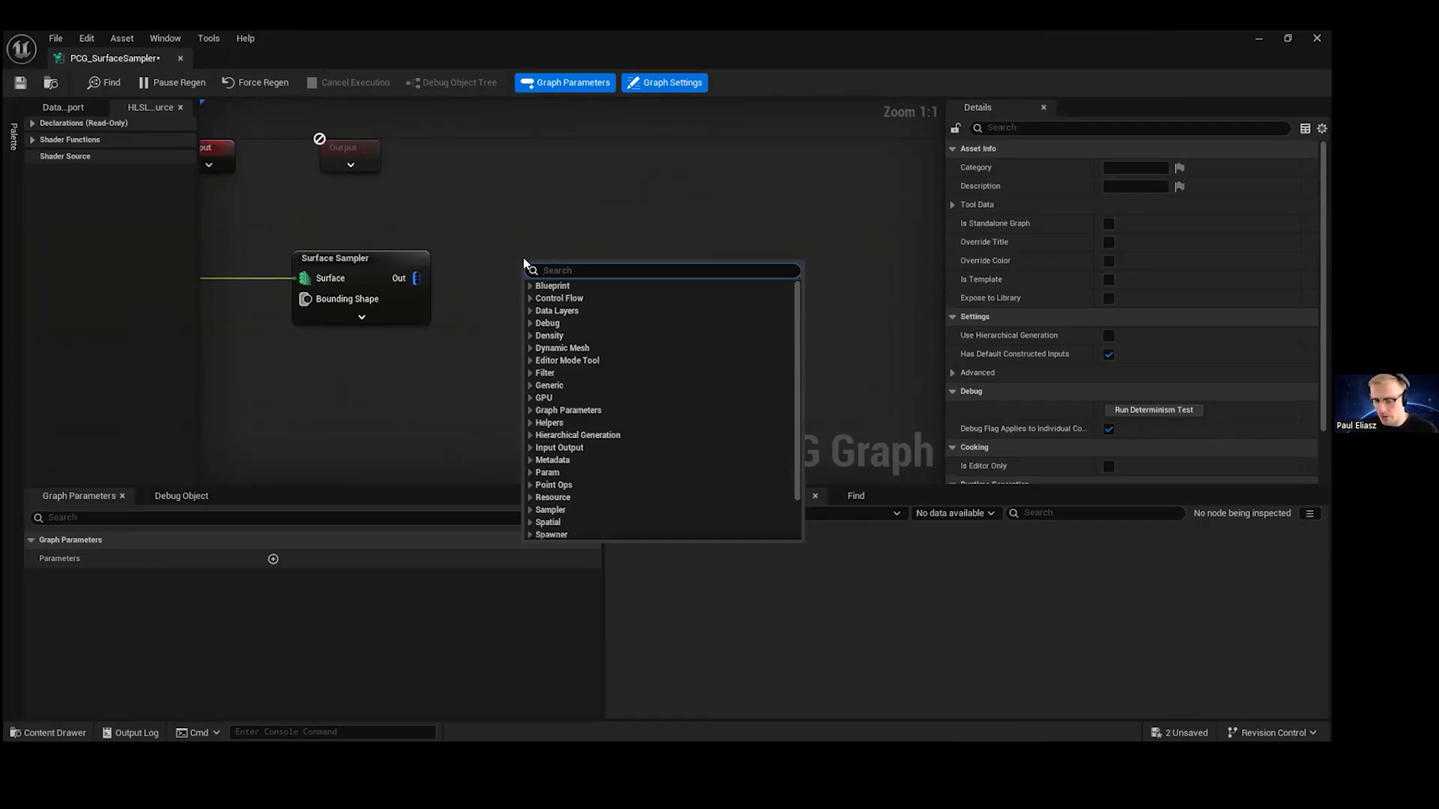
text(transf)
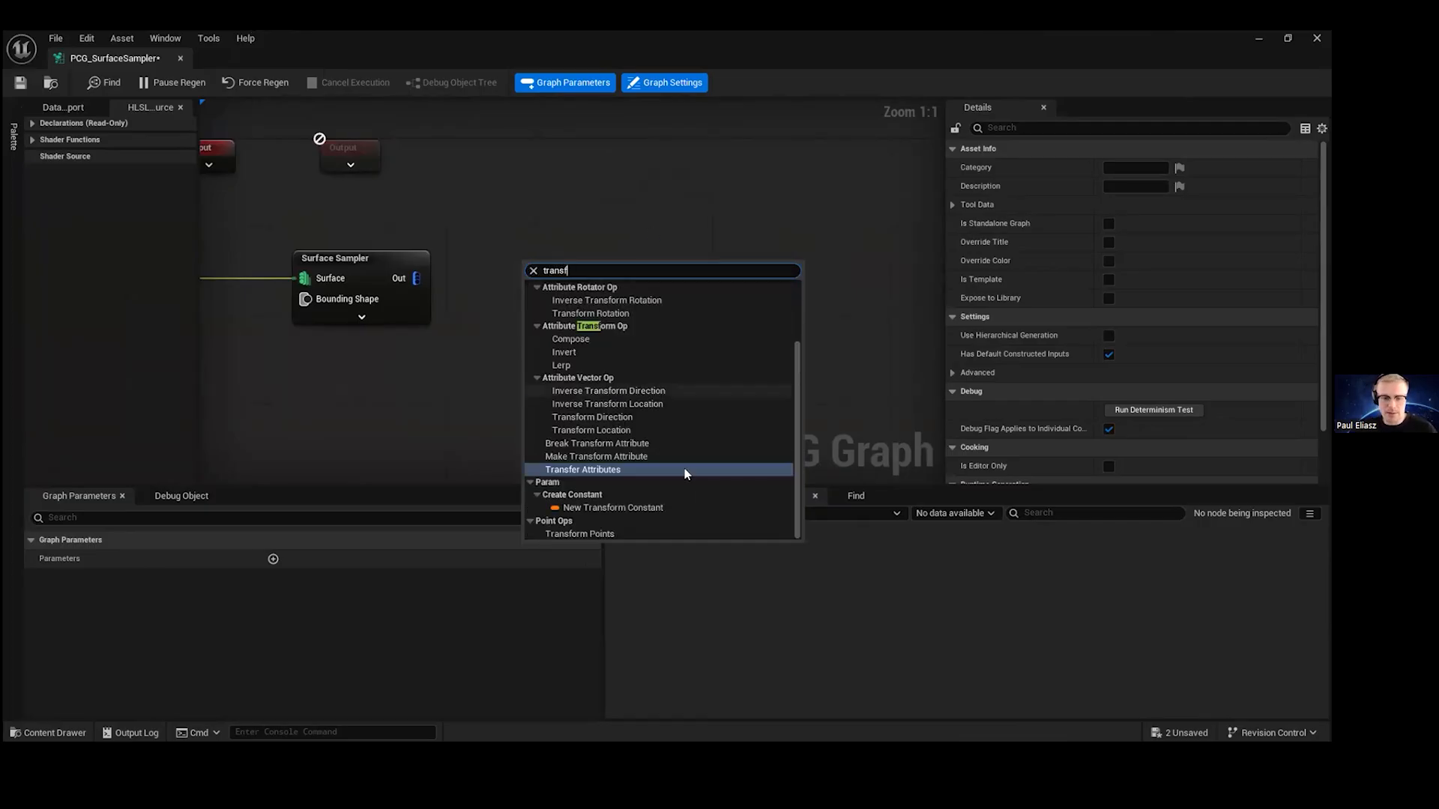
click(627, 533)
- Add a Static Mesh Spawner node after the Transform Points node
right_drag(713, 267, 669, 260)
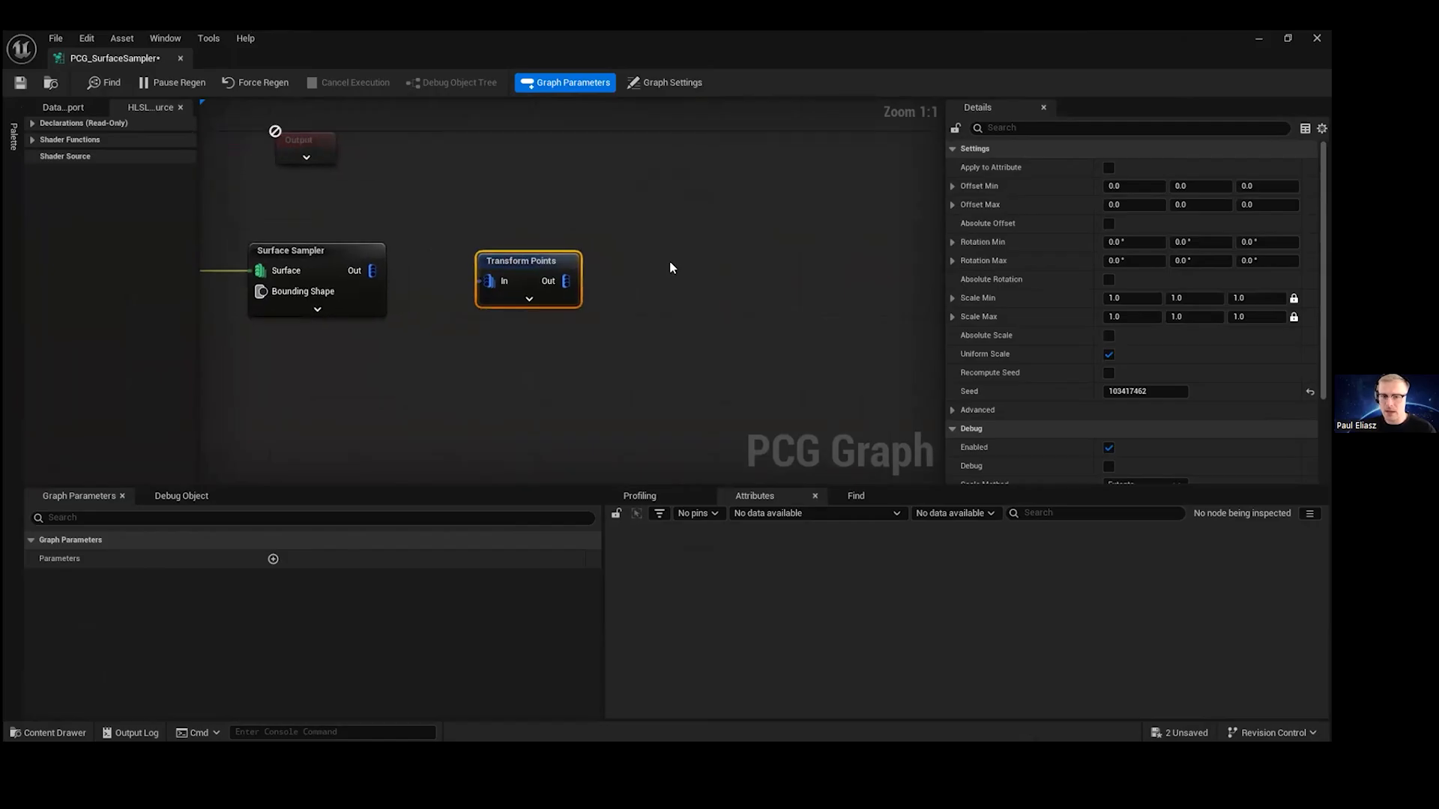
right_click(668, 260)
text(sta)
key(Return)
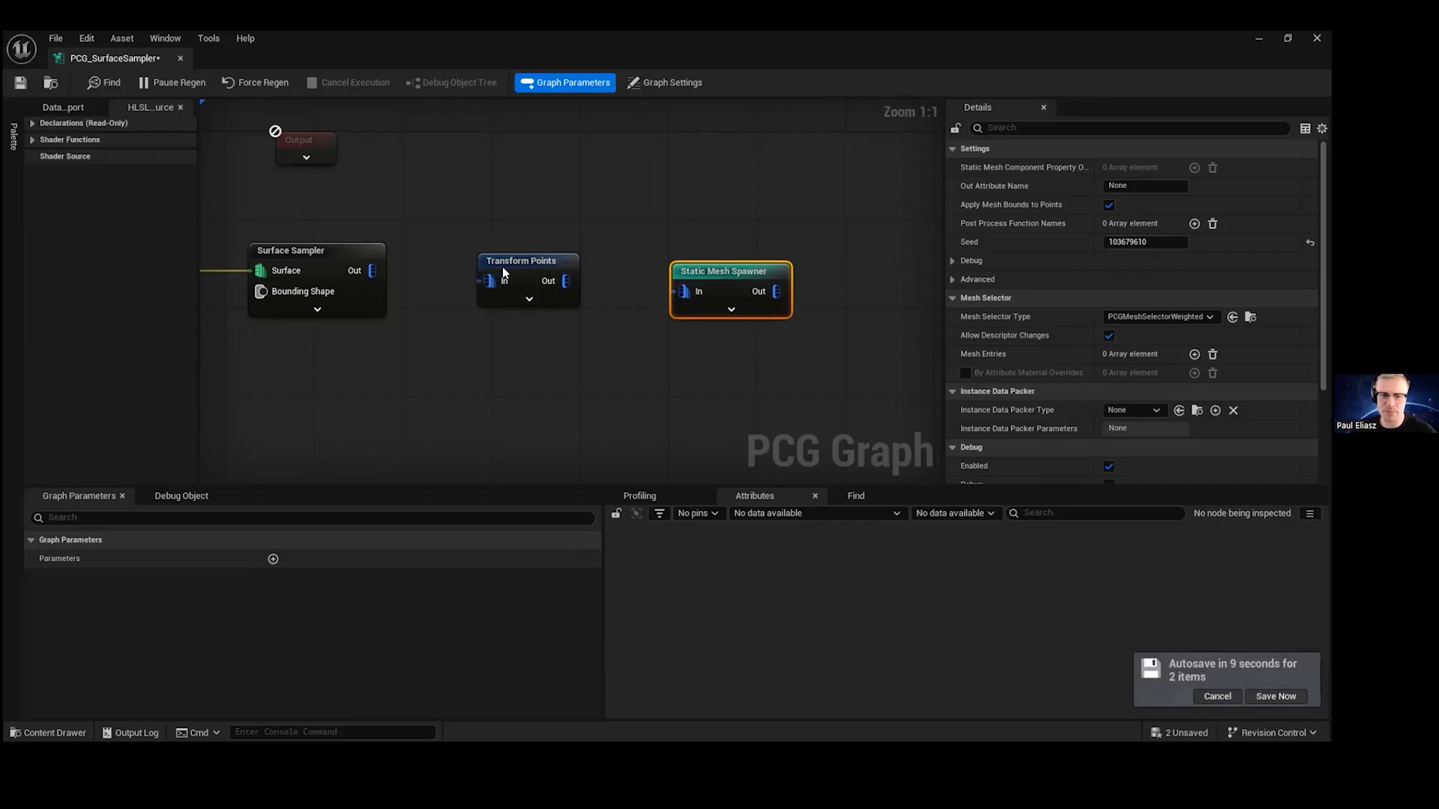
- Line up the nodes and connect Surface Sampler to Transform Points and Transform Points to Static Mesh Spawner
drag(504, 258, 506, 244)
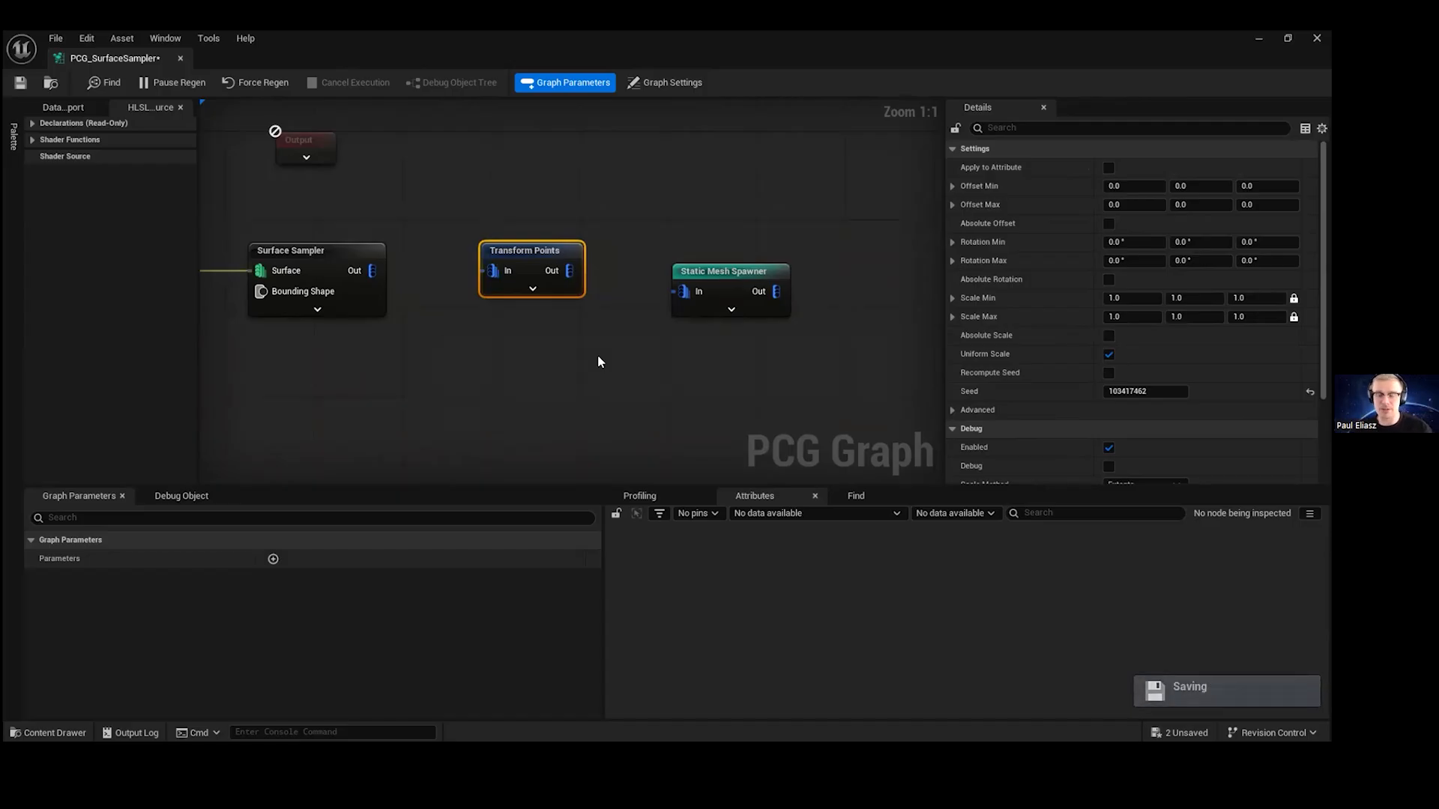
drag(363, 268, 533, 243)
drag(765, 278, 796, 257)
drag(507, 241, 508, 253)
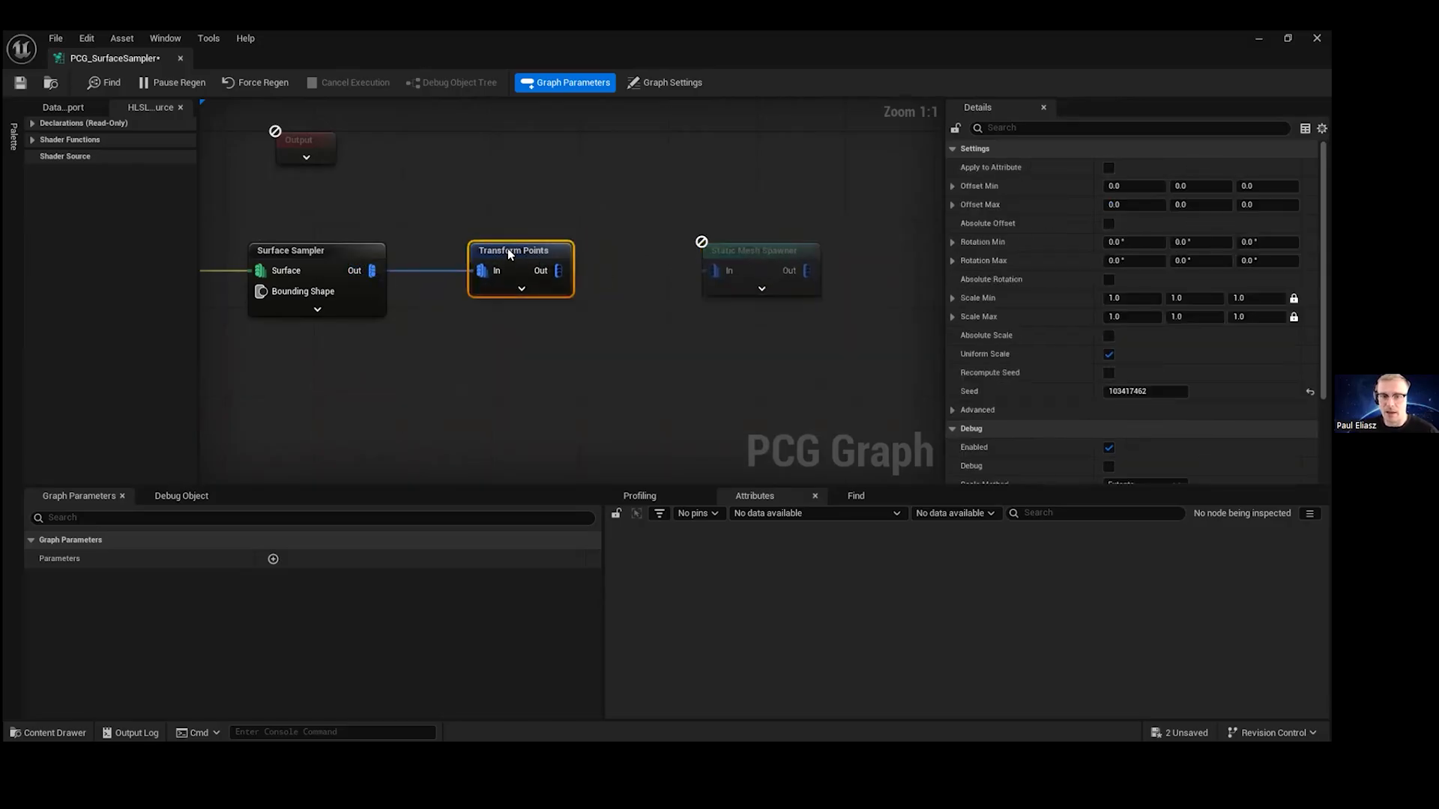
drag(710, 275, 712, 273)
click(780, 253)
right_drag(794, 255, 668, 250)
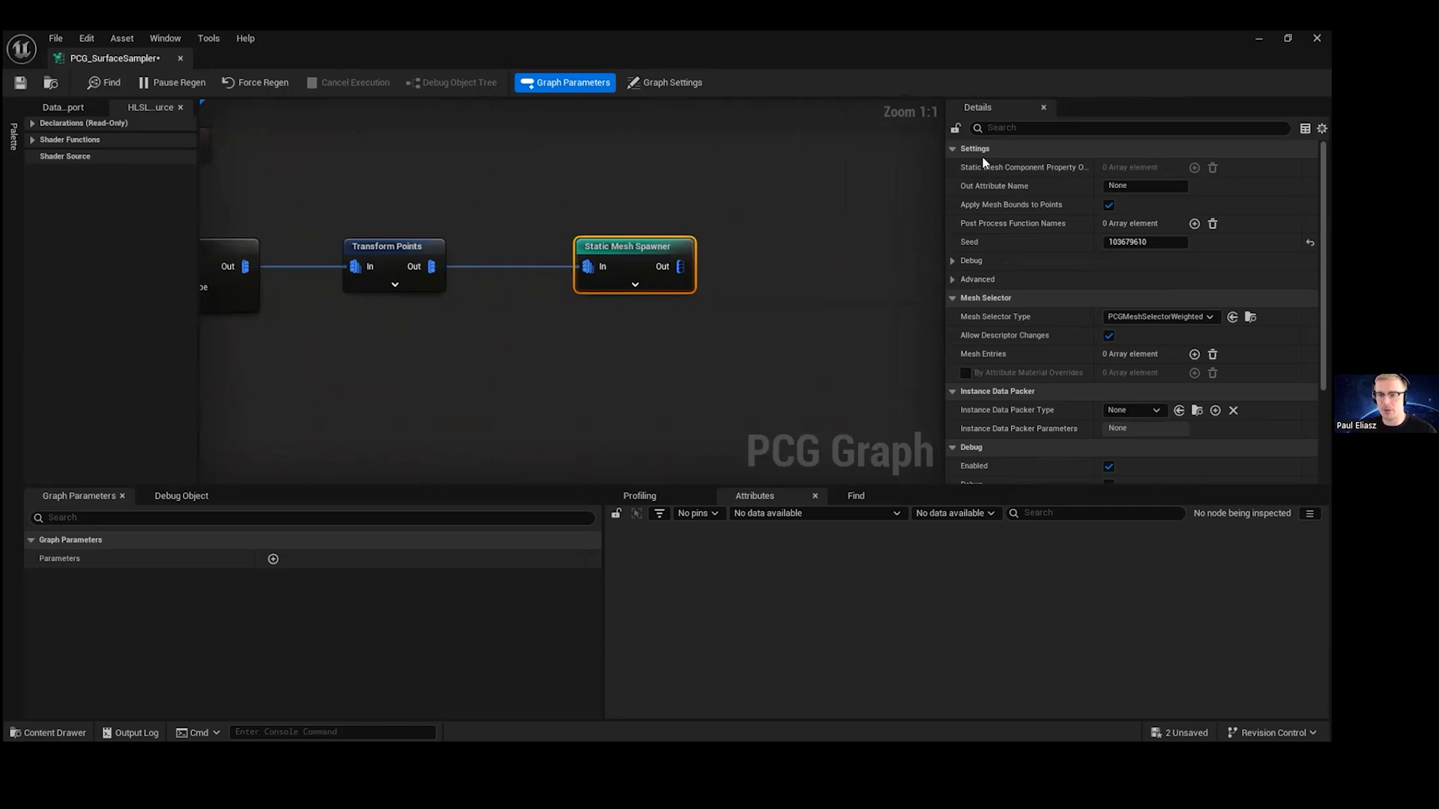
- Add one mesh entry to the Static Mesh Spawner and assign PCG_Tree_02 as its static mesh
drag(899, 39, 983, 157)
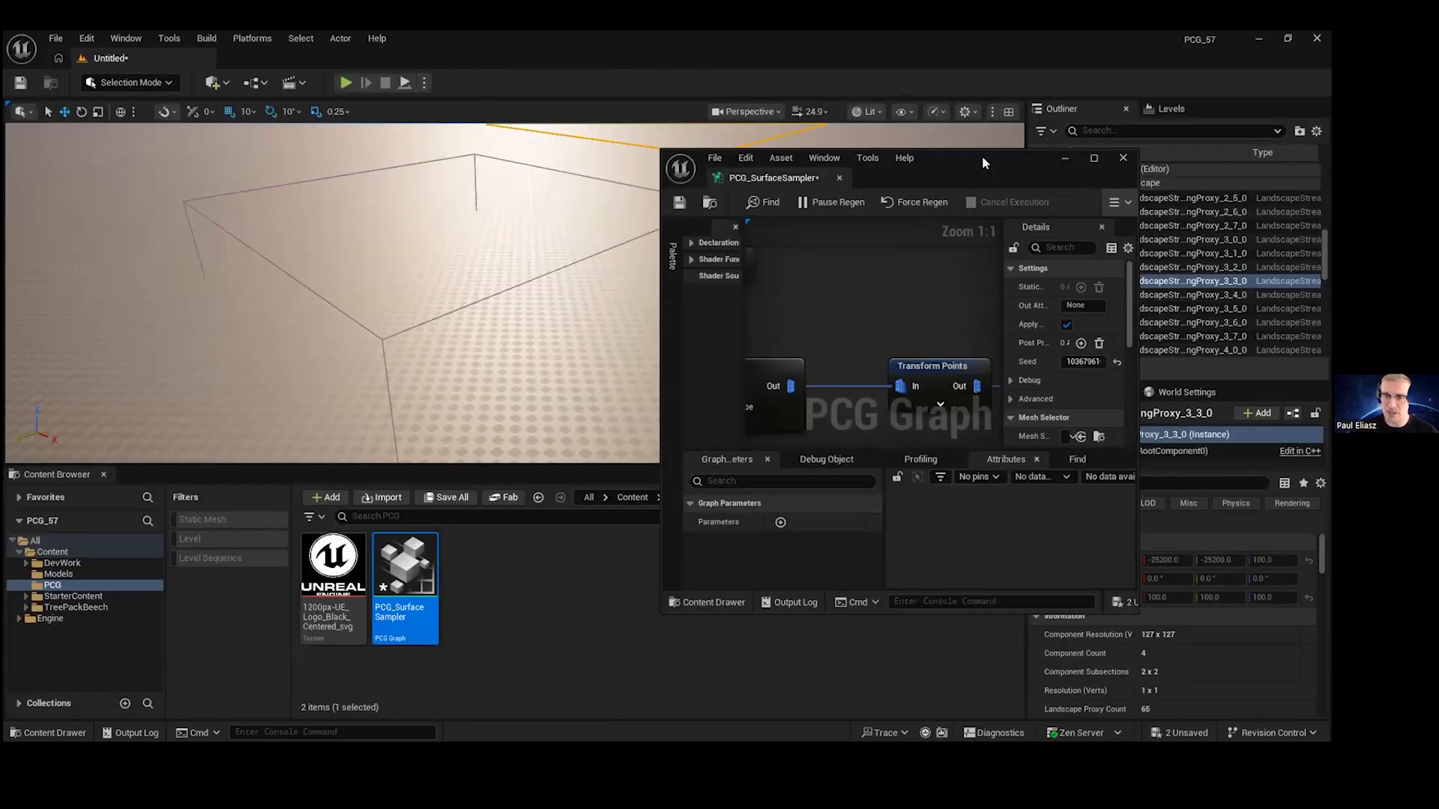
drag(851, 163, 720, 31)
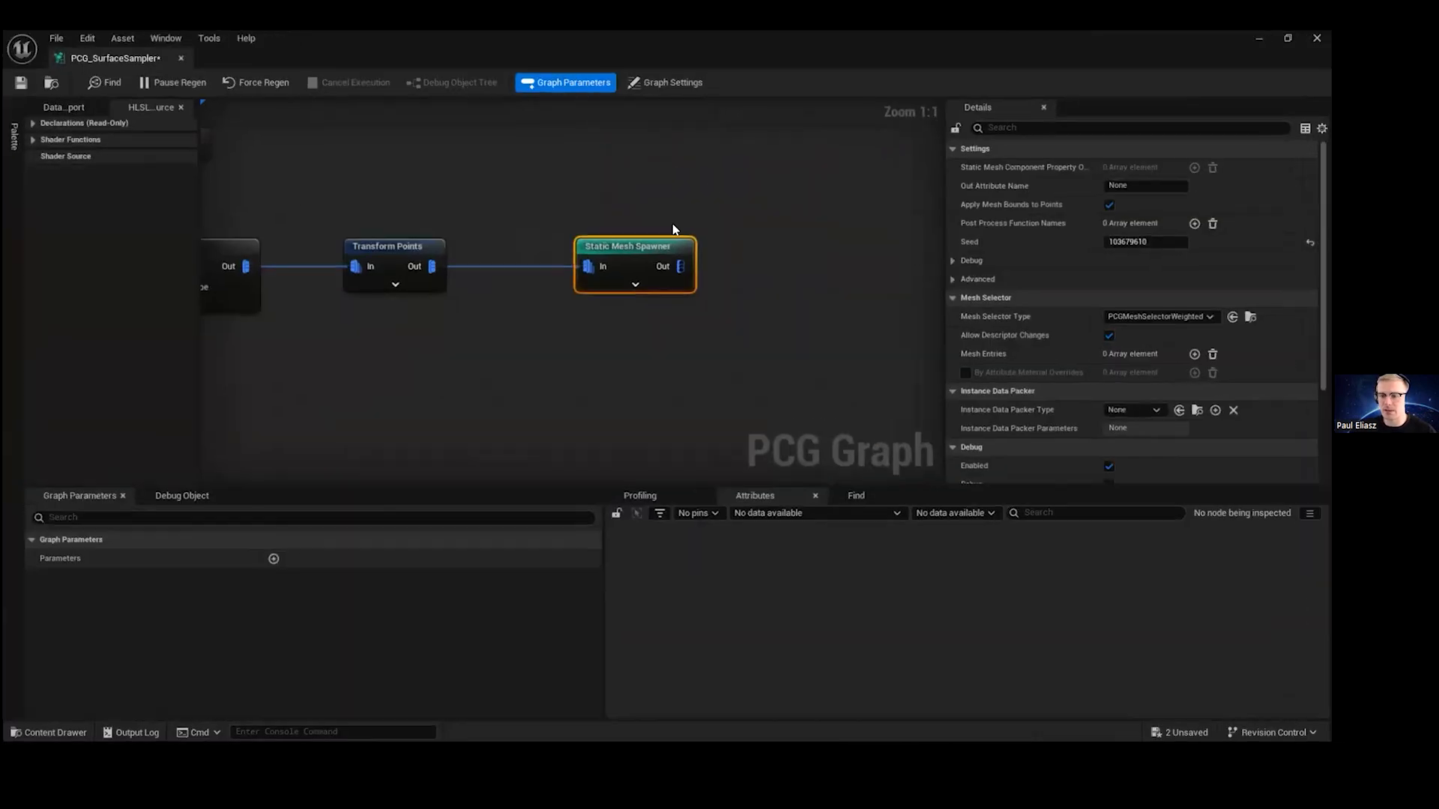
click(1194, 354)
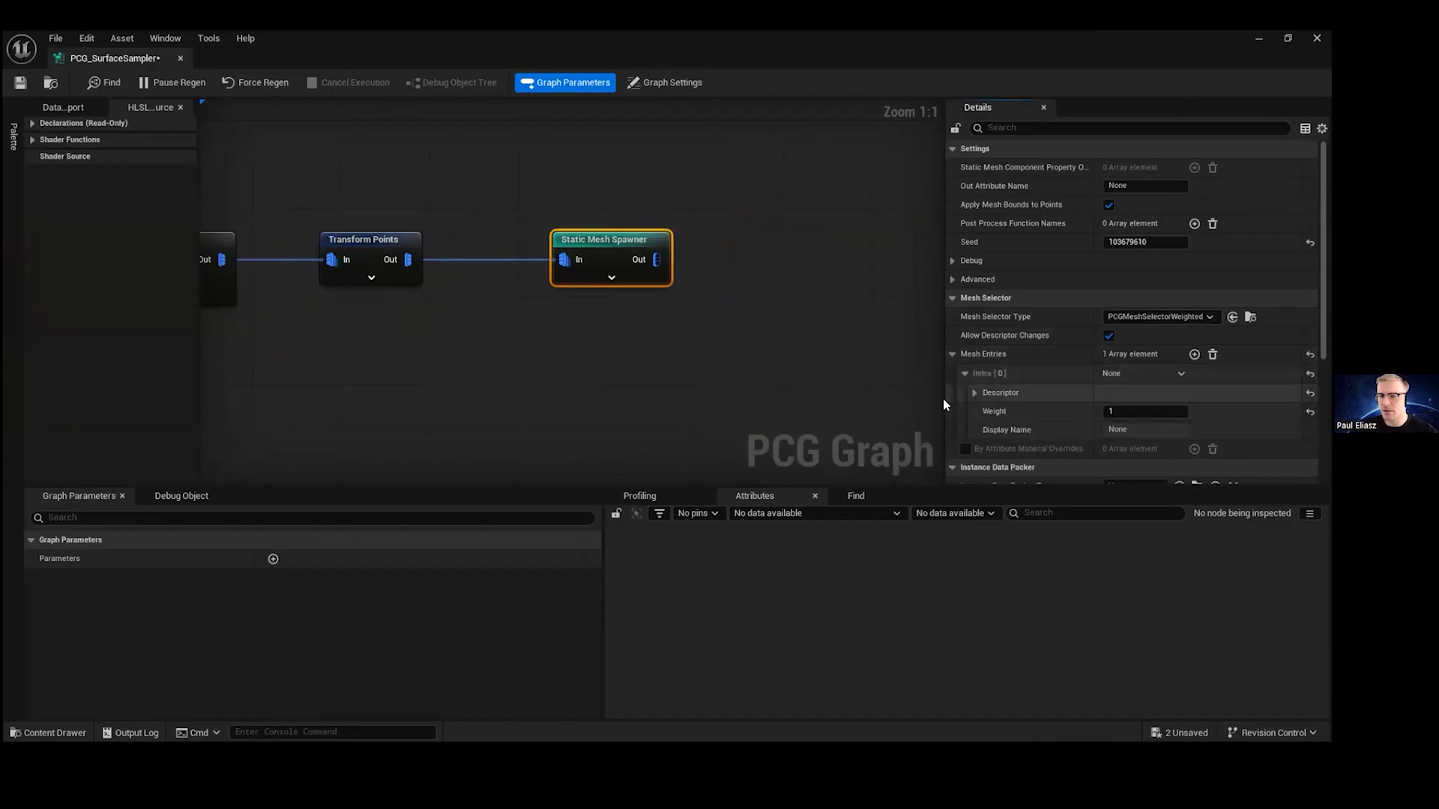
click(973, 393)
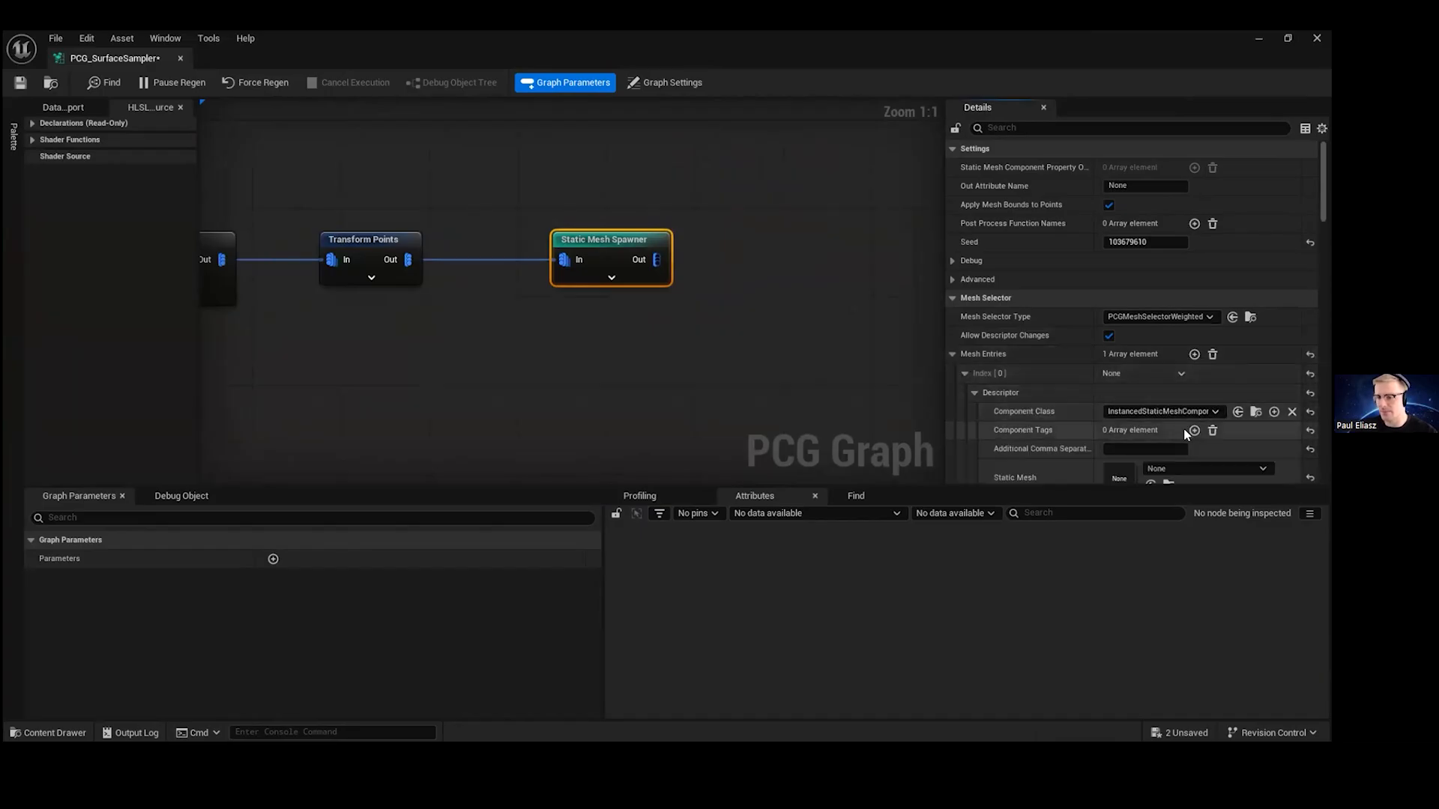
click(1195, 430)
click(1212, 431)
scroll(1212, 435, down, 1)
click(1191, 446)
scroll(1264, 371, down, 3)
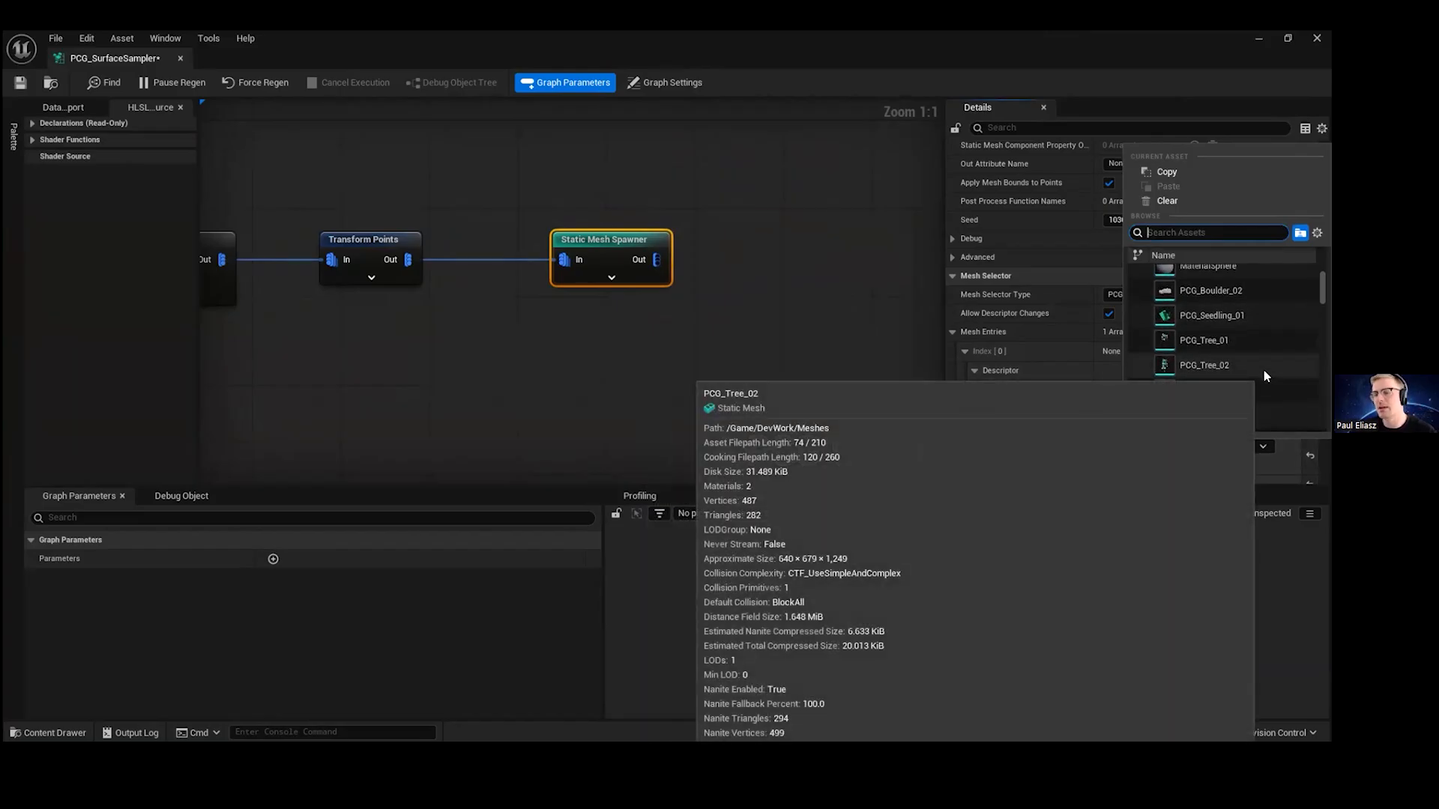
click(1263, 370)
- Look over the spawned trees in the level and enlarge their PCG volume horizontally to a scale of about 65.5 by 65
right_drag(599, 163, 718, 137)
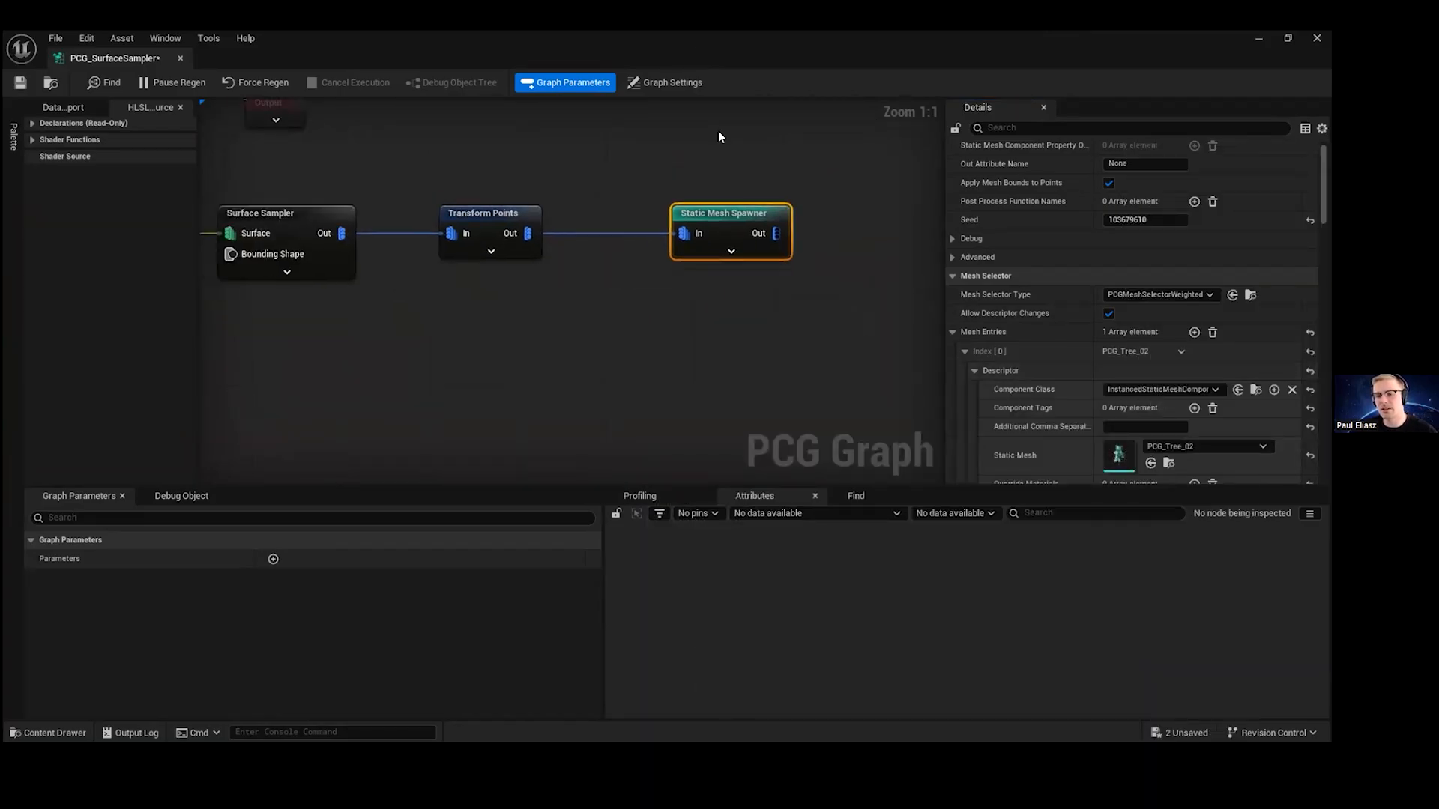
double_click(713, 46)
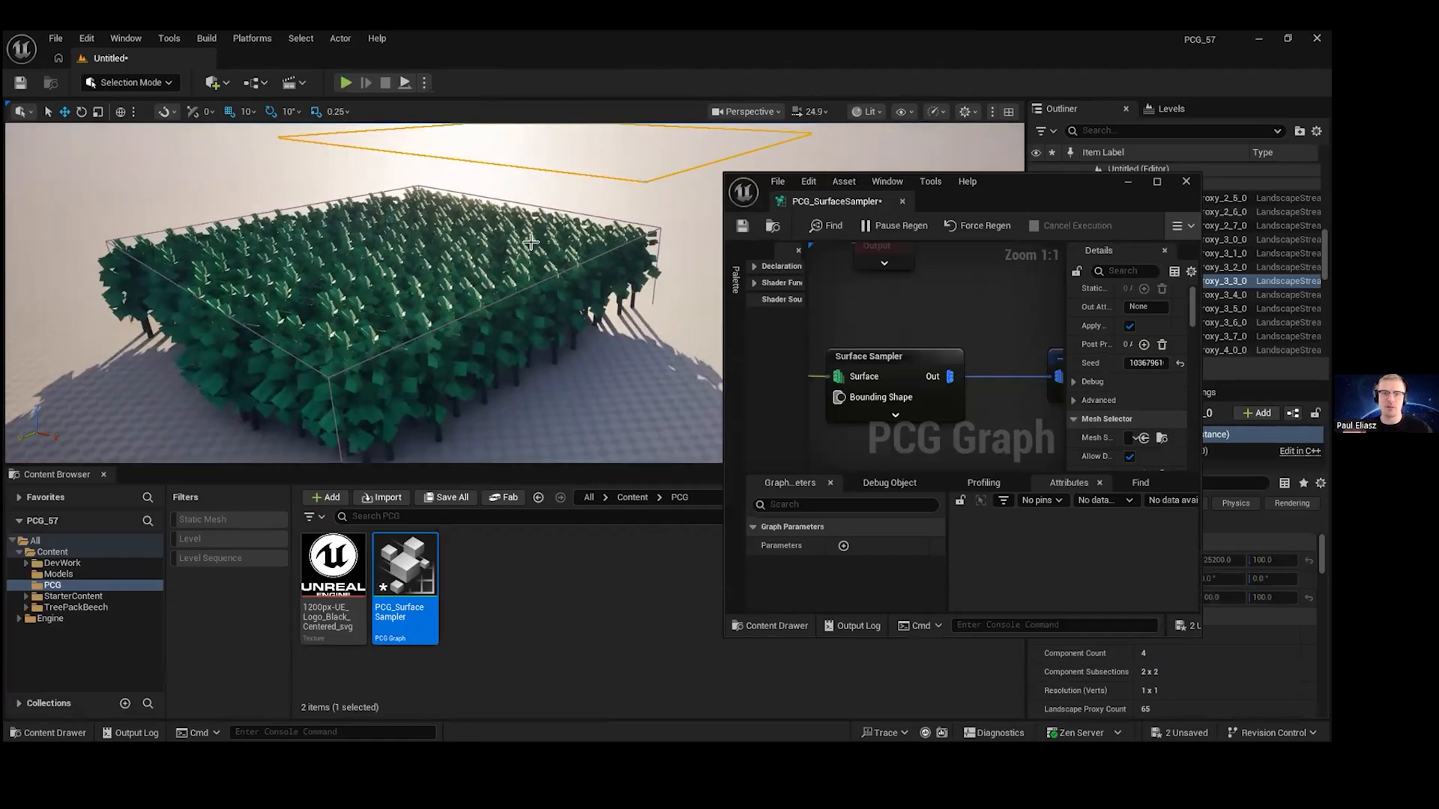
right_drag(530, 242, 509, 253)
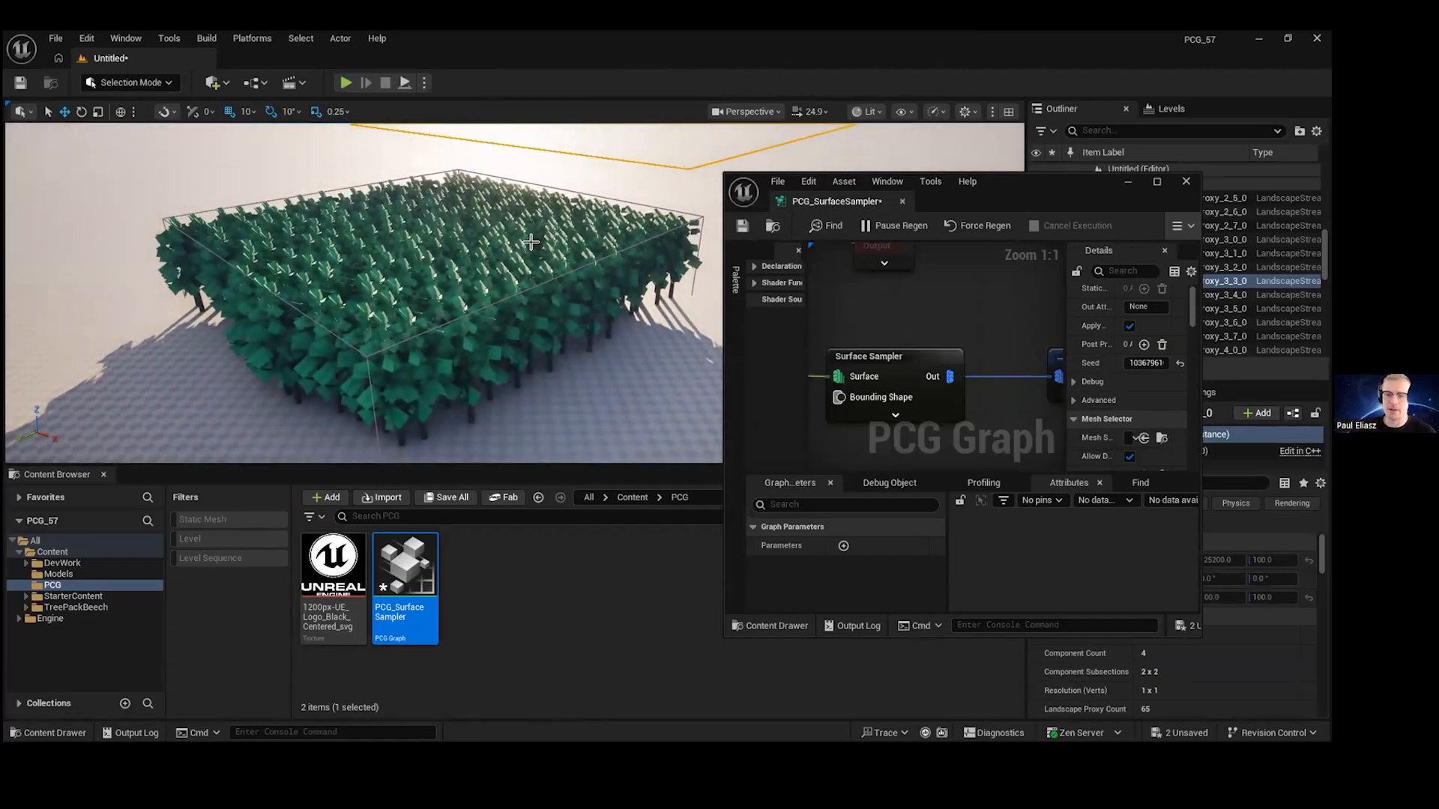
right_drag(579, 295, 481, 300)
scroll(564, 300, down, 3)
click(482, 300)
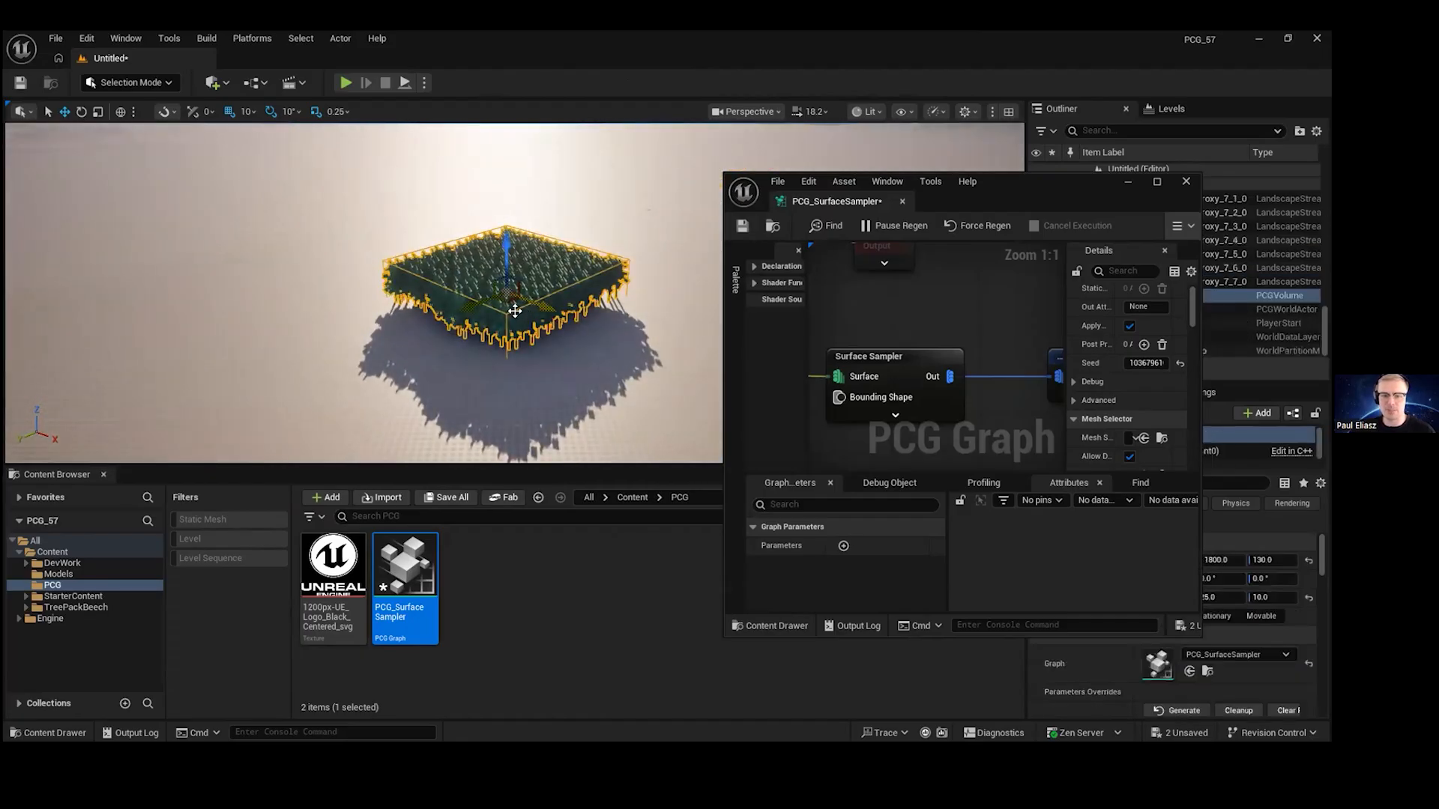
drag(482, 300, 421, 321)
right_drag(421, 322, 531, 317)
key(w)
key(s)
key(Escape)
key(w)
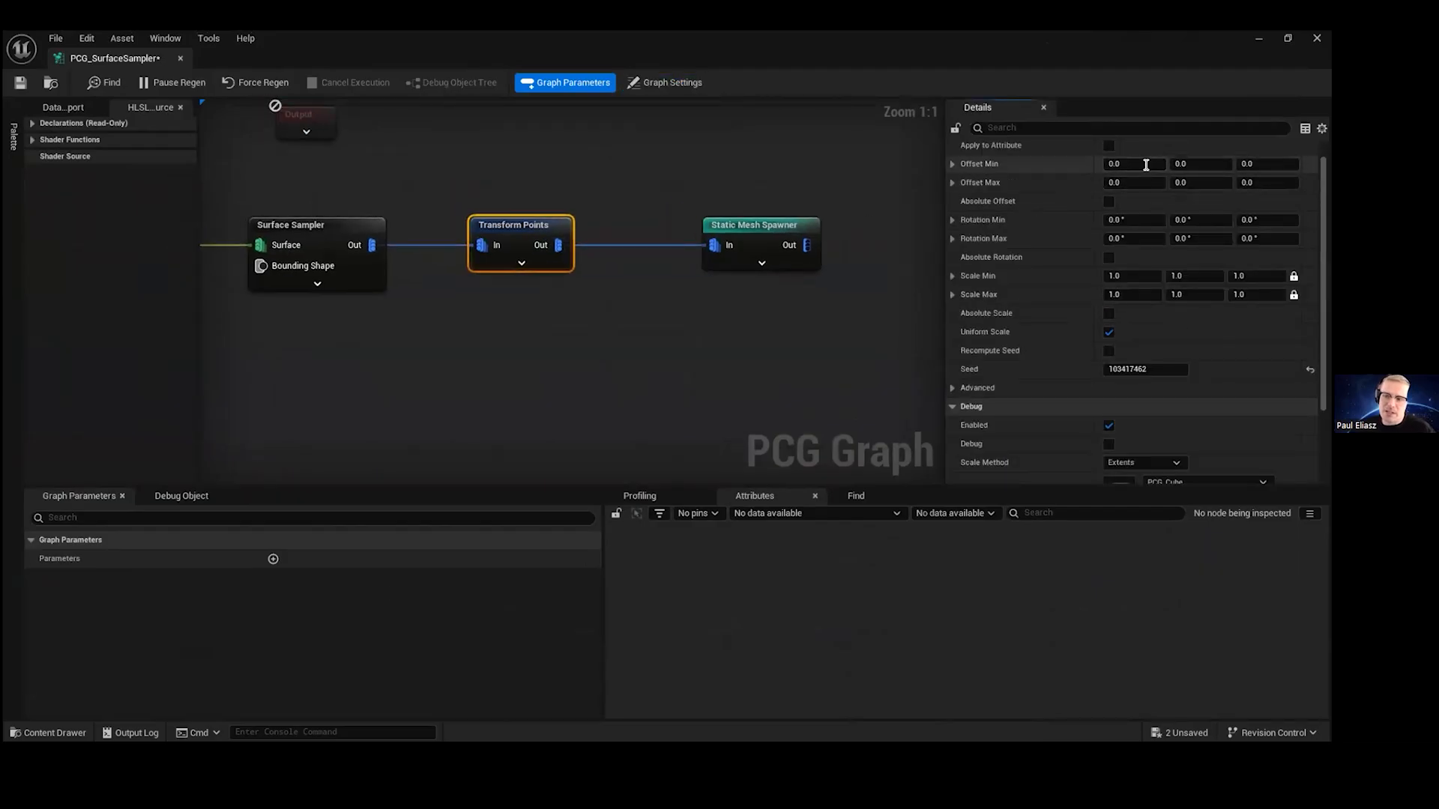
- Set the Transform Points node's Offset Max to 100 in X and 100 in Y
click(1148, 165)
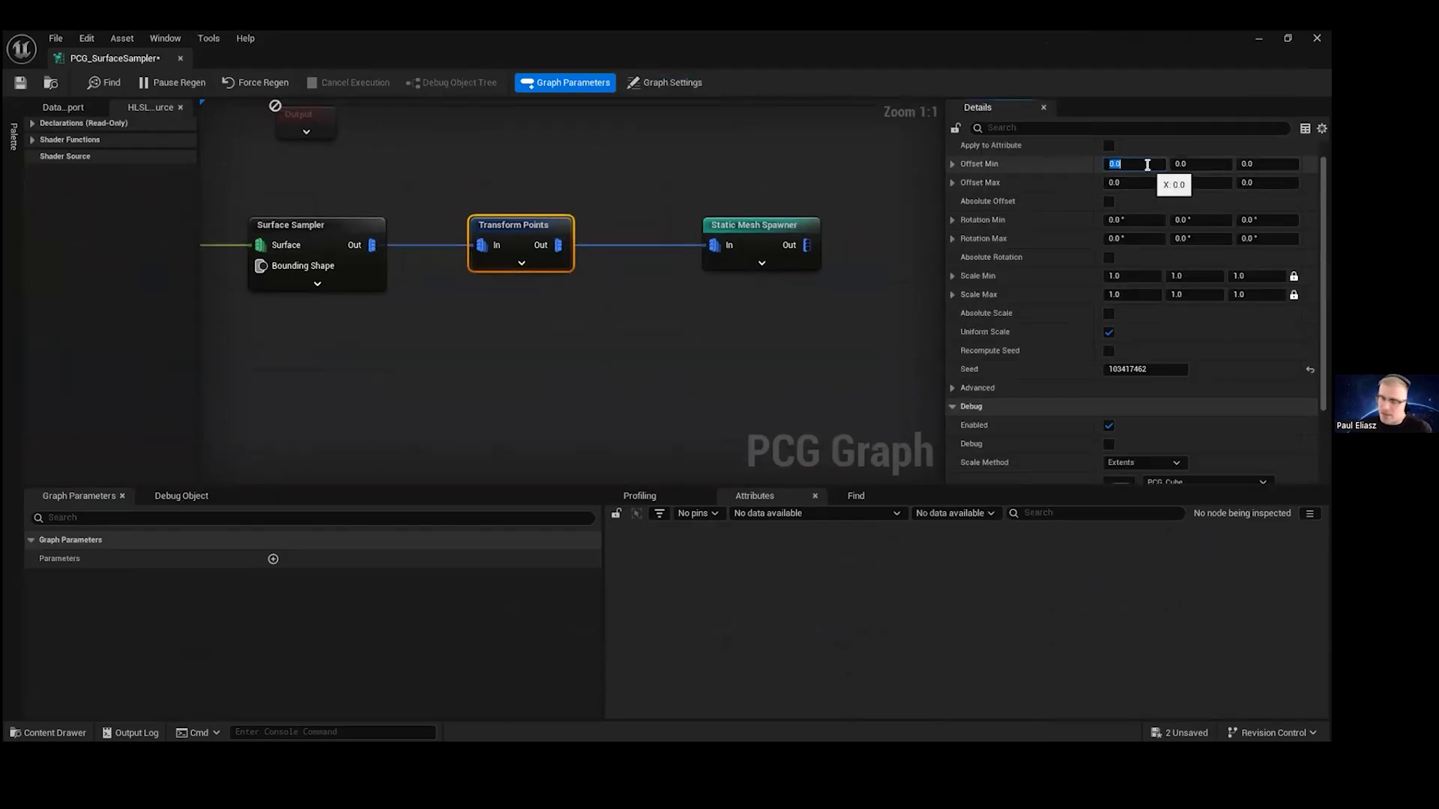
click(1132, 183)
text(100)
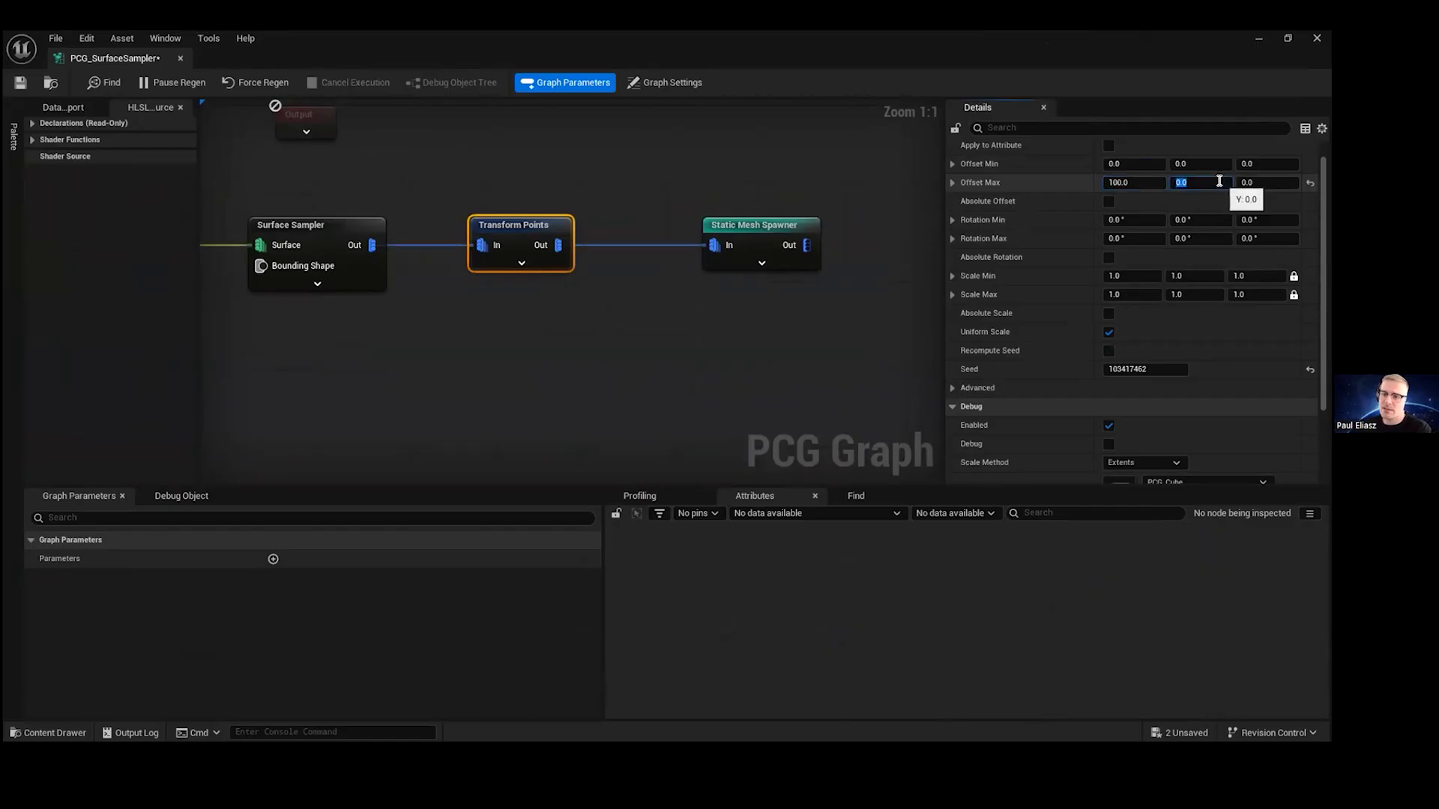
key(Tab)
click(952, 204)
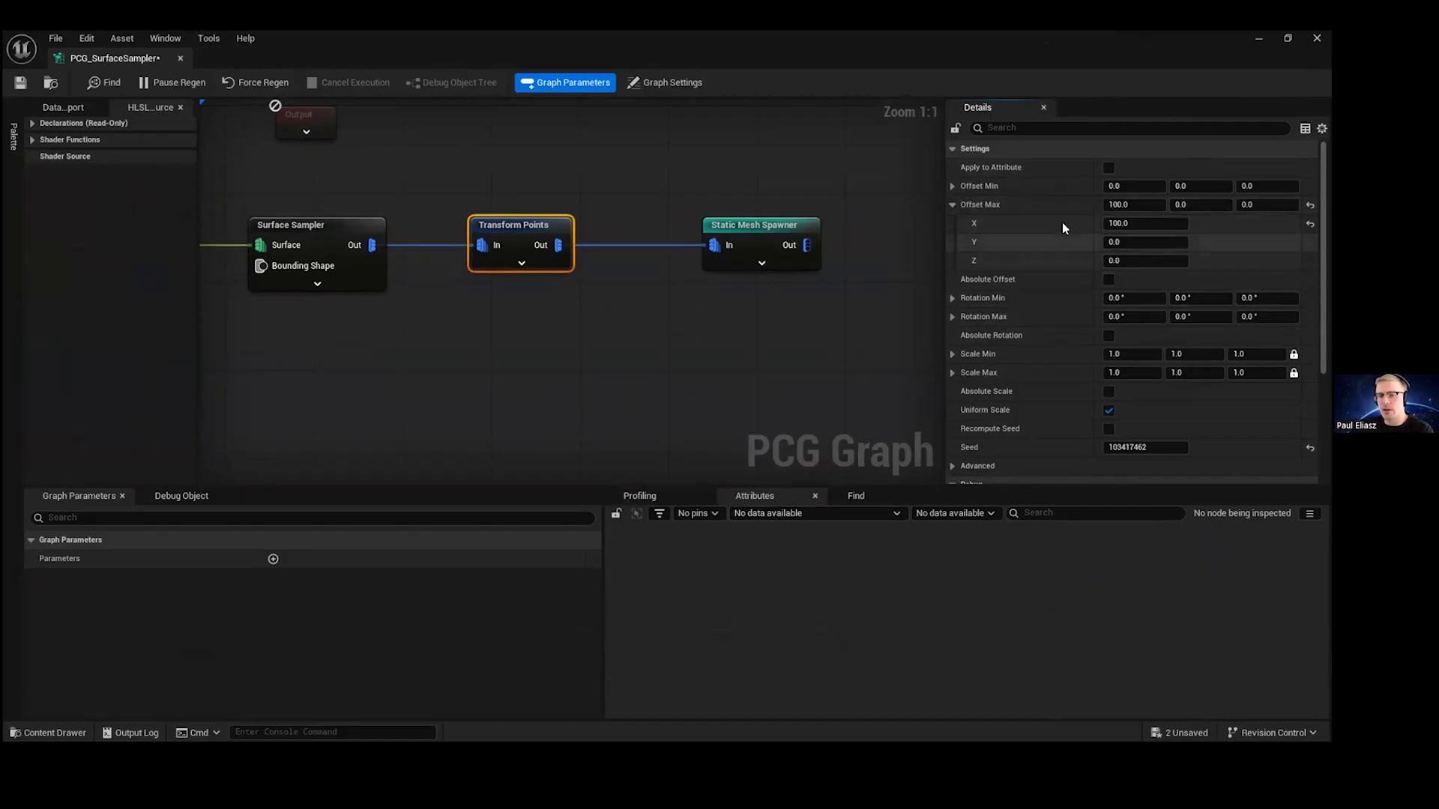
click(953, 204)
click(1199, 205)
text(1)
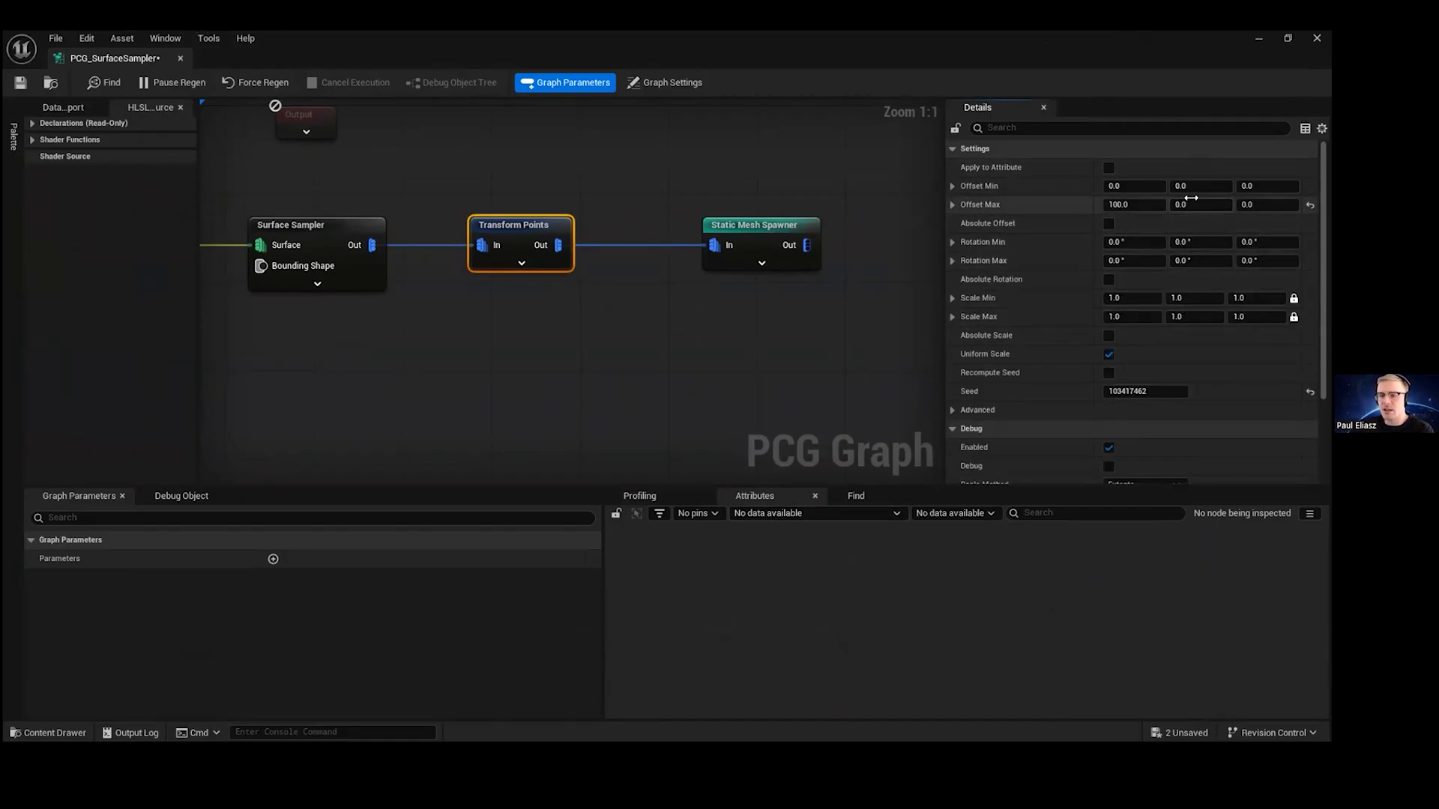
text(00)
key(Return)
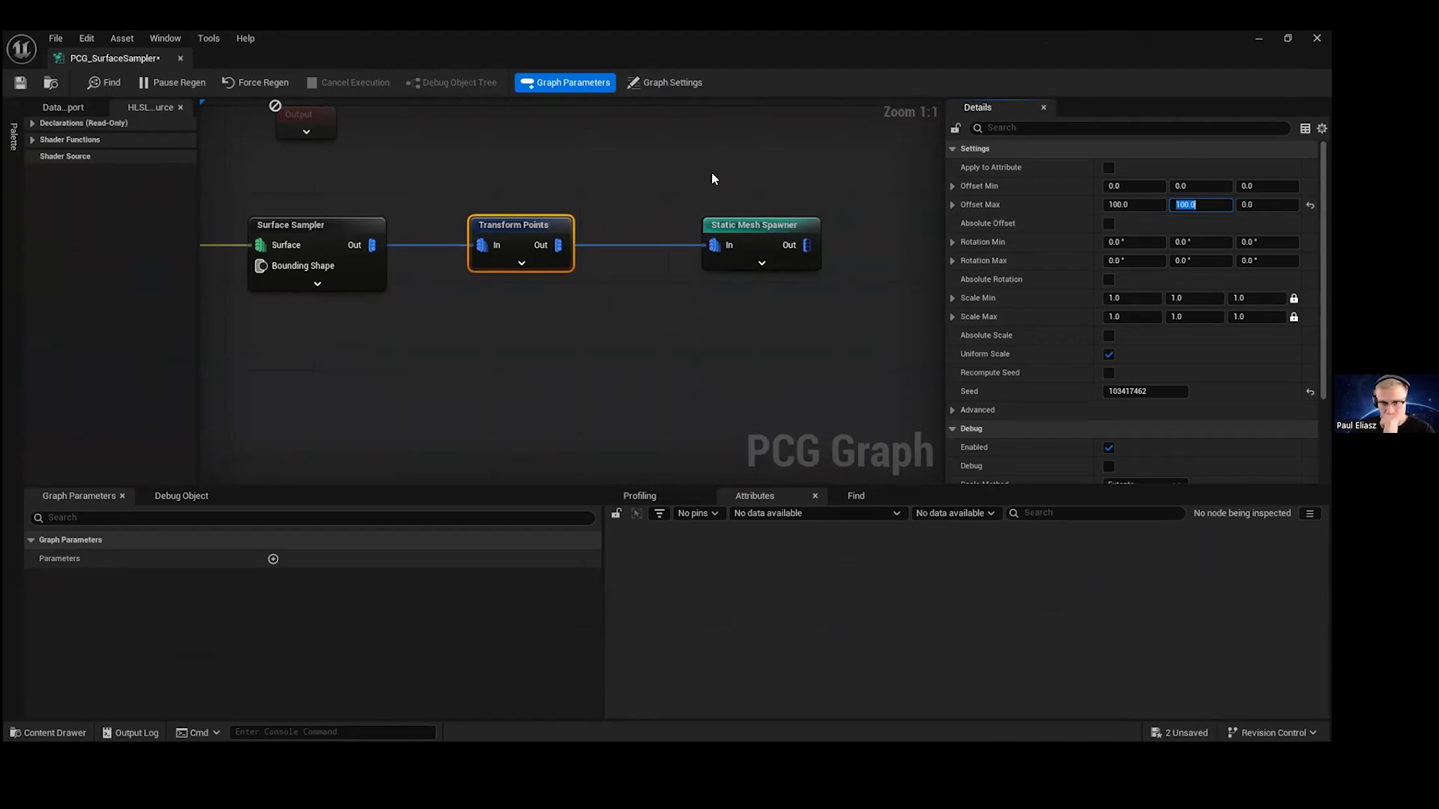
- Set the Transform Points node's Scale Min to 0.5 on all axes
right_drag(712, 179, 788, 186)
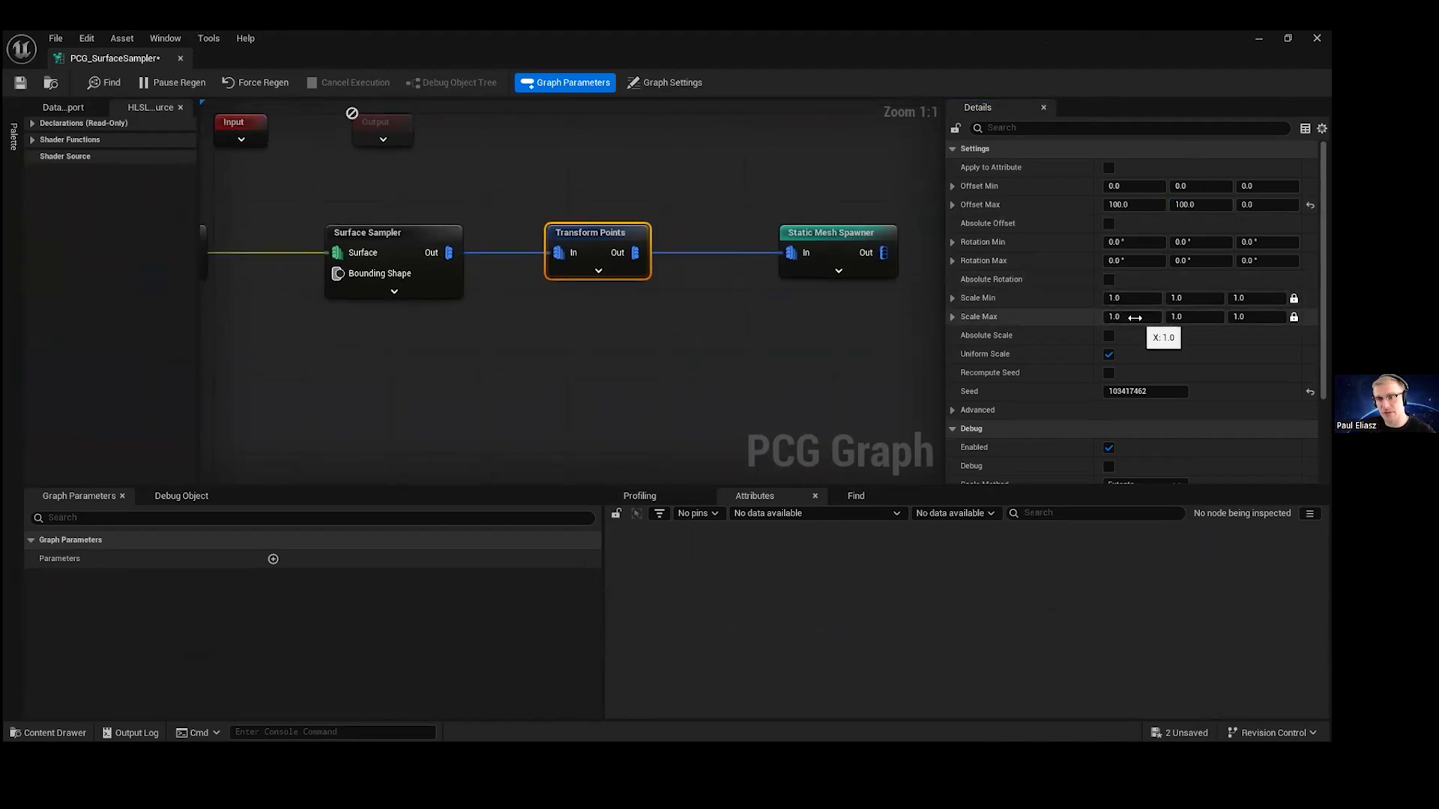
click(1113, 299)
text(.5)
key(Return)
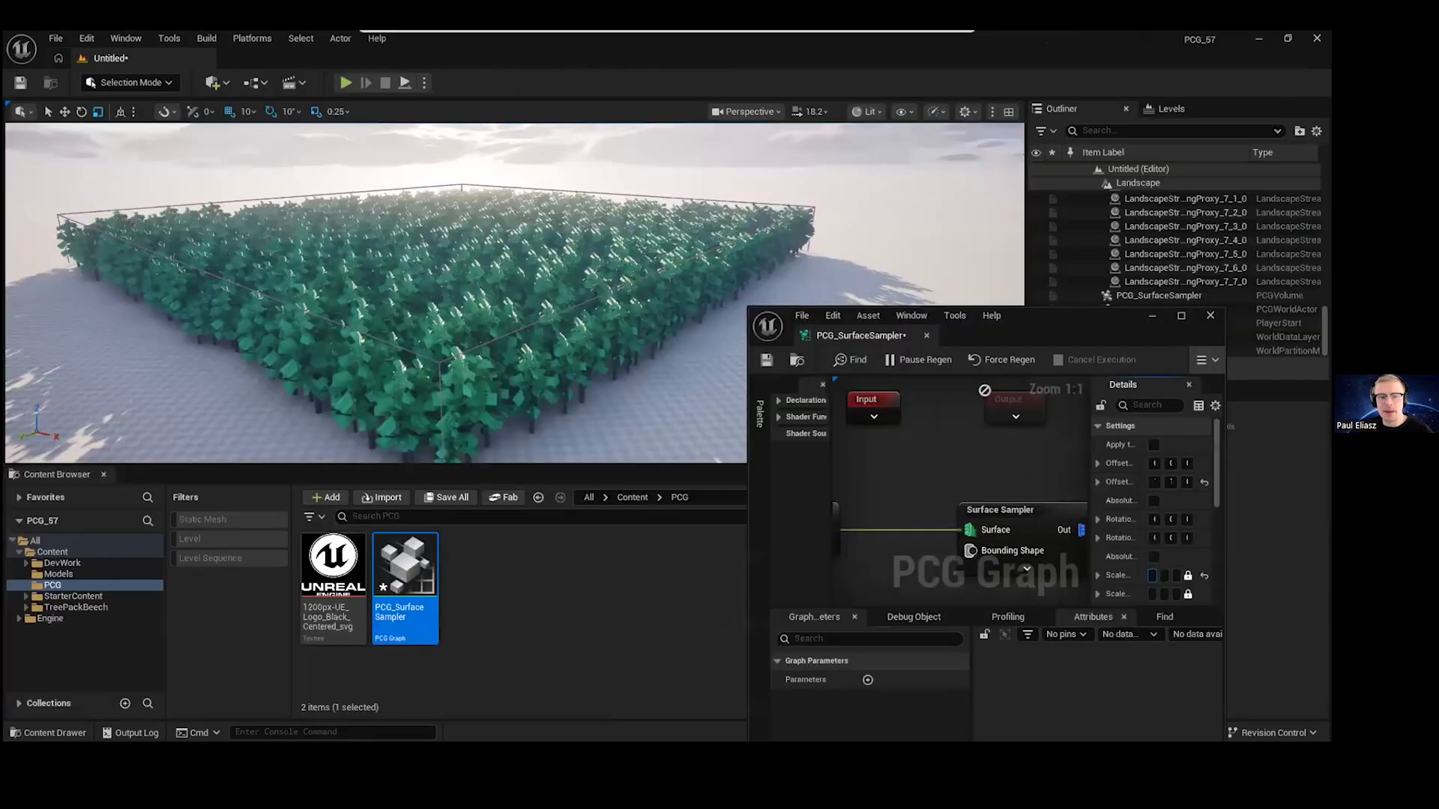
- Examine the offset and rescaled trees across the PCG volume in the level, from near and far
right_drag(513, 275, 532, 308)
scroll(513, 252, down, 3)
scroll(514, 252, up, 8)
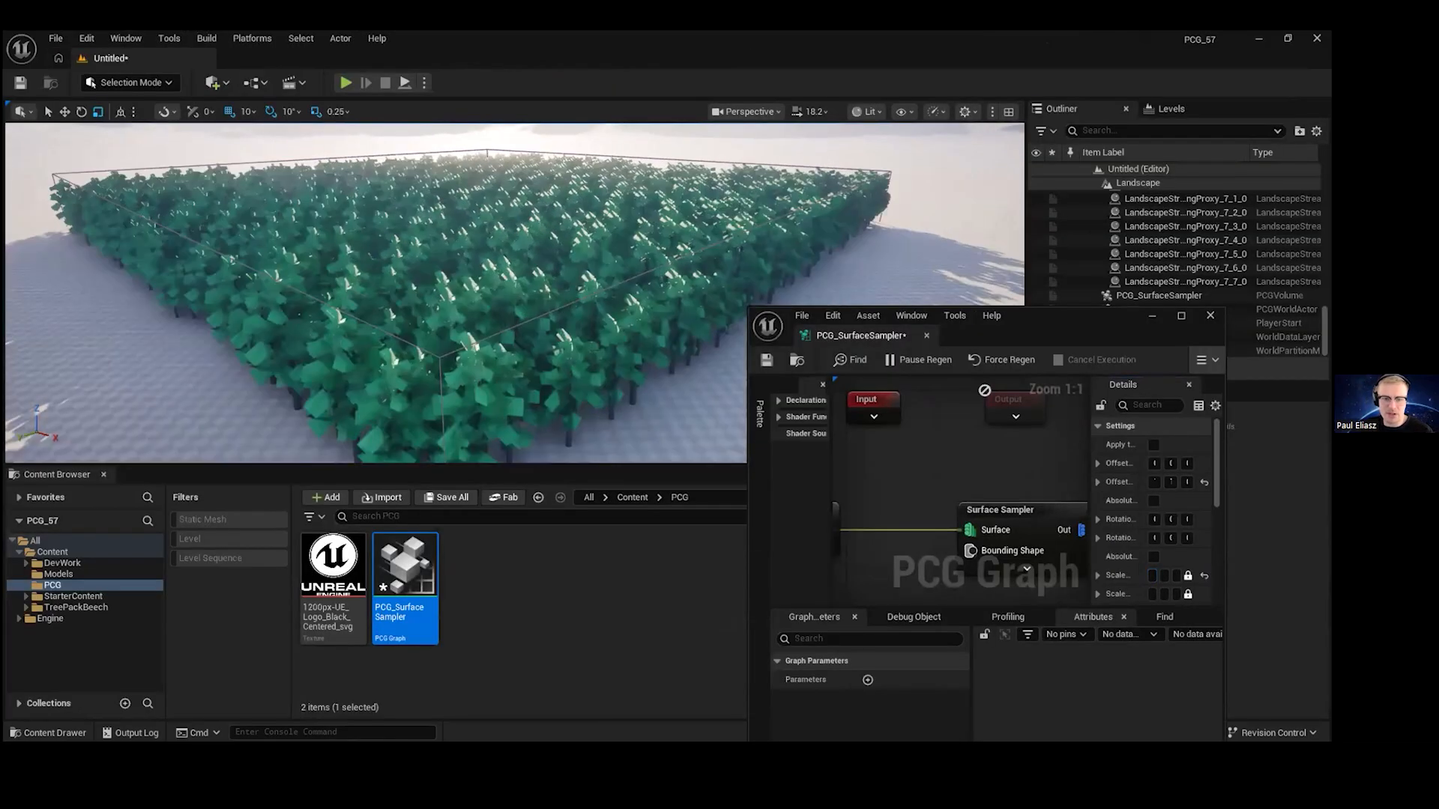
scroll(567, 256, down, 6)
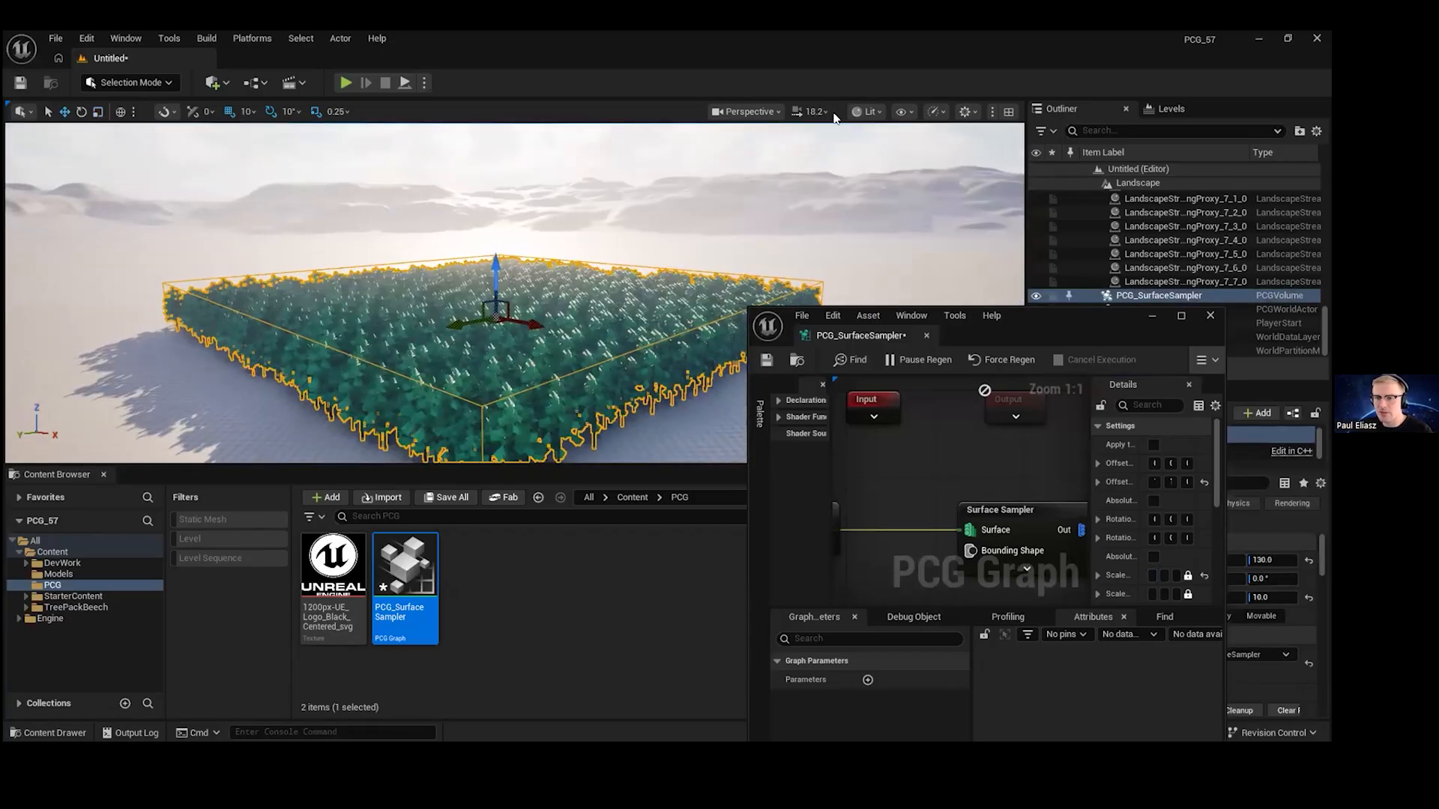
drag(1017, 315, 840, 44)
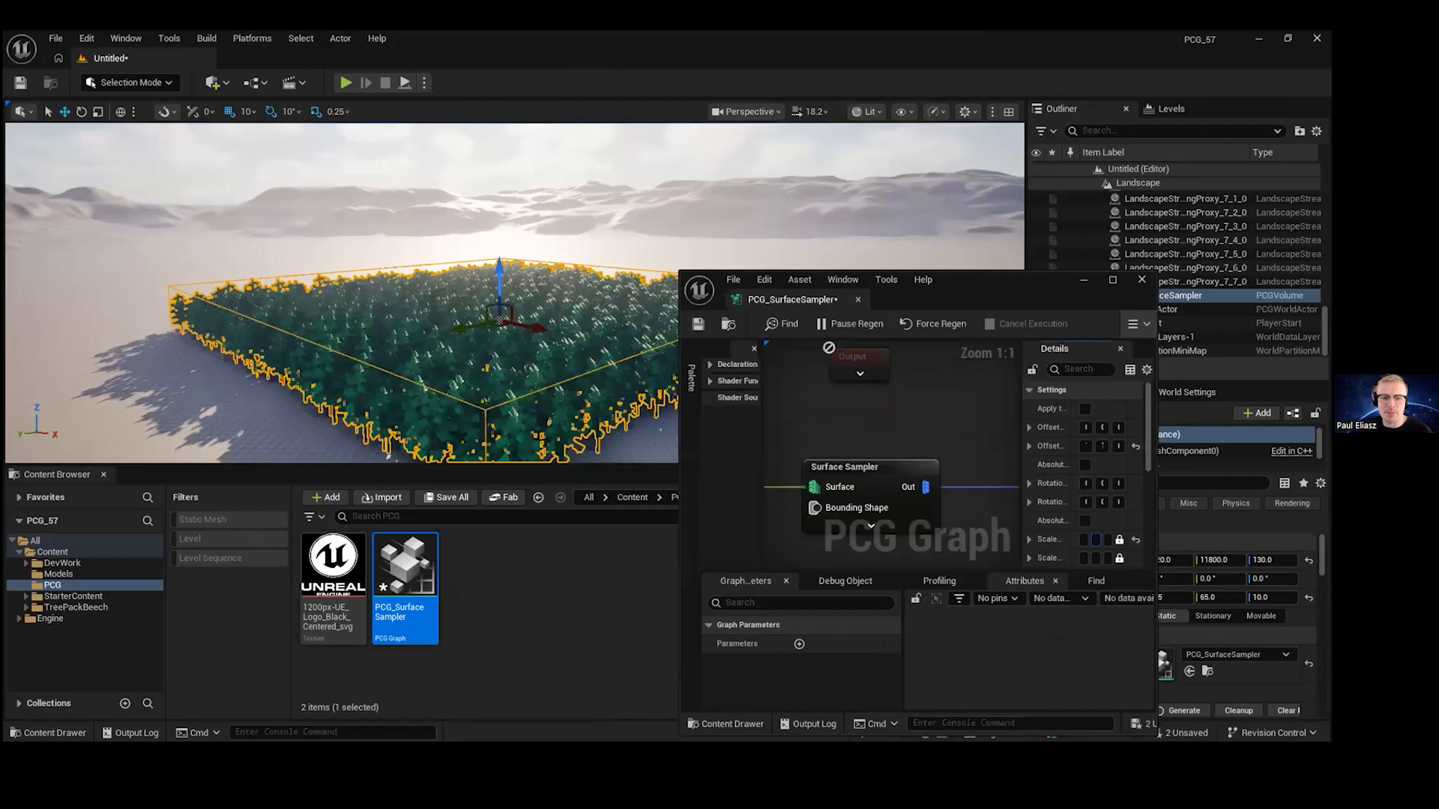
mouse_move(436, 291)
right_down()
mouse_move(463, 332)
mouse_move(437, 291)
right_up()
key(w)
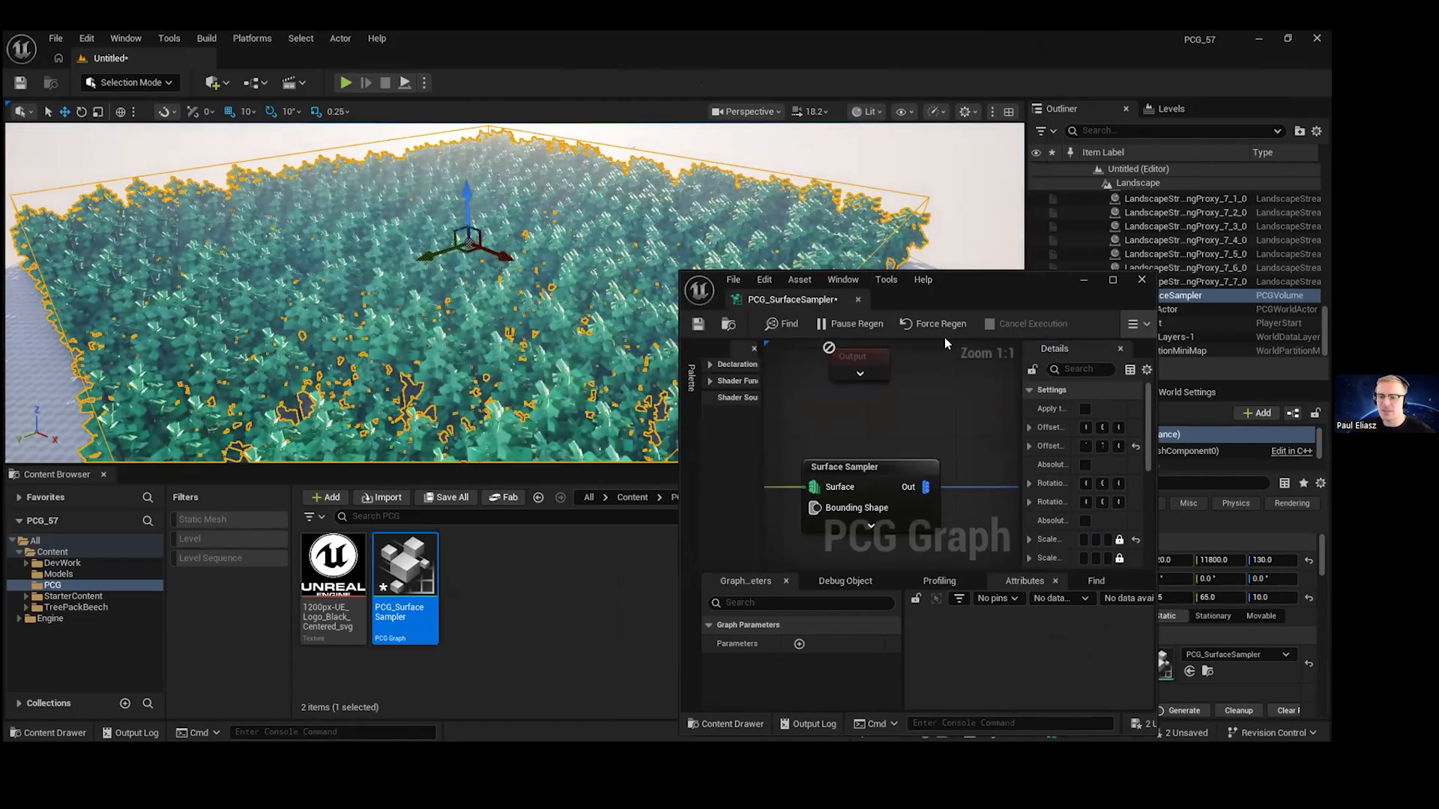
- Set the Transform Points node's Z rotation minimum to -90° and maximum to 90°, and check the trees in the level from several angles
drag(983, 294, 838, 22)
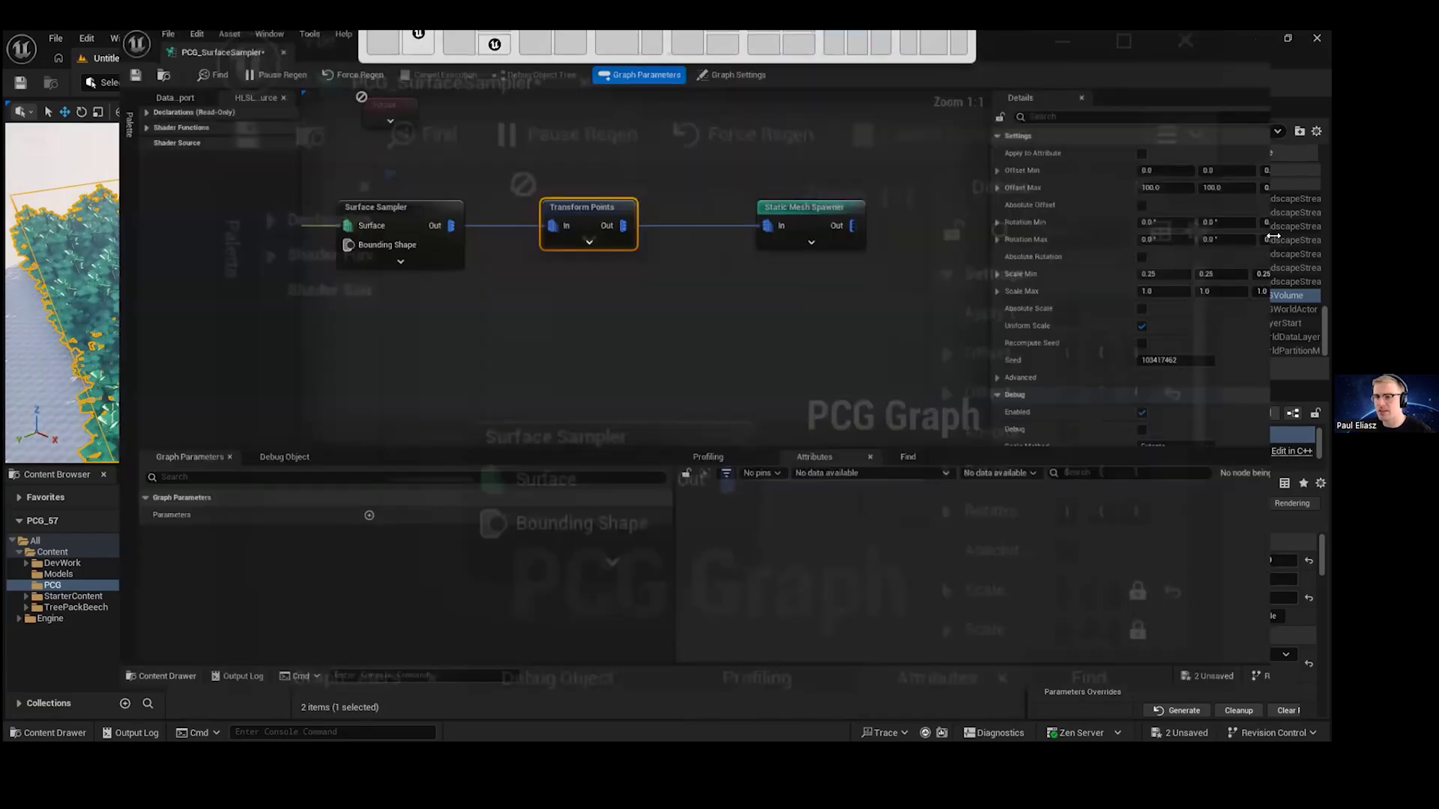
click(1278, 240)
text(-90)
click(1268, 261)
text(90)
key(Return)
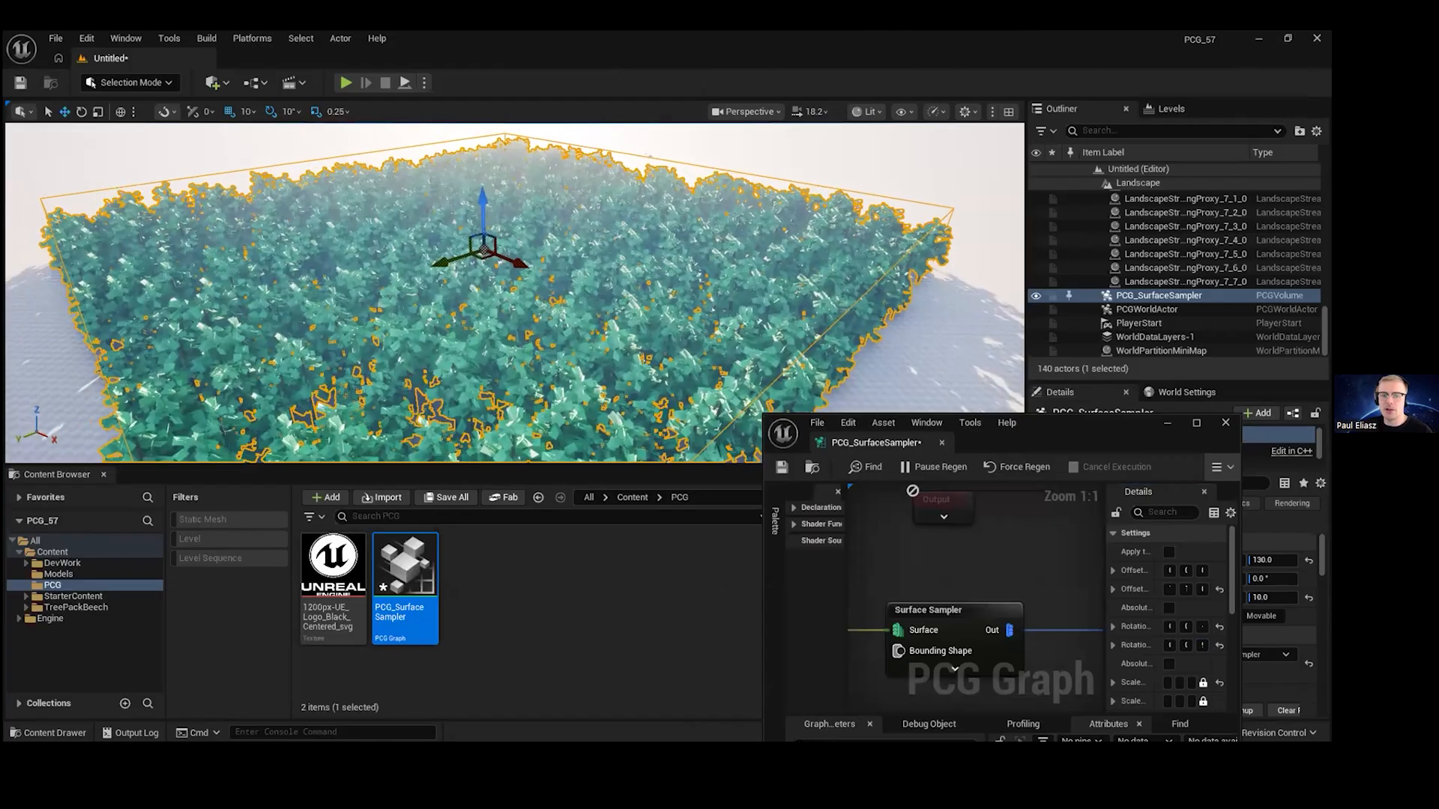
right_drag(731, 244, 730, 284)
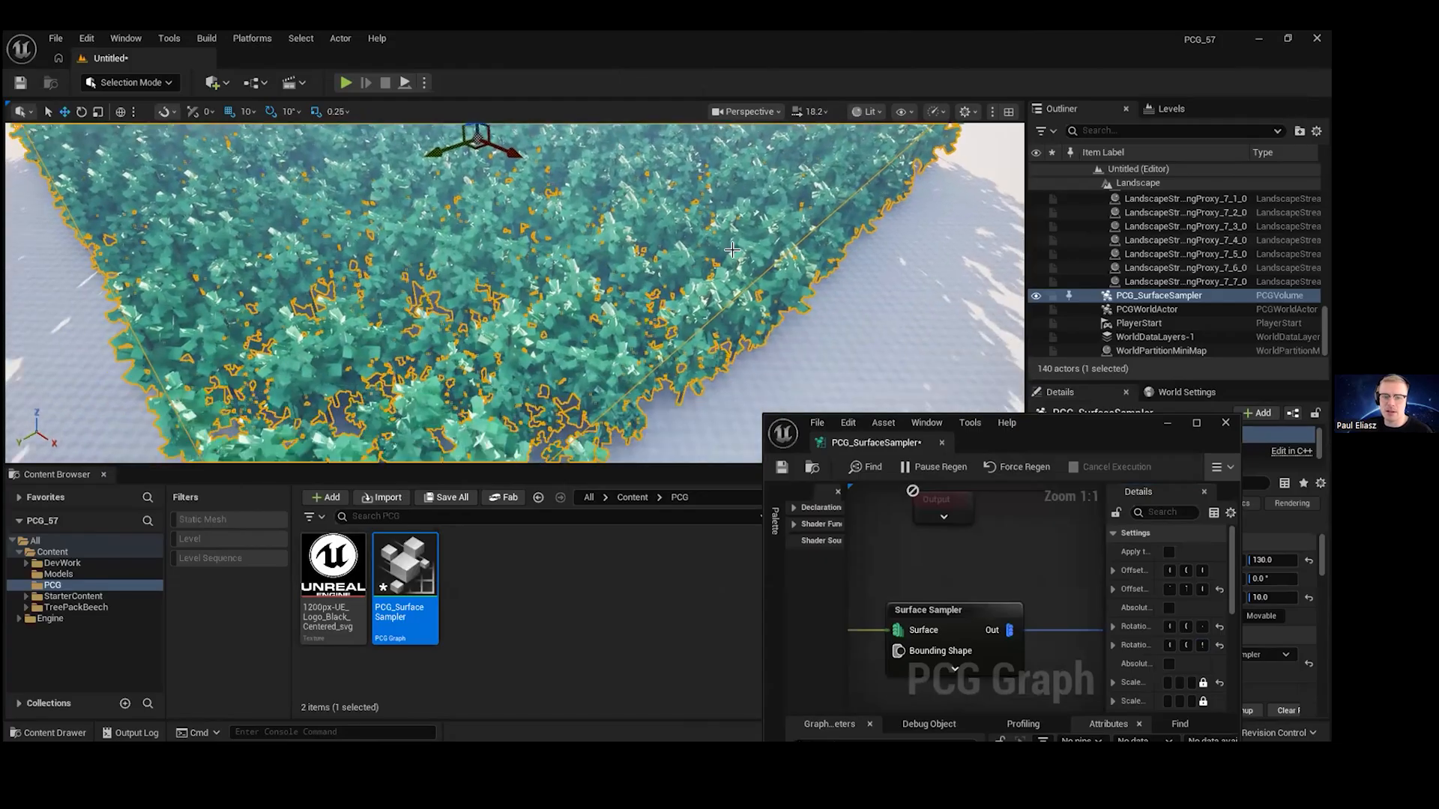
scroll(731, 244, down, 6)
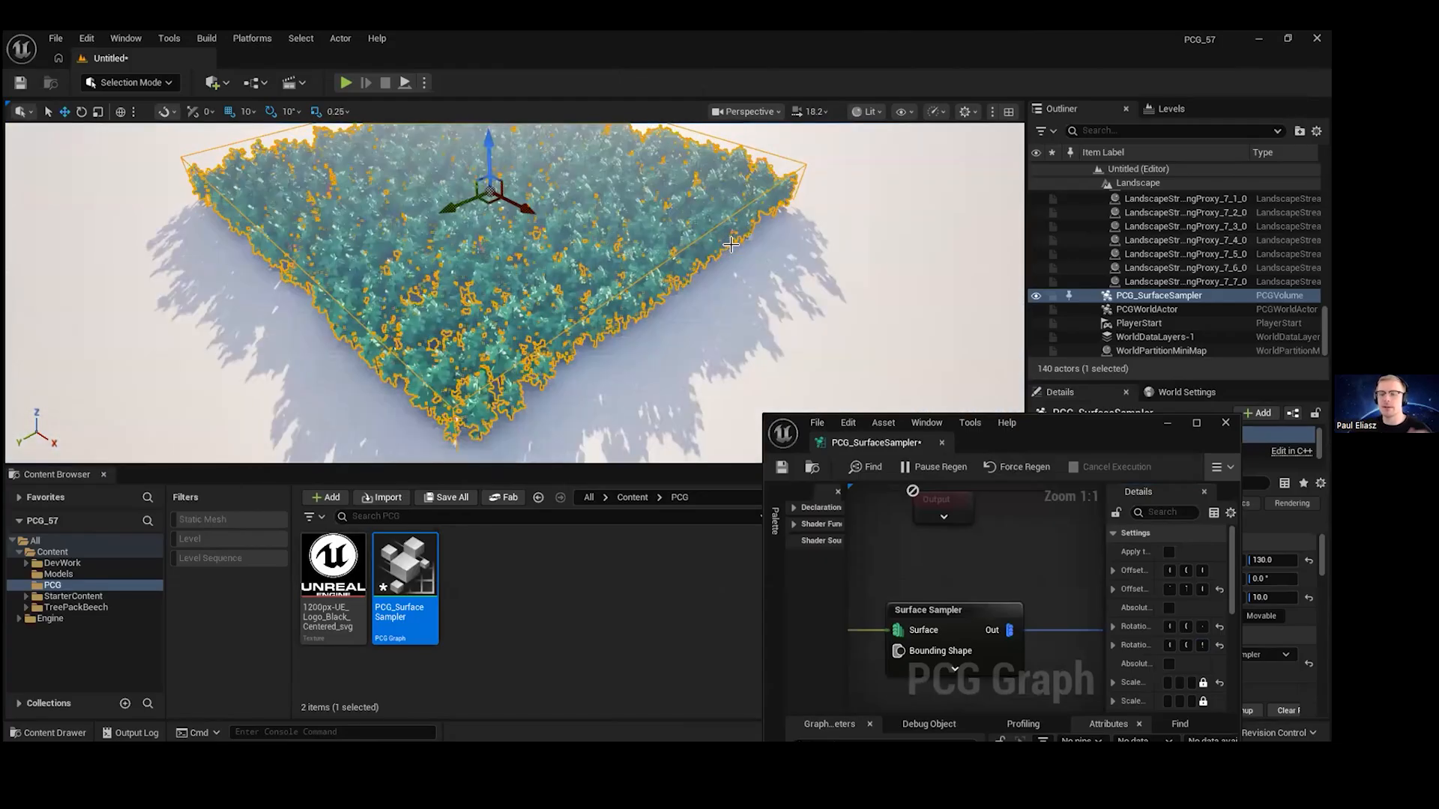
right_drag(774, 240, 758, 217)
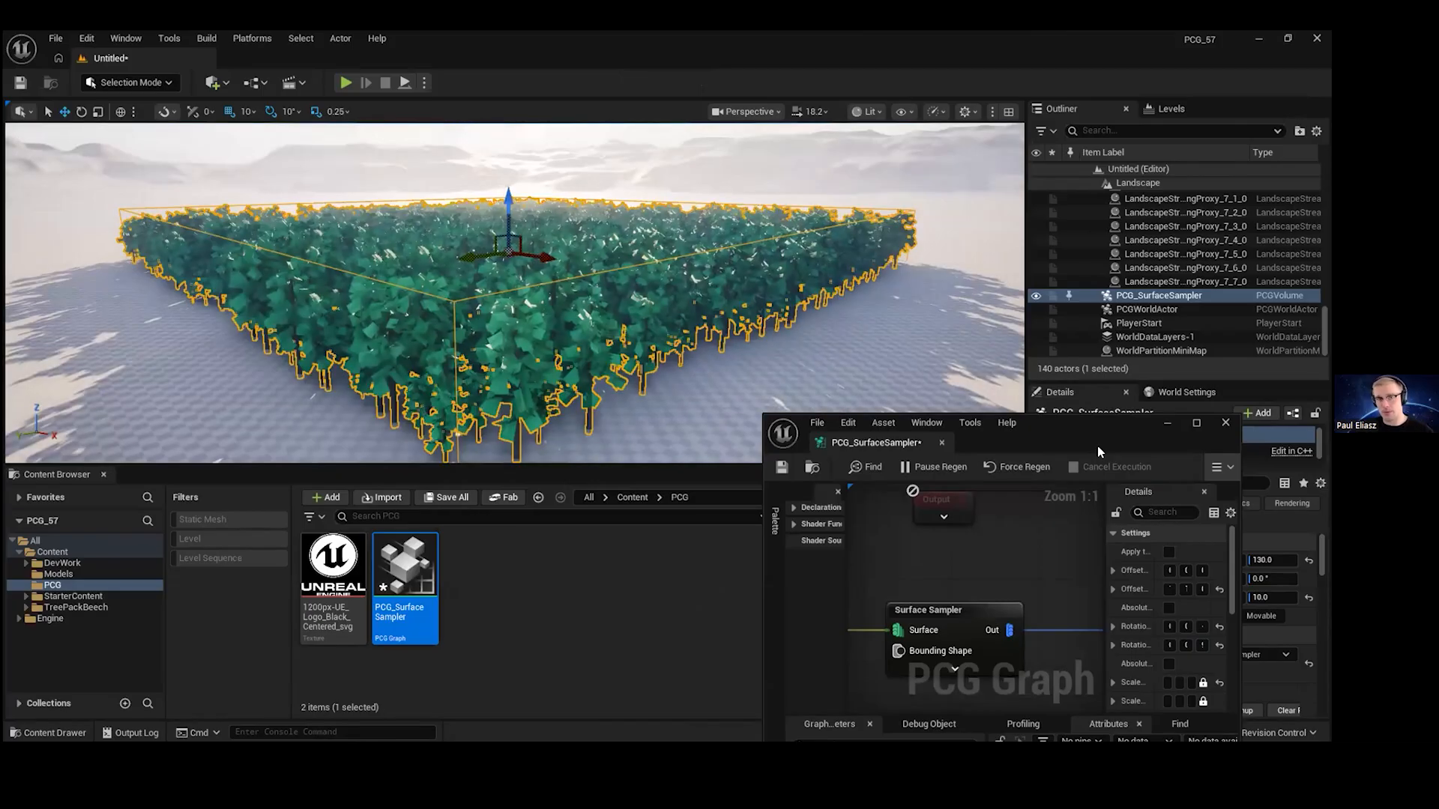
- Add a second mesh entry to the Static Mesh Spawner node and set its static mesh to PCG_Boulder_02
drag(1097, 447, 806, 30)
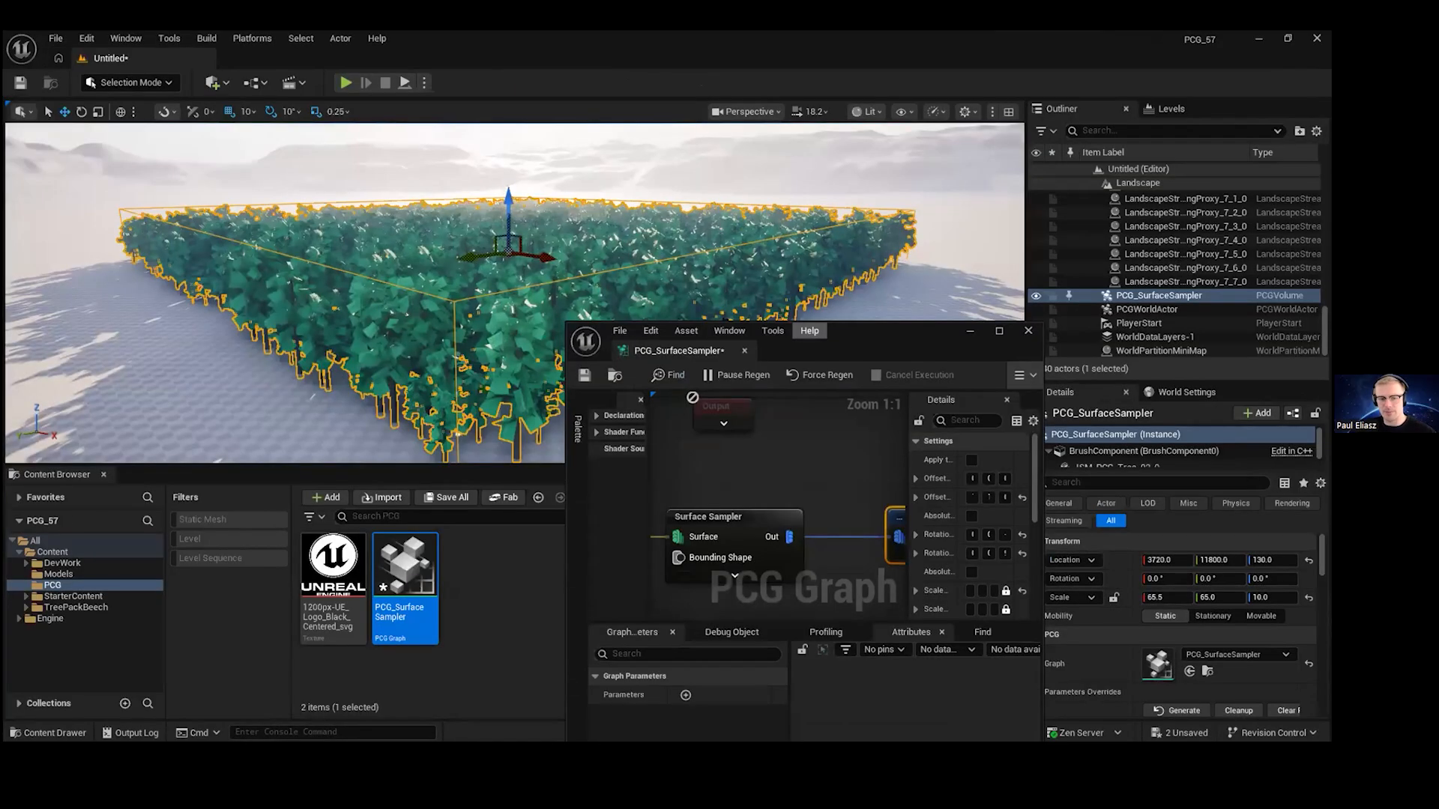
right_drag(861, 292, 884, 292)
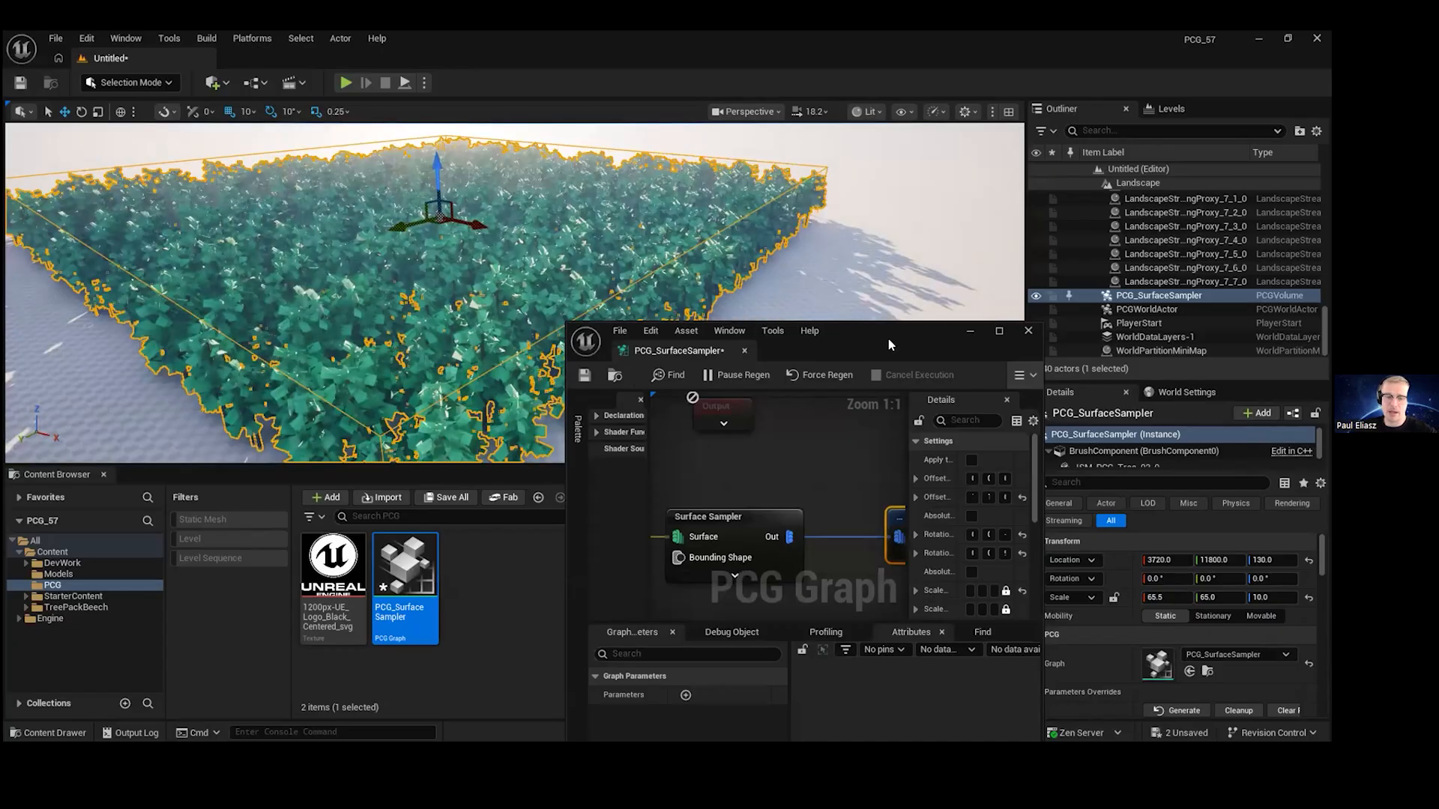
double_click(887, 339)
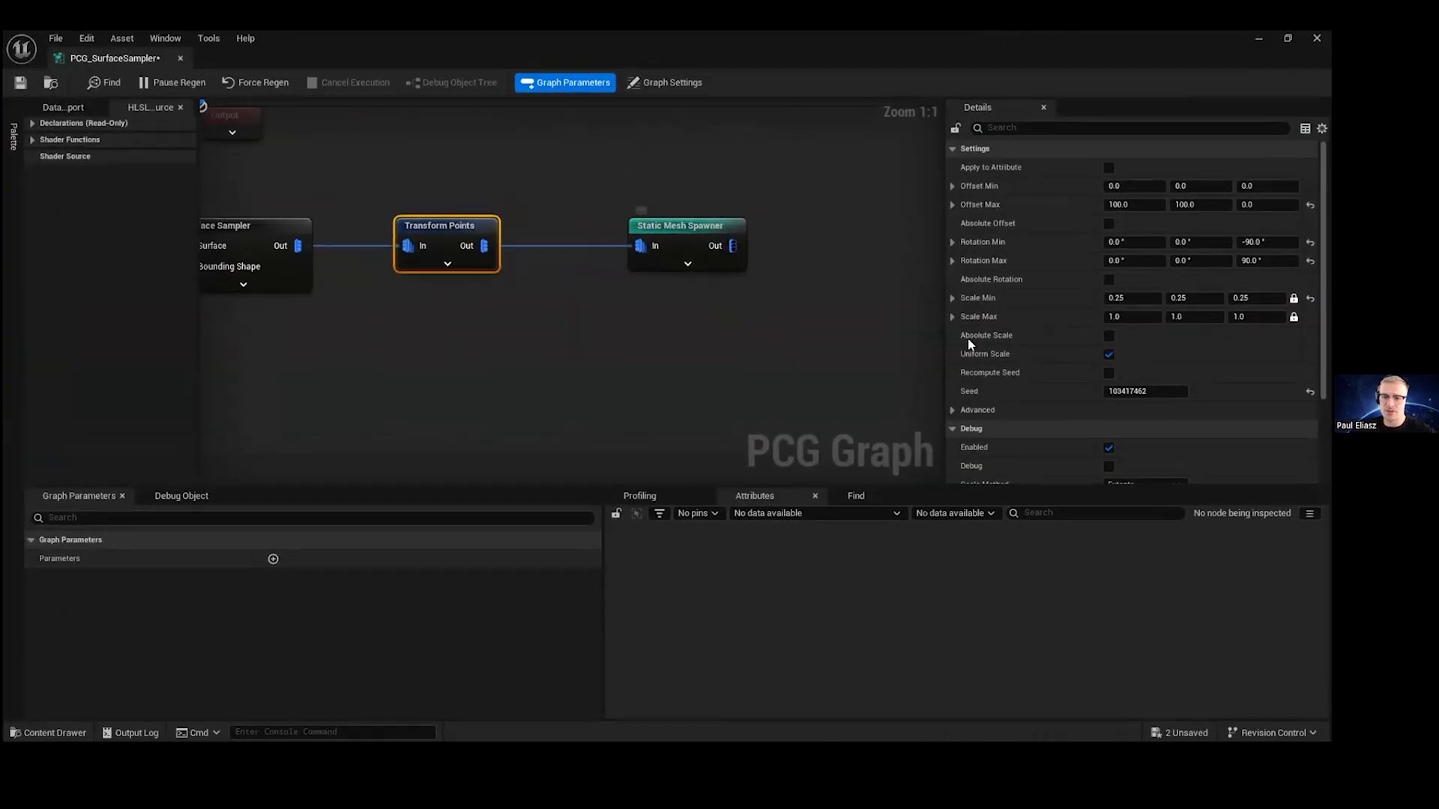
click(682, 239)
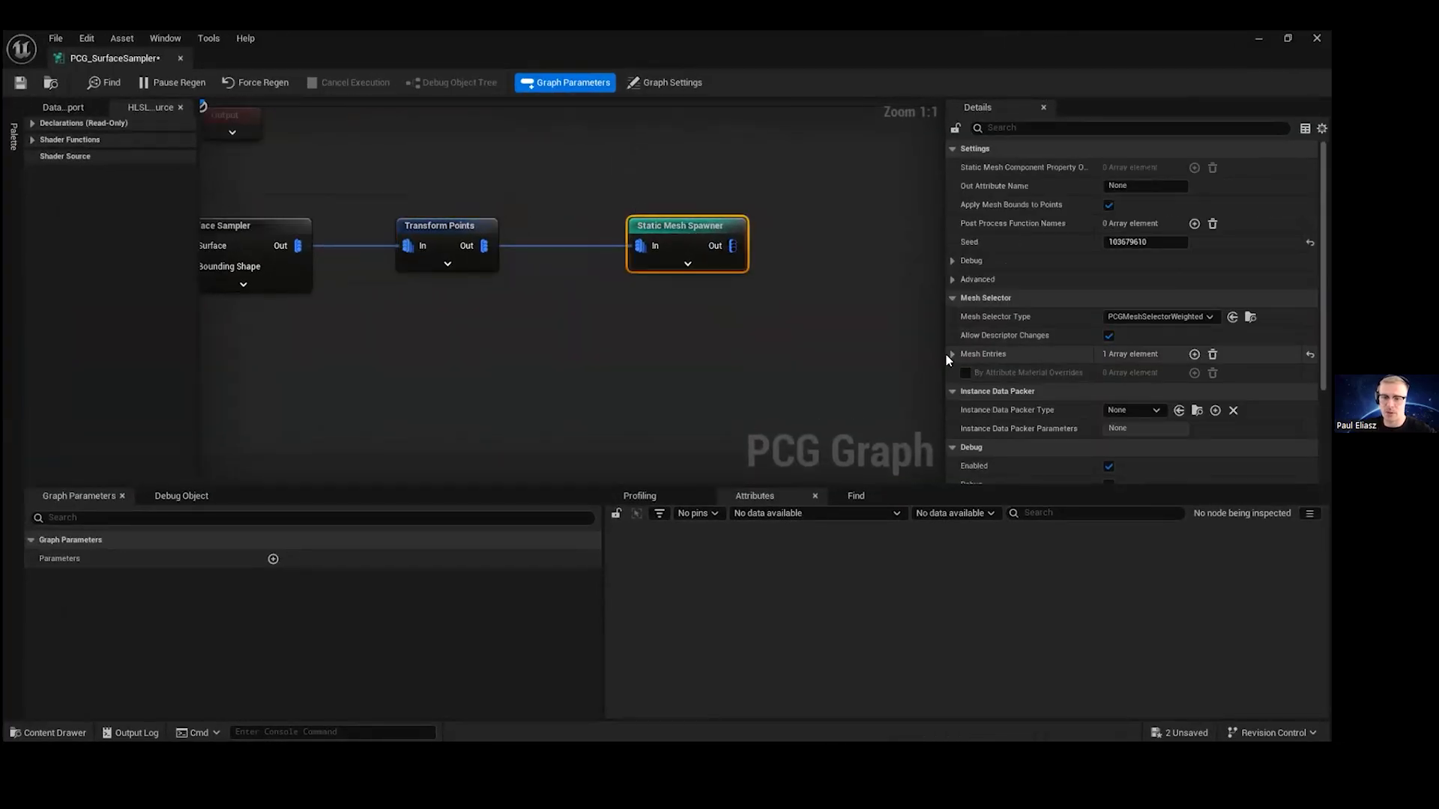
click(1194, 354)
scroll(1177, 434, down, 2)
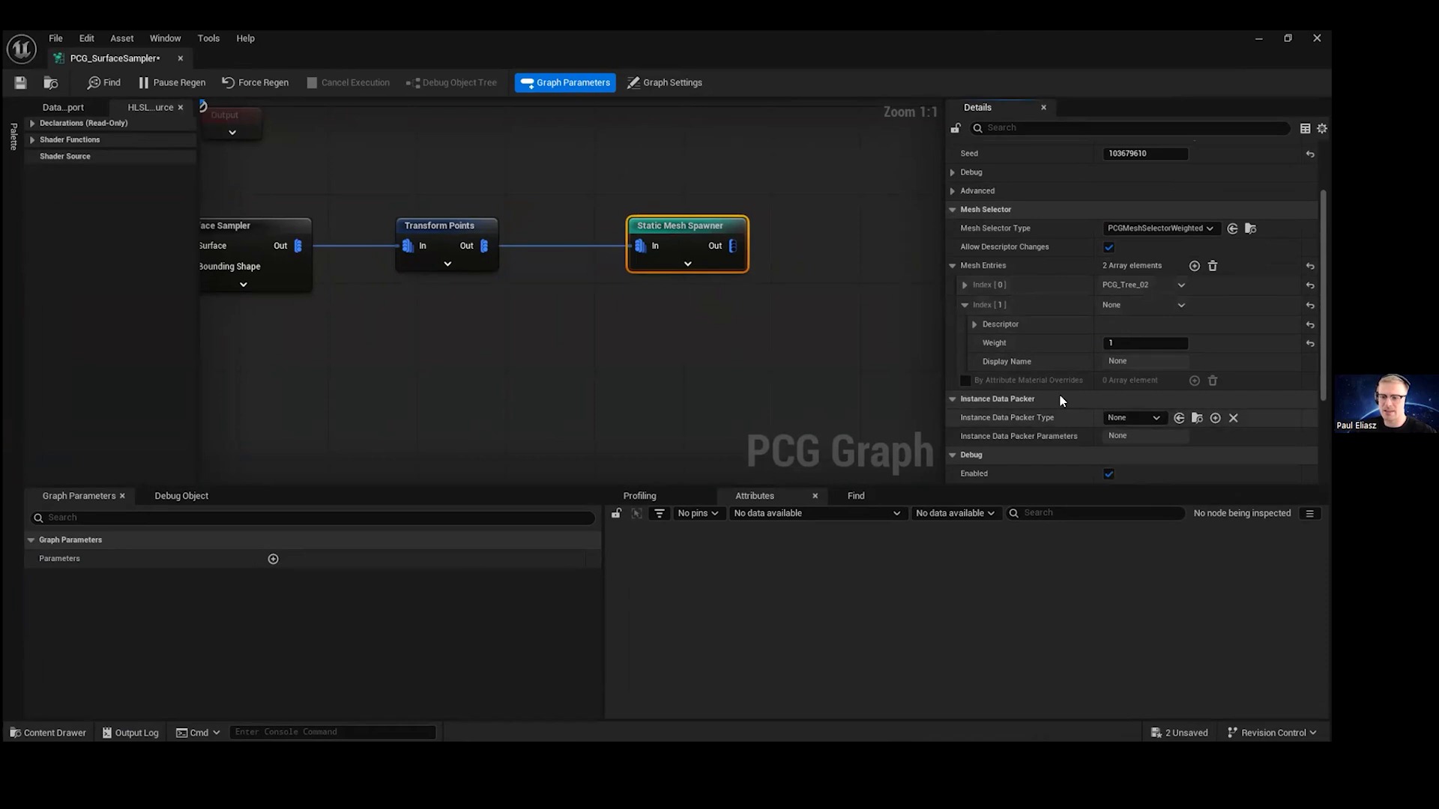
click(974, 323)
click(1193, 400)
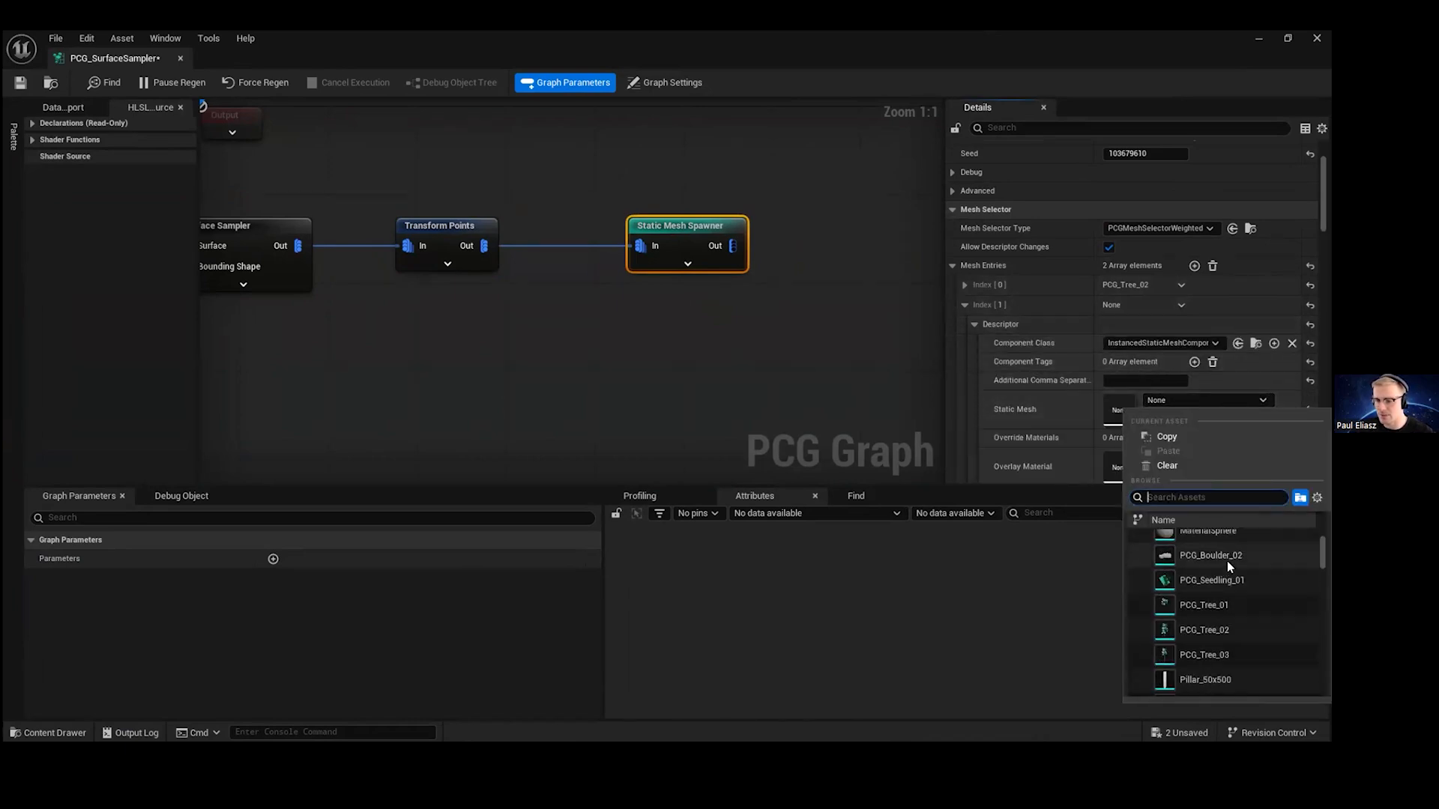
click(1226, 558)
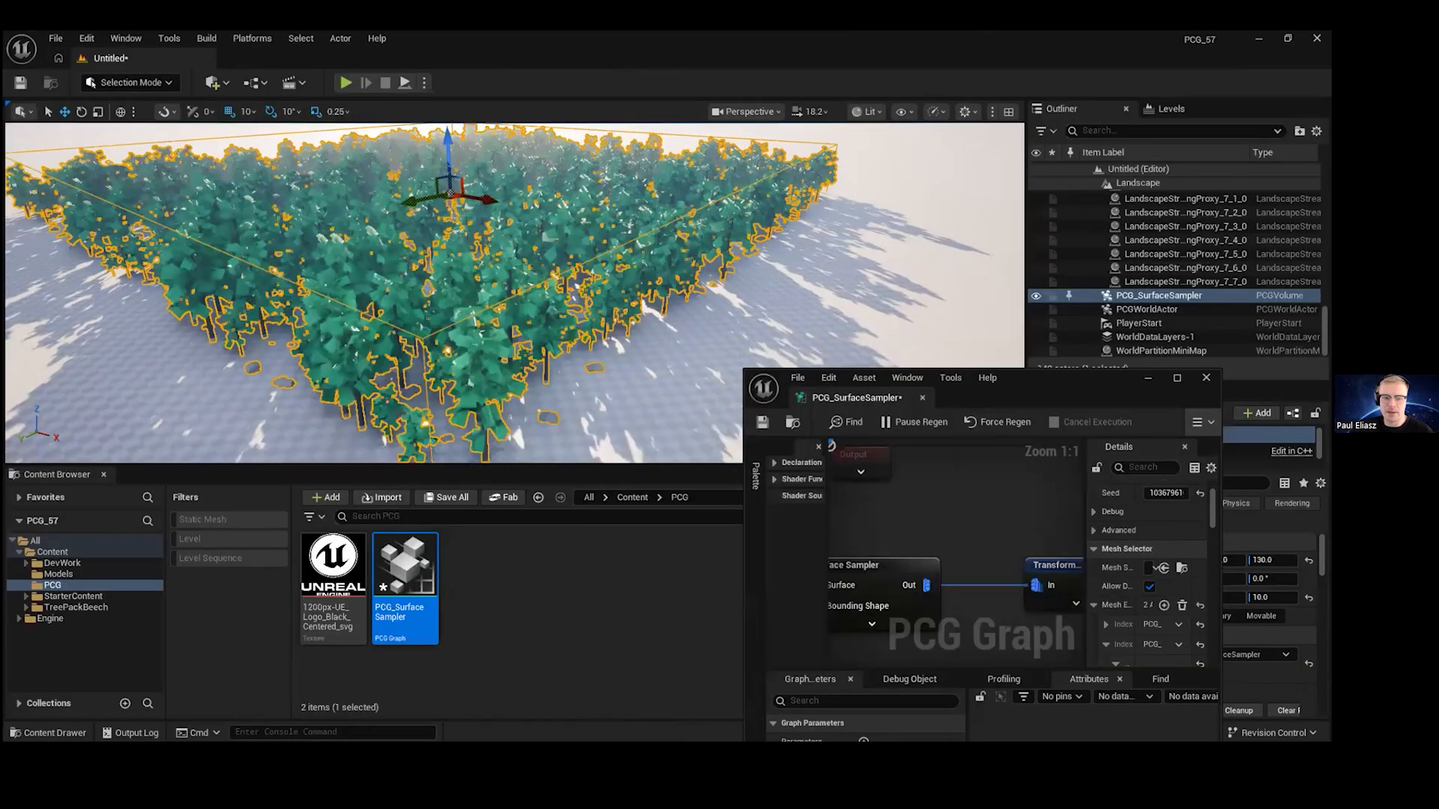
- Examine how the boulders are scattered among the trees in the level, from above and at ground level
middle_drag(480, 285, 473, 337)
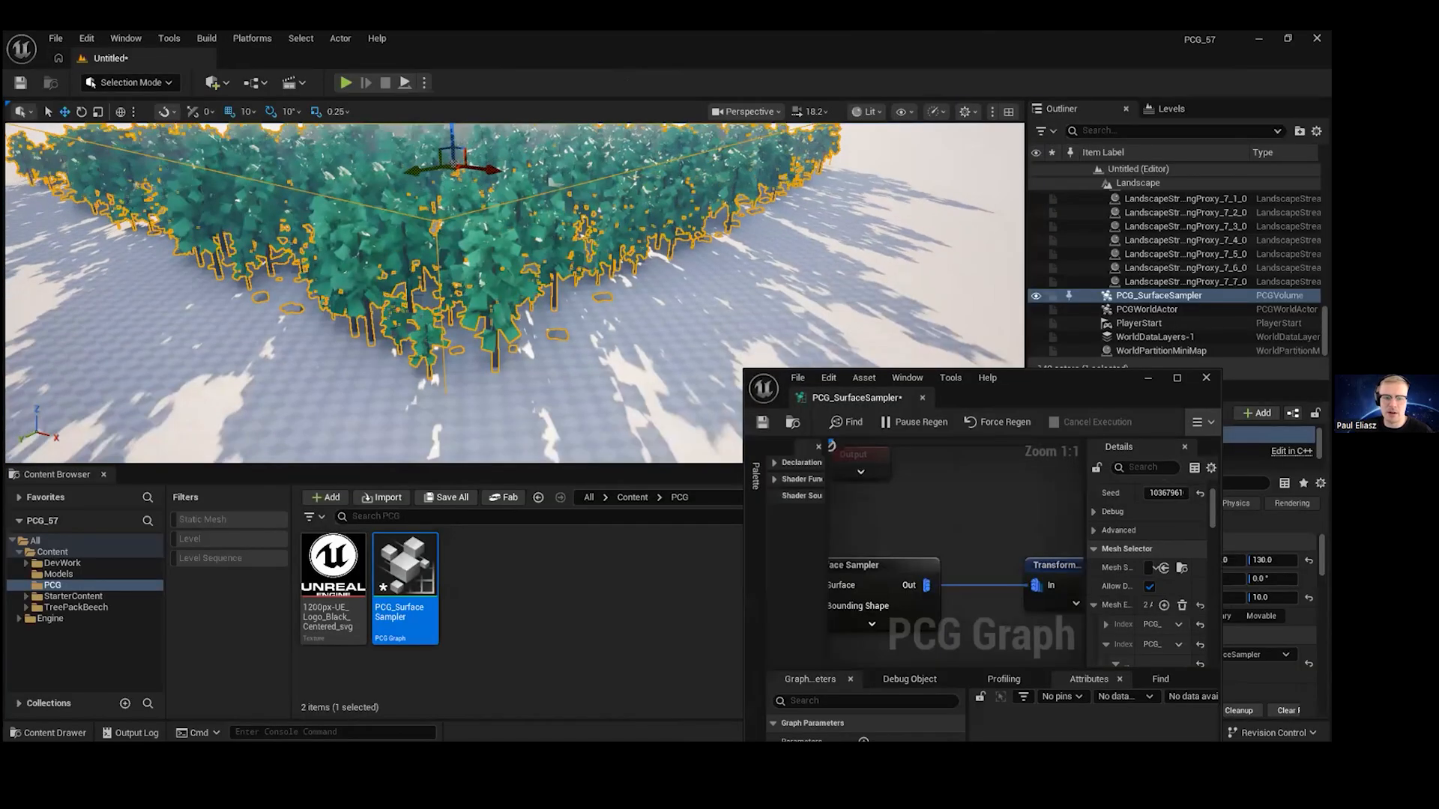
key(w)
right_drag(480, 299, 418, 232)
key(w)
right_drag(526, 219, 532, 215)
mouse_move(607, 277)
right_down()
mouse_move(626, 276)
mouse_move(604, 298)
mouse_move(554, 289)
mouse_move(606, 278)
right_up()
key(w)
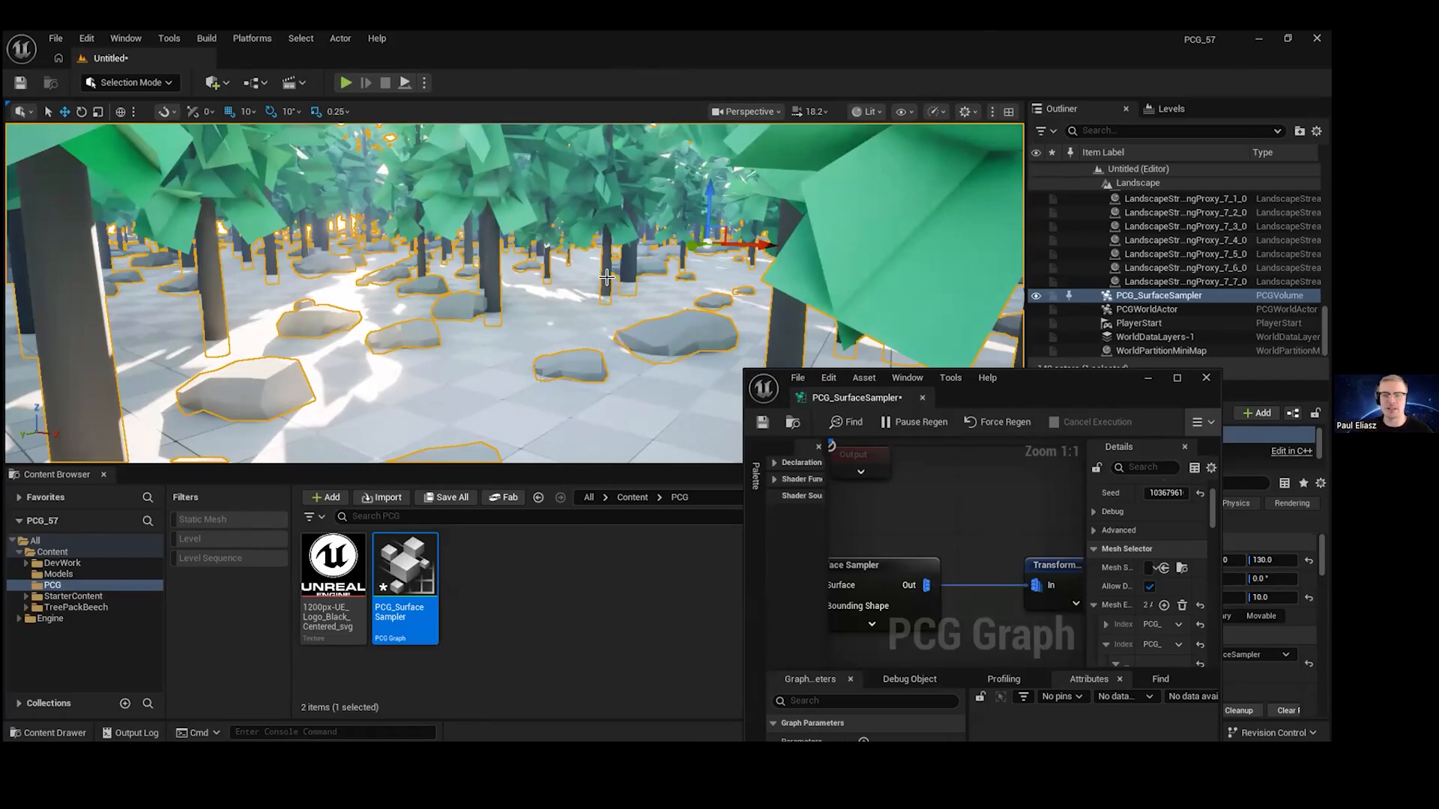
scroll(493, 299, up, 1)
scroll(489, 298, up, 2)
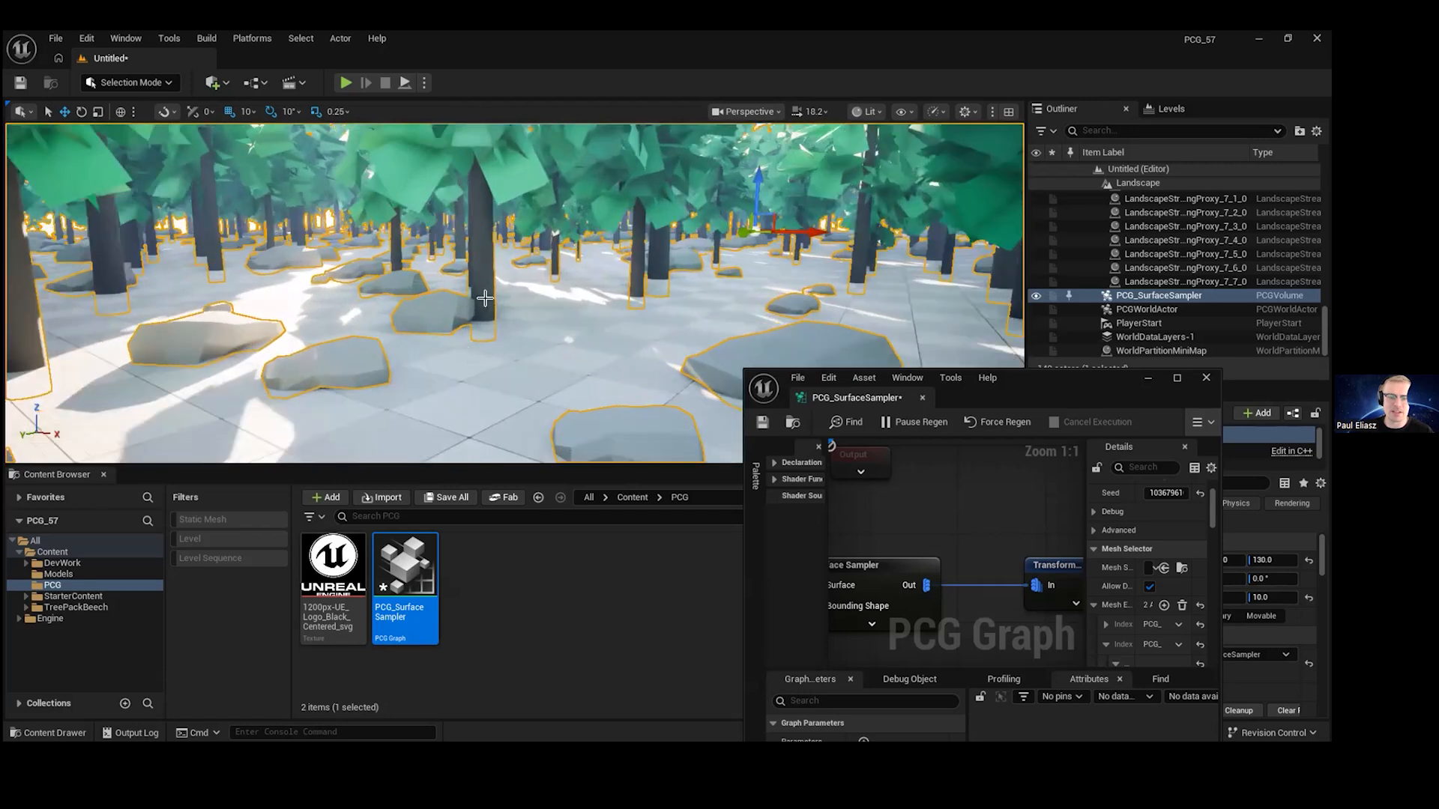
scroll(488, 355, up, 6)
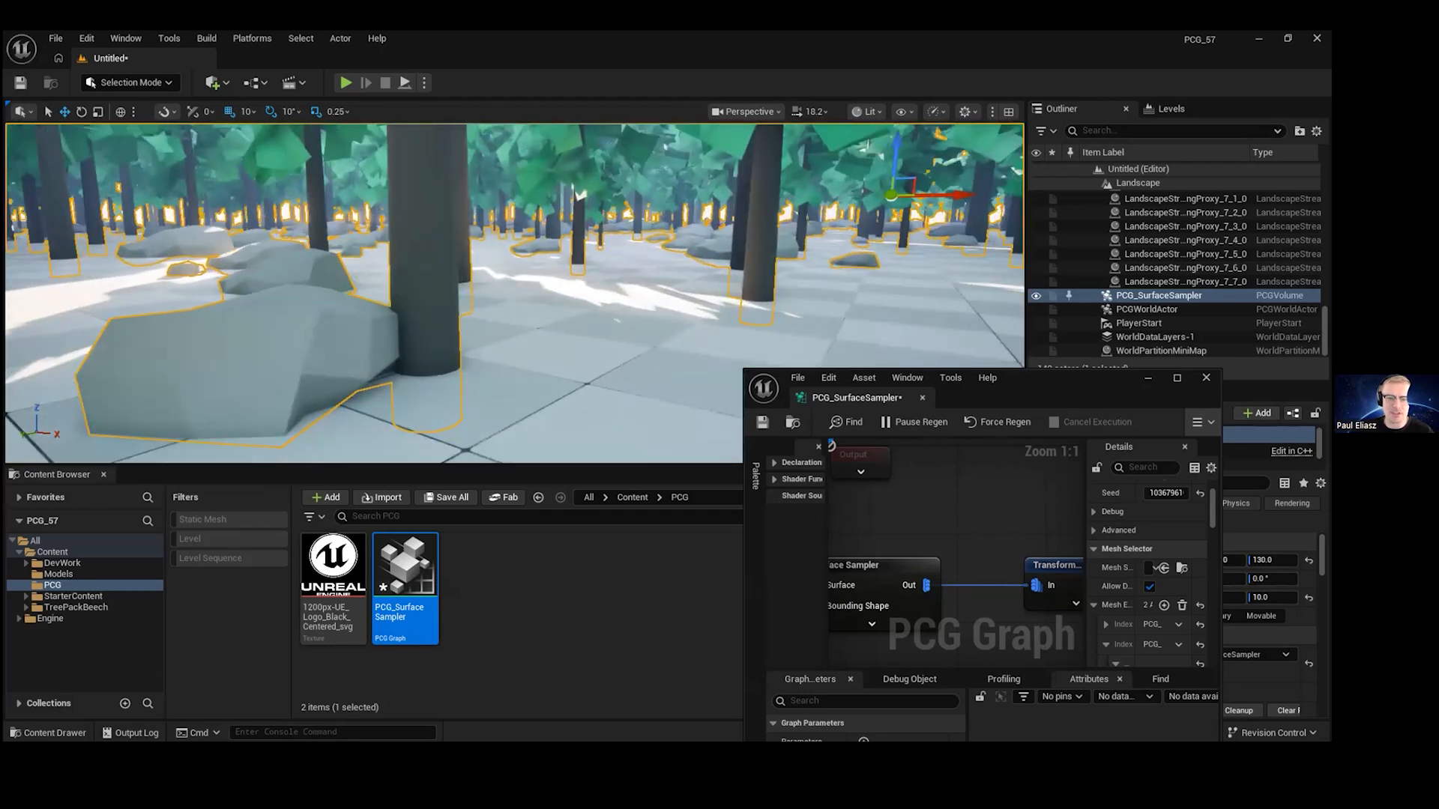
right_drag(520, 357, 478, 361)
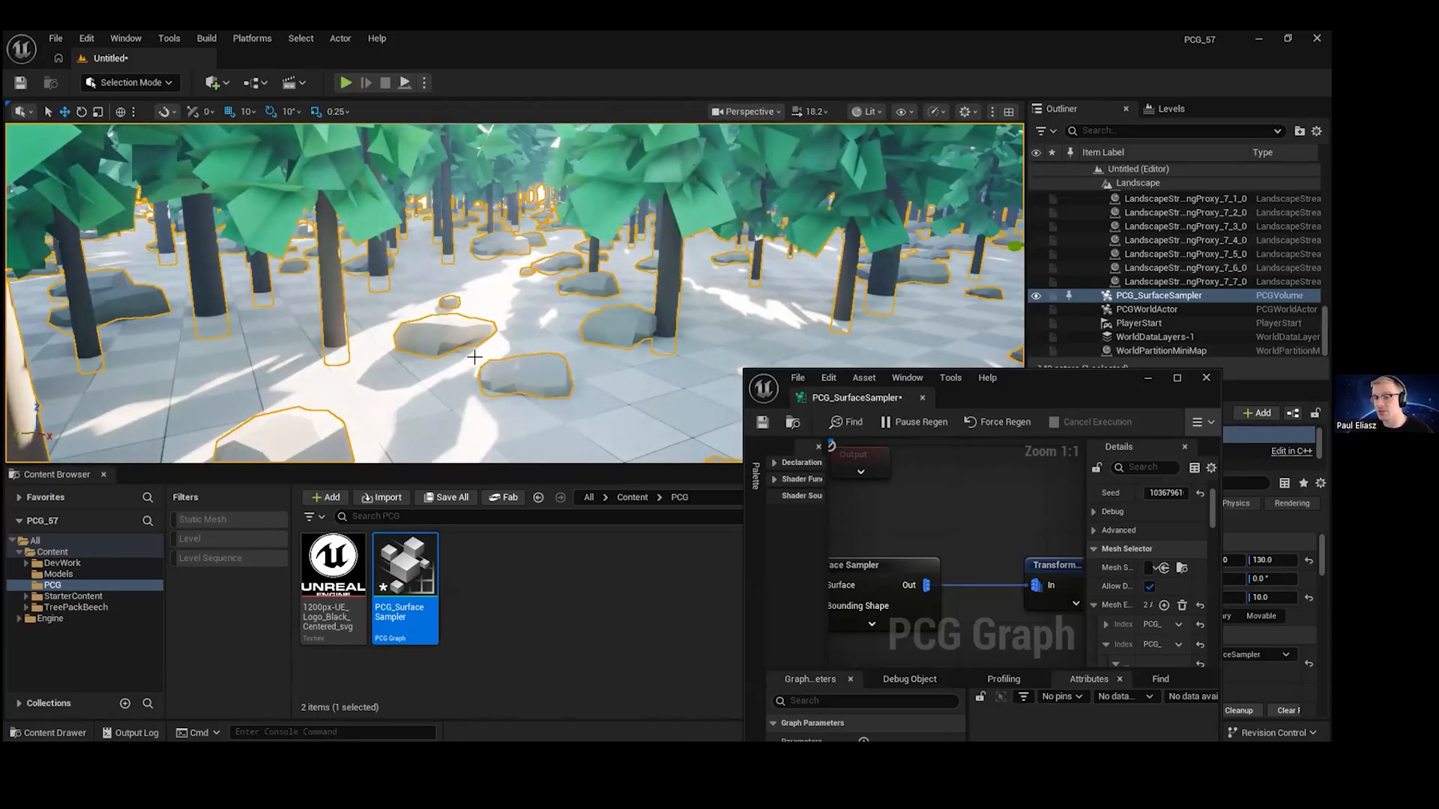
- Move the Get Landscape Data node in the PCG graph farther away from and below the Surface Sampler row
drag(862, 84, 854, 33)
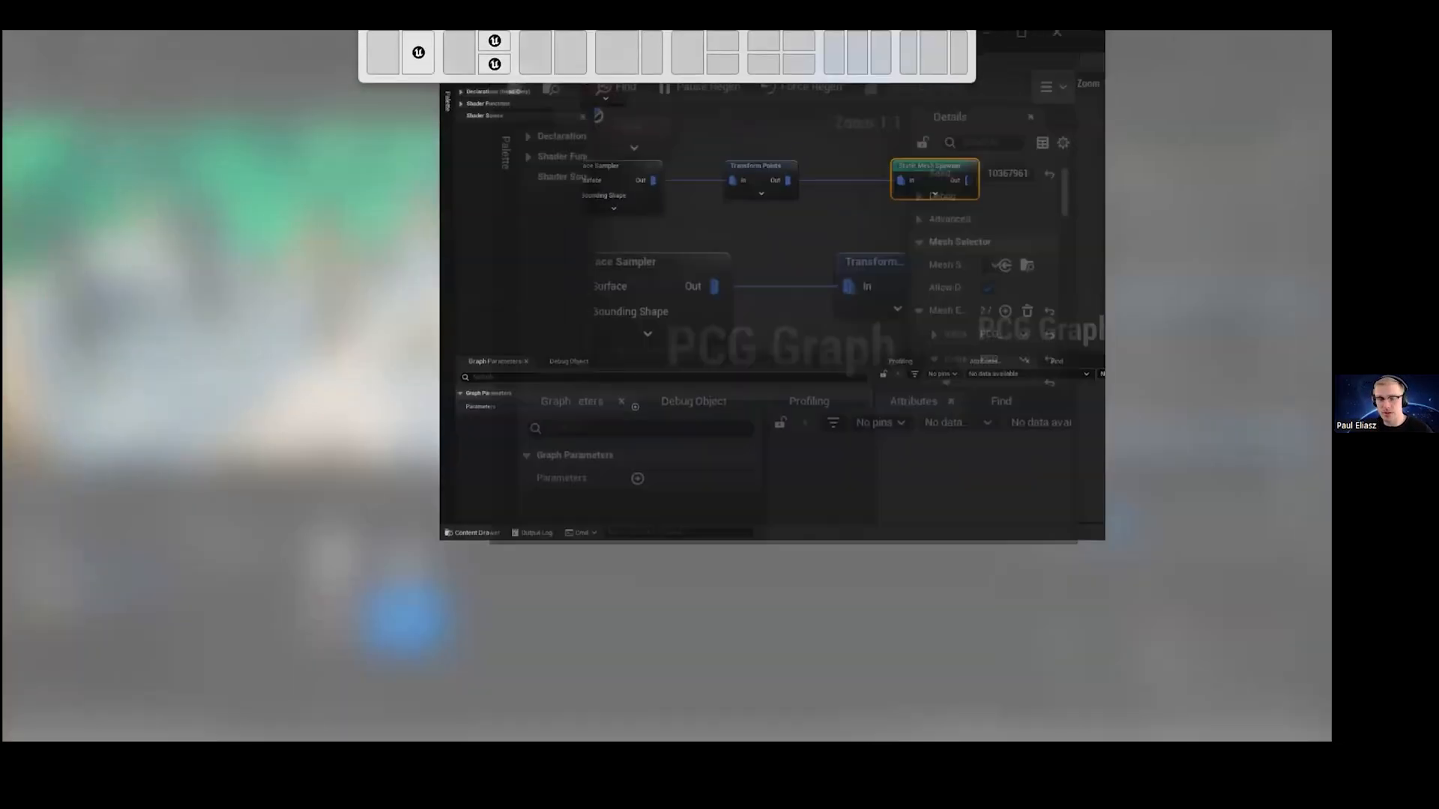
right_drag(491, 244, 616, 233)
right_drag(660, 273, 628, 301)
scroll(628, 301, down, 2)
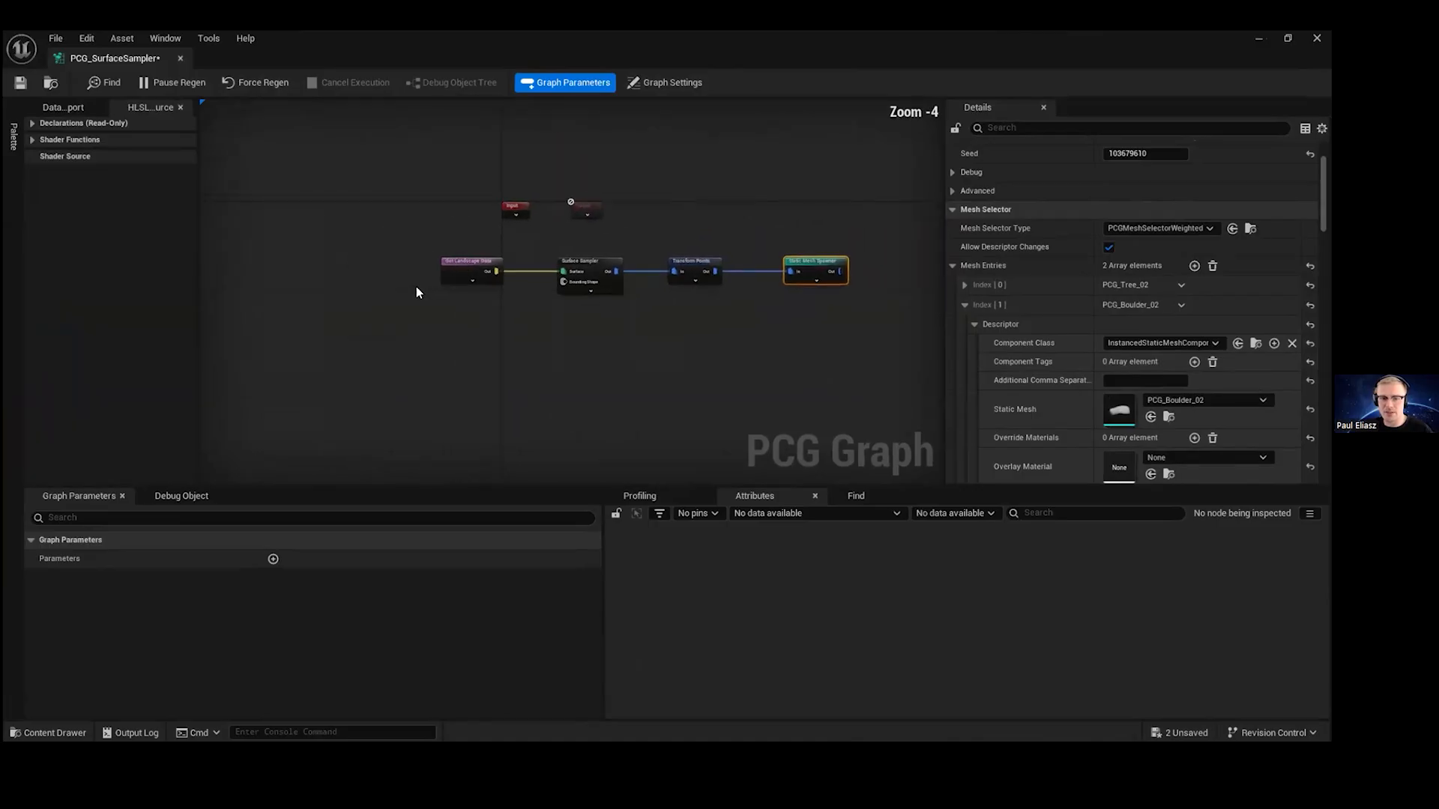
drag(459, 267, 375, 332)
scroll(637, 304, up, 1)
right_drag(637, 304, 571, 308)
- Group the Surface Sampler, Transform Points and Static Mesh Spawner nodes in a comment box titled Trees
drag(852, 331, 528, 237)
text(cTrees)
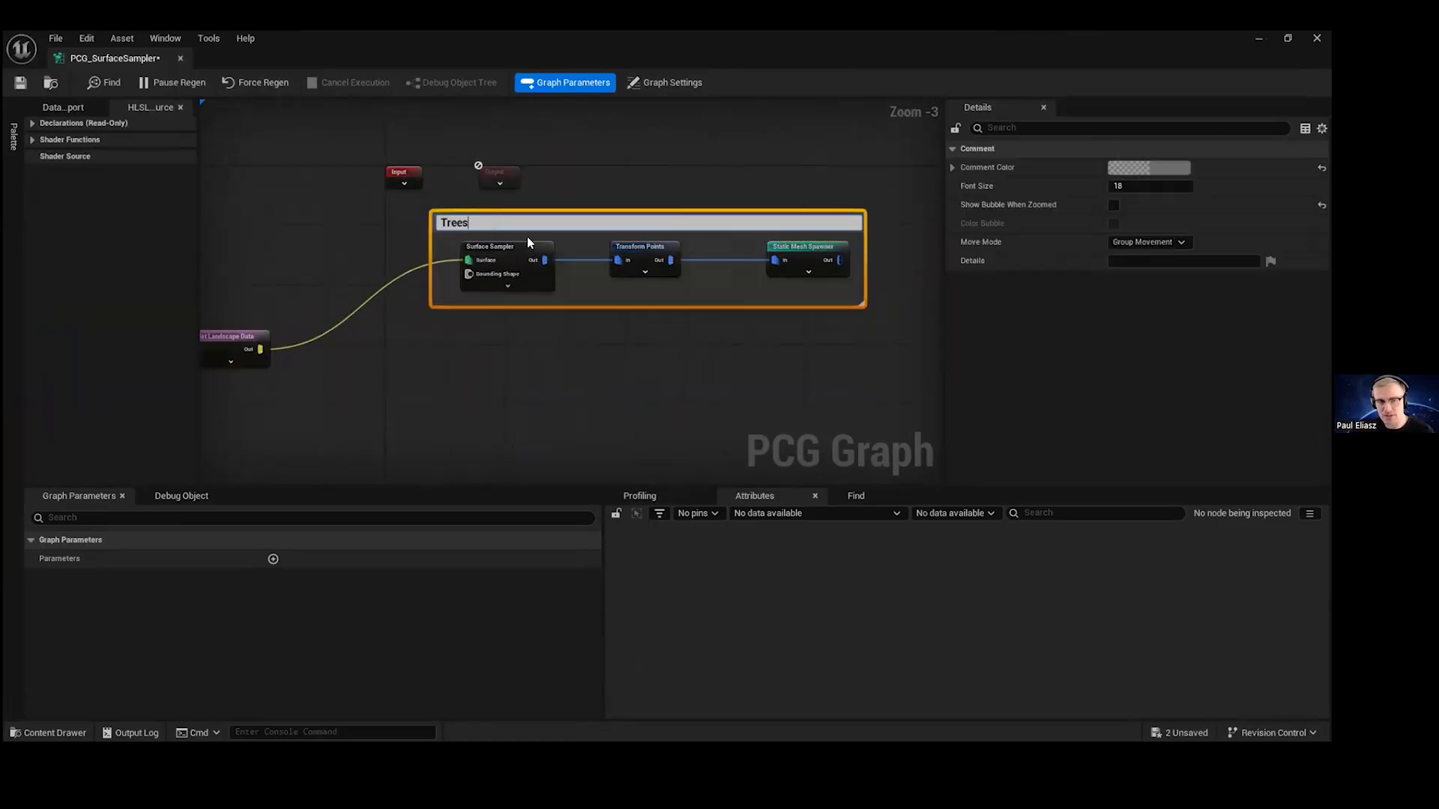
key(Return)
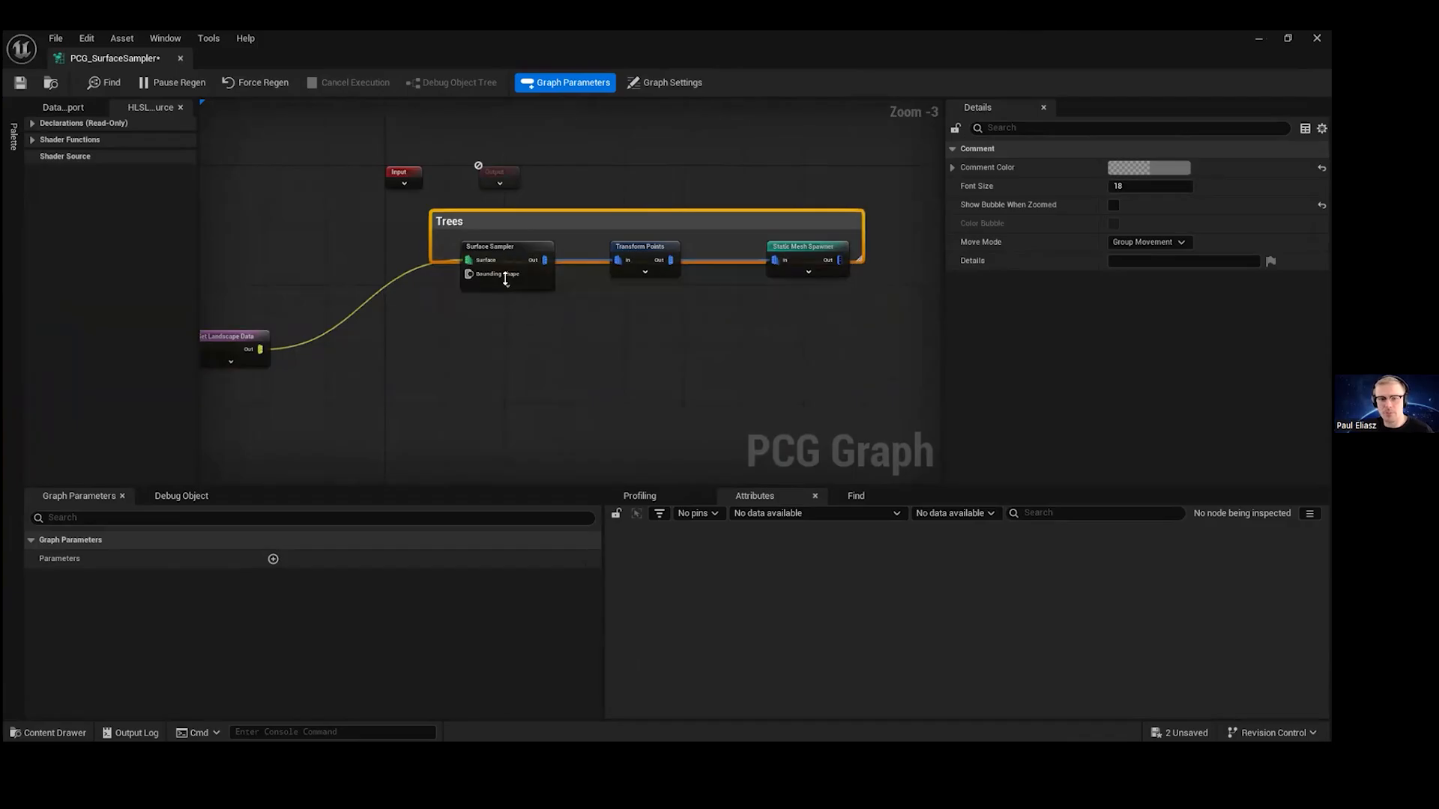
- Duplicate the Surface Sampler, Transform Points and Static Mesh Spawner nodes and place the copies below the Trees comment box
drag(807, 306, 493, 267)
key(ctrl+c)
right_drag(507, 415, 593, 243)
key(ctrl+v)
drag(486, 285, 544, 281)
click(595, 240)
scroll(595, 239, up, 3)
right_drag(595, 240, 542, 256)
scroll(451, 421, down, 3)
right_drag(595, 457, 552, 442)
- Group the three duplicated nodes in a comment box titled Rocks
drag(791, 385, 401, 295)
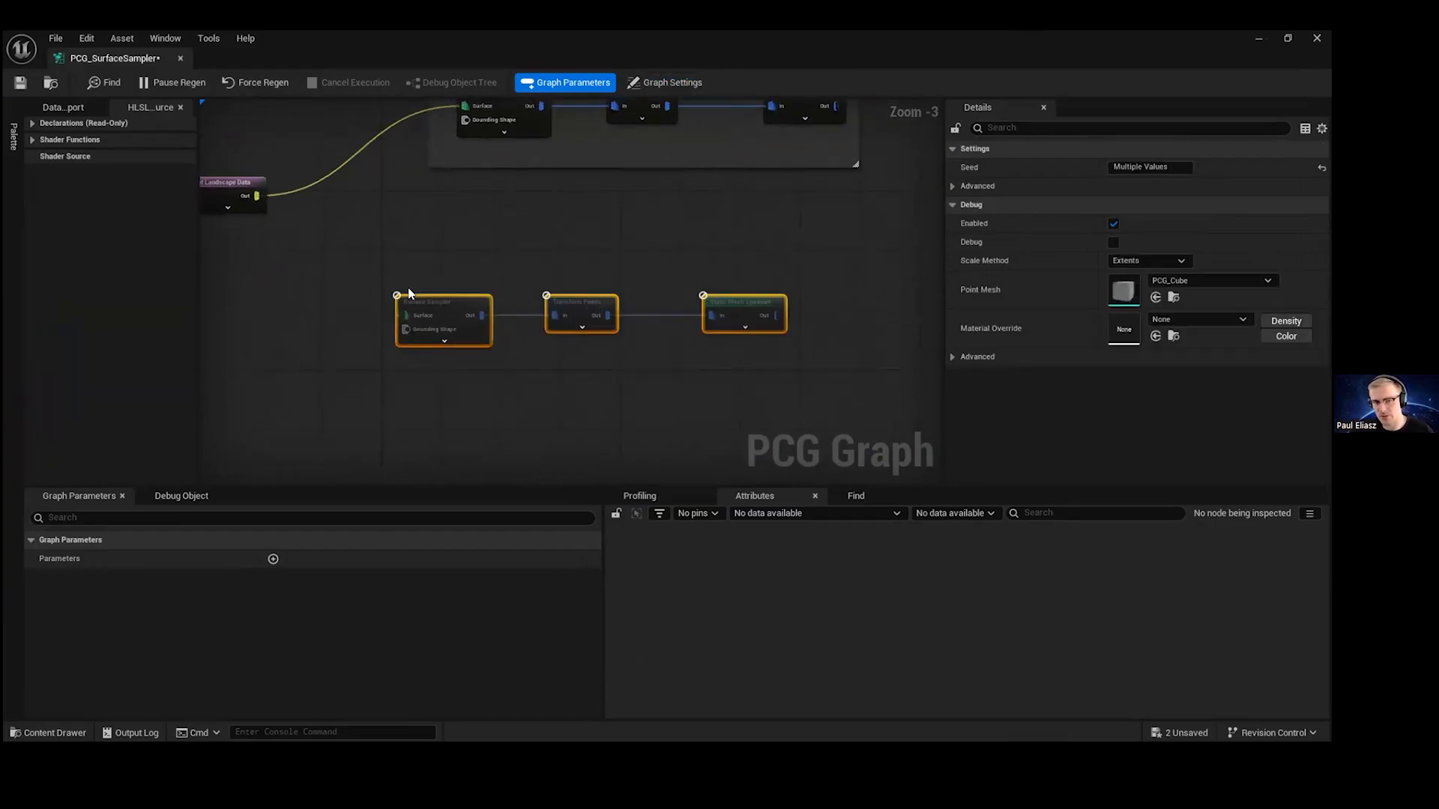
text(c)
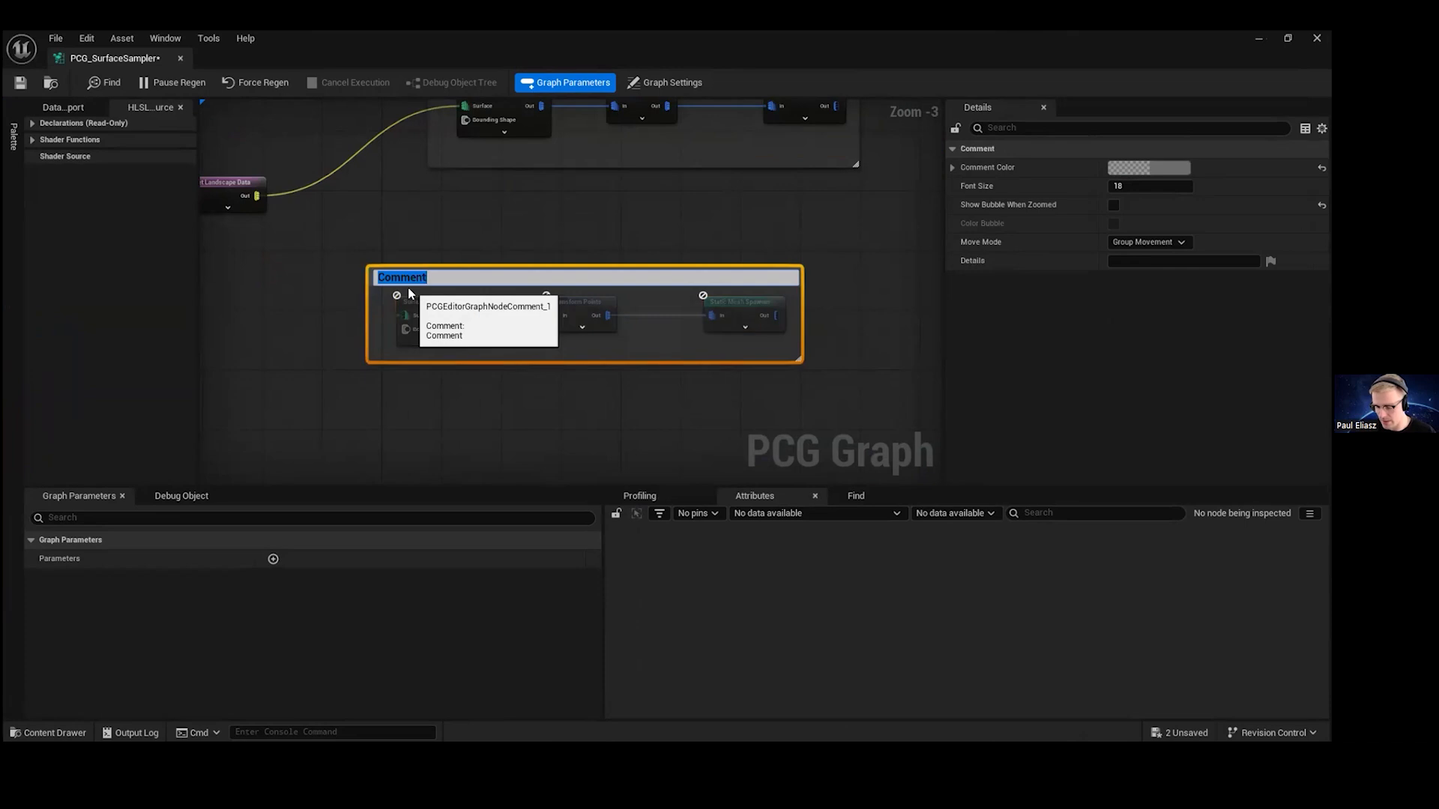
text(Roc,s)
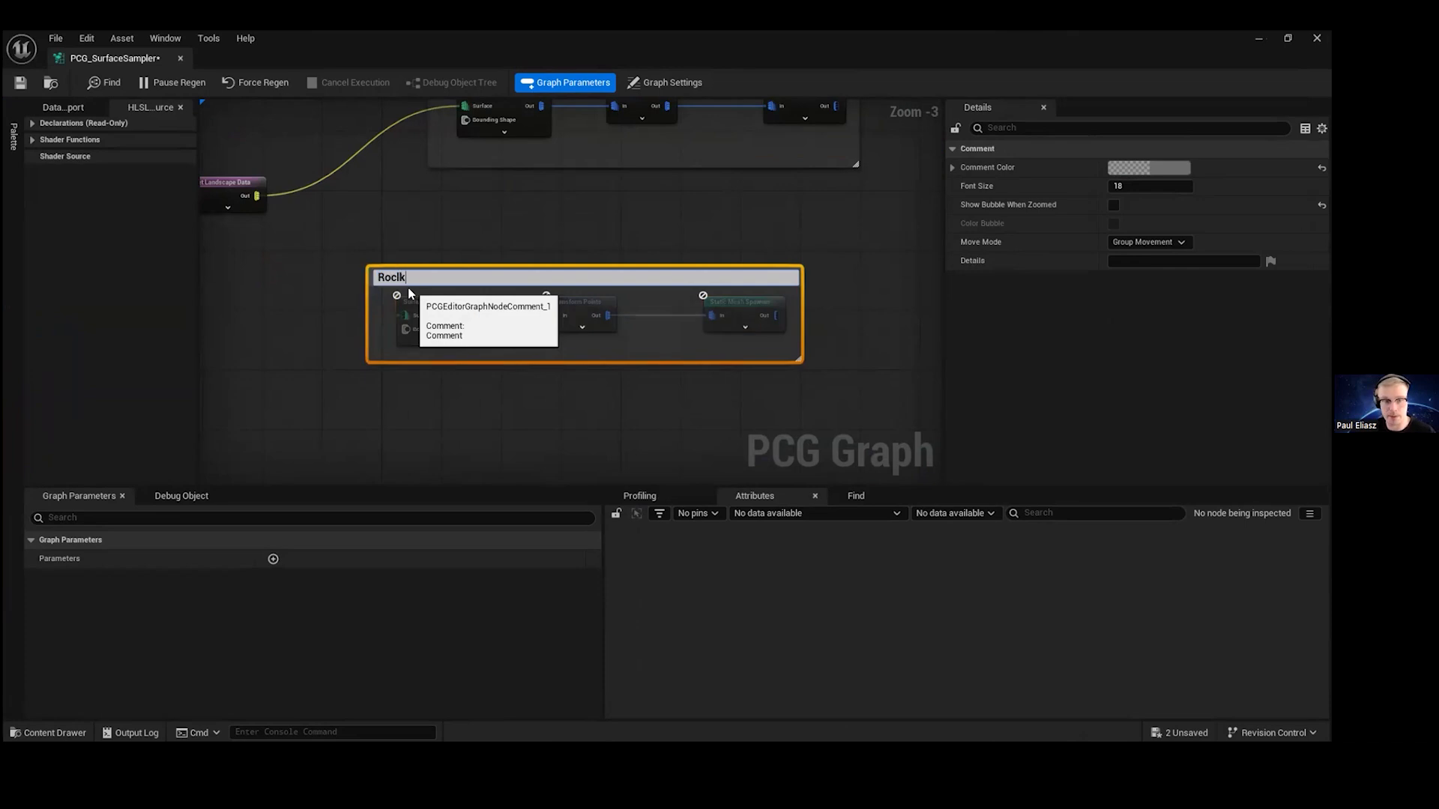
text(ks)
key(Return)
- Delete the PCG_Boulder_02 mesh entry from the Static Mesh Spawner in the Trees group
right_drag(757, 195, 588, 305)
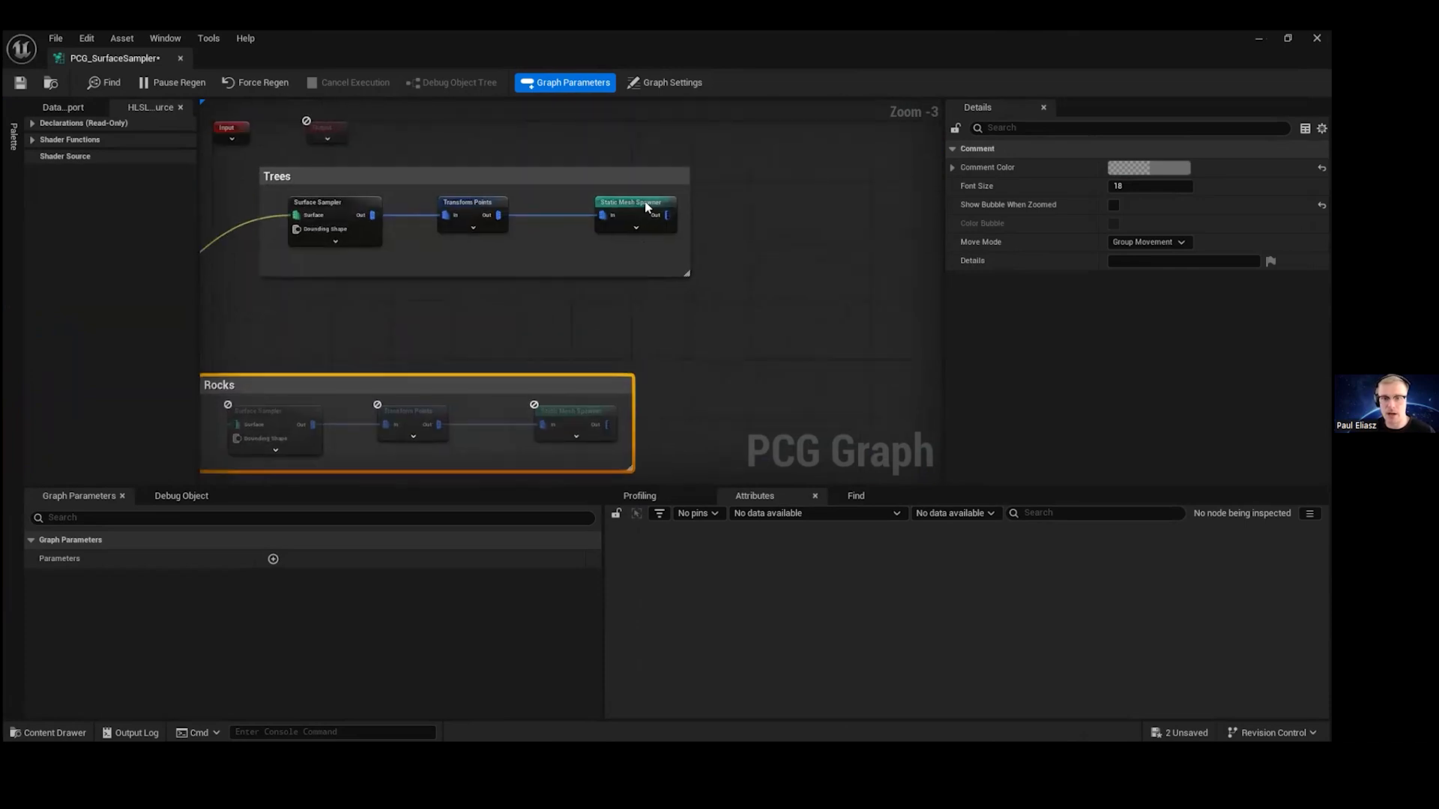
click(646, 204)
click(953, 354)
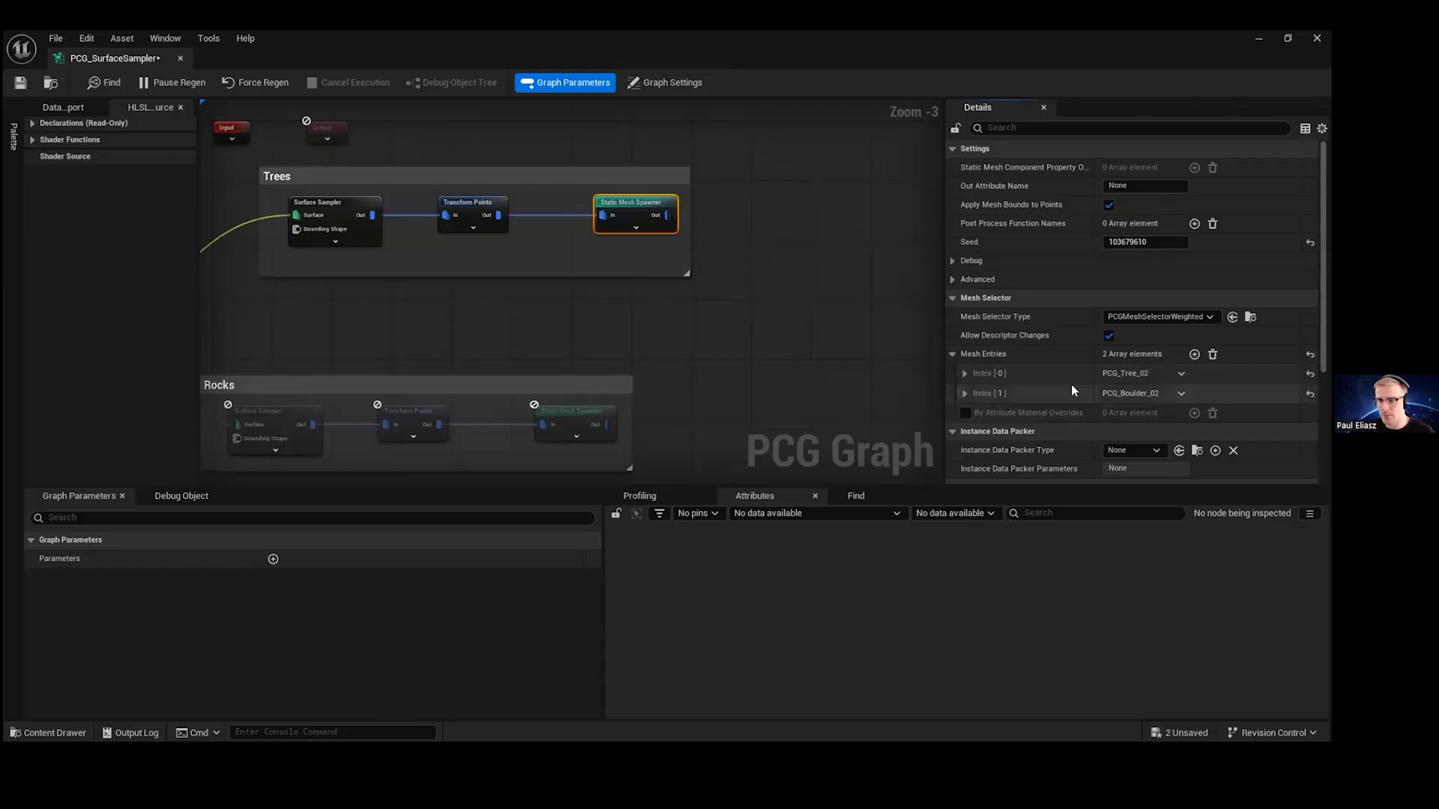
click(1181, 394)
click(1198, 430)
- Delete the PCG_Tree_02 mesh entry from the Static Mesh Spawner in the Rocks group
right_drag(449, 296, 596, 180)
scroll(716, 300, up, 3)
click(717, 299)
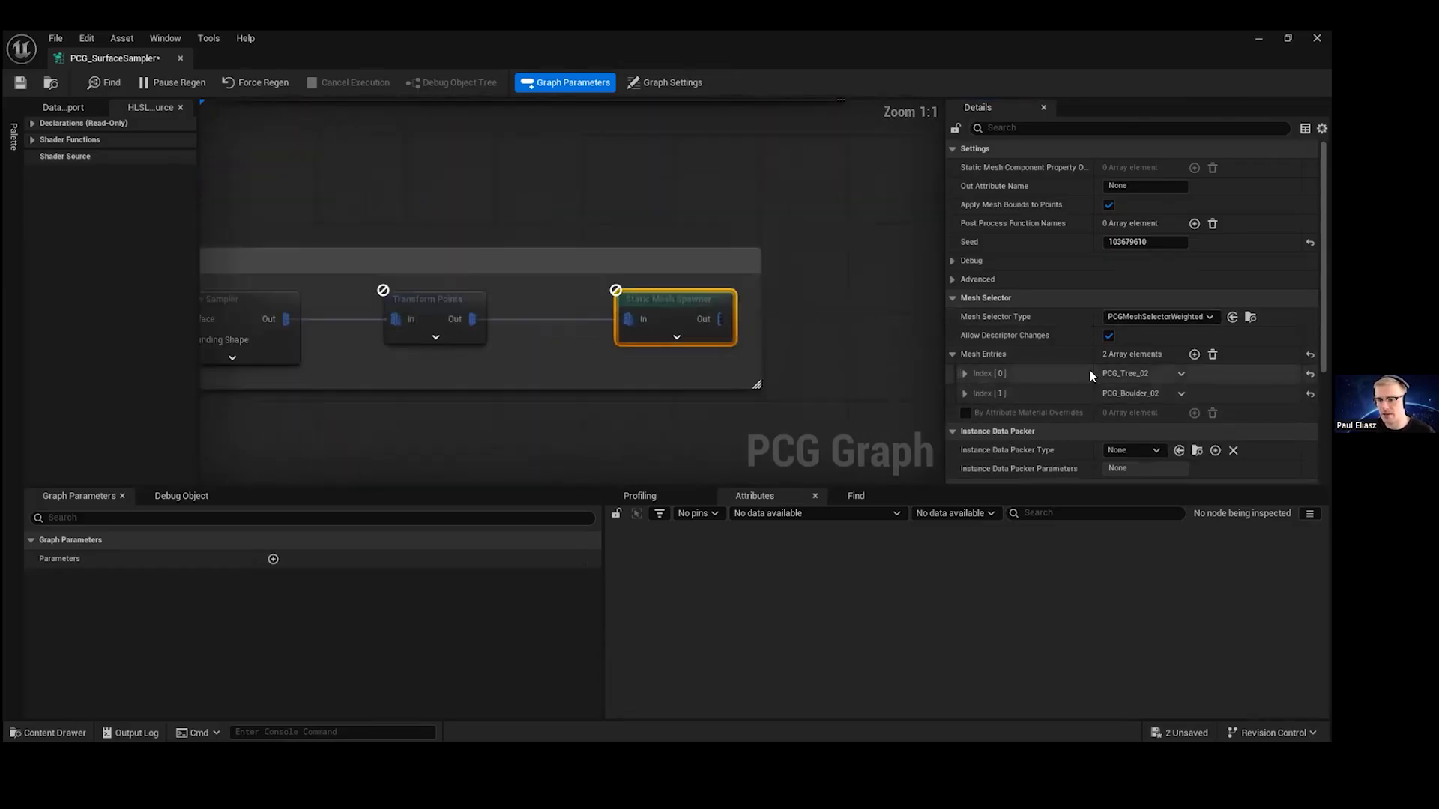
click(1181, 373)
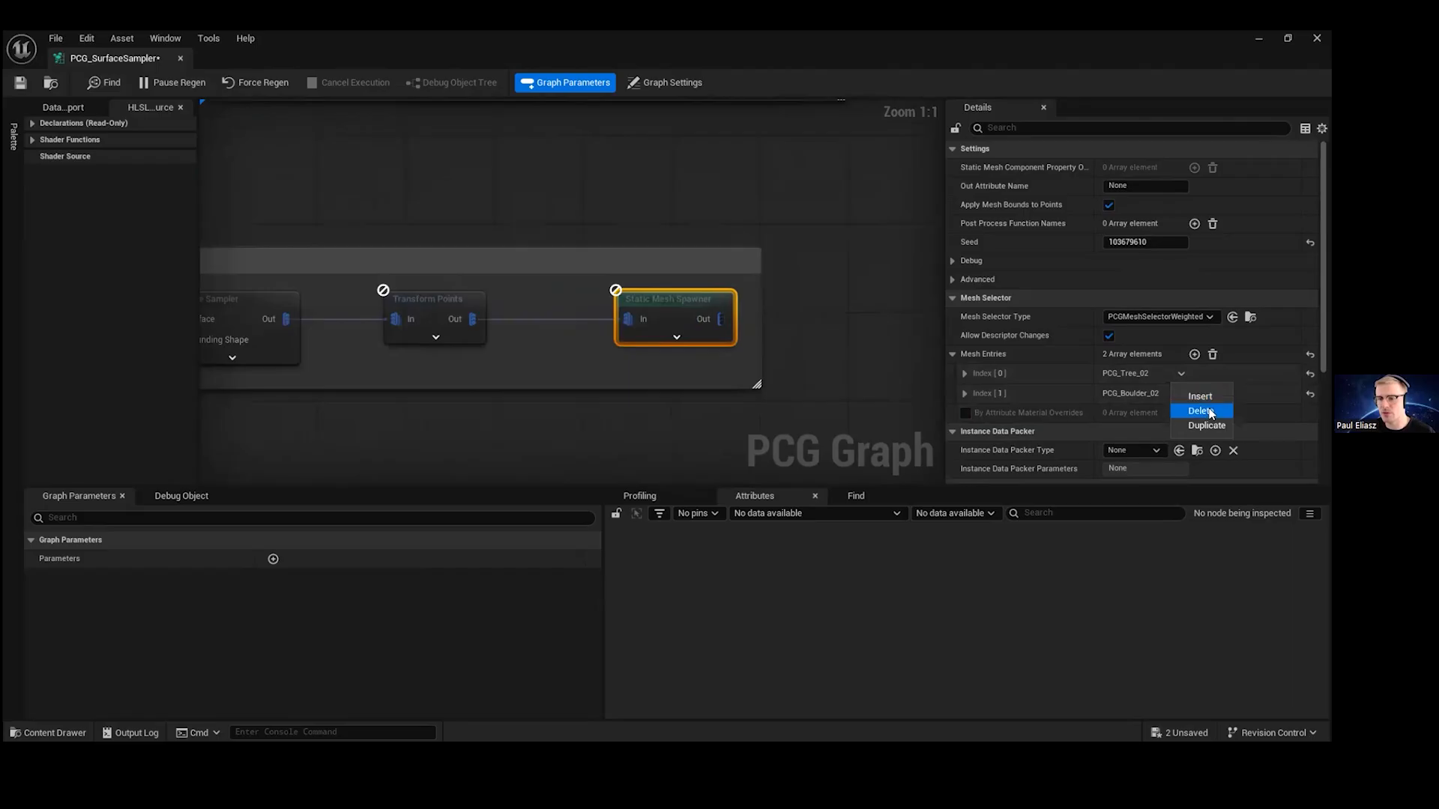
click(1198, 409)
- Connect the Get Landscape Data output to the Surface input of the Rocks Surface Sampler, and check the trees and boulders in the level
scroll(862, 322, down, 2)
right_drag(375, 201, 586, 270)
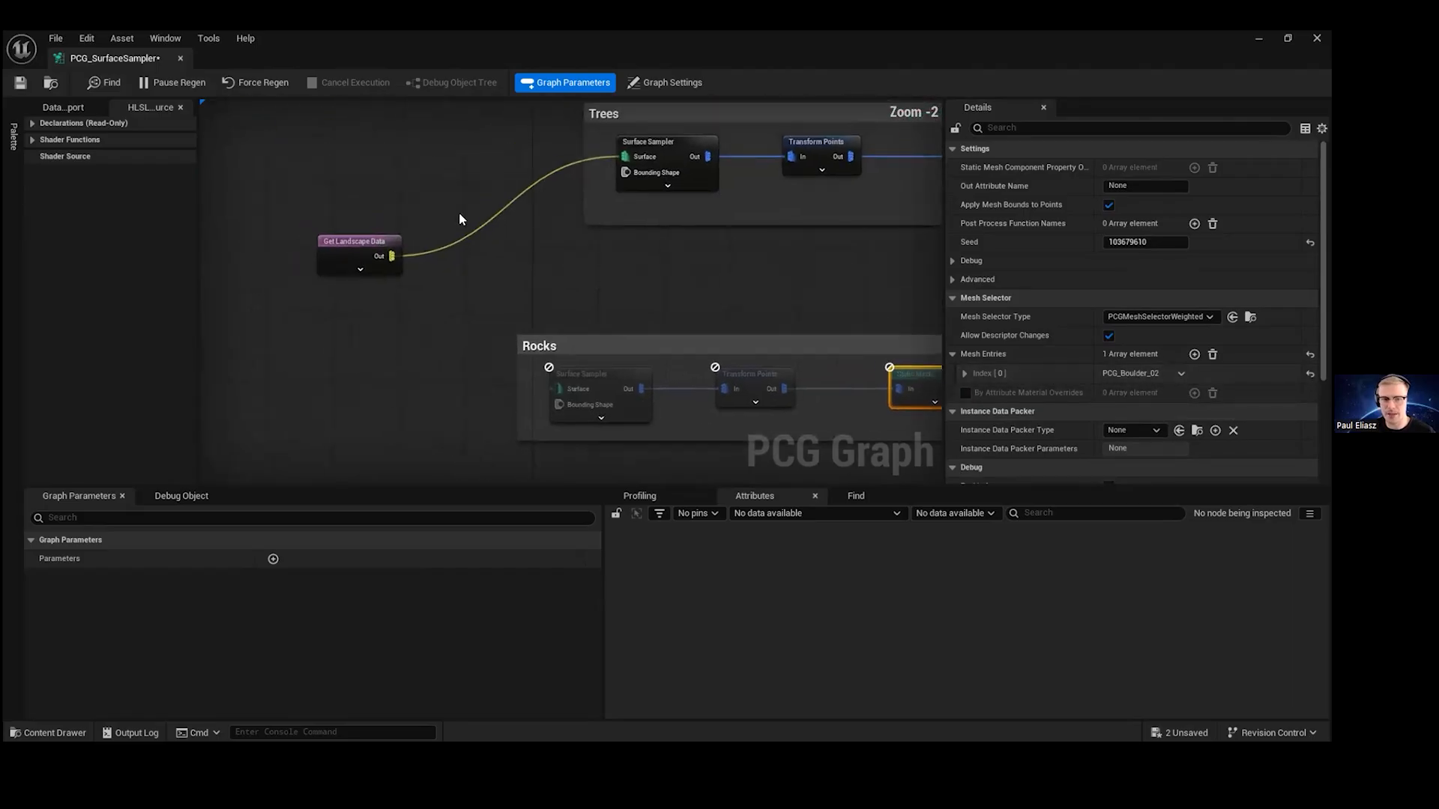
drag(393, 256, 556, 390)
right_drag(777, 288, 644, 233)
double_click(689, 39)
scroll(586, 352, down, 4)
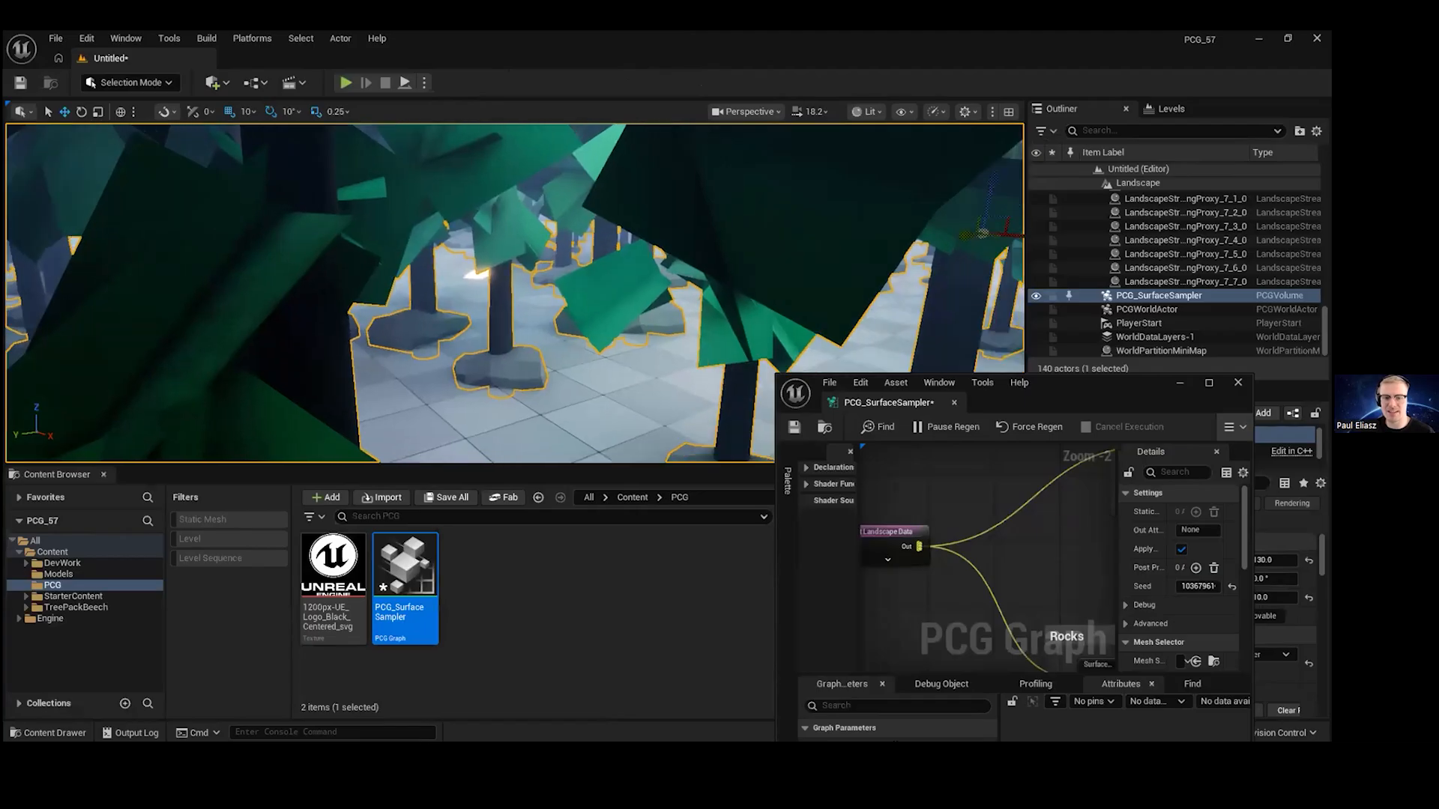
scroll(586, 351, up, 5)
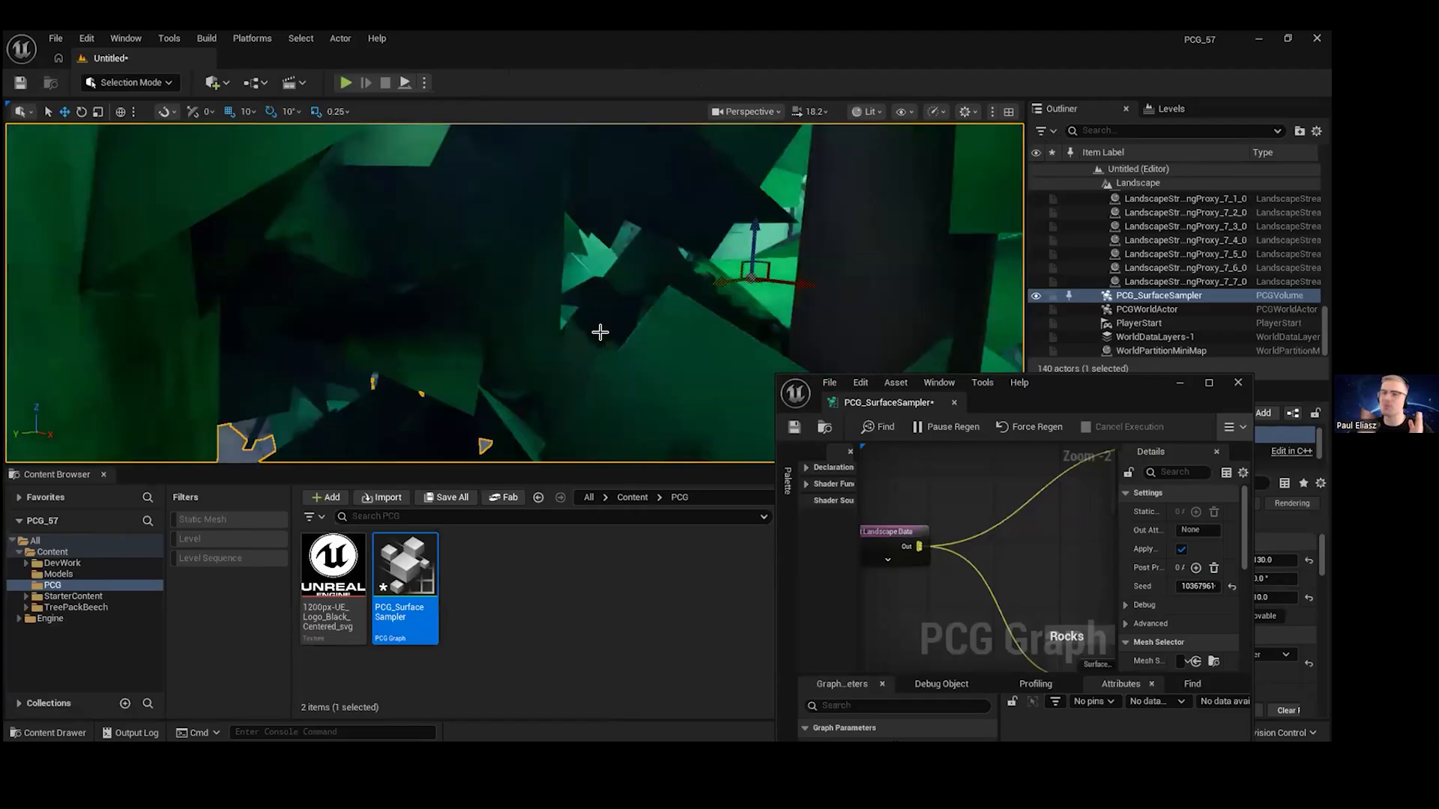
scroll(600, 332, down, 4)
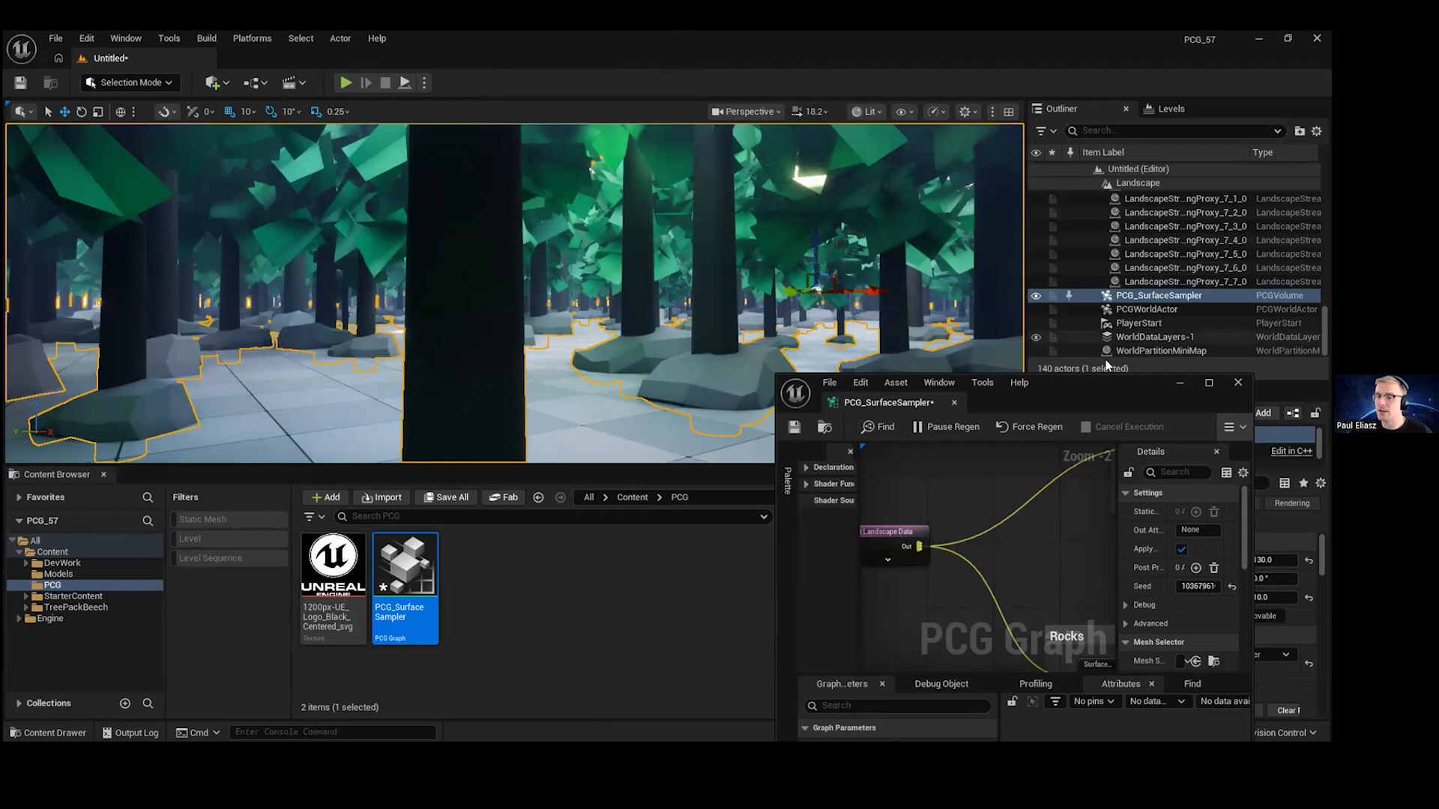
- Add a Difference node to the PCG graph between the Trees and Rocks groups
drag(1083, 389, 632, 31)
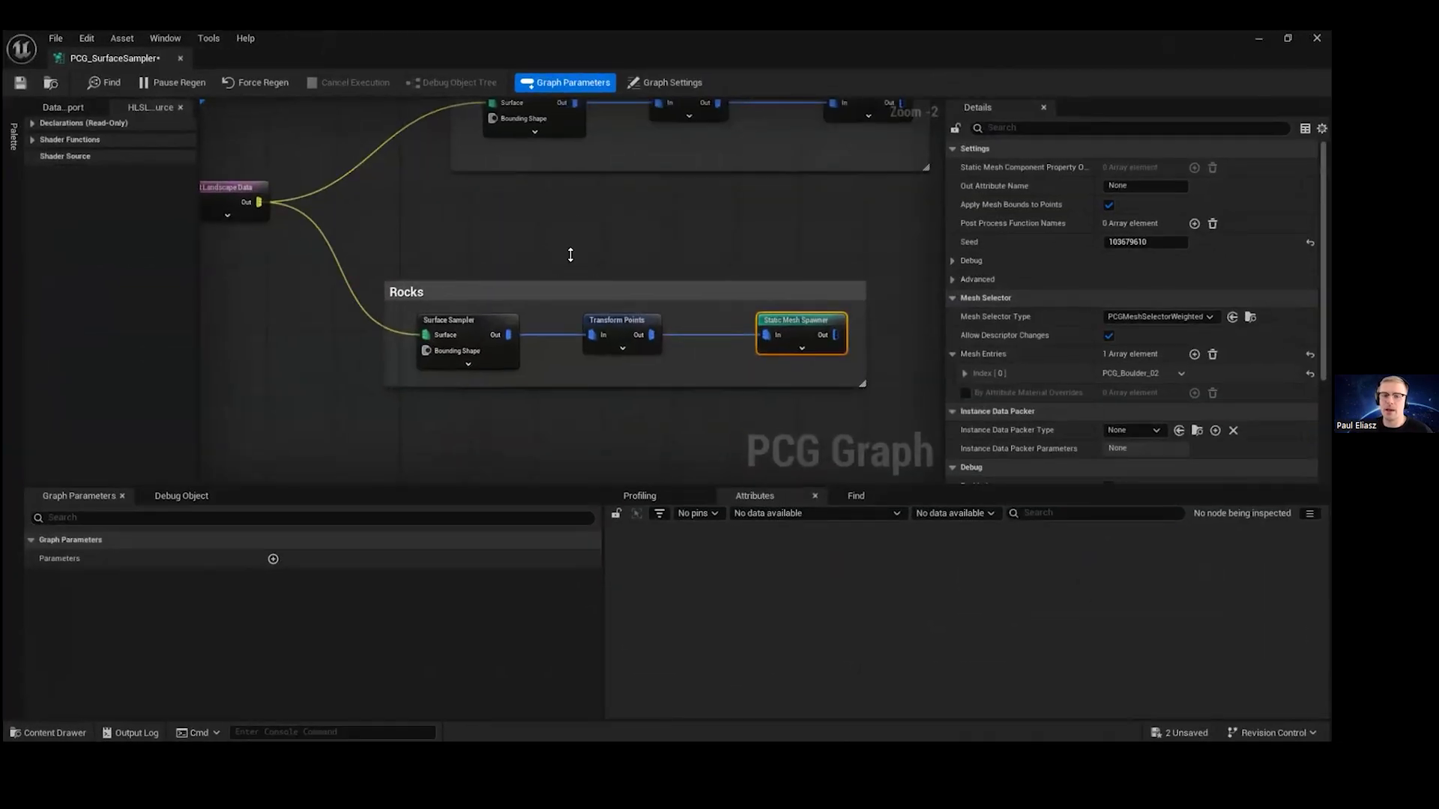
scroll(571, 255, down, 2)
right_drag(574, 205, 617, 212)
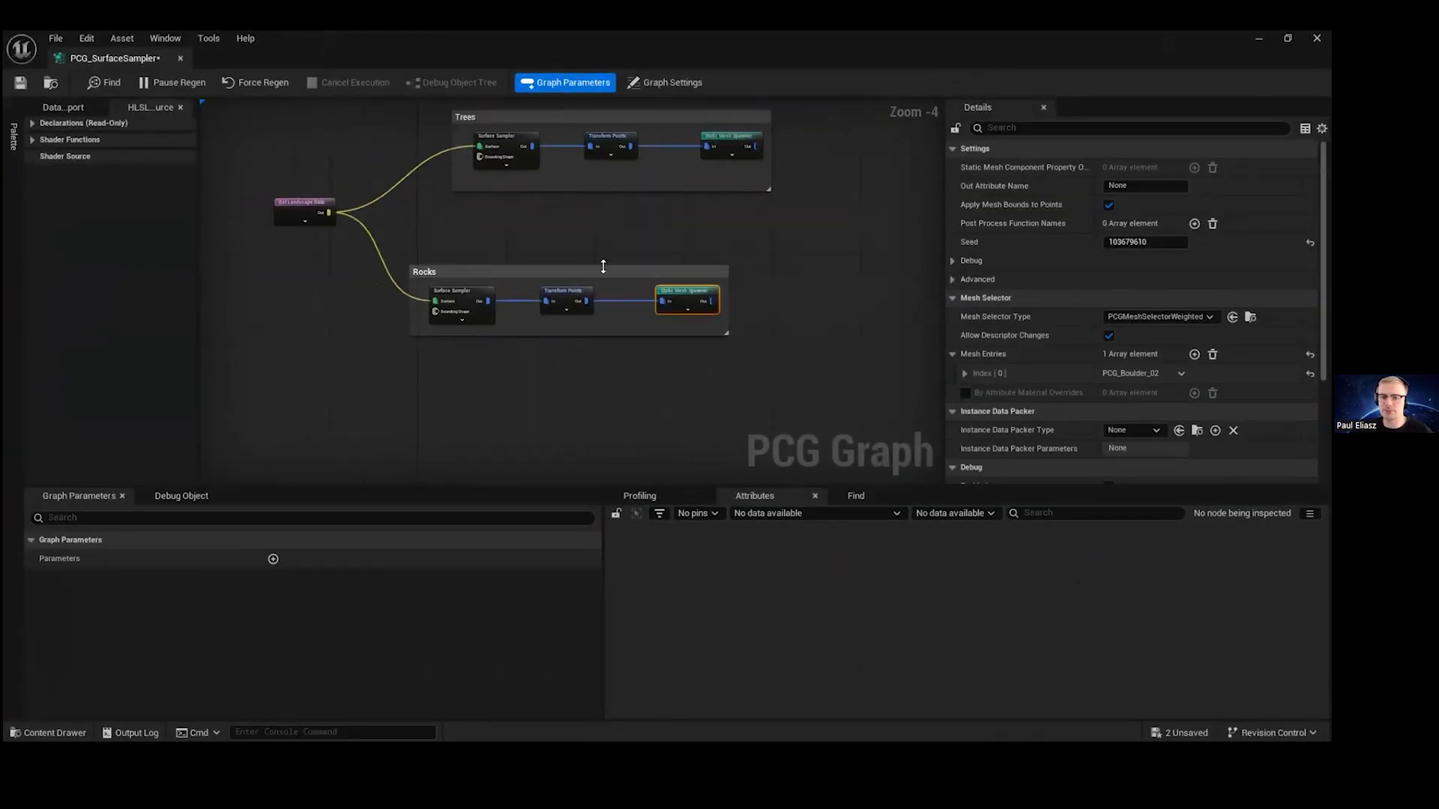
click(643, 273)
scroll(632, 235, up, 1)
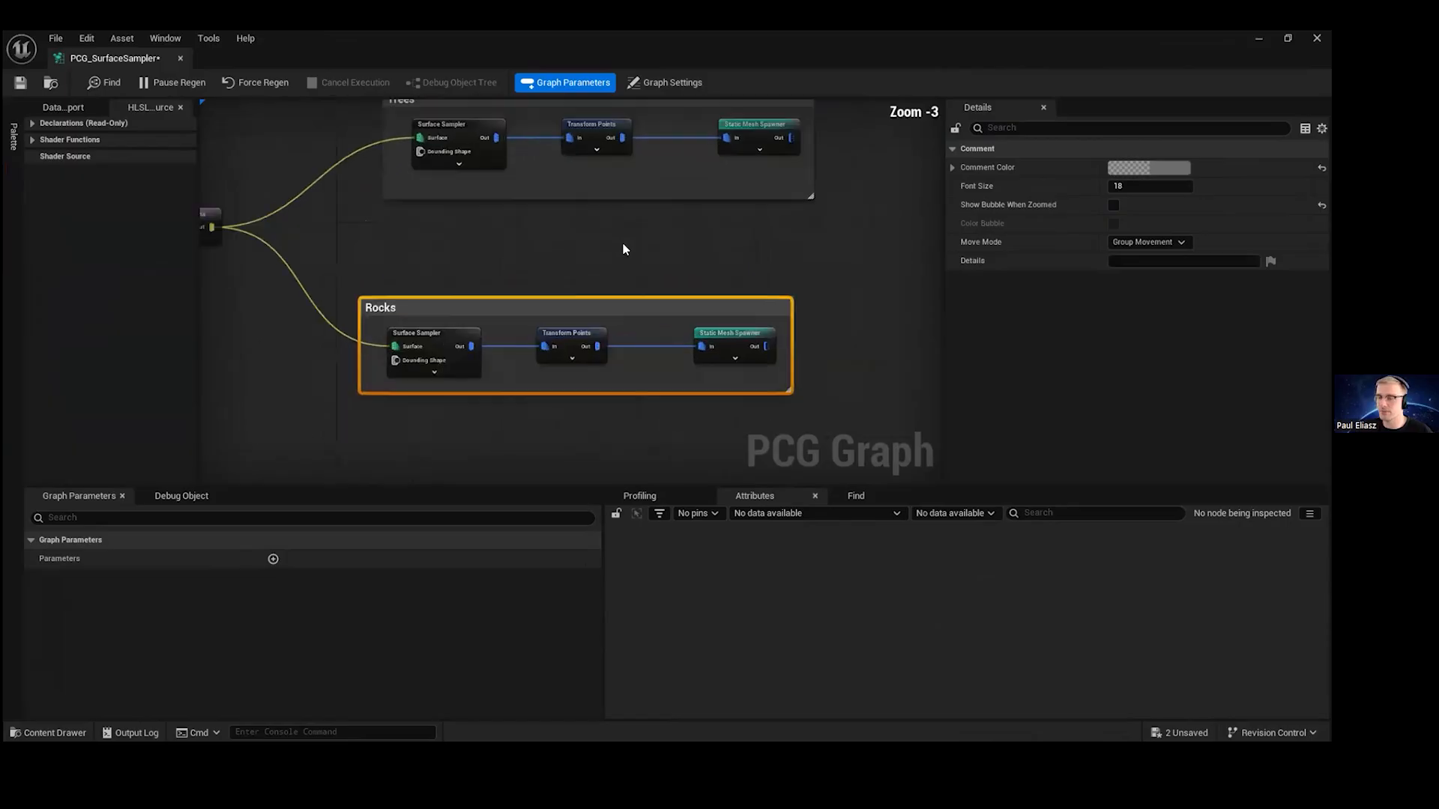
scroll(625, 249, up, 1)
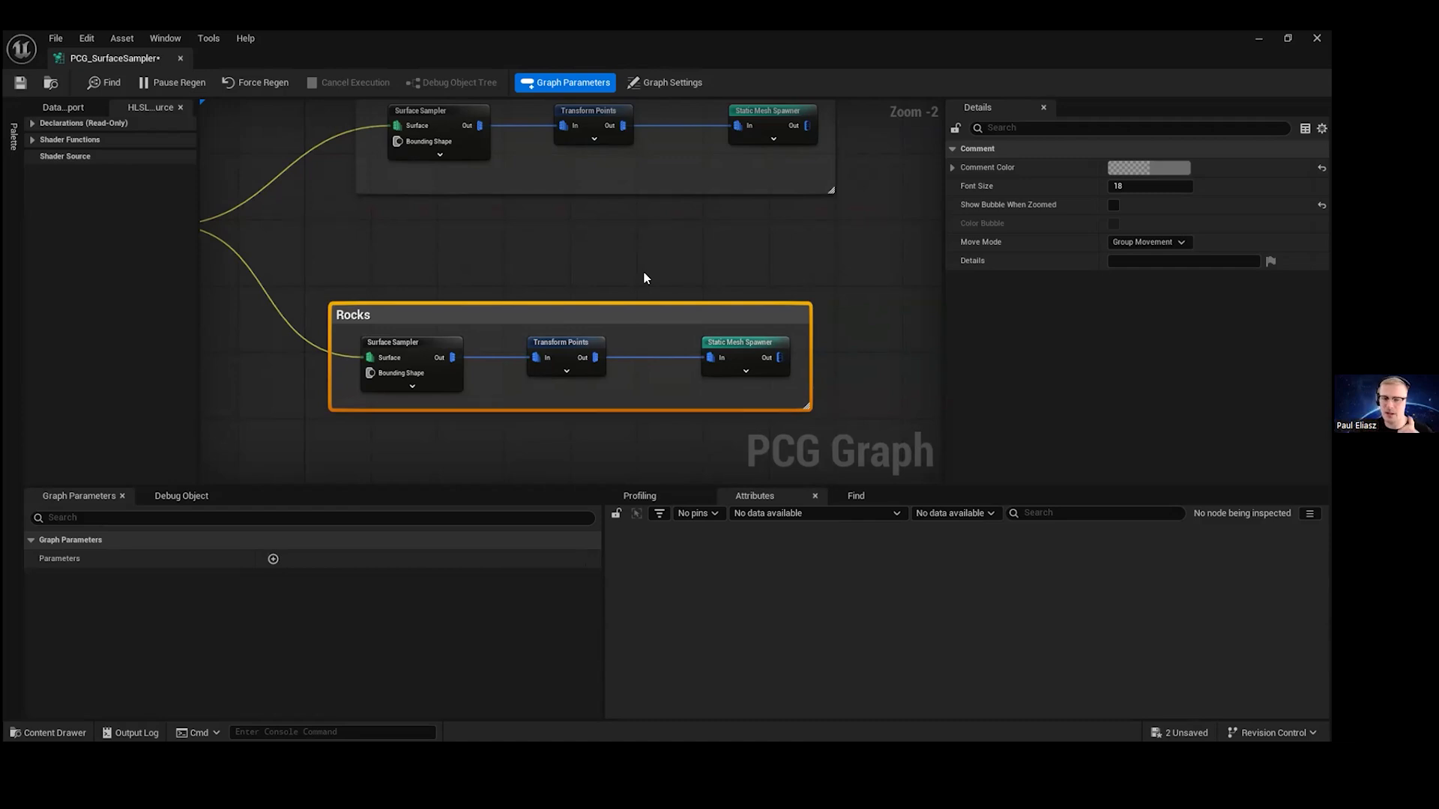
right_drag(593, 234, 591, 237)
right_click(597, 236)
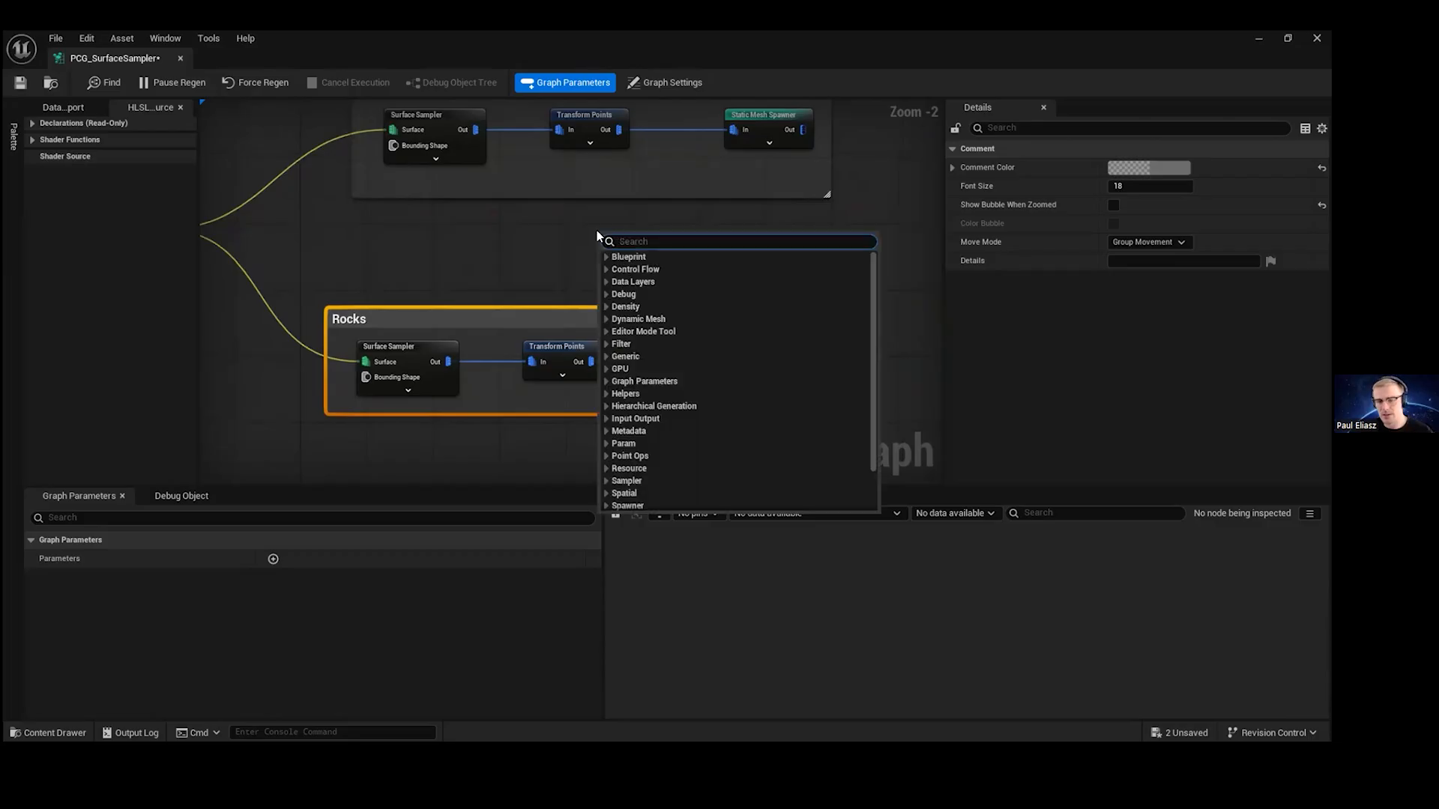
text(diff)
key(Return)
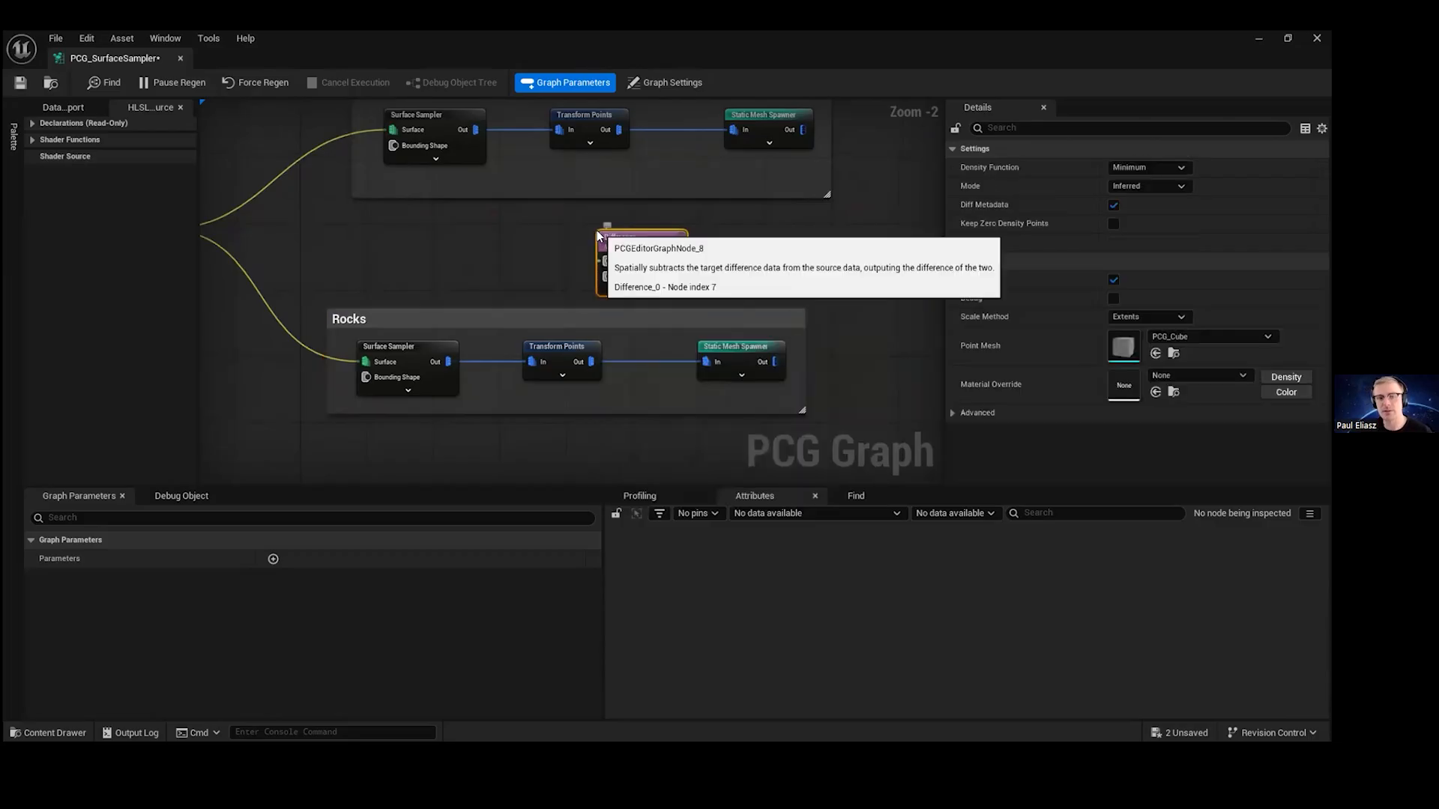
right_drag(593, 240, 633, 245)
right_drag(648, 150, 550, 193)
drag(577, 286, 538, 264)
scroll(539, 264, up, 1)
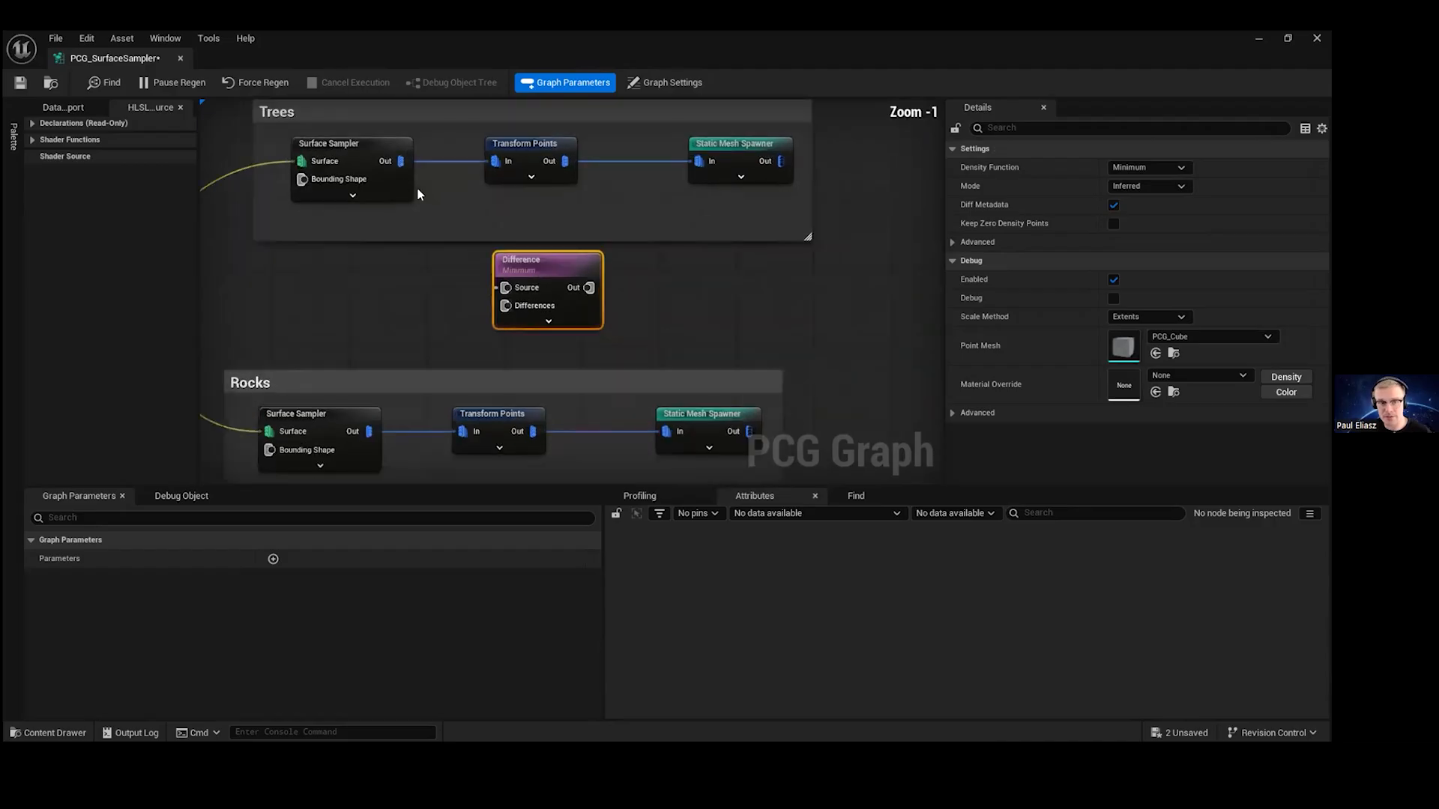
- Insert the Difference node between the Trees Surface Sampler and Transform Points, linking the sampler to its Source and its output to Transform Points
right_drag(415, 185, 458, 192)
drag(445, 167, 559, 292)
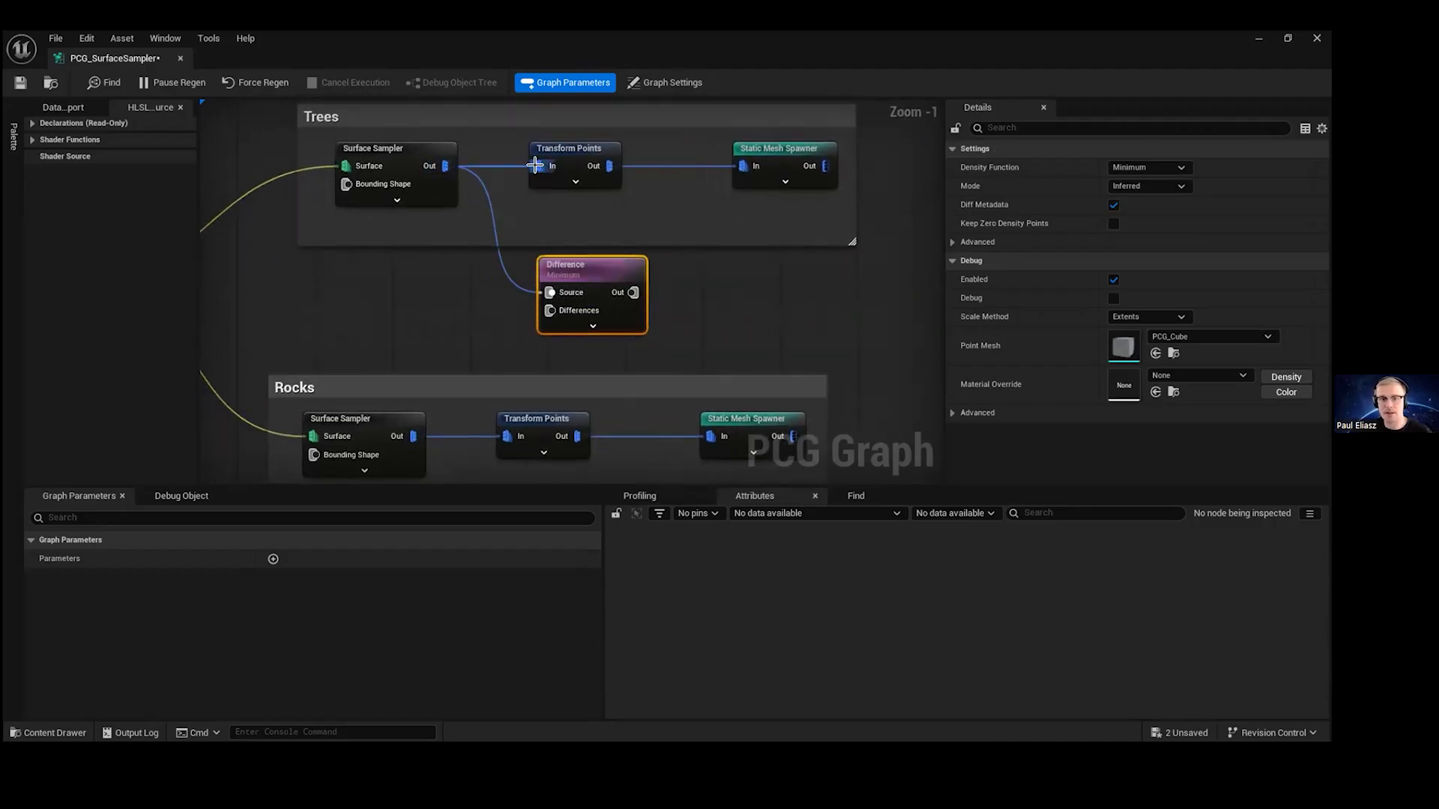
drag(784, 218, 569, 155)
drag(567, 152, 800, 151)
right_drag(653, 223, 622, 235)
drag(575, 274, 740, 179)
right_drag(694, 203, 721, 185)
drag(699, 143, 724, 159)
right_drag(638, 251, 677, 197)
scroll(652, 229, up, 1)
right_drag(651, 231, 648, 180)
- Move the Transform Points and Static Mesh Spawner nodes of the Rocks group farther from their Surface Sampler
drag(593, 328, 792, 322)
right_drag(704, 239, 763, 282)
right_drag(667, 226, 591, 289)
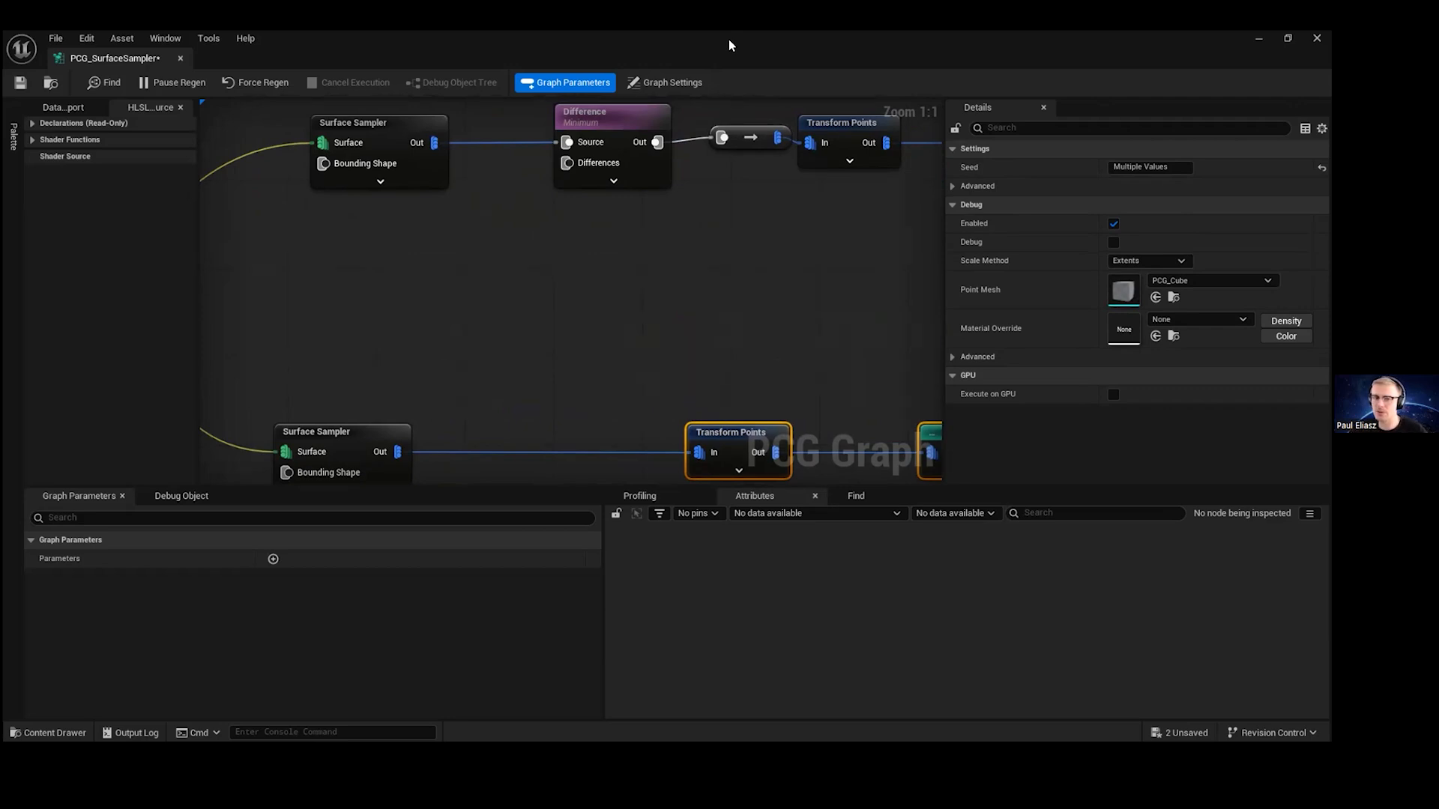
- Add a Bounds Modifier node and a Self Pruning node to the graph, above the Rocks Surface Sampler link
right_click(492, 274)
text(bounds)
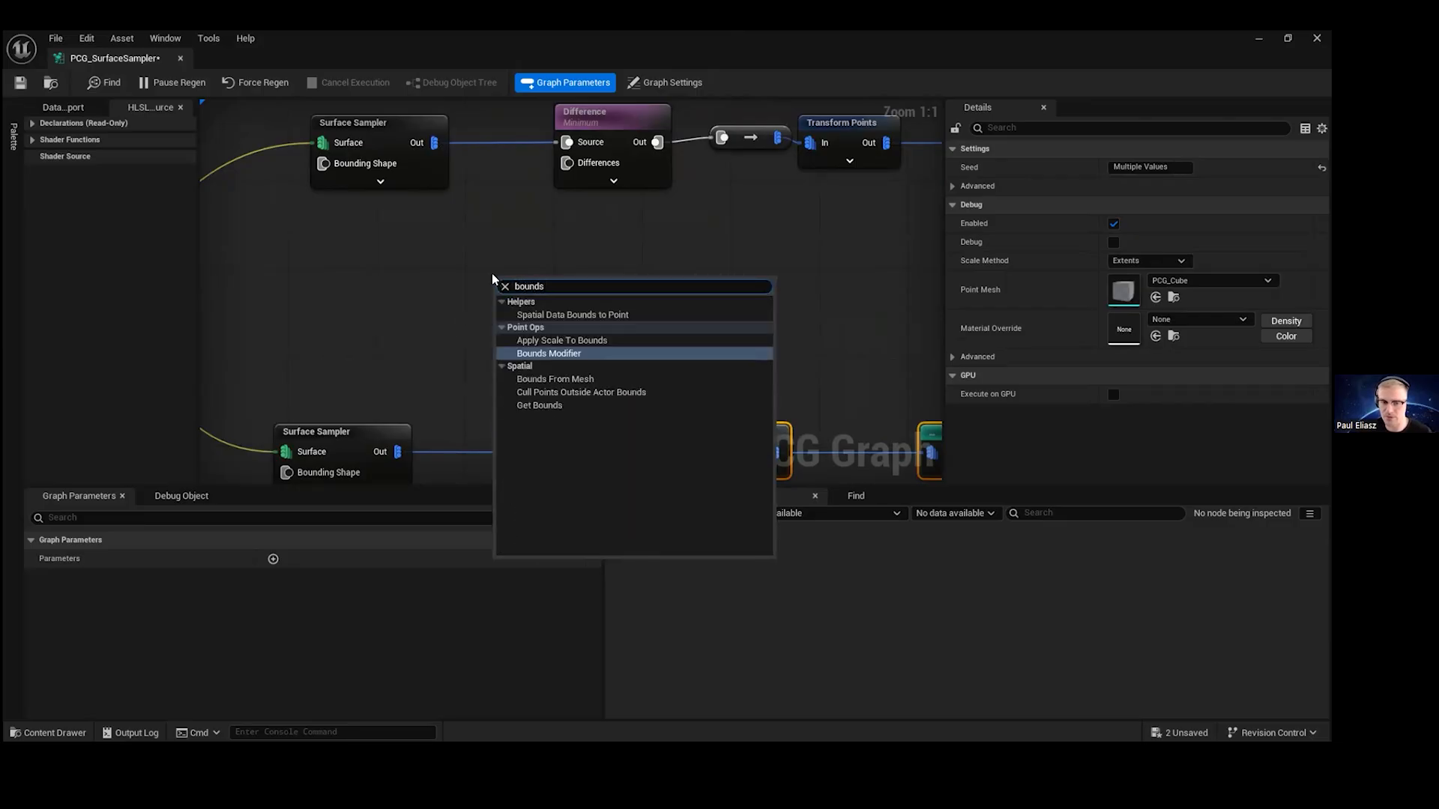
key(Return)
right_click(639, 302)
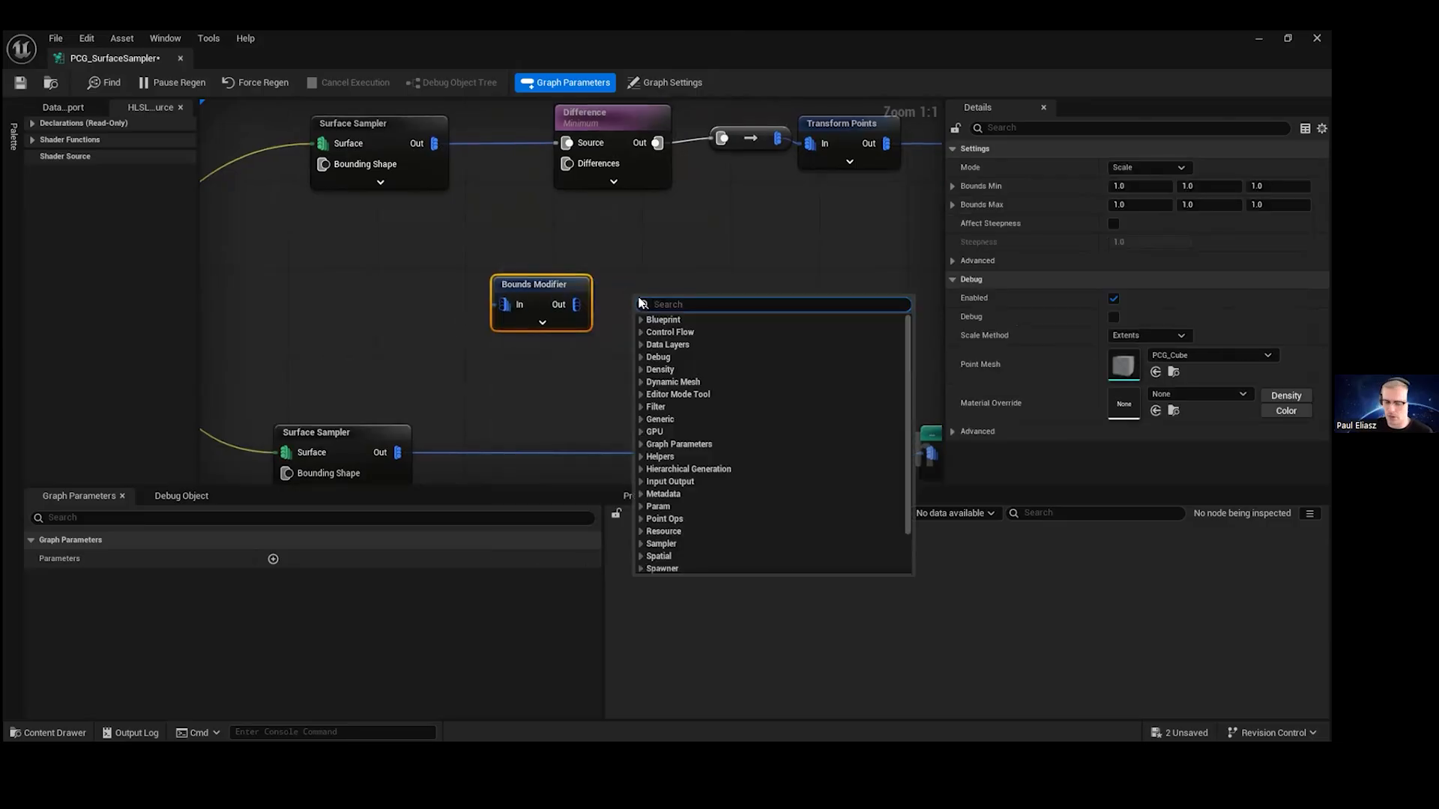
text(self)
key(Return)
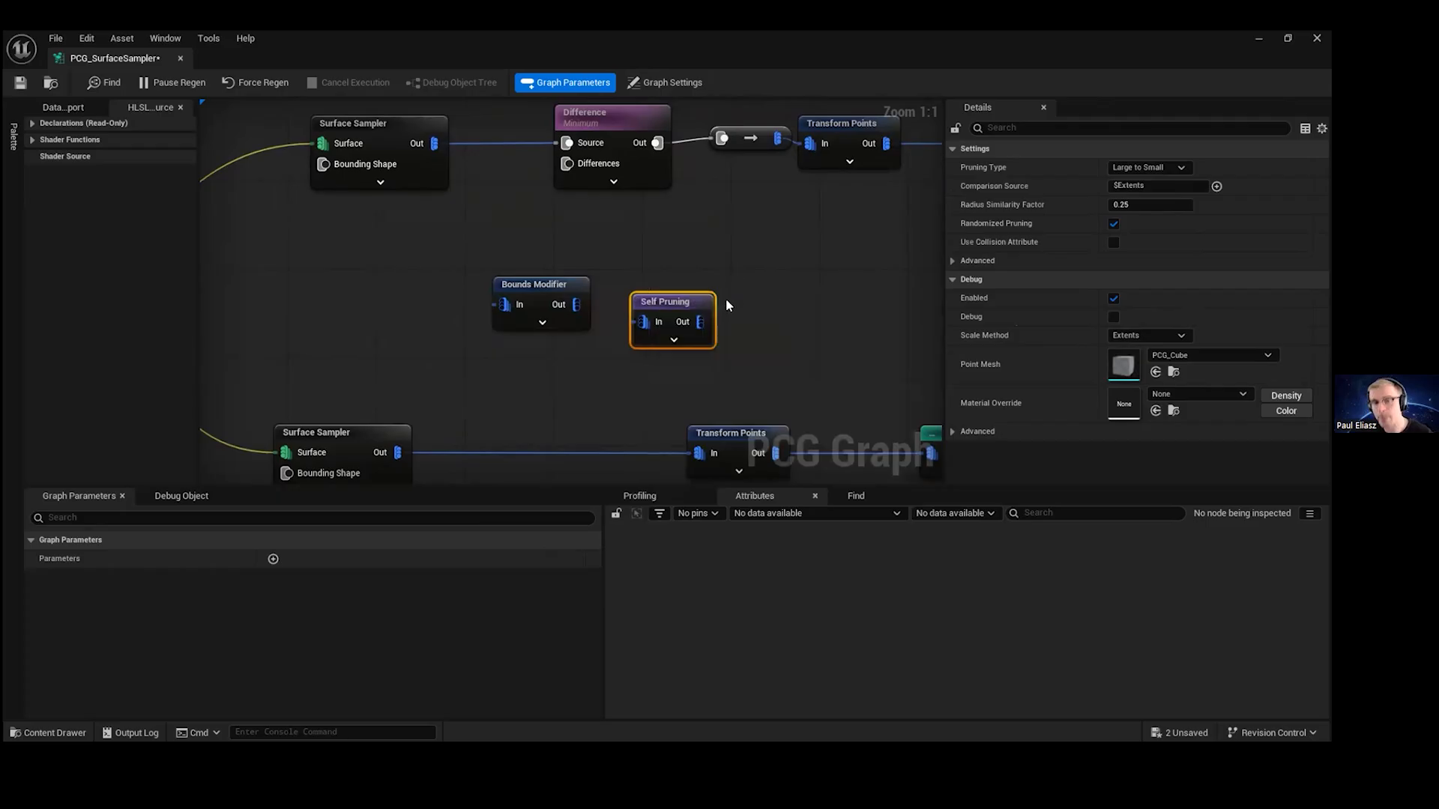
- Connect the Bounds Modifier output to the Self Pruning input, straighten the link, and move the pair near the Rocks nodes
drag(571, 303, 652, 299)
key(q)
drag(706, 363, 485, 378)
right_drag(469, 358, 492, 240)
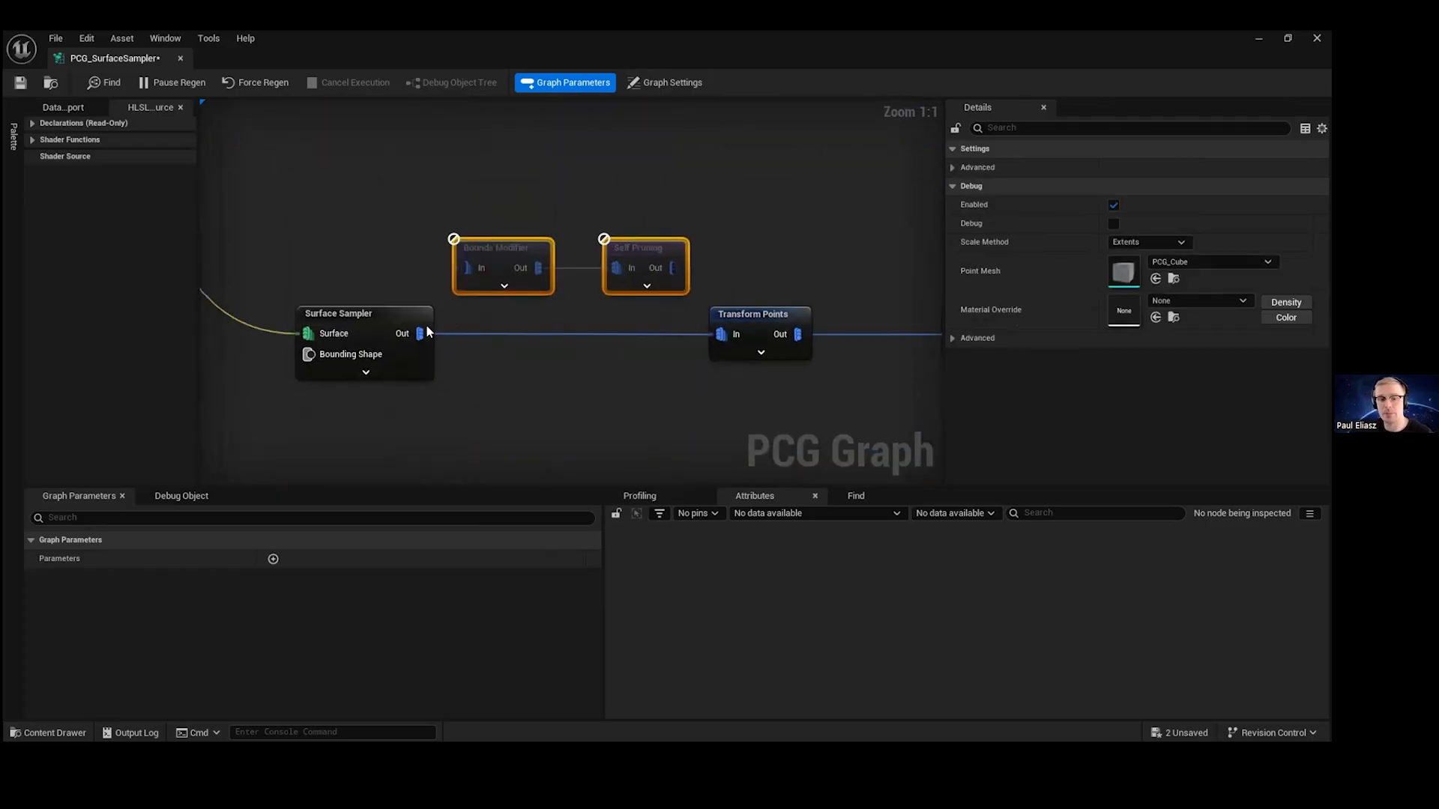
- Insert the Bounds Modifier and Self Pruning chain between the Rocks Surface Sampler and Transform Points, and line the nodes up
drag(784, 315, 815, 315)
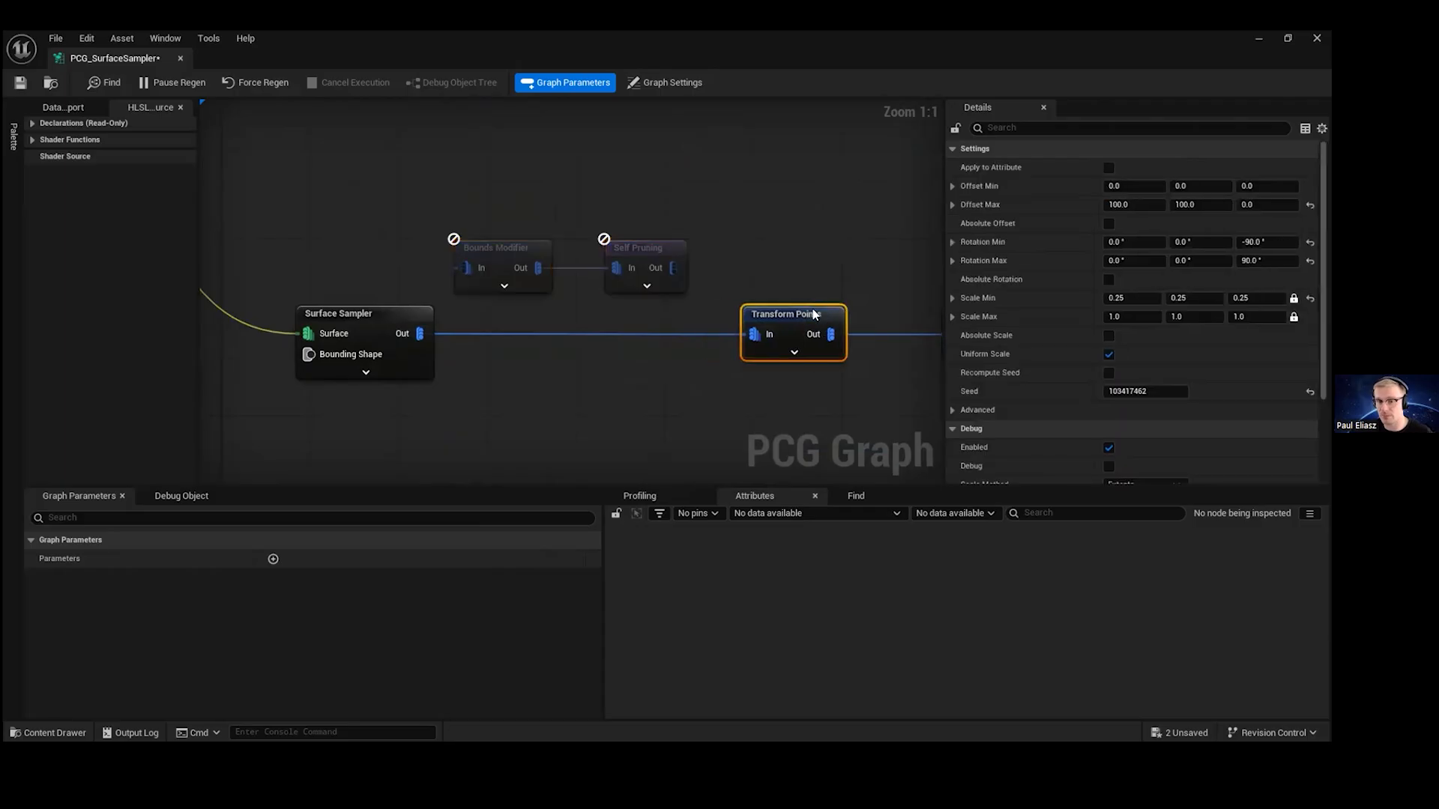
right_drag(814, 315, 837, 303)
drag(444, 321, 492, 256)
click(556, 322)
alt+click(508, 321)
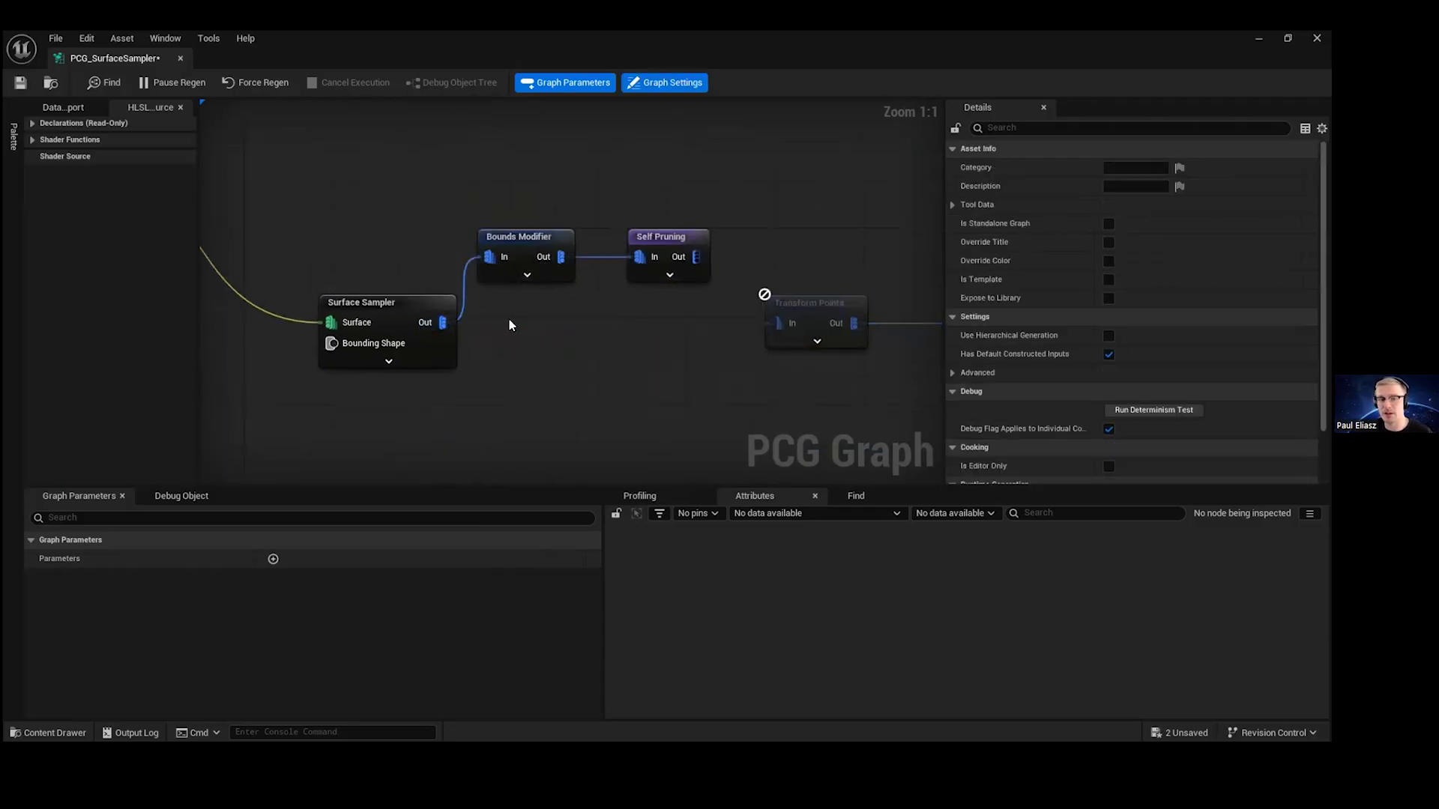
click(391, 307)
drag(685, 262, 544, 288)
scroll(555, 300, down, 2)
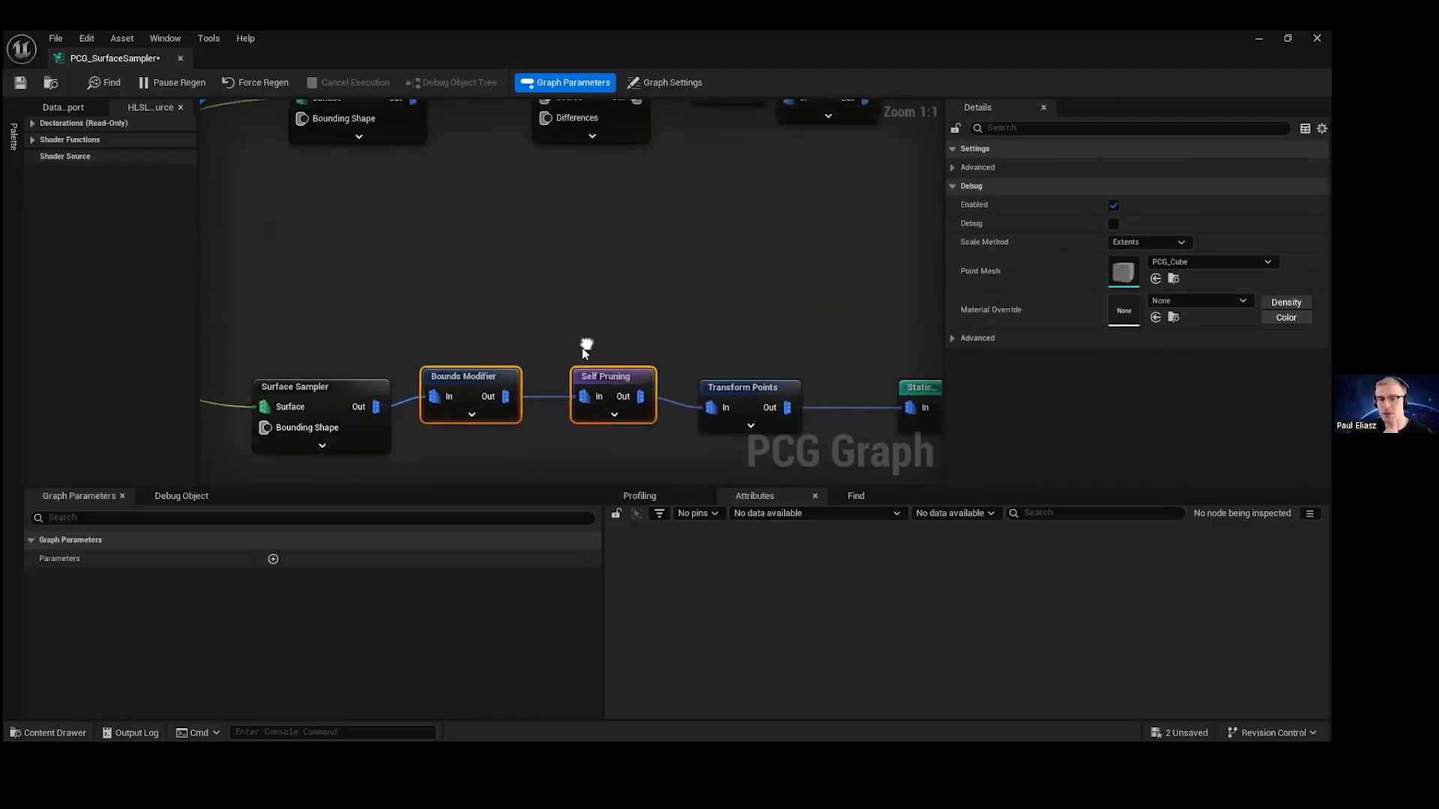
- Connect the Self Pruning output to the Differences input of the Difference node
click(616, 153)
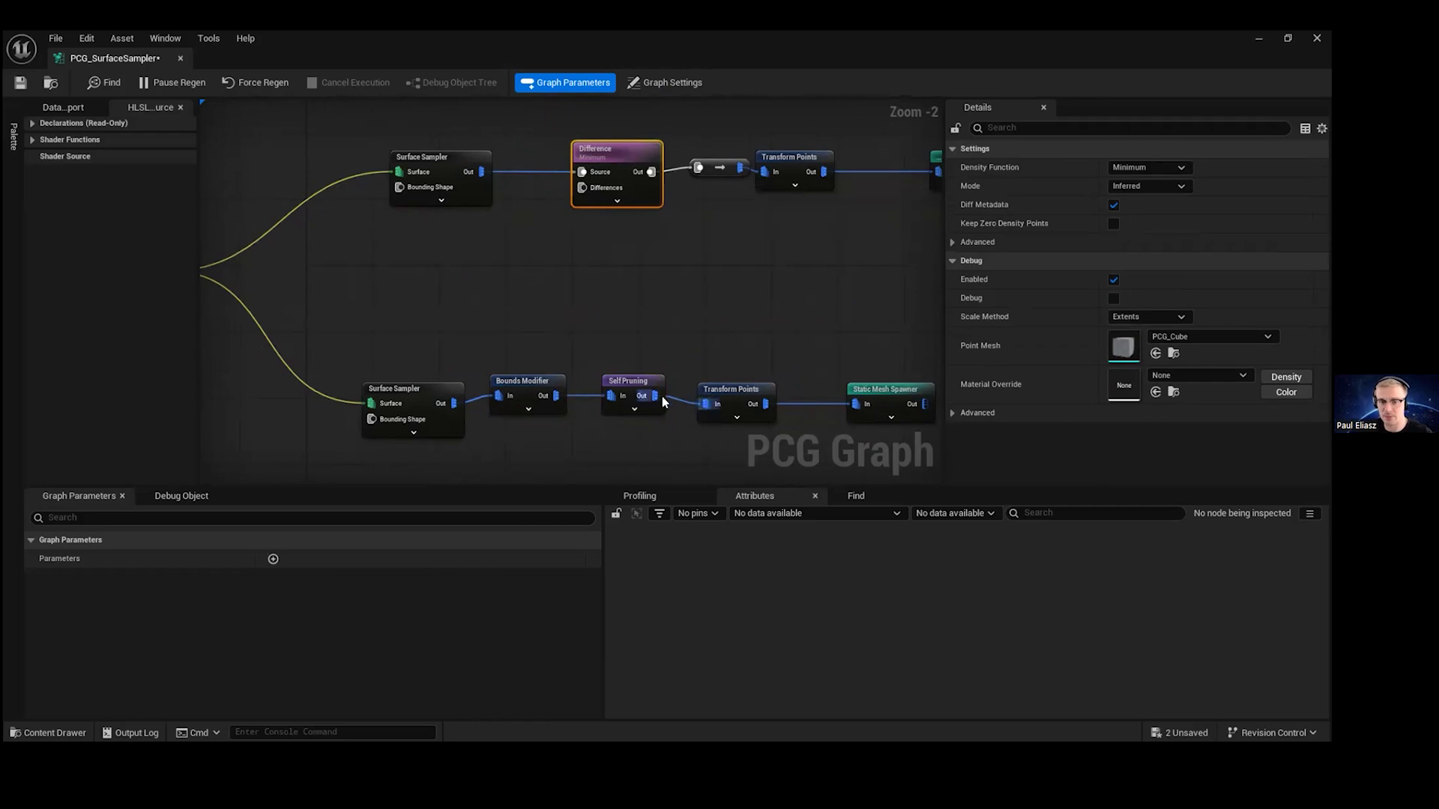
drag(655, 395, 603, 189)
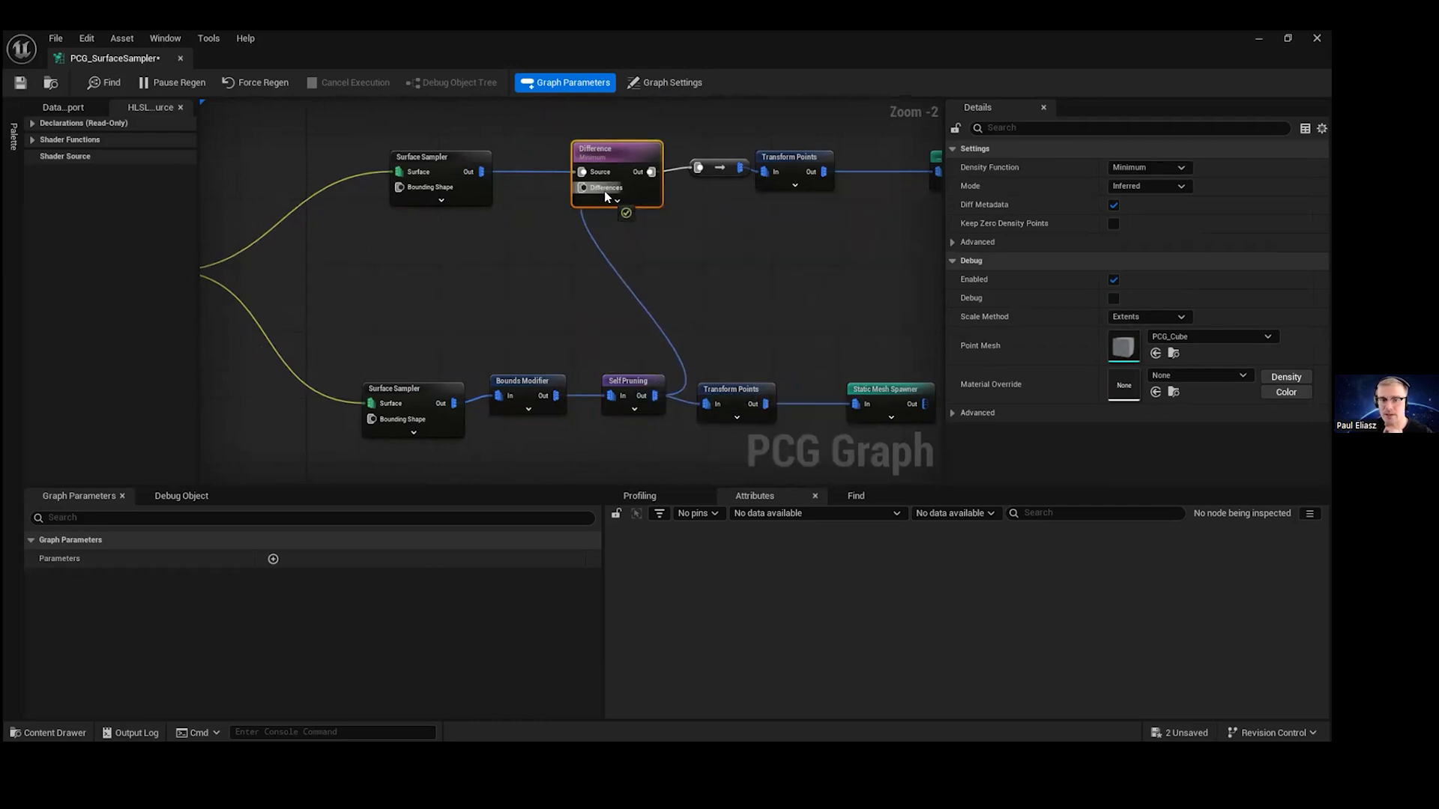
scroll(404, 191, down, 2)
drag(764, 412, 386, 306)
- Examine the distribution of trees and rocks across the PCG volume in the level viewport
click(574, 192)
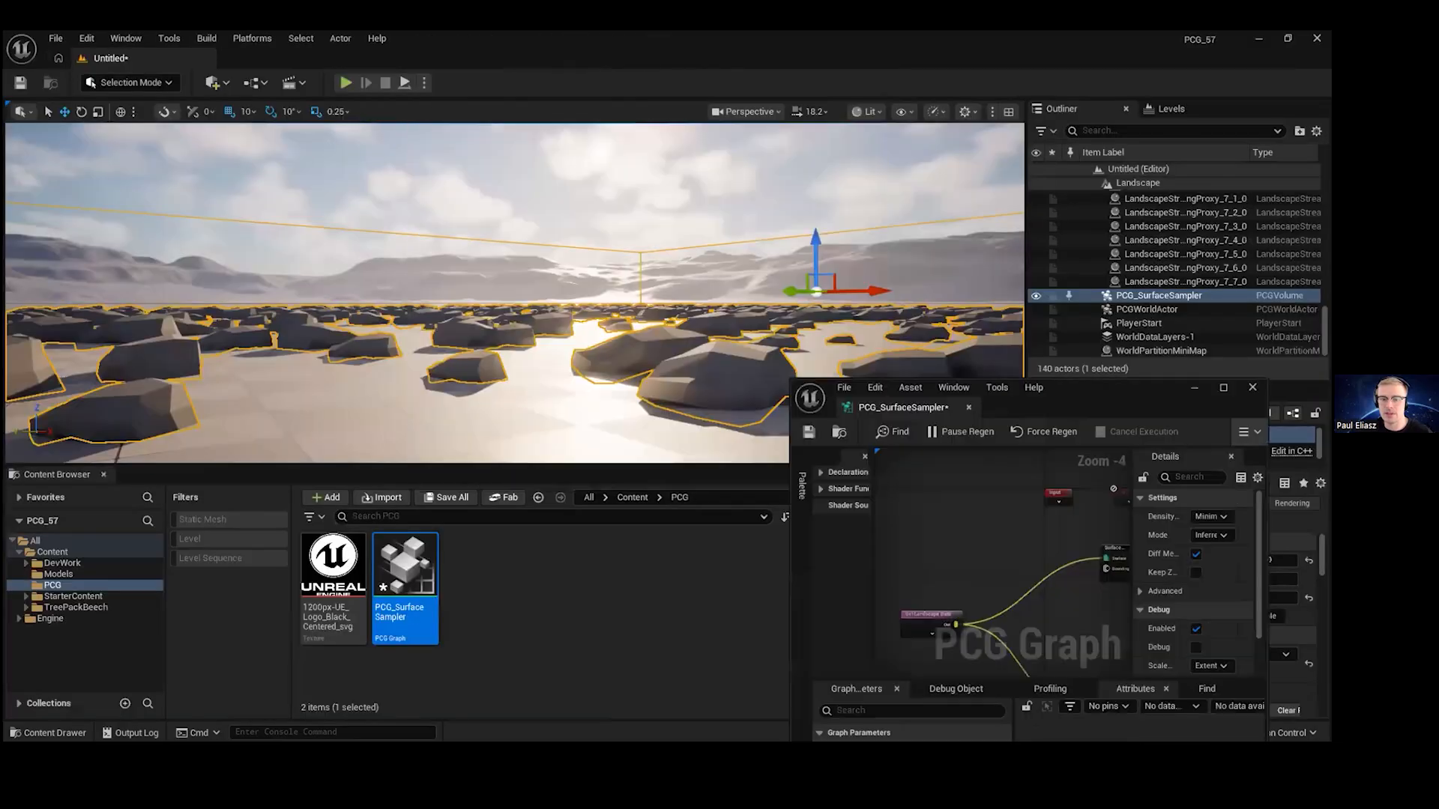
key(s)
right_drag(620, 290, 620, 290)
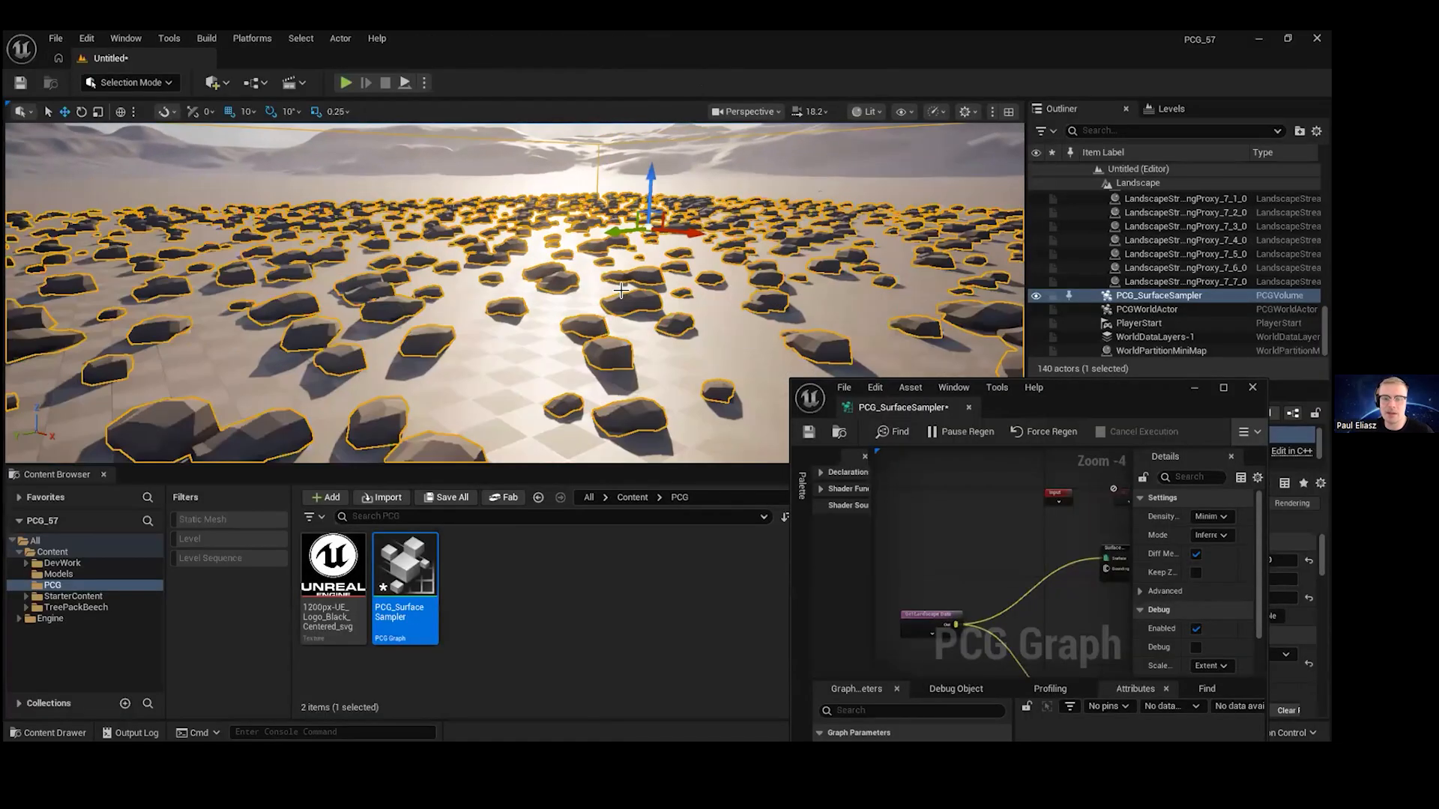
scroll(621, 290, down, 3)
scroll(621, 290, down, 2)
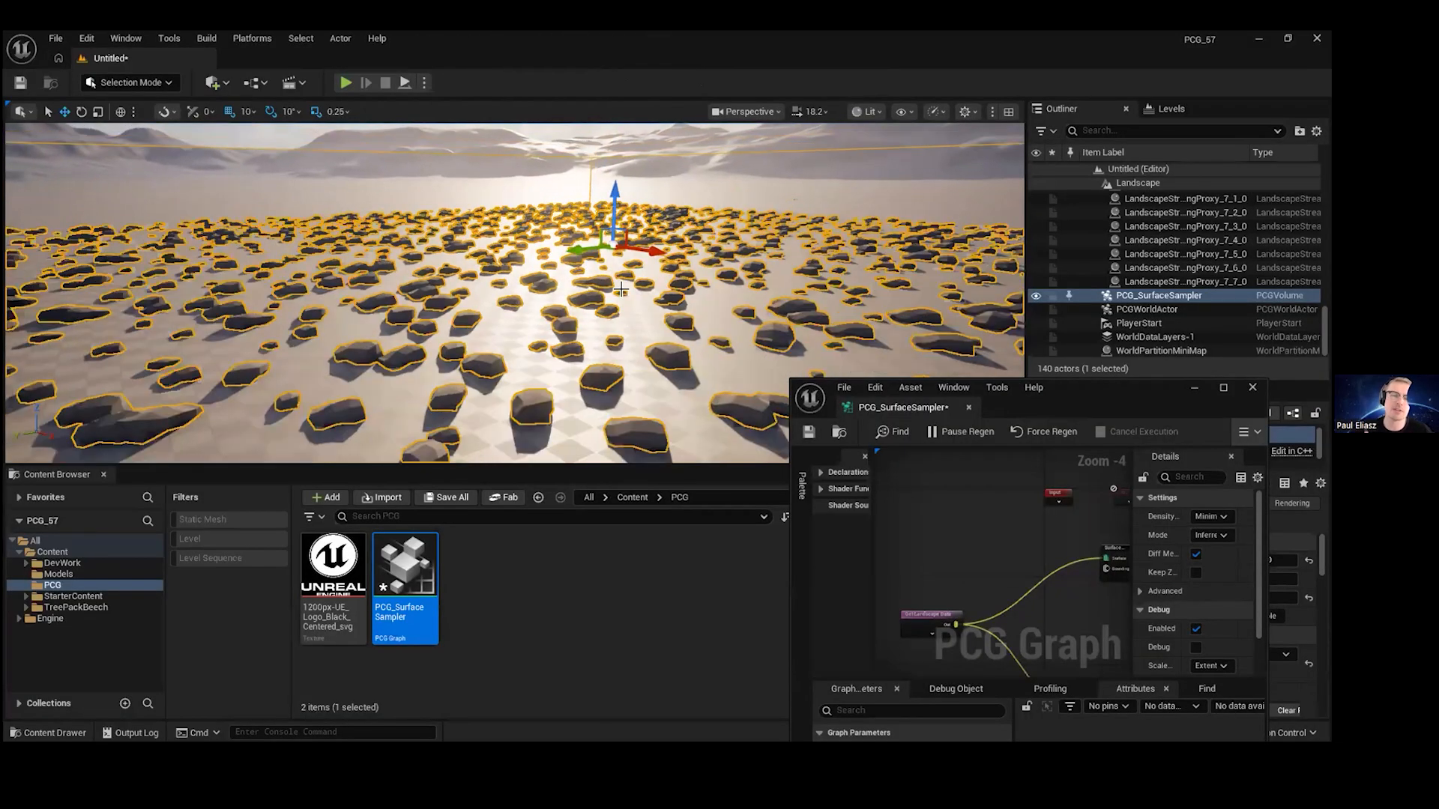
scroll(621, 290, down, 5)
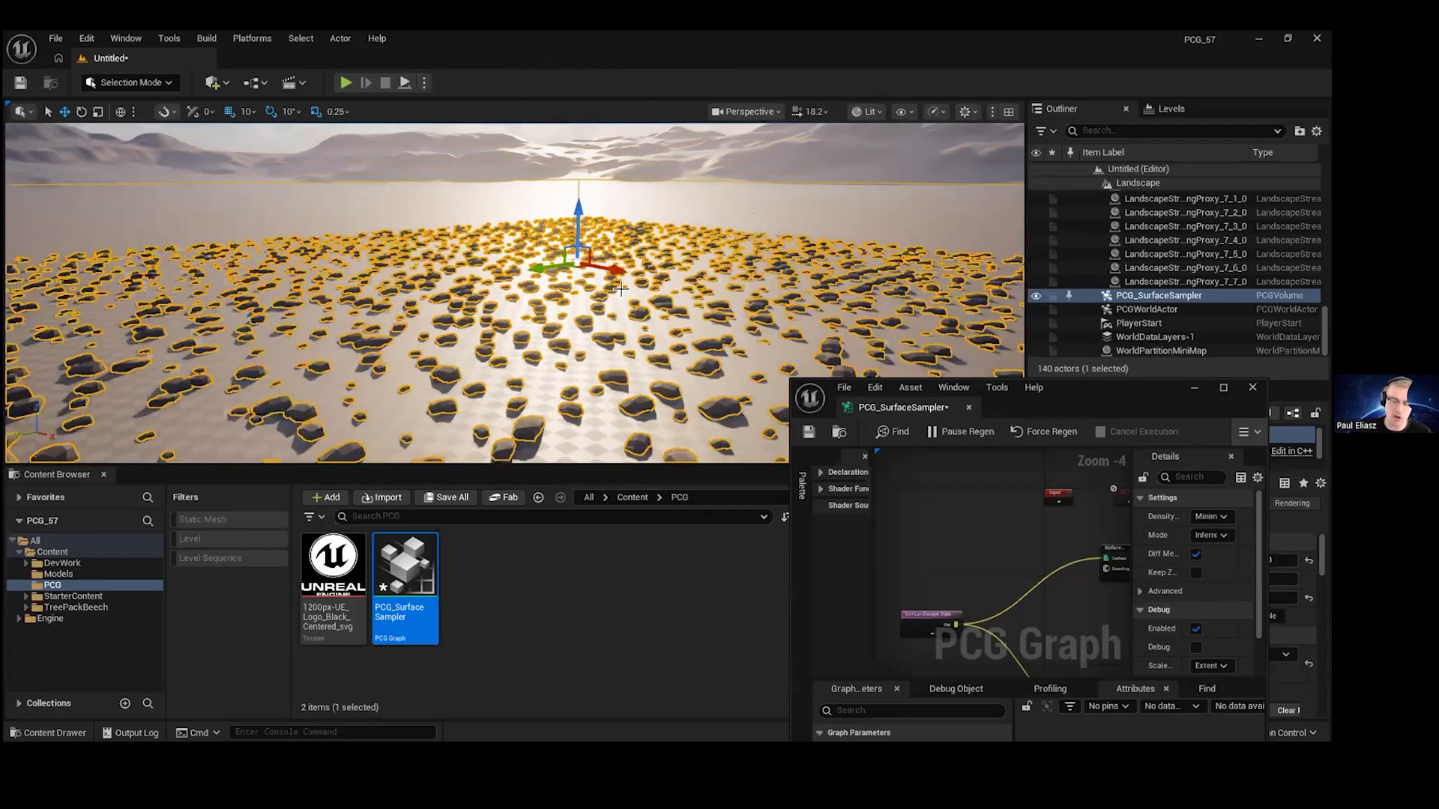
key(f)
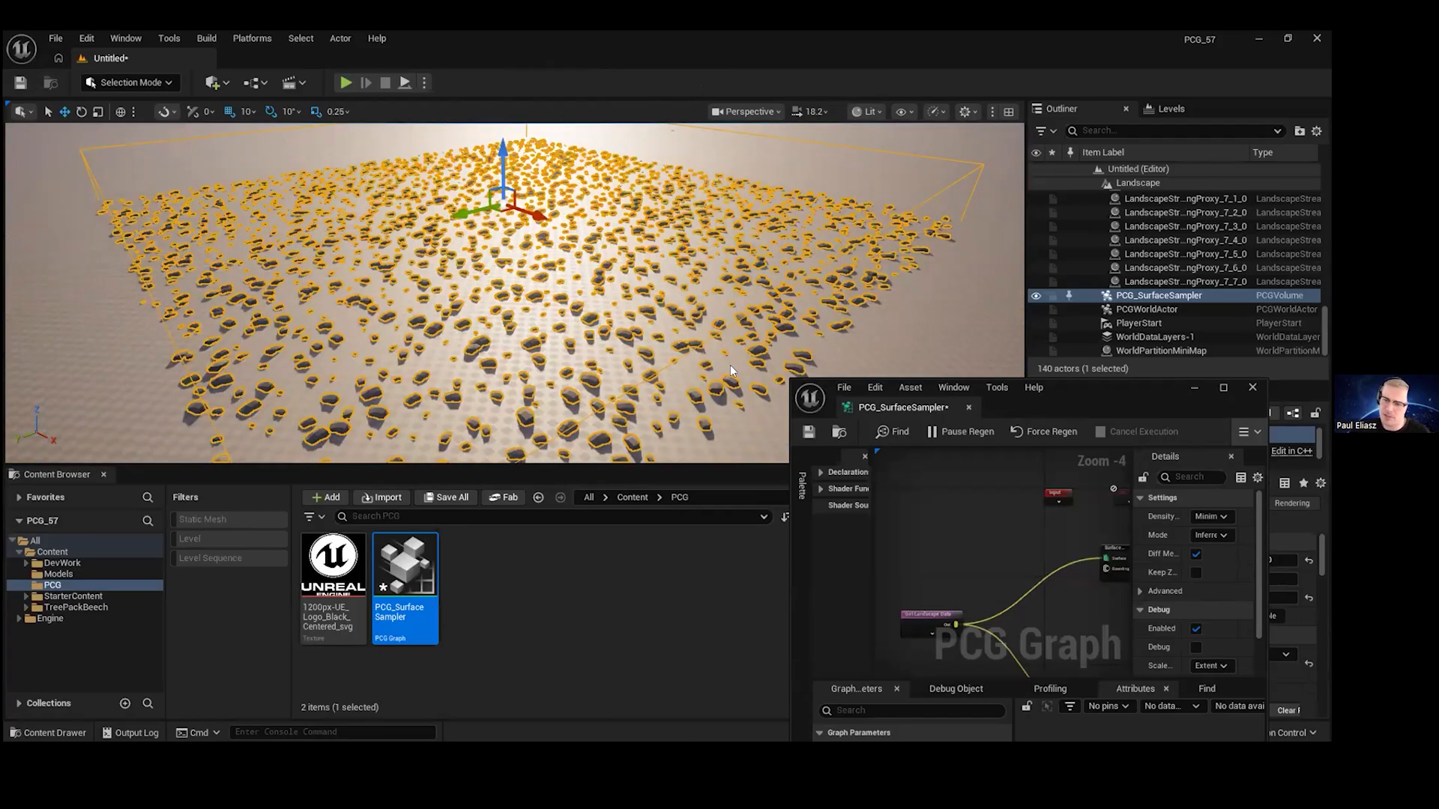
- Set the Difference node's Density Function to Binary and check the scatter in the level
drag(1103, 401, 715, 375)
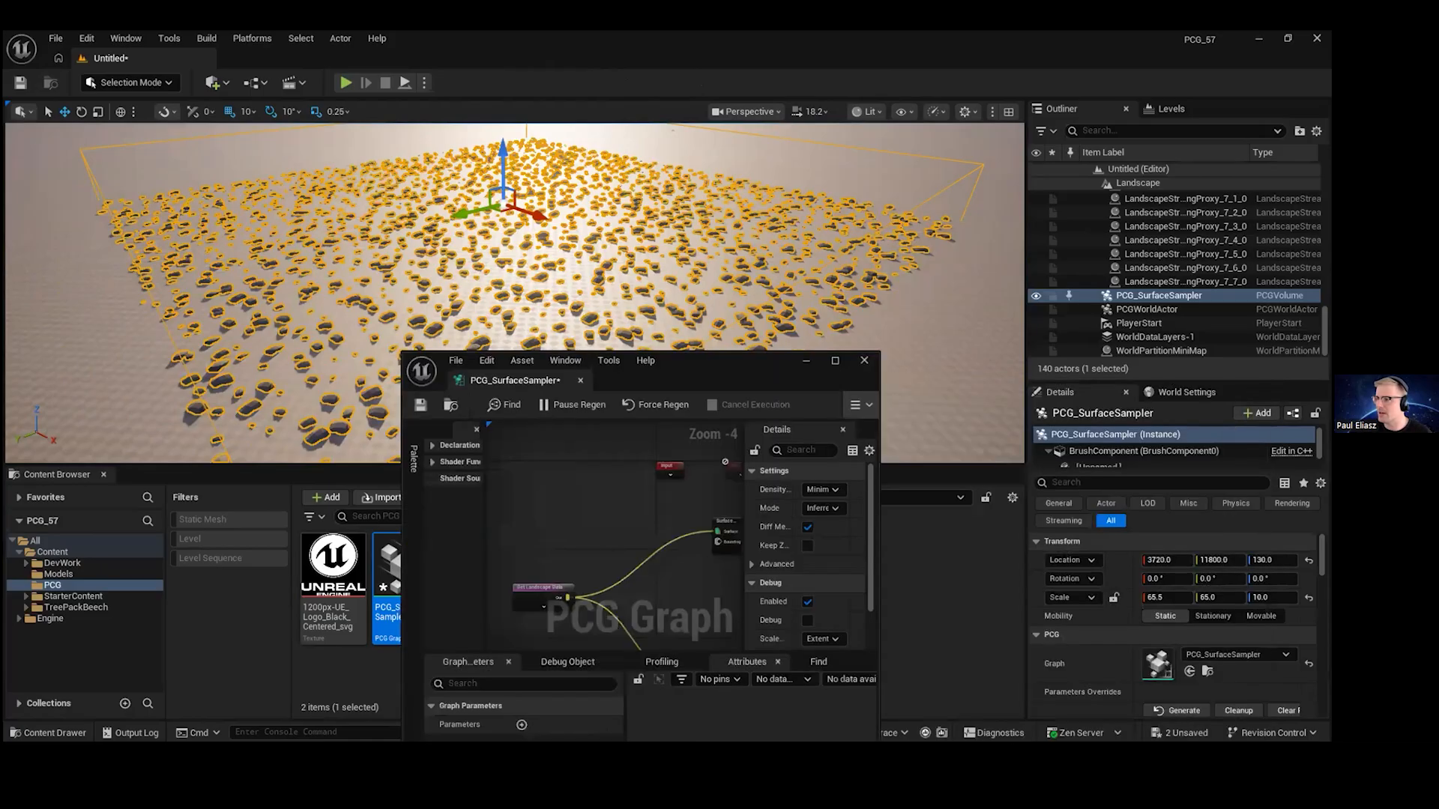
double_click(735, 368)
scroll(538, 343, up, 3)
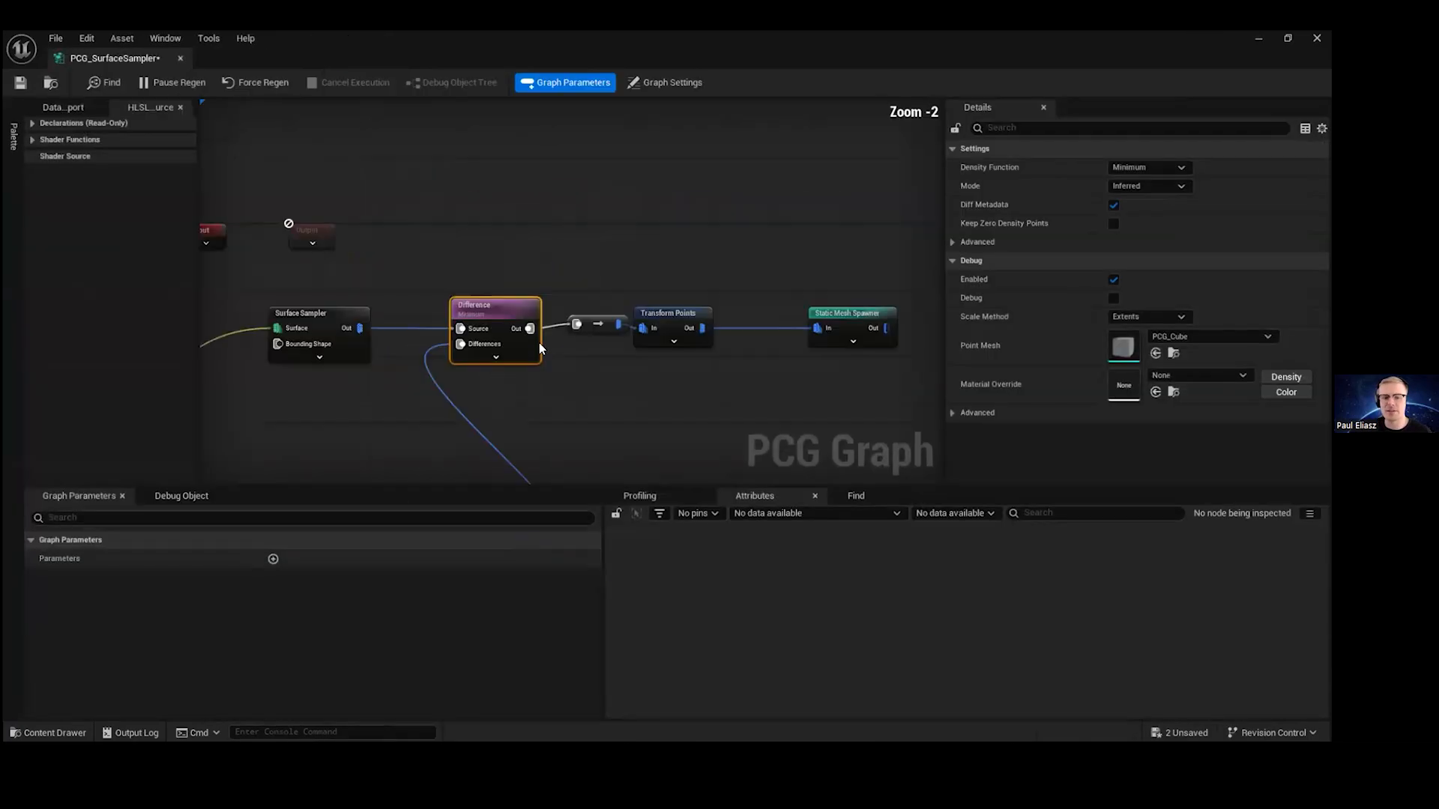
right_drag(530, 332, 580, 218)
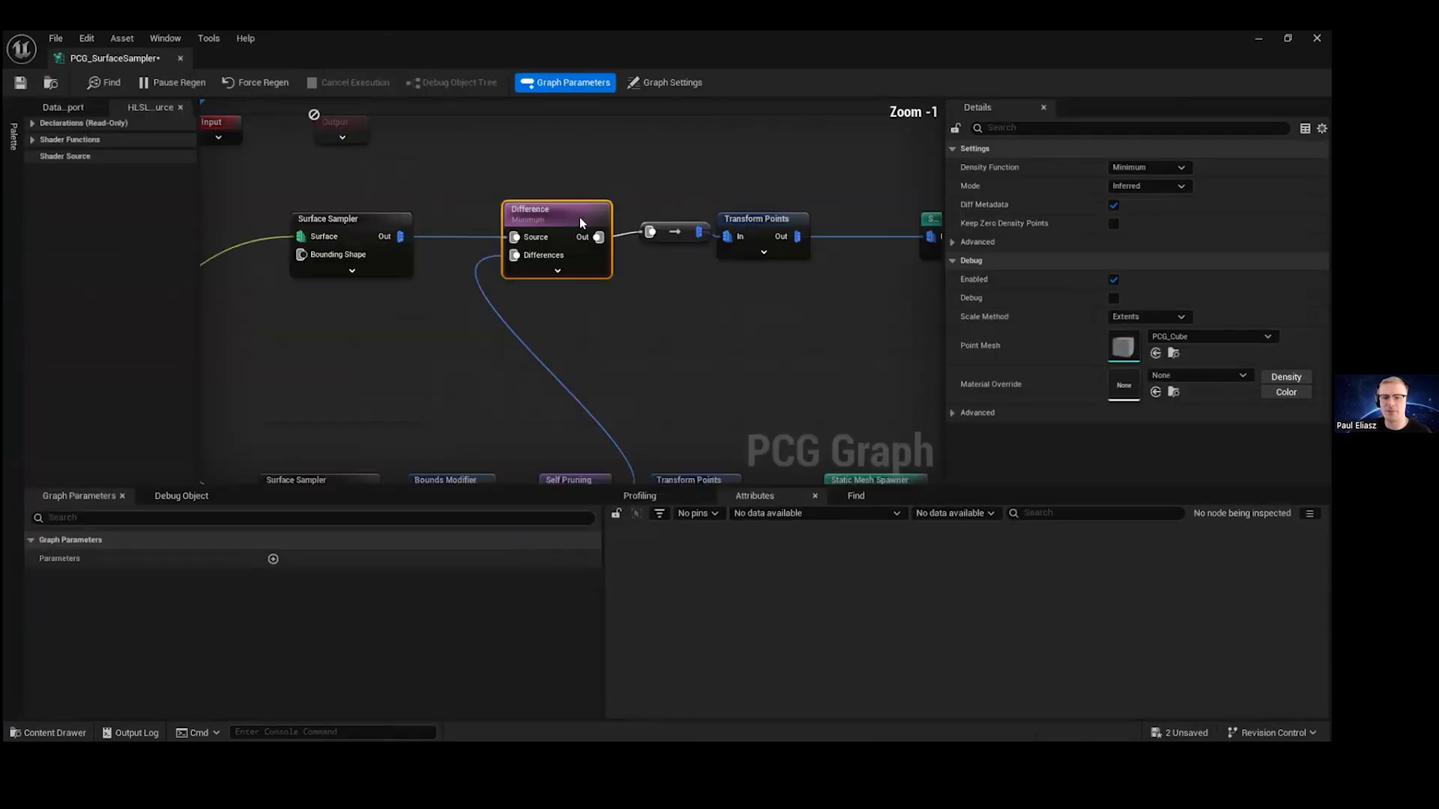
click(1162, 166)
click(1161, 207)
double_click(979, 33)
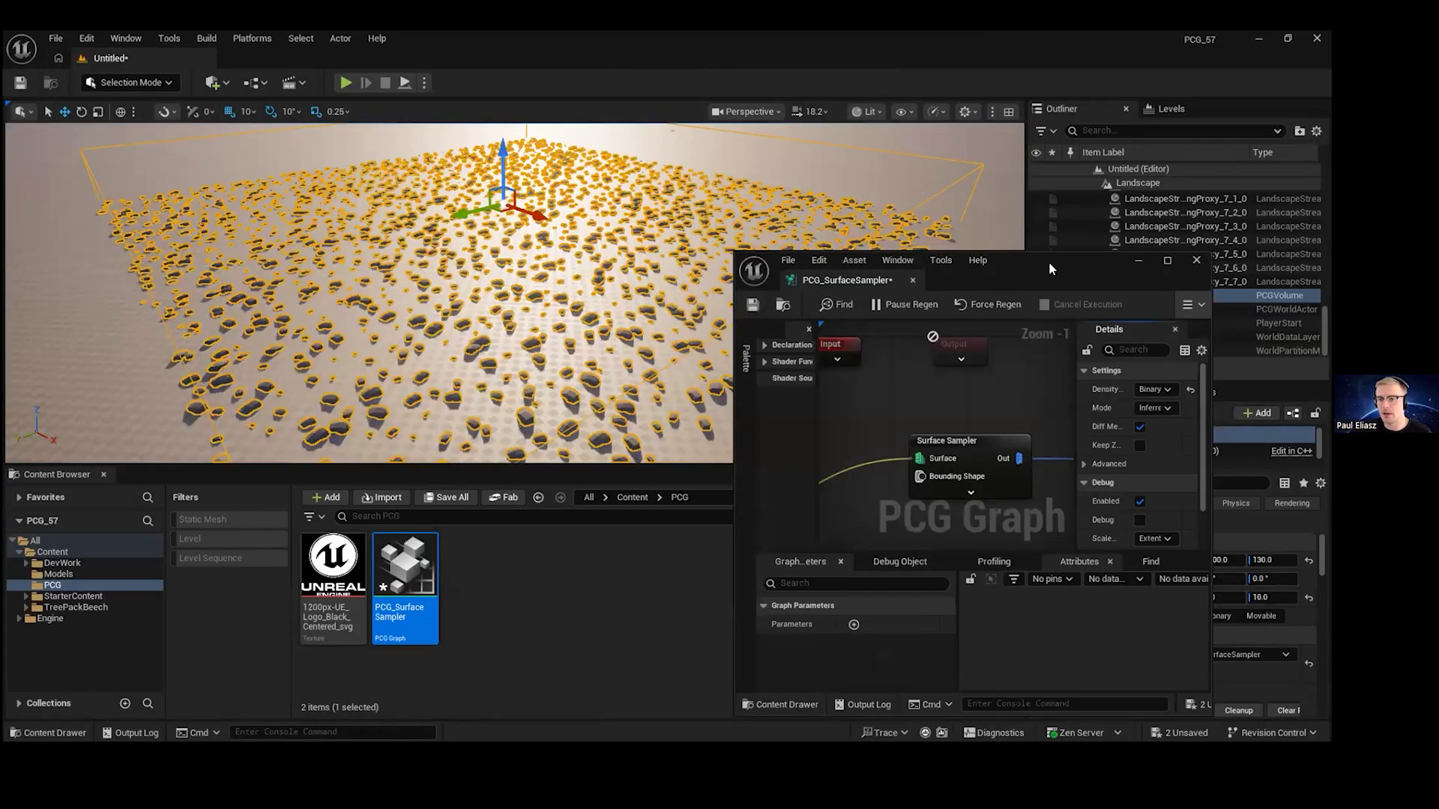
- Set the Self Pruning node's Pruning Type to Small to Large and its Radius Similarity Factor to 0.674
right_drag(509, 315, 528, 284)
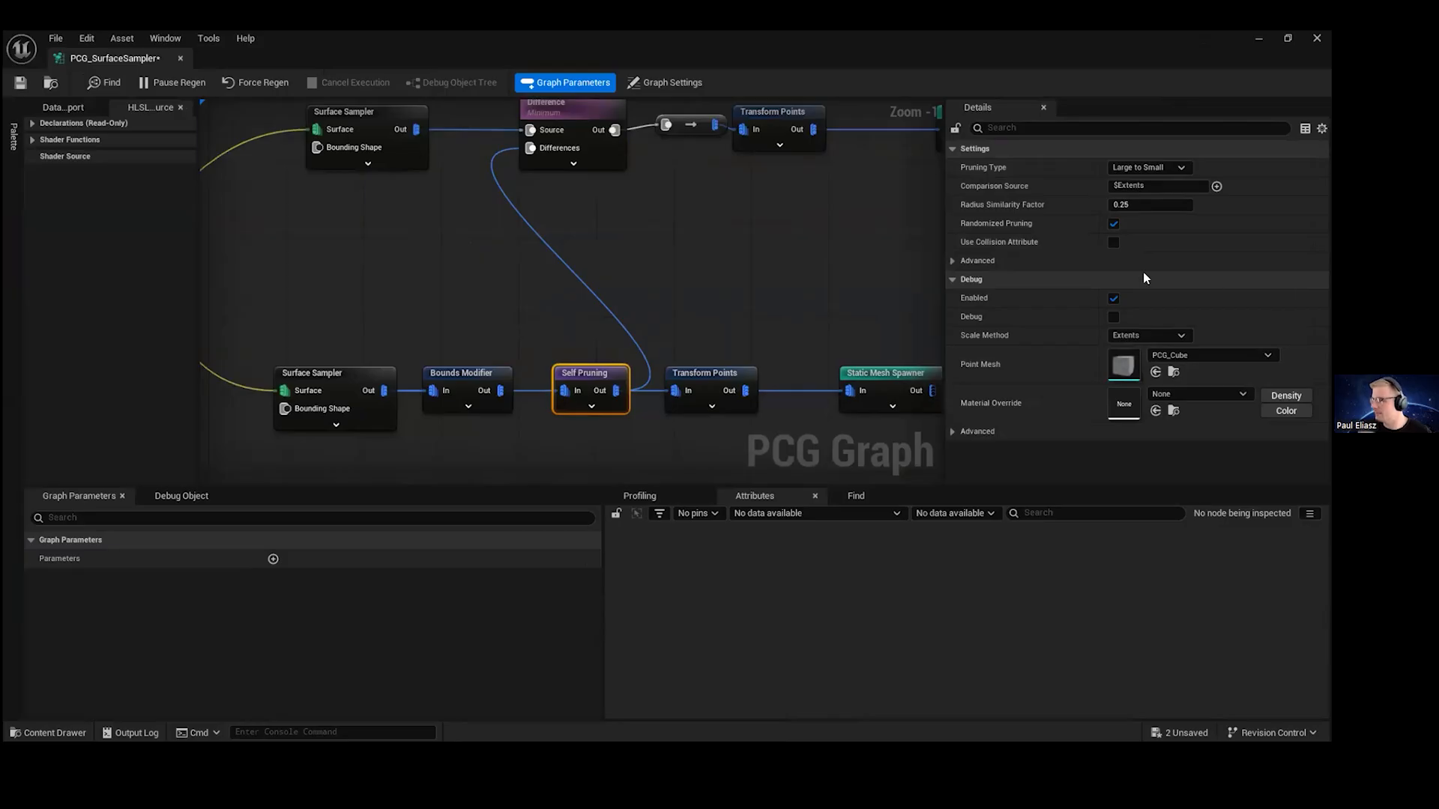
click(1146, 167)
click(1153, 191)
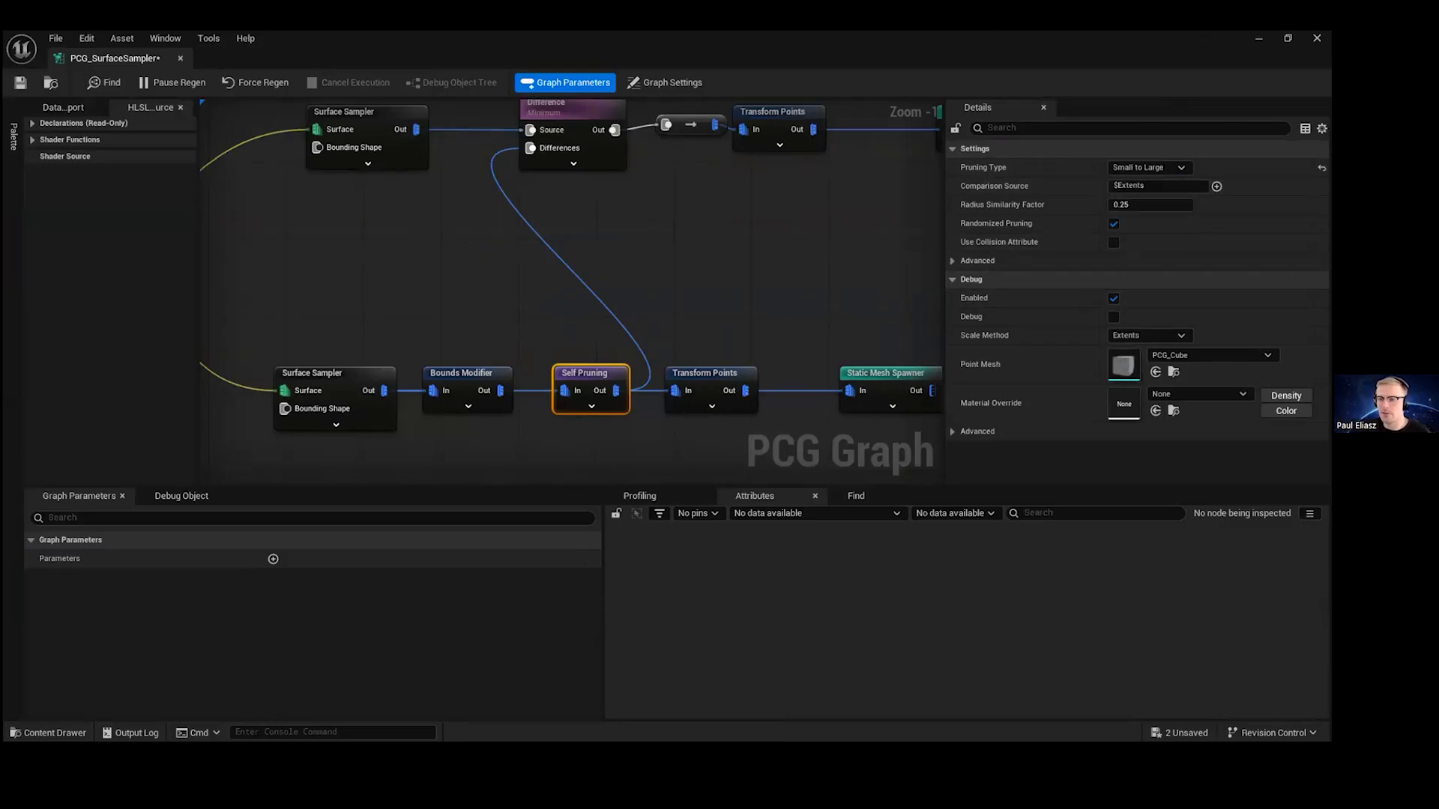
click(1287, 38)
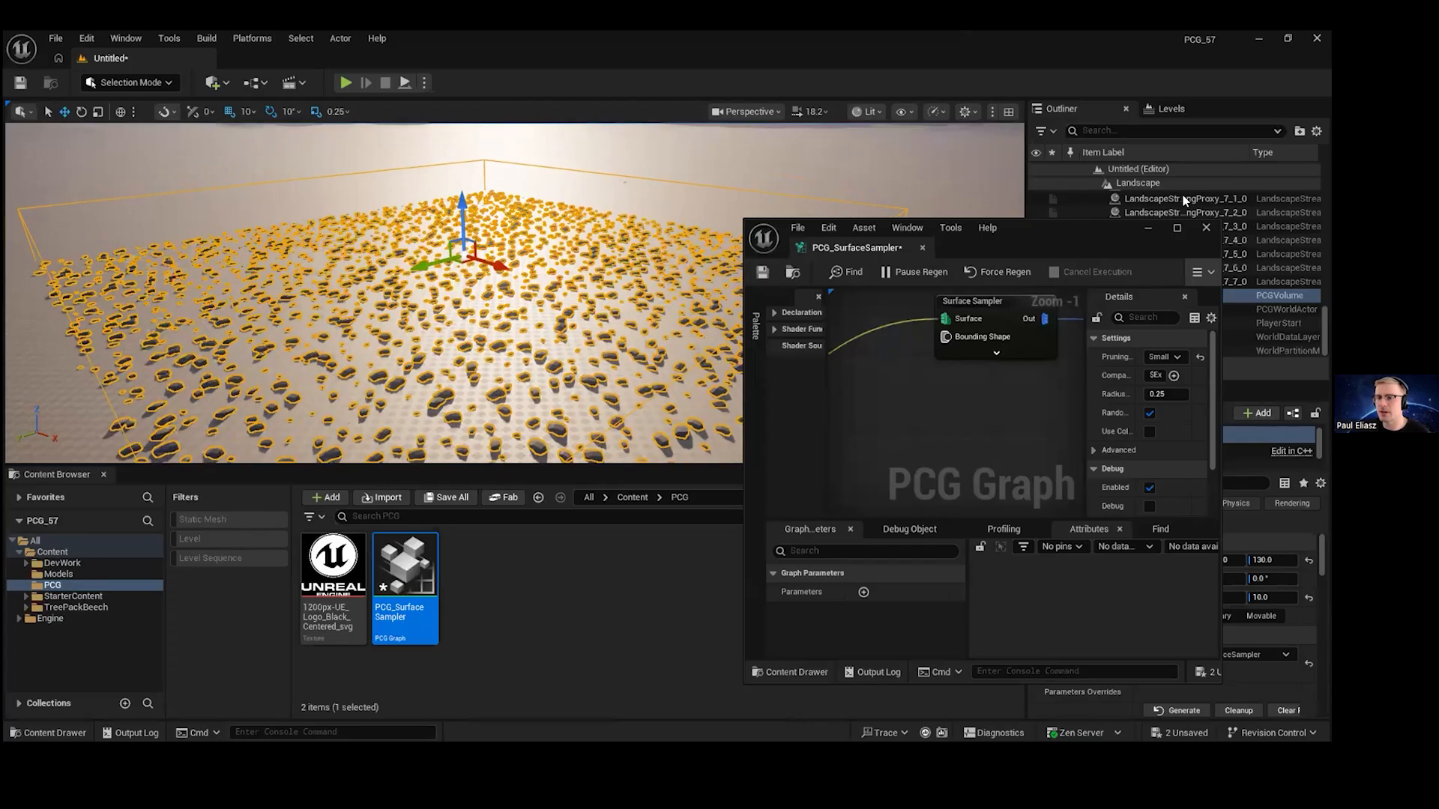
double_click(1148, 252)
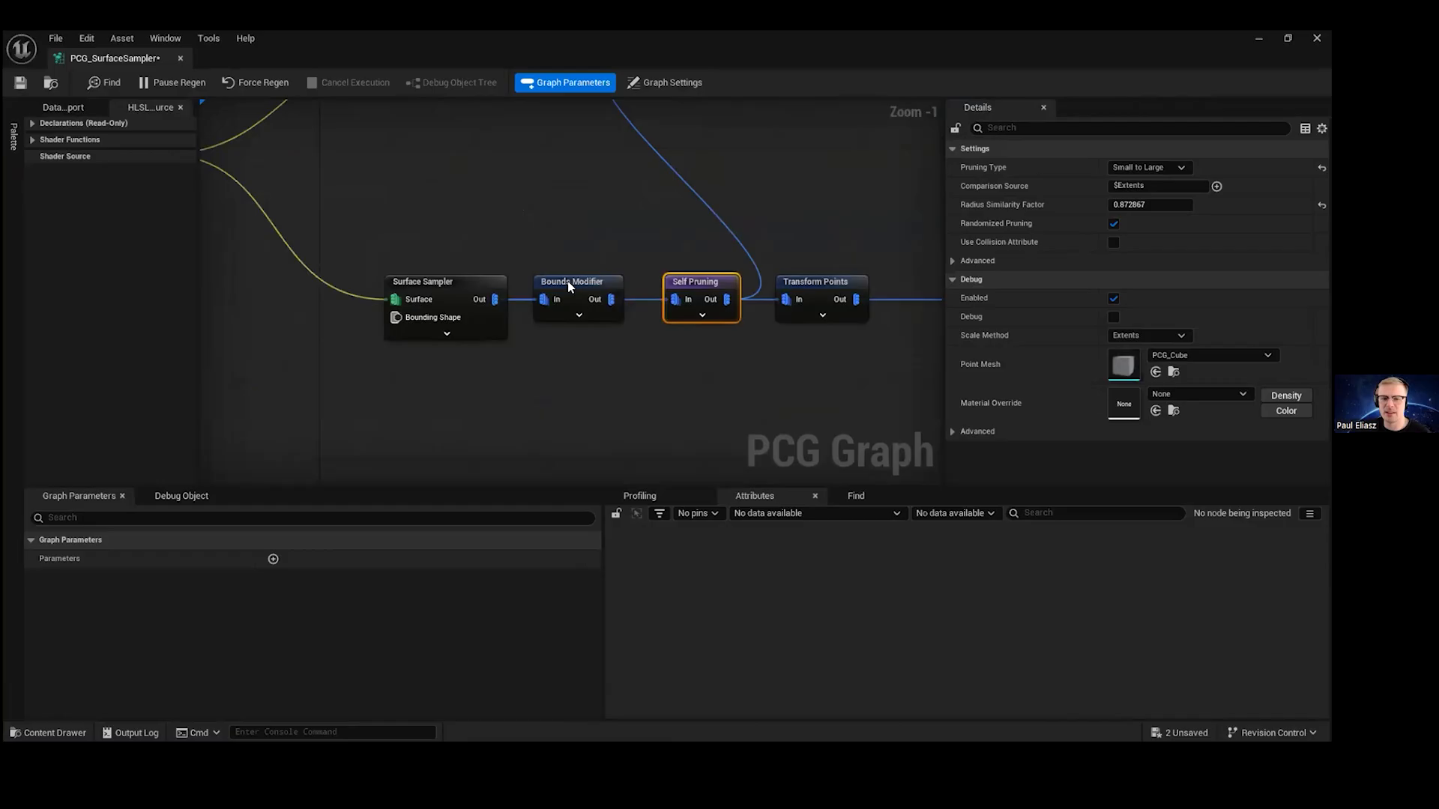
- Set the Bounds Modifier's Mode to Translate and its Bounds Max to about 44.3 in X and 116.3 in Y
click(573, 289)
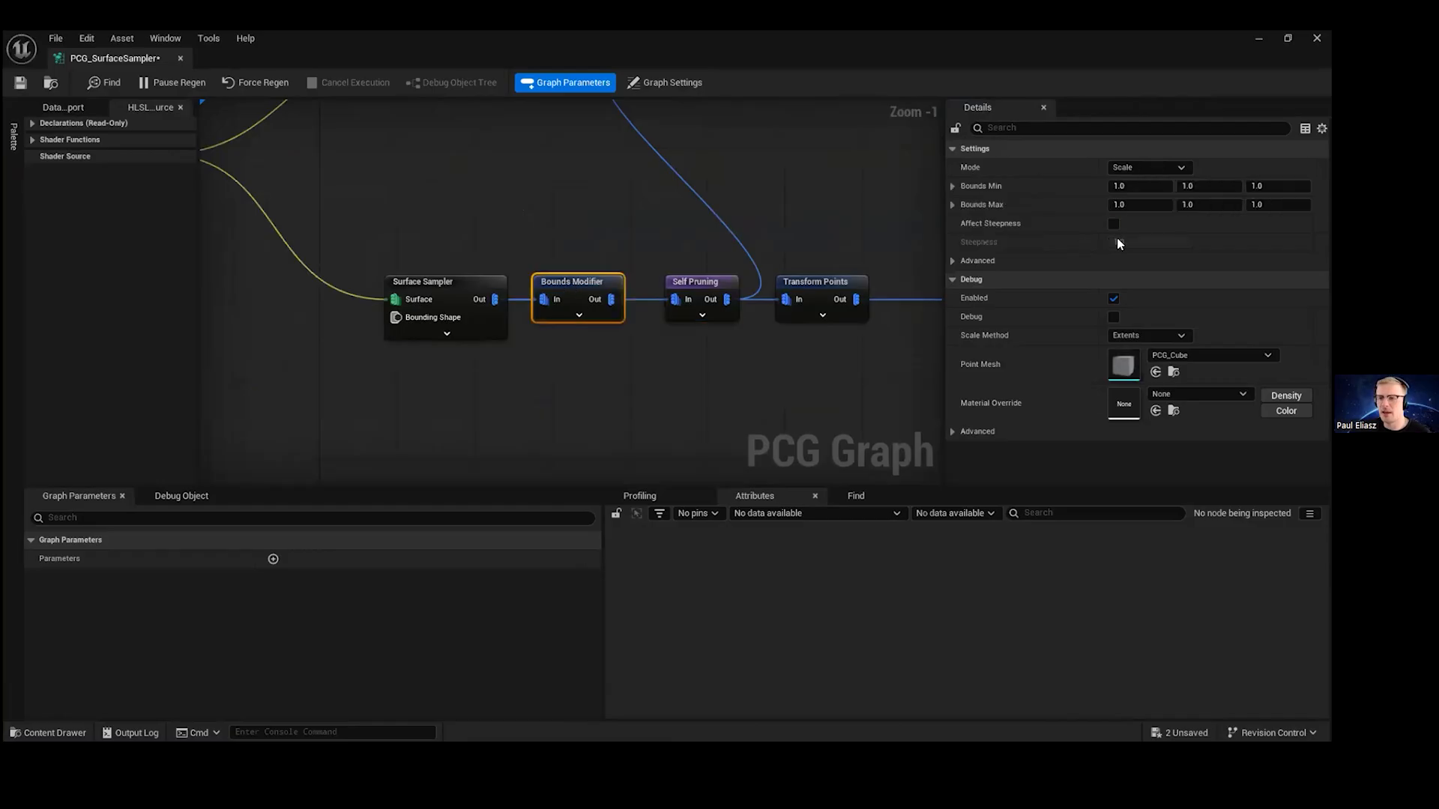
click(1160, 162)
click(1166, 194)
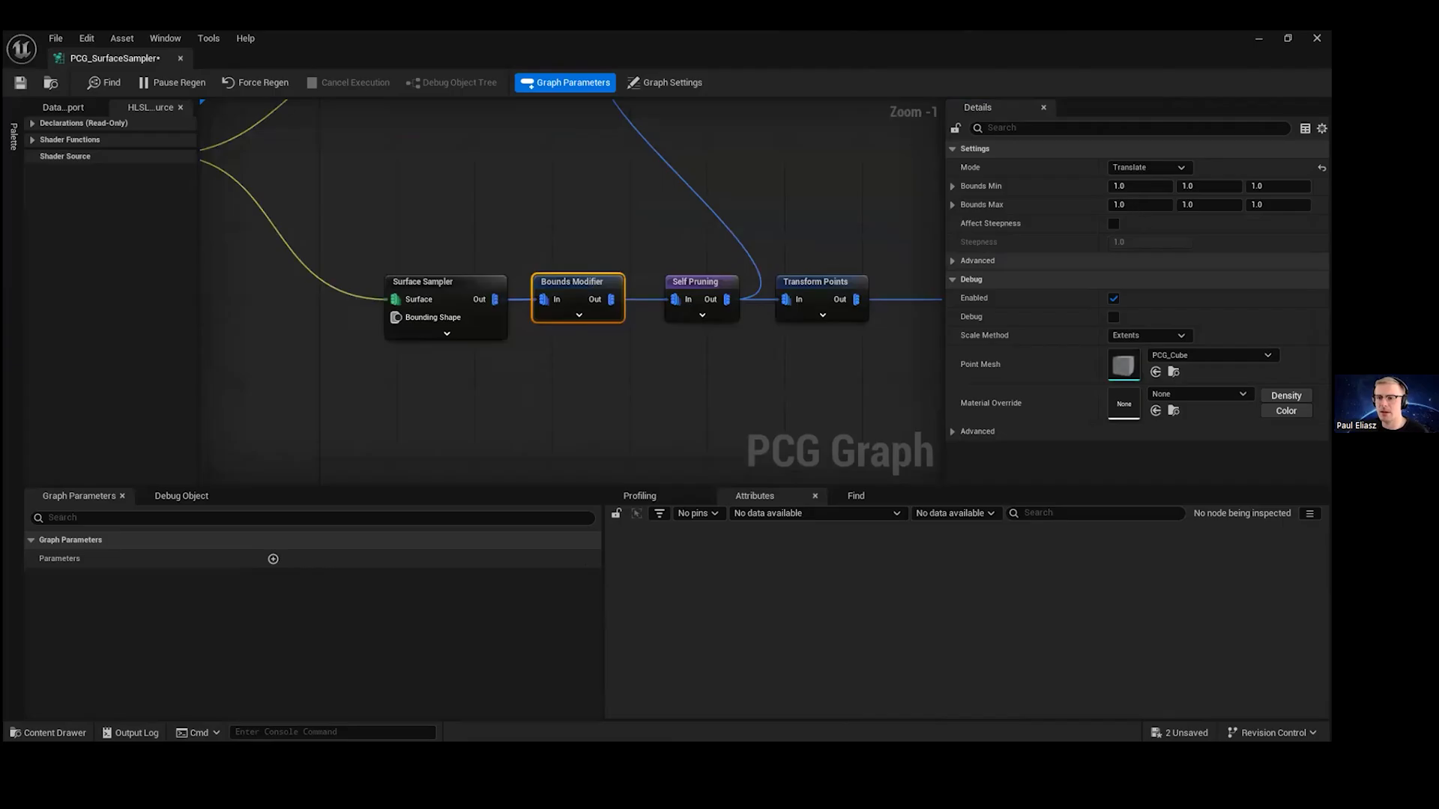
mouse_move(1154, 205)
mouse_down()
mouse_move(1232, 206)
mouse_move(1173, 206)
mouse_up()
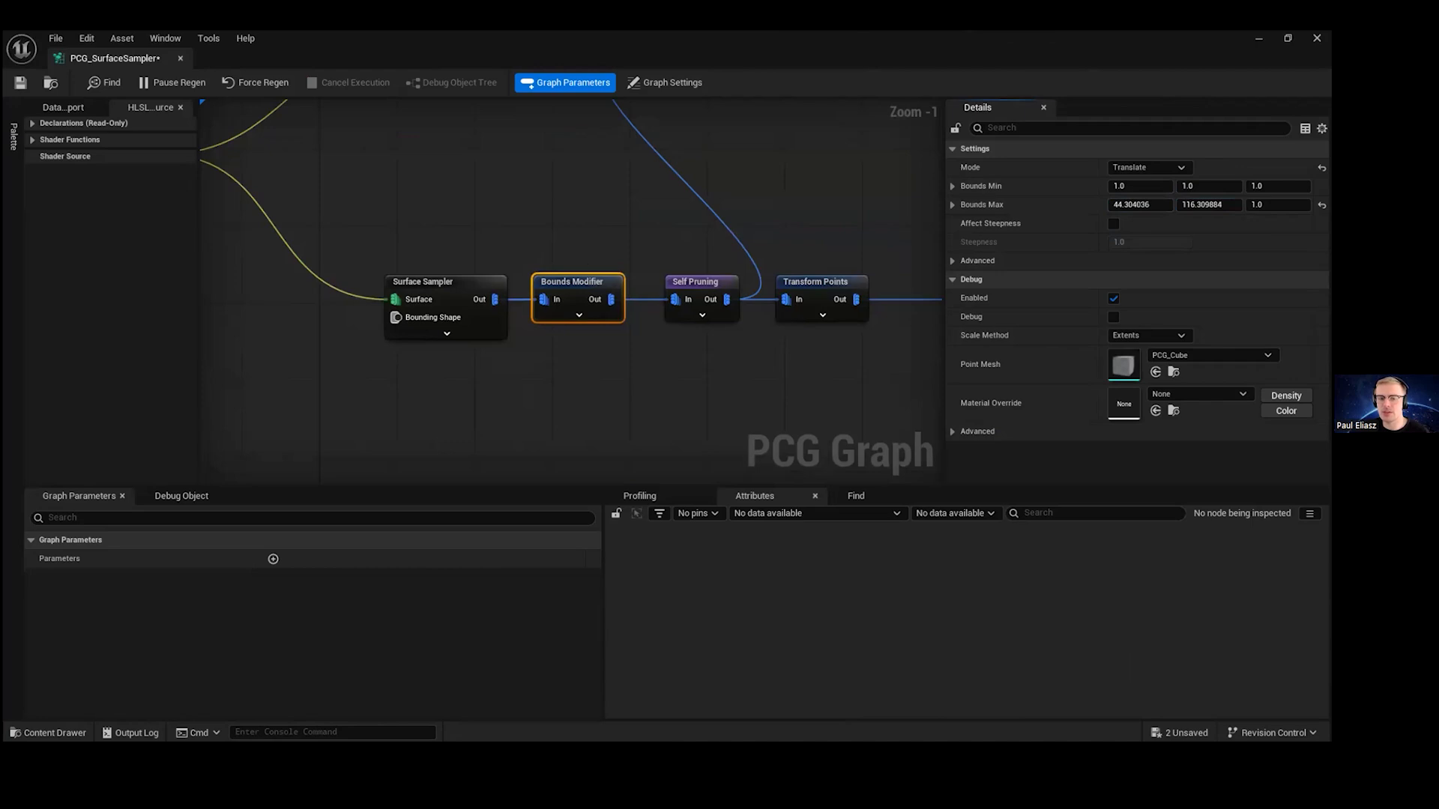
drag(1171, 41, 1174, 212)
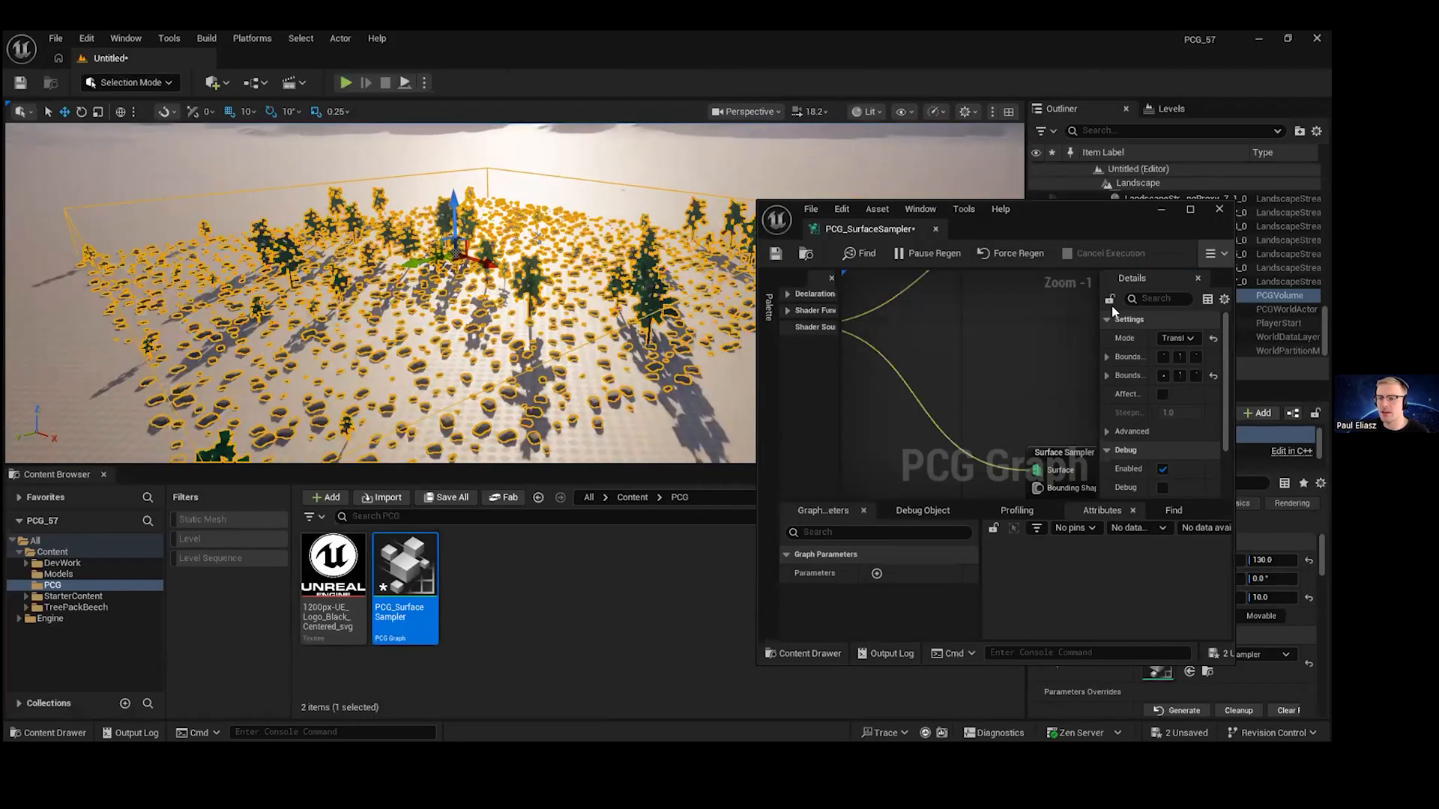
- Arrange the graph window beside the viewport and raise the Bounds Modifier's Bounds Max to about 59.12 in X and 156.77 in Y
drag(757, 659, 543, 740)
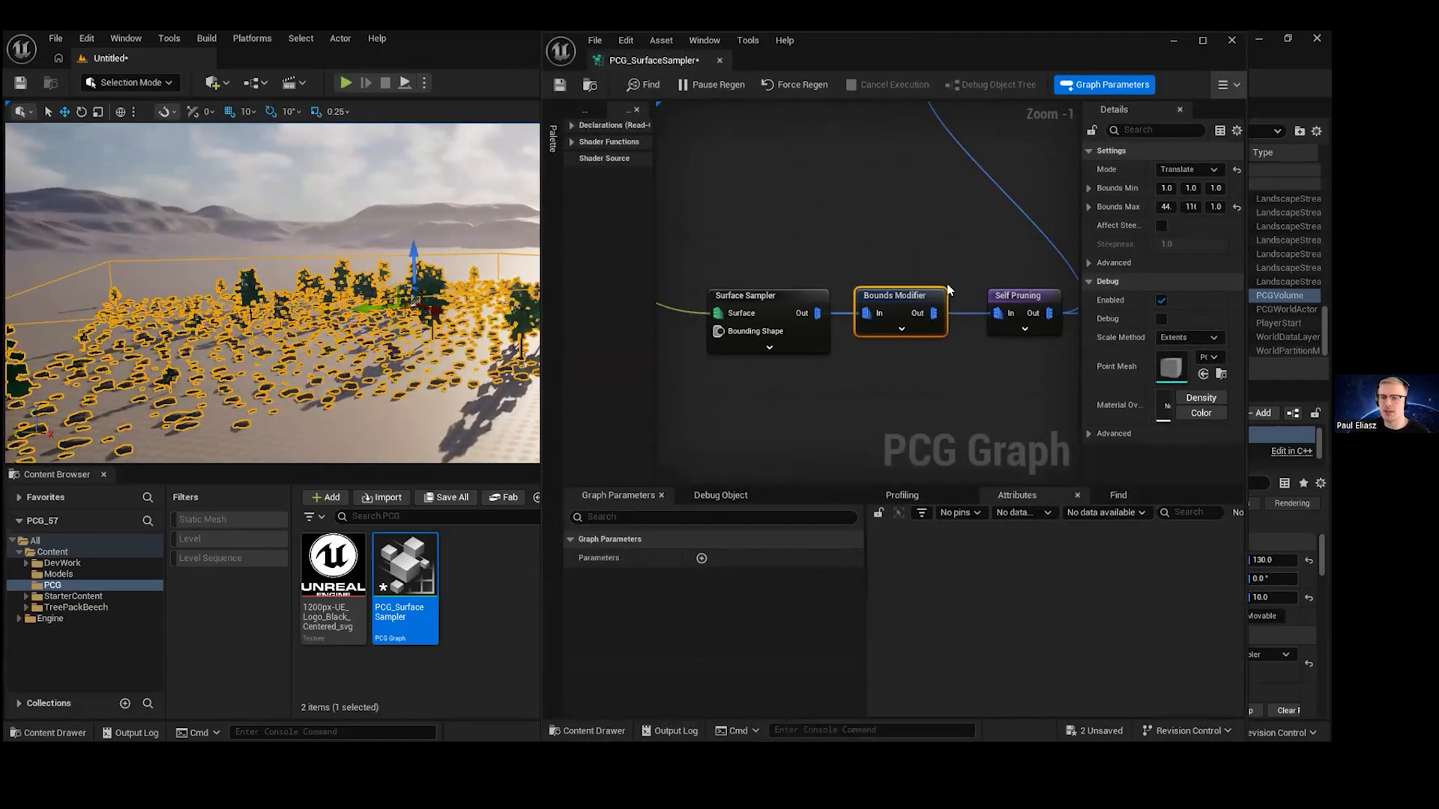
right_drag(954, 240, 904, 201)
scroll(904, 201, down, 1)
drag(1080, 225, 1052, 225)
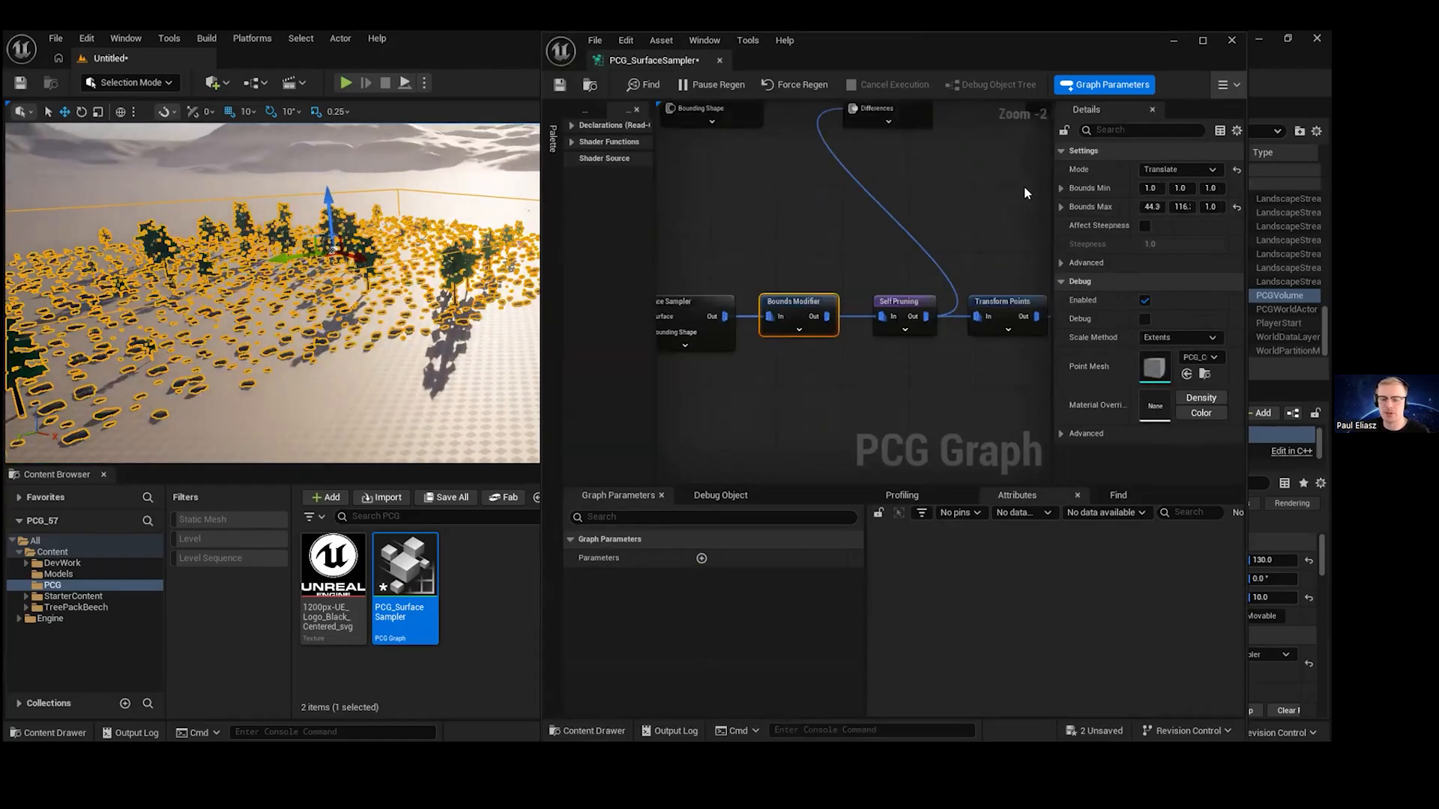
right_drag(998, 216, 978, 227)
drag(1147, 207, 1207, 207)
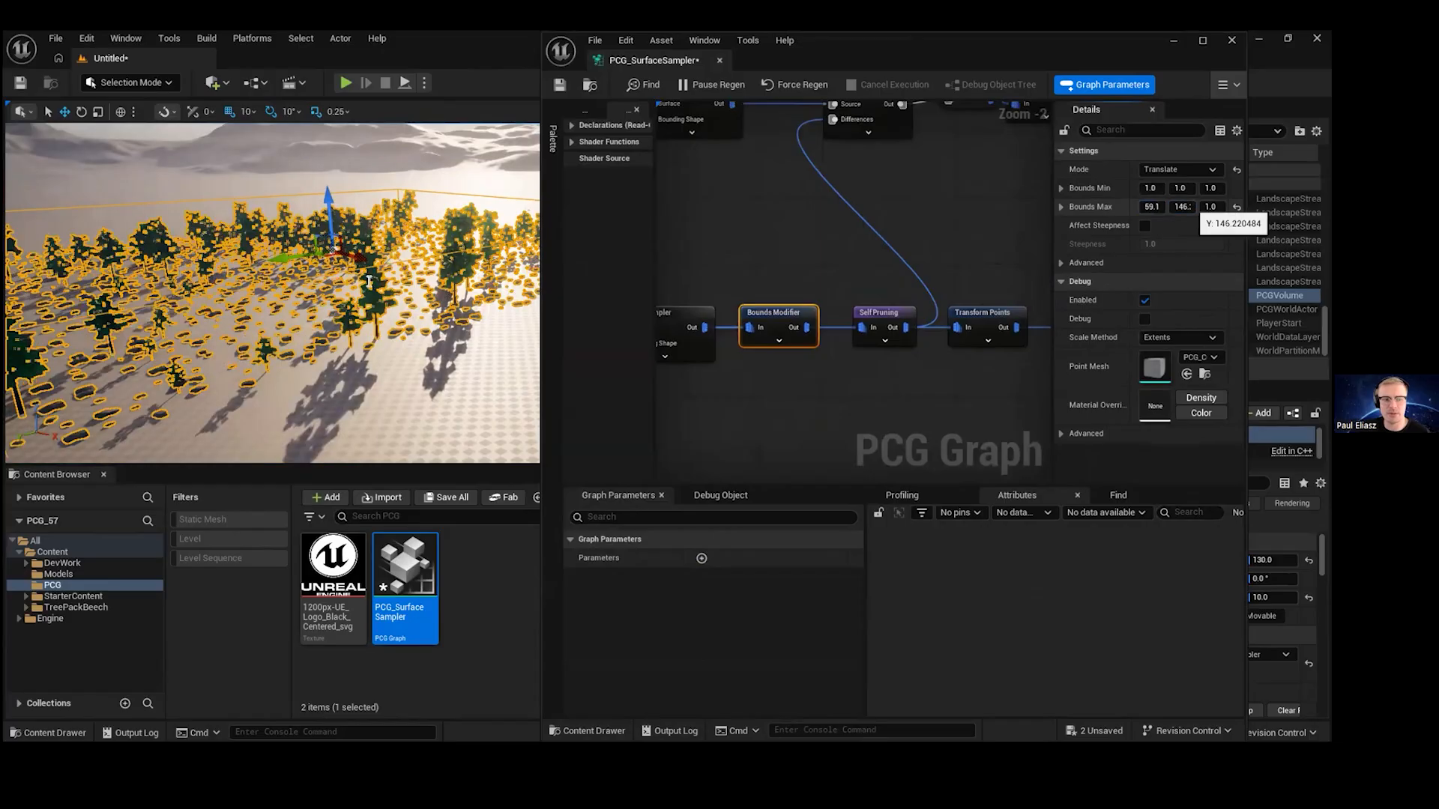
right_drag(321, 277, 315, 278)
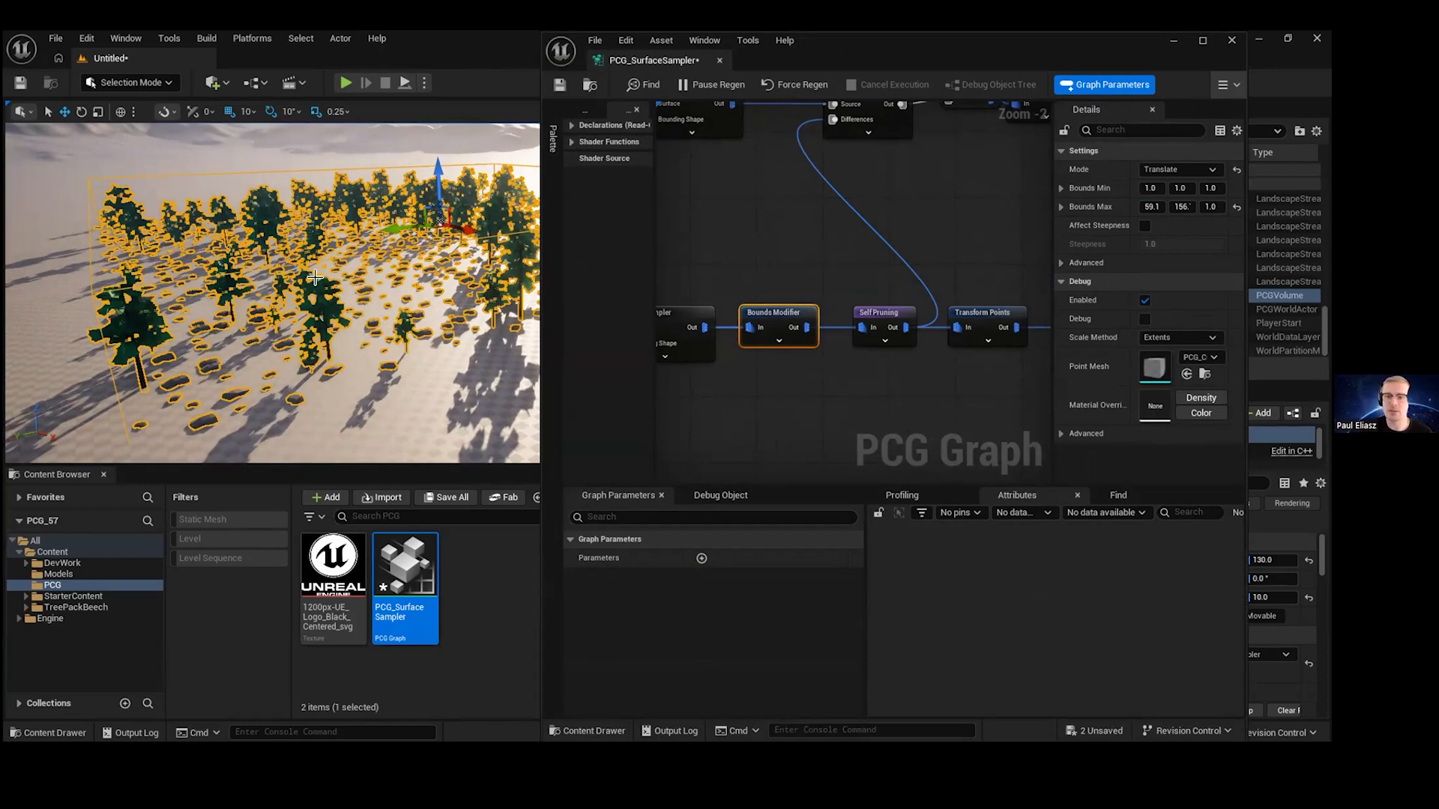
- Maximize the graph window and review the whole PCG graph, from Get Landscape Data through the Trees and Rocks branches
drag(953, 55, 953, 31)
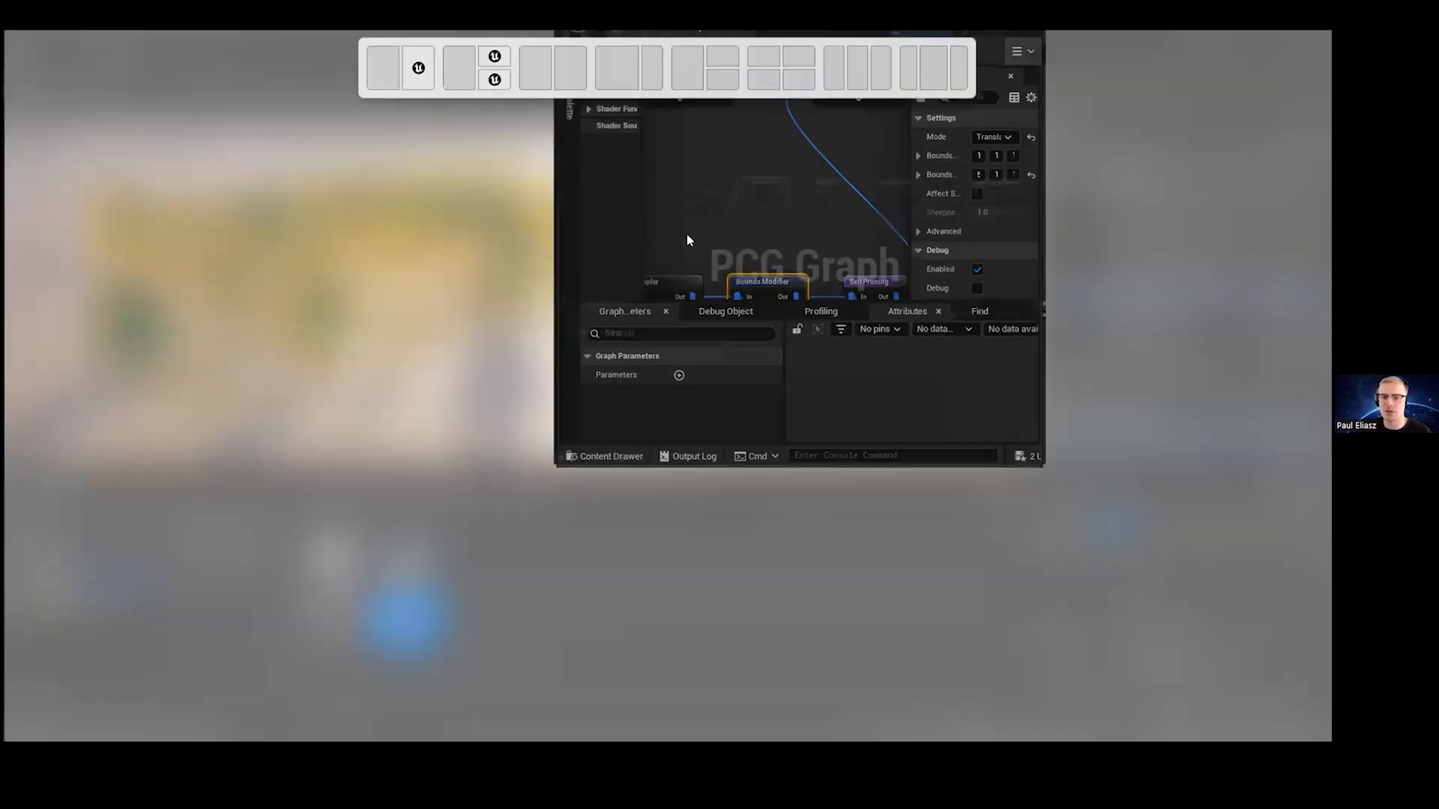
scroll(799, 290, down, 2)
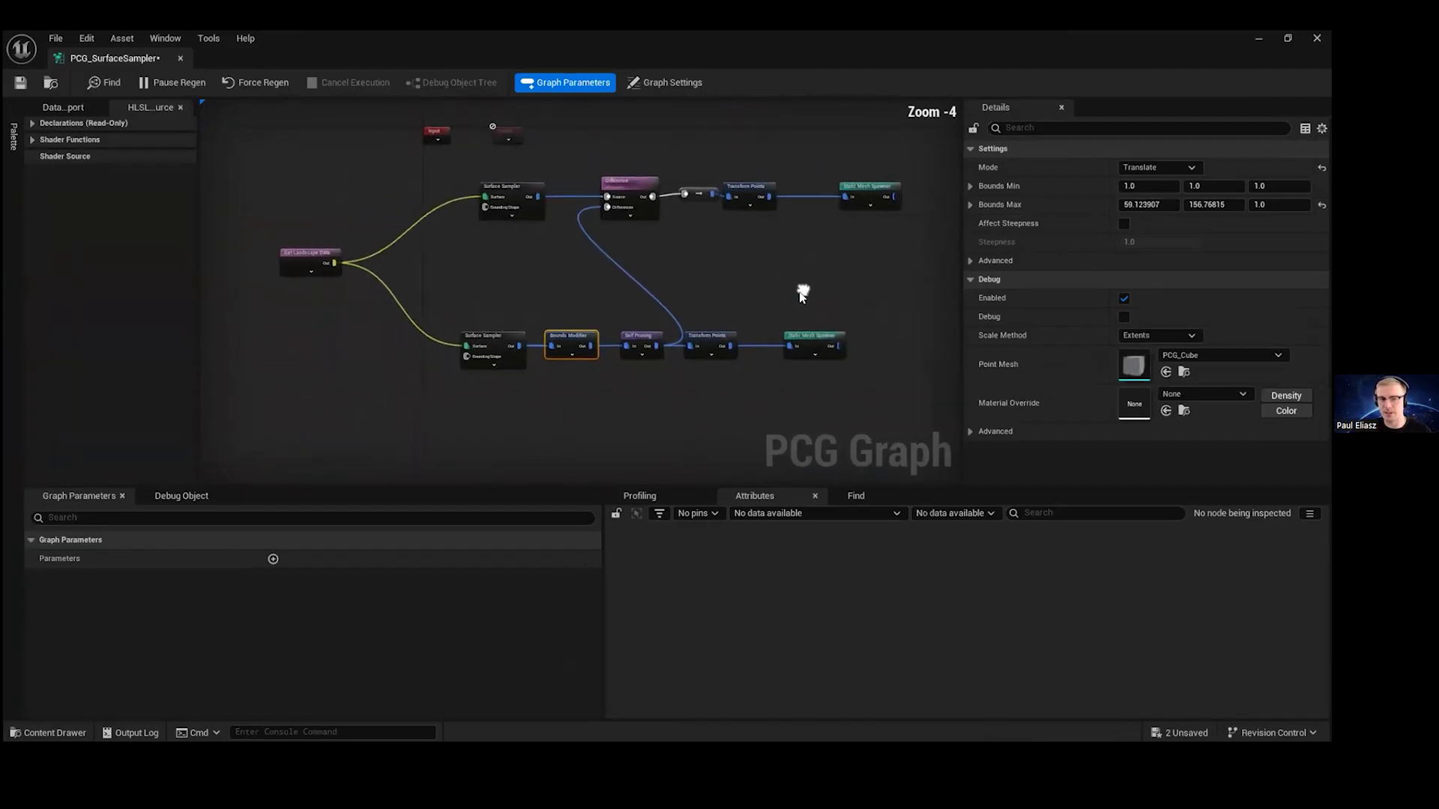
mouse_move(755, 38)
mouse_down()
mouse_move(739, 188)
mouse_move(779, 32)
mouse_up()
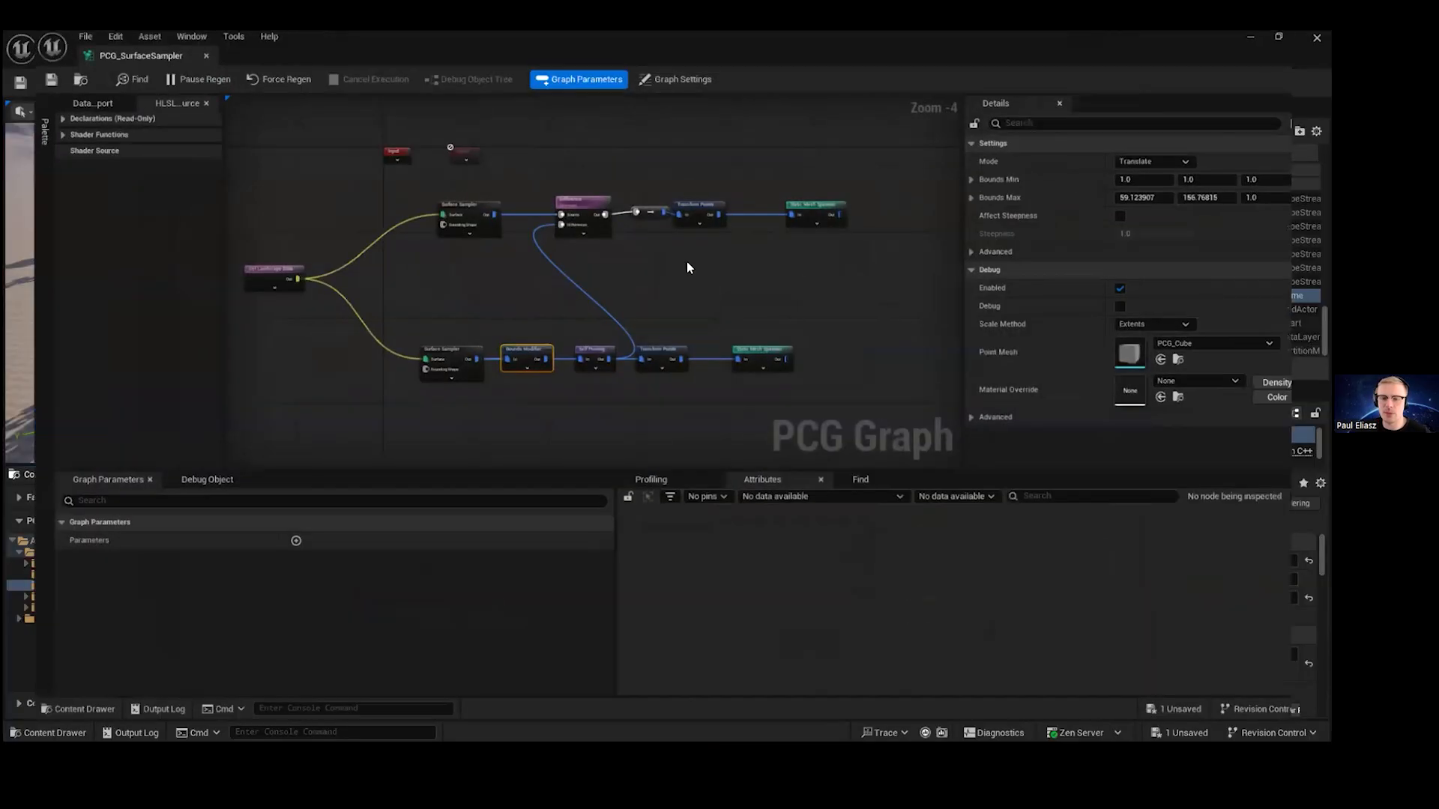
right_drag(723, 271, 795, 282)
scroll(783, 289, down, 1)
drag(870, 293, 585, 229)
scroll(762, 255, up, 3)
right_drag(678, 282, 702, 195)
- Align the Trees branch's Surface Sampler, Difference, conversion and Transform Points nodes so their connections run straight
drag(560, 170, 585, 166)
right_drag(584, 173, 754, 211)
shift+click(617, 187)
key(q)
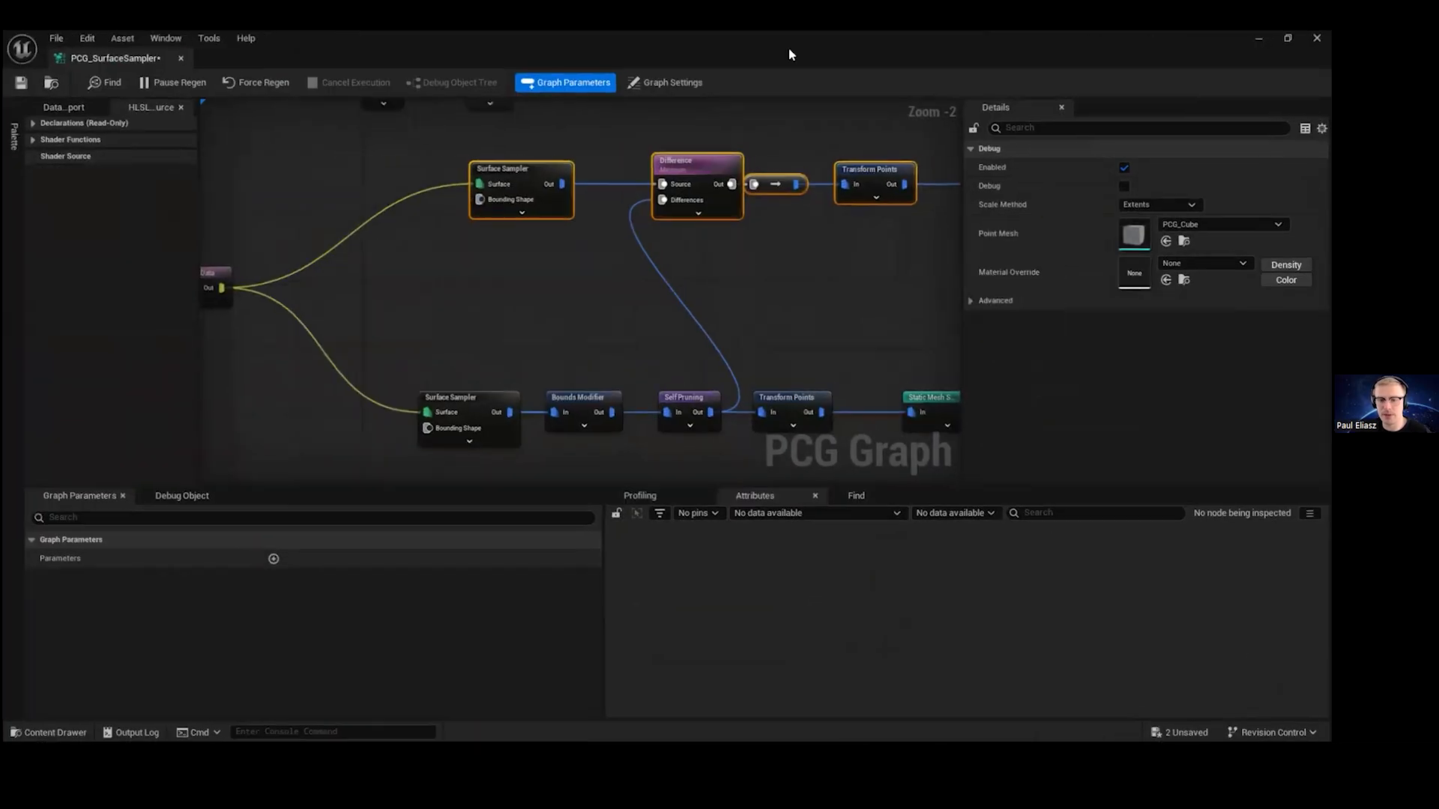
right_drag(672, 279, 751, 247)
scroll(752, 247, down, 1)
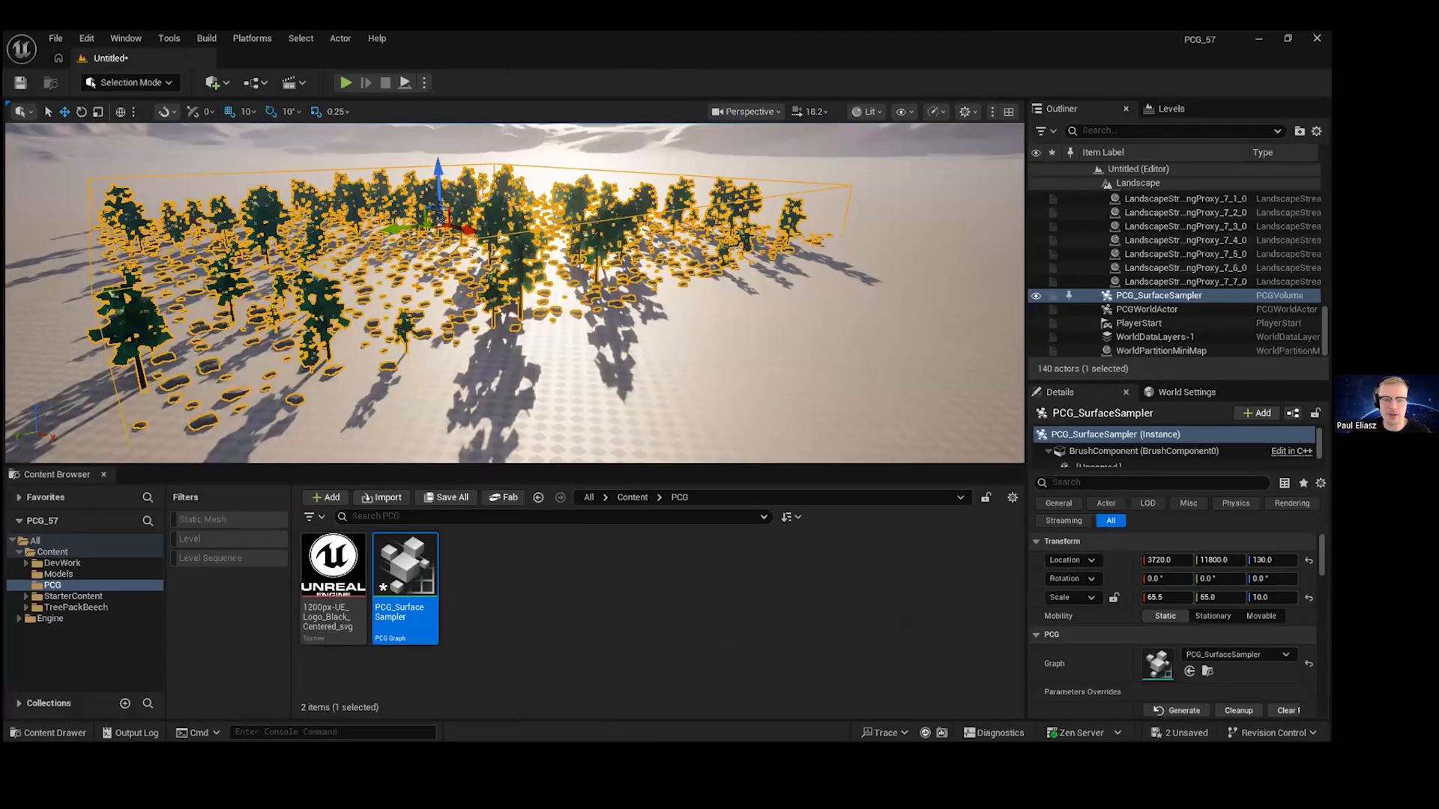
- Enlarge the PCG volume in the level to a scale of about 74.5 × 73.9 × 11.4
right_drag(479, 270, 309, 224)
scroll(525, 262, down, 2)
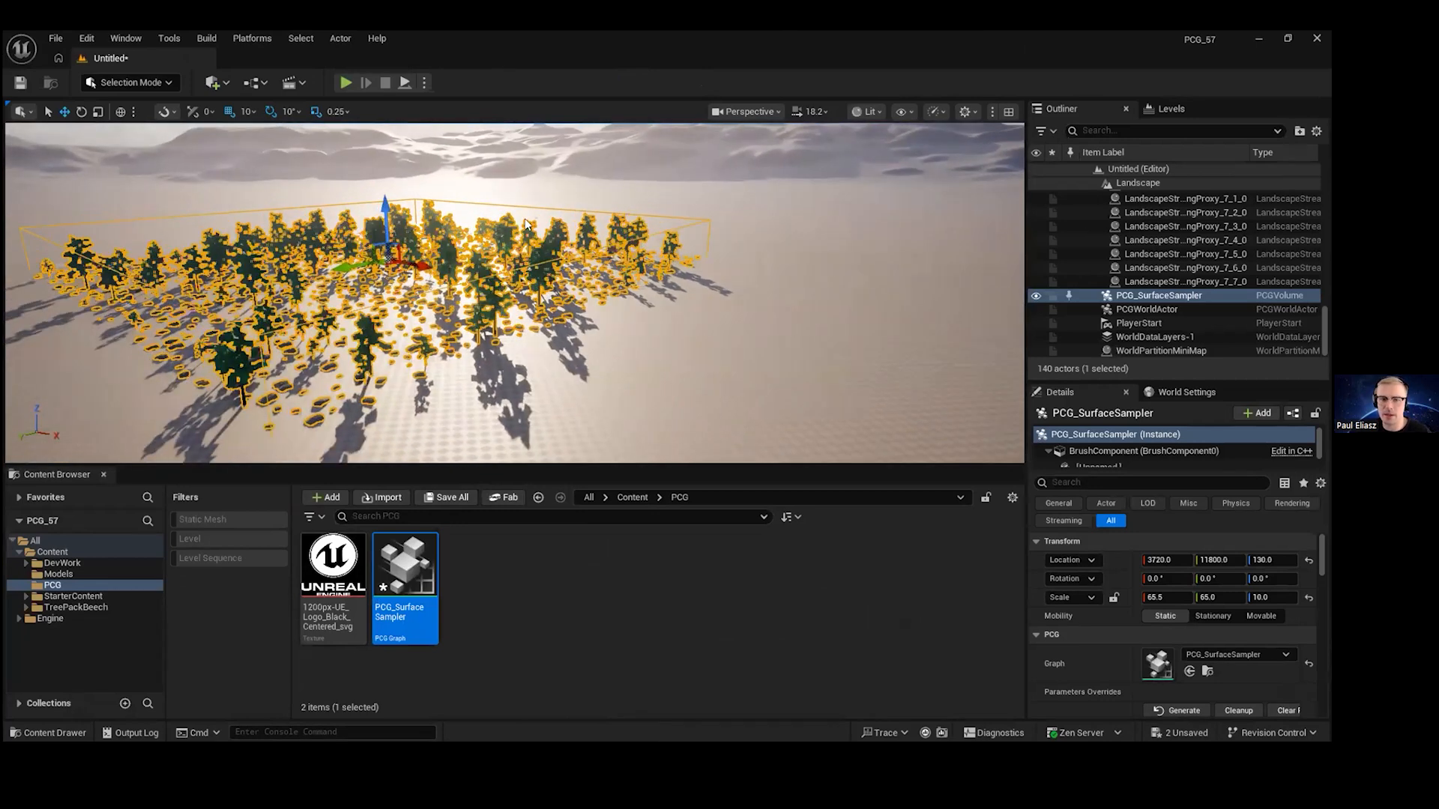
right_drag(594, 300, 524, 337)
key(r)
drag(522, 247, 509, 332)
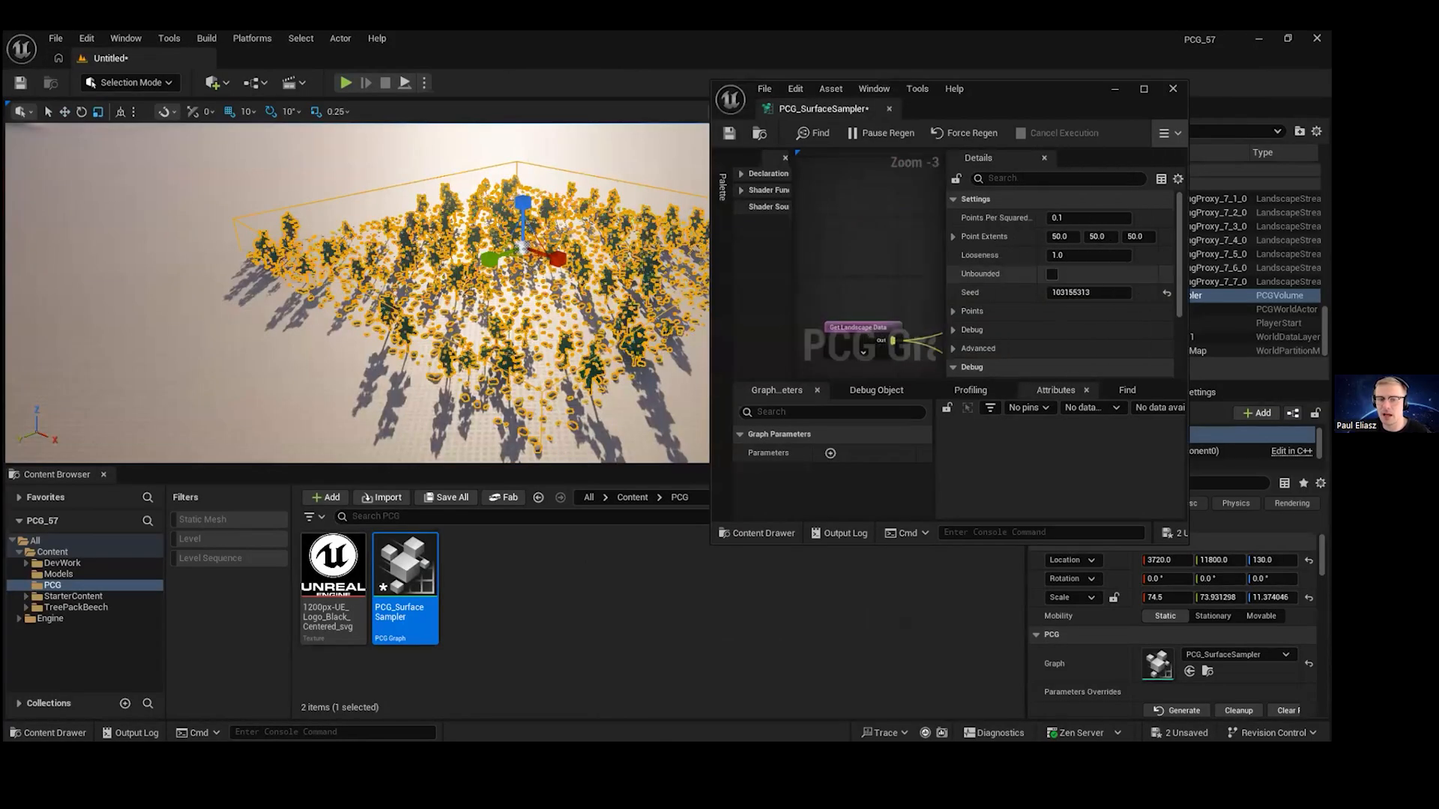
- Place the graph window beside the viewport and enable Unbounded on the Trees branch's Surface Sampler
right_drag(199, 193, 277, 176)
right_drag(590, 447, 607, 412)
scroll(590, 447, up, 3)
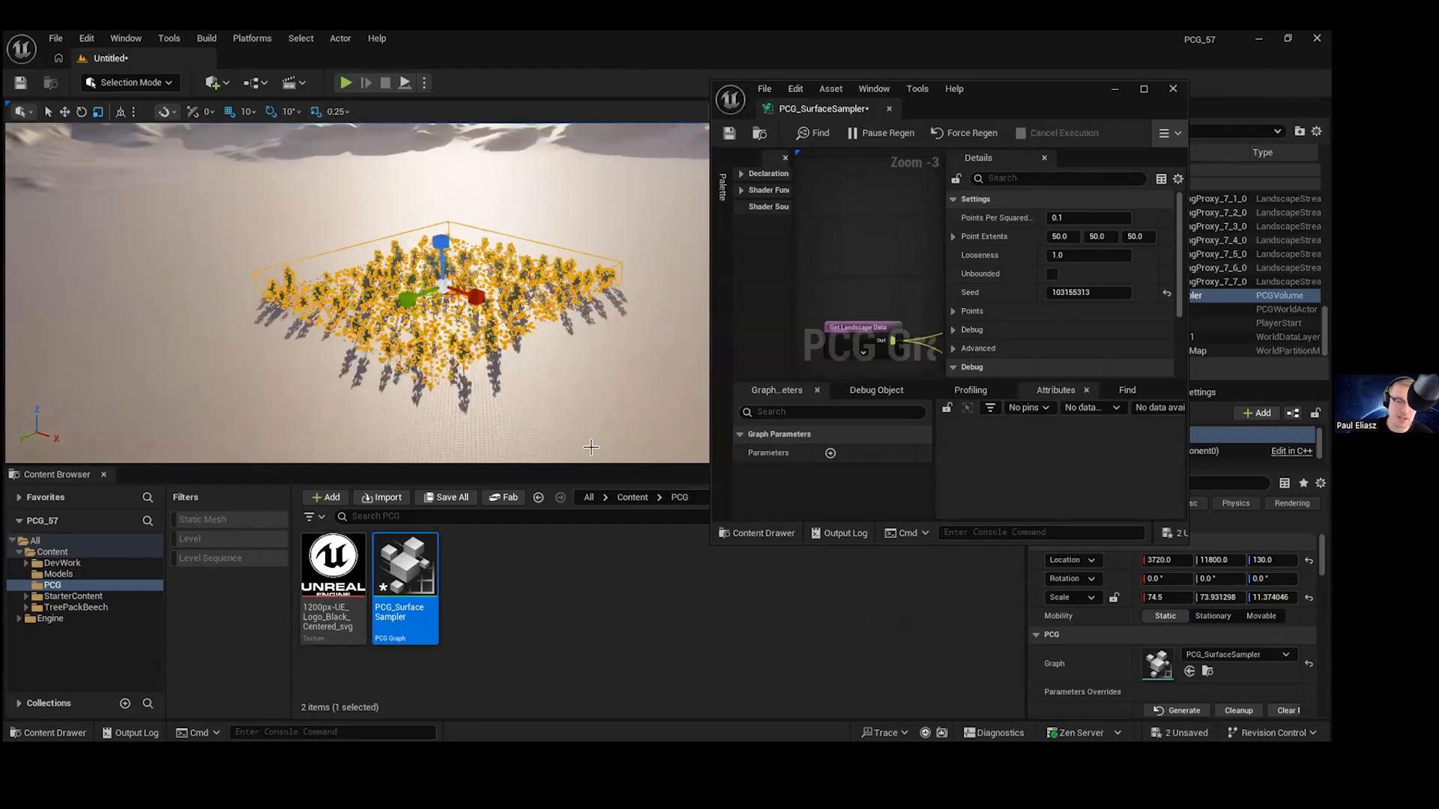
click(1052, 273)
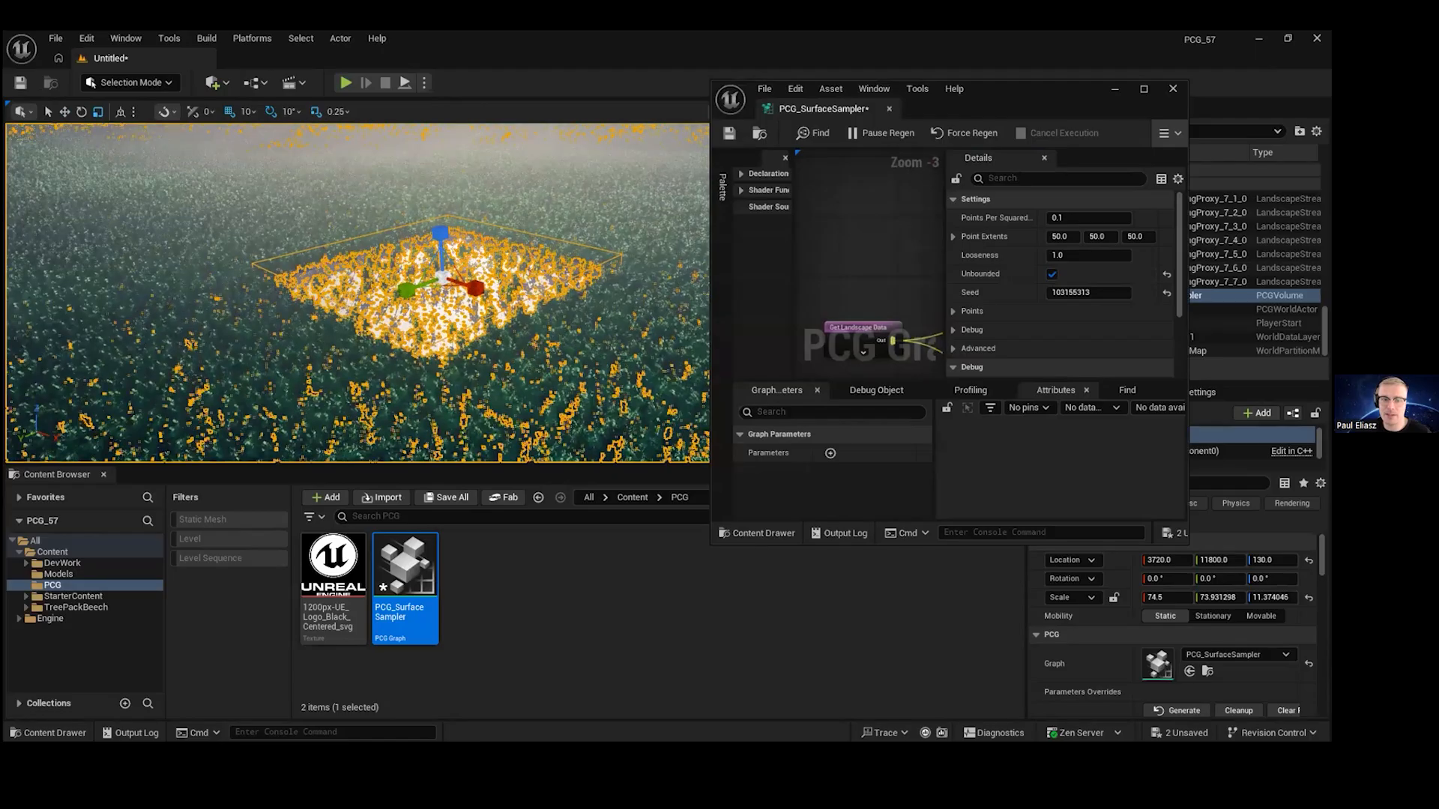
scroll(450, 300, up, 2)
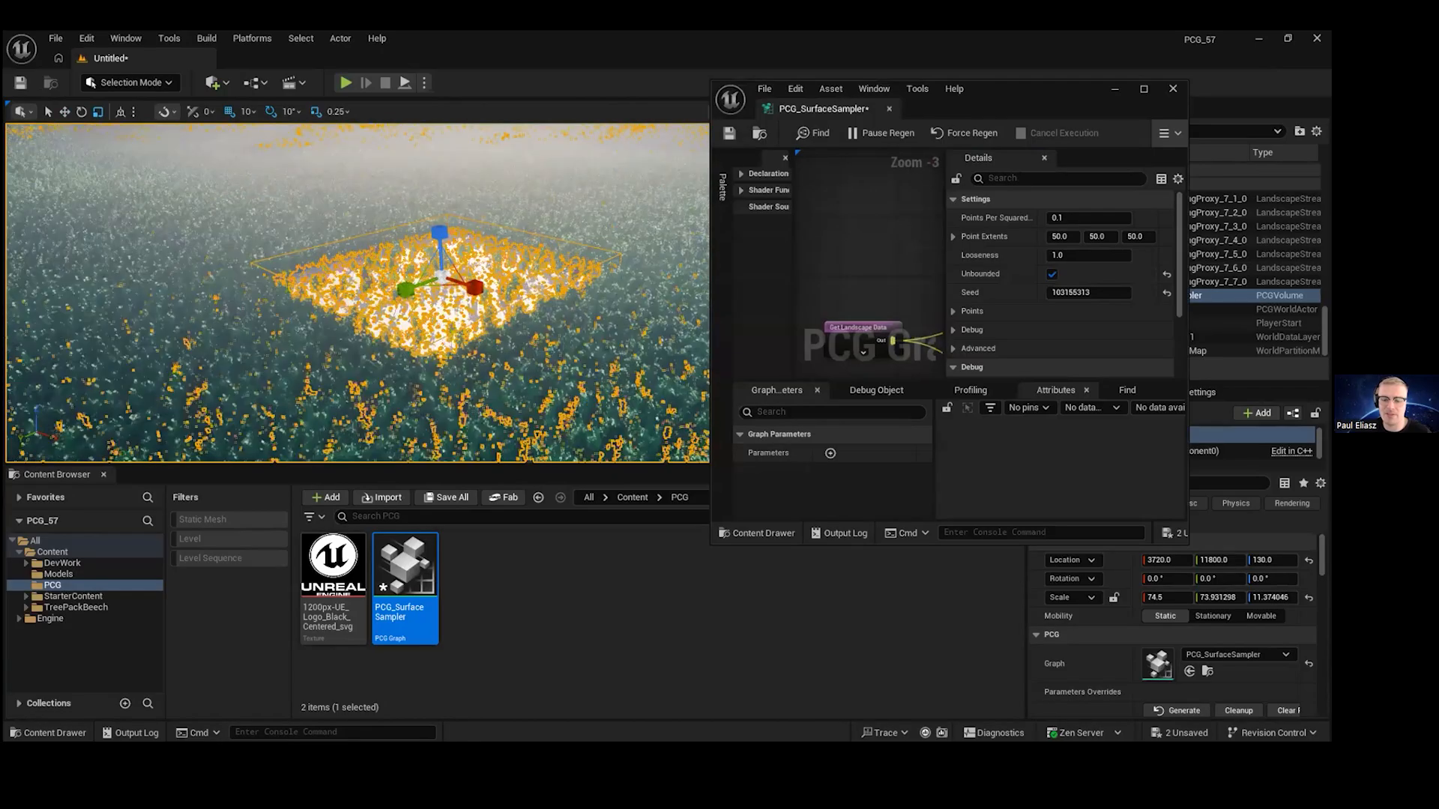
- Examine from several angles how the unbounded sampling spreads meshes across the landscape beyond the PCG volume
right_drag(450, 300, 390, 225)
click(420, 150)
right_drag(570, 169, 452, 284)
click(520, 258)
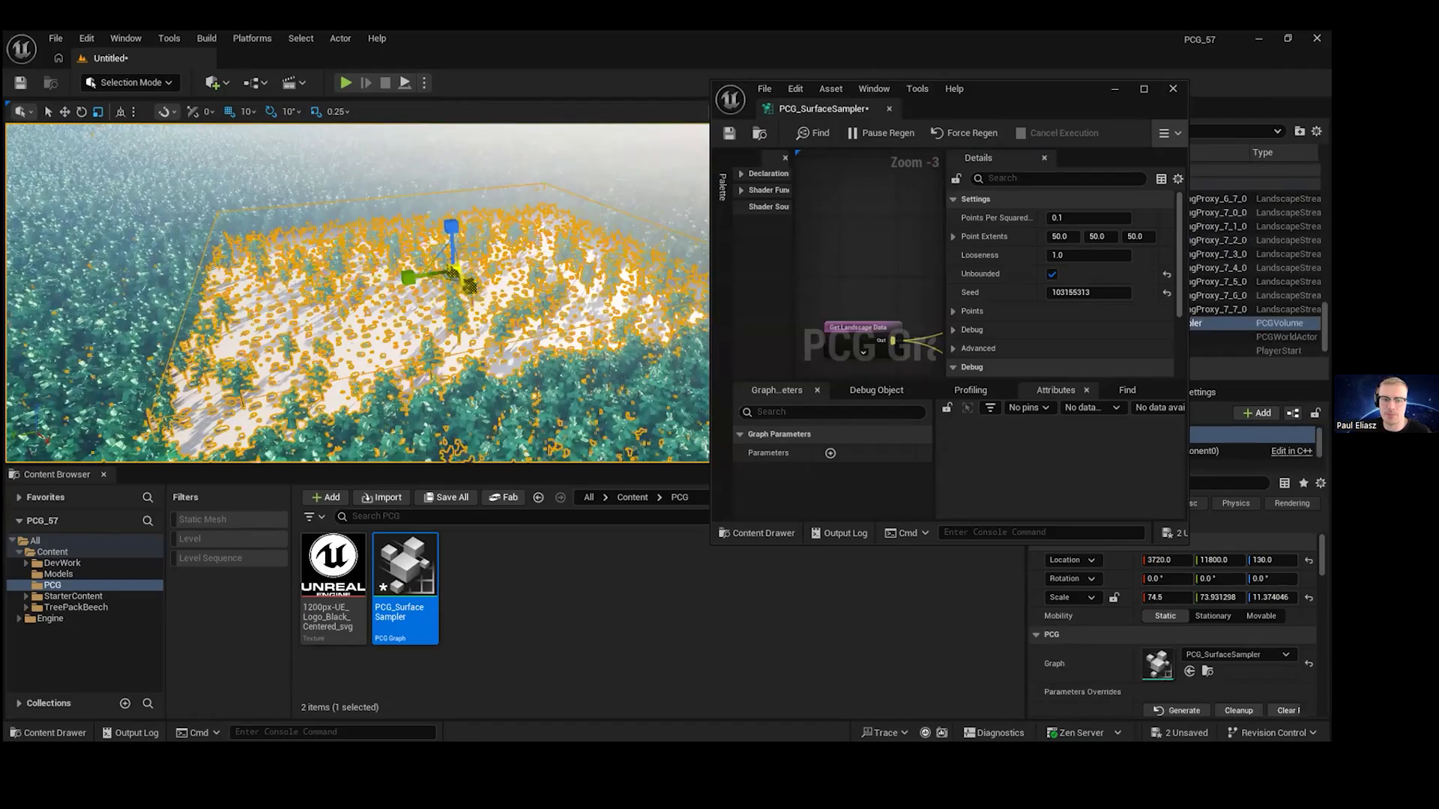
scroll(520, 258, up, 2)
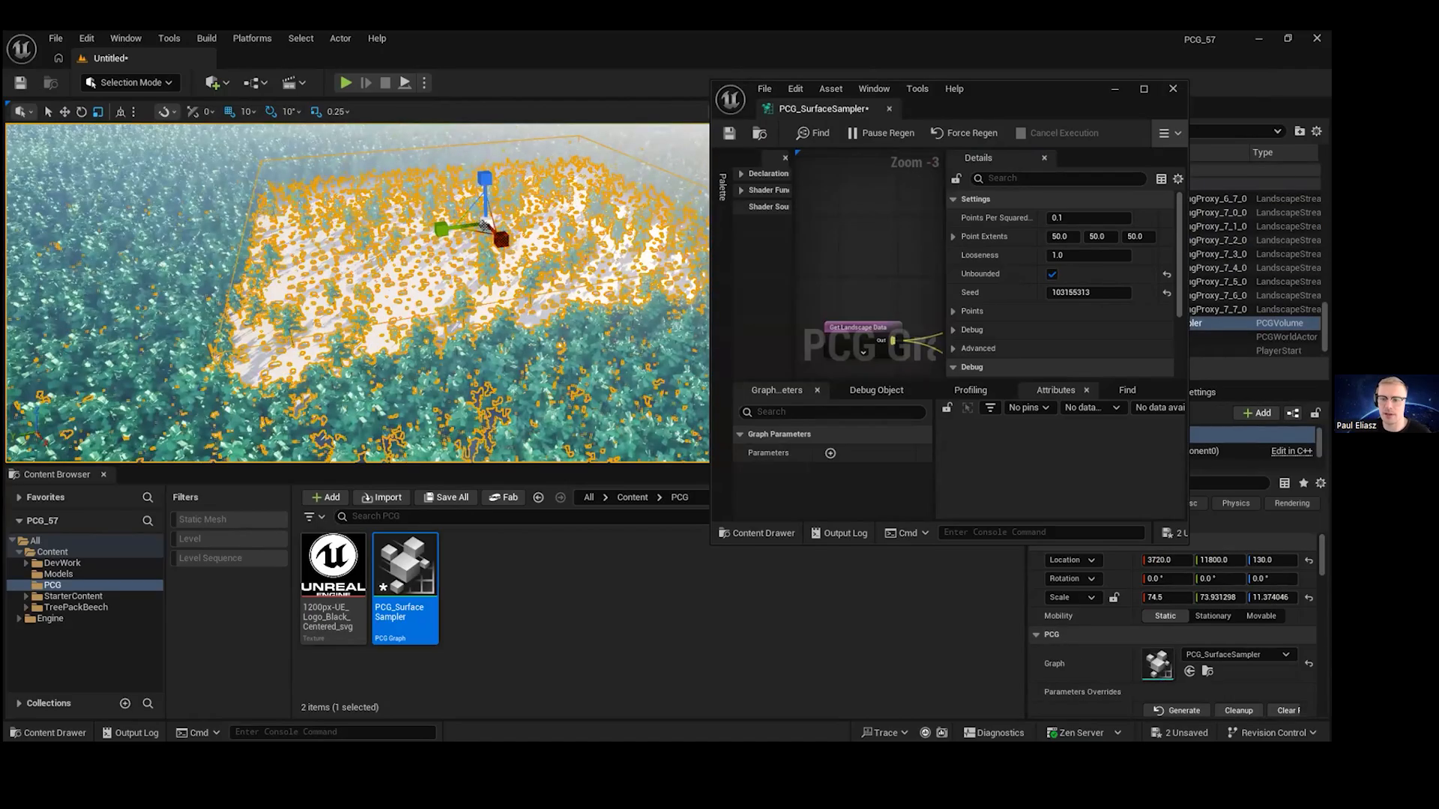
scroll(870, 262, down, 3)
right_drag(899, 277, 817, 251)
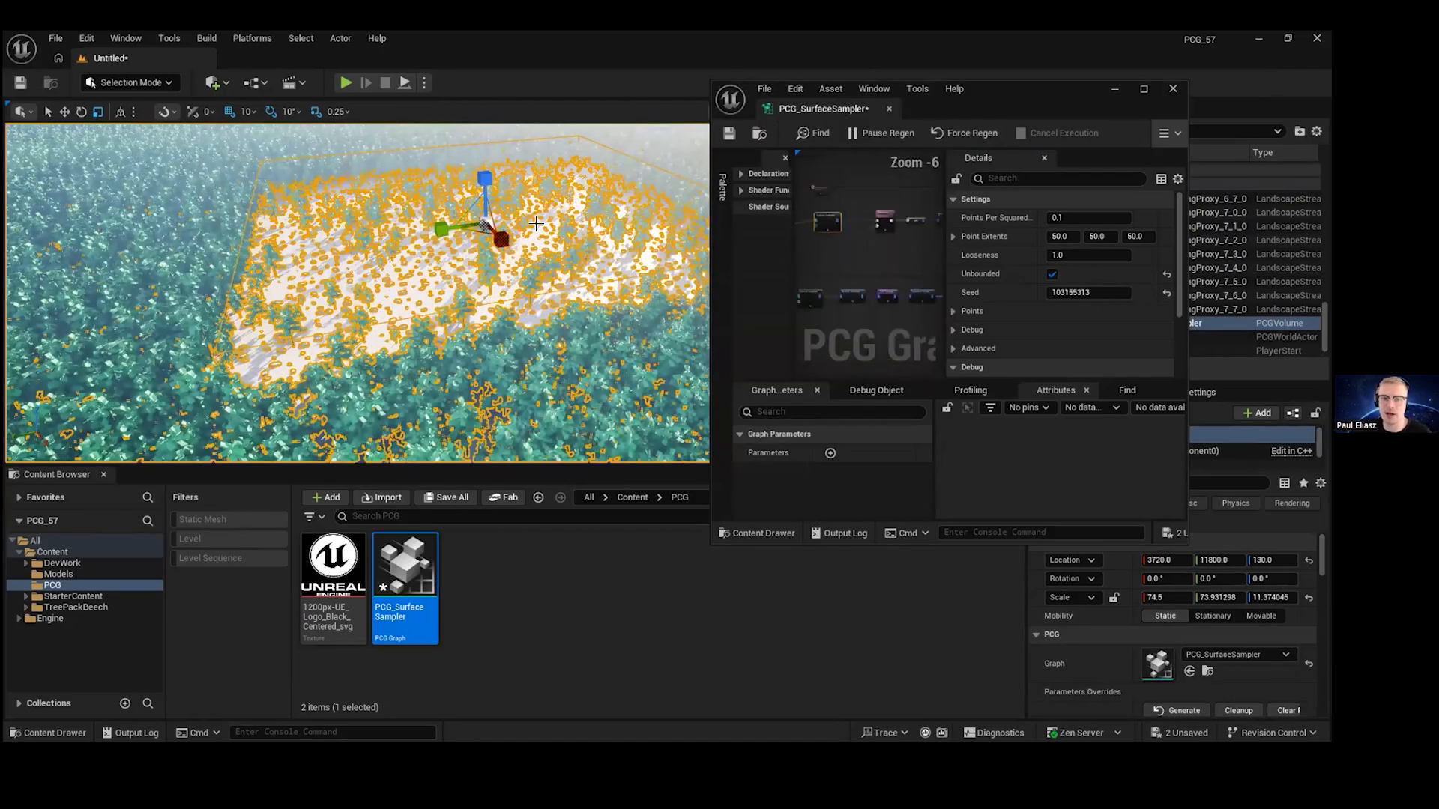
mouse_move(536, 277)
right_down()
mouse_move(497, 301)
mouse_move(517, 288)
right_up()
mouse_move(545, 369)
right_down()
mouse_move(551, 300)
mouse_move(547, 371)
right_up()
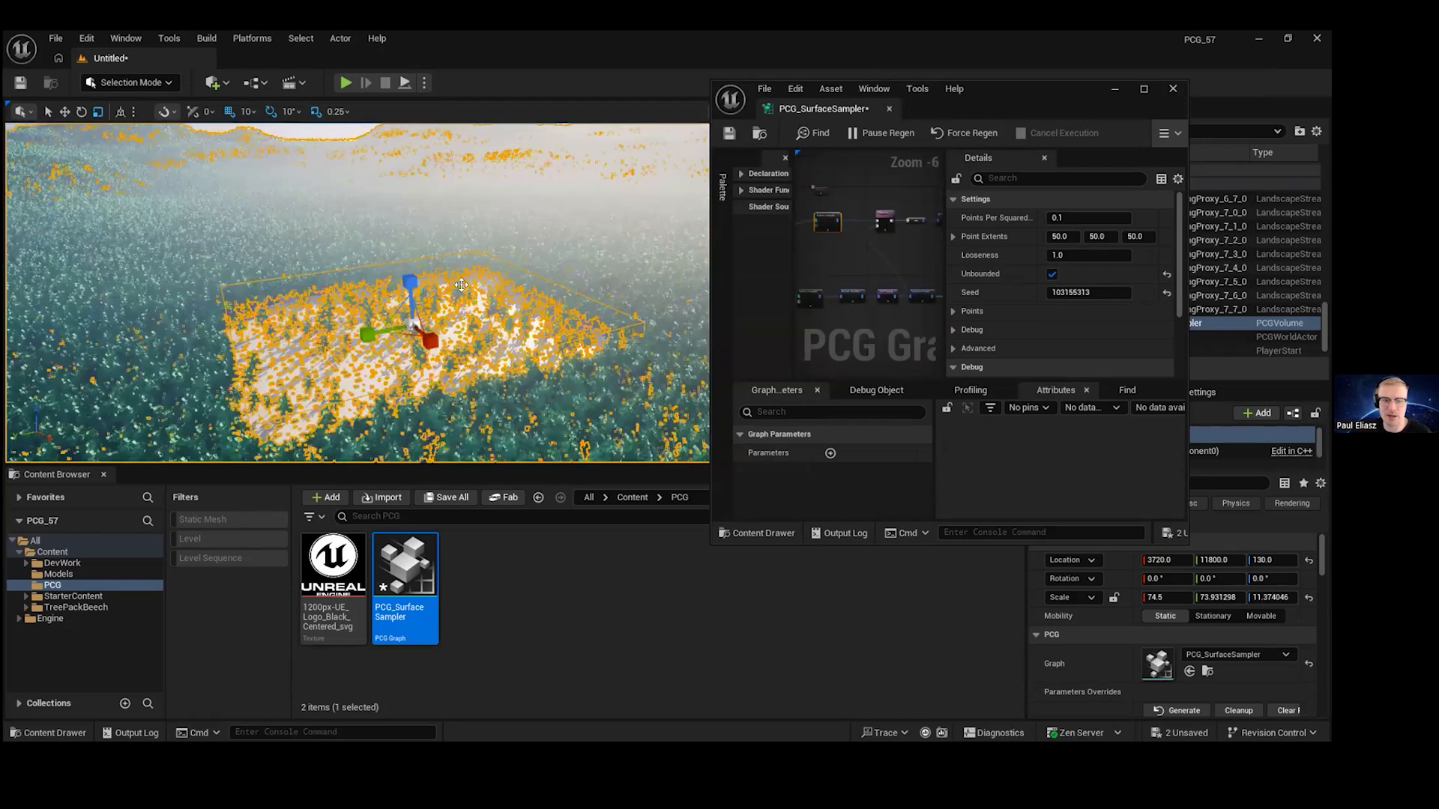
- Move the PCG volume along Y to a location of 12630
right_drag(478, 281, 442, 300)
key(w)
drag(478, 281, 463, 283)
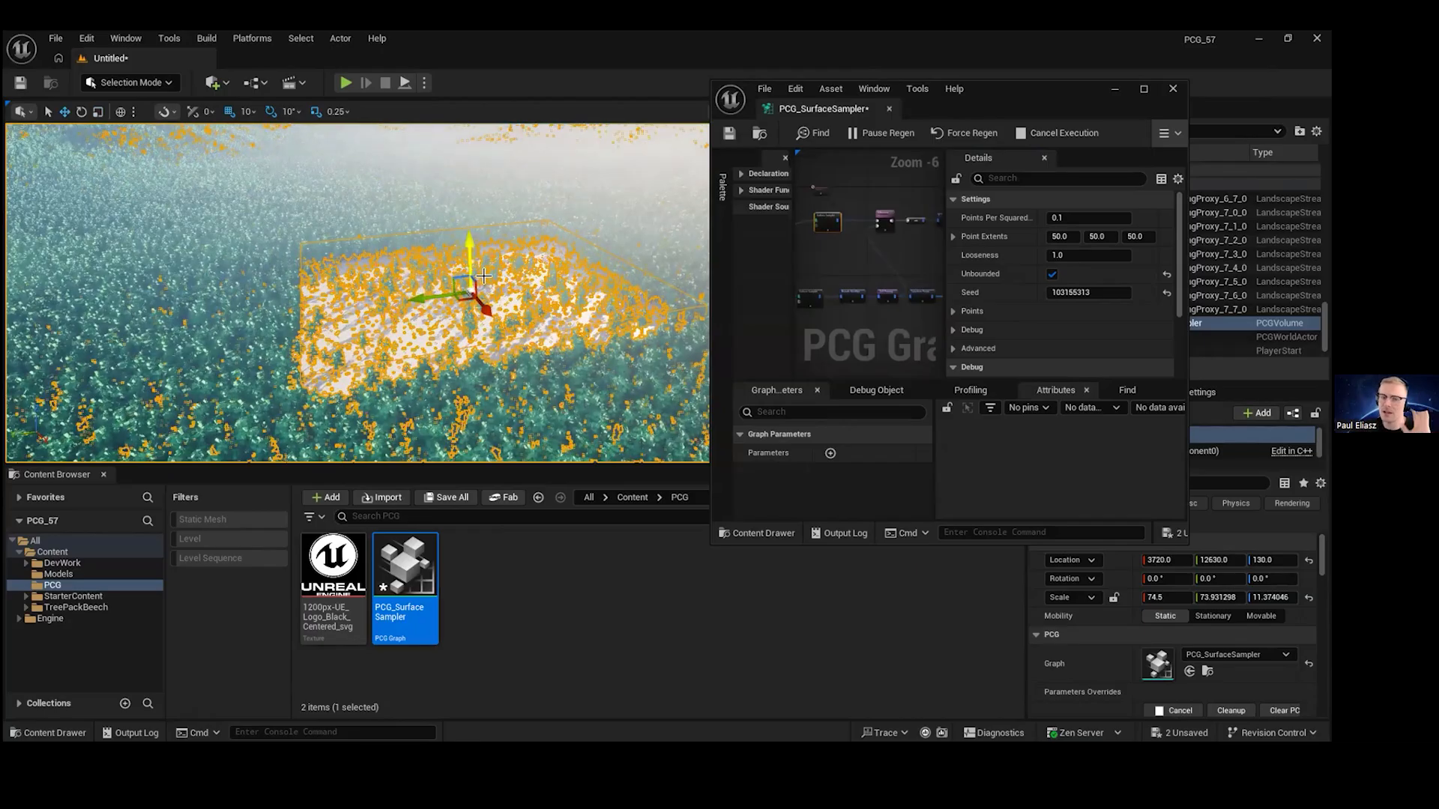
- Turn off Unbounded on the Trees branch's Surface Sampler and save the PCG_SurfaceSampler graph from its maximized window
click(1052, 274)
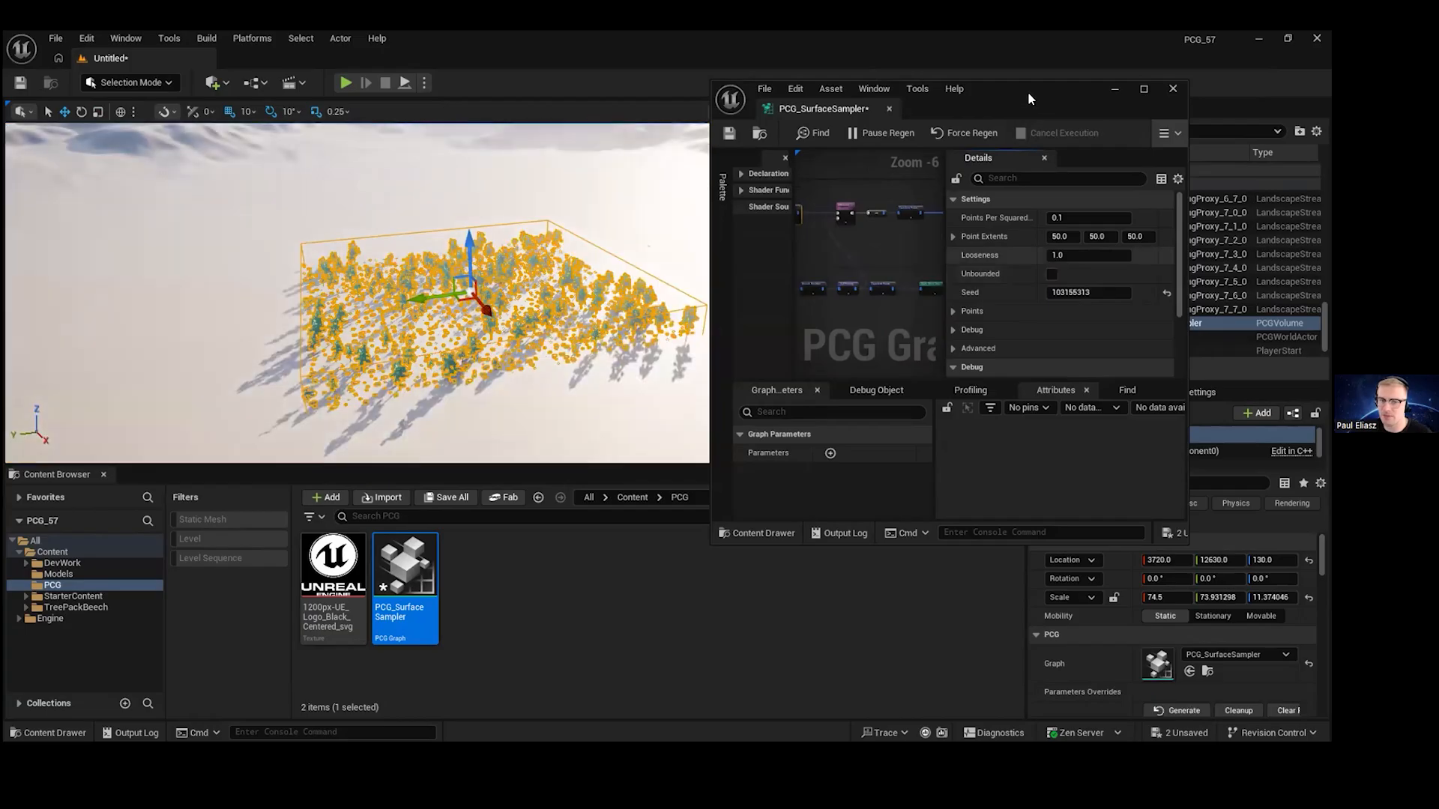
double_click(1031, 88)
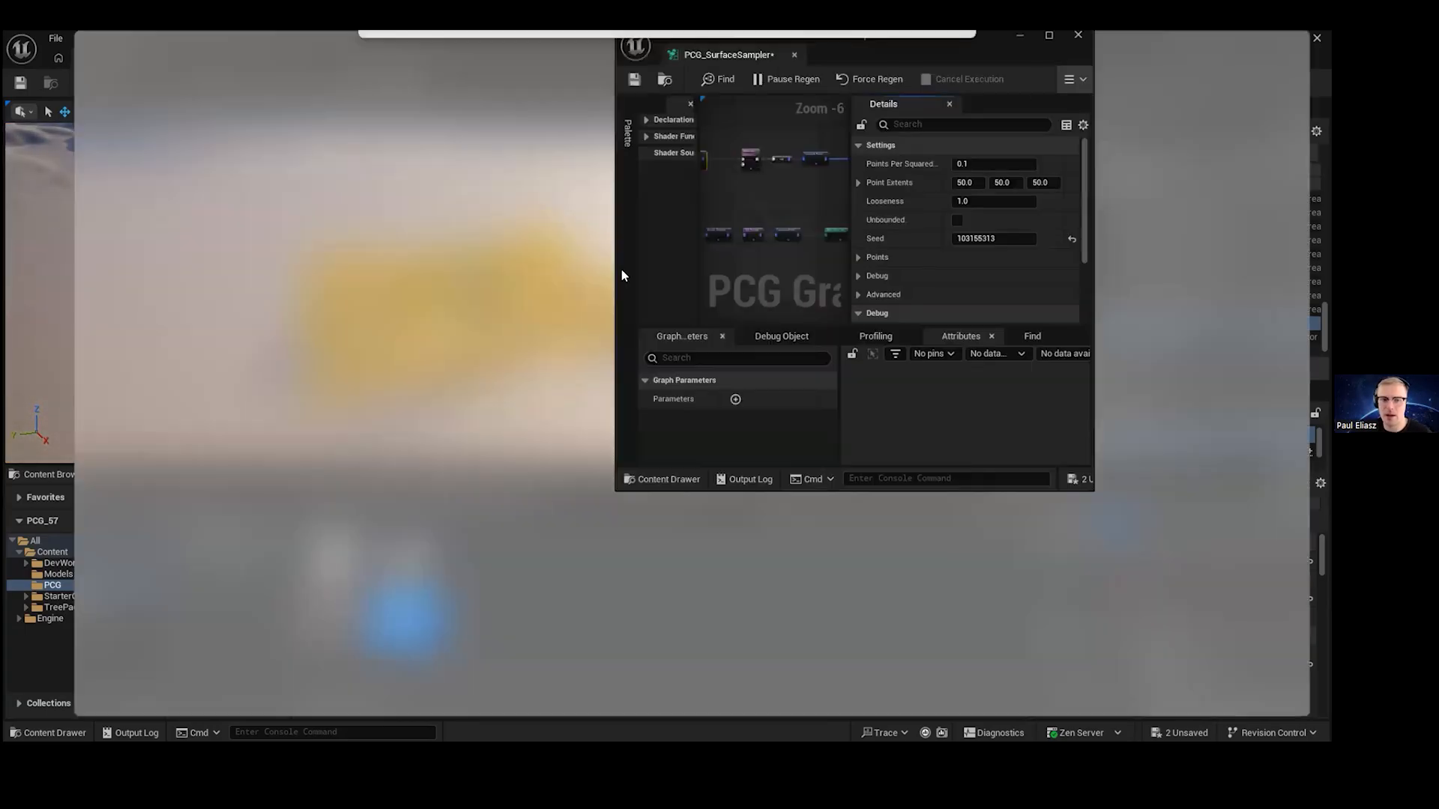
scroll(568, 224, up, 1)
drag(630, 219, 761, 219)
click(21, 83)
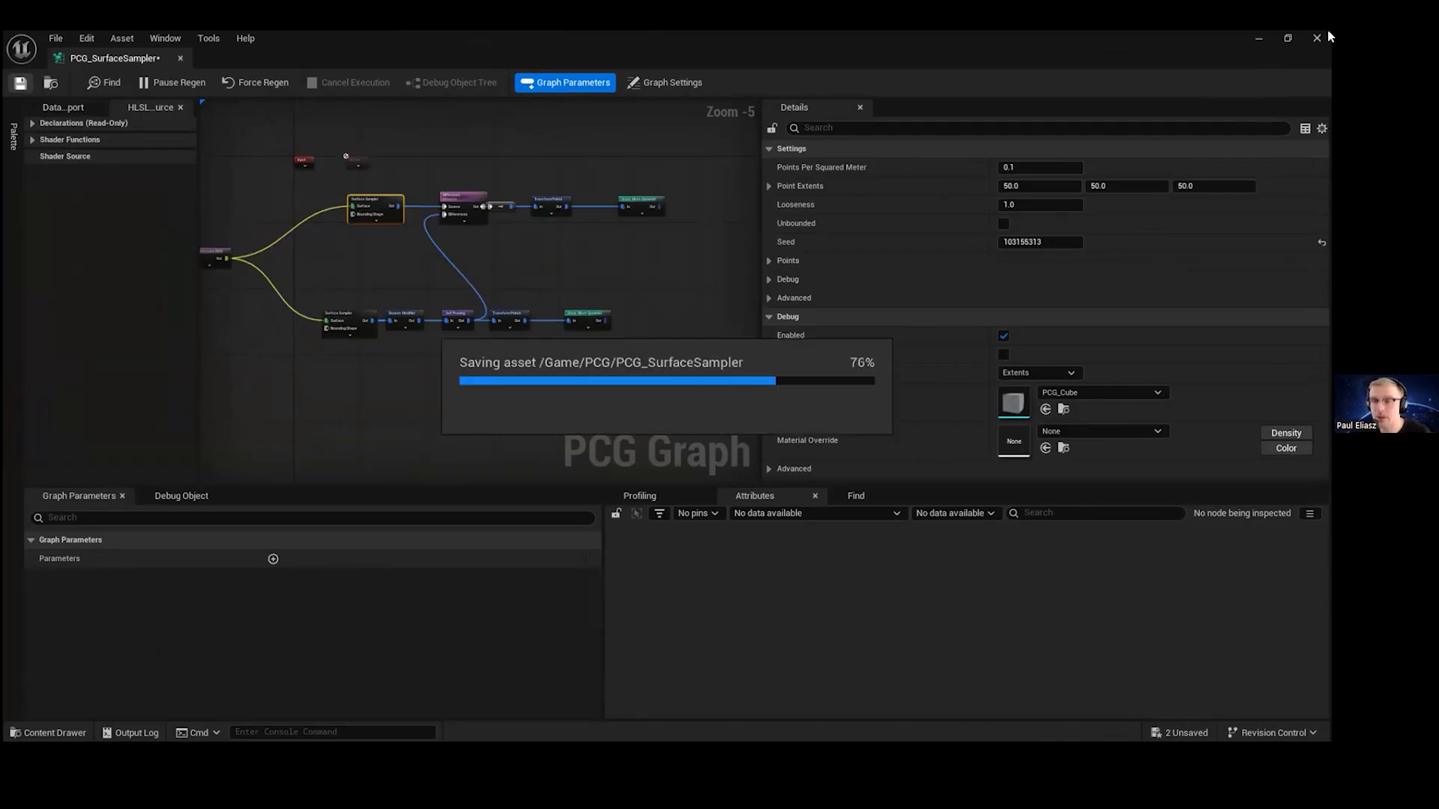
- Minimize the graph window and create an empty PCG Graph asset in the PCG content folder
click(1262, 38)
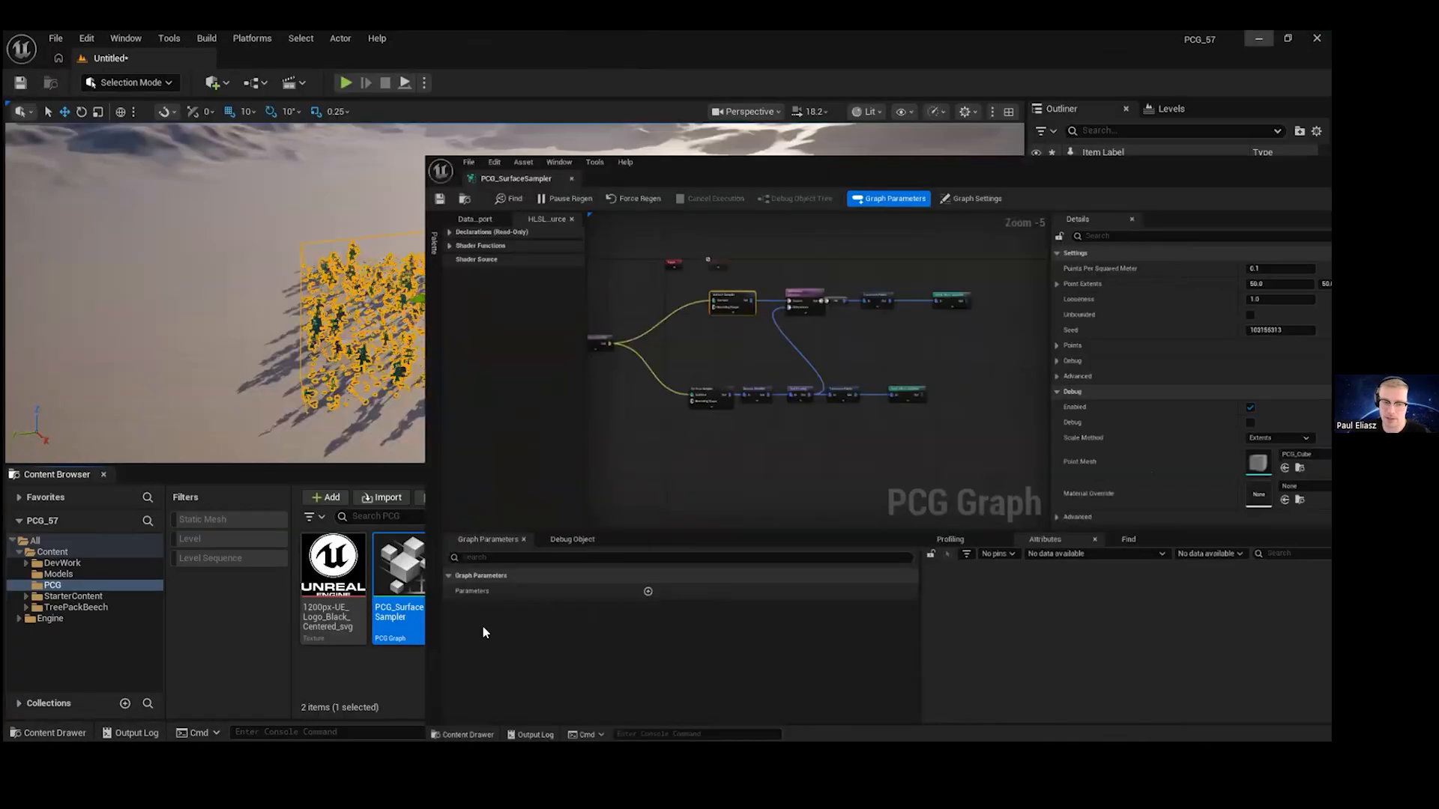
right_click(494, 589)
mouse_move(816, 305)
right_down()
mouse_move(854, 309)
mouse_move(815, 305)
right_up()
right_drag(552, 722, 576, 392)
right_click(582, 396)
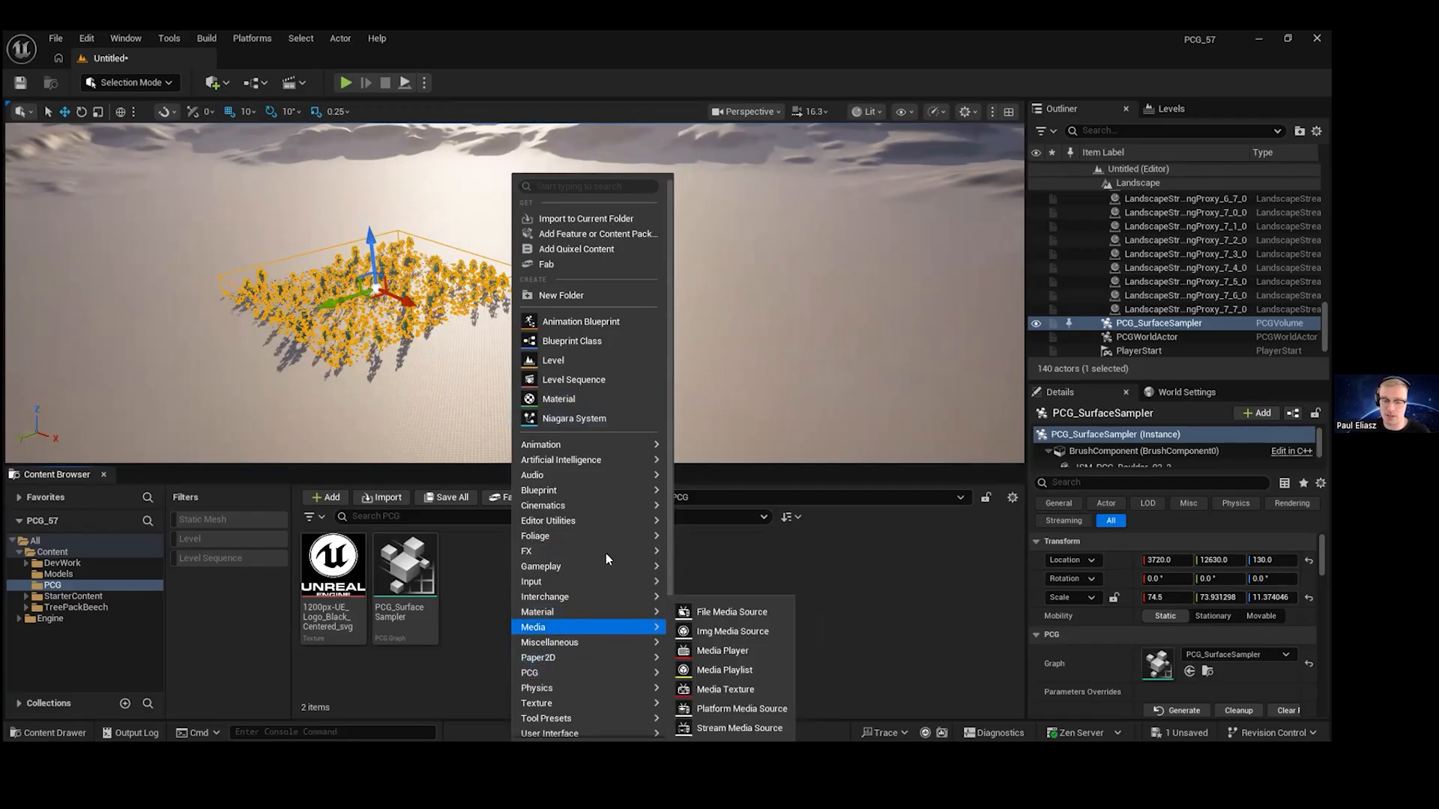
mouse_move(604, 553)
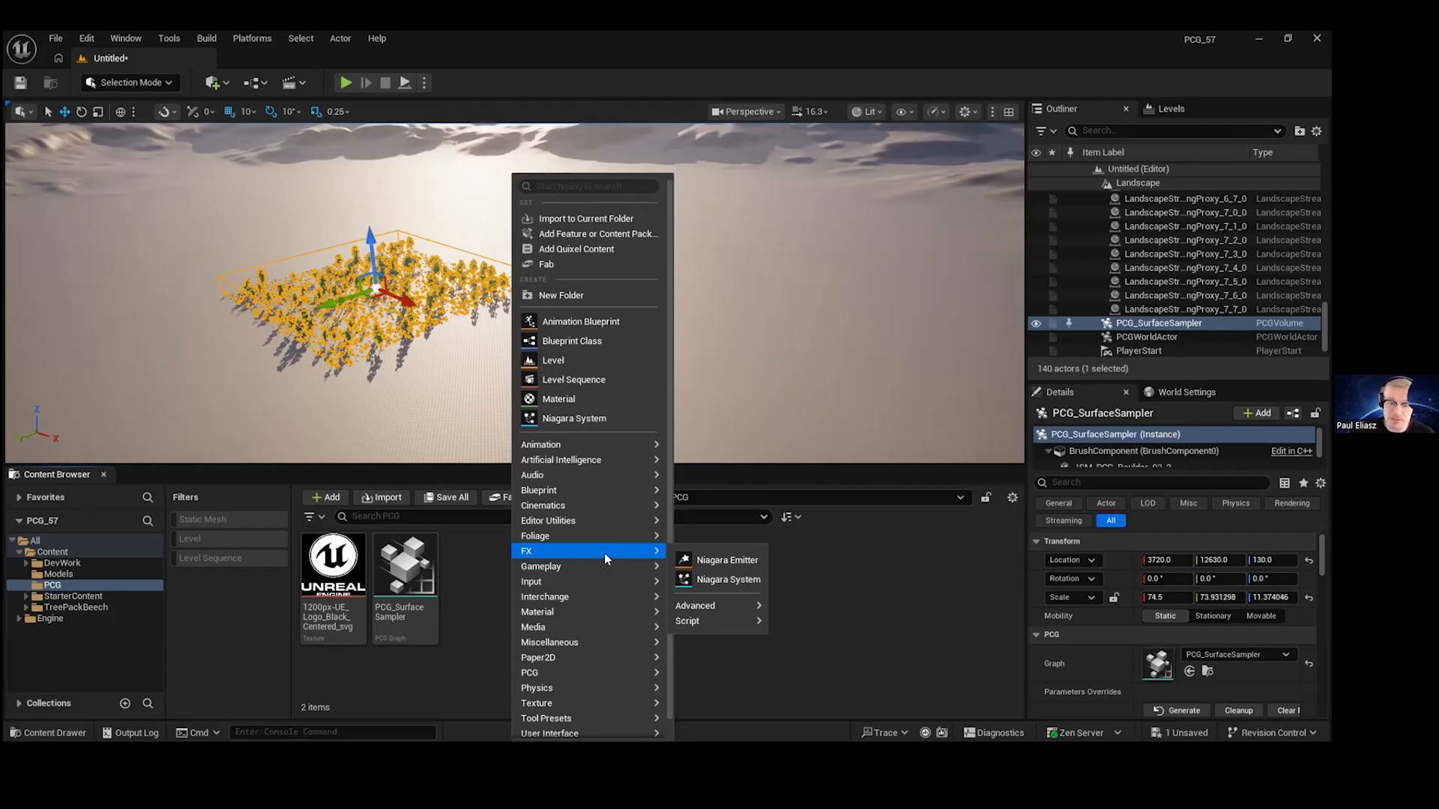
mouse_move(617, 674)
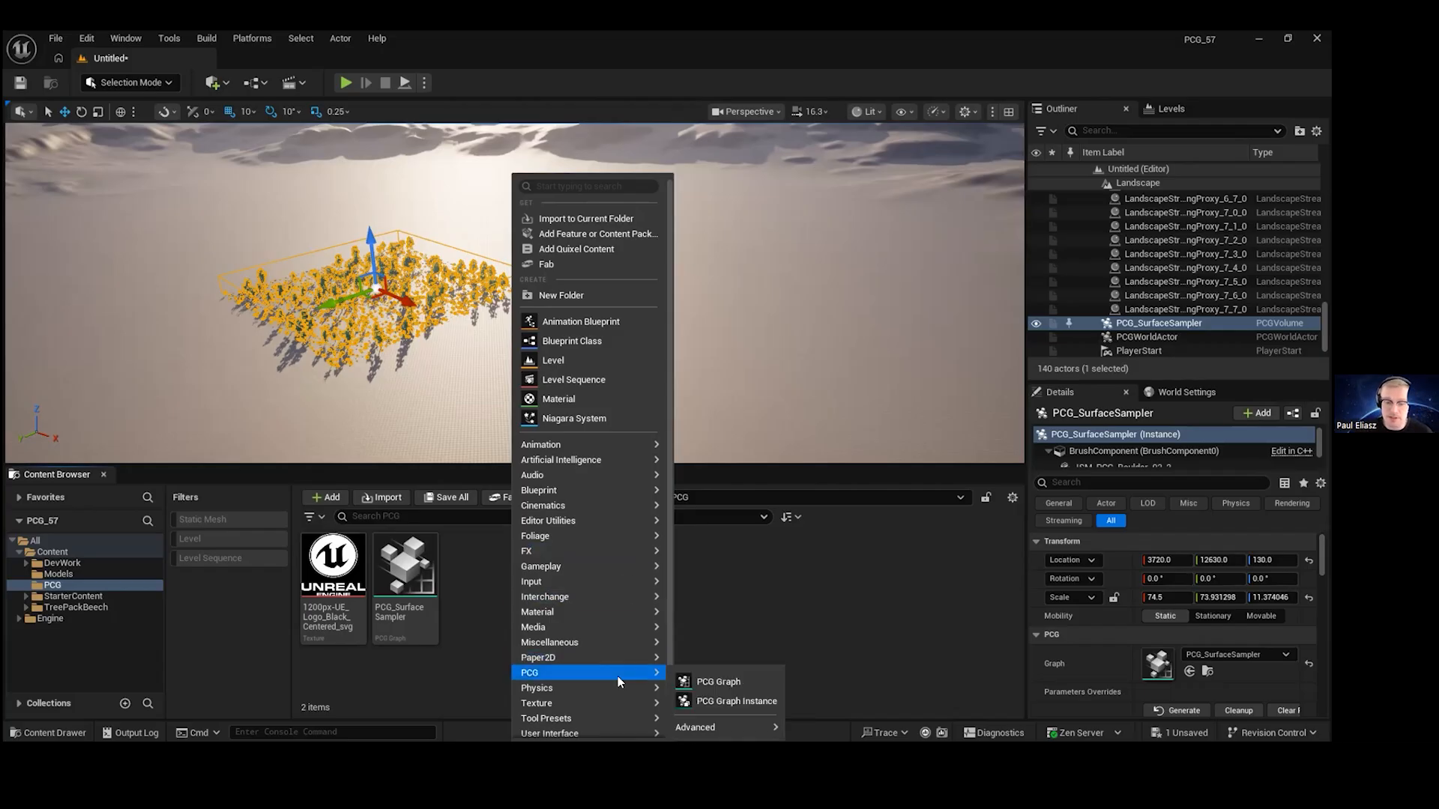
click(737, 683)
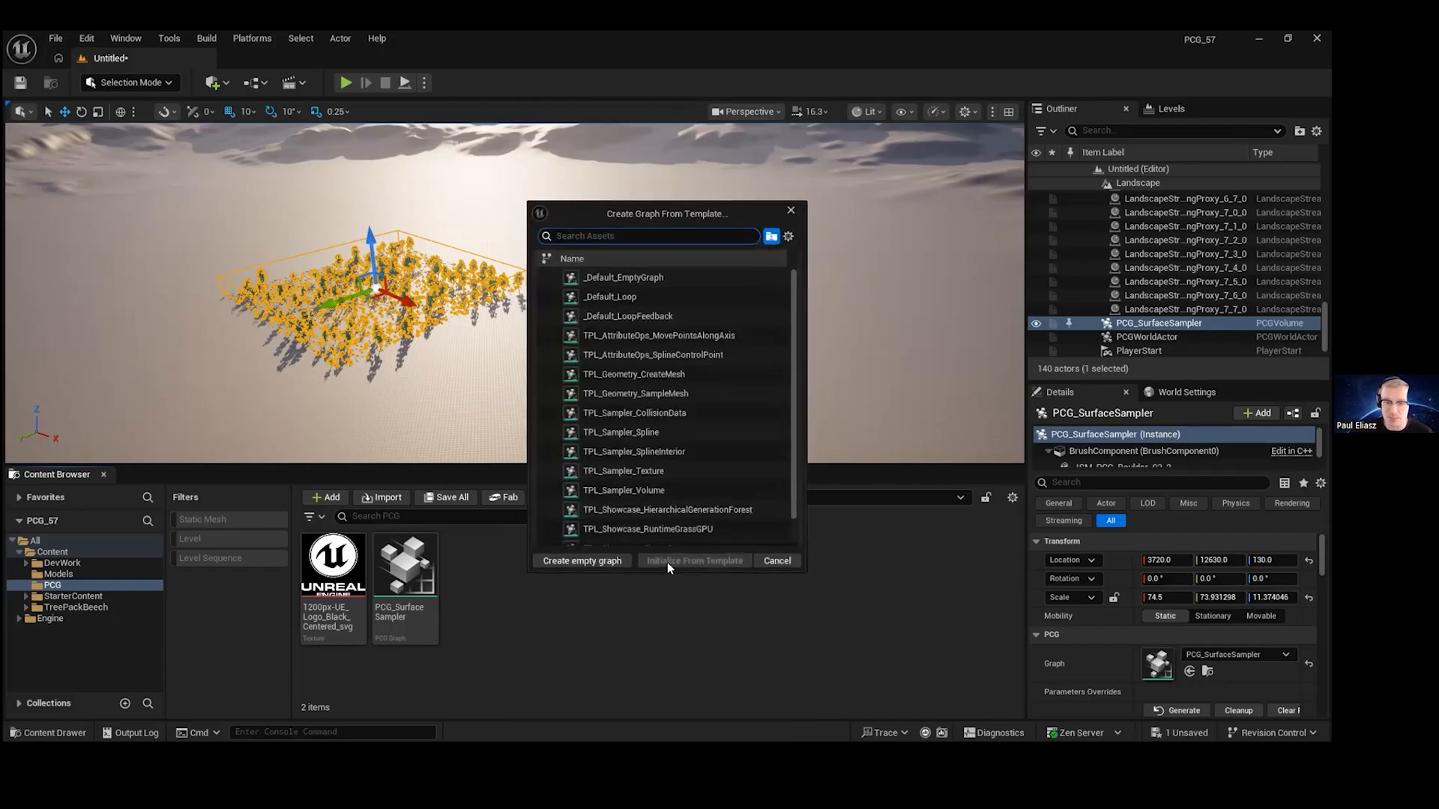
click(599, 561)
- Name the new graph PCG_SplineSampler and open it for editing
text(PCG_)
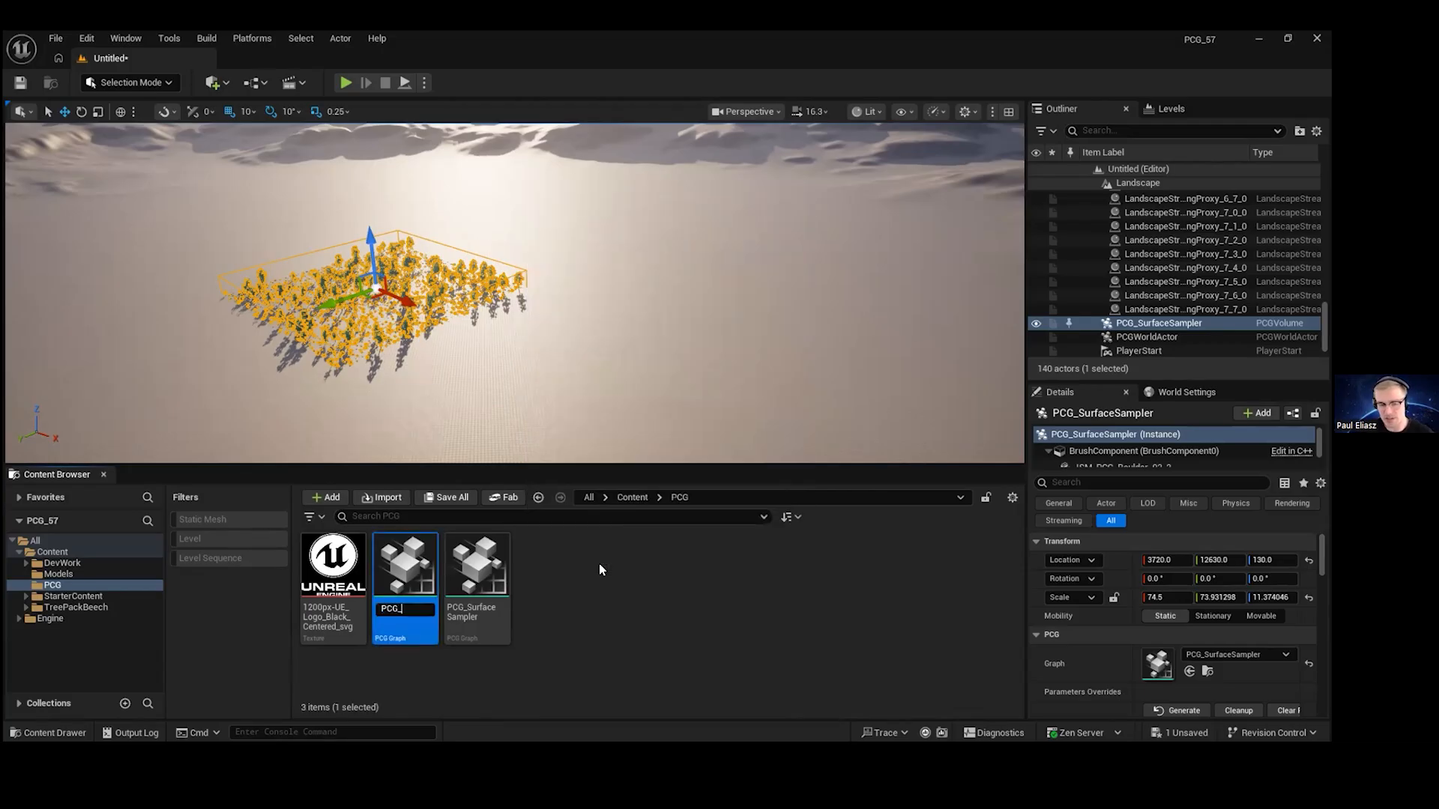
text(SplineSampler)
key(Return)
double_click(404, 588)
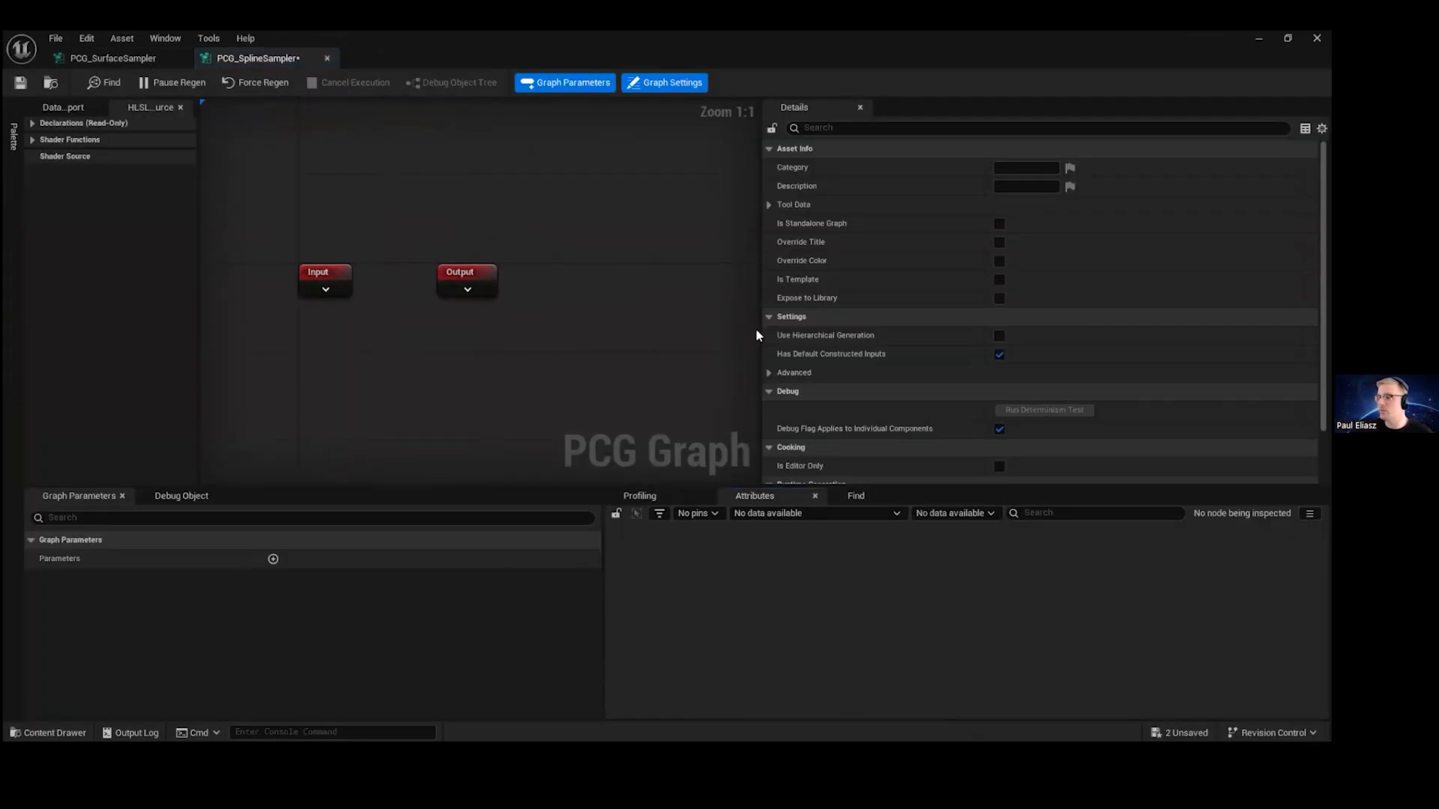
- Widen the graph area and add a Get Spline Data node below the Input node
right_drag(397, 318, 561, 241)
drag(762, 245, 883, 247)
scroll(652, 326, down, 3)
right_click(443, 330)
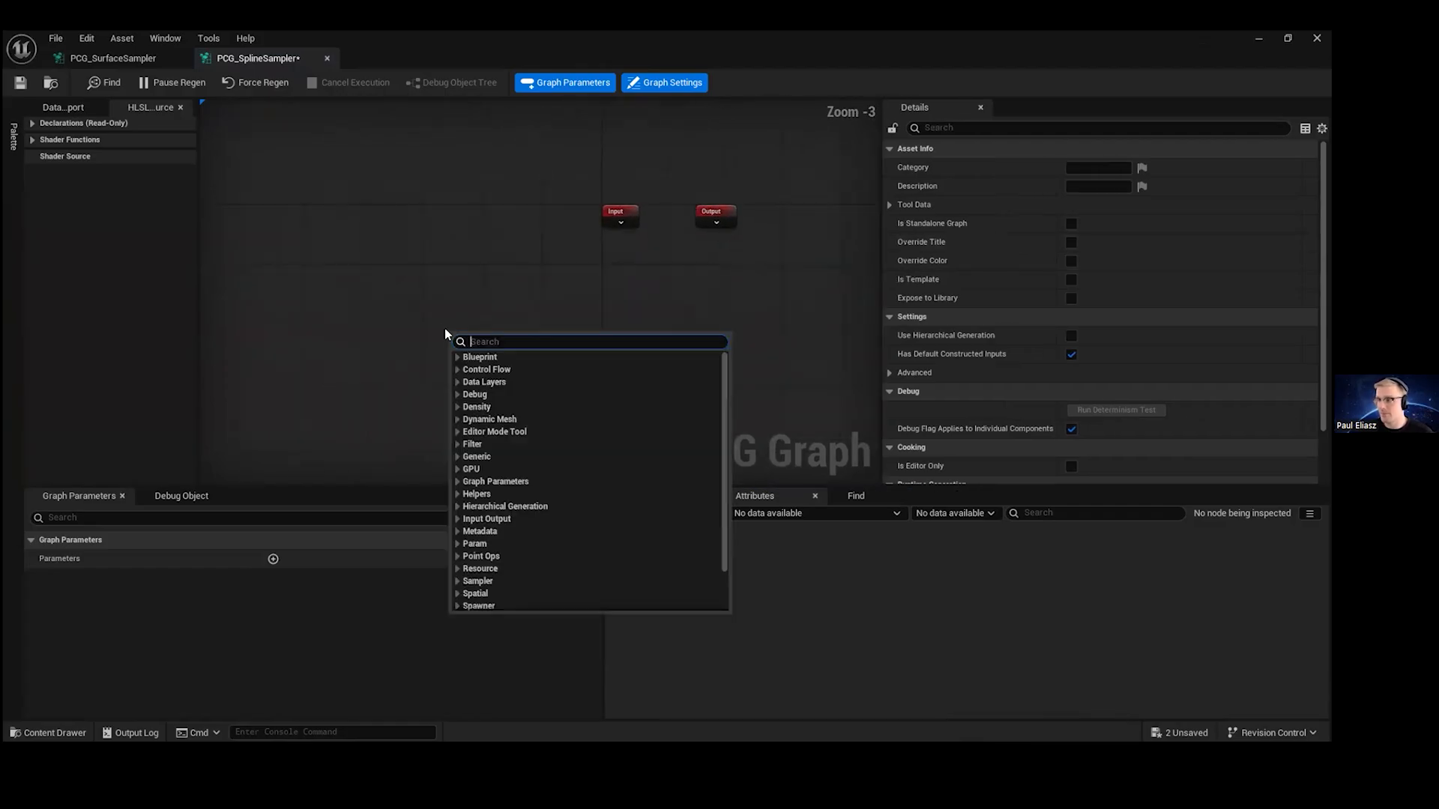
text(get plin)
key(BackSpace)
key(BackSpace)
key(BackSpace)
key(BackSpace)
key(BackSpace)
text(spl)
key(Return)
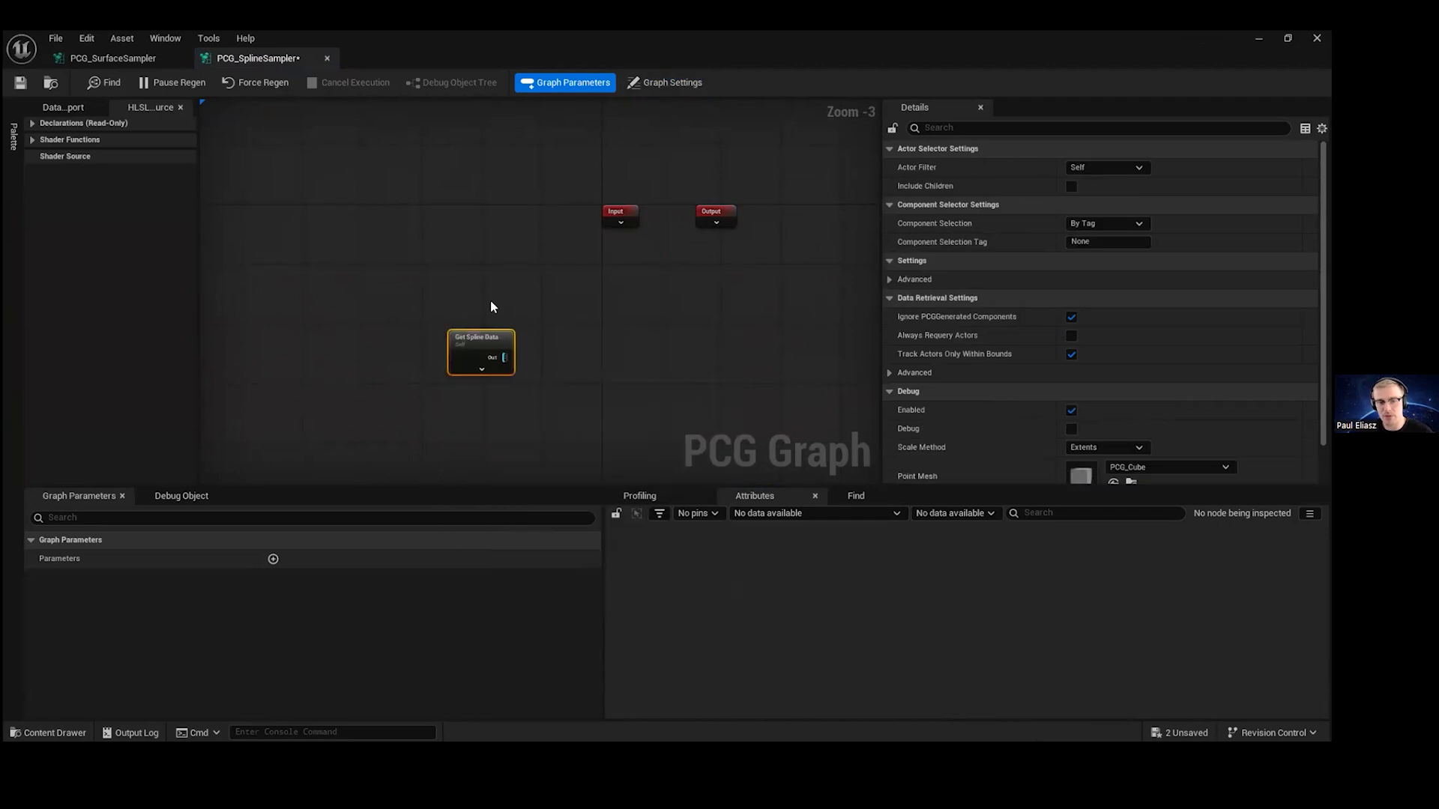
scroll(475, 295, up, 2)
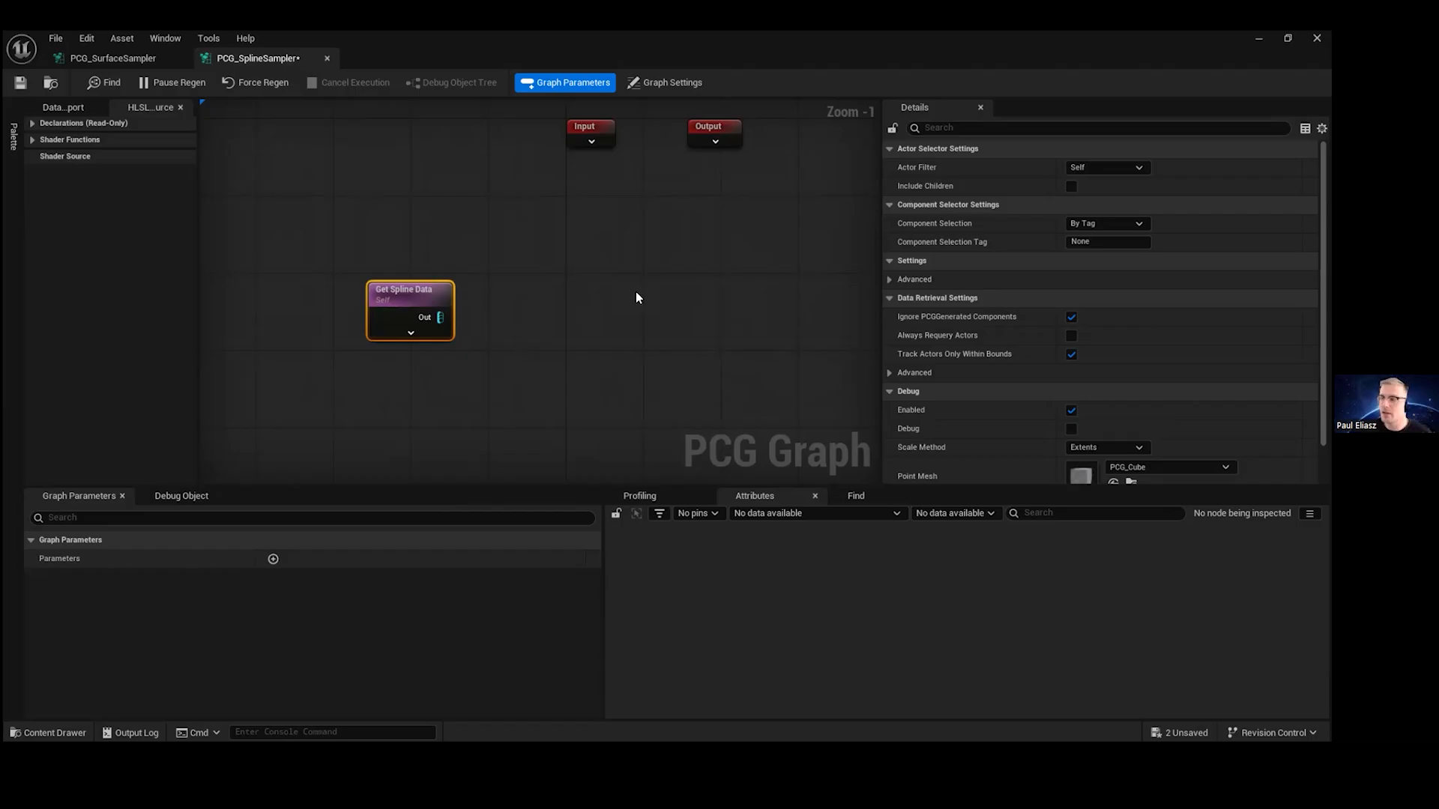
- Add a Spline Sampler node, connect Get Spline Data's output to its Spline input, and straighten the connection
right_click(579, 250)
text(s)
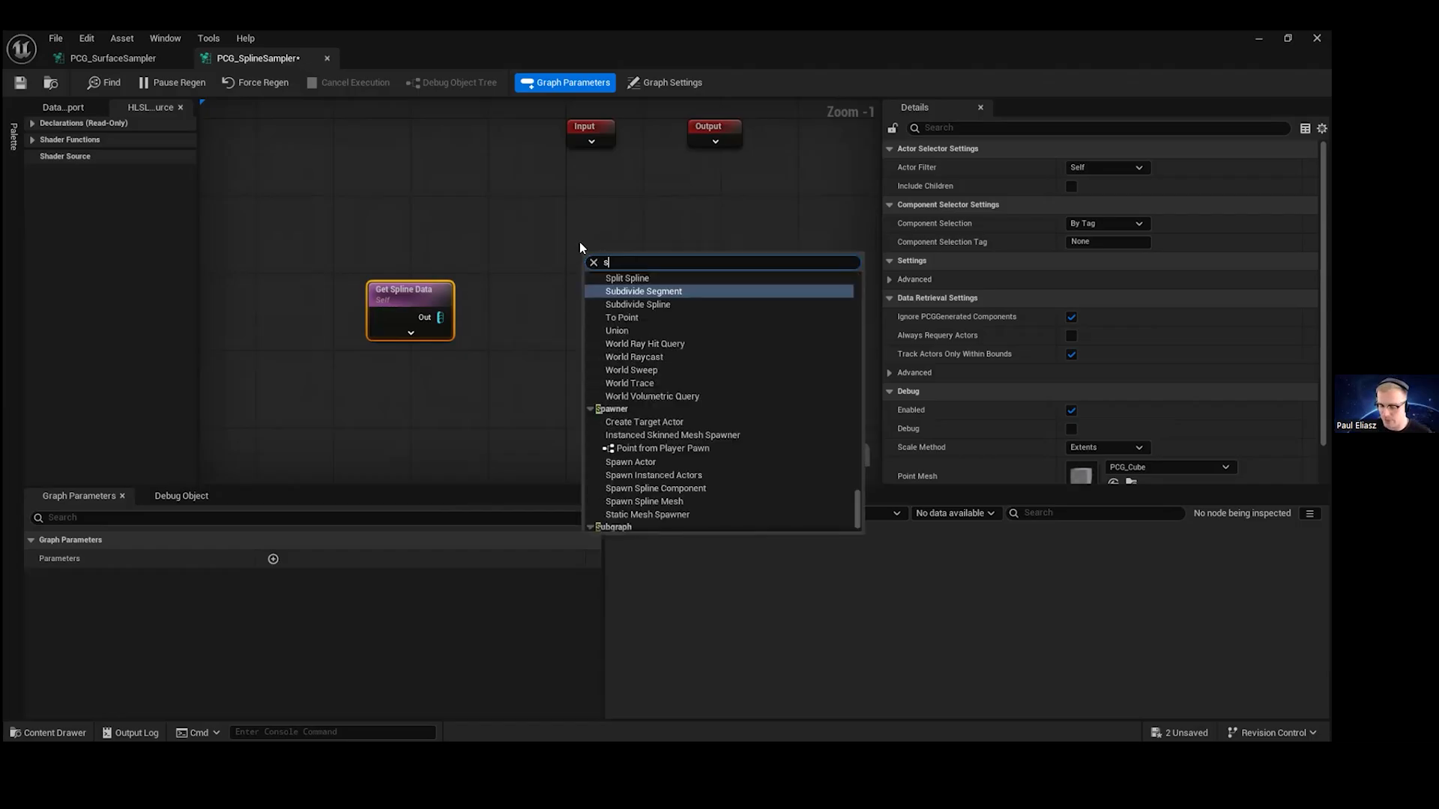
text(pline sa)
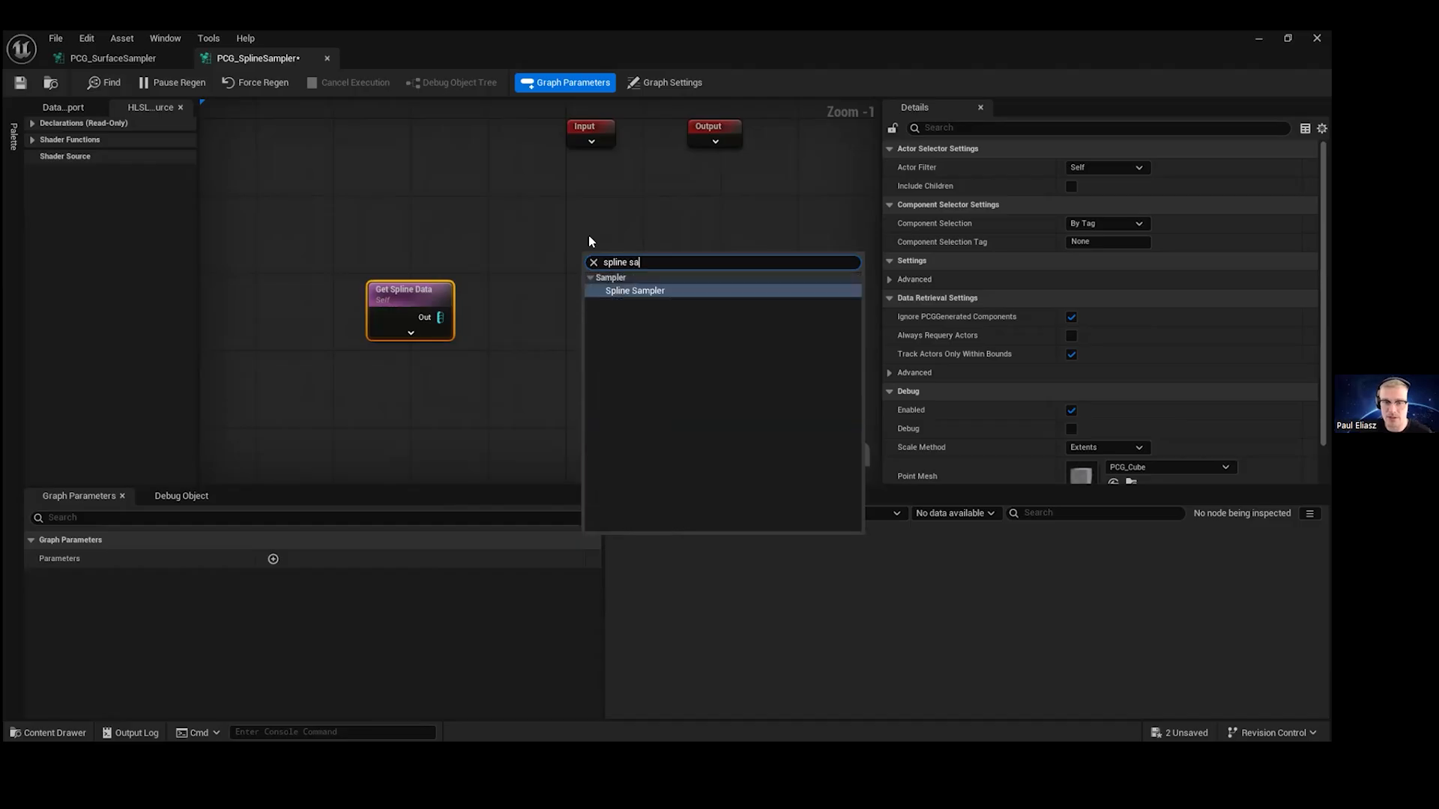
key(Return)
scroll(637, 298, up, 1)
drag(637, 298, 615, 298)
drag(408, 322, 533, 324)
drag(413, 278, 570, 318)
key(q)
- Deselect the PCG volume in the level and return to the maximized PCG_SplineSampler graph
right_drag(642, 267, 502, 255)
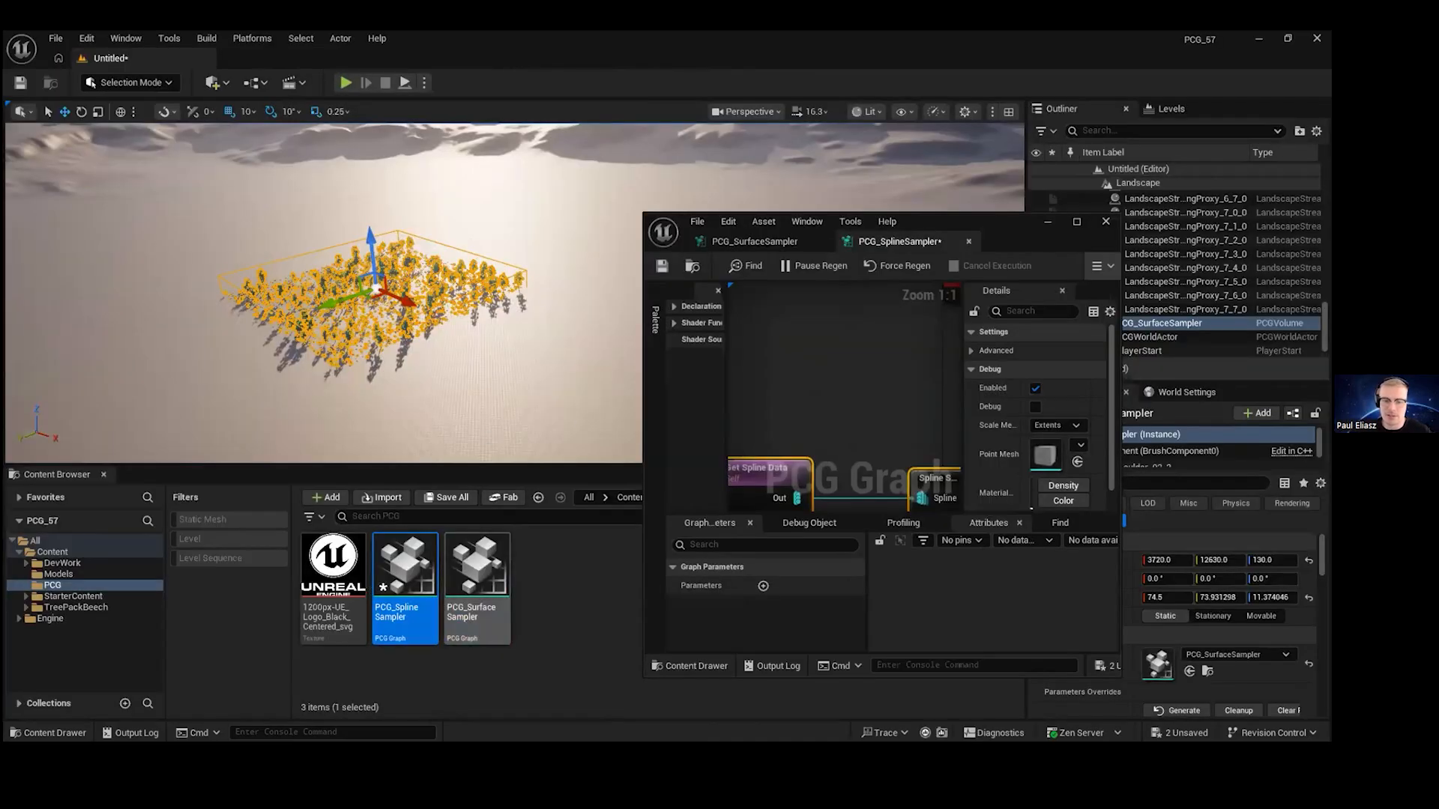
drag(405, 584, 498, 401)
key(f)
click(582, 248)
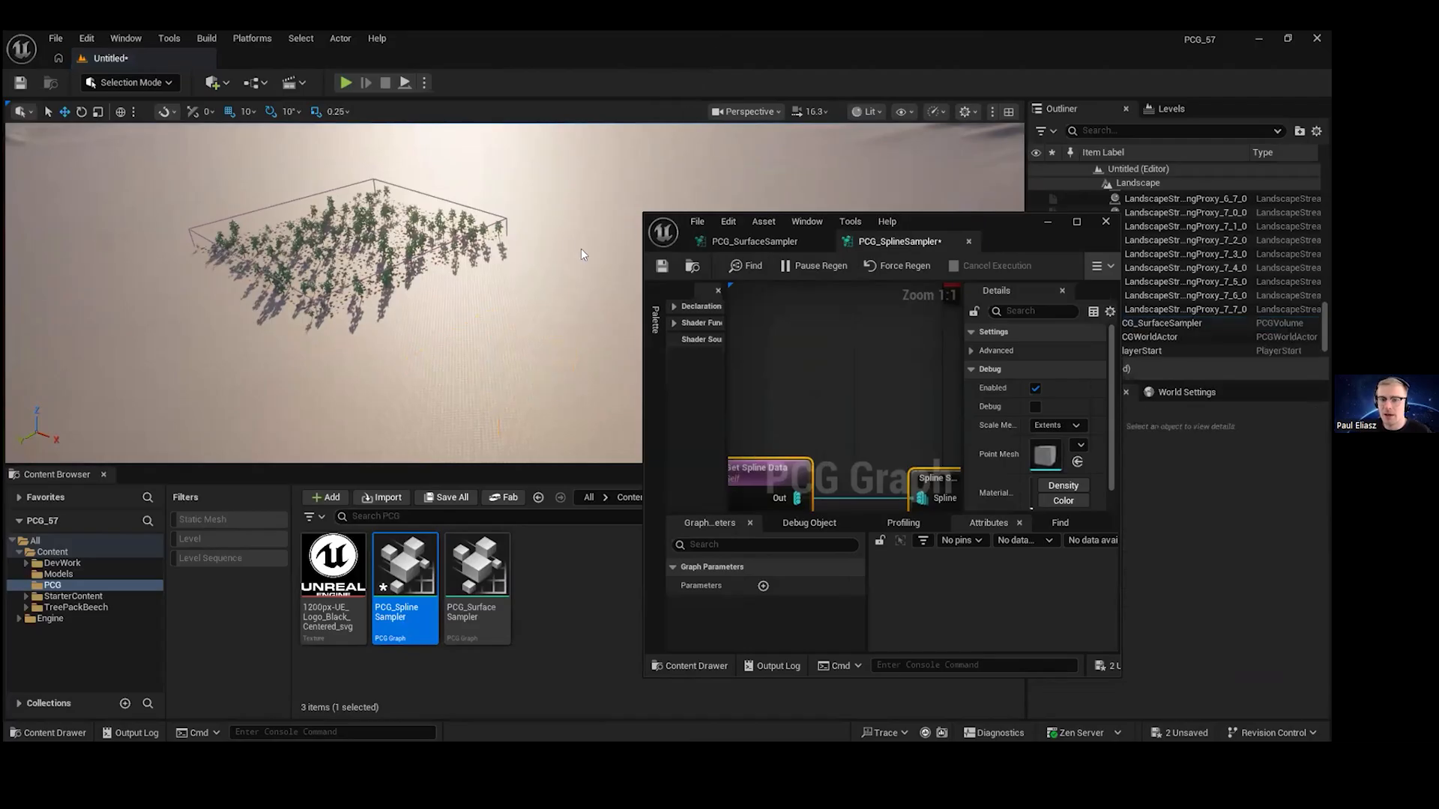
drag(937, 222, 701, 39)
right_drag(580, 227, 598, 180)
- Add a Projection node to the graph after the Spline Sampler node
scroll(598, 180, down, 2)
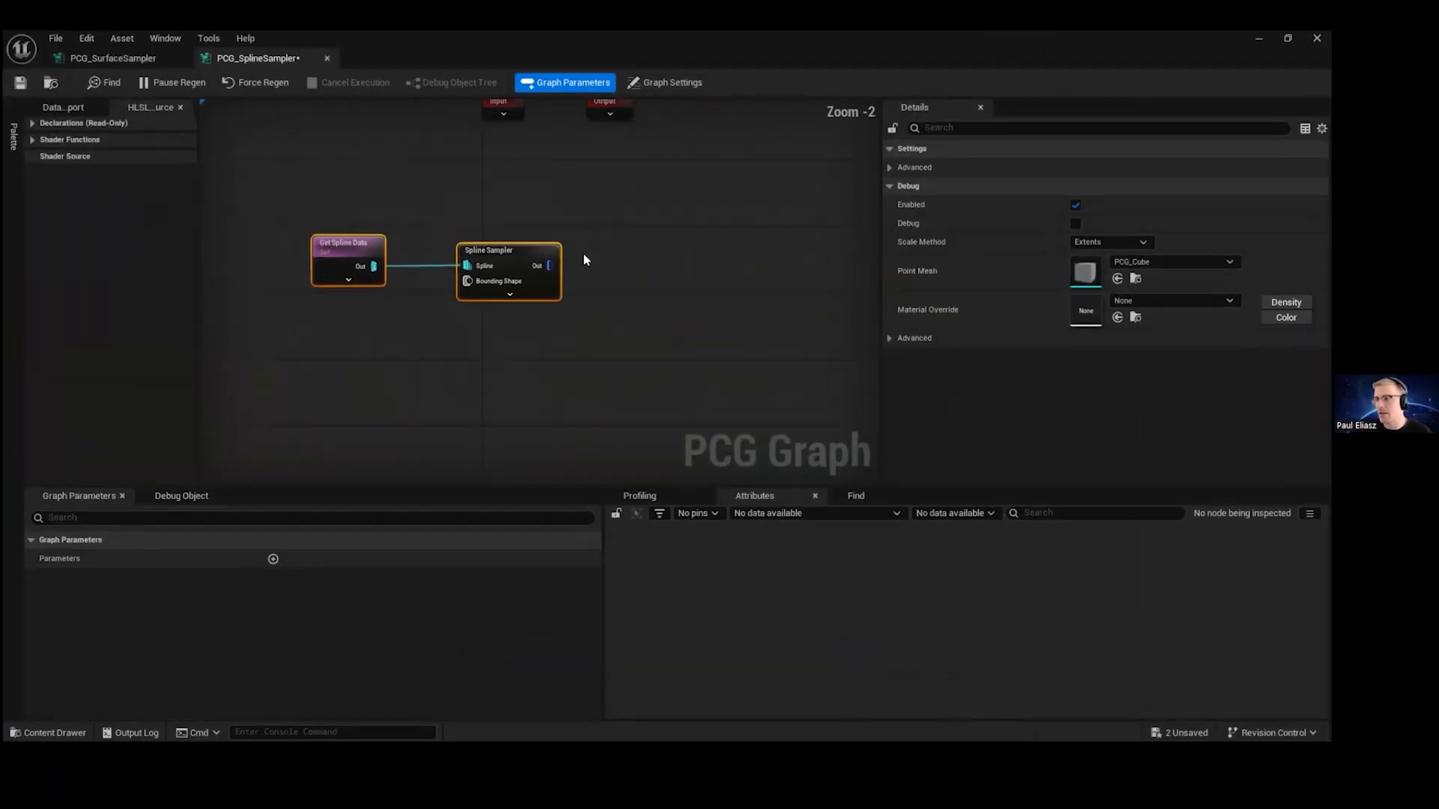
right_drag(591, 250, 460, 300)
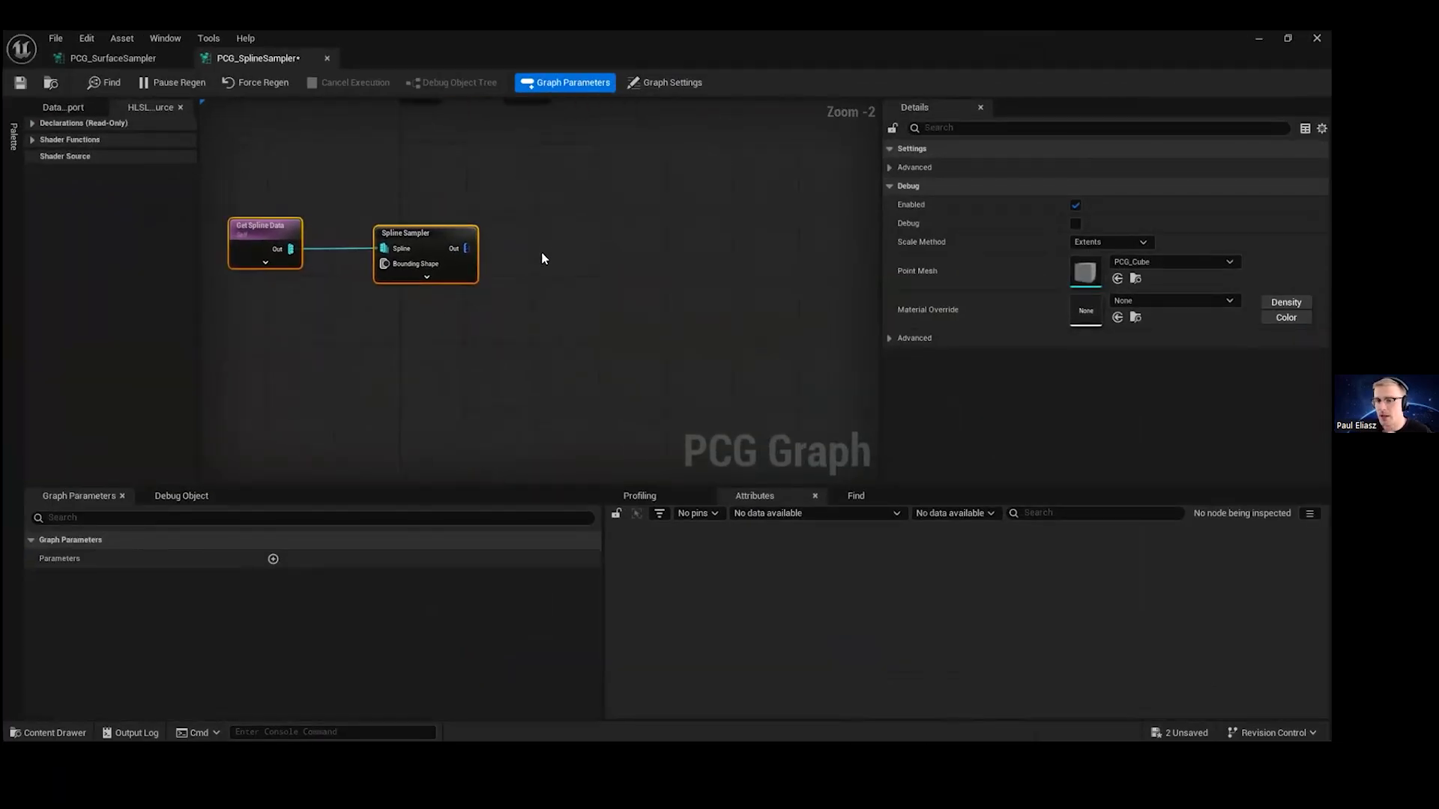
scroll(617, 268, down, 2)
right_drag(604, 234, 571, 208)
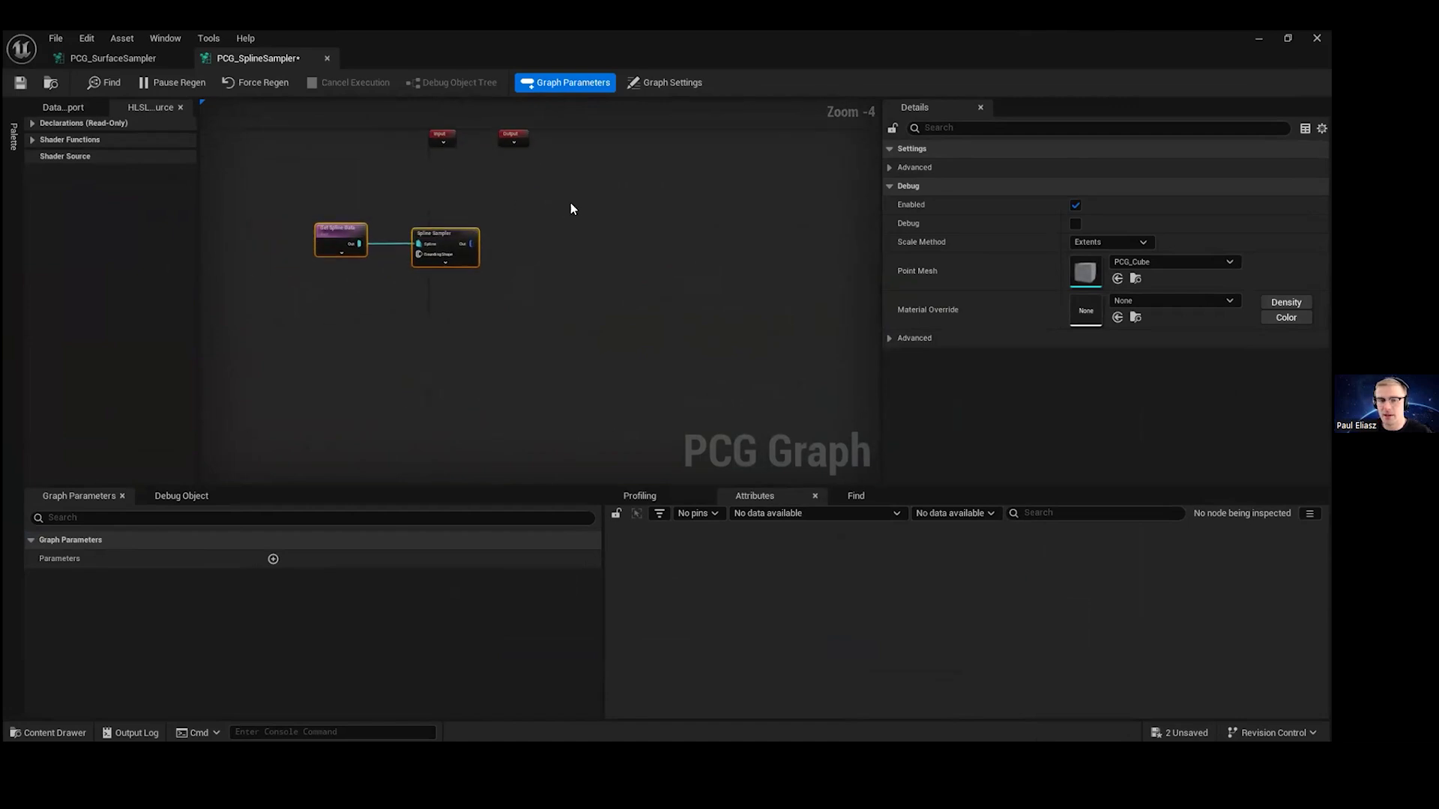
scroll(643, 201, up, 2)
right_click(641, 203)
text(project)
key(Return)
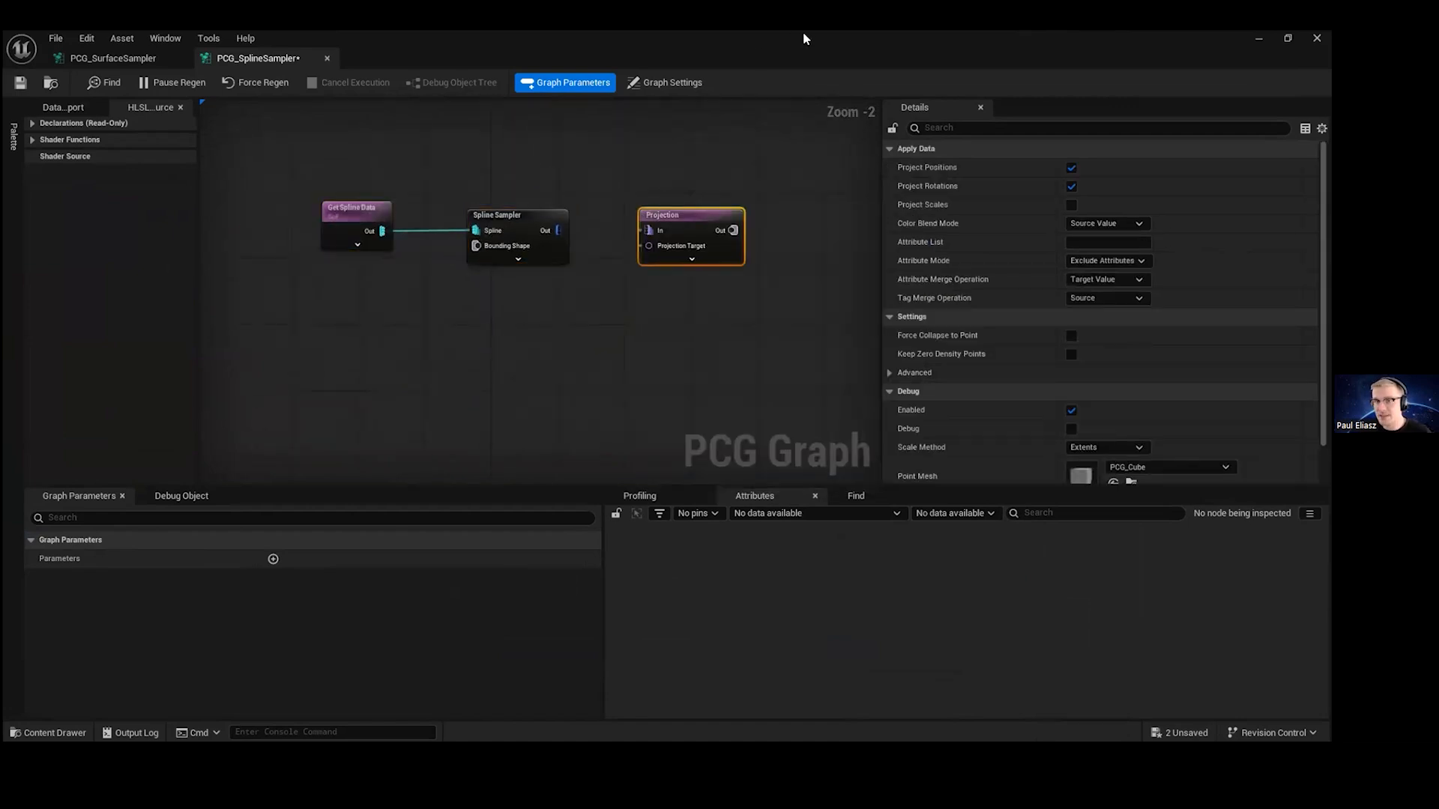
double_click(803, 37)
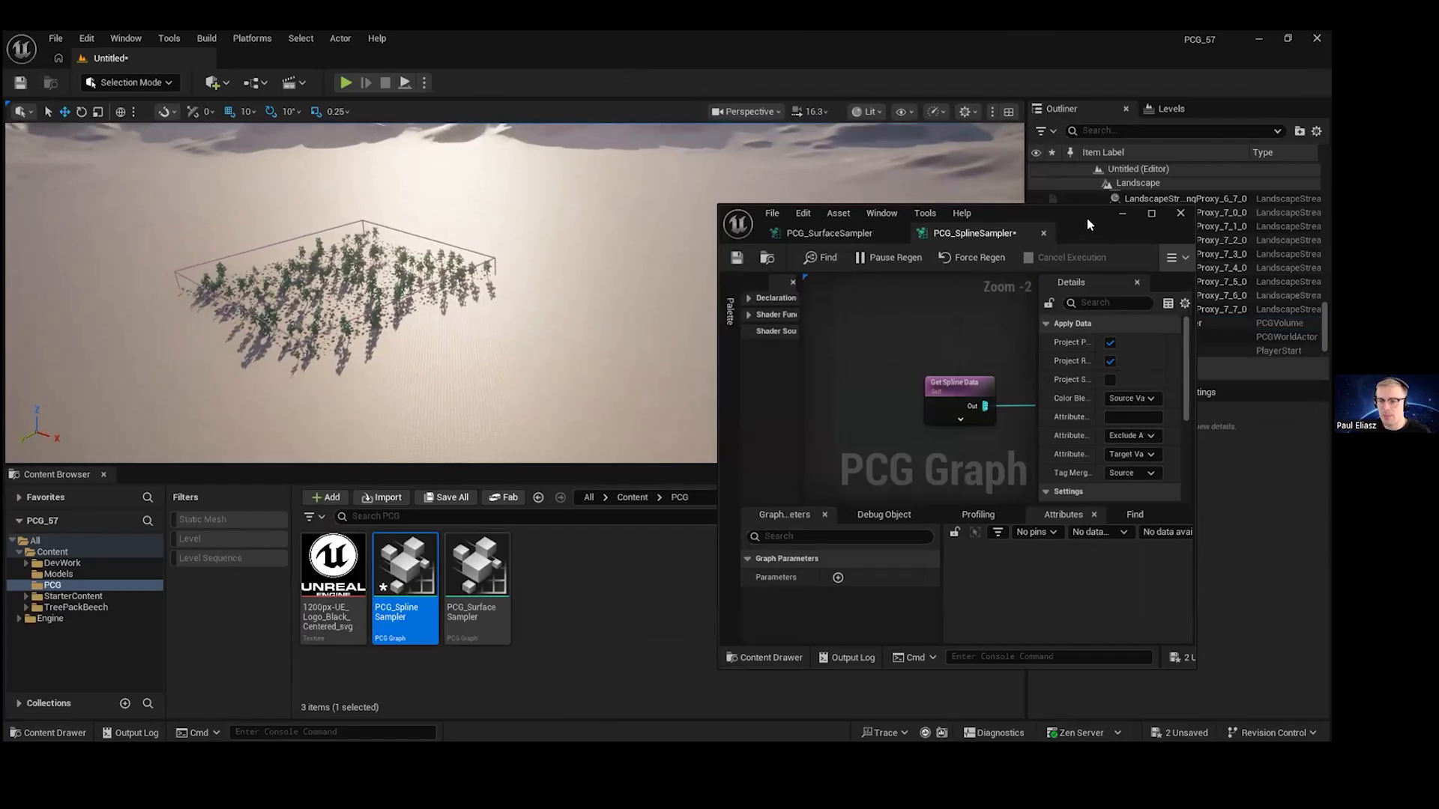
drag(1086, 218, 1129, 213)
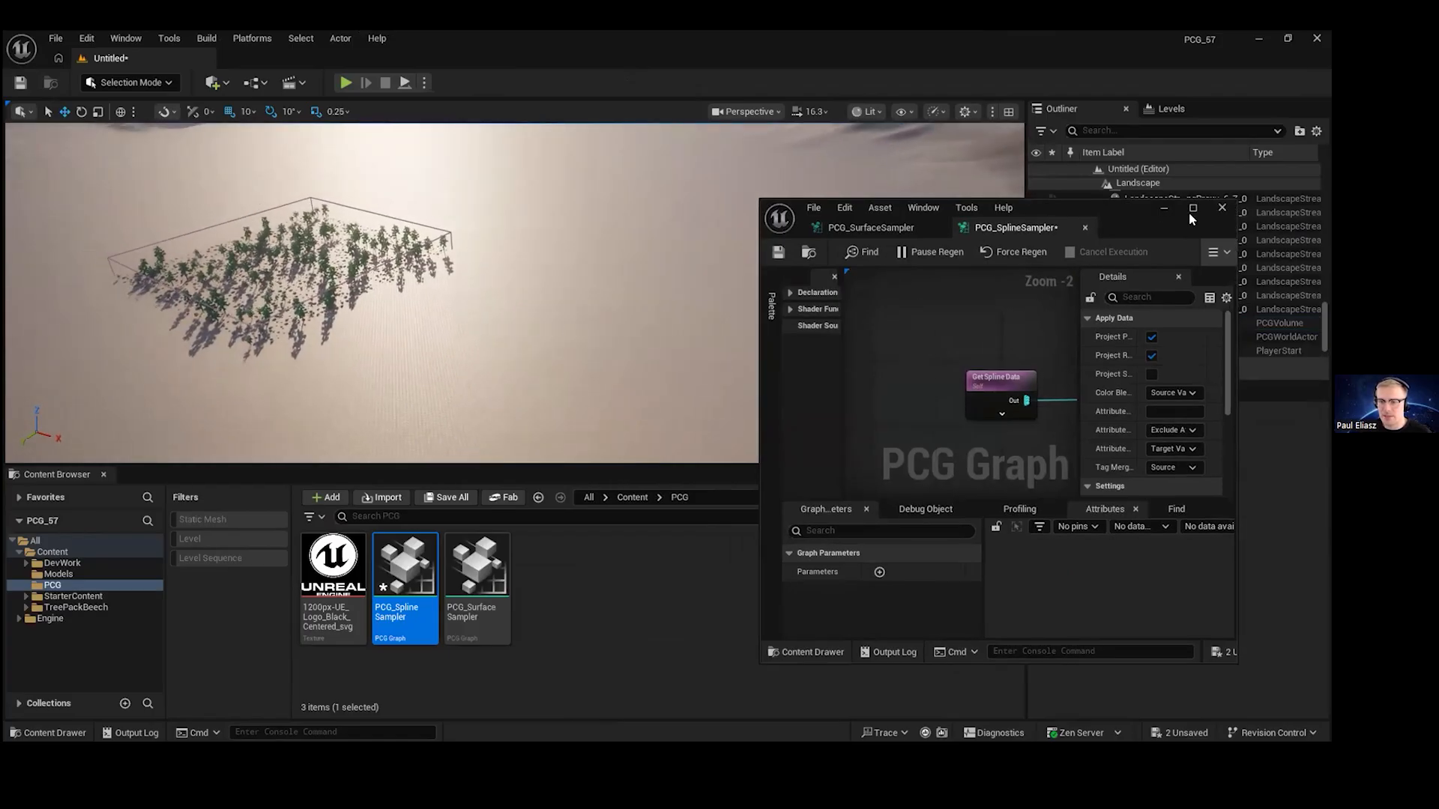
drag(1076, 214, 780, 303)
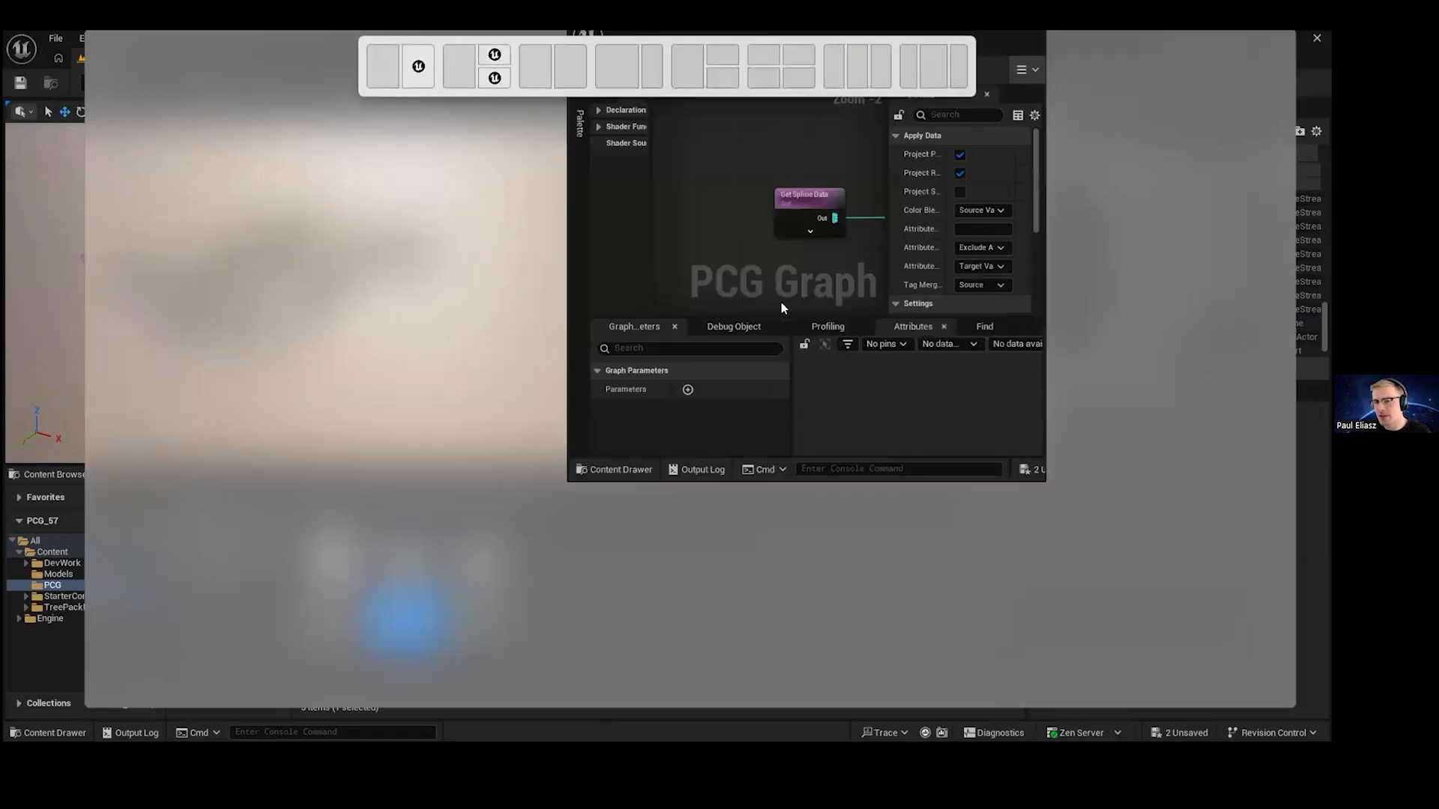
right_drag(680, 265, 746, 286)
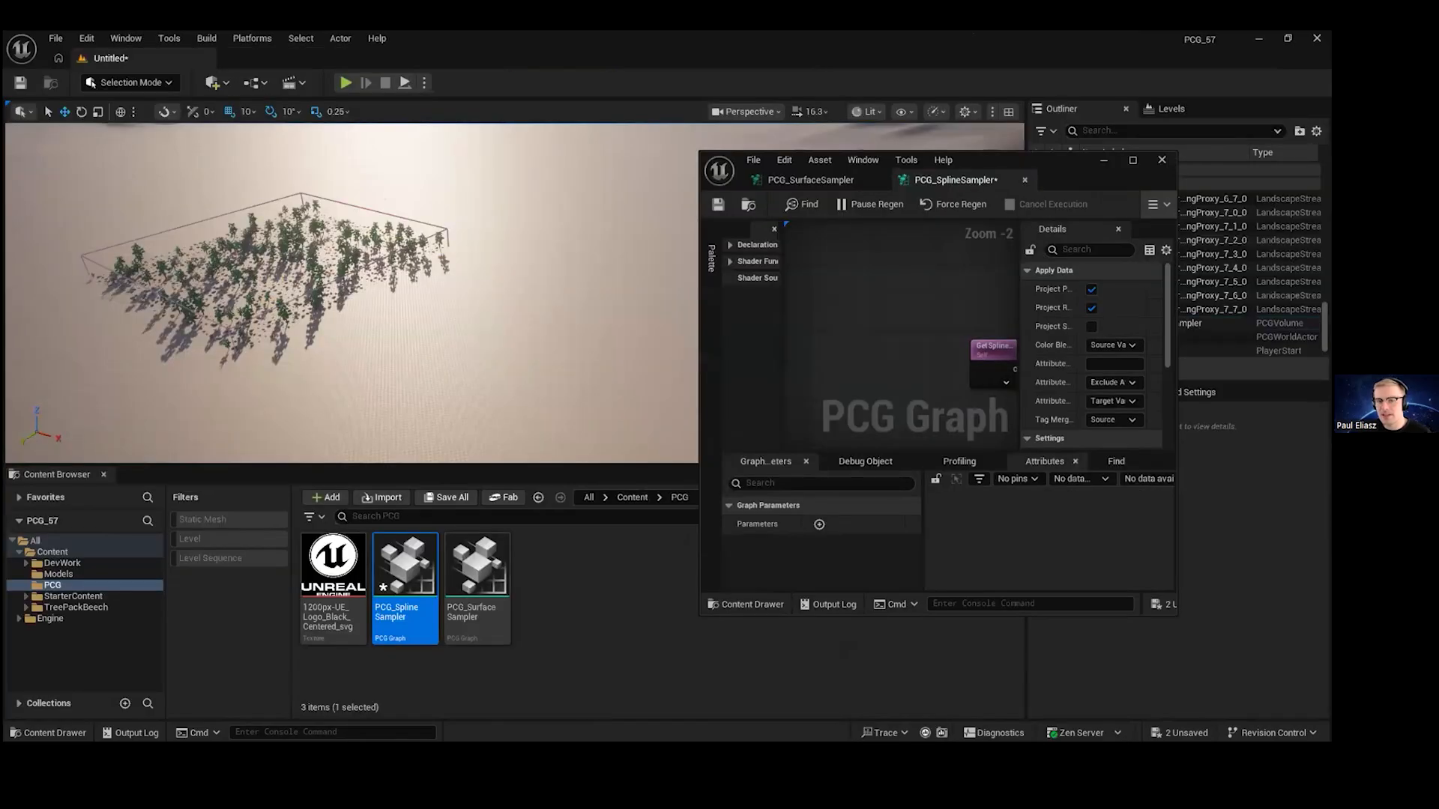
mouse_move(499, 284)
right_down()
mouse_move(454, 229)
mouse_move(401, 263)
mouse_move(423, 298)
mouse_move(500, 284)
mouse_move(469, 274)
mouse_move(483, 308)
right_up()
scroll(501, 283, up, 2)
scroll(541, 275, up, 3)
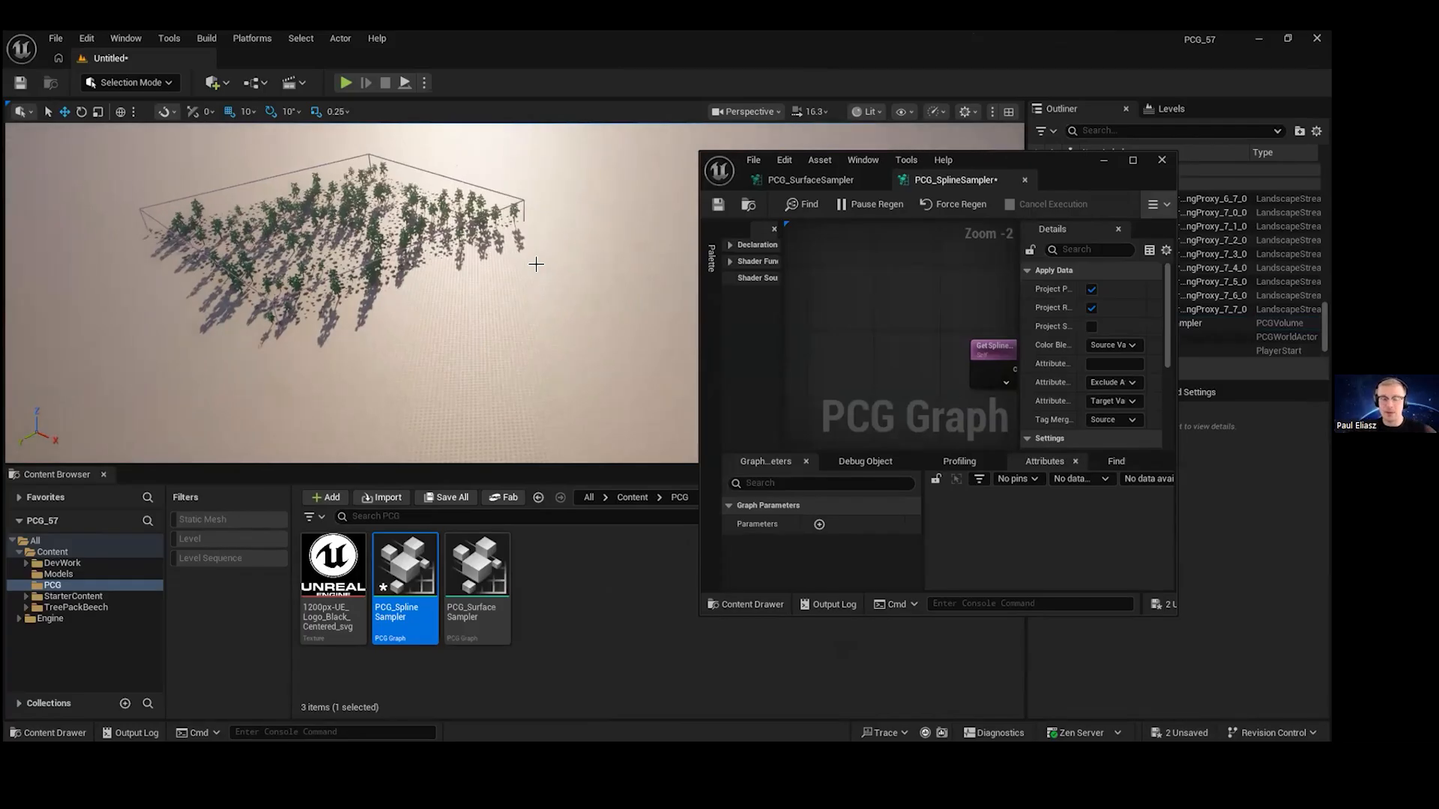
drag(1054, 165, 491, 52)
click(676, 246)
- Add a Transform Points node to the graph after the Spline Sampler node
scroll(677, 241, up, 2)
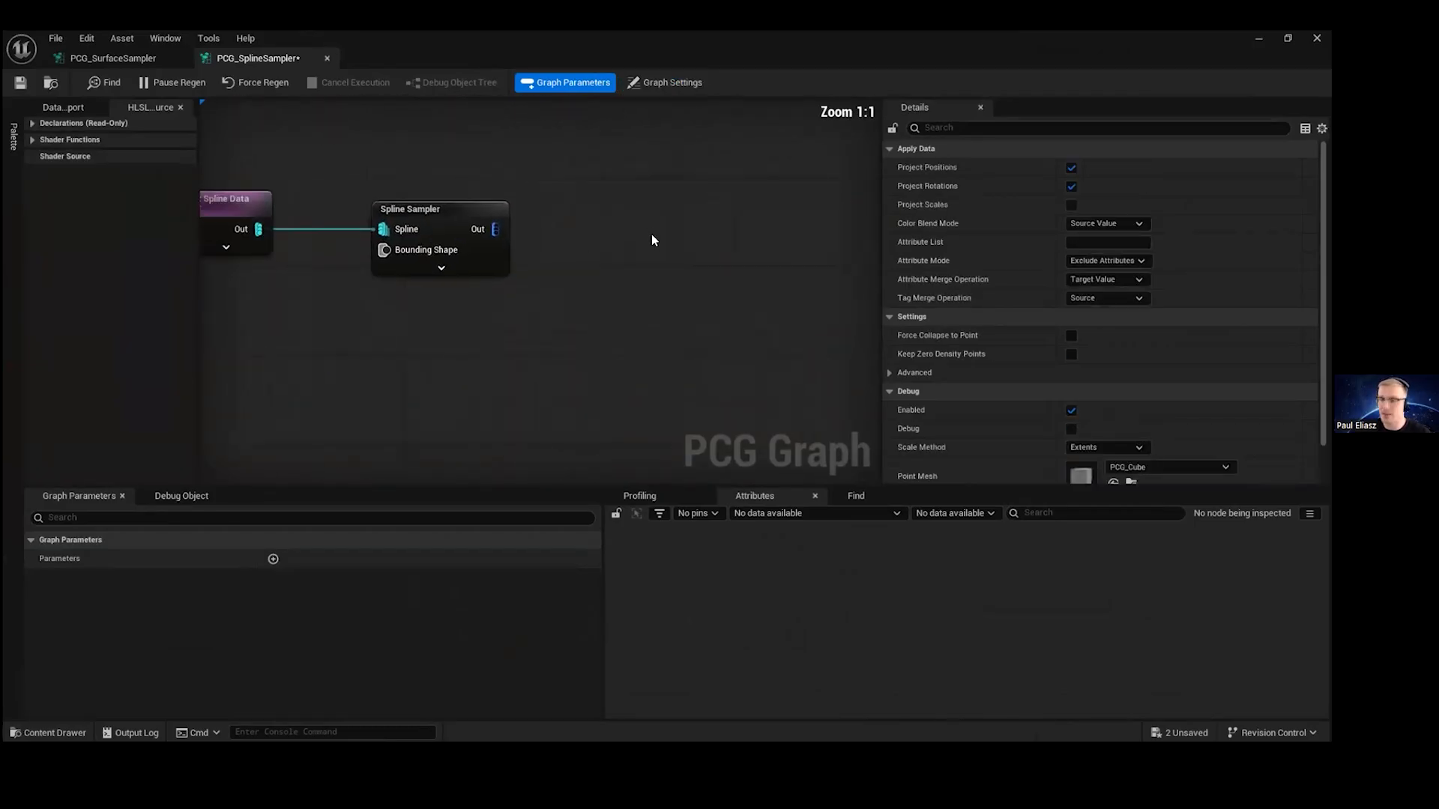
right_click(649, 228)
text(trans)
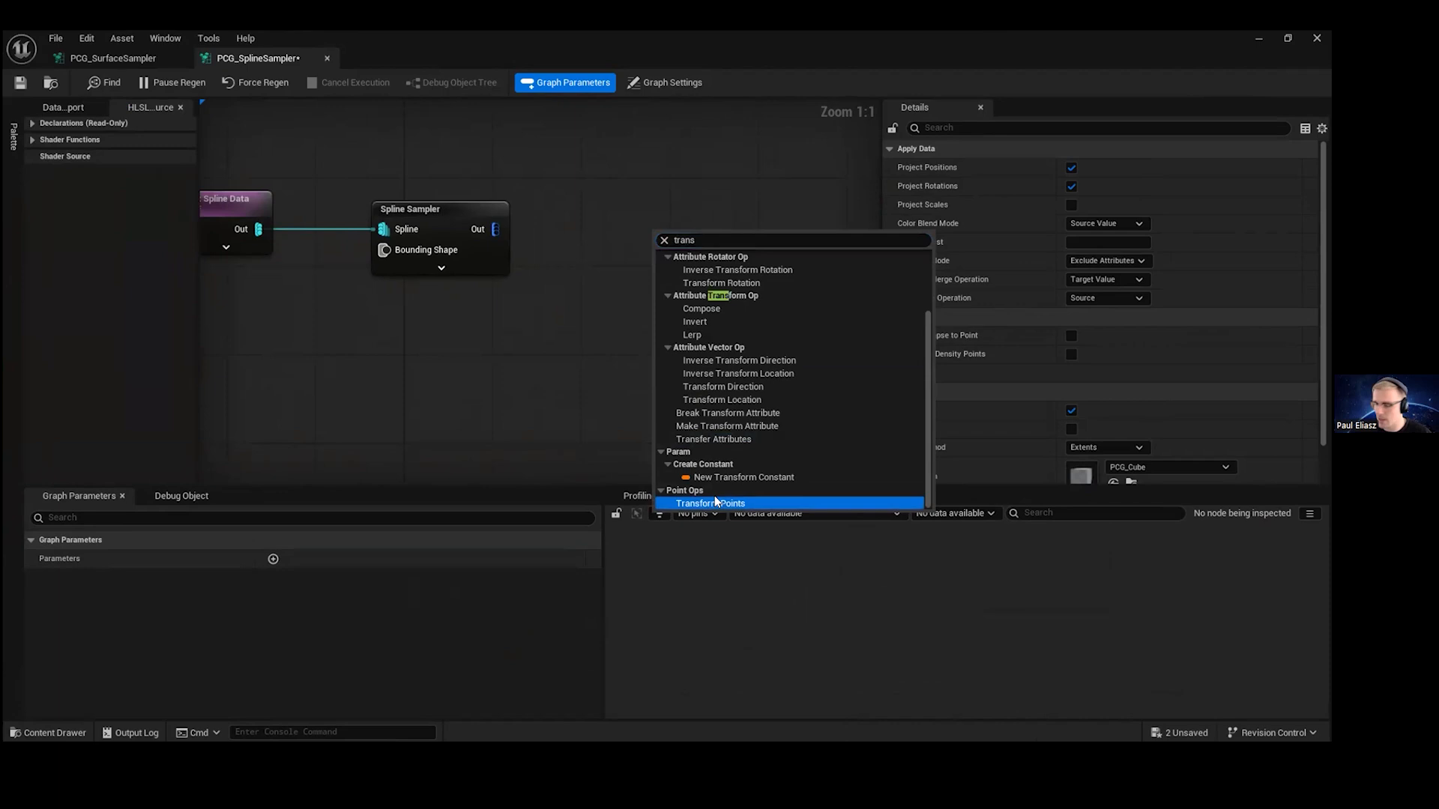
click(710, 502)
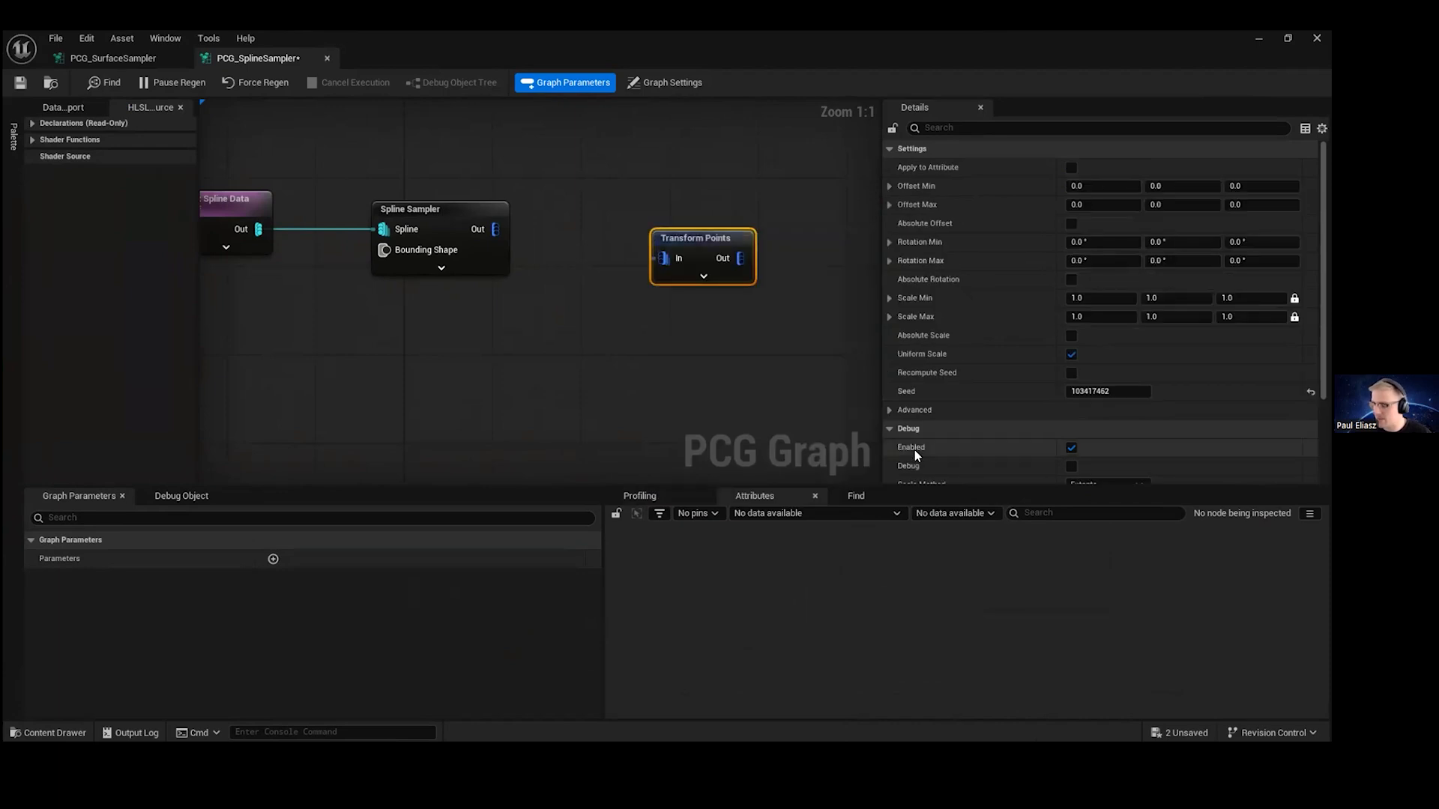
- Add a Static Mesh Spawner node and place it just below and beyond the Transform Points node
right_drag(698, 365, 601, 347)
right_click(600, 352)
text(static)
key(Return)
drag(641, 369, 722, 302)
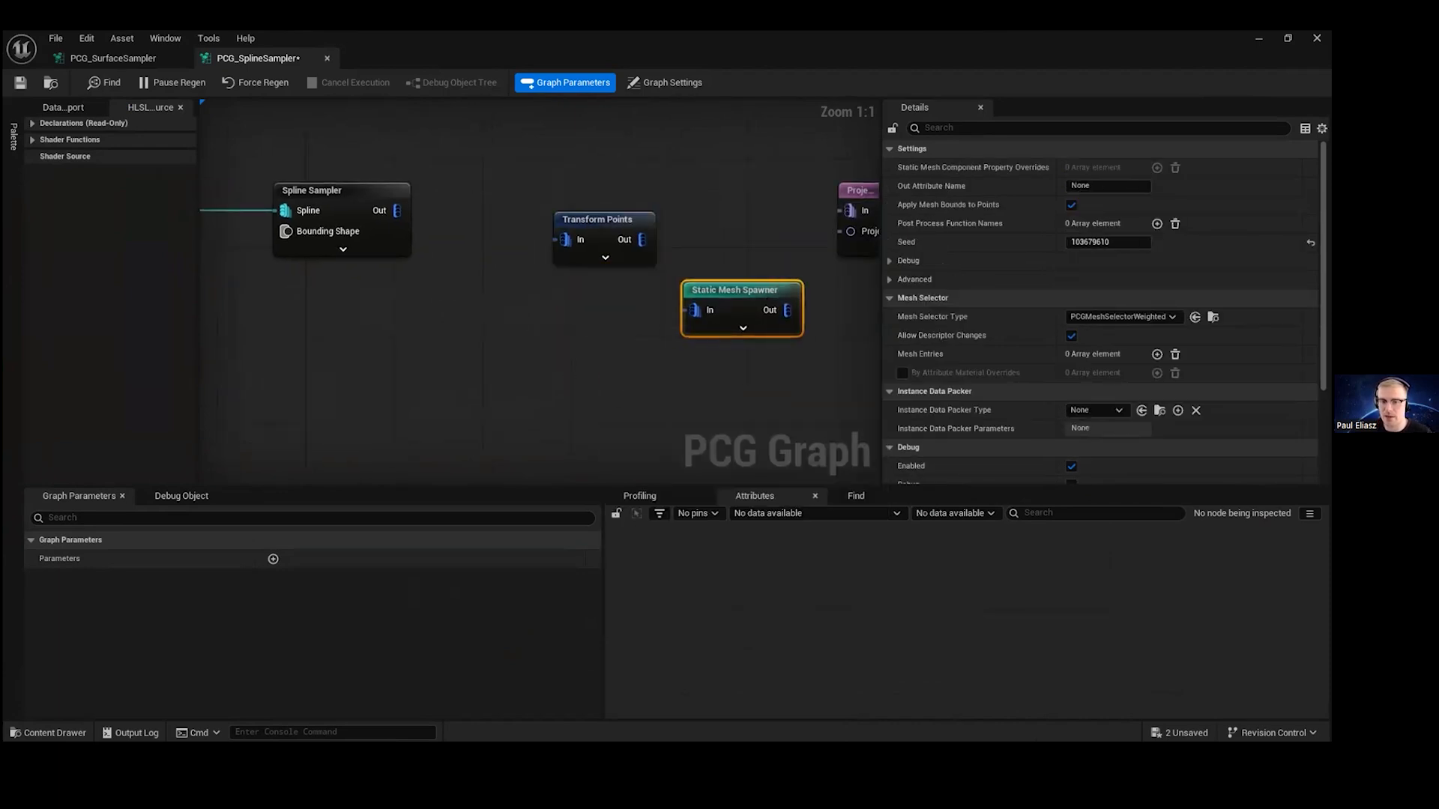
- Add one mesh entry to the Static Mesh Spawner and set its static mesh to PCG_Tree_01
right_drag(779, 374, 591, 360)
click(1157, 354)
click(901, 374)
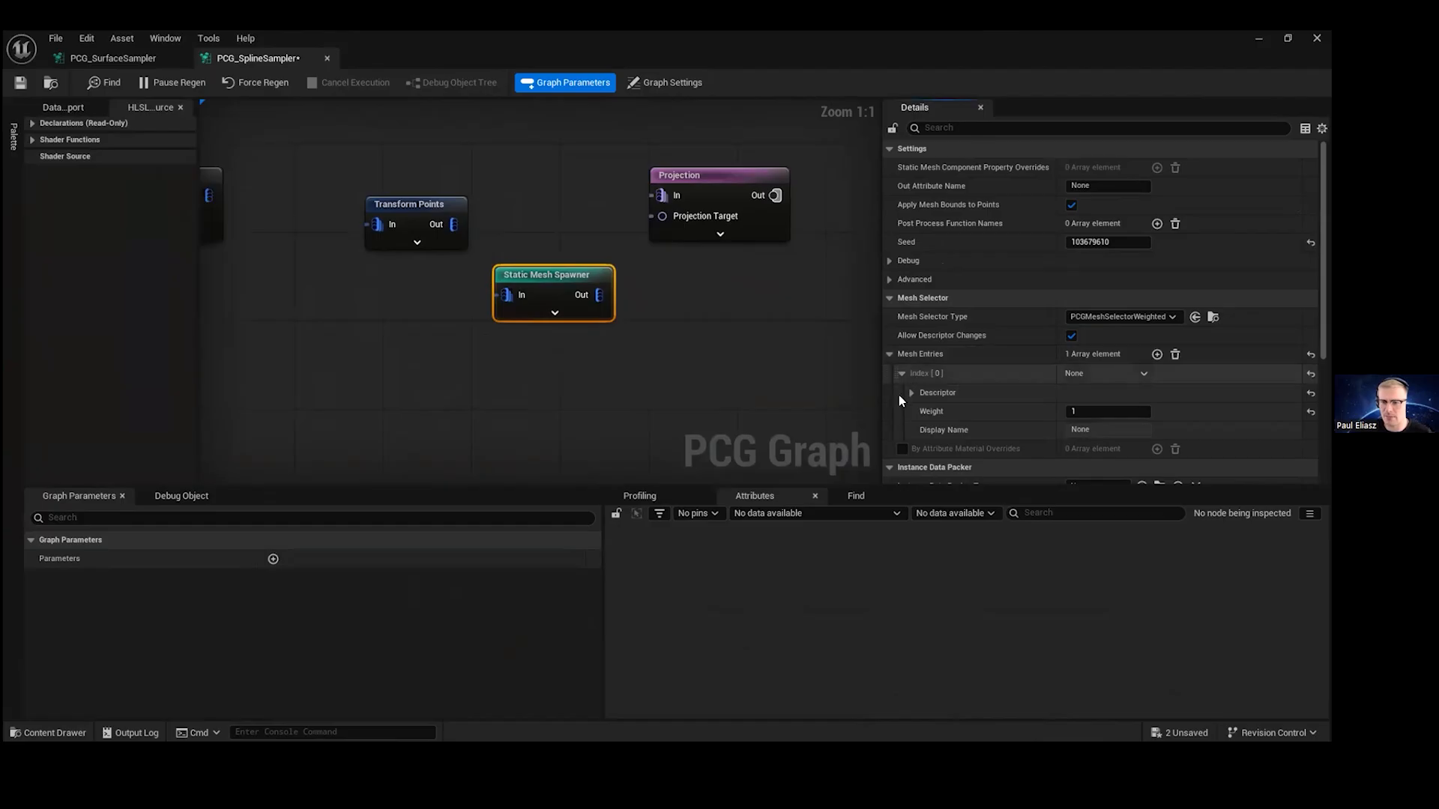
click(911, 392)
scroll(1137, 439, down, 2)
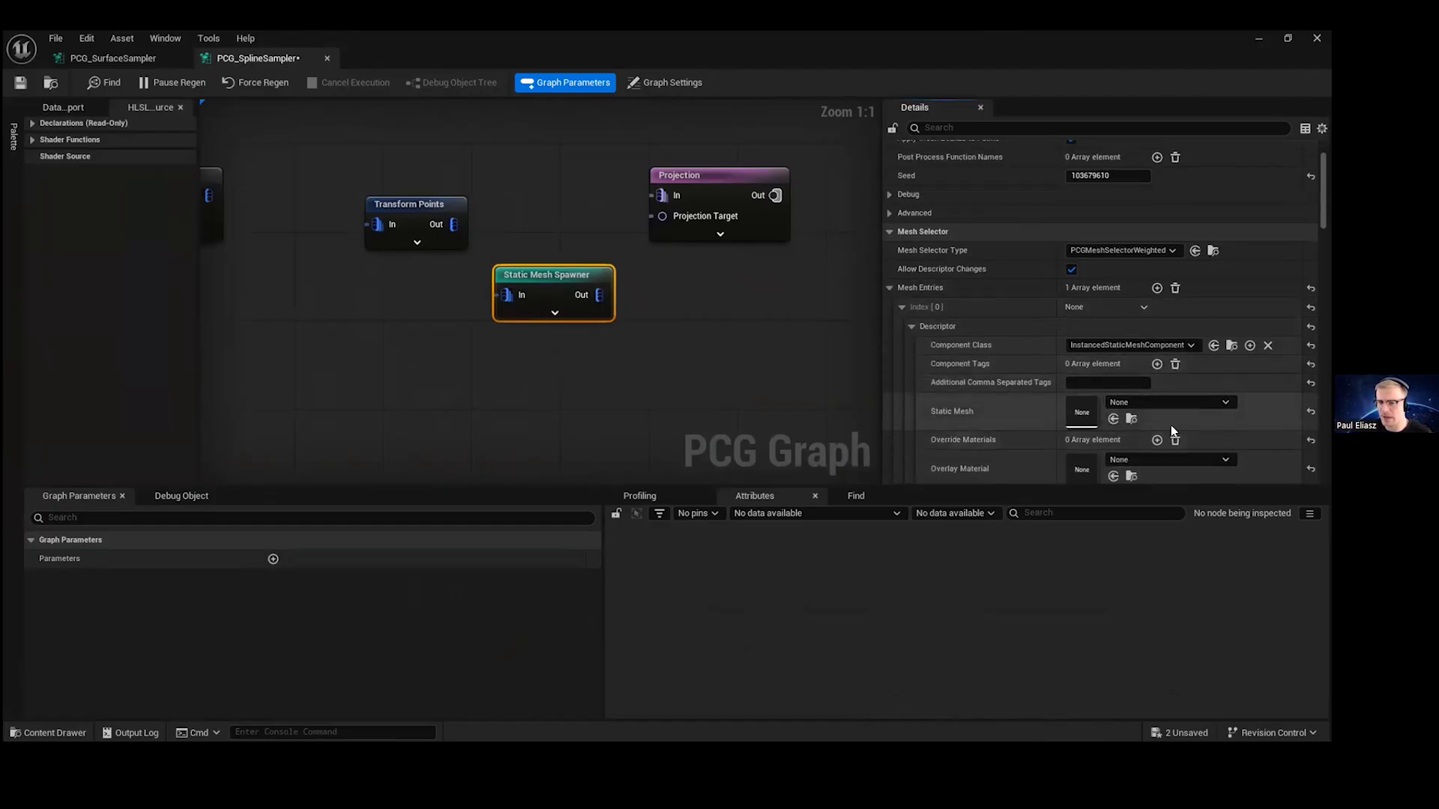
click(1166, 398)
text(tree)
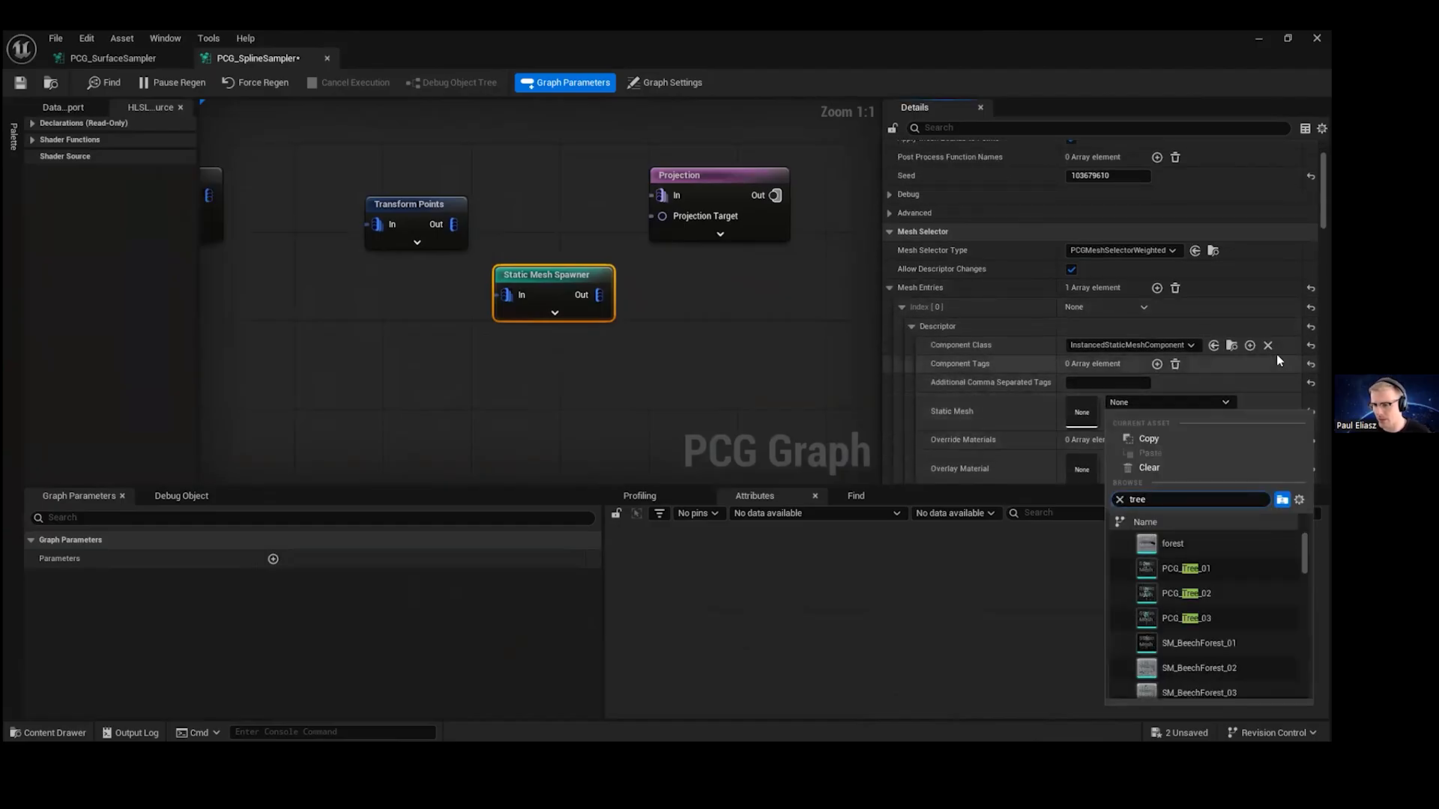
click(1213, 570)
- Align the nodes and connect Spline Sampler to Transform Points and Transform Points to the Static Mesh Spawner
right_drag(616, 373, 741, 392)
drag(541, 223, 492, 193)
drag(333, 215, 450, 214)
drag(659, 296, 660, 196)
drag(530, 215, 631, 215)
right_drag(434, 285, 702, 309)
click(538, 227)
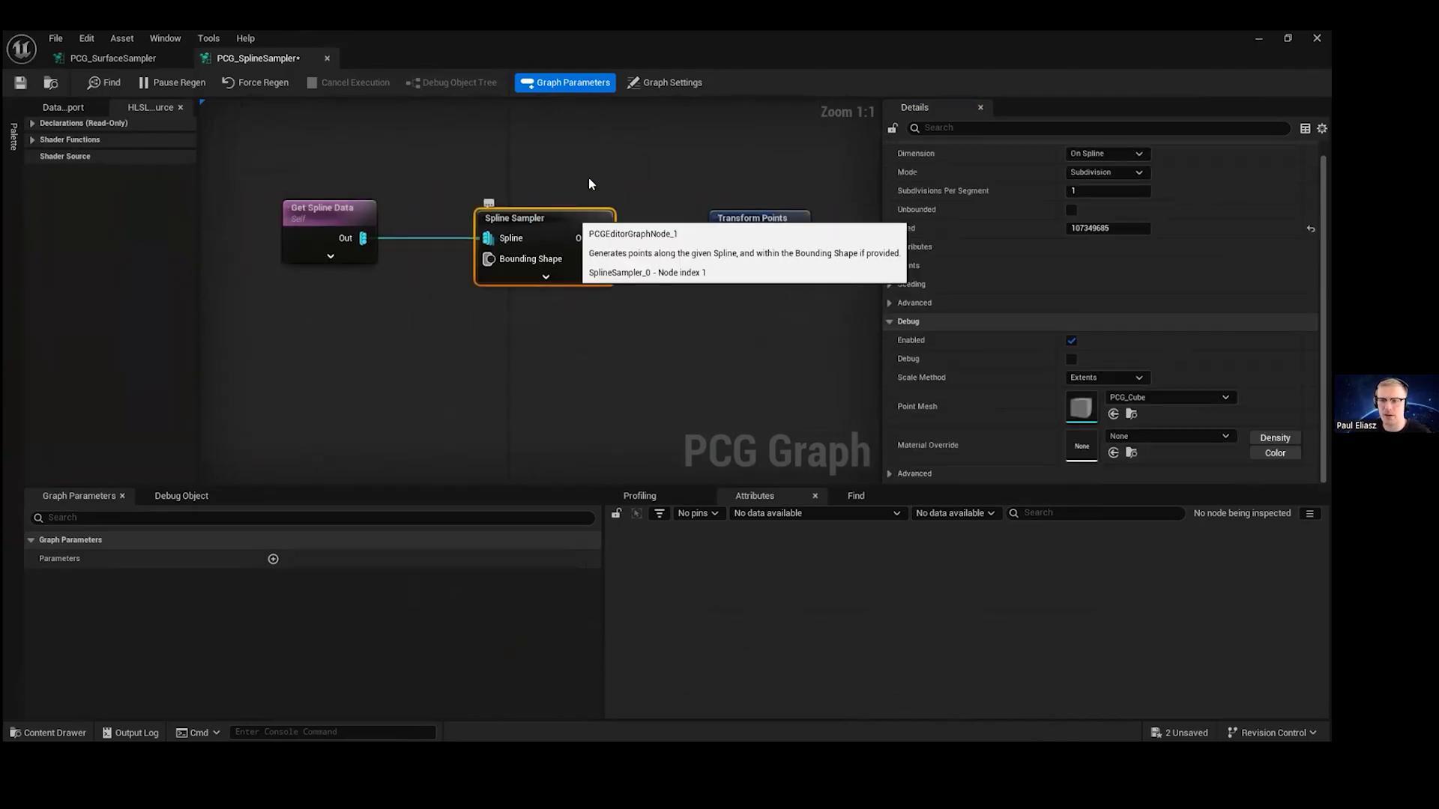
right_drag(712, 182, 571, 215)
scroll(591, 217, down, 2)
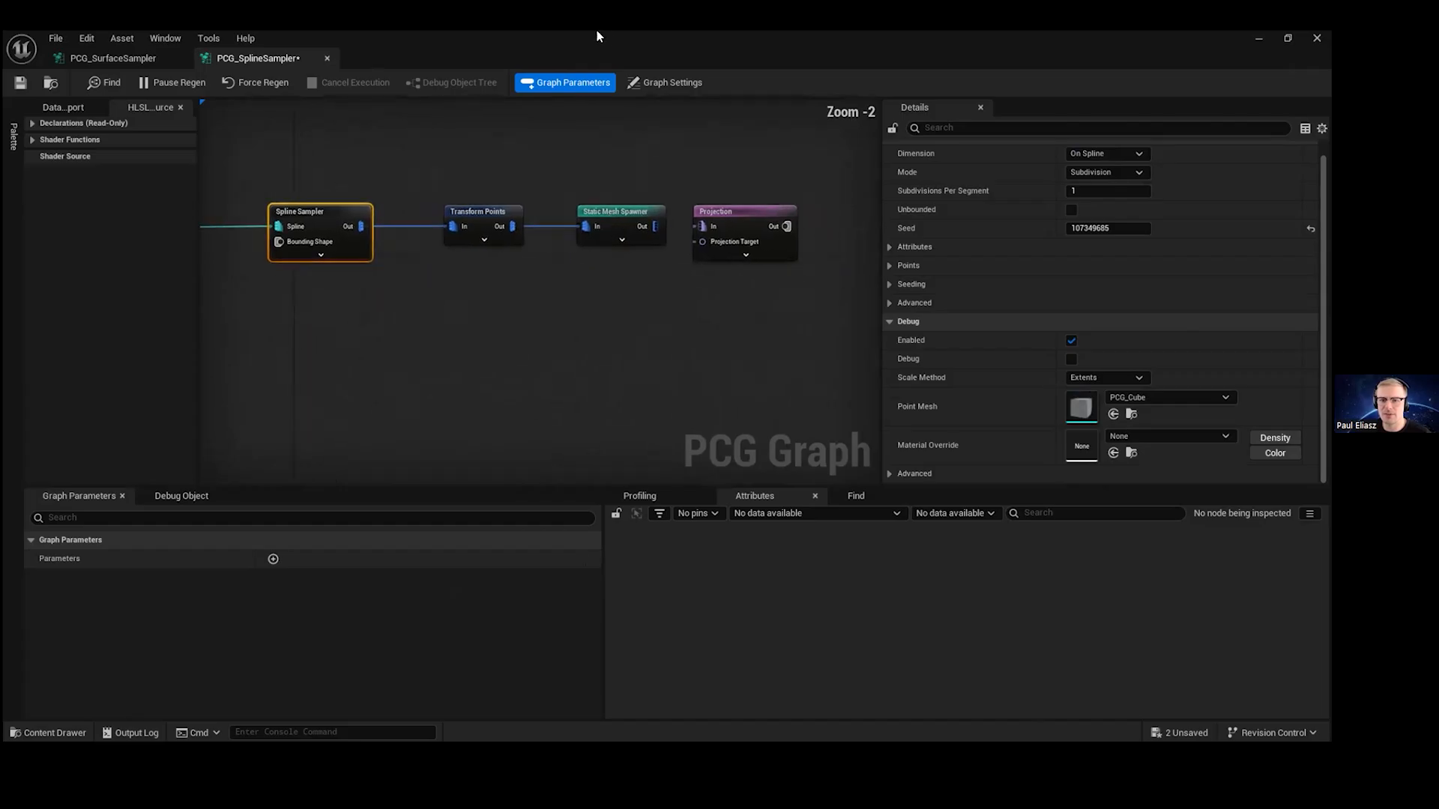
- Create an Actor-based Blueprint class in the PCG content folder and name it BP_SplineTool
double_click(480, 45)
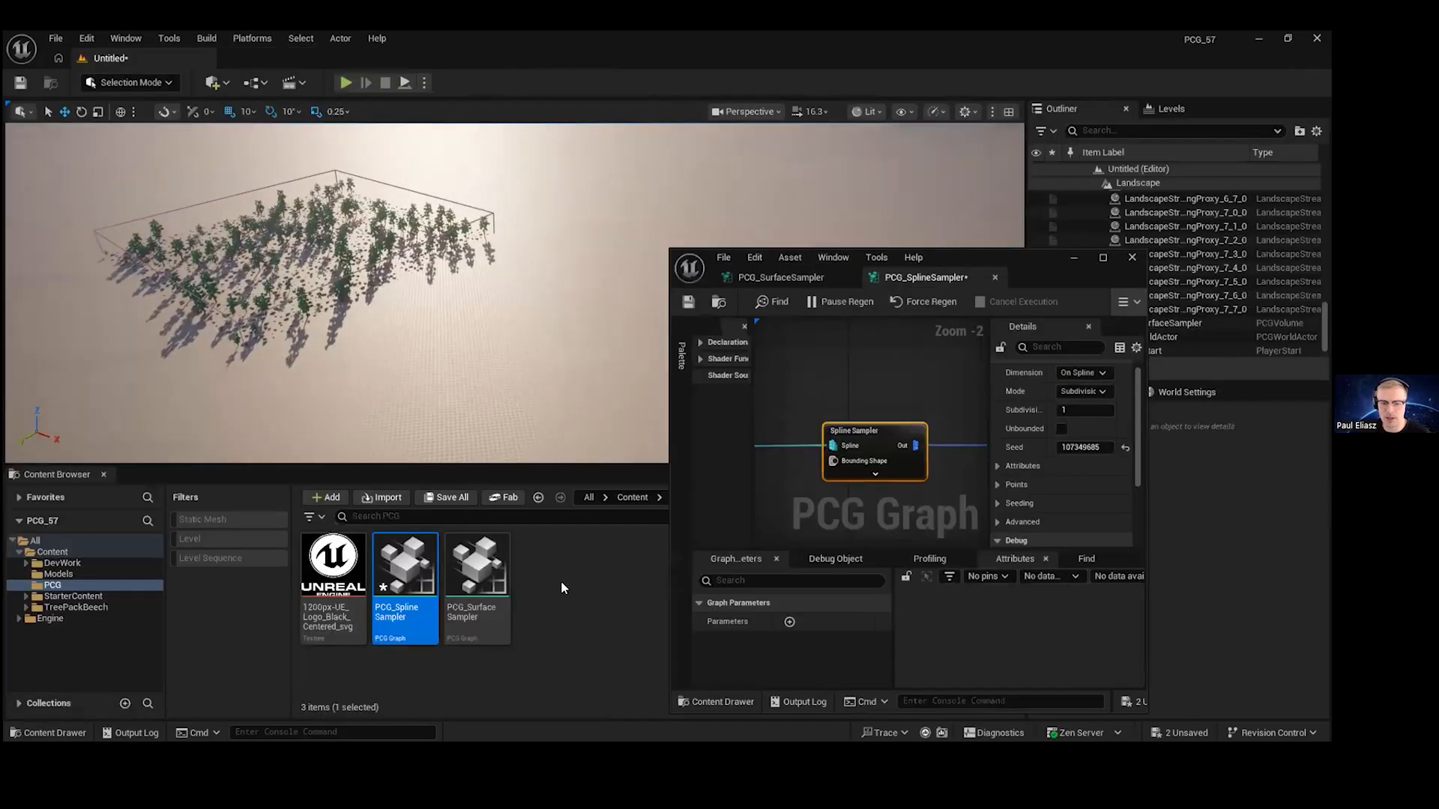
right_click(566, 660)
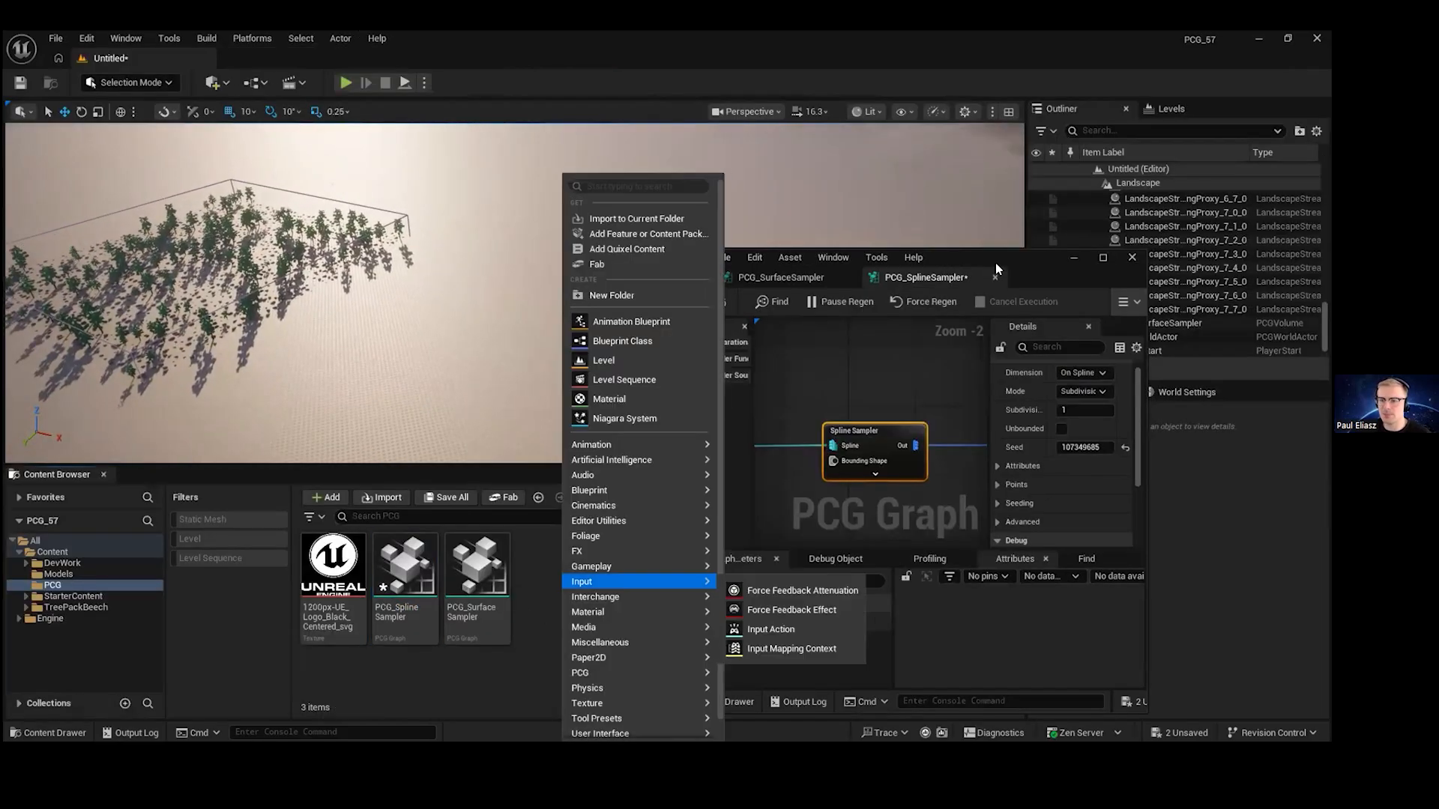
click(472, 717)
right_click(569, 595)
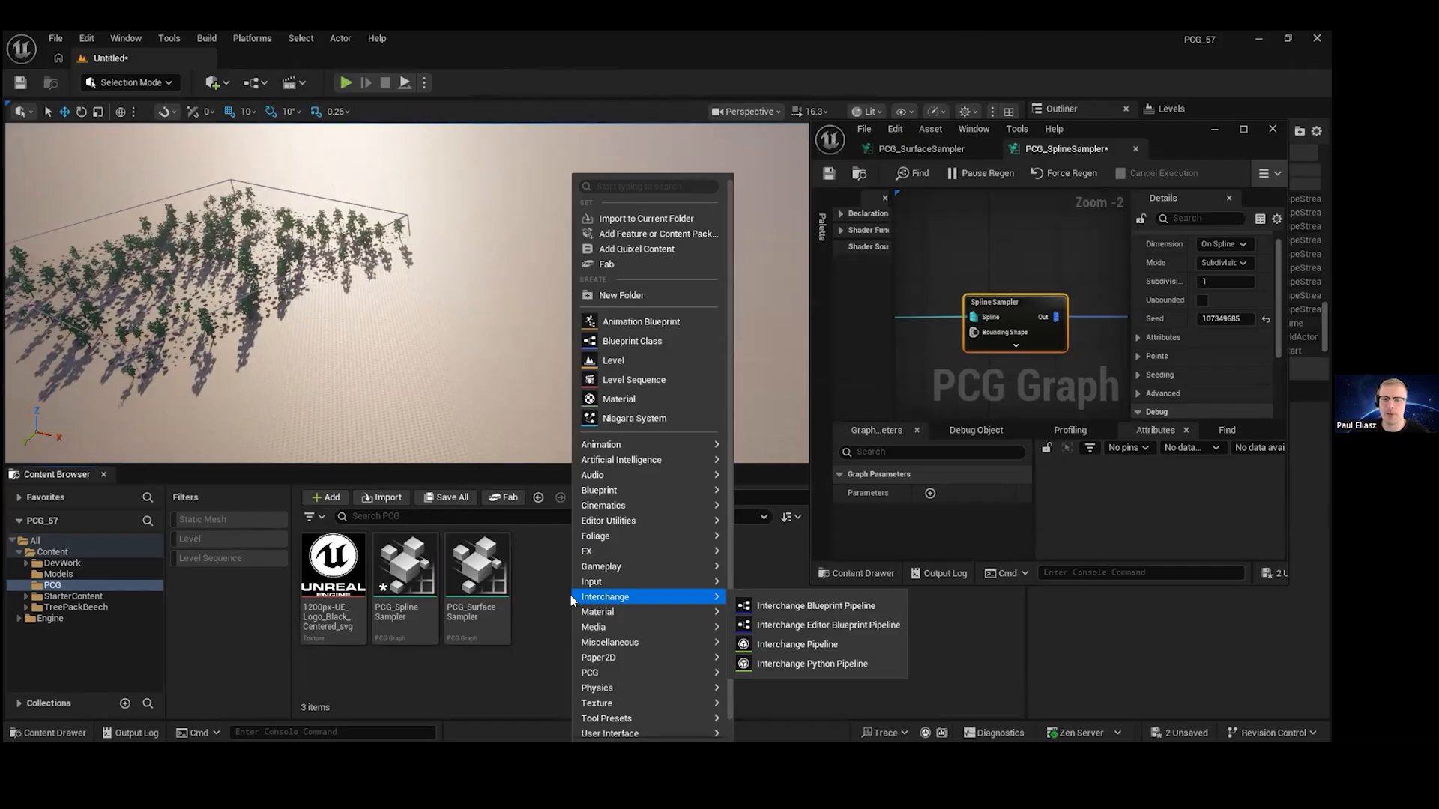
click(648, 340)
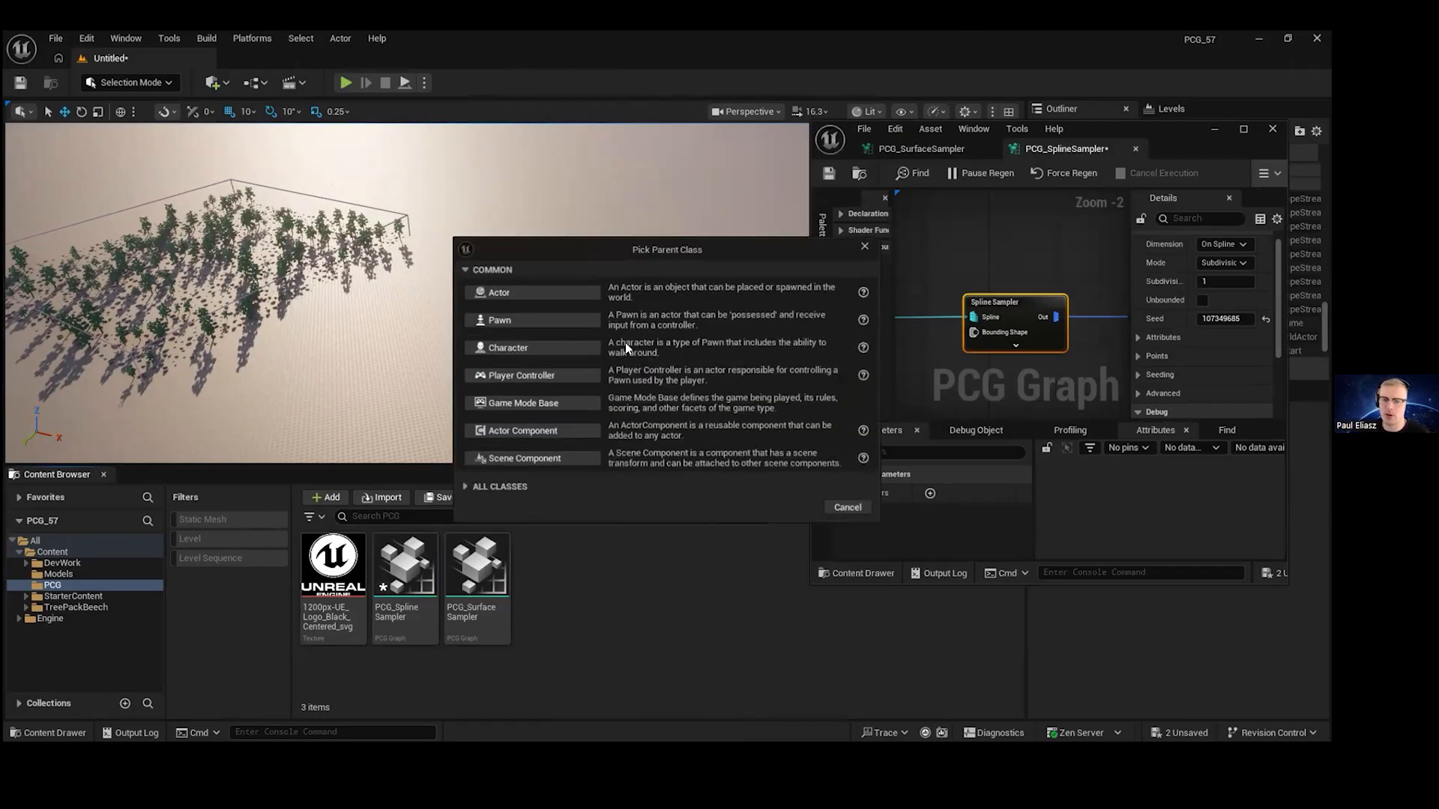
click(531, 294)
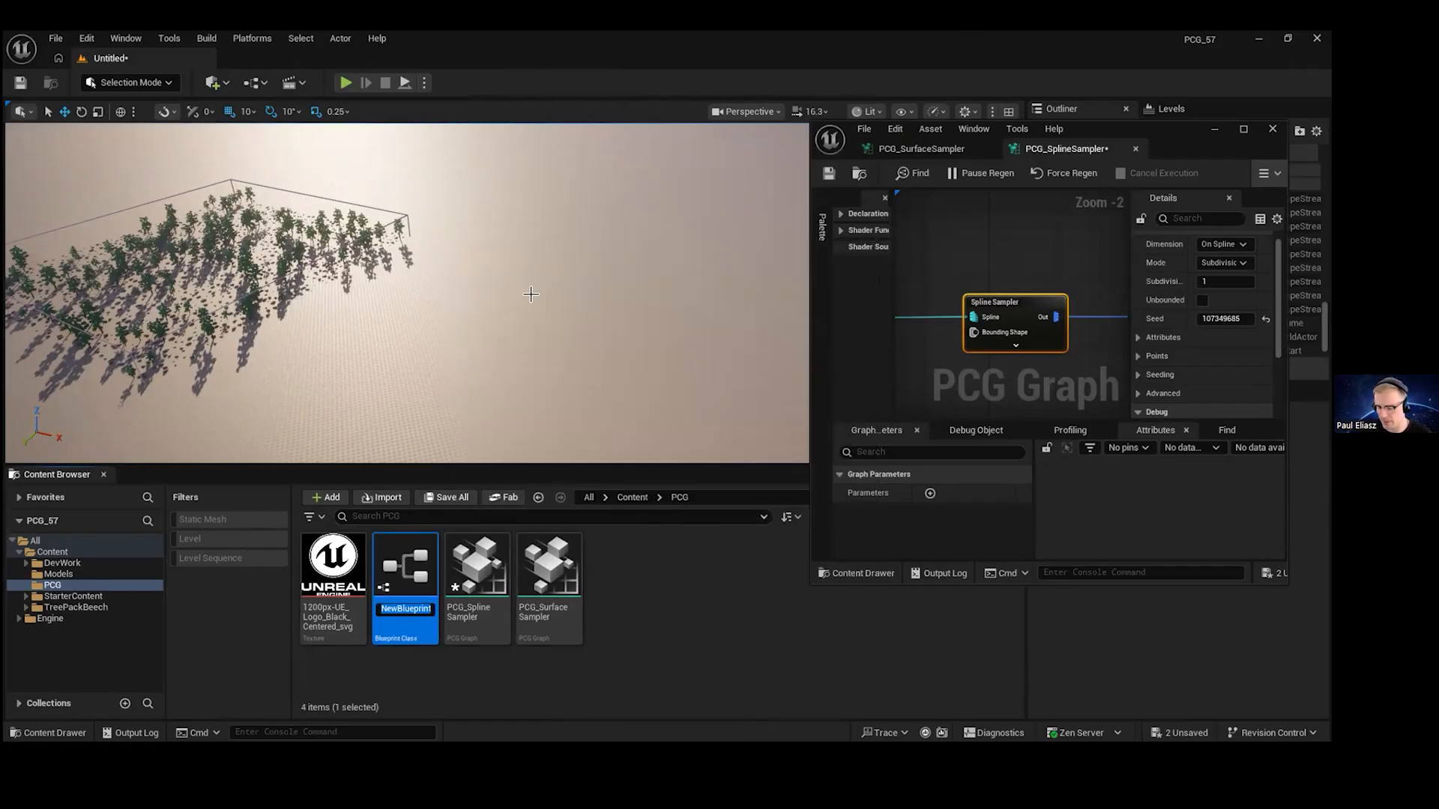
text(BP_SplineTool)
key(Return)
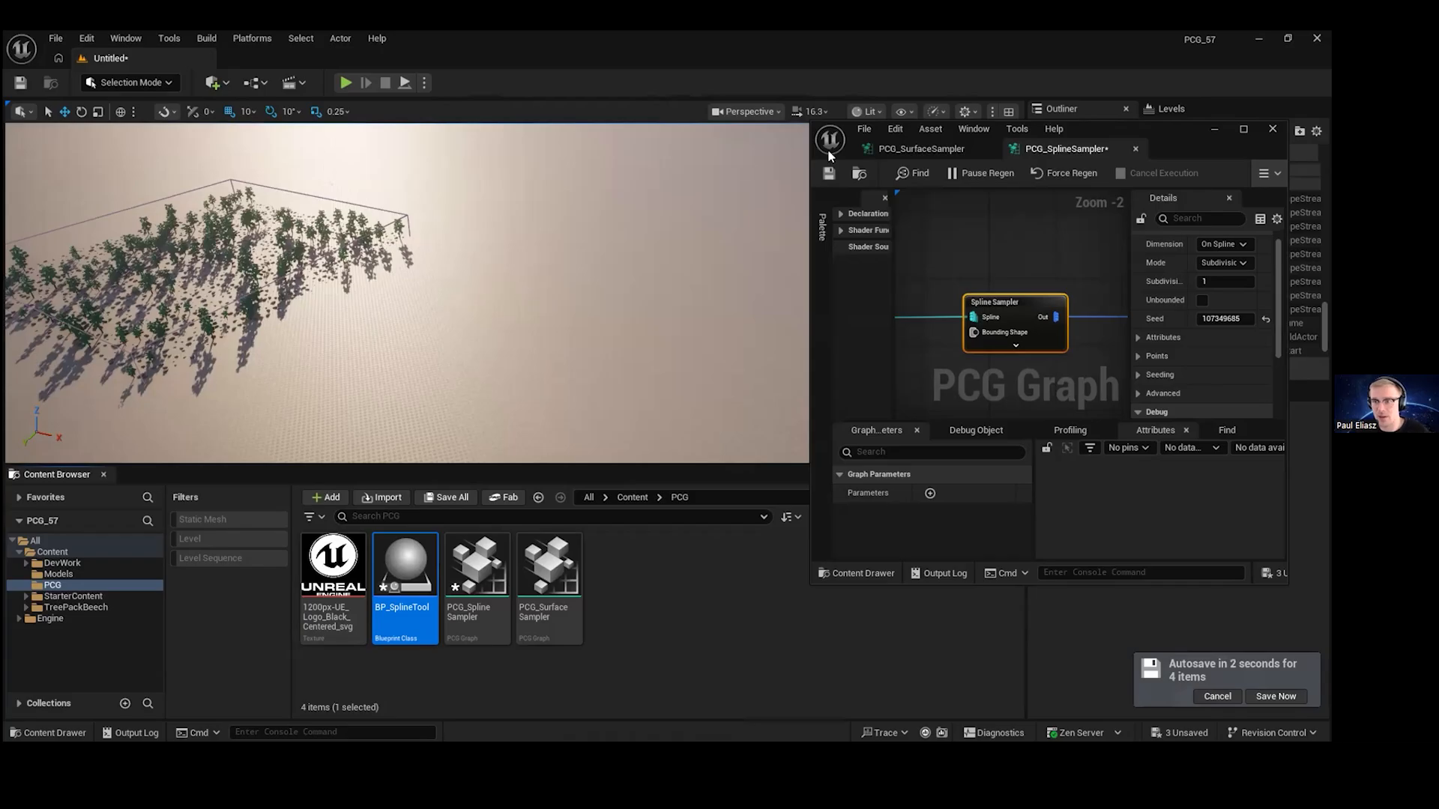
- Open the BP_SplineTool blueprint and add a PCG component to it
drag(1171, 132, 1150, 175)
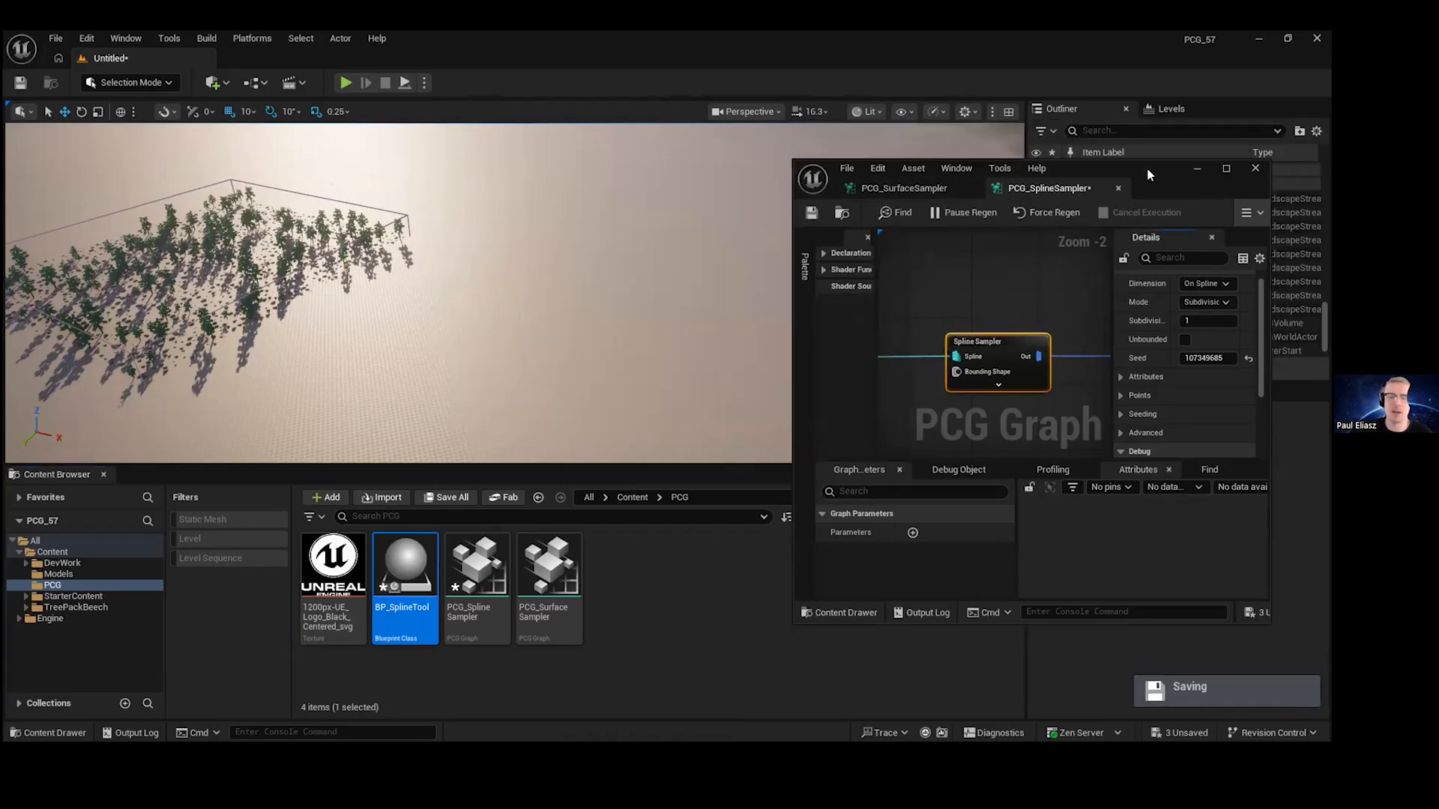
double_click(414, 599)
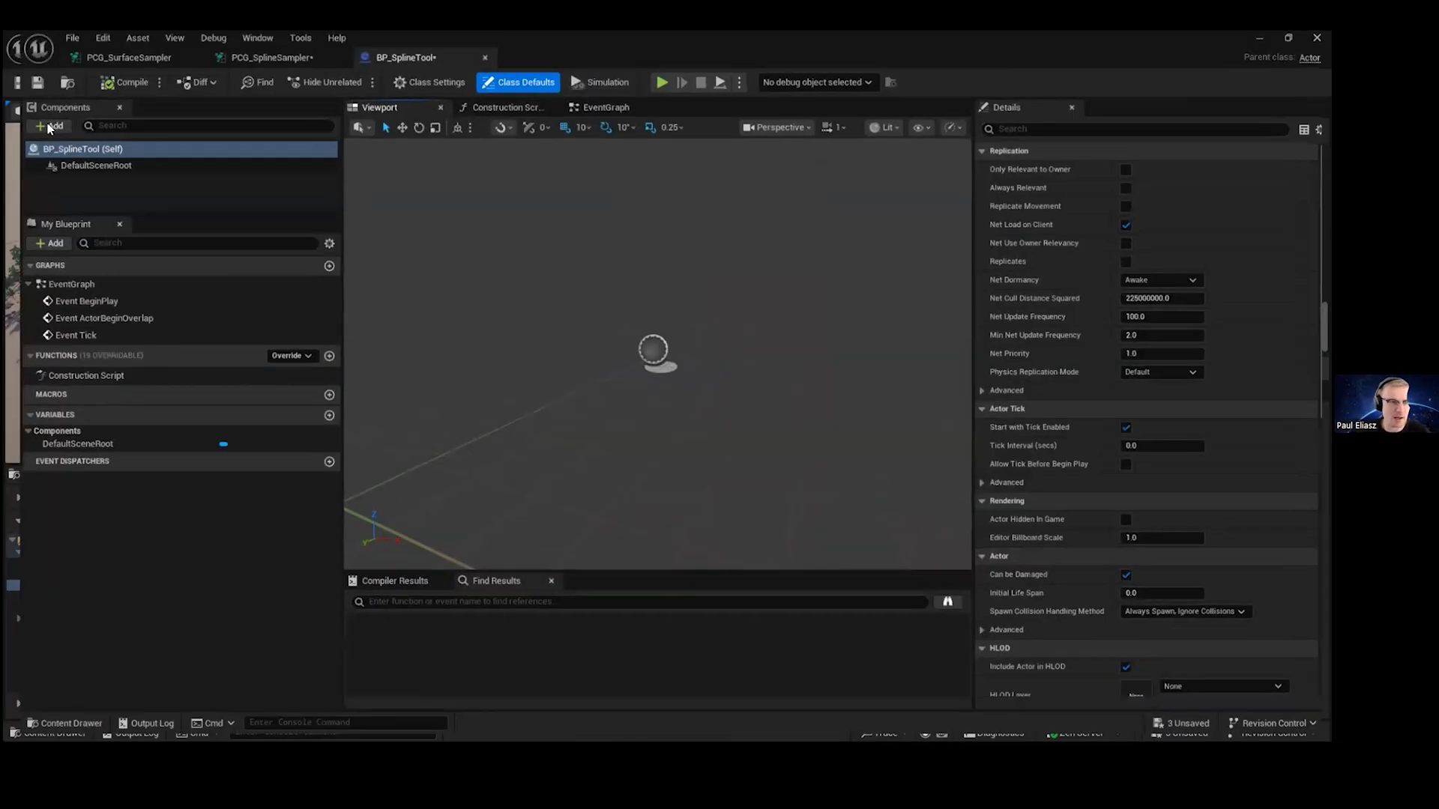
click(44, 127)
text(PCG)
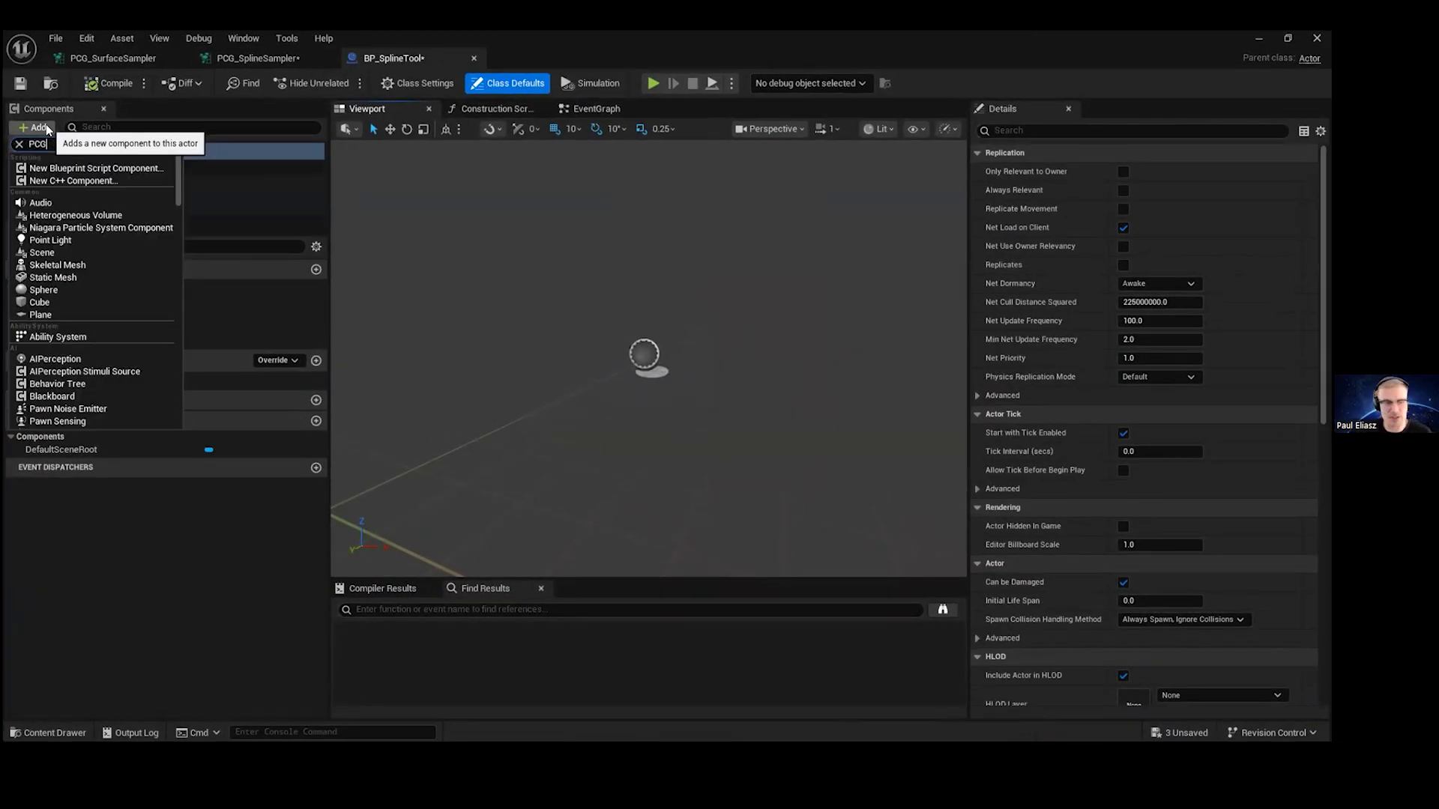
click(49, 179)
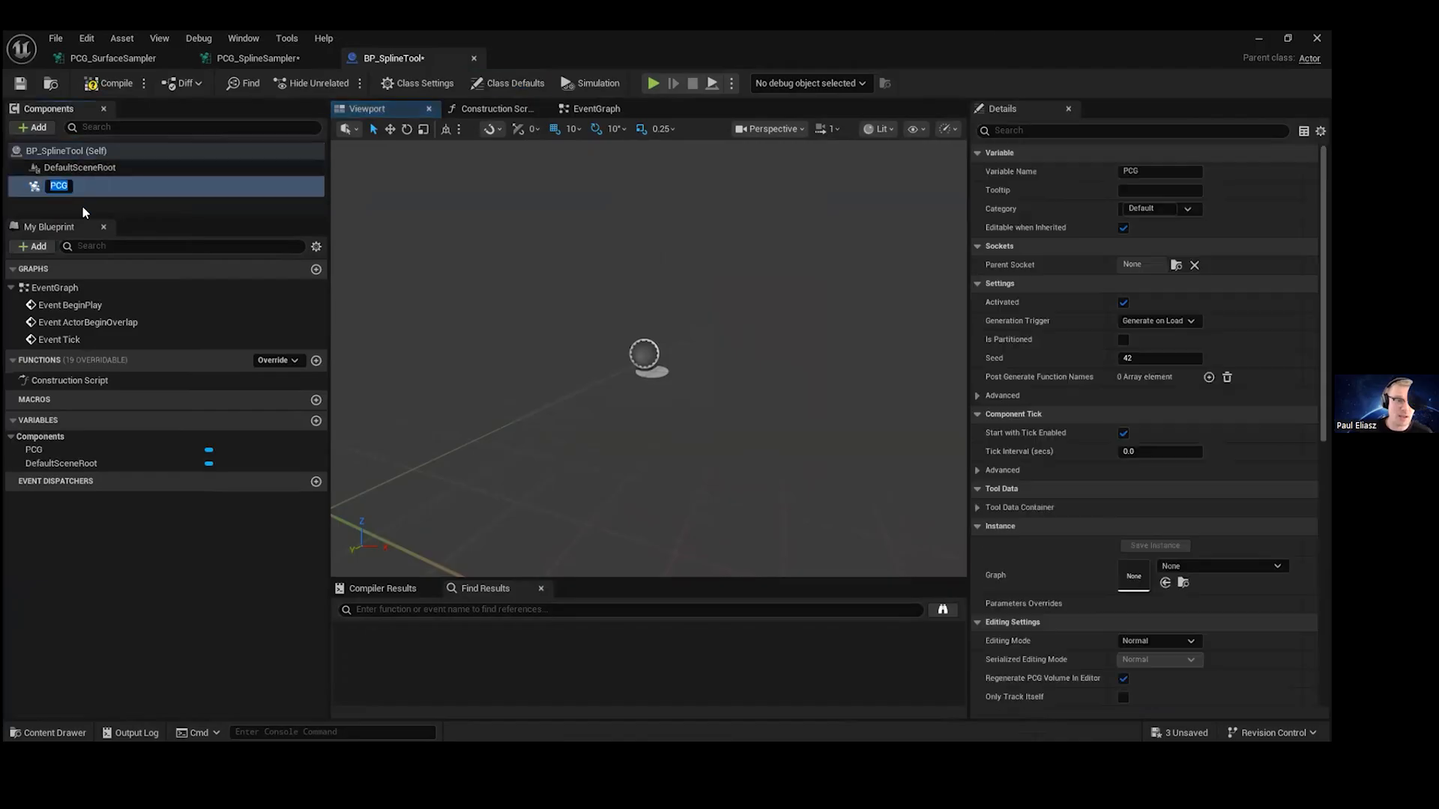
click(66, 184)
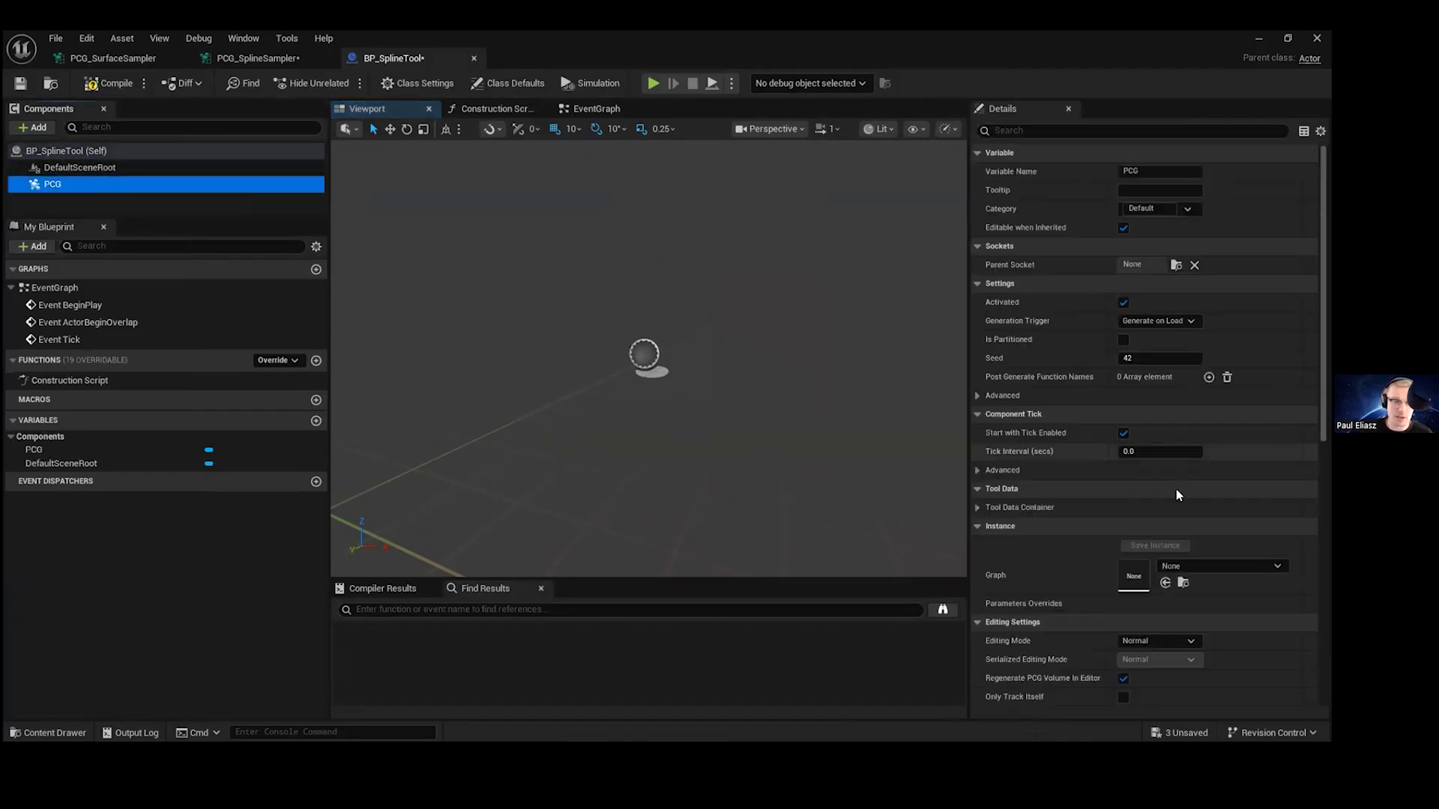
- Assign the PCG_SplineSampler graph asset to the PCG component's Graph property
click(1198, 566)
double_click(757, 46)
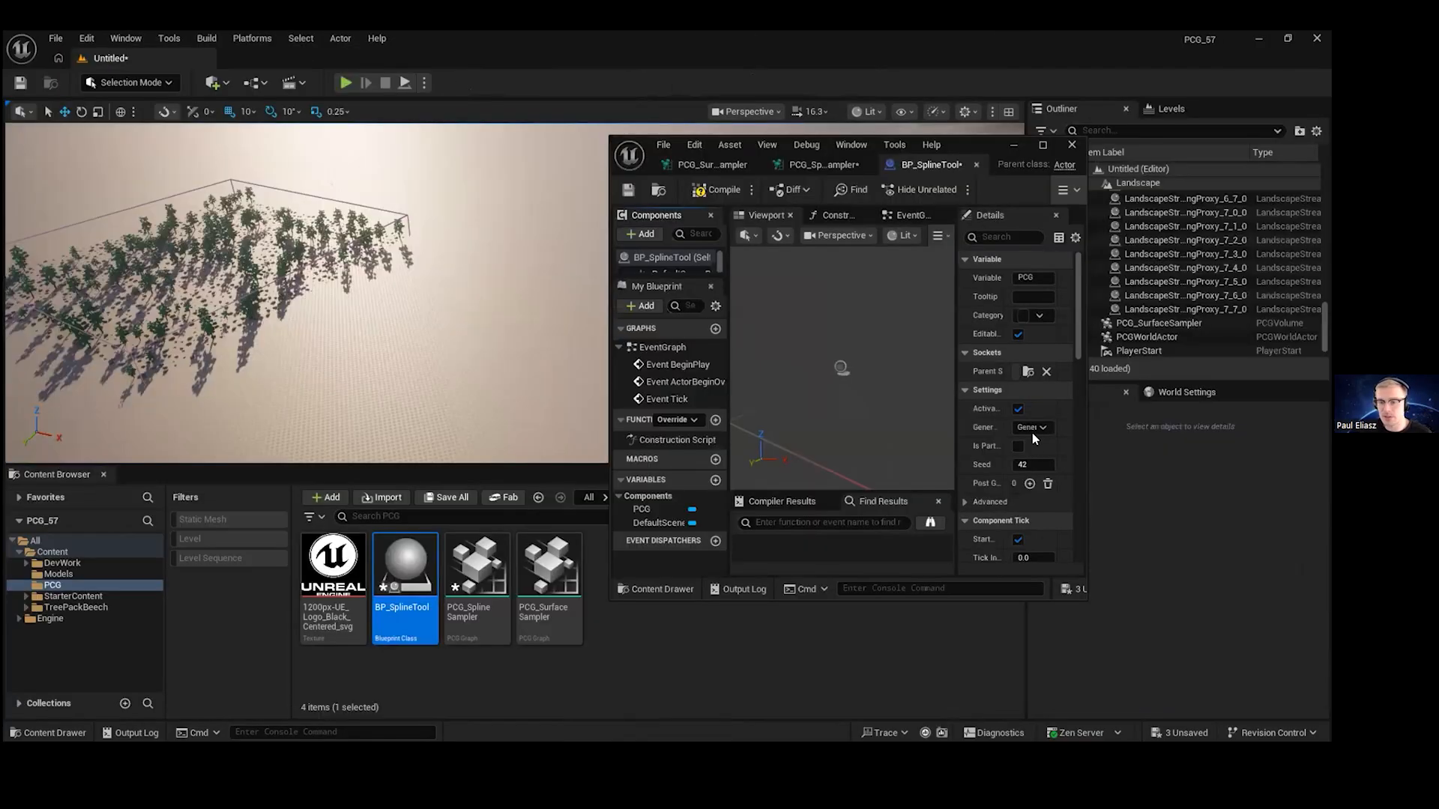
scroll(1012, 446, down, 3)
drag(841, 379, 839, 379)
scroll(991, 394, down, 4)
drag(480, 591, 945, 442)
double_click(994, 146)
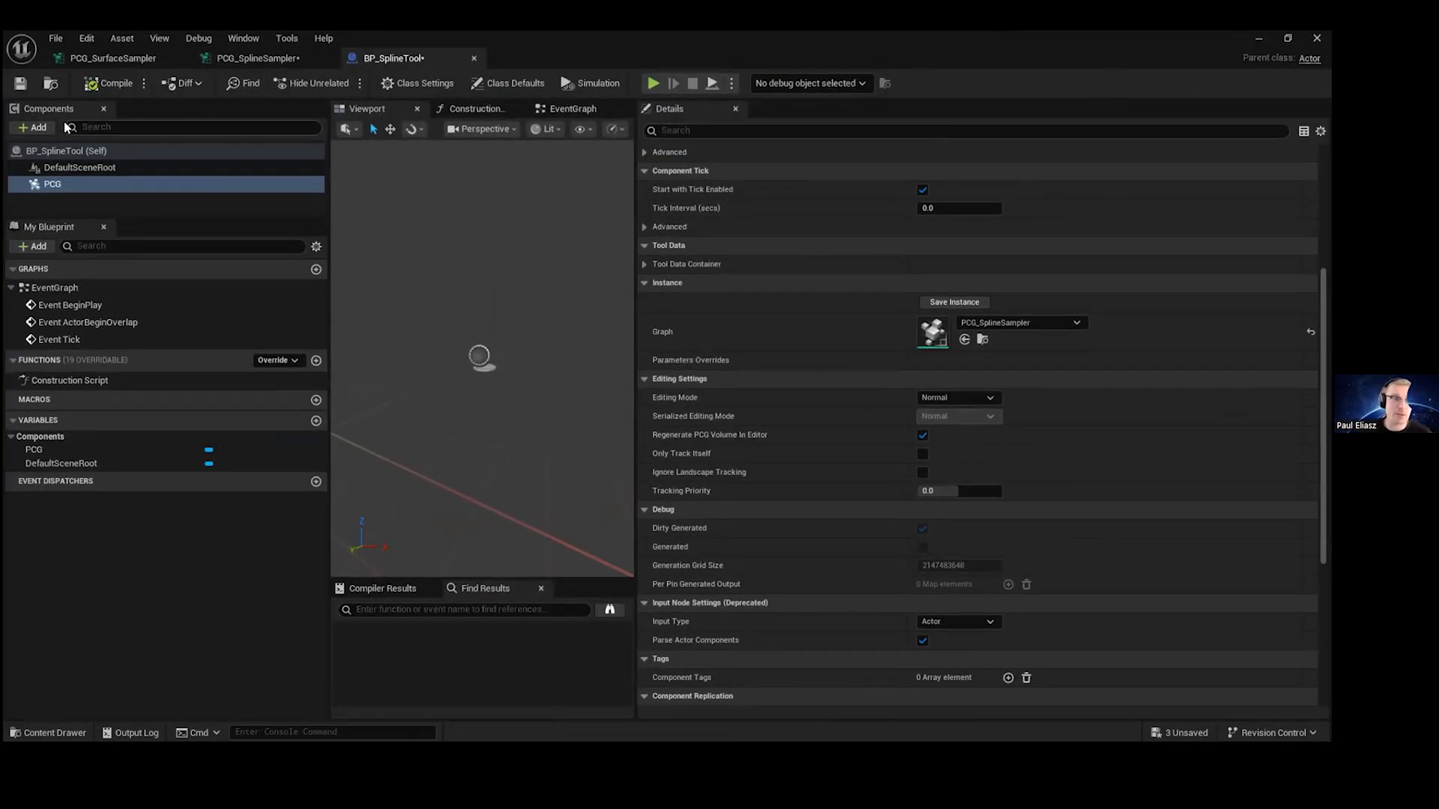
- Place a BP_SplineTool instance in the level on the empty ground beside the scattered trees
drag(916, 37, 1055, 140)
drag(392, 560, 450, 320)
scroll(557, 307, up, 5)
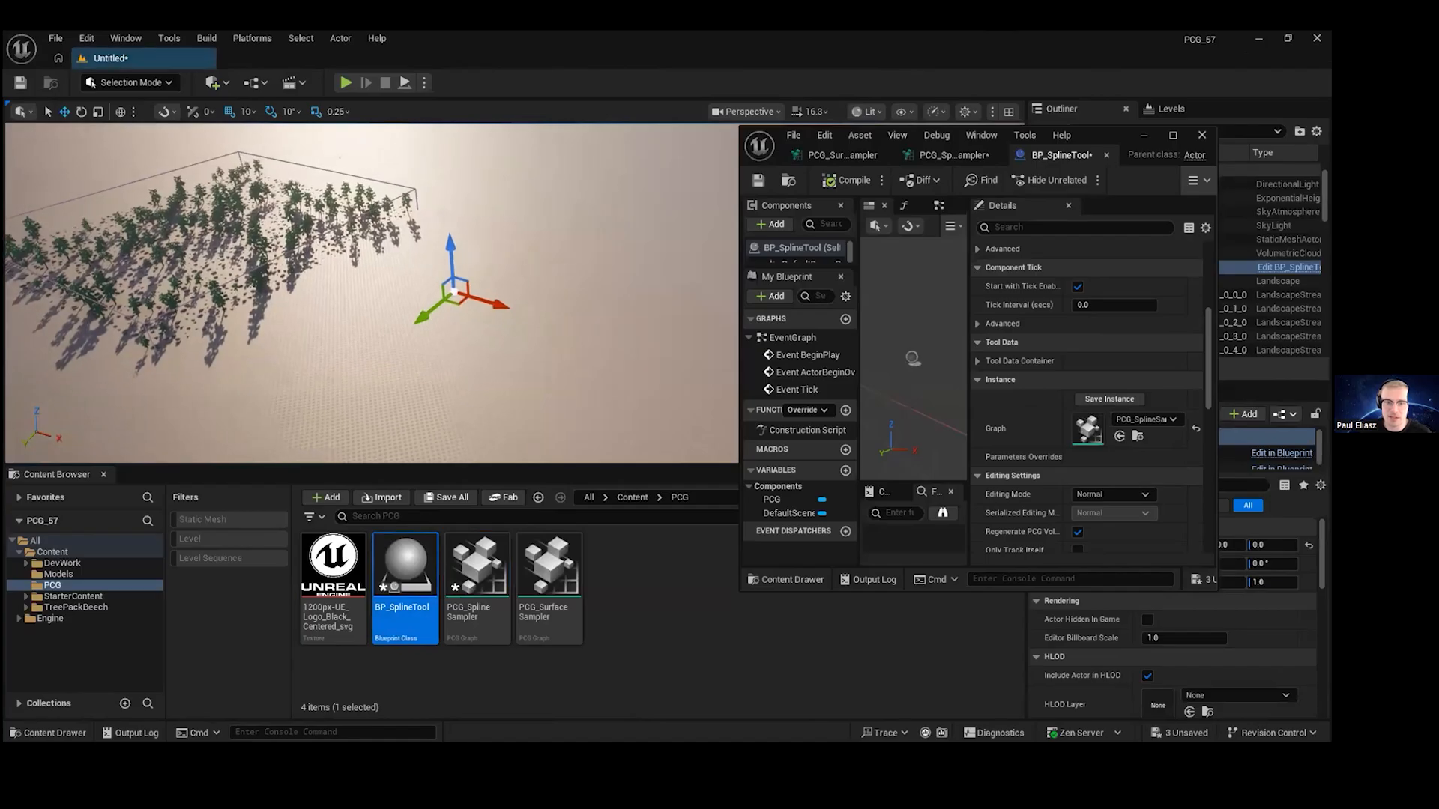
drag(477, 318, 541, 383)
- Add a Spline component to the BP_SplineTool blueprint
drag(1103, 135, 919, 32)
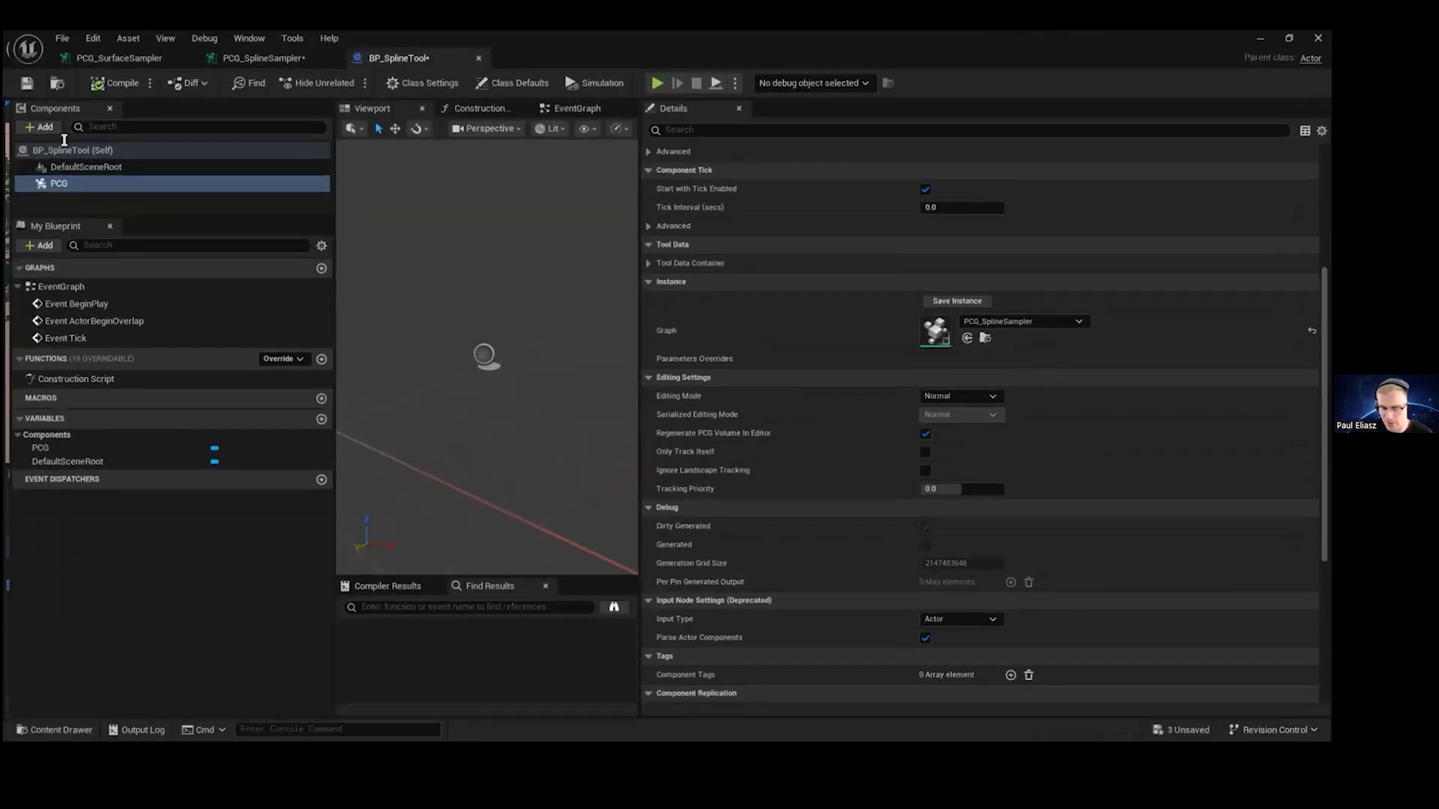
click(34, 127)
text(Spline)
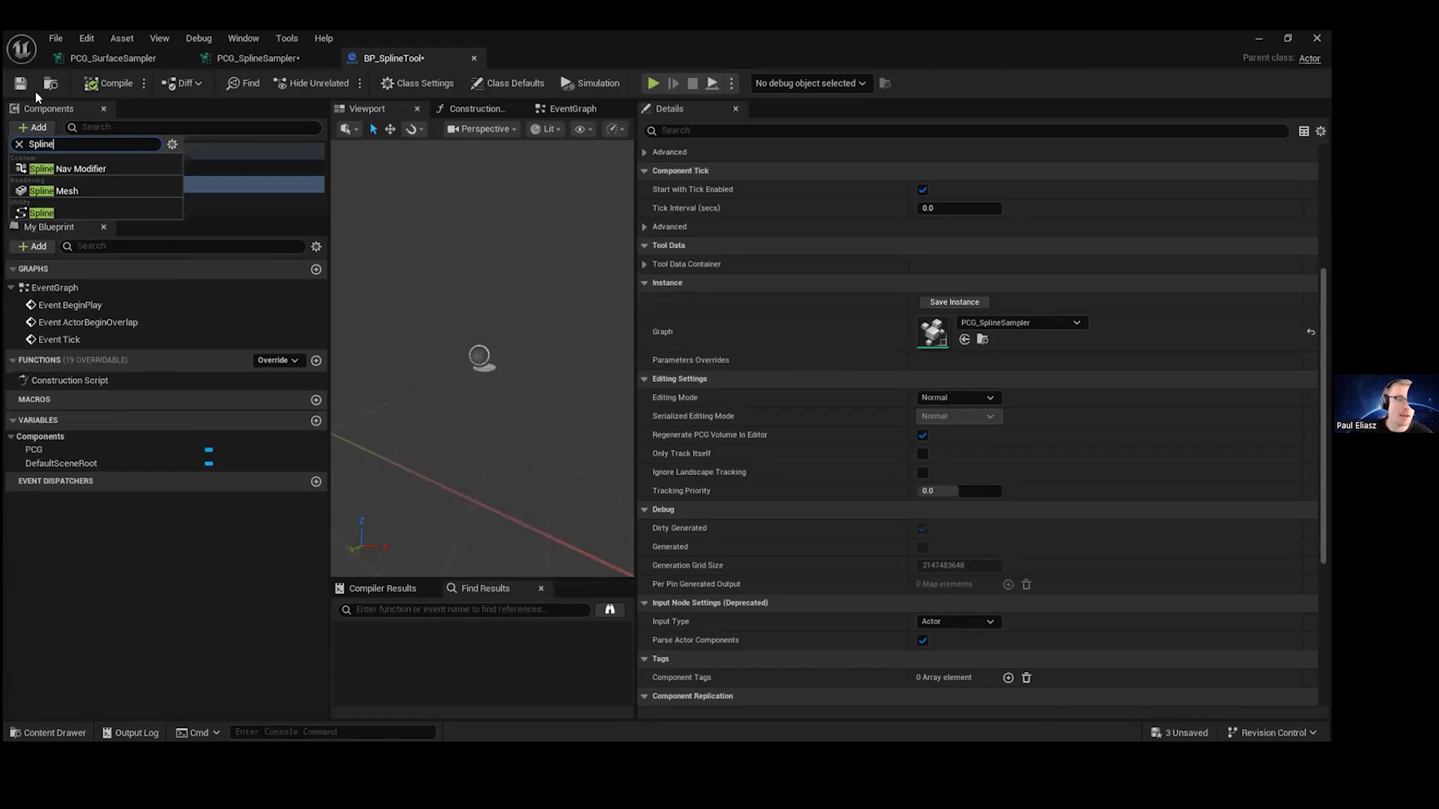
click(43, 158)
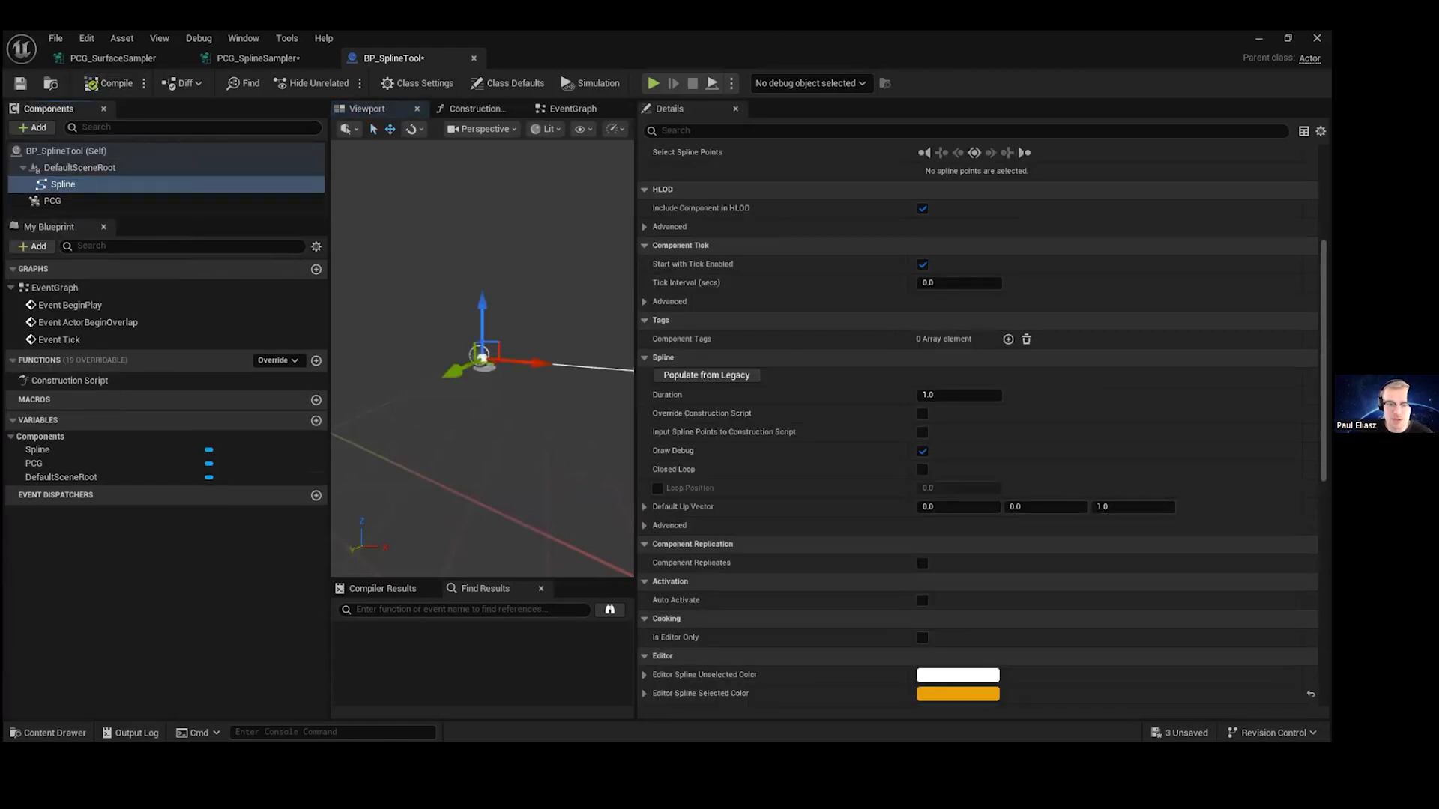
- Focus on the BP_SplineTool instance in the level and move its spline end point out to about X 1360
drag(899, 40, 929, 335)
scroll(496, 349, up, 1)
scroll(496, 348, up, 3)
key(f)
click(501, 355)
drag(526, 363, 764, 421)
scroll(504, 310, down, 3)
scroll(504, 309, down, 5)
right_drag(504, 310, 561, 328)
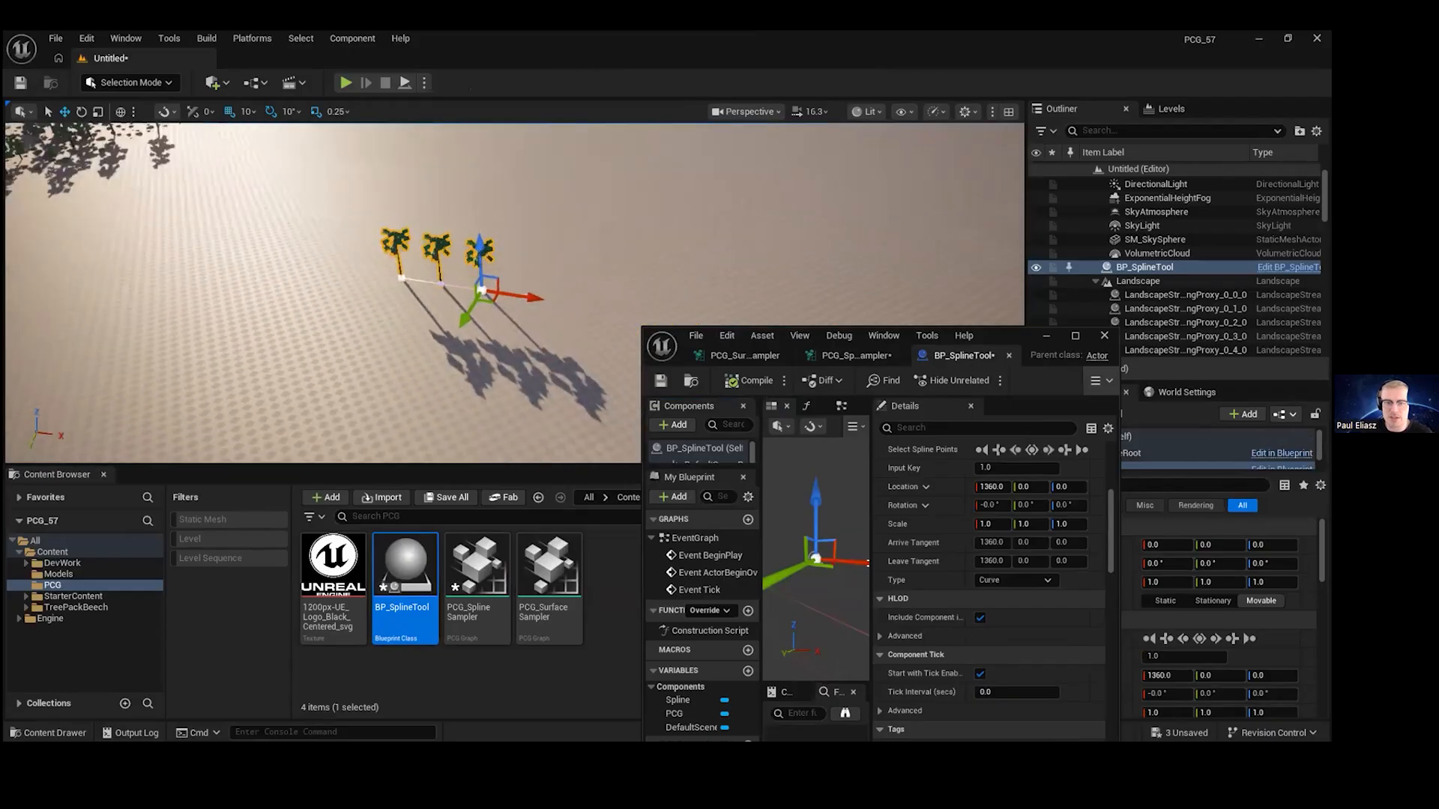
- Extend the spline in the level with three more points curving back, ending at about X -1720, Y -4210
right_drag(646, 201, 693, 196)
alt+drag(472, 299, 386, 180)
right_drag(386, 180, 330, 123)
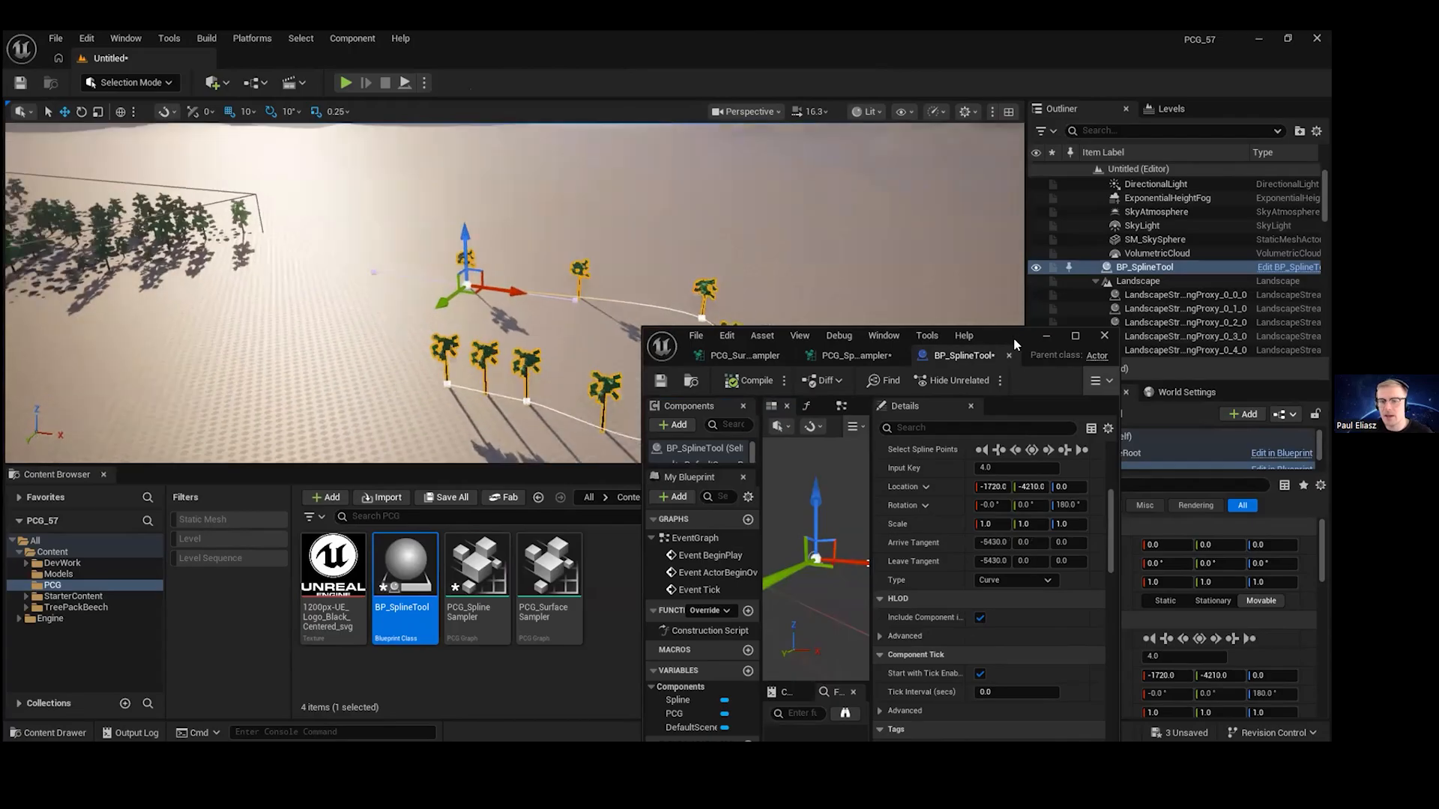
drag(1014, 345, 1077, 328)
right_drag(749, 188, 810, 239)
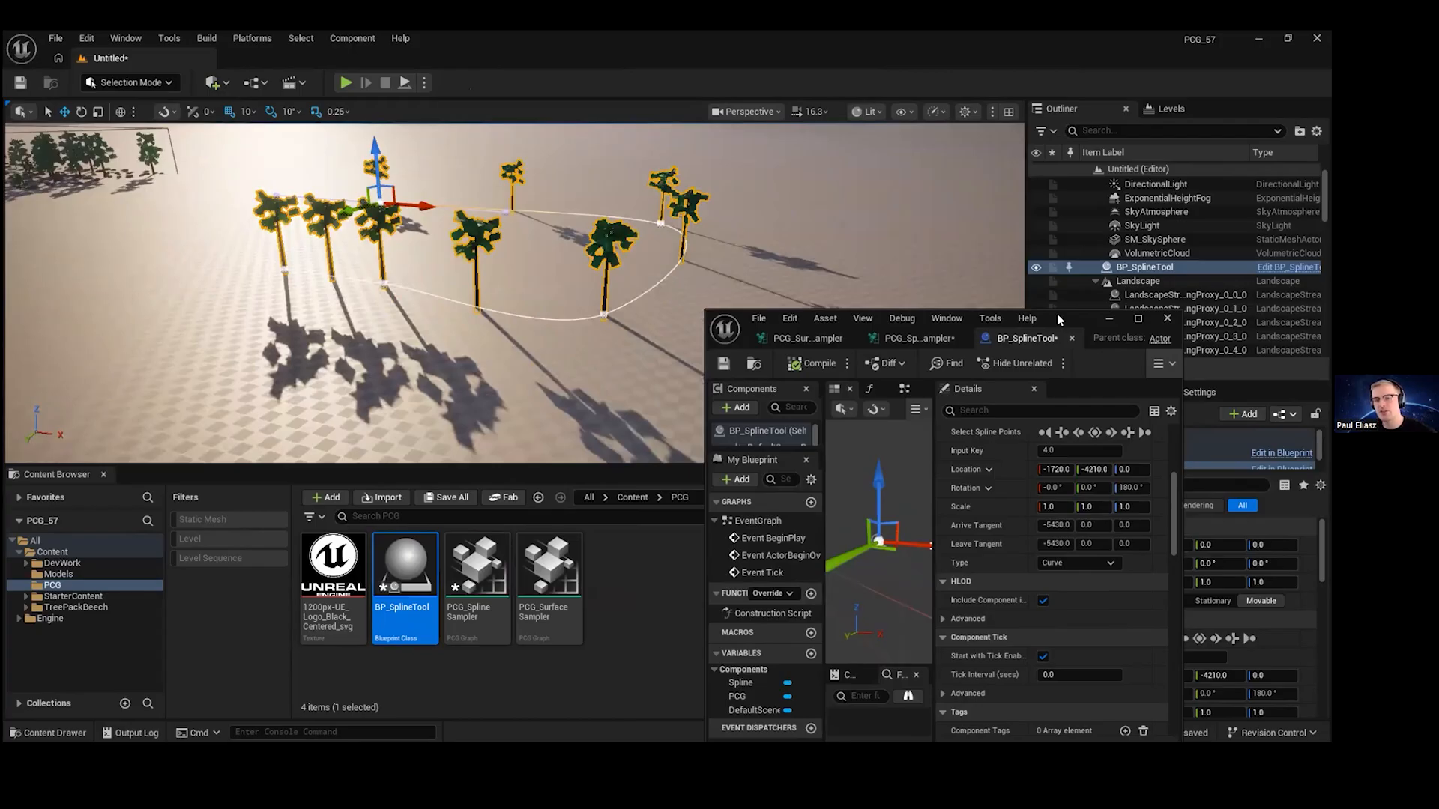
- Maximize the blueprint editor window and switch to the PCG_SplineSampler graph
drag(1058, 320, 950, 36)
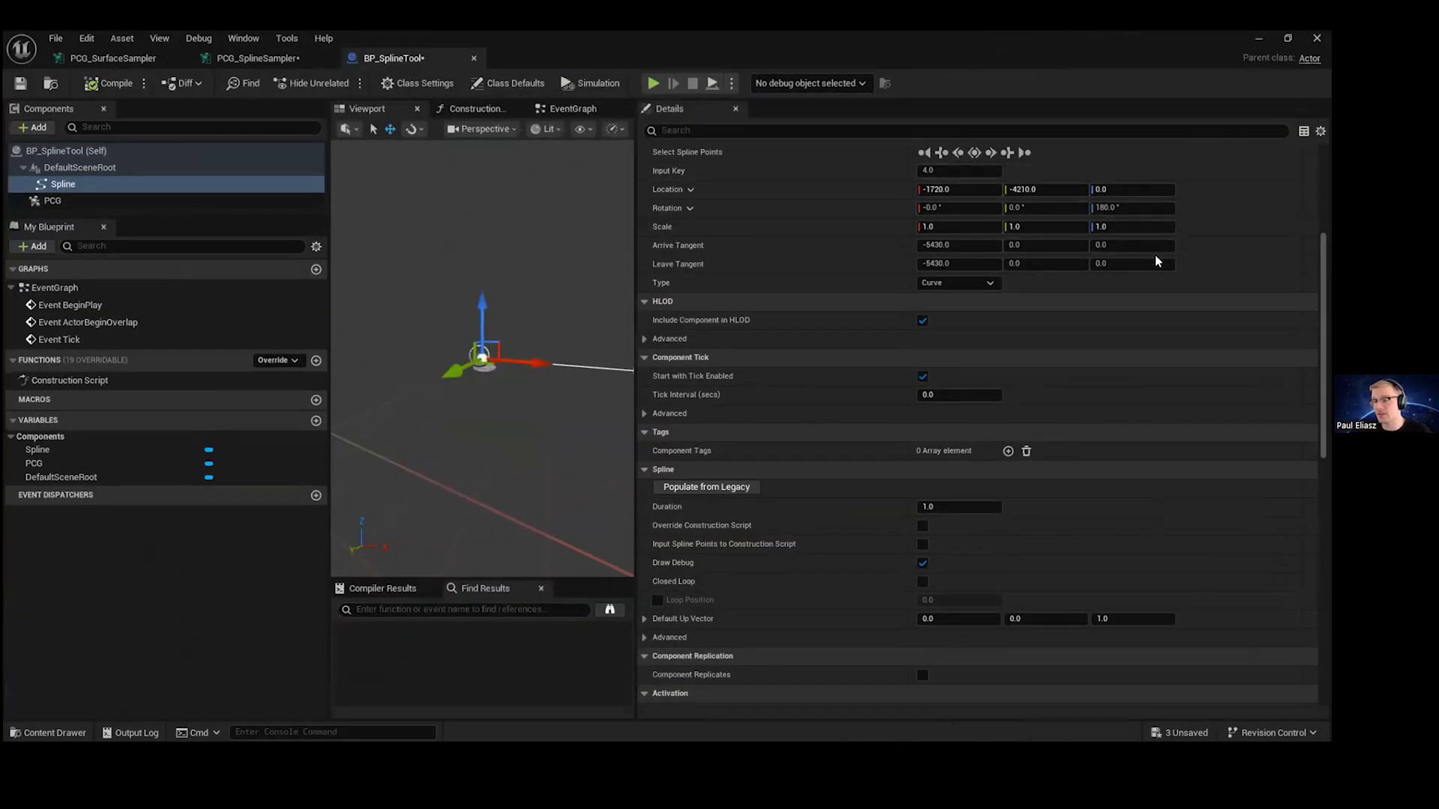
drag(1154, 256, 1149, 256)
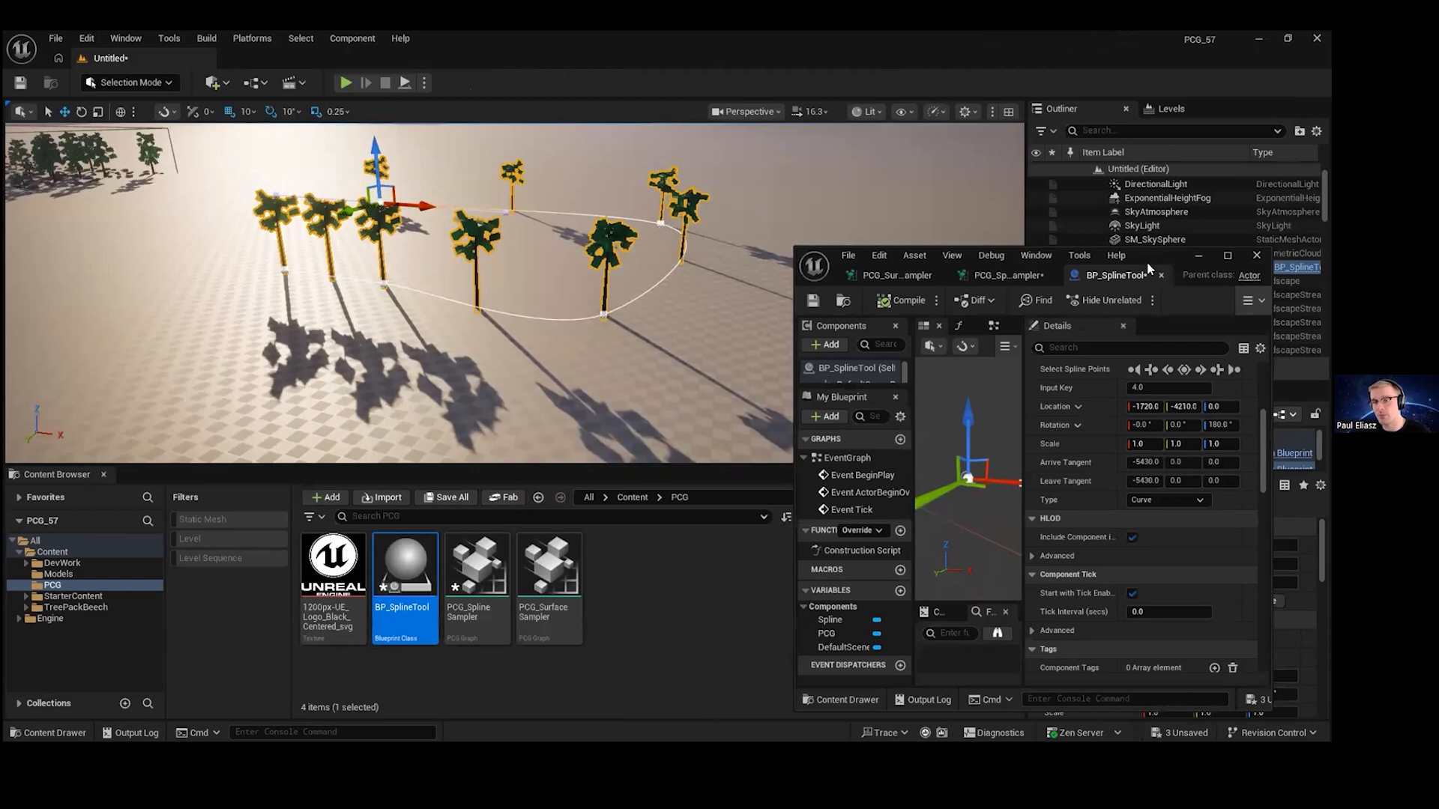
key(super+Up)
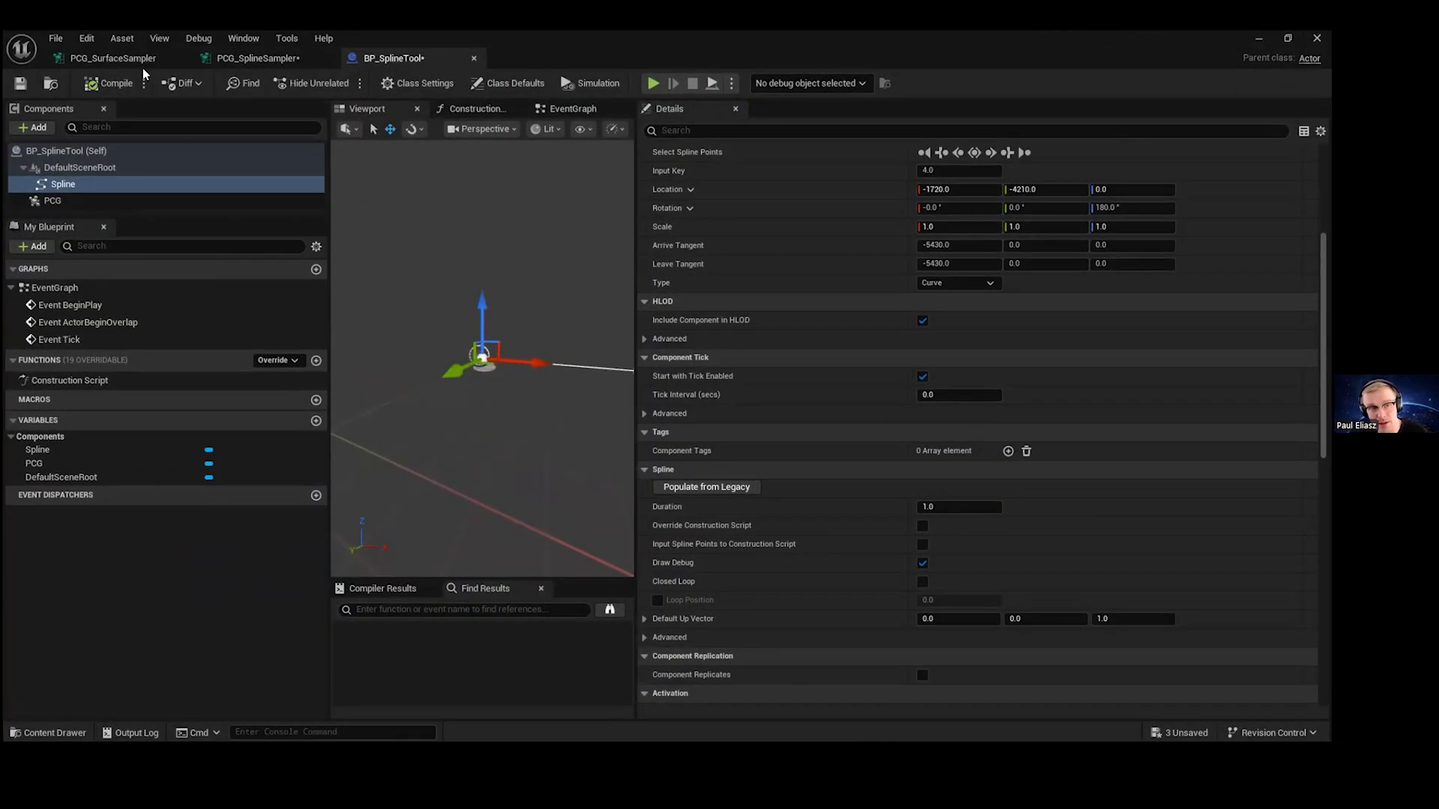
click(235, 59)
right_drag(553, 384, 657, 405)
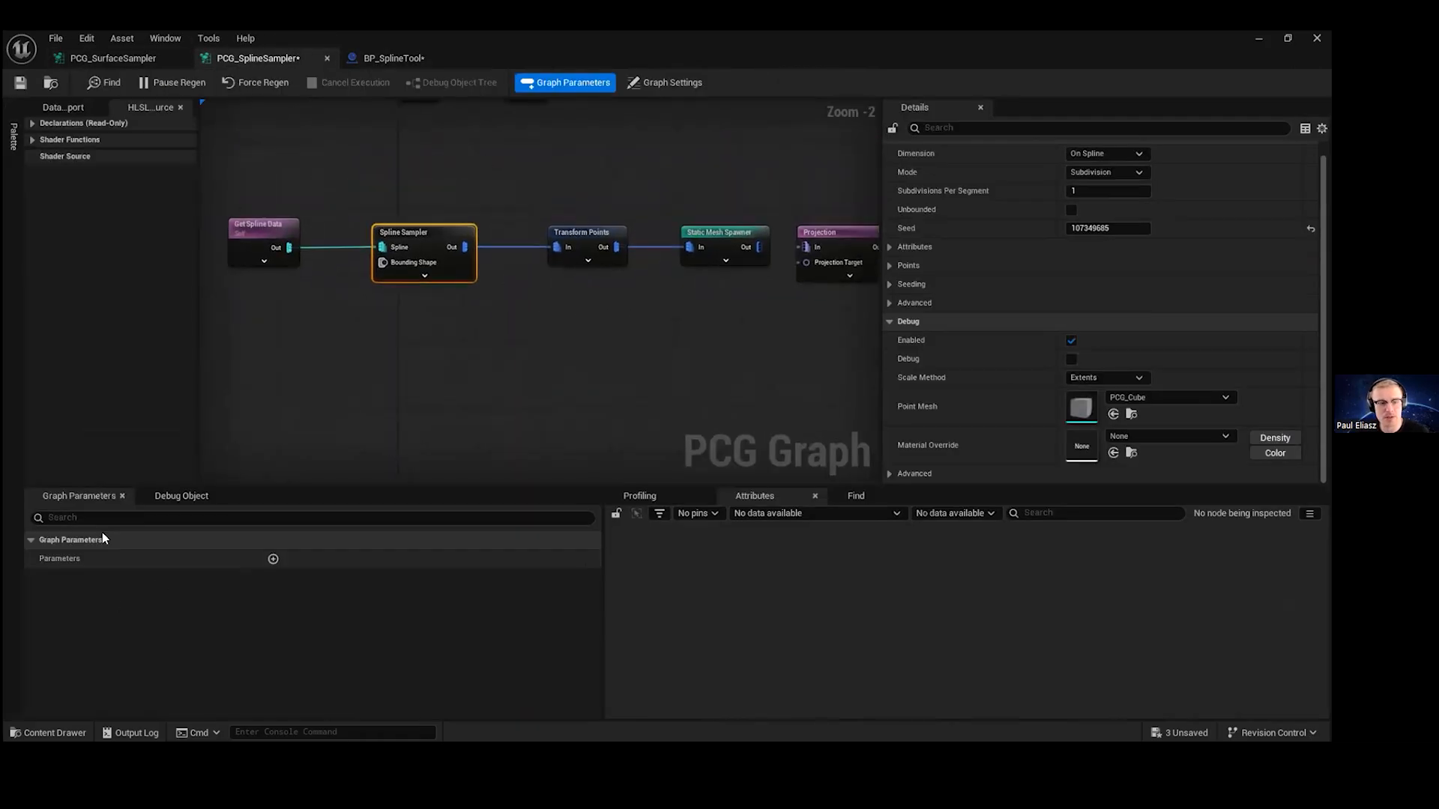
right_drag(385, 408, 445, 404)
- Add a graph parameter named SpawningDistanceOnSpline and open its default value for editing
click(273, 559)
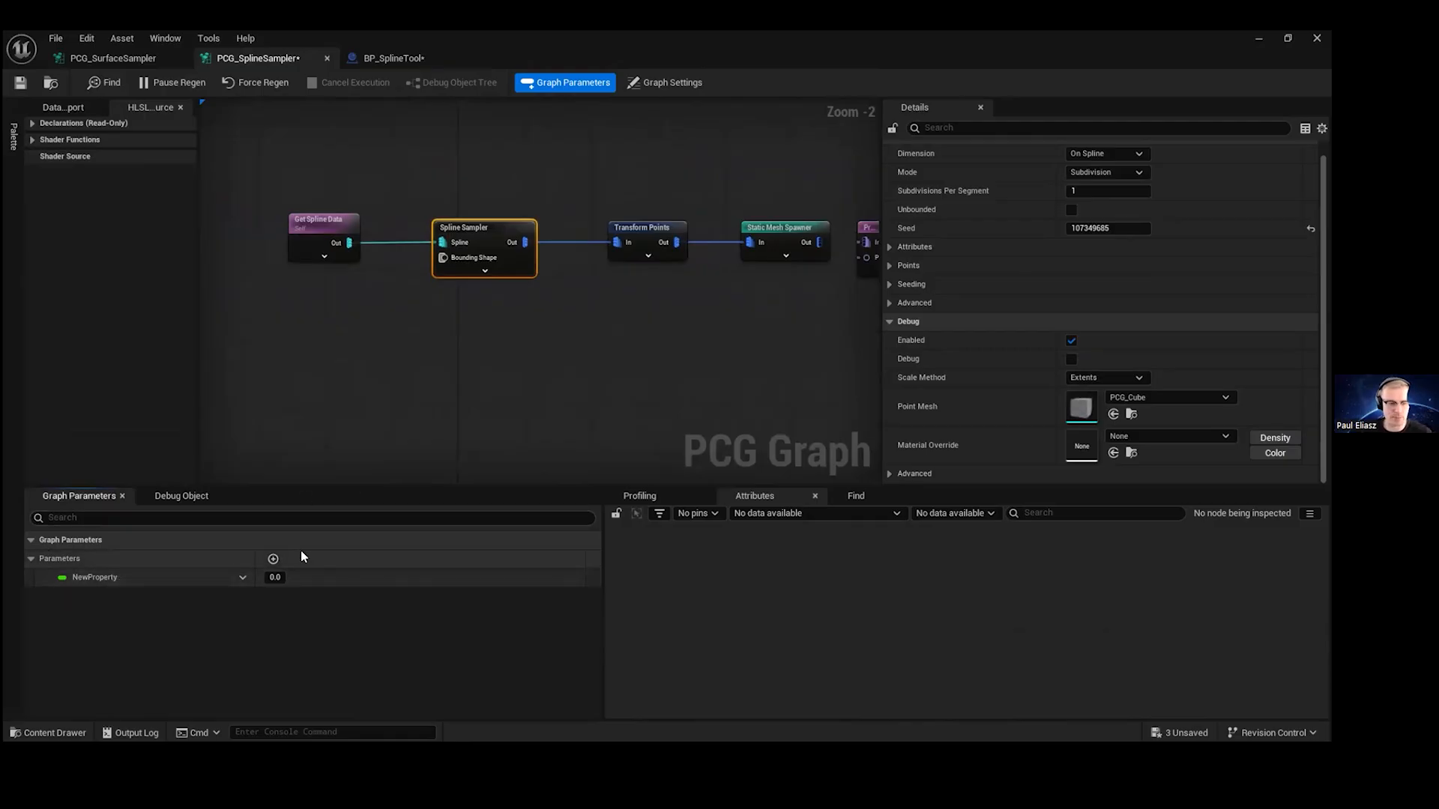
double_click(118, 576)
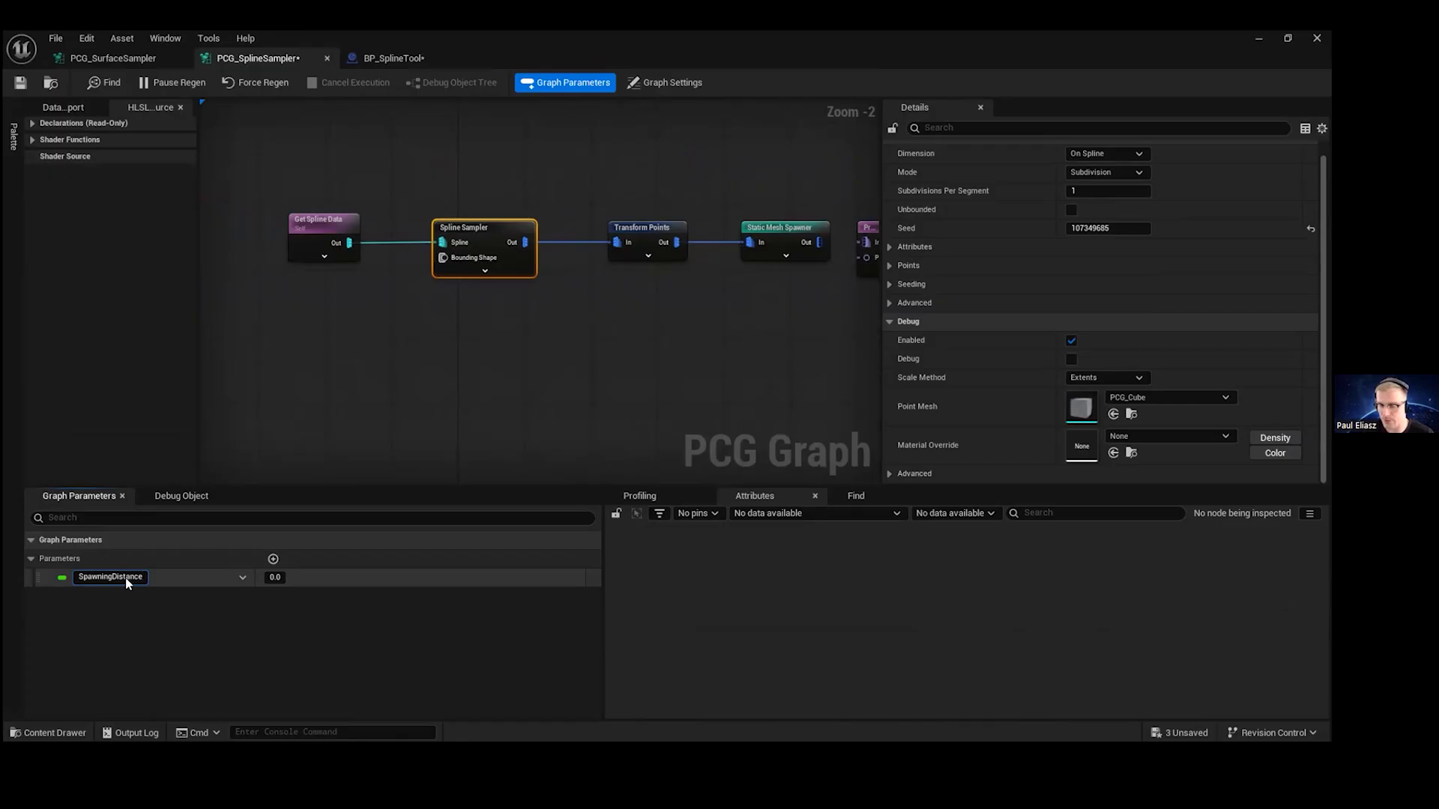
text(pline)
key(Return)
click(279, 577)
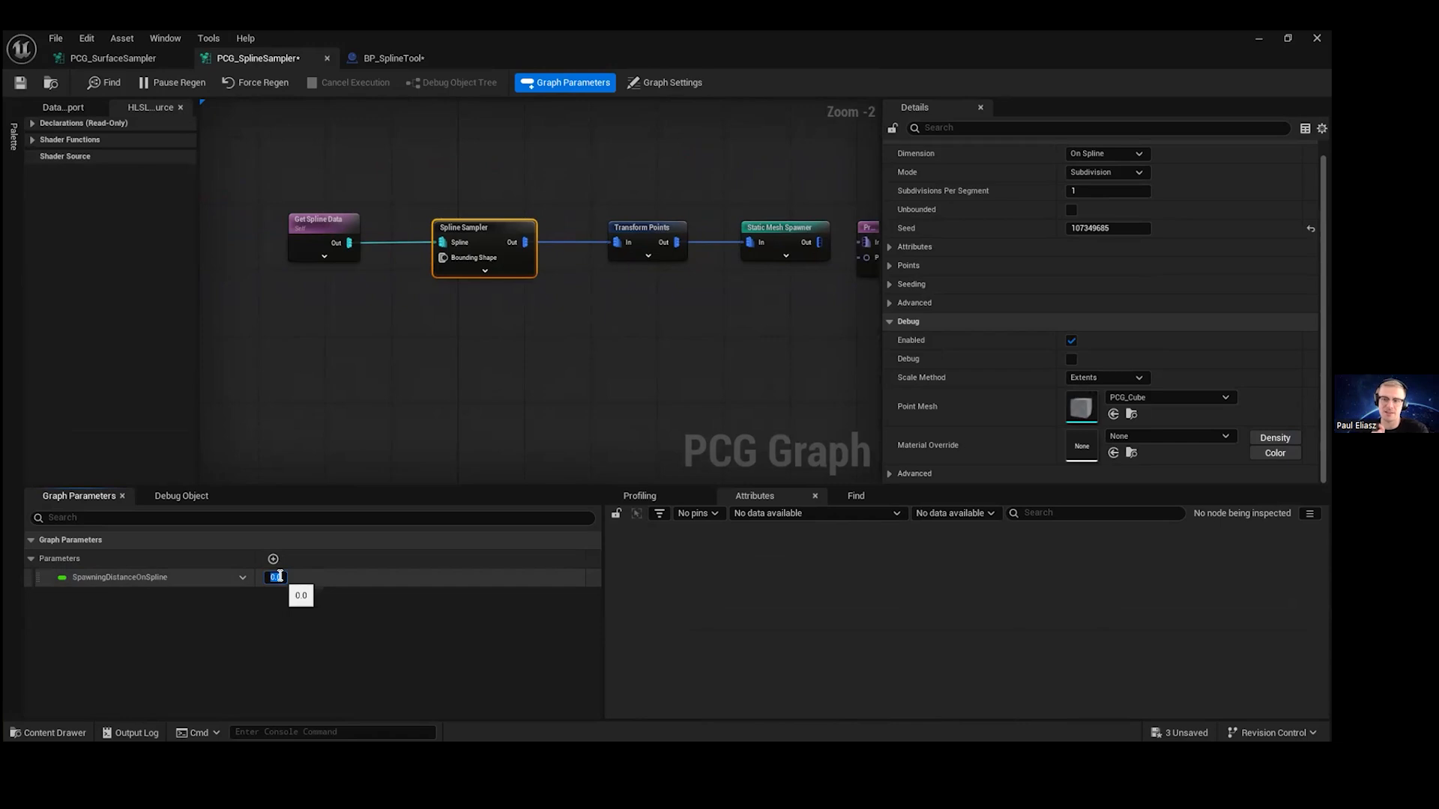
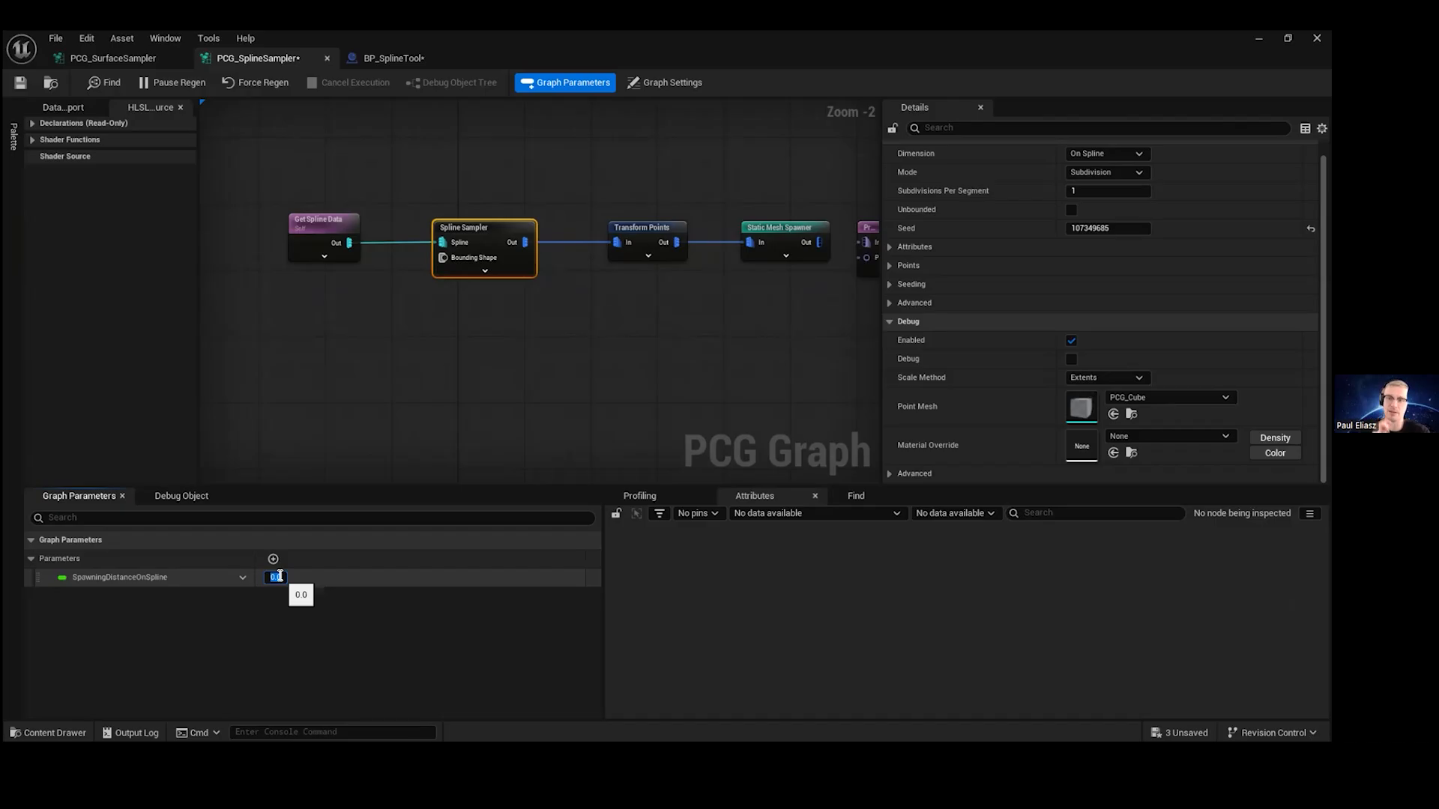
- Set SpawningDistanceOnSpline's default to 100 and add a node that gets this parameter below the Spline Sampler chain
text(0)
key(Return)
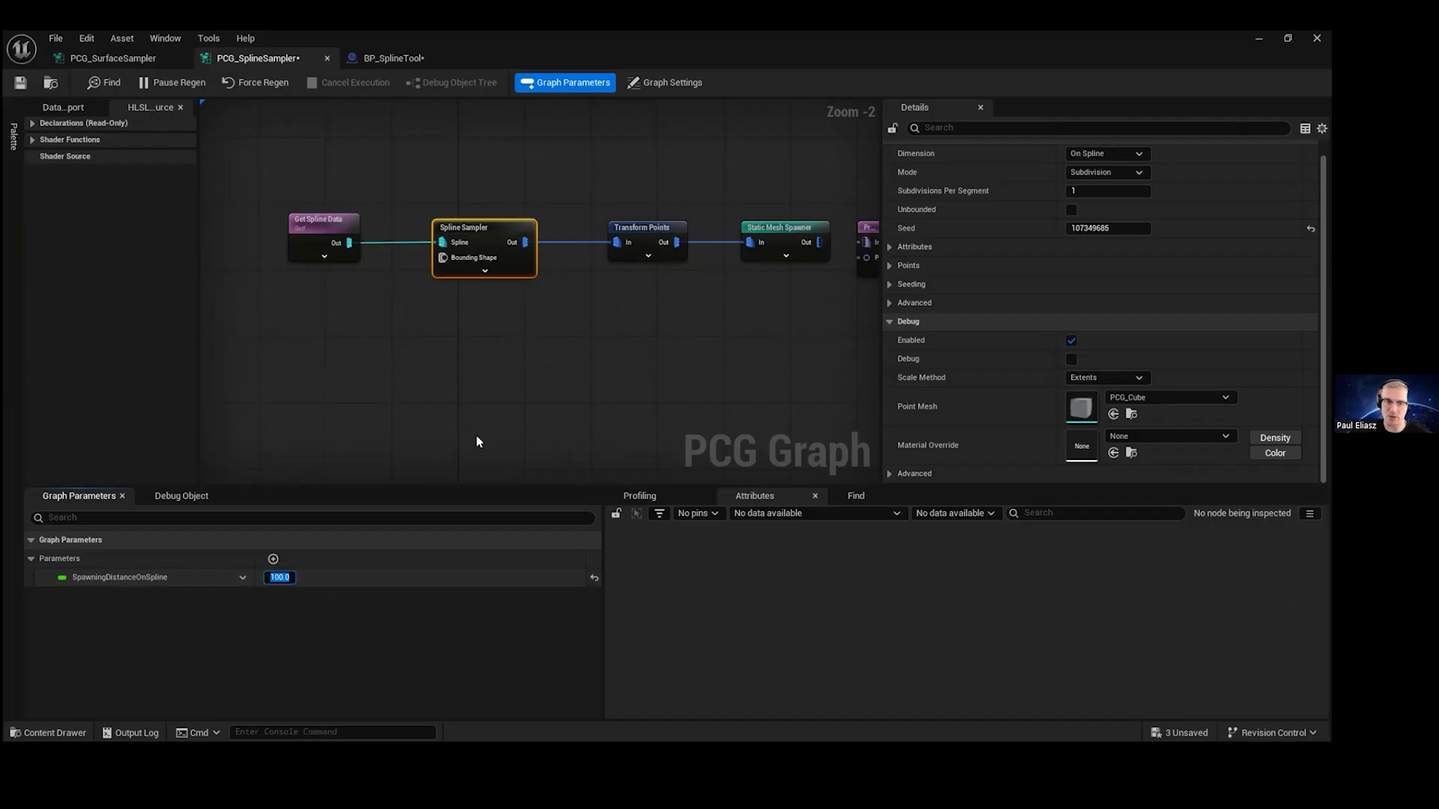
right_drag(508, 252, 580, 251)
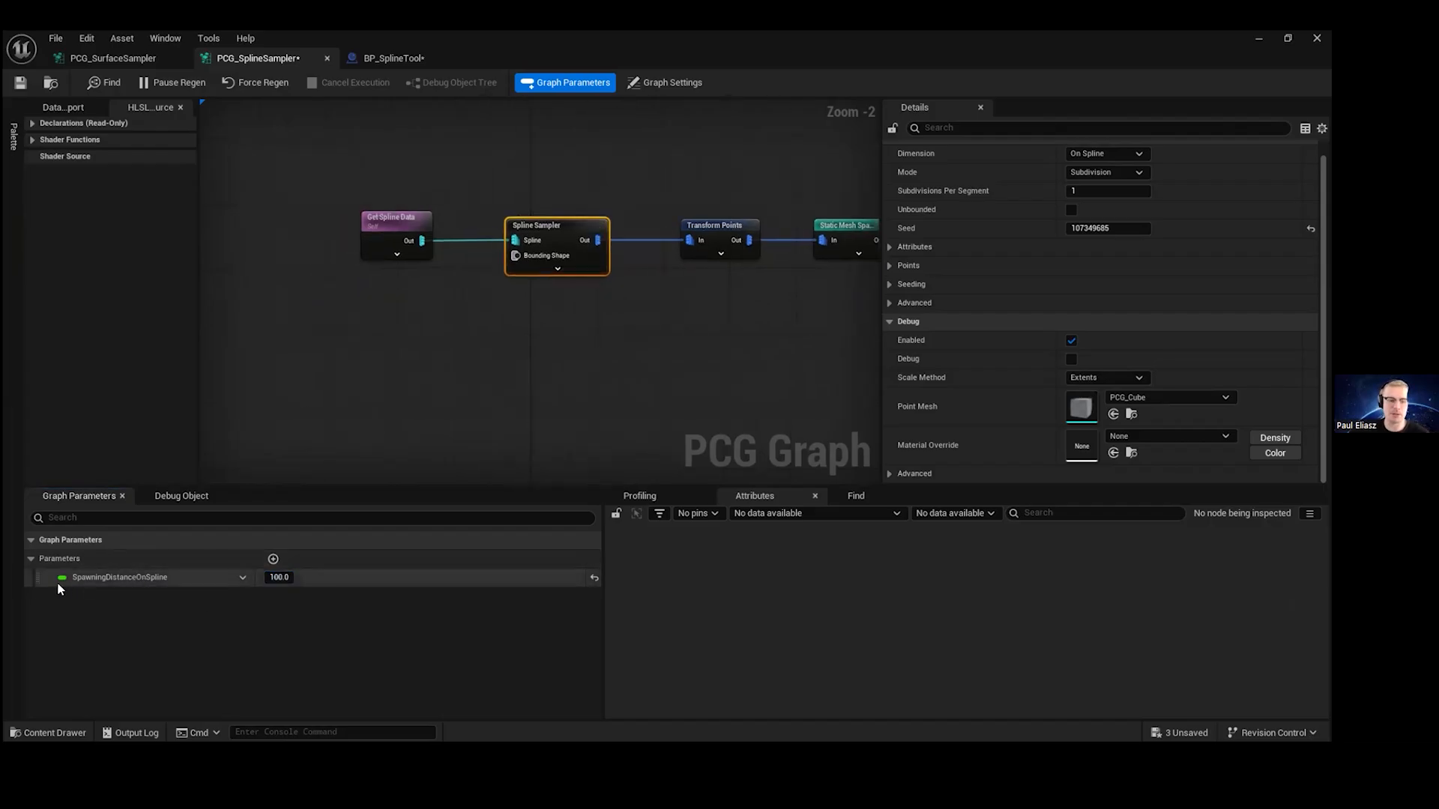
right_click(281, 393)
text(get)
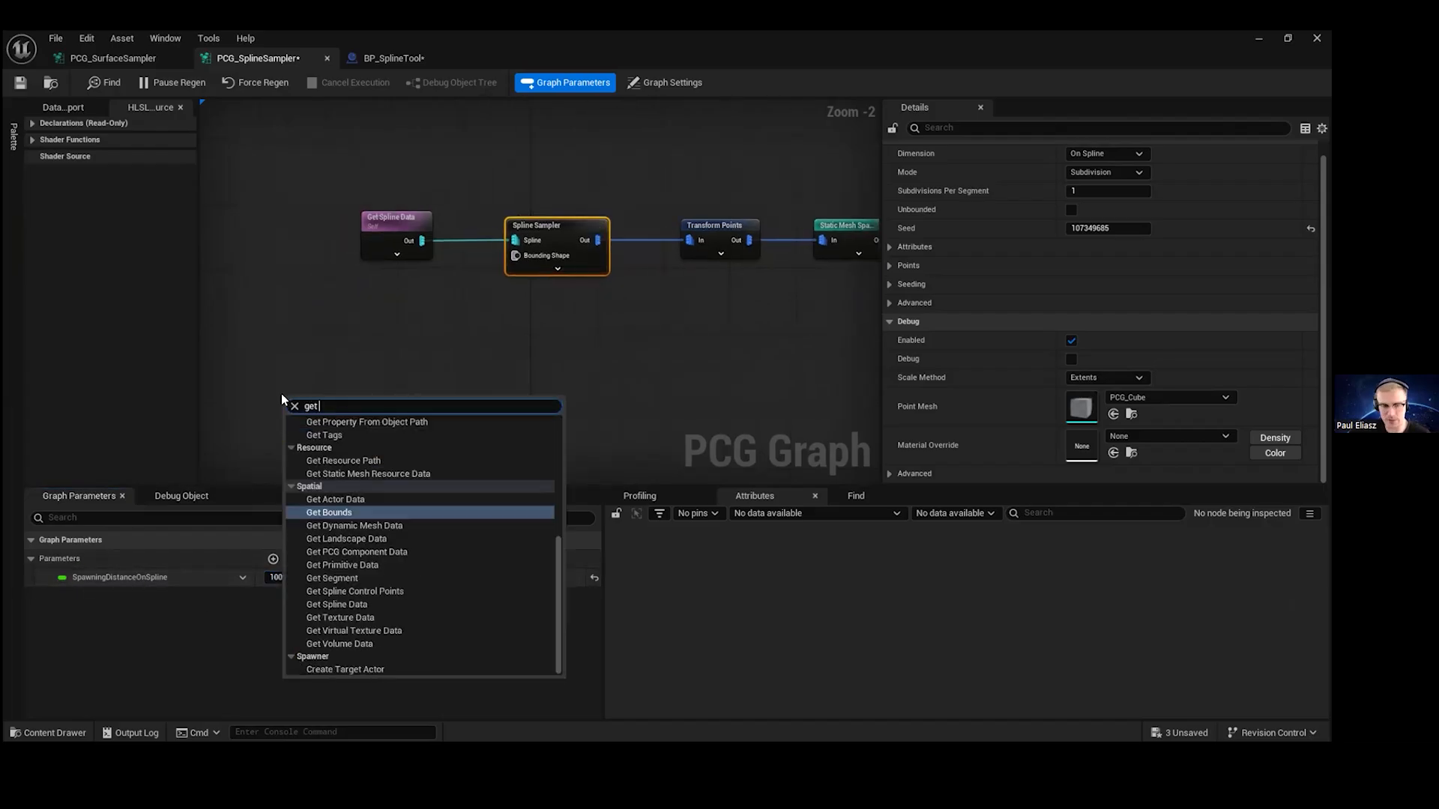
text( sp)
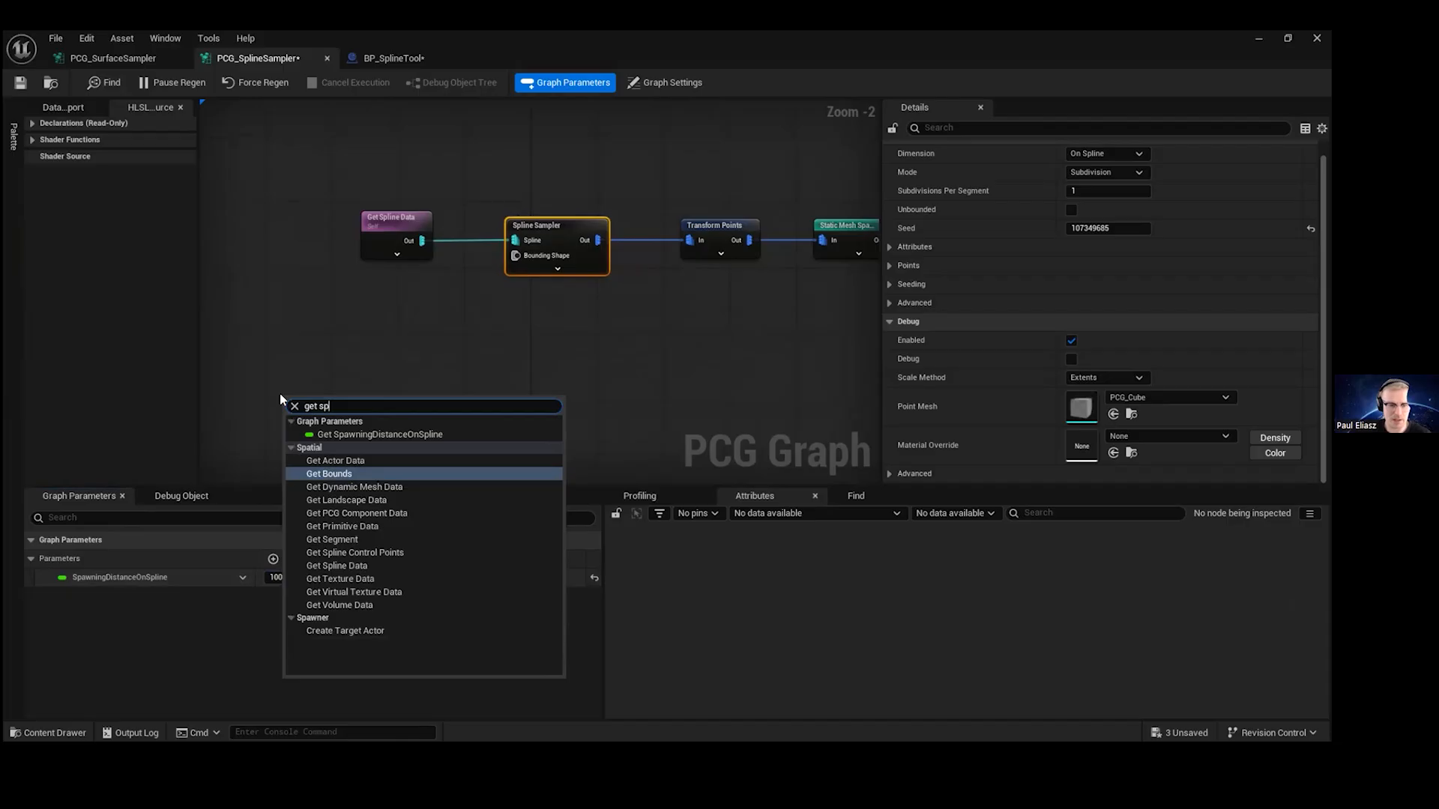
click(419, 434)
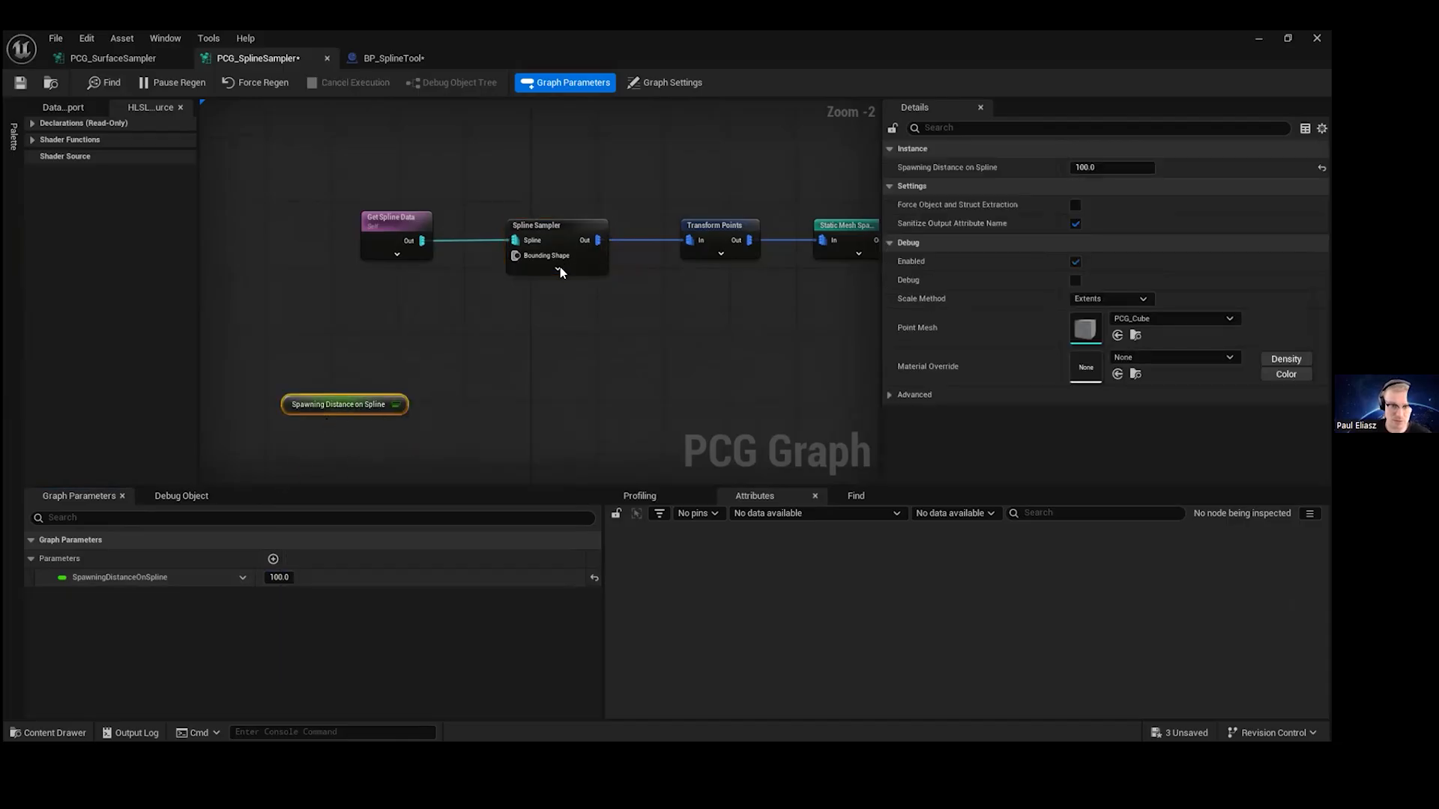
right_drag(474, 381, 487, 325)
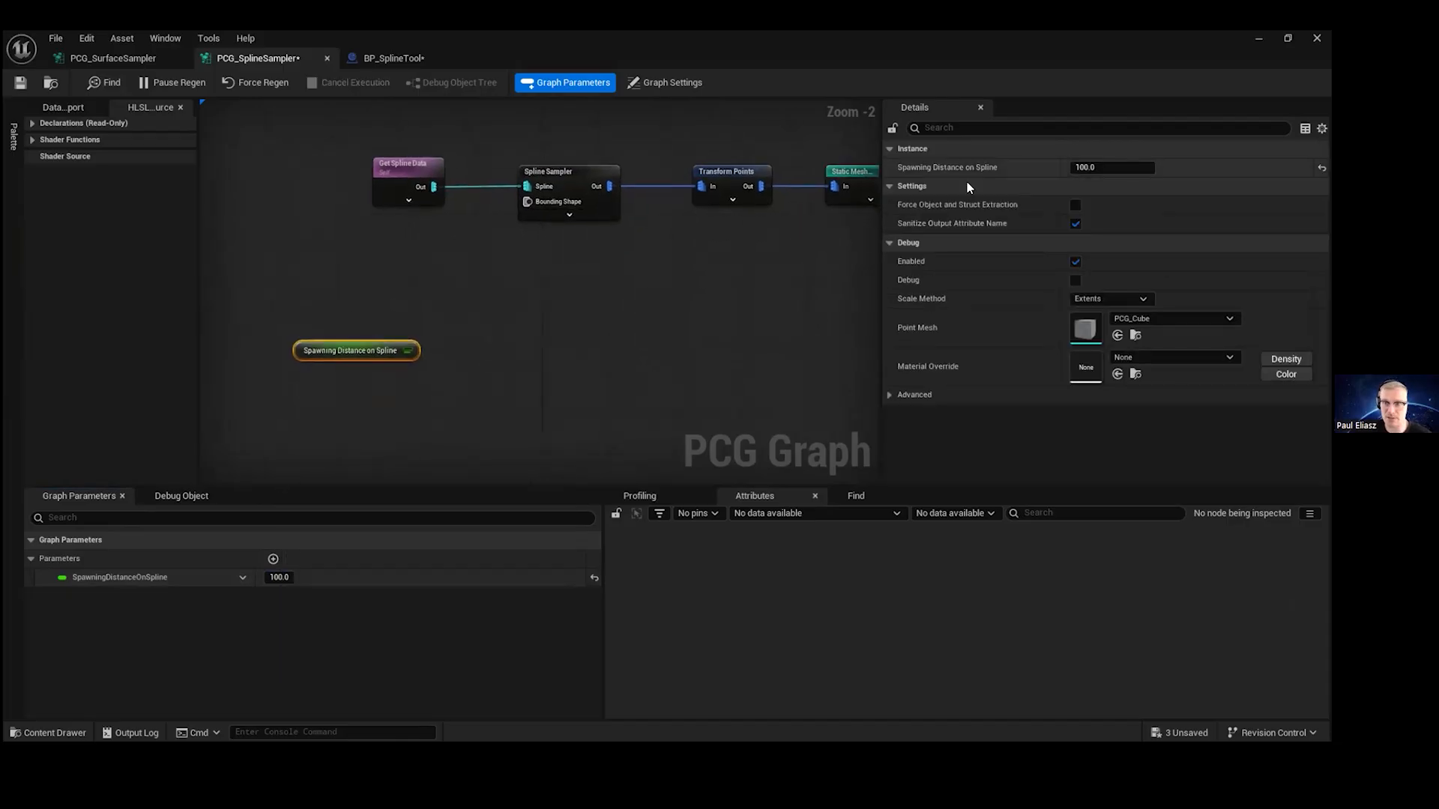
- Set the Spline Sampler's mode to Distance and connect the Spawning Distance on Spline node to its Distance Increment input
click(573, 180)
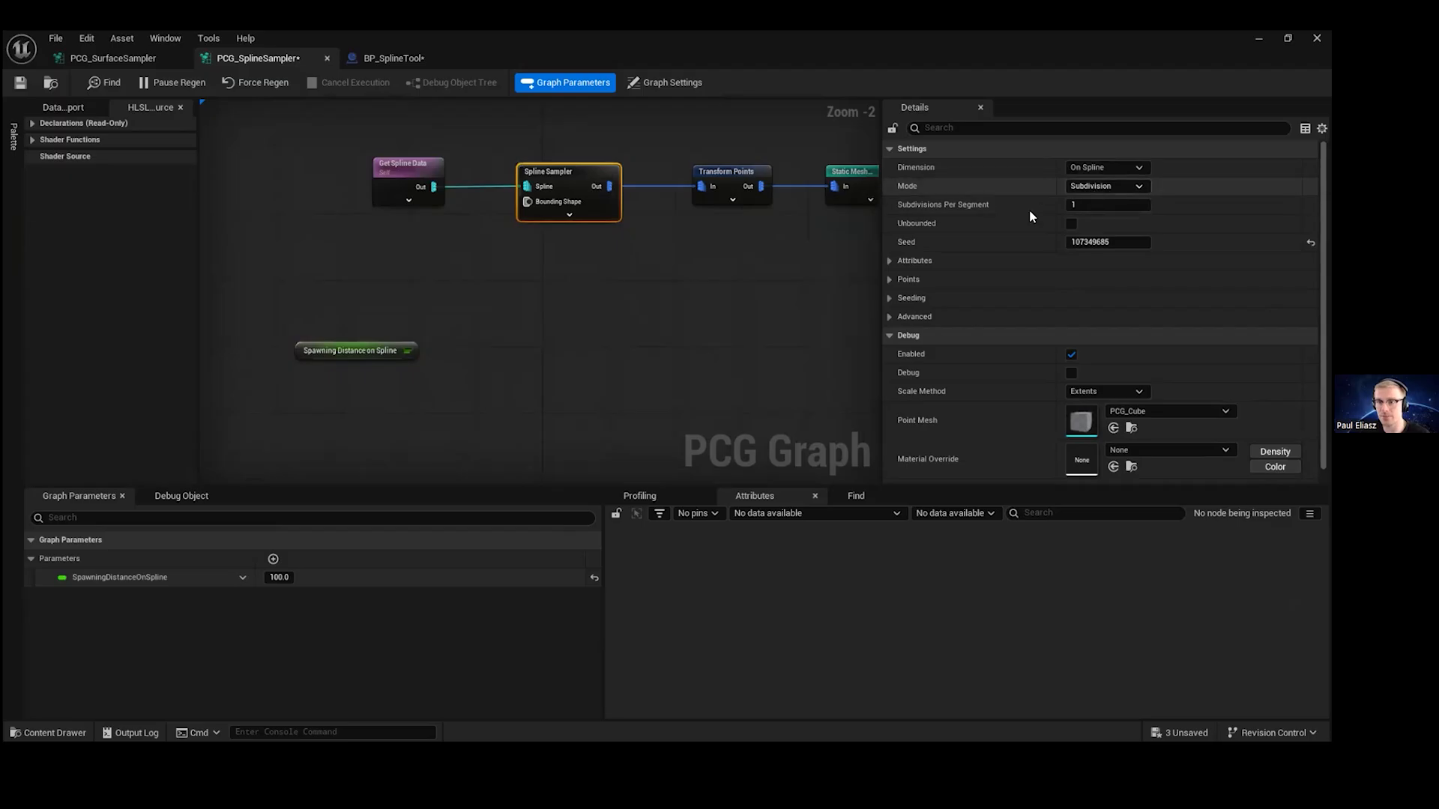
click(570, 215)
click(1124, 187)
click(1121, 205)
right_drag(726, 235, 721, 168)
drag(403, 285, 543, 244)
right_drag(735, 343, 684, 170)
right_drag(550, 335, 535, 101)
click(517, 341)
right_drag(601, 177, 676, 484)
right_drag(717, 102, 728, 268)
- Shrink the graph window so the level shows behind it, and raise SpawningDistanceOnSpline to about 738
click(1287, 38)
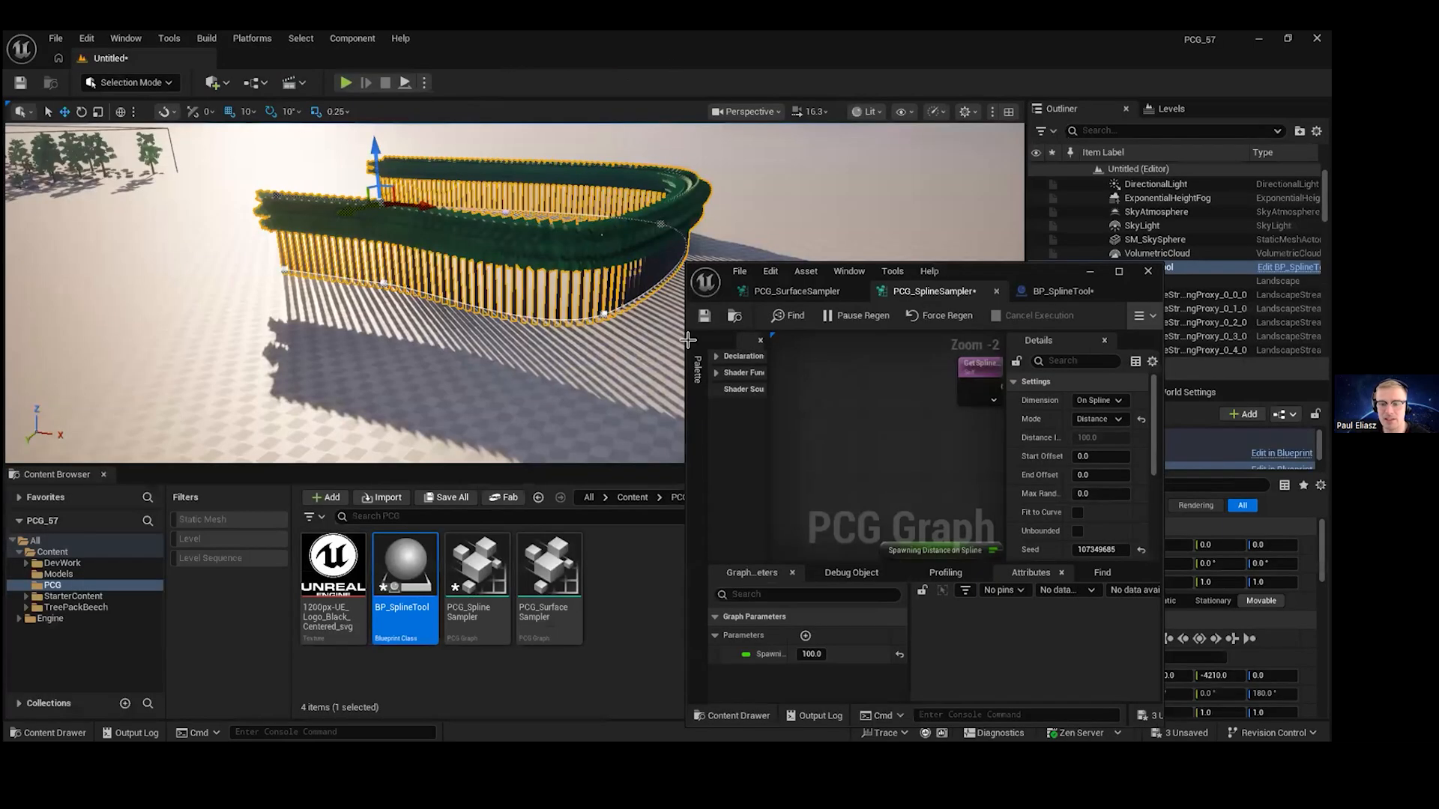
right_drag(681, 335, 852, 394)
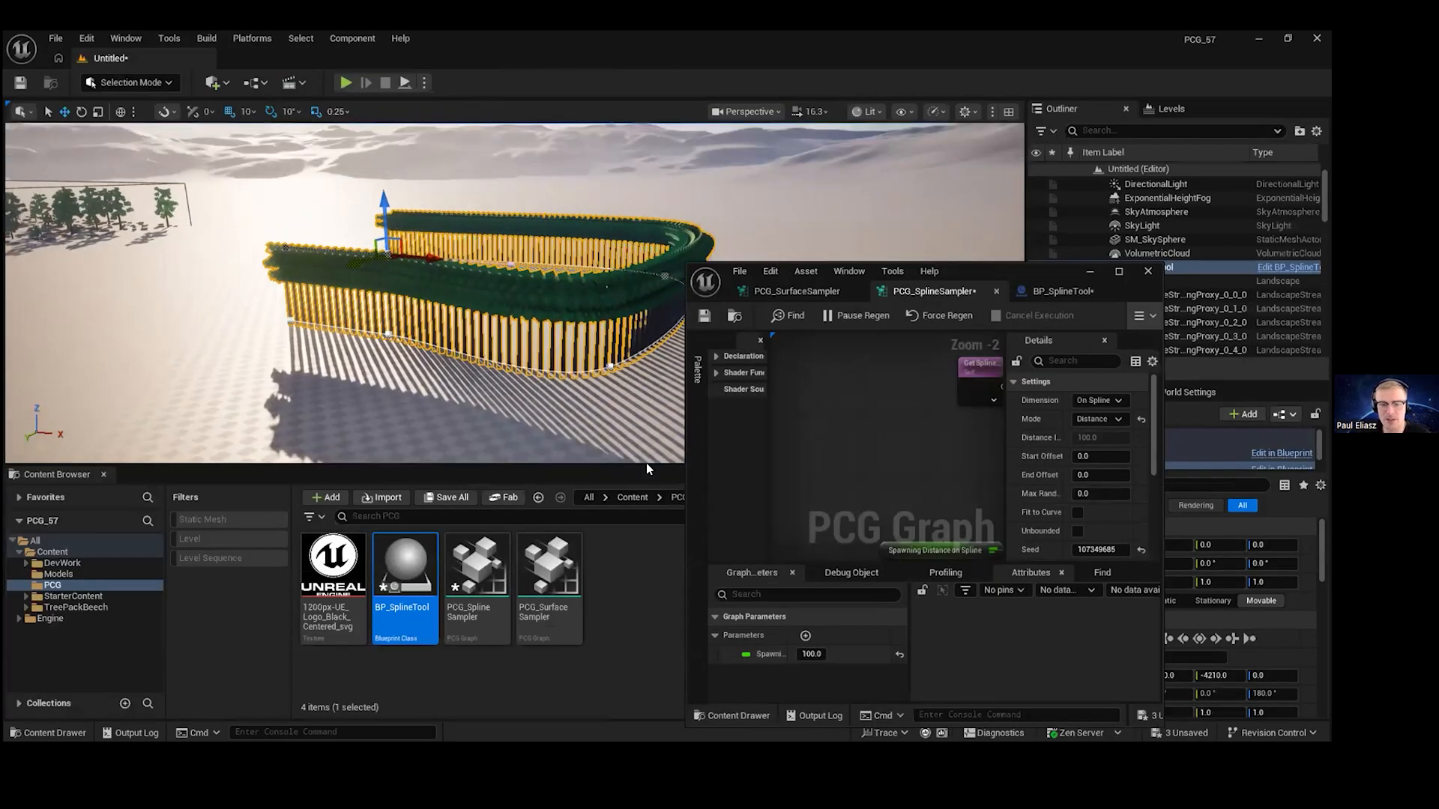
drag(826, 660, 790, 651)
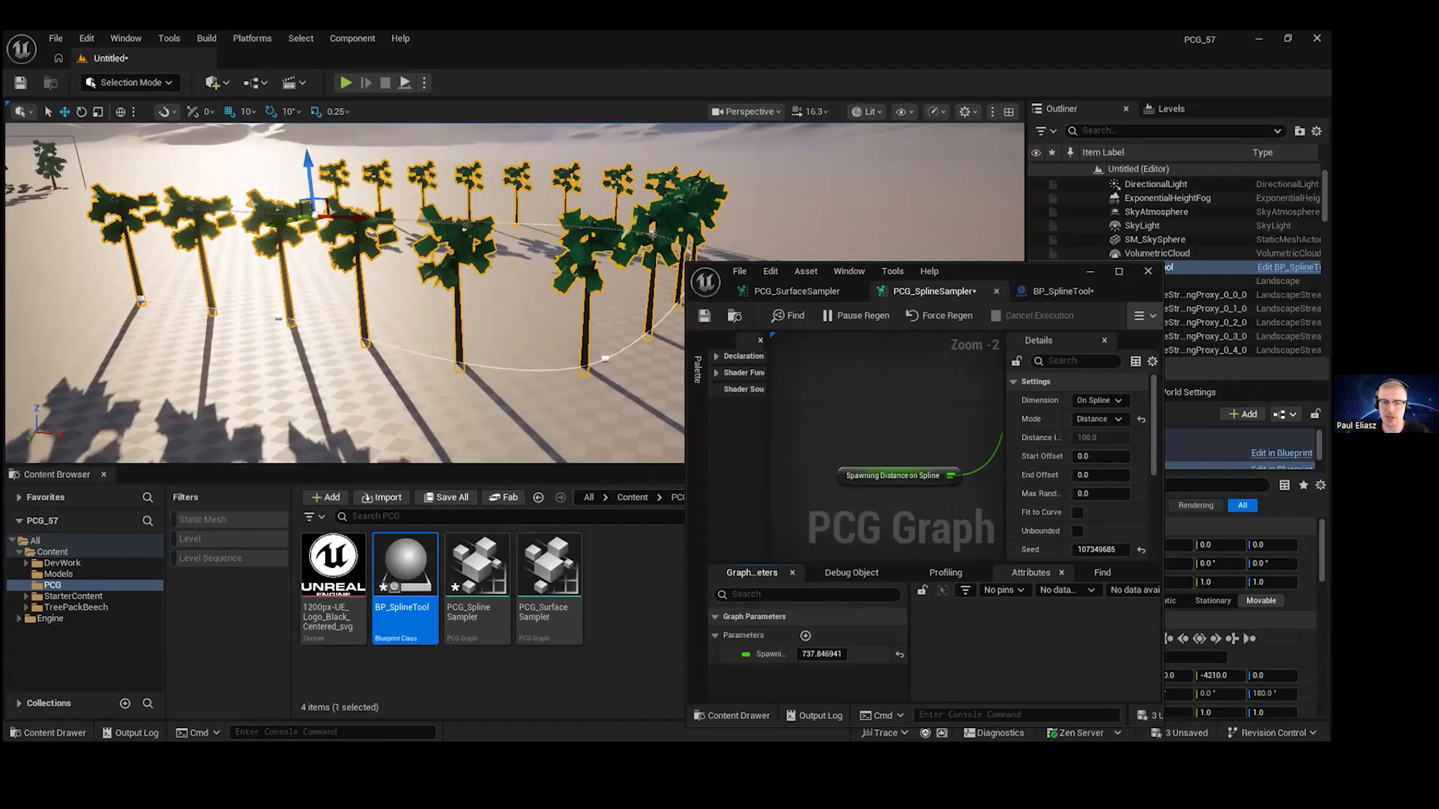
- Inspect the spacing of the trees along the spline in the level up close and from farther back
right_drag(573, 401, 563, 398)
scroll(545, 339, up, 8)
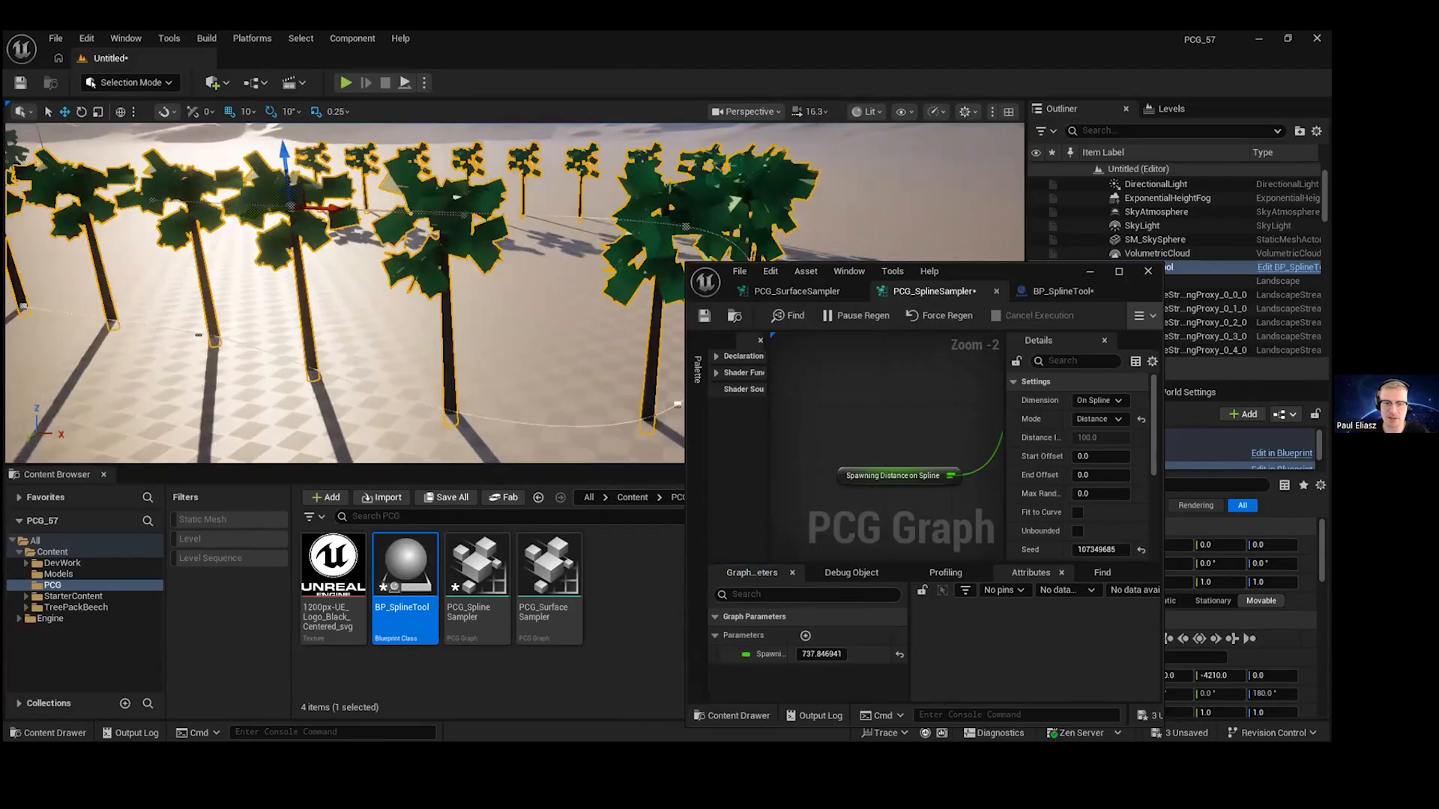
scroll(460, 289, up, 10)
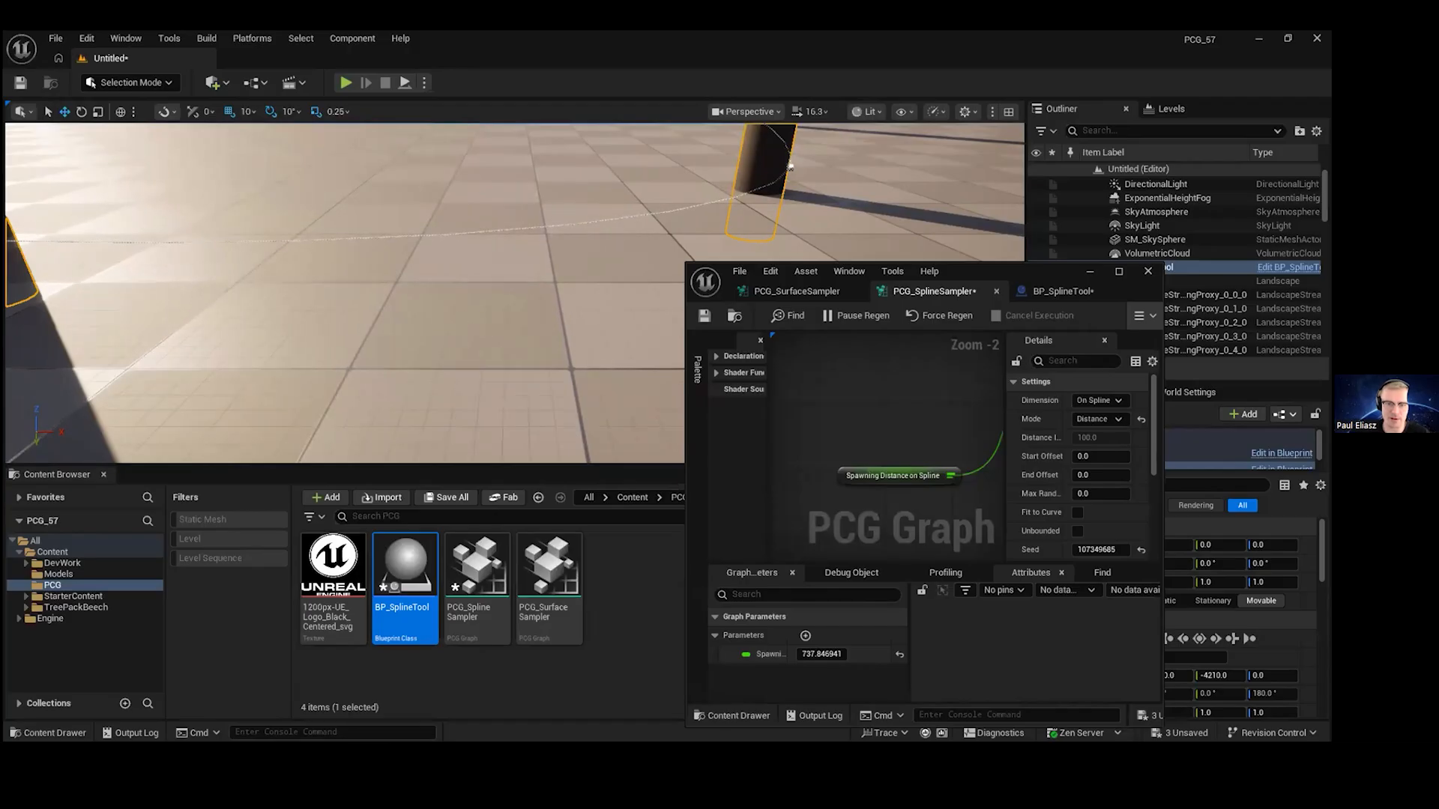
scroll(385, 314, down, 8)
right_drag(515, 292, 779, 37)
scroll(496, 294, down, 5)
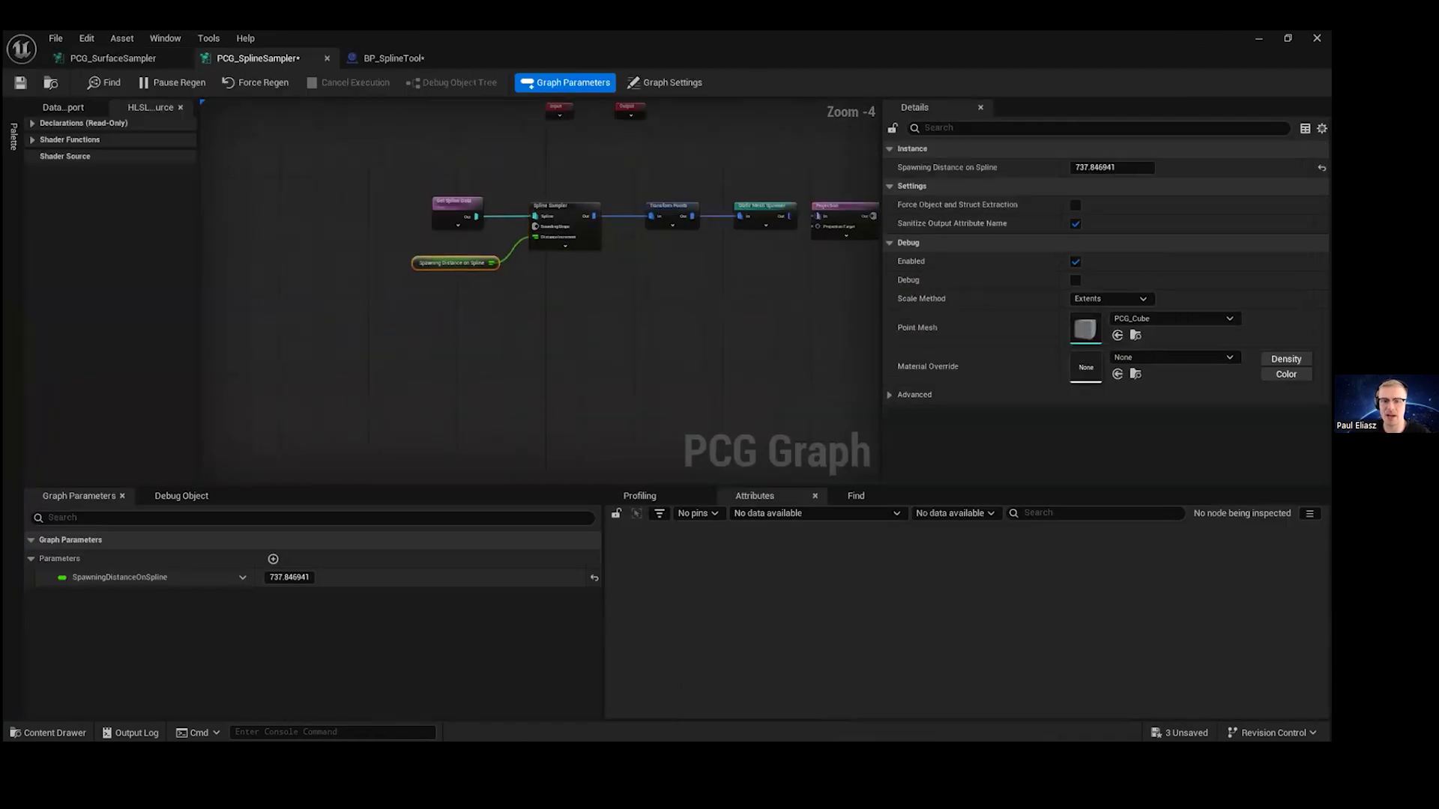
right_drag(798, 193, 775, 204)
right_drag(686, 189, 749, 189)
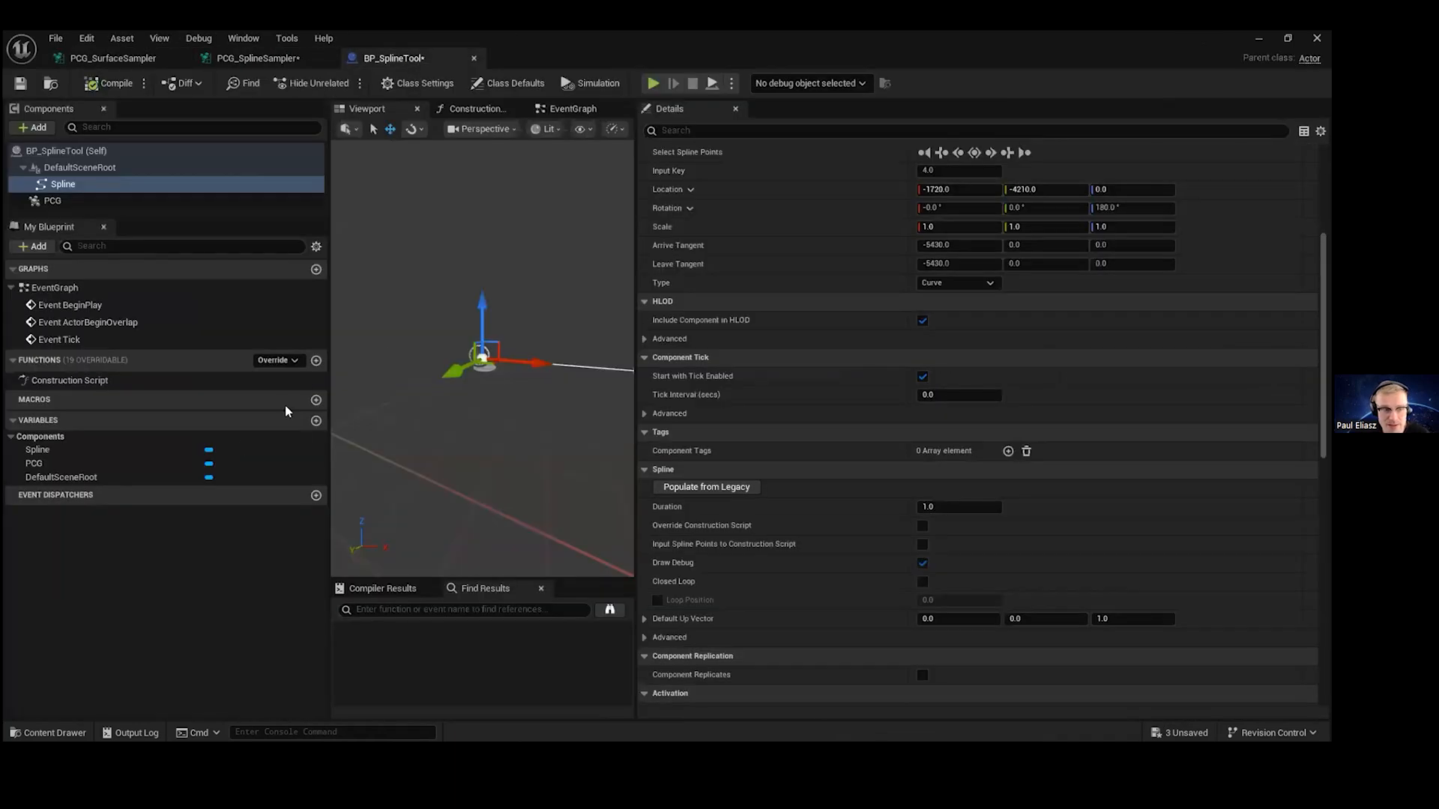
- In BP_SplineTool's Construction Script, add a reference to the PCG component and get its Graph Instance
click(397, 58)
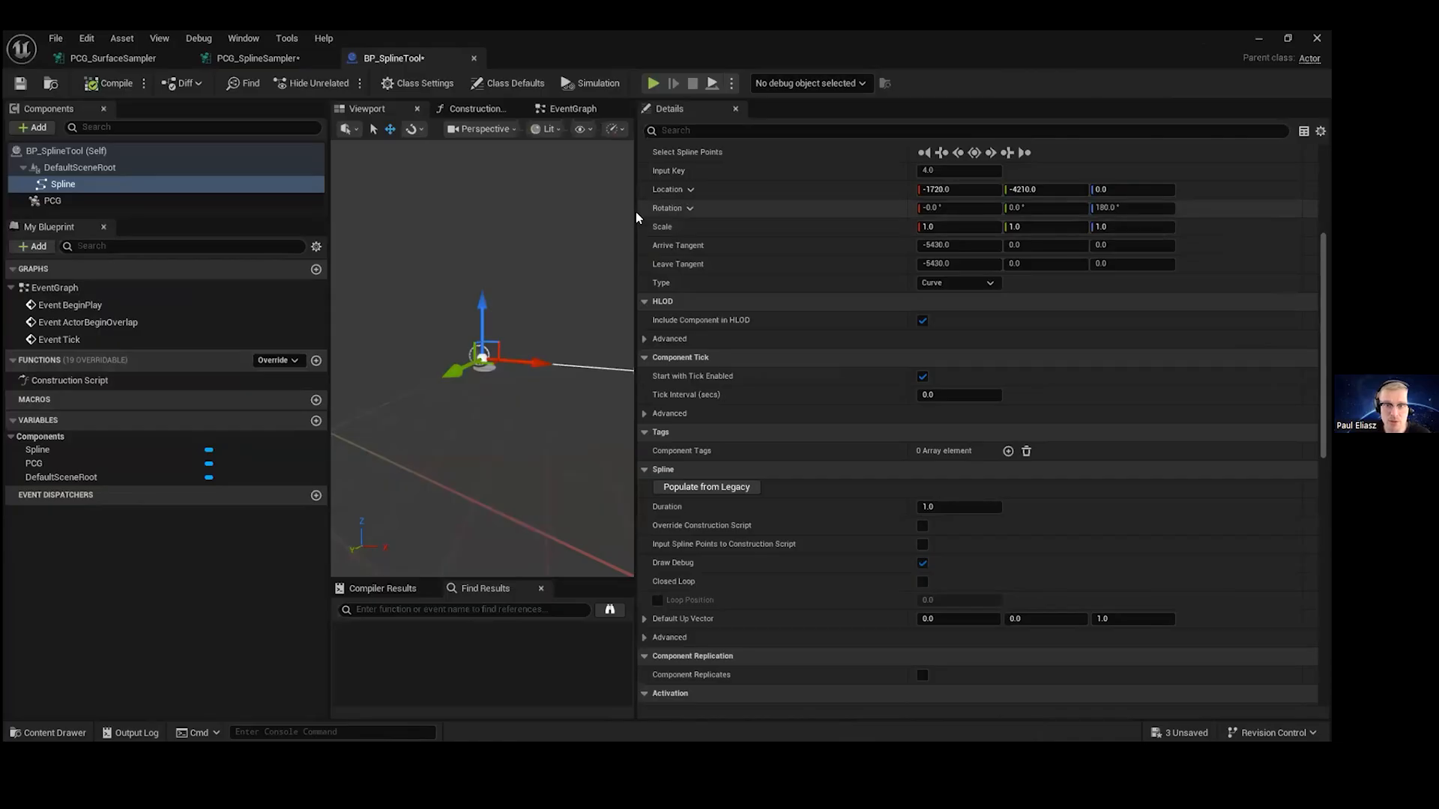
drag(635, 211, 774, 202)
right_drag(529, 185, 534, 229)
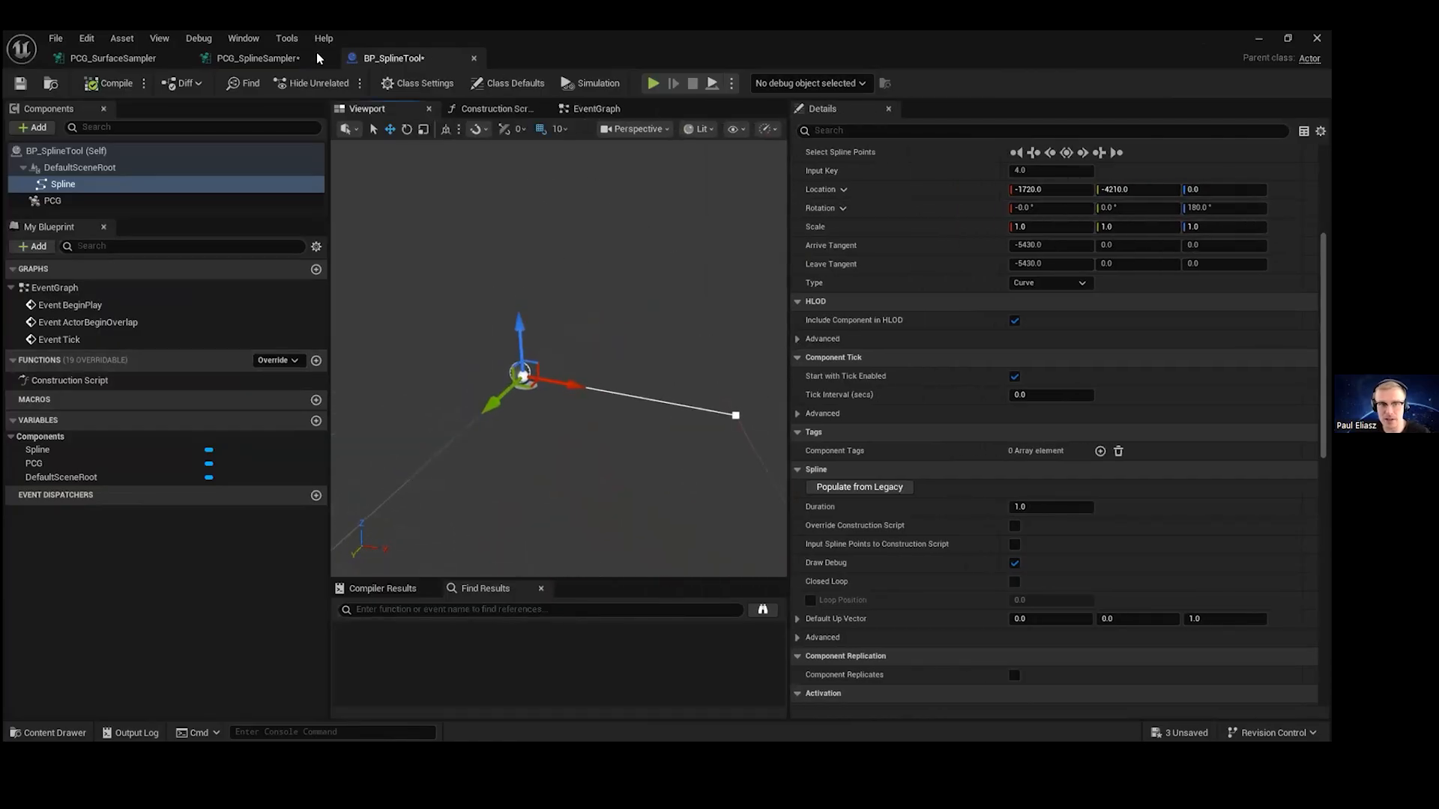
drag(951, 222, 1011, 231)
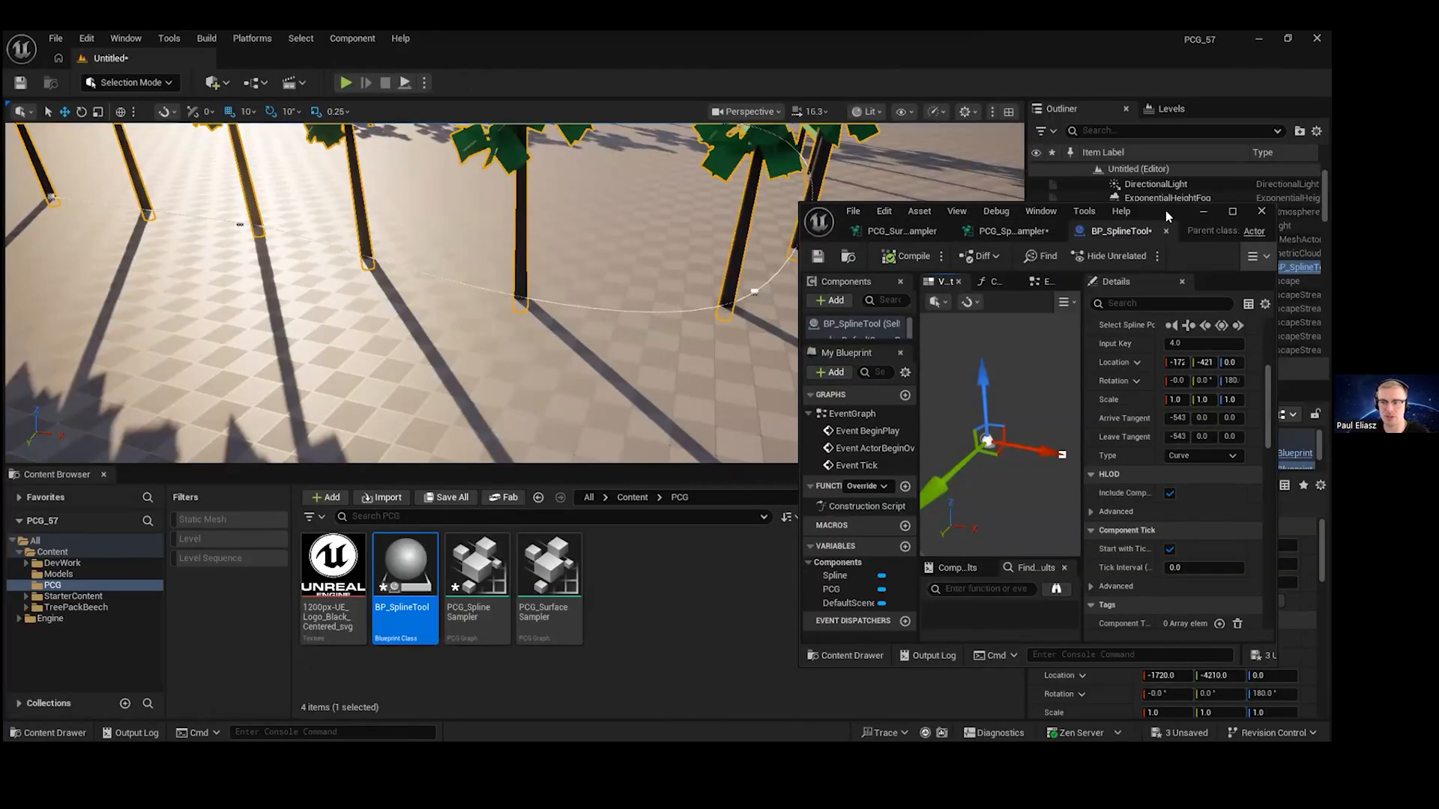
drag(1163, 219, 1073, 269)
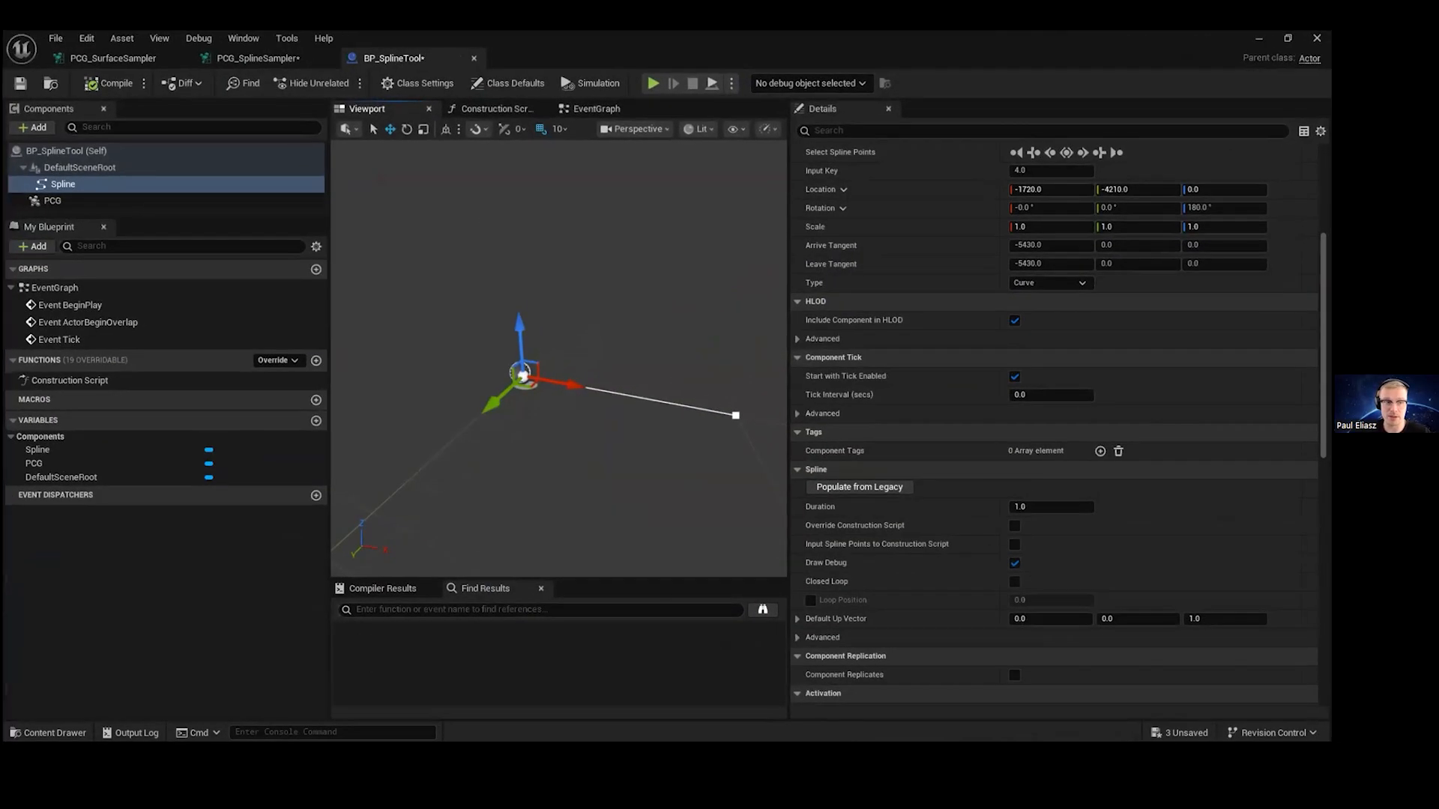
click(494, 109)
scroll(495, 210, down, 2)
drag(52, 201, 569, 258)
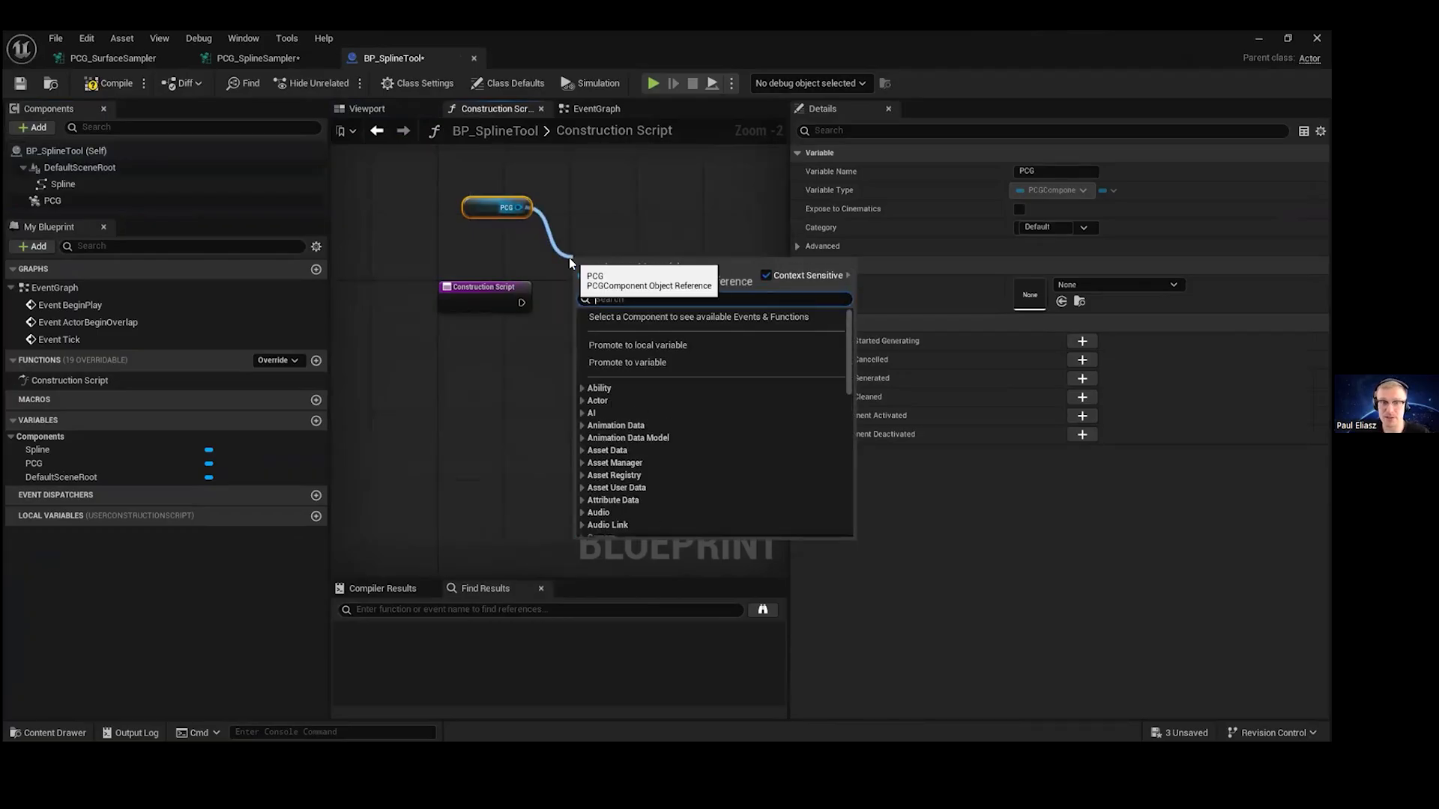
text(Graph In)
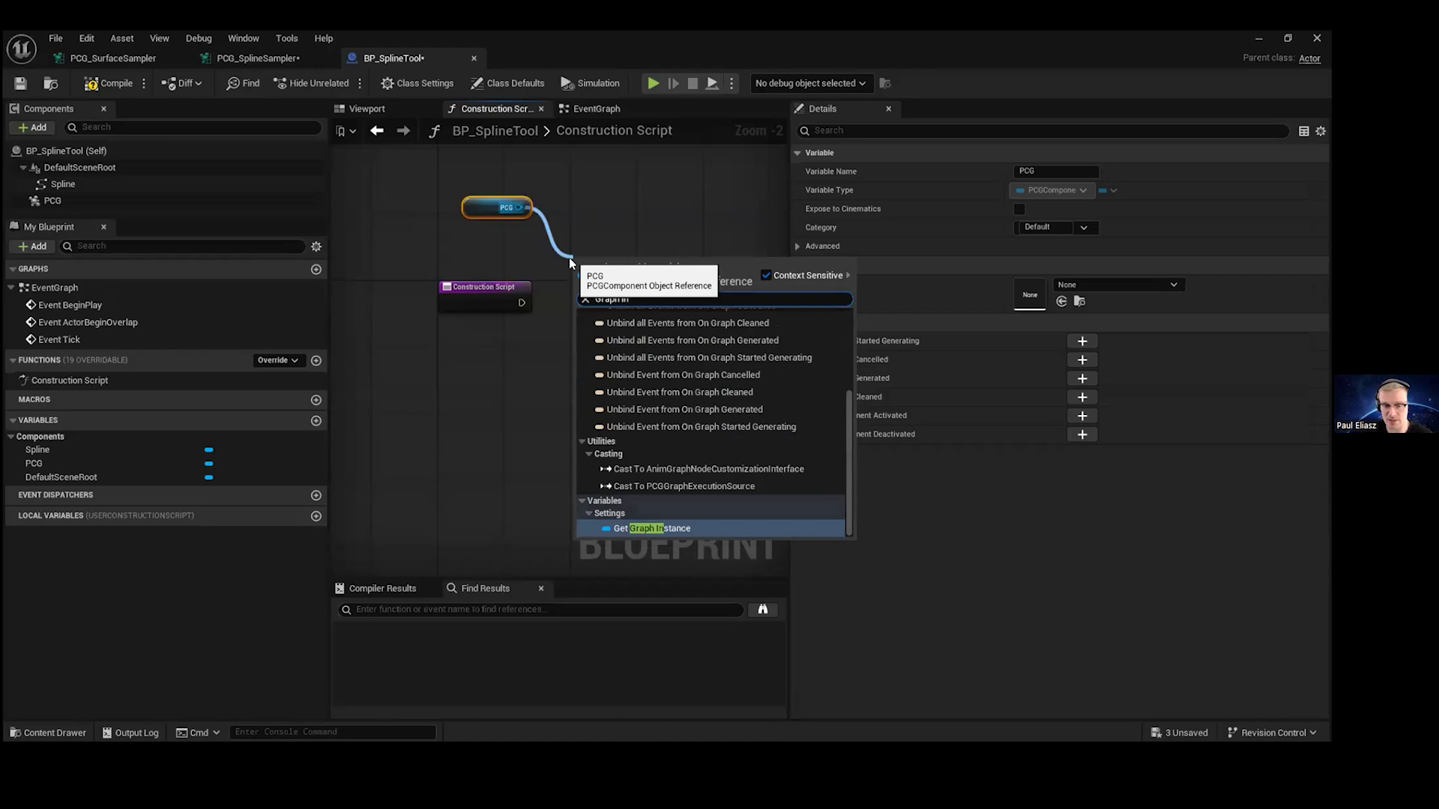
click(673, 528)
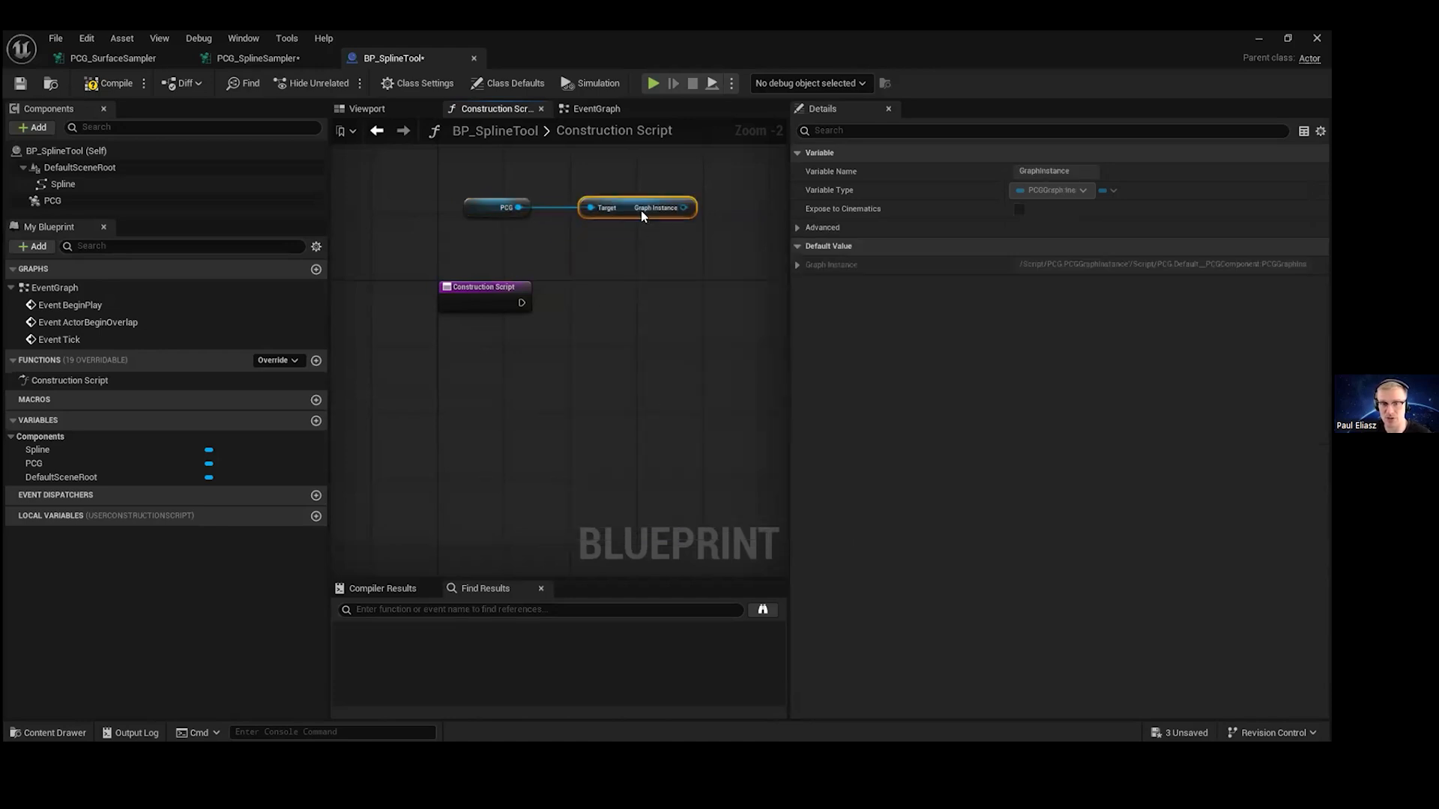
- Add a Set Float Parameter node fed by the Graph Instance and place it beside the Construction Script node
right_drag(628, 256, 491, 266)
drag(547, 218, 565, 317)
text(set float)
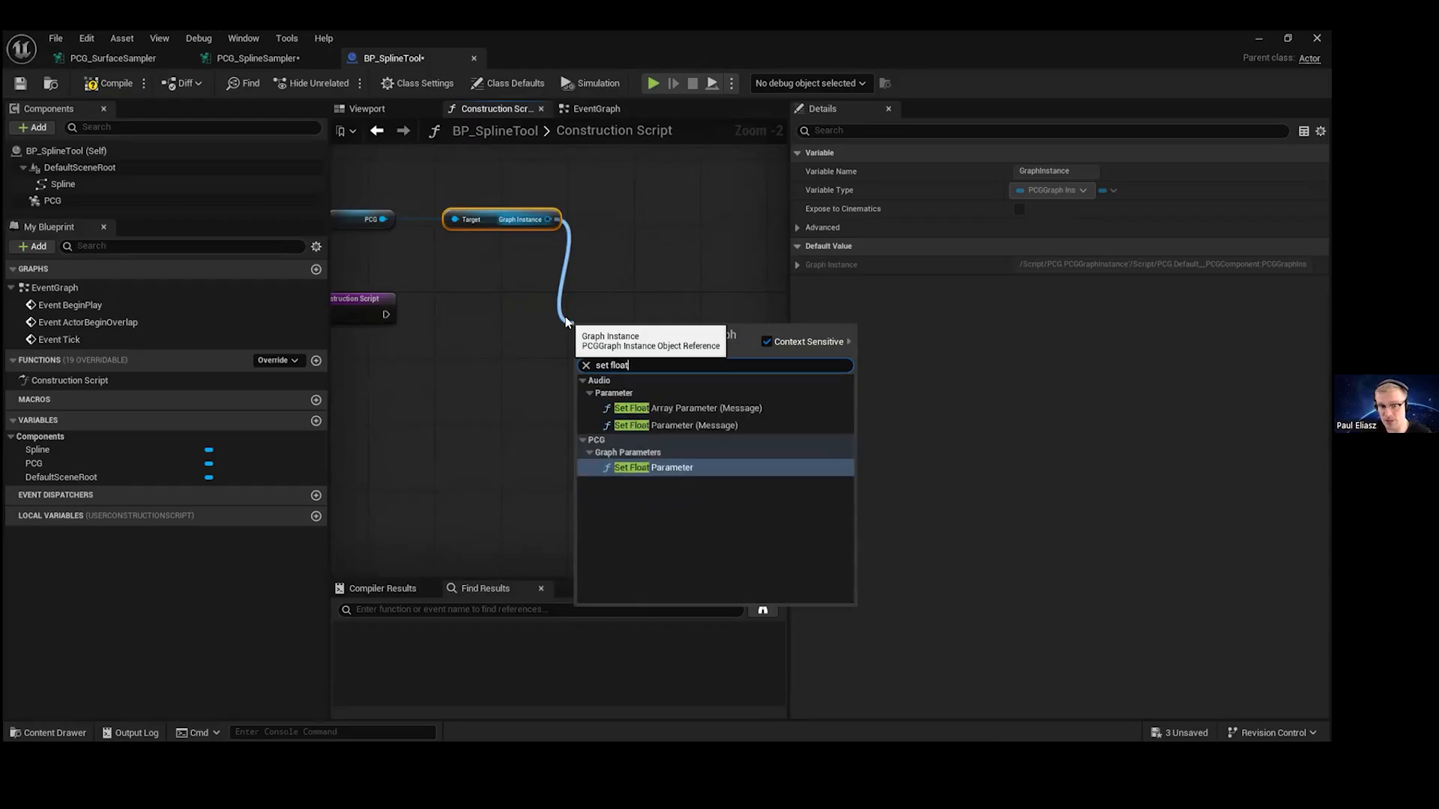
key(Return)
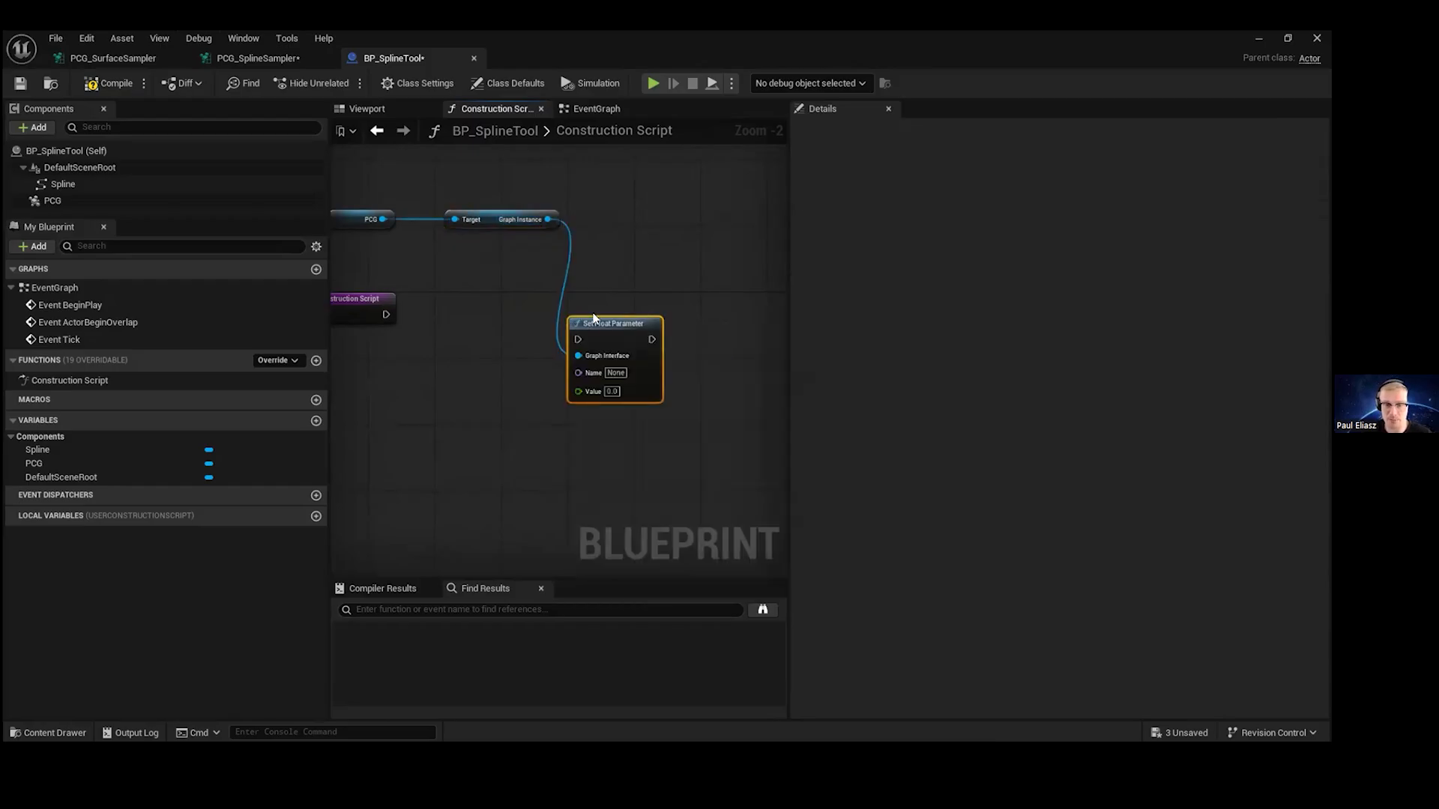
right_drag(593, 311, 634, 270)
drag(634, 269, 572, 255)
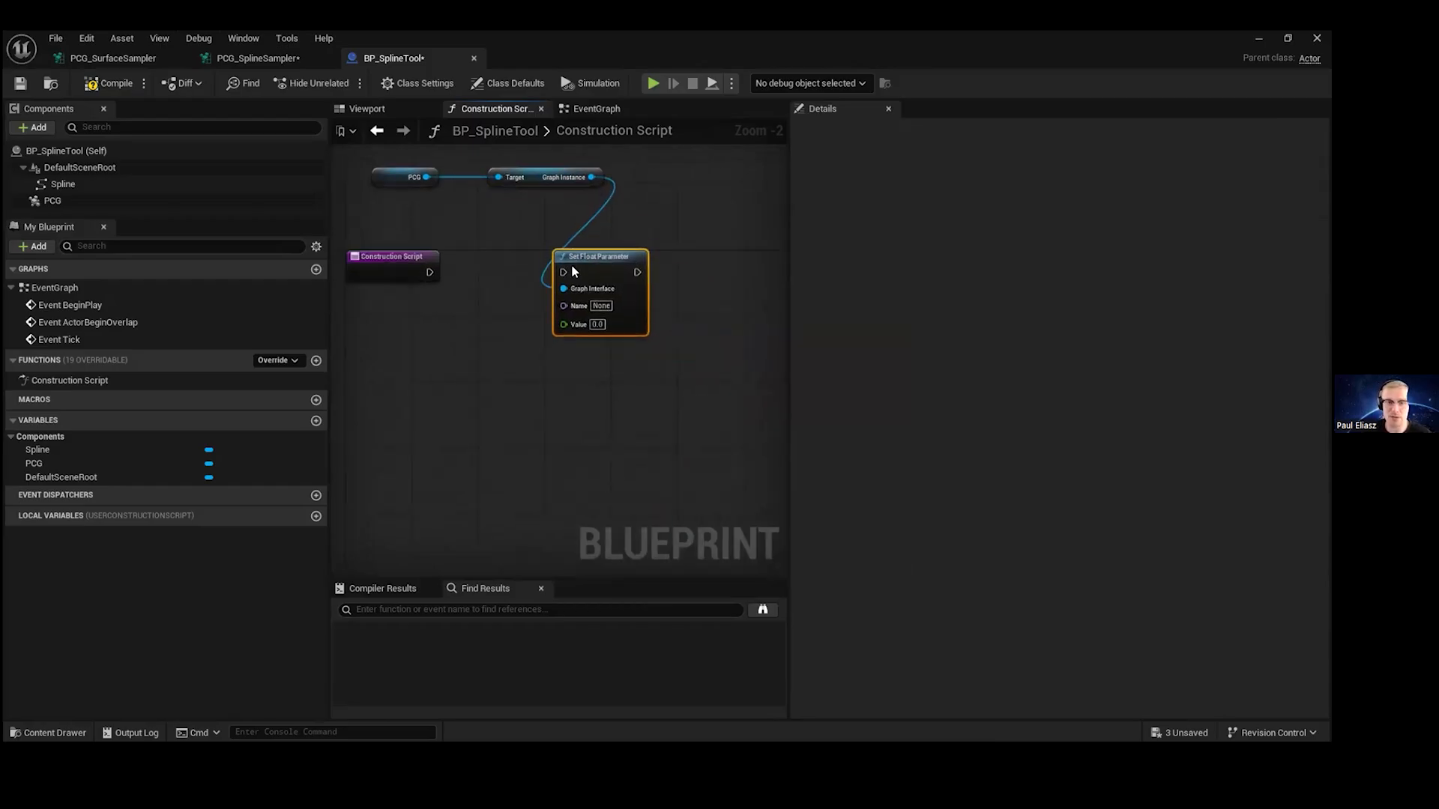
scroll(622, 256, up, 2)
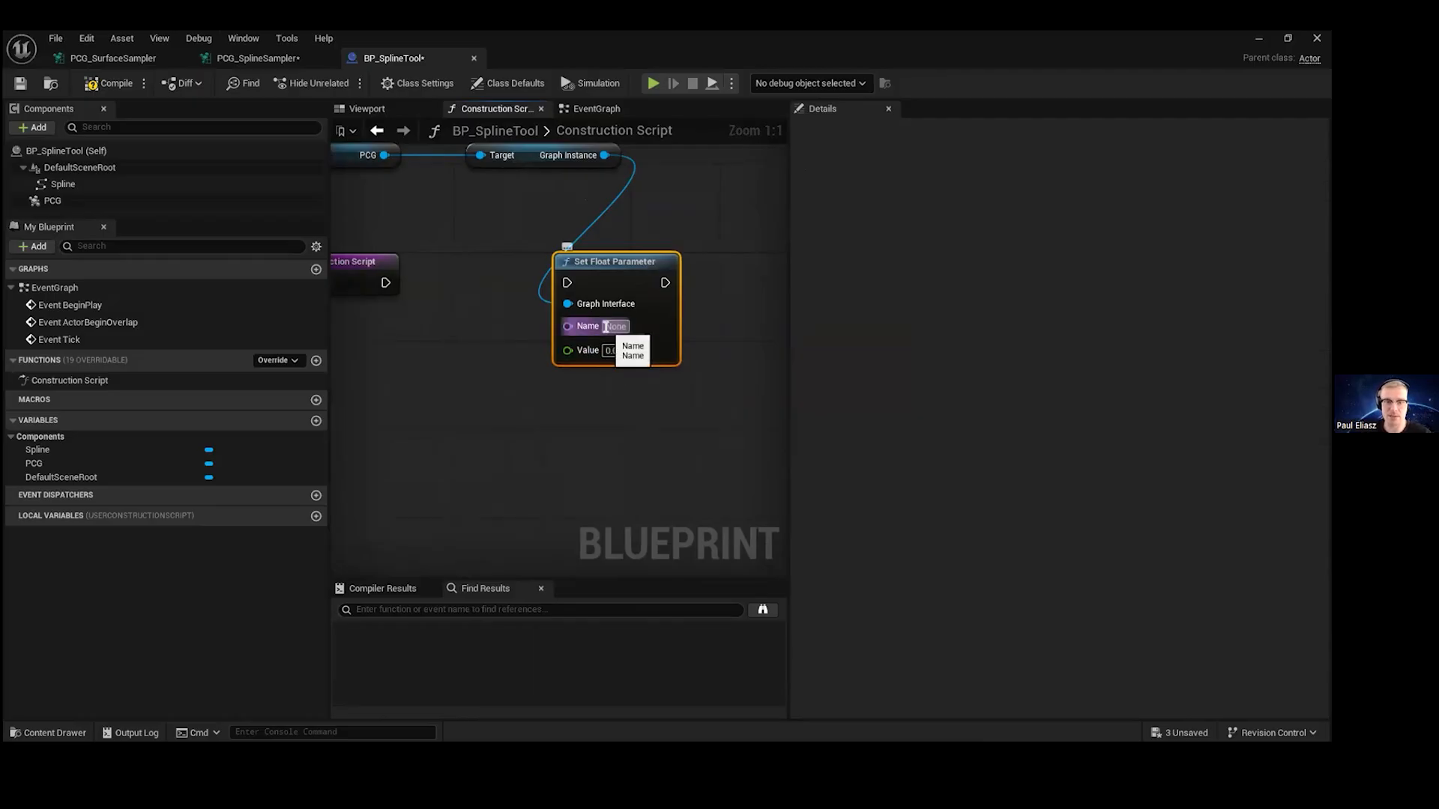
- Copy the parameter name SpawningDistanceOnSpline from PCG_SplineSampler into the Set Float Parameter node's Name
click(225, 59)
scroll(494, 289, up, 3)
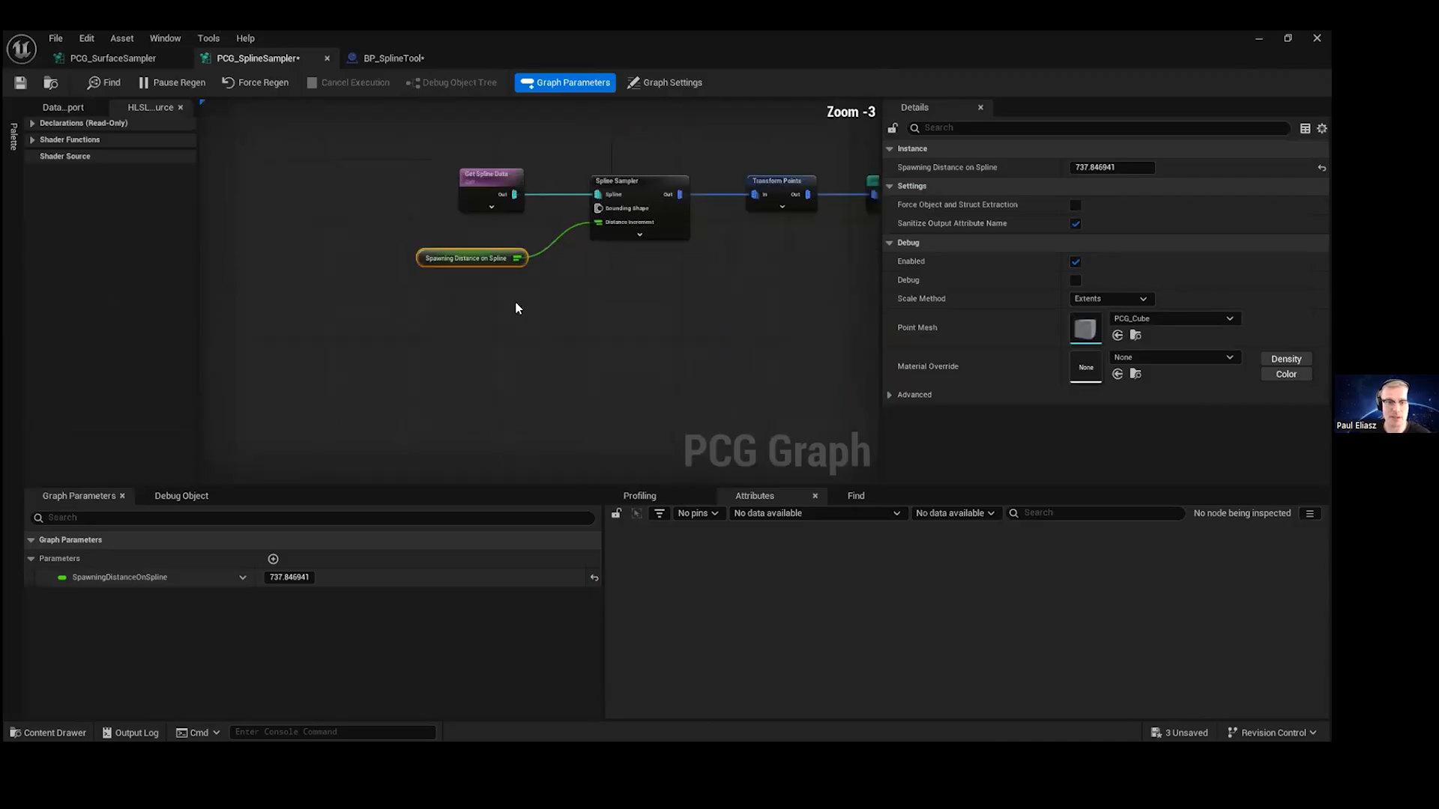
double_click(124, 575)
key(ctrl+c)
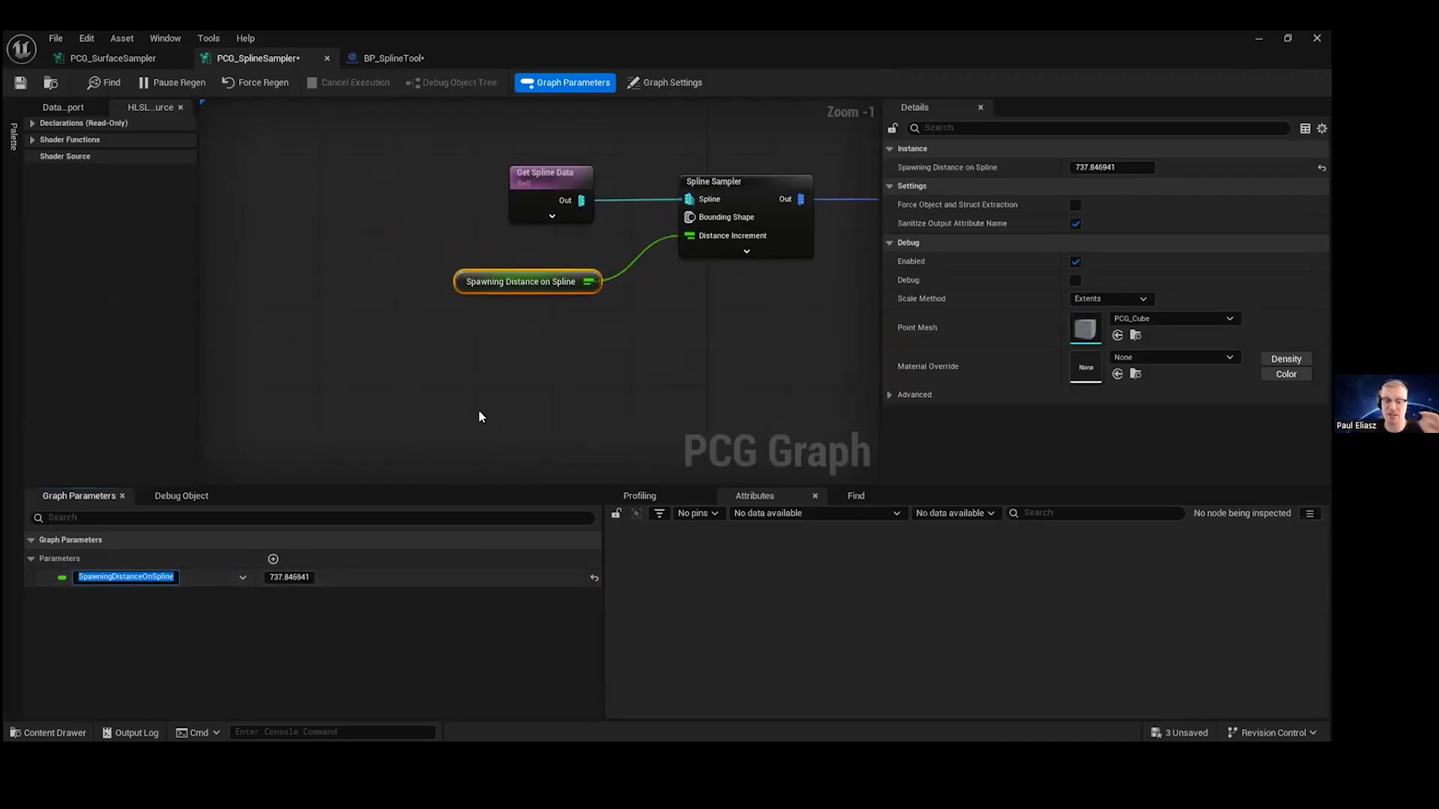
click(367, 63)
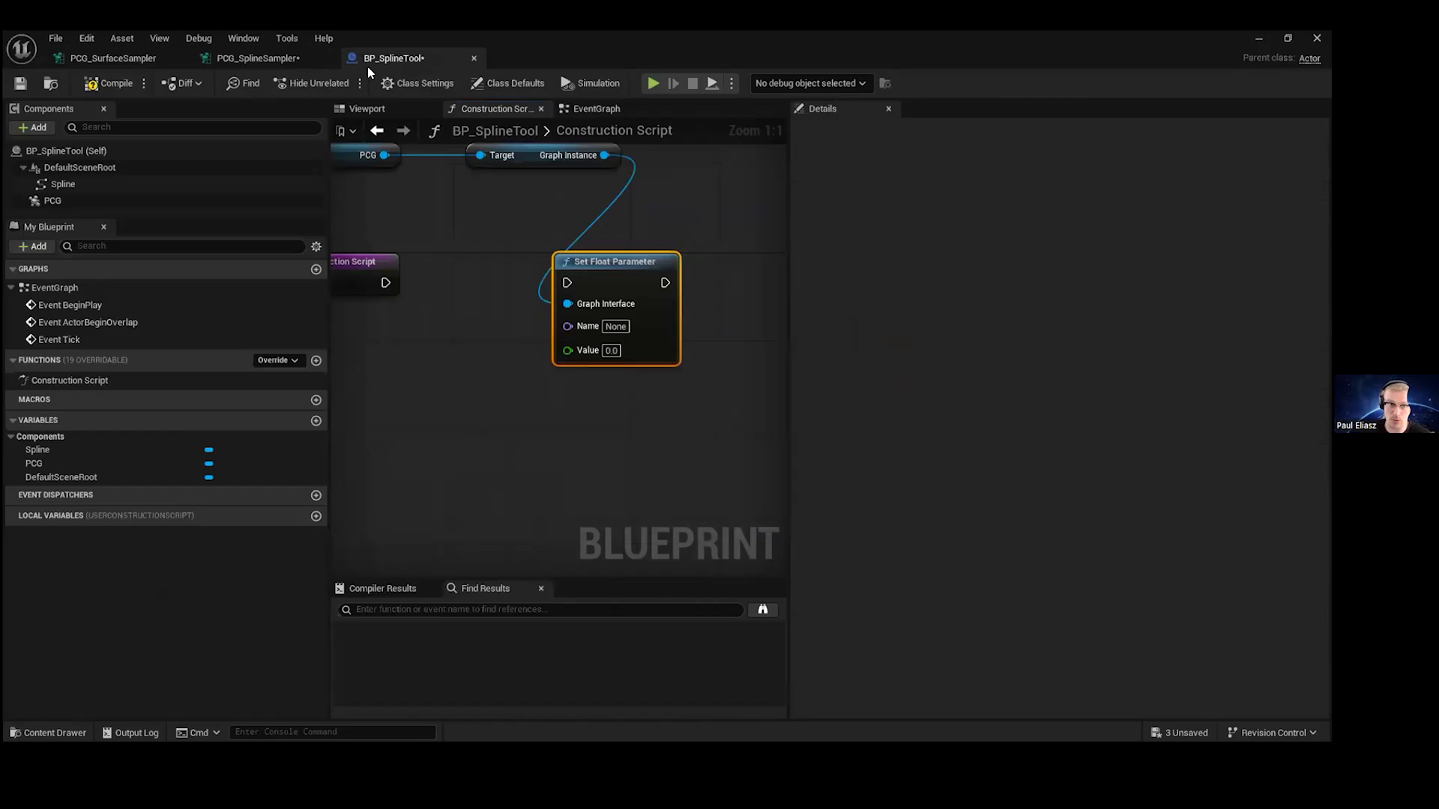
click(614, 326)
key(ctrl+v)
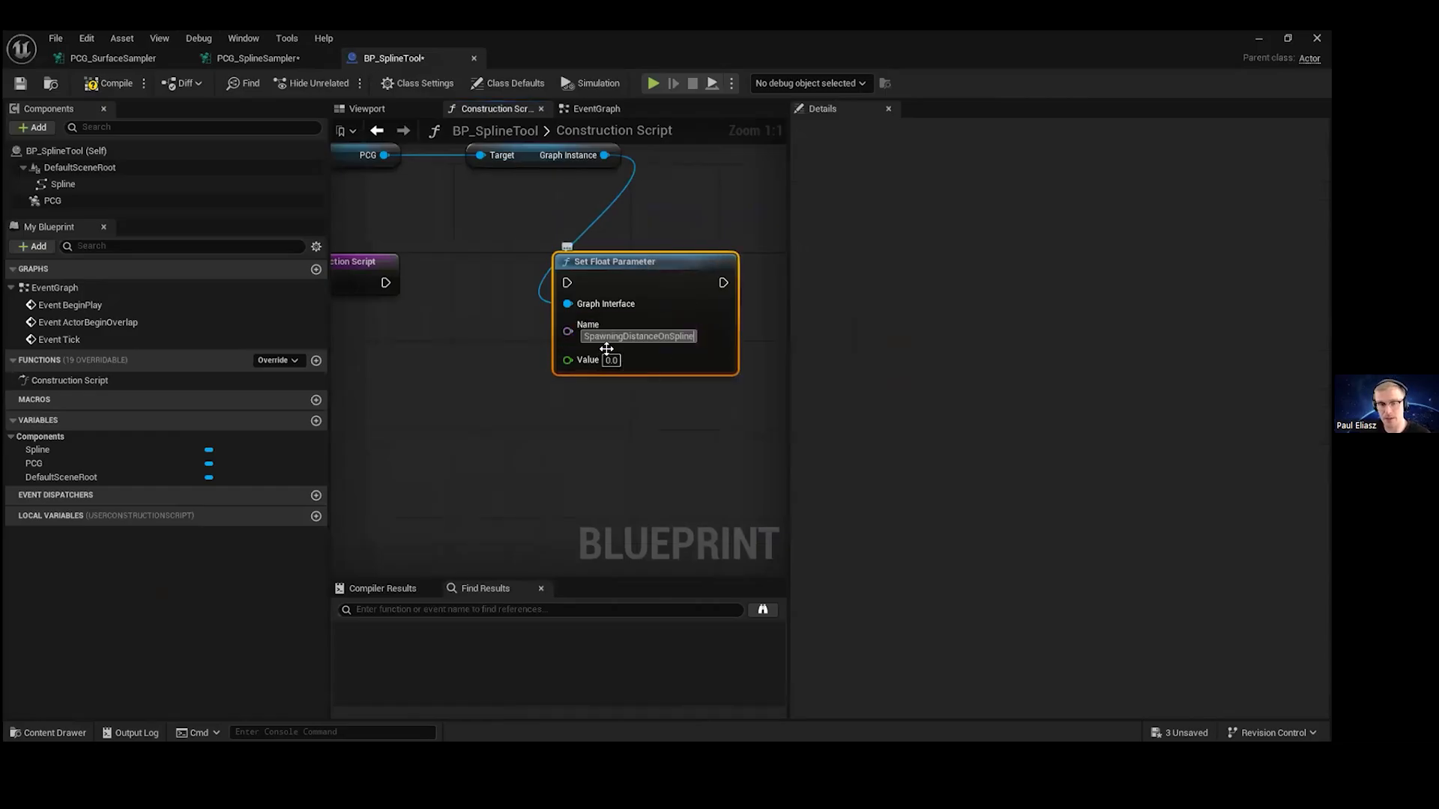
- Promote the Set Float Parameter's Value to a variable named SpawningDistanceOnSpline and make it instance editable
drag(576, 363, 524, 464)
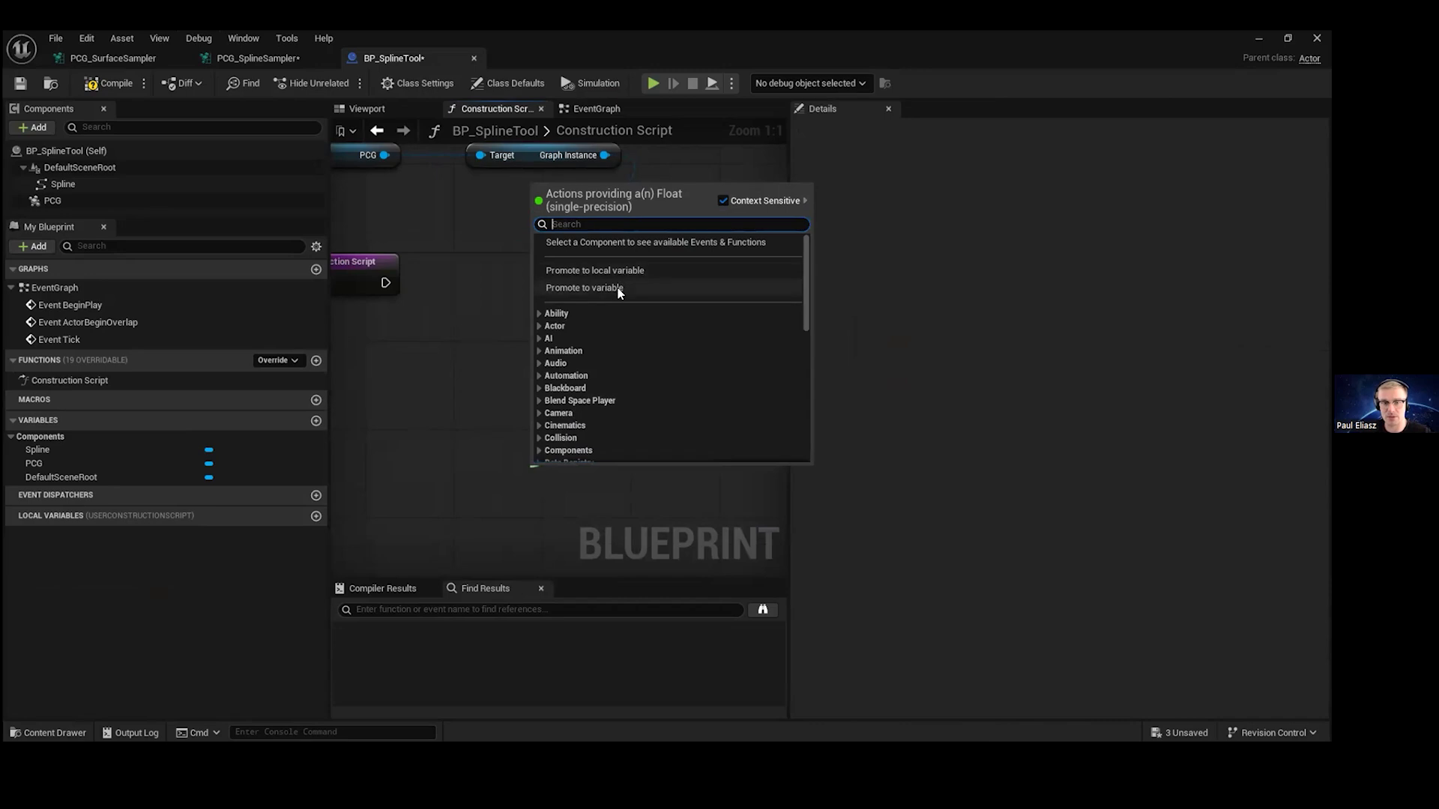
click(622, 271)
key(ctrl+v)
key(Return)
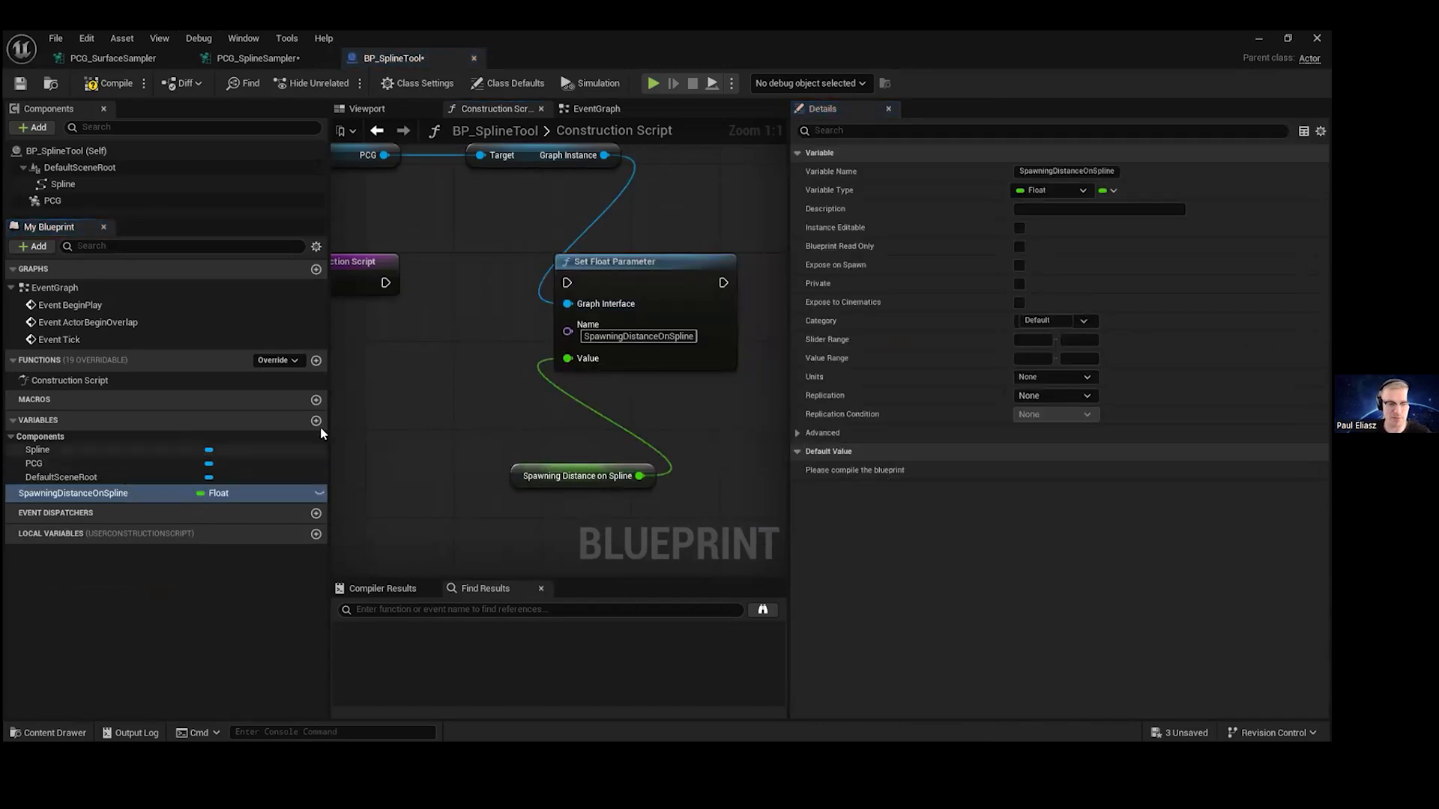
click(317, 495)
- Connect the Construction Script execution to the Set Float Parameter node and compile the blueprint
drag(386, 282, 567, 283)
scroll(493, 306, down, 2)
right_drag(492, 306, 579, 308)
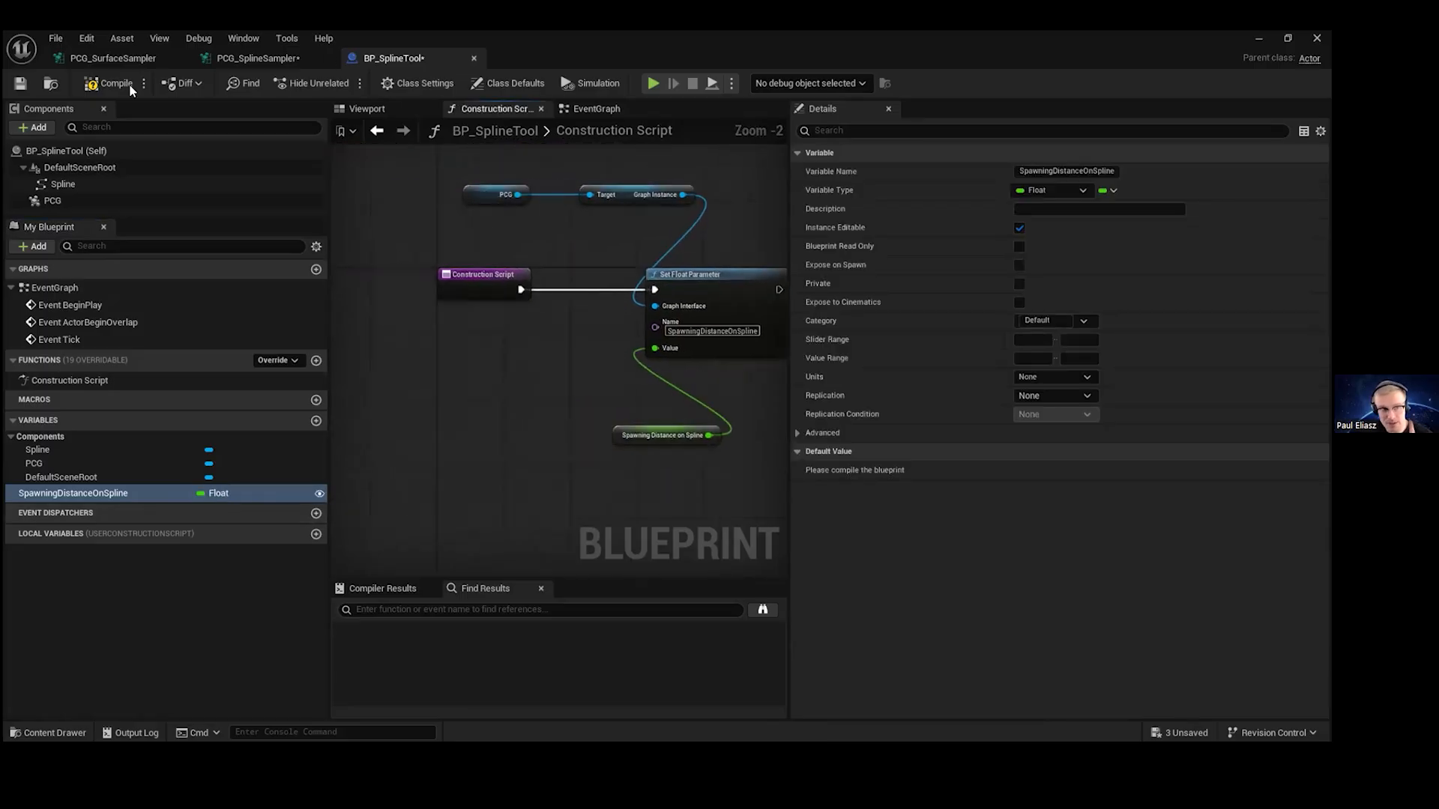
click(109, 83)
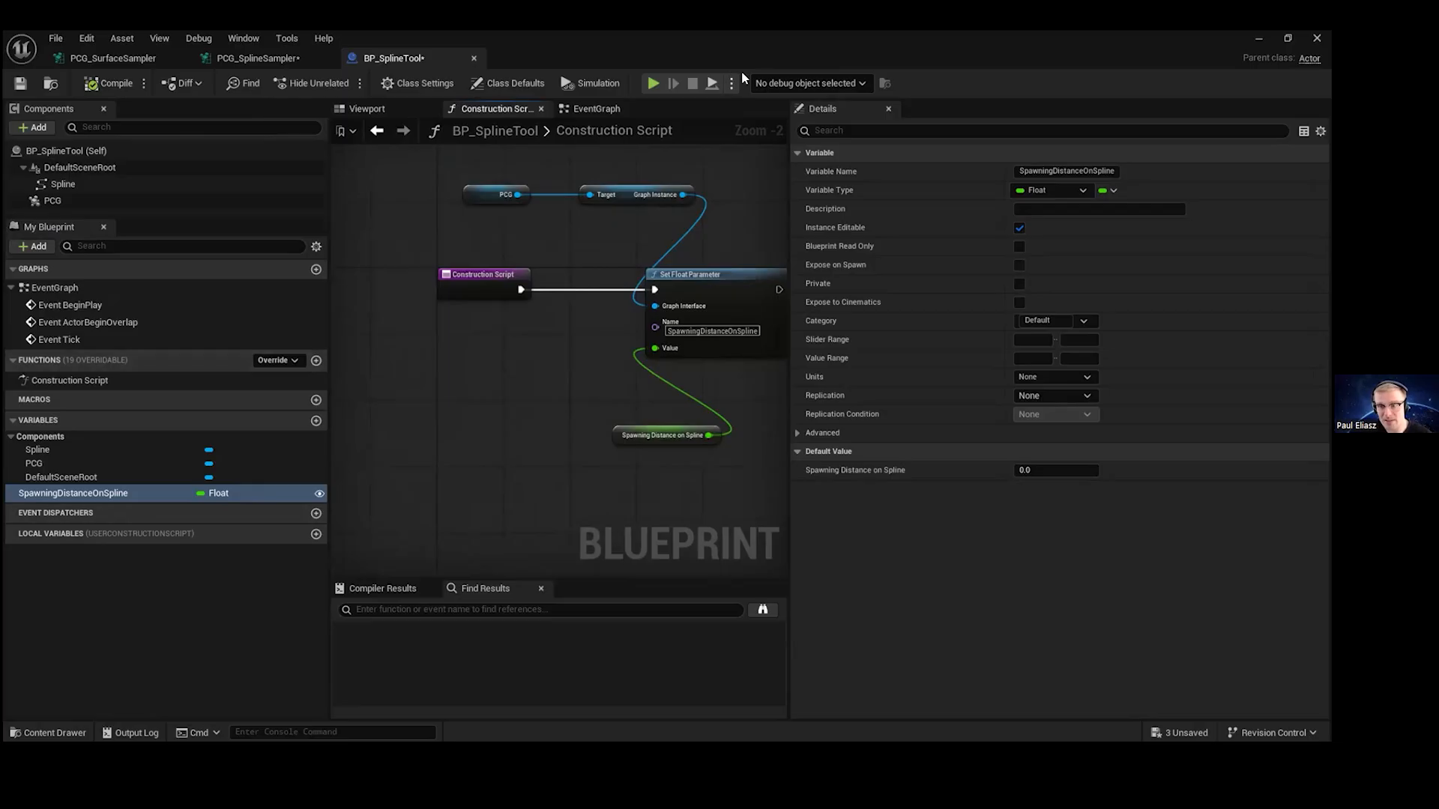
- Enter 100 as the minimum of the SpawningDistanceOnSpline variable's slider range
click(1032, 339)
text(100)
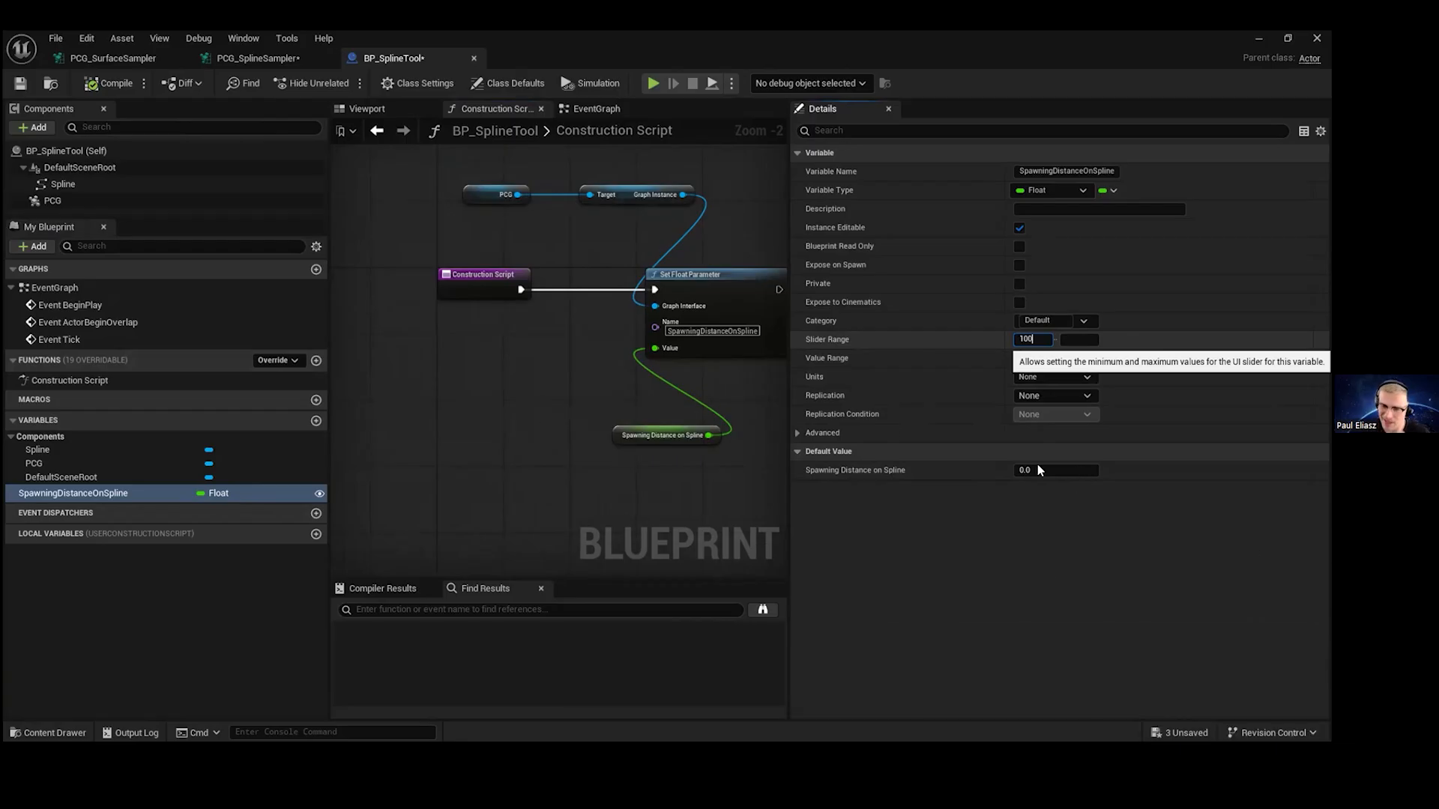
- Open Task Manager and end the UnrealEditor process that uses the most memory
key(ctrl+shift+Escape)
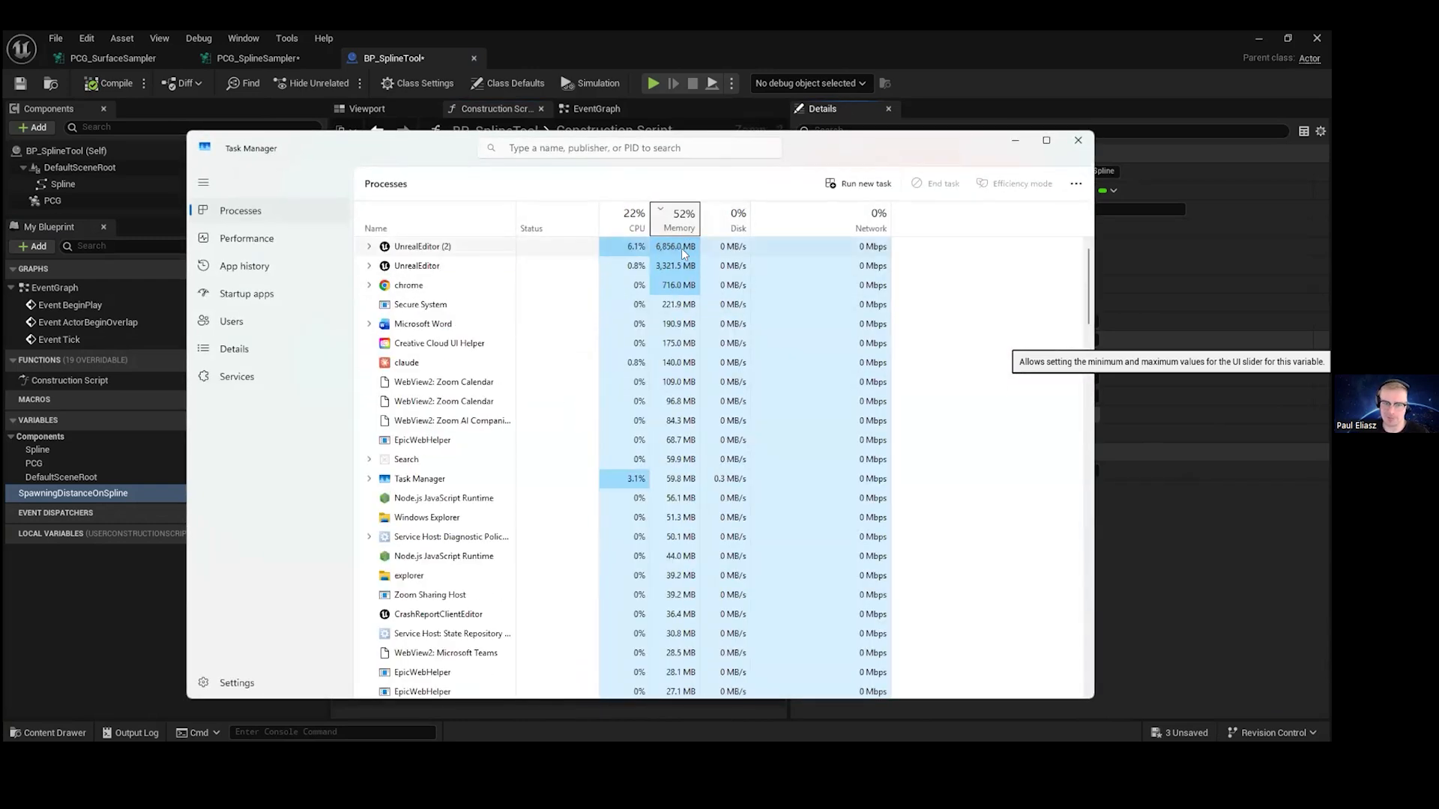
click(546, 247)
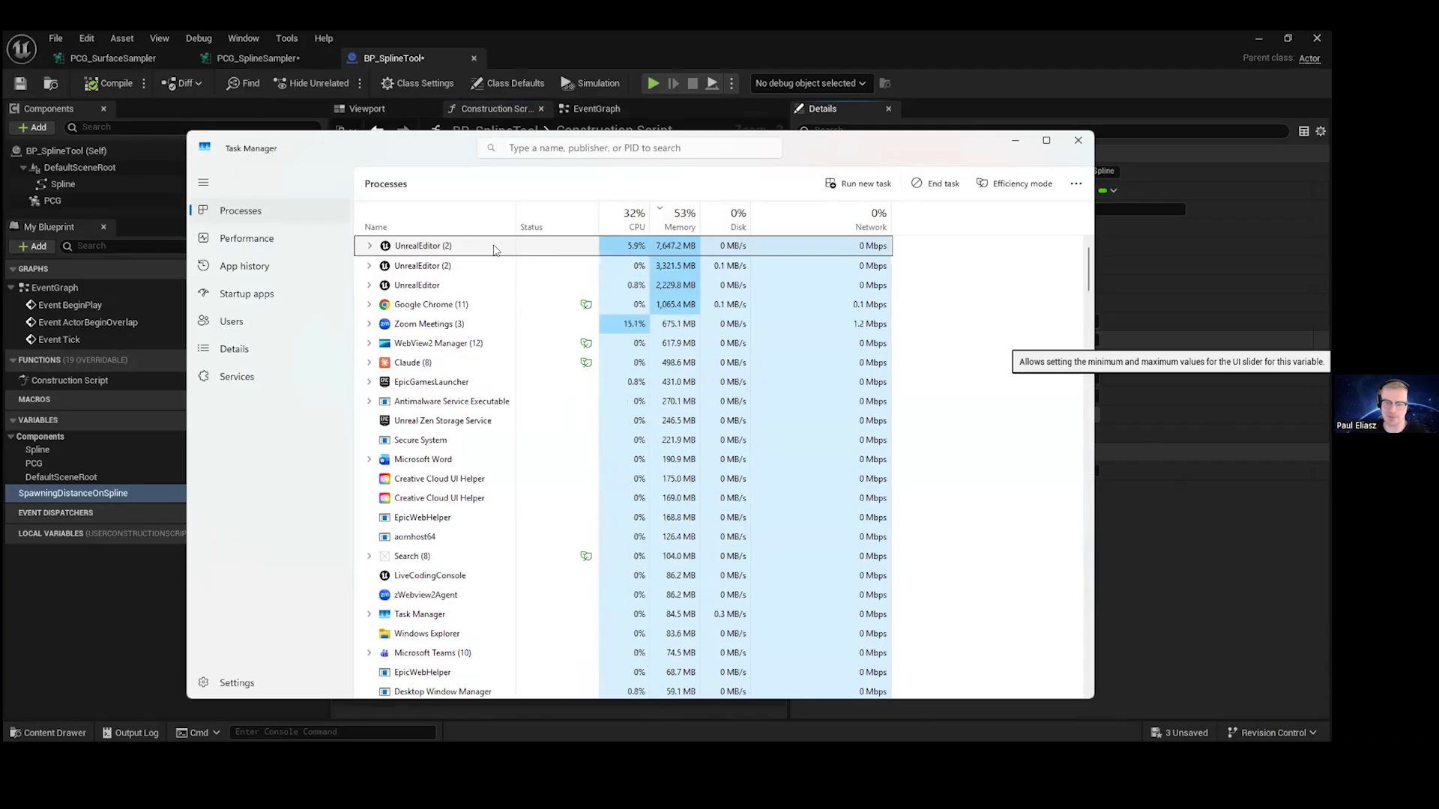
right_click(519, 249)
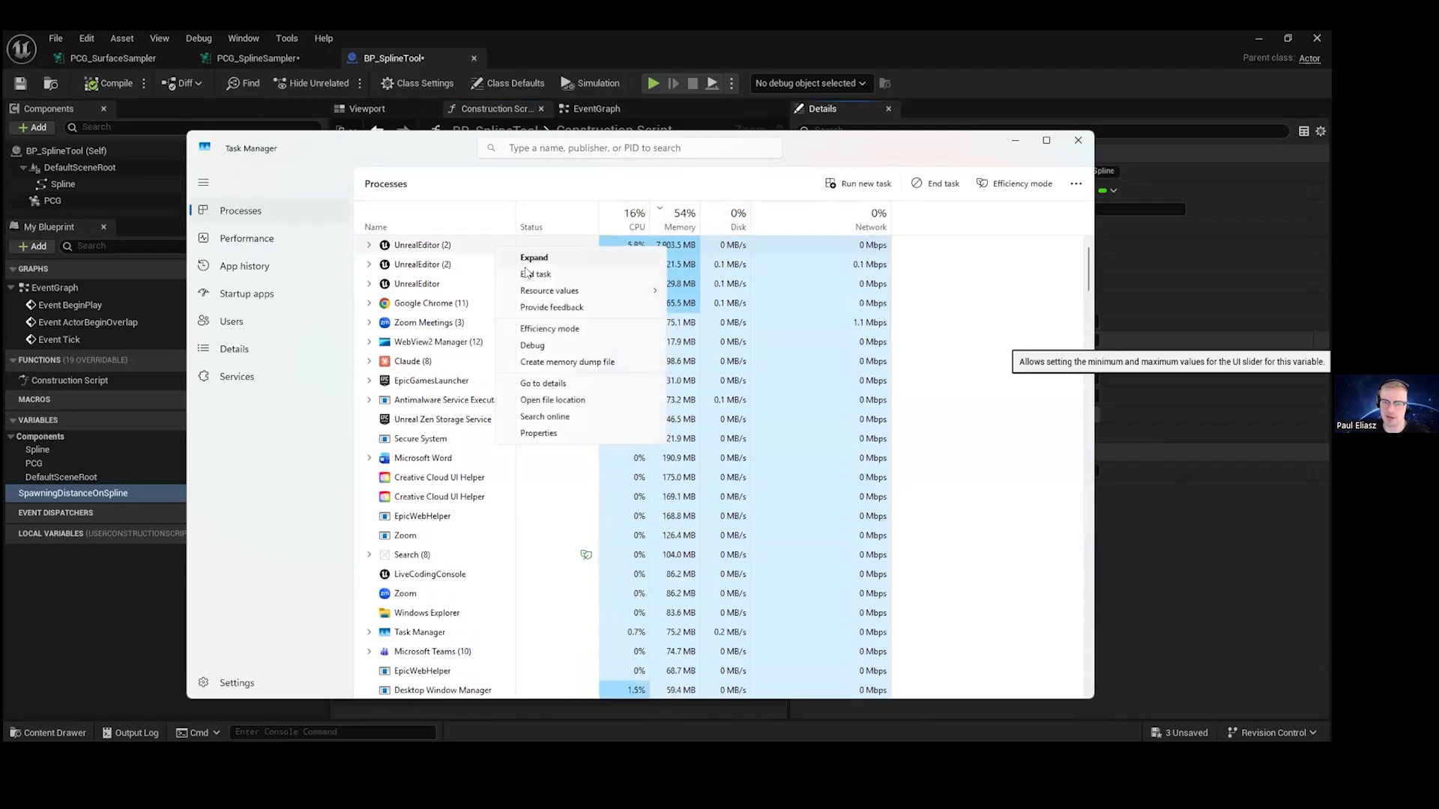
click(372, 245)
click(371, 245)
click(372, 245)
drag(819, 141, 849, 50)
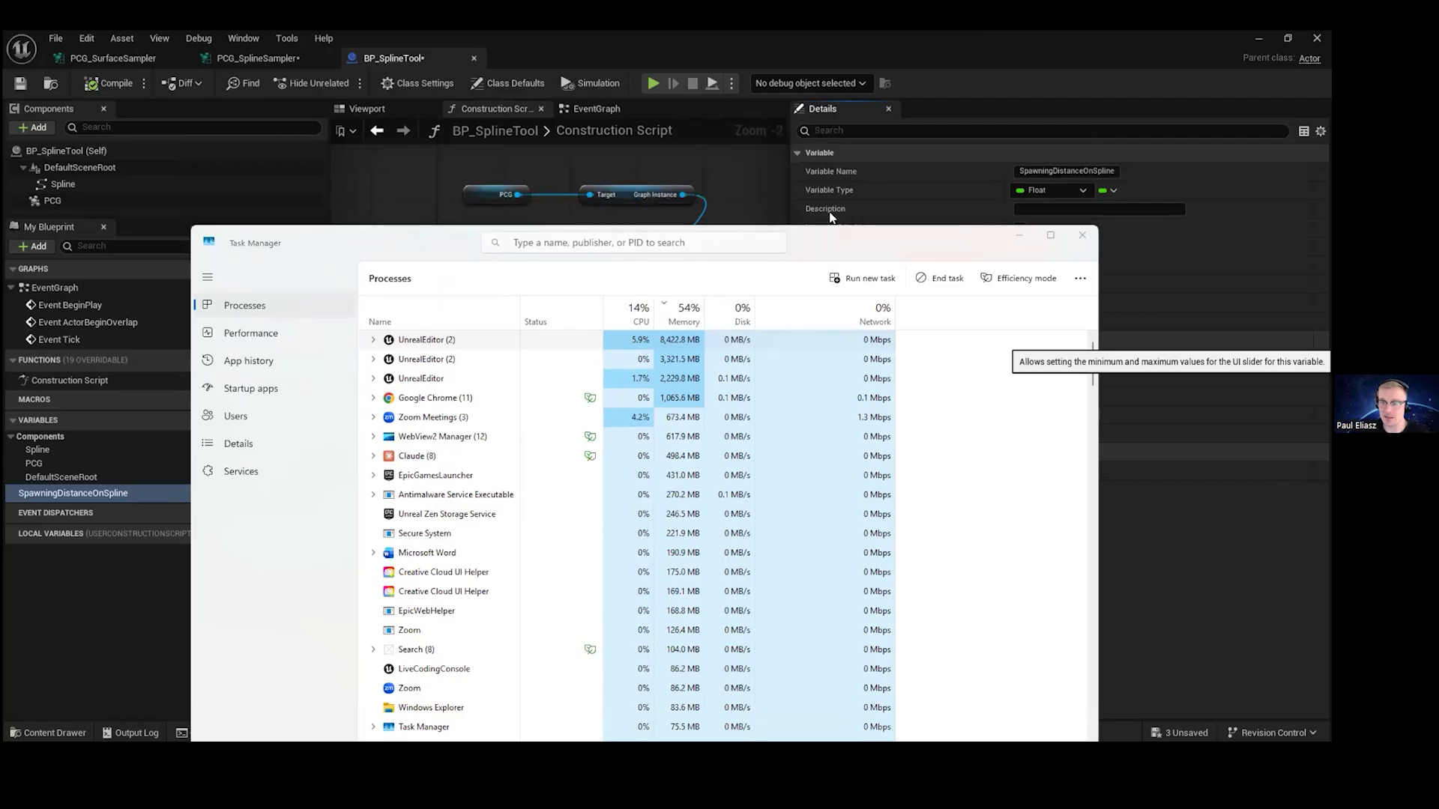
drag(848, 239, 853, 149)
right_click(515, 251)
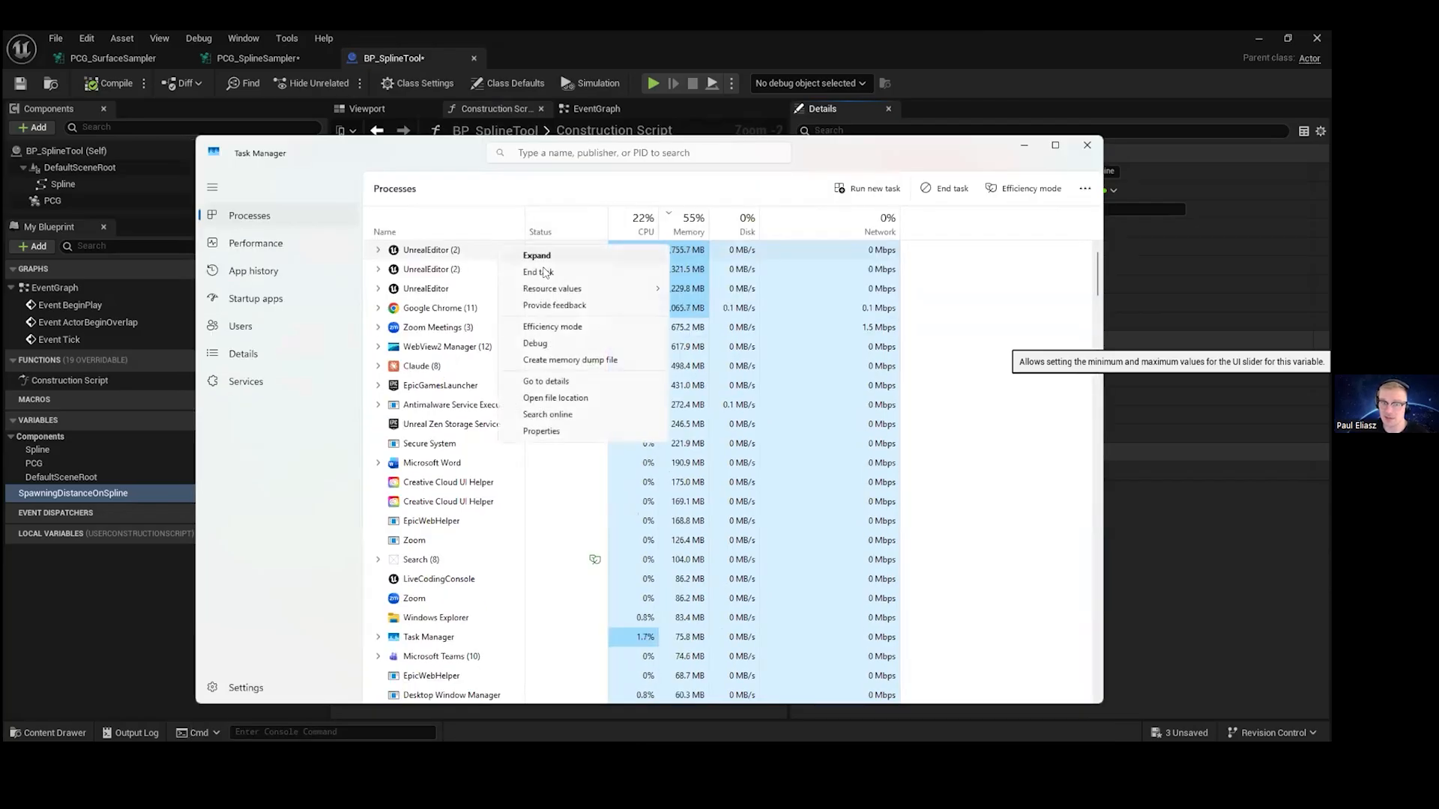
click(538, 271)
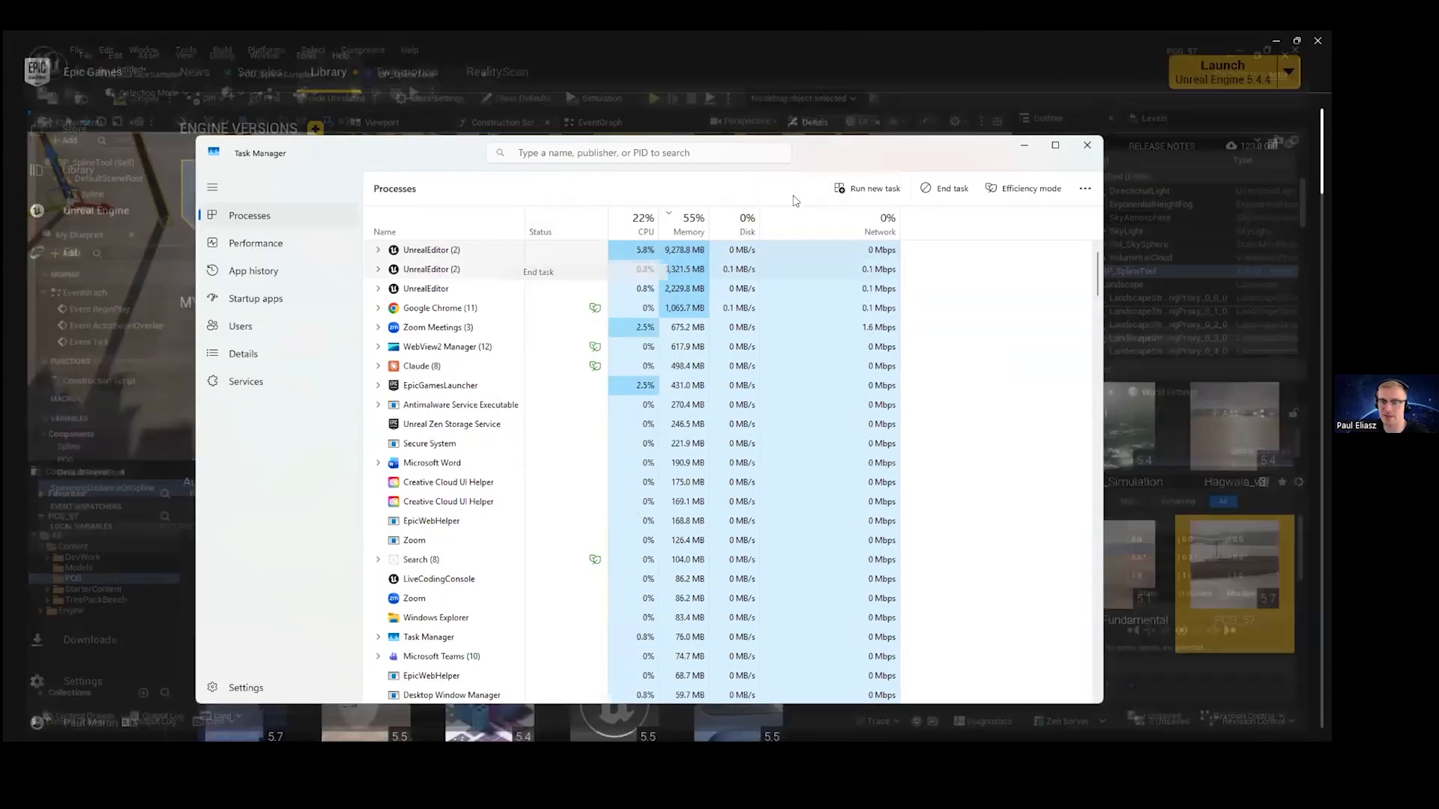
- Relaunch the PCG_57 project from the Epic Games Launcher library
click(1246, 477)
scroll(1161, 595, down, 2)
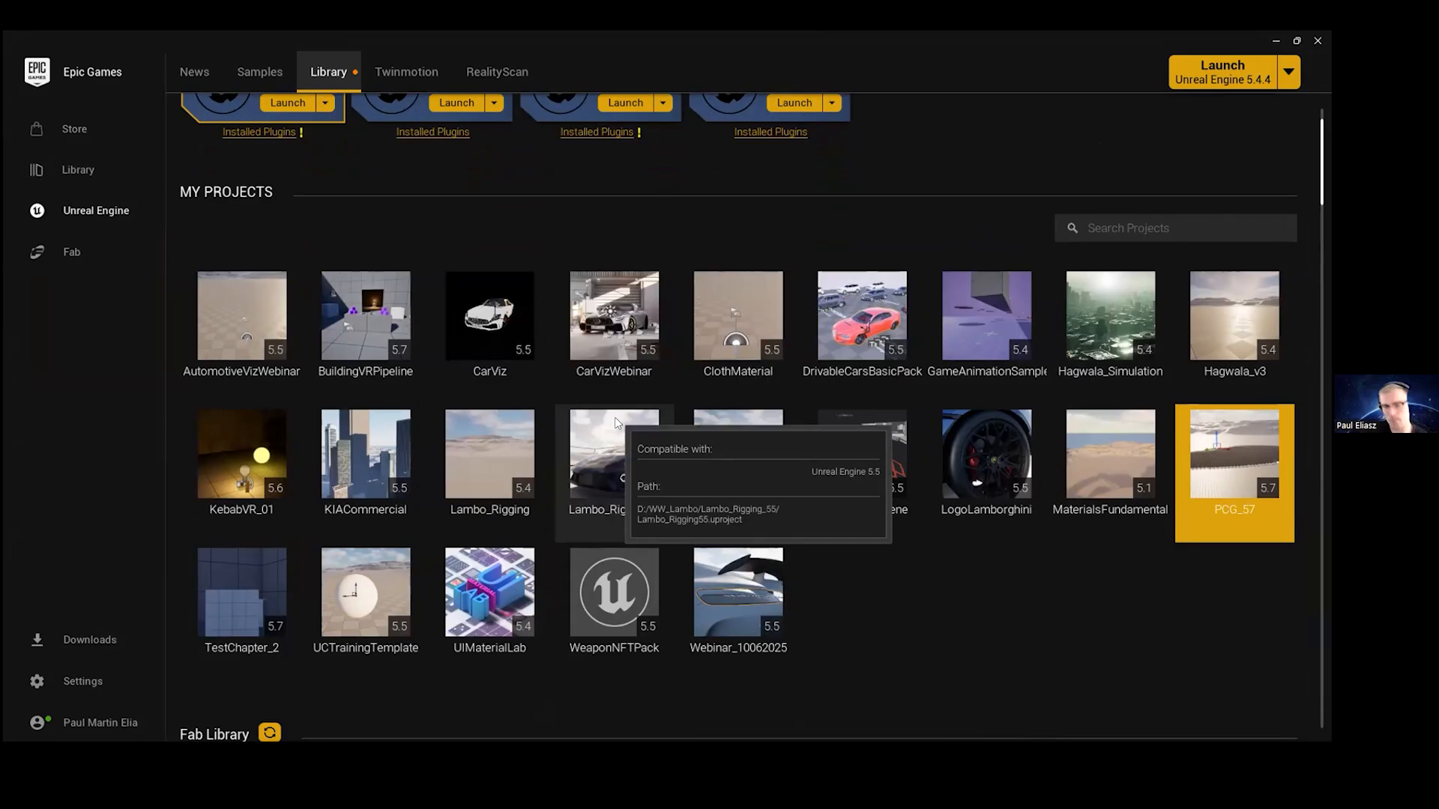
mouse_move(1000, 759)
click(1208, 700)
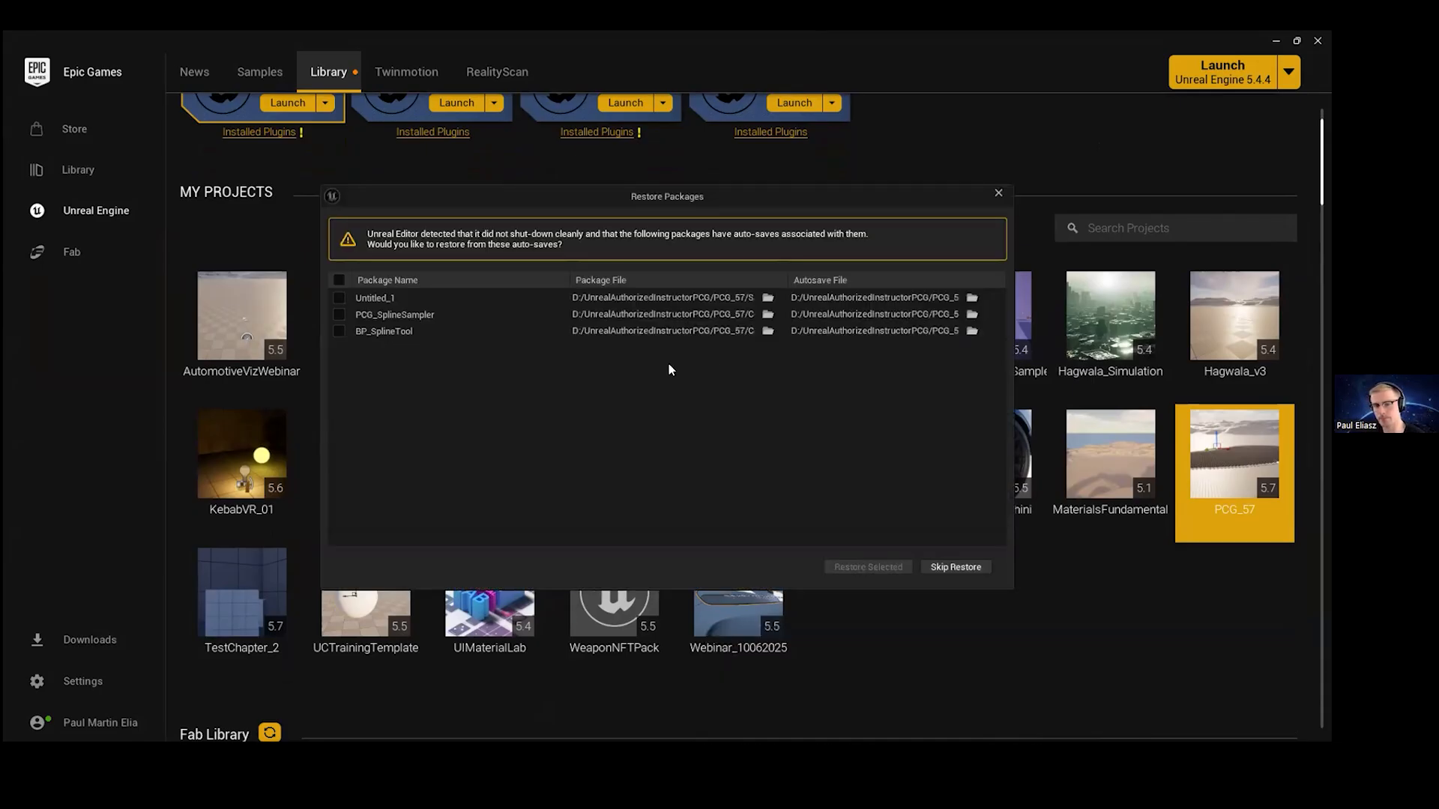
- Restore the auto-saved packages Untitled_1, PCG_SplineSampler and BP_SplineTool, and dismiss the Message Log
click(338, 315)
click(341, 335)
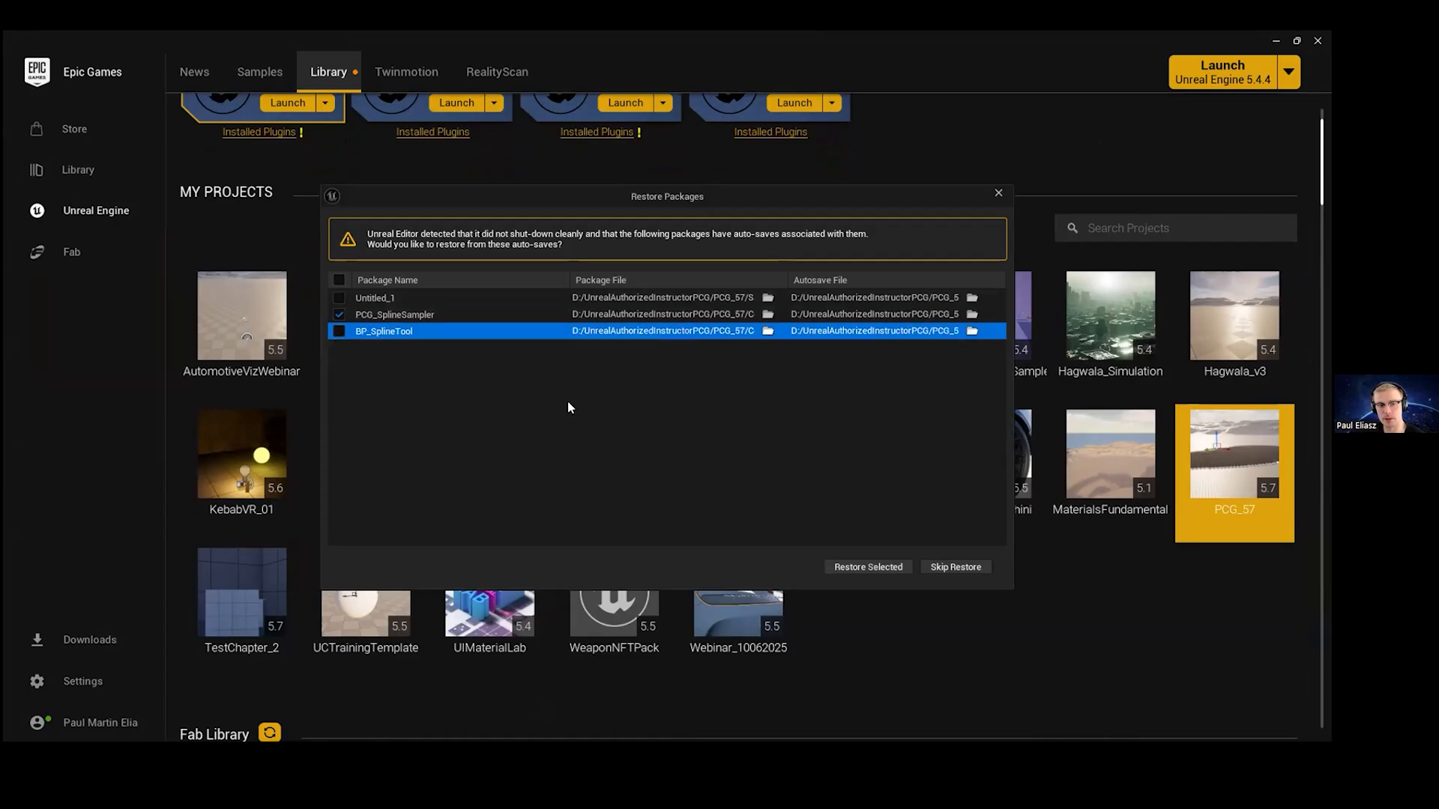
click(341, 332)
click(332, 299)
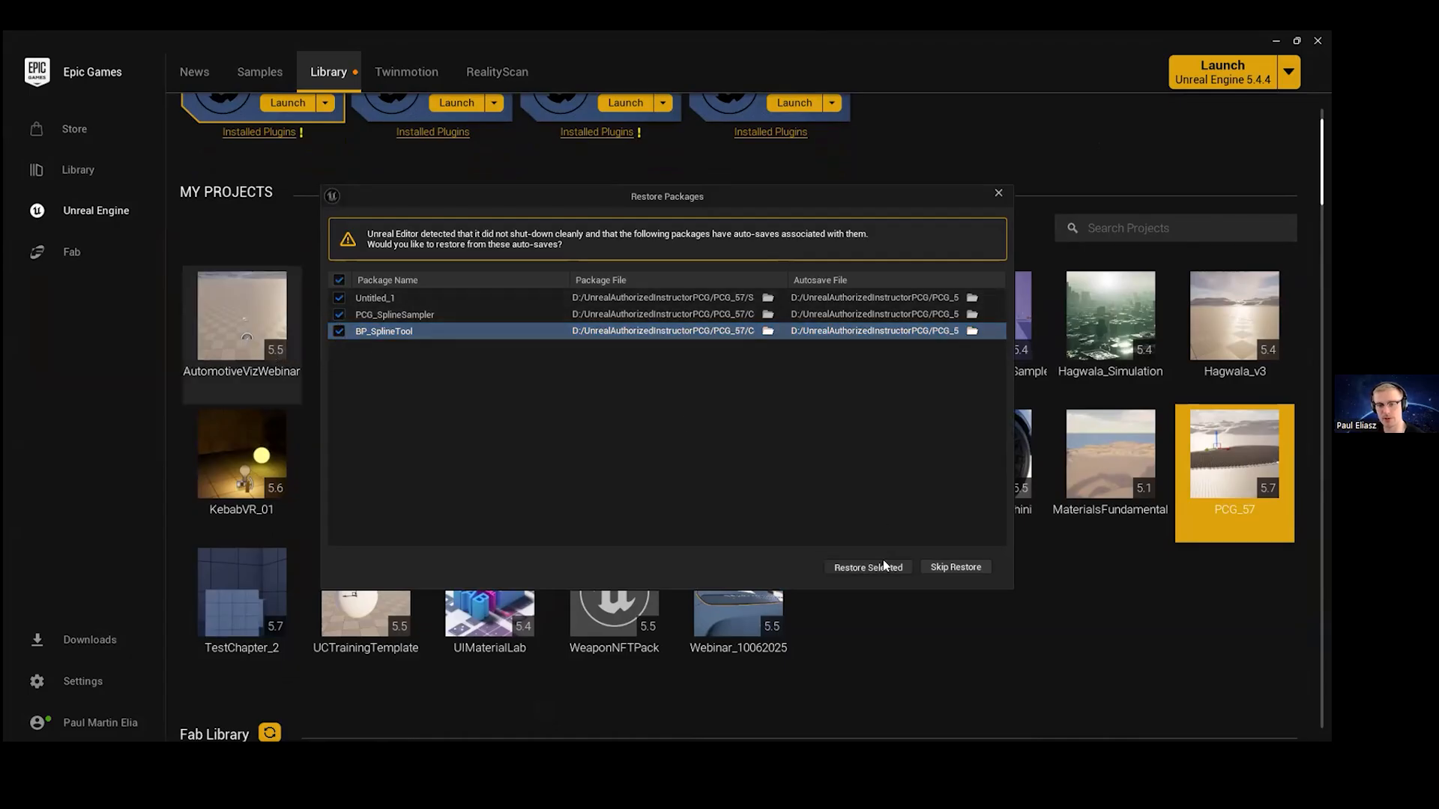
click(884, 564)
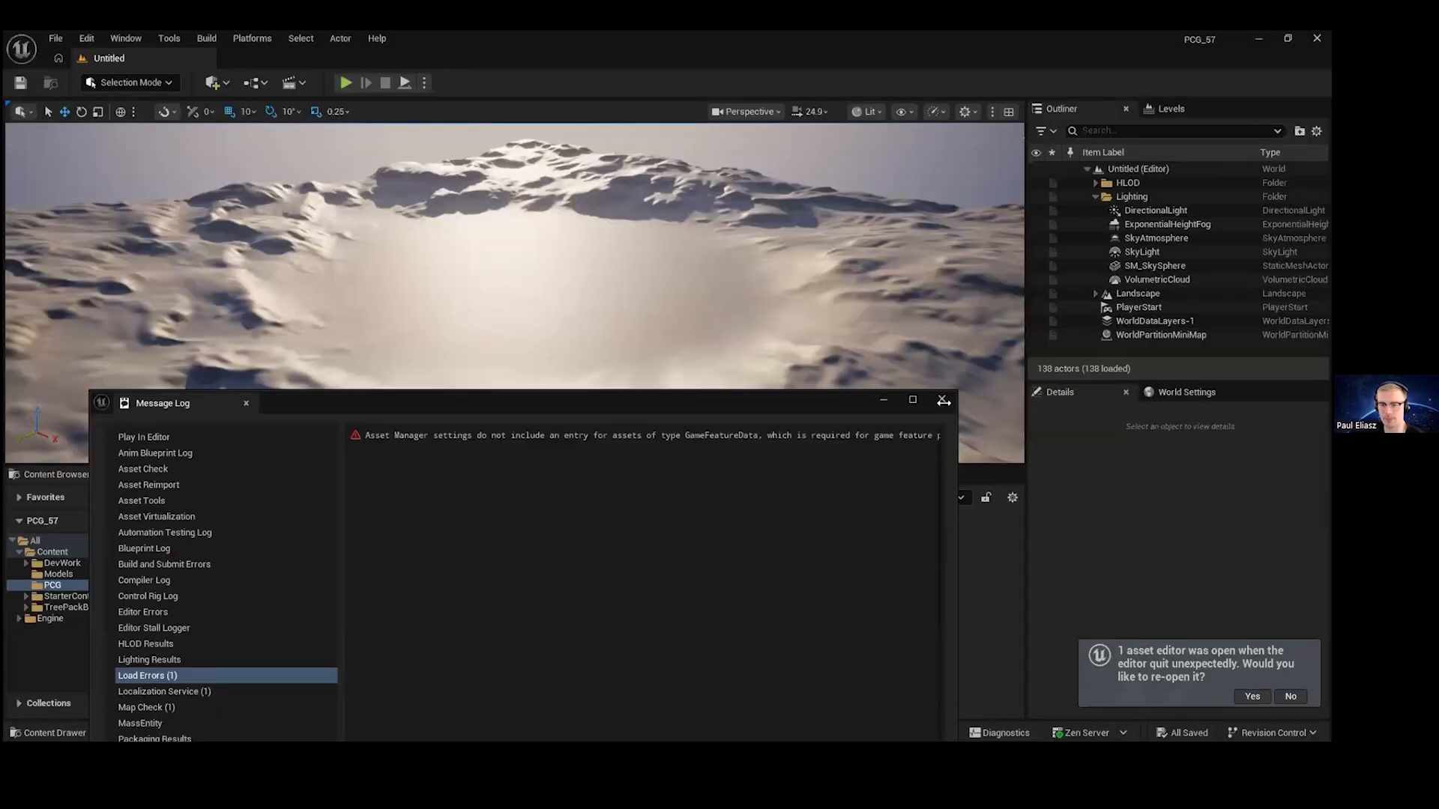
click(941, 399)
- Open the BP_SplineTool blueprint and the PCG_SplineSampler graph from the PCG content folder
right_drag(570, 300, 517, 322)
click(811, 111)
right_drag(714, 379, 390, 125)
key(w)
double_click(477, 566)
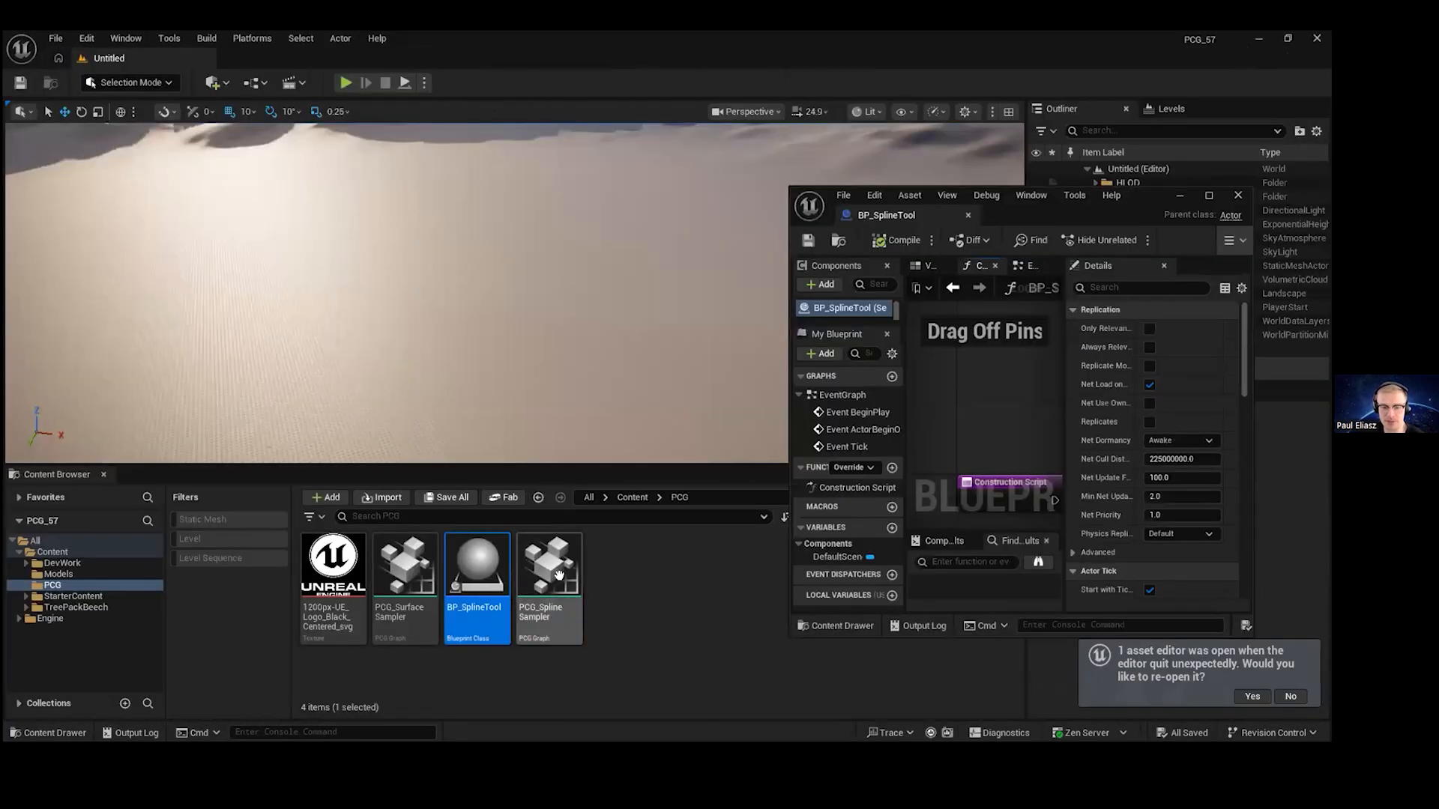
double_click(550, 588)
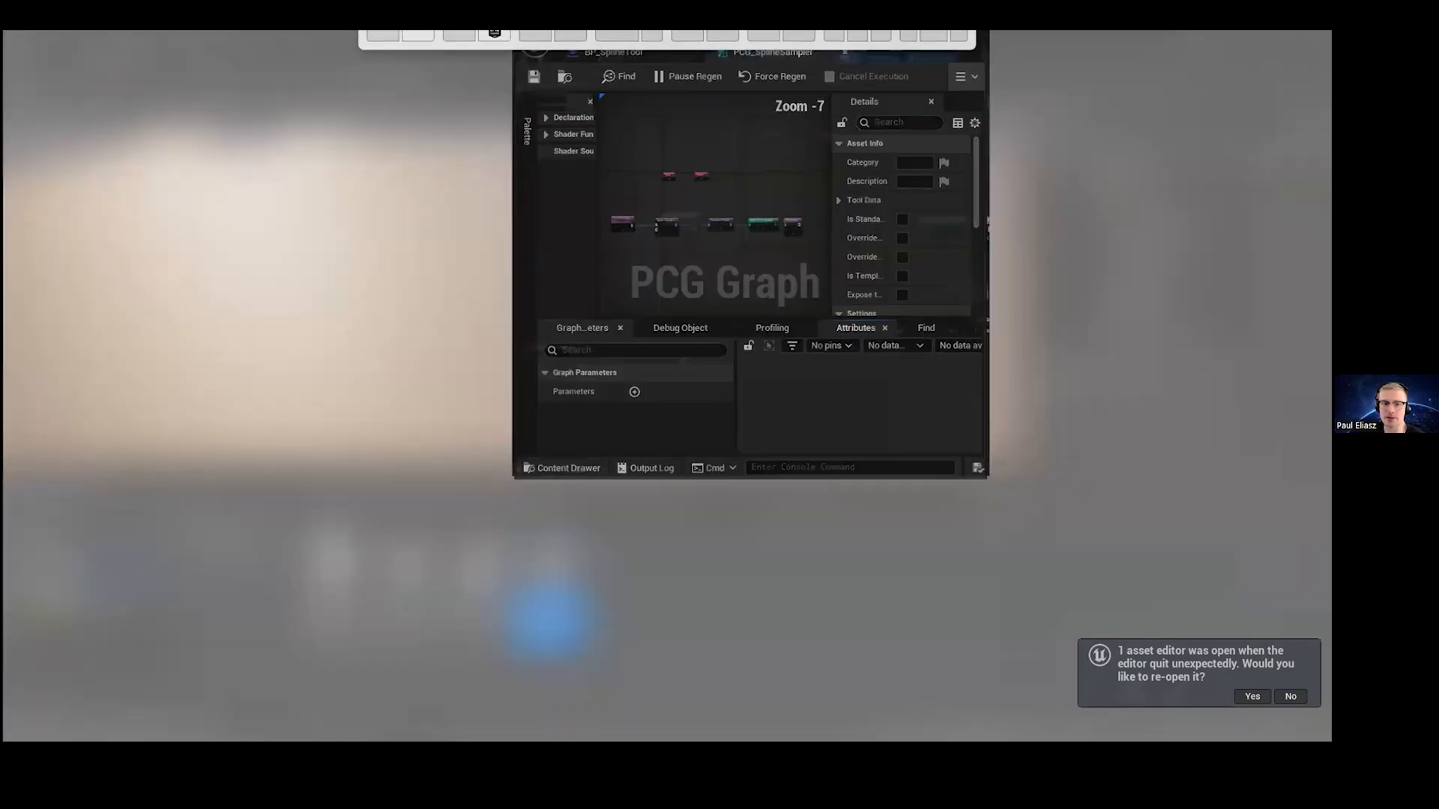
- Add a float graph parameter named SpawningDistanceOnSpline with the value 100 to PCG_SplineSampler
click(272, 559)
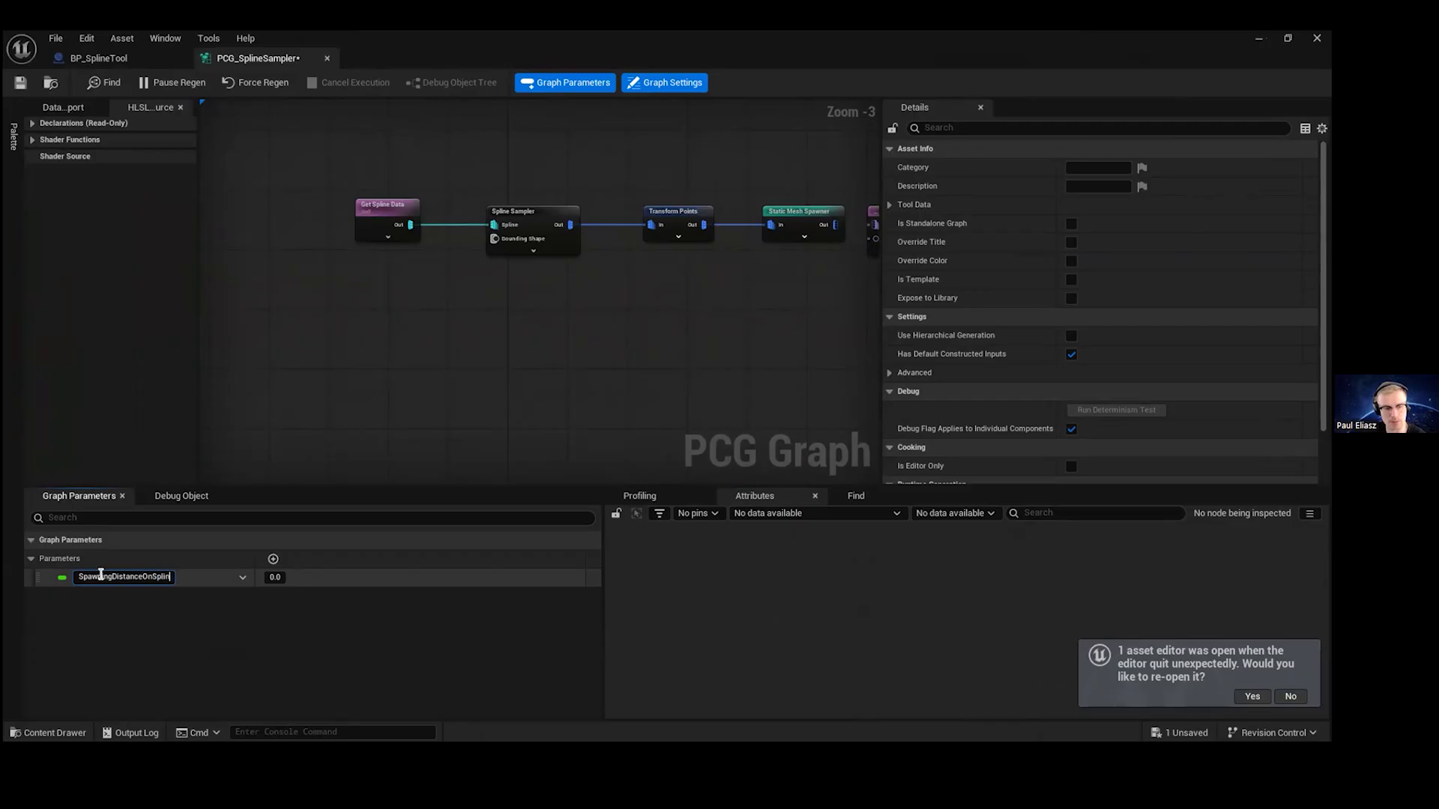
text(00)
key(Return)
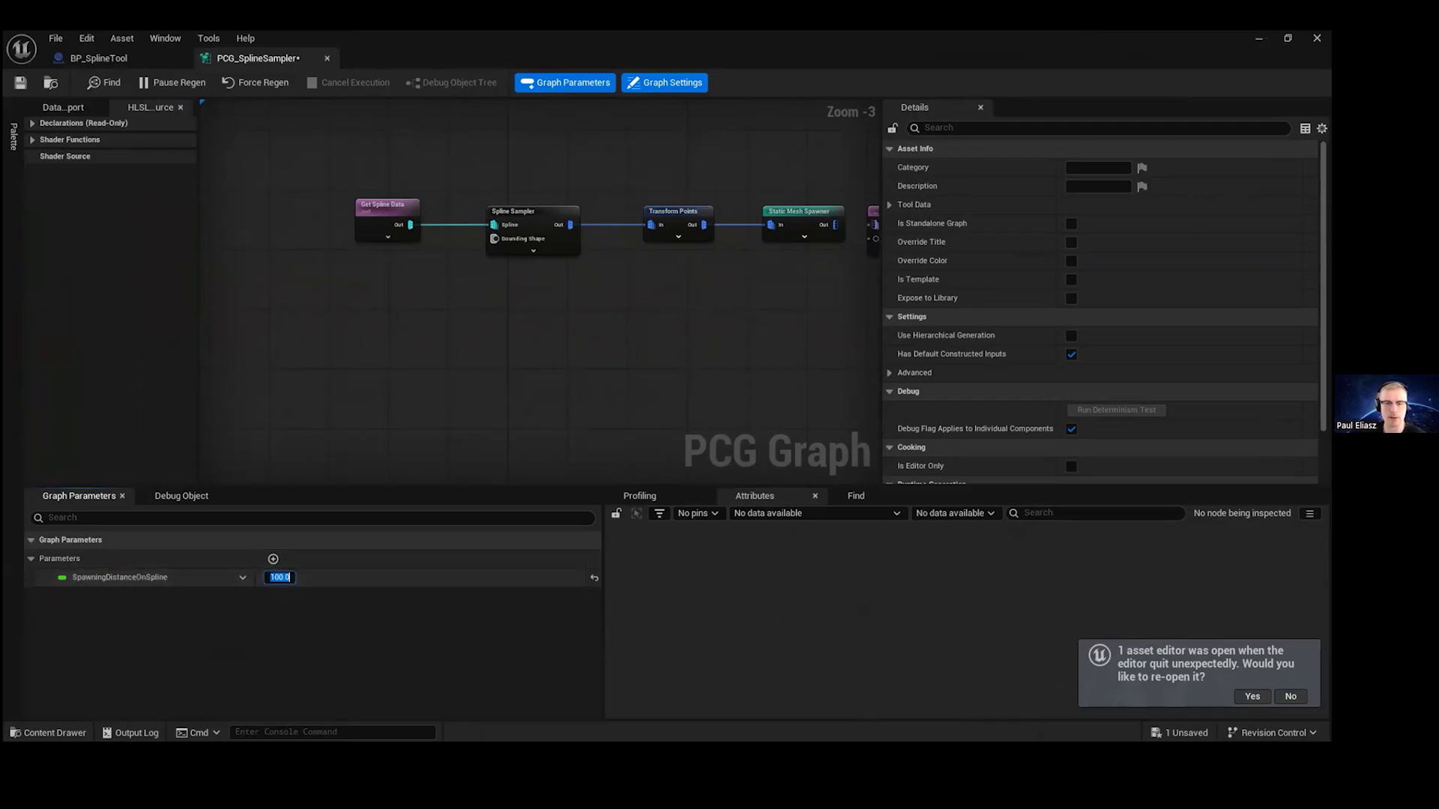
- Add a Get SpawningDistanceOnSpline node below the Get Spline Data node in the PCG graph
scroll(300, 379, up, 2)
right_click(317, 376)
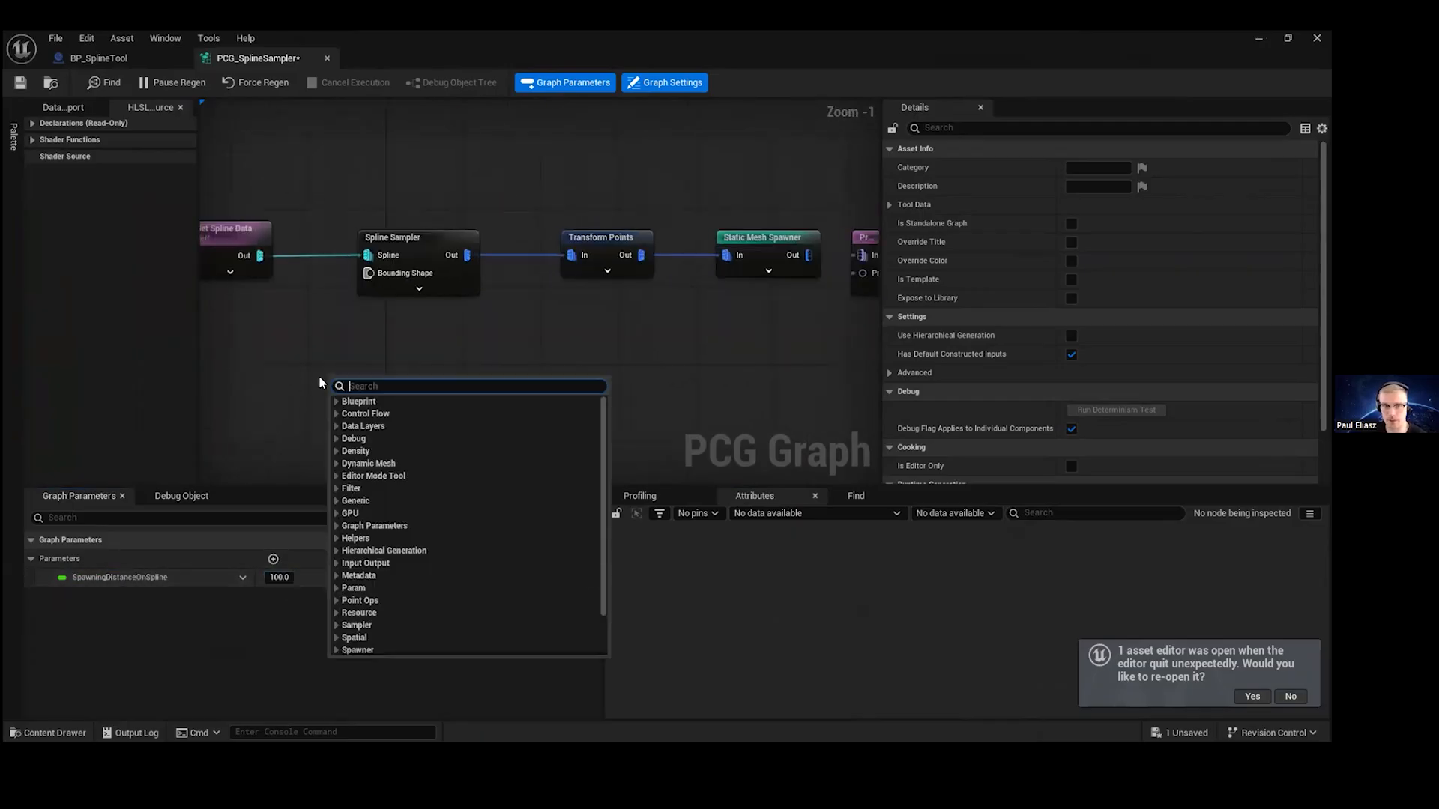
text(get onsp)
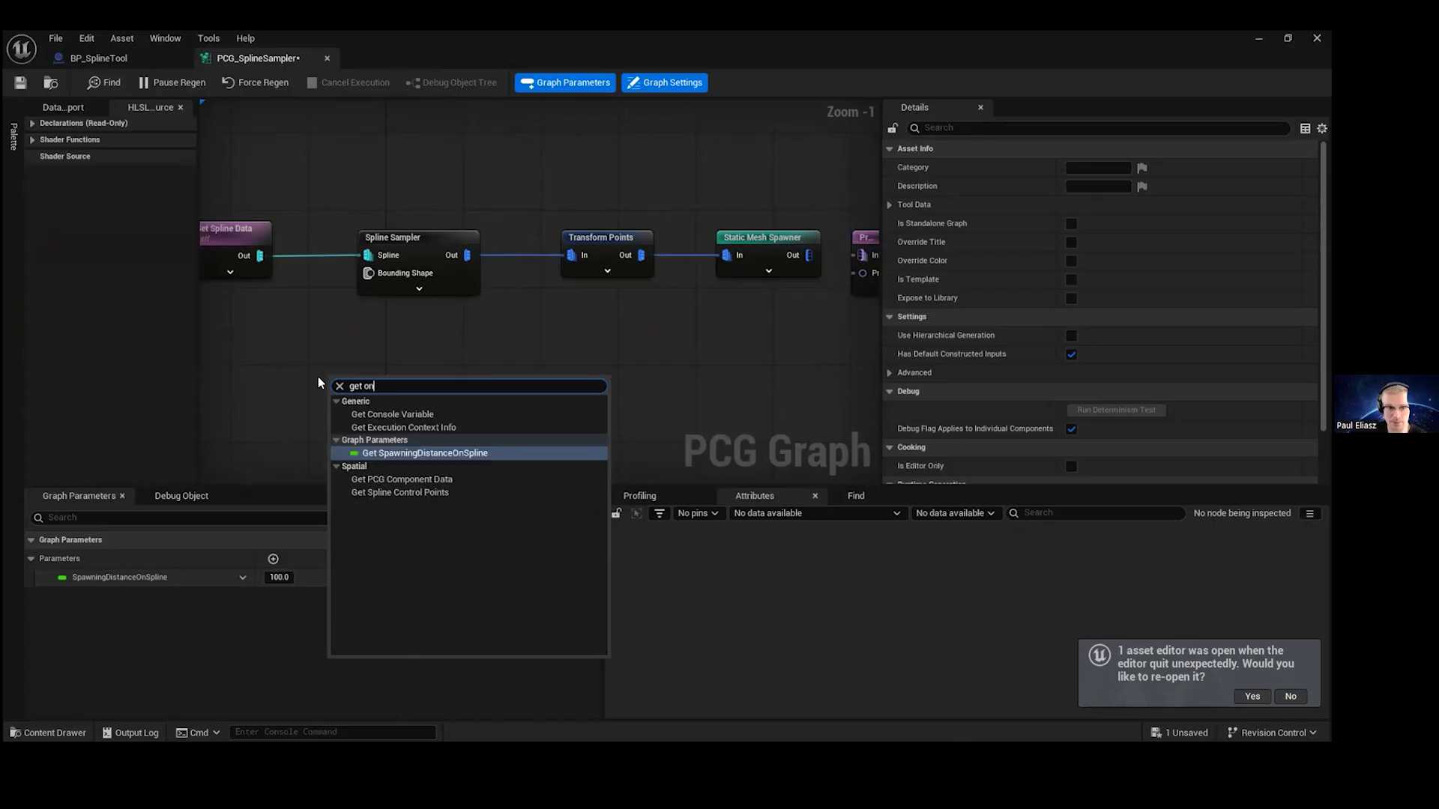
key(Return)
drag(368, 377, 241, 377)
right_drag(370, 287, 562, 281)
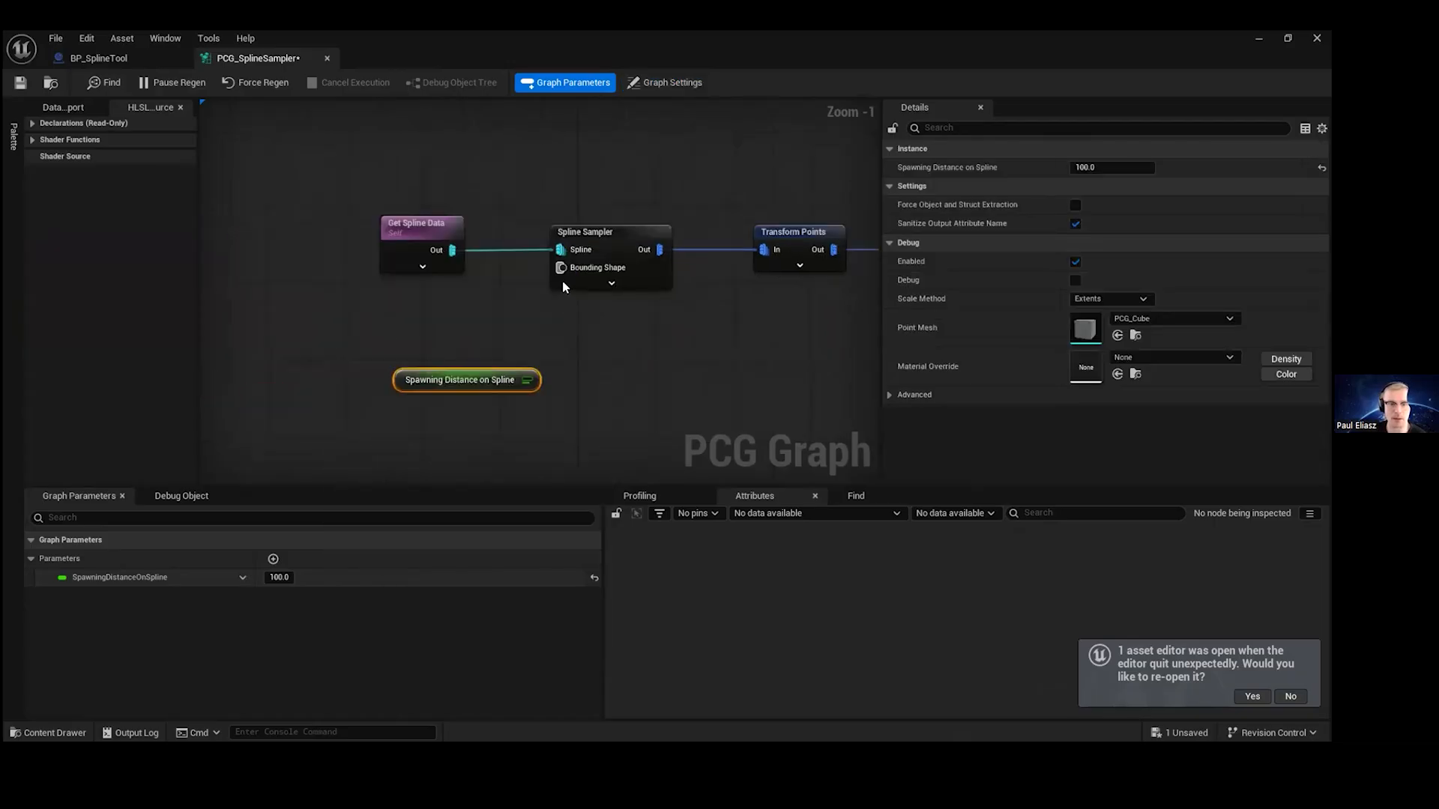
- Set the Spline Sampler's Mode to Distance and connect Spawning Distance on Spline to its Distance Increment input
click(595, 237)
click(1096, 187)
click(1116, 213)
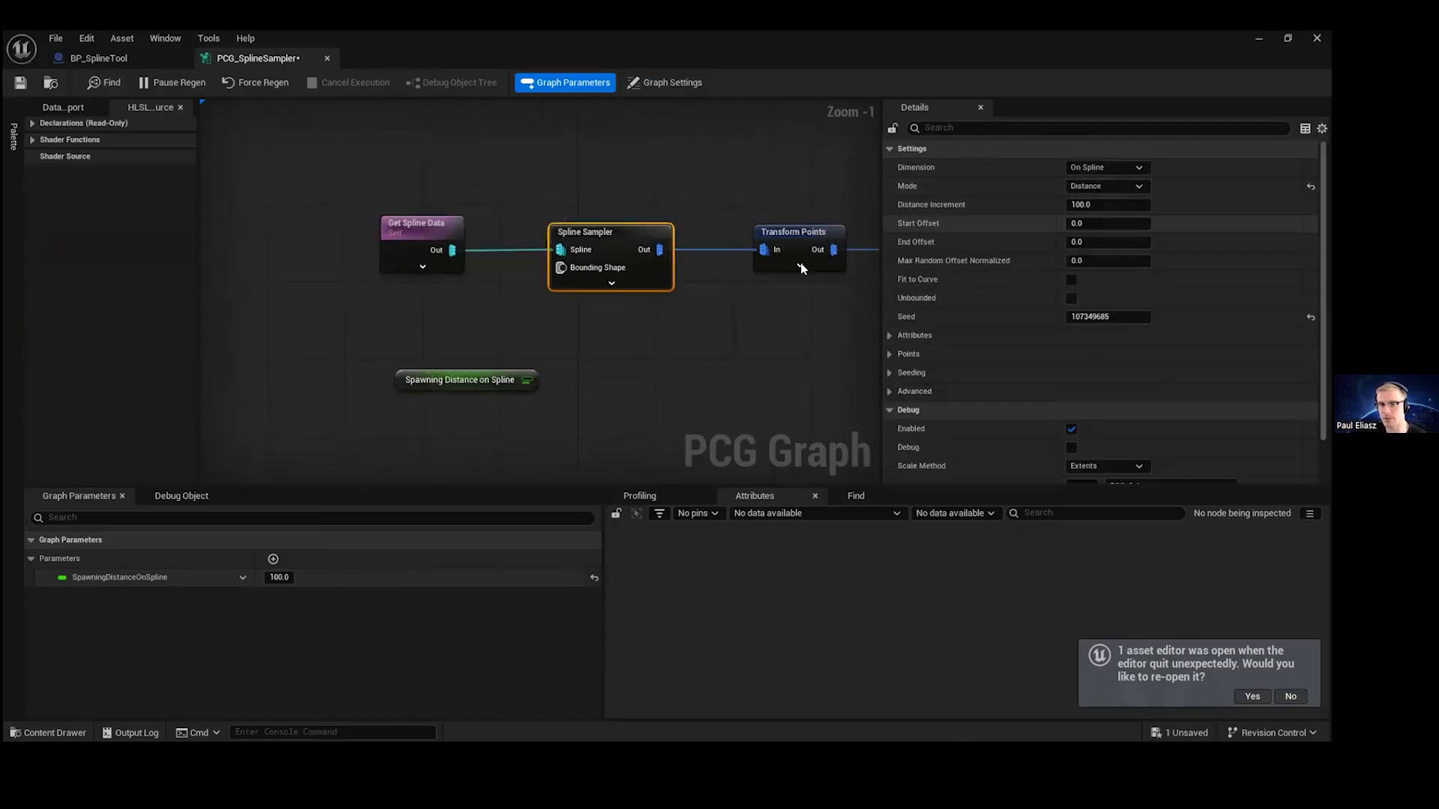
click(608, 283)
mouse_move(529, 385)
mouse_down()
mouse_move(528, 408)
mouse_move(528, 395)
mouse_up()
right_drag(592, 430, 532, 195)
right_drag(572, 472, 496, 145)
right_drag(521, 472, 487, 330)
click(495, 309)
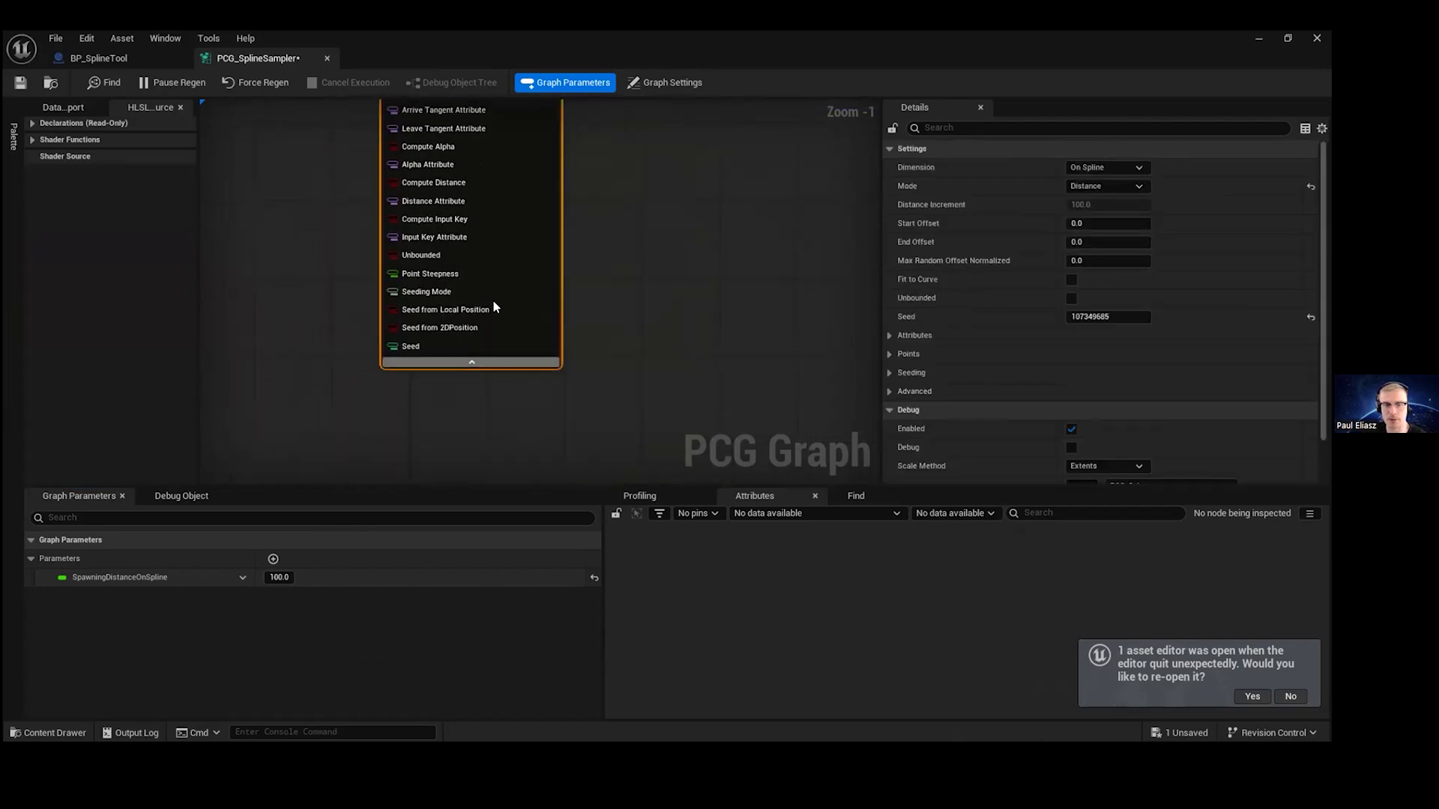
scroll(502, 300, down, 2)
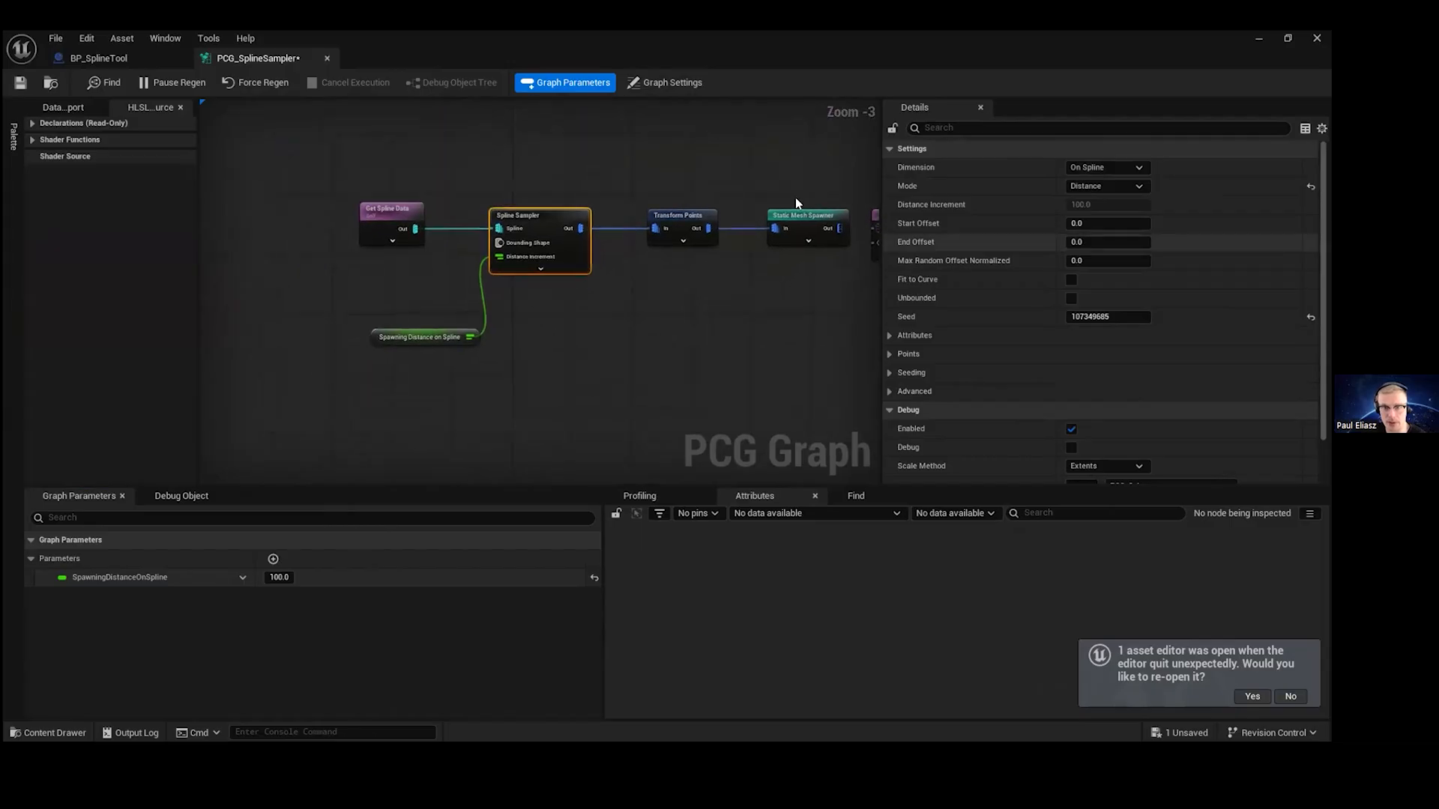
- Add a PCG component to BP_SplineTool and assign PCG_SplineSampler as its graph
click(79, 59)
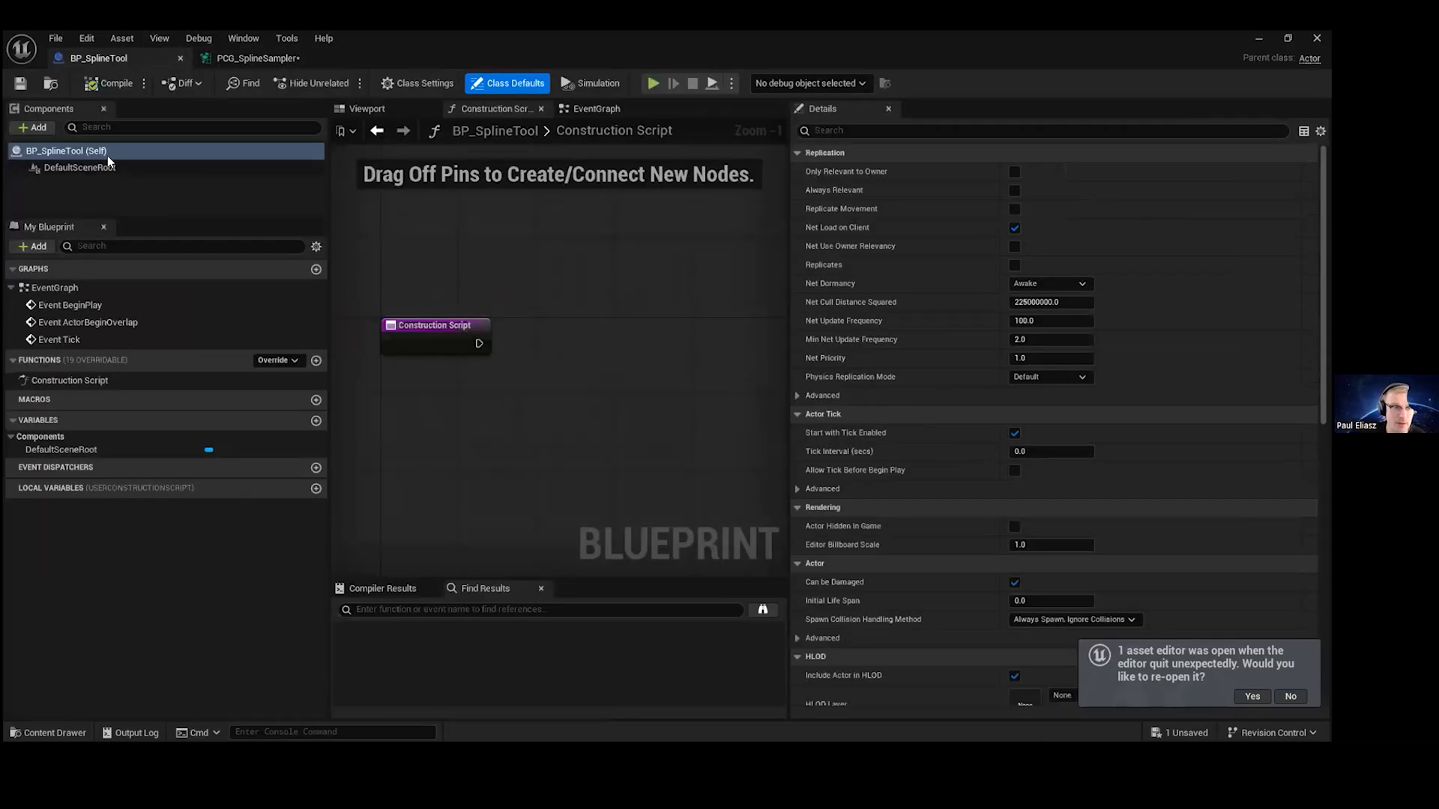
click(37, 128)
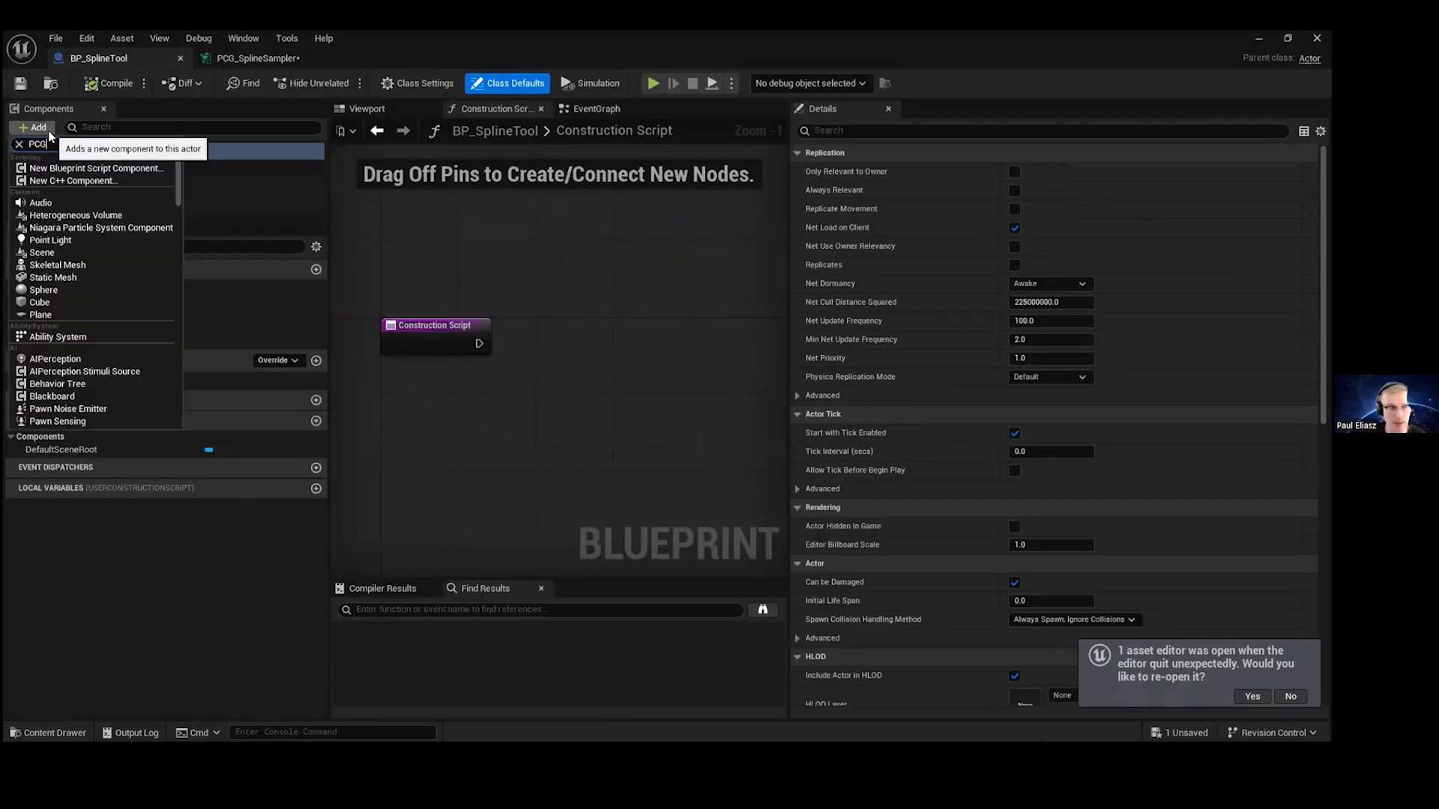
click(82, 180)
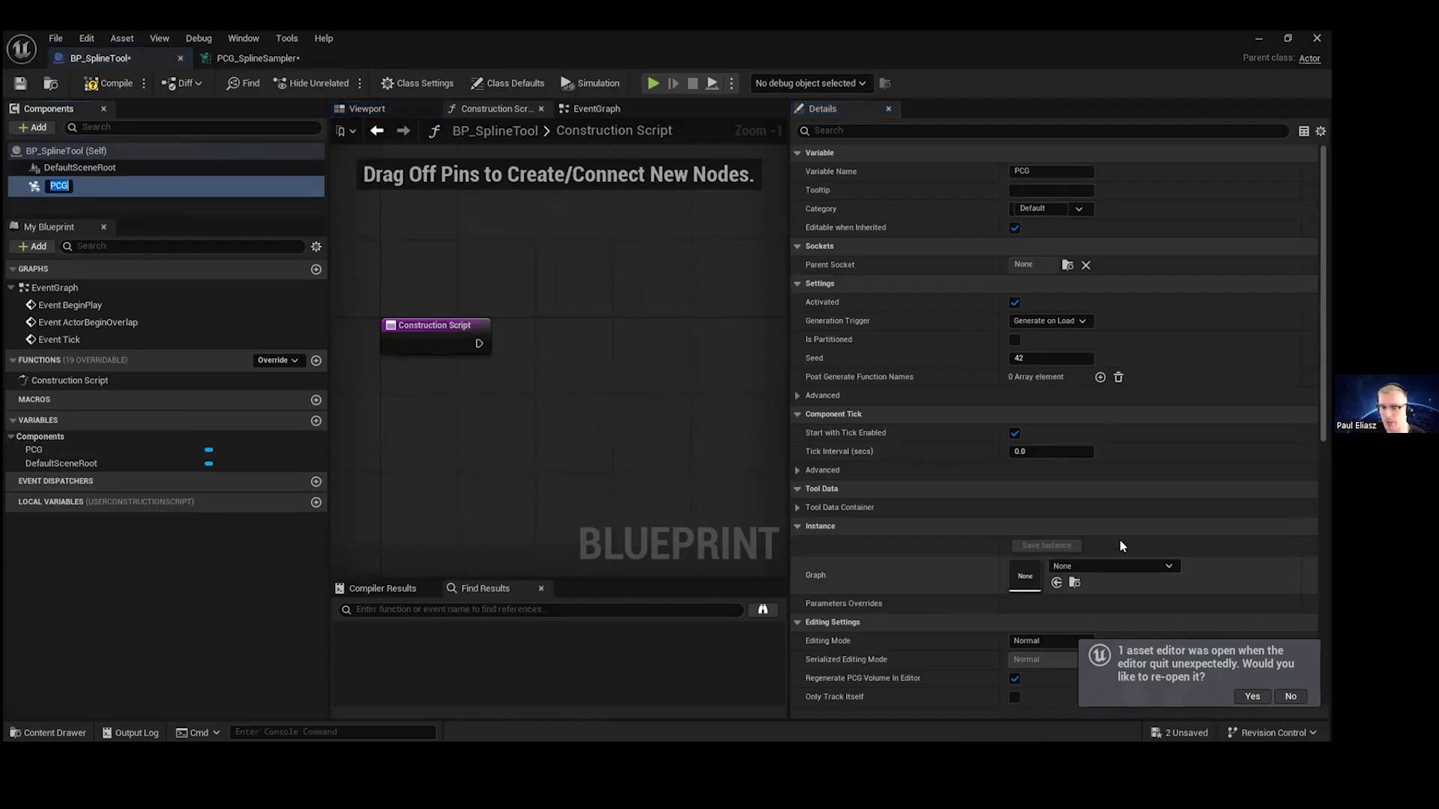
click(1287, 38)
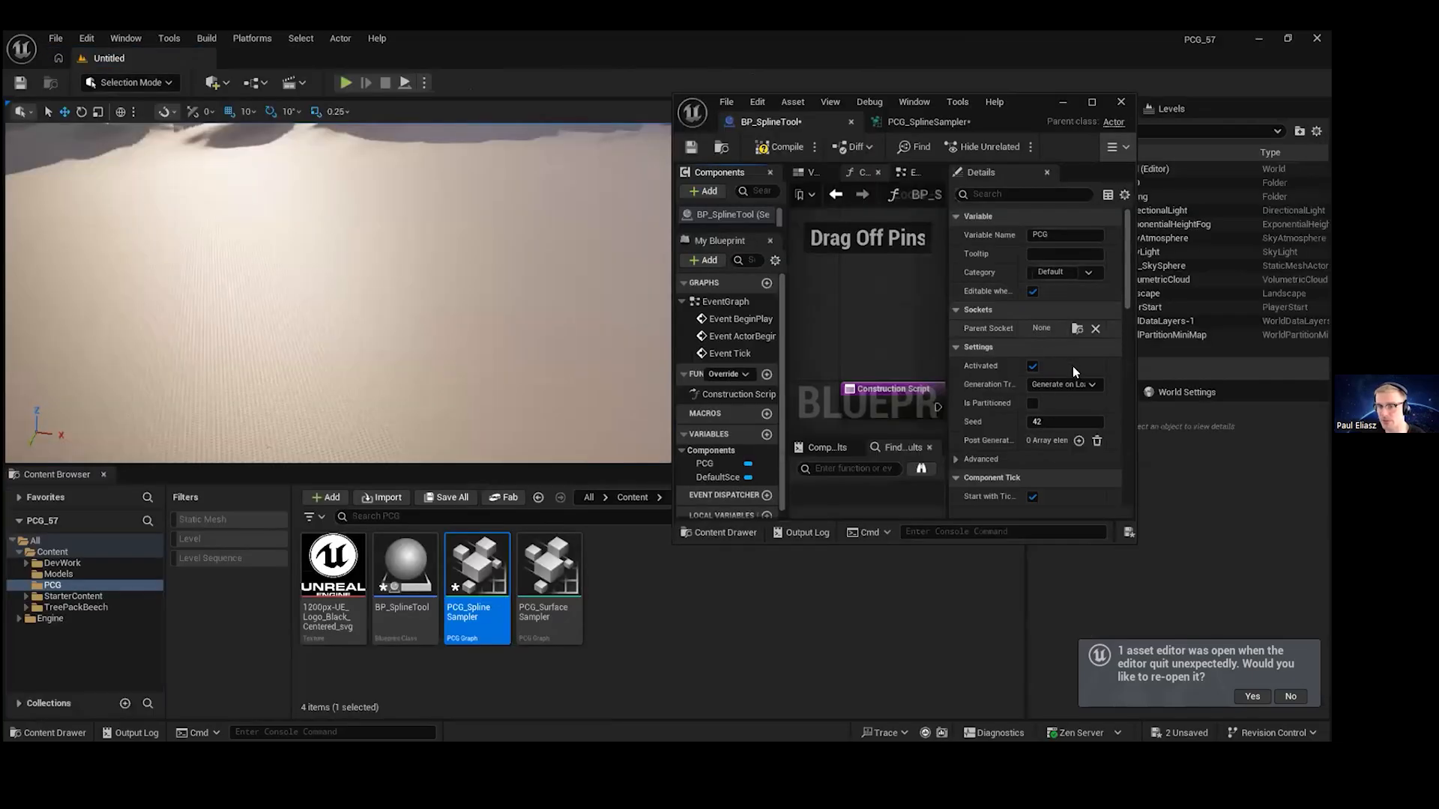
scroll(1072, 368, down, 7)
drag(482, 594, 1043, 373)
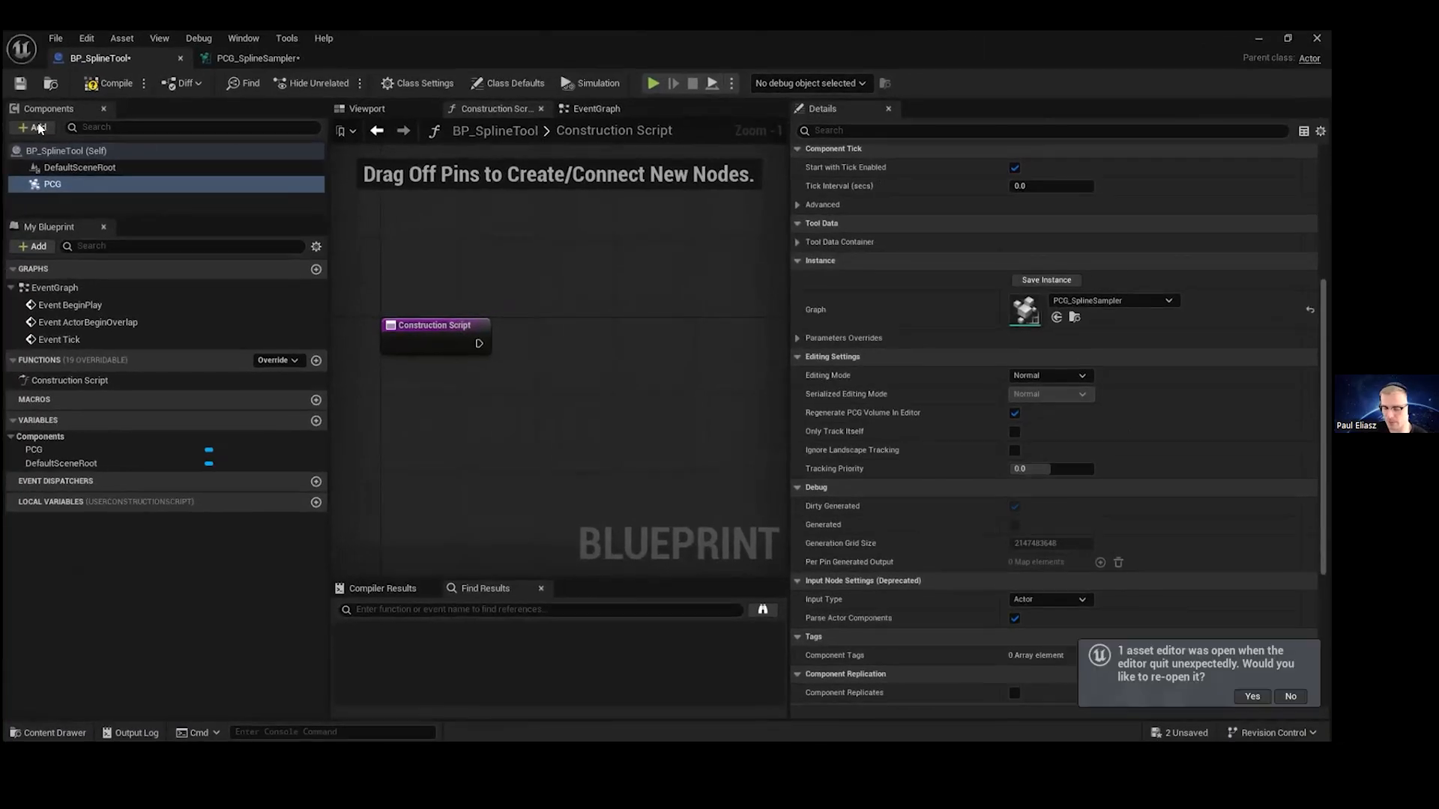
- Add a Spline component to the BP_SplineTool blueprint
click(40, 129)
text(spline)
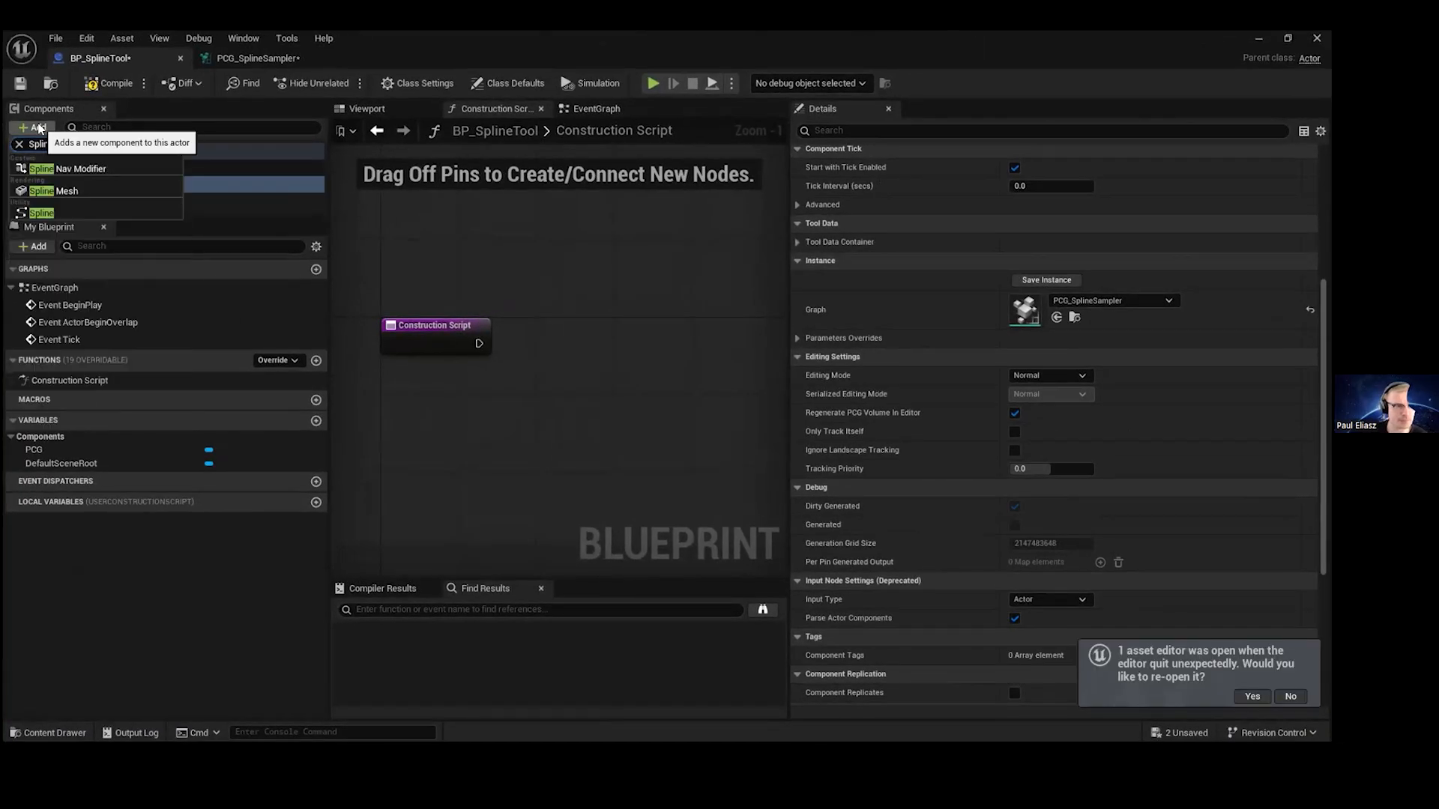
click(25, 218)
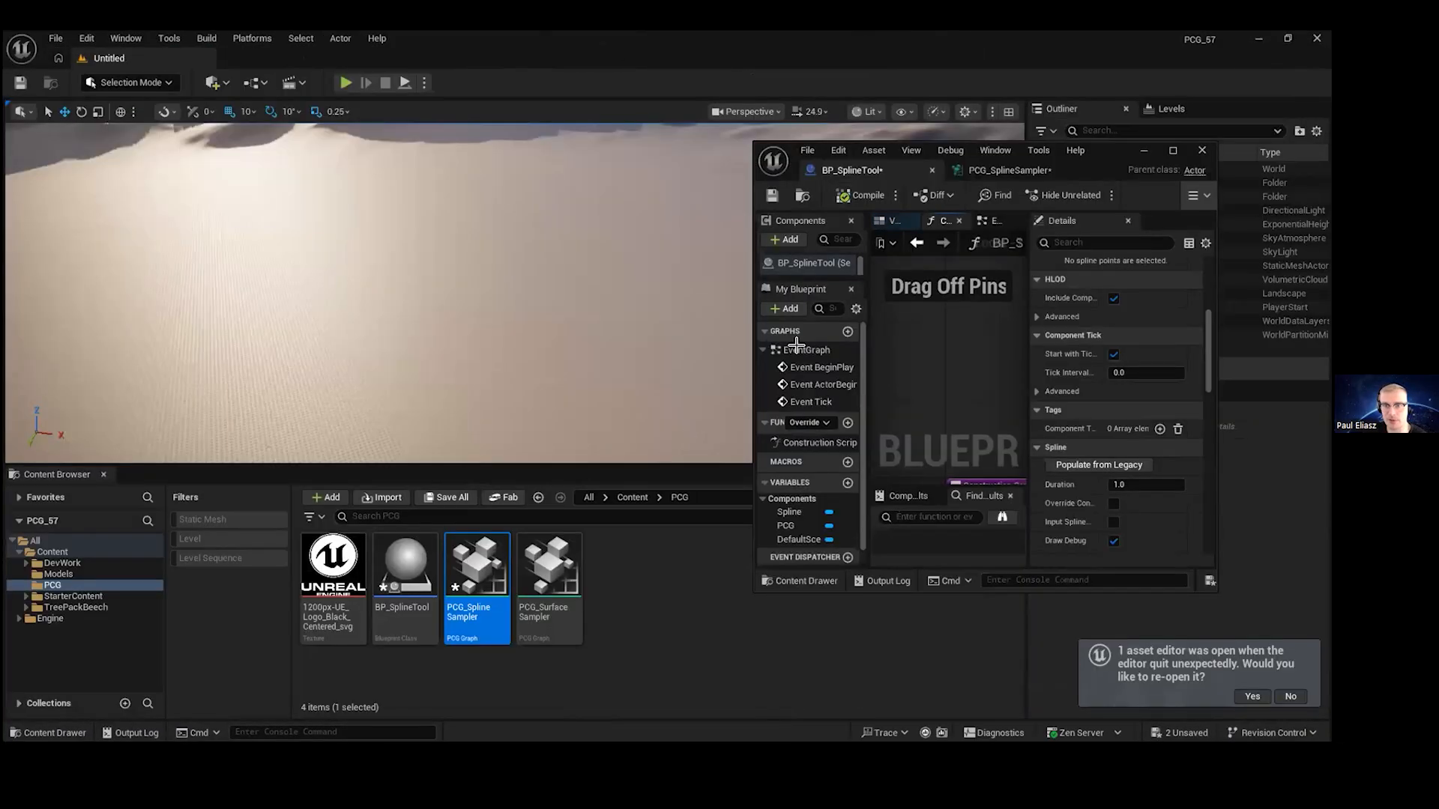
- Place a BP_SplineTool actor on the landscape and move its spline end point outward to lengthen the spline
drag(407, 581, 428, 375)
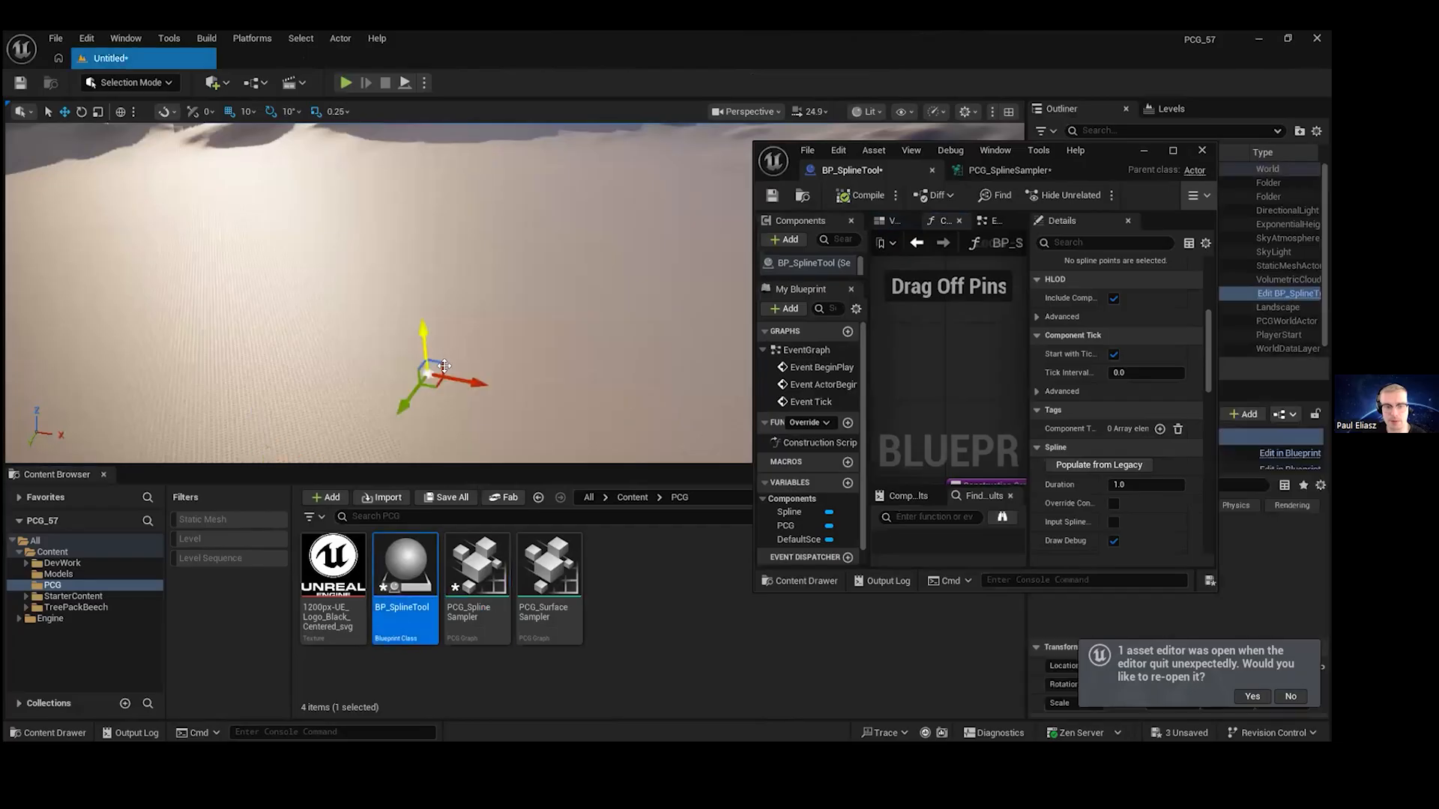
right_drag(510, 349, 491, 364)
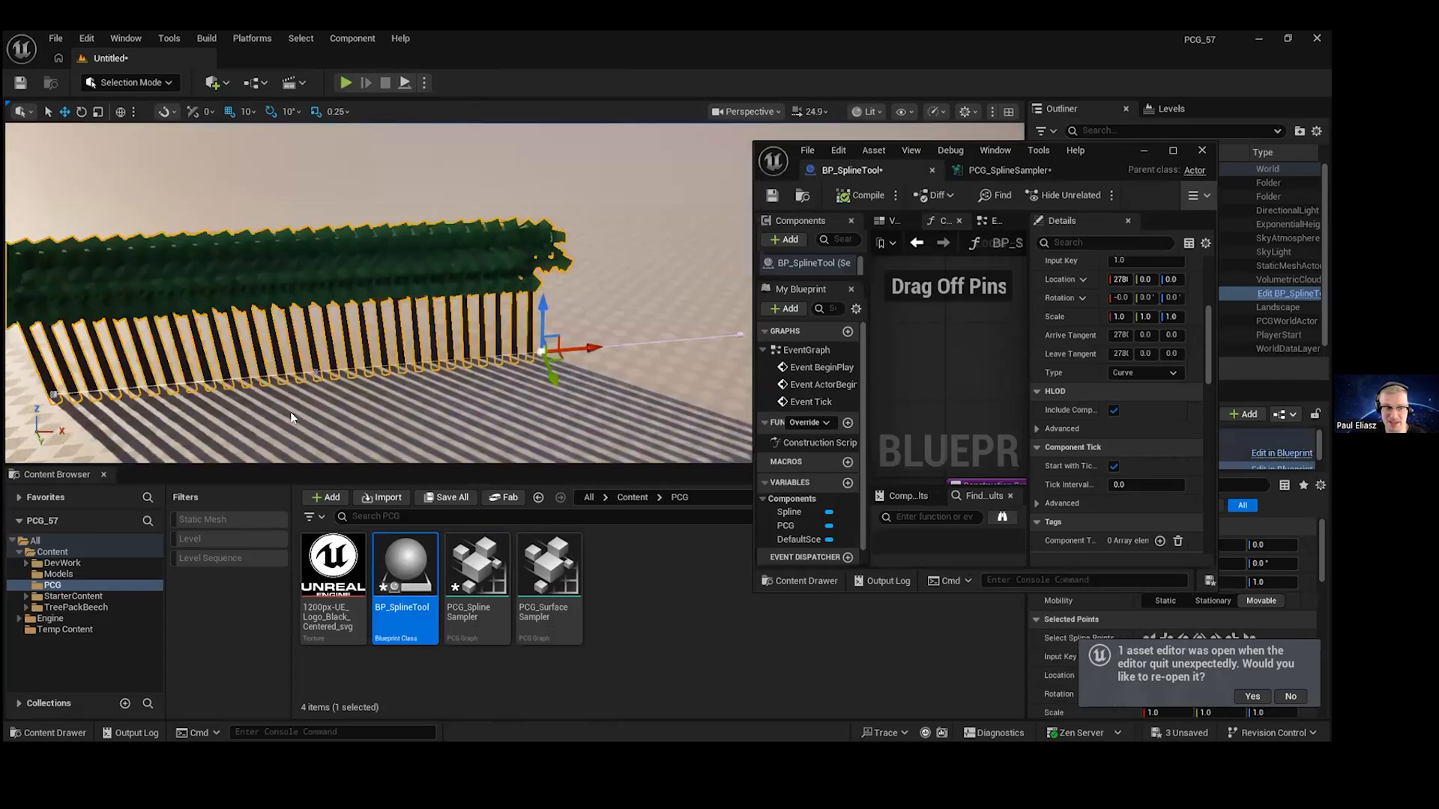
right_drag(312, 417, 311, 414)
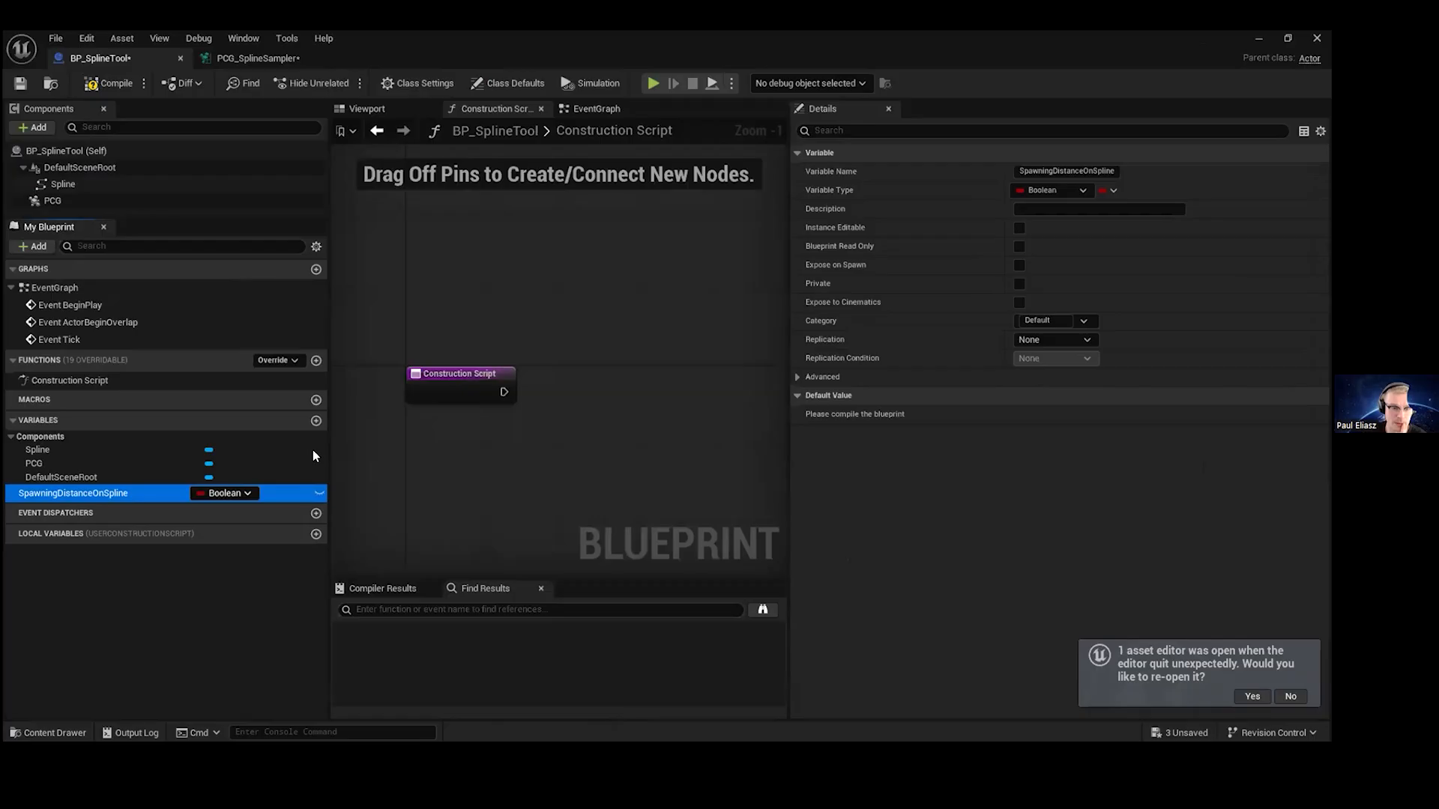
- Create a Float variable named SpawningDistanceOnSpline in BP_SplineTool, with 1000 as the maximum of its slider and value ranges
click(225, 493)
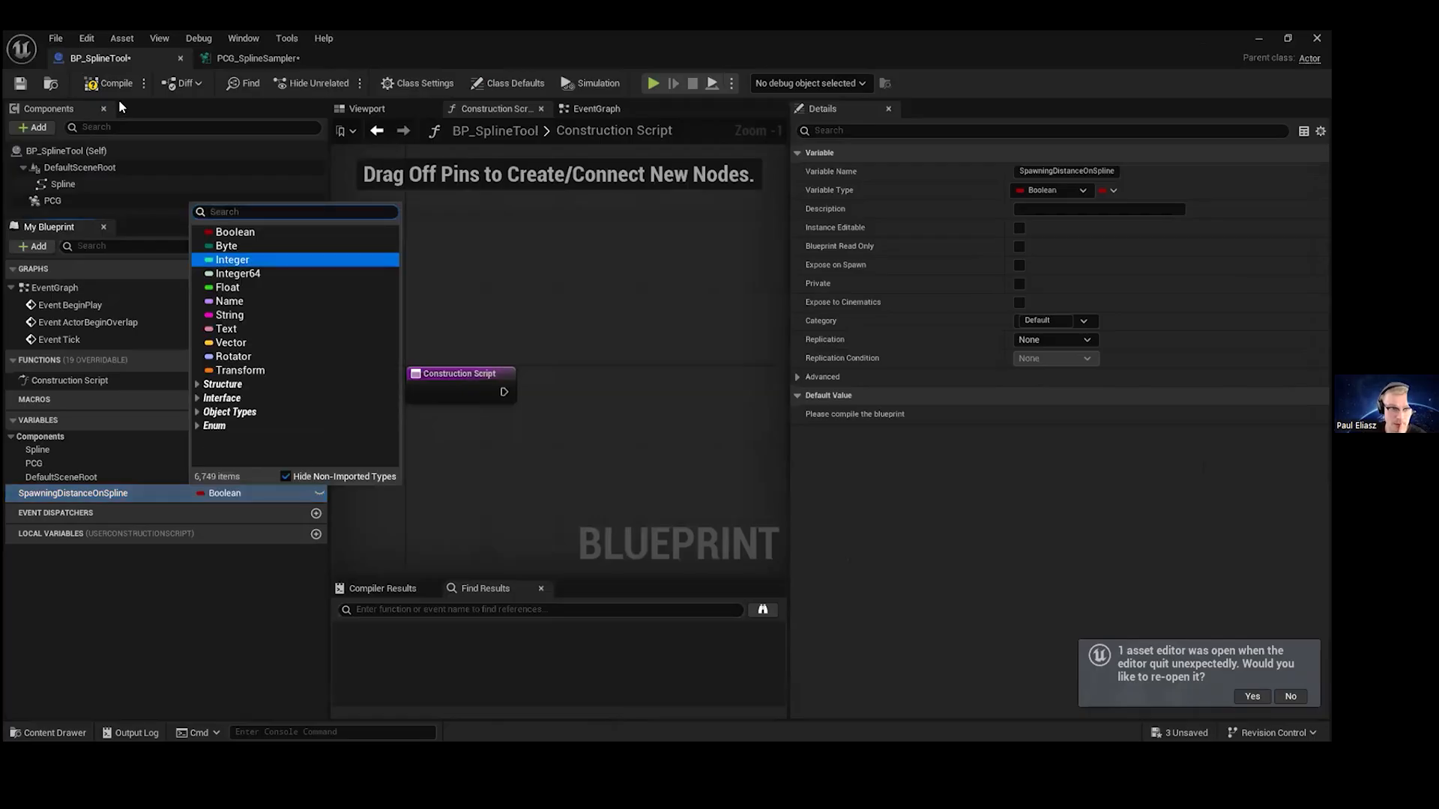
click(218, 287)
click(1043, 342)
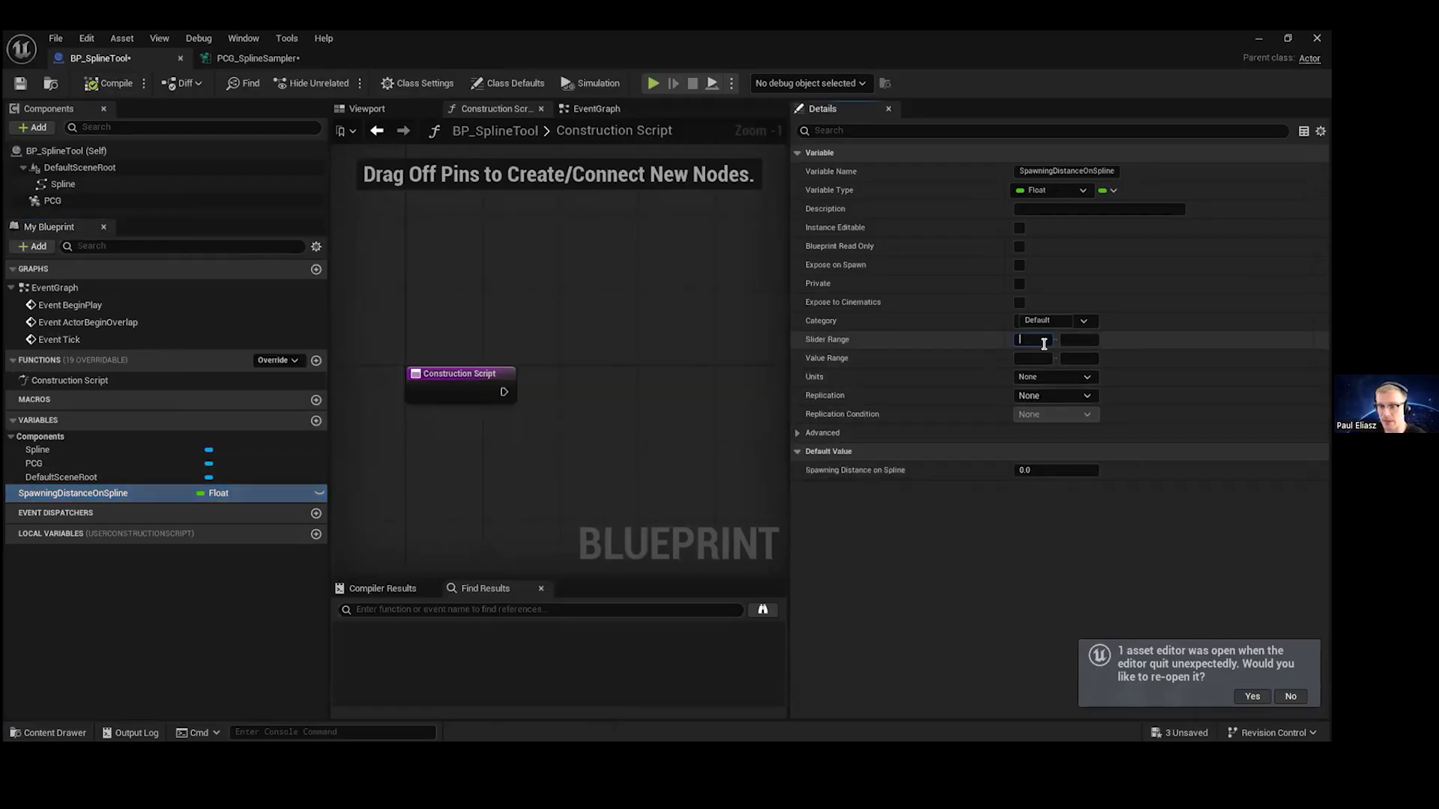
click(1039, 358)
click(1079, 339)
text(1000)
click(1077, 358)
text(1000)
key(Return)
- Set the default value of SpawningDistanceOnSpline to 100 and compile the blueprint
click(1057, 469)
text(100)
key(Return)
click(123, 84)
- Add a PCG component reference to the Construction Script and connect it to a Get Graph Instance node
right_drag(459, 264, 421, 225)
drag(53, 200, 506, 264)
text(gra)
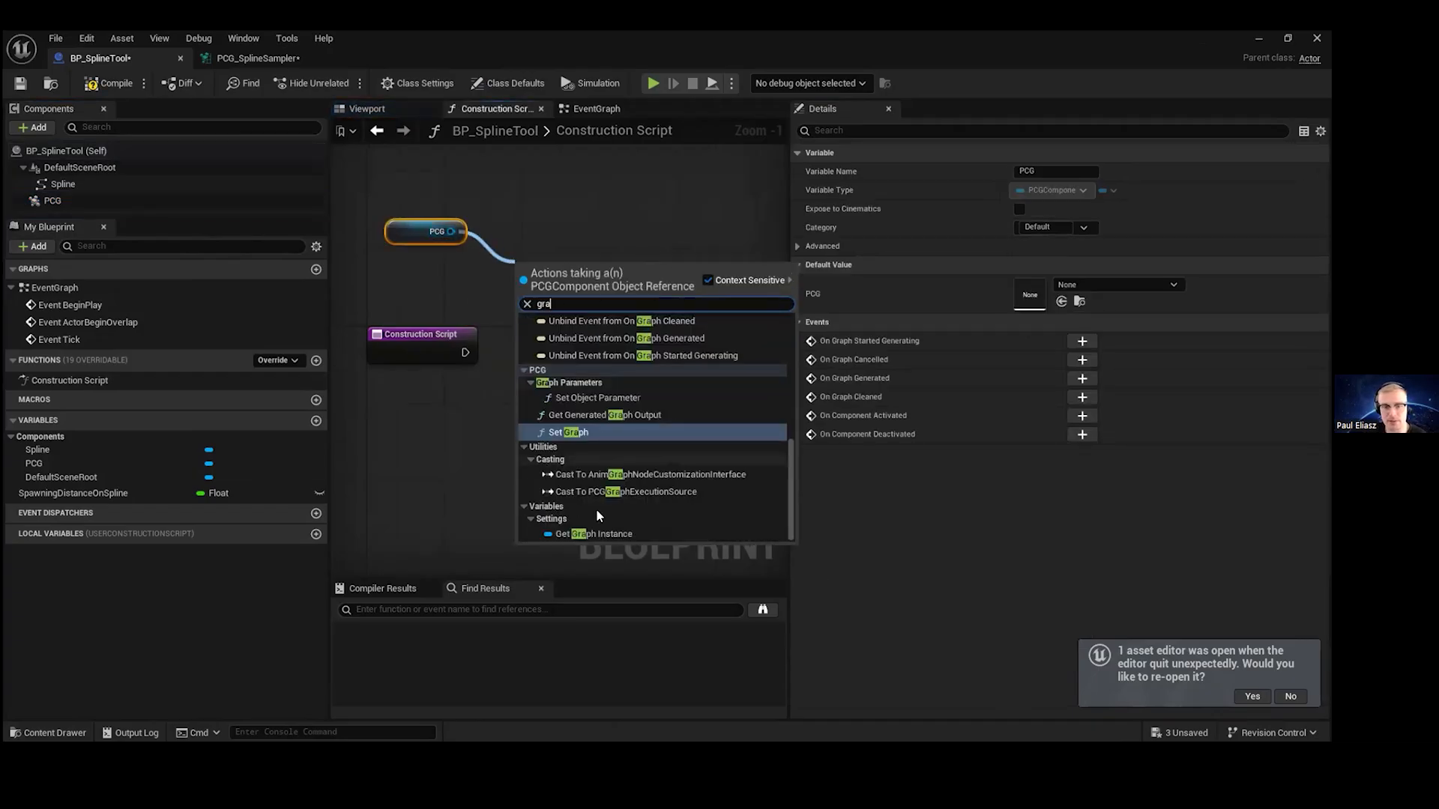
click(593, 533)
- Add a Set Float Parameter node connected to the Graph Instance output
drag(637, 270, 629, 373)
text(set flo)
key(Return)
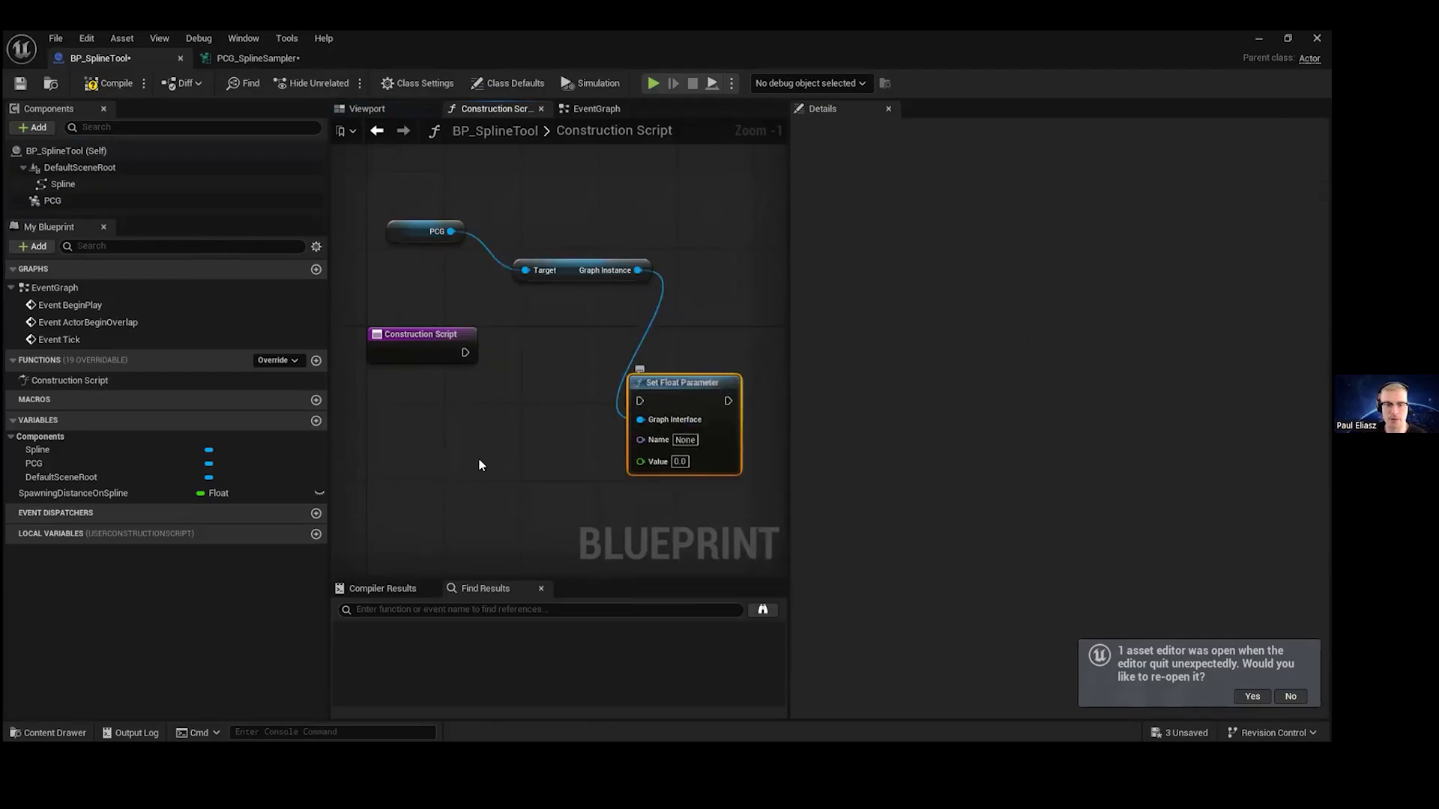
- Name the Set Float Parameter's target SpawningDistanceOnSpline, feed its value from the matching variable, and connect the Construction Script execution to it
click(680, 438)
text(SpawningDistanceOnSpline)
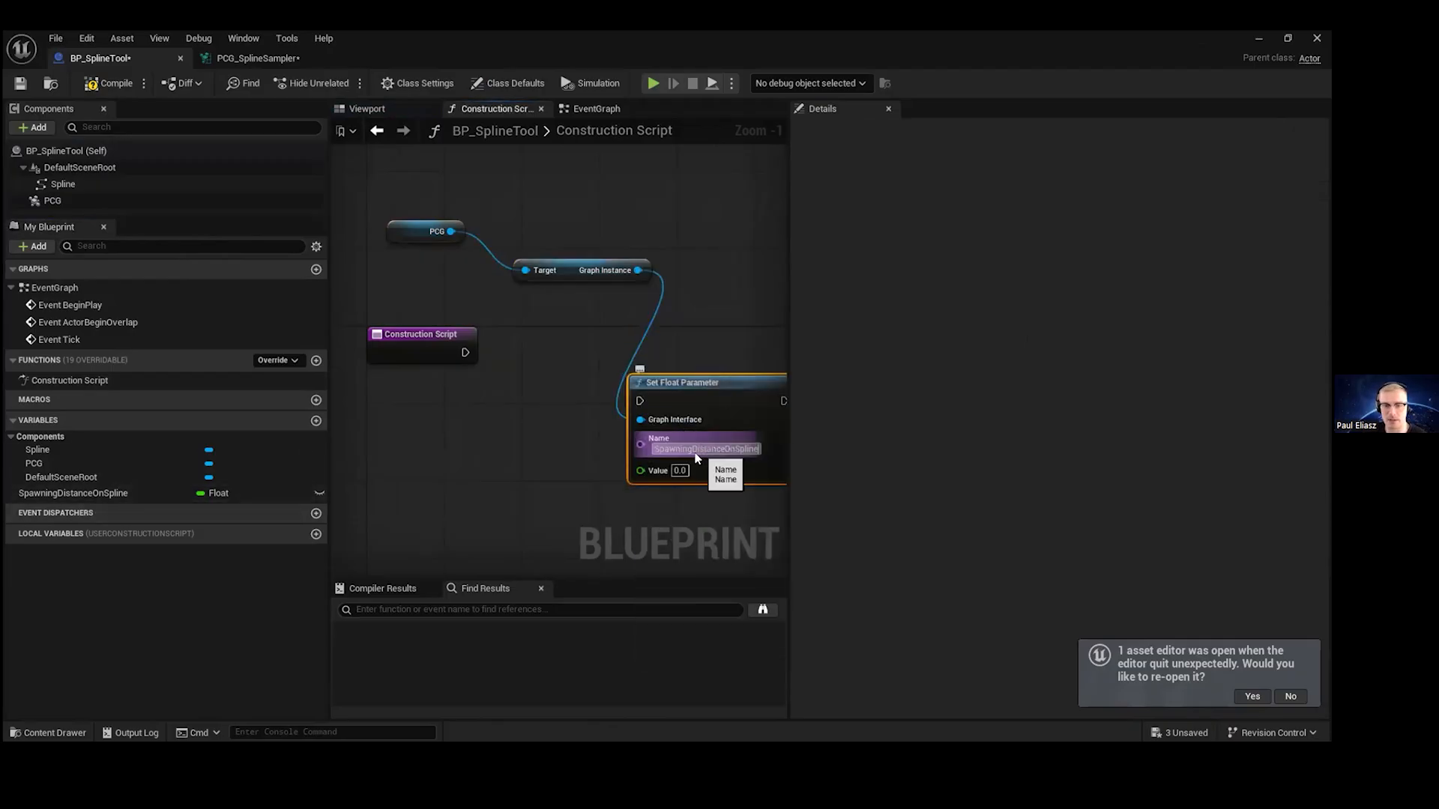
drag(167, 495, 661, 471)
drag(720, 386, 701, 320)
drag(461, 362, 625, 336)
- Make the SpawningDistanceOnSpline variable instance editable and return to the level with the trees
click(248, 495)
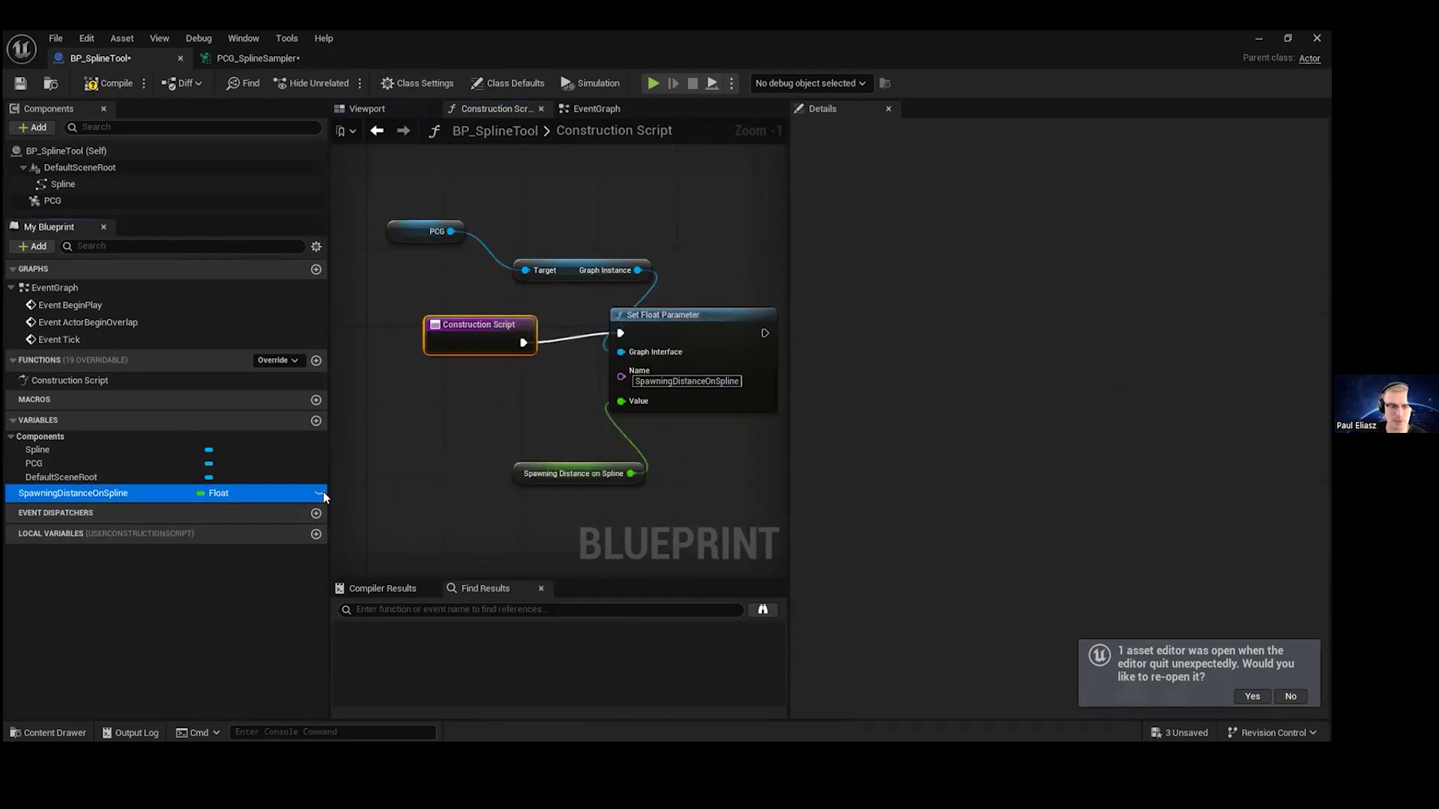
right_drag(393, 397, 445, 418)
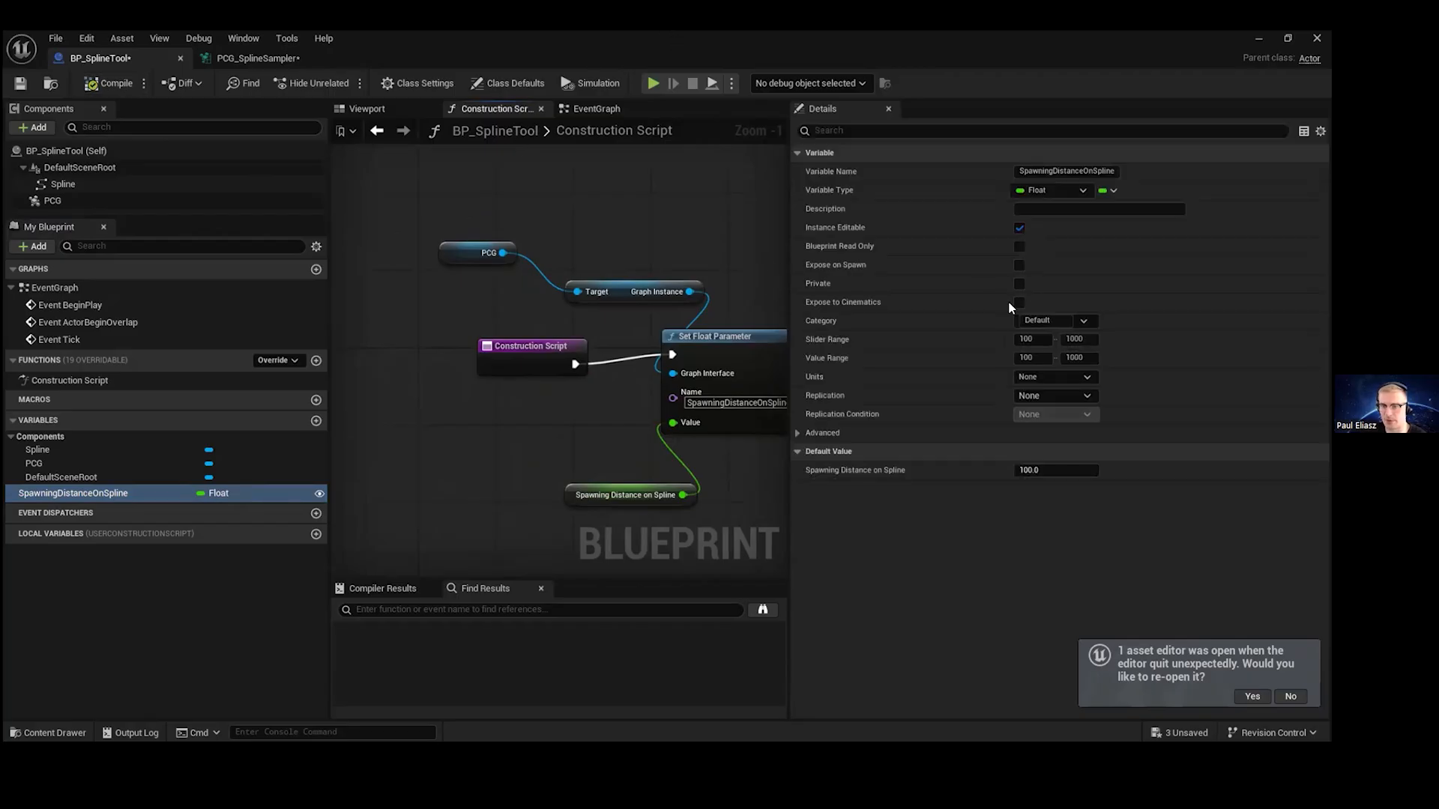
drag(1008, 303, 1010, 305)
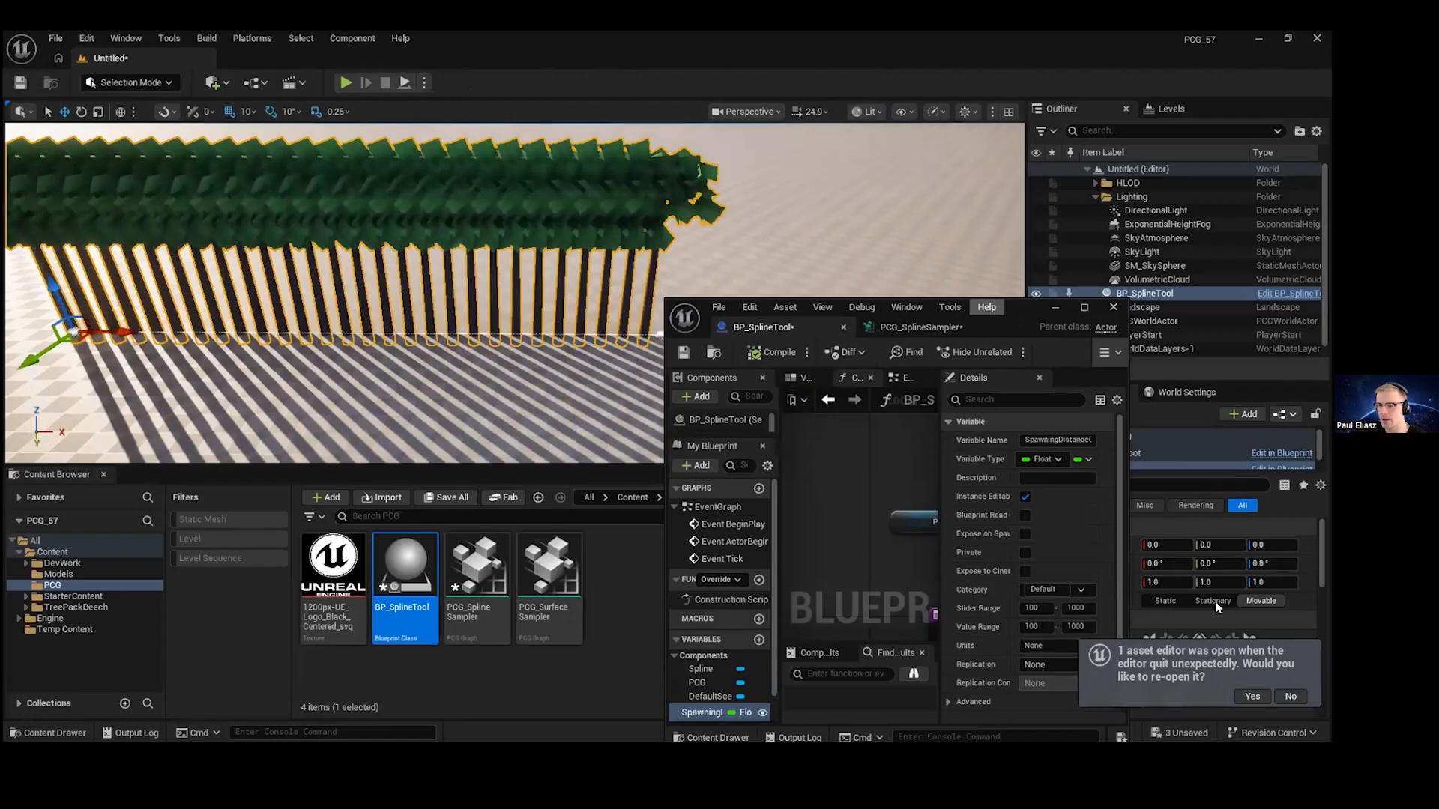
key(super+Down)
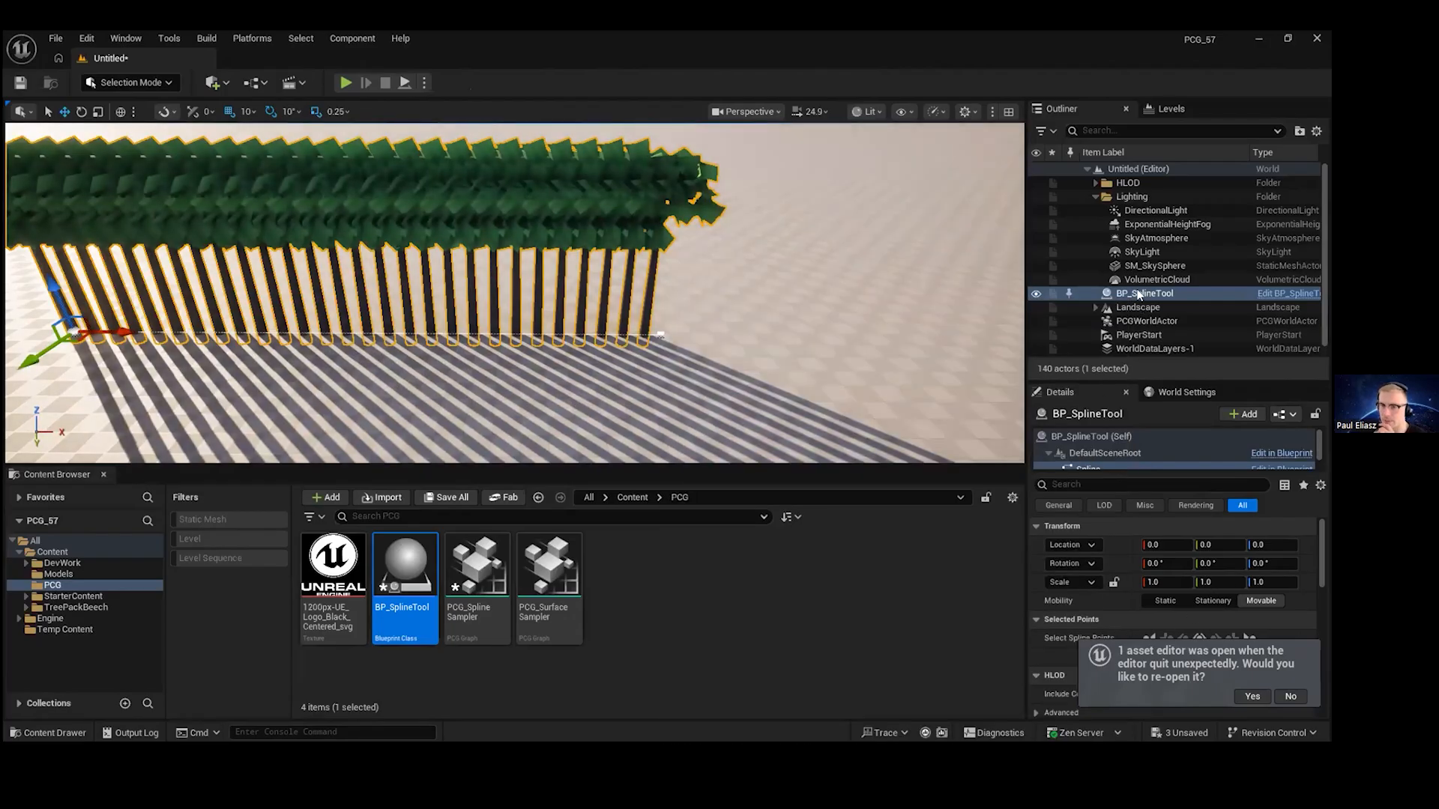
- Select the BP_SplineTool actor in the level and adjust its Spawning Distance on Spline to about 388
scroll(1184, 636, down, 2)
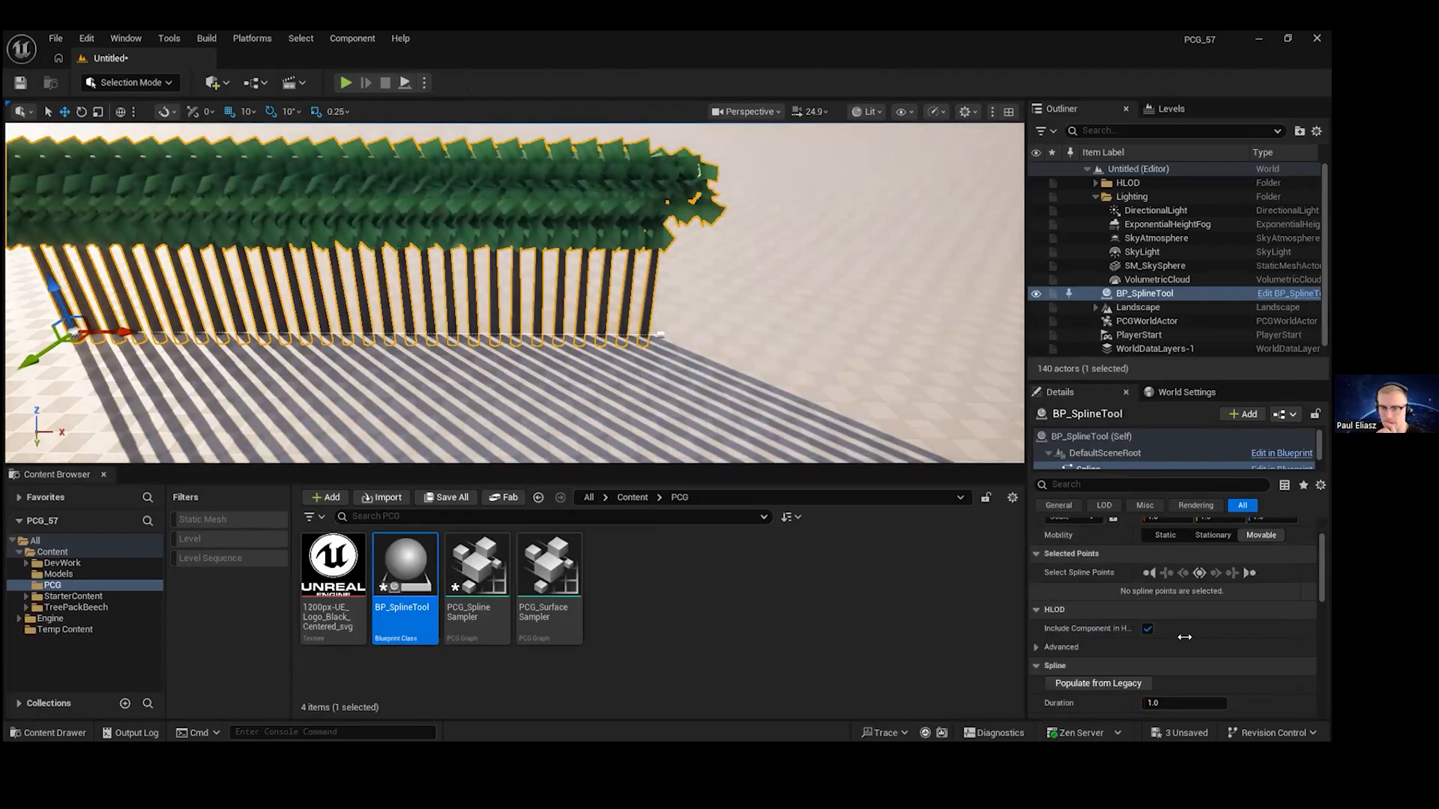
scroll(1190, 637, up, 2)
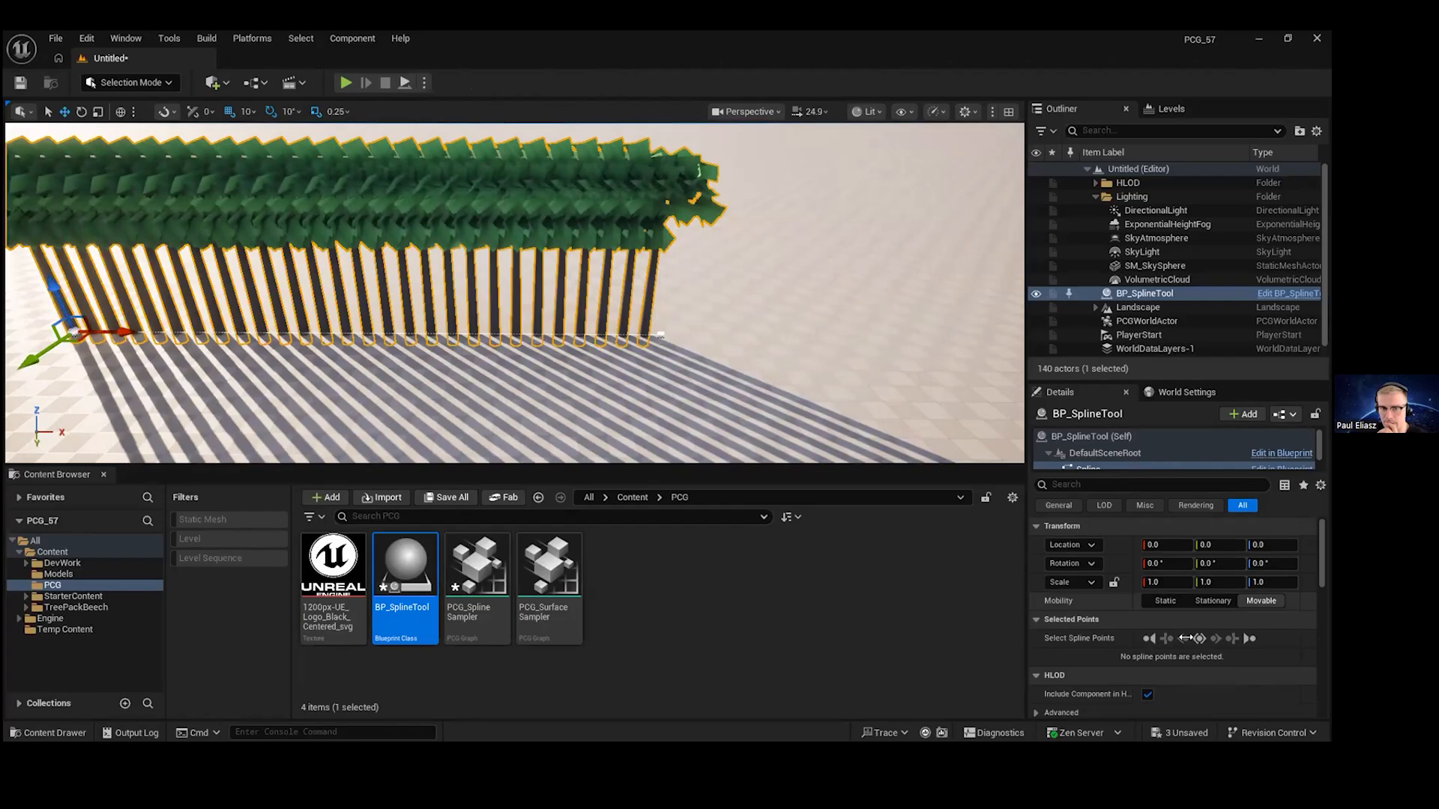
click(667, 327)
click(654, 328)
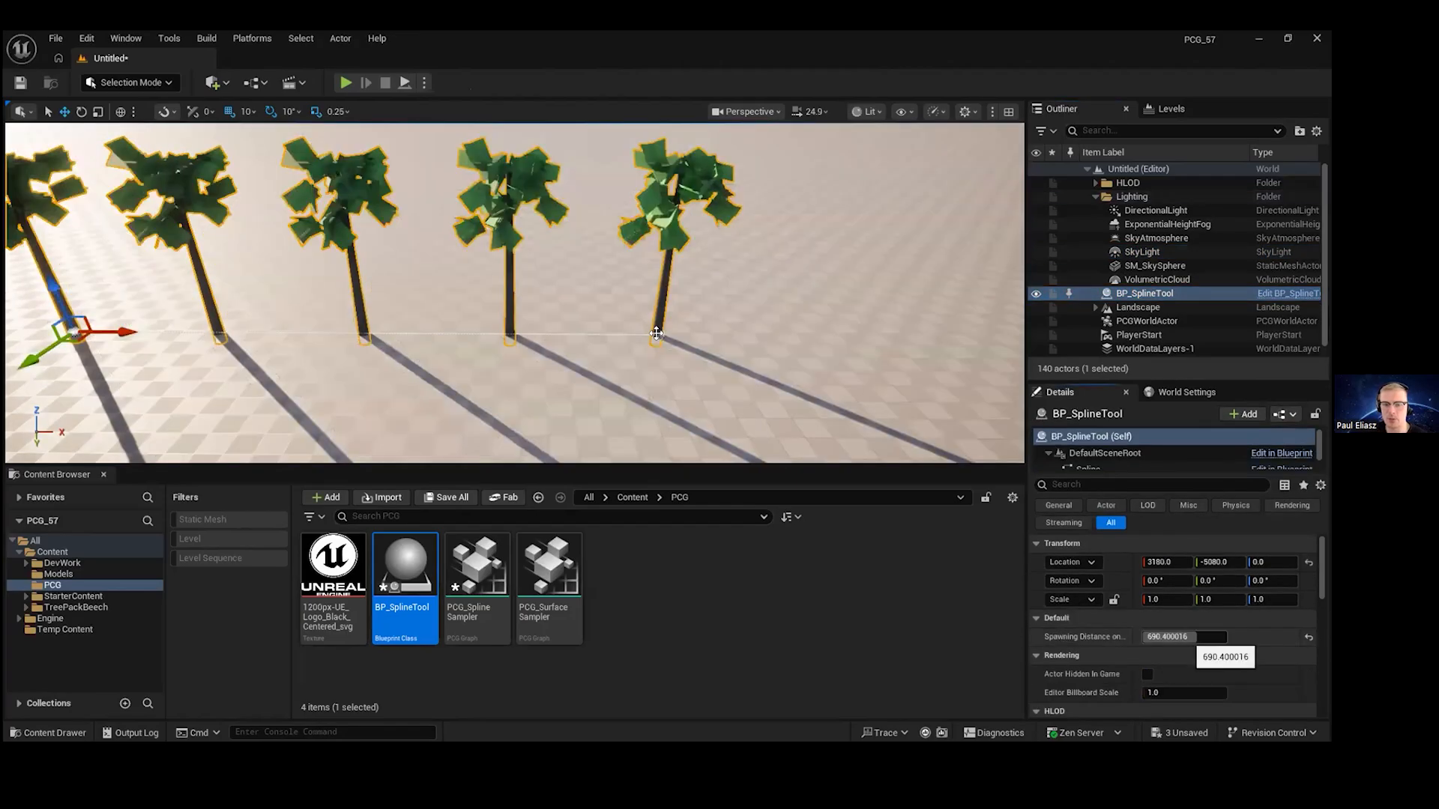
mouse_move(1197, 637)
mouse_down()
mouse_move(1143, 637)
mouse_move(1168, 637)
mouse_up()
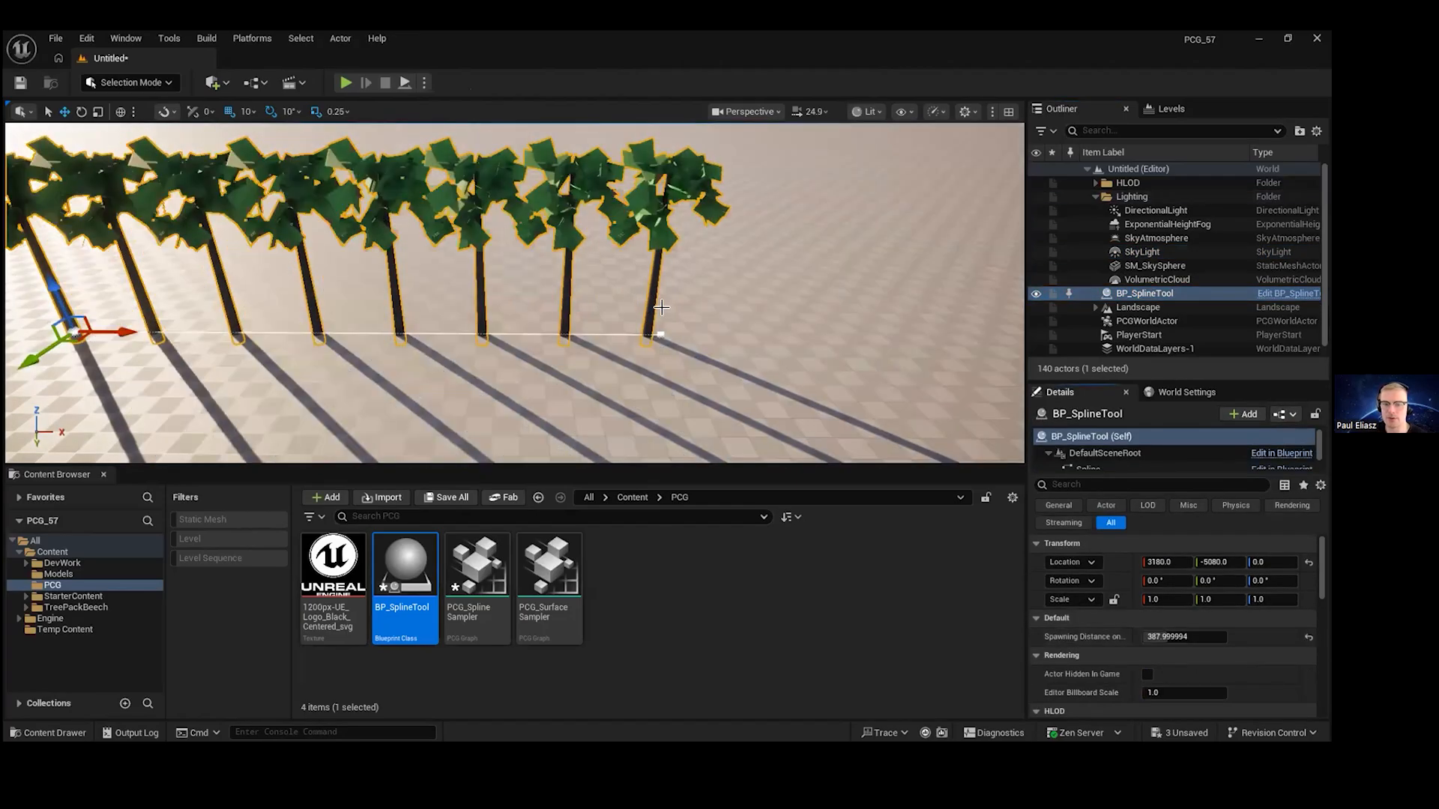
- Extend the spline with a third point at 2780, -1720, 0 and raise the BP_SplineTool actor to Z 820
click(660, 335)
alt+drag(672, 361, 612, 235)
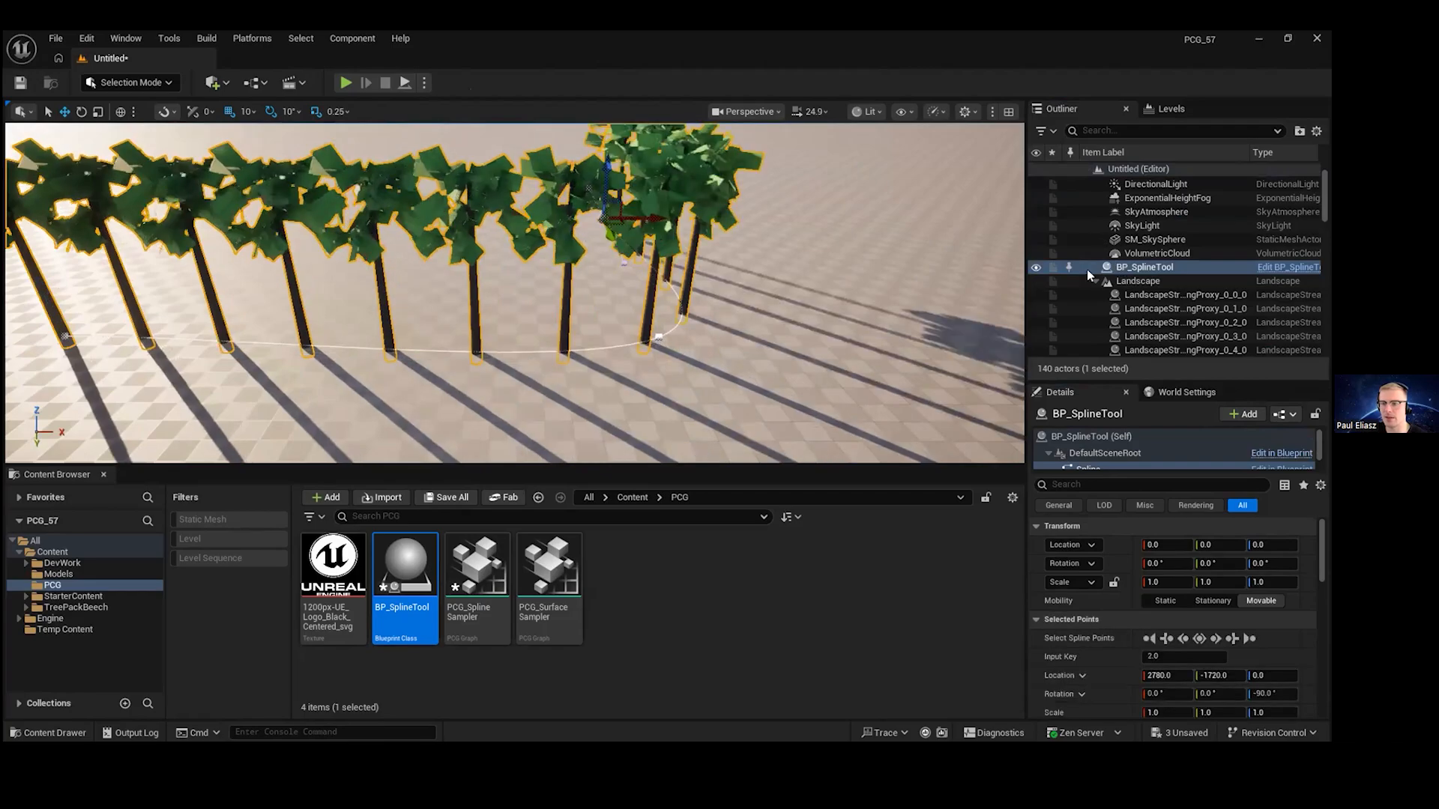
key(s)
right_drag(517, 292, 479, 225)
click(524, 143)
click(525, 232)
mouse_move(519, 146)
right_down()
mouse_move(551, 126)
mouse_move(544, 138)
right_up()
key(q)
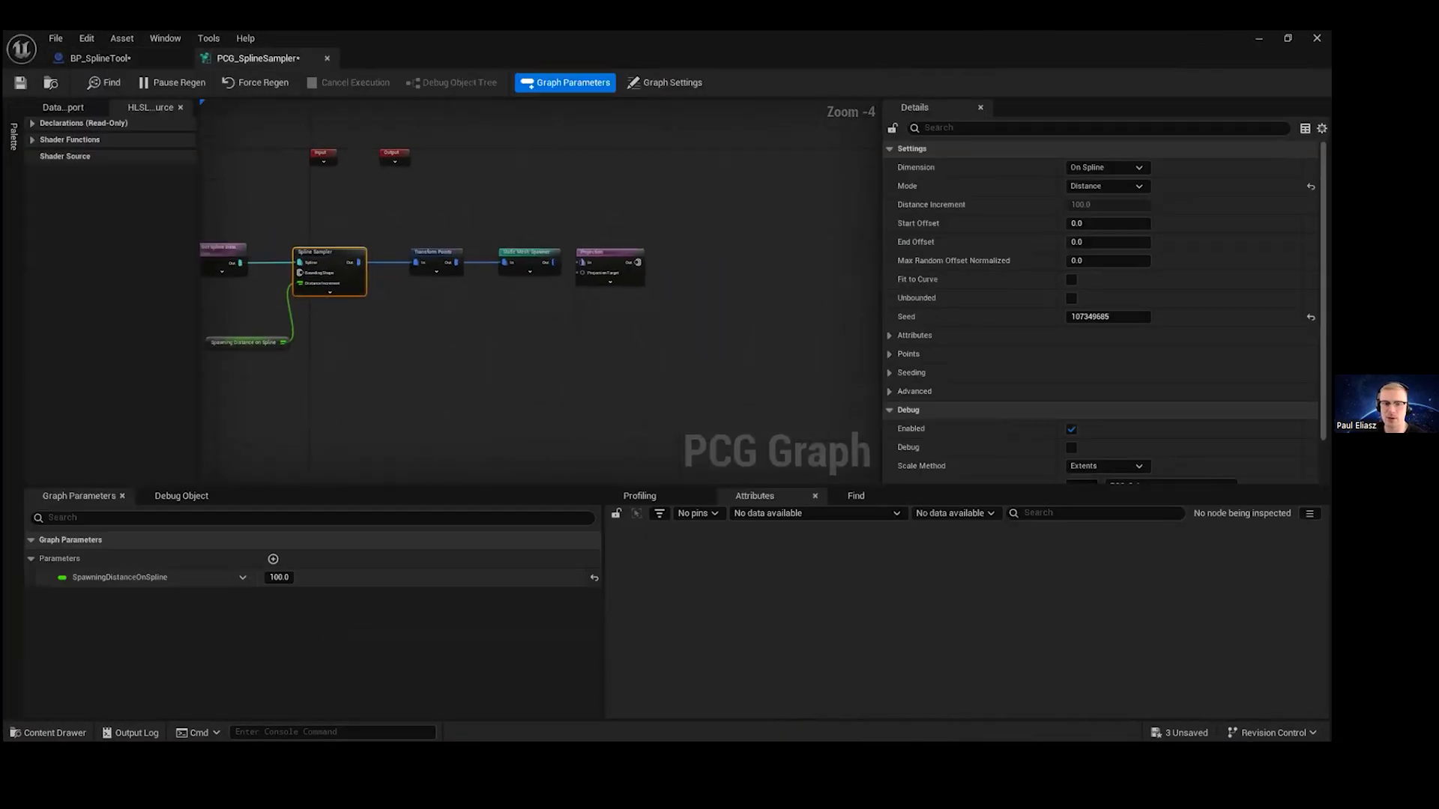
- Move the Transform Points and Static Mesh Spawner nodes away from Spline Sampler in the PCG_SplineSampler graph to make room
scroll(488, 263, up, 2)
drag(681, 250, 354, 293)
scroll(367, 294, up, 1)
right_drag(390, 308, 601, 258)
drag(586, 246, 644, 262)
right_drag(758, 263, 610, 265)
drag(710, 265, 492, 180)
drag(526, 182, 693, 189)
click(777, 222)
mouse_move(797, 266)
mouse_down()
mouse_move(780, 247)
mouse_move(788, 266)
mouse_up()
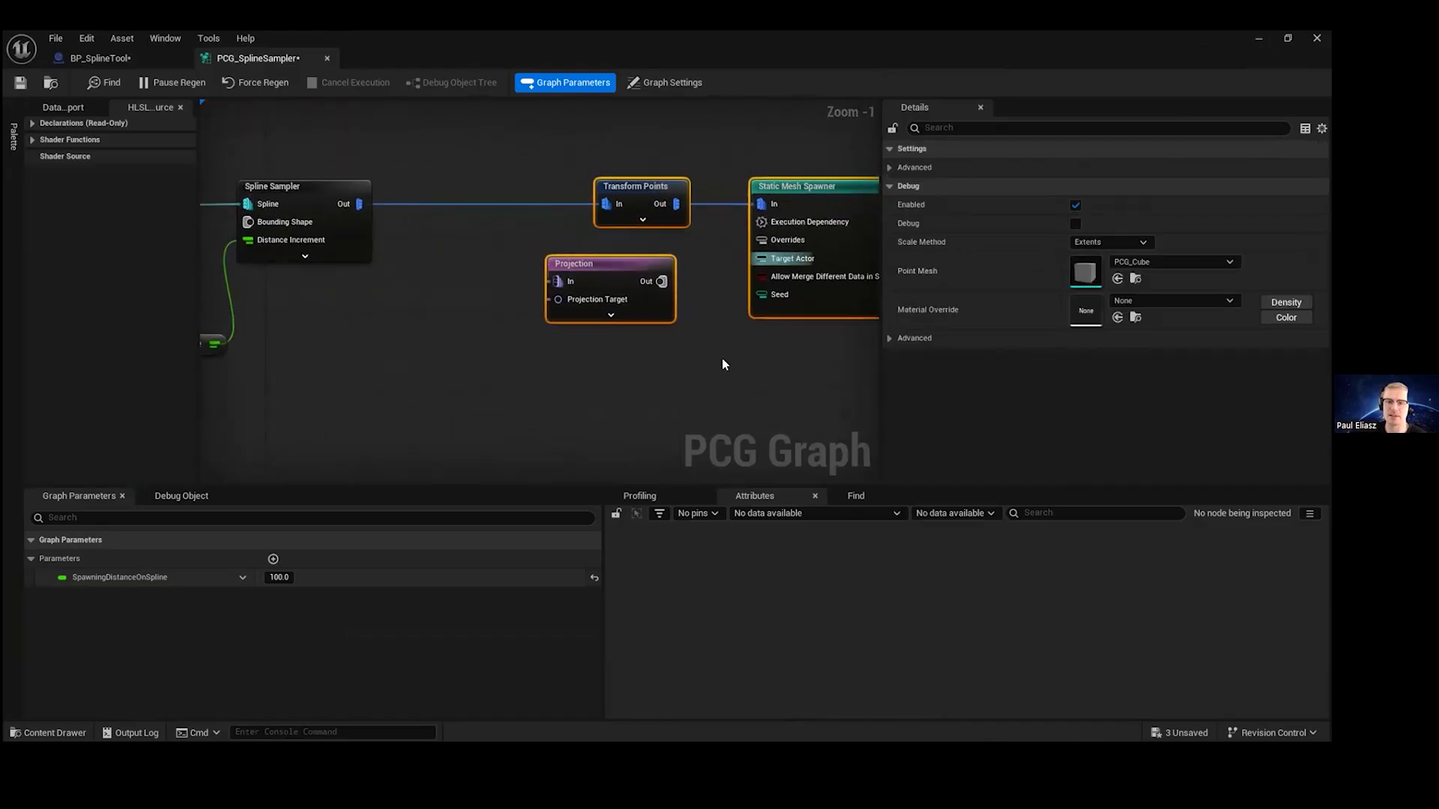
- Collapse the Static Mesh Spawner node and place the Projection node between Spline Sampler and Transform Points
click(722, 360)
click(810, 310)
right_drag(712, 342, 668, 357)
drag(796, 276, 599, 192)
mouse_move(610, 194)
mouse_down()
mouse_move(678, 194)
mouse_move(628, 194)
mouse_up()
click(724, 274)
right_drag(422, 204, 591, 186)
right_drag(511, 223, 524, 255)
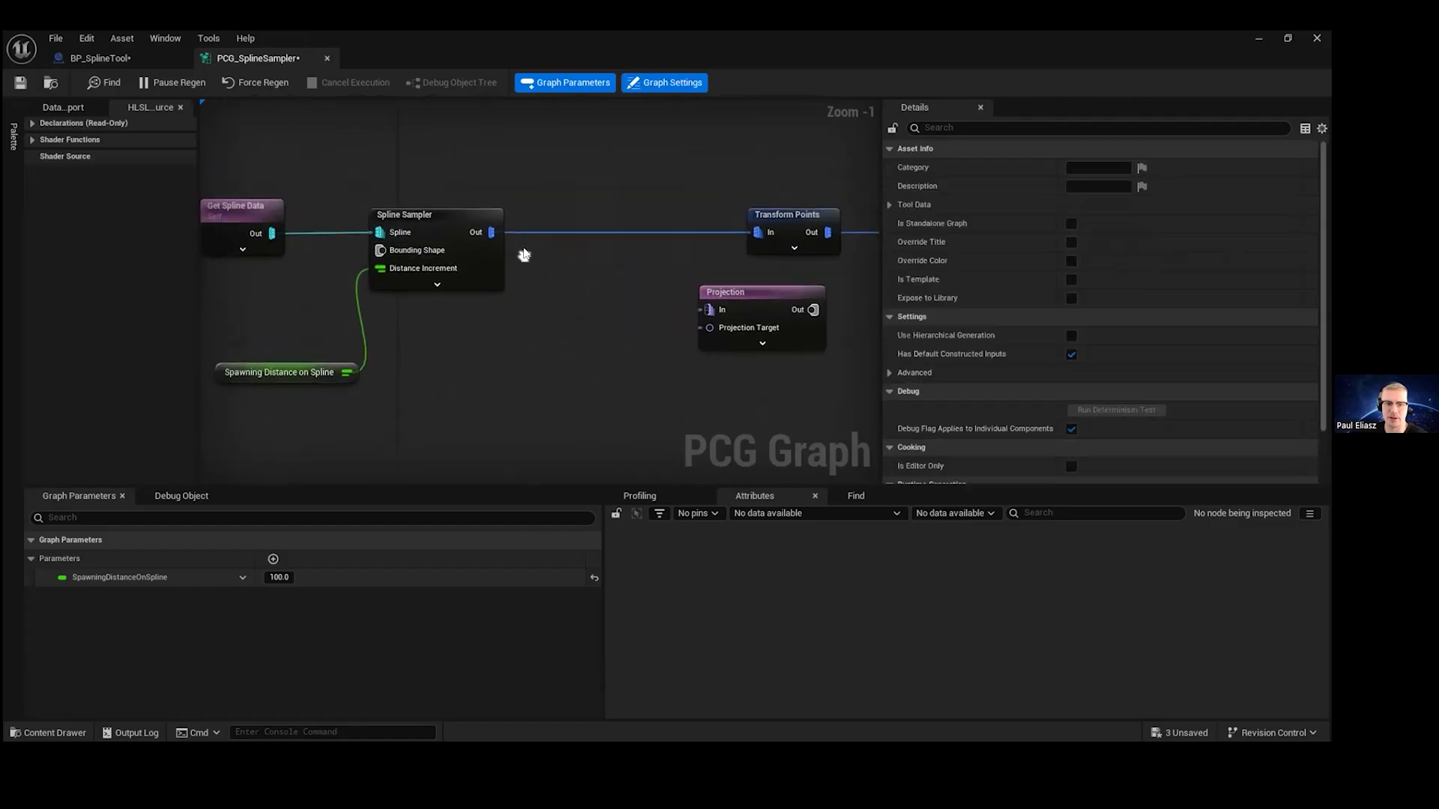
right_drag(593, 218, 513, 215)
drag(604, 285, 508, 275)
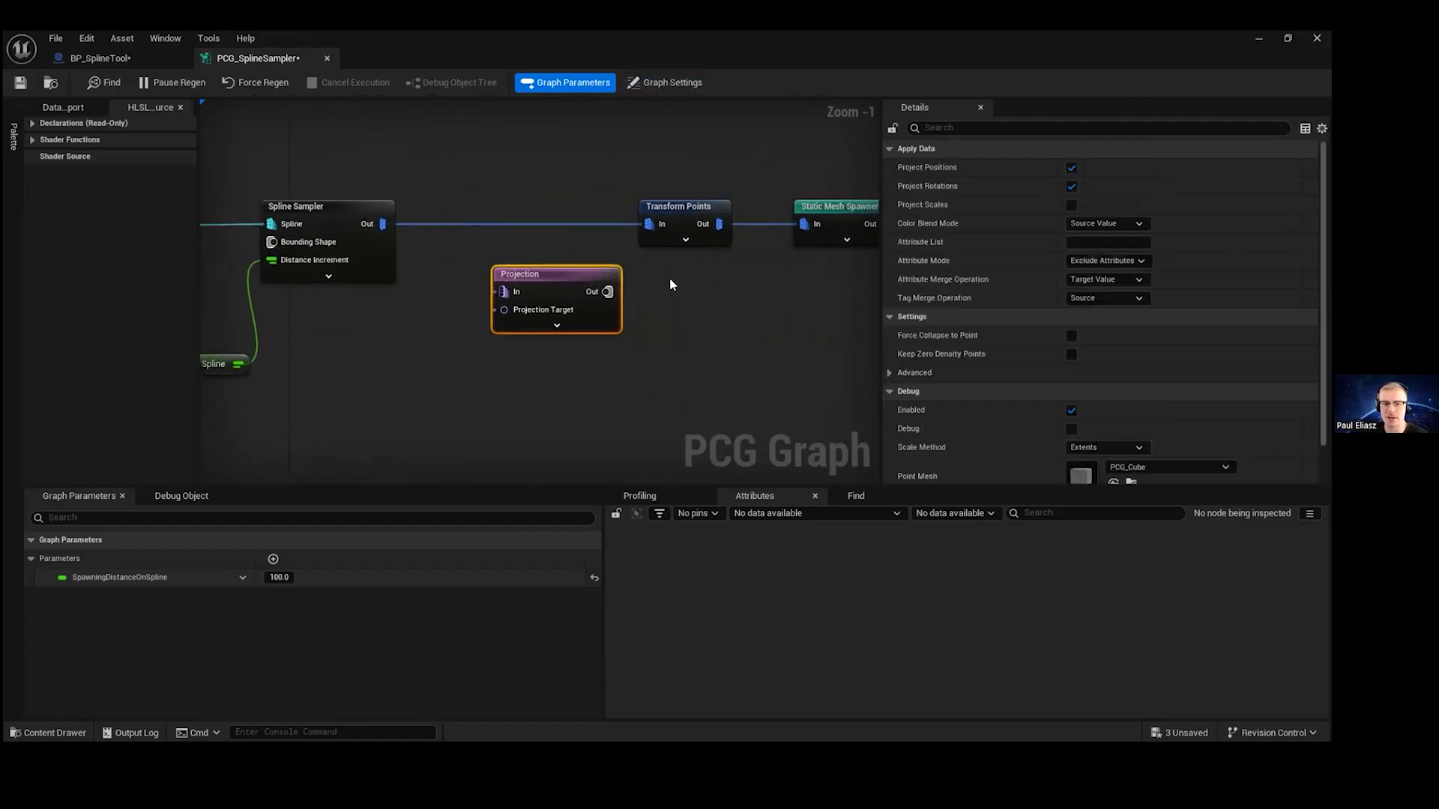
- Check the raised trees in the level, then connect the Projection node between Spline Sampler and Transform Points
drag(891, 49, 712, 32)
right_drag(586, 295, 602, 292)
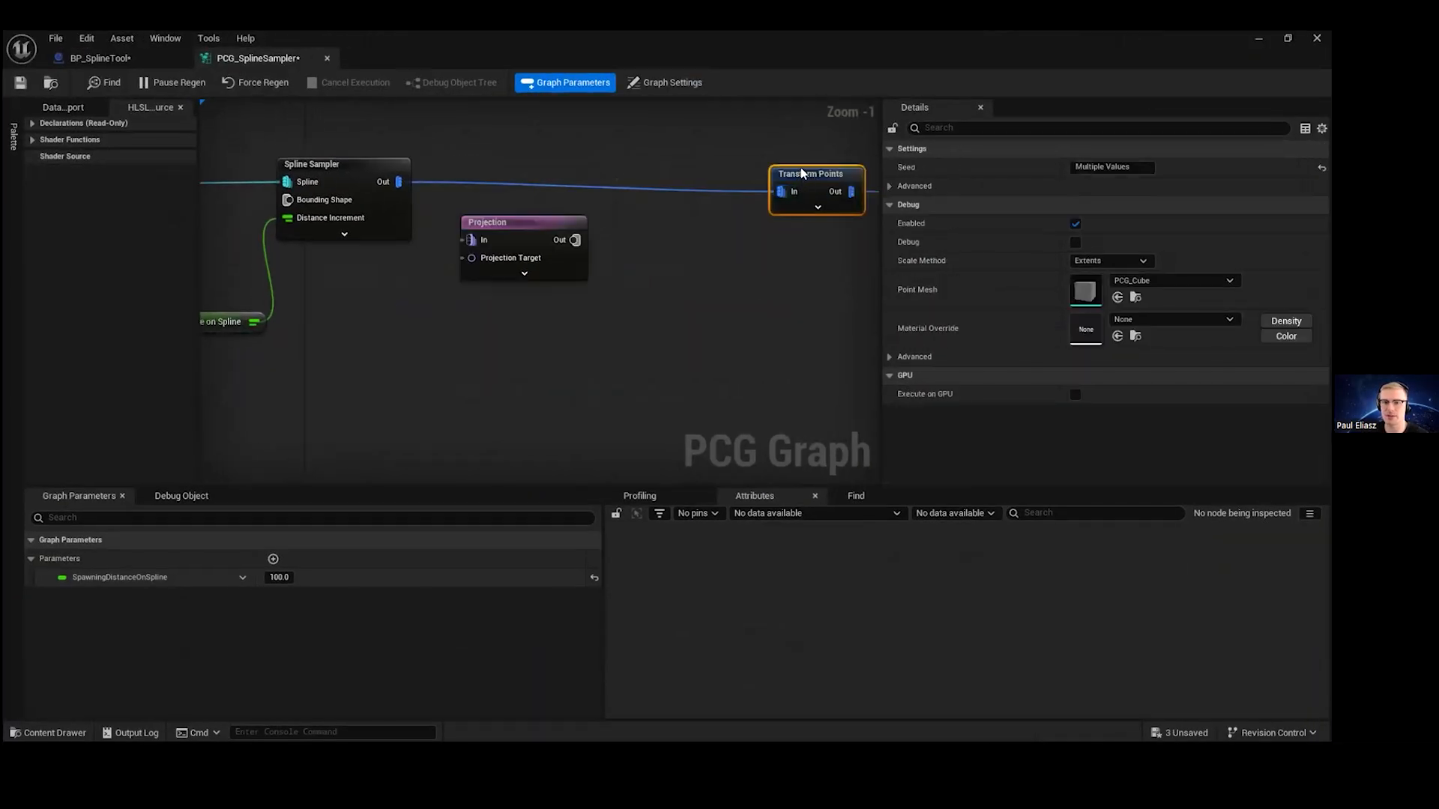
drag(800, 169, 798, 160)
right_drag(417, 210, 448, 242)
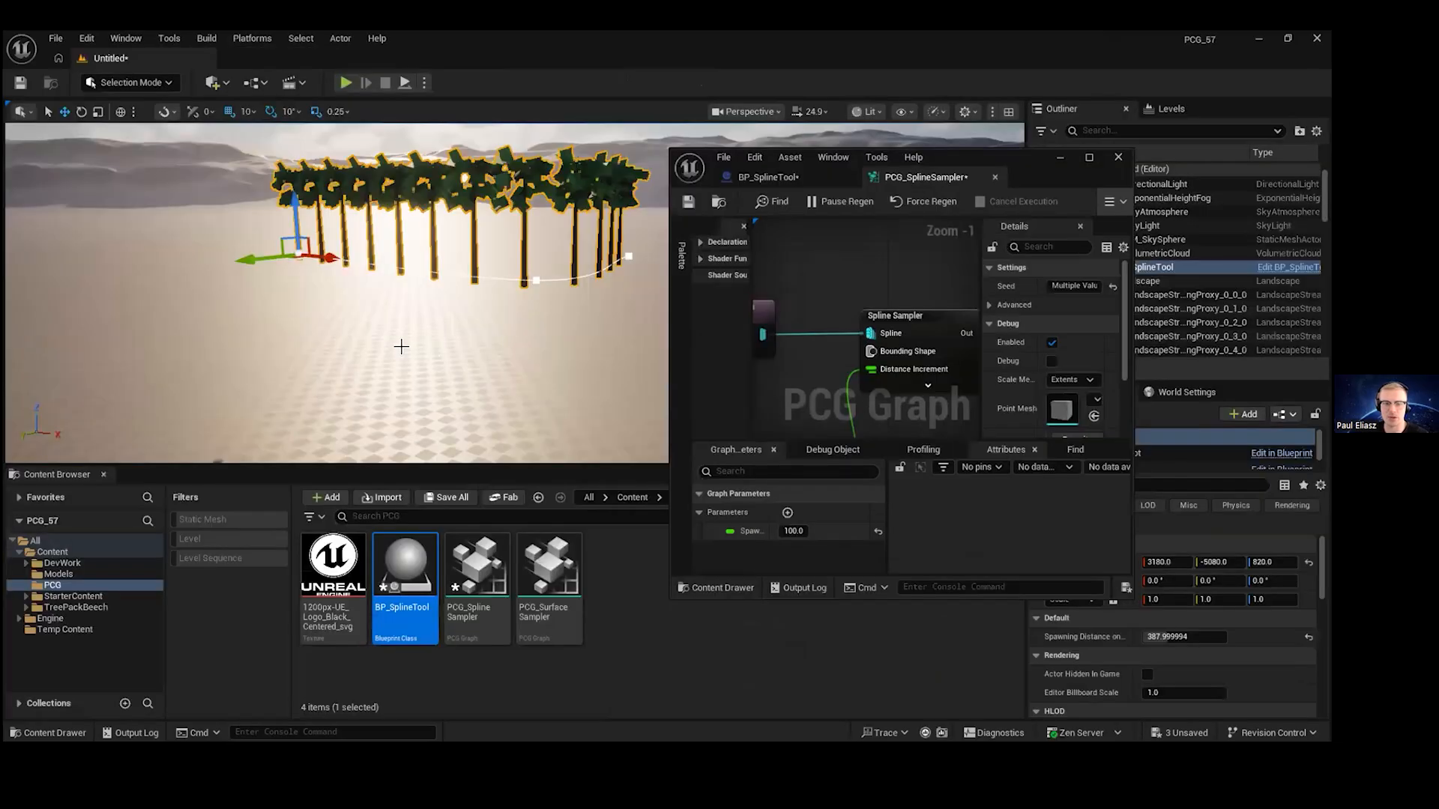
right_drag(403, 347, 678, 173)
drag(607, 234, 639, 168)
drag(482, 194, 583, 185)
drag(620, 168, 631, 179)
right_drag(813, 225, 704, 224)
- Add a Get Landscape Data node below the spawning distance node and connect it to the Projection node's Projection Target
scroll(704, 225, down, 1)
right_drag(397, 174, 700, 219)
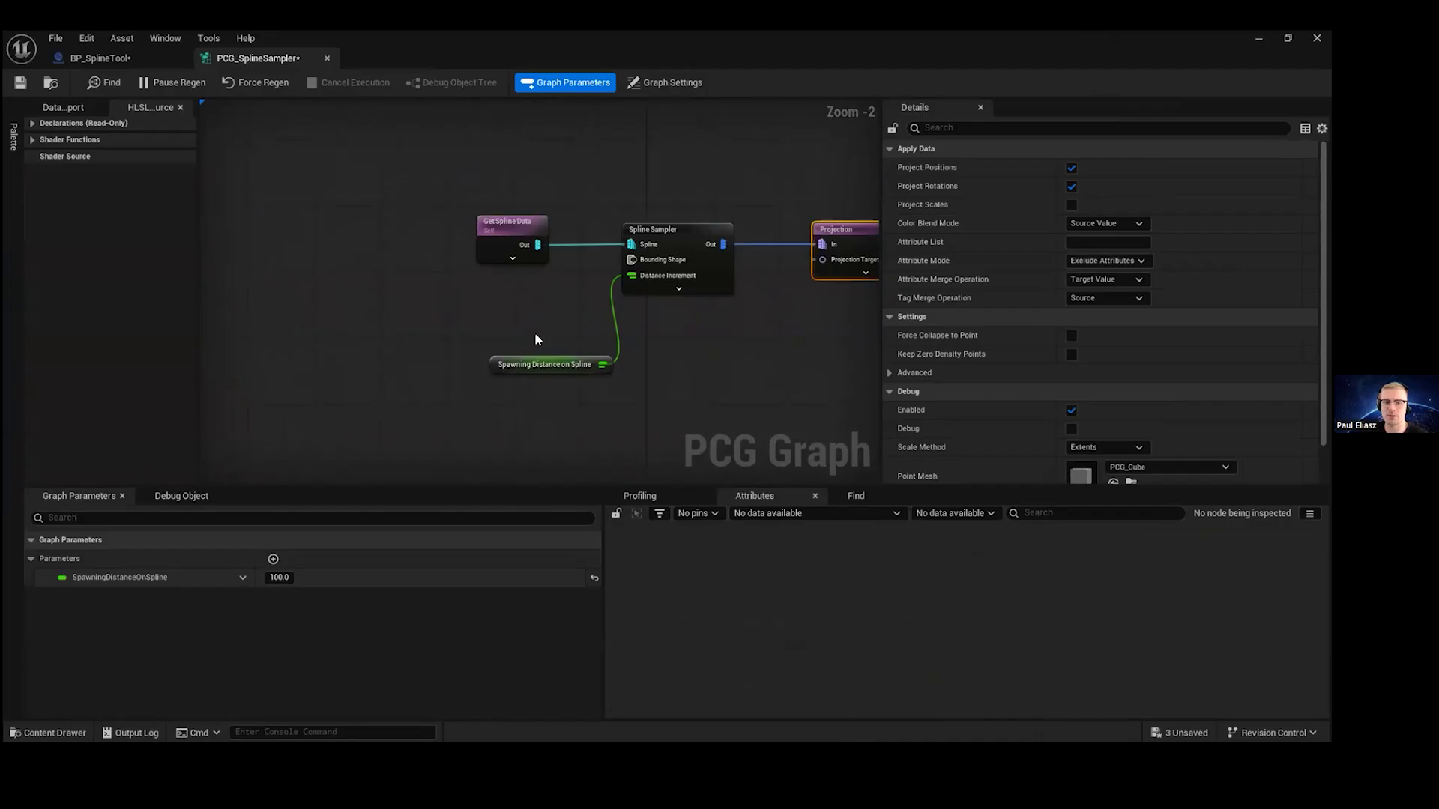
drag(535, 364, 518, 315)
right_click(469, 360)
text(getr)
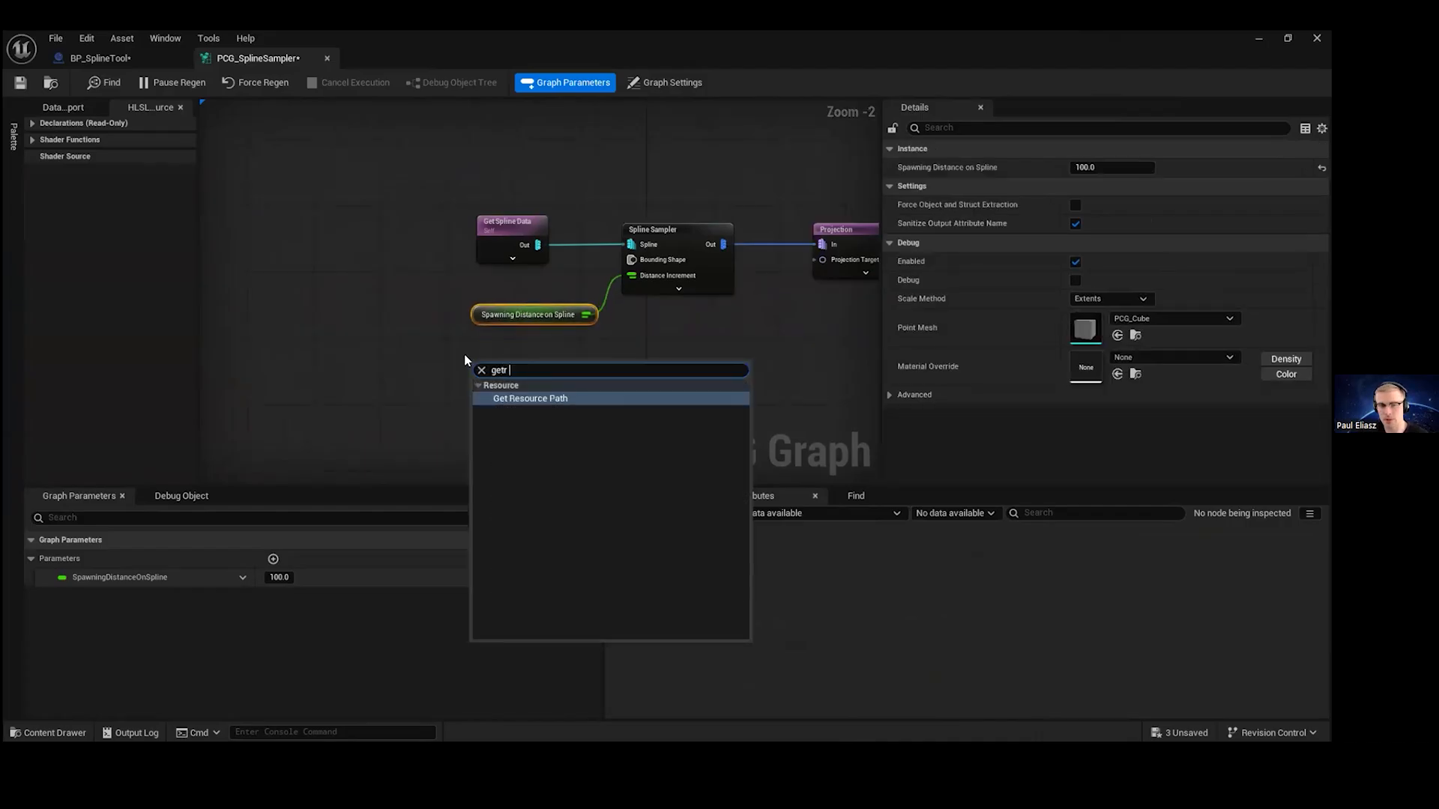
key(BackSpace)
text(lan)
key(Return)
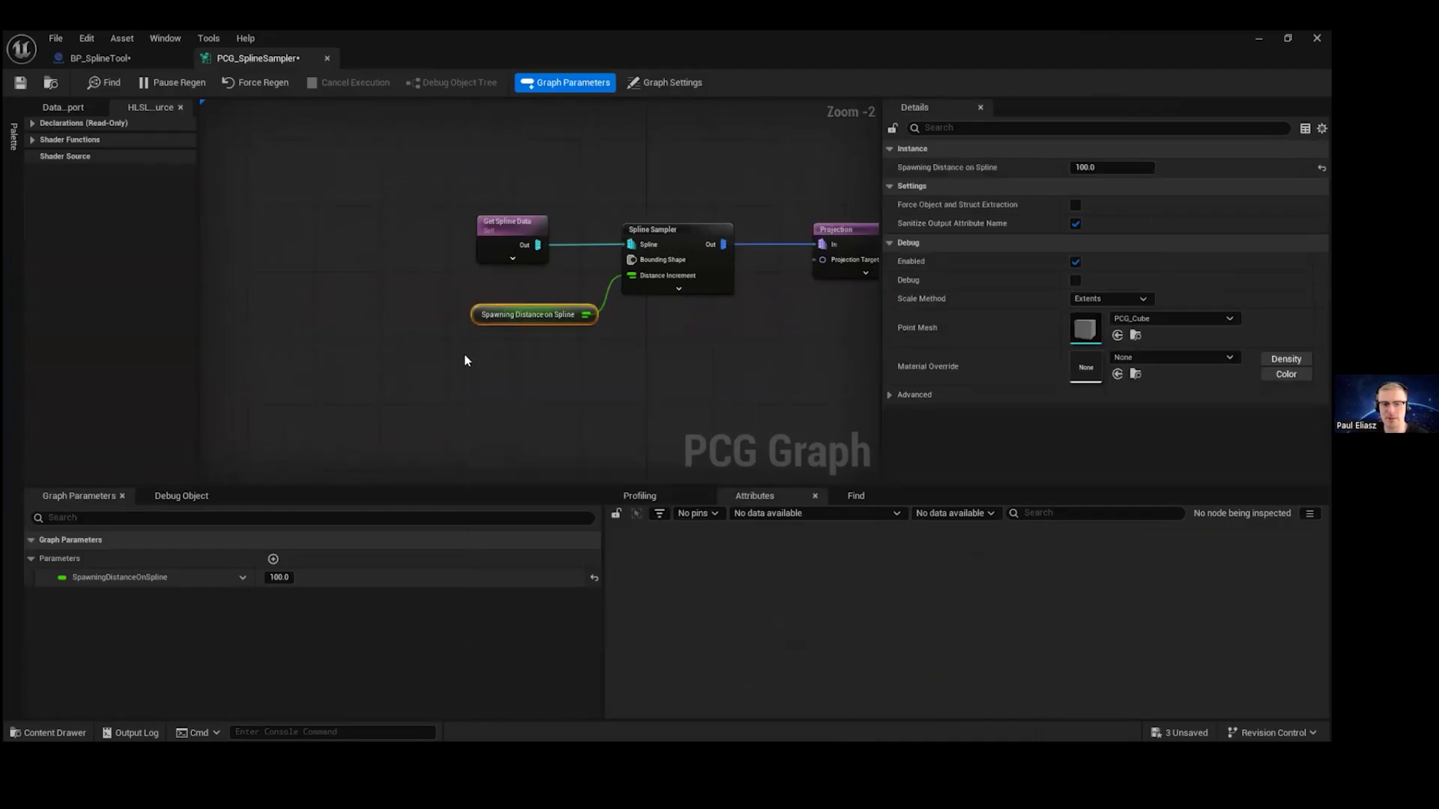
right_drag(574, 393, 552, 331)
drag(693, 275, 800, 197)
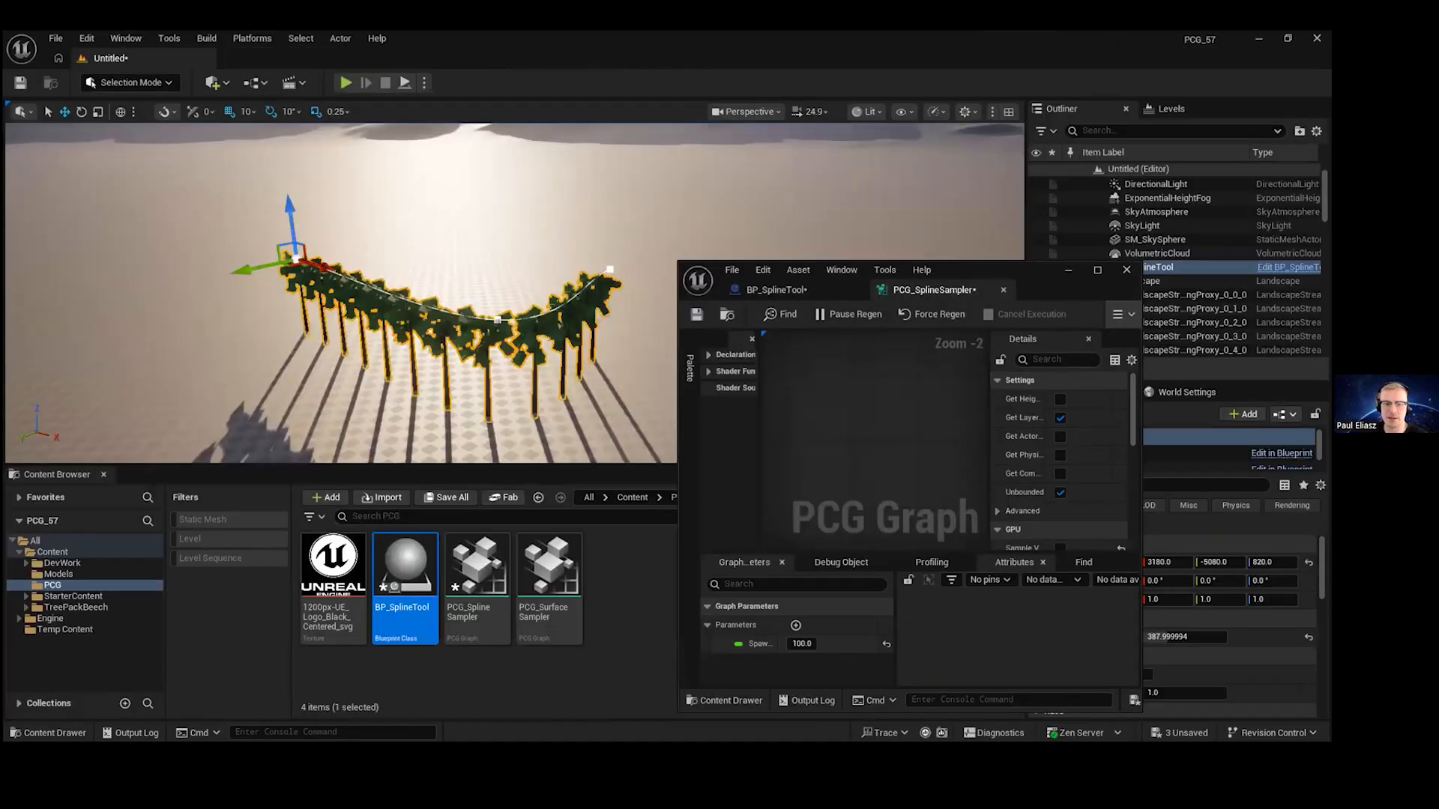
- Lower the spline's second point in the level to Z -620, comparing the projected trees with the PCG graph
right_drag(308, 200, 318, 197)
key(w)
right_drag(406, 218, 463, 256)
key(w)
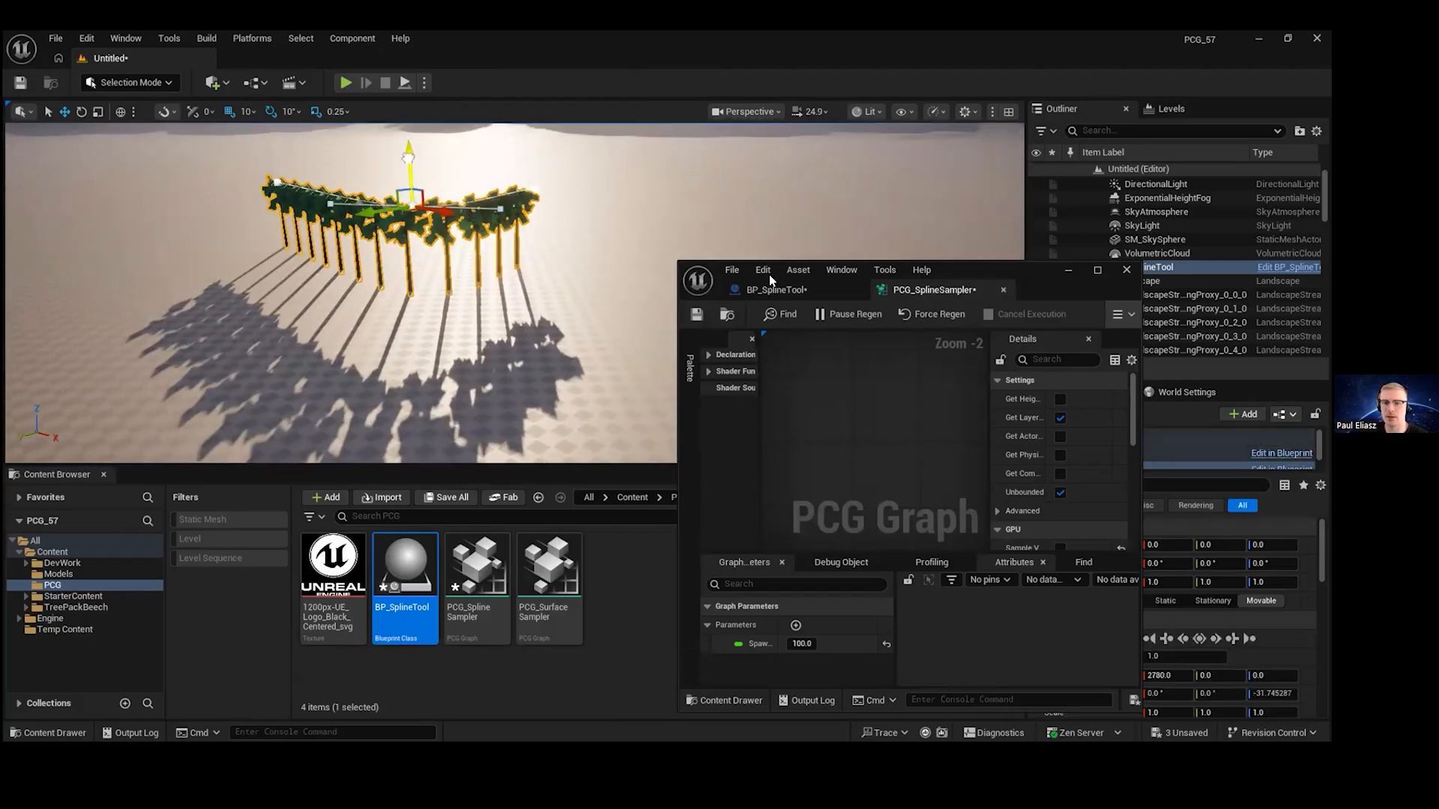
double_click(769, 275)
right_drag(722, 217, 606, 238)
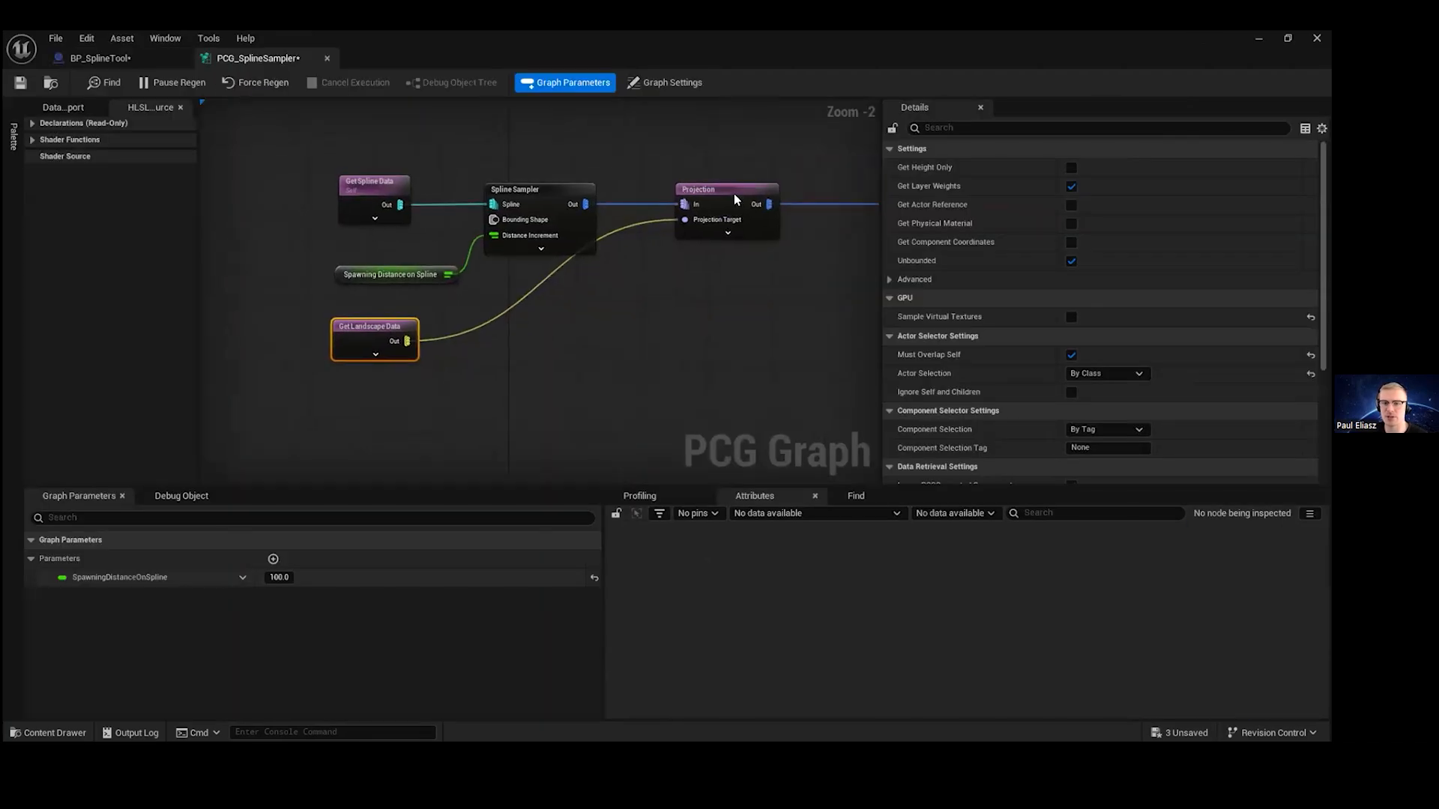
double_click(771, 57)
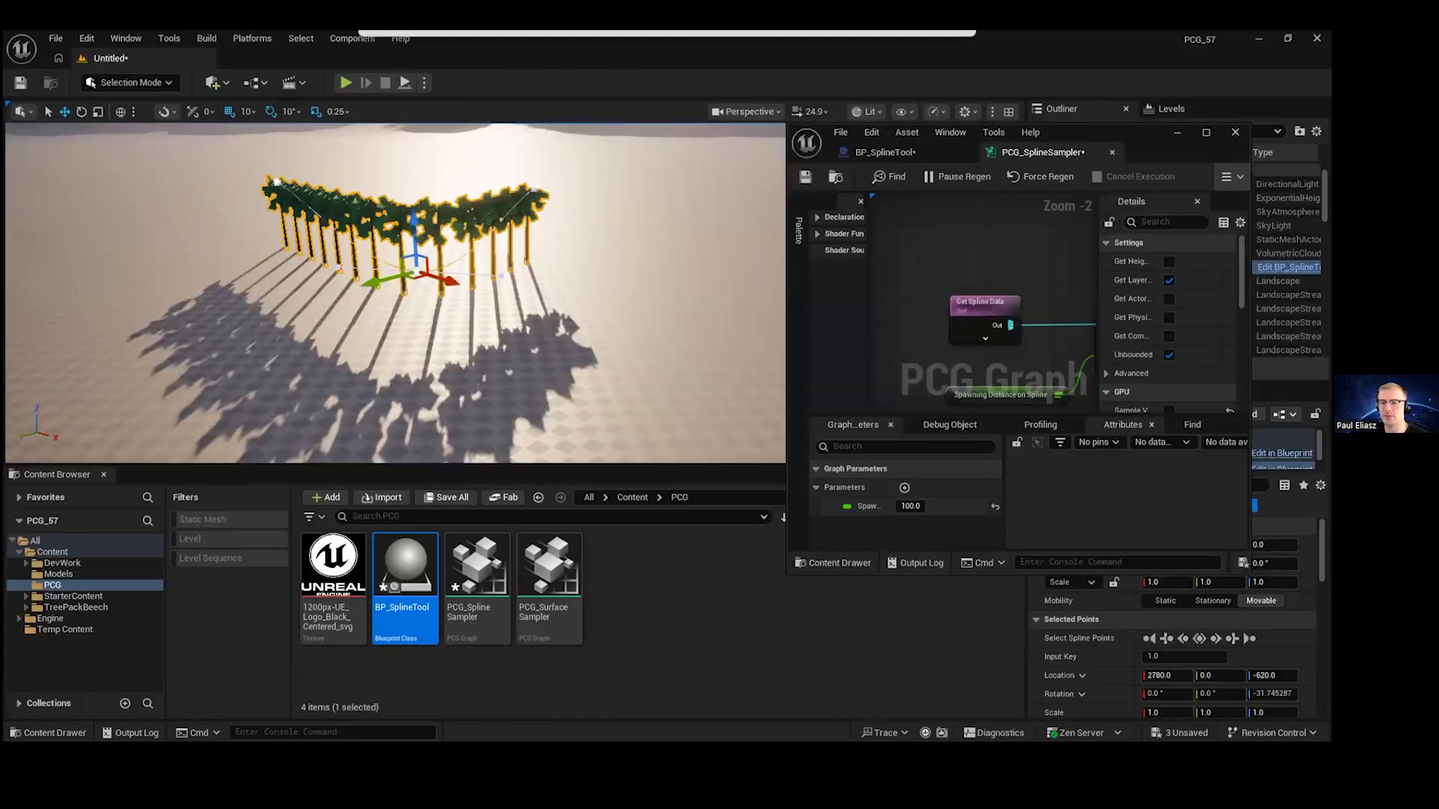
double_click(1111, 142)
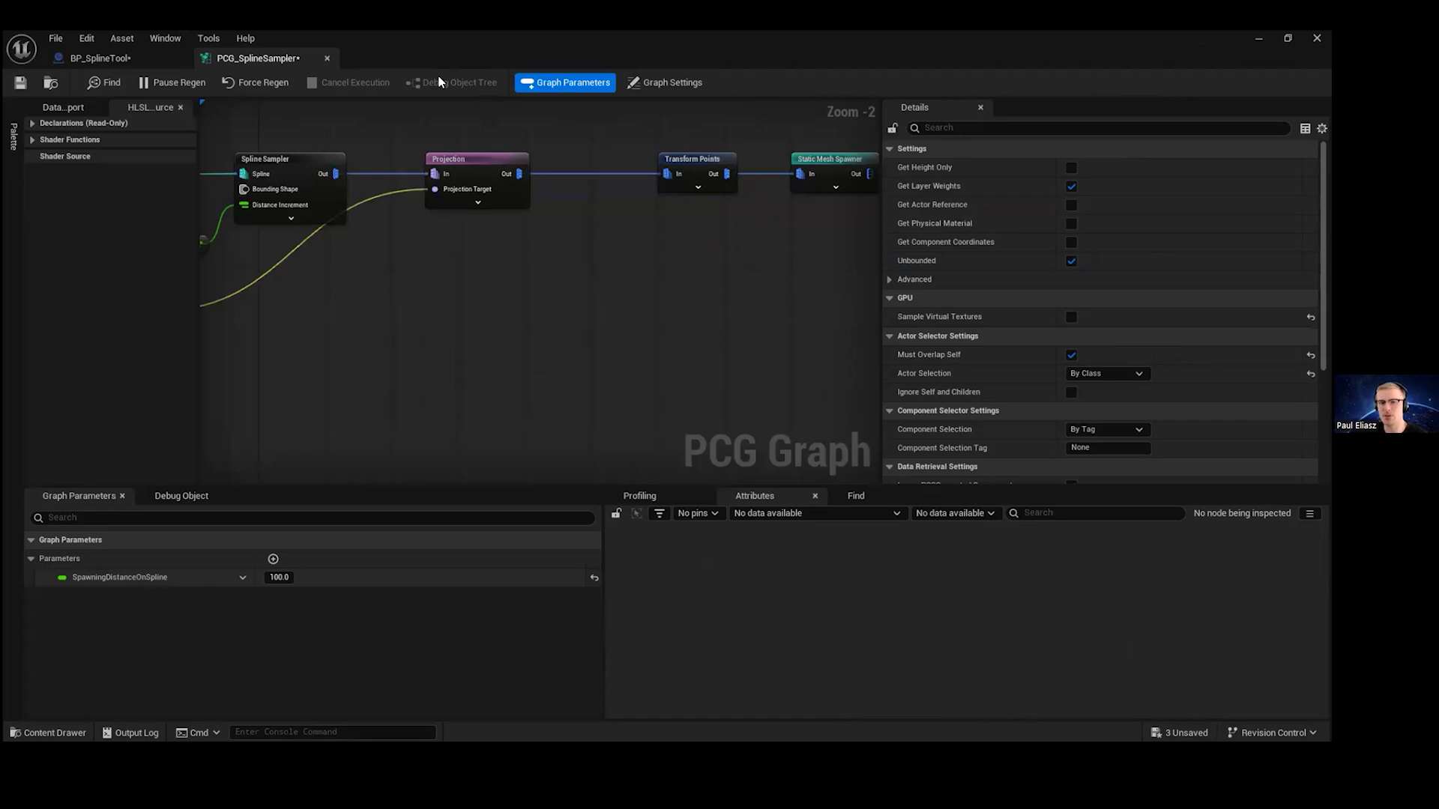
double_click(650, 51)
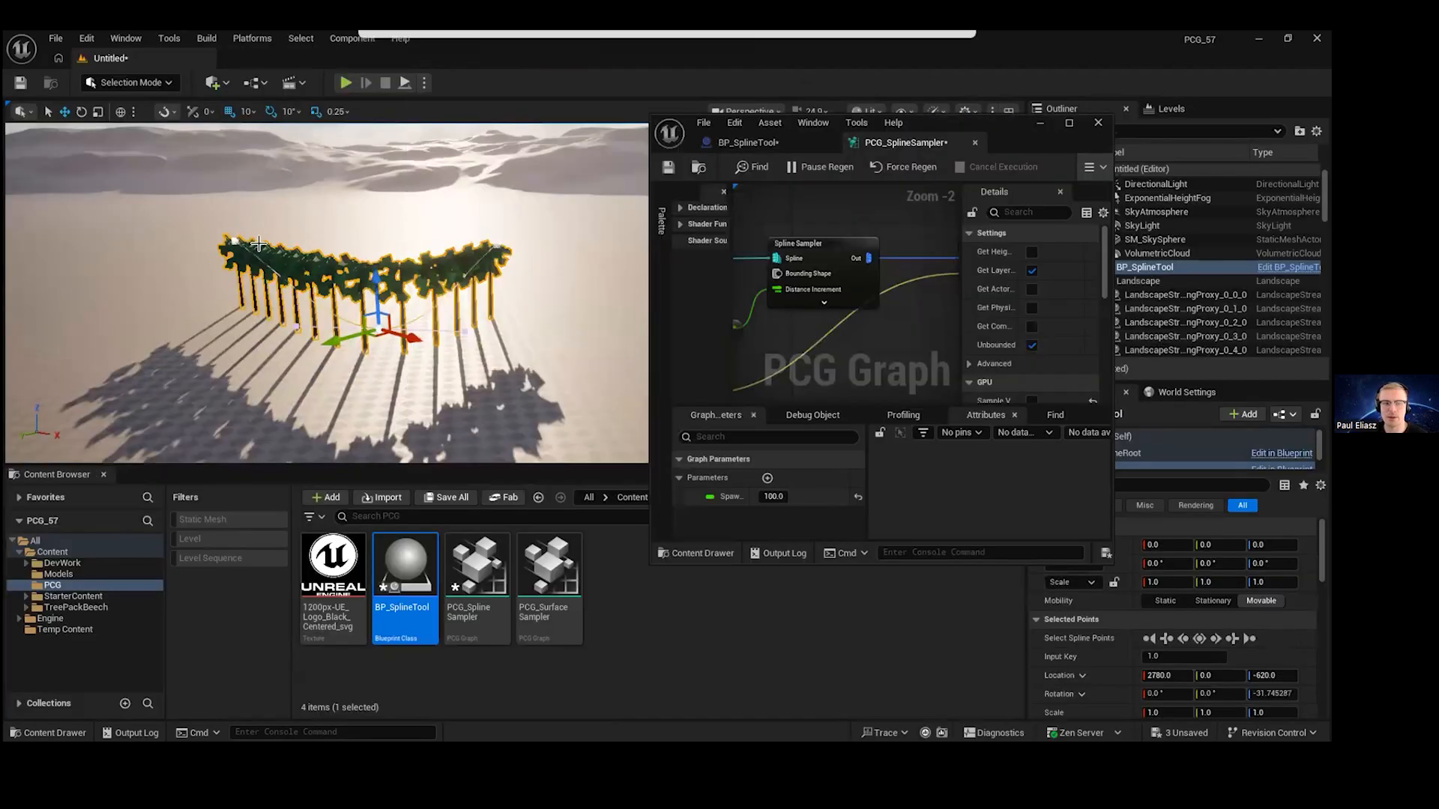
- Shape the spline into a U by extending it with a fourth point at -10, -1720, -730
right_drag(267, 243, 255, 240)
click(527, 252)
drag(517, 200, 518, 259)
alt+drag(562, 318, 421, 291)
middle_drag(421, 291, 382, 224)
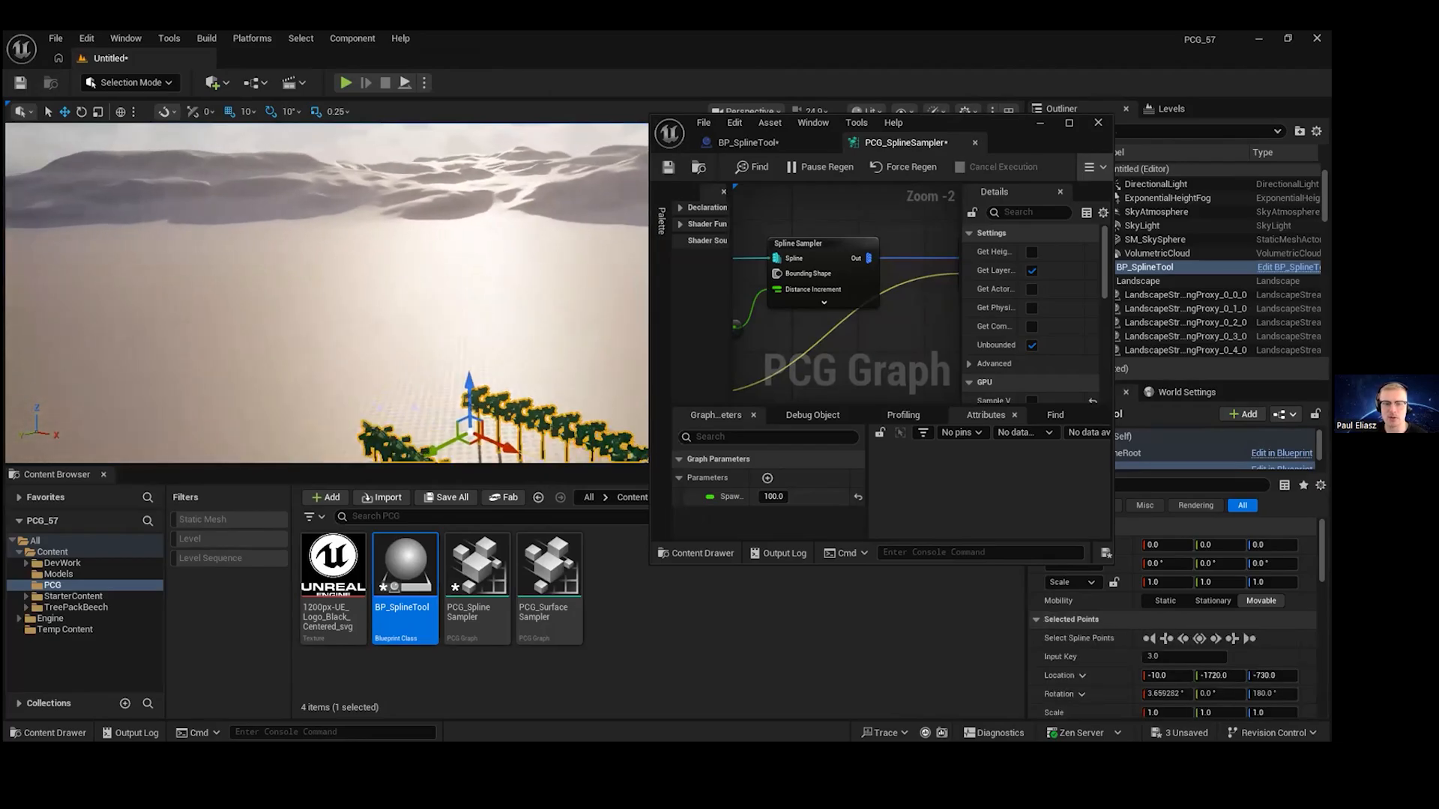
mouse_move(469, 300)
right_down()
mouse_move(476, 322)
mouse_move(477, 308)
right_up()
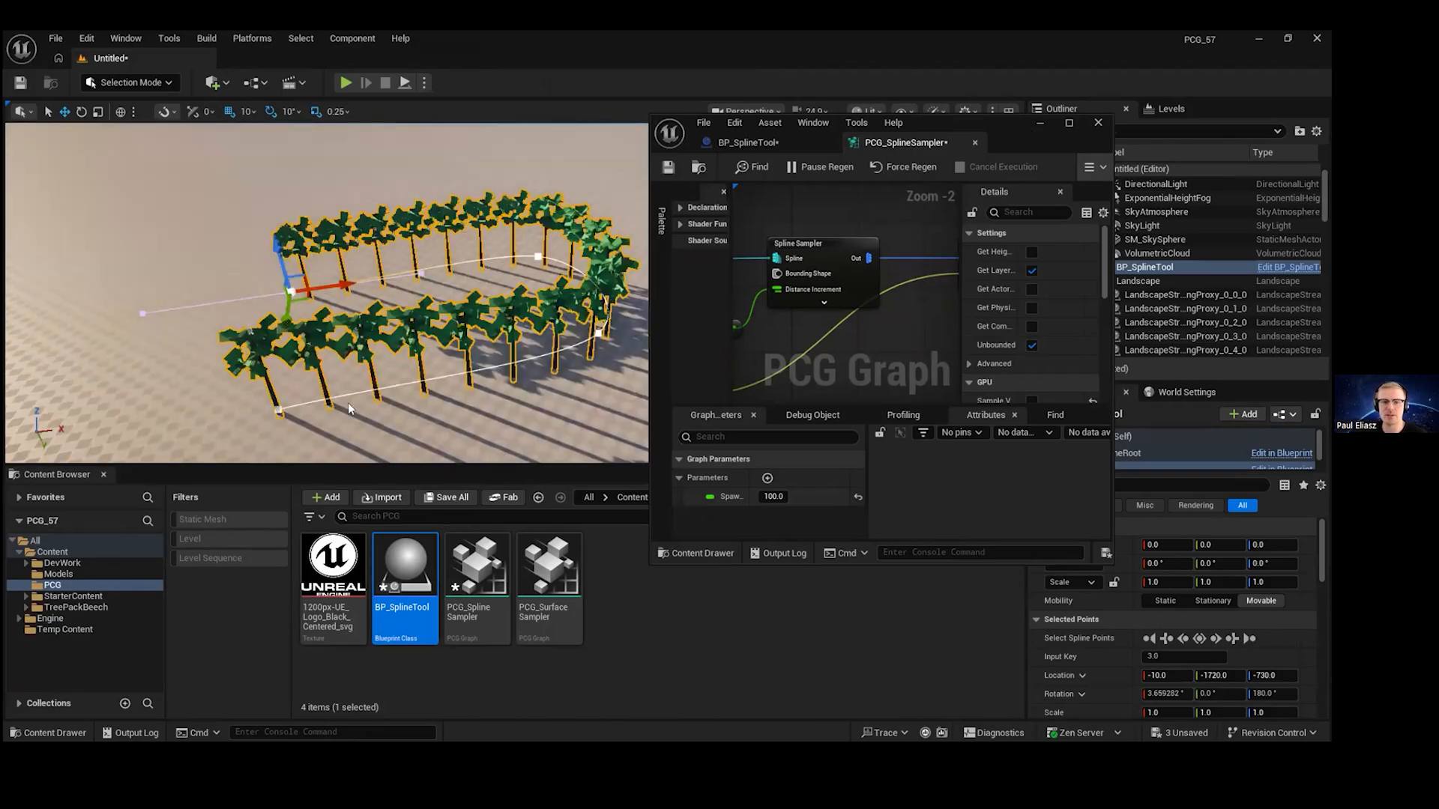
- Set the Spline Sampler node's Dimension to On Interior in the PCG_SplineSampler graph
click(1069, 123)
right_drag(373, 211, 426, 249)
drag(346, 204, 316, 203)
right_drag(576, 310, 587, 376)
drag(892, 40, 932, 244)
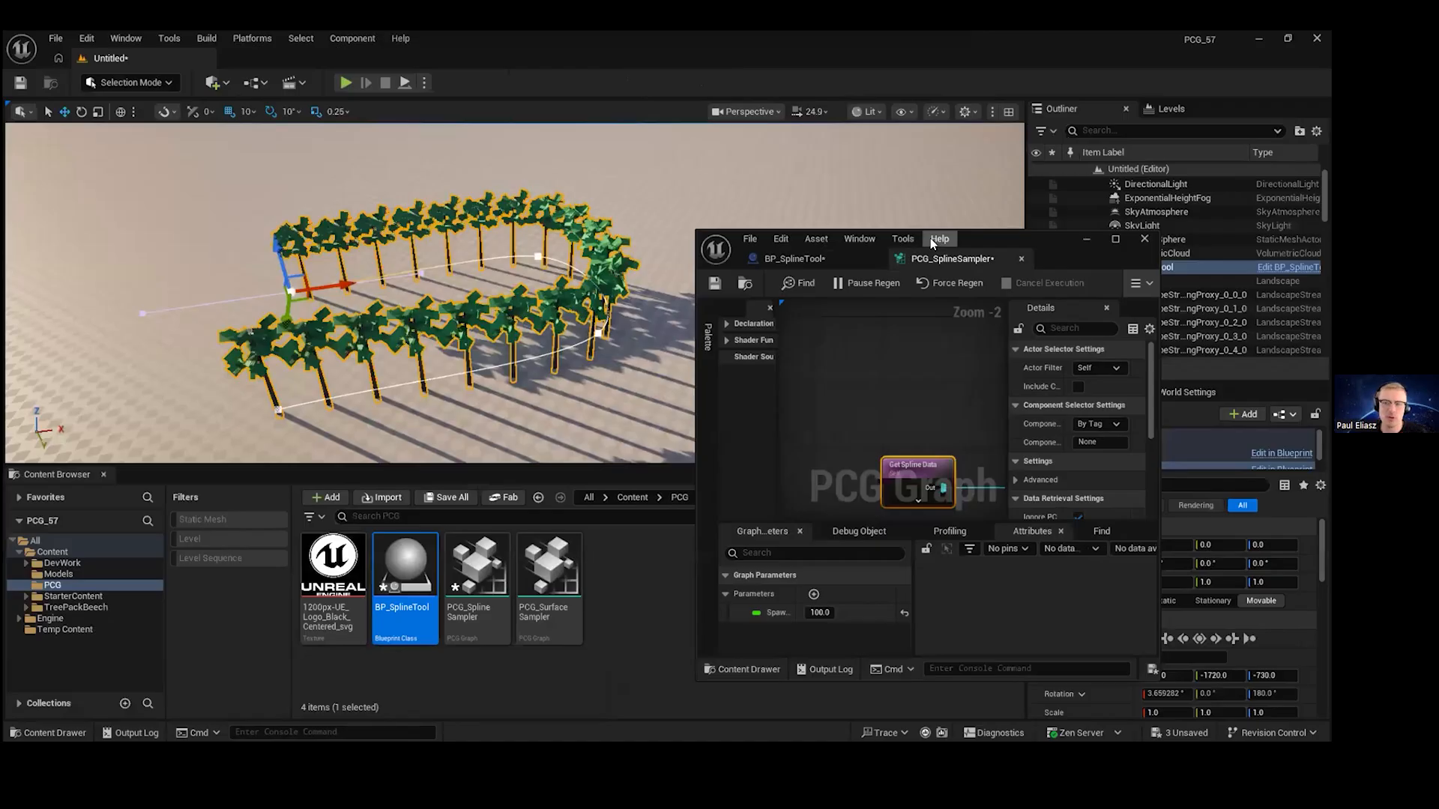
double_click(1010, 236)
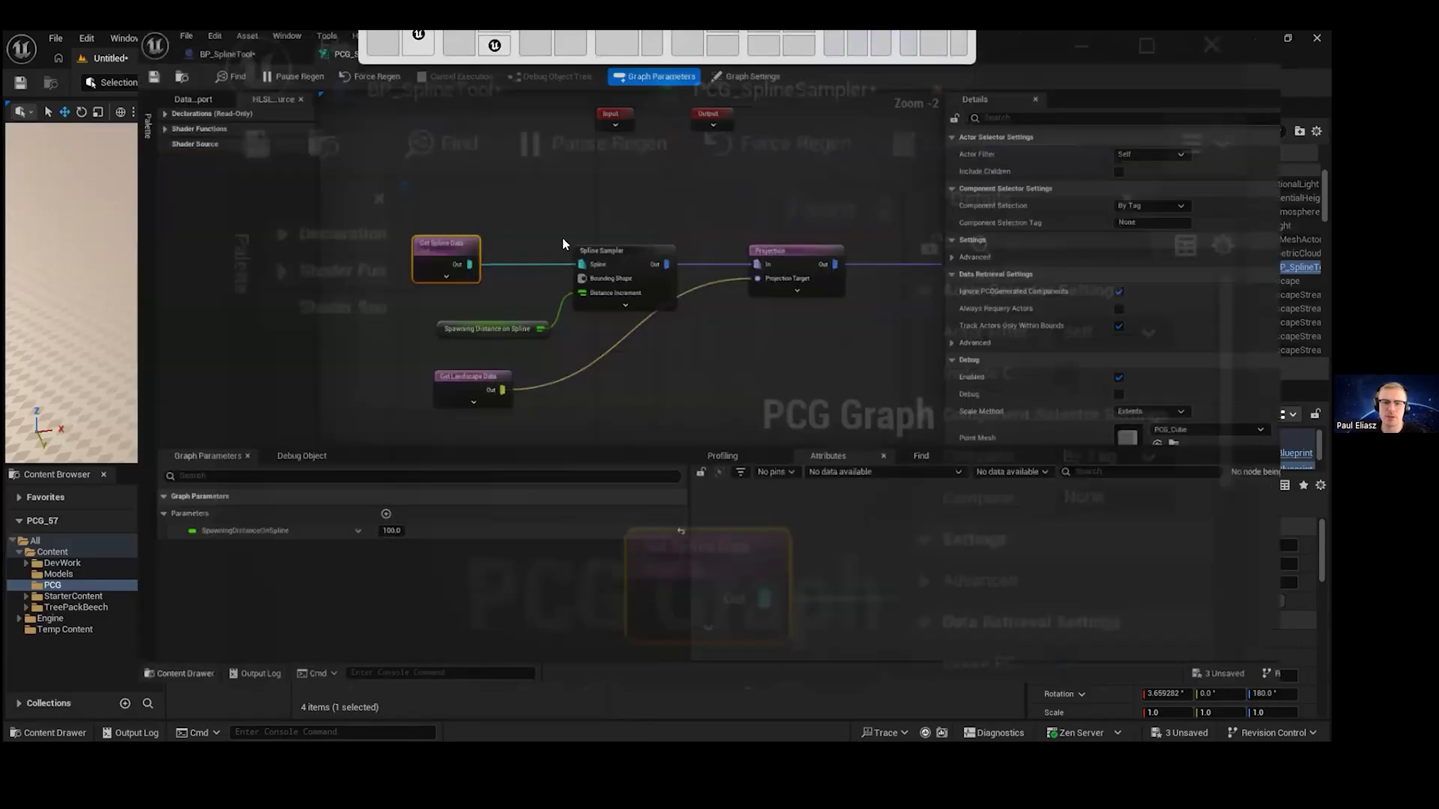
click(594, 238)
click(1132, 186)
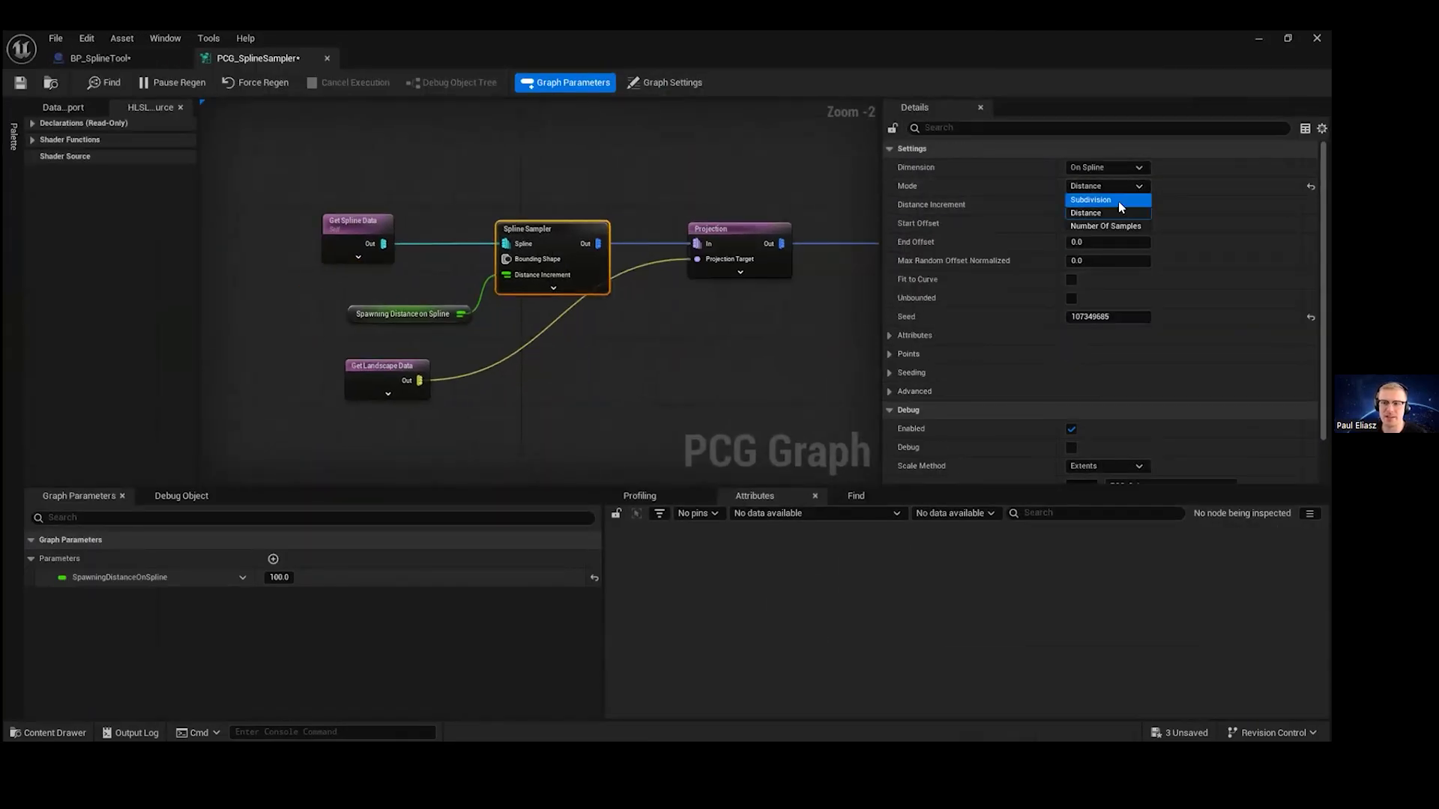
click(1106, 186)
click(1100, 167)
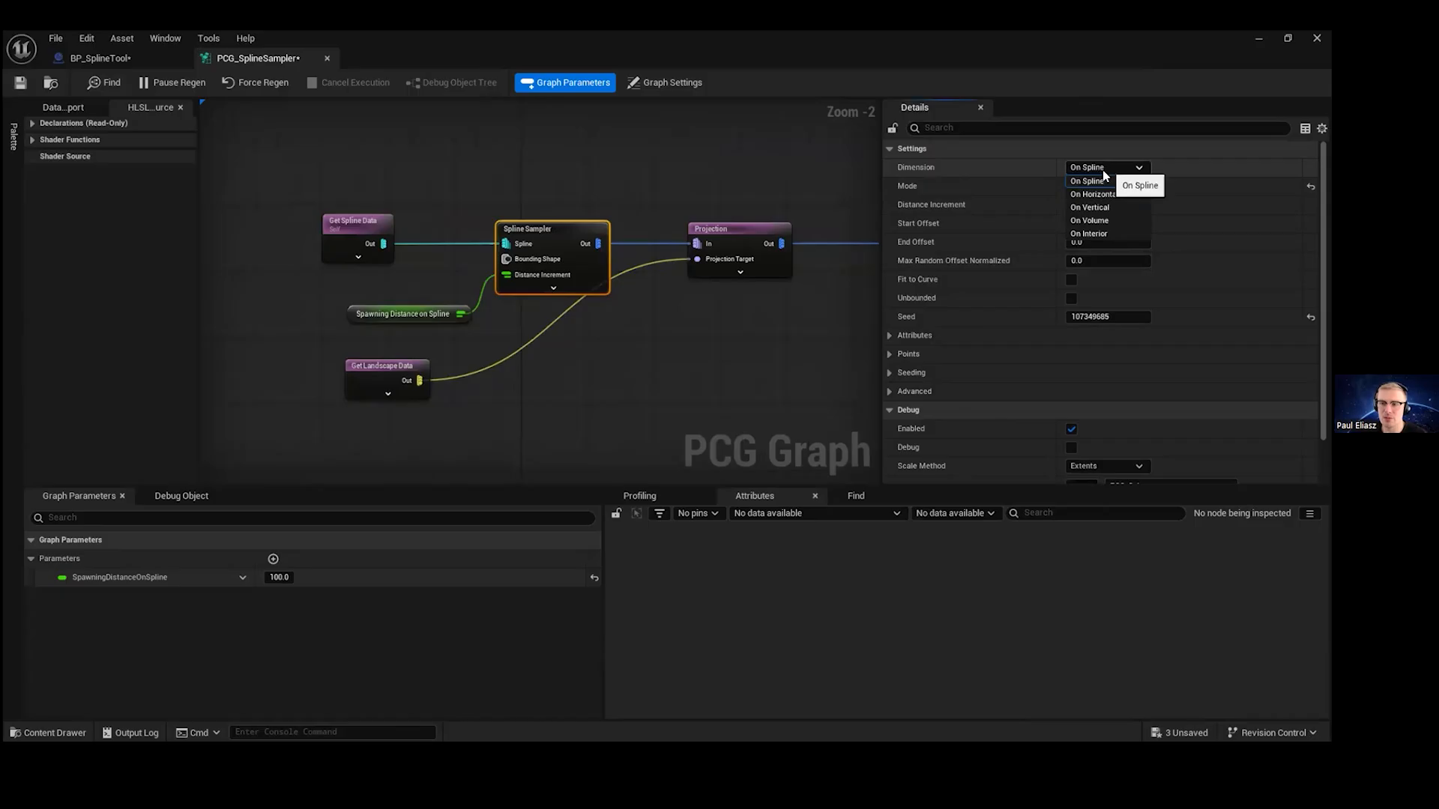
click(1102, 233)
- Read the Spline Sampler node's error and inspect the spline in BP_SplineTool's viewport
right_drag(563, 287, 481, 278)
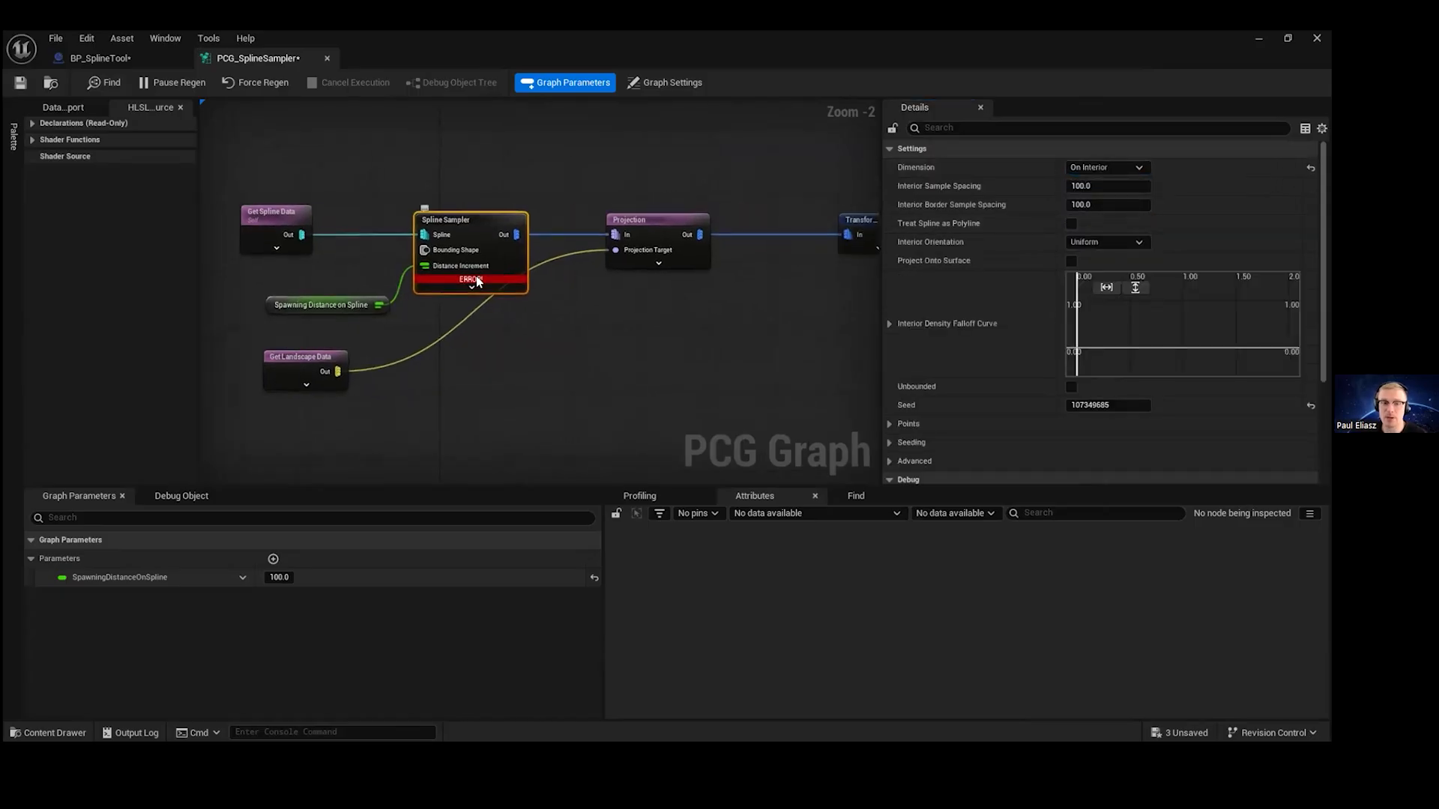
mouse_move(477, 281)
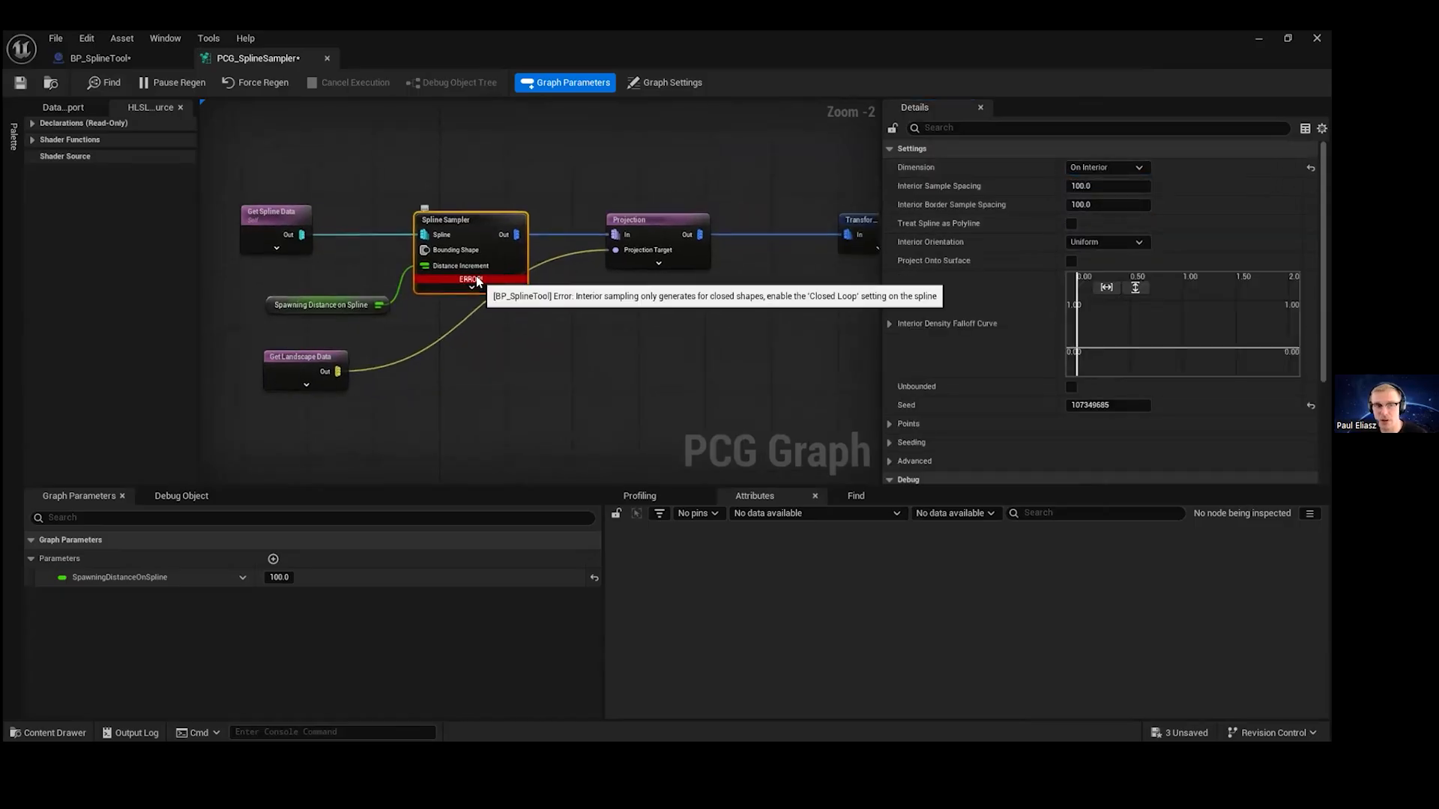
click(111, 60)
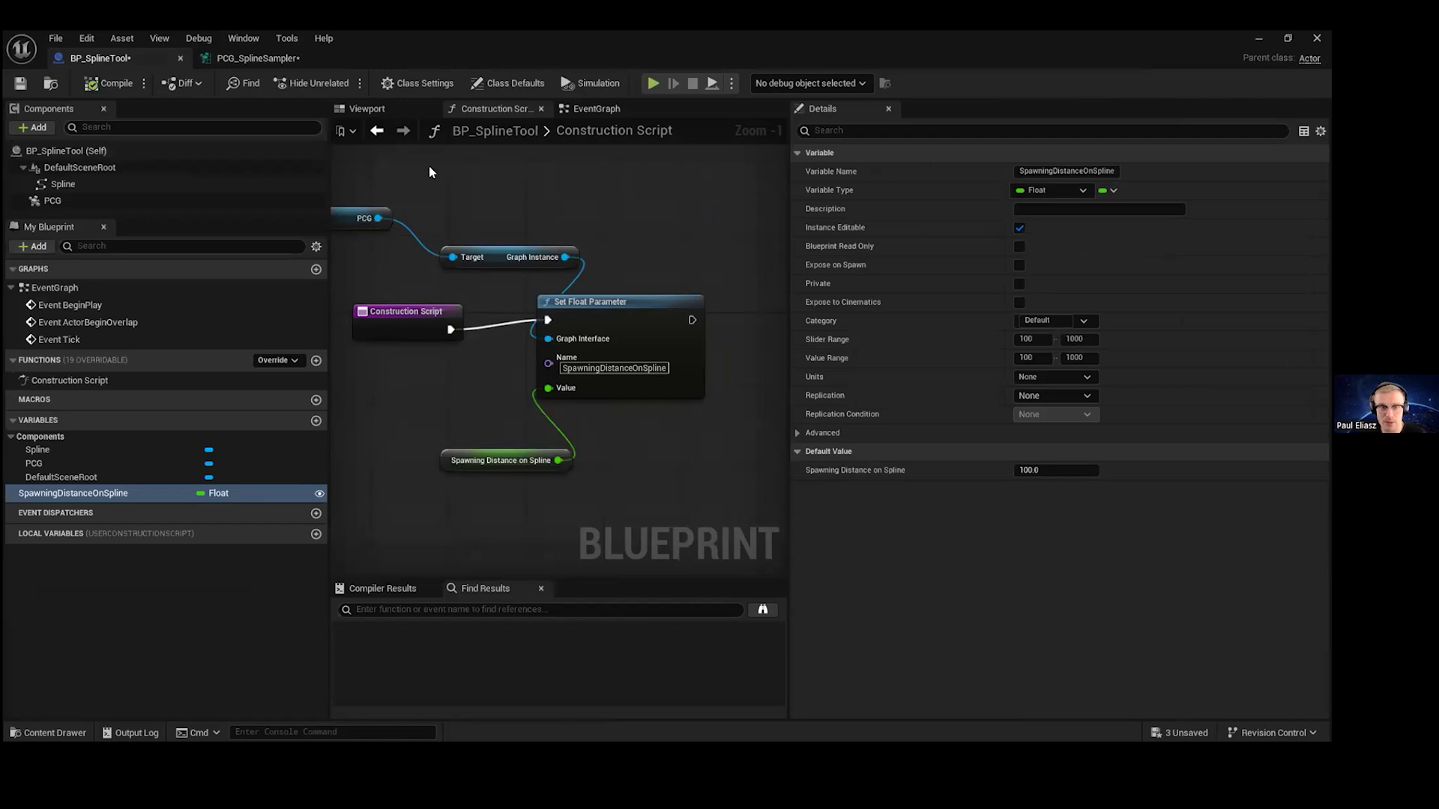
click(377, 109)
key(w)
right_drag(464, 227, 464, 271)
key(s)
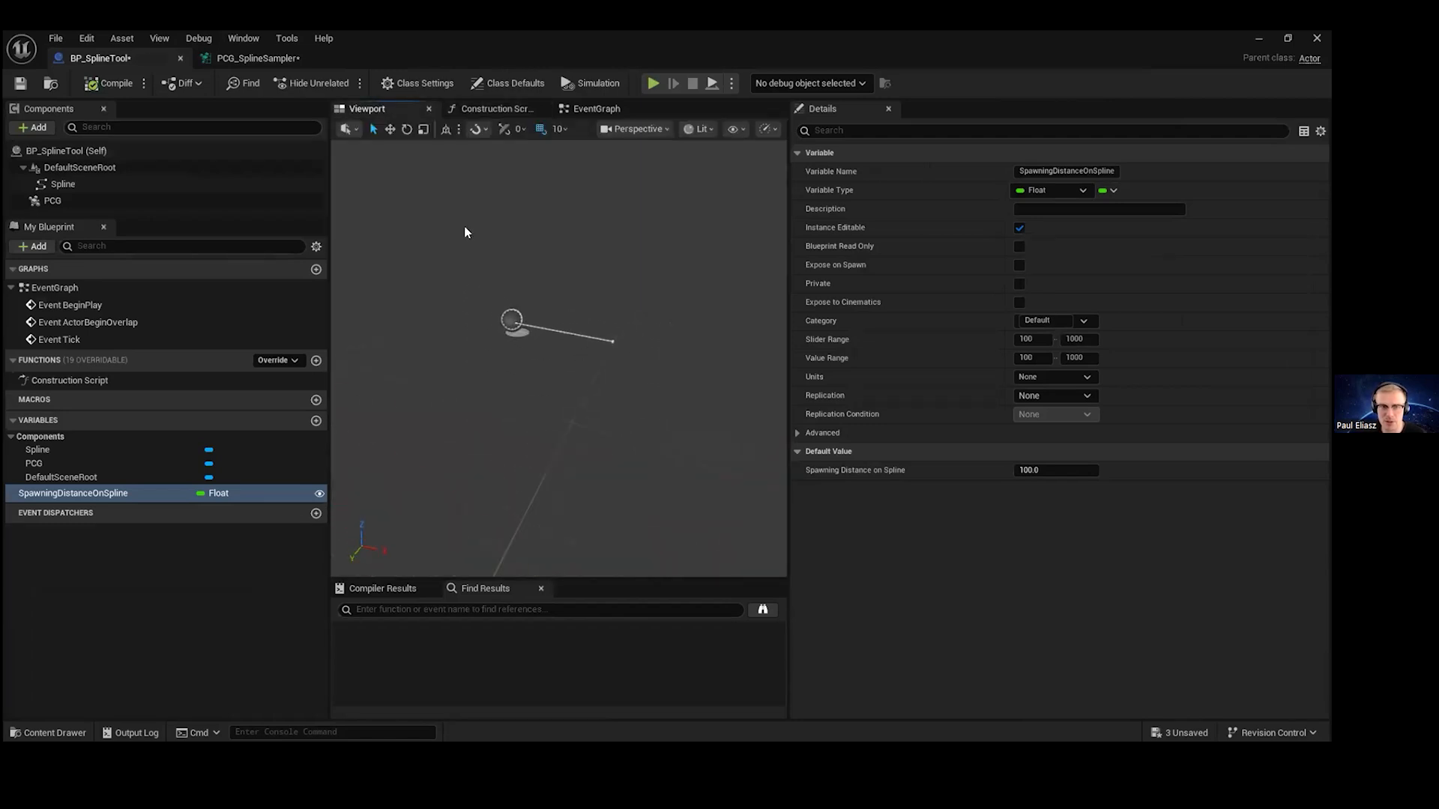
click(287, 58)
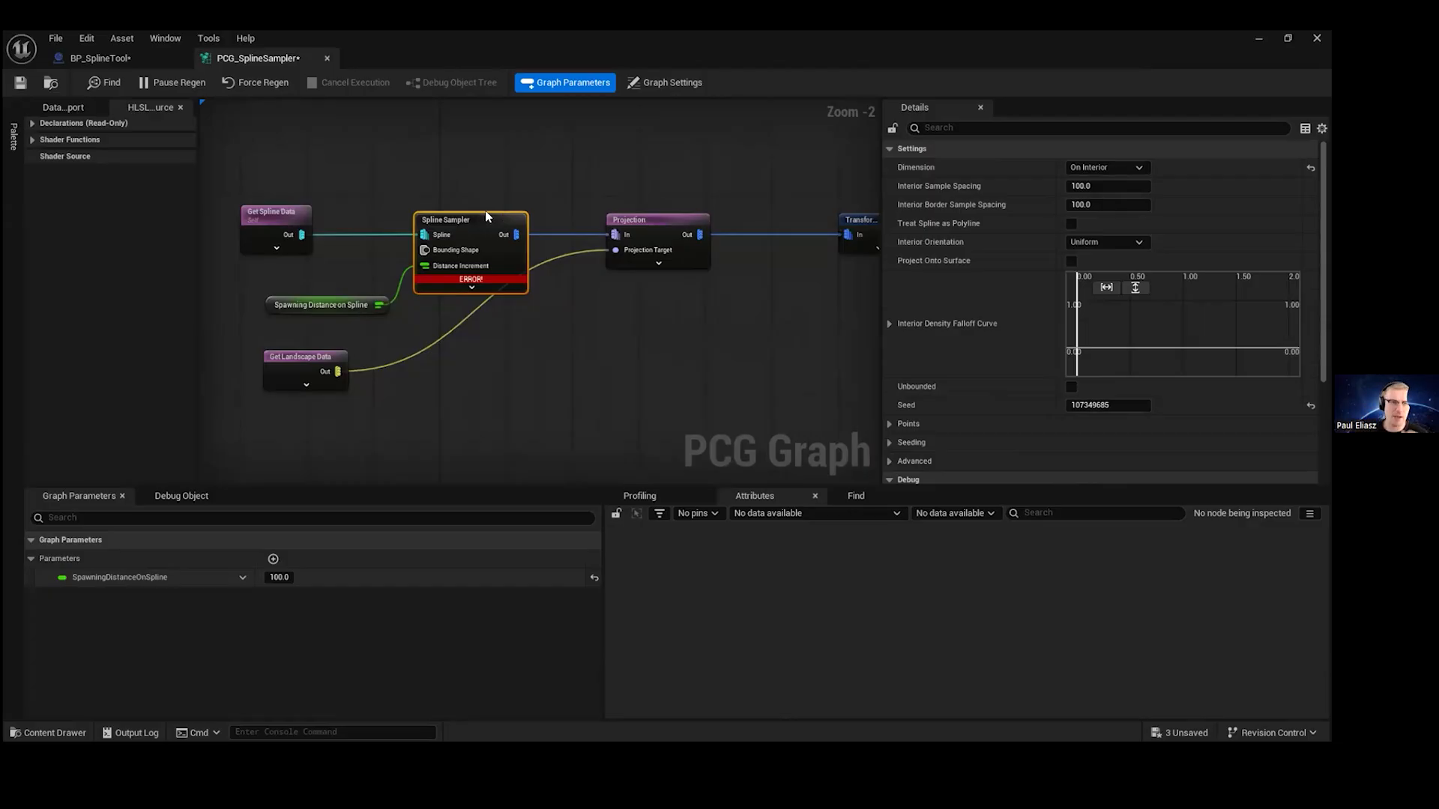
click(102, 58)
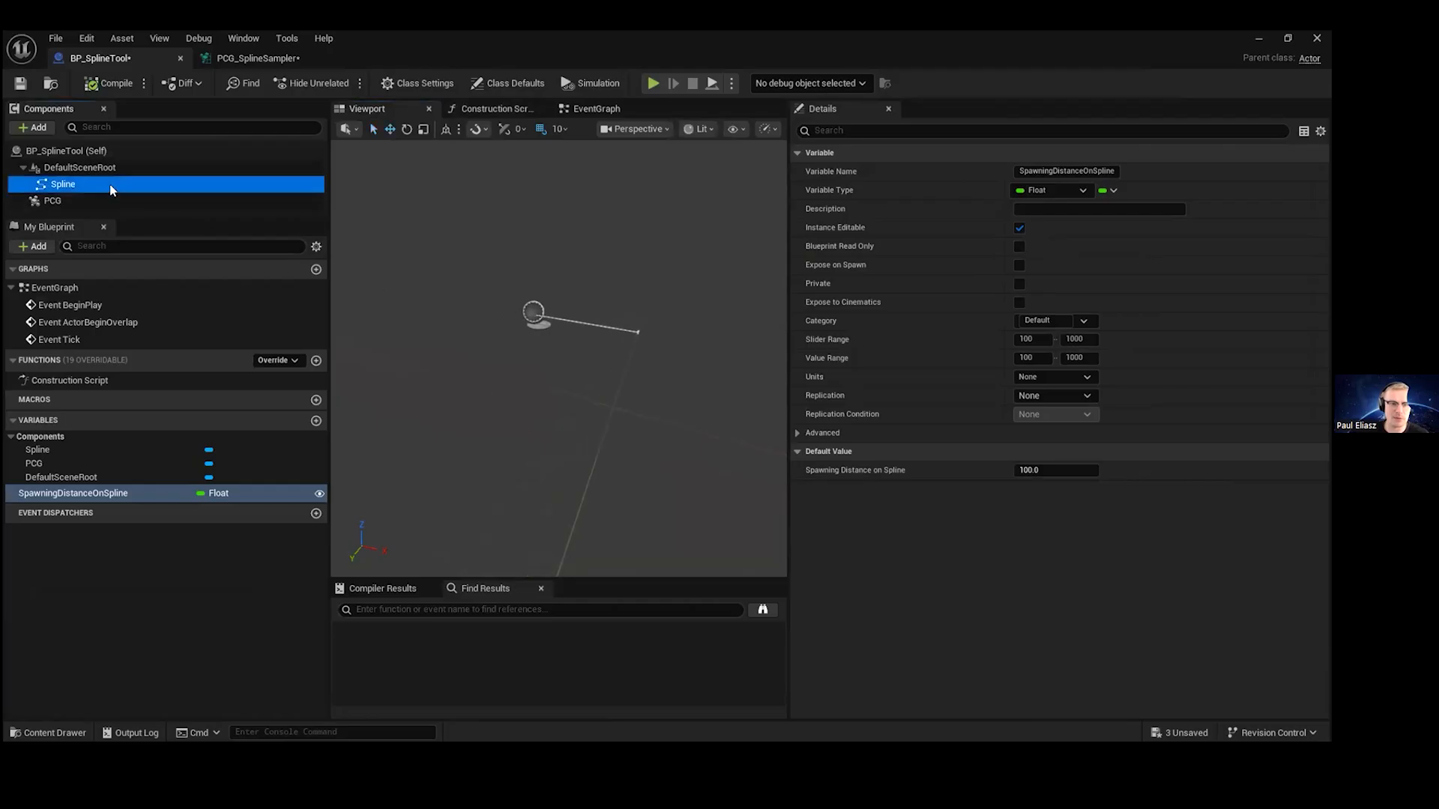
- Open the Spline Generation panel for the first point of BP_SplineTool's Spline component
click(112, 184)
right_click(537, 309)
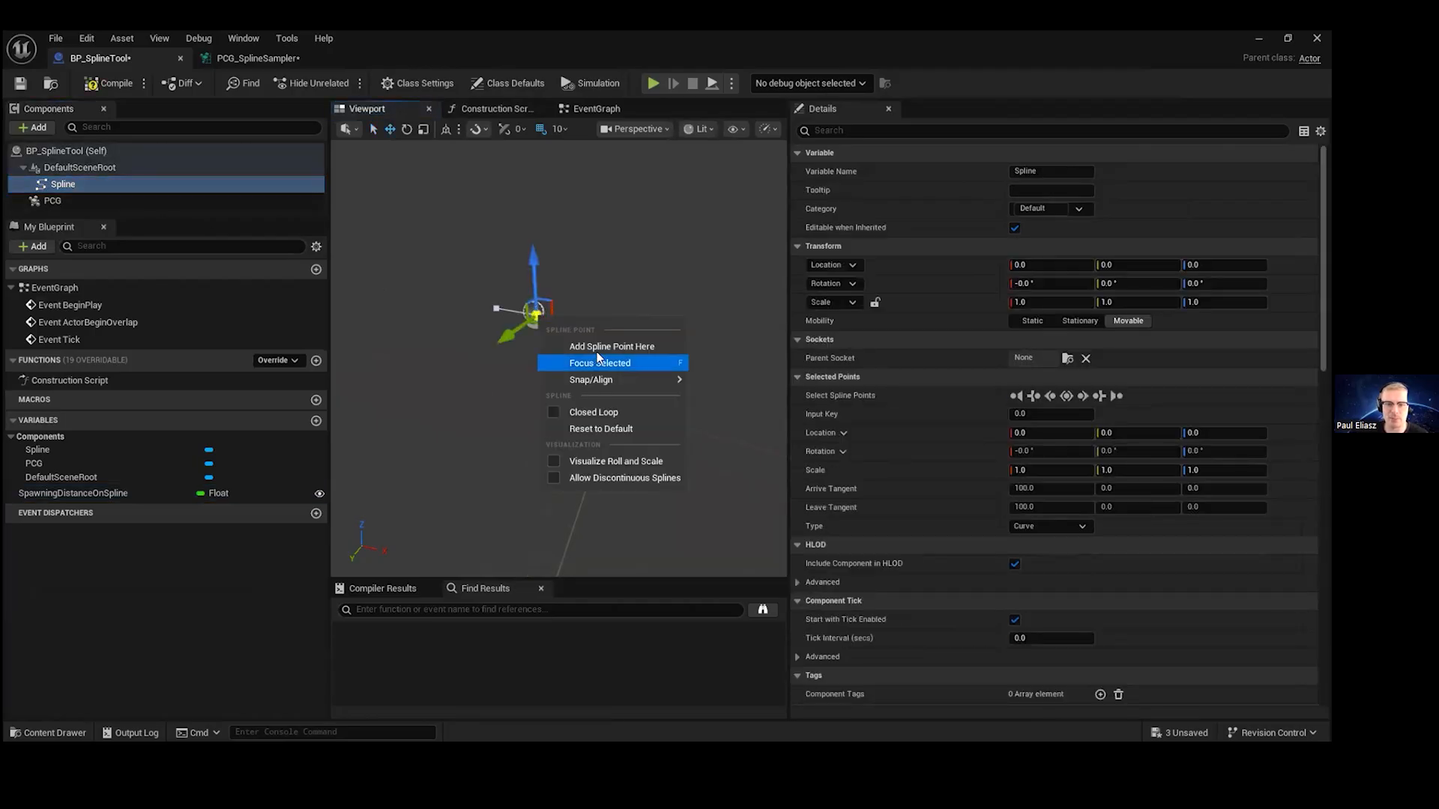
drag(454, 320, 450, 299)
right_click(515, 340)
click(718, 383)
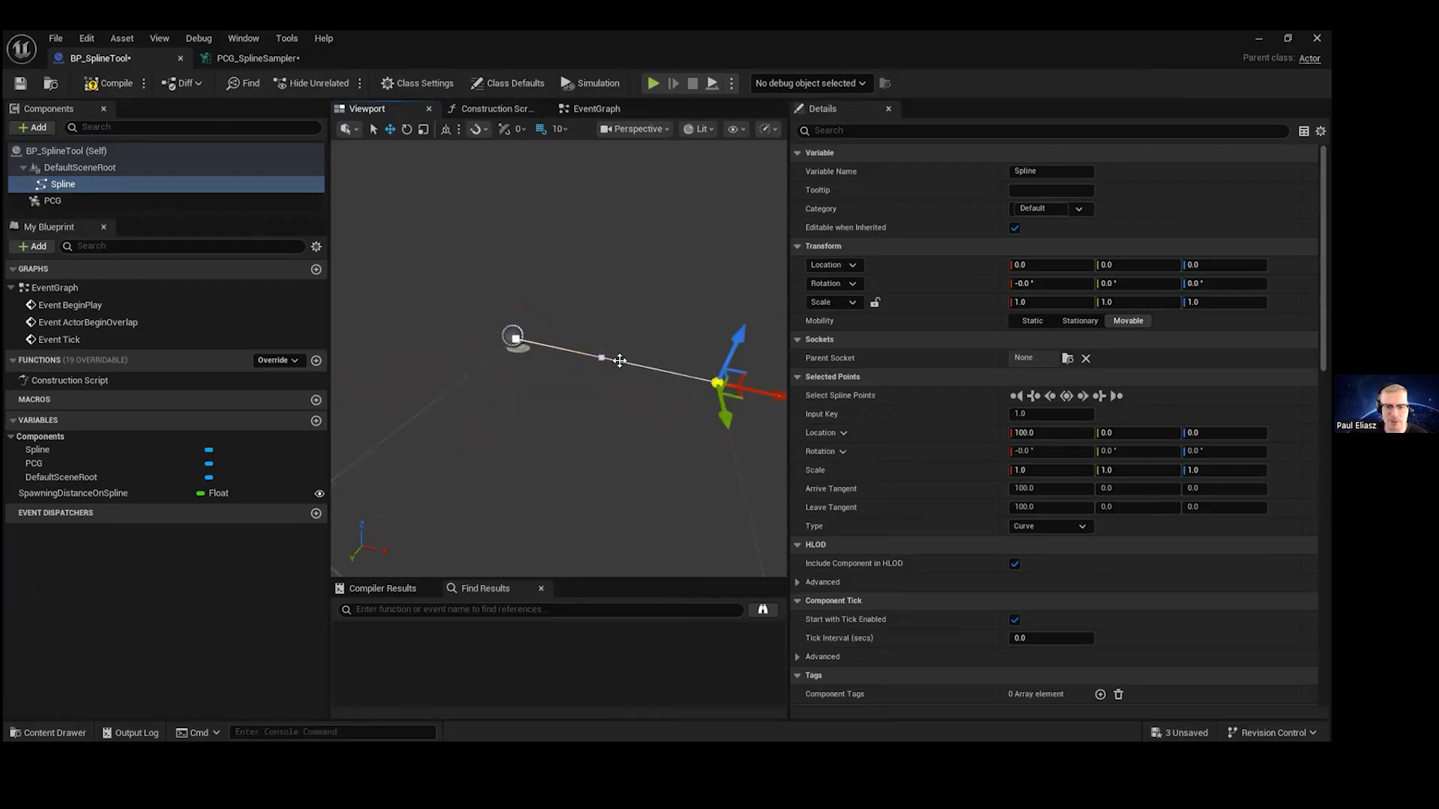
right_click(518, 338)
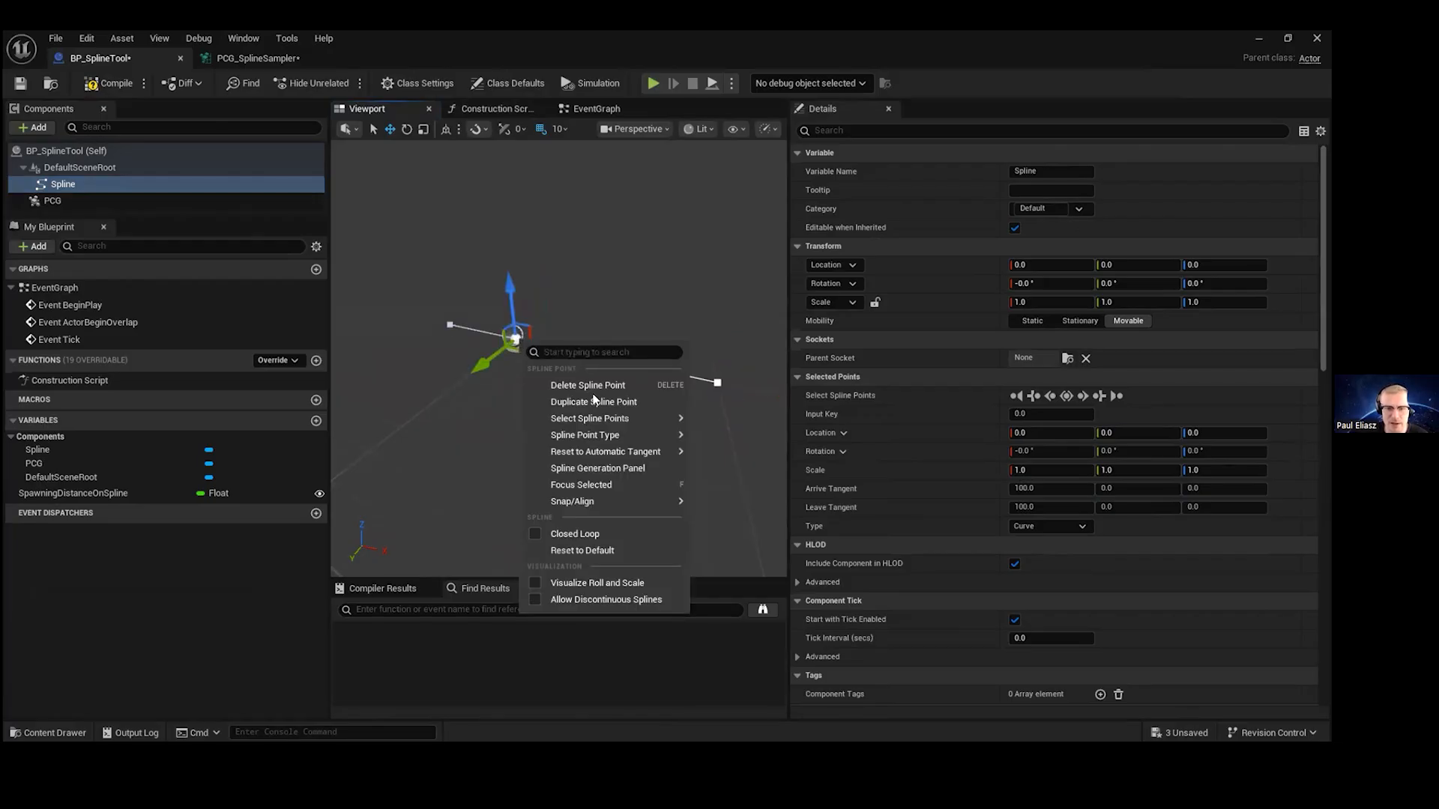
click(618, 469)
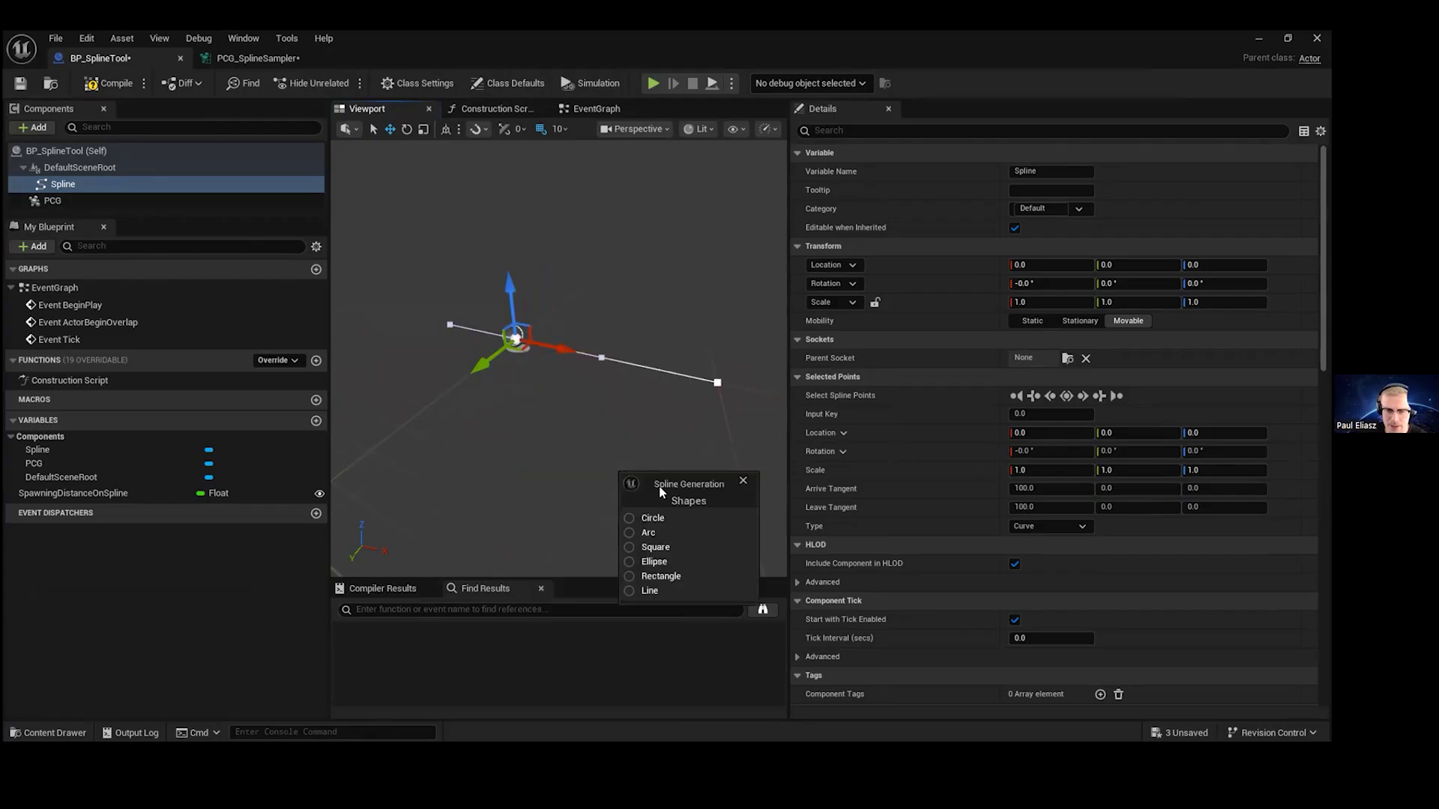
drag(683, 488, 685, 299)
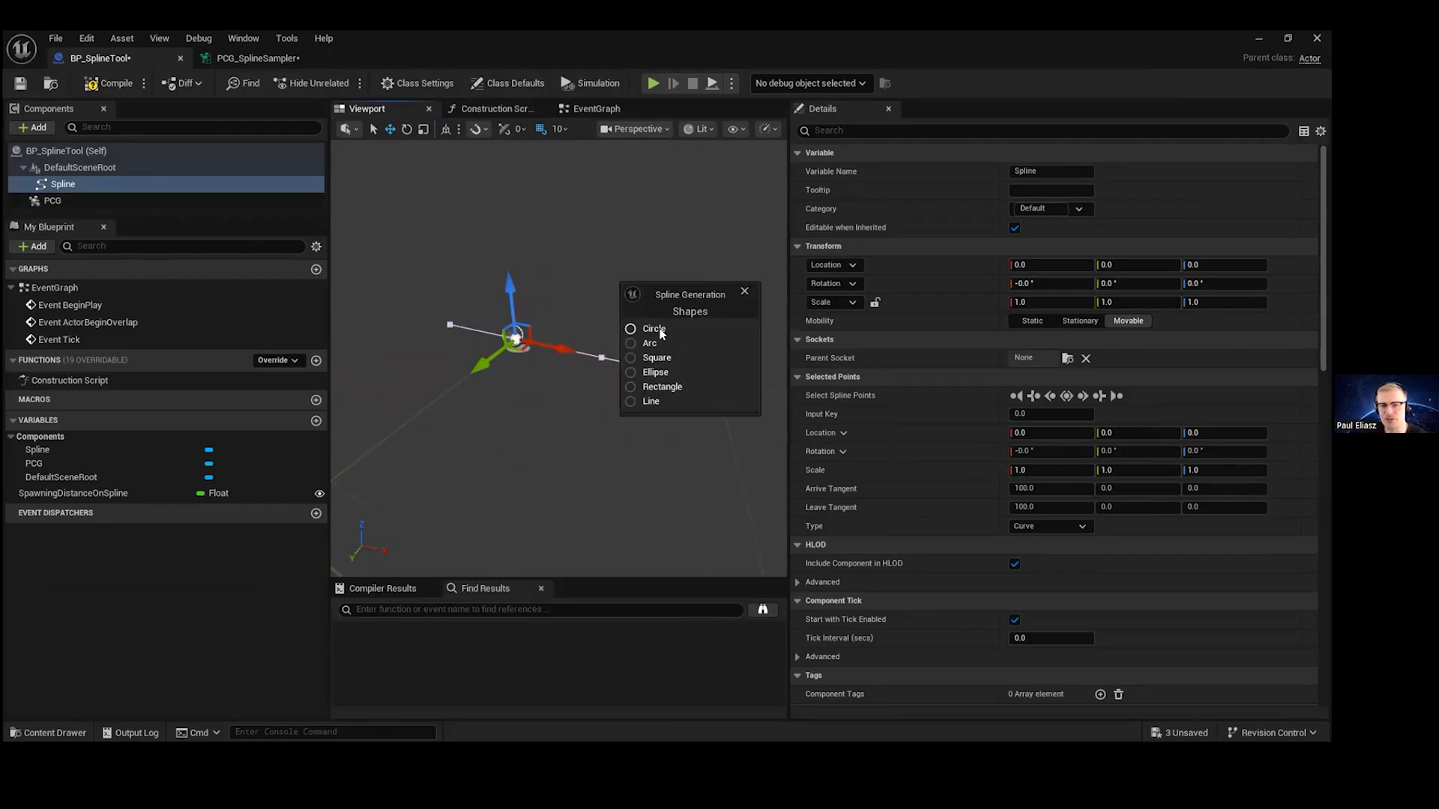
- Generate a Circle shape on the spline with a radius of 1000
click(660, 333)
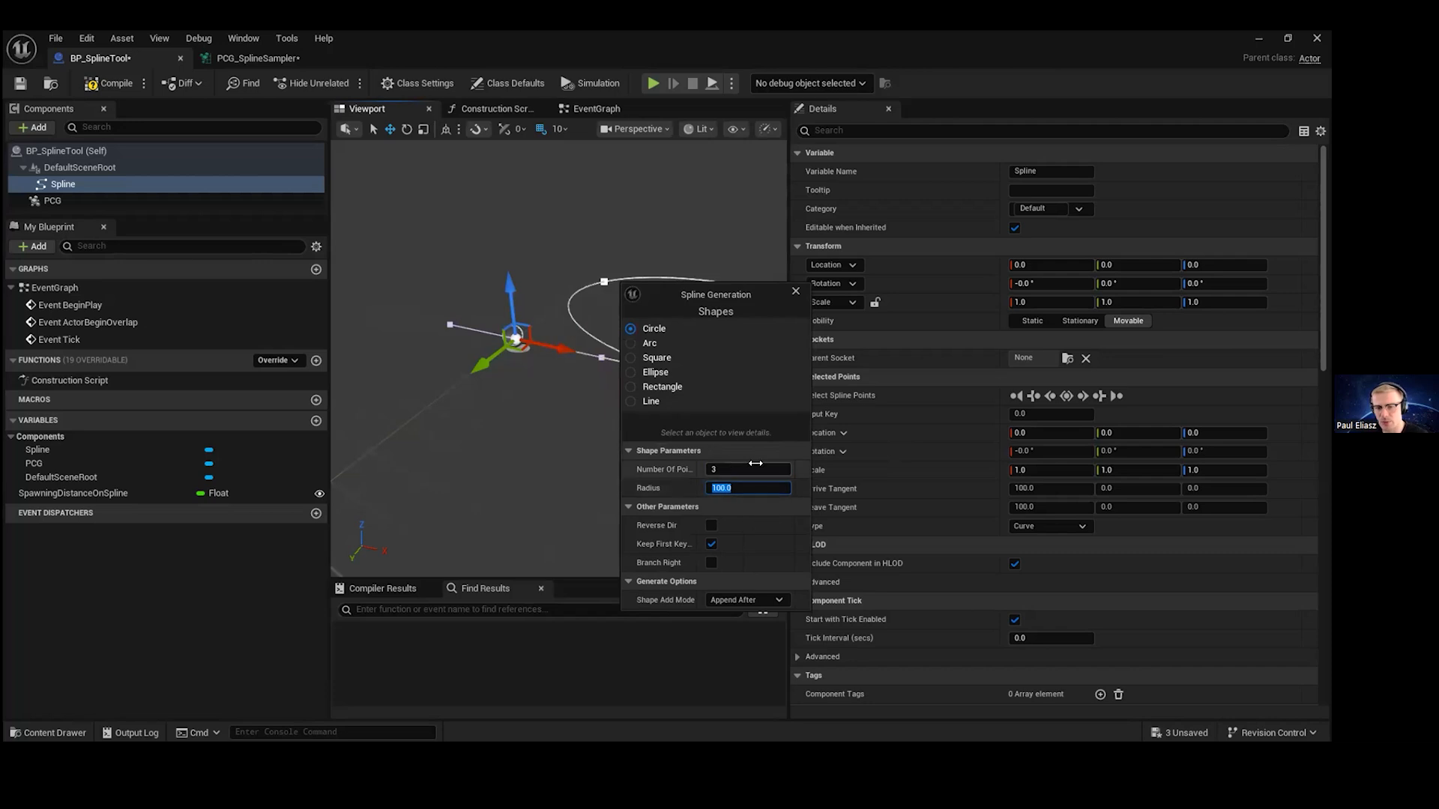
key(Return)
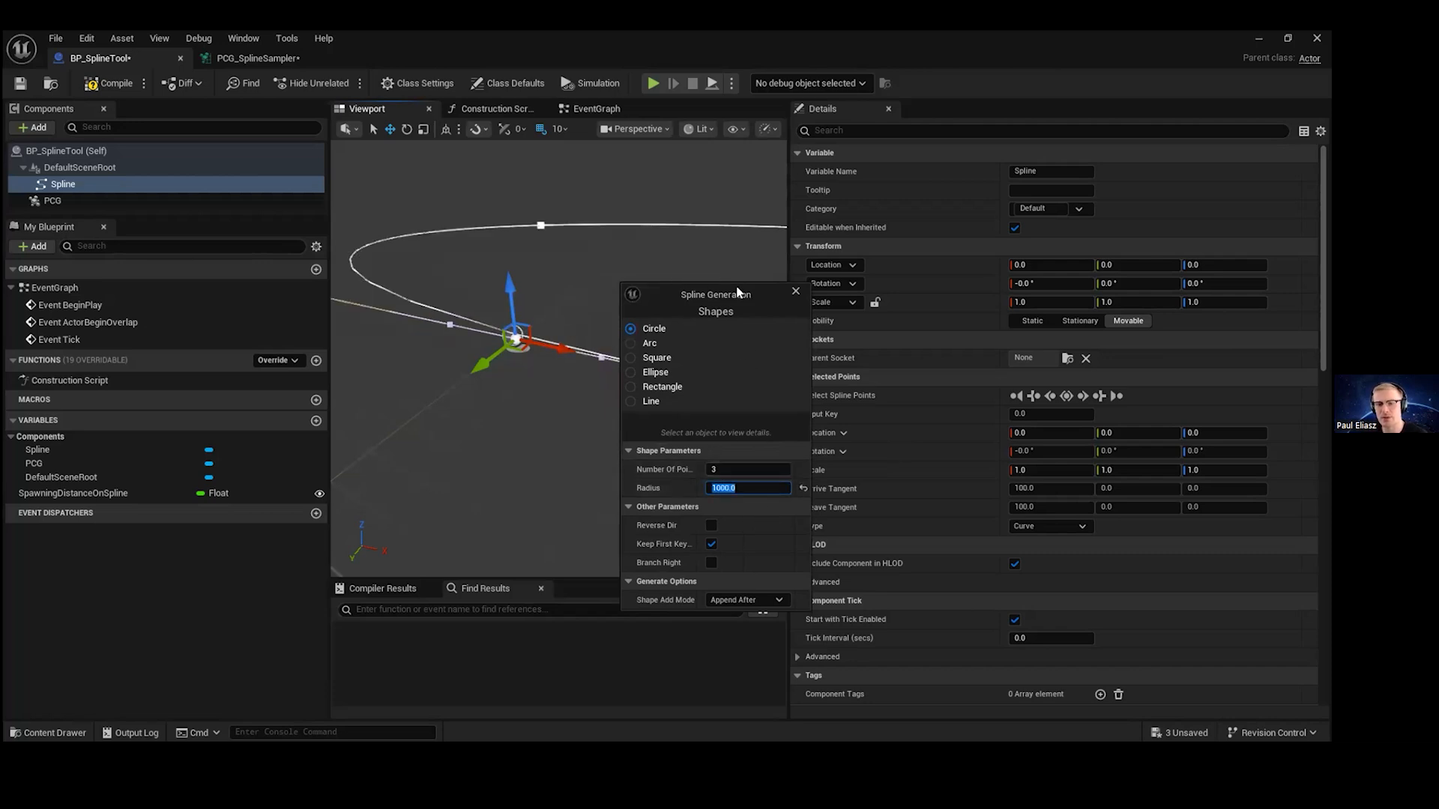
drag(738, 294, 928, 281)
right_drag(559, 360, 587, 299)
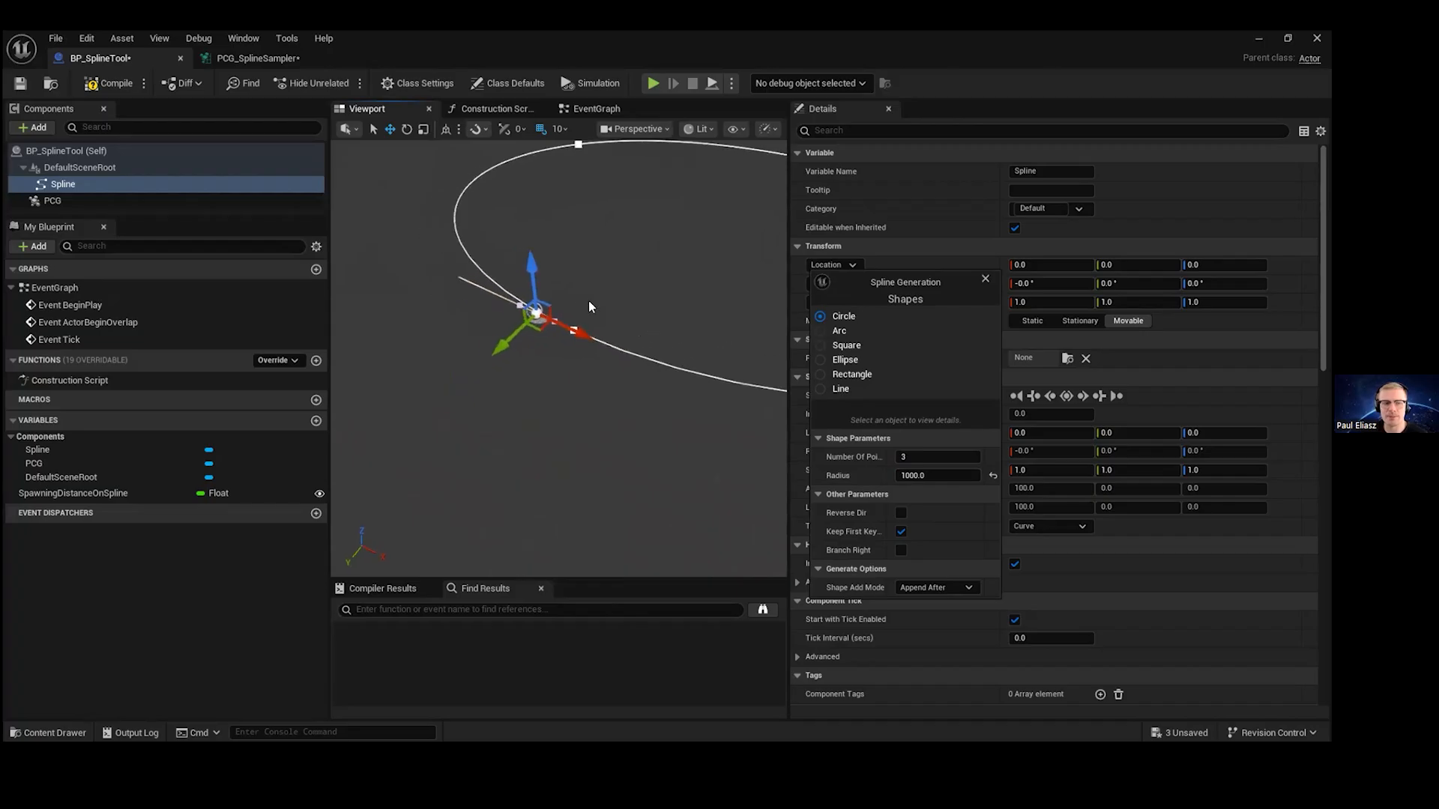
- Close the Spline Generation panel and enable Closed Loop on the Spline component
click(137, 169)
click(138, 182)
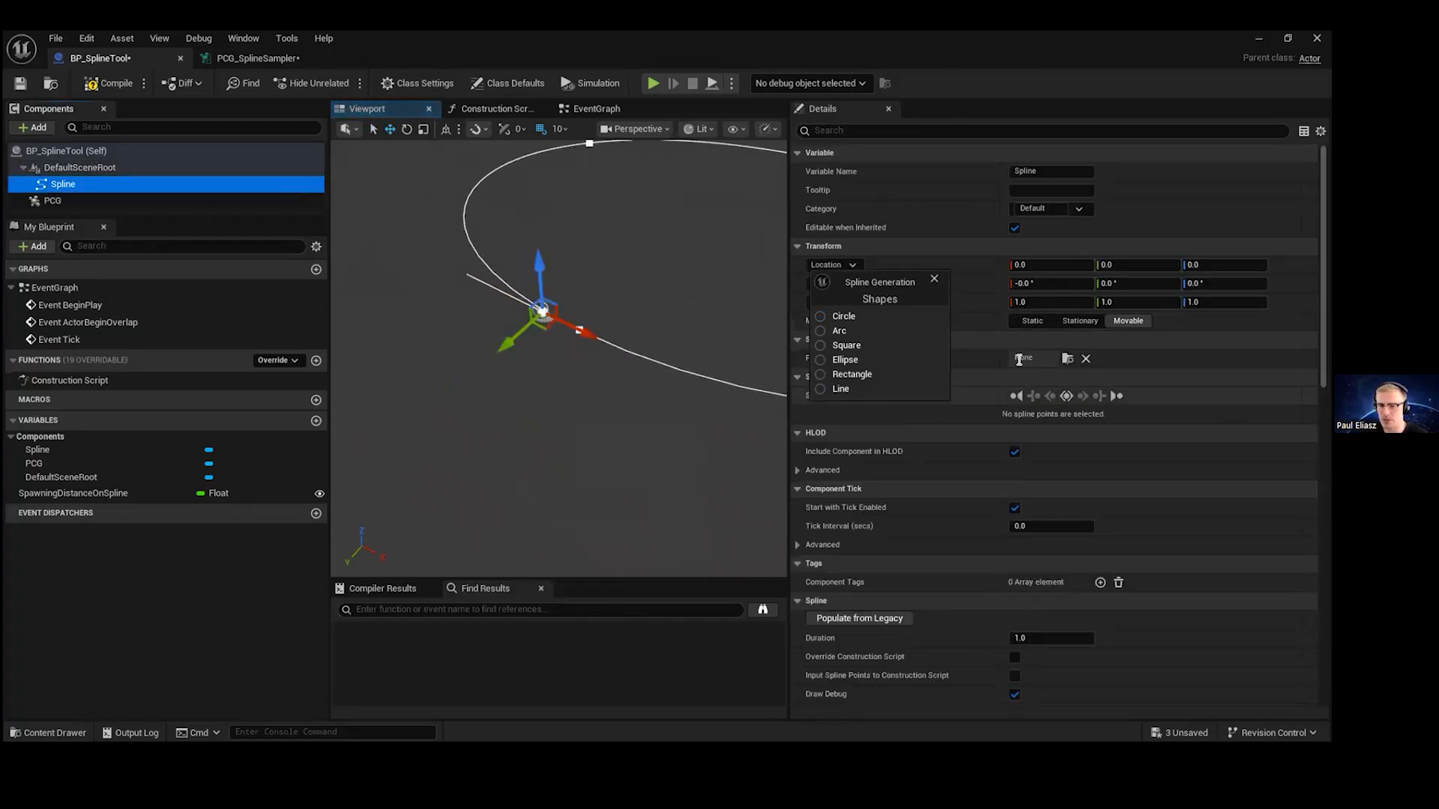
click(934, 279)
scroll(1031, 597, down, 3)
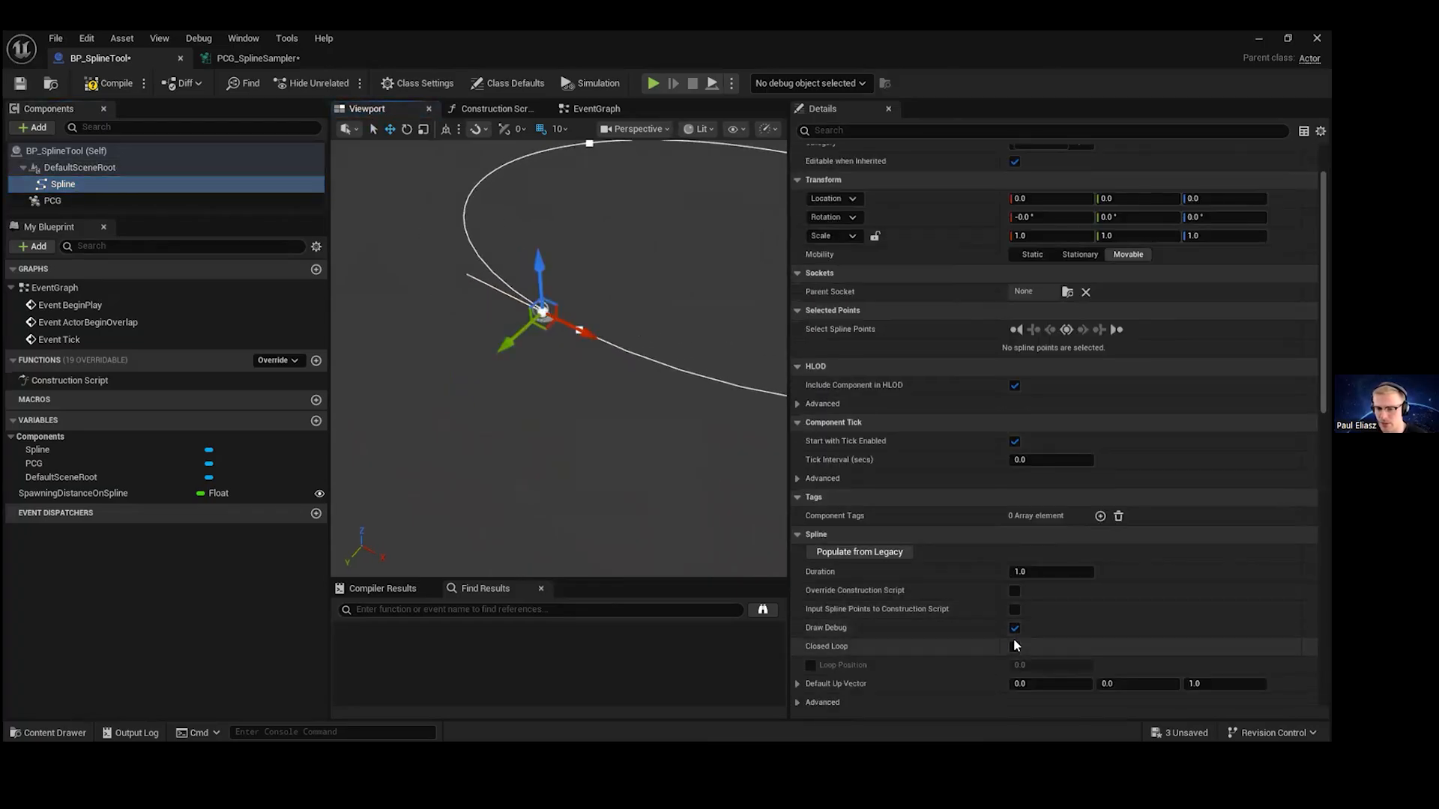
click(1014, 646)
right_drag(629, 375, 667, 388)
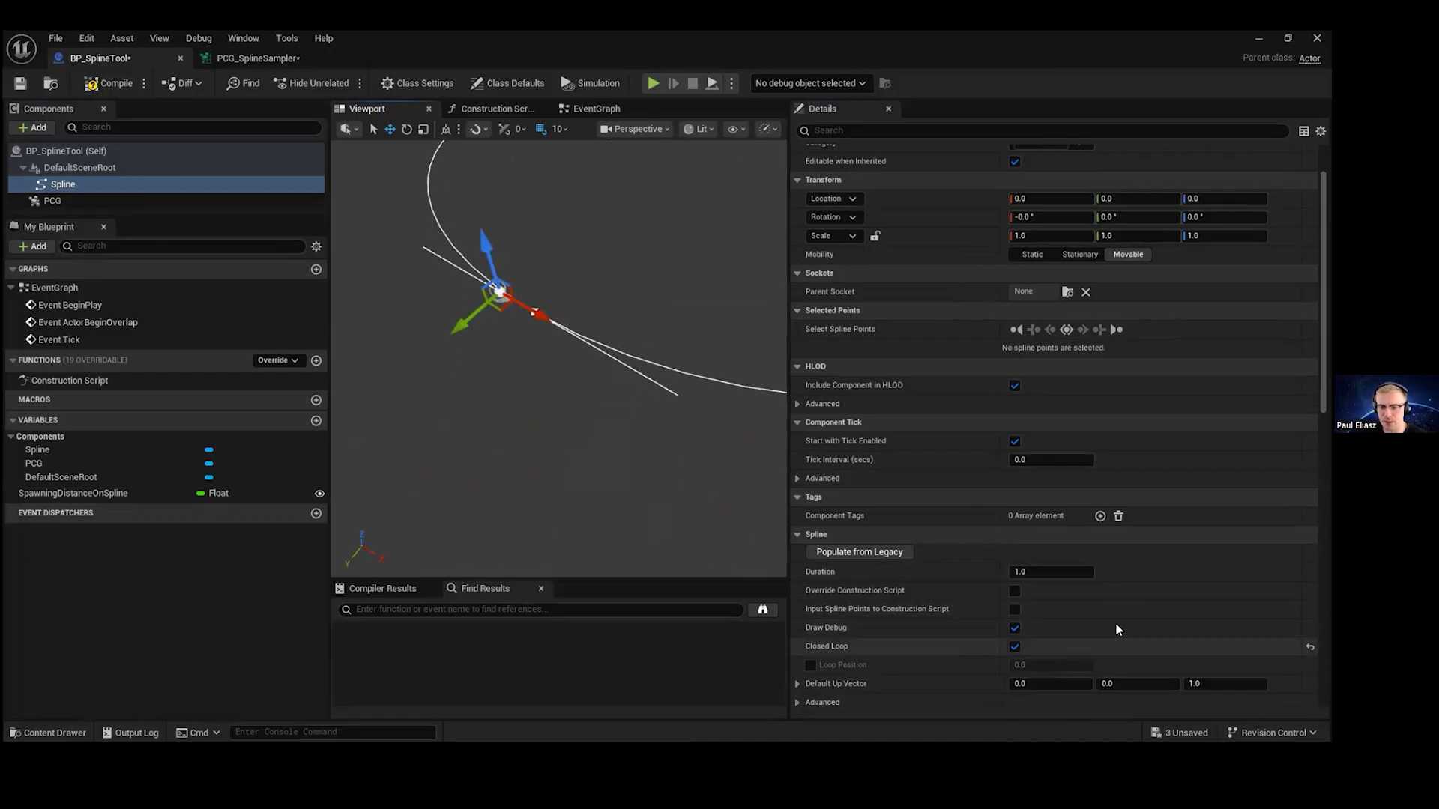
scroll(1124, 517, up, 3)
- Delete the surplus spline point near the circle's start and reselect the Spline component
right_drag(546, 293, 589, 262)
click(576, 258)
click(586, 255)
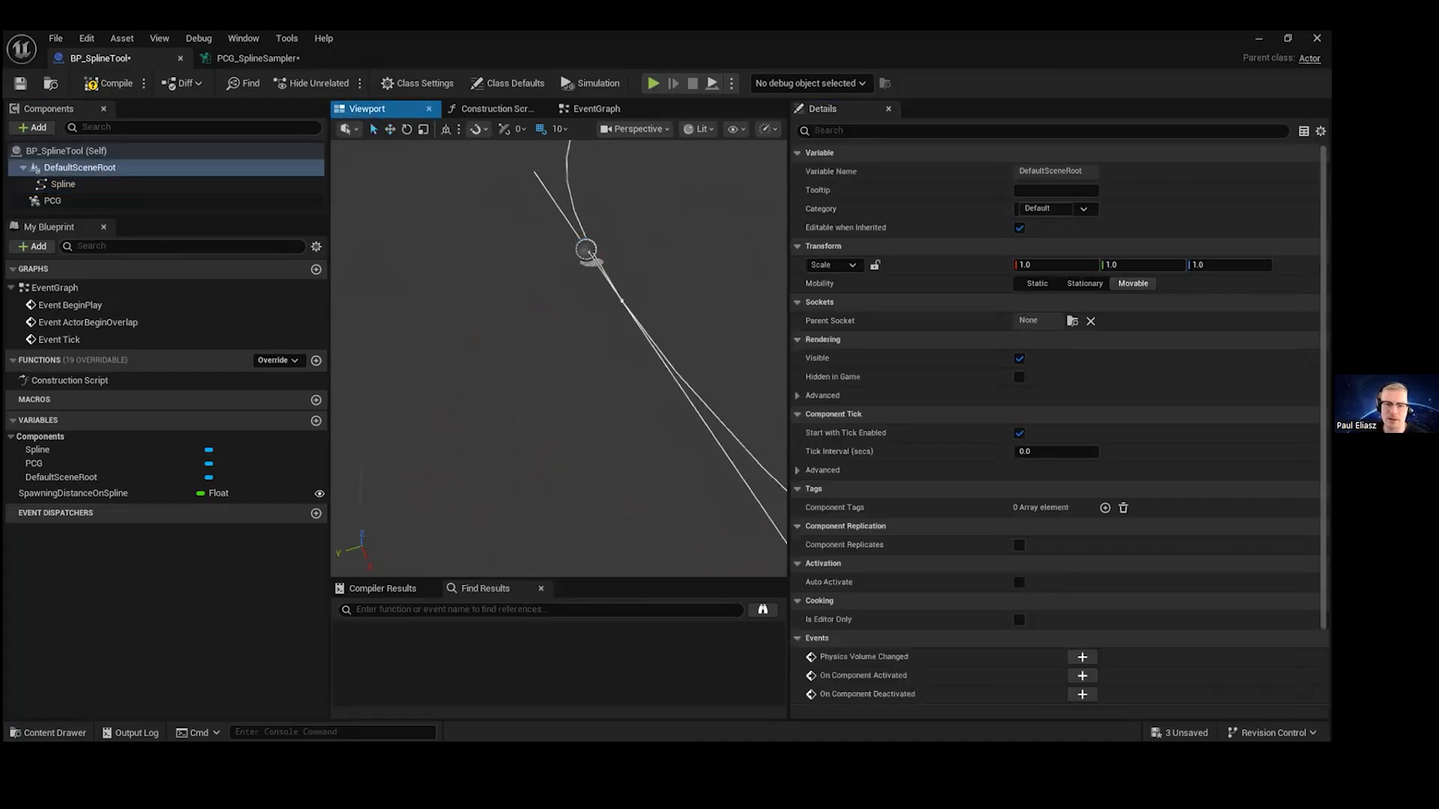
click(587, 253)
drag(539, 263, 685, 238)
key(ctrl+z)
click(621, 298)
right_drag(663, 261, 723, 236)
key(Delete)
key(Delete)
mouse_move(546, 285)
right_down()
mouse_move(637, 259)
mouse_move(541, 300)
mouse_move(495, 262)
mouse_move(546, 254)
mouse_move(562, 316)
mouse_move(599, 314)
mouse_move(588, 299)
mouse_move(532, 300)
right_up()
click(81, 168)
click(92, 185)
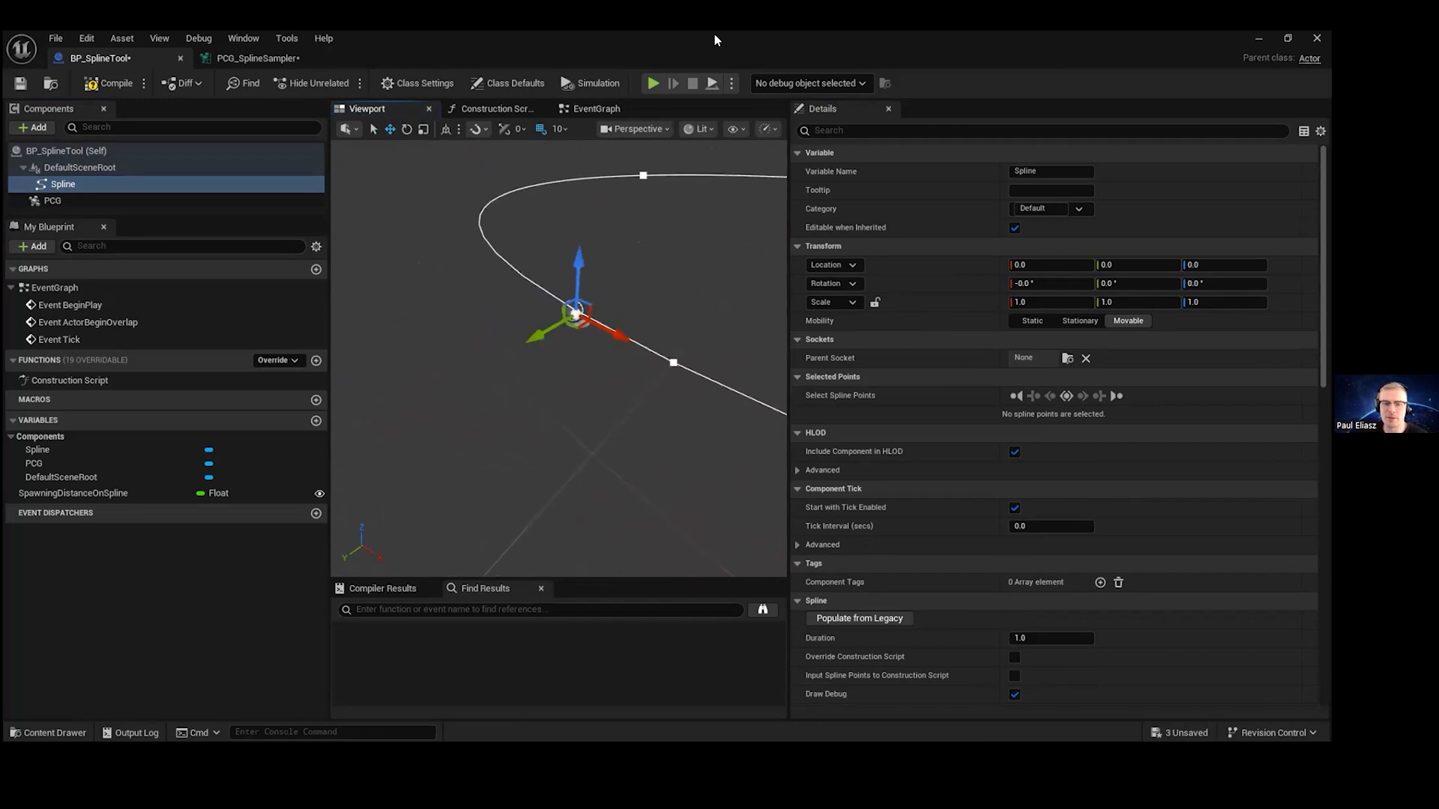
- Compare the blueprint's circular spline with the BP_SplineTool instance in the level
drag(929, 39, 1160, 260)
right_drag(737, 270, 794, 267)
click(581, 318)
drag(1162, 267, 974, 31)
key(Escape)
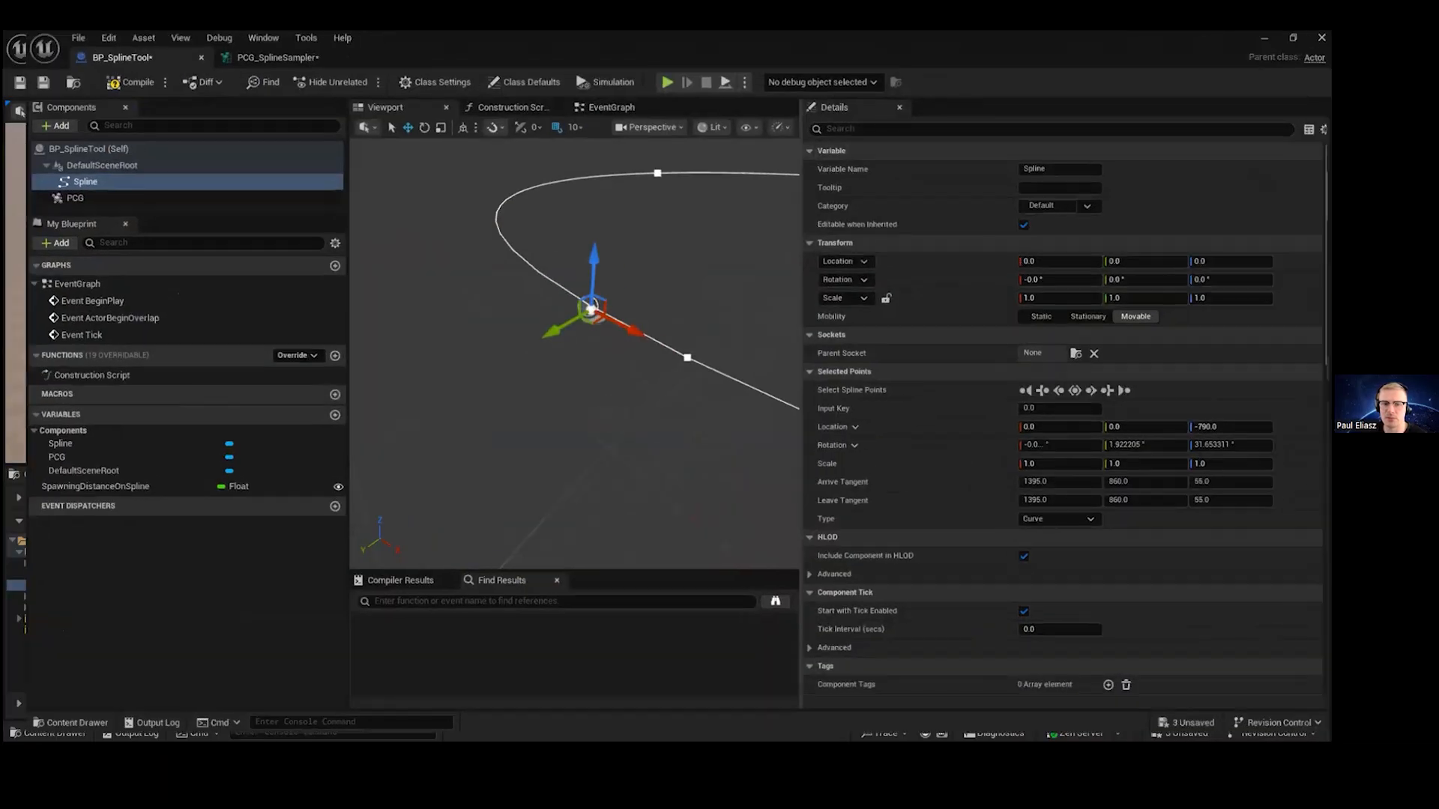
- Move the Spline component to -210, 940, 0 so the circle surrounds the root, and compile the blueprint
right_drag(488, 330, 494, 329)
drag(560, 352, 543, 330)
right_drag(543, 330, 543, 330)
right_drag(729, 462, 729, 462)
drag(607, 482, 554, 441)
right_drag(554, 440, 554, 440)
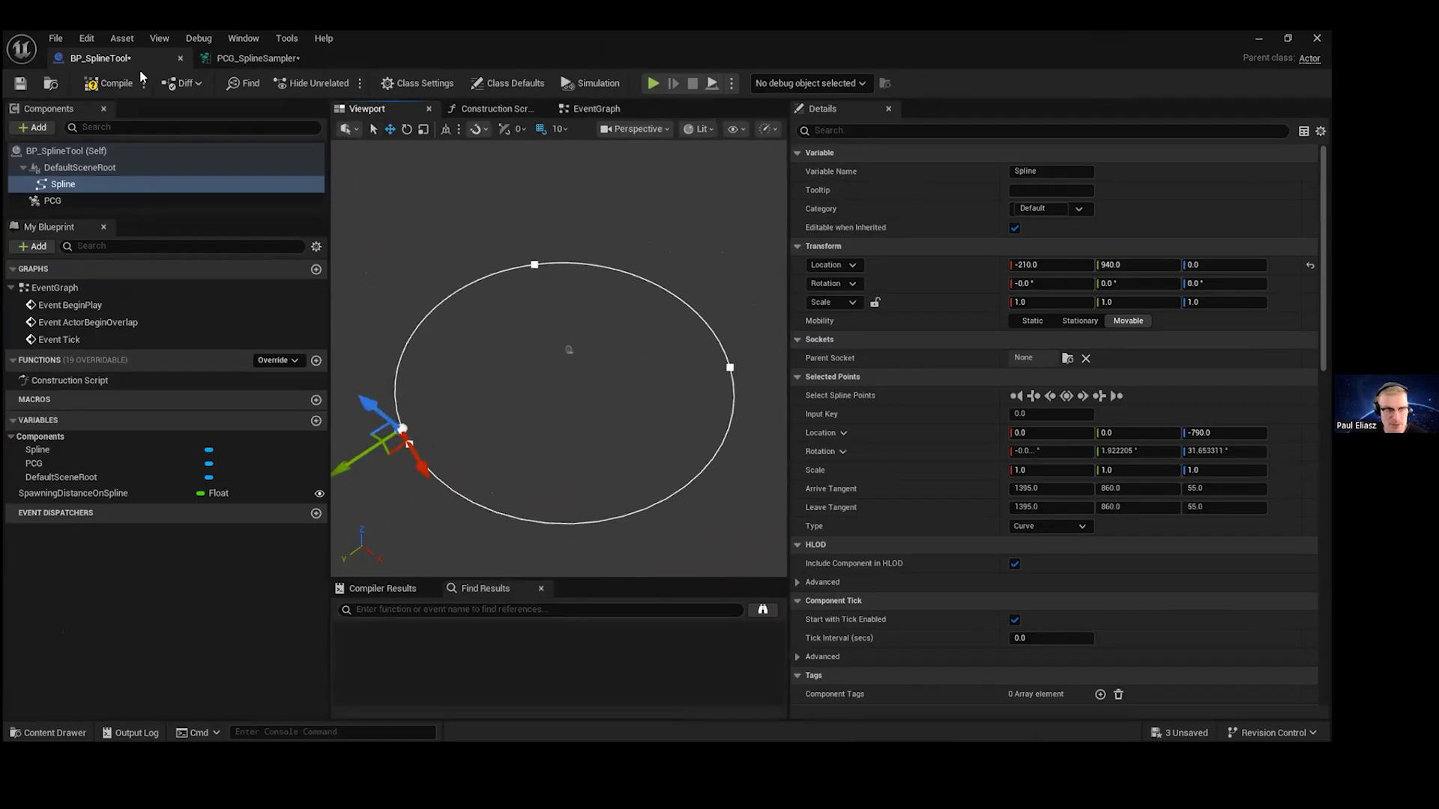
click(120, 82)
- Replace the BP_SplineTool instance in the level with a fresh one placed at about 2490, -6280, 0
drag(839, 49, 1250, 288)
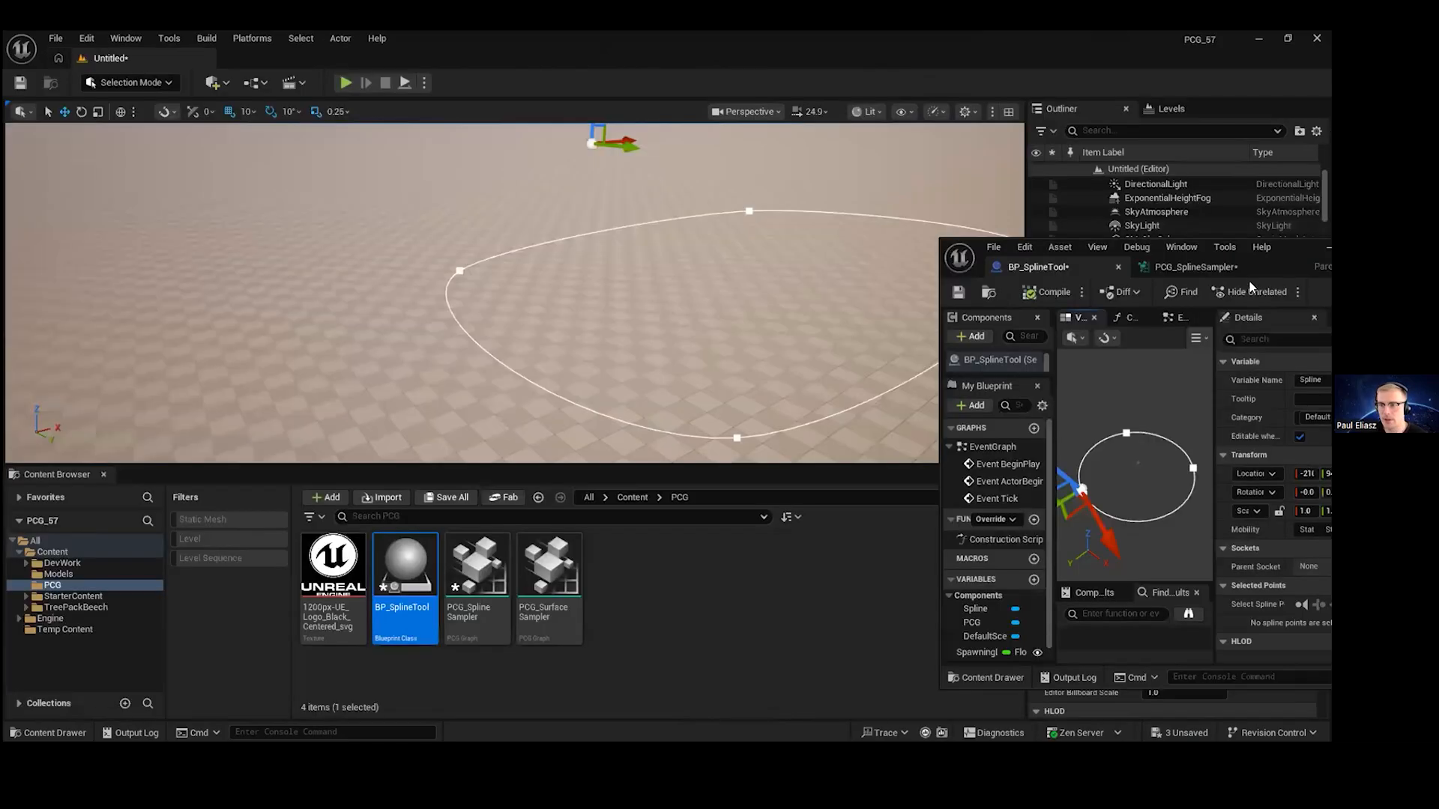
right_drag(720, 337, 719, 337)
key(Delete)
drag(406, 581, 497, 345)
right_drag(742, 302, 742, 302)
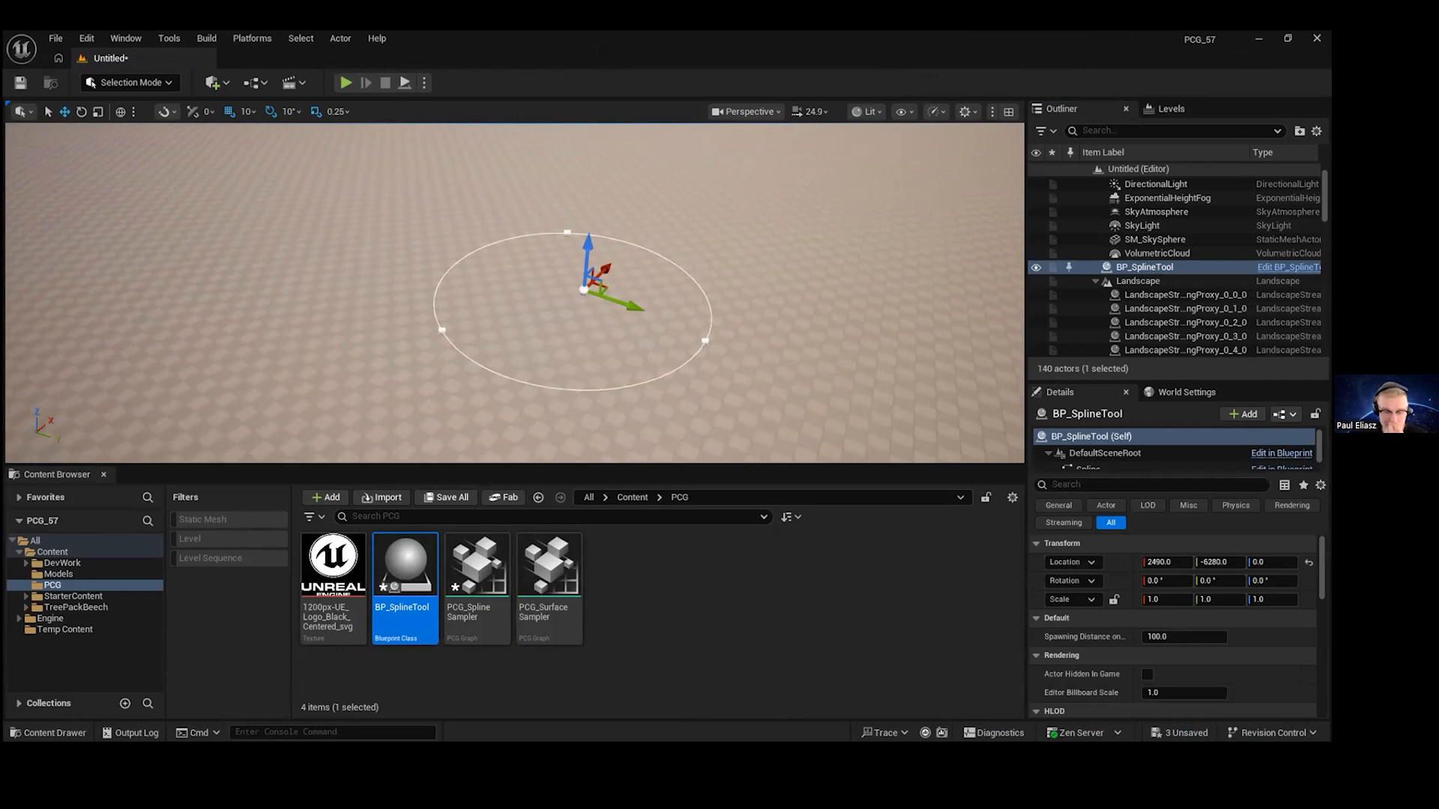
- Expand the Spline Sampler node in the PCG_SplineSampler graph to expose all its input pins
key(alt+Tab)
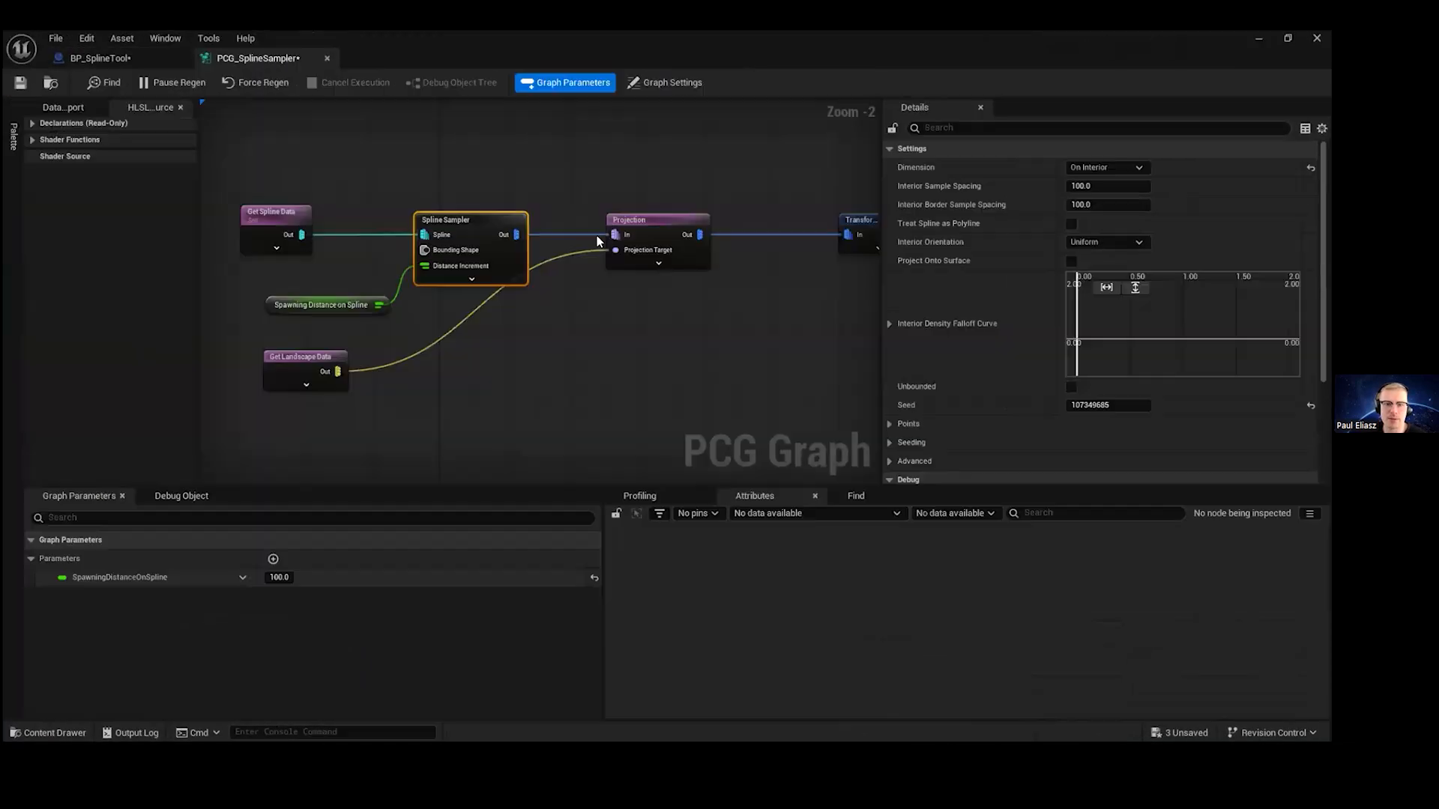
scroll(596, 236, up, 2)
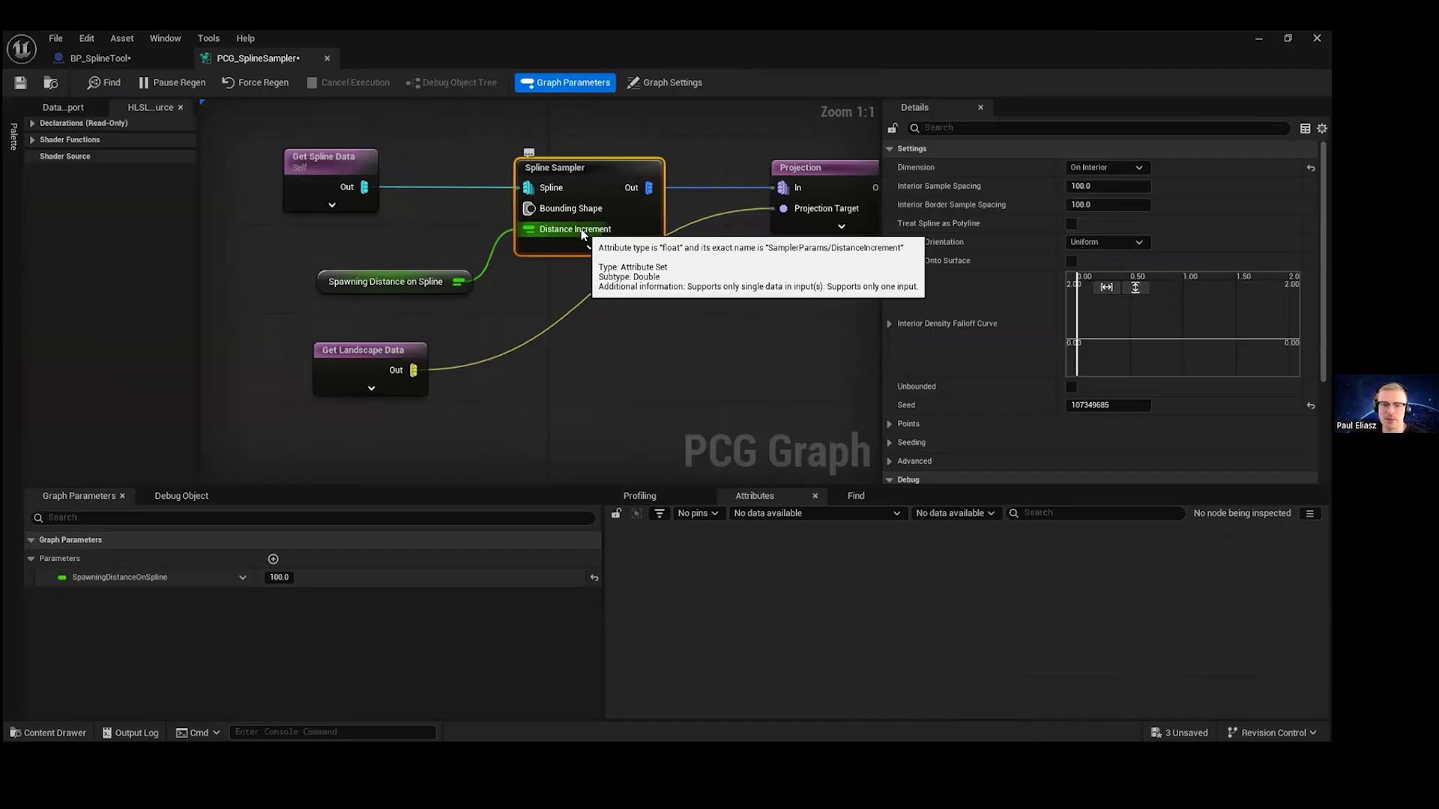
click(589, 244)
right_drag(514, 303, 564, 257)
- Add a float graph parameter named SpawningDistanceOnInterior with a value of 100
click(382, 235)
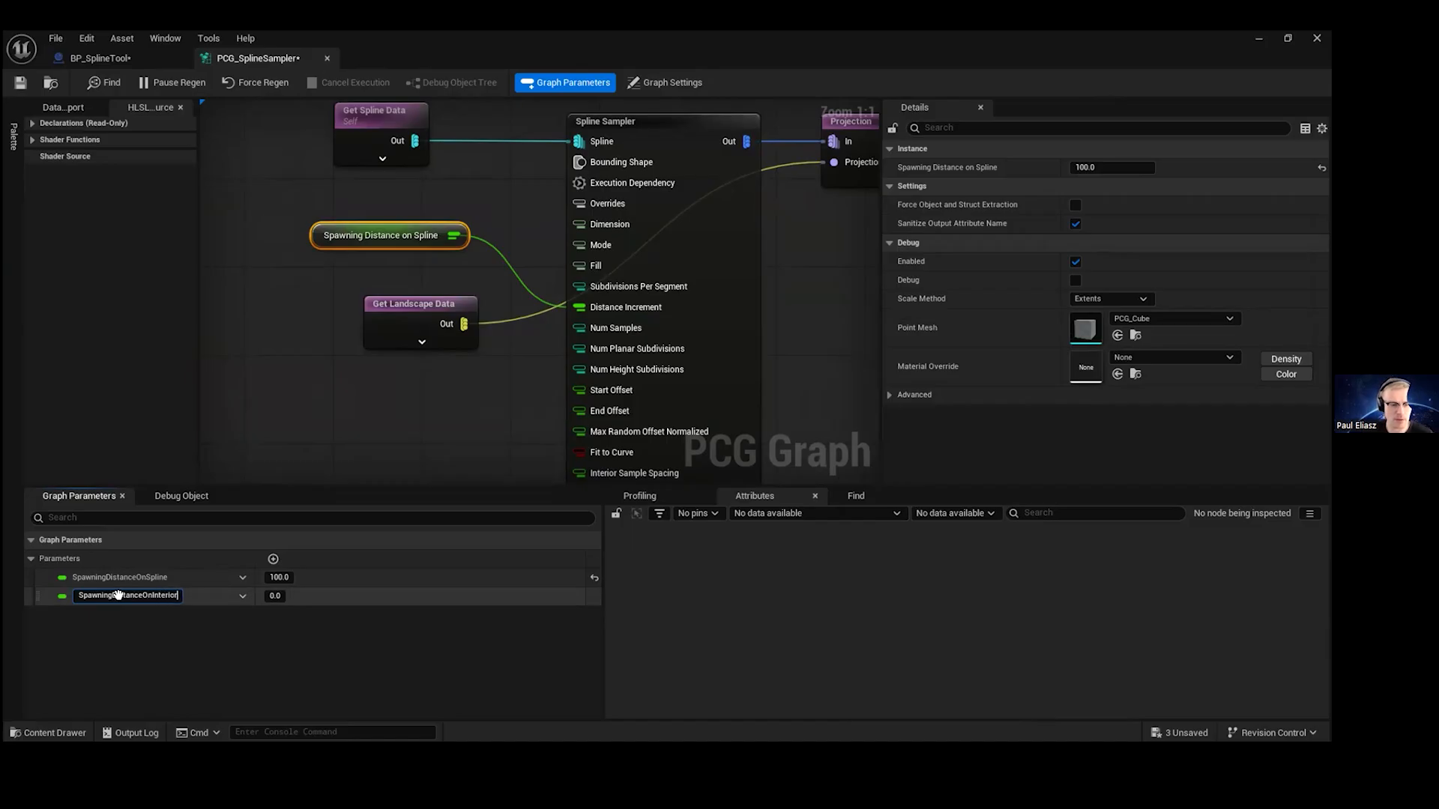
click(277, 595)
text(100)
key(Return)
- Add a Get SpawningDistanceOnInterior node and connect it to the Spline Sampler's Interior Border Sample Spacing
right_drag(362, 309, 376, 246)
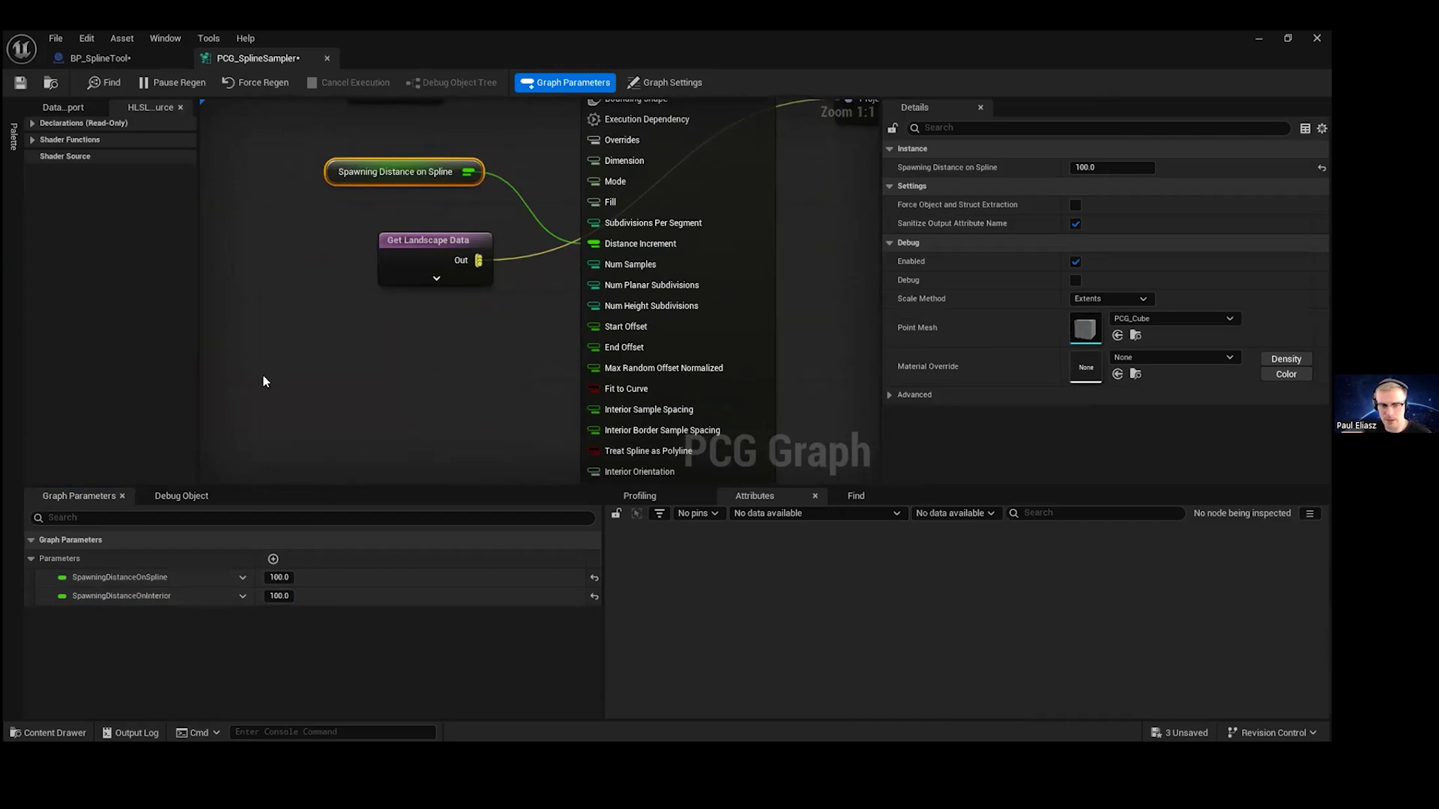
right_click(263, 382)
text(spaw)
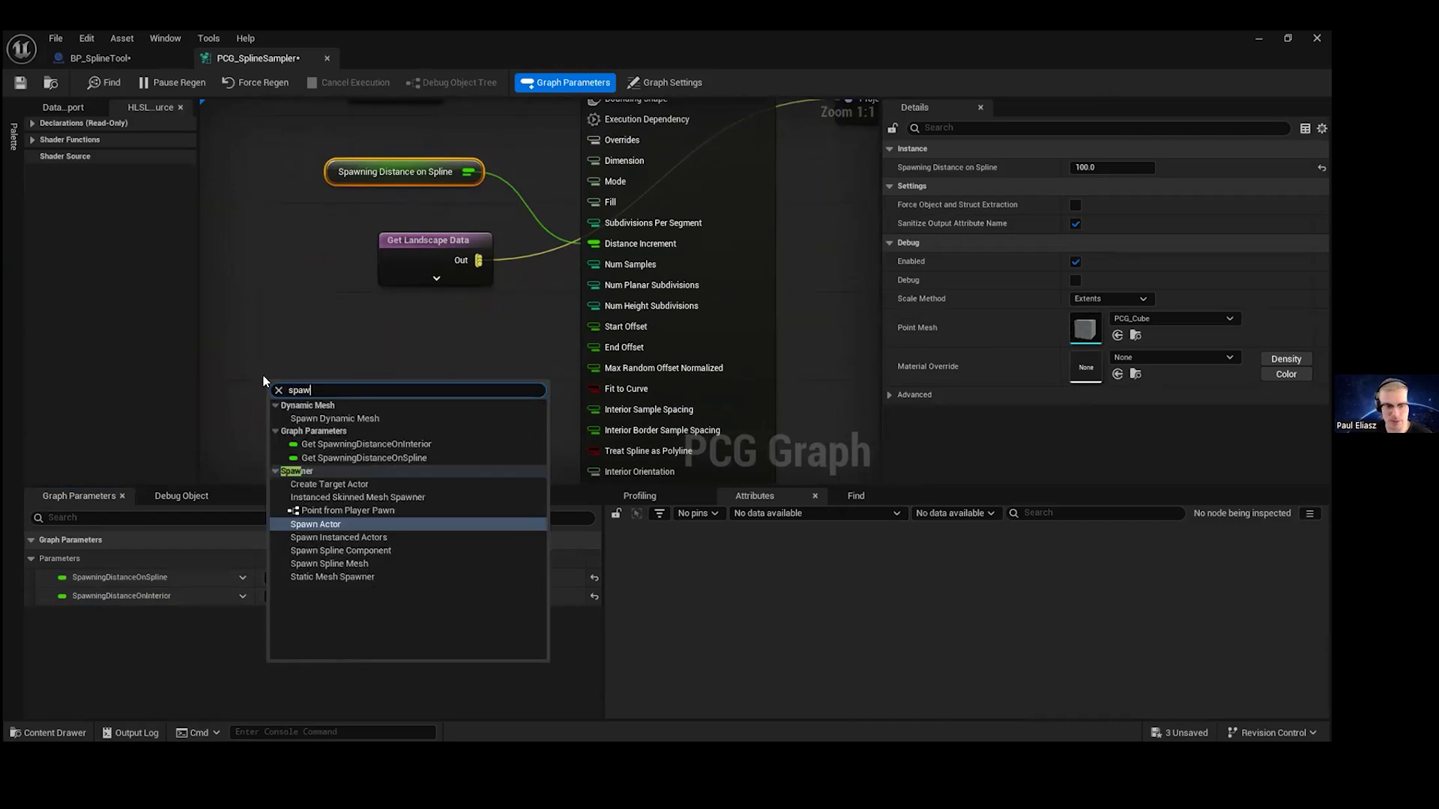
click(393, 444)
right_drag(442, 405, 427, 354)
drag(398, 341, 625, 368)
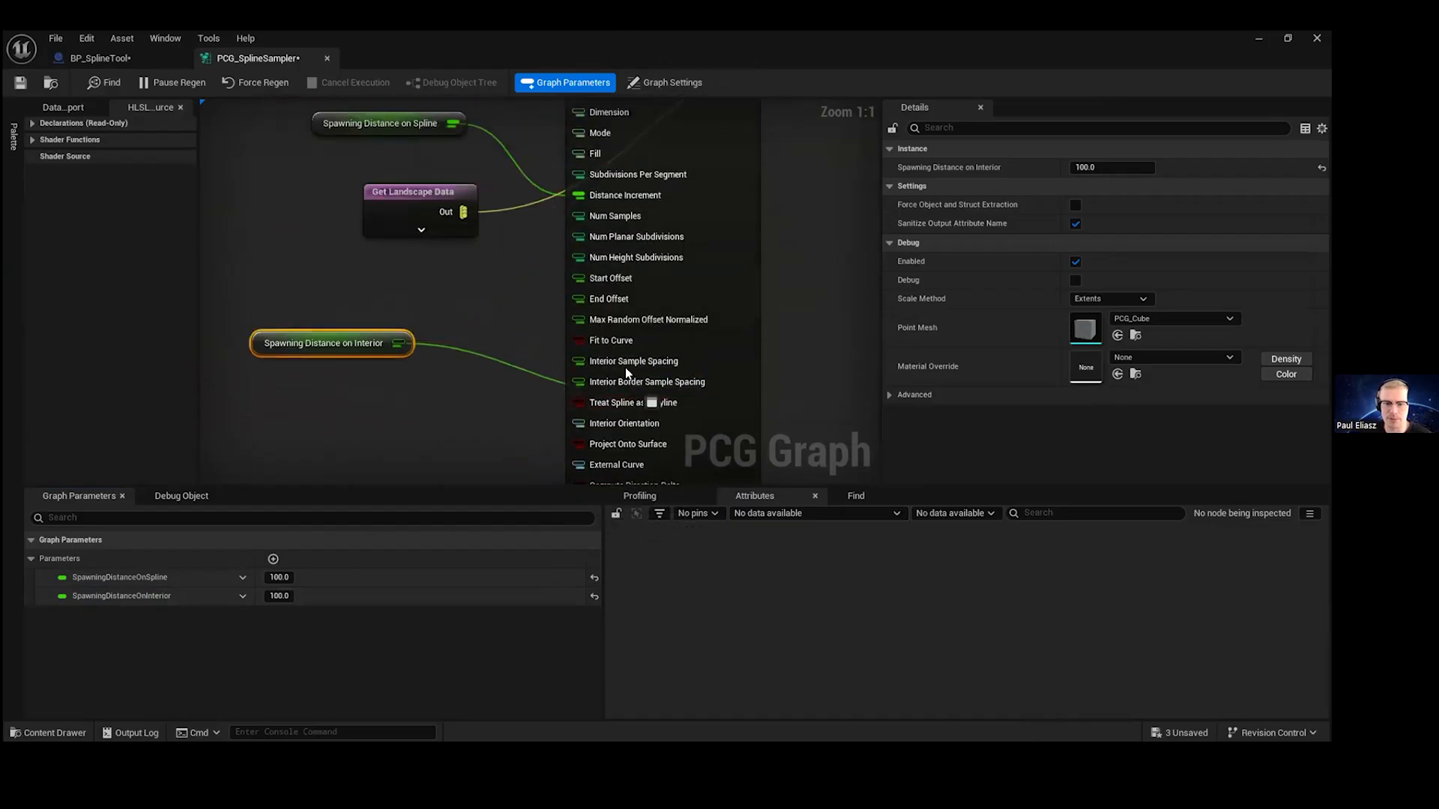
- Tidy the layout of the nodes around the Spline Sampler and save the PCG_SplineSampler graph
right_drag(736, 376, 666, 67)
scroll(658, 263, down, 3)
right_drag(621, 341, 592, 184)
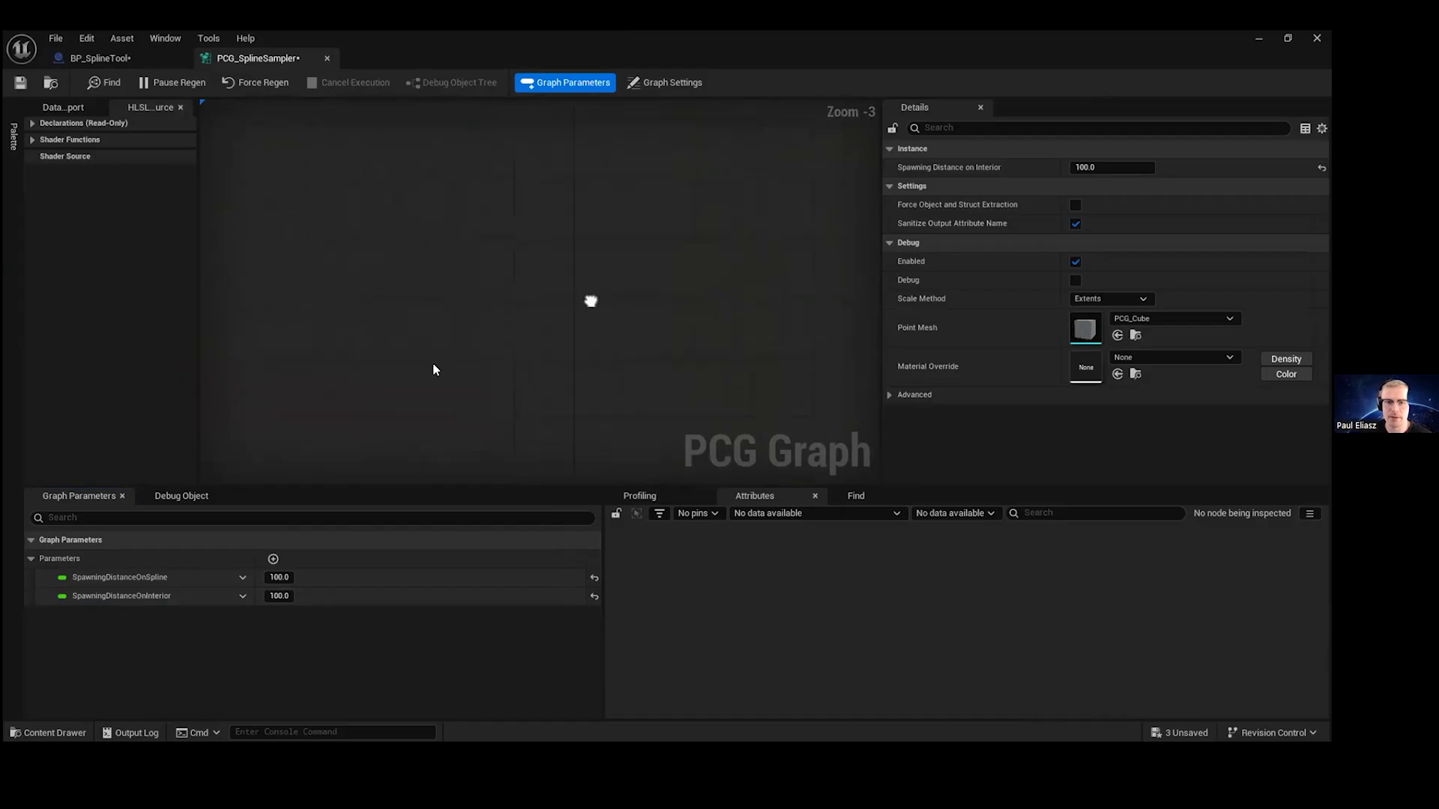
drag(441, 316, 472, 257)
drag(520, 386, 467, 311)
right_drag(708, 284, 460, 309)
right_drag(460, 309, 437, 309)
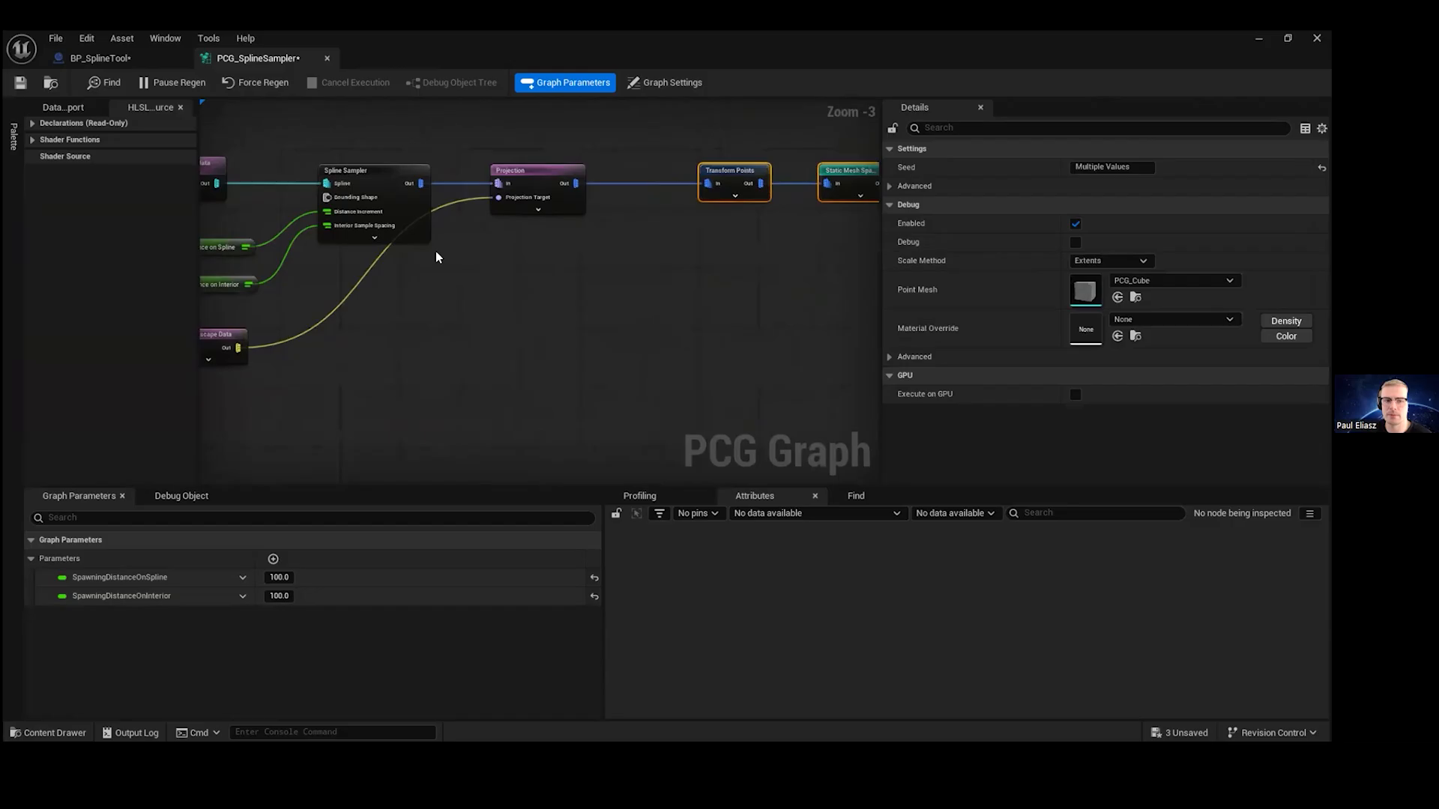
drag(730, 171, 660, 170)
right_drag(438, 257, 712, 264)
scroll(628, 254, up, 2)
key(ctrl+s)
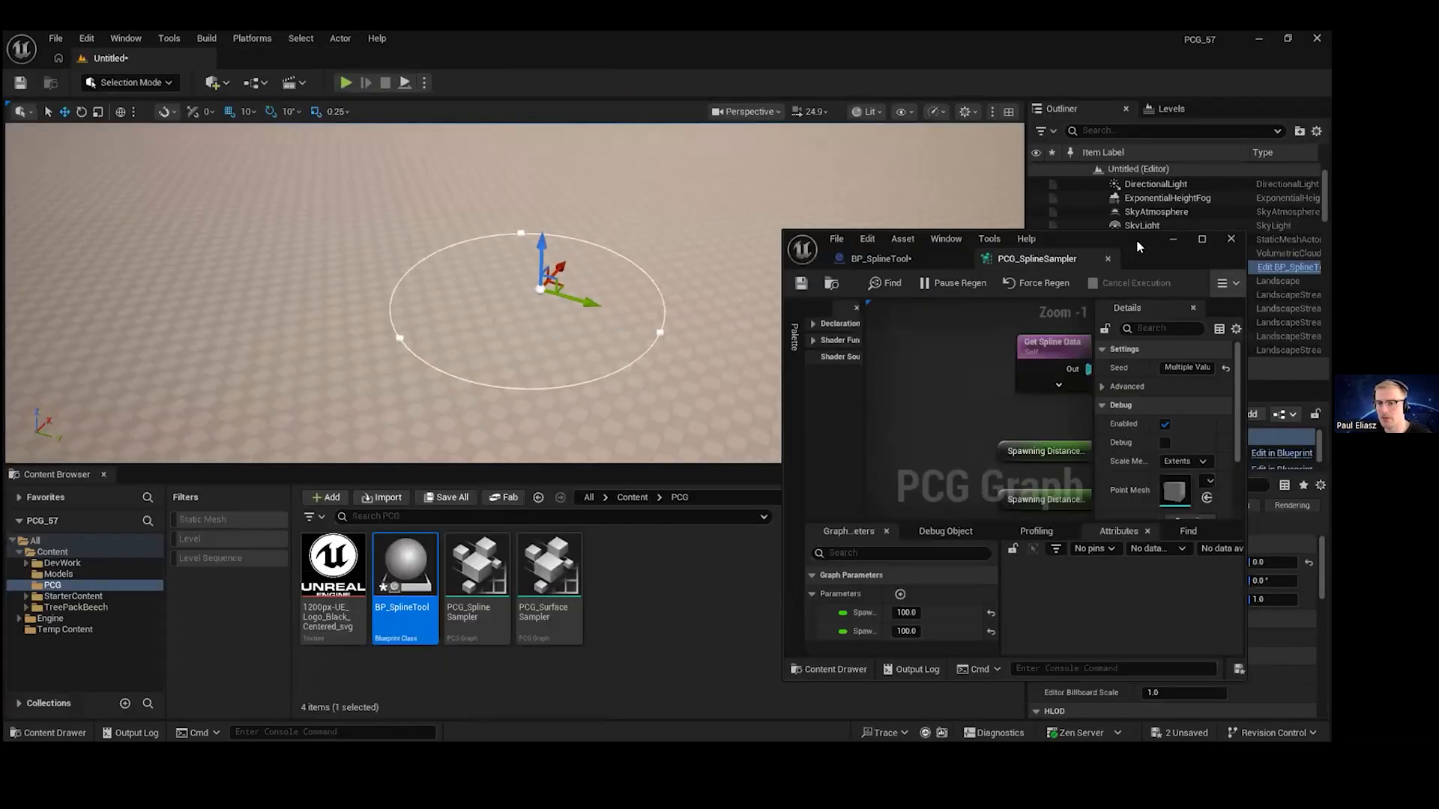
- Add a second Set Float Parameter node from Graph Instance in BP_SplineTool's Construction Script and chain its execution after the first
click(895, 259)
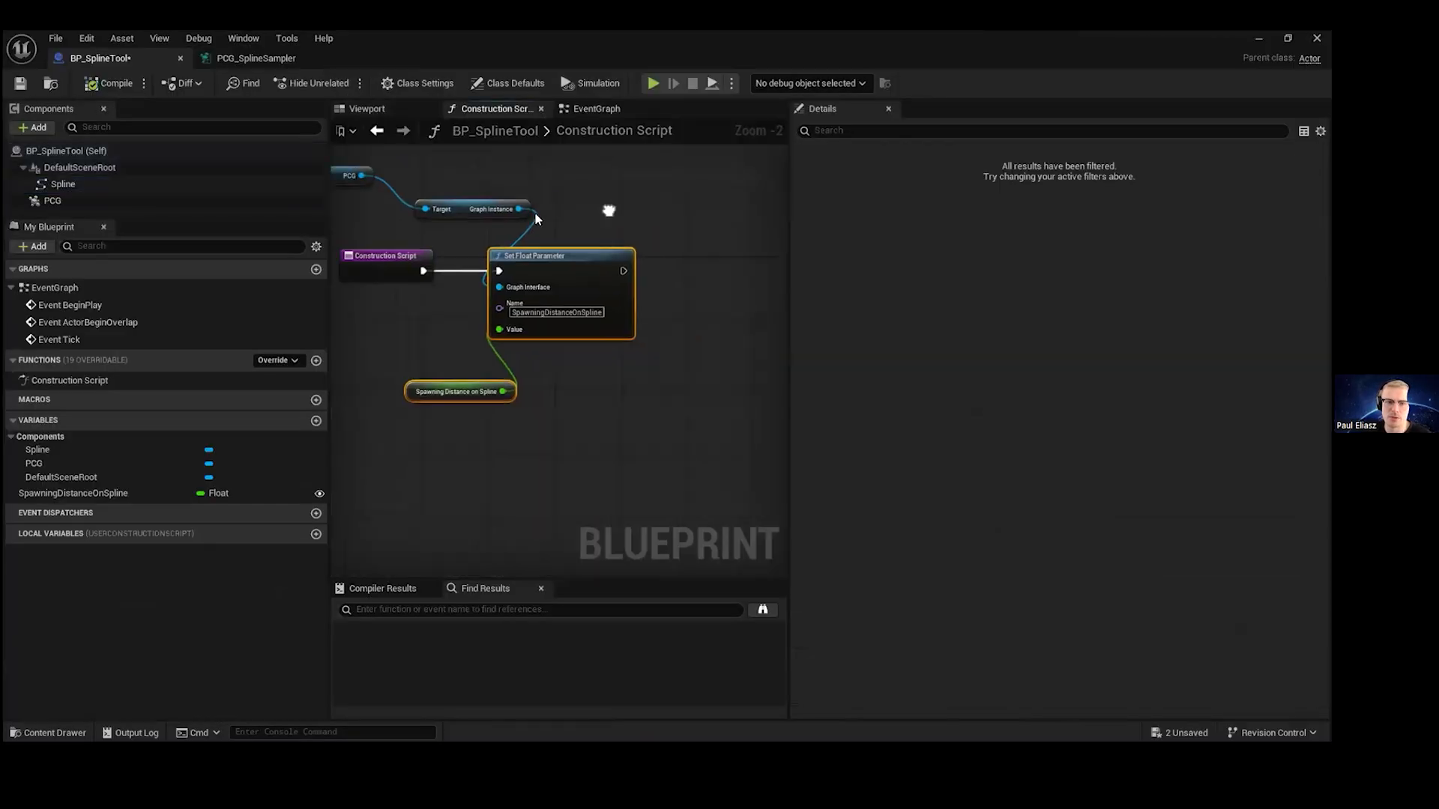
drag(442, 215, 653, 279)
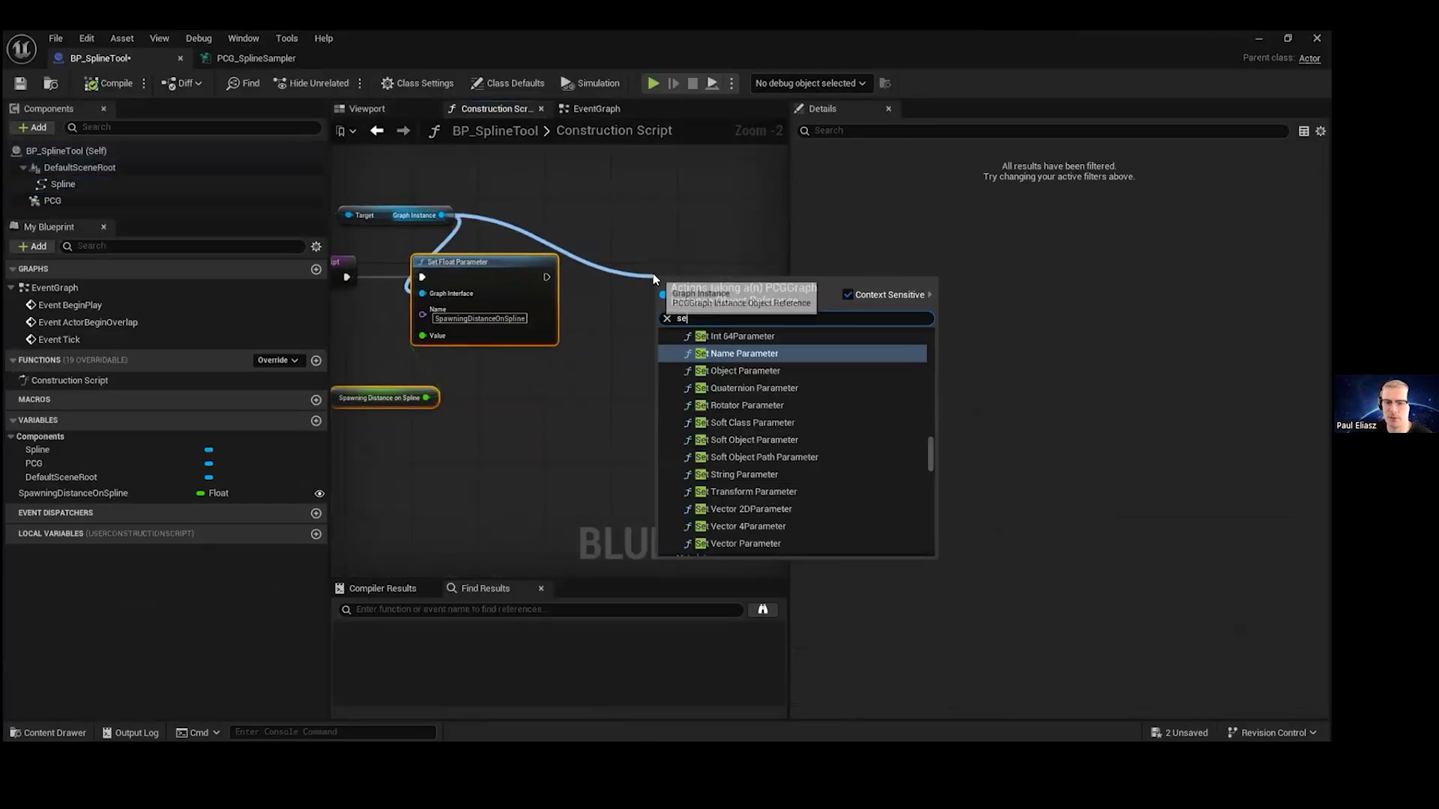
text(set fk)
key(BackSpace)
text(loat)
key(Return)
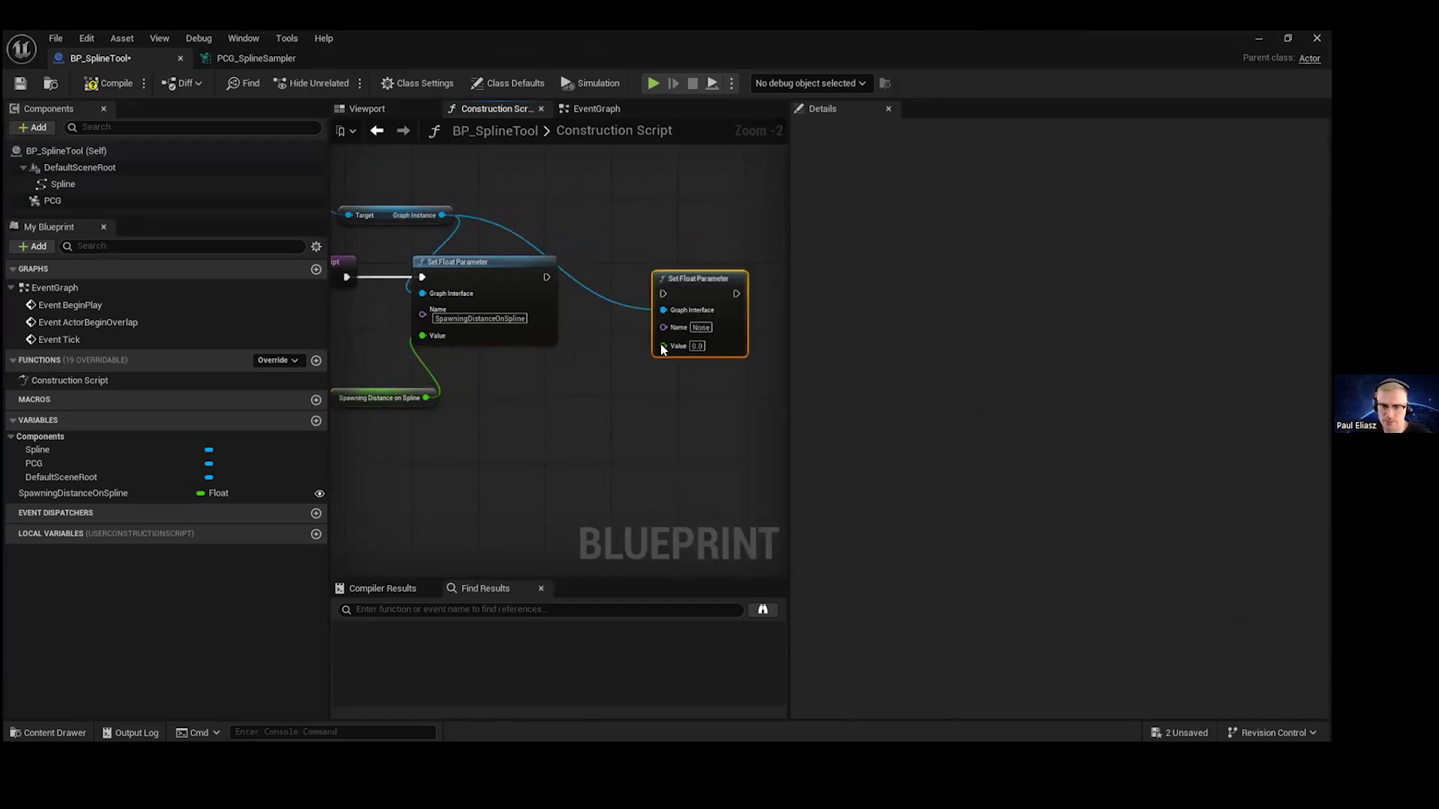
drag(711, 275, 711, 266)
drag(547, 277, 699, 261)
right_drag(697, 273, 620, 231)
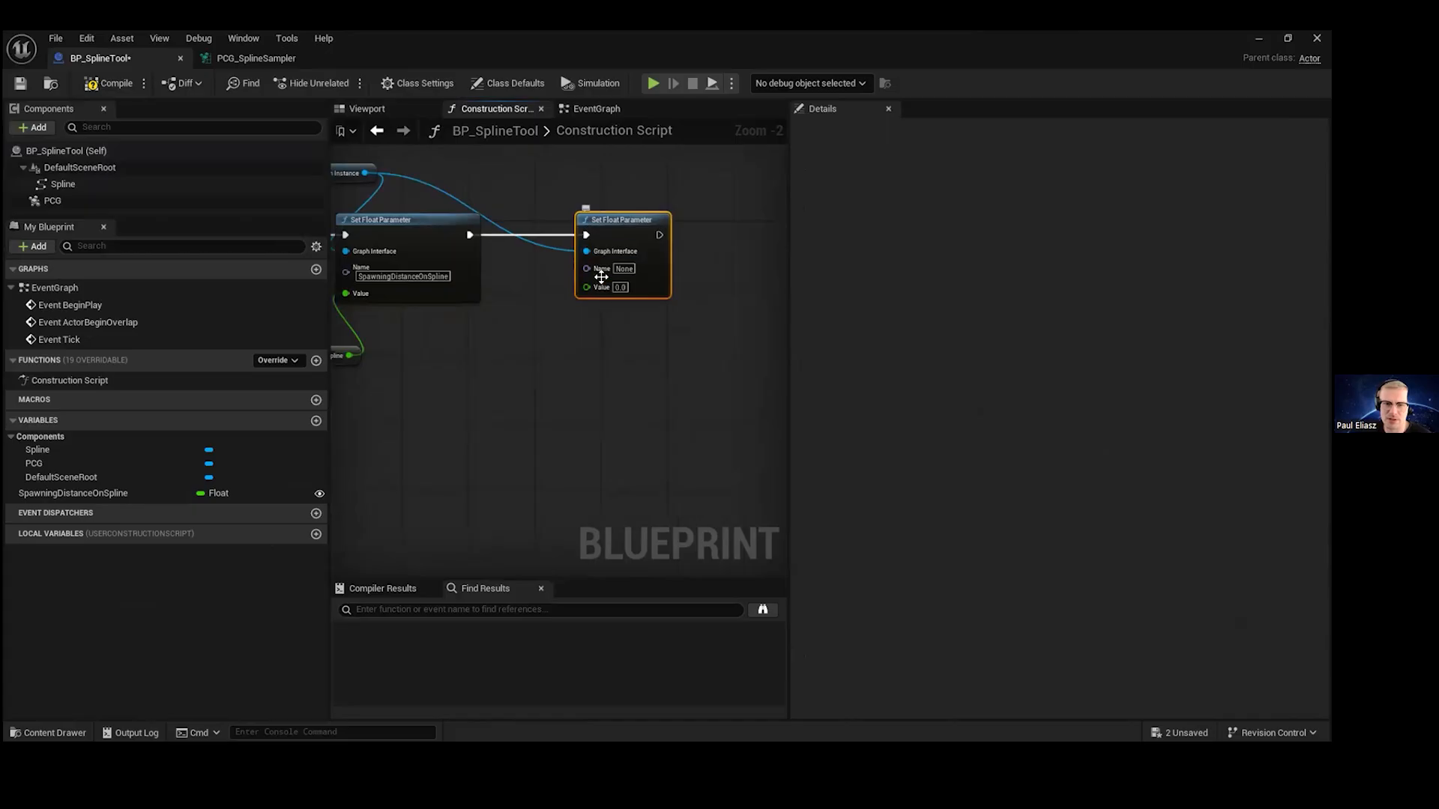
- Duplicate the SpawningDistanceOnSpline variable in BP_SplineTool and name the copy SpawningDistanceOnInterior
scroll(613, 299, up, 2)
alt+click(574, 212)
click(60, 493)
key(ctrl+w)
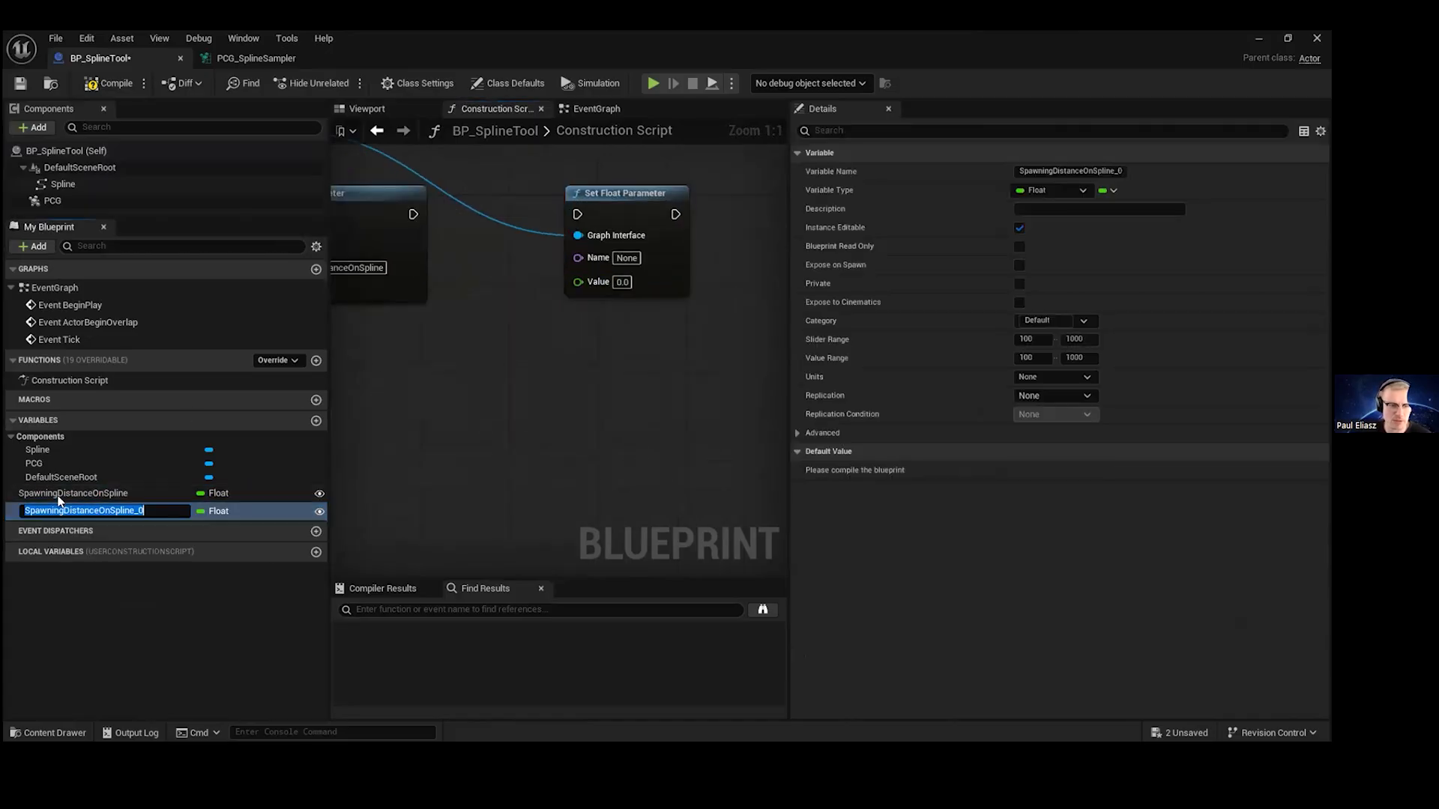
text(SpawningDistanceOnSpline)
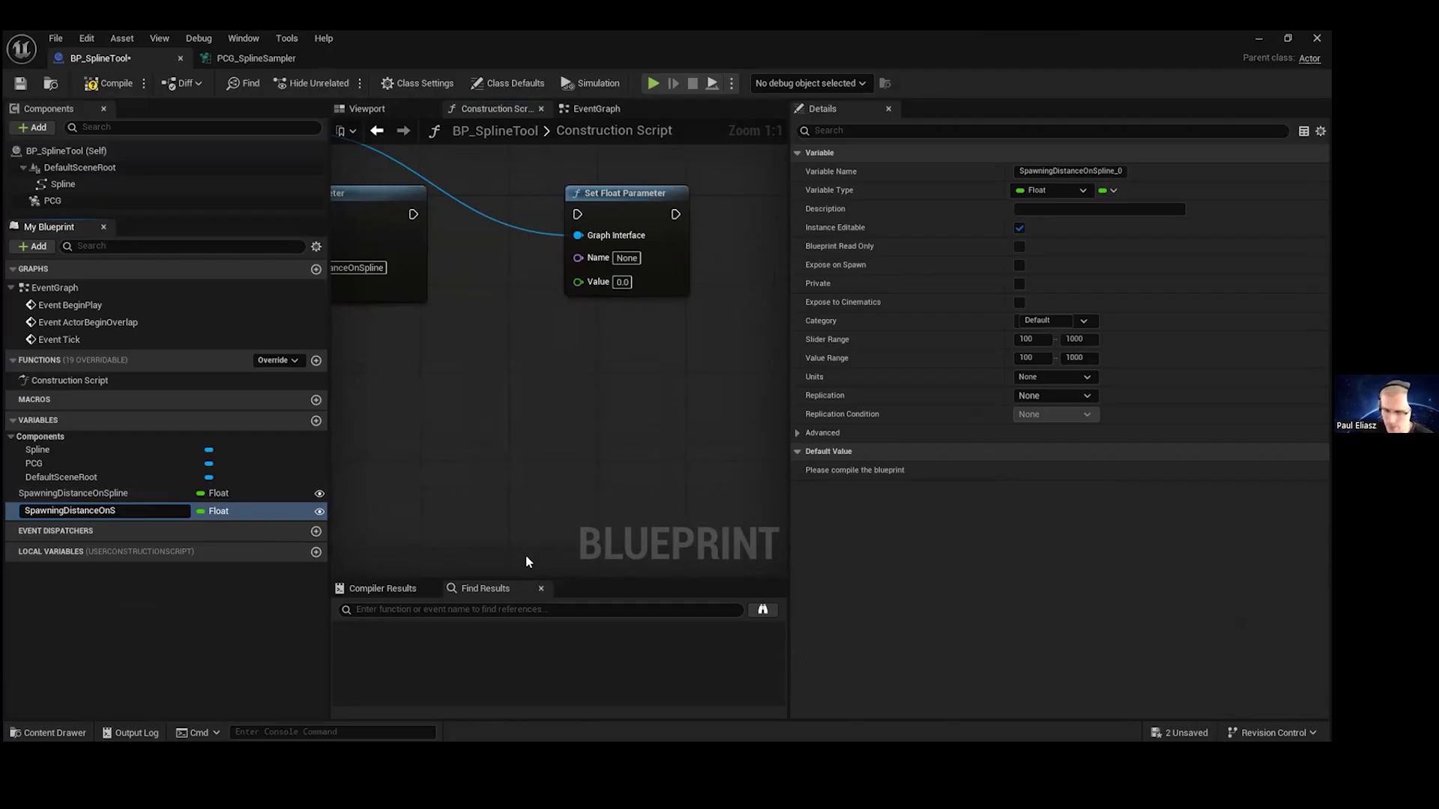
text(rio)
key(Return)
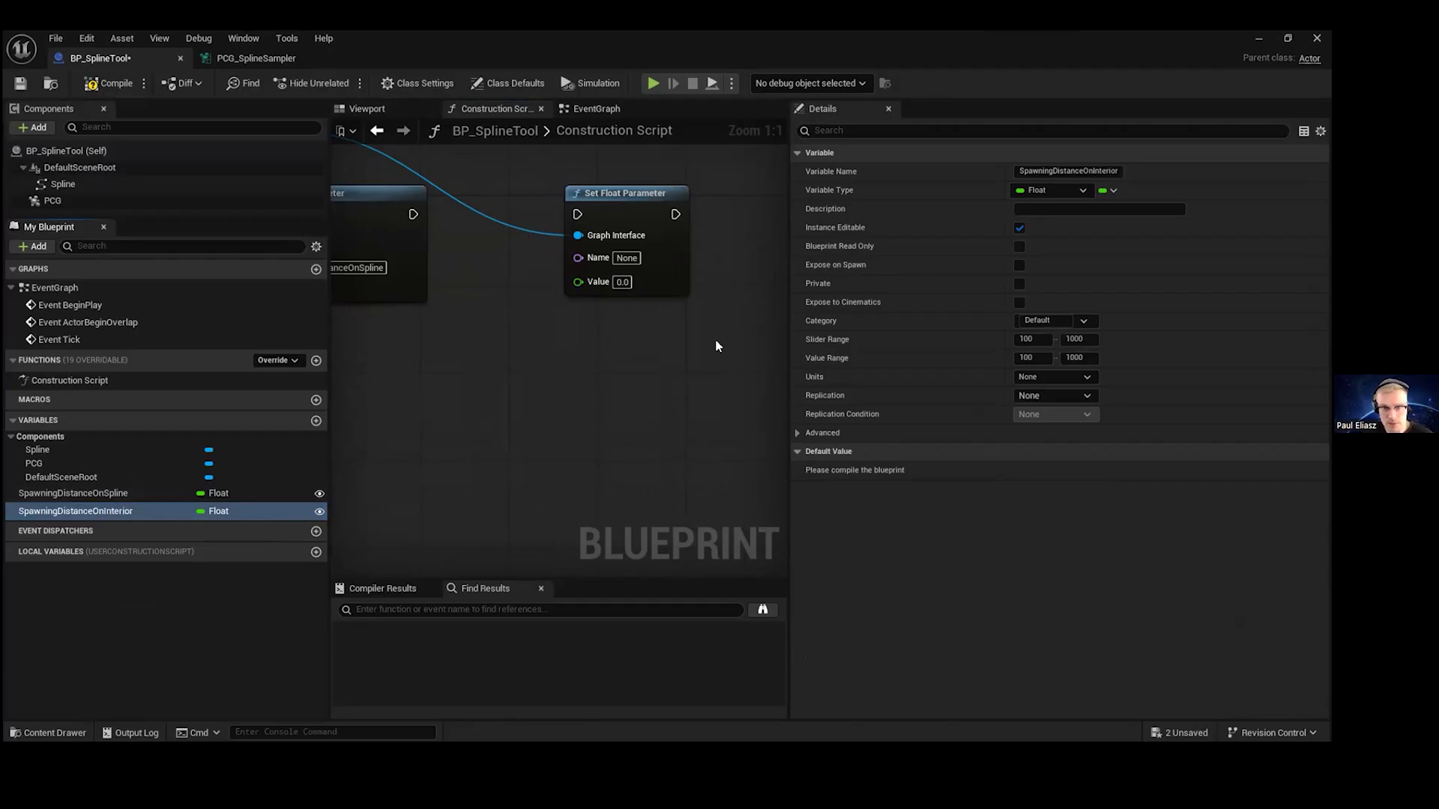
- Set the Name of the second Set Float Parameter node to SpawningDistanceOnInterior by copying the variable's name
double_click(112, 511)
key(ctrl+c)
click(627, 258)
key(ctrl+v)
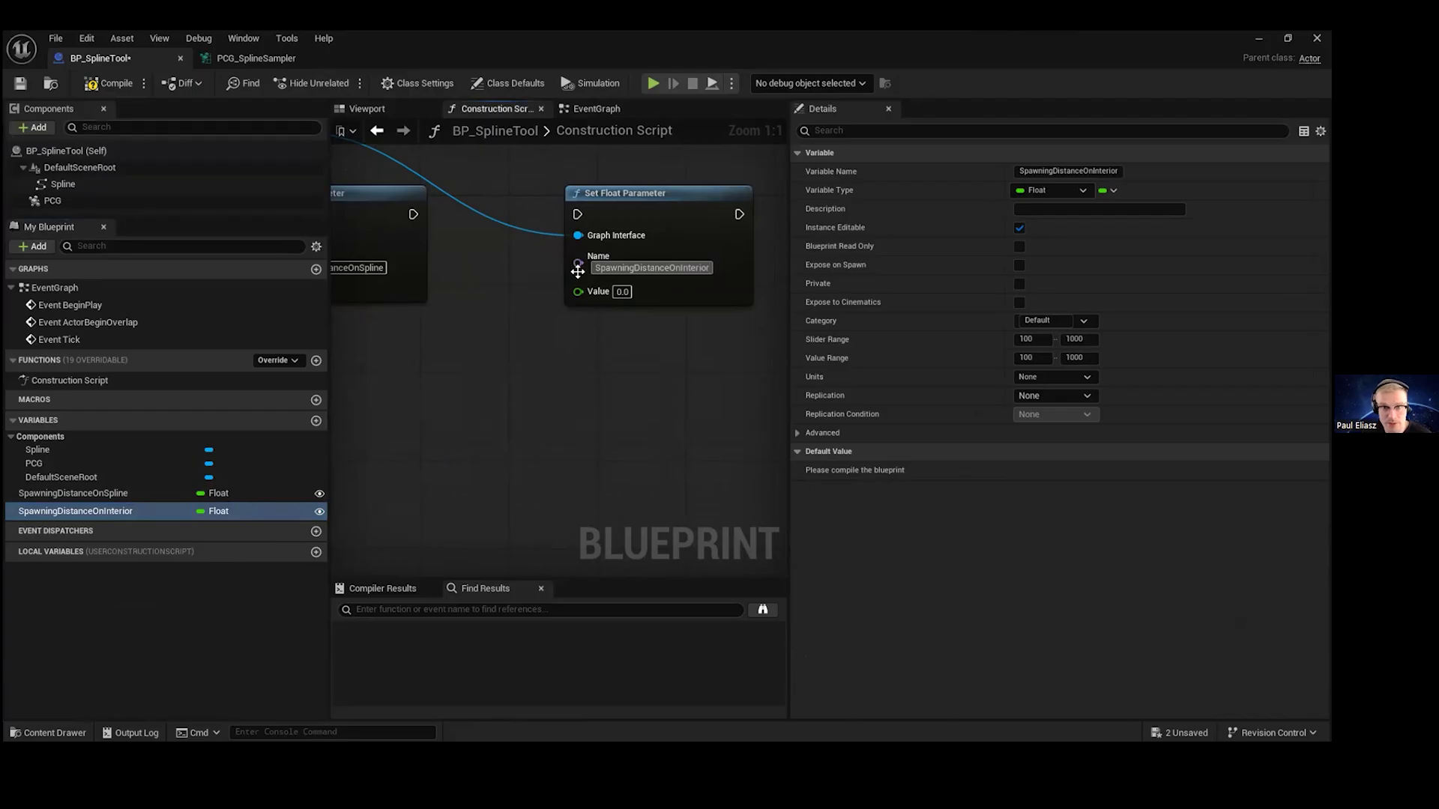
- Connect a SpawningDistanceOnInterior getter to the second Set Float Parameter's Value, link the execution from the first node, and compile
drag(97, 509, 430, 388)
click(472, 403)
click(101, 83)
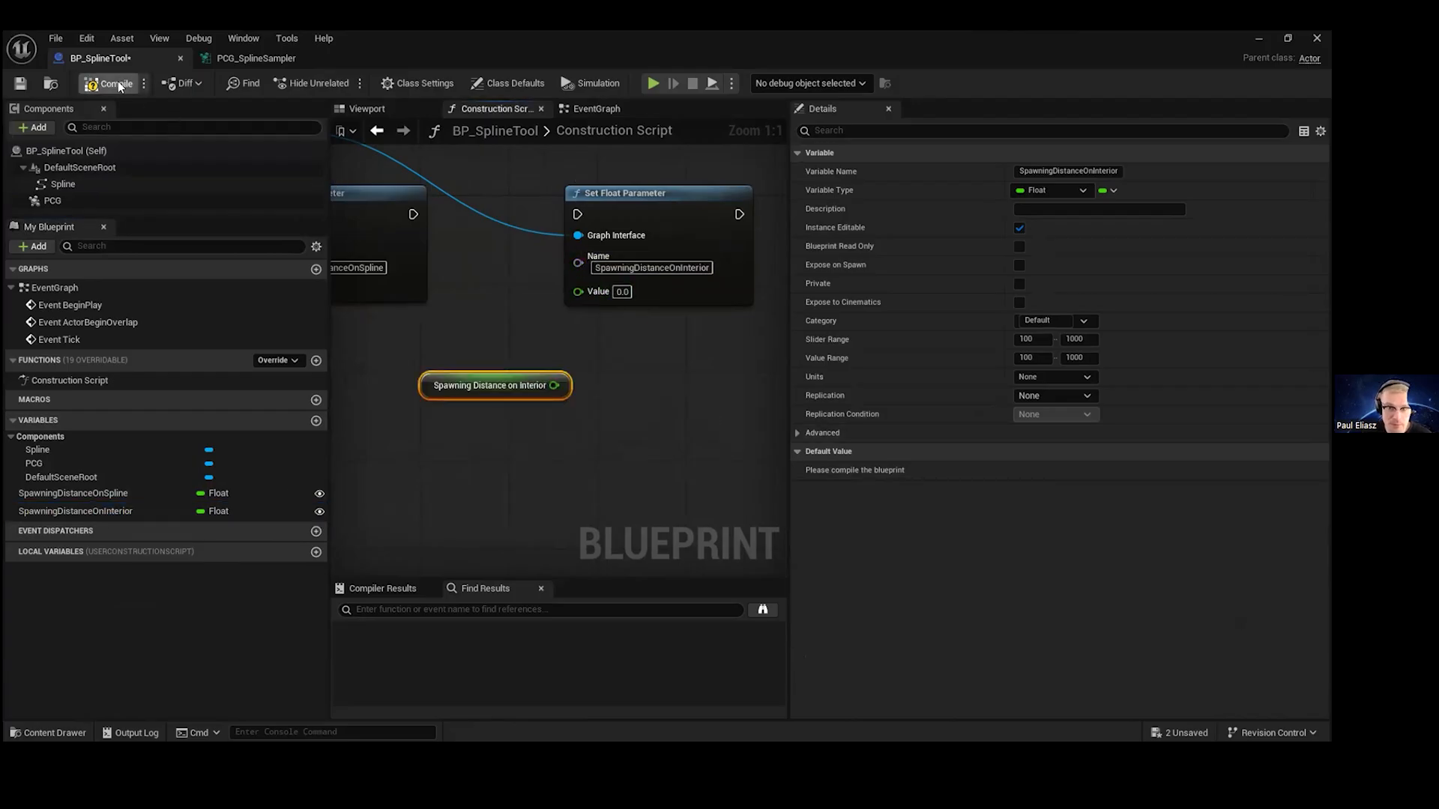
drag(553, 385, 578, 291)
drag(413, 214, 579, 216)
click(101, 83)
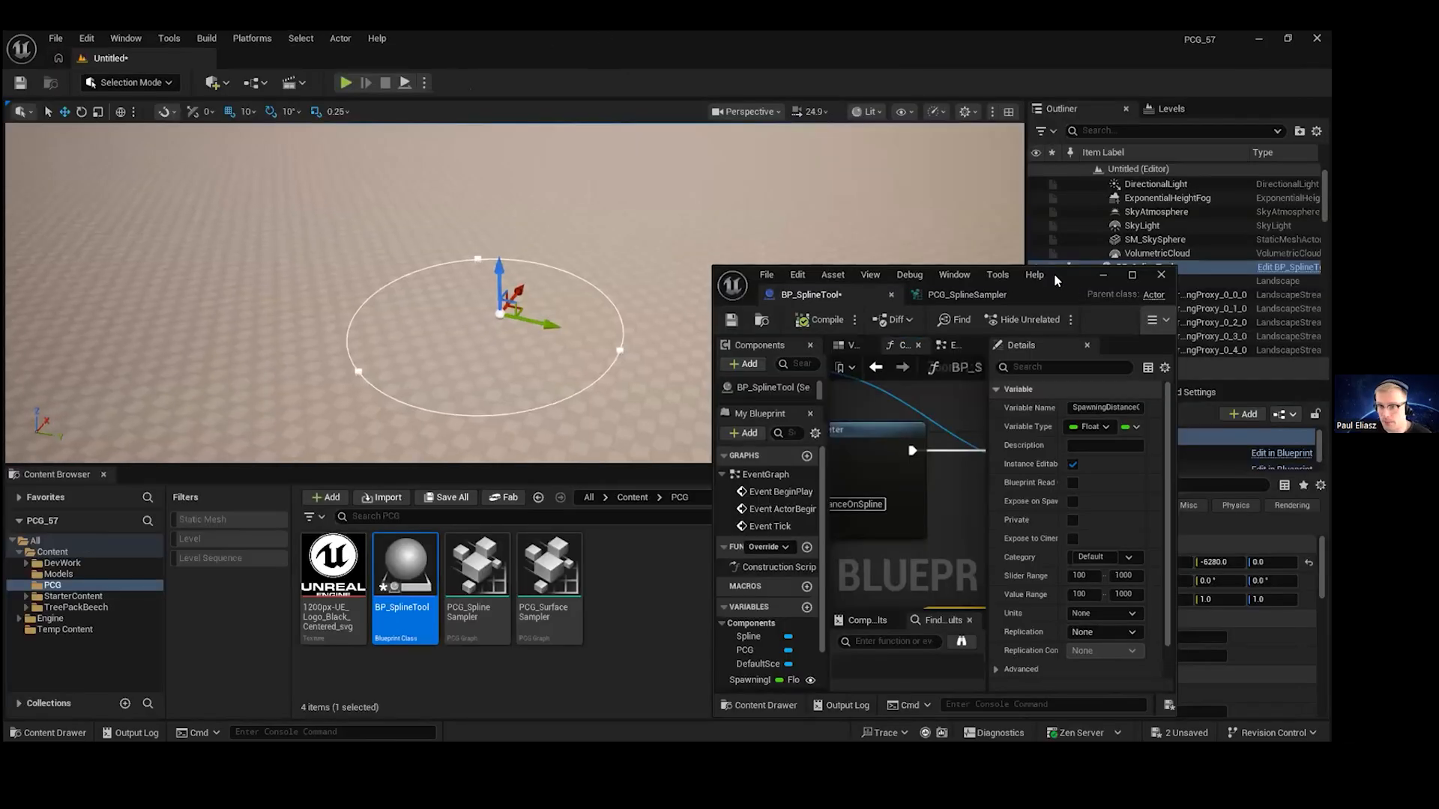
- Enable Unbounded on the Spline Sampler node in the PCG_SplineSampler graph
click(1103, 275)
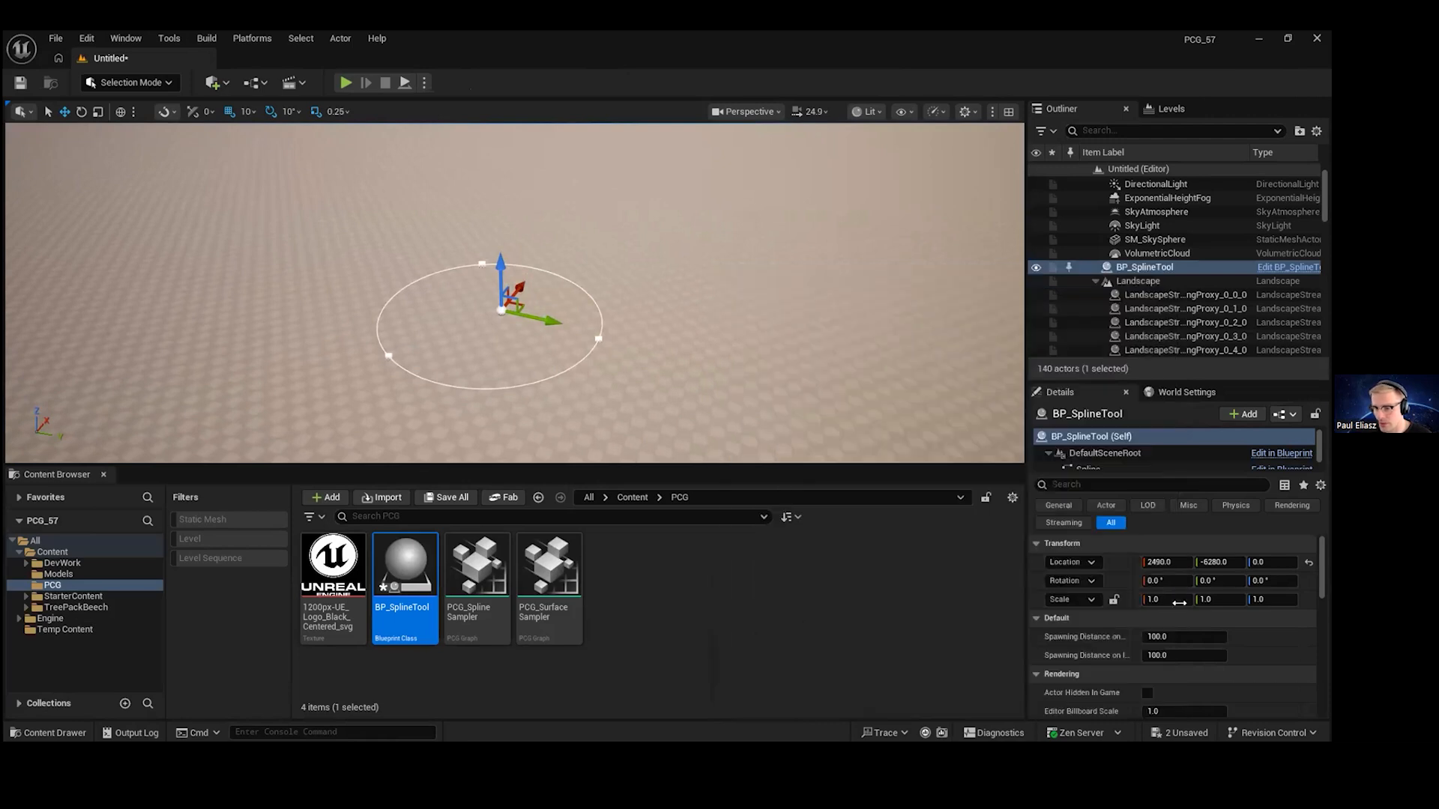
drag(830, 243, 251, 46)
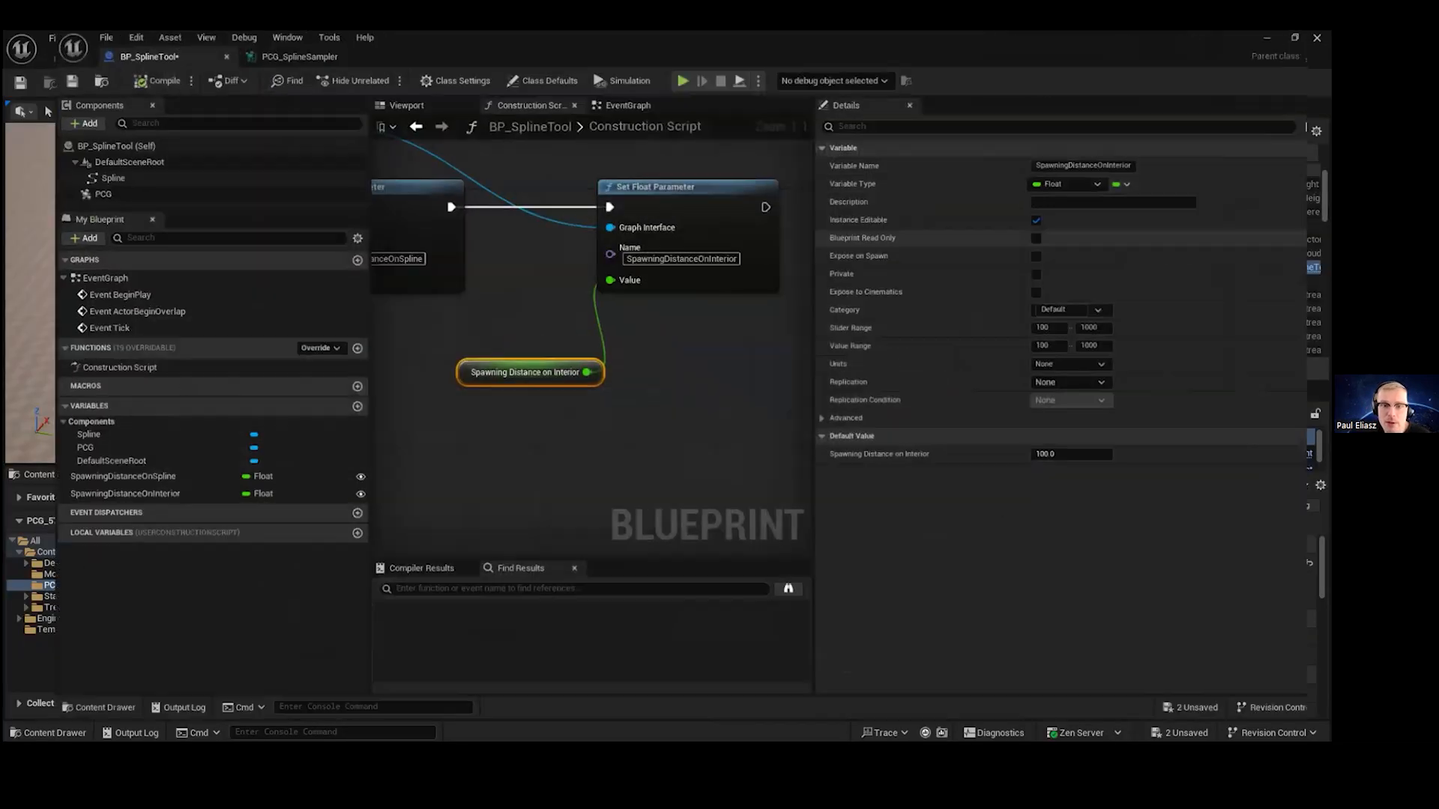
click(251, 57)
right_drag(427, 274, 711, 232)
scroll(648, 247, up, 3)
right_drag(598, 269, 514, 363)
click(563, 235)
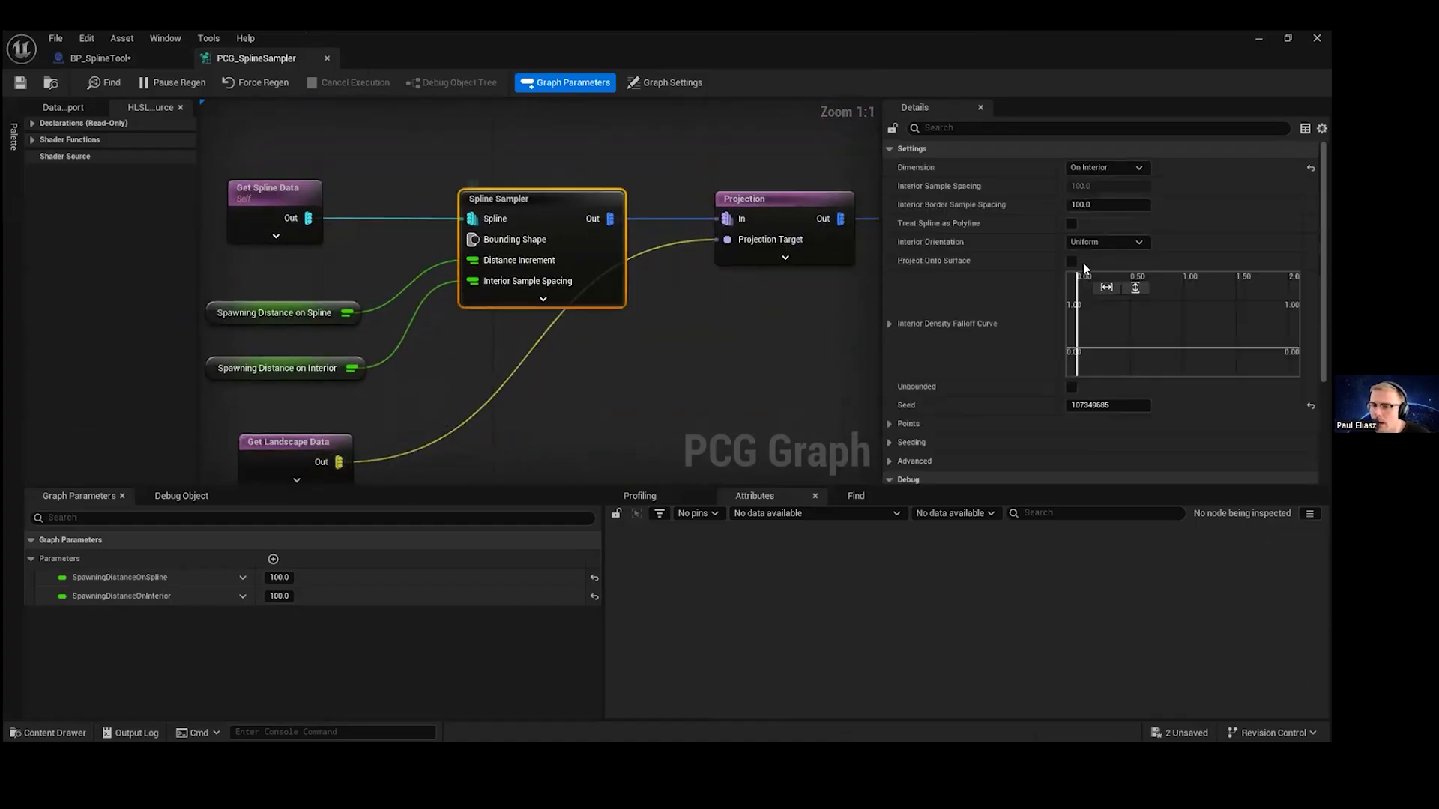
click(1070, 386)
- Move several spline points of BP_SplineTool outward in the level to enlarge the closed area, bringing one point to Y 5850
click(1287, 39)
right_drag(760, 307, 761, 306)
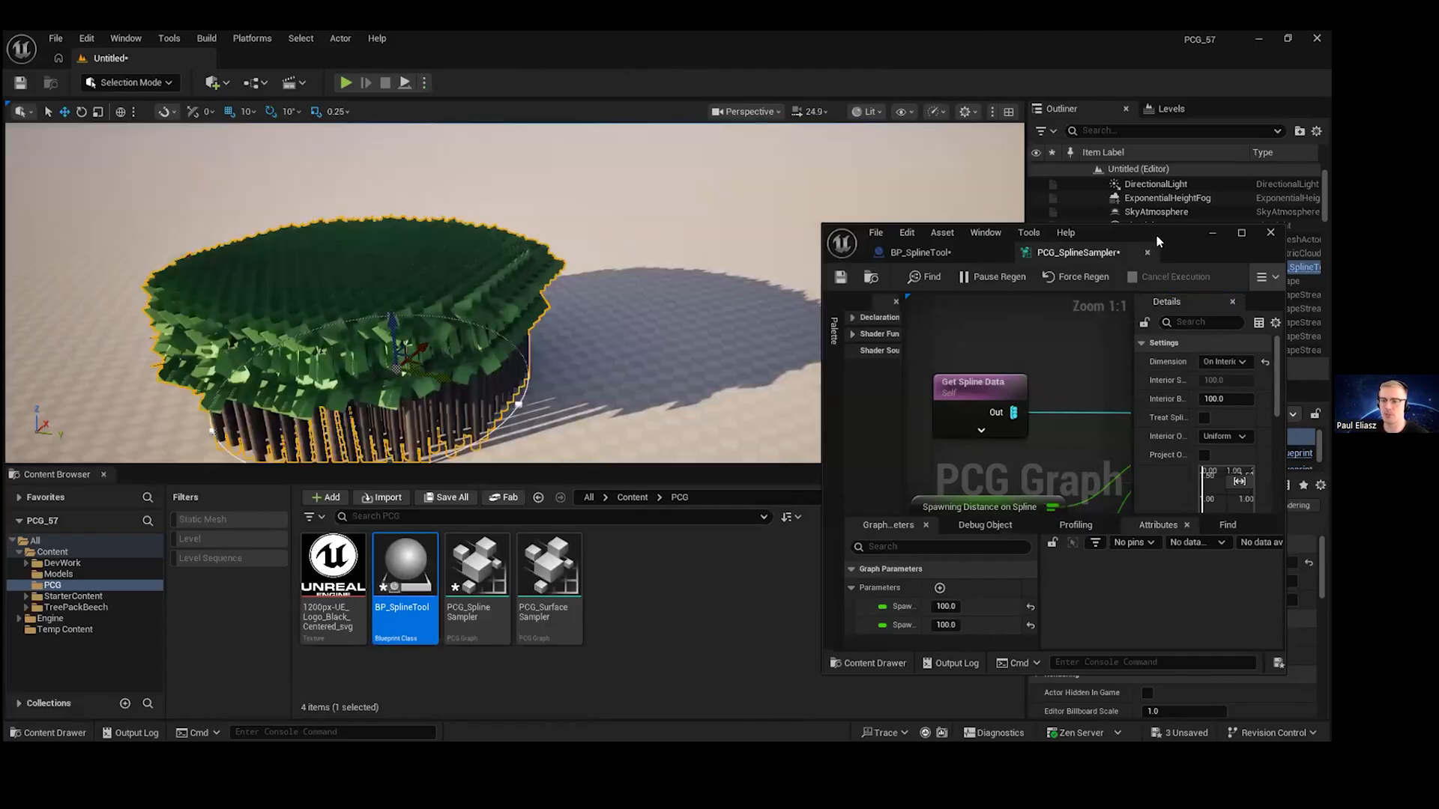
right_drag(659, 312, 659, 312)
click(592, 358)
drag(620, 363, 998, 433)
scroll(482, 308, down, 8)
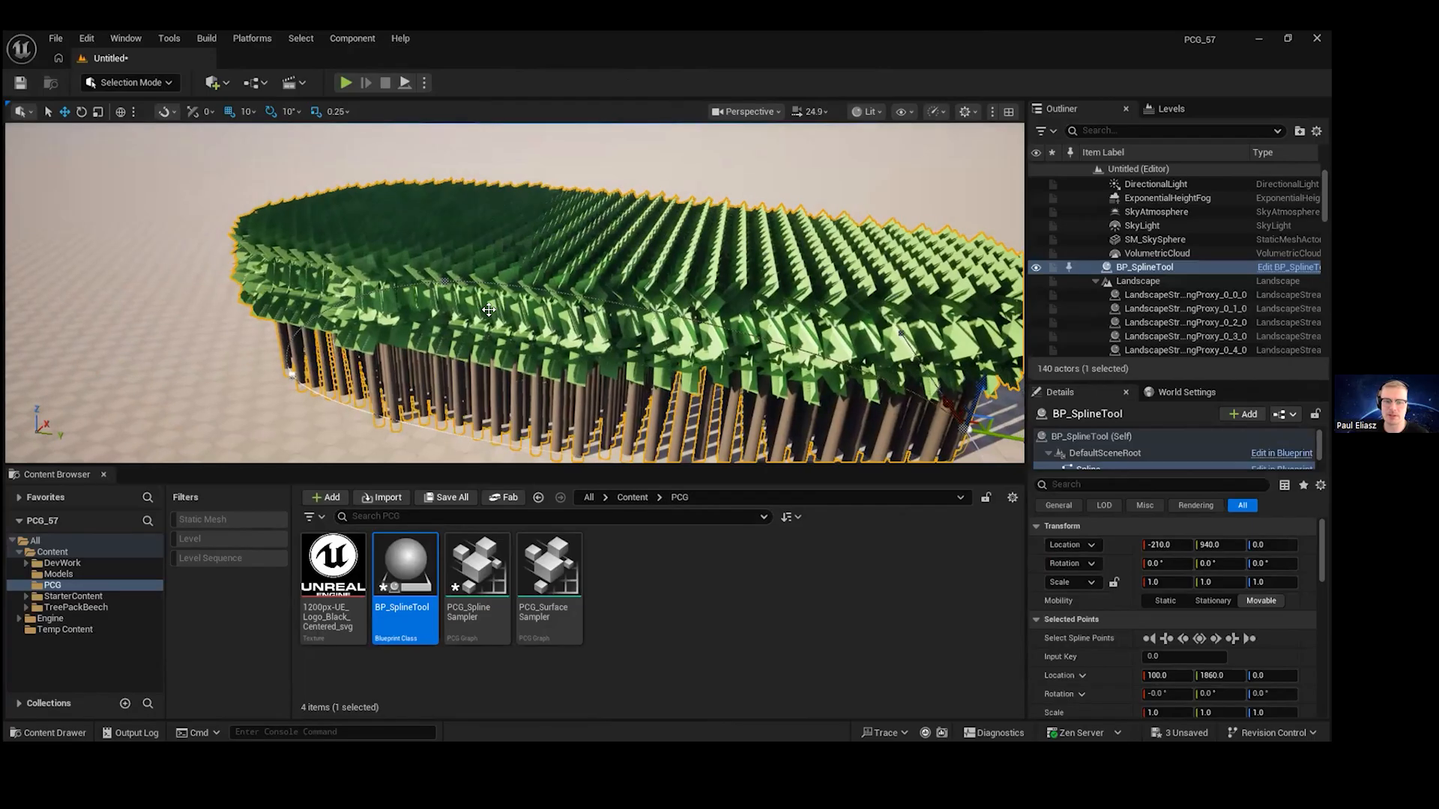
click(480, 316)
drag(496, 312, 370, 407)
click(515, 292)
drag(546, 297, 538, 191)
click(629, 328)
drag(675, 336, 881, 371)
middle_drag(881, 370, 907, 386)
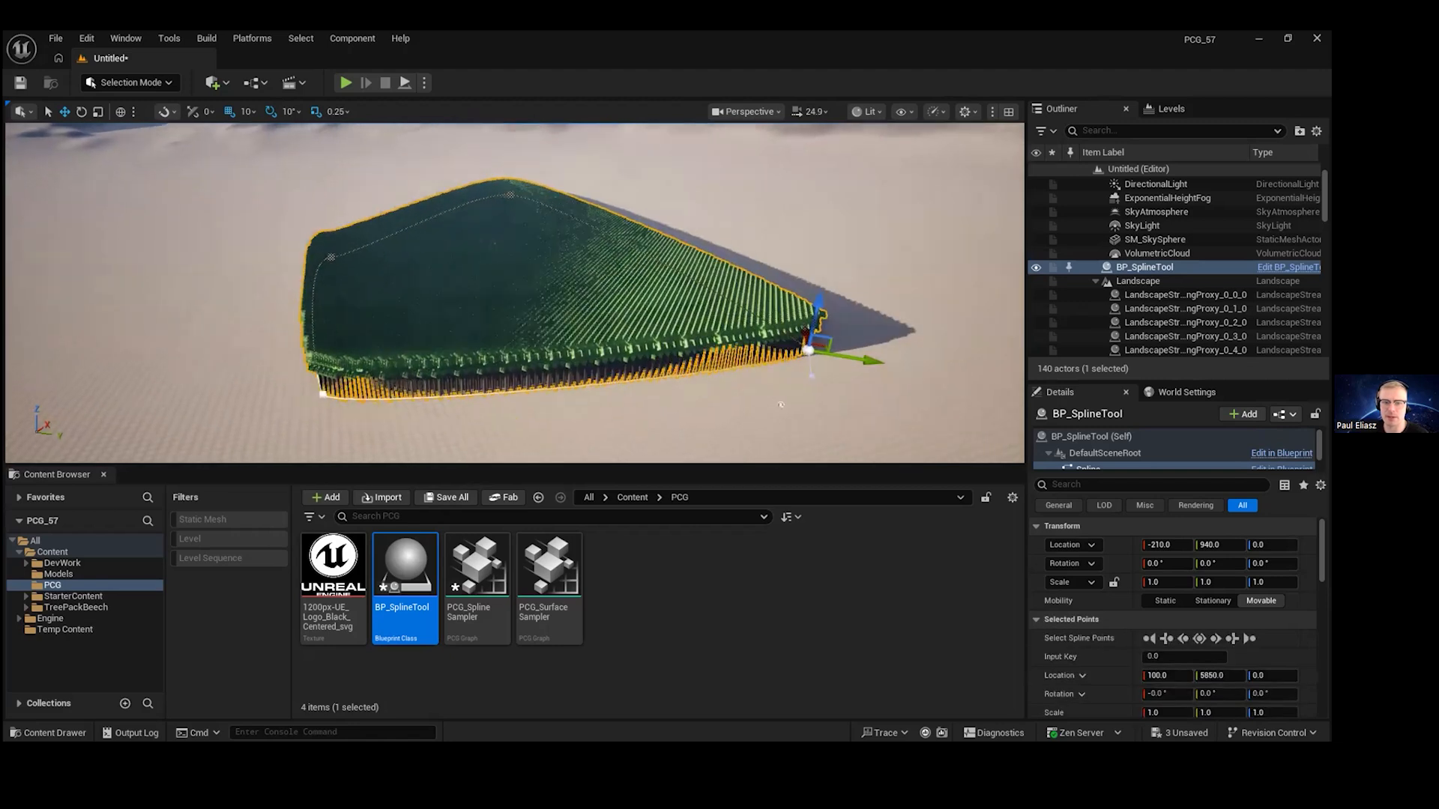
right_drag(780, 404, 738, 439)
key(w)
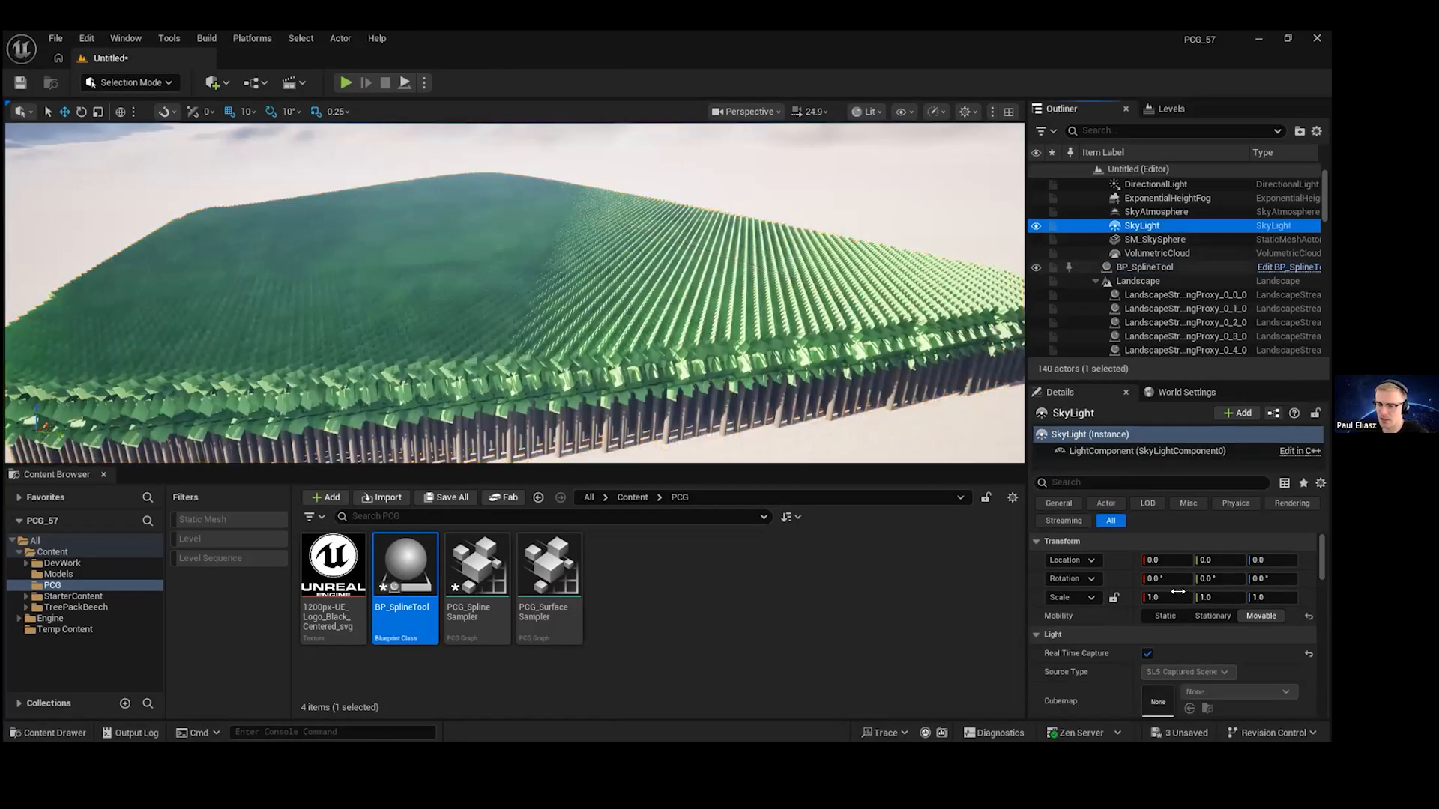
- Raise BP_SplineTool's Spawning Distance on Interior to 1000, and settle it at about 899
click(1188, 266)
scroll(1120, 595, down, 2)
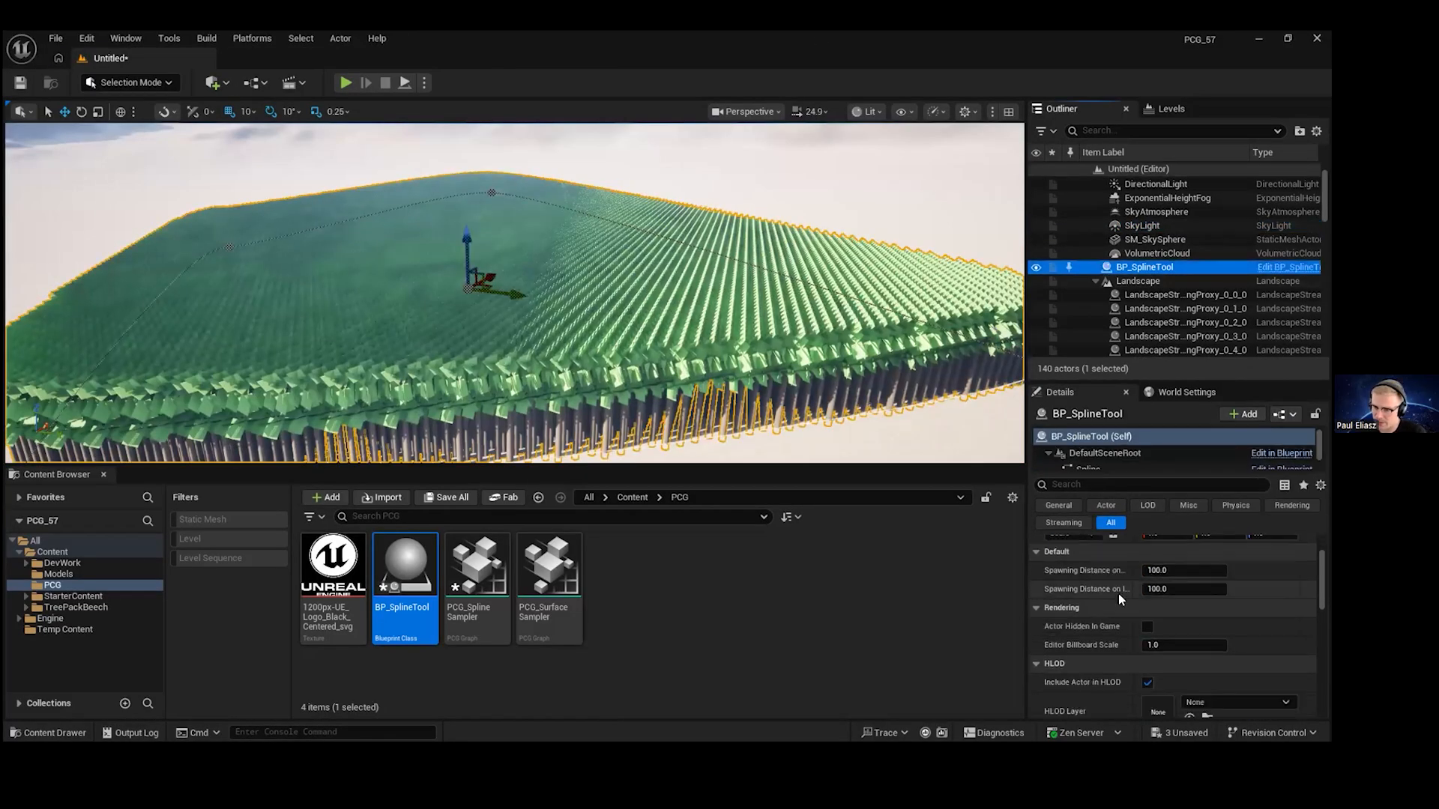
drag(1133, 589, 1305, 585)
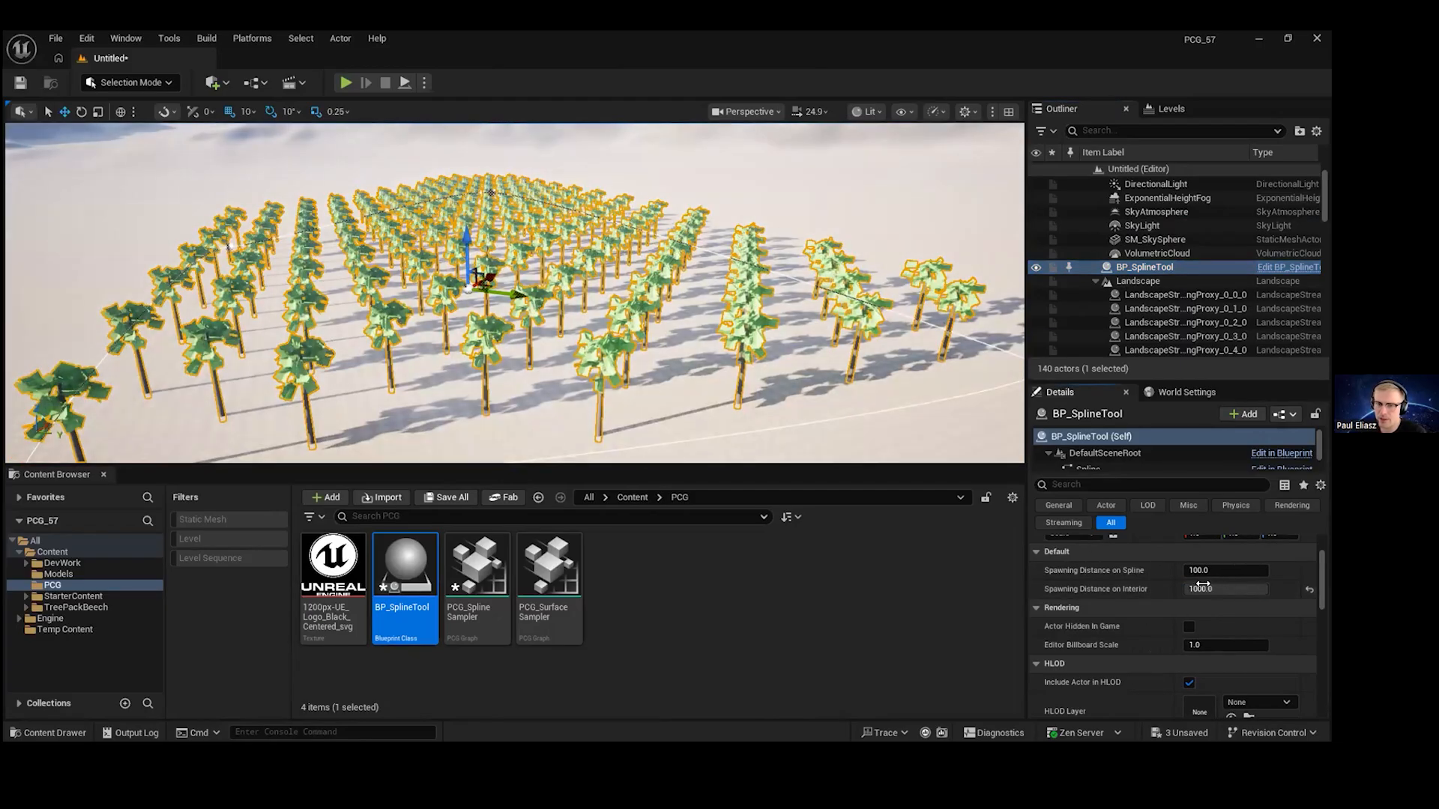
right_drag(595, 233, 596, 233)
key(d)
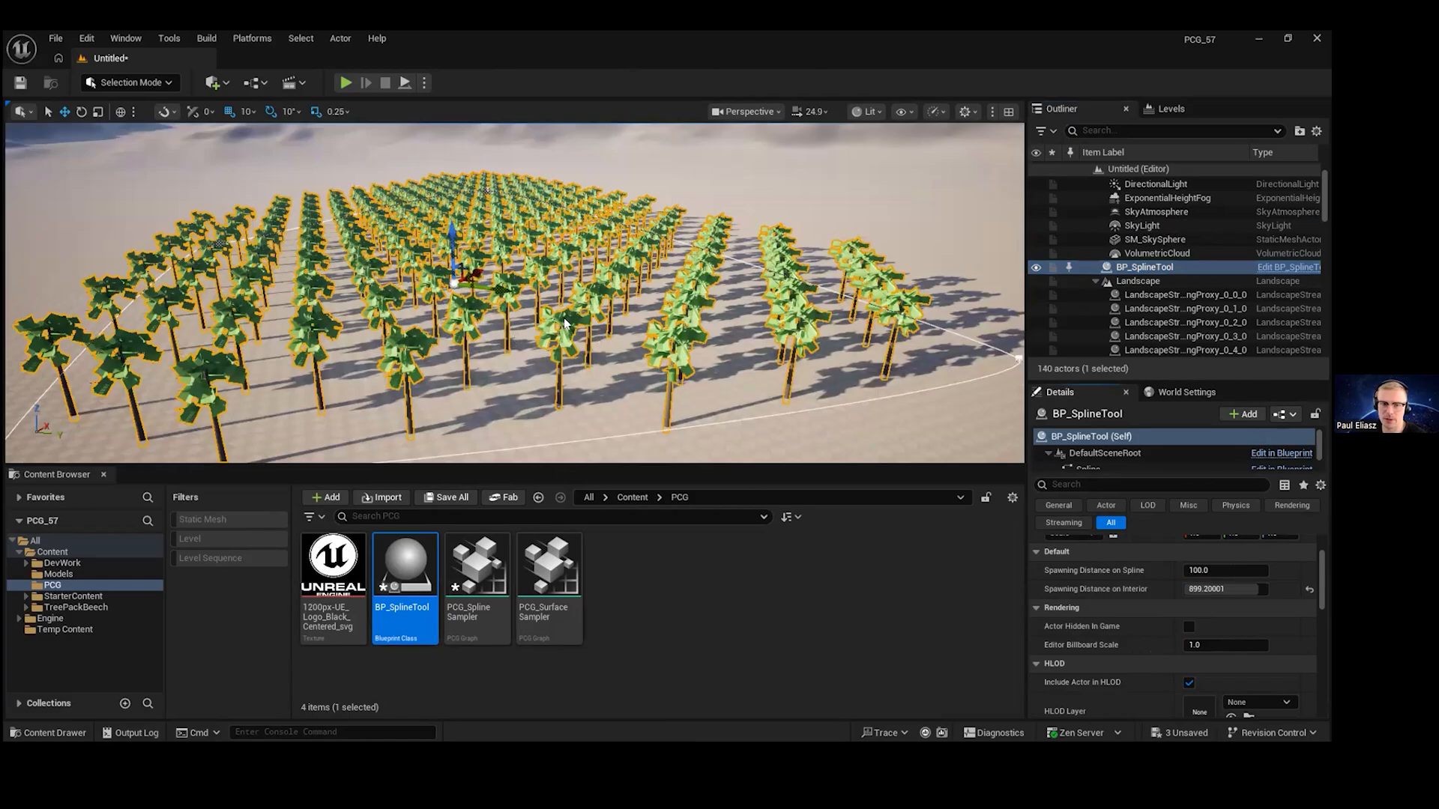
- Move the Static Mesh Spawner node farther from Transform Points in the PCG_SplineSampler graph and bring up its GPU settings
right_drag(728, 271, 335, 271)
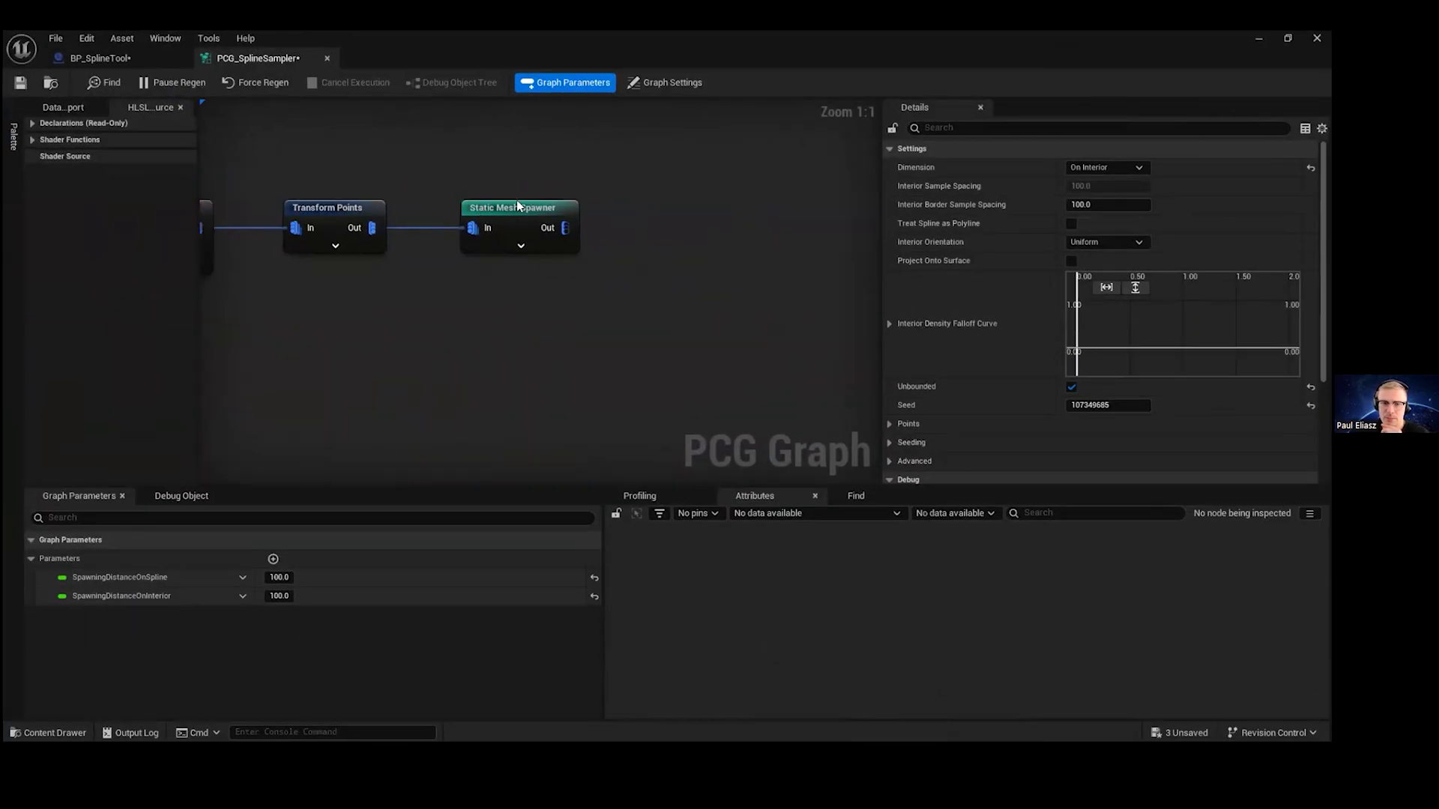
drag(516, 200, 650, 200)
right_drag(690, 292, 682, 292)
drag(606, 200, 648, 167)
right_drag(647, 217, 595, 241)
scroll(1094, 390, down, 5)
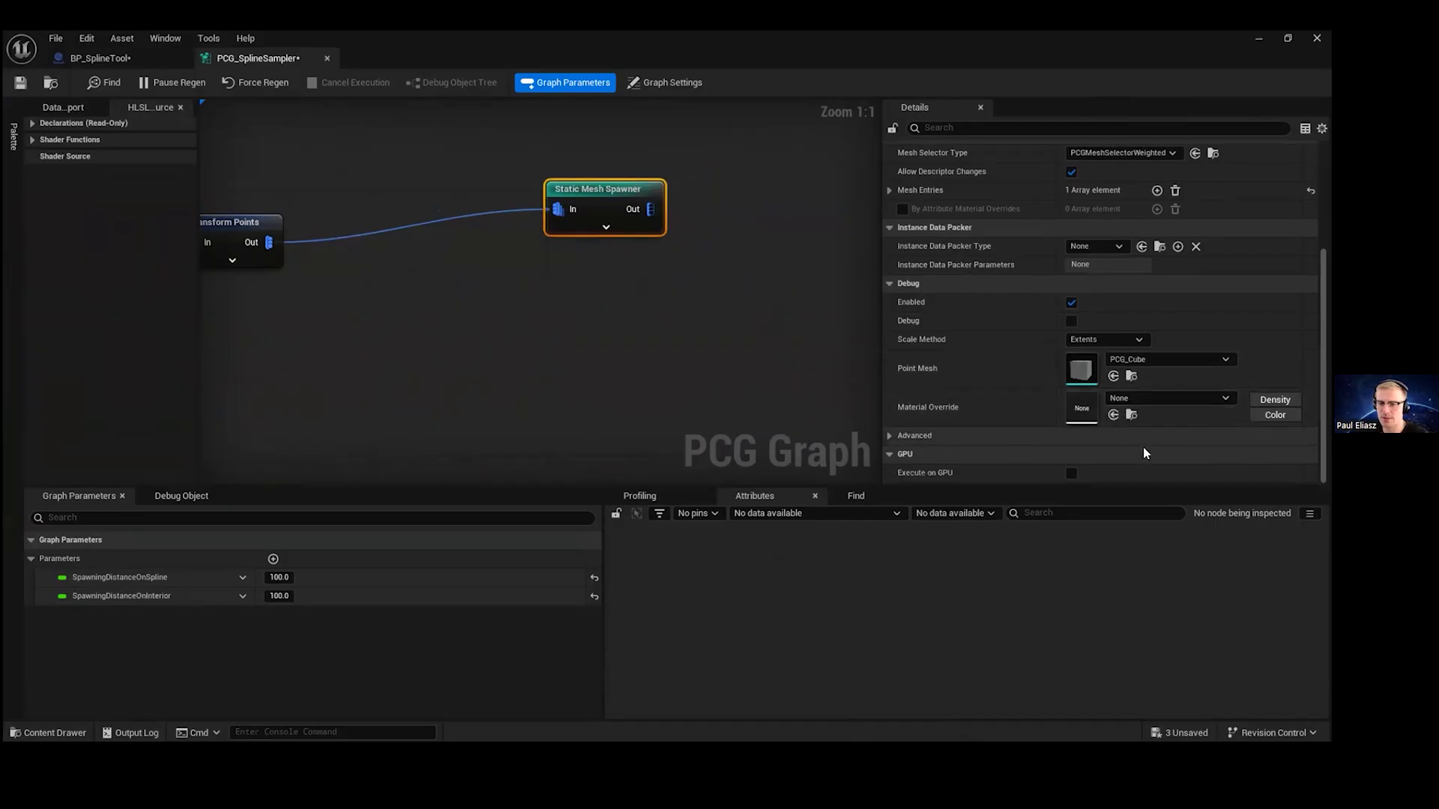
right_drag(635, 305, 627, 333)
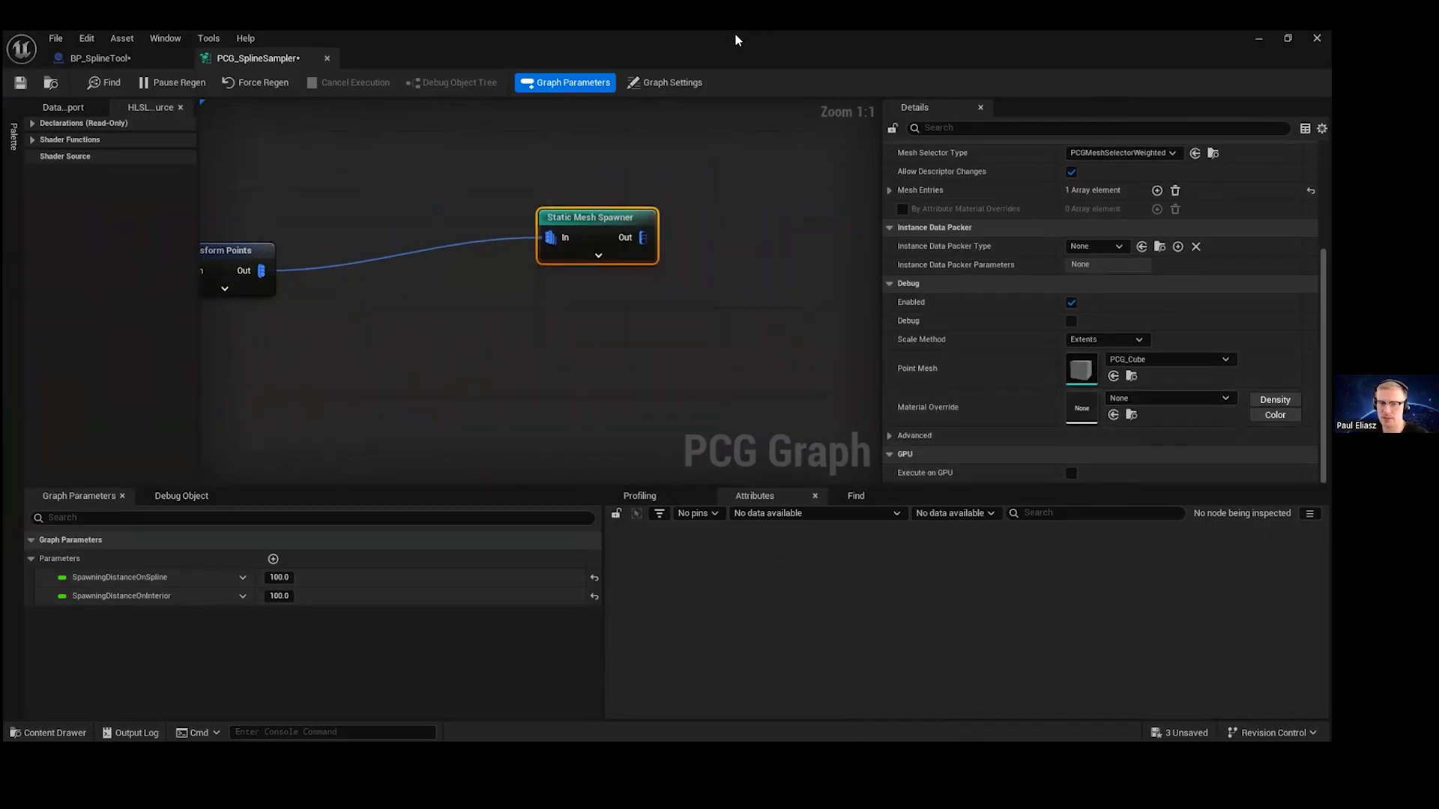
key(super+Down)
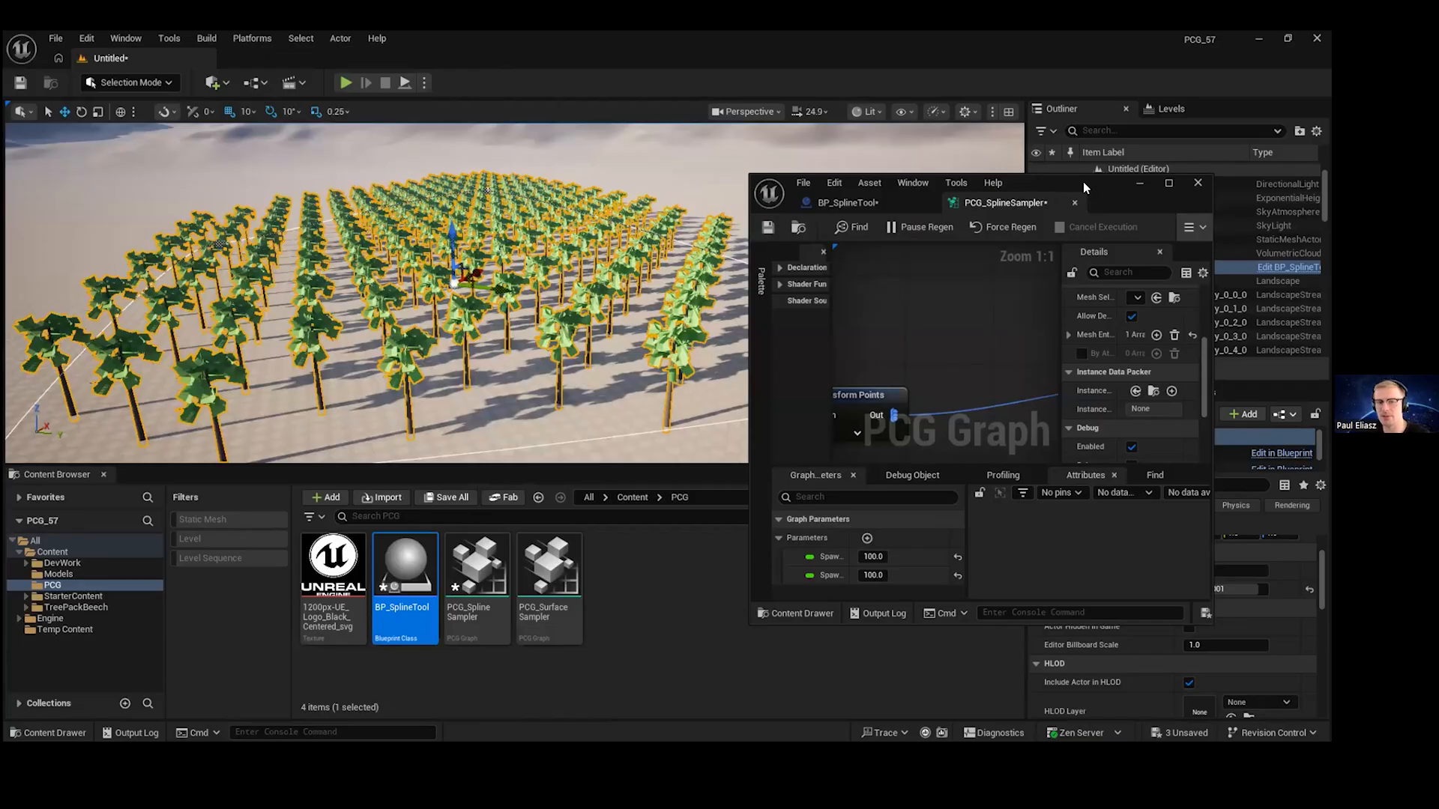
drag(1083, 183, 750, 31)
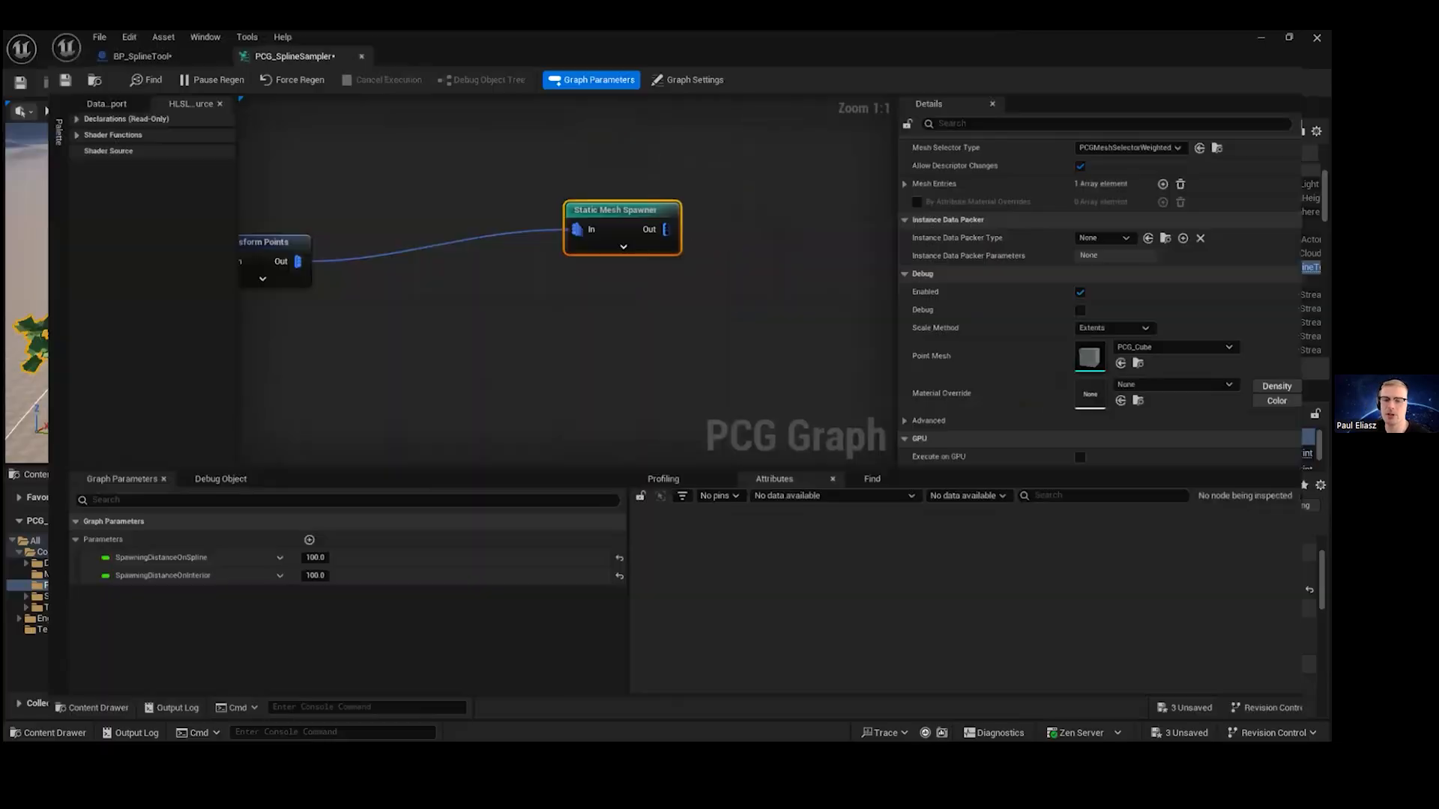
right_drag(729, 367, 698, 409)
click(785, 407)
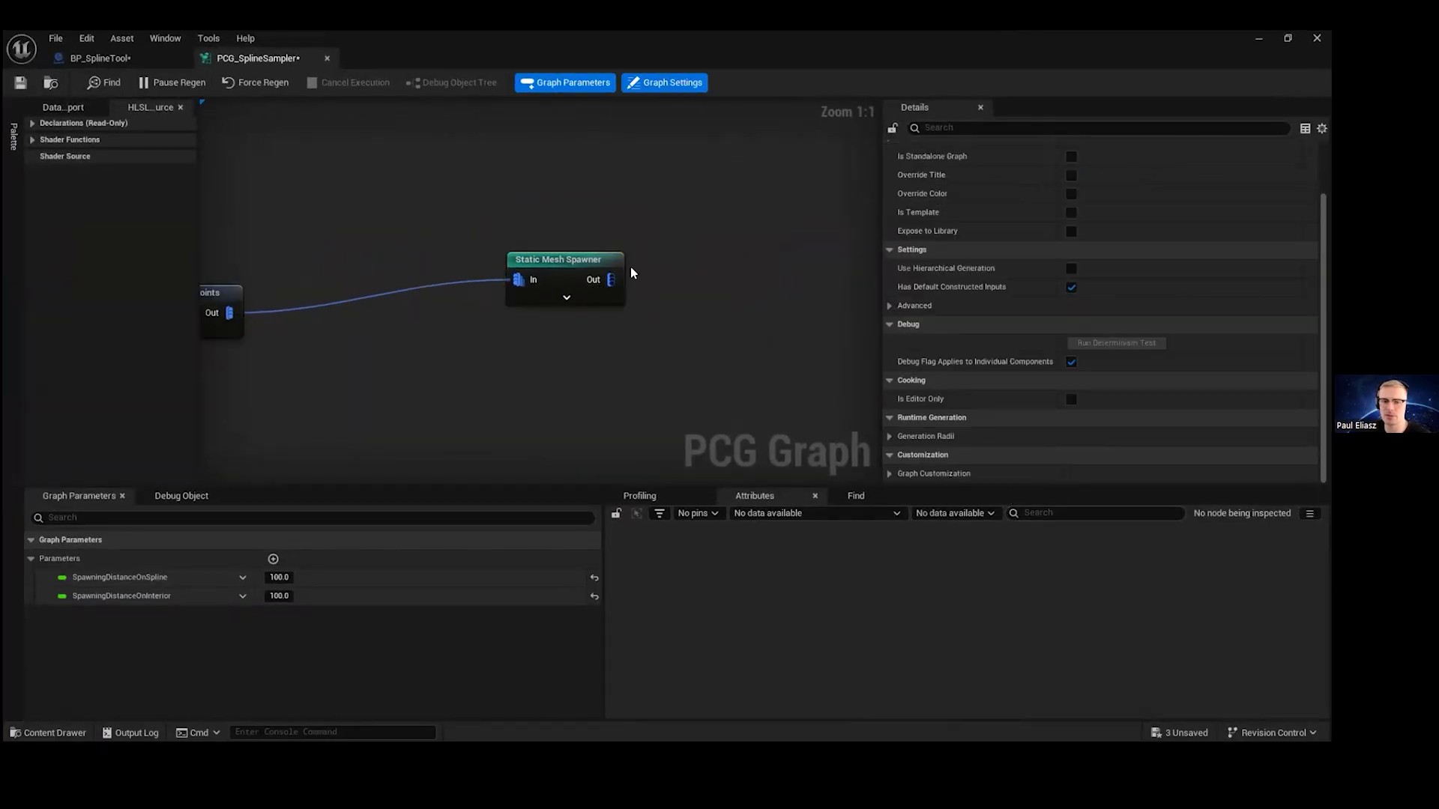
- Enable Execute on GPU for the Static Mesh Spawner node
click(620, 271)
scroll(1000, 469, down, 10)
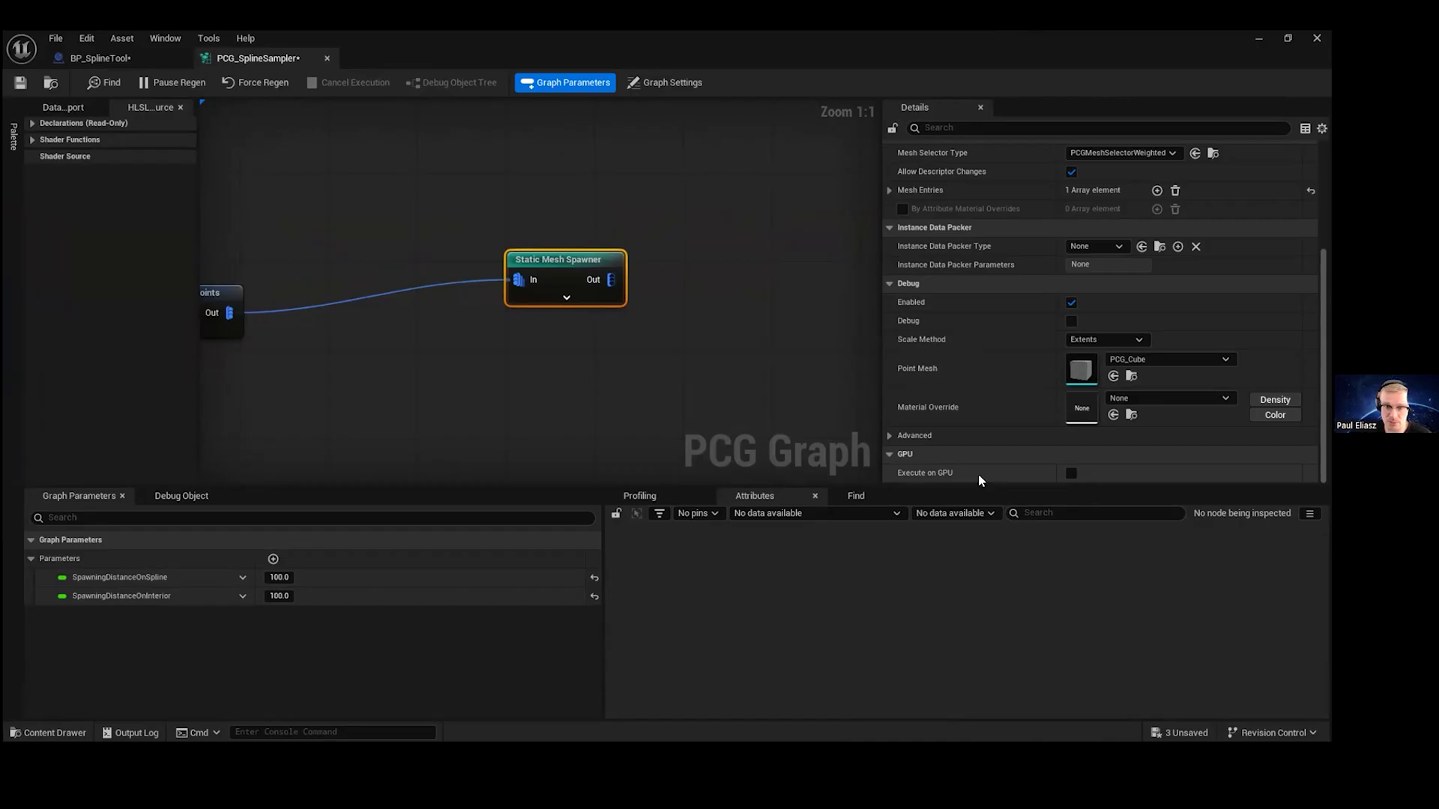
mouse_move(578, 428)
right_down()
mouse_move(536, 414)
mouse_move(556, 415)
right_up()
right_drag(482, 311, 607, 290)
scroll(607, 290, down, 1)
scroll(606, 294, down, 1)
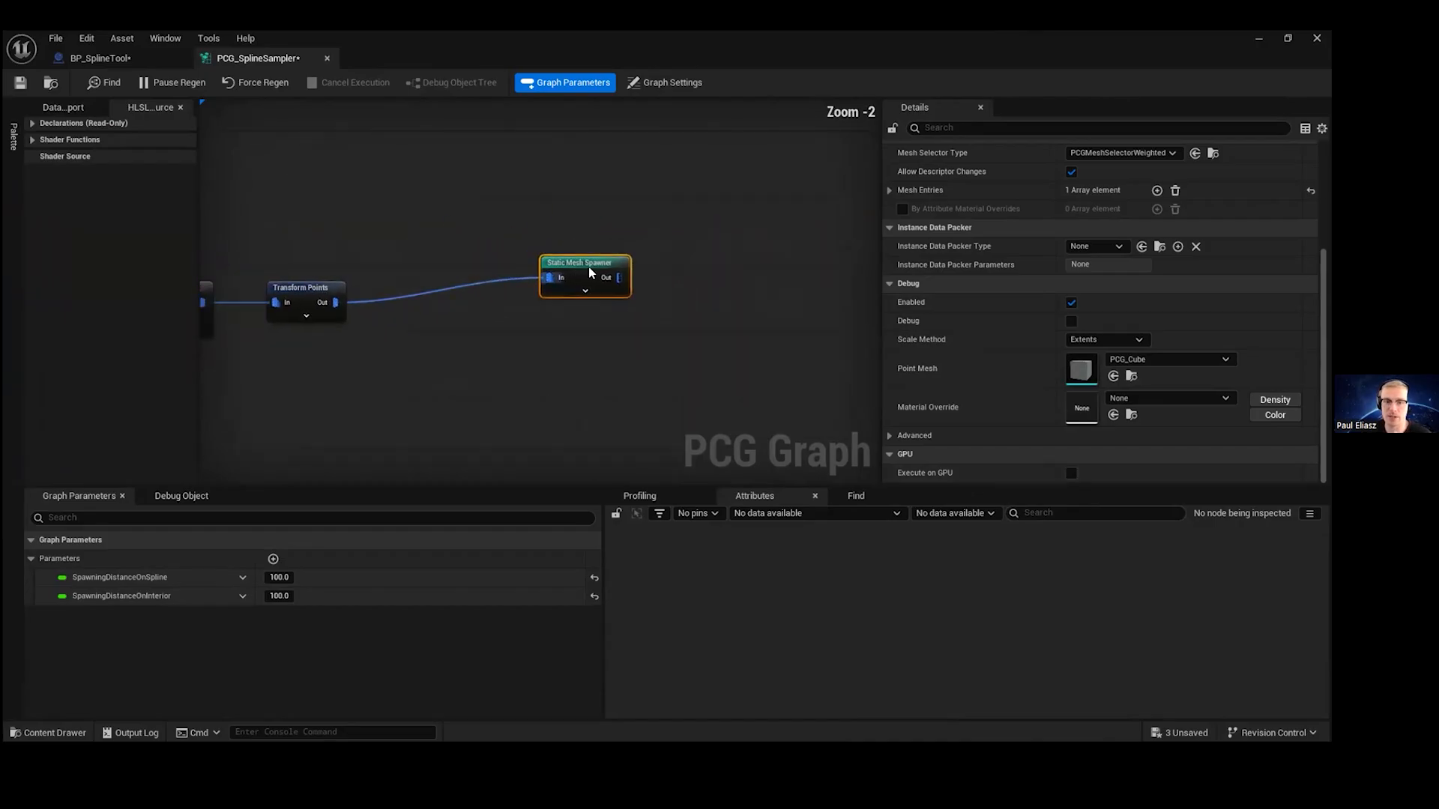
click(1070, 472)
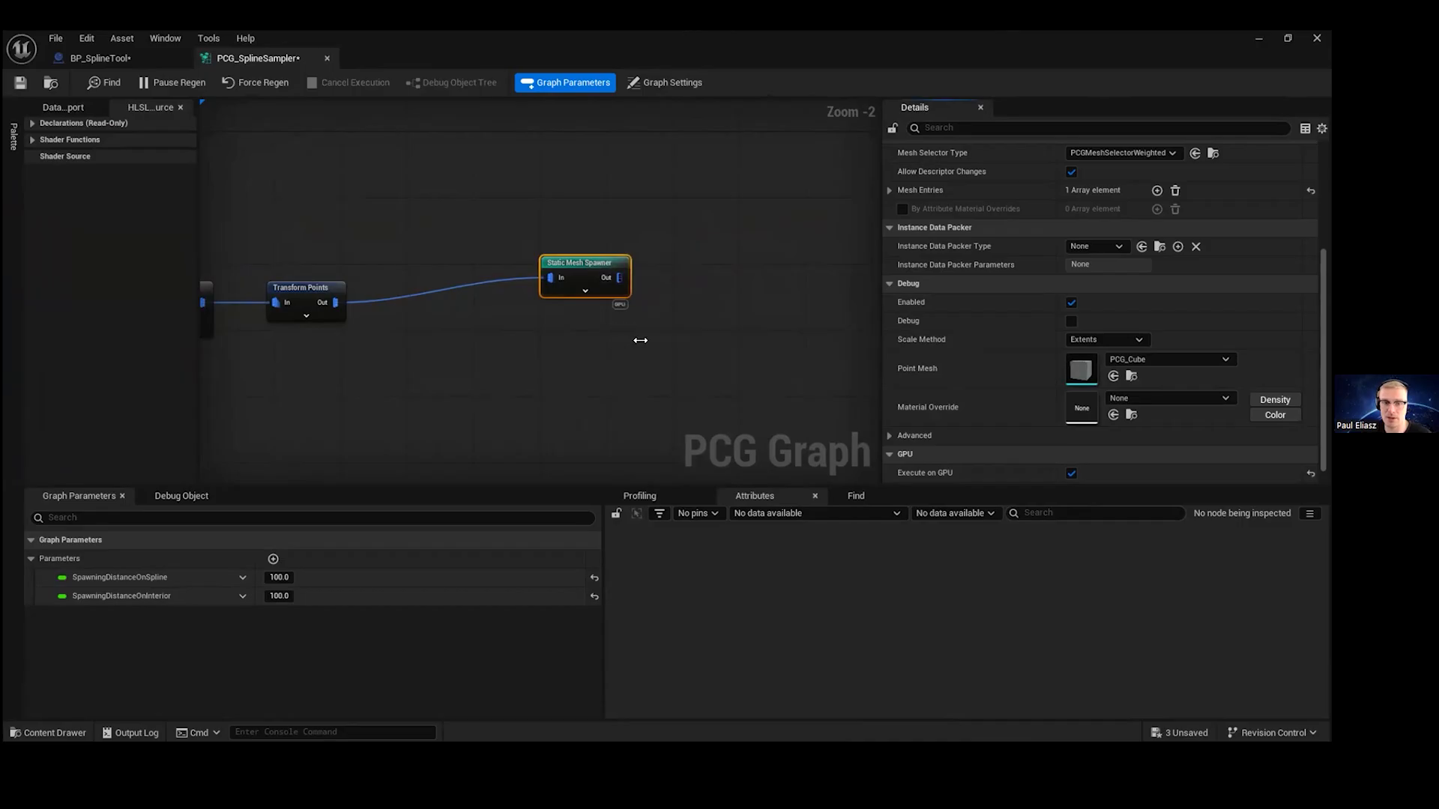
scroll(640, 340, up, 2)
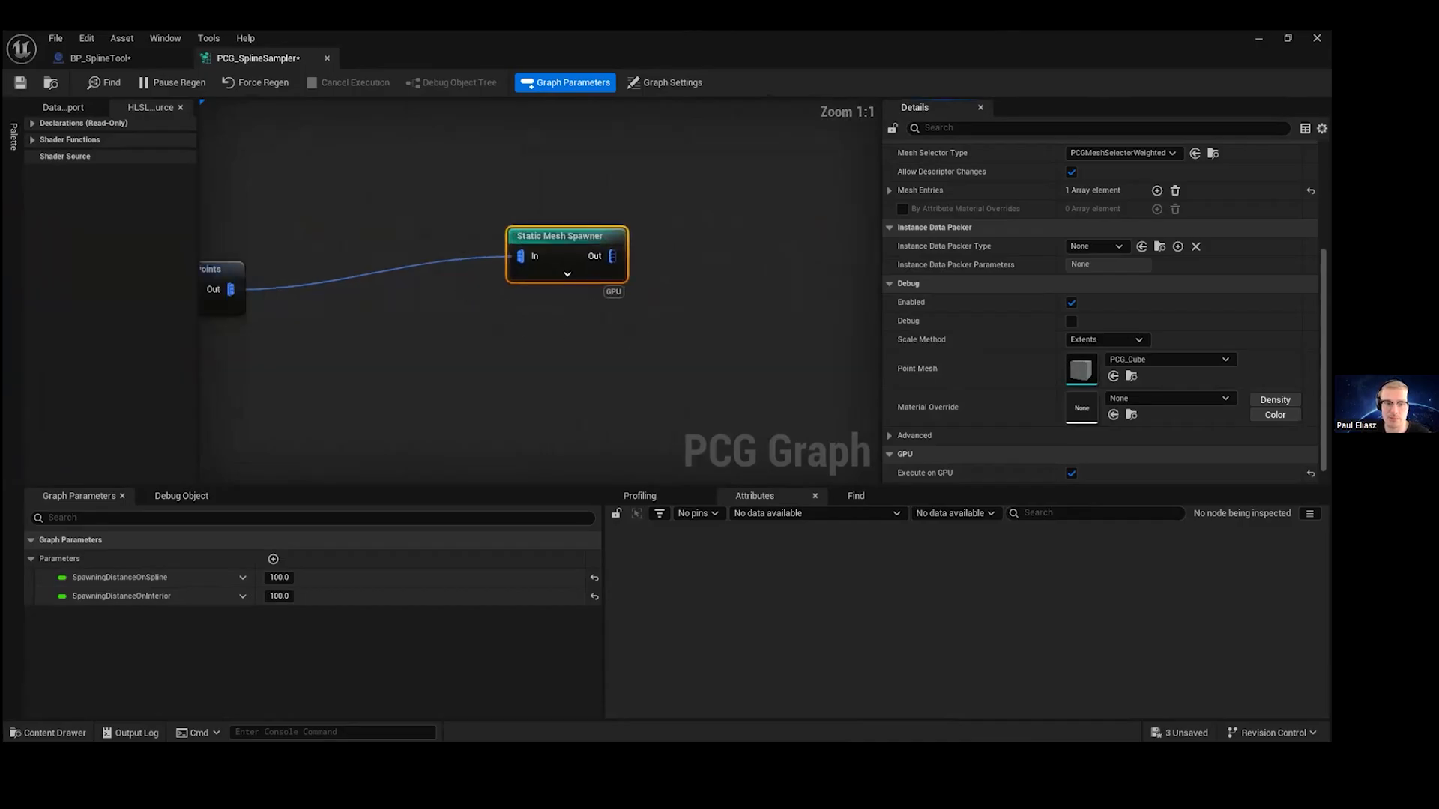
- Inspect the trees spawned inside the spline in the level viewport from different angles
key(super+Down)
drag(494, 289, 430, 280)
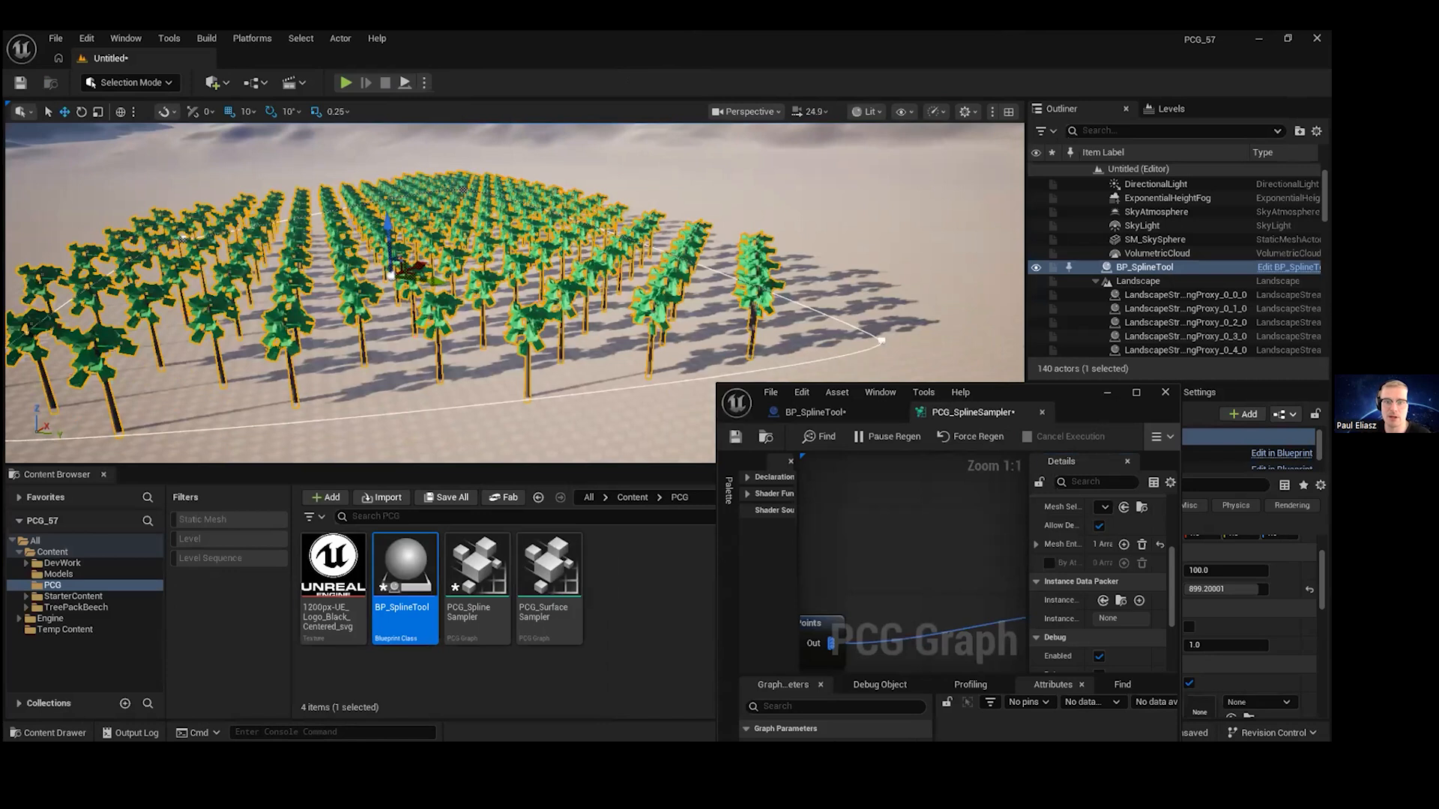
drag(642, 166, 592, 171)
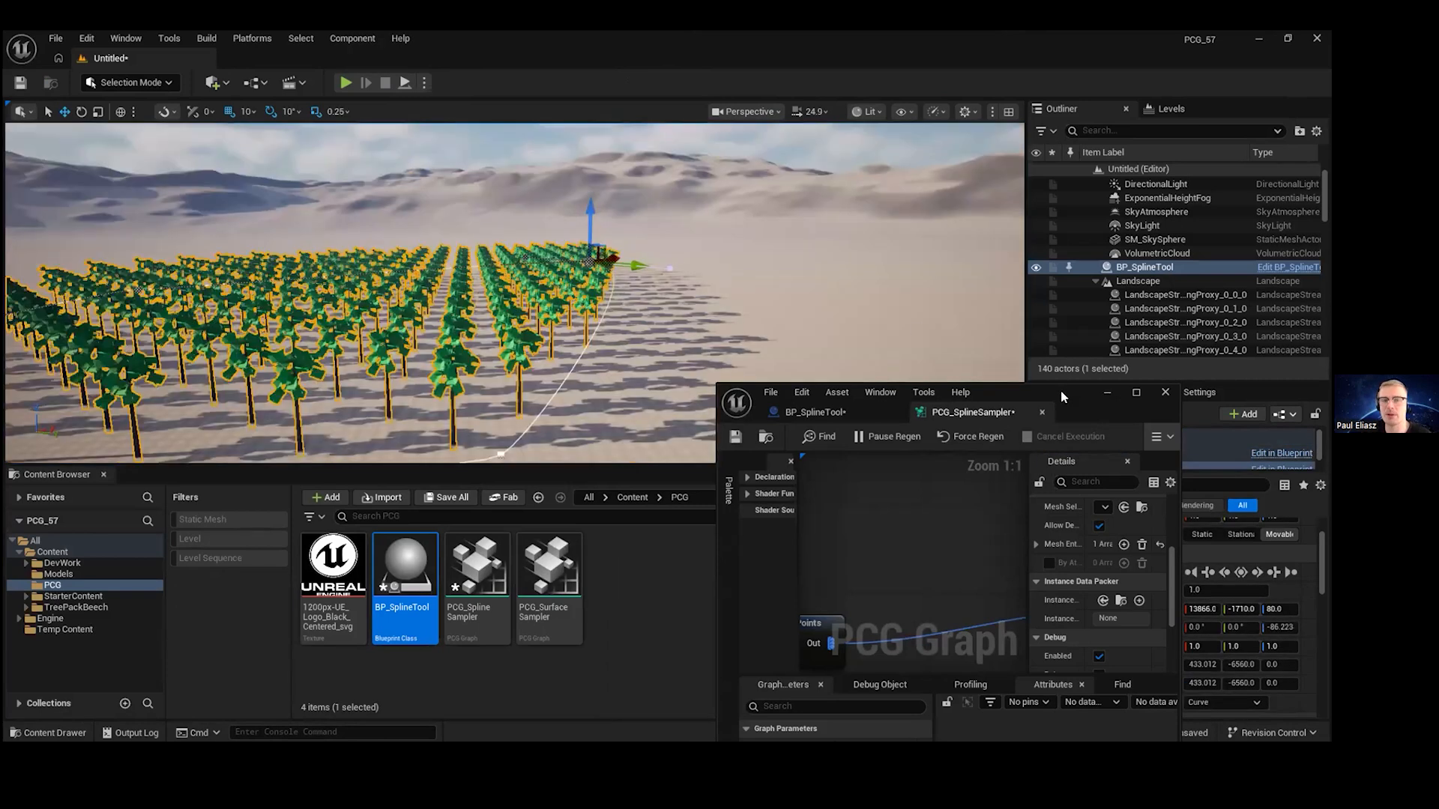
key(a)
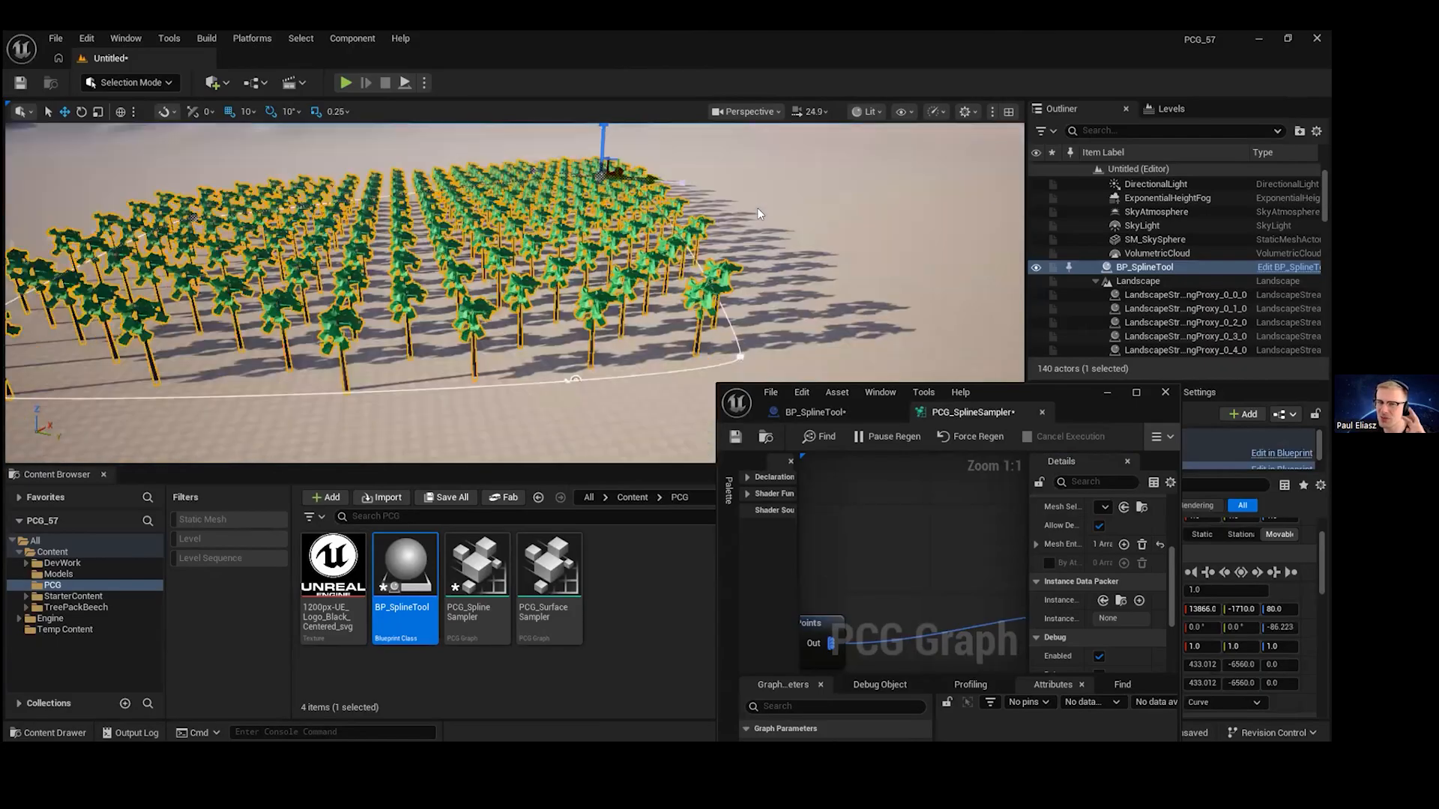
drag(1034, 392, 660, 34)
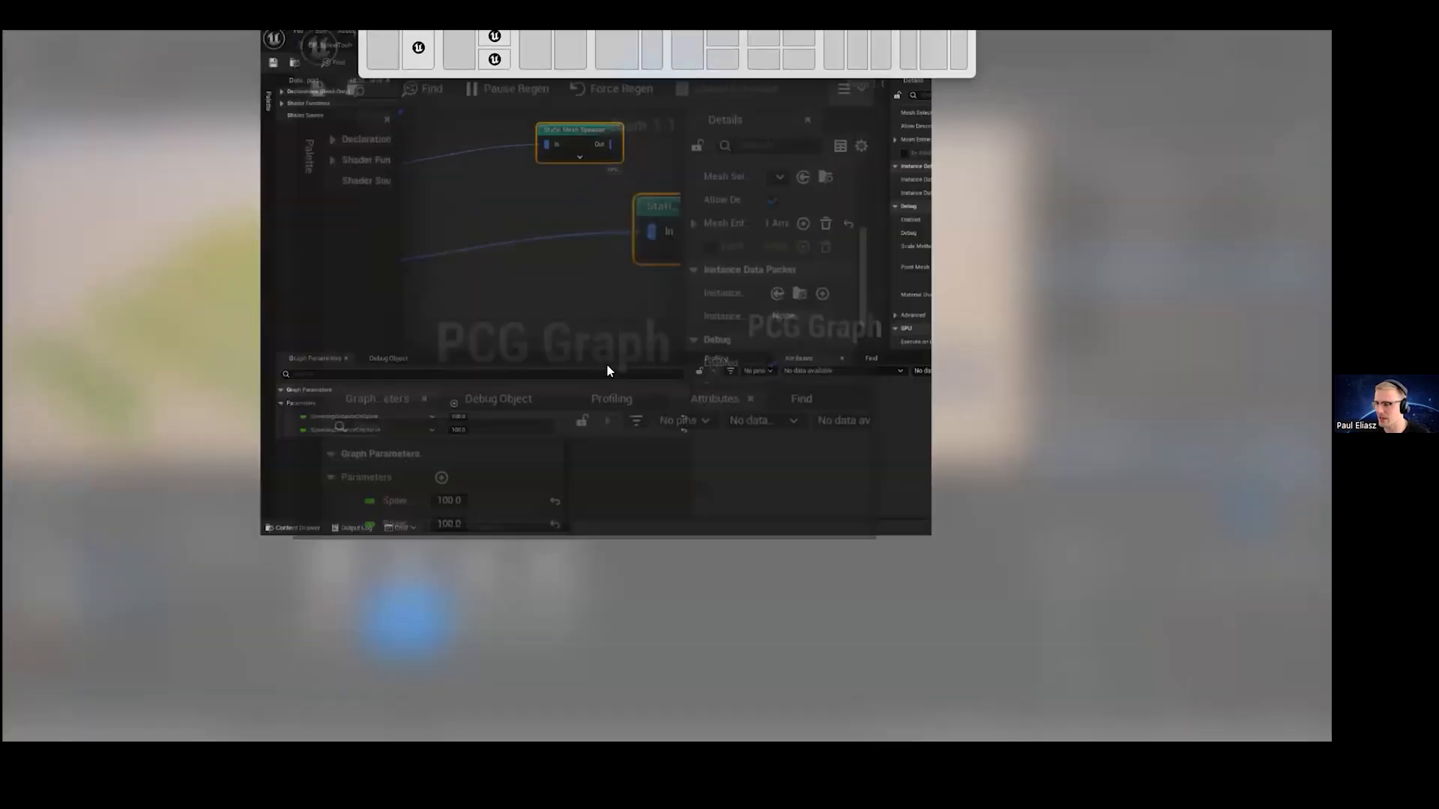
- Add a Branch node to the PCG_SplineSampler graph and place it between Transform Points and the Static Mesh Spawner
drag(593, 238, 581, 260)
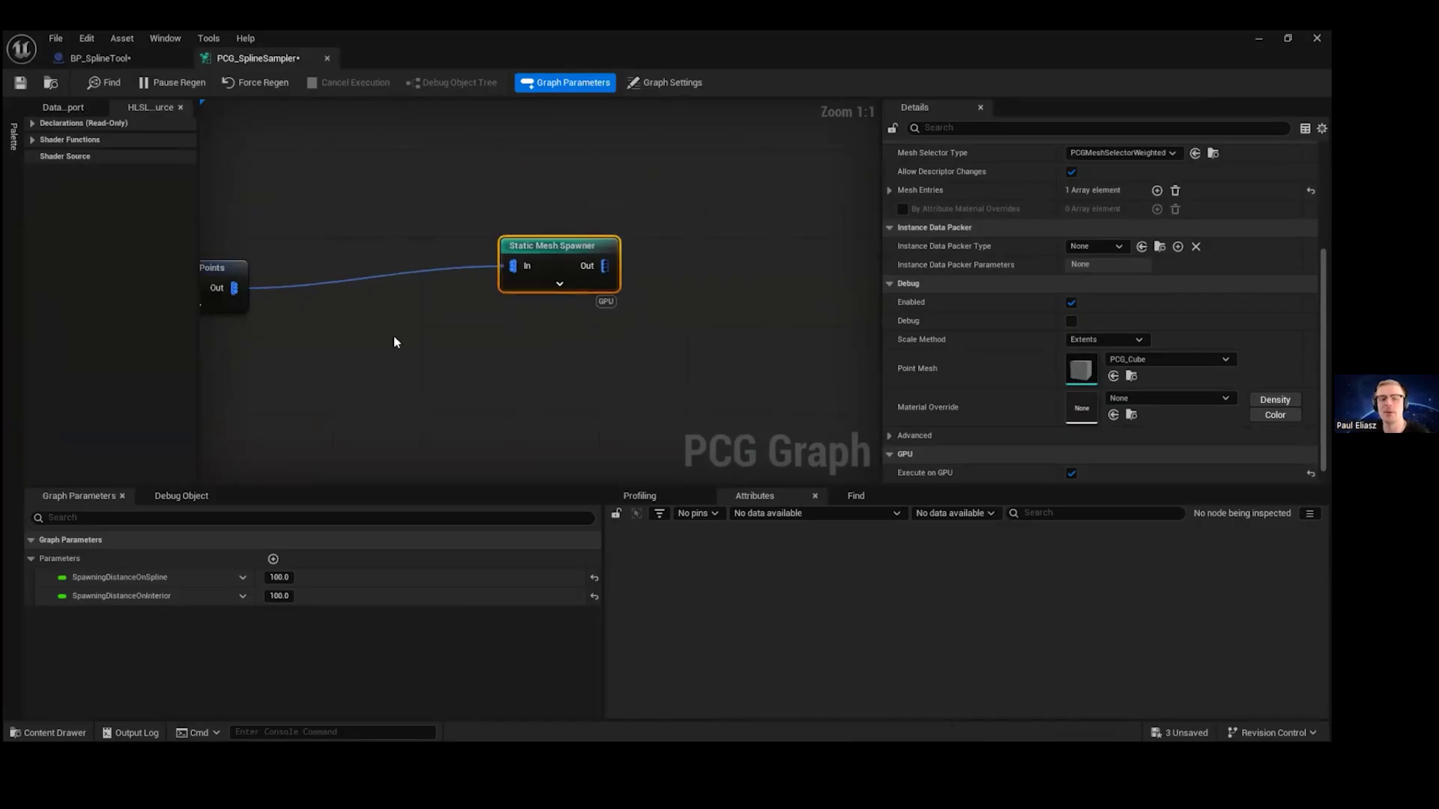
right_drag(311, 349, 521, 344)
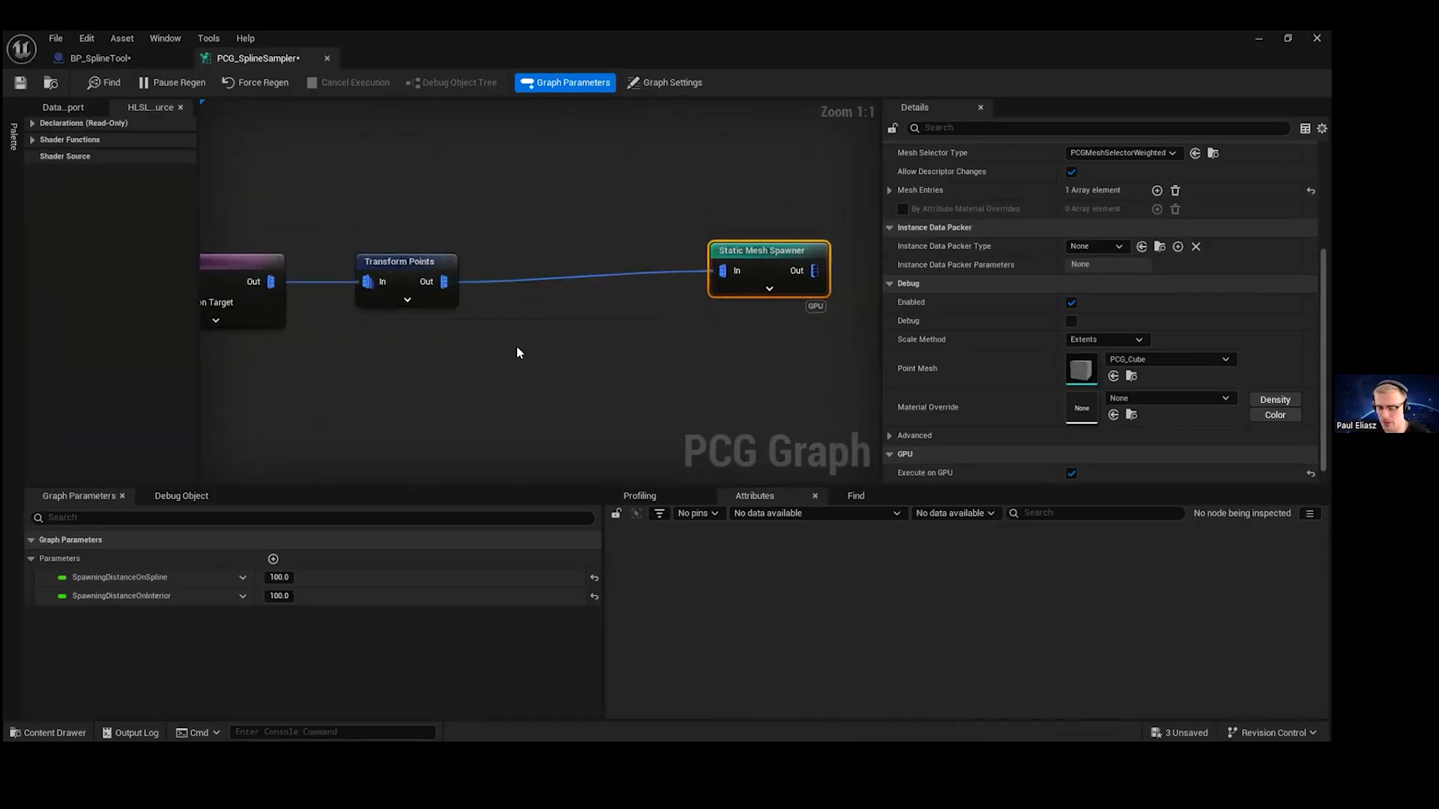
right_click(514, 344)
text(branch)
key(Return)
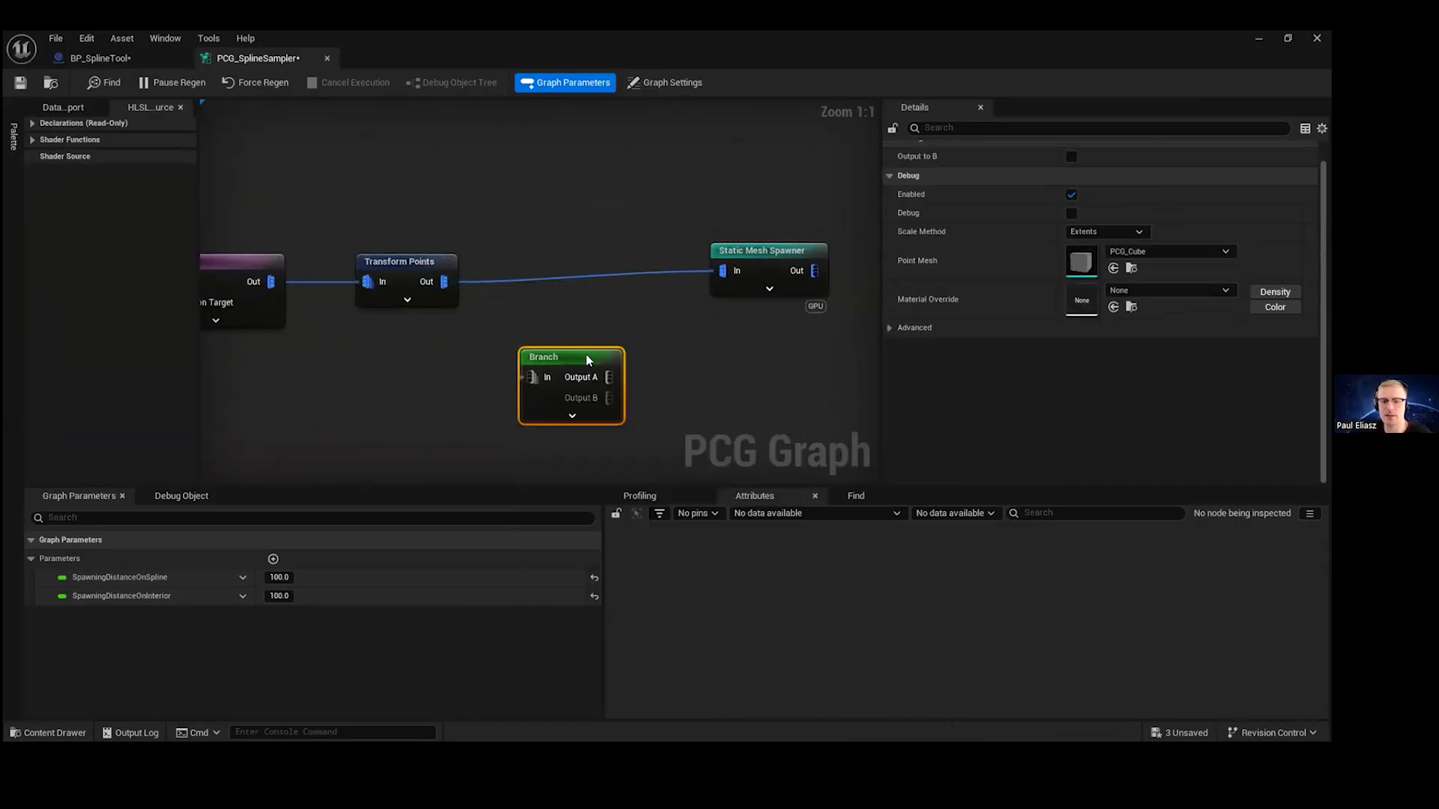
drag(589, 363, 591, 323)
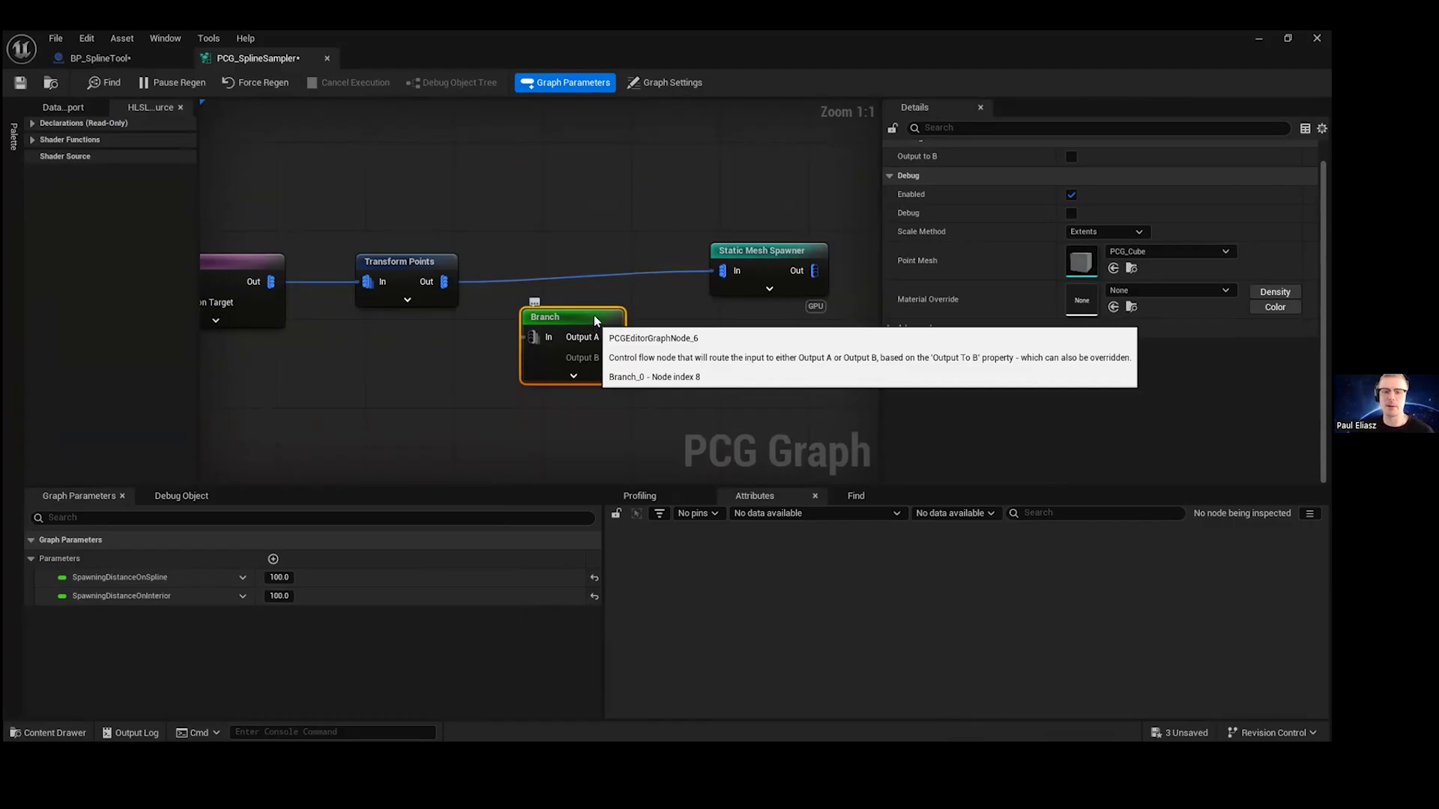
drag(593, 315, 594, 271)
- Connect Transform Points to the Branch input and the Branch's Output A to the Static Mesh Spawner
drag(444, 282, 723, 272)
click(650, 273)
alt+click(641, 274)
drag(567, 279, 566, 257)
- Duplicate the Static Mesh Spawner node and place the copy directly below the original
right_drag(693, 324, 575, 303)
drag(700, 340, 646, 215)
key(ctrl+c)
key(ctrl+v)
right_drag(708, 457, 708, 425)
drag(716, 433, 672, 289)
- Turn off Execute on GPU for the Static Mesh Spawner connected to the Branch's Output A
click(672, 197)
scroll(1101, 324, down, 3)
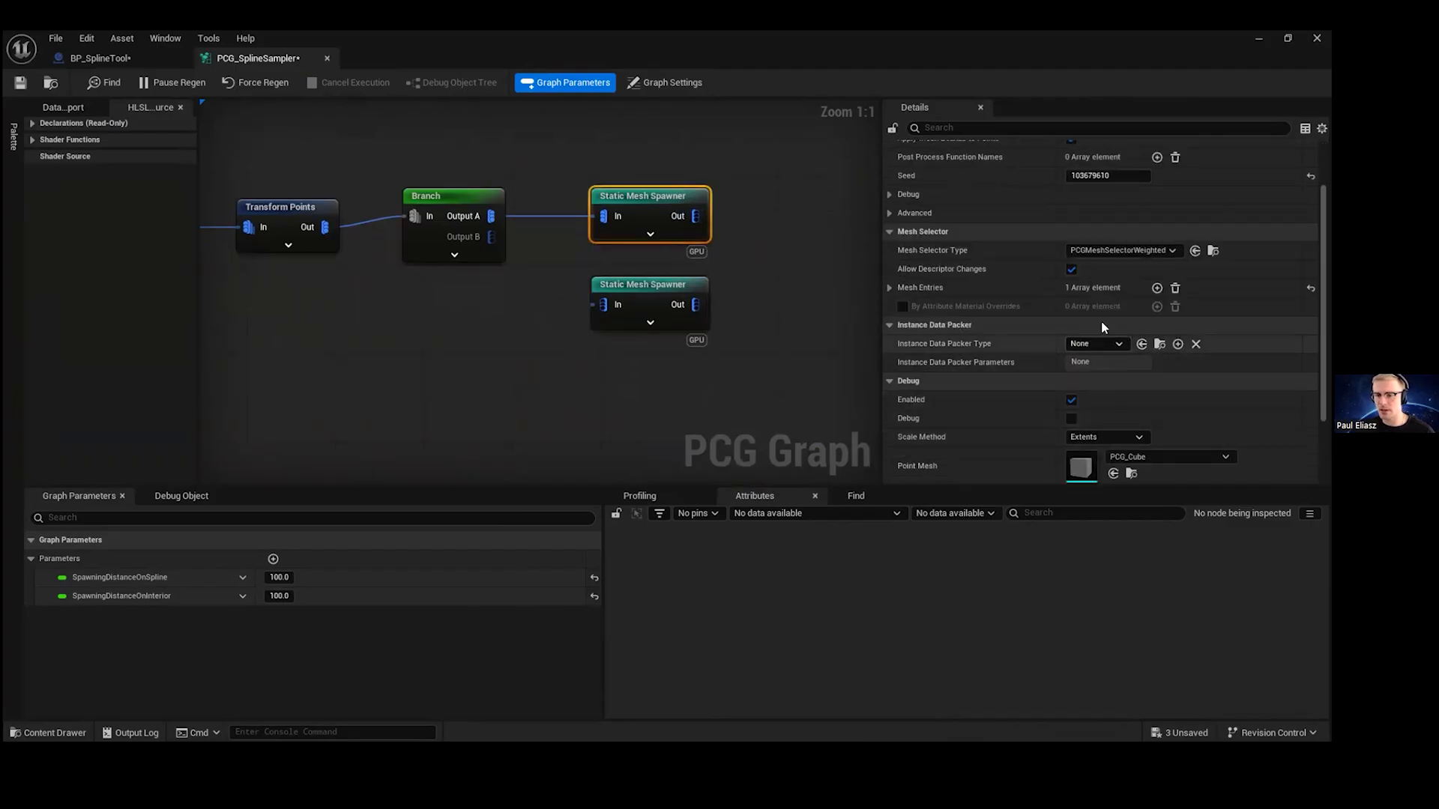
scroll(1091, 383, down, 2)
scroll(1094, 443, down, 2)
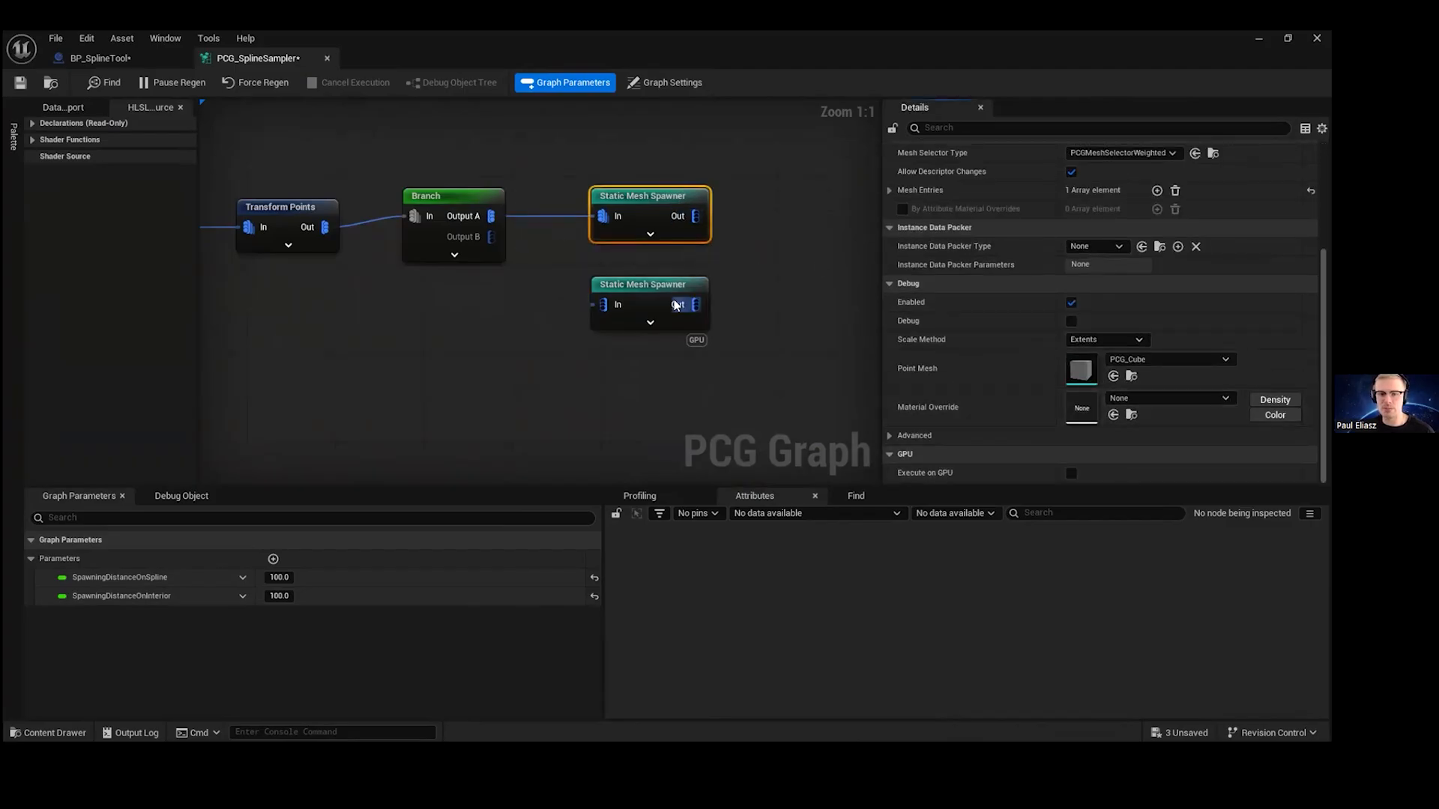
- Connect the Branch's Output B to the input of the lower, GPU-executed Static Mesh Spawner
drag(491, 236, 604, 304)
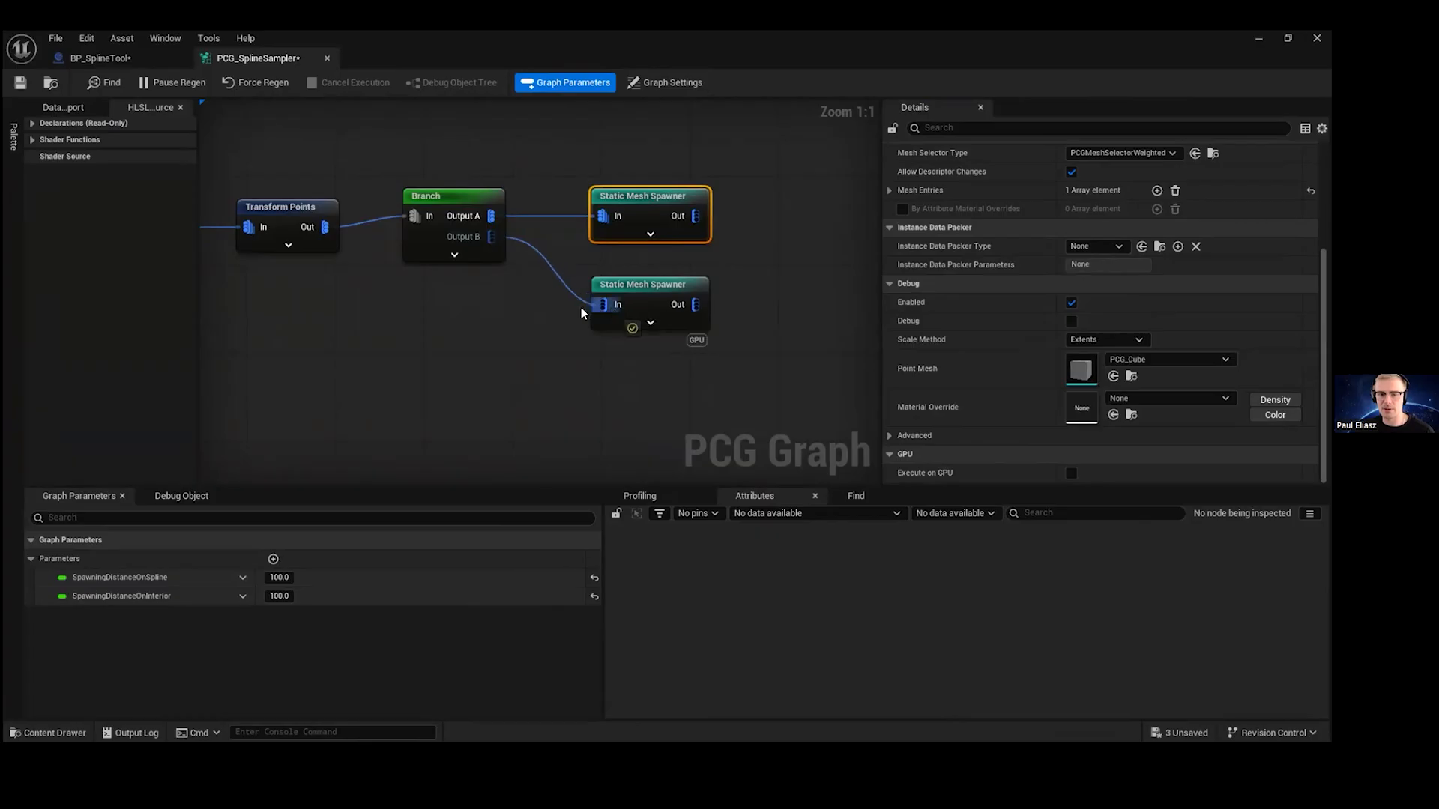
right_drag(448, 346, 600, 322)
- Add a Boolean graph parameter named GPUOnOff to PCG_SplineSampler
click(272, 559)
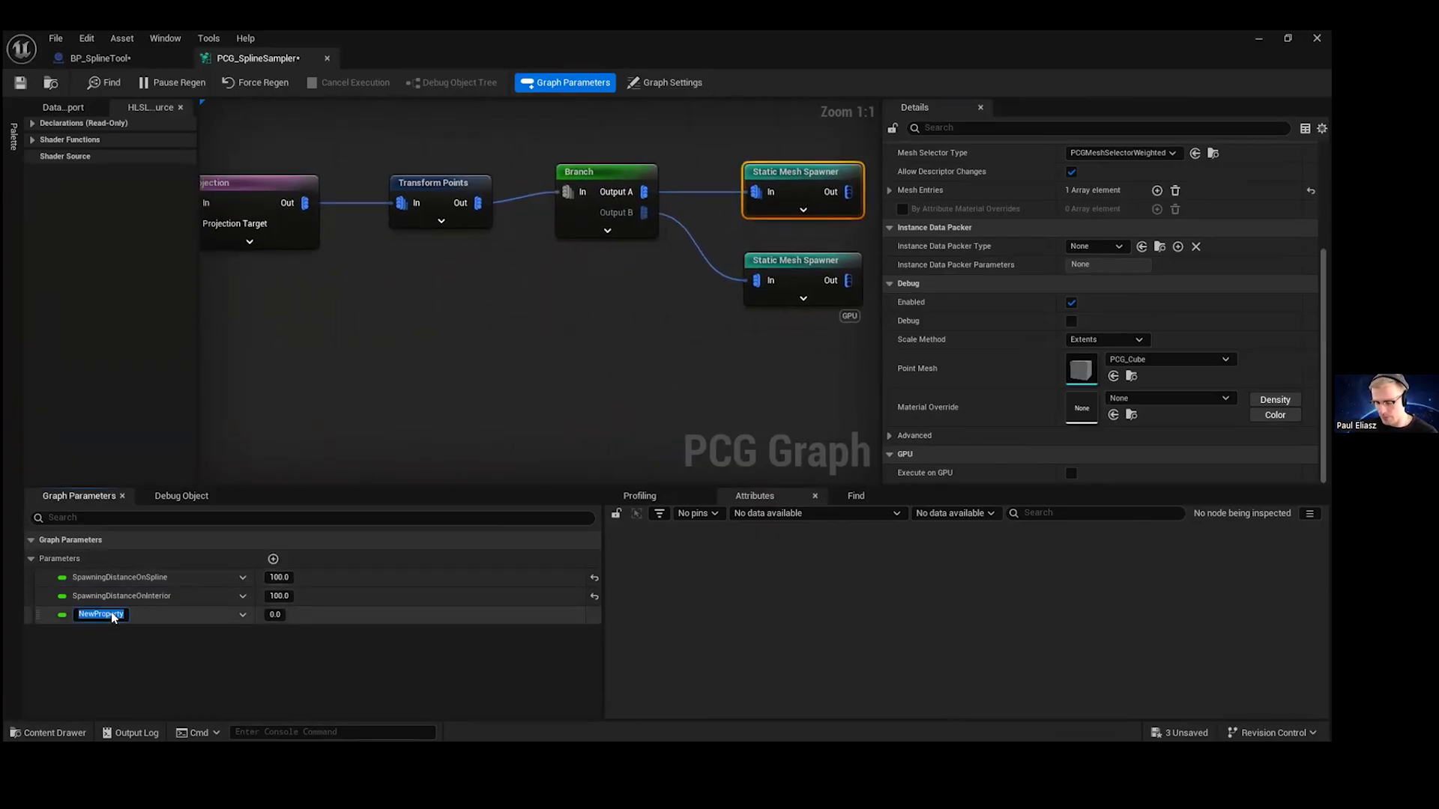
text(GPUOnOff)
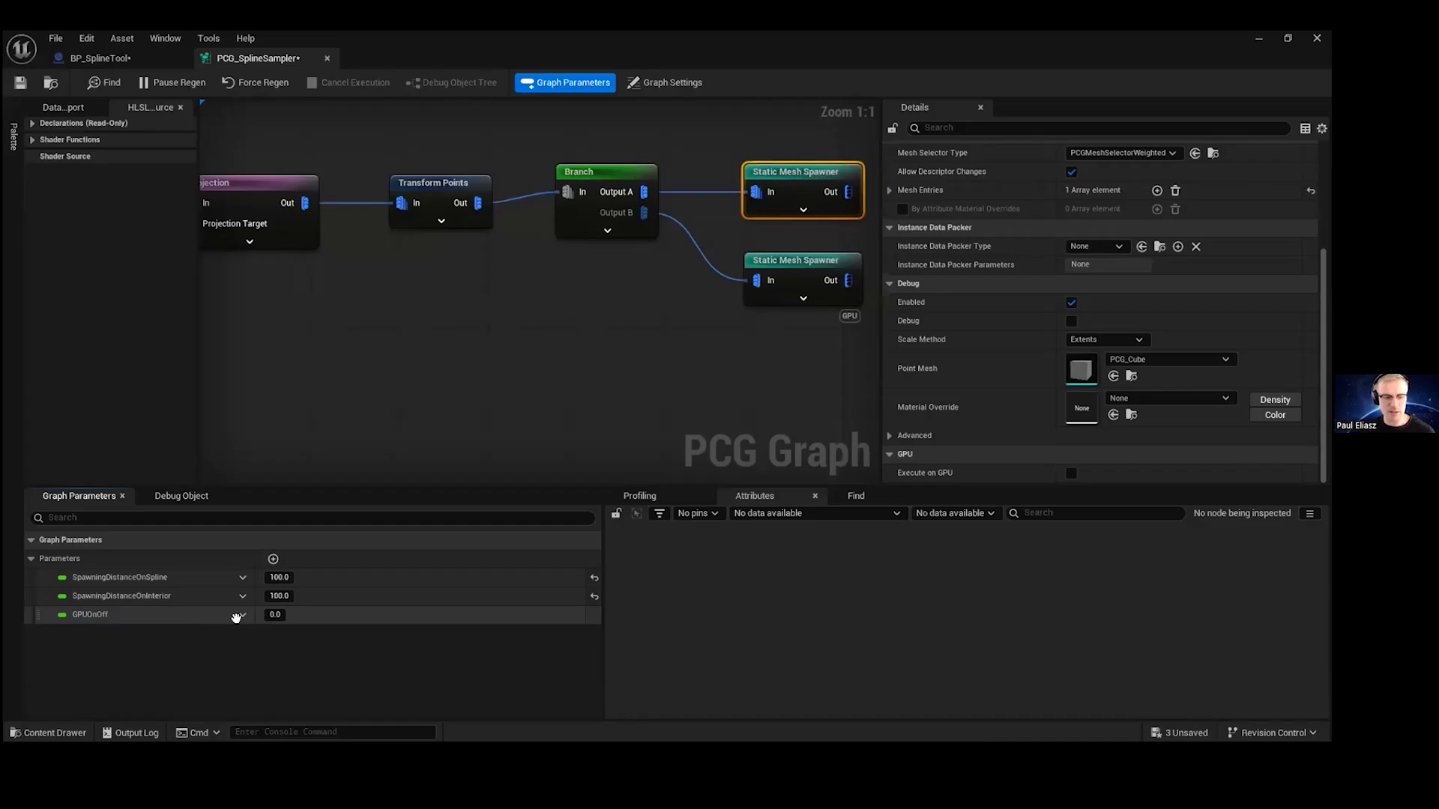
click(241, 614)
click(270, 408)
click(266, 446)
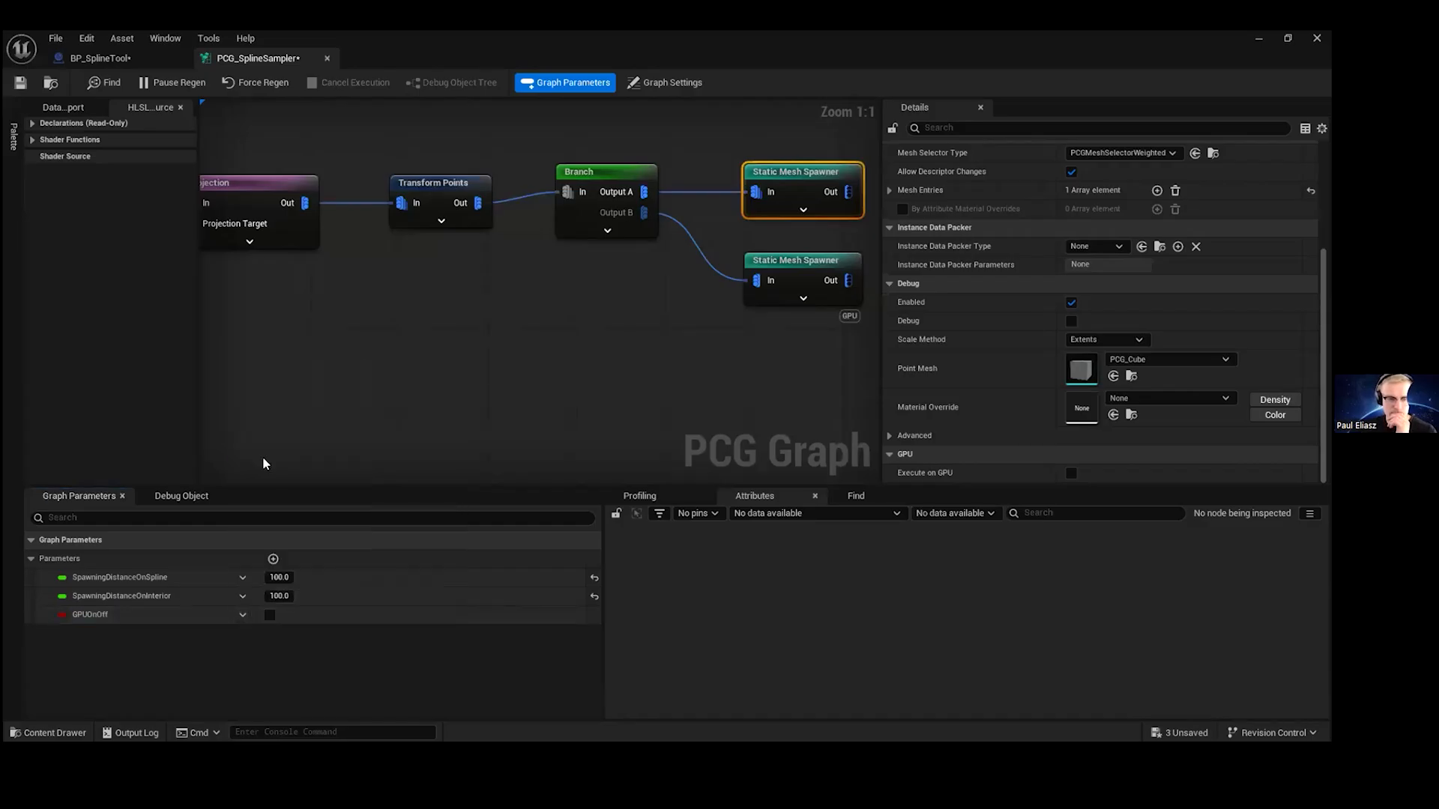
- Add a Get GPUOnOff node, connect it to the Branch's Output to B input, and save the PCG graph
right_drag(540, 287, 462, 304)
right_click(462, 304)
text(get gp)
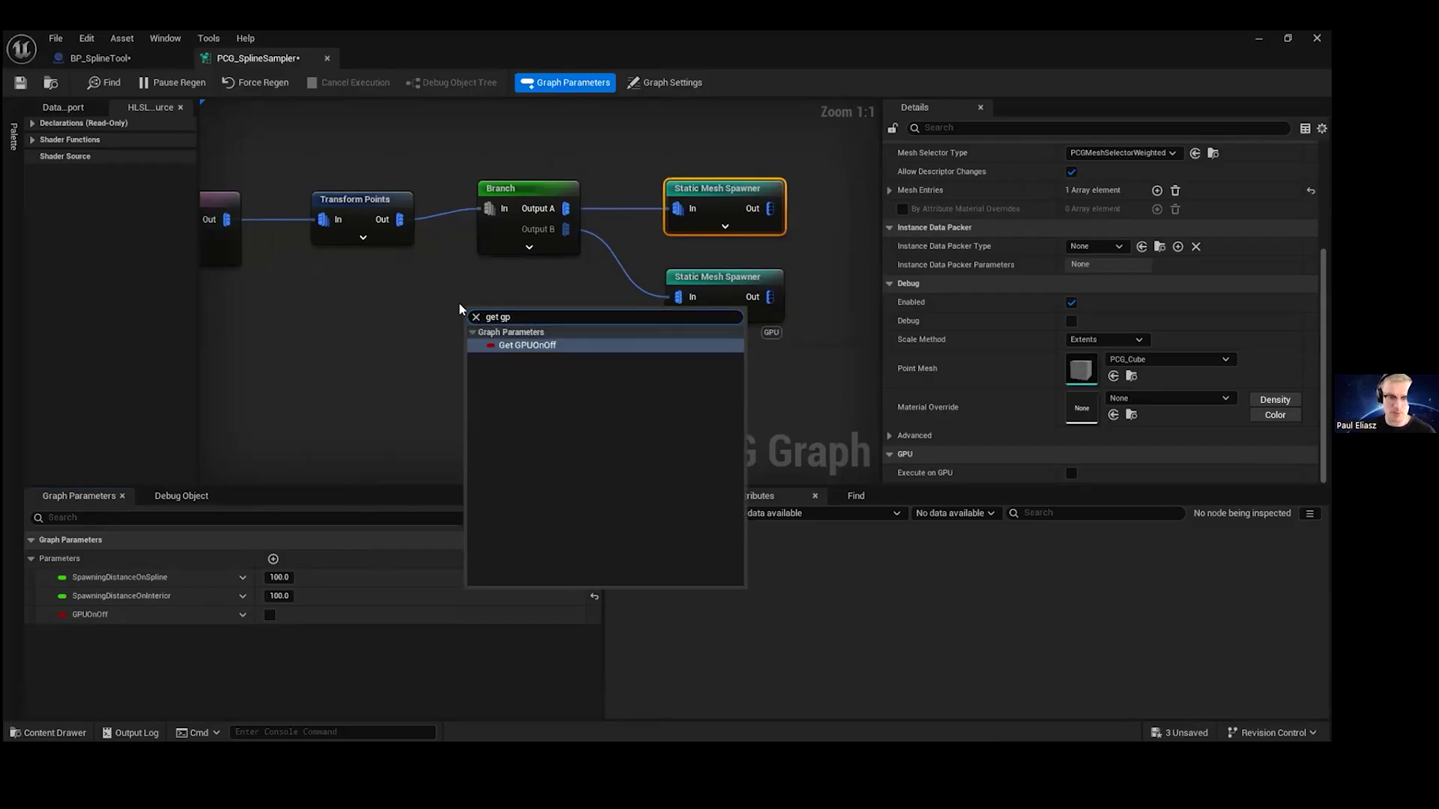
key(Return)
drag(494, 312, 490, 250)
click(548, 248)
right_drag(662, 329, 701, 343)
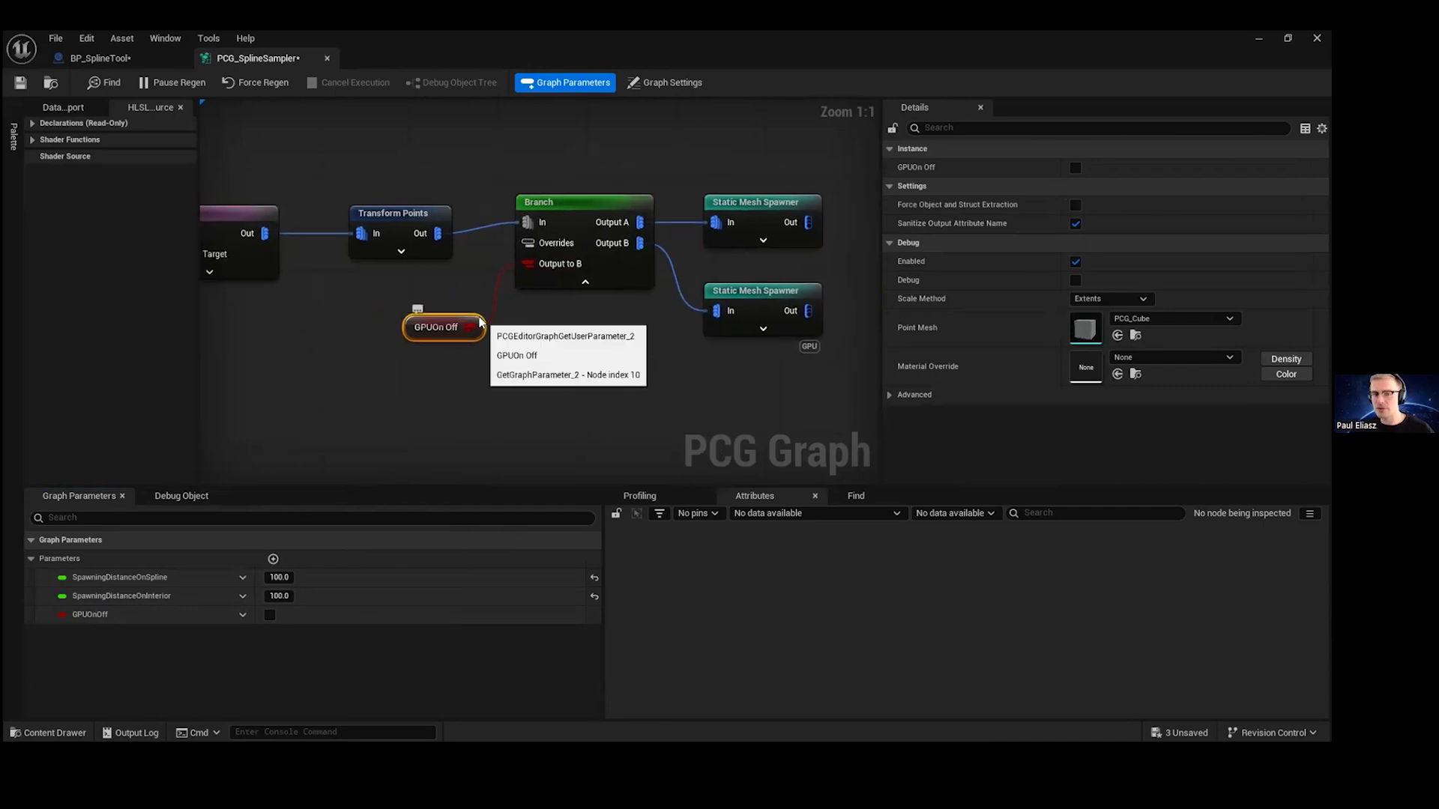
click(20, 82)
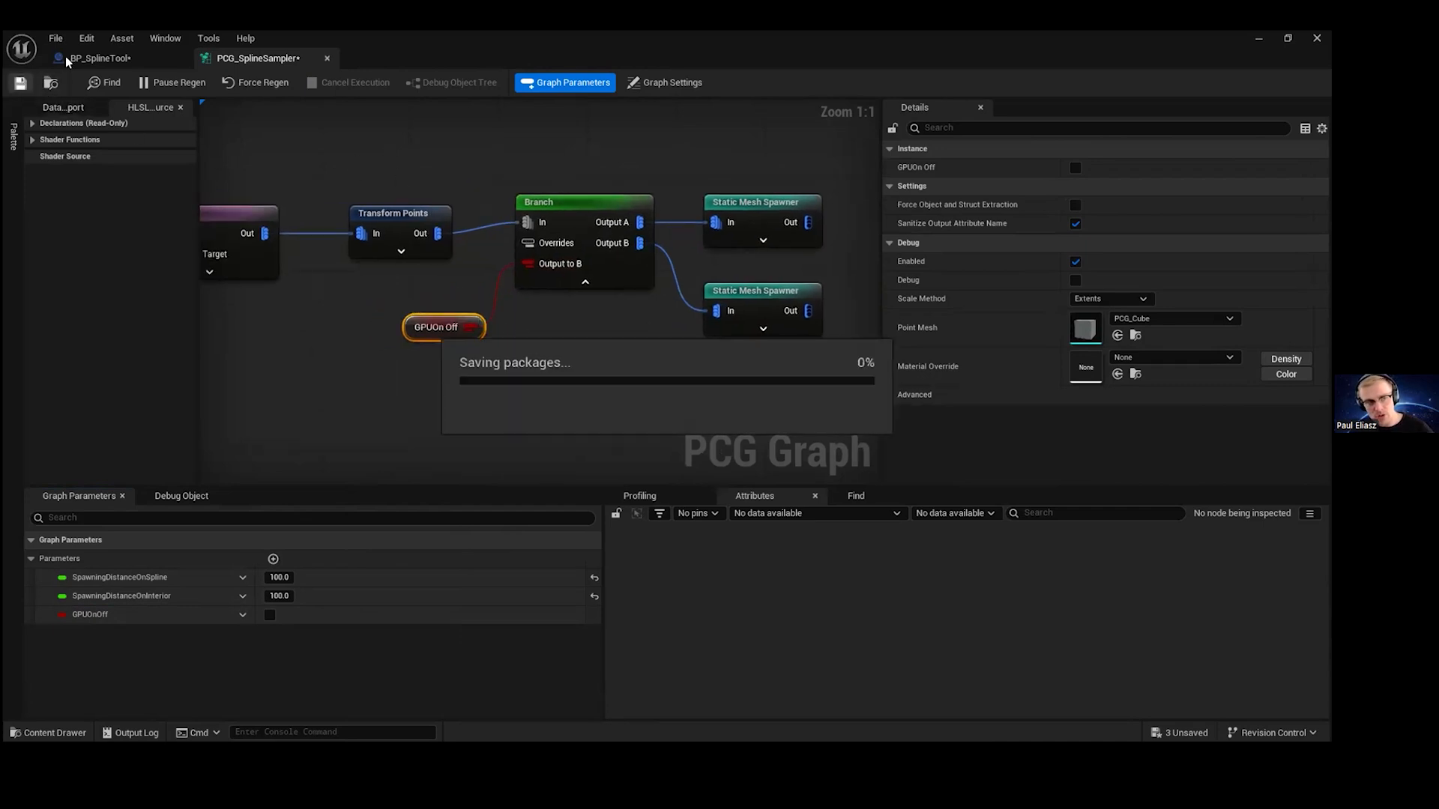
- In BP_SplineTool's construction script, add a PCG Set Bool Parameter node fed by the Graph Instance output
click(135, 59)
right_drag(608, 358, 668, 436)
scroll(408, 246, down, 1)
right_drag(409, 247, 478, 266)
scroll(478, 267, down, 1)
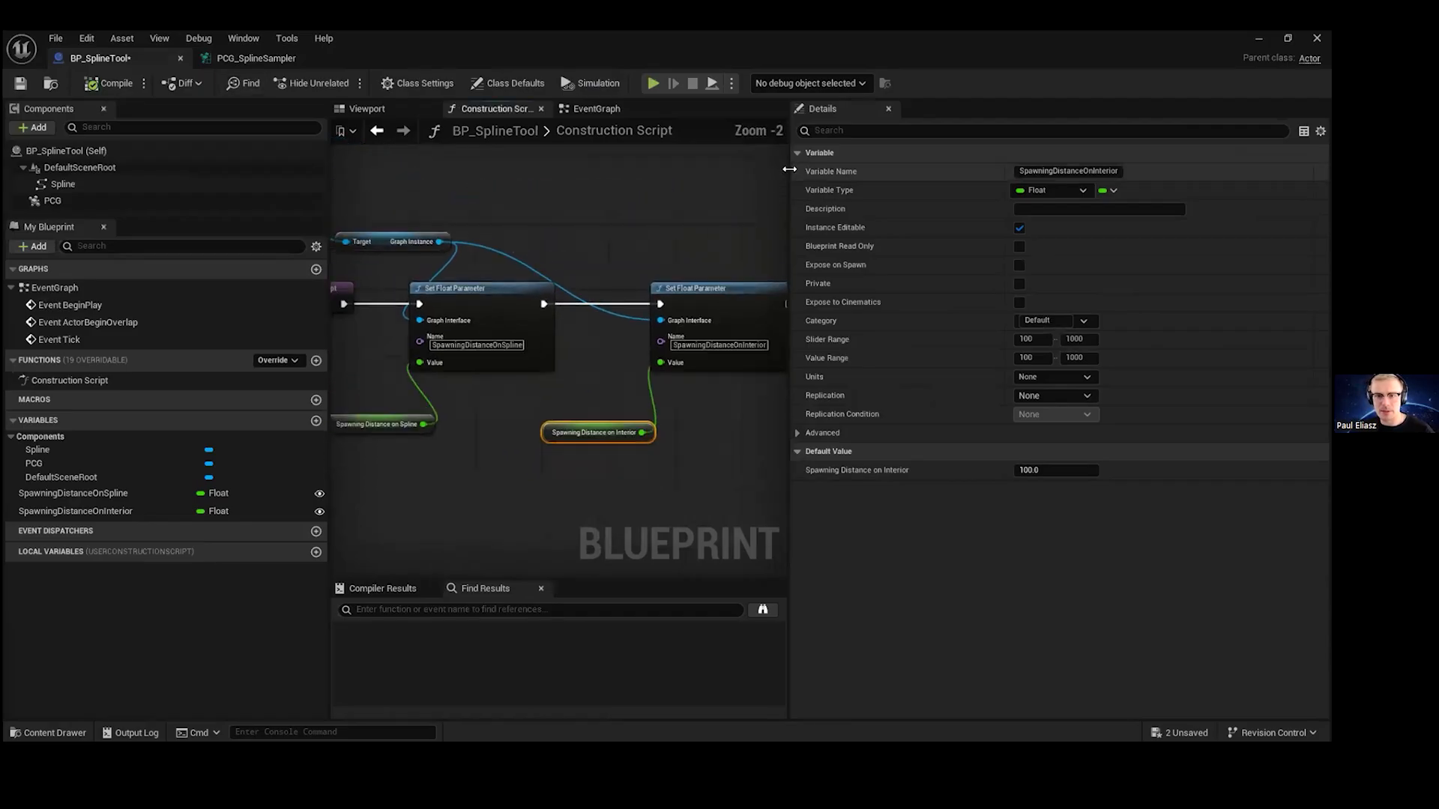
drag(789, 169, 873, 177)
right_drag(665, 199, 644, 181)
drag(409, 224, 789, 202)
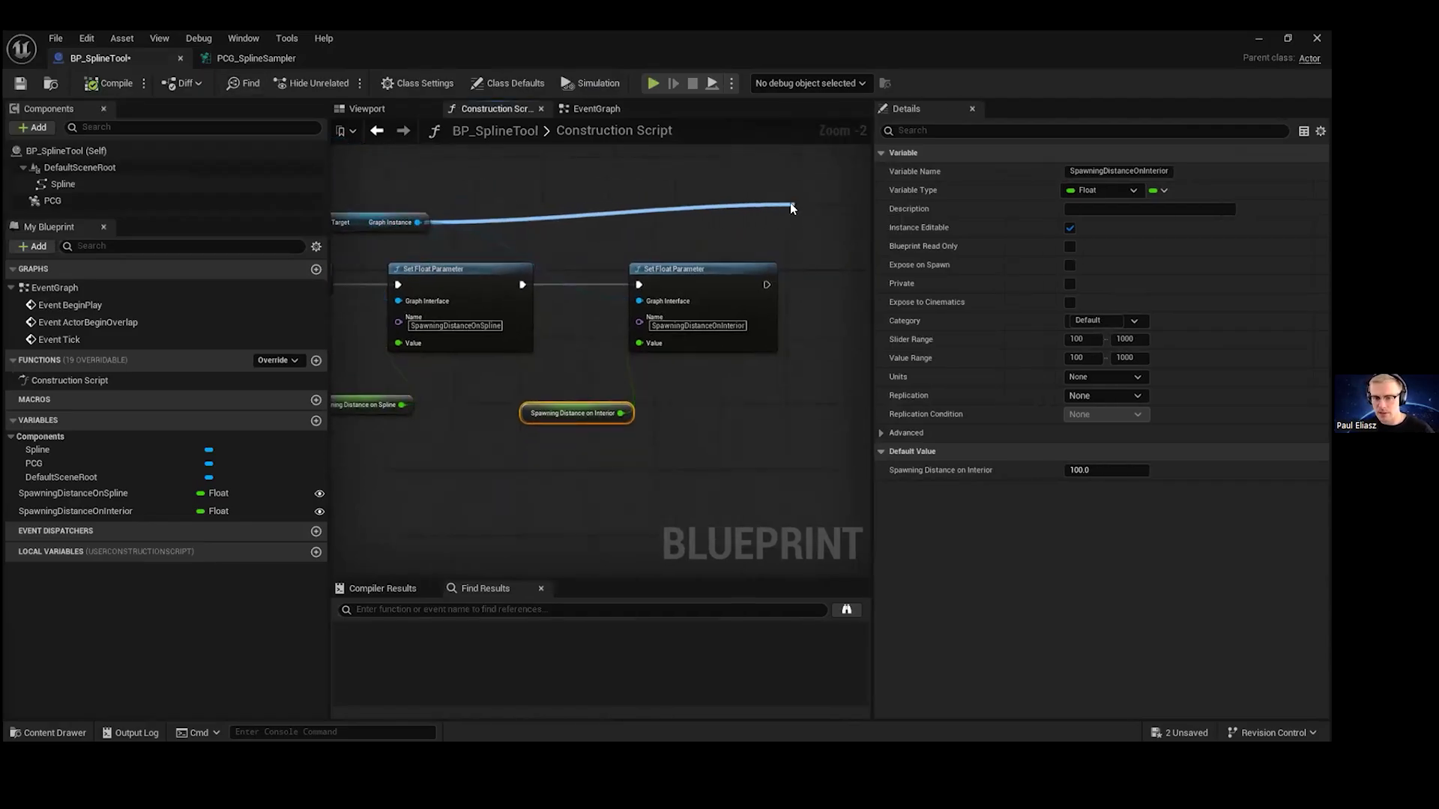
text(set bool)
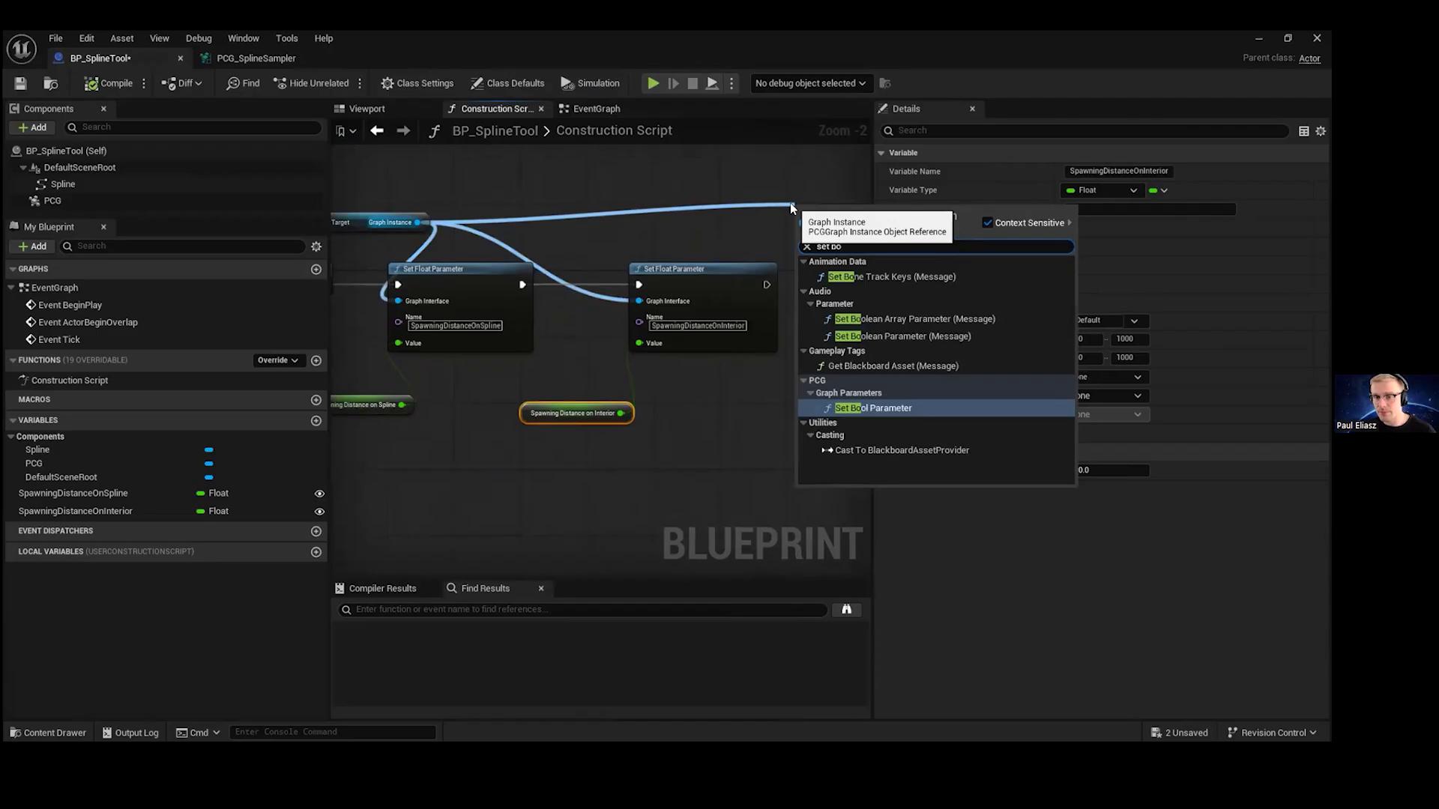
key(Return)
right_drag(787, 217, 593, 191)
- Copy the GPUOnOff parameter name from PCG_SplineSampler and paste it as the Set Bool Parameter node's Name
click(635, 237)
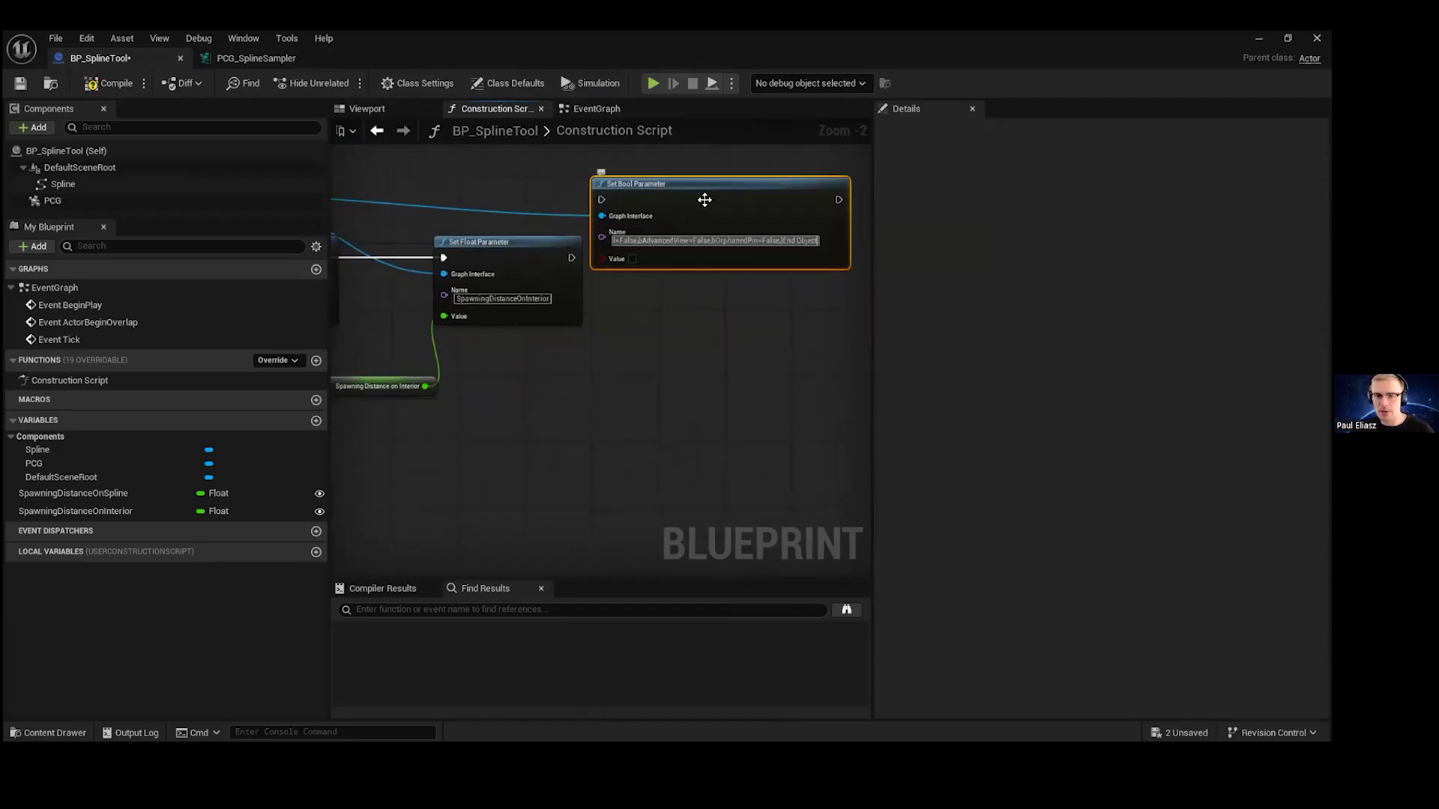
click(224, 60)
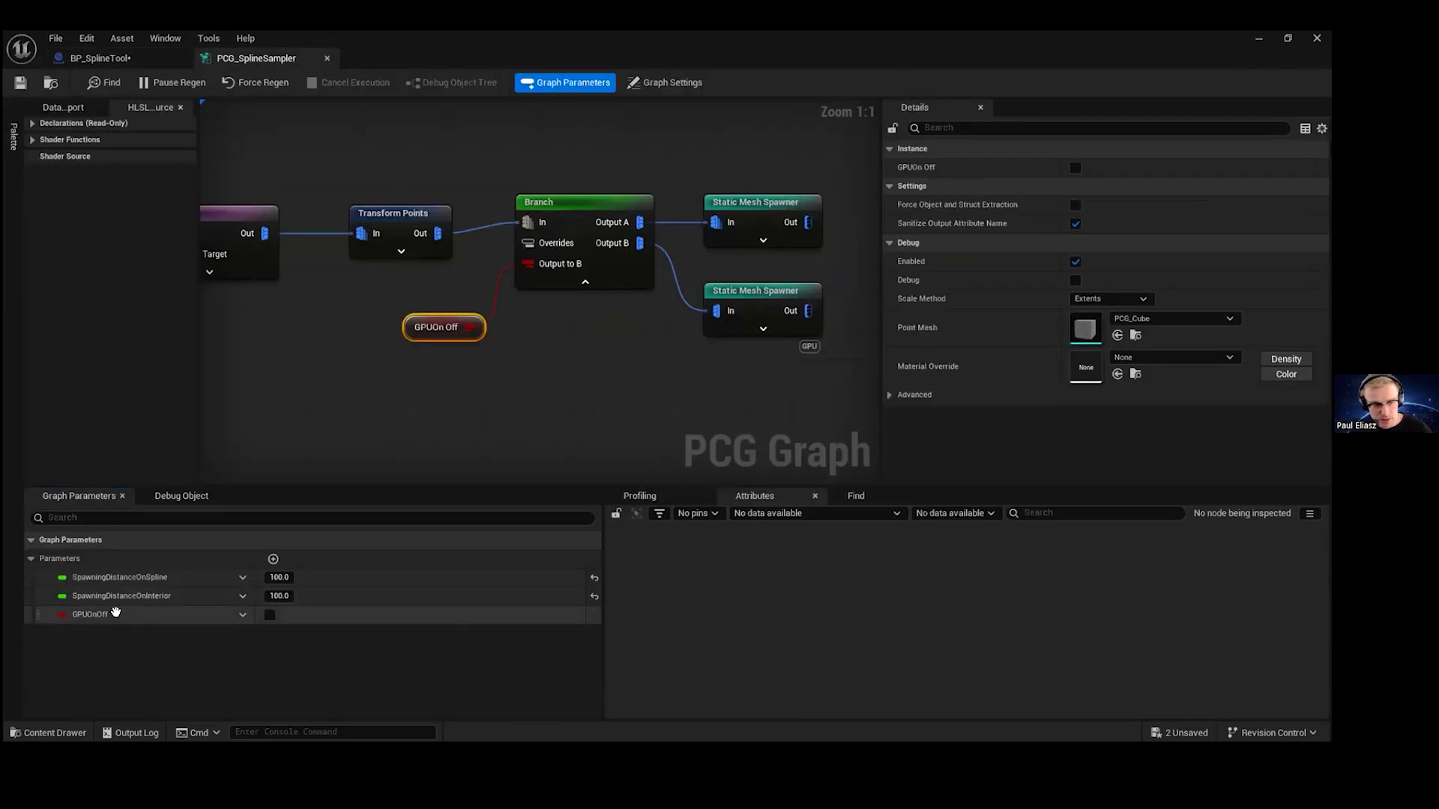
right_click(99, 616)
click(72, 613)
double_click(80, 614)
key(ctrl+c)
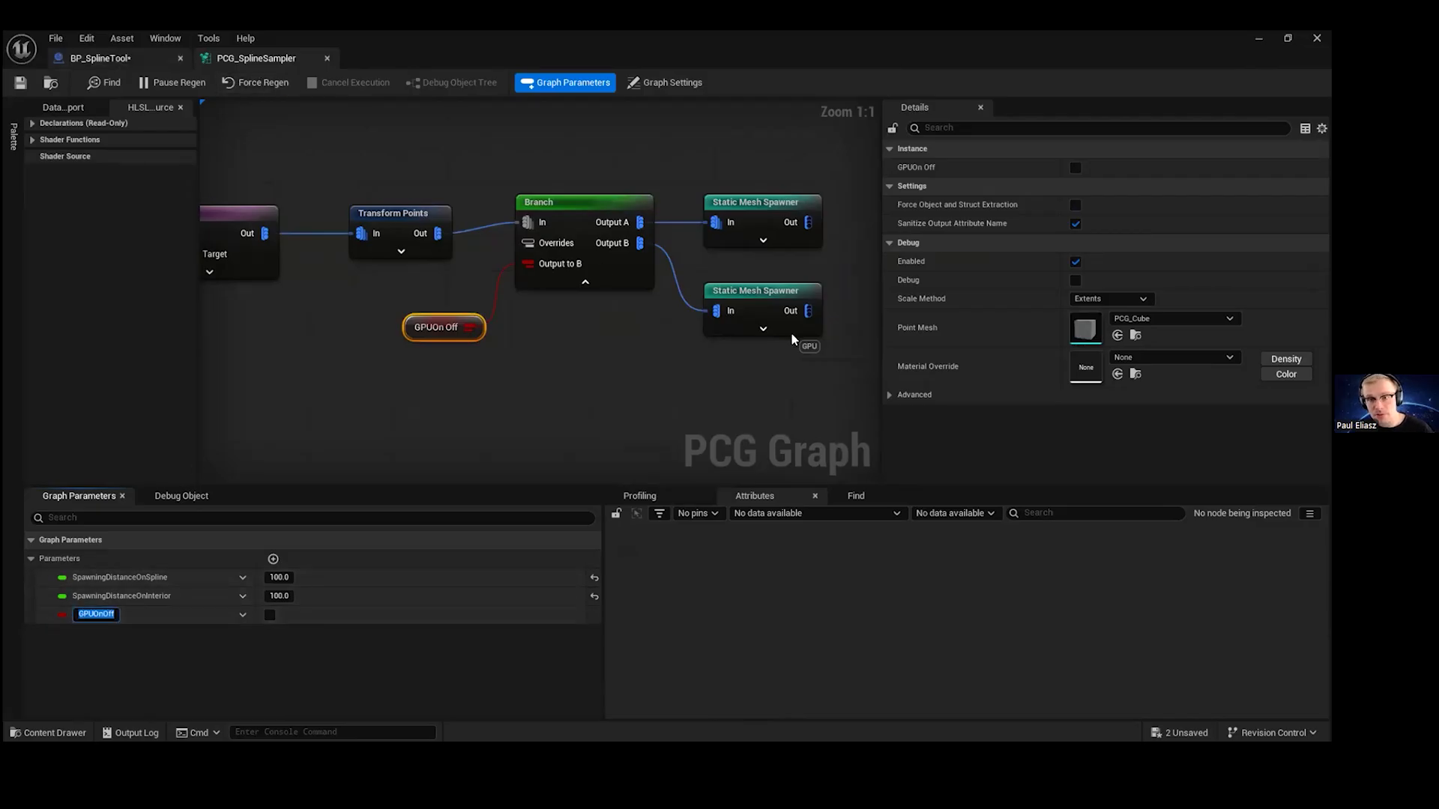
click(100, 59)
click(641, 231)
key(ctrl+v)
- Align the Set Bool Parameter node with the SpawningDistanceOnInterior Set Float Parameter node and connect the execution between them
drag(650, 253, 715, 325)
scroll(702, 336, up, 1)
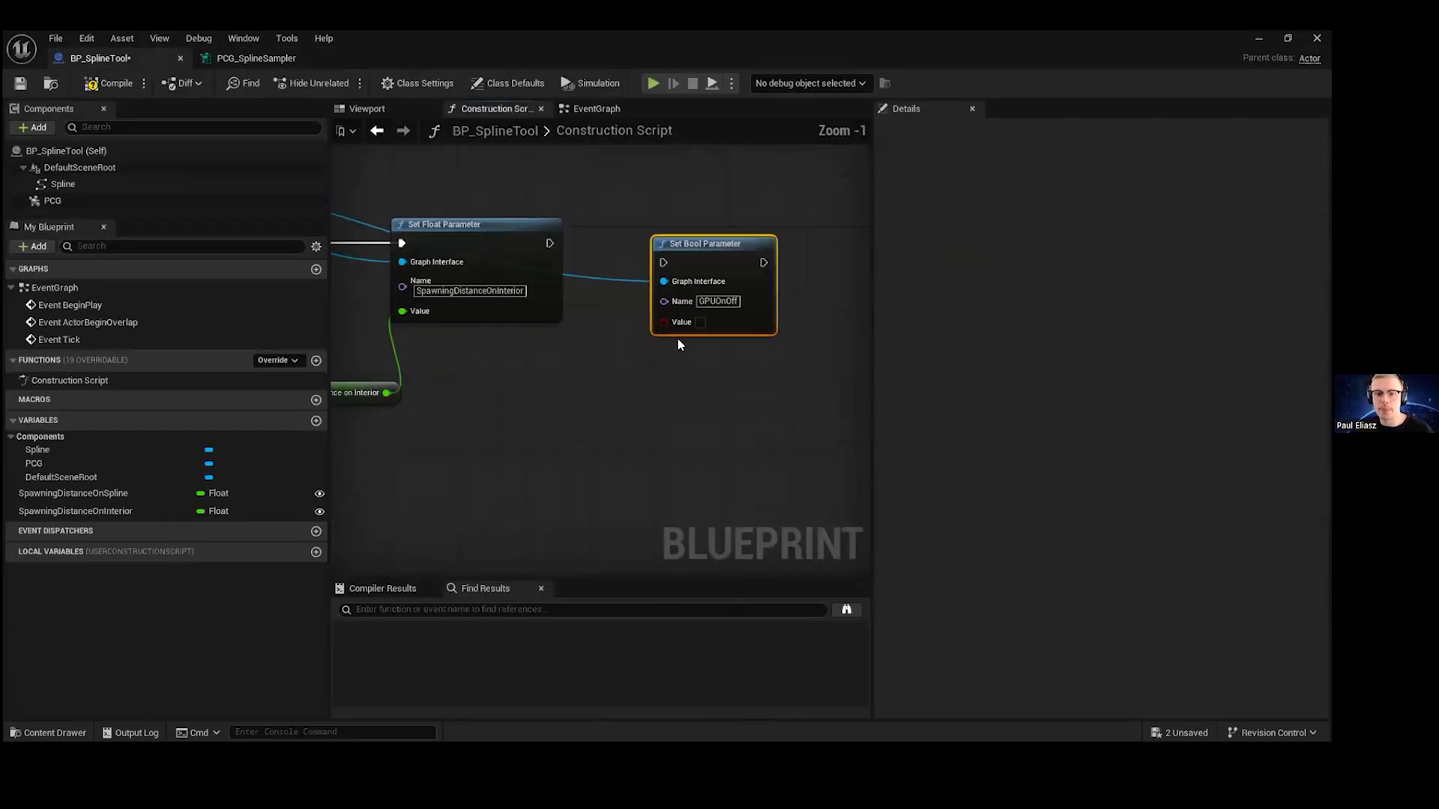
scroll(677, 340, up, 1)
right_drag(678, 339, 697, 317)
drag(747, 211, 736, 188)
drag(543, 208, 659, 202)
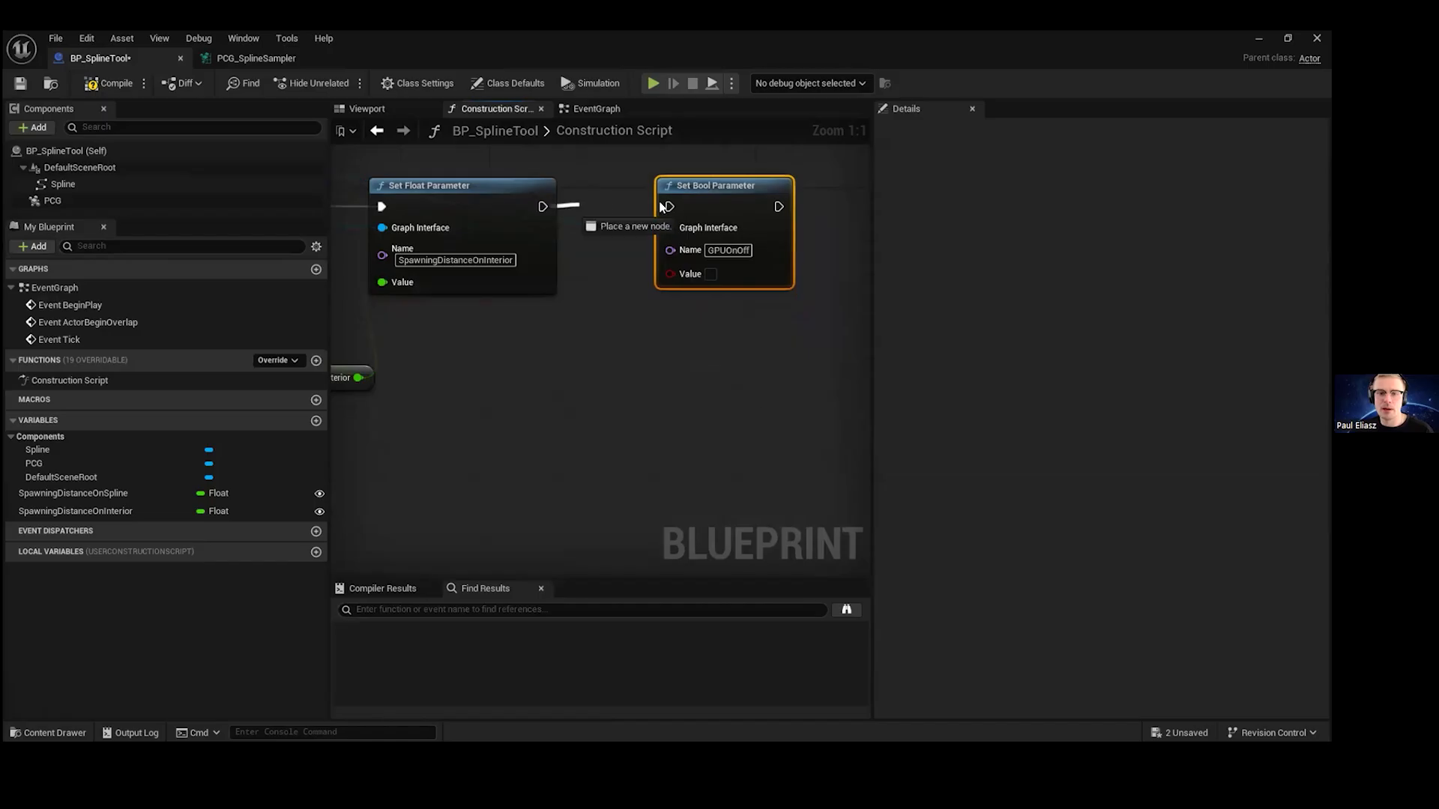
- Promote the Set Bool Parameter's Value to an instance-editable Boolean variable named GPUOnOff and compile the Blueprint
right_drag(685, 279, 682, 214)
drag(666, 208, 632, 323)
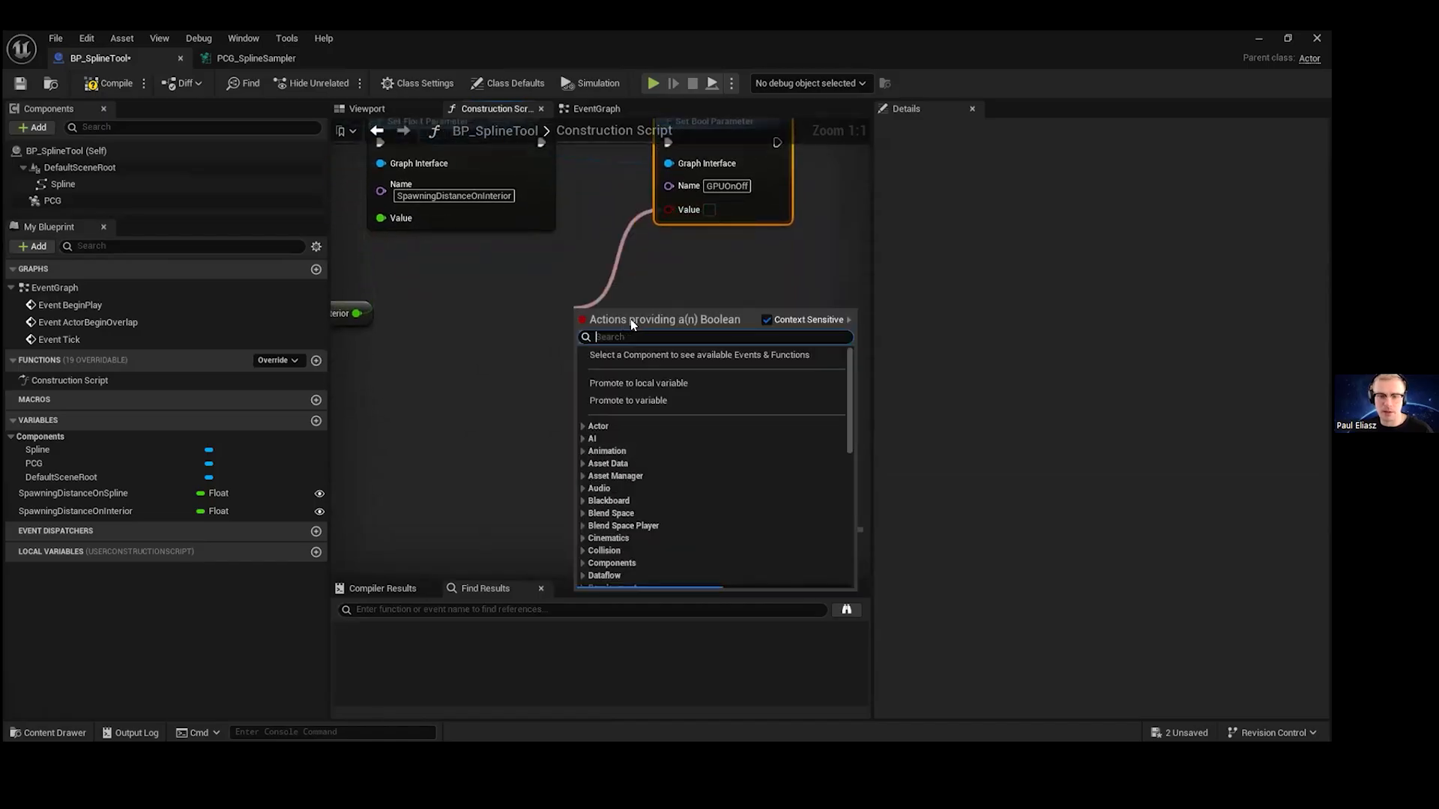
click(644, 401)
key(ctrl+v)
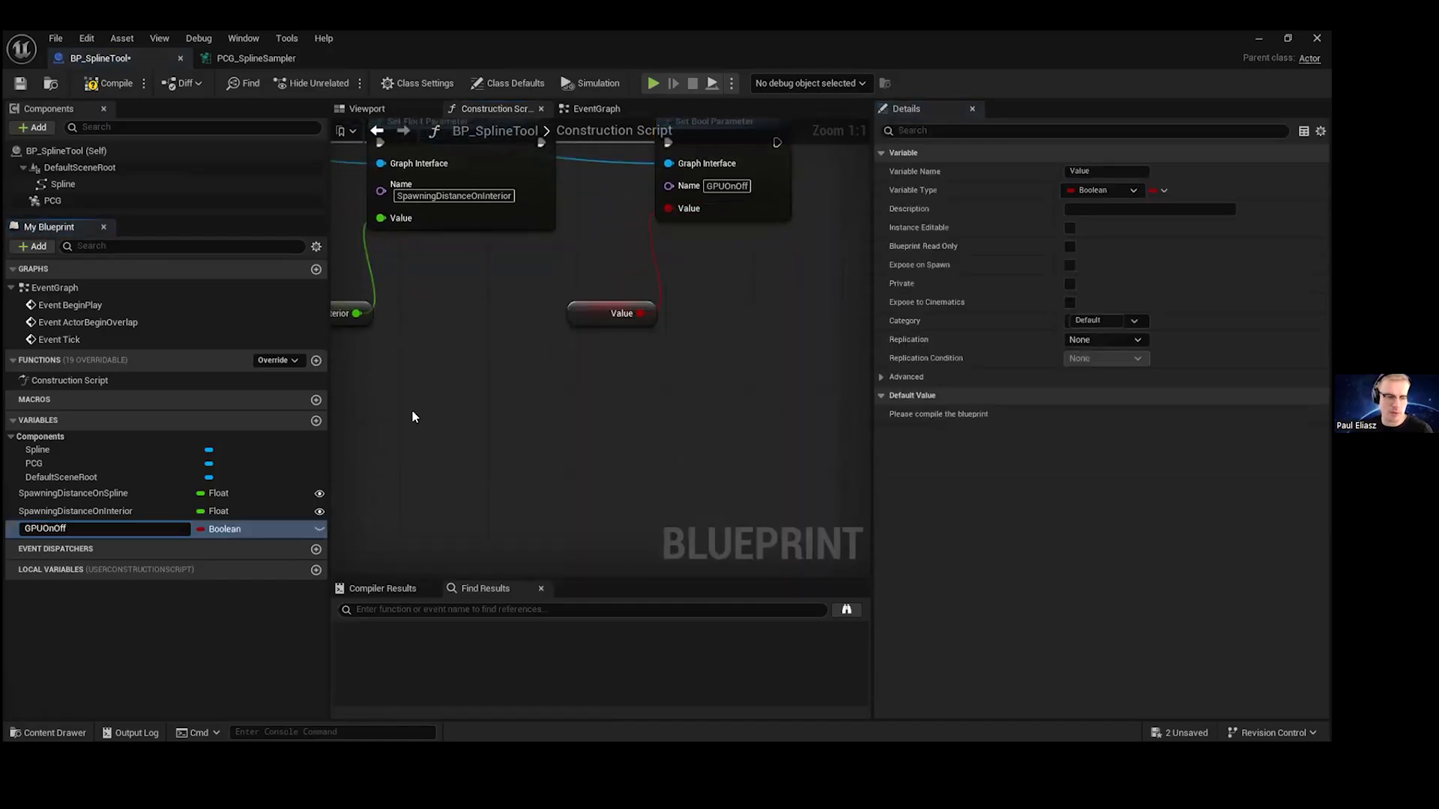
key(Return)
click(319, 528)
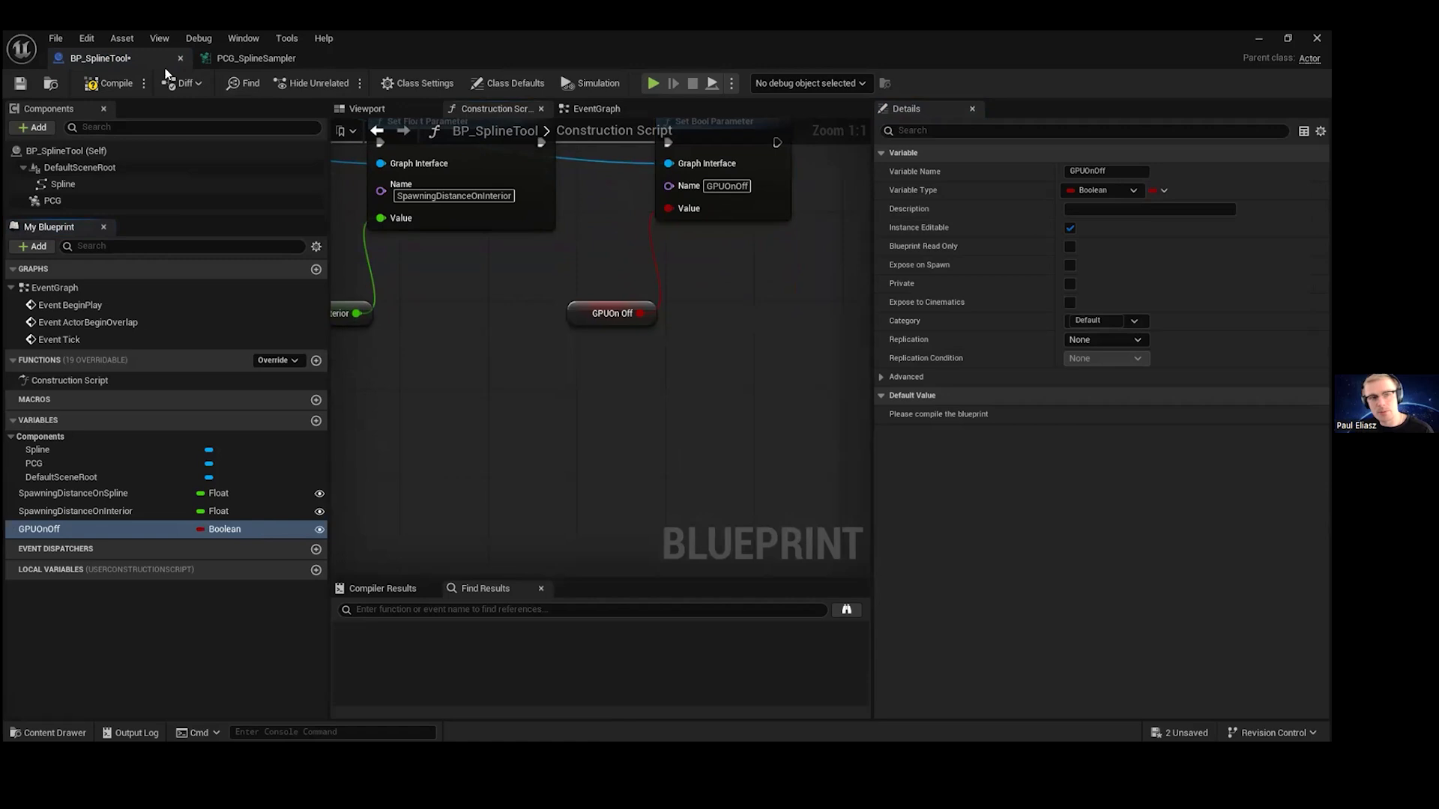
click(109, 83)
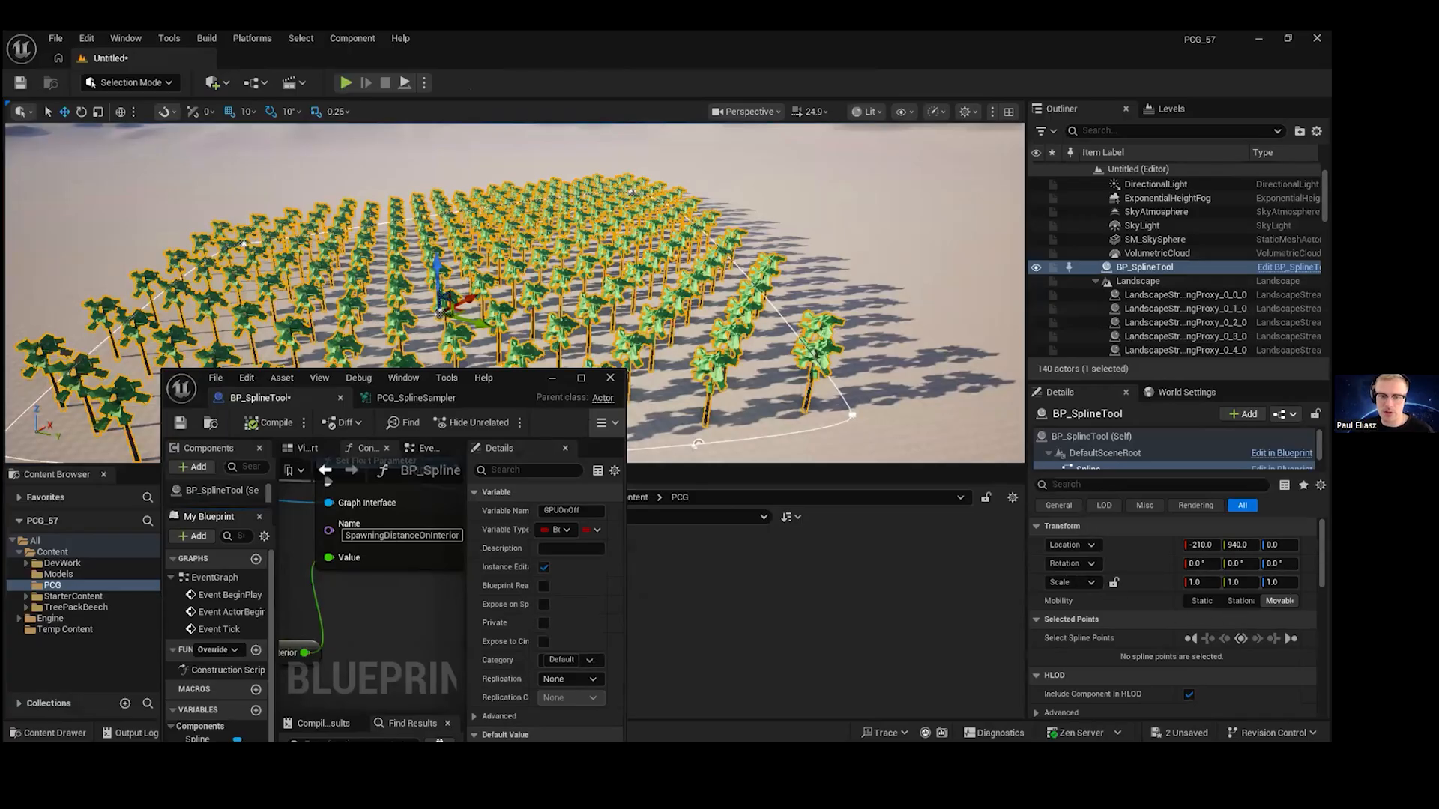
- Move several of BP_SplineTool's spline points outward in the level, one of them to about X -15396, Y -12840
scroll(632, 193, down, 5)
click(752, 352)
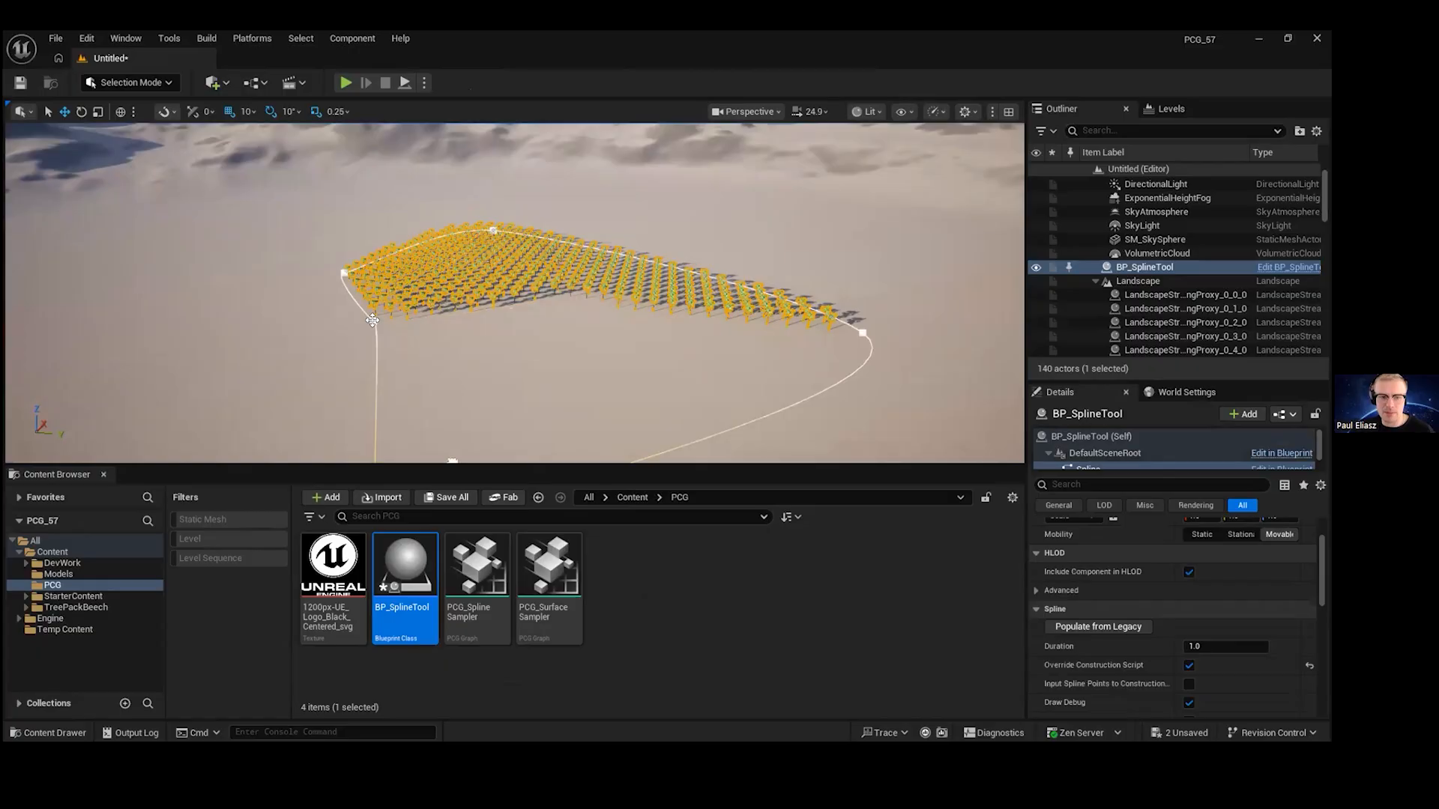
click(373, 320)
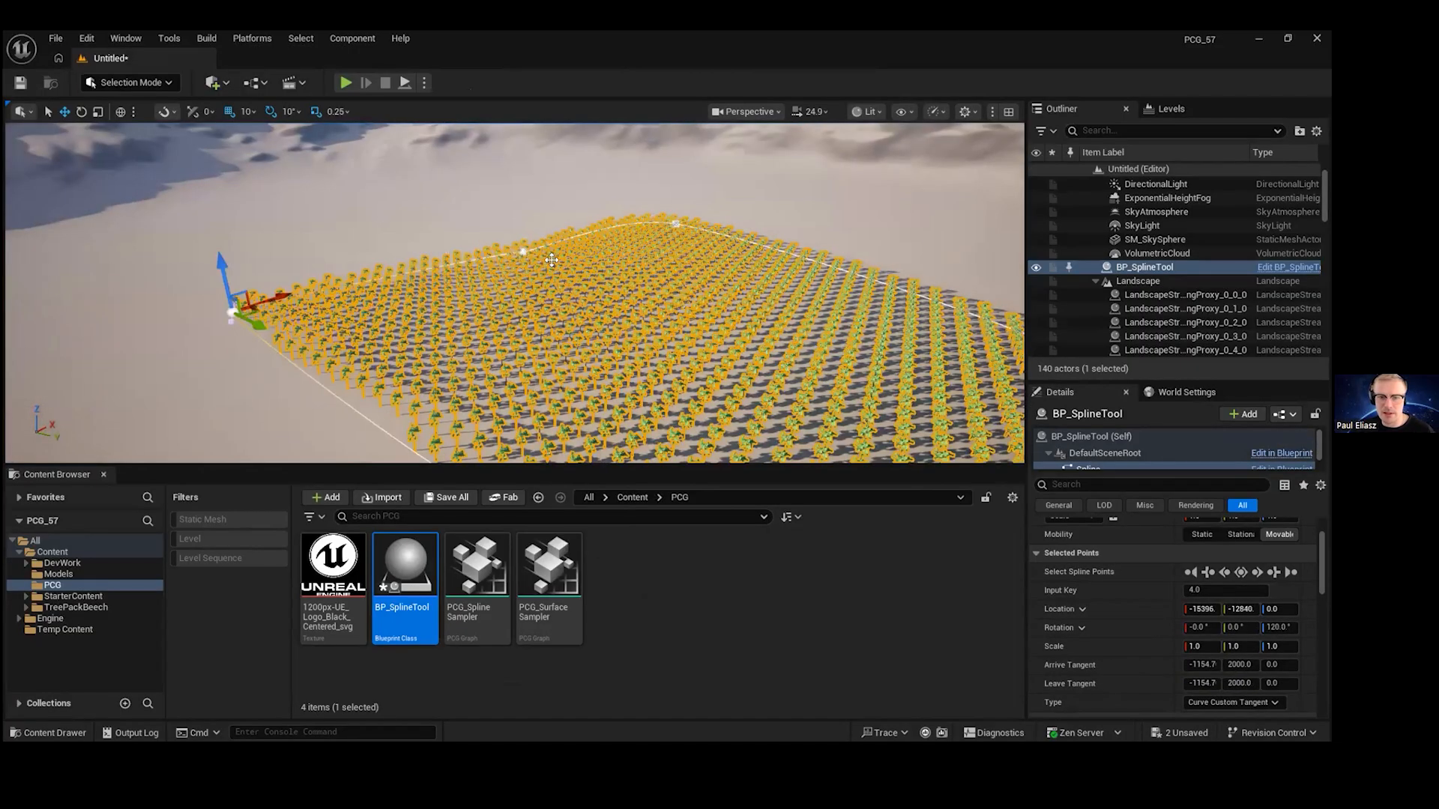
right_drag(551, 259, 559, 259)
- Try a Spawning Distance on Interior of 200 on the BP_SplineTool actor and settle on 100
click(1167, 267)
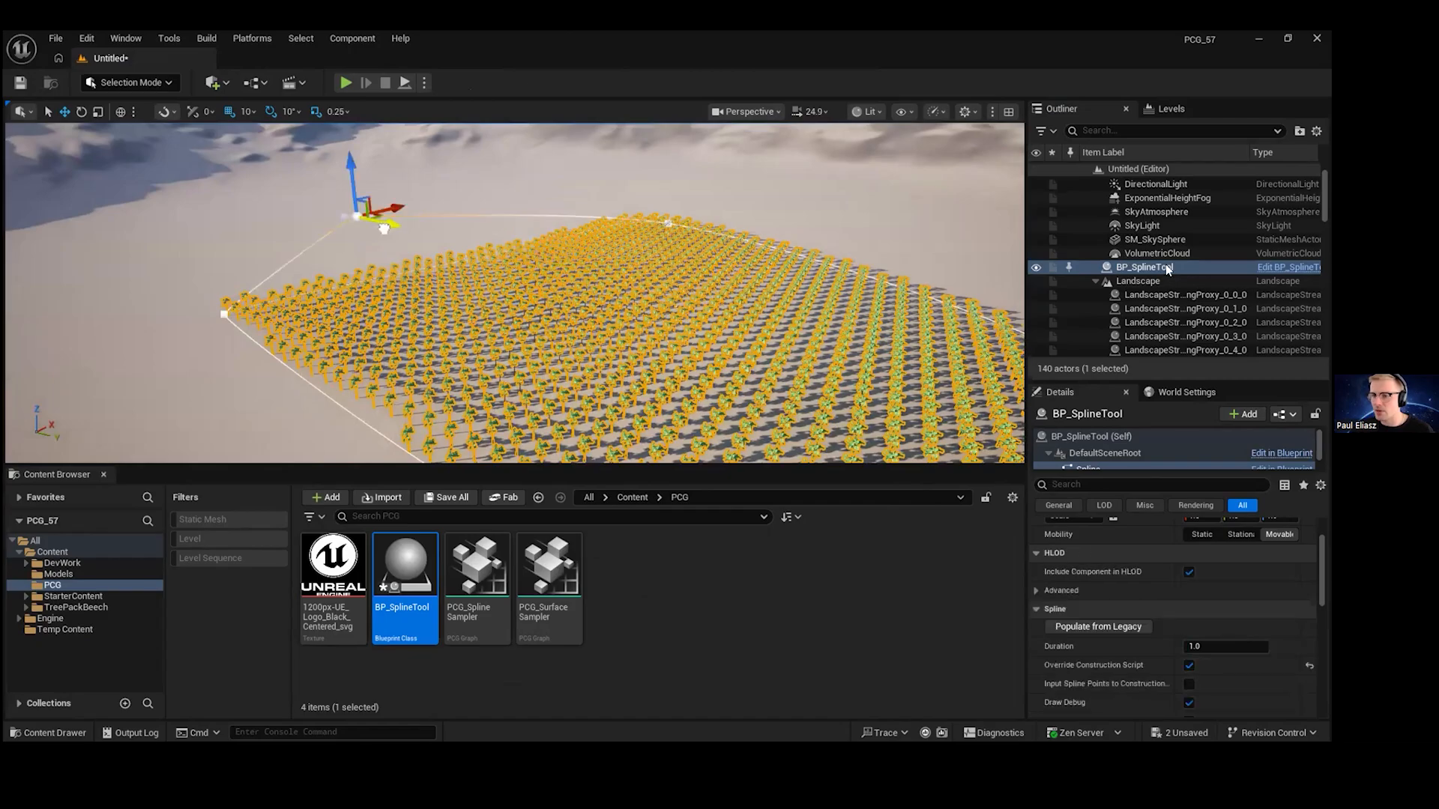
click(1176, 589)
text(20)
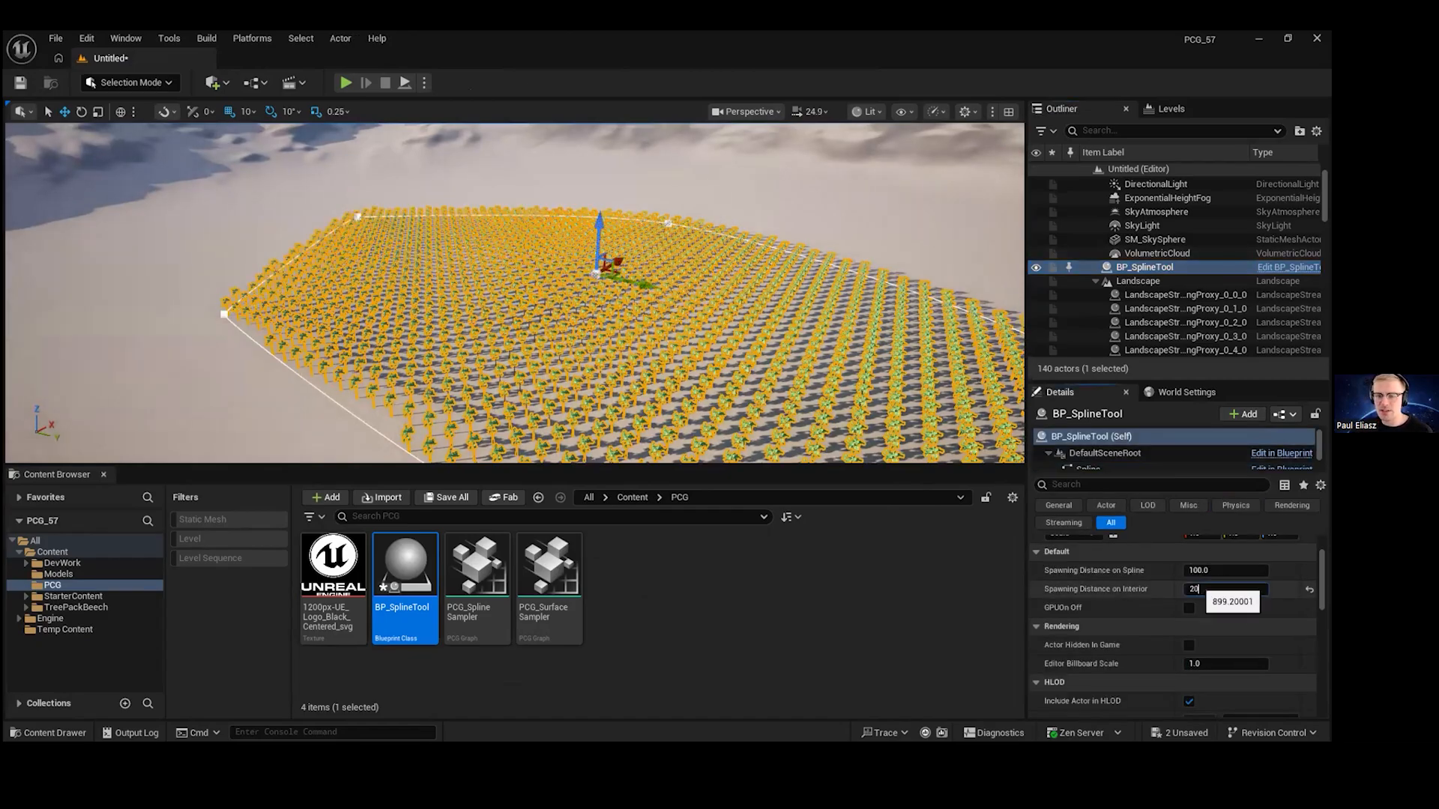
text(0)
key(Return)
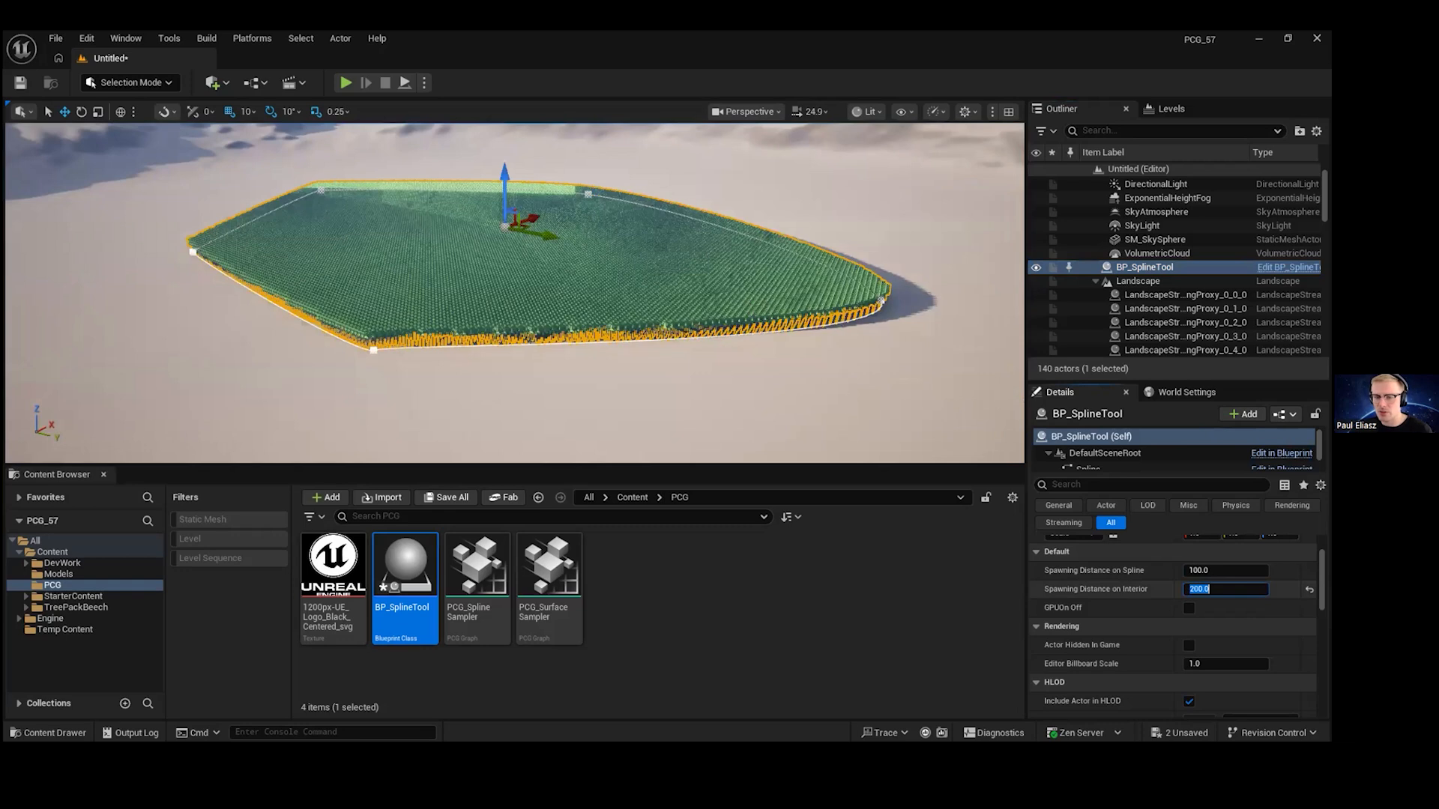
text(100)
key(Return)
- Move the rear spline point outward and stretch the spline's far end to about Y 48650
right_drag(754, 295, 685, 218)
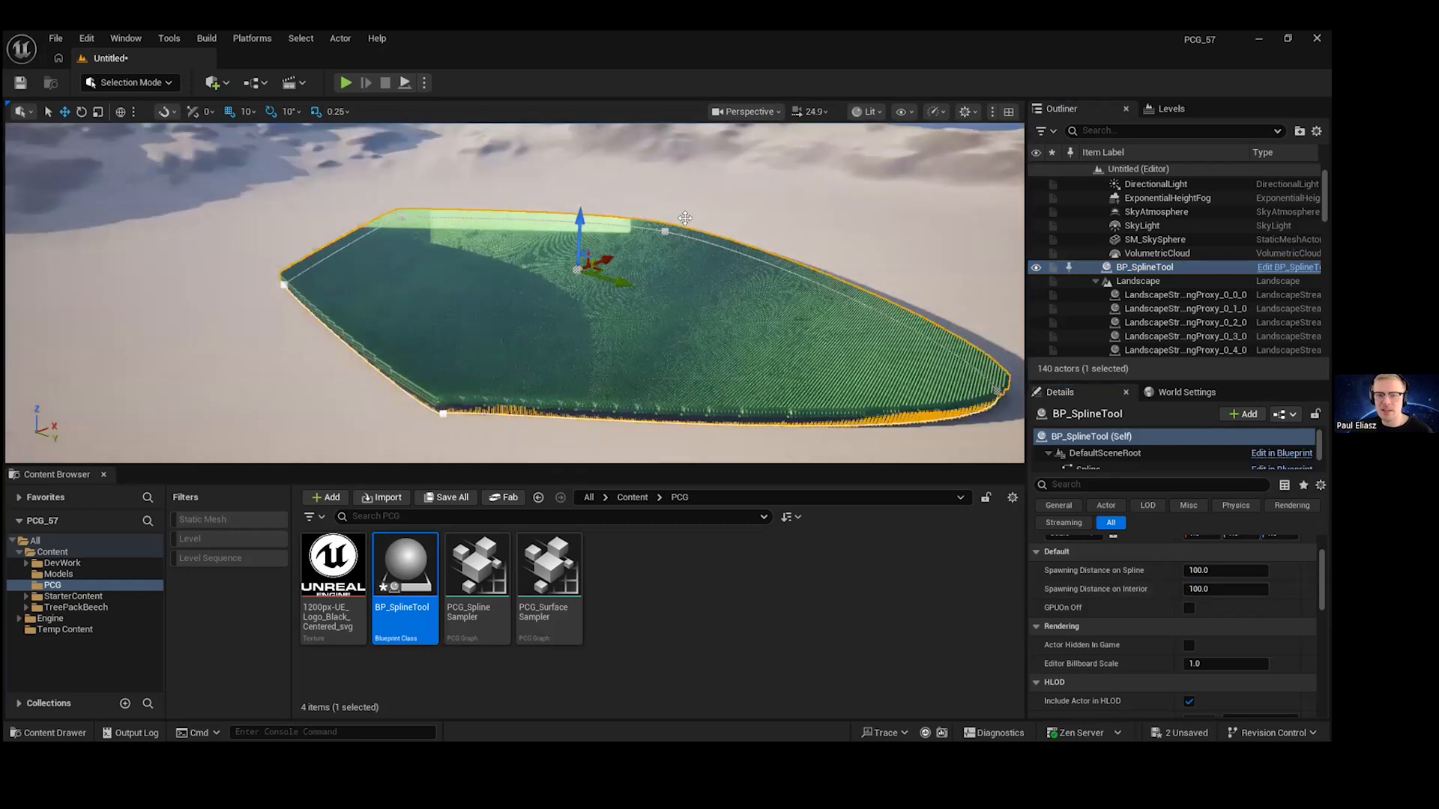
click(666, 232)
drag(675, 229, 794, 184)
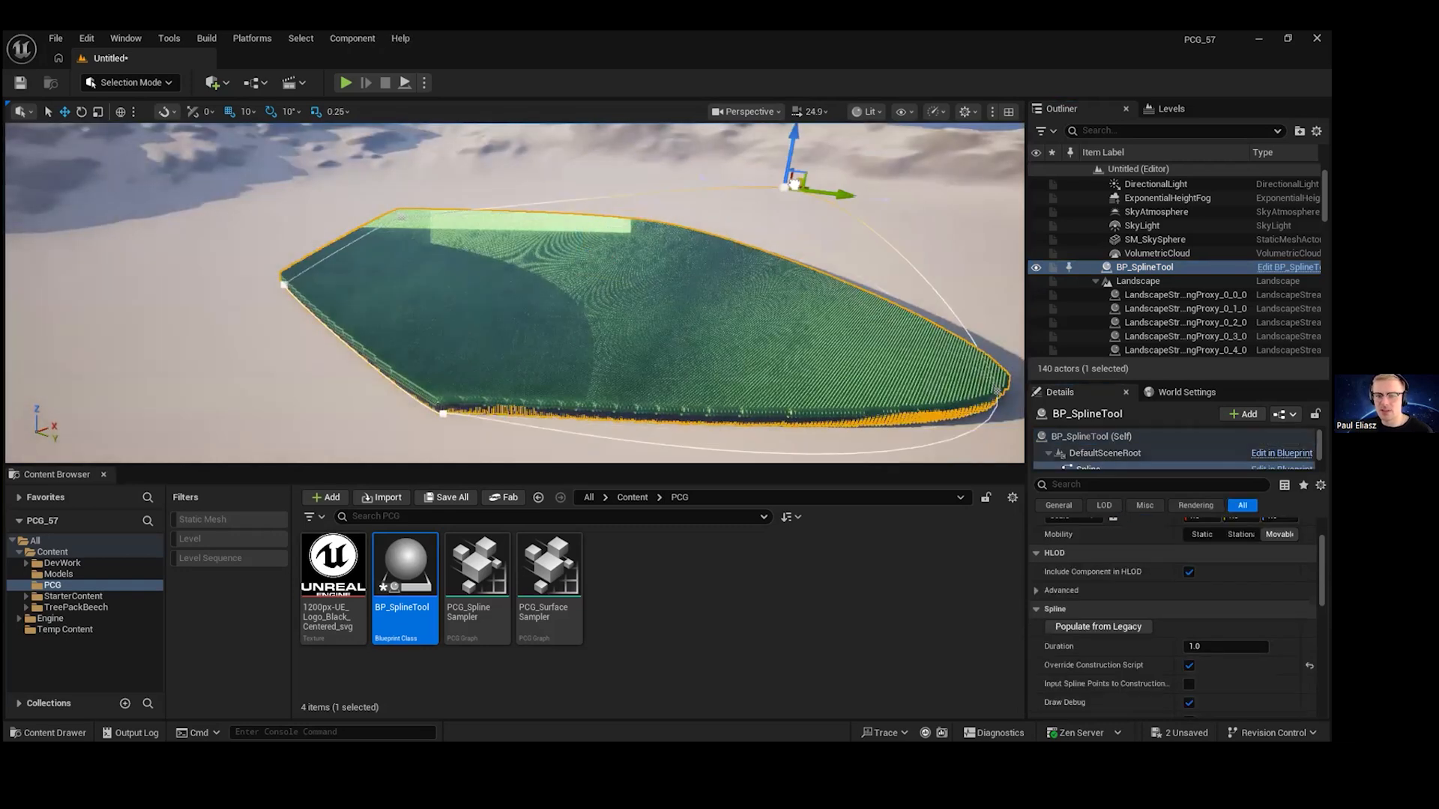
right_drag(615, 284, 697, 292)
scroll(596, 292, down, 3)
click(604, 293)
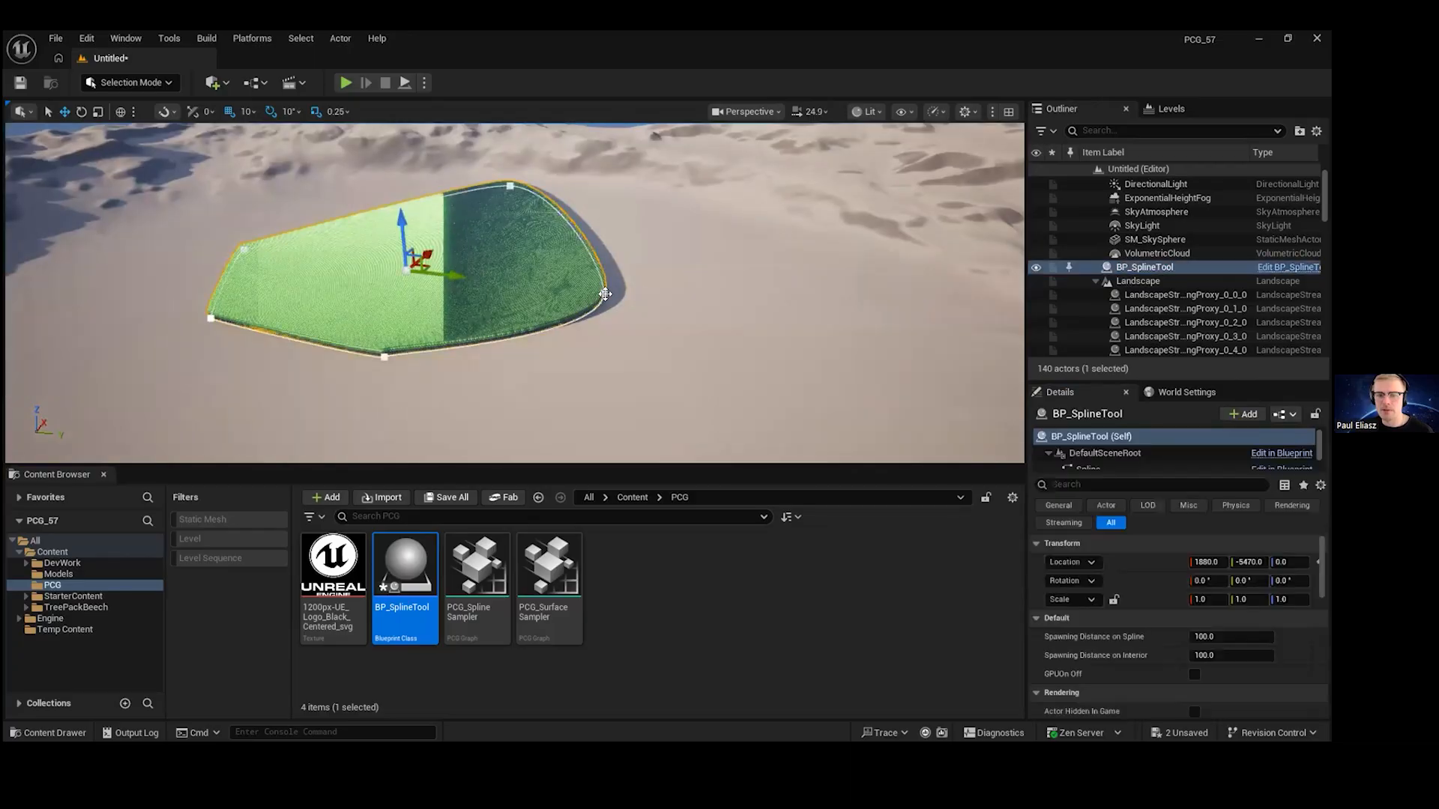
click(605, 297)
drag(650, 308, 963, 333)
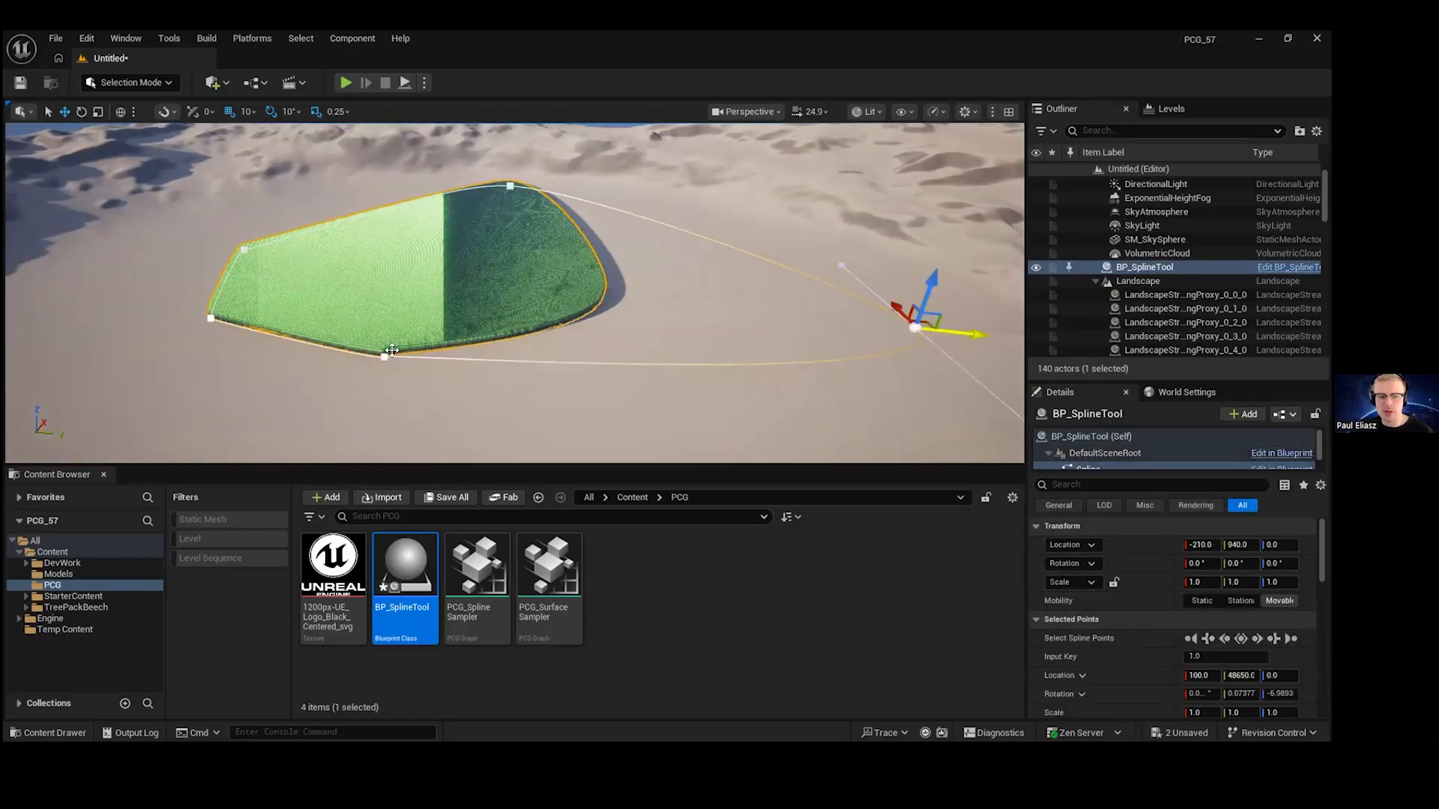
- Move the spline's front point, Input Key 0, outward to about X -33950 to widen the tree area
click(211, 318)
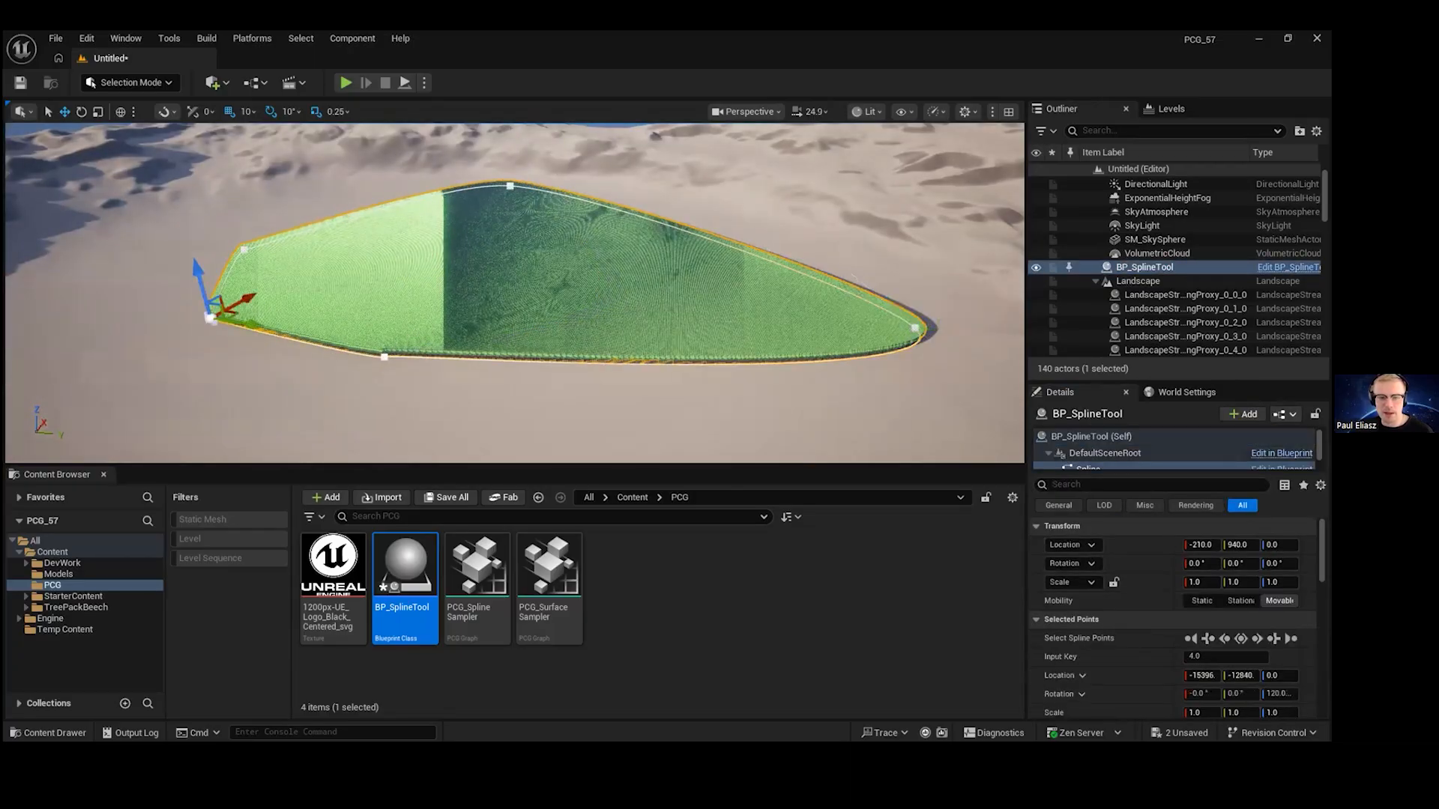
click(384, 356)
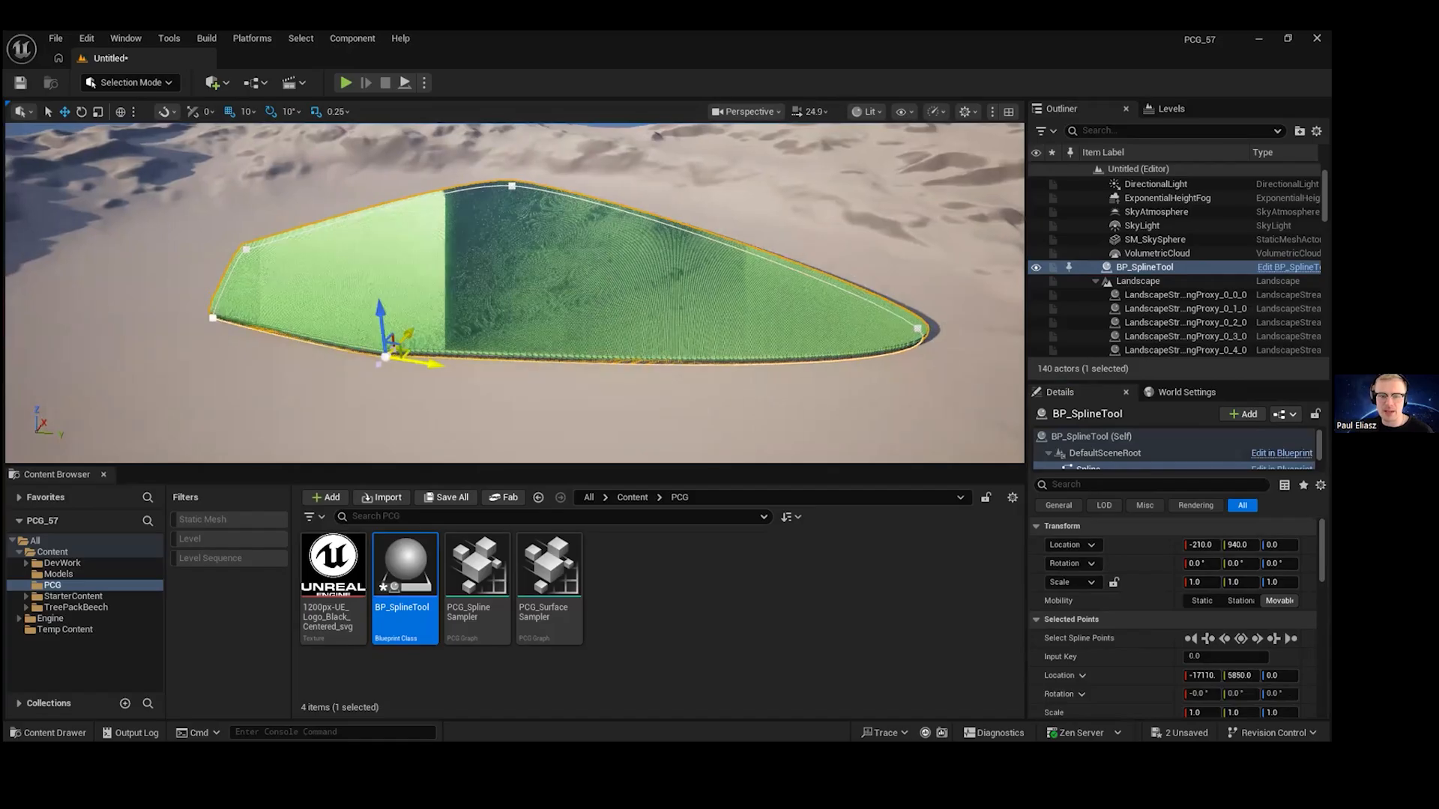
key(ctrl+z)
key(ctrl+z)
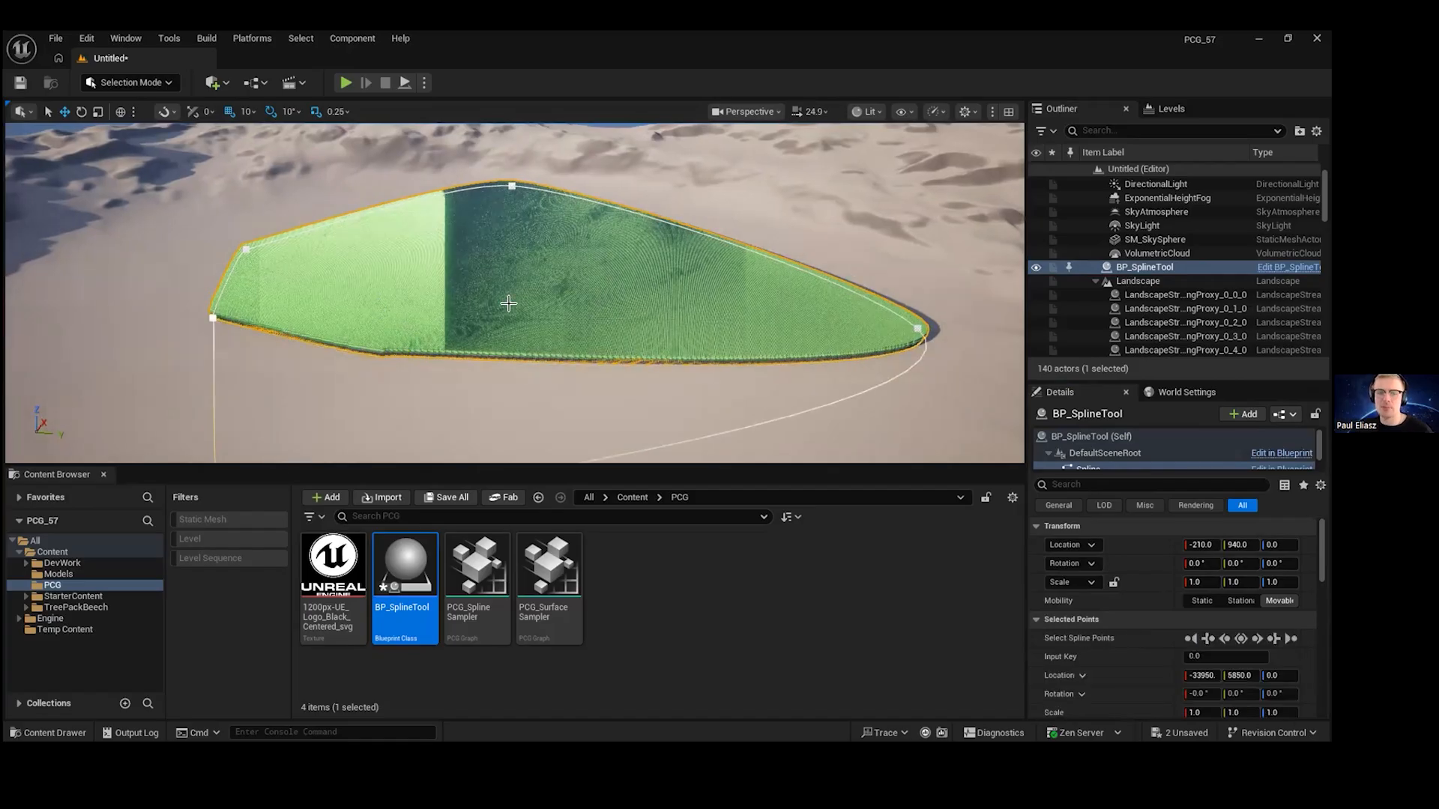
key(ctrl+y)
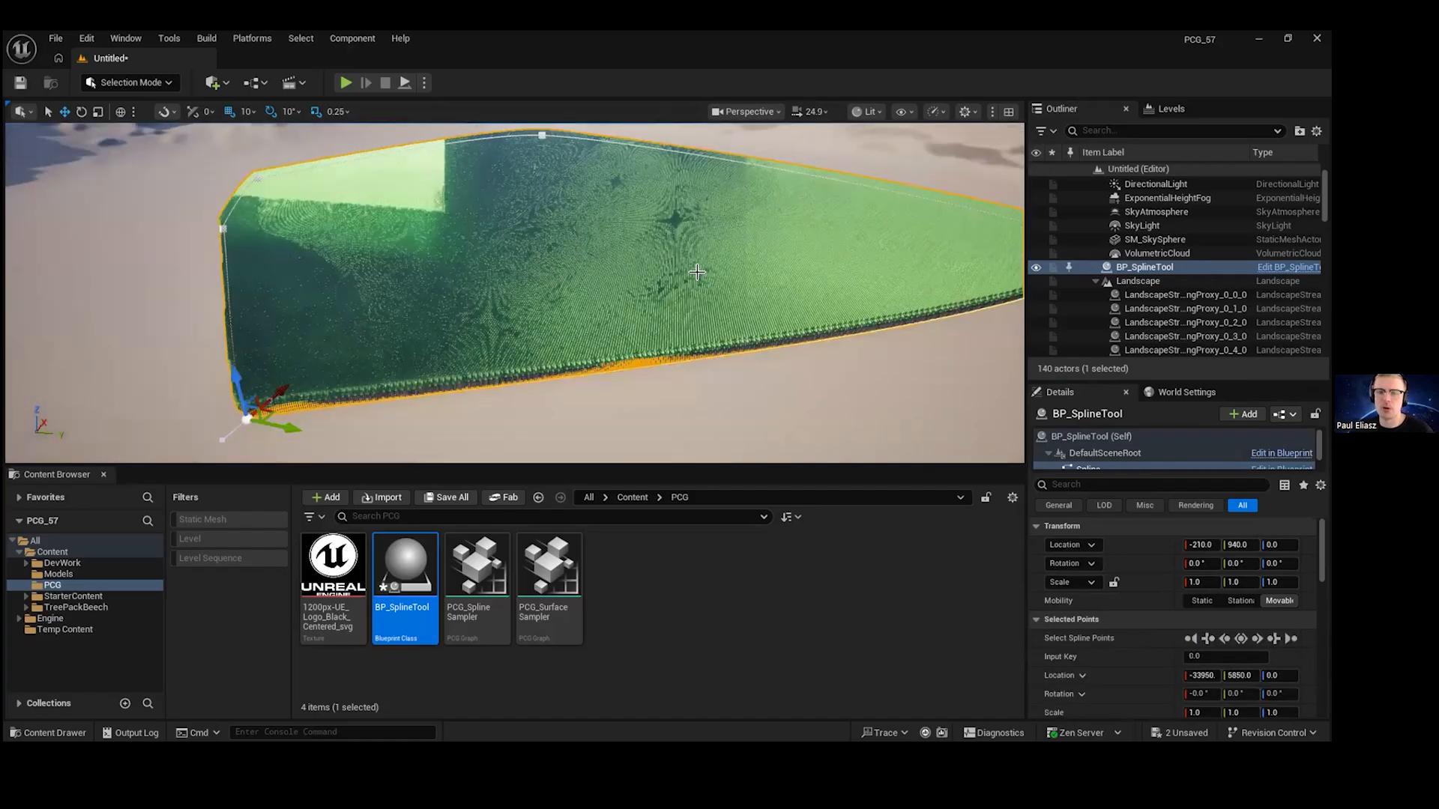
right_drag(697, 272, 694, 260)
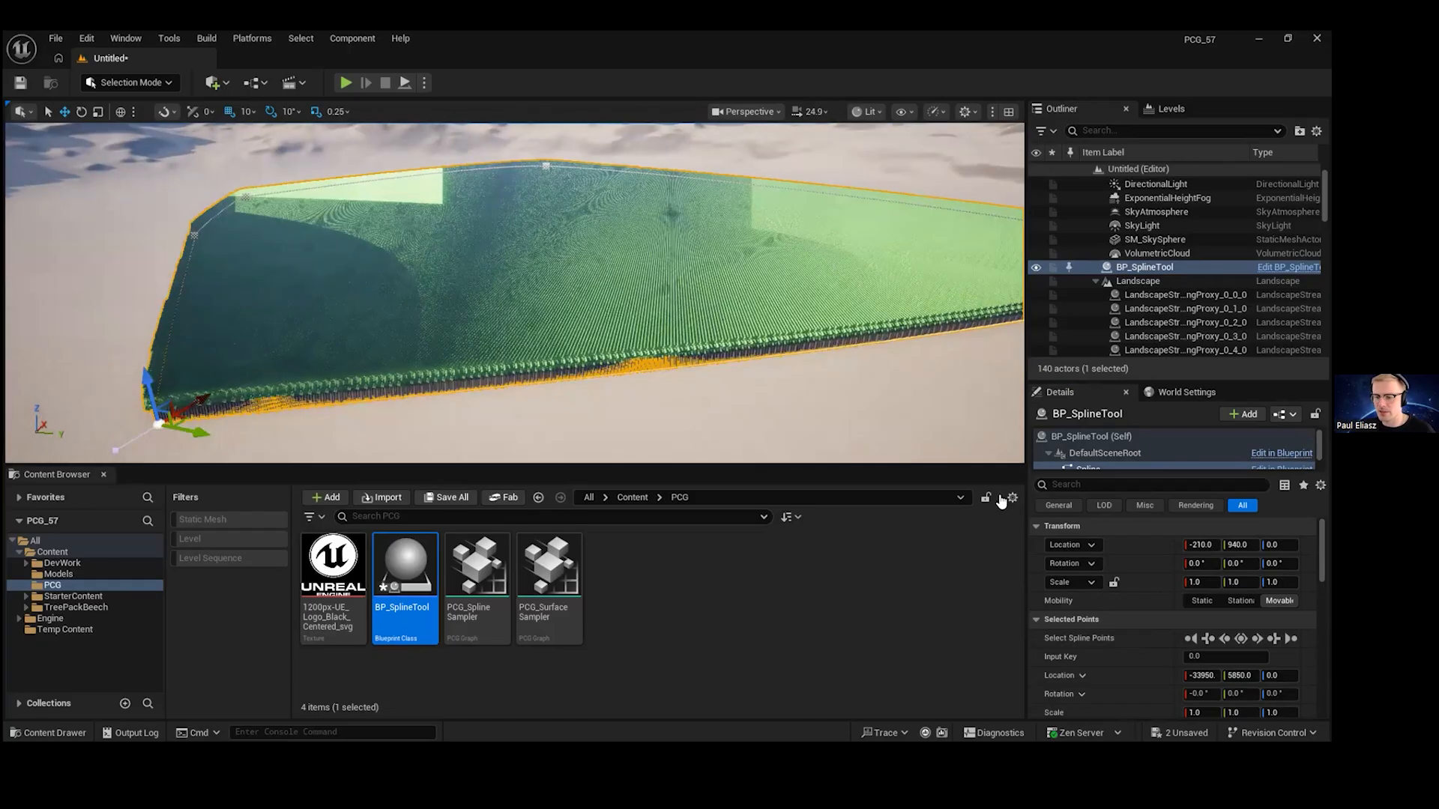
- Turn on GPUOn Off for the BP_SplineTool actor and inspect the regenerated trees in the viewport
click(1154, 240)
click(1145, 266)
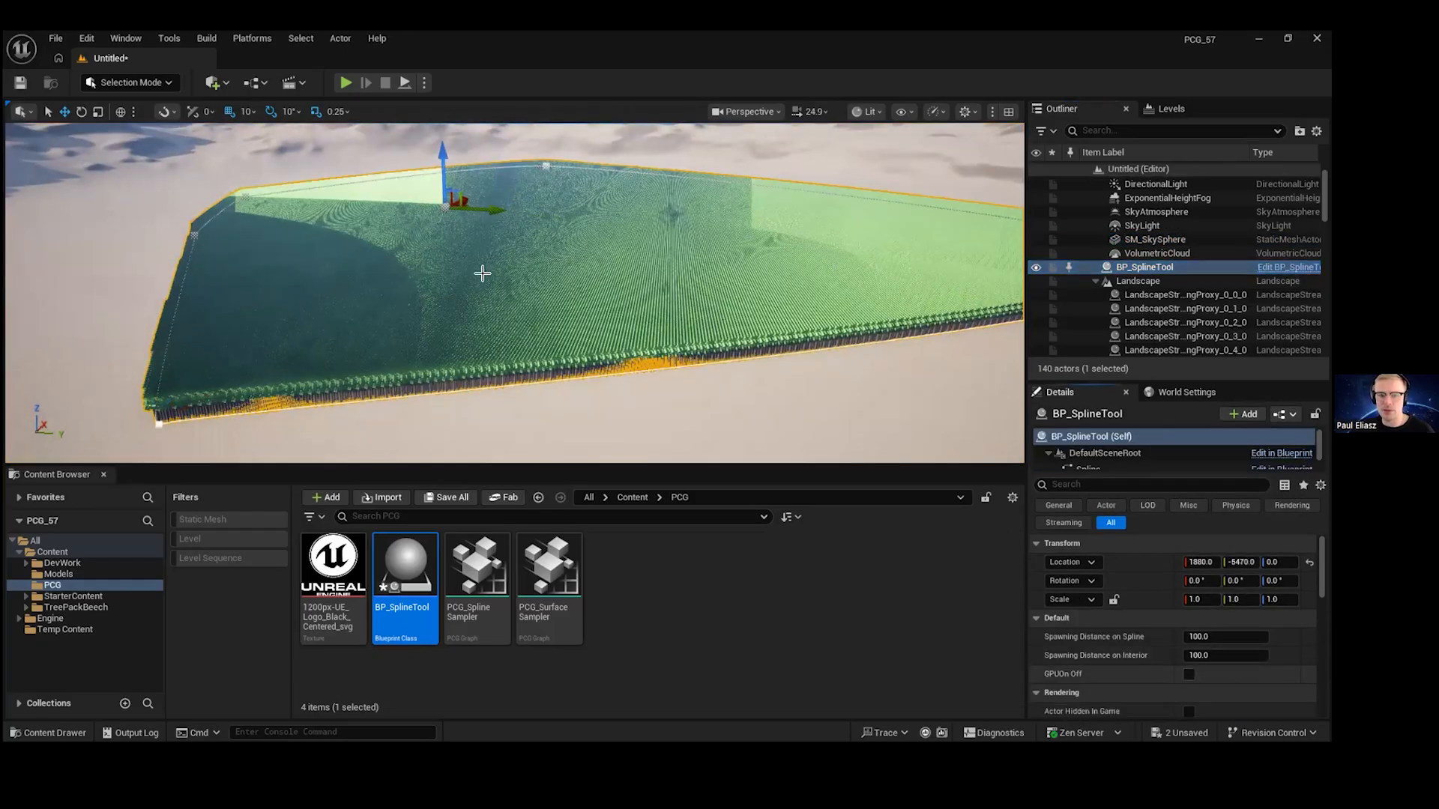
click(1189, 674)
right_drag(519, 272, 535, 261)
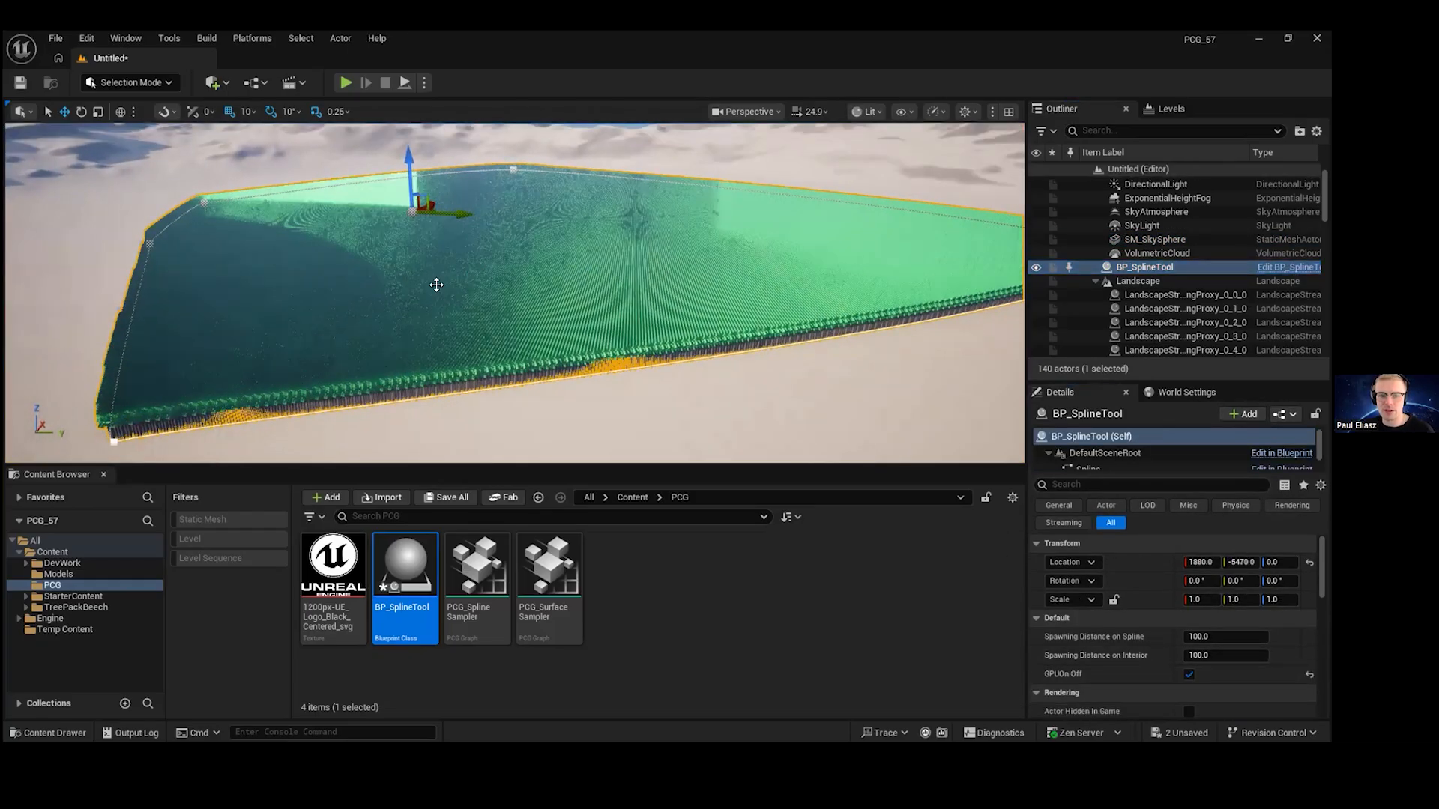
- Move the BP_SplineTool actor to about Y -7390 and extend the spline outward at its near corner
drag(457, 215, 442, 216)
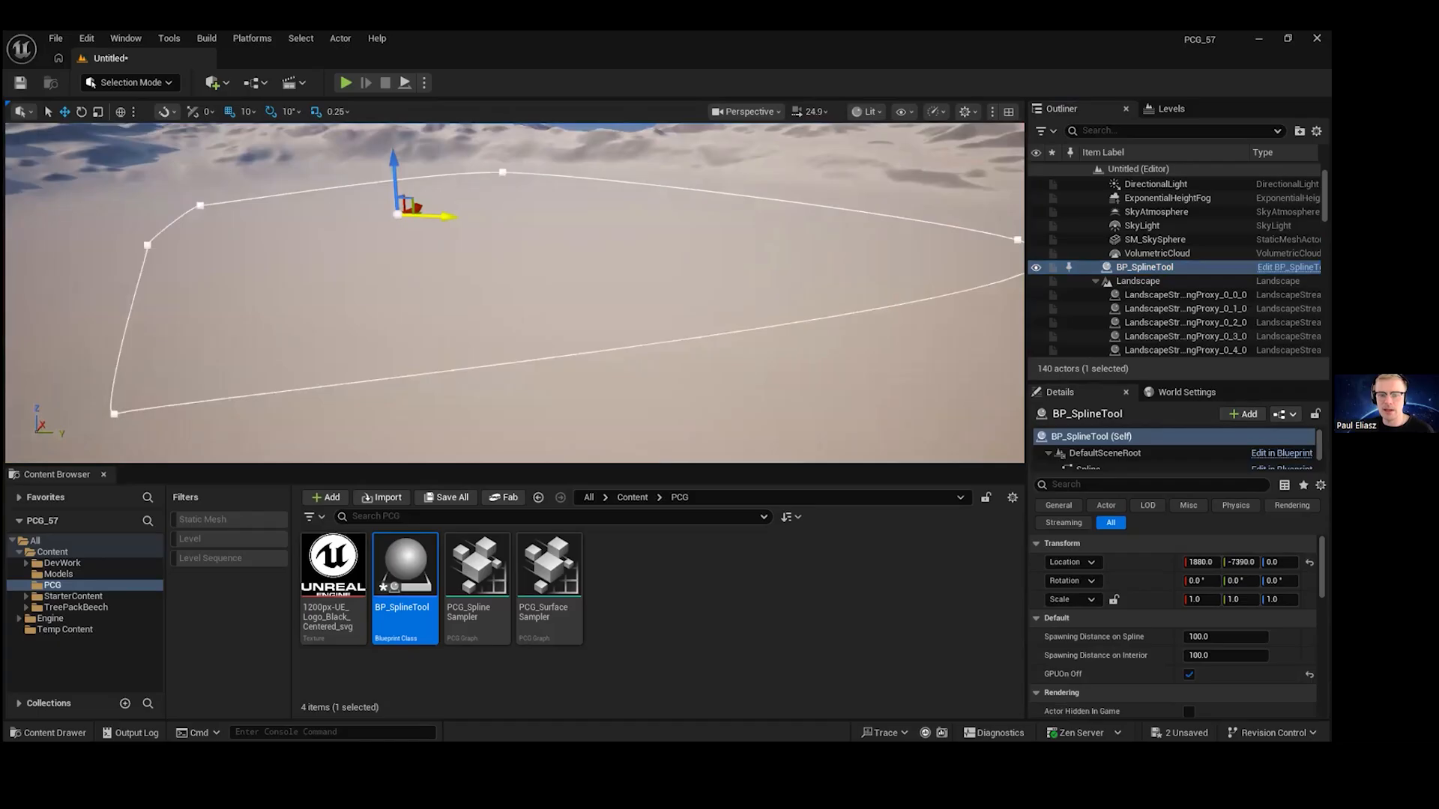
right_drag(674, 298, 591, 341)
right_drag(336, 307, 315, 312)
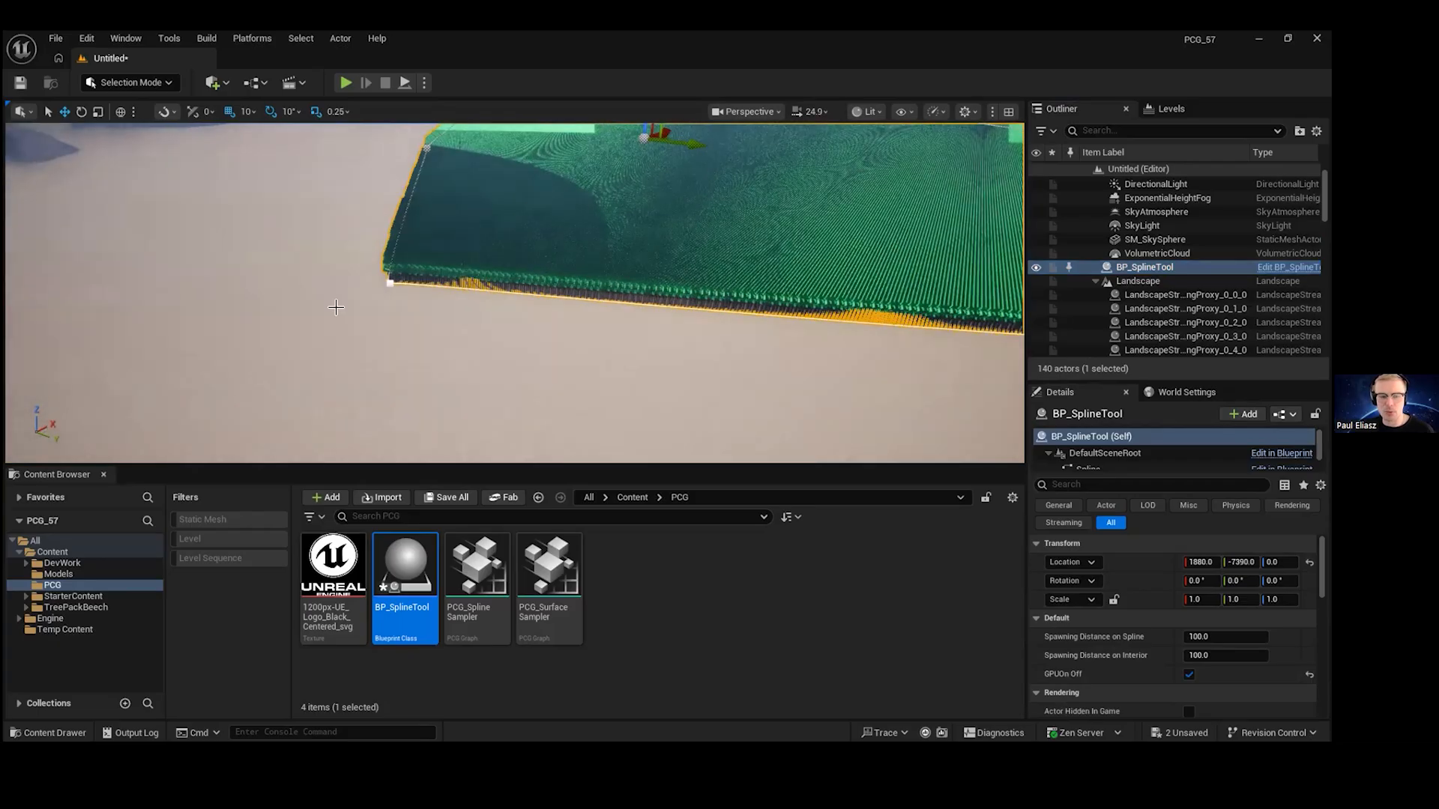
click(390, 283)
alt+drag(418, 296, 842, 472)
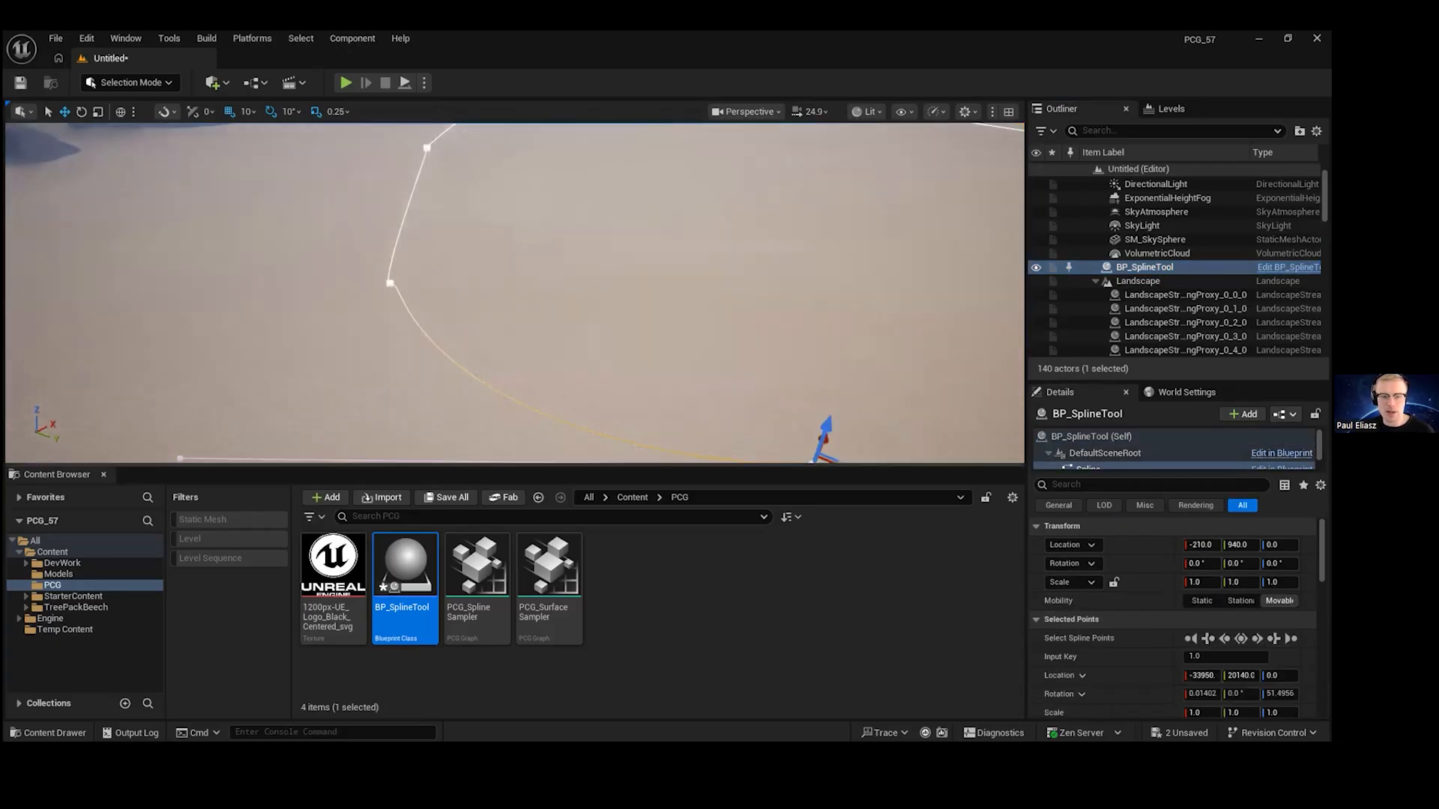
right_drag(456, 251, 562, 262)
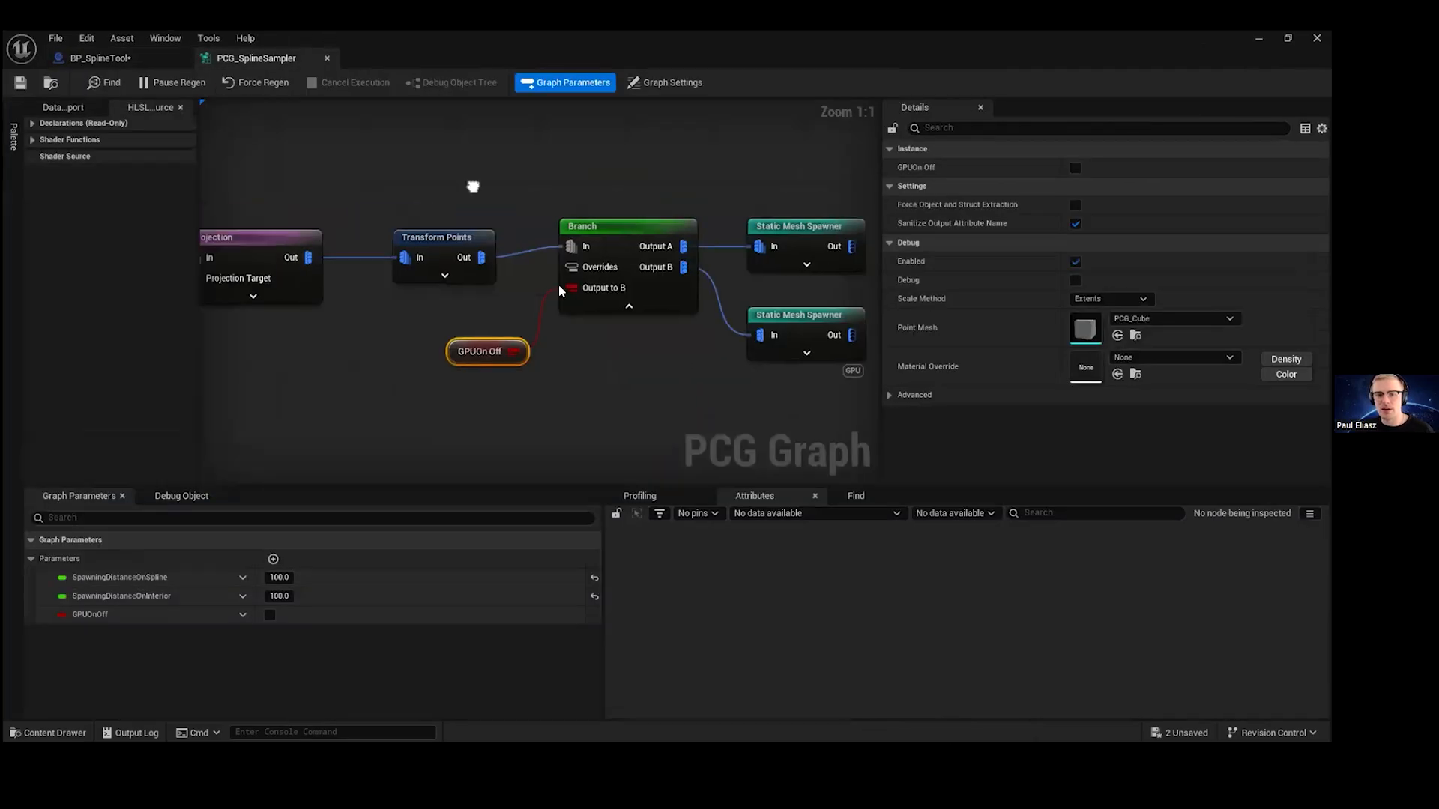
- Review the BP_SplineTool construction script and the PCG_SplineSampler graph, and return to the level
scroll(528, 212, down, 1)
drag(704, 353, 541, 214)
right_drag(270, 304, 600, 284)
click(129, 60)
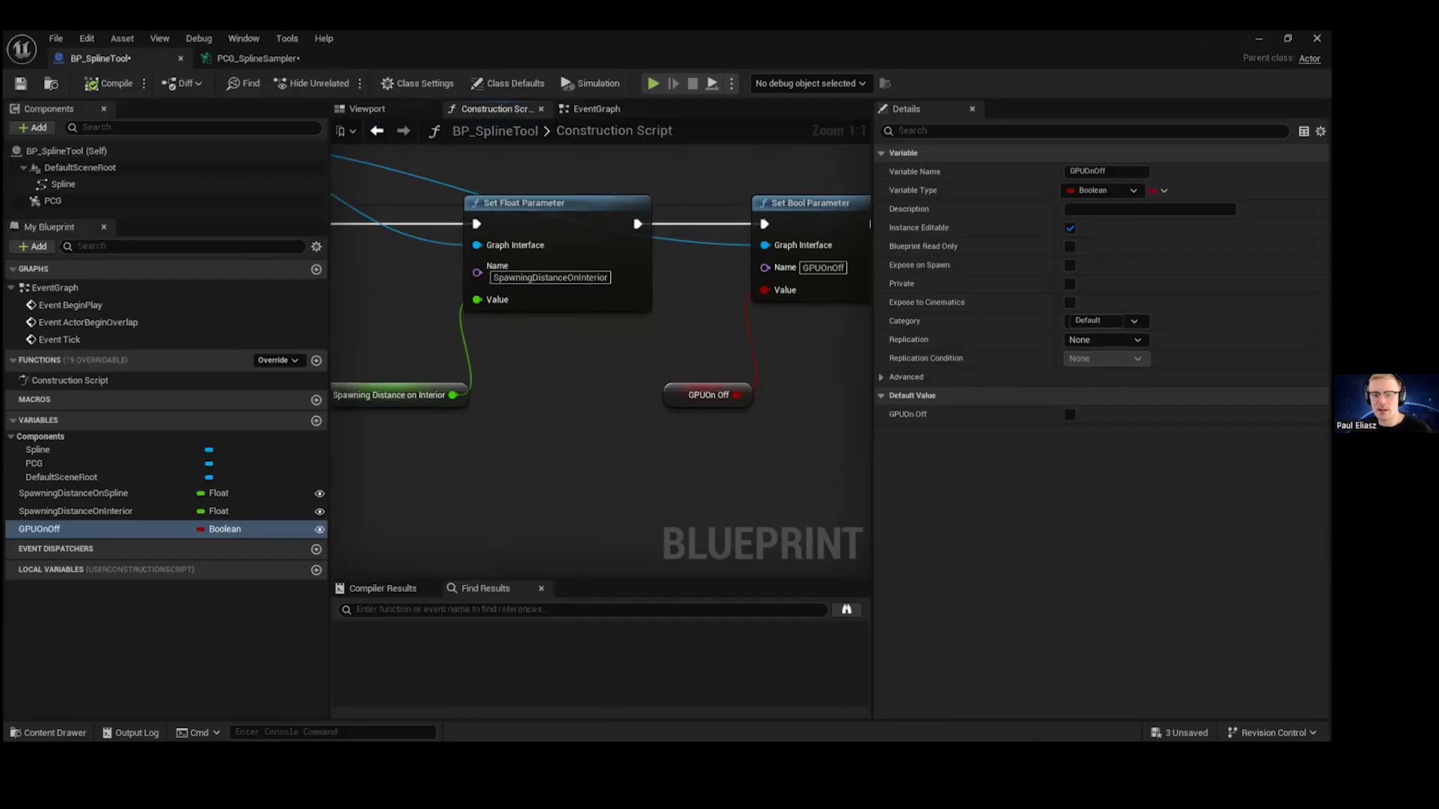
click(1287, 38)
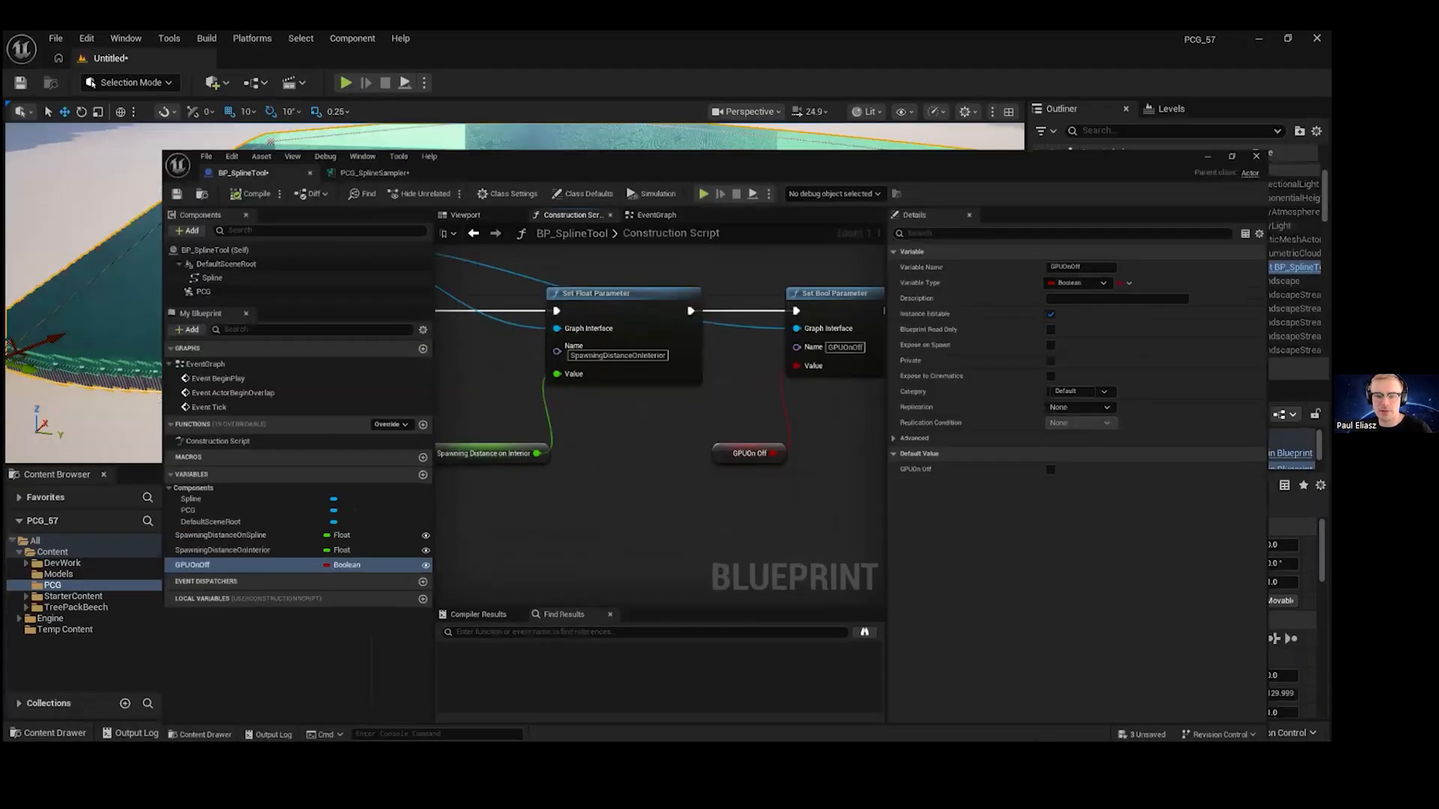
click(604, 353)
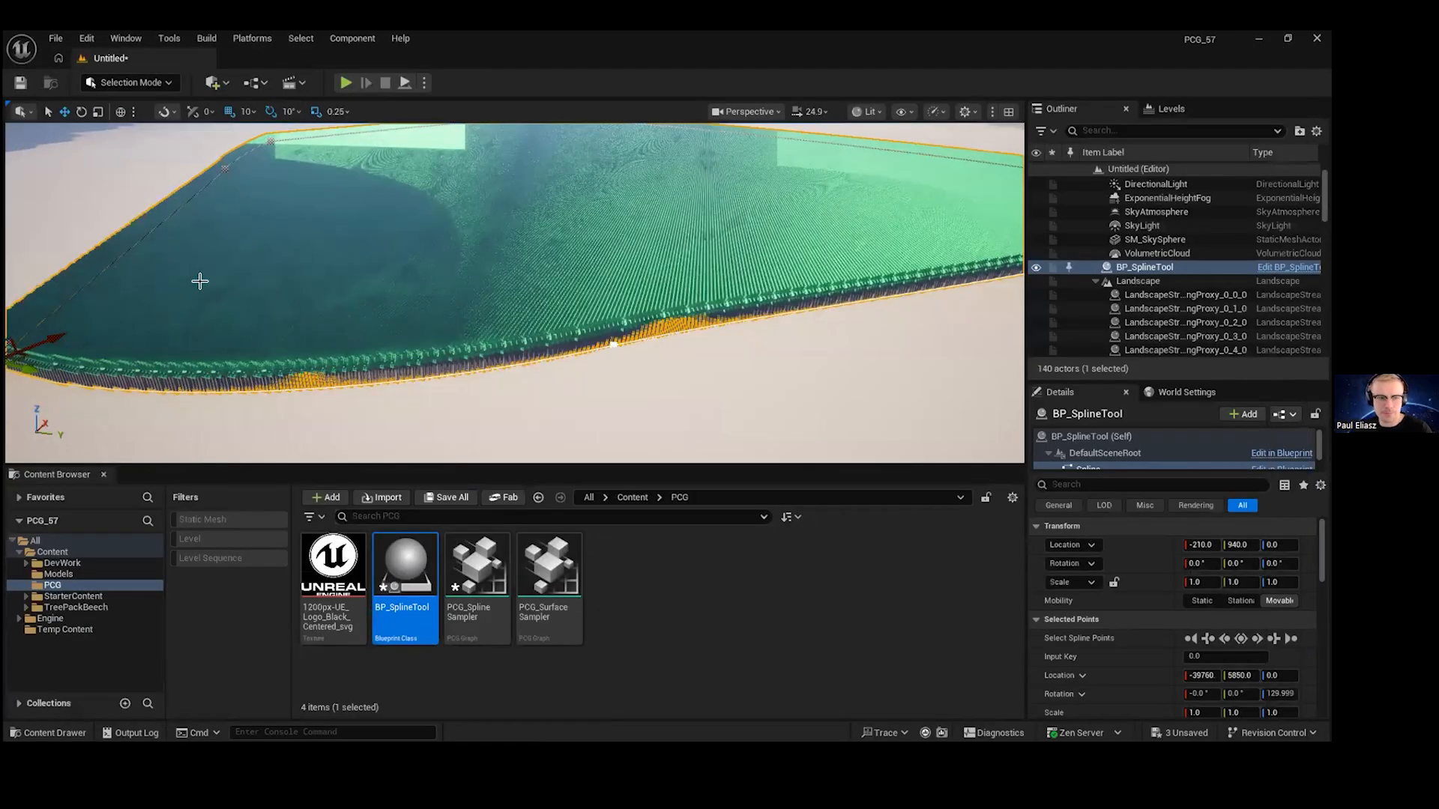
- Undo the most recent spline point edits in the level
key(ctrl+z)
right_drag(446, 286, 411, 330)
key(ctrl+z)
key(ctrl+z)
- Rotate spline point Input Key 0 to about 30° around Z and reposition it to reshape the area
drag(444, 293, 719, 364)
click(406, 282)
key(e)
drag(389, 305, 421, 282)
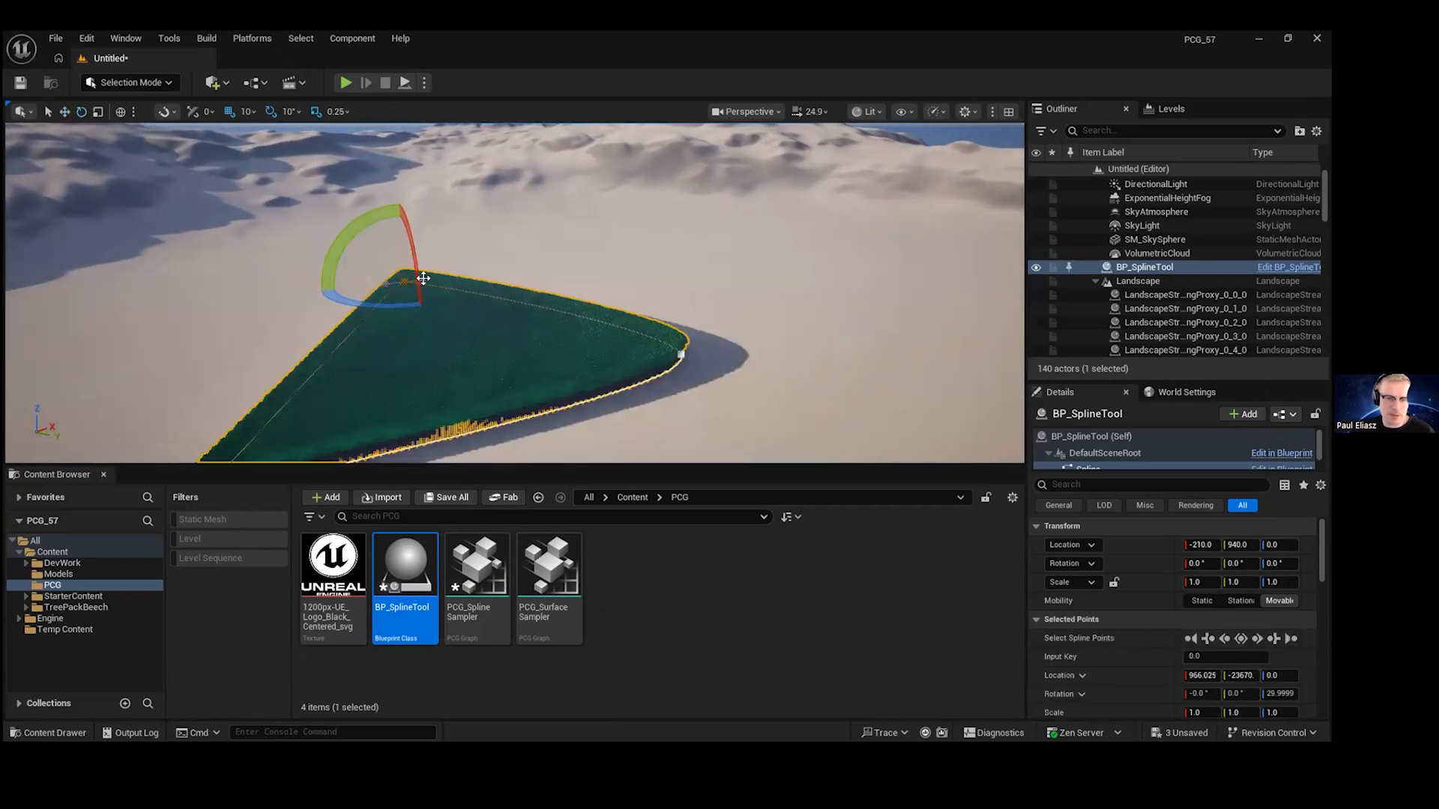
key(w)
drag(454, 270, 605, 225)
- Rotate the spline point nearest the viewer to round the outline of the tree area
right_drag(351, 375, 353, 426)
click(329, 397)
key(e)
drag(322, 435, 611, 387)
mouse_move(824, 313)
right_down()
mouse_move(810, 307)
mouse_move(824, 313)
right_up()
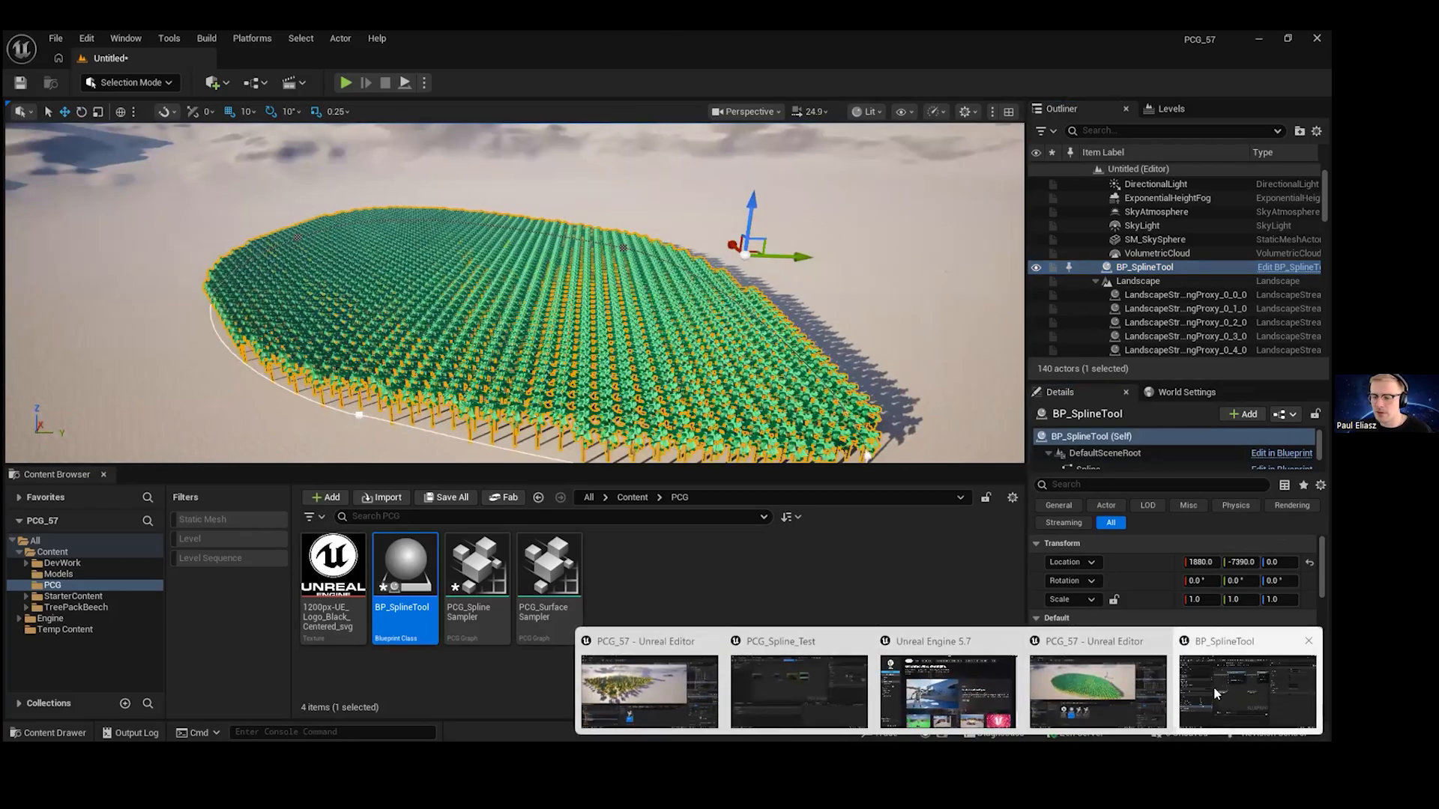
- In the PCG_SplineSampler graph, set the Transform Points node's Scale Min to 0.25 on all axes
key(alt+Tab)
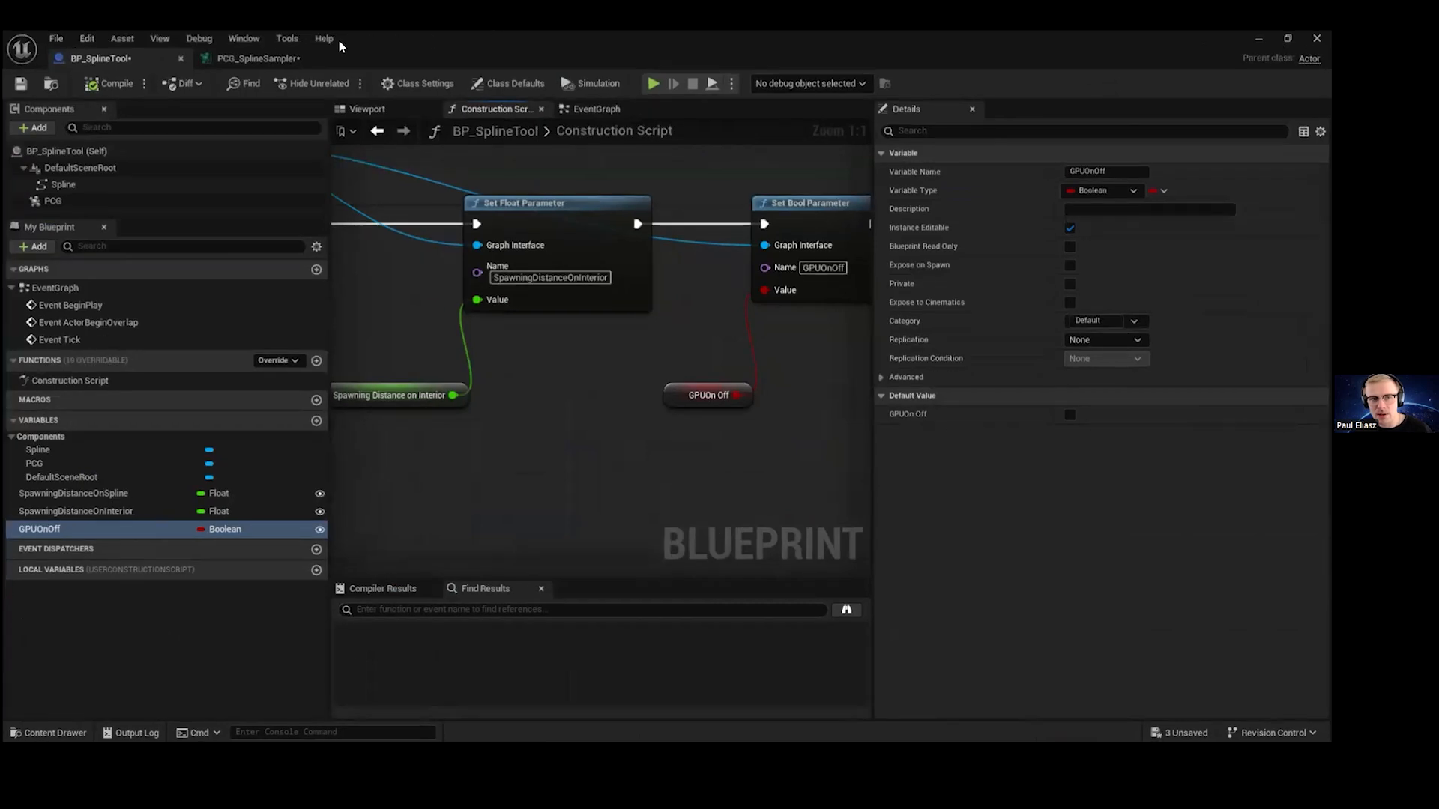
click(244, 39)
click(257, 59)
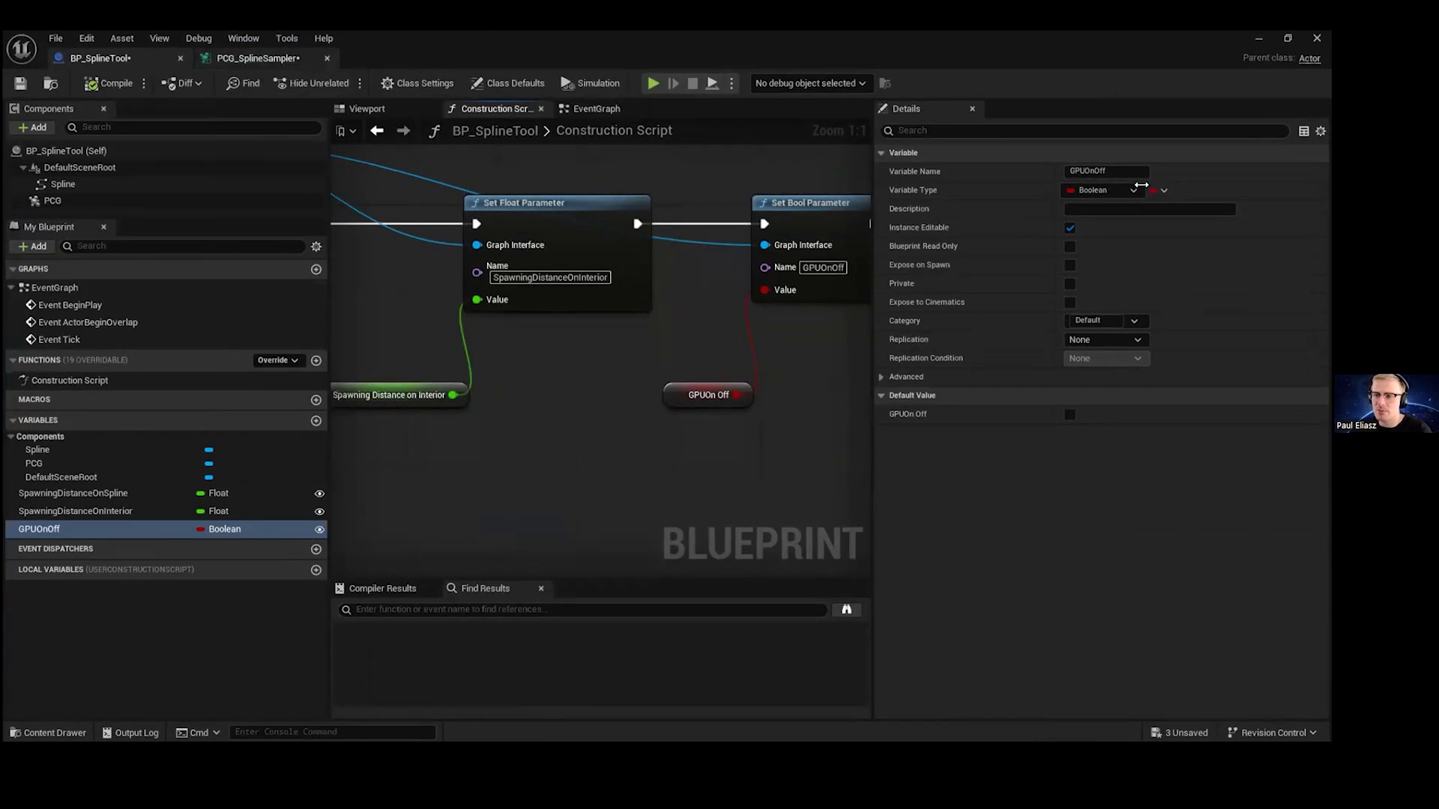
right_drag(382, 253, 431, 254)
click(566, 232)
click(1173, 299)
text(25)
- Set the Transform Points node's Z rotation range from -90° minimum to 90° maximum
click(1245, 241)
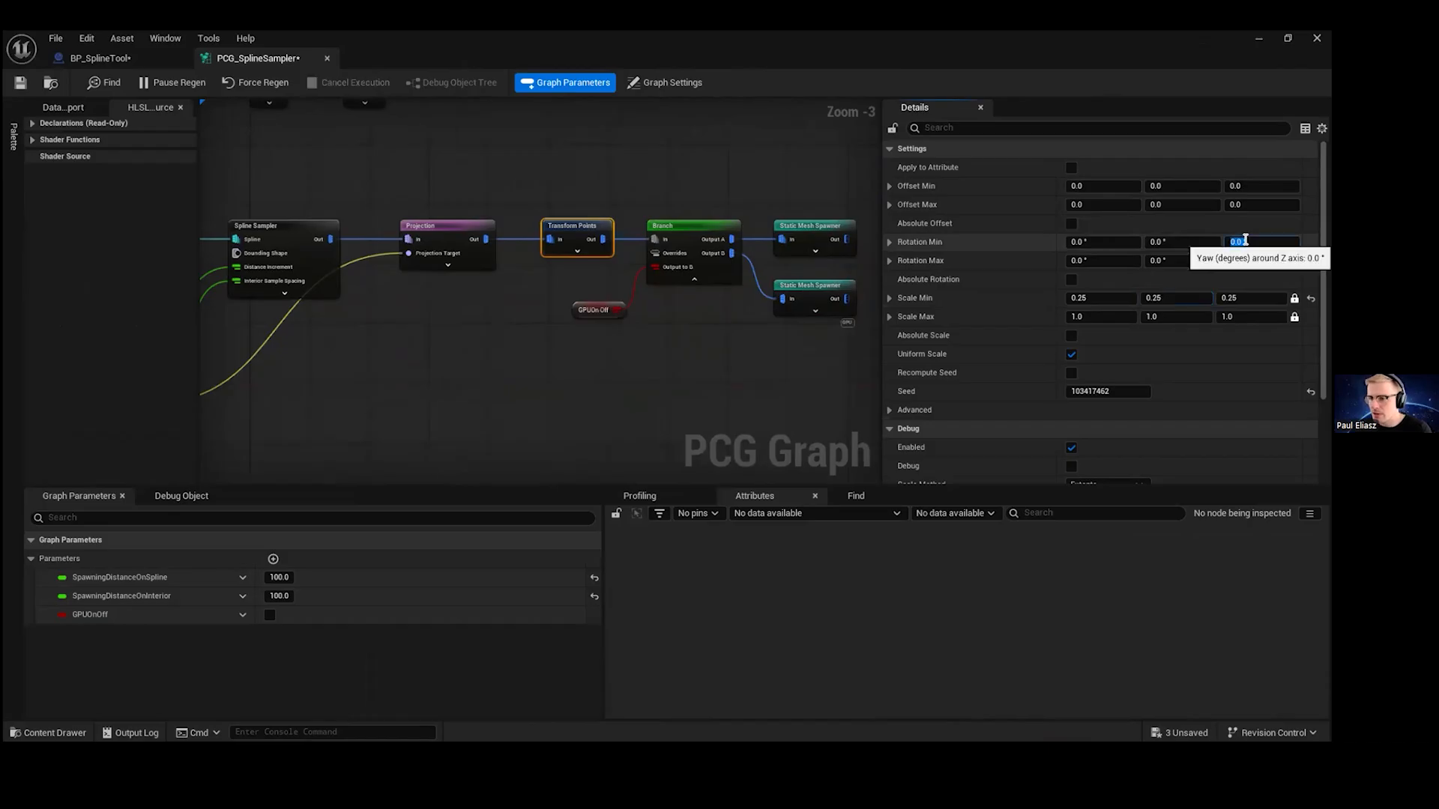
text(-9)
key(Return)
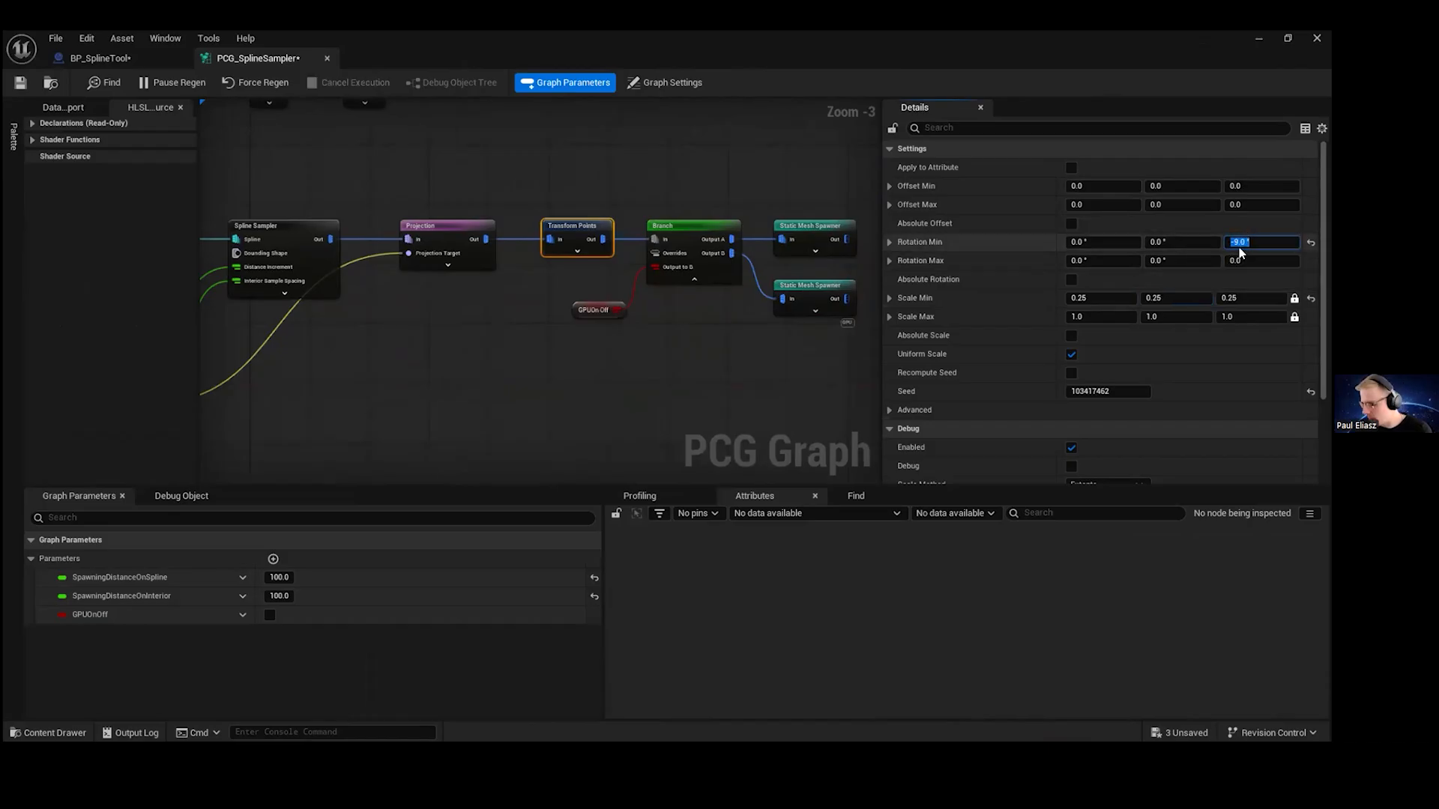
text(-9)
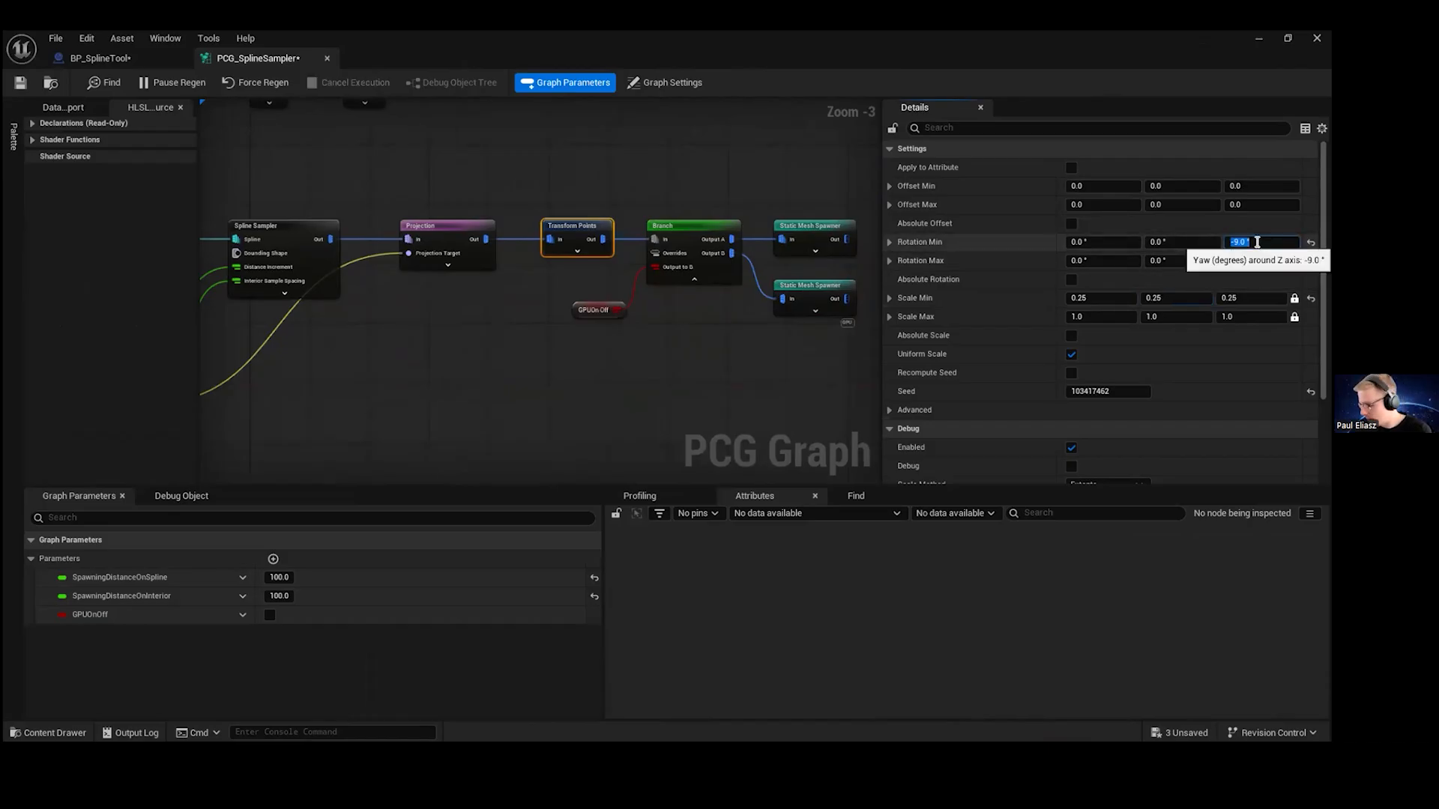
text(0)
key(Return)
click(1255, 259)
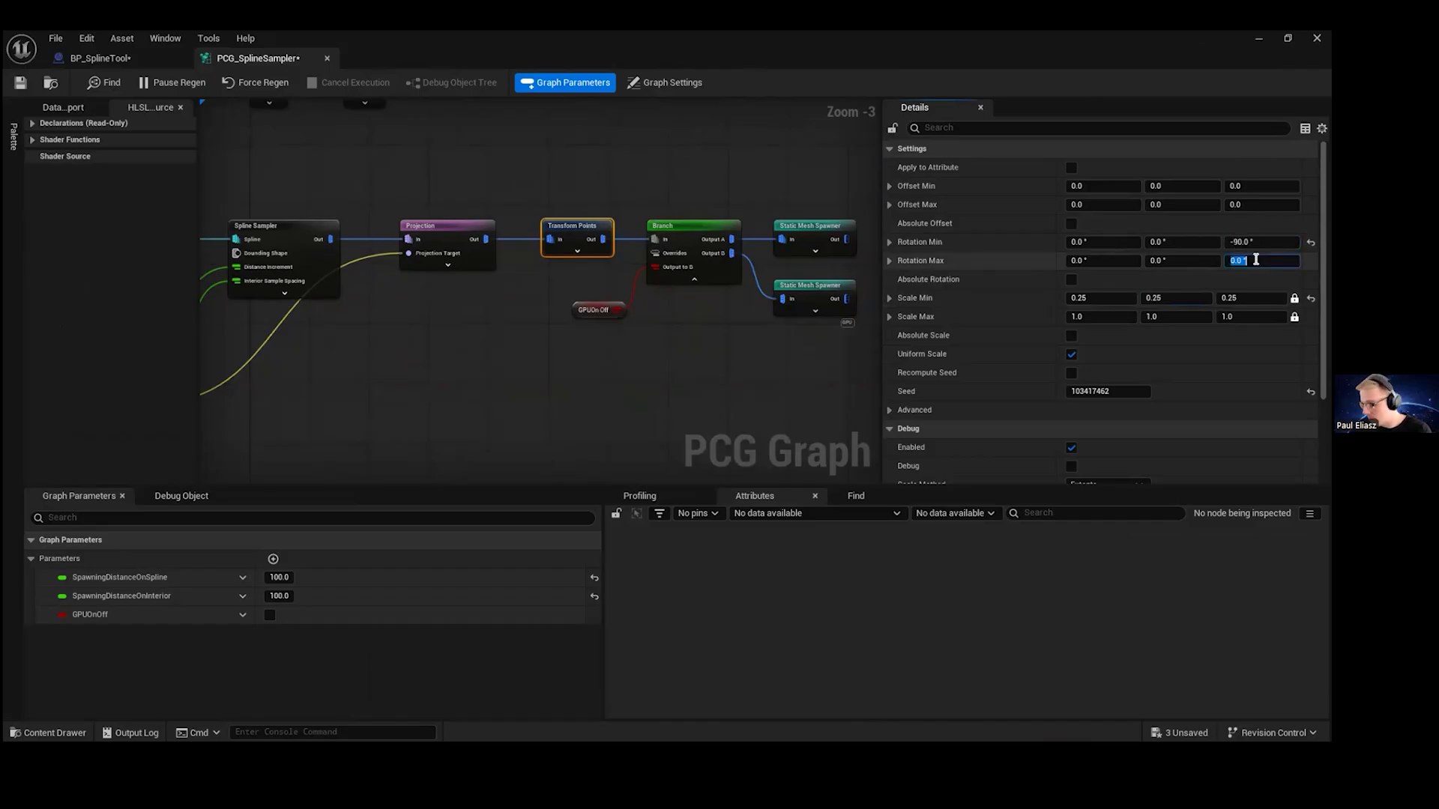
text(90)
key(Return)
- Set the Transform Points node's Offset Max to 100 in X and Y and inspect the varied trees in the level
click(1115, 208)
text(100)
click(1178, 204)
text(100)
key(Return)
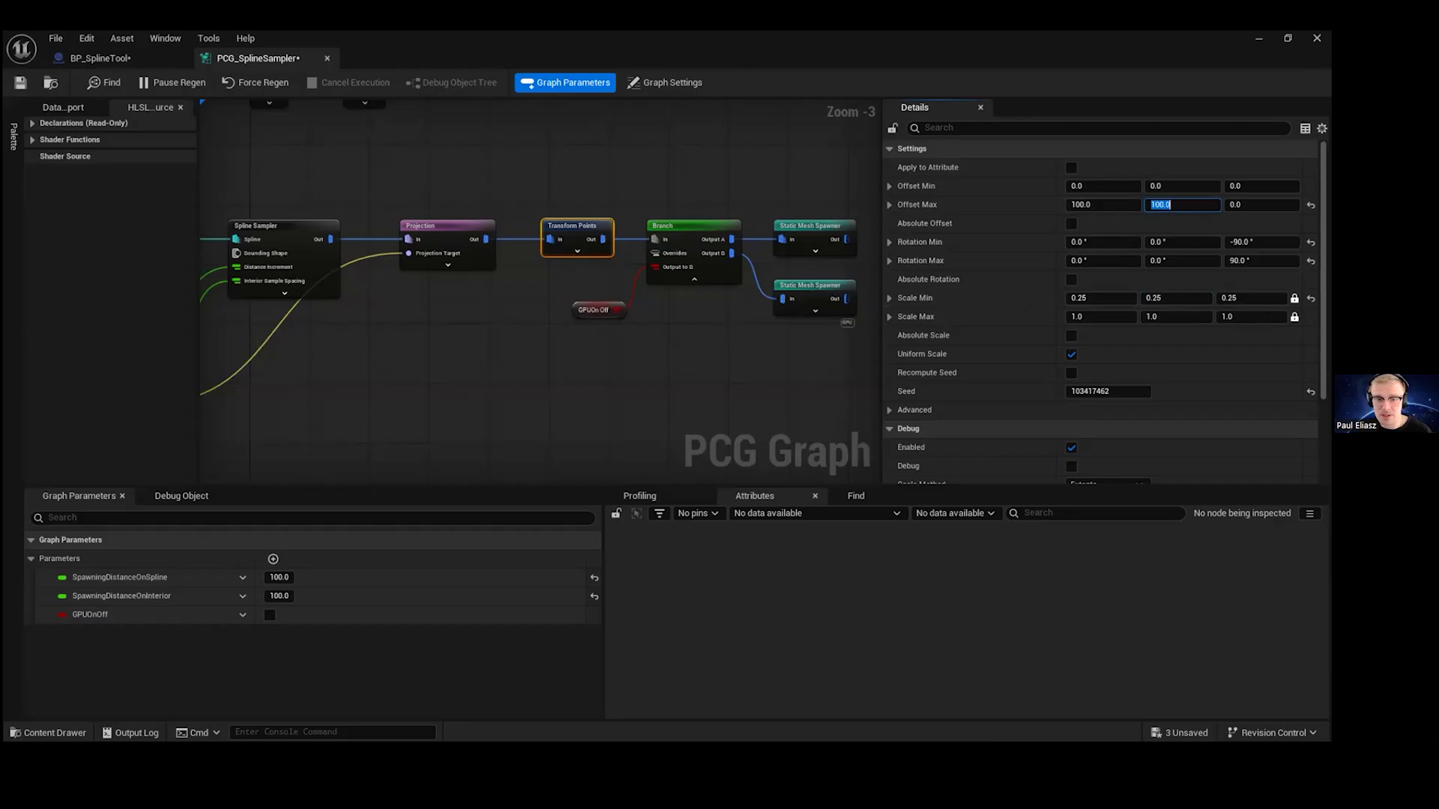
key(super+Down)
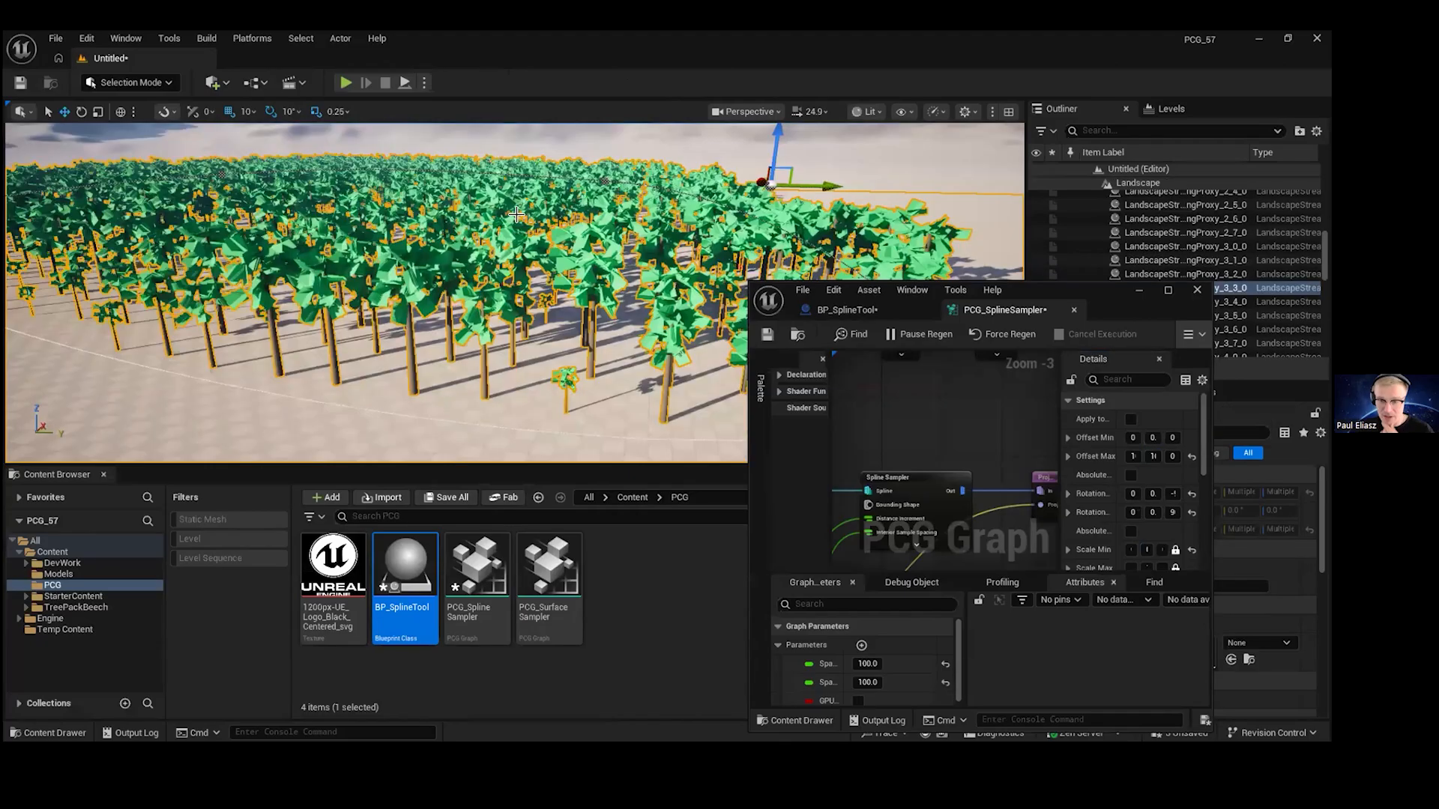
scroll(560, 202, up, 3)
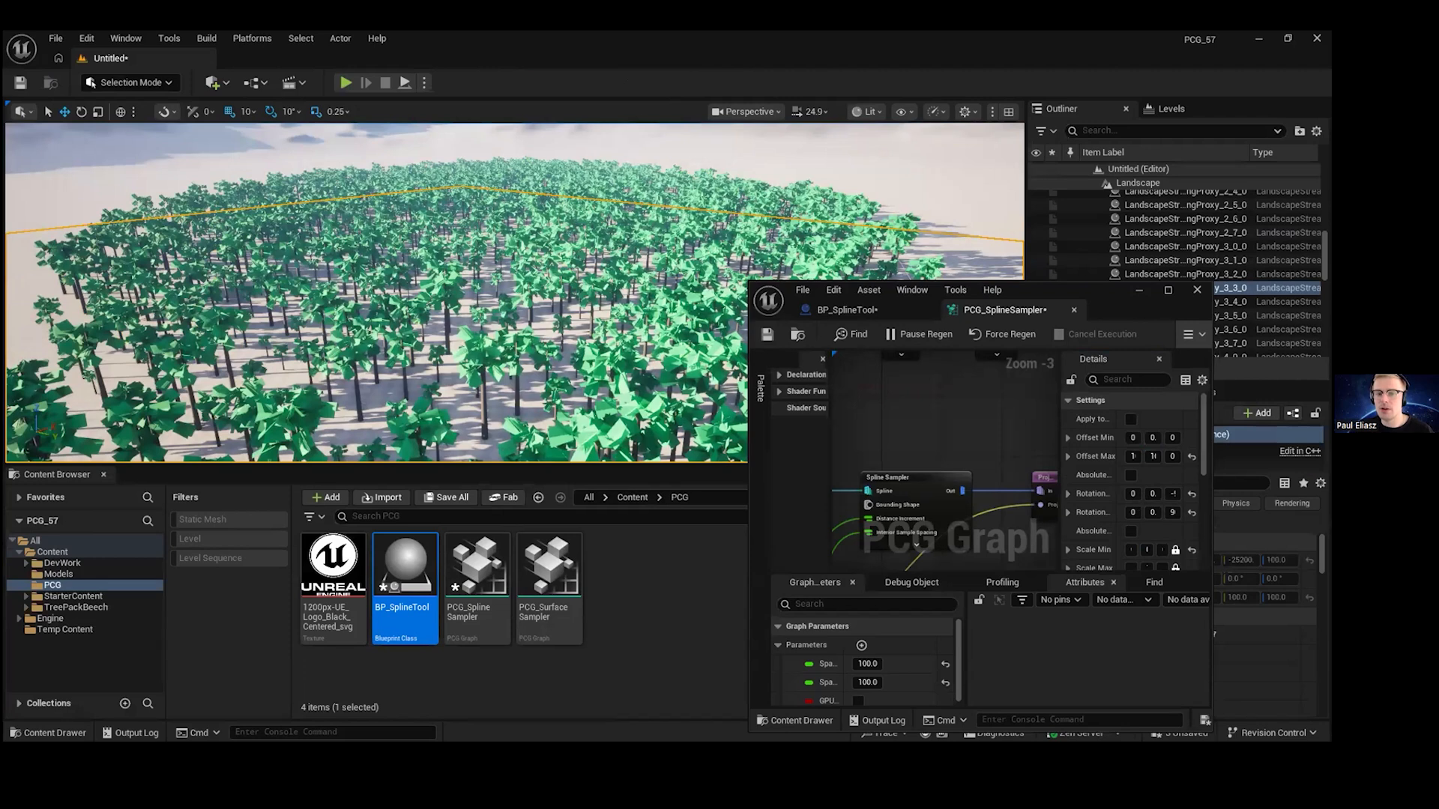
scroll(877, 240, up, 2)
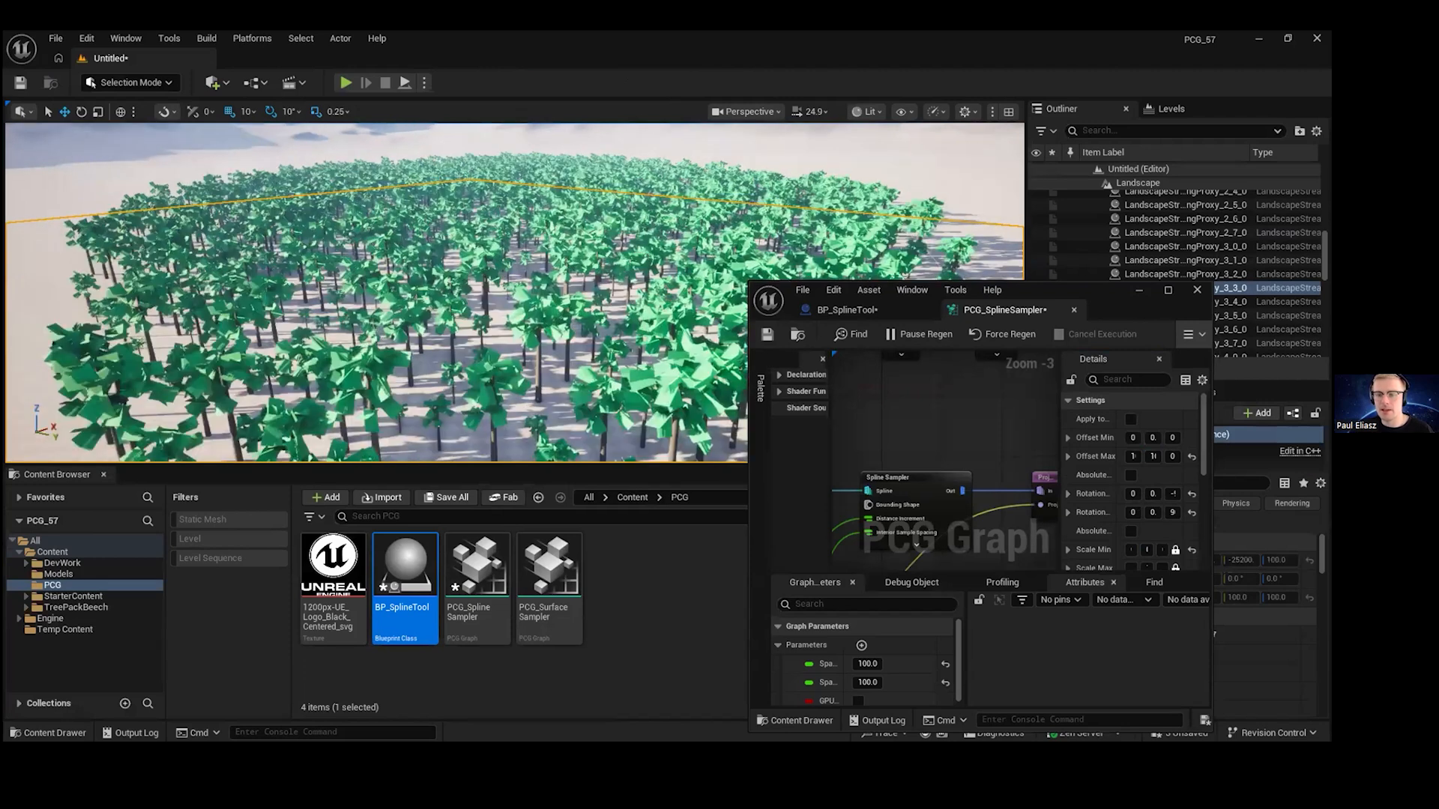
scroll(515, 292, down, 2)
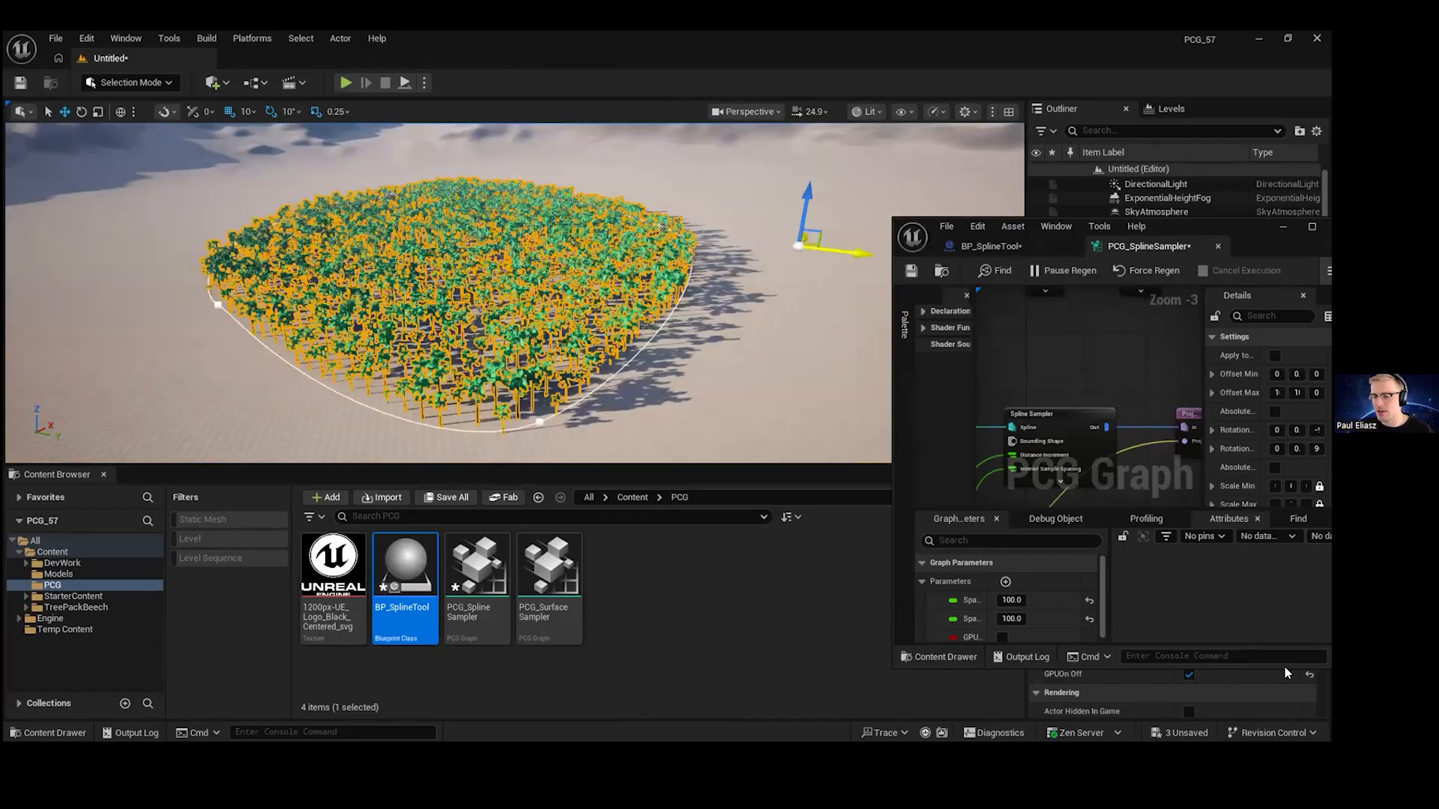
- Clean up the PCG component of BP_SplineTool and undo the cleanup
click(1282, 674)
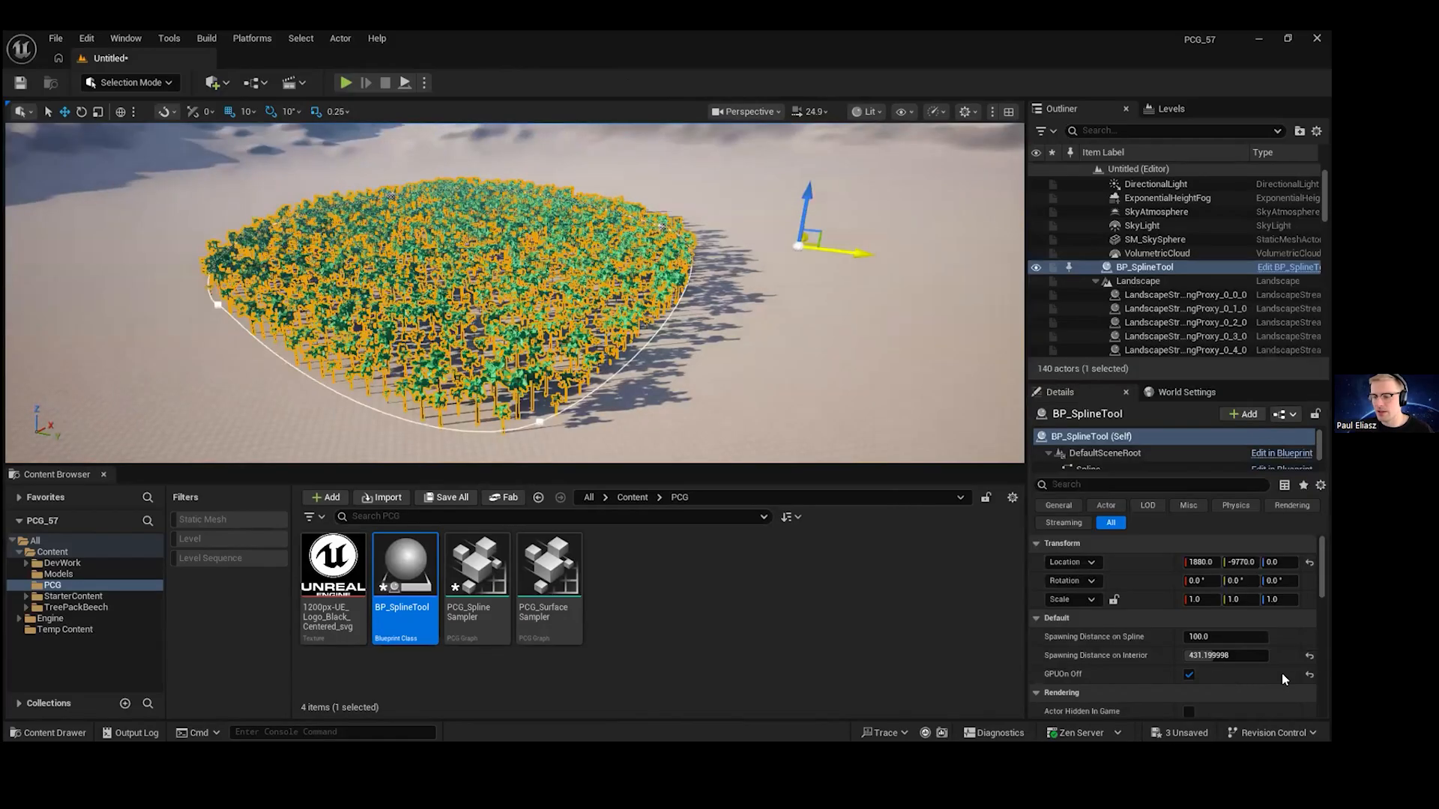
click(1280, 675)
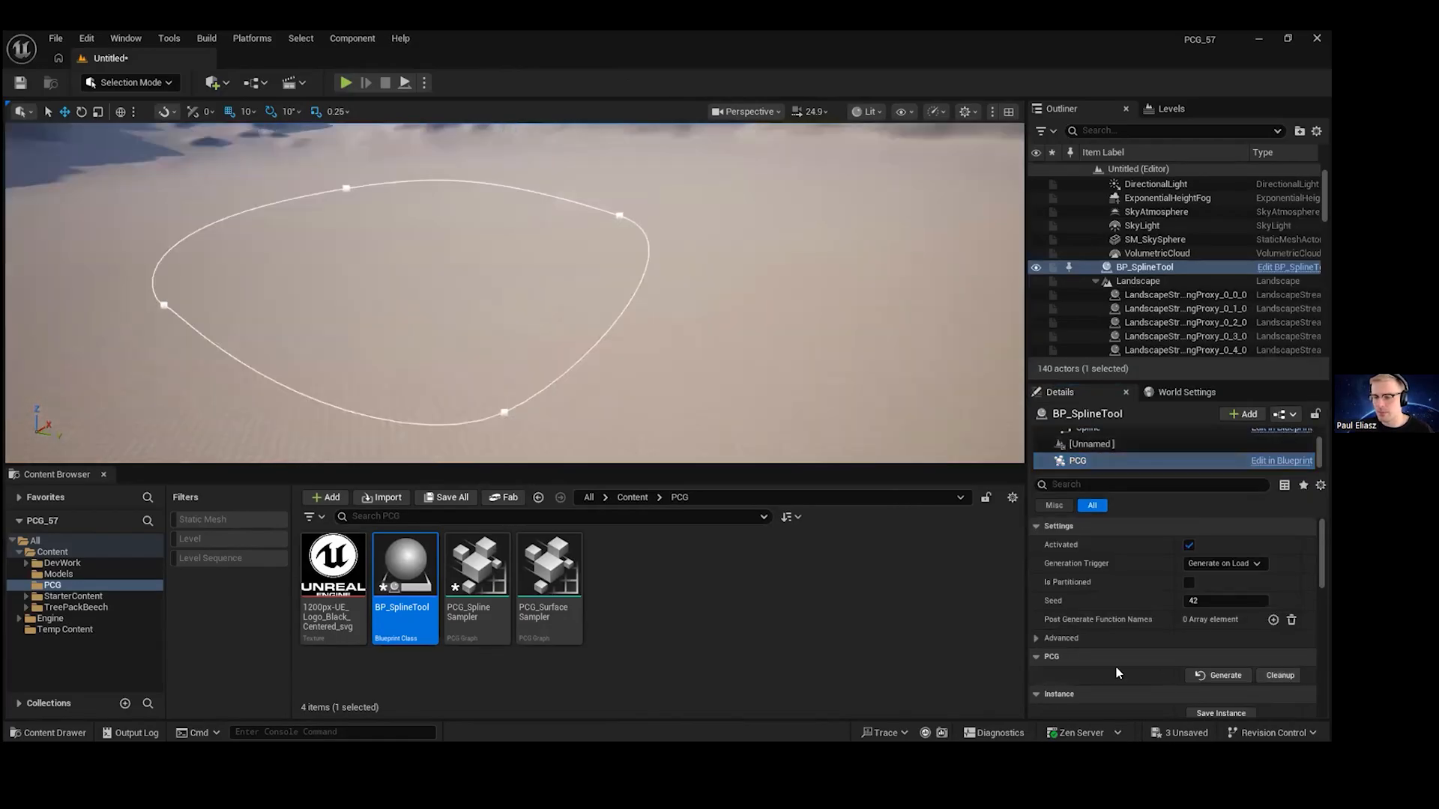
key(ctrl+z)
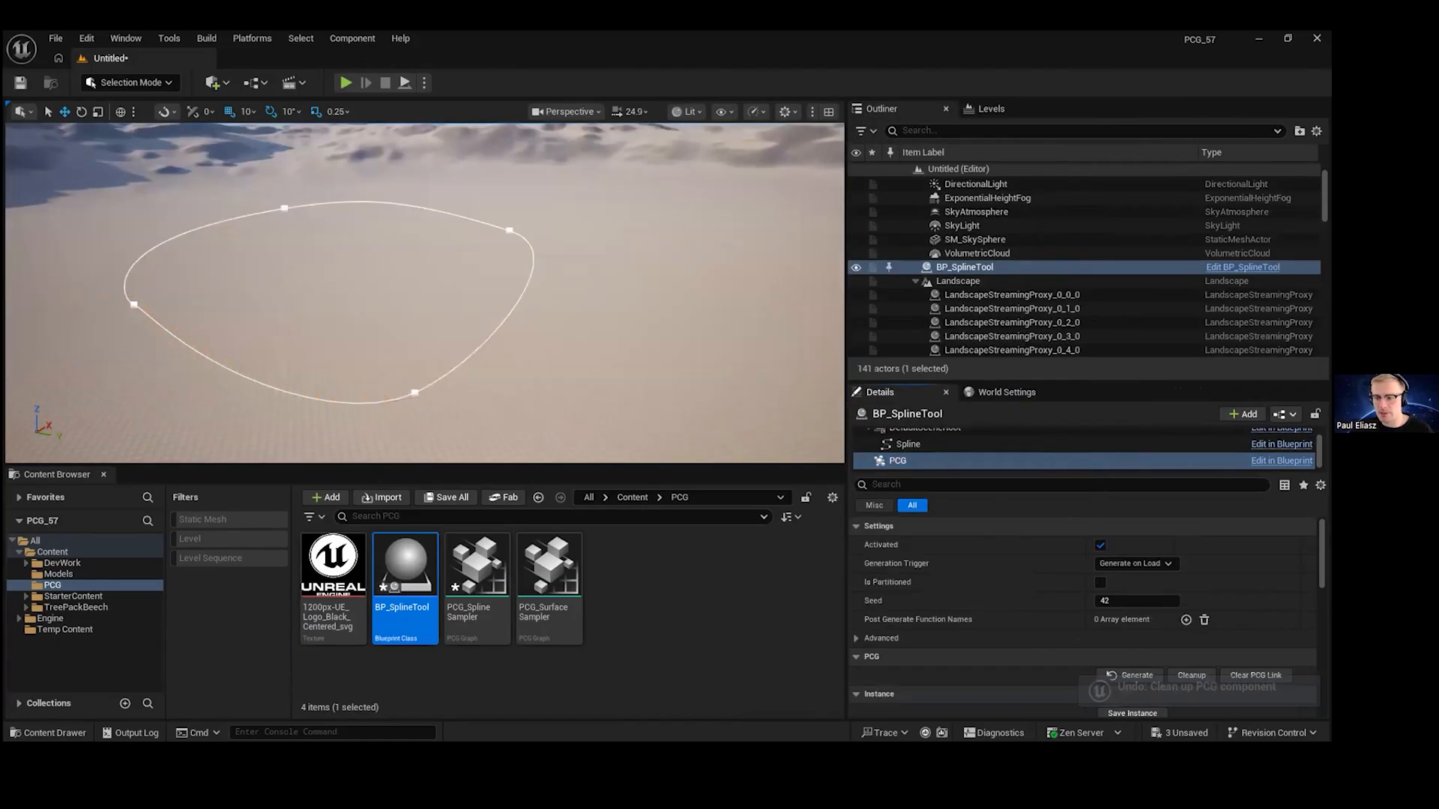
- Clear the PCG link of BP_SplineTool with GPU spawning on, try moving the tool actor, and undo that move
right_drag(445, 288, 420, 280)
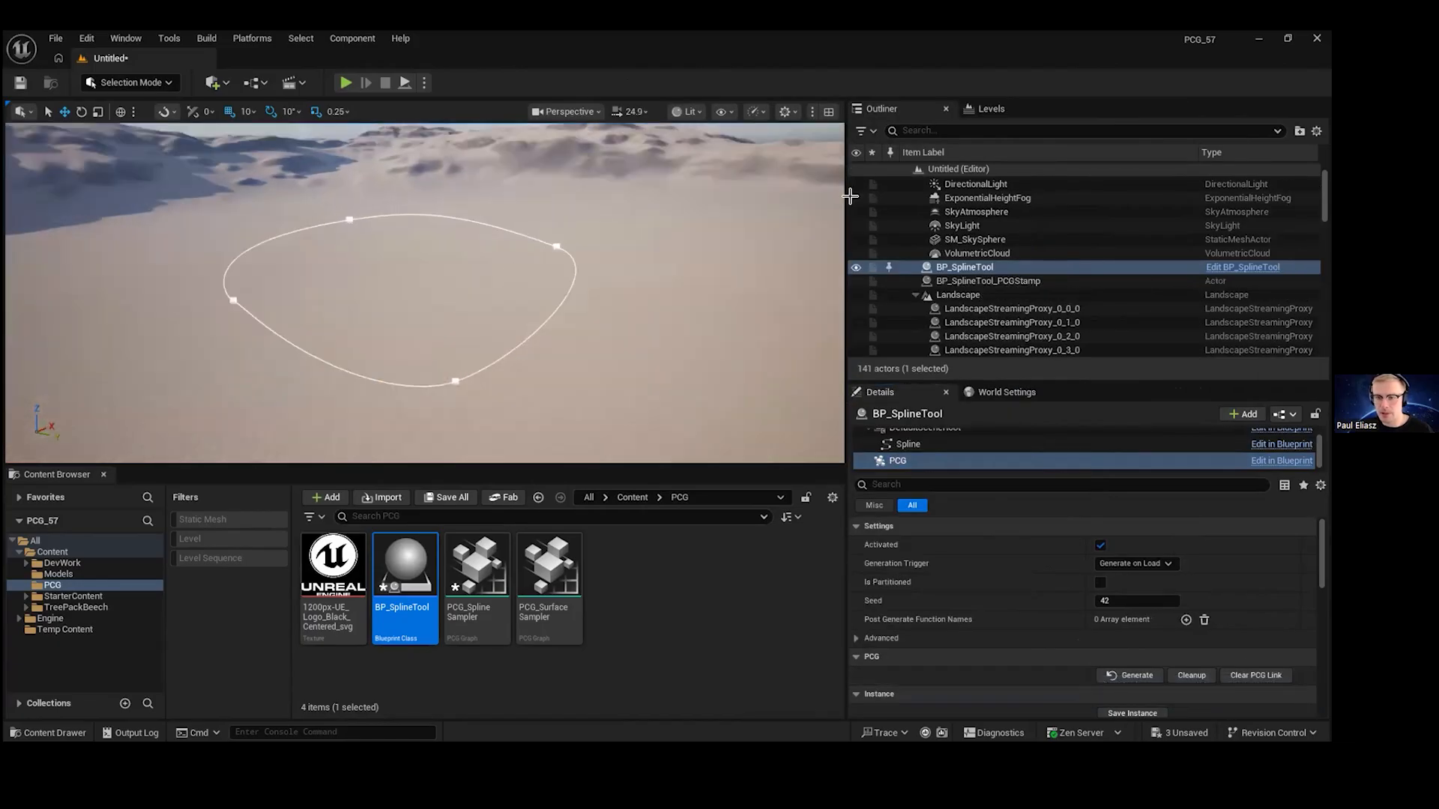
click(715, 272)
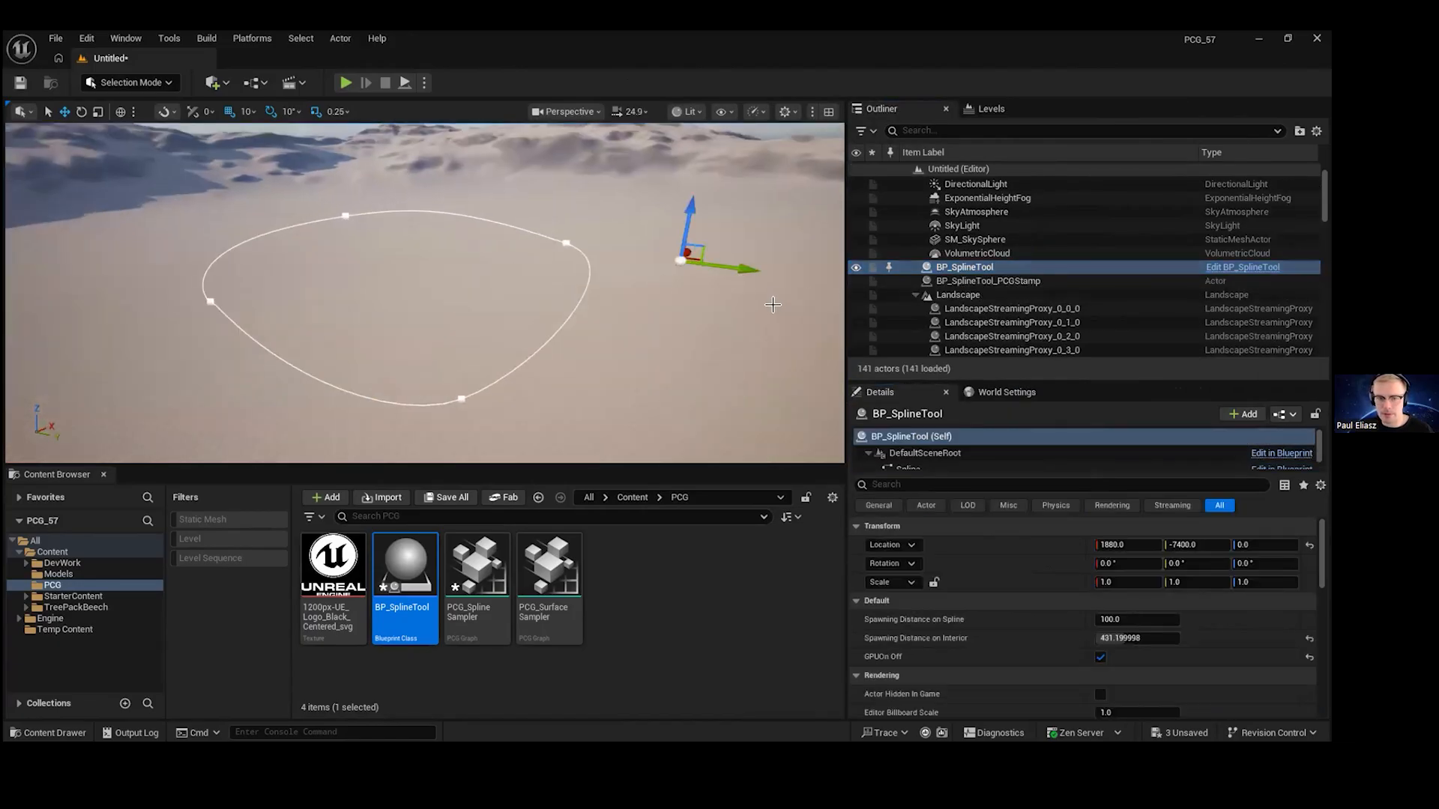
key(ctrl+z)
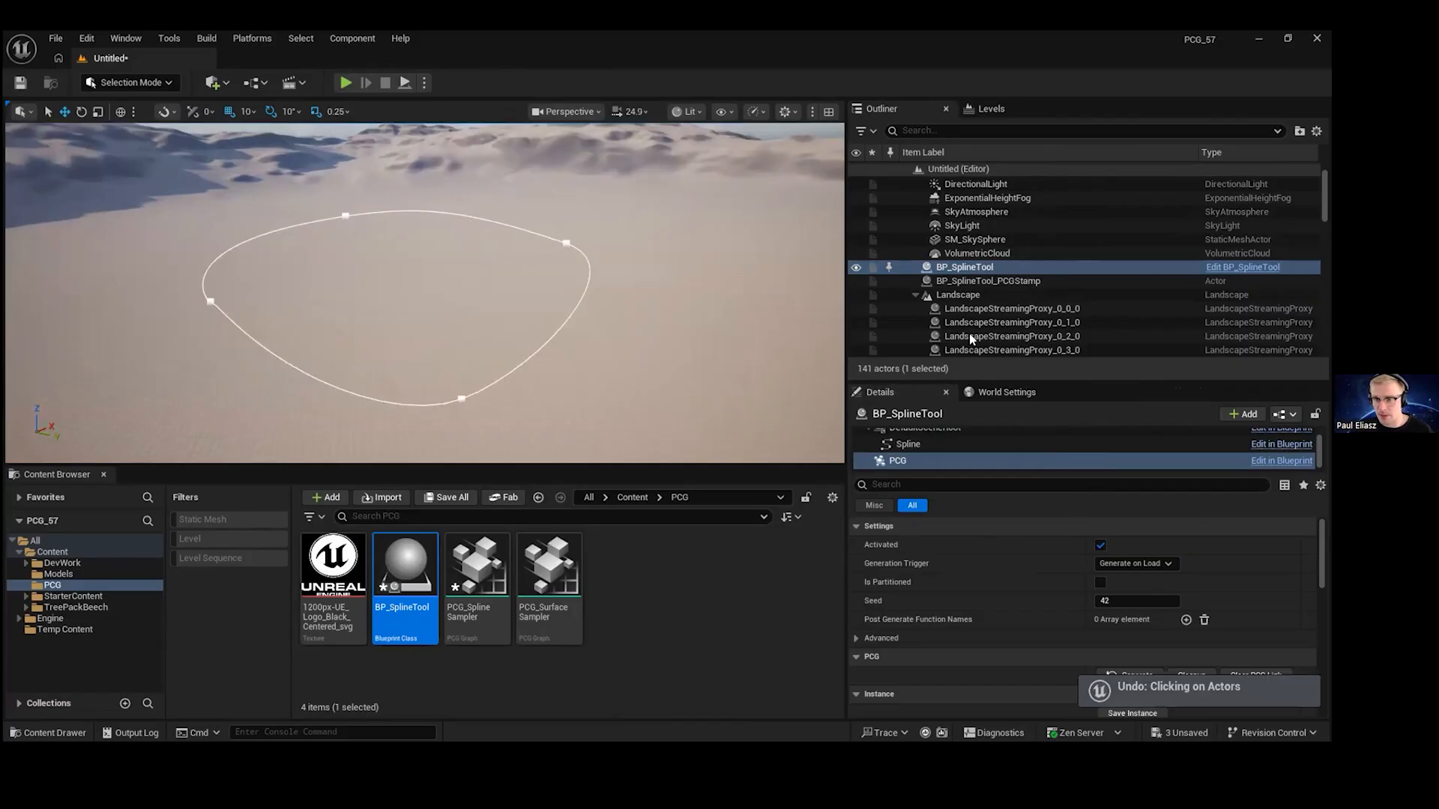
key(ctrl+z)
- Turn off GPUOn Off for BP_SplineTool and regenerate its PCG component
scroll(1101, 616, down, 2)
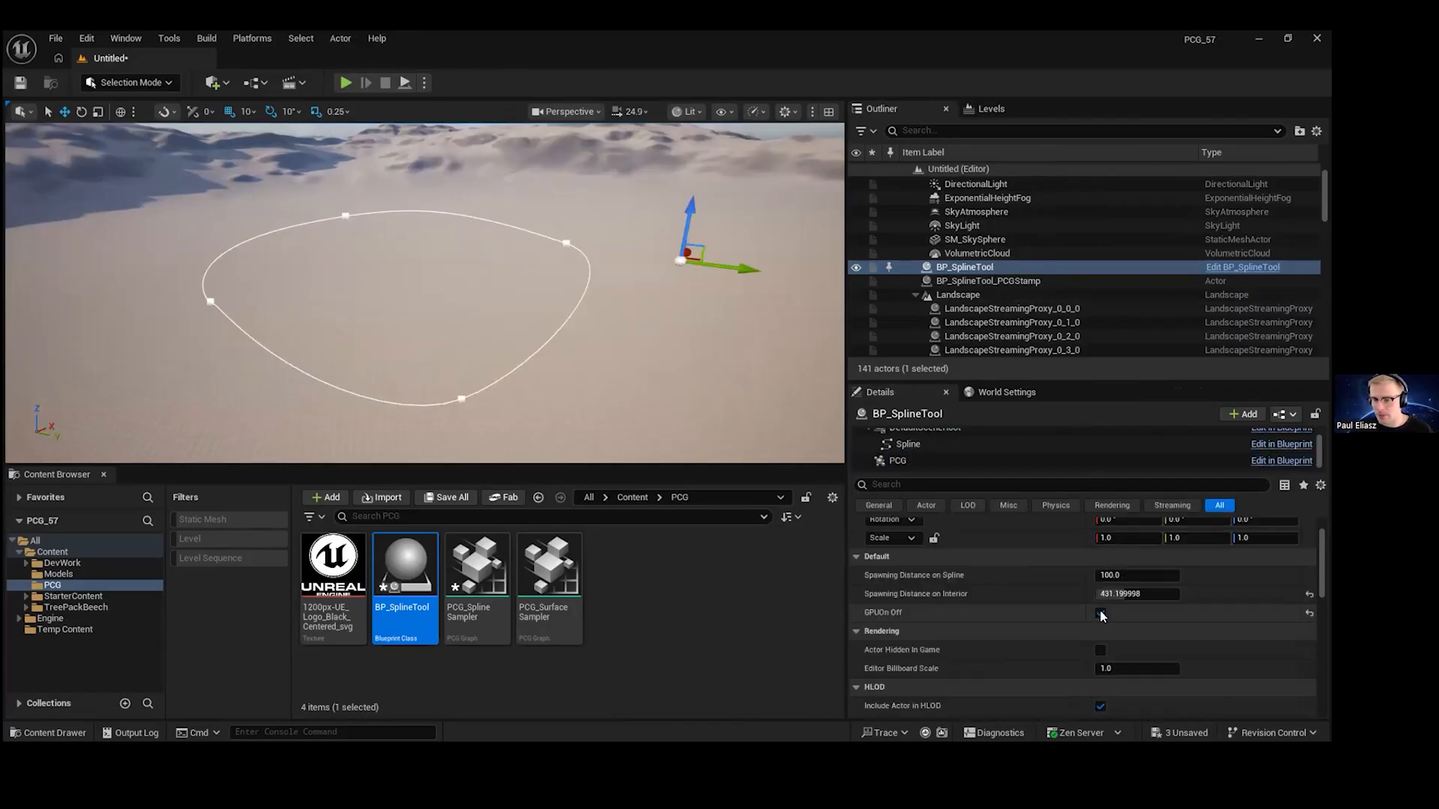
click(1101, 613)
scroll(1146, 628, down, 5)
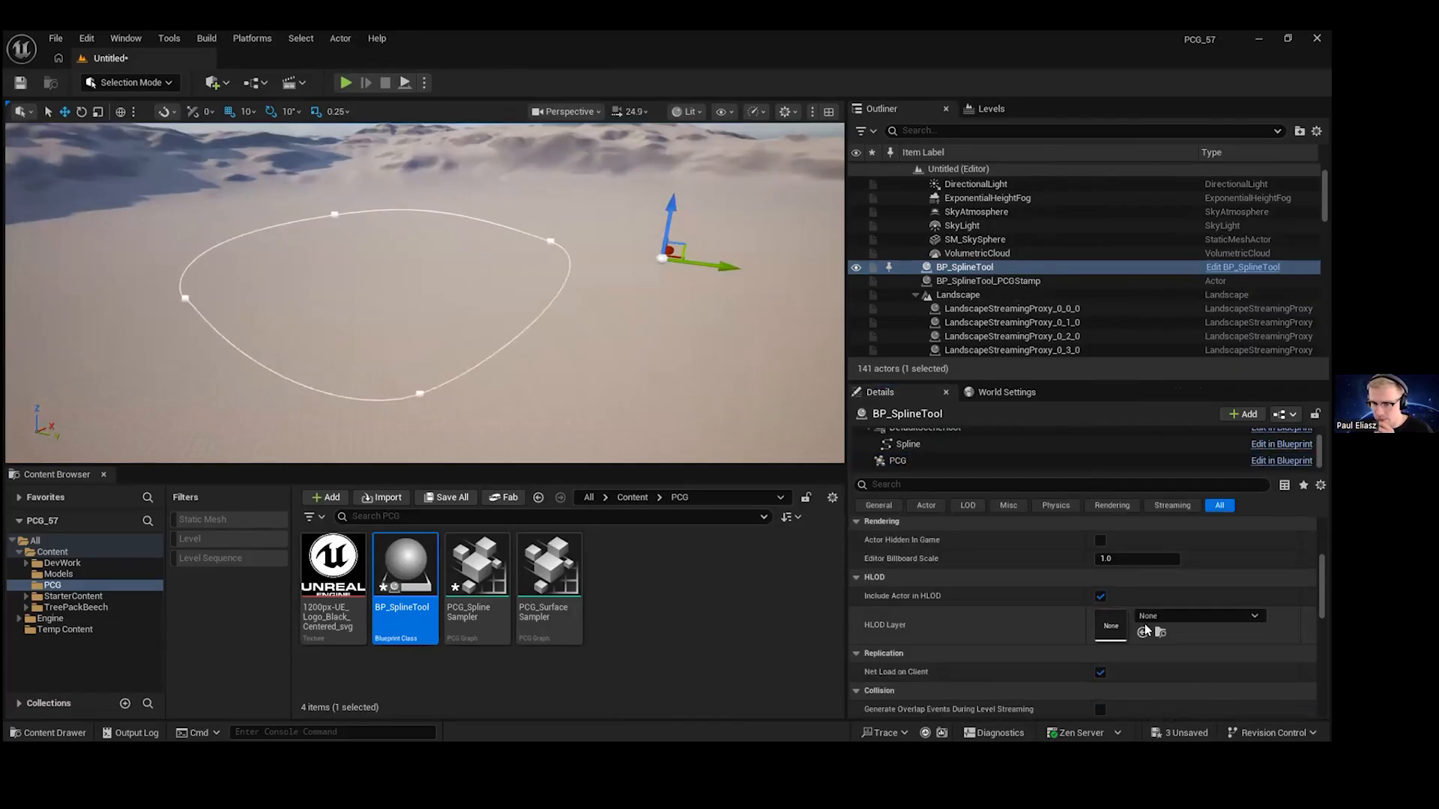
scroll(1142, 610, up, 6)
click(991, 461)
click(1131, 653)
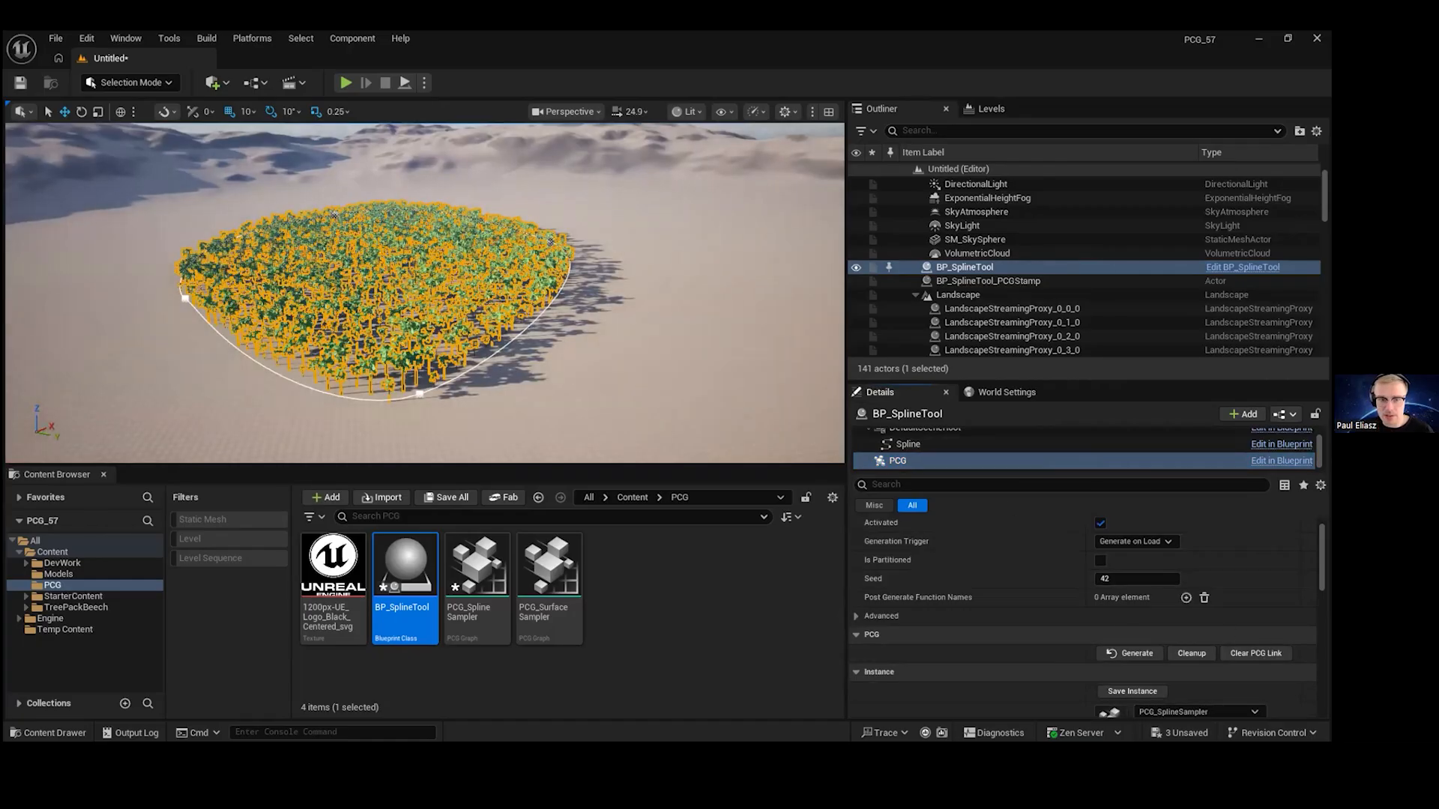
- Clear the PCG link to bake the trees into a separate actor and move BP_SplineTool to about Y -5820
click(1077, 271)
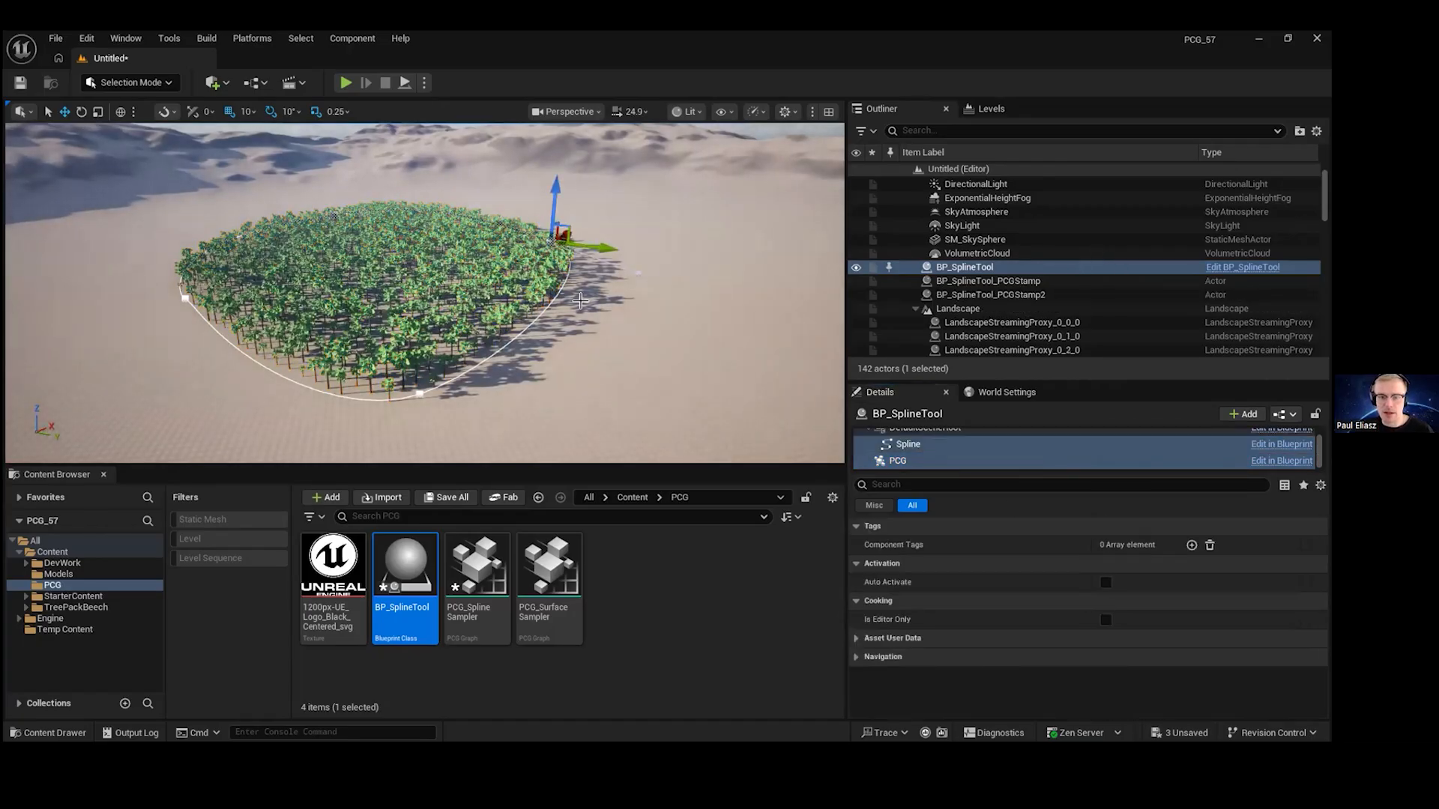
click(1086, 255)
click(1086, 268)
drag(704, 264, 814, 278)
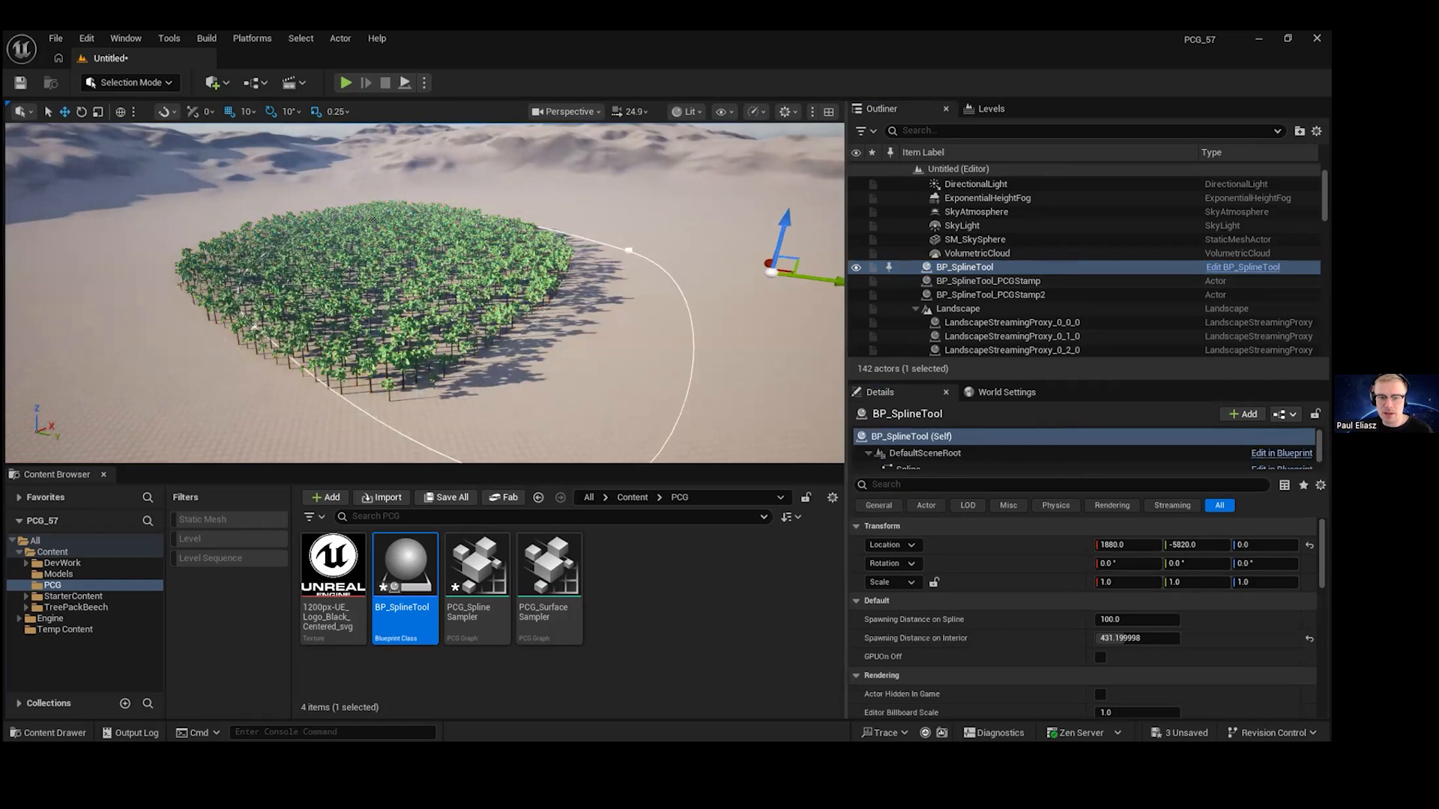
scroll(681, 264, down, 2)
scroll(682, 264, up, 4)
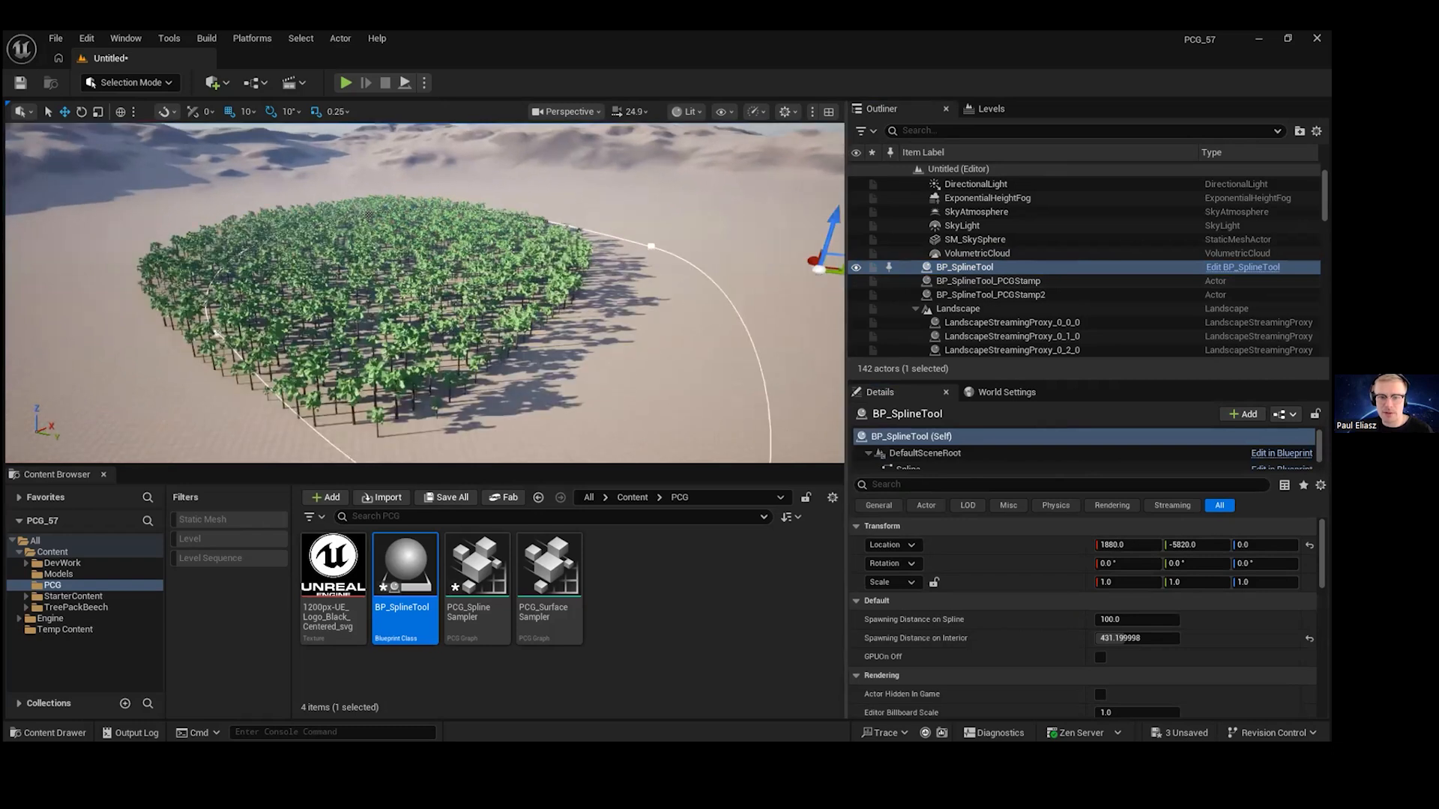
- Try moving the baked trees of BP_SplineTool_PCGStamp2, undo the move, and view that actor
click(369, 215)
drag(690, 253, 615, 216)
key(ctrl+z)
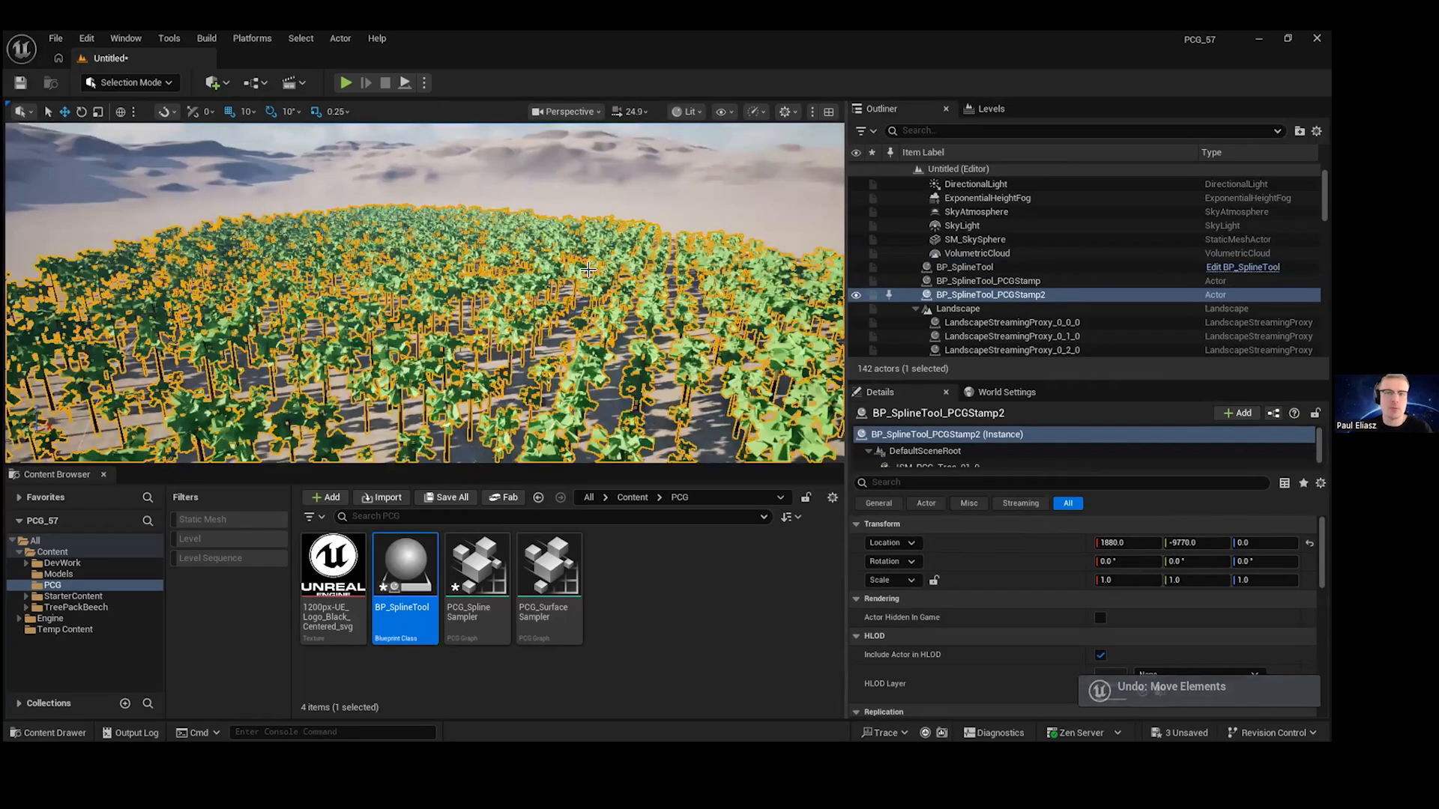
right_drag(424, 292, 458, 324)
key(w)
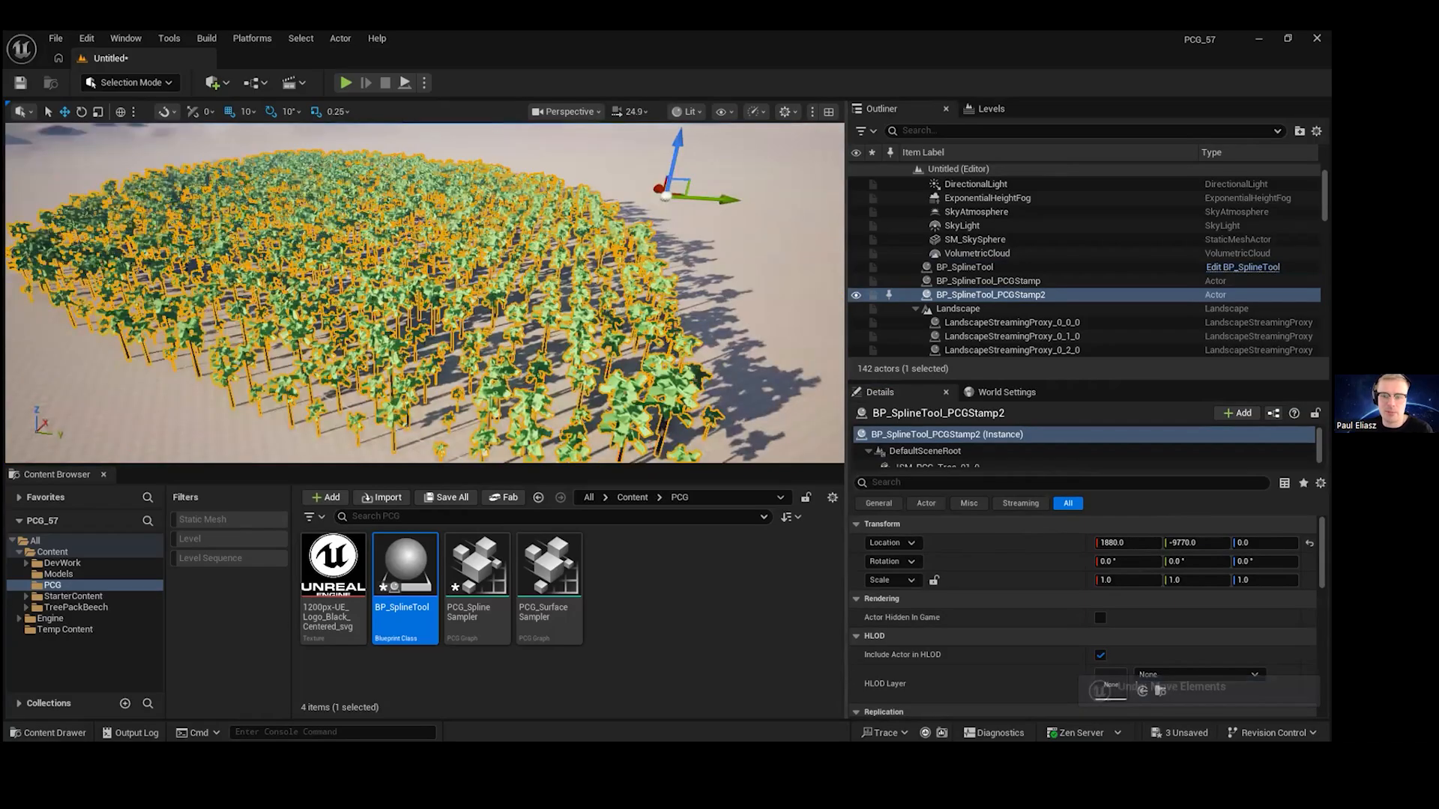
double_click(1011, 293)
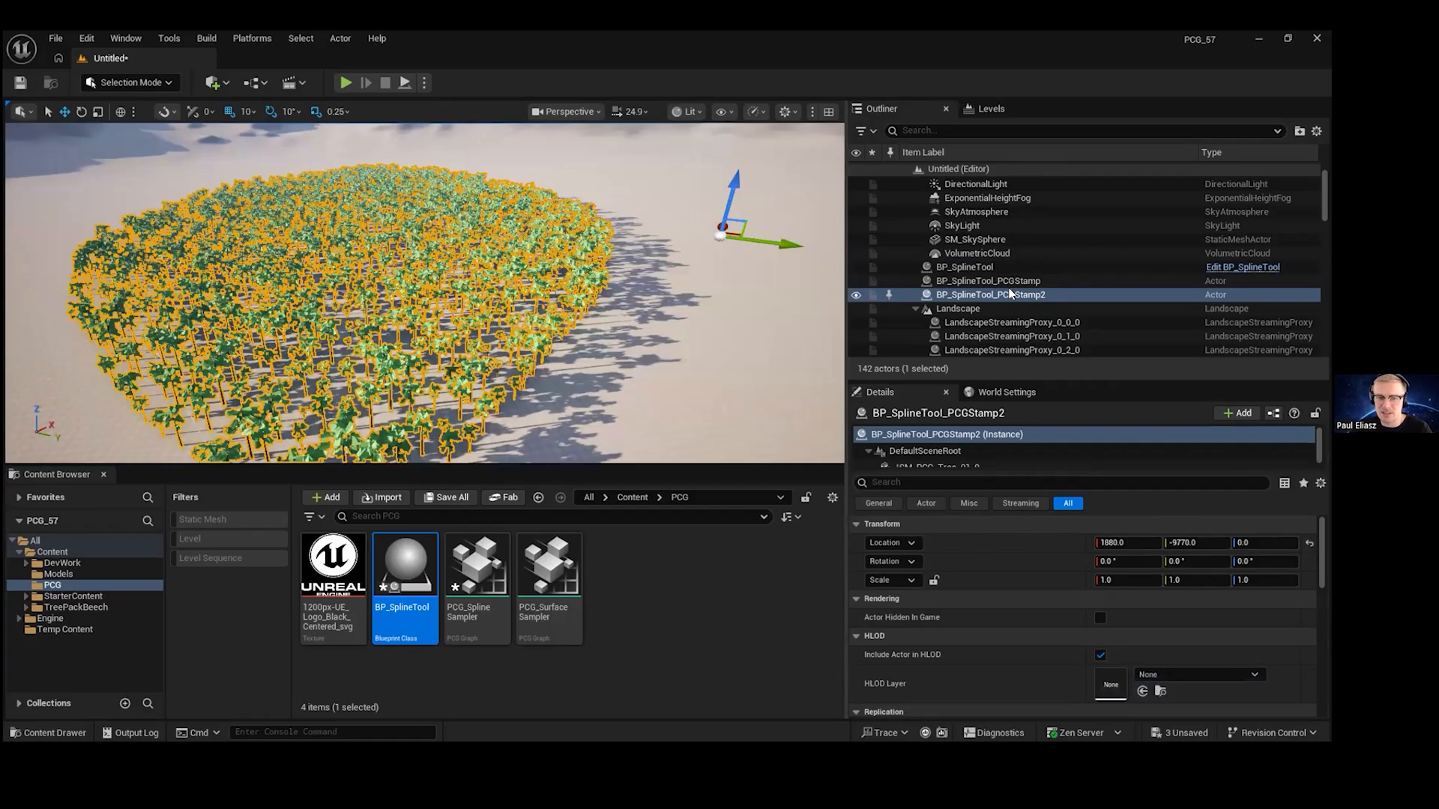
- Move BP_SplineTool away from the baked trees to about Y 520 and reselect the whole actor
key(f)
key(f)
key(f)
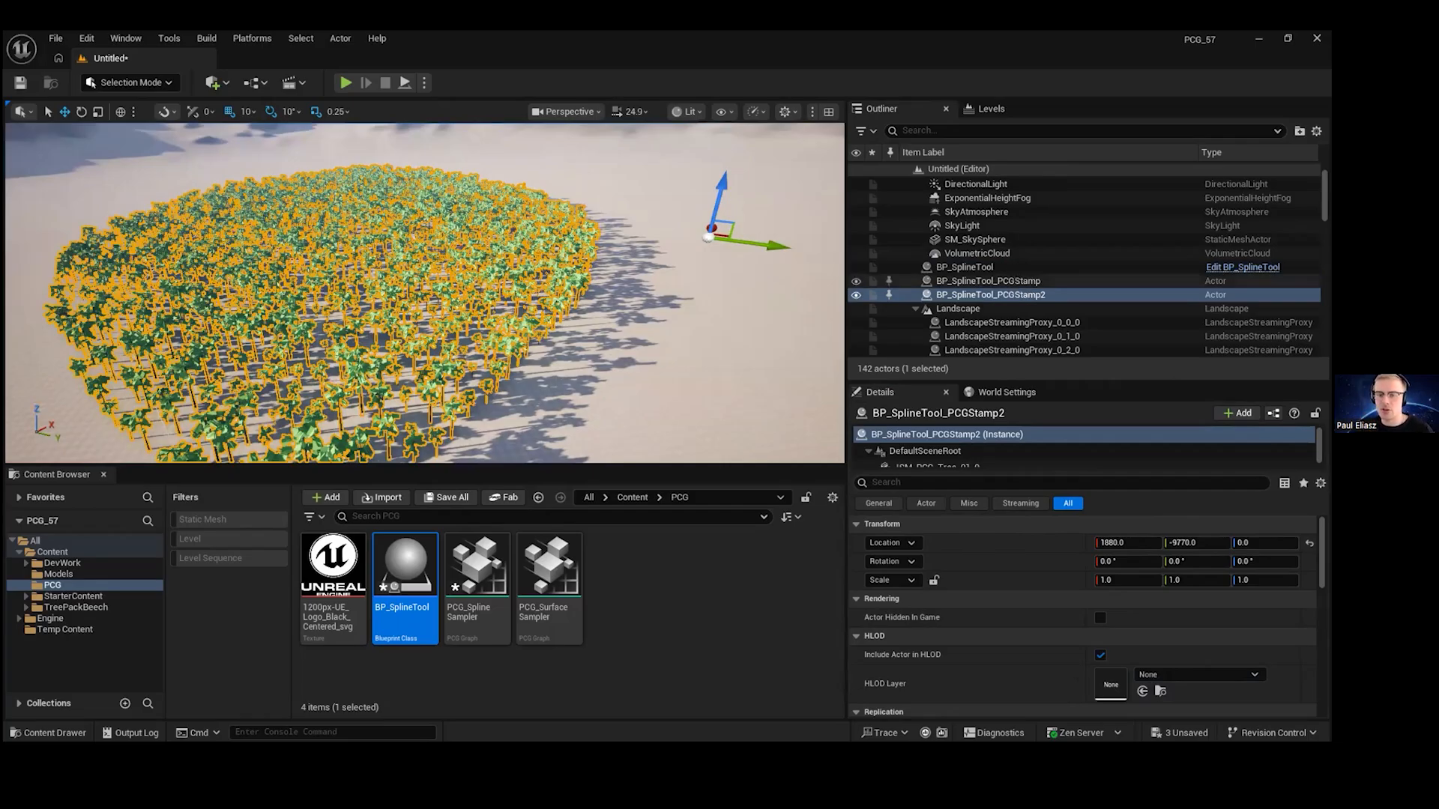
click(1004, 267)
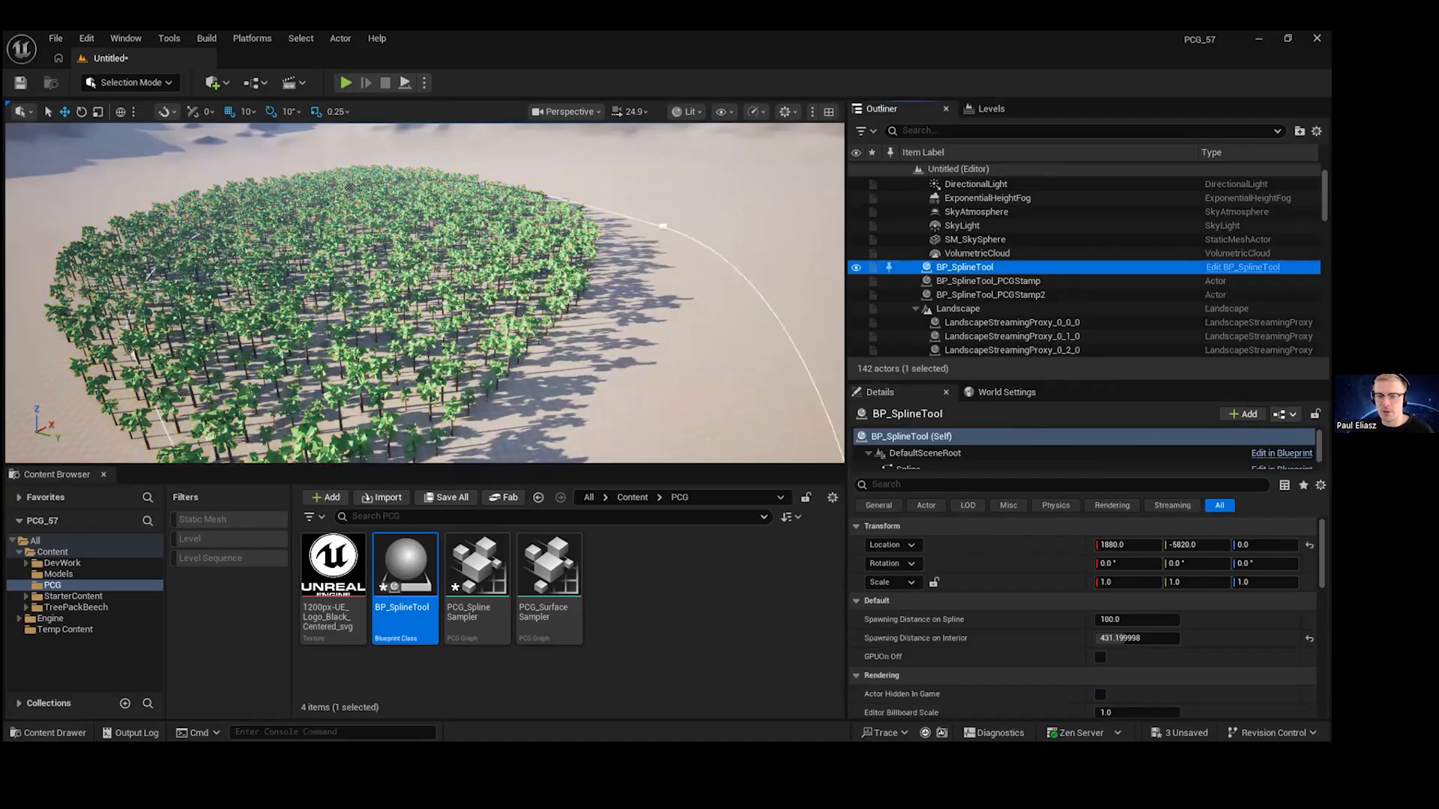
right_drag(555, 228, 602, 268)
scroll(650, 241, down, 5)
drag(715, 238, 854, 272)
right_drag(717, 237, 749, 258)
click(548, 228)
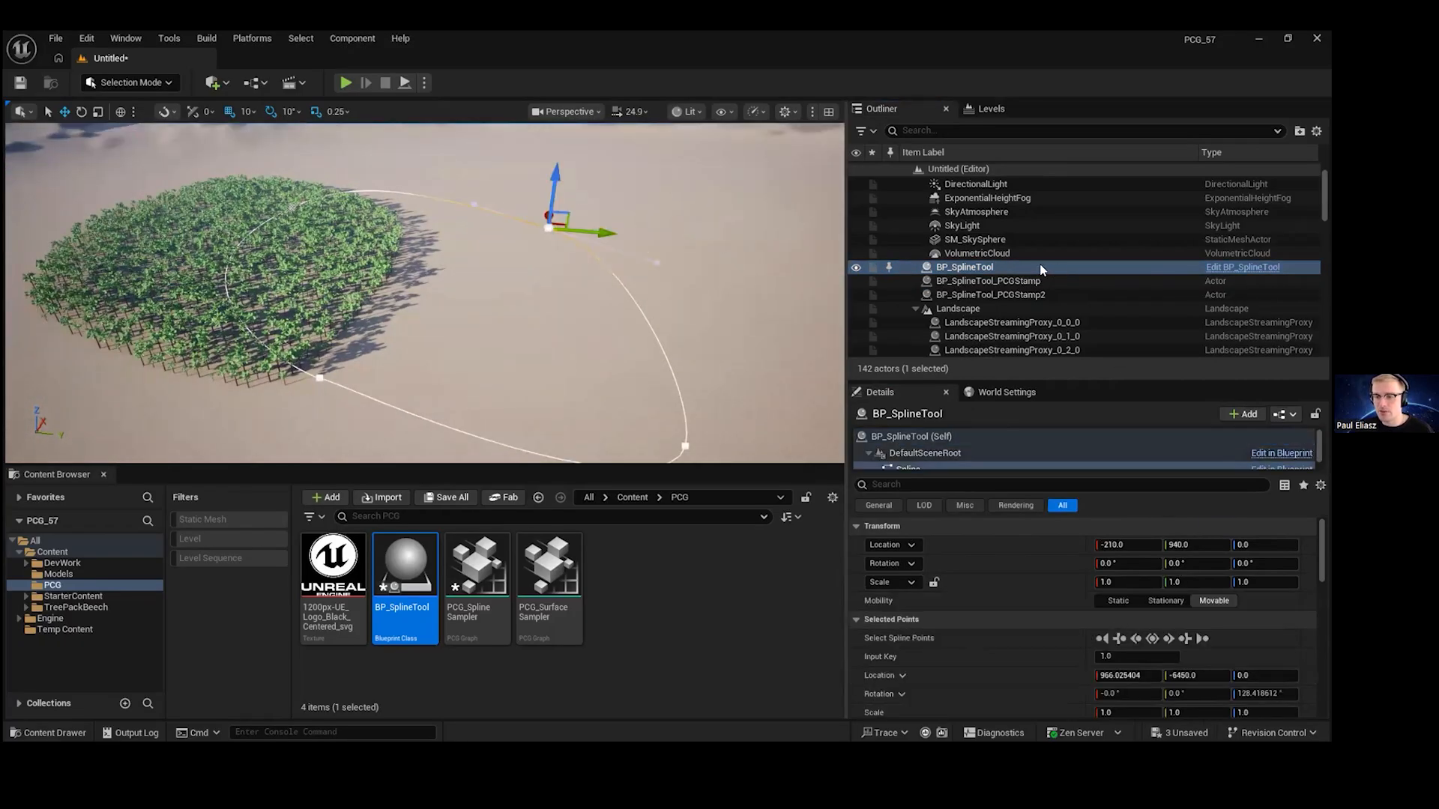
click(1008, 254)
click(1004, 267)
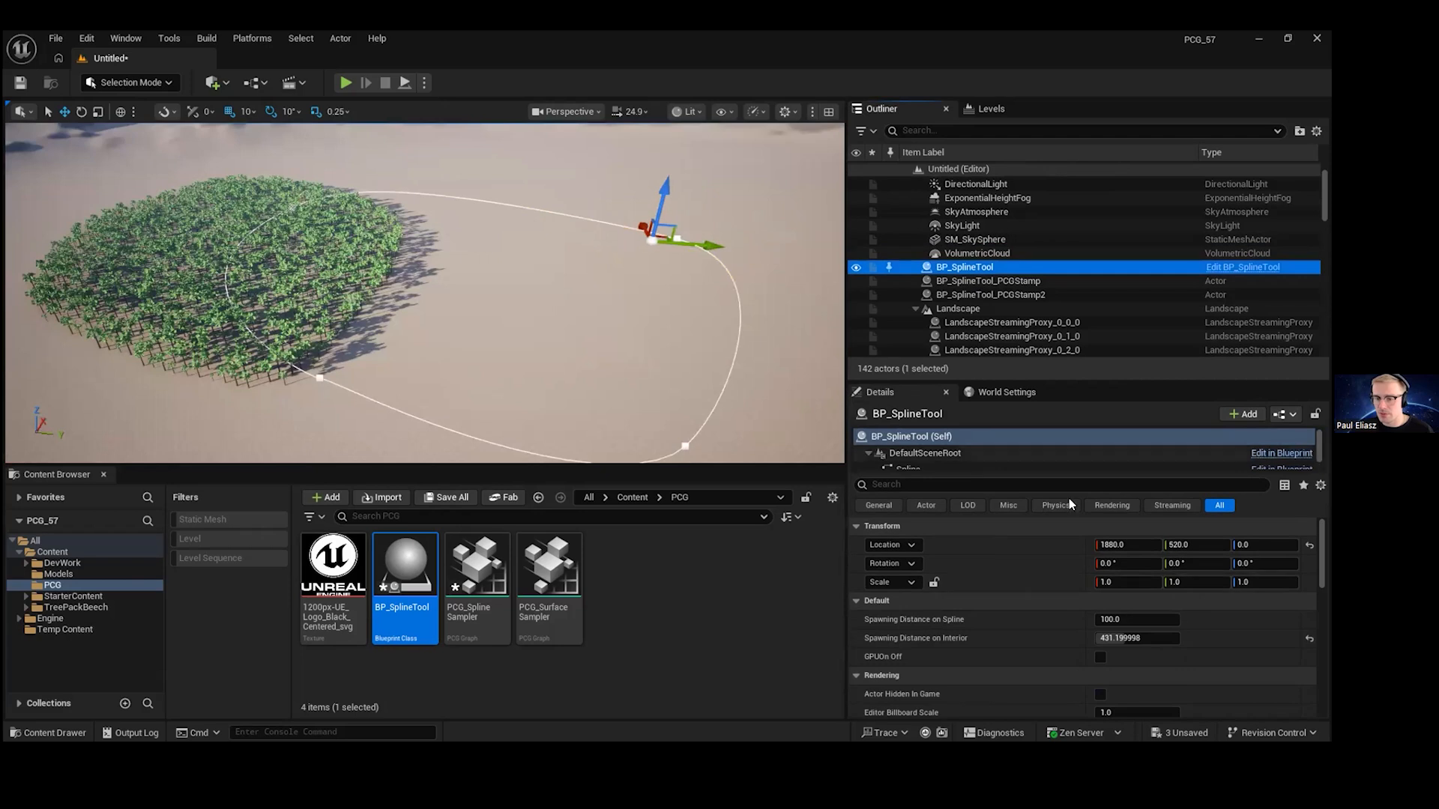
- Generate the trees from BP_SplineTool's PCG component at its new location and undo the last two changes
scroll(1070, 455, down, 2)
click(1071, 460)
scroll(1165, 618, down, 2)
click(1144, 587)
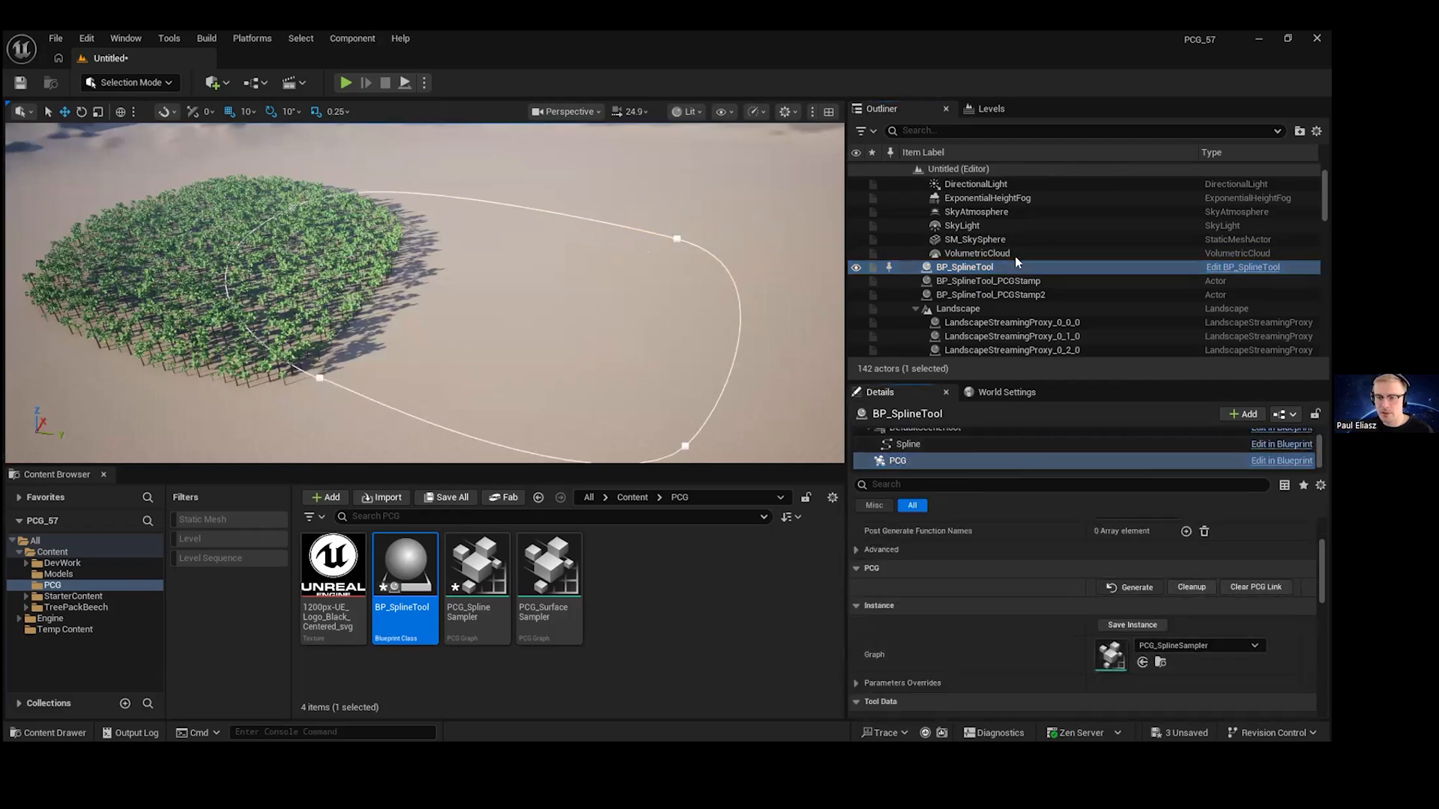
alt+drag(639, 242, 614, 231)
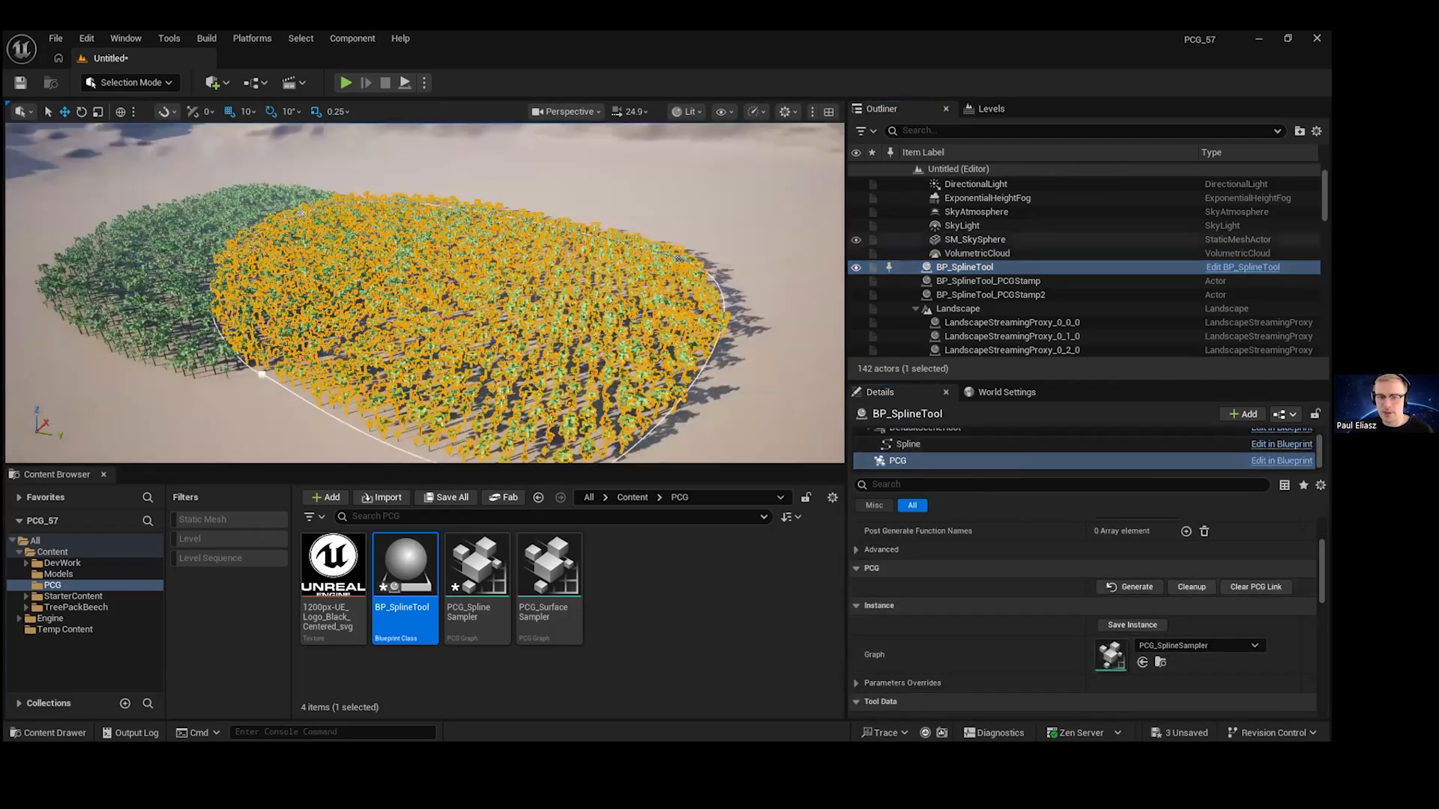
click(876, 240)
key(ctrl+z)
key(ctrl+z)
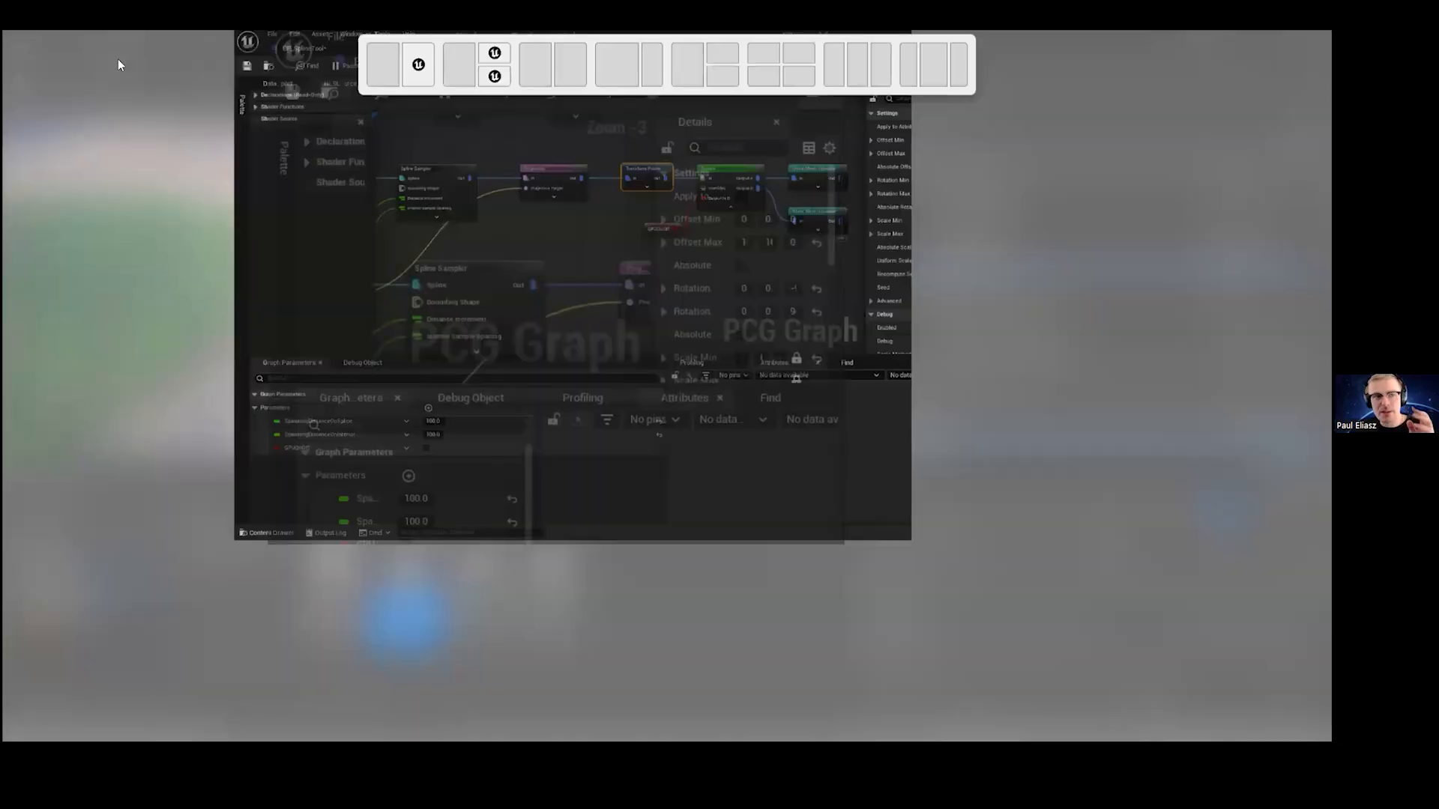
- Examine the Generate and Clear PCG Link functions of BP_SplineTool's PCG component
drag(119, 58, 605, 32)
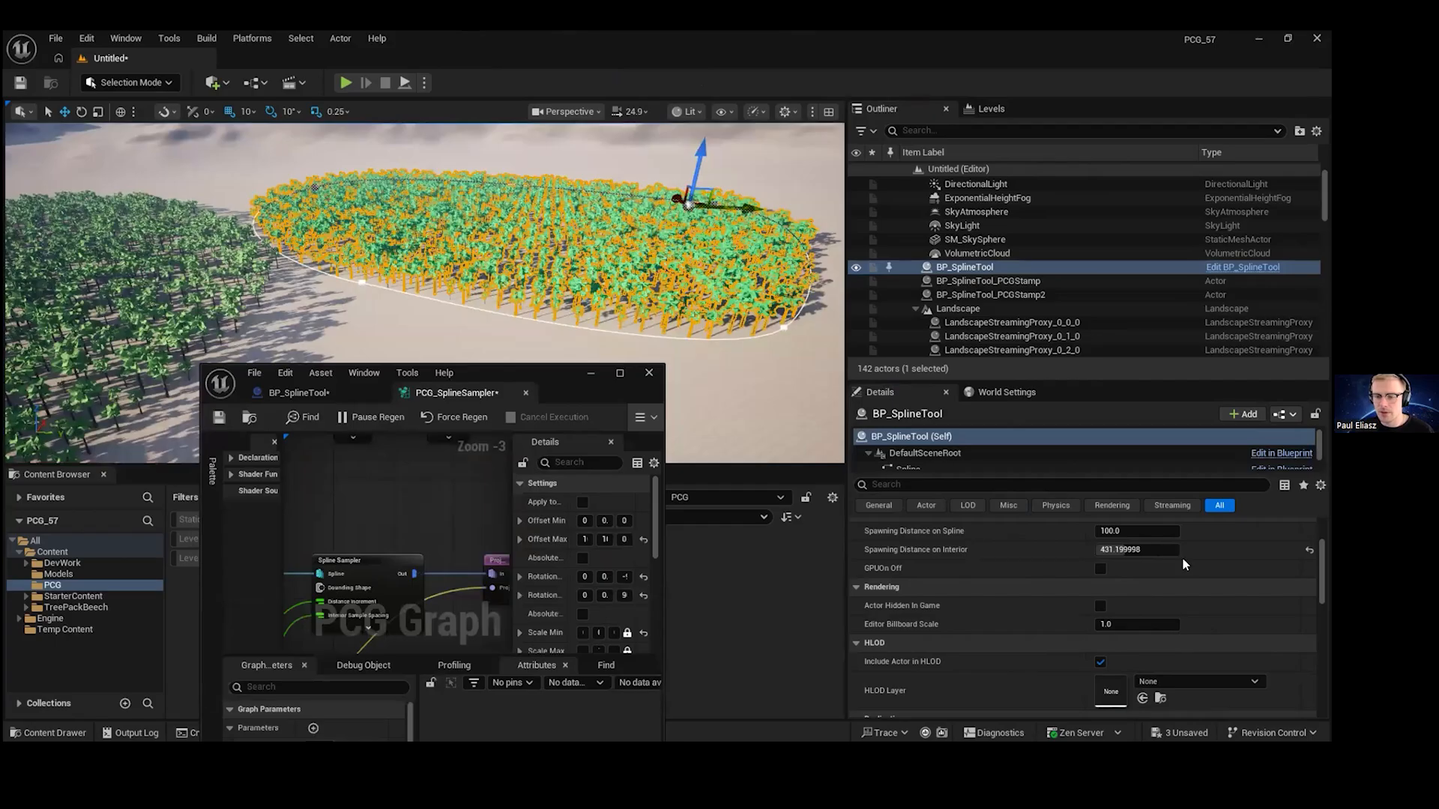
scroll(1032, 456, down, 1)
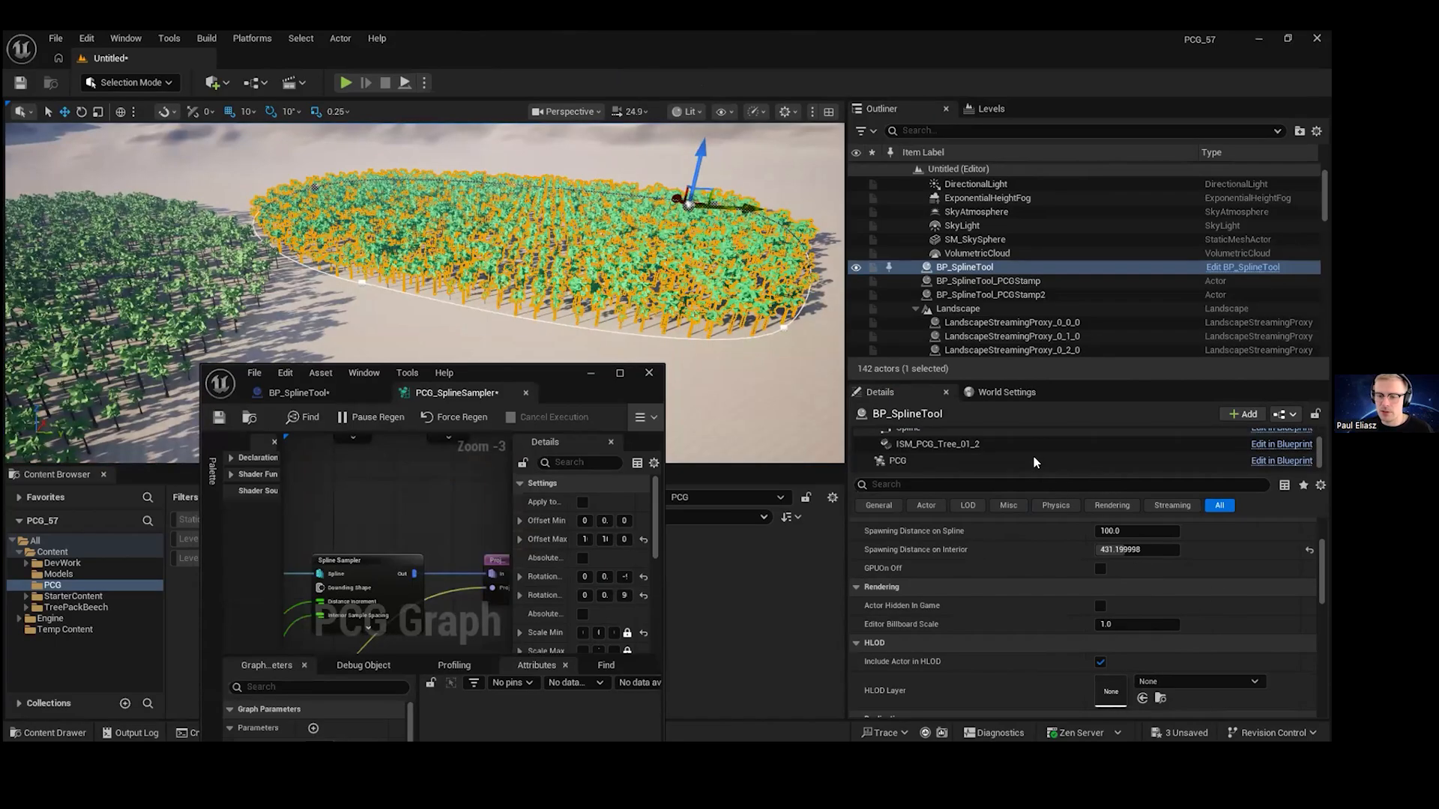
click(1033, 460)
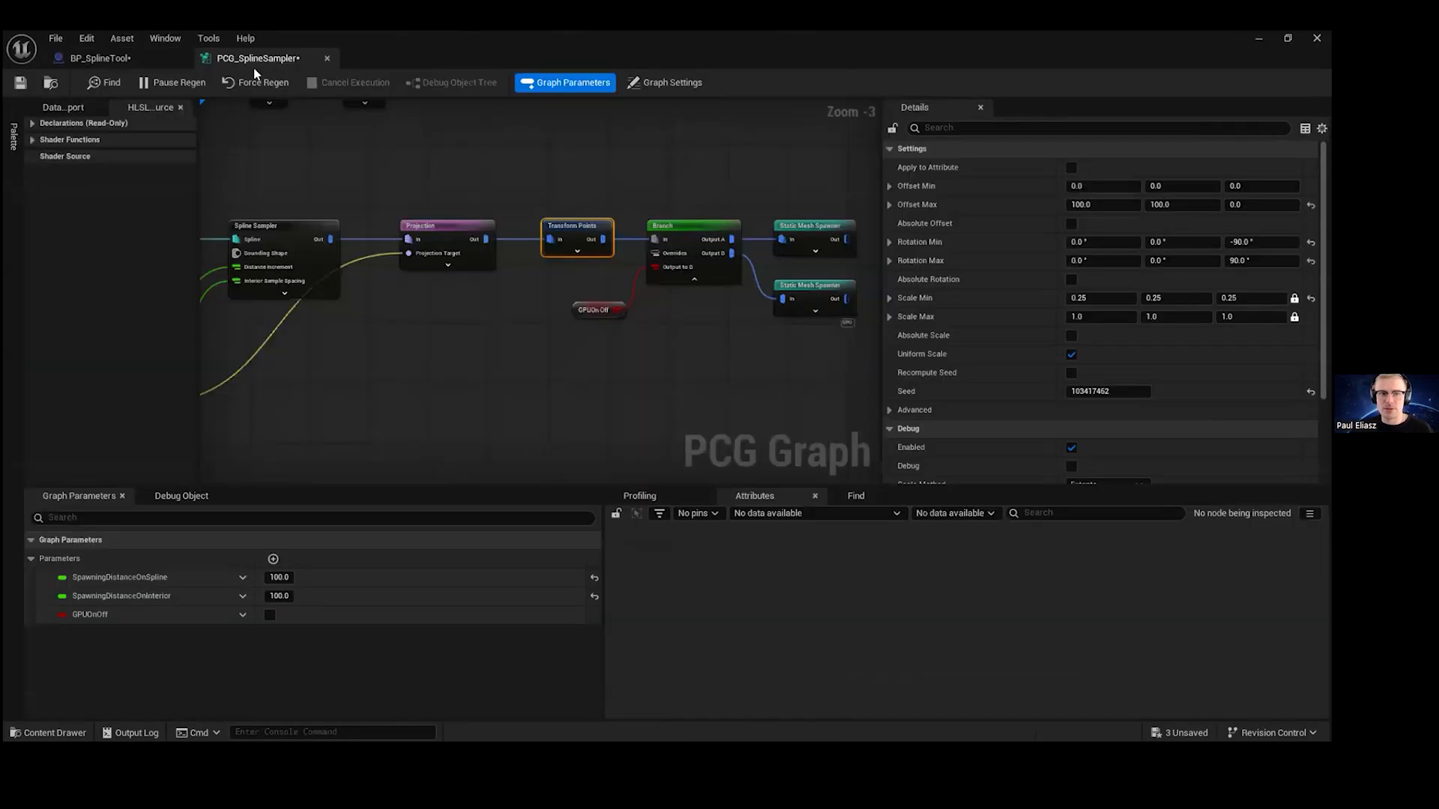
right_drag(336, 149, 636, 168)
scroll(550, 159, down, 2)
right_drag(551, 159, 528, 159)
- Add a custom event named Stamp to the EventGraph of the BP_SplineTool blueprint
click(133, 55)
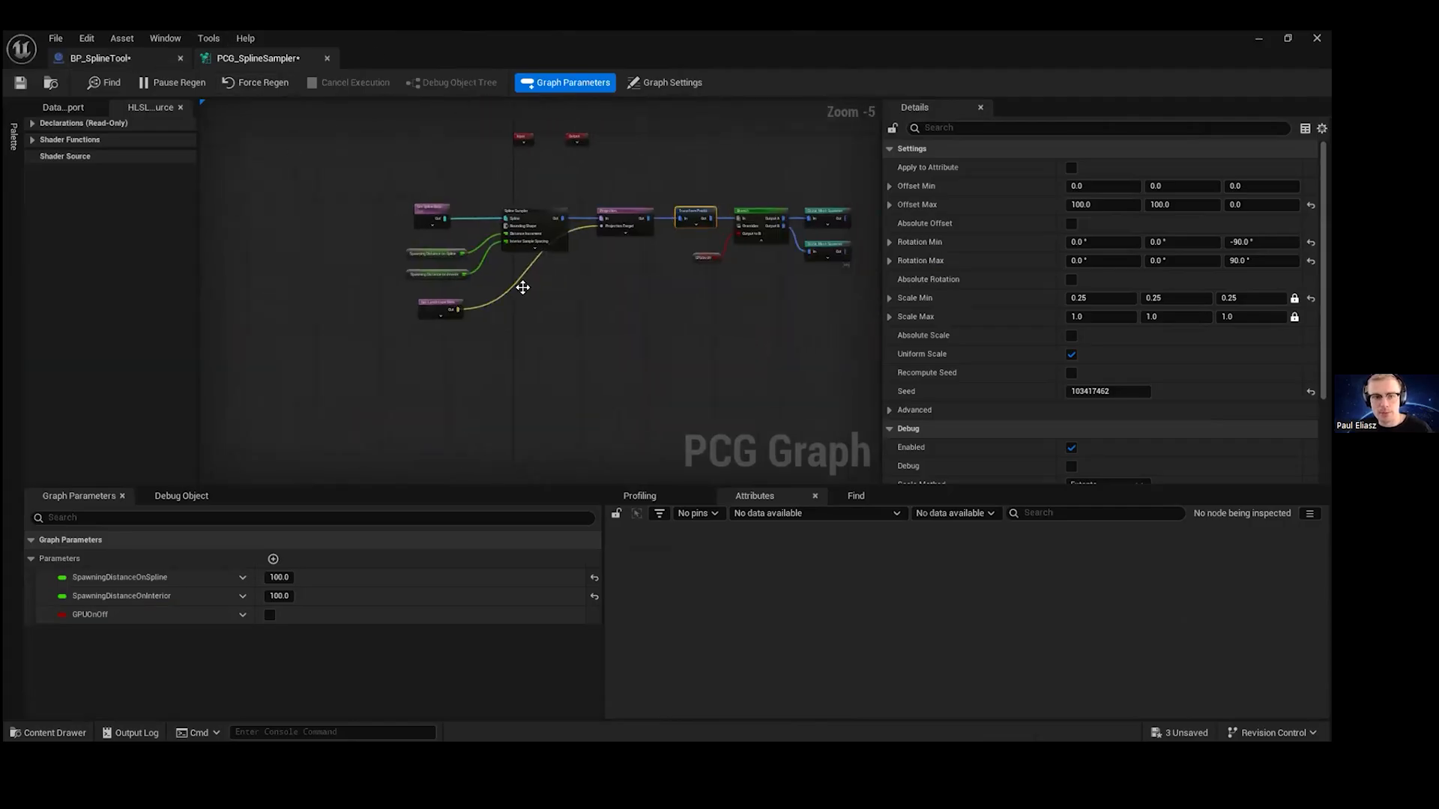
click(575, 109)
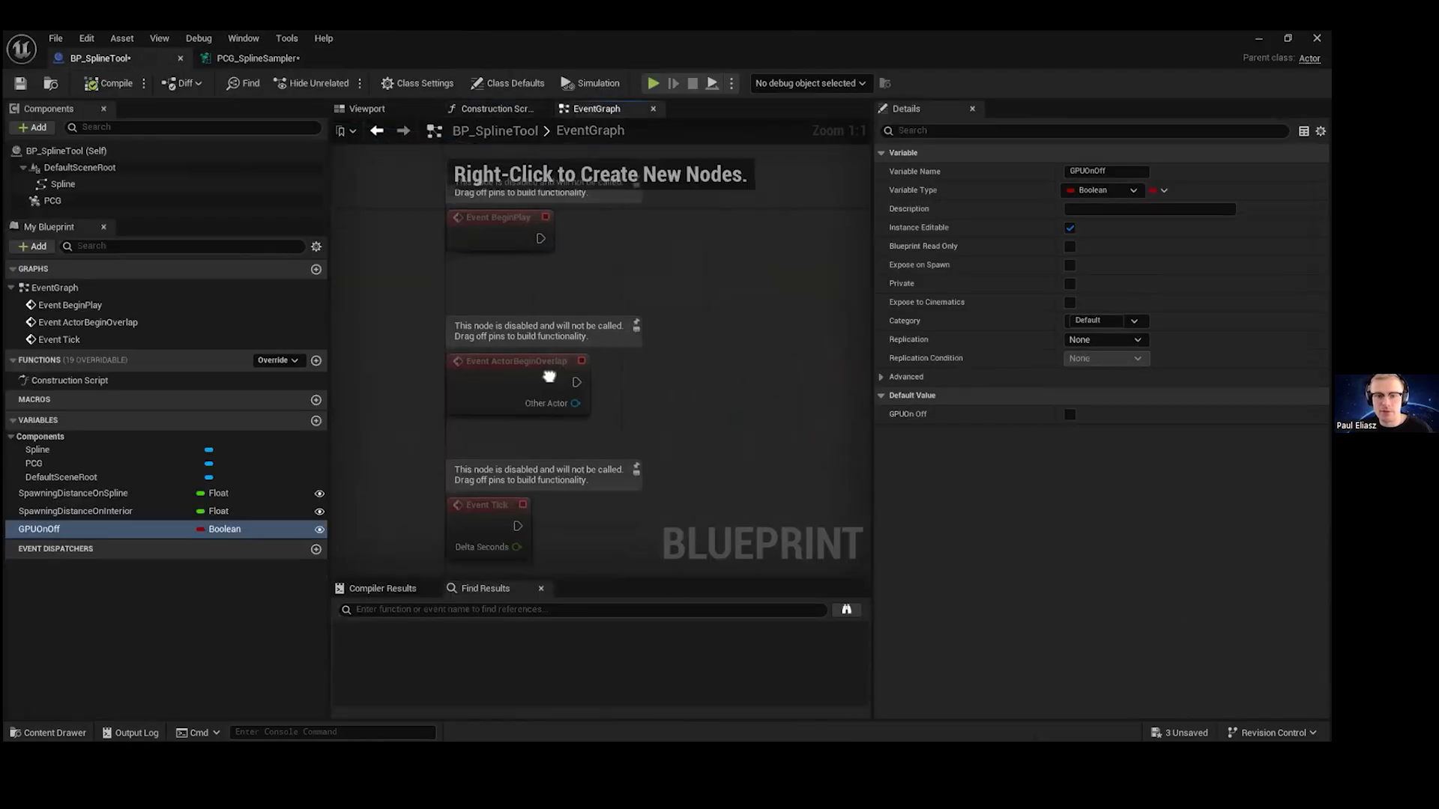
right_click(647, 297)
text(custom)
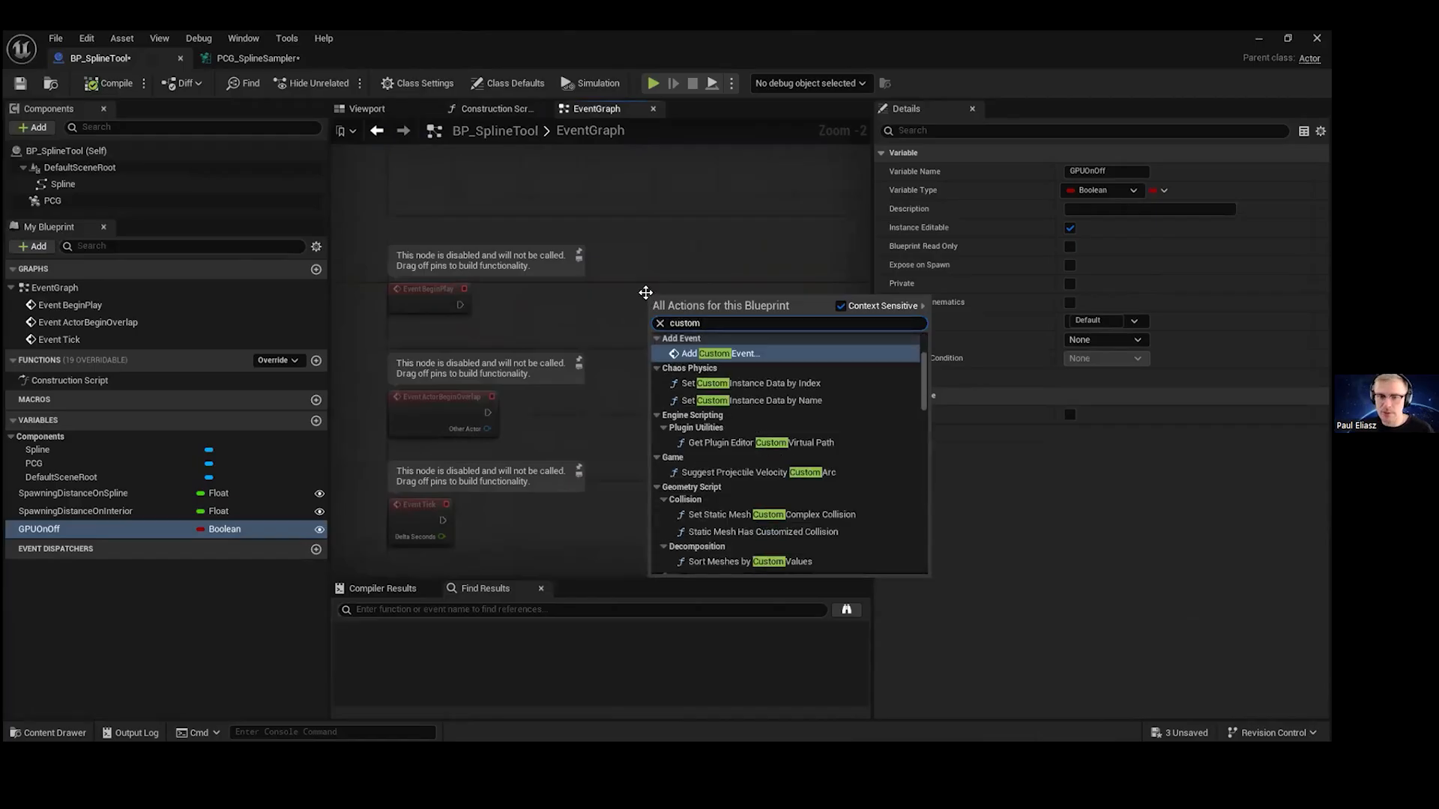
key(Return)
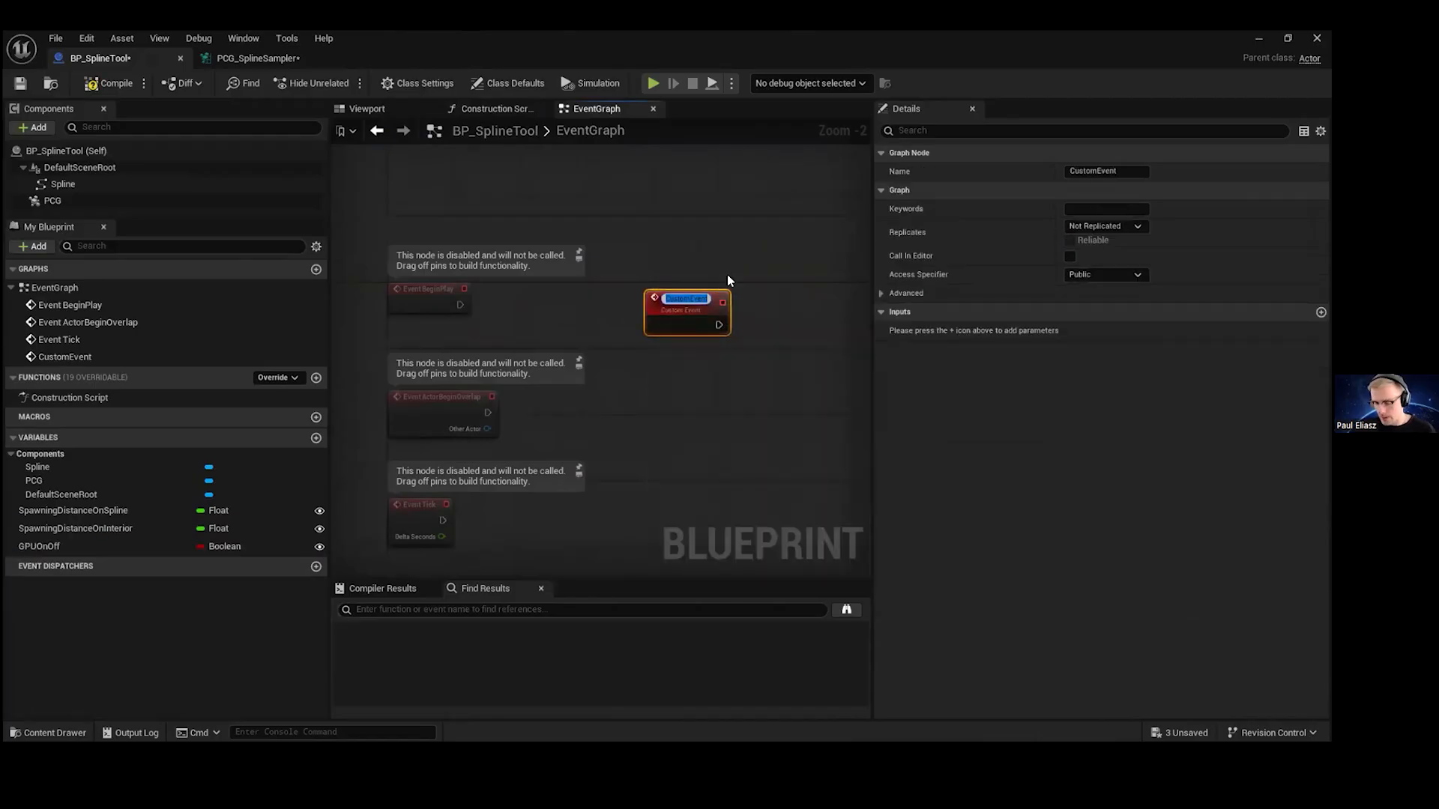
text(Stamp)
key(Return)
- Add a PCG component reference with a Clear PCGLink node targeting it, and connect the Stamp event to that node
right_drag(727, 275, 628, 242)
scroll(628, 243, up, 2)
drag(79, 201, 655, 244)
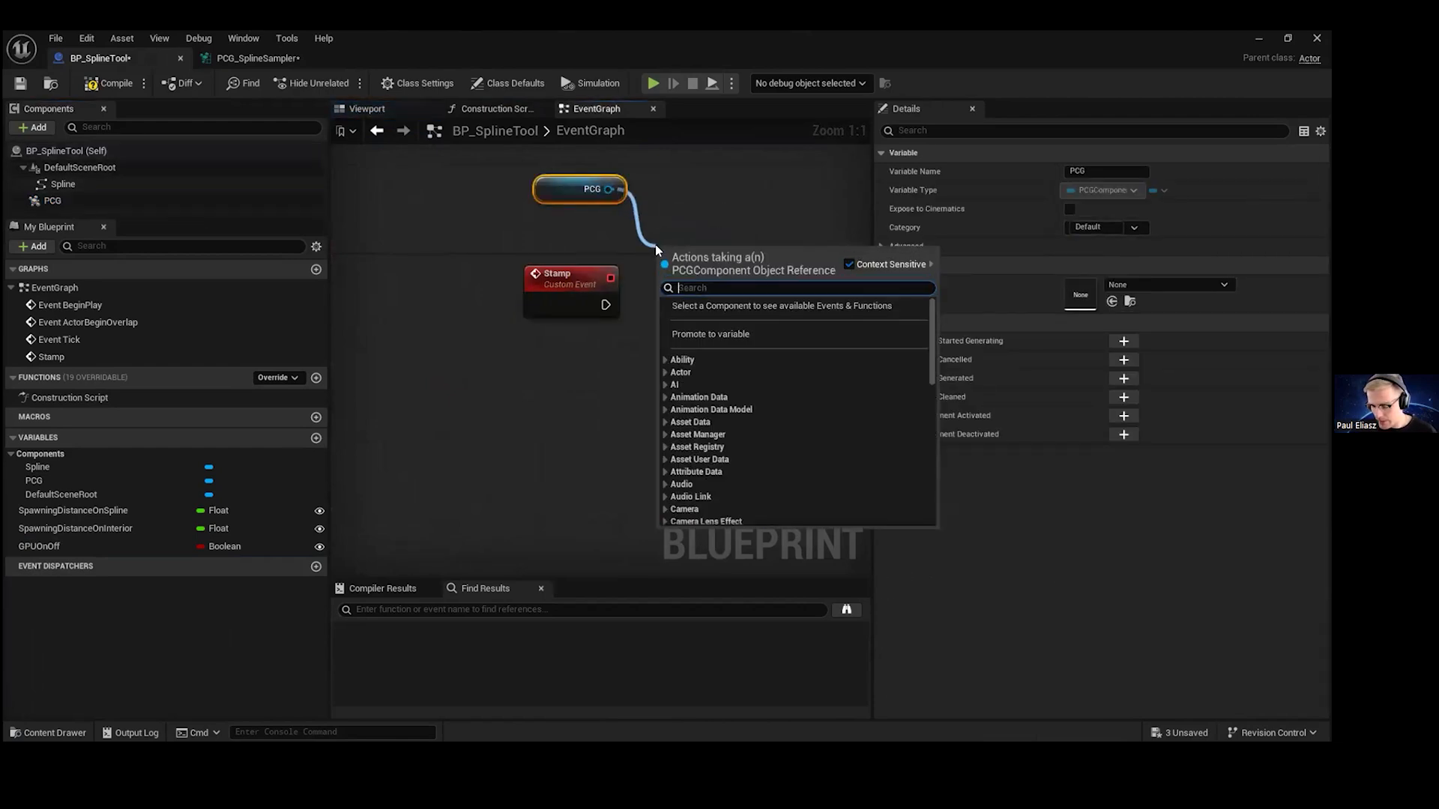
text(clear)
key(Return)
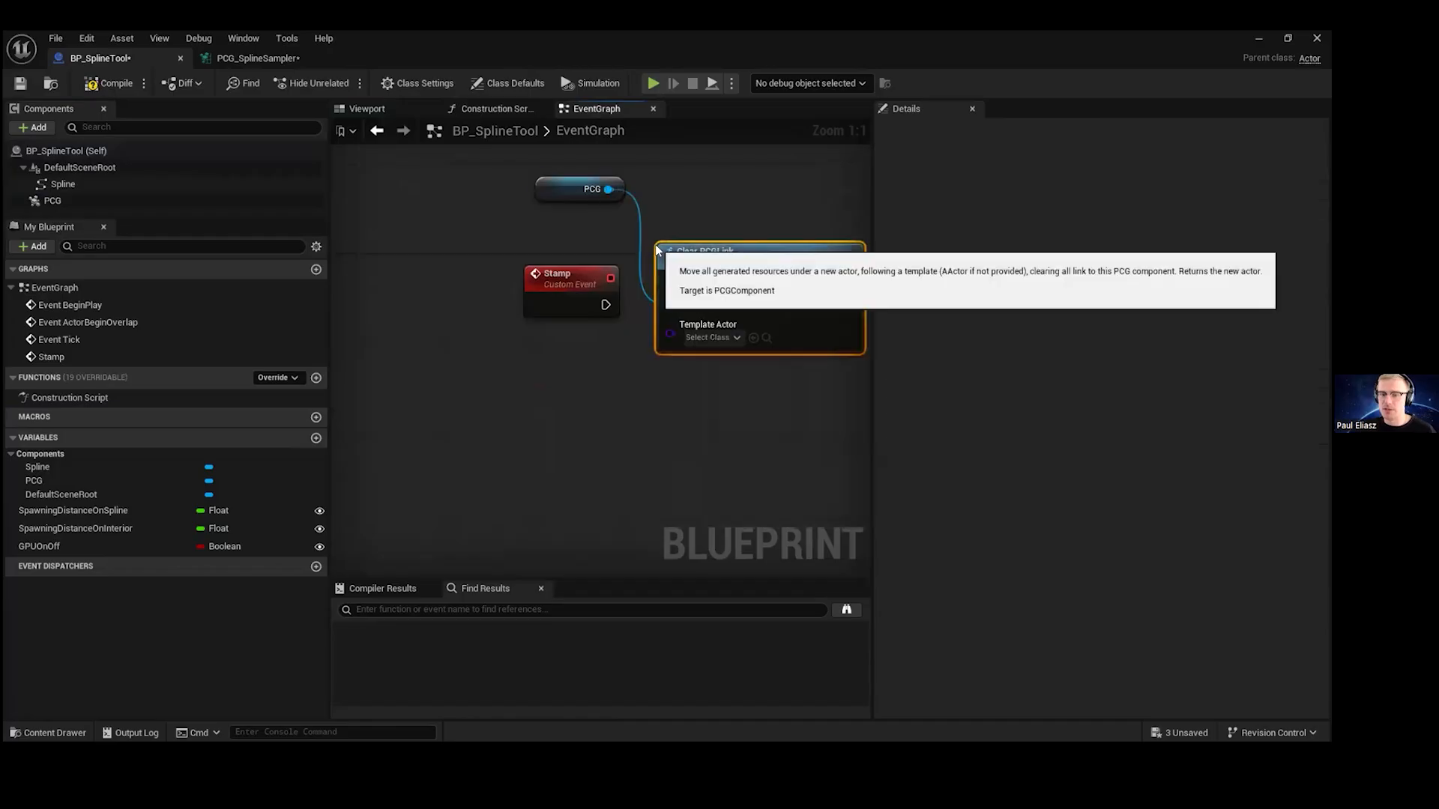
drag(575, 274, 671, 282)
right_drag(752, 234, 695, 213)
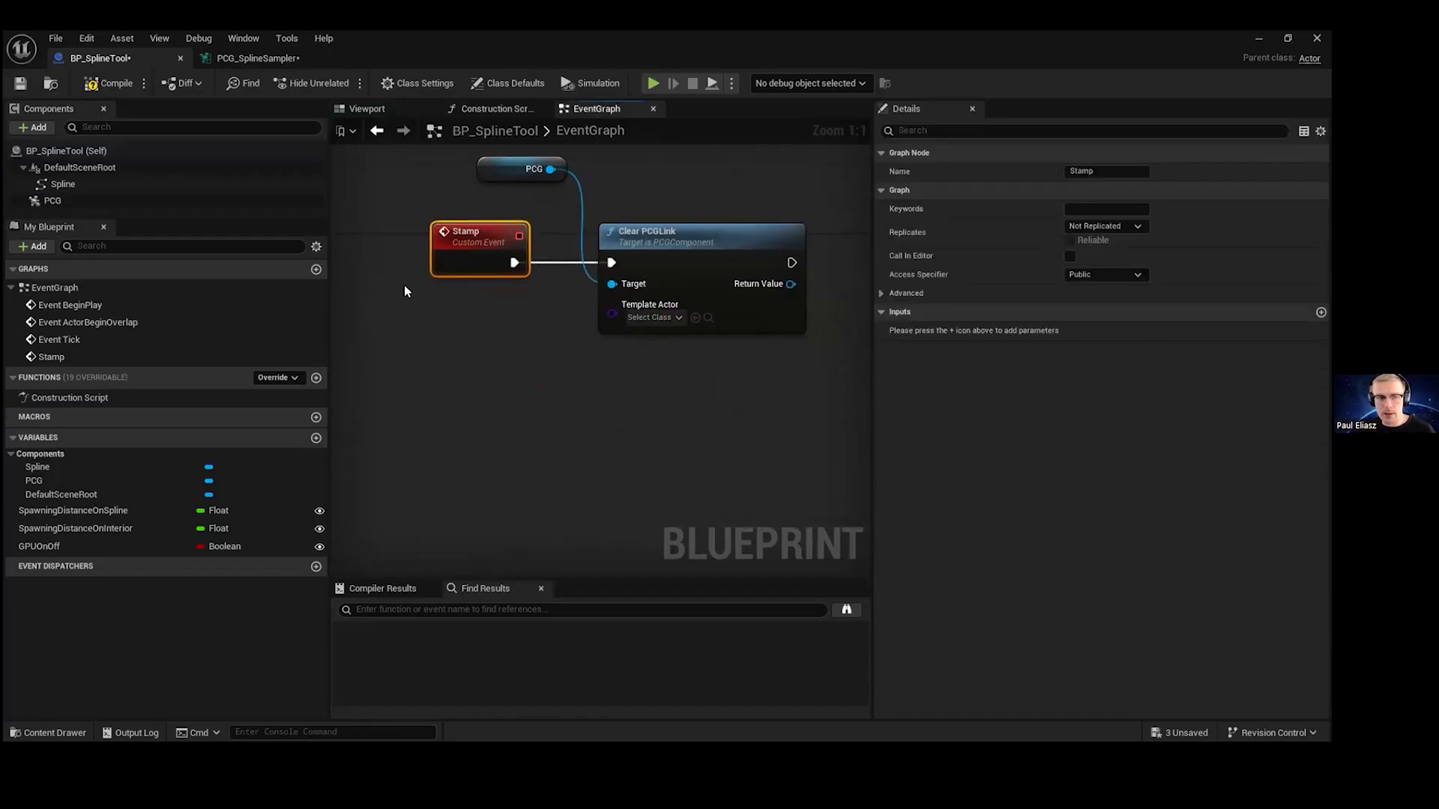
- Add a second custom event named Generate below the Stamp event
right_click(469, 340)
text(cus)
key(Return)
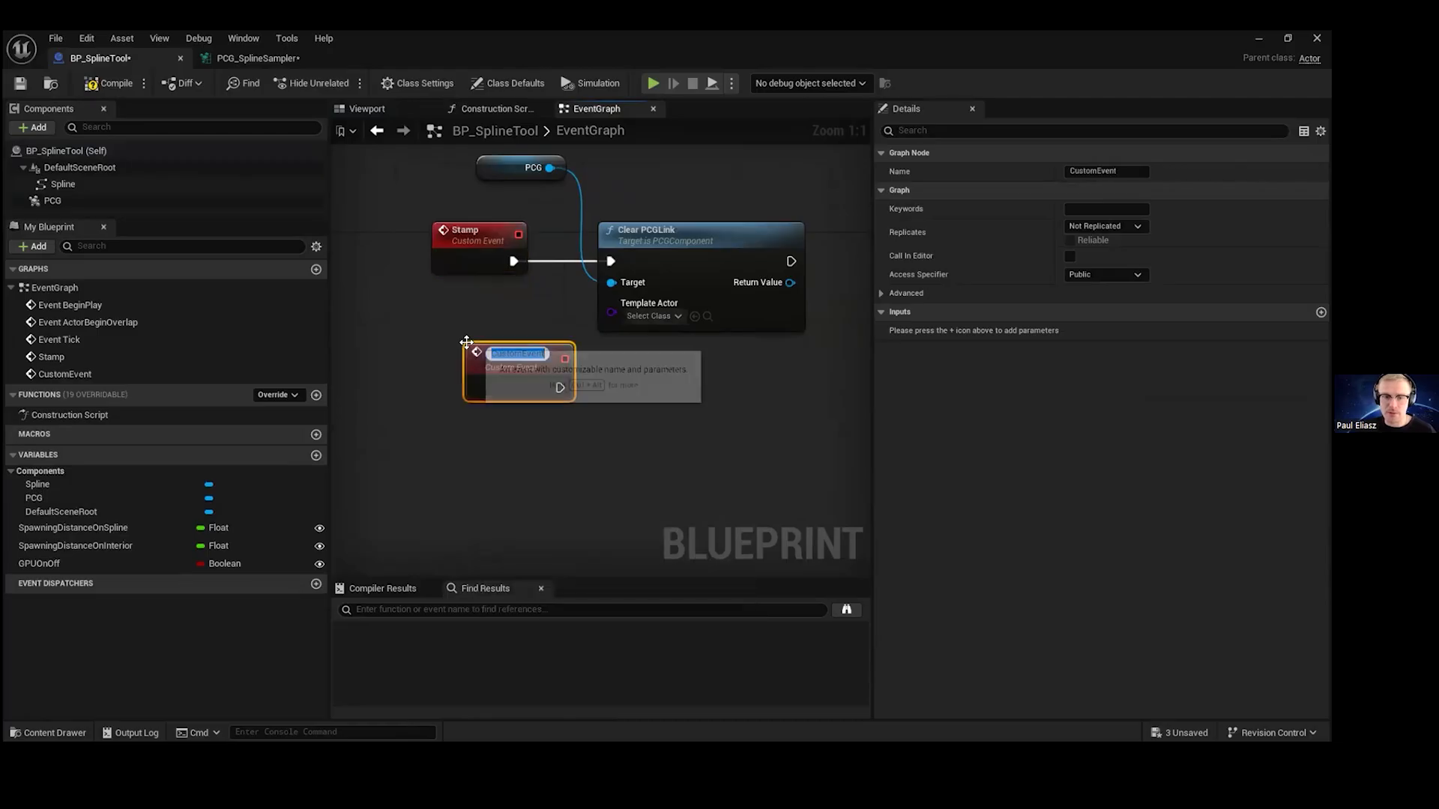
text(Generate)
key(Return)
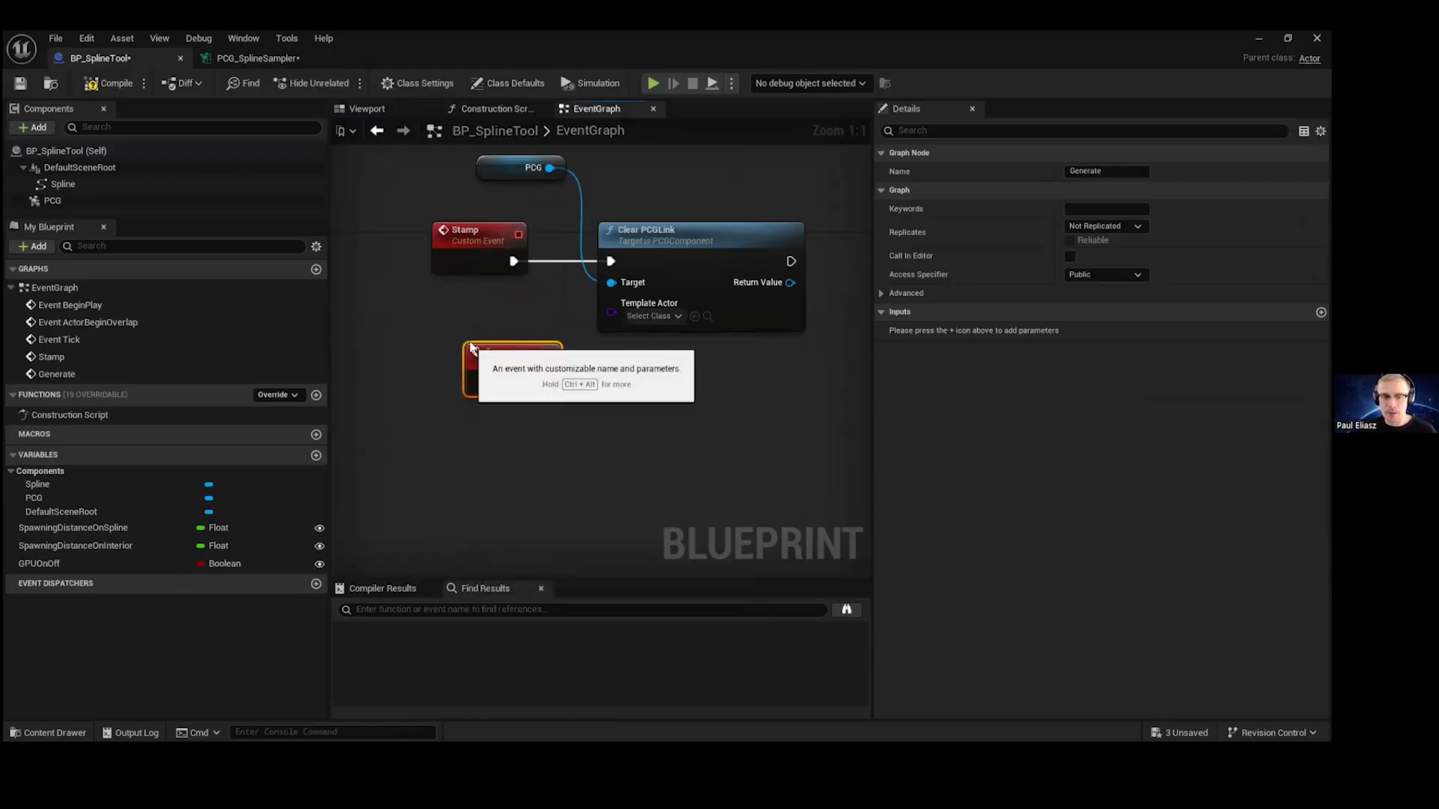
- Enable Call In Editor for both the Stamp and Generate custom events
click(471, 240)
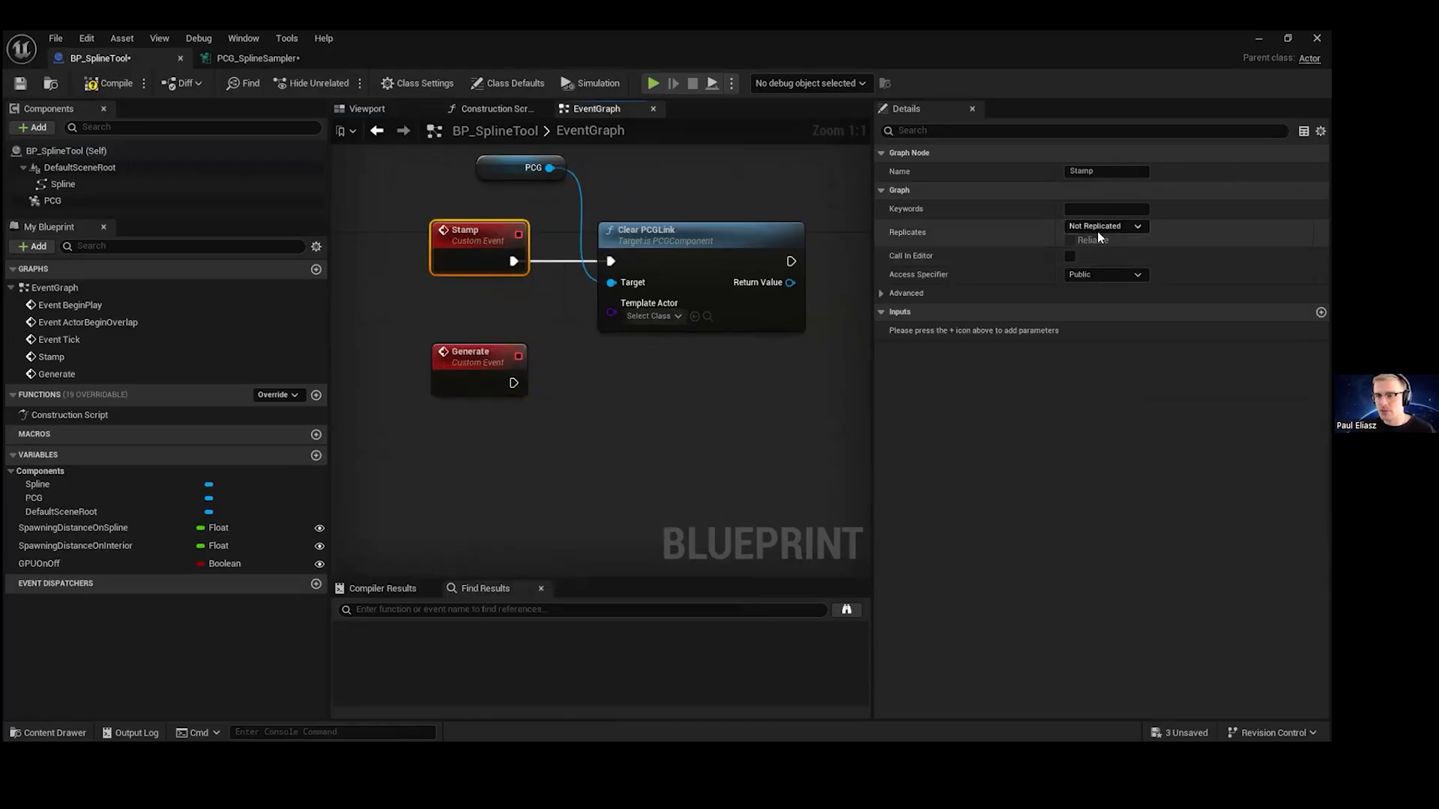
click(523, 358)
click(1069, 256)
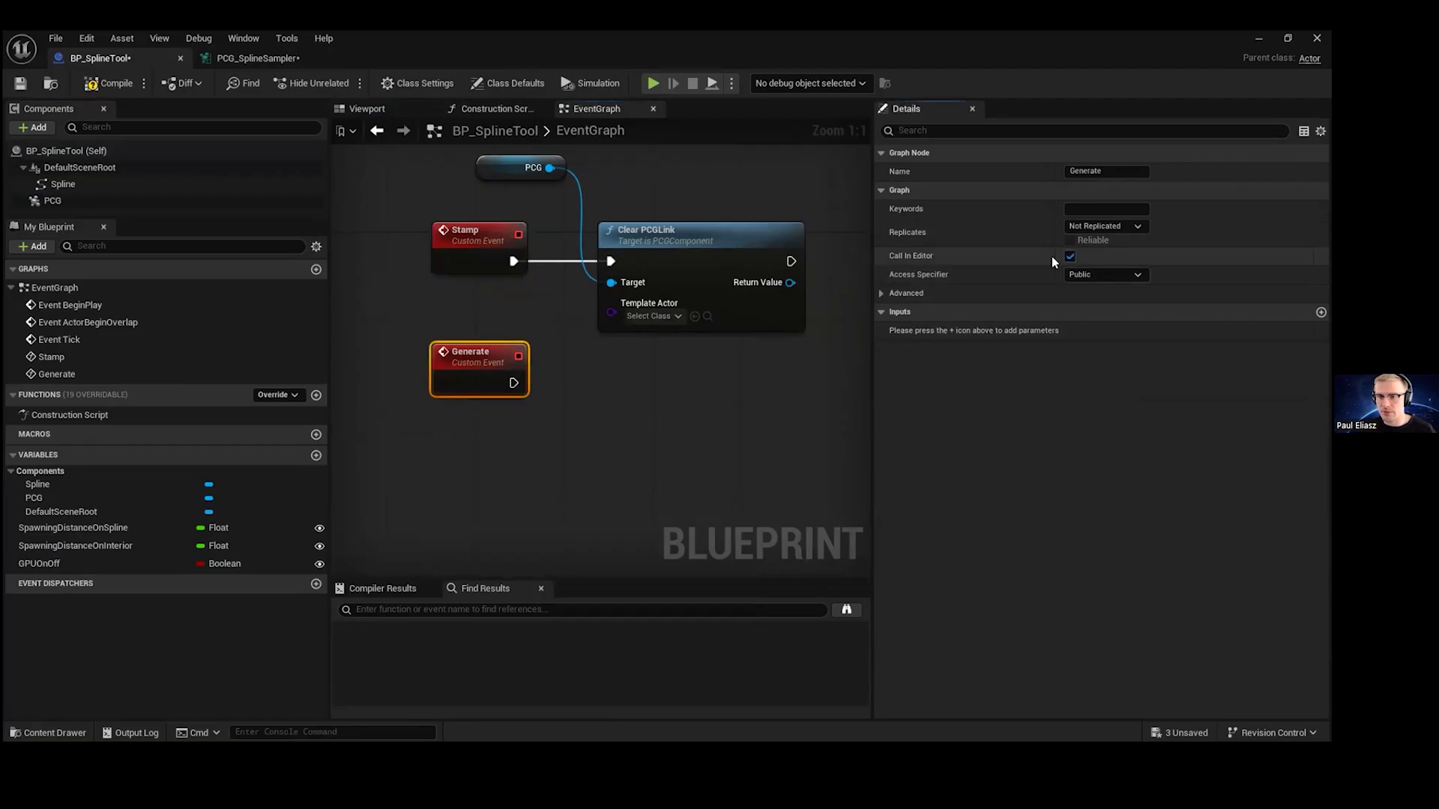
- Add a forced PCG Generate node targeting the PCG component, connect the Generate event to it, and compile the blueprint
drag(550, 168, 586, 393)
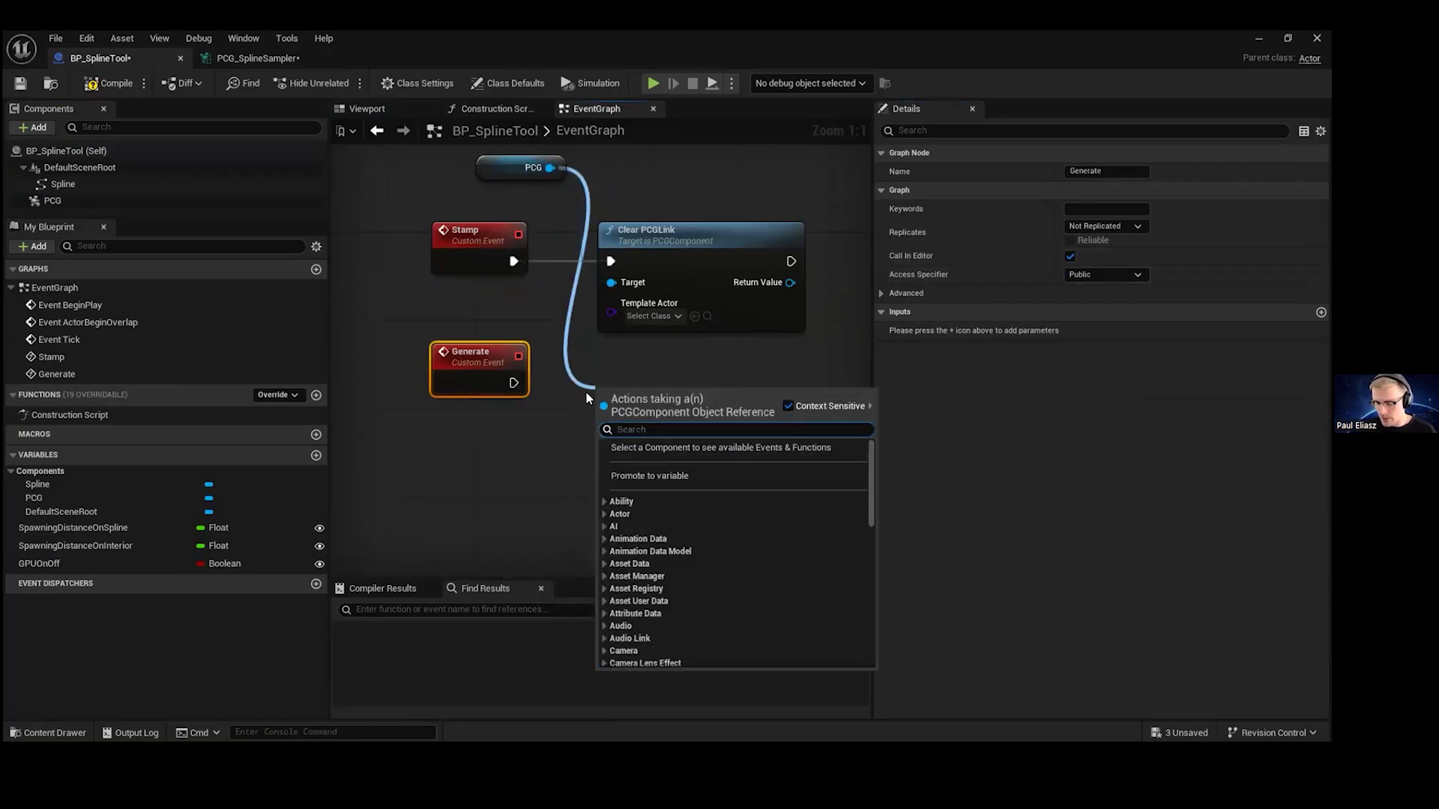
text(generate)
key(Return)
click(640, 481)
drag(485, 383, 599, 437)
click(681, 399)
right_drag(686, 349, 662, 344)
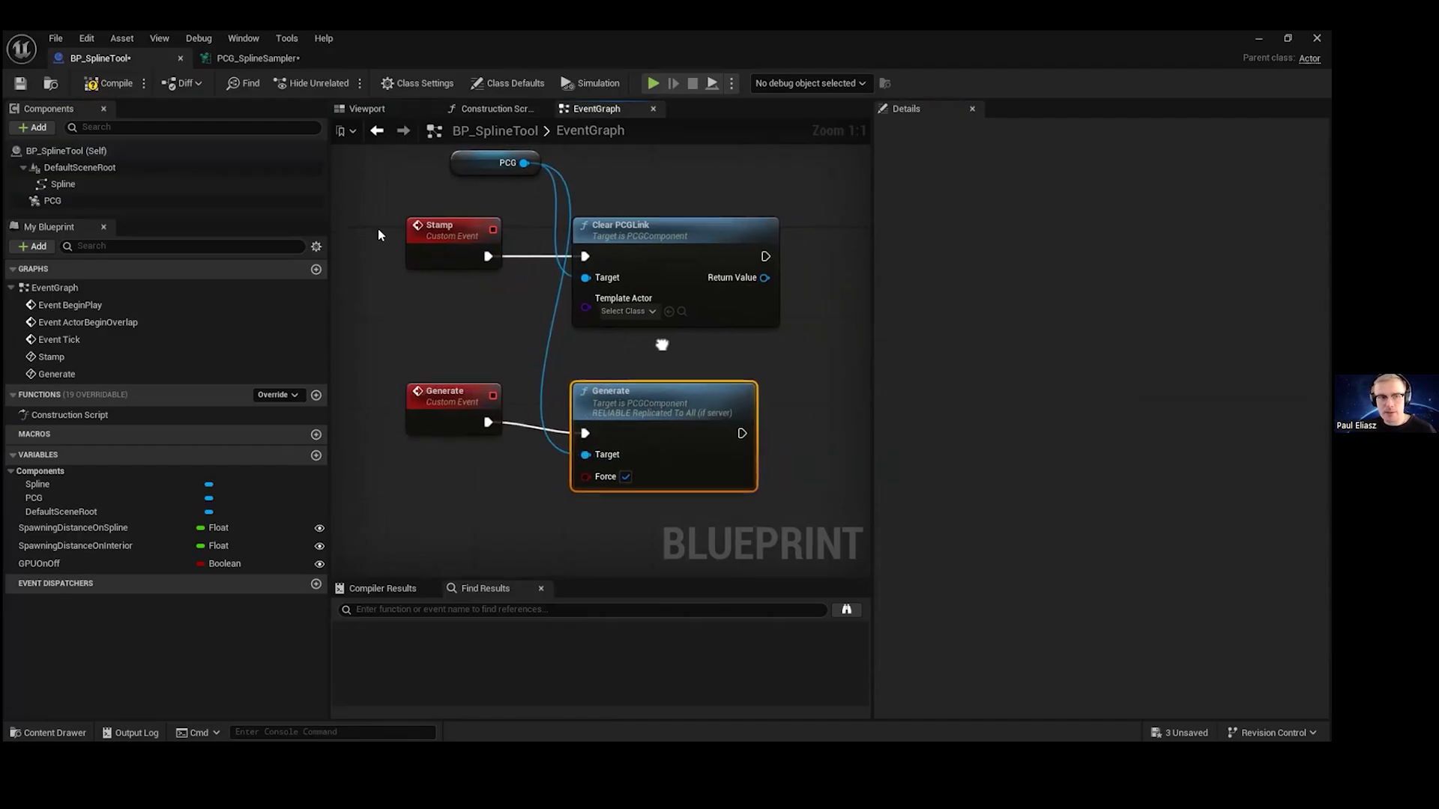
click(109, 84)
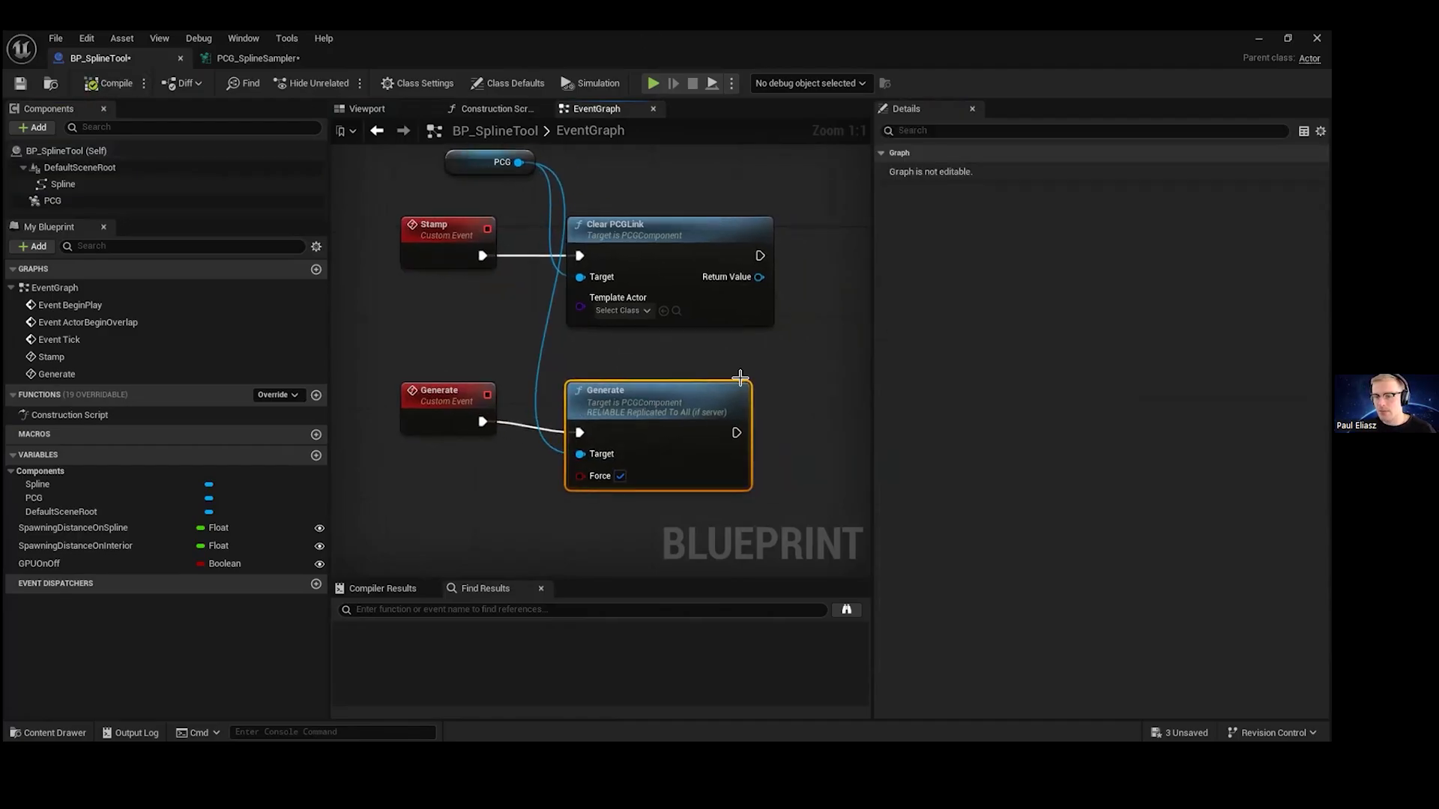
- Back in the level, bake the trees with BP_SplineTool's Stamp function and move the tool clear of the baked copy
key(alt+Tab)
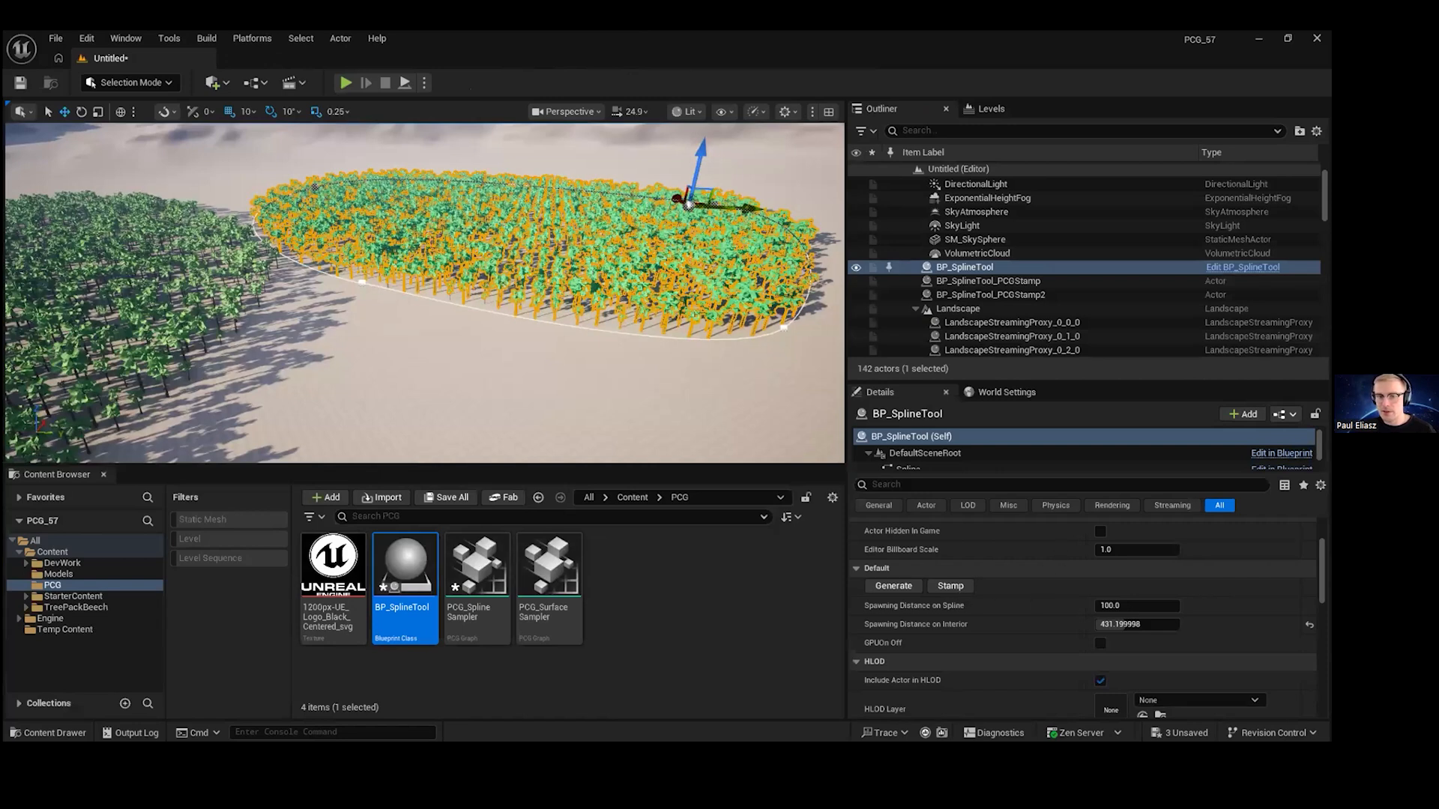
right_drag(728, 323, 810, 322)
drag(593, 200, 838, 201)
click(950, 586)
right_drag(589, 307, 571, 263)
mouse_move(580, 348)
right_down()
mouse_move(590, 333)
mouse_move(580, 360)
right_up()
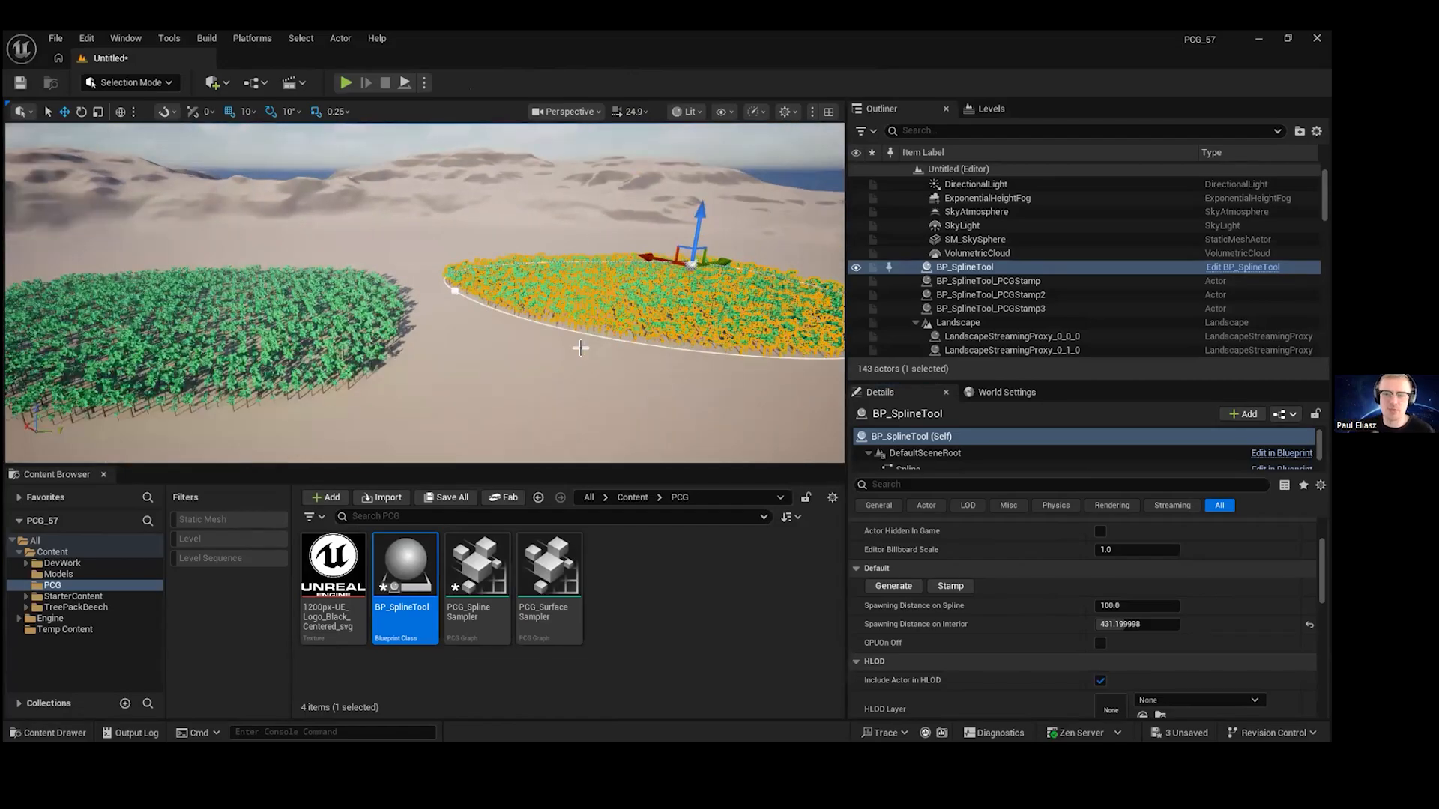
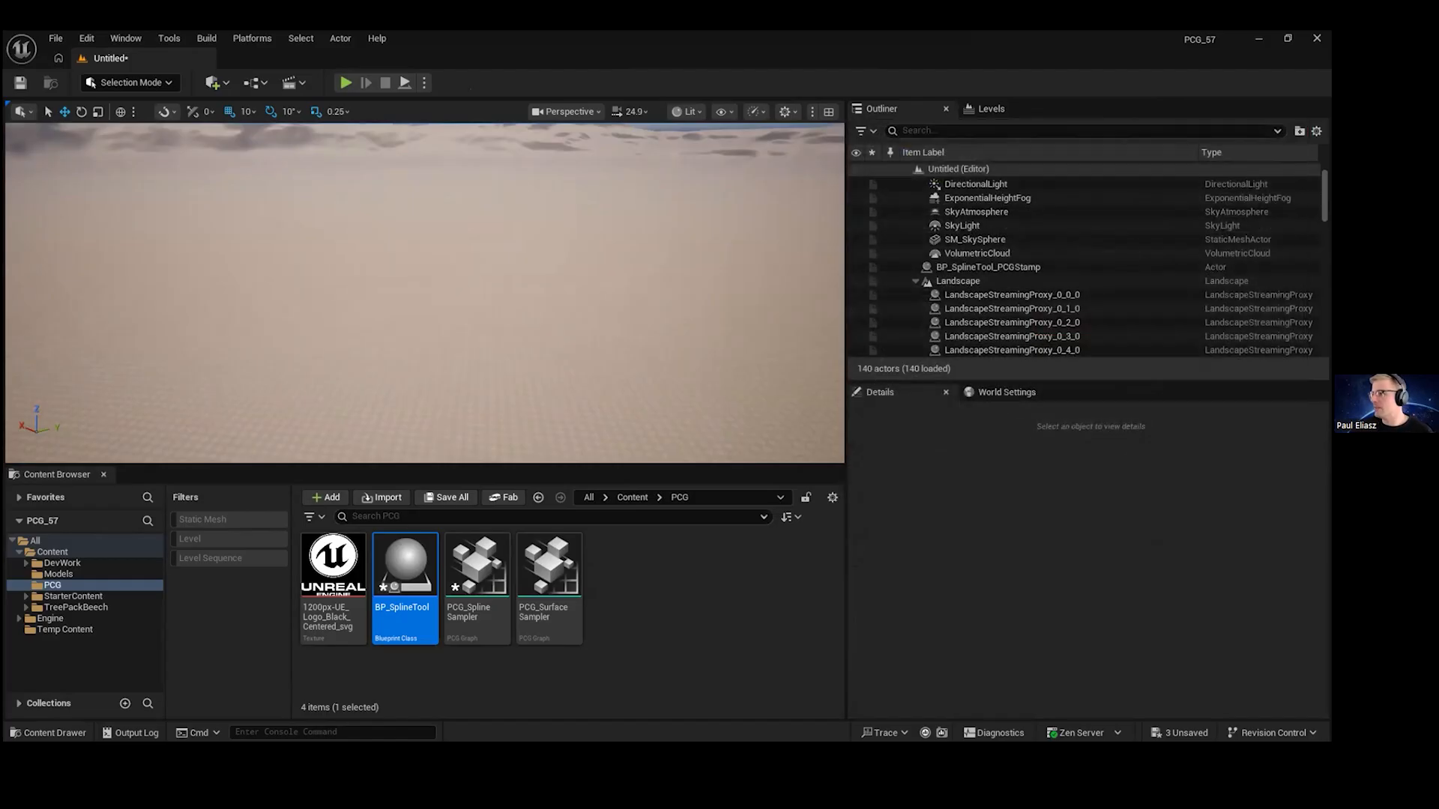
- Create a new PCG Graph asset in the PCG folder, starting from an empty graph
click(660, 615)
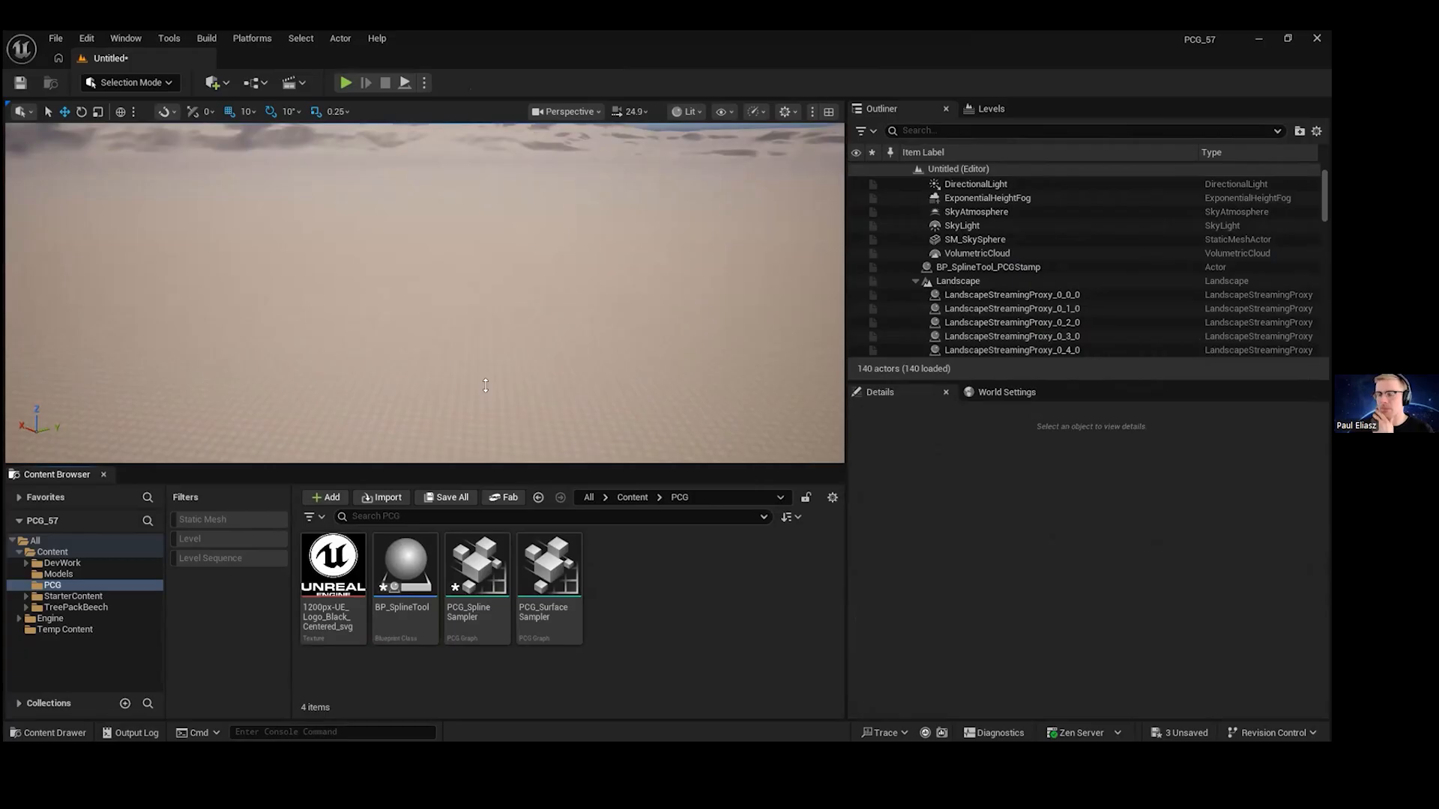
right_click(633, 582)
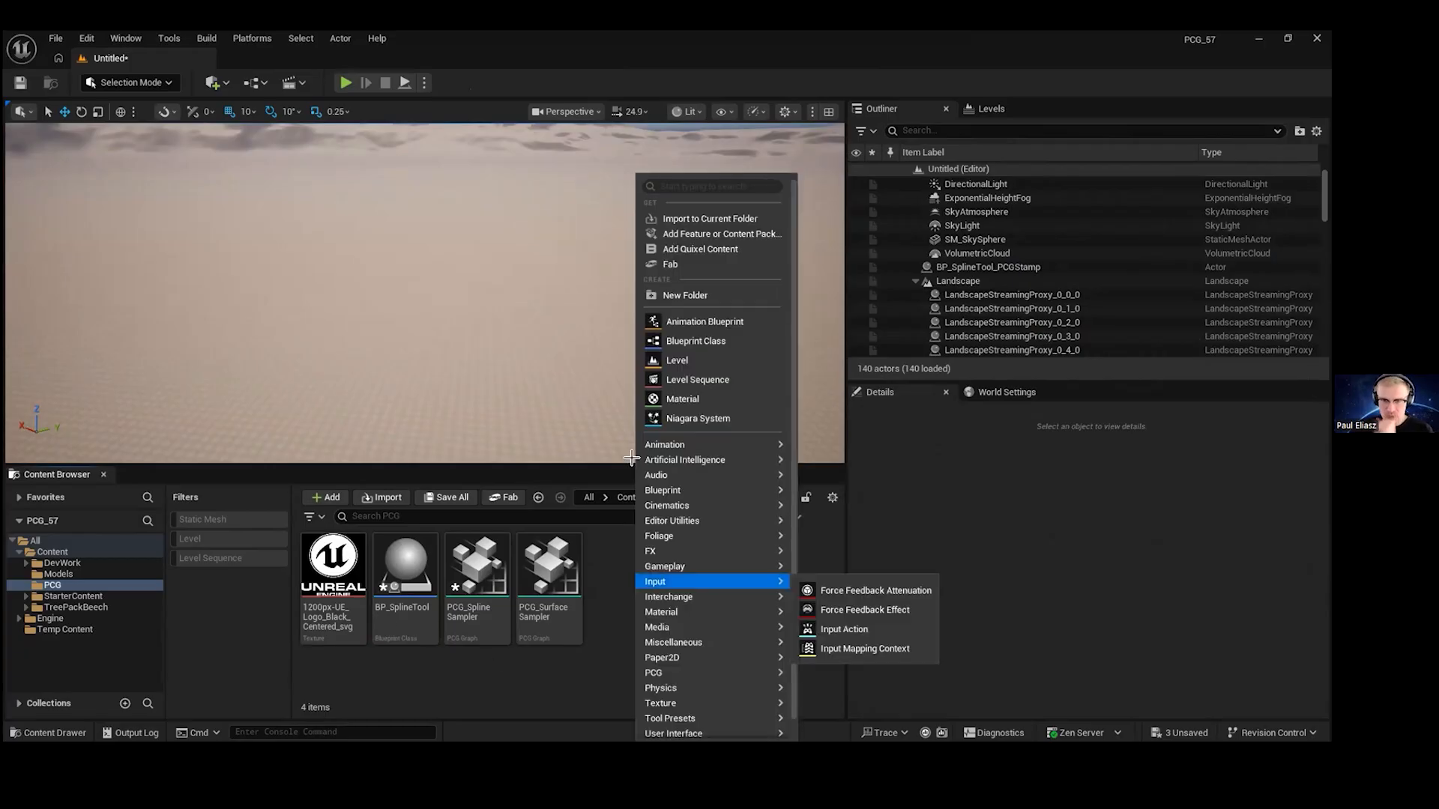
key(Escape)
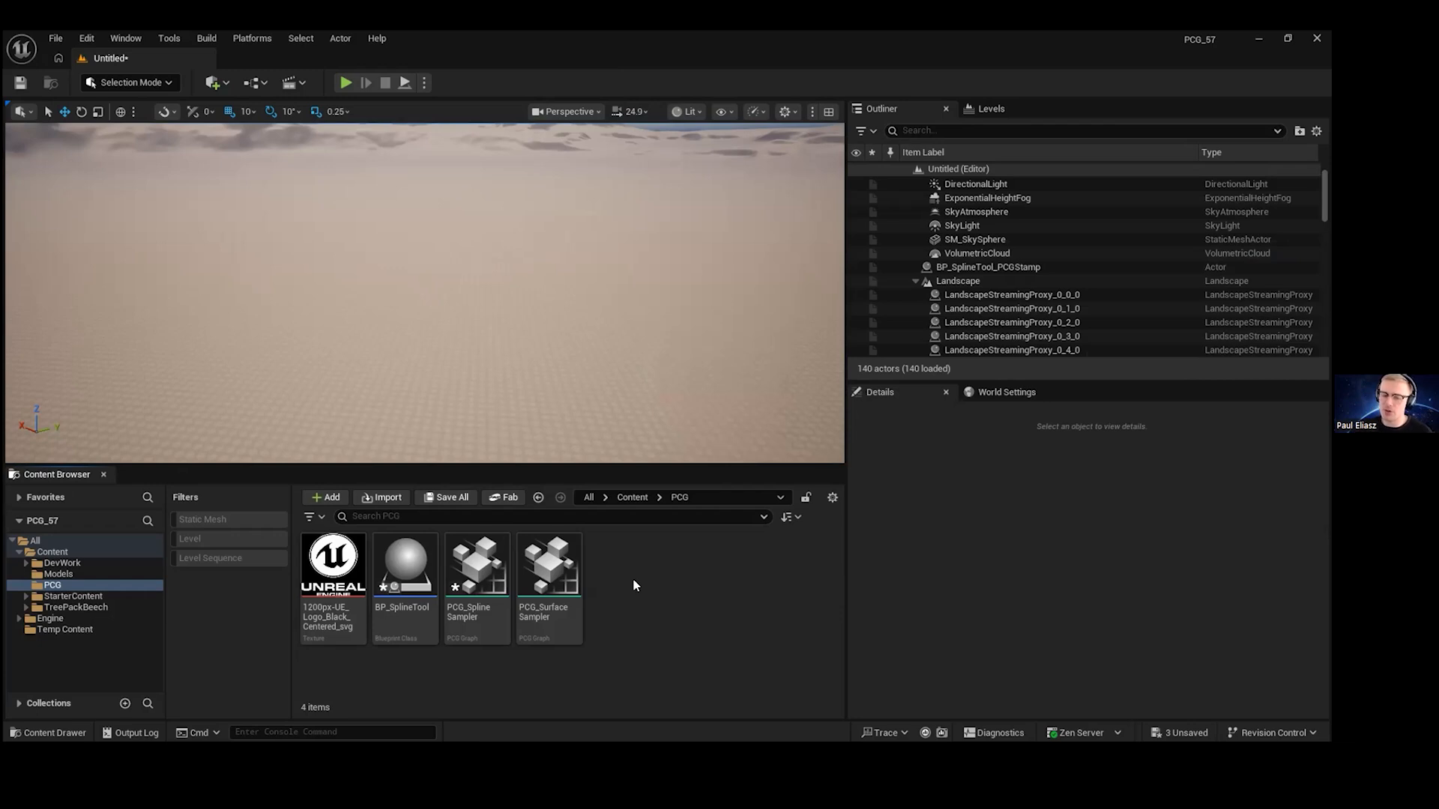
right_click(646, 581)
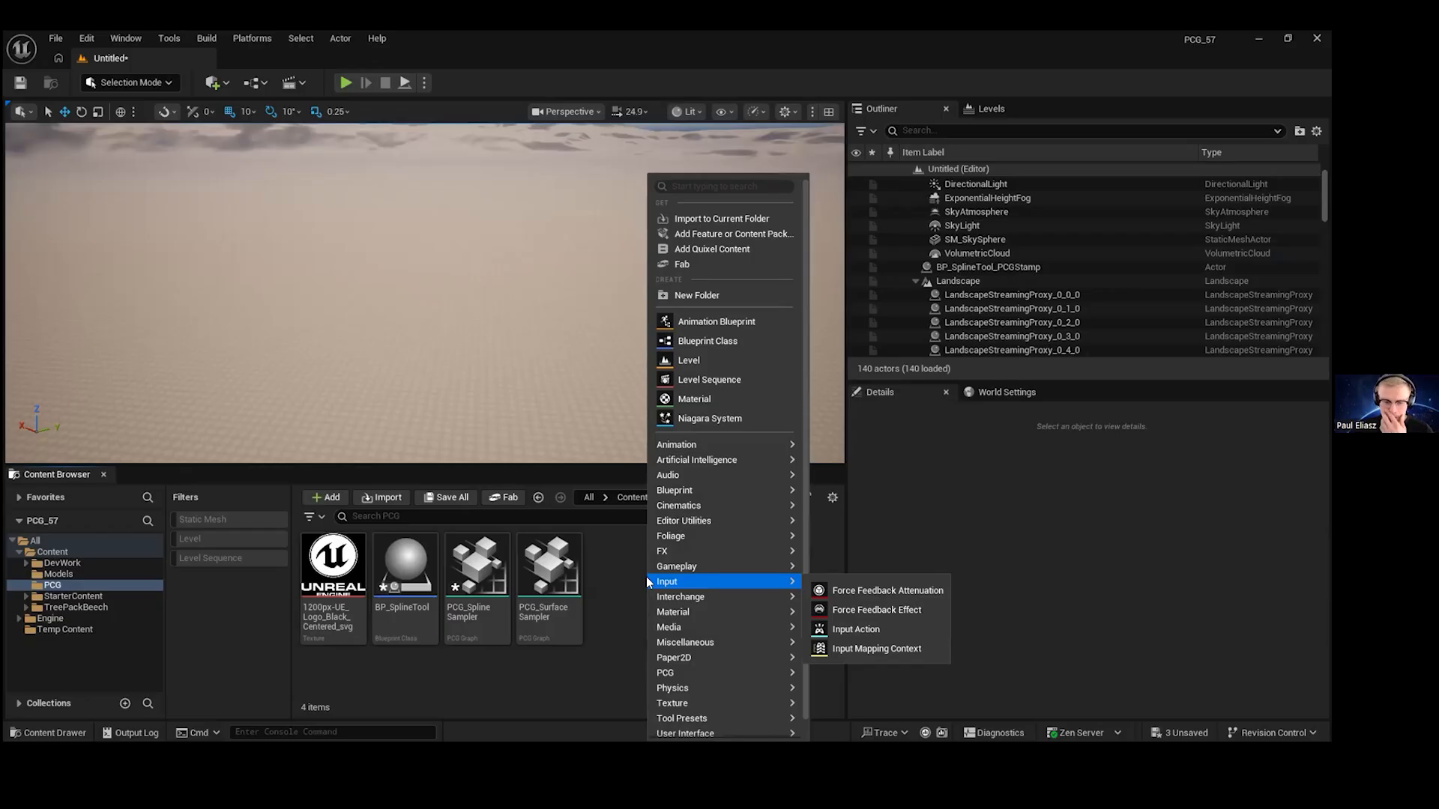
mouse_move(697, 672)
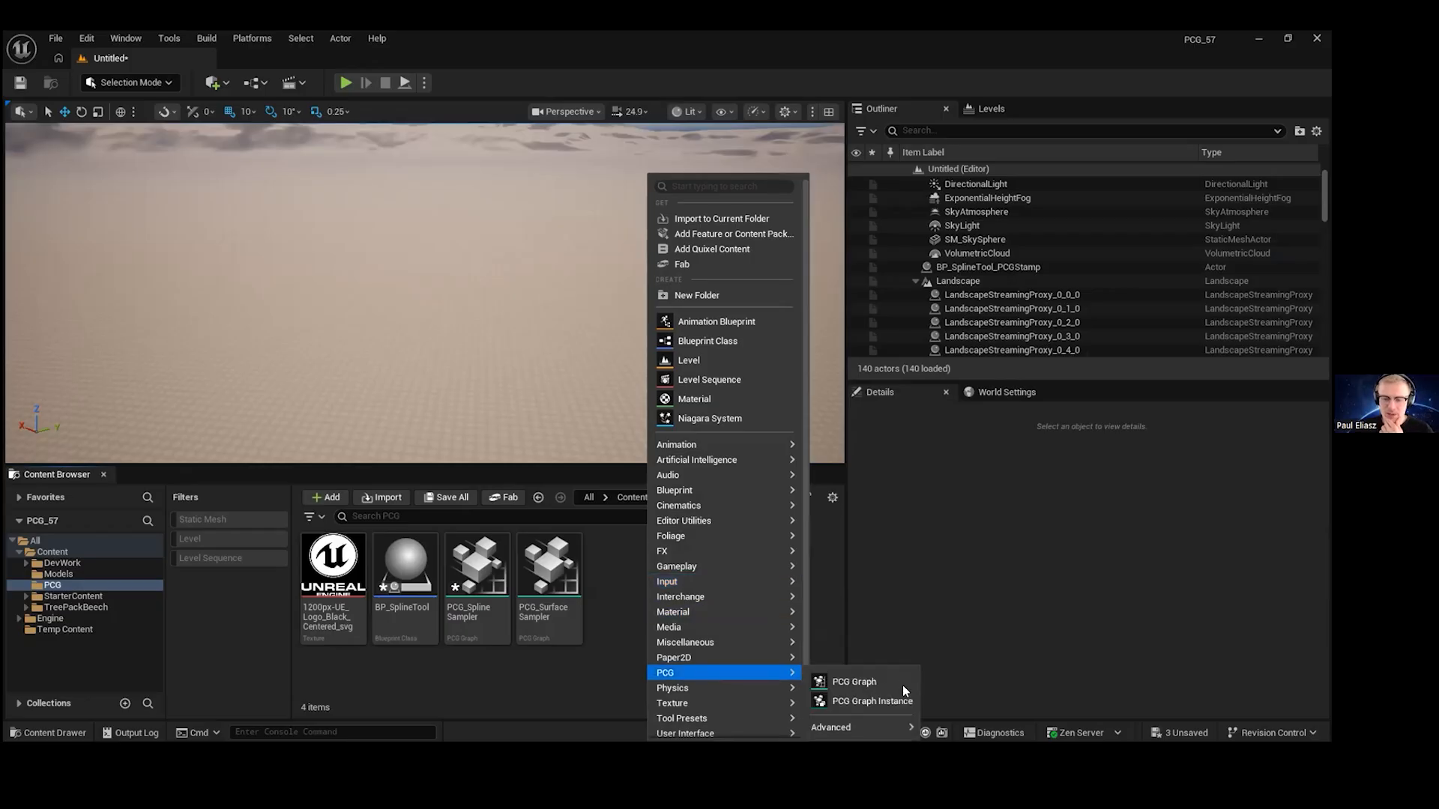
click(854, 681)
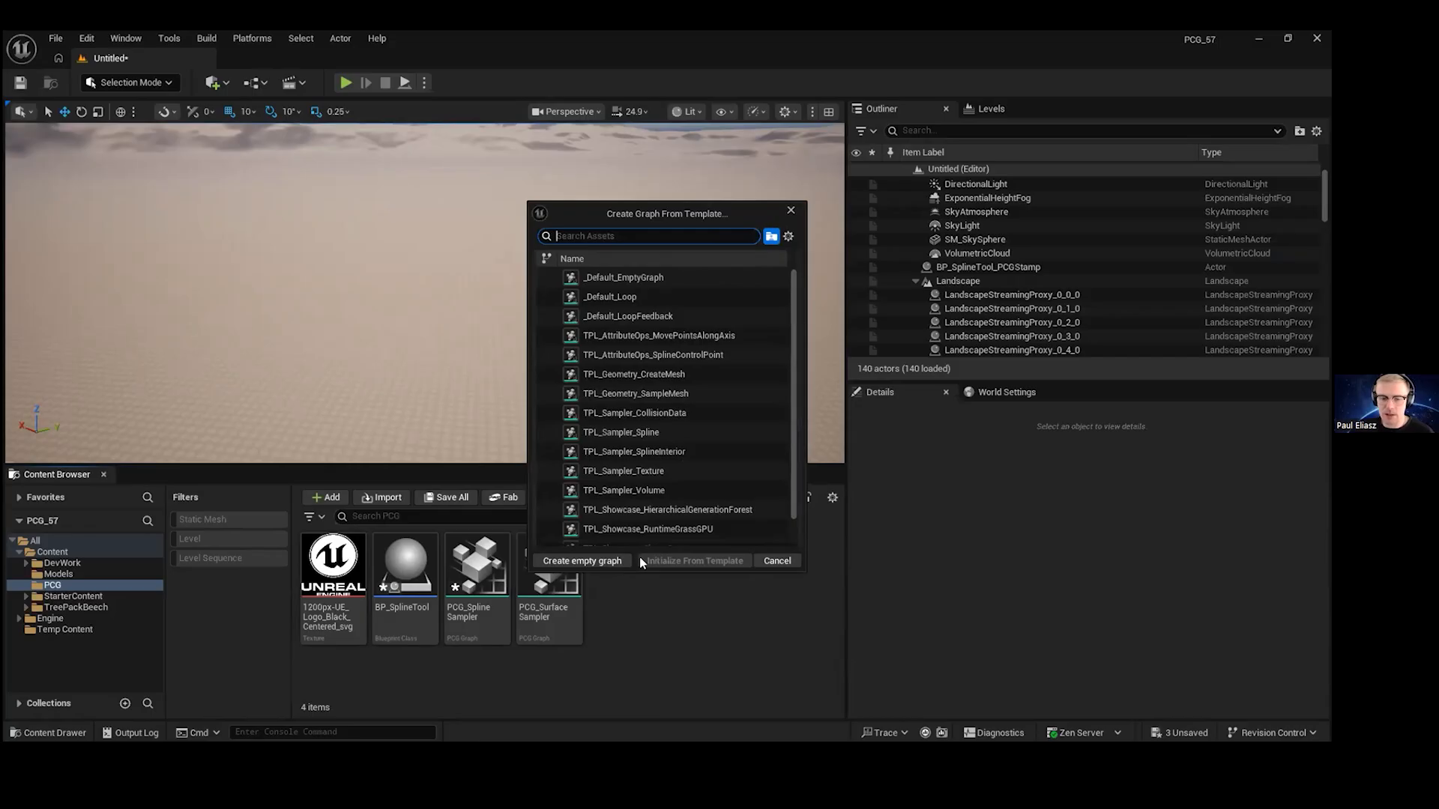
click(592, 561)
- Name the new graph PCG_TextureSampler and open it in a full-size editor window
text(P)
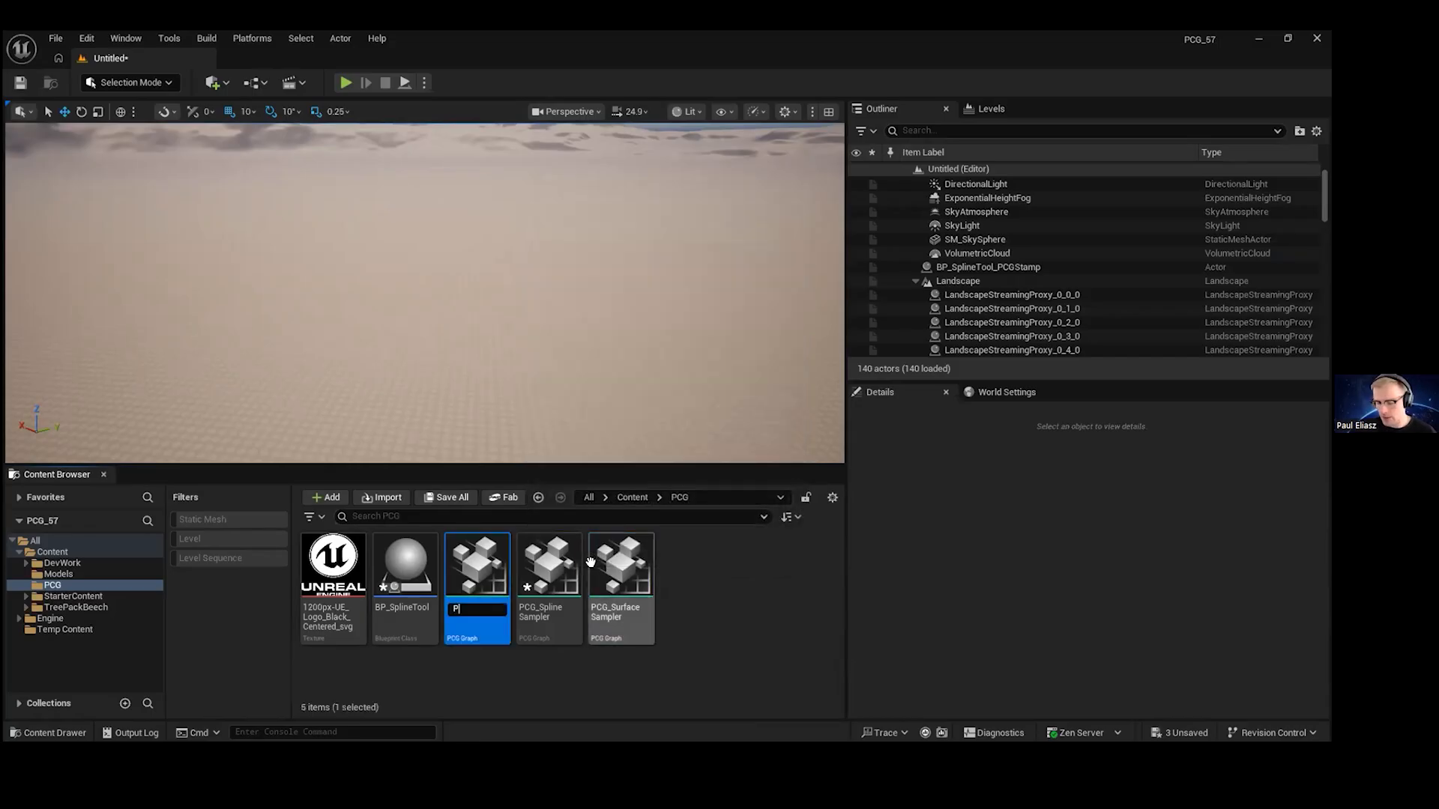
text(CG_Texte)
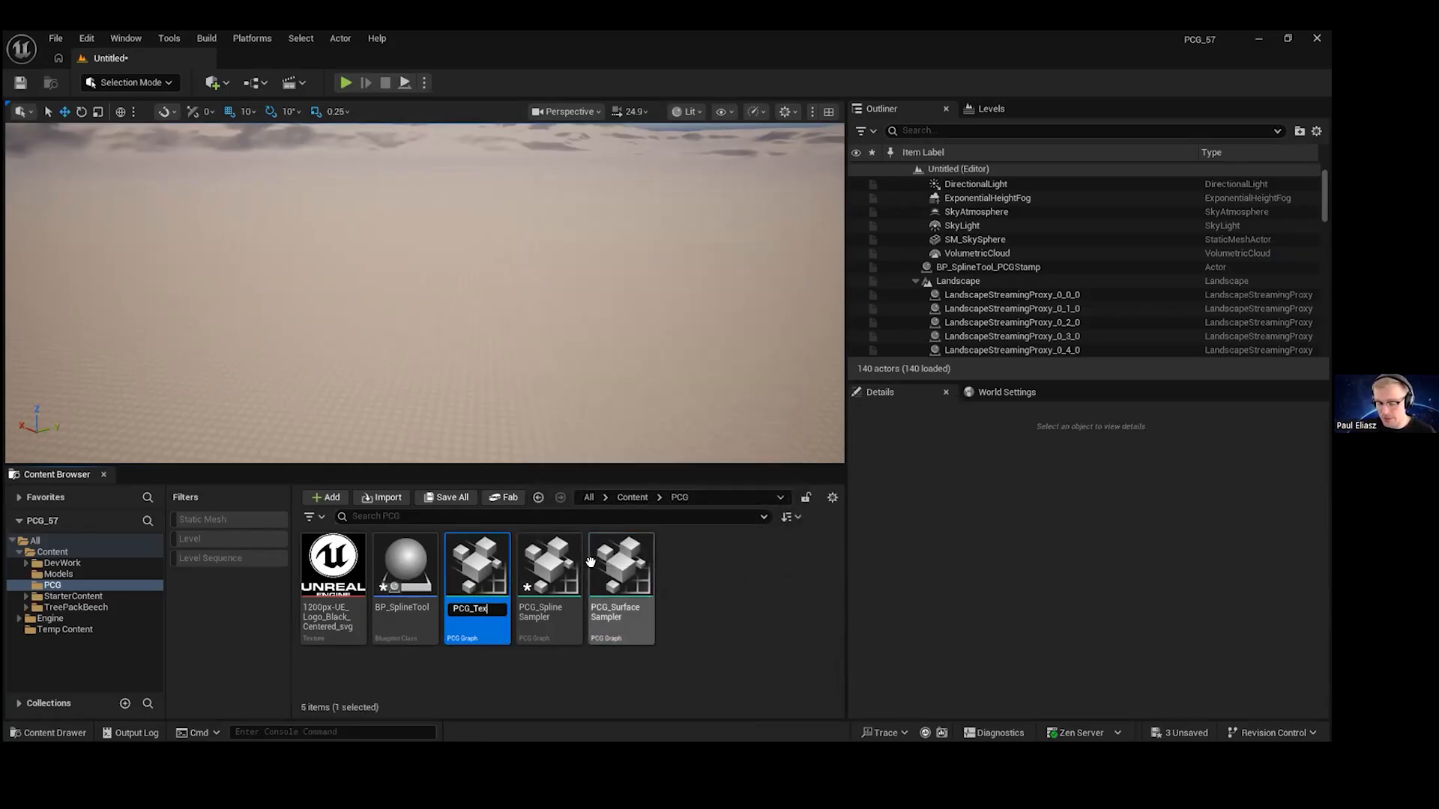
key(BackSpace)
text(ure)
key(BackSpace)
key(BackSpace)
key(BackSpace)
text(ureSampler)
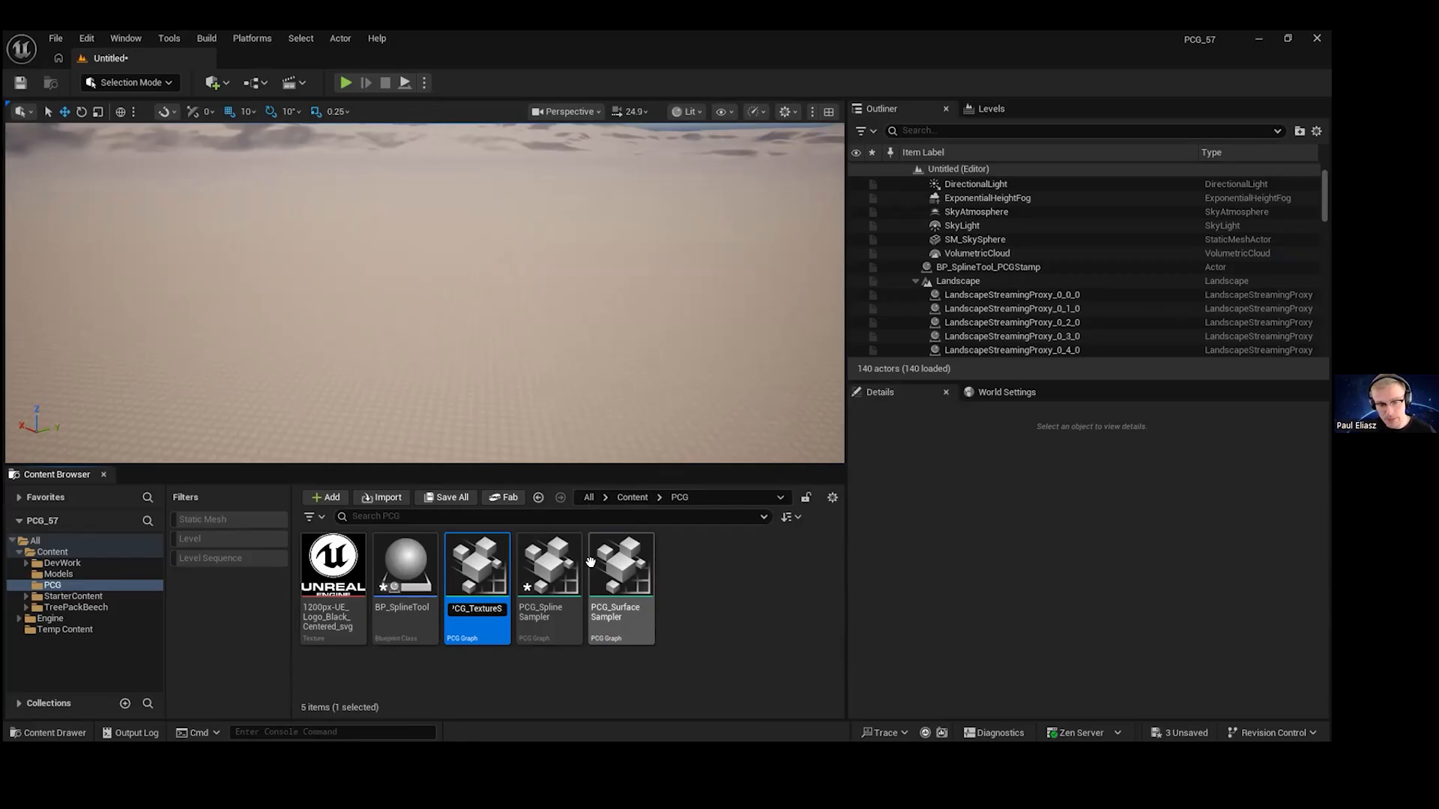
key(Return)
double_click(591, 562)
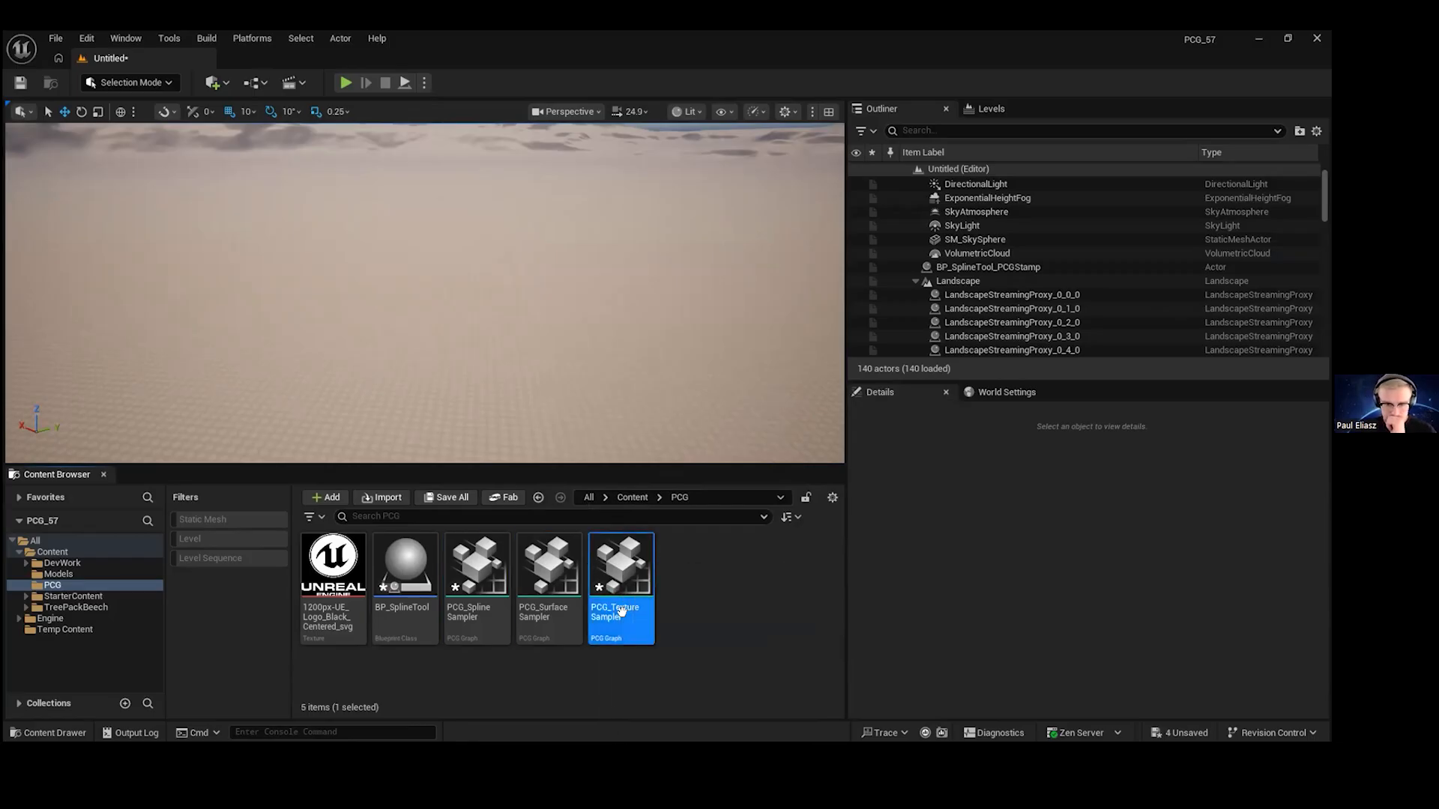
drag(1123, 130, 580, 34)
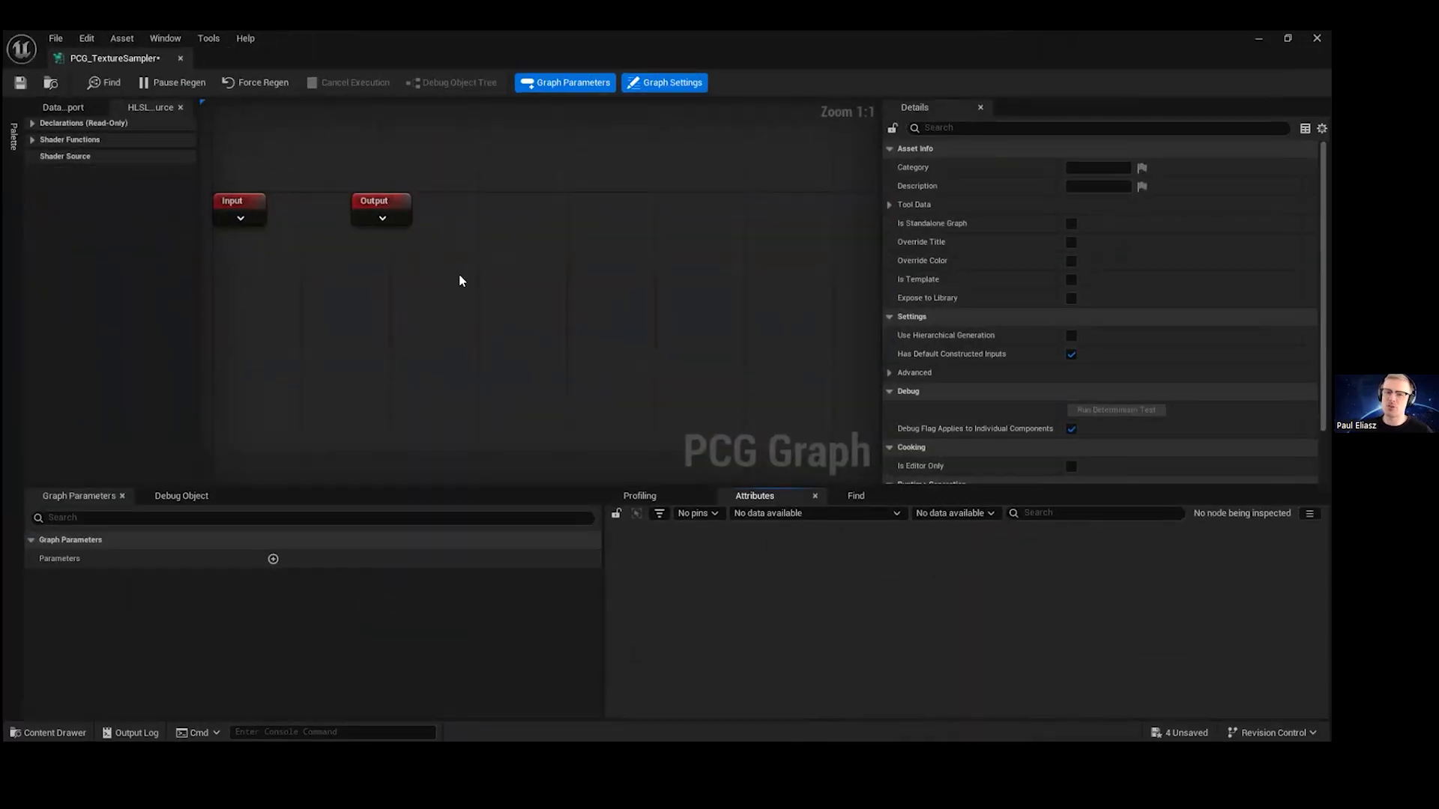
- Add a Sample Texture node to the PCG_TextureSampler graph, below the Output node
right_click(458, 273)
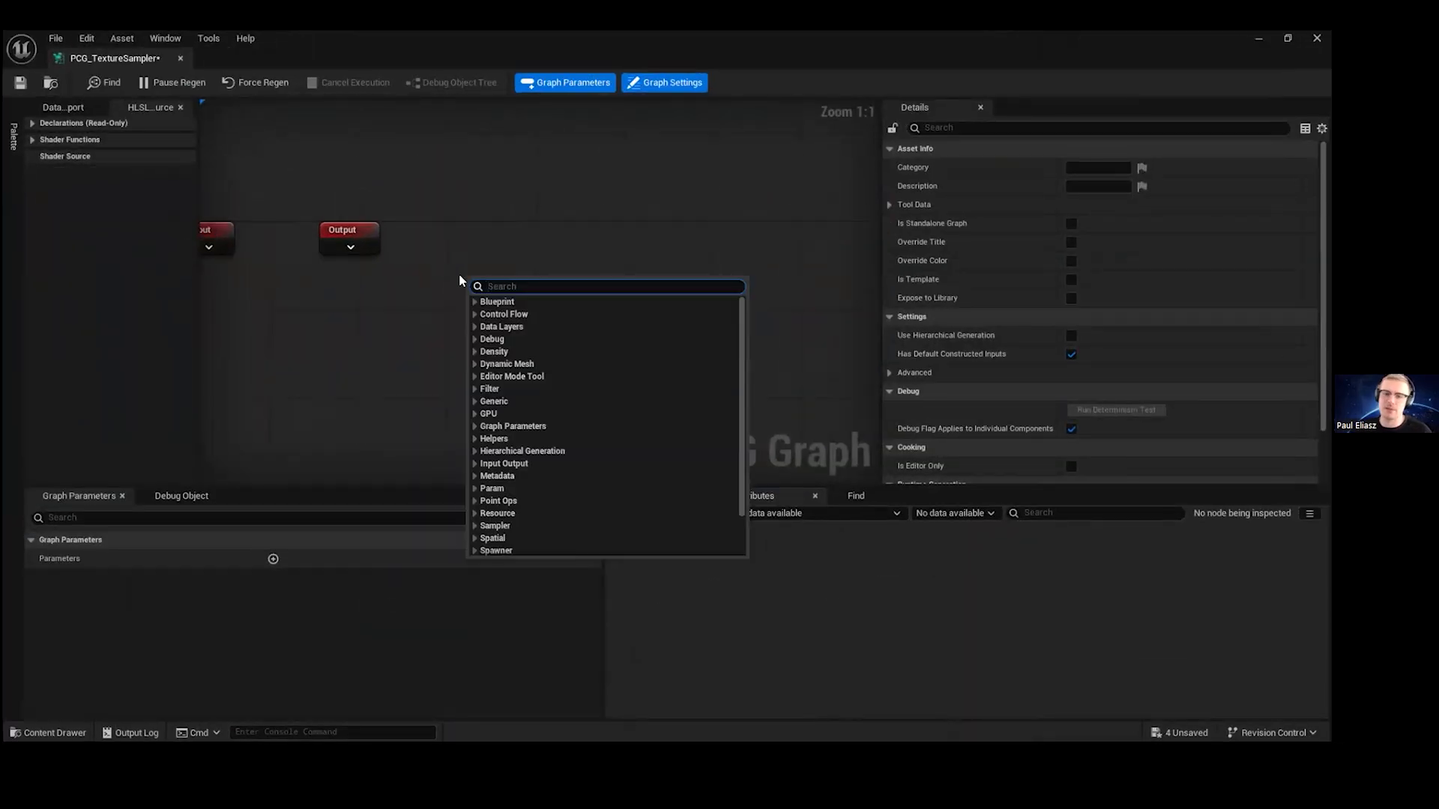
text(Texture)
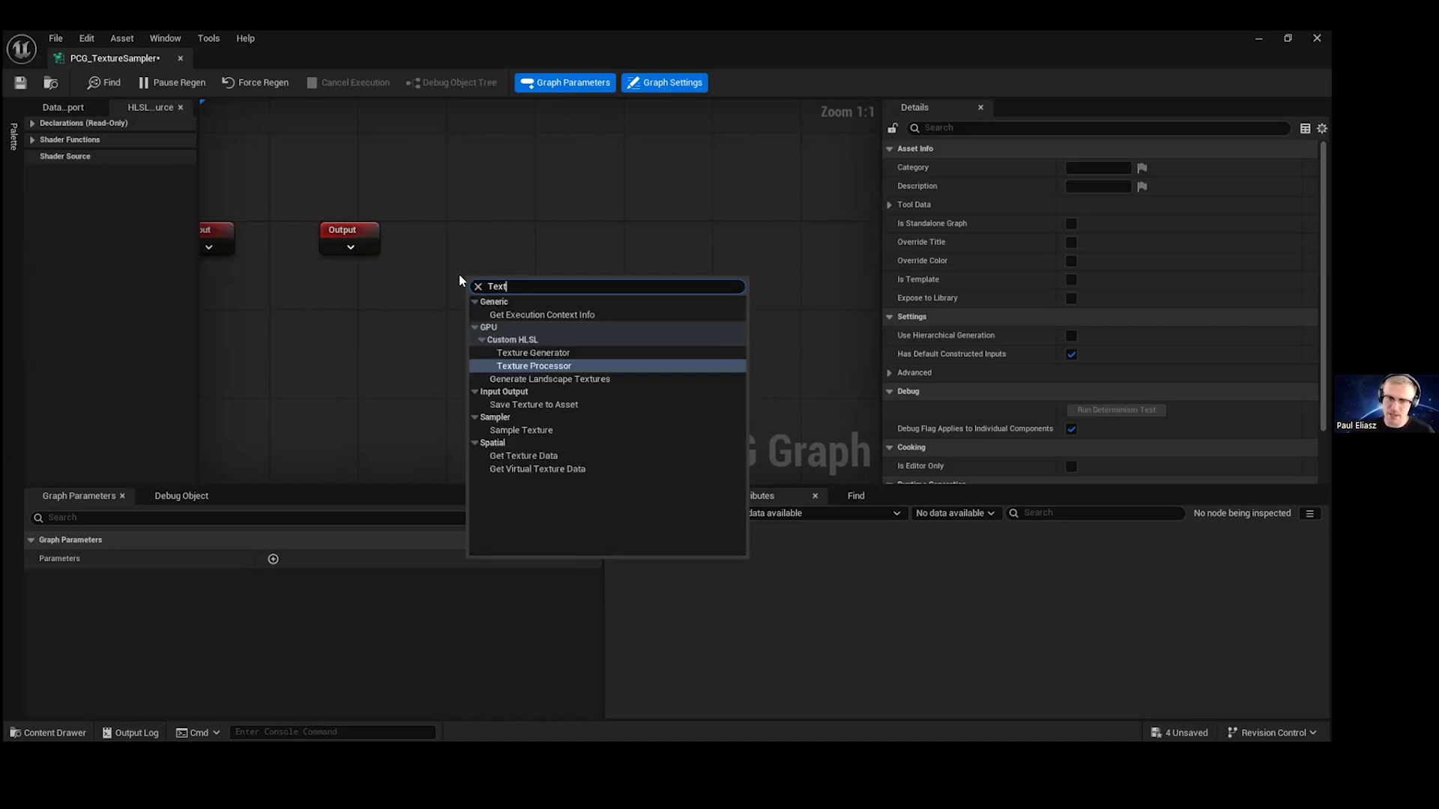
key(Down)
key(Down)
key(Down)
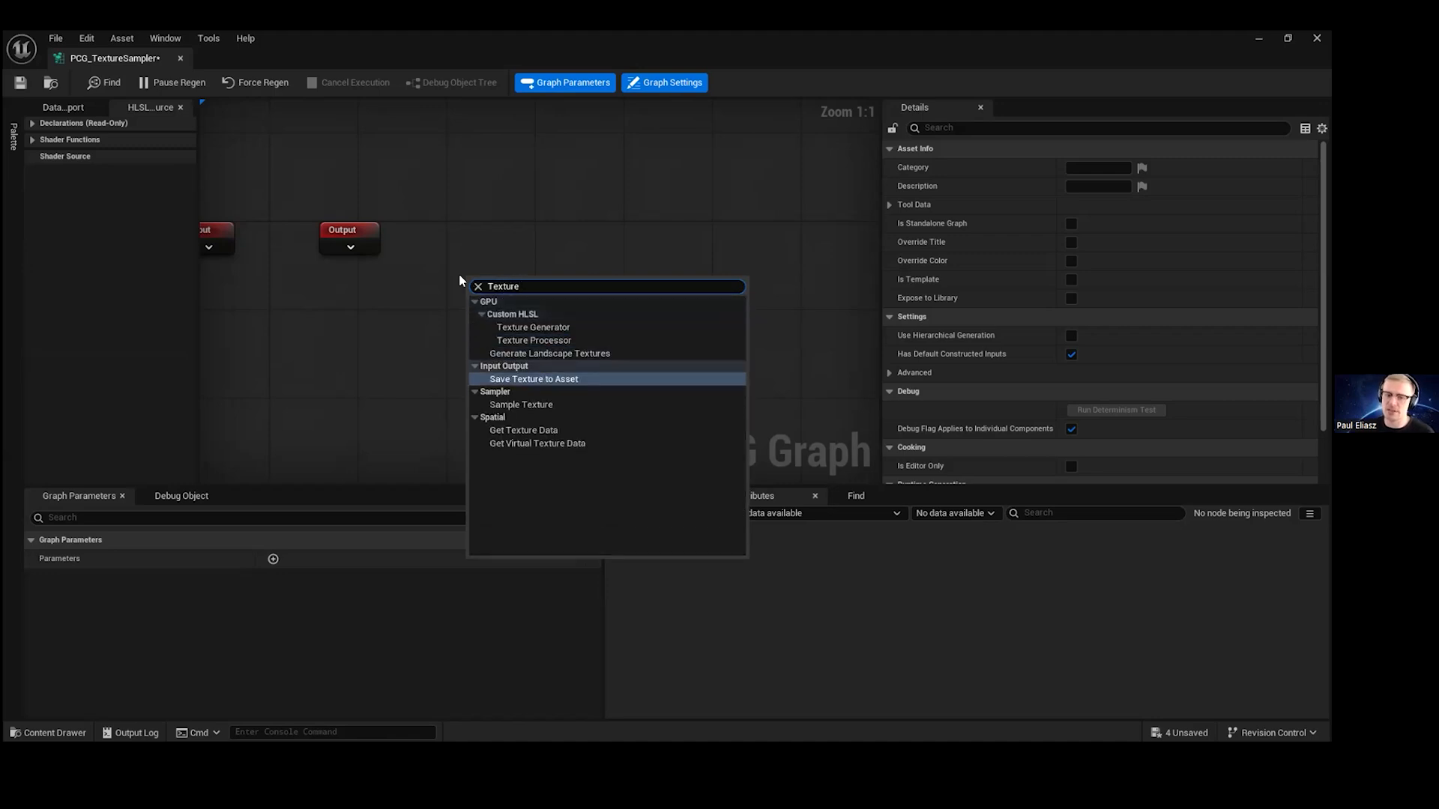
key(Return)
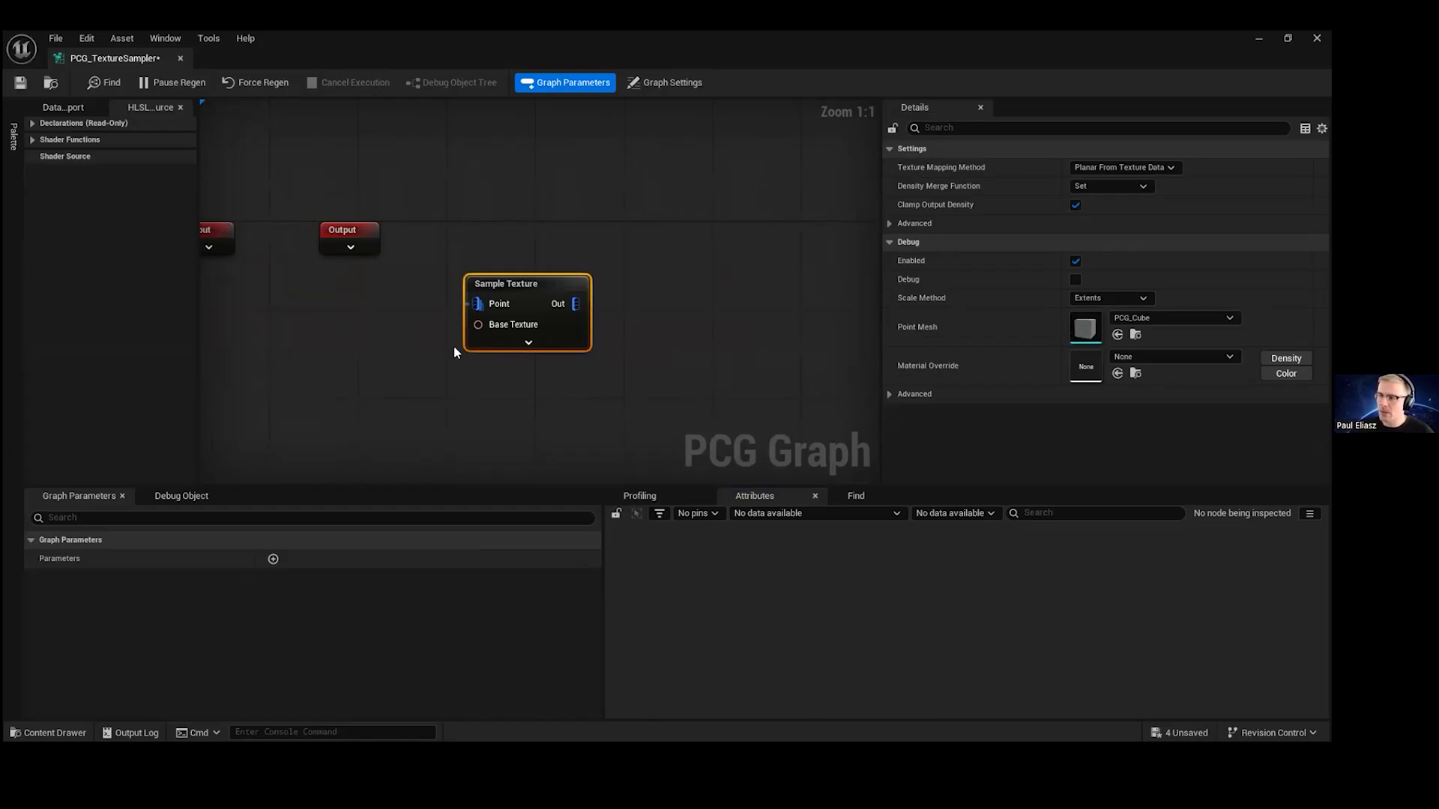
- Spread the Input and Output nodes further apart and reposition Sample Texture beneath Output
right_drag(454, 349, 607, 321)
drag(684, 258, 487, 327)
right_drag(500, 297, 633, 268)
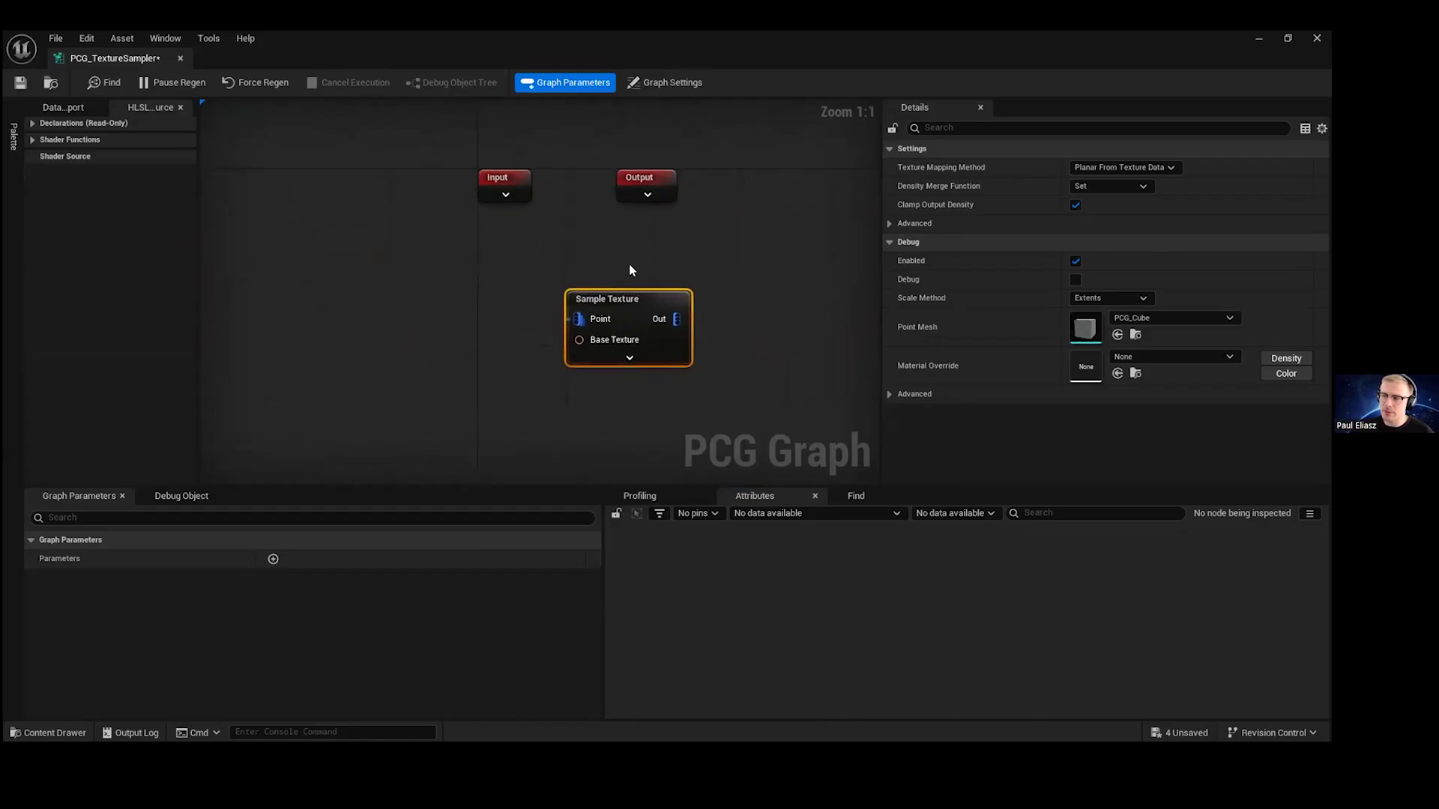
drag(495, 175, 420, 174)
drag(623, 297, 691, 262)
right_drag(611, 264, 489, 249)
- Add a Get Texture Data node and place it to the left of Sample Texture
right_drag(358, 291, 395, 290)
right_click(375, 287)
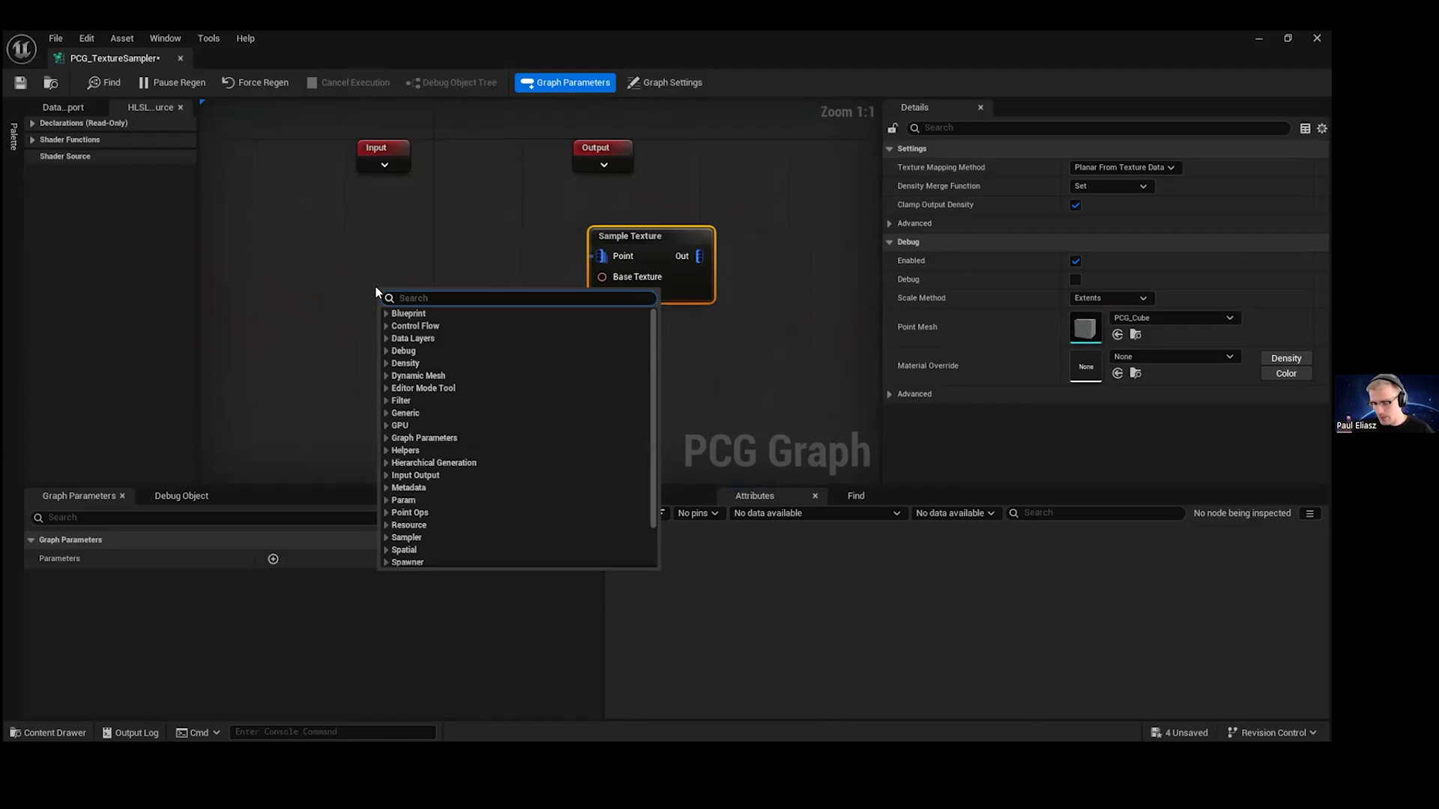
text(get tex)
key(Return)
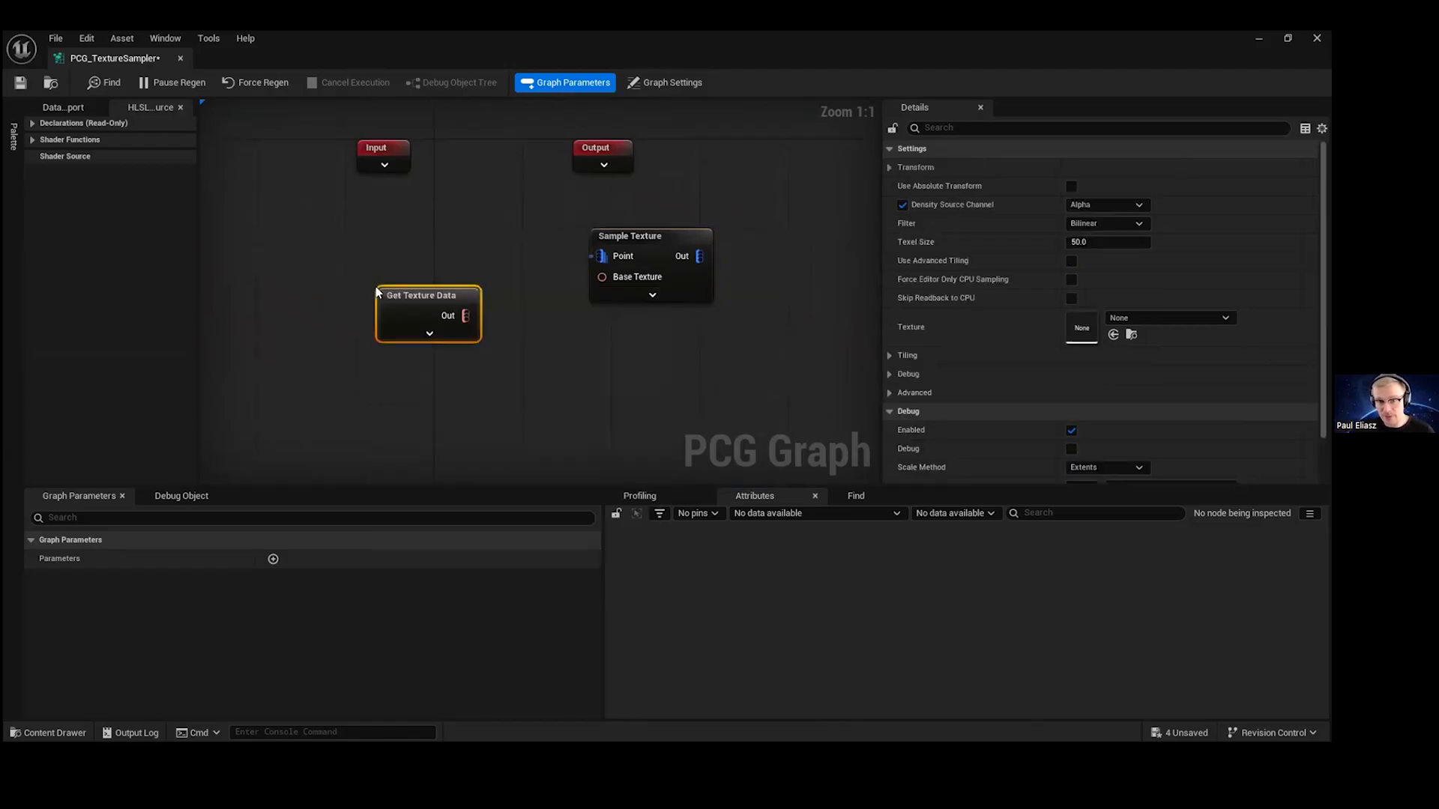
click(659, 254)
drag(424, 303, 404, 277)
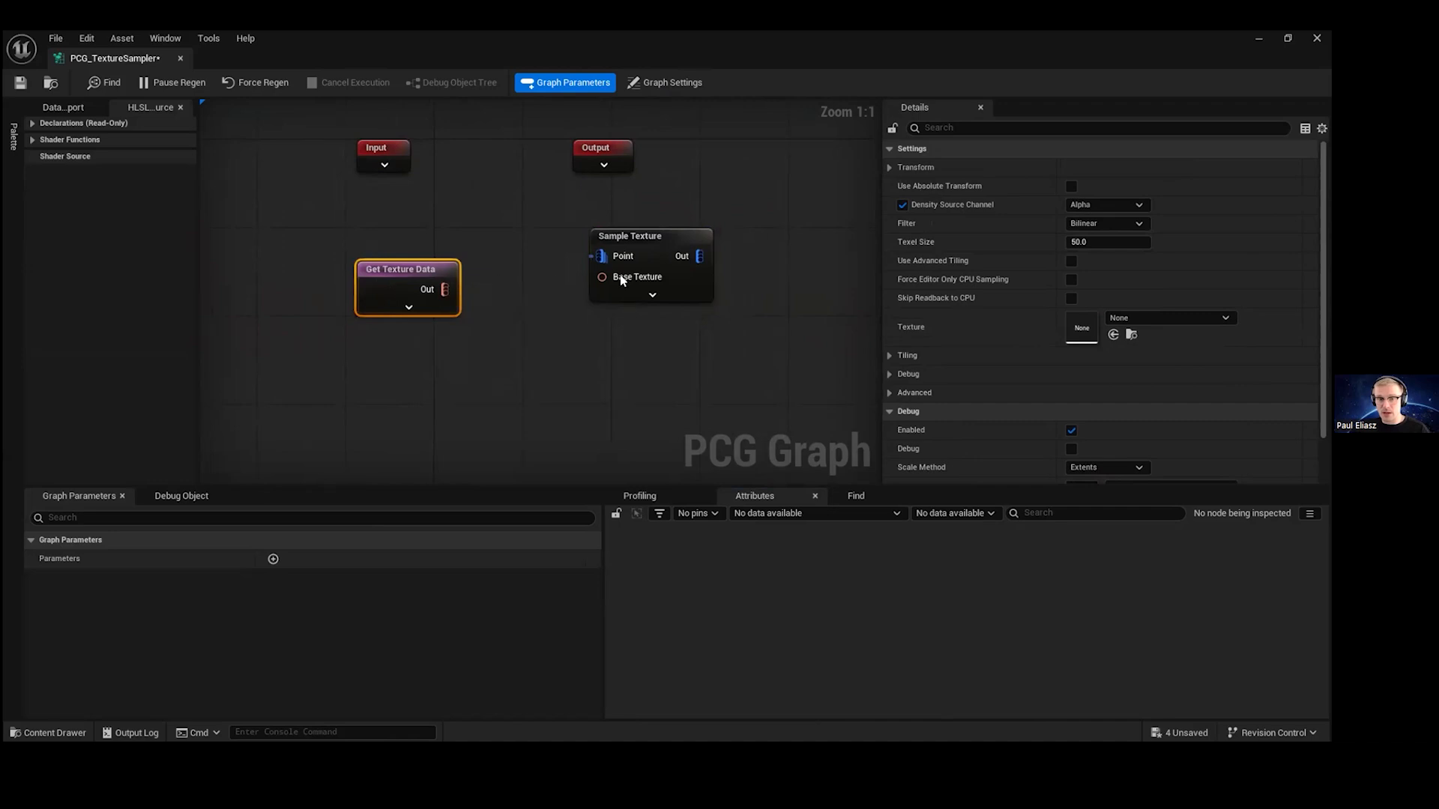
- Connect Get Texture Data's output to the Base Texture input of Sample Texture
click(658, 256)
click(374, 283)
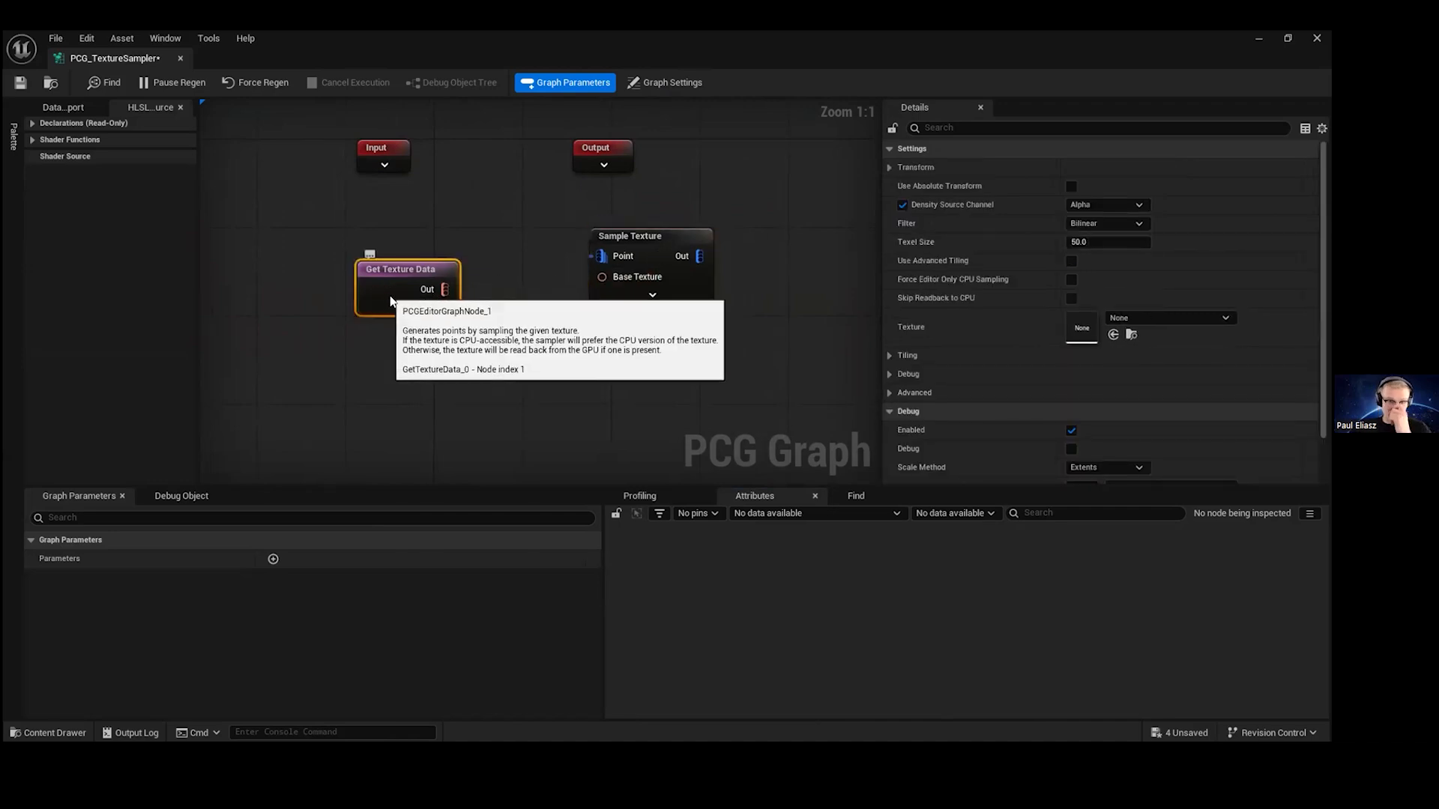
click(647, 277)
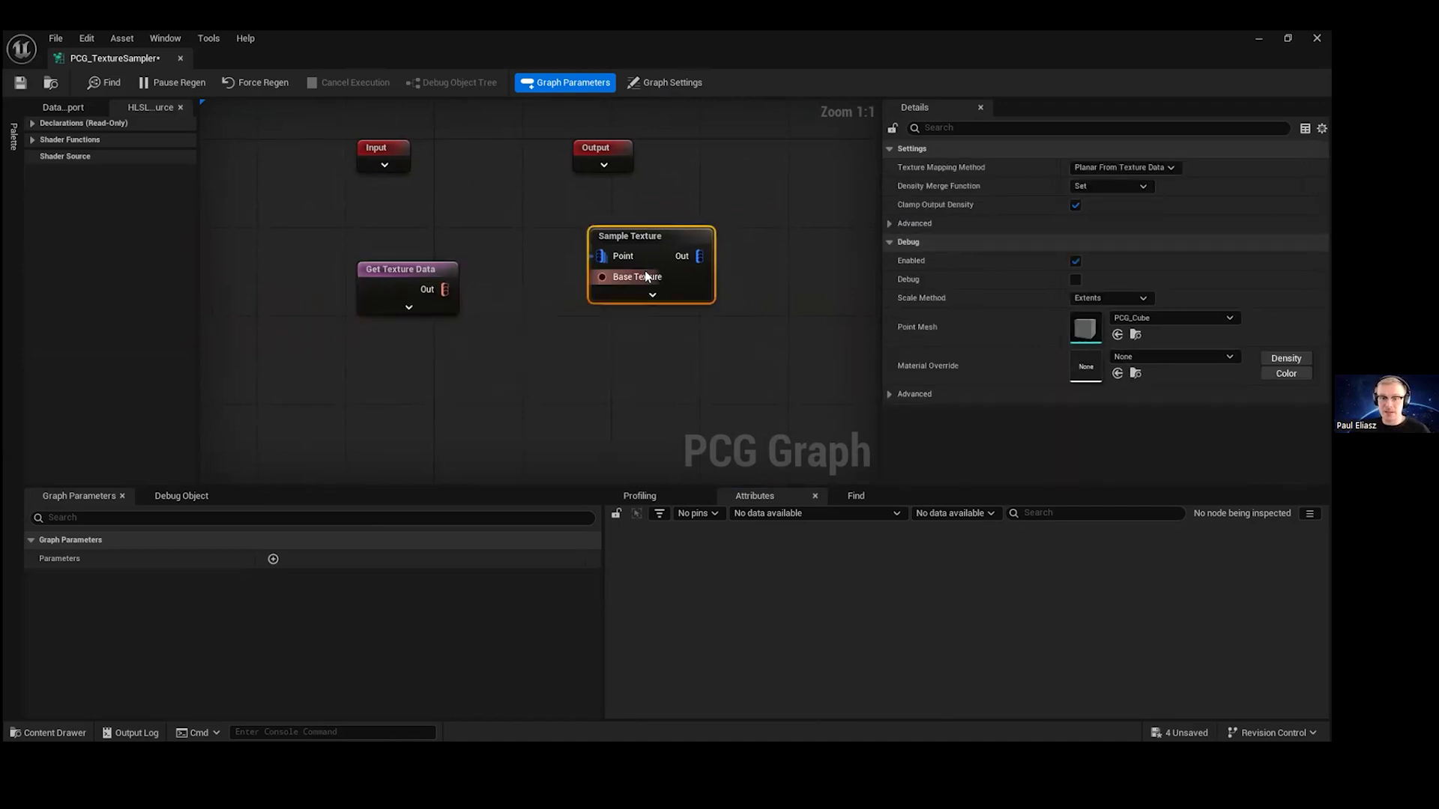
drag(664, 250, 663, 261)
drag(439, 288, 602, 287)
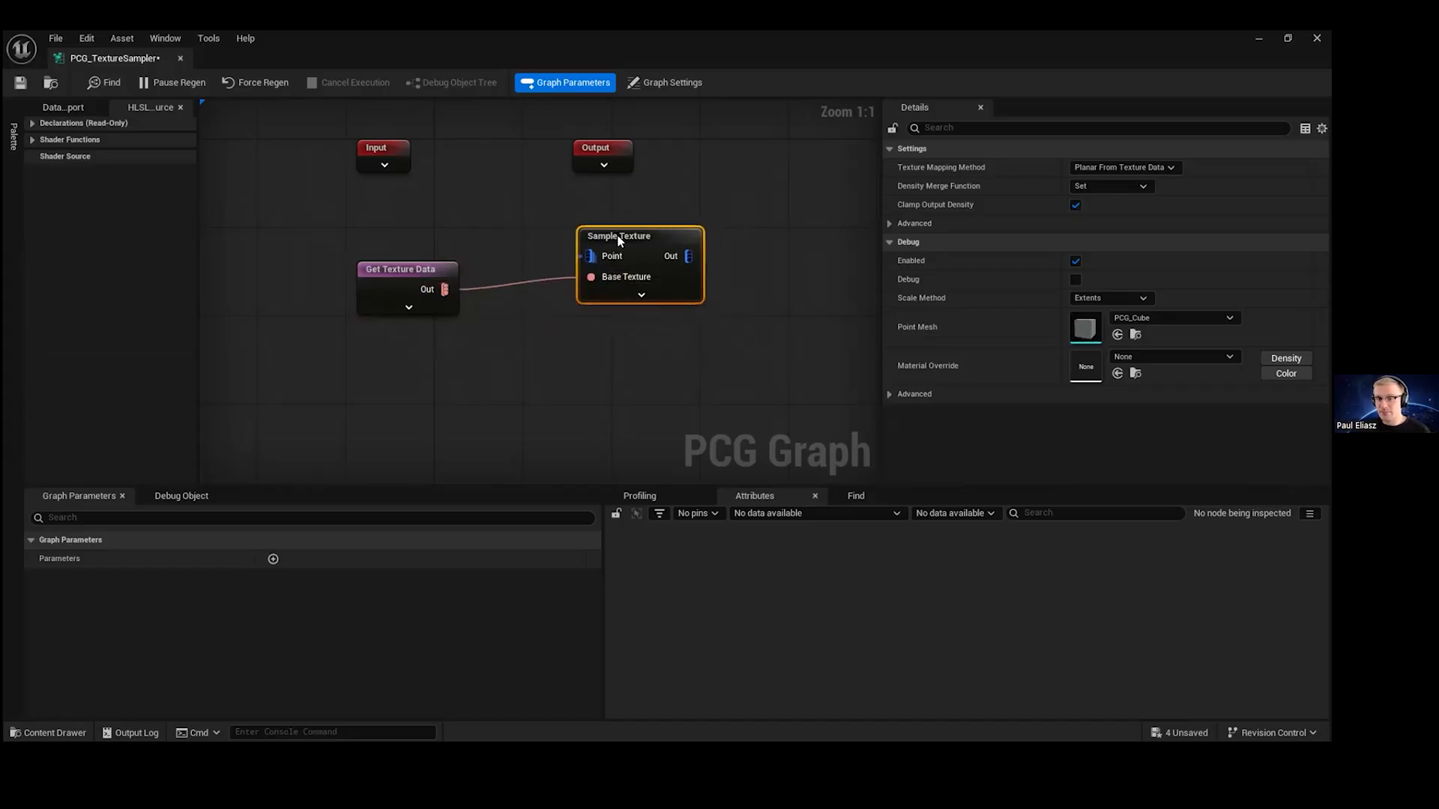
- Move the Input and Output nodes together higher above the texture nodes to free up space
right_drag(419, 167, 461, 179)
click(420, 165)
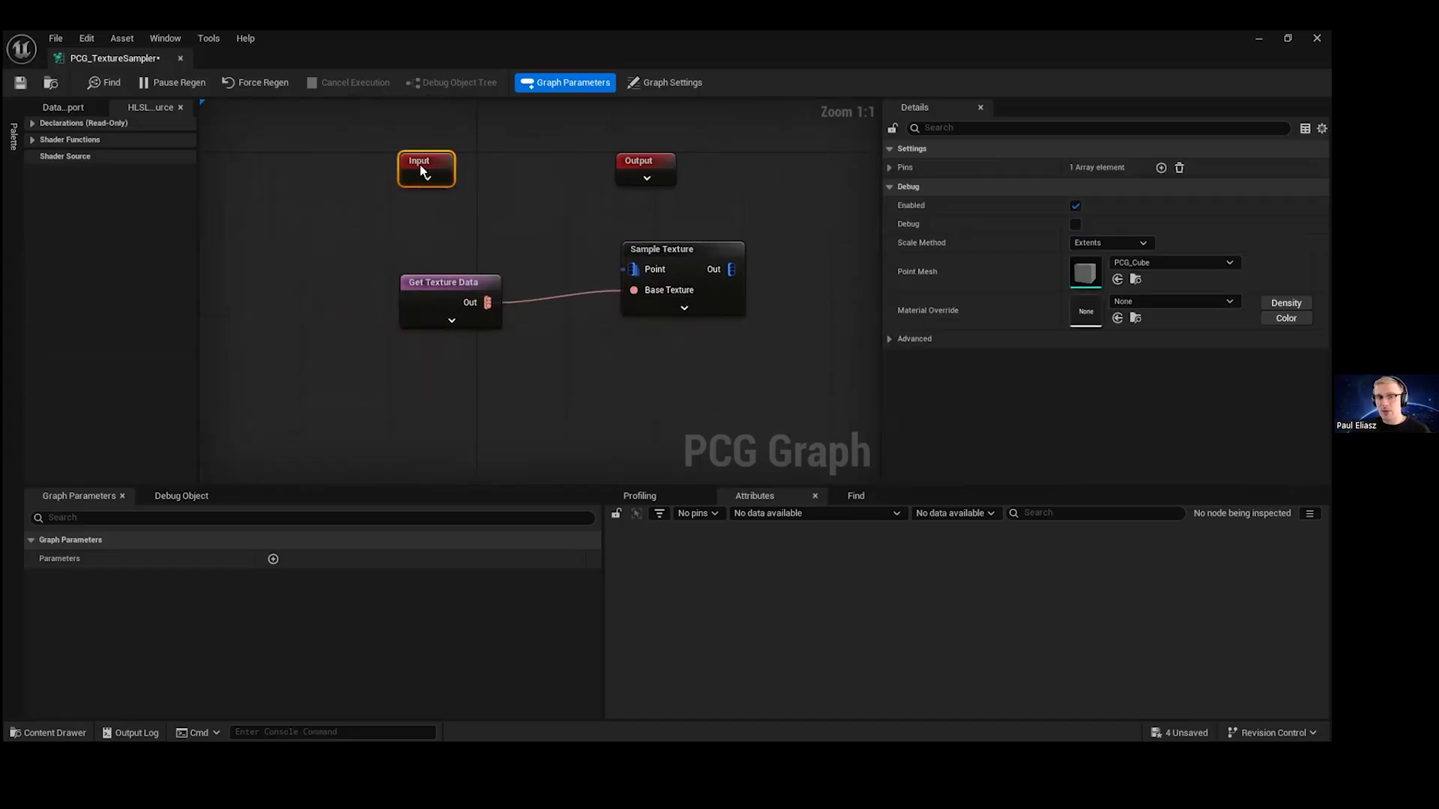
right_drag(434, 151, 484, 192)
mouse_move(533, 266)
right_down()
mouse_move(591, 276)
mouse_move(554, 259)
right_up()
drag(456, 179, 678, 222)
drag(462, 211, 462, 135)
right_drag(449, 183, 453, 277)
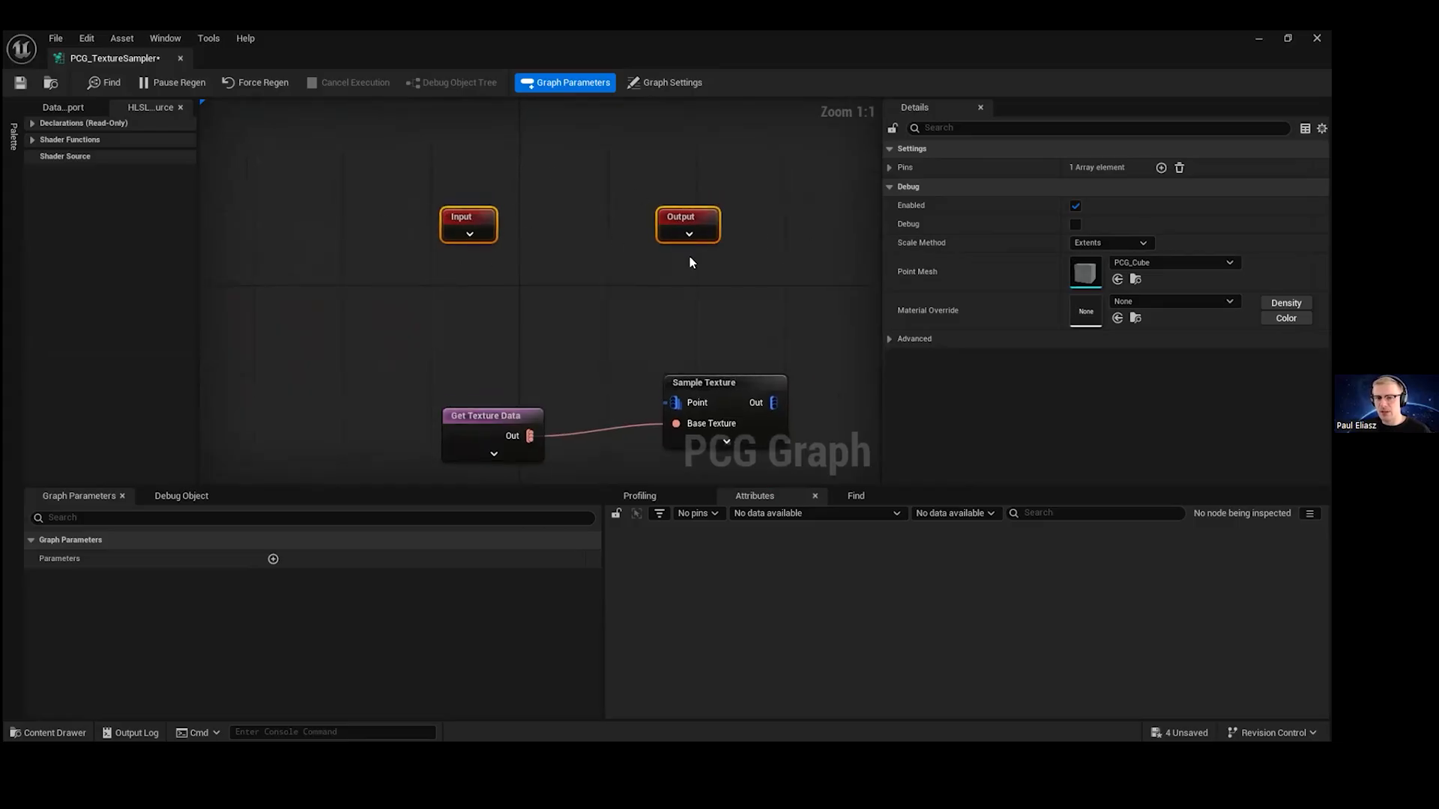
- Add a Get Landscape Data node between the Input and Get Texture Data nodes
click(637, 287)
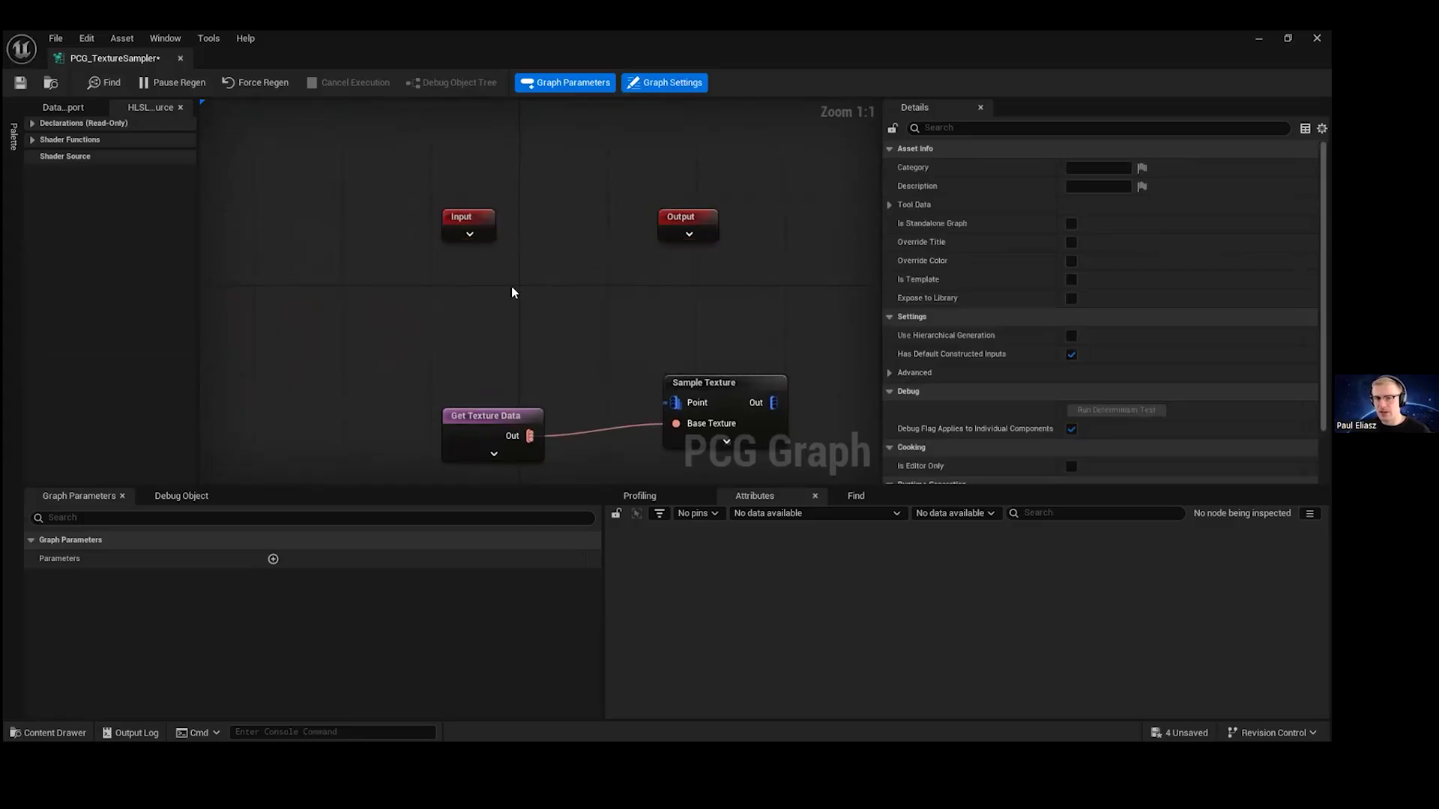
right_click(476, 279)
right_drag(425, 264, 418, 196)
drag(472, 347, 468, 368)
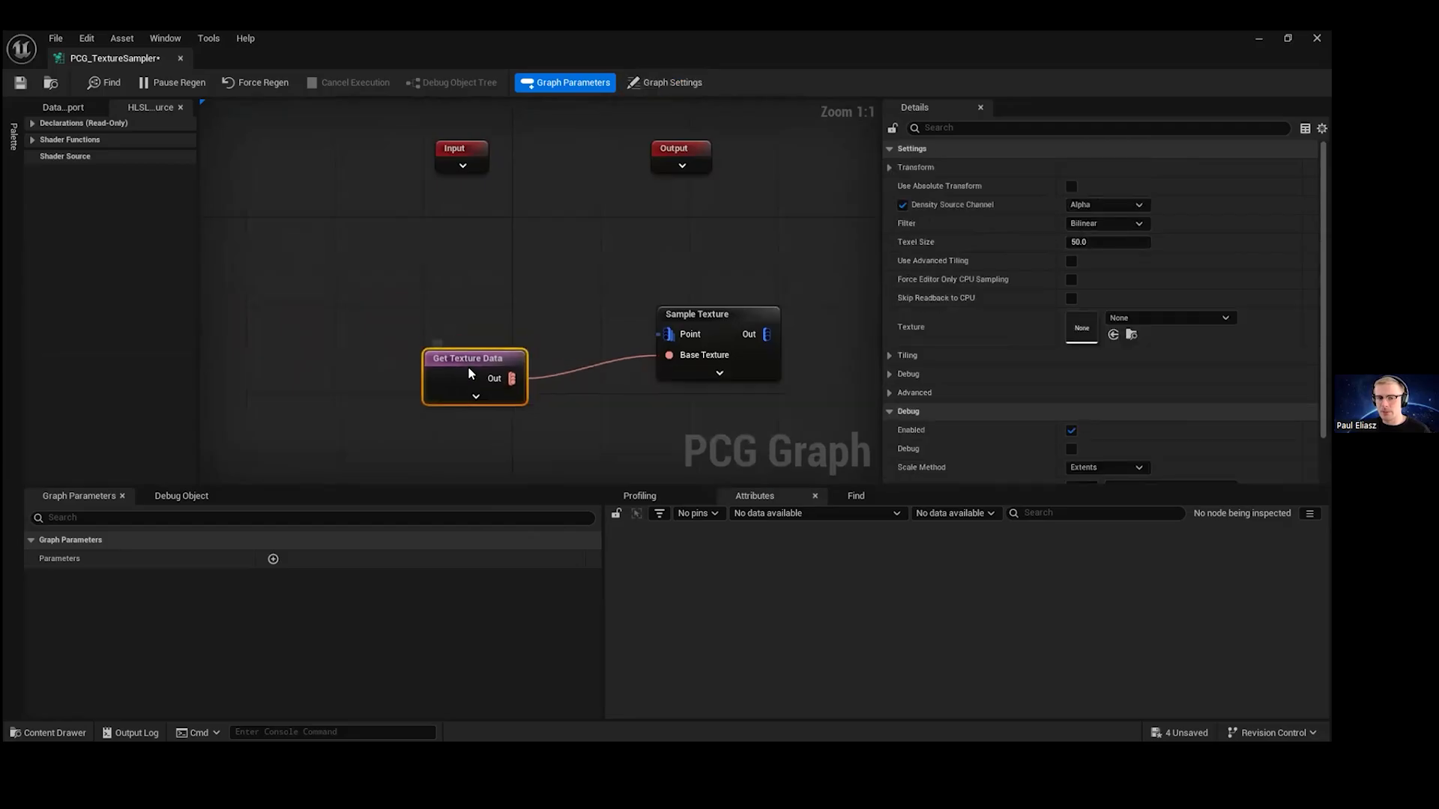
right_click(424, 248)
text(get)
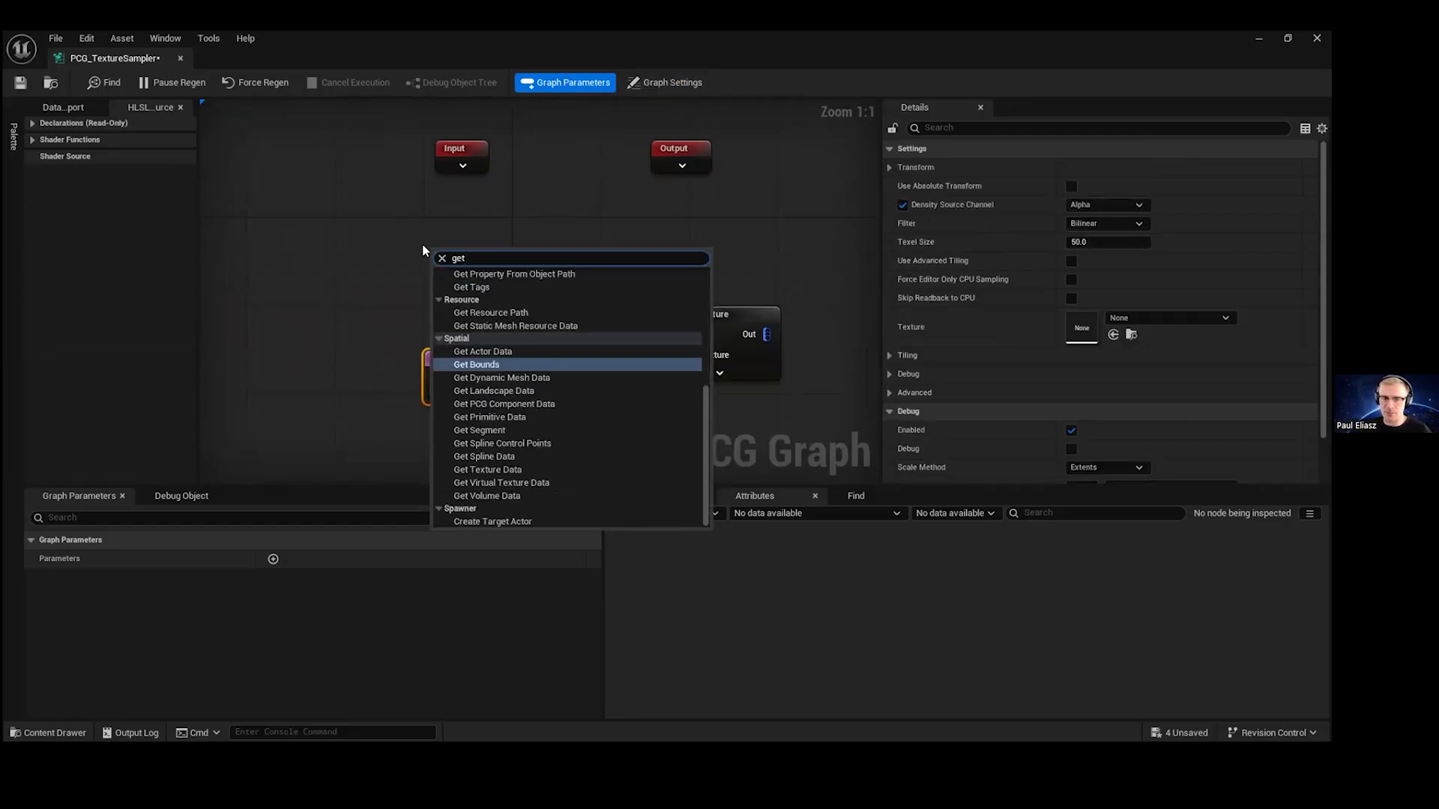
text( land)
key(Return)
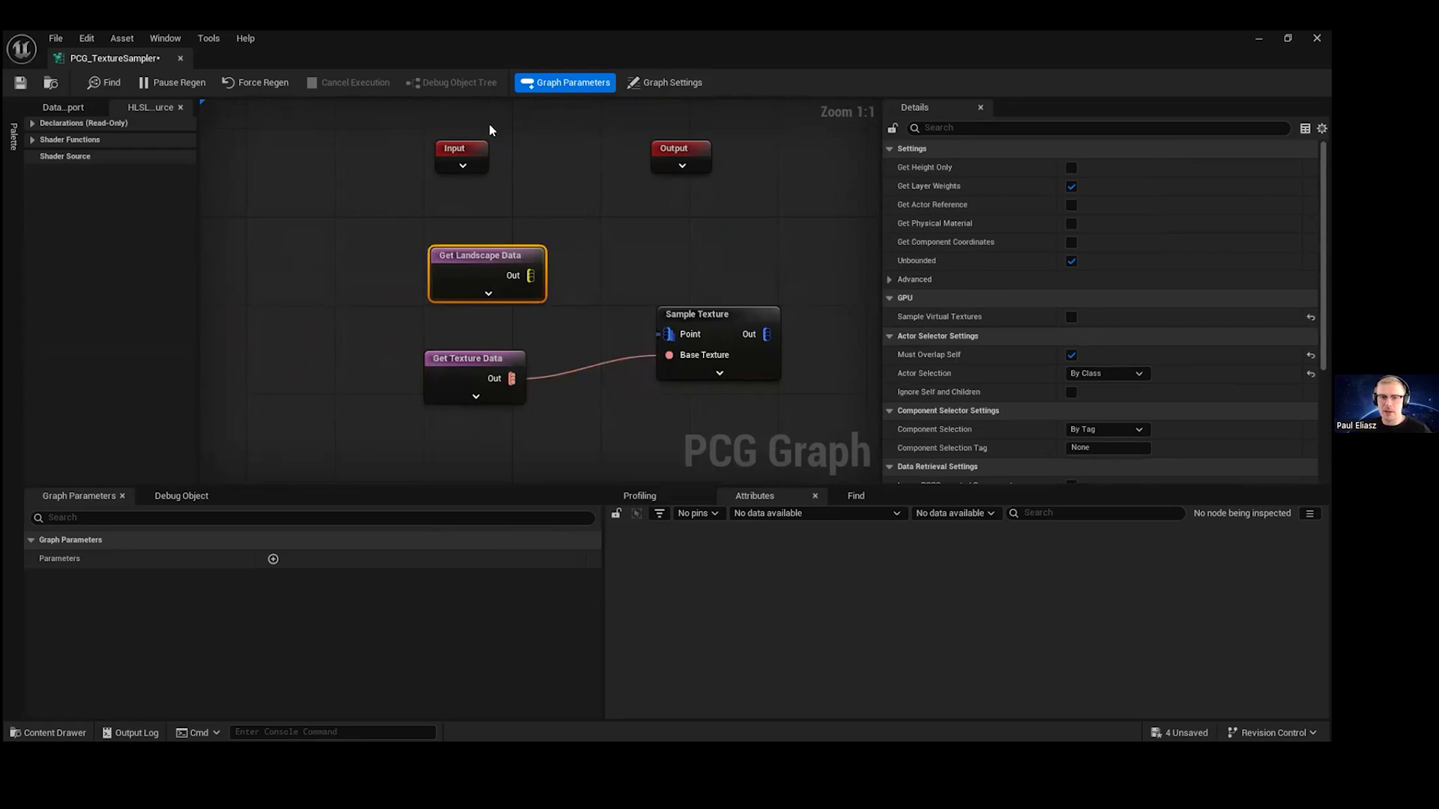
- Connect Get Landscape Data's output to Sample Texture's Point input and make room around the connected nodes
click(472, 147)
click(889, 167)
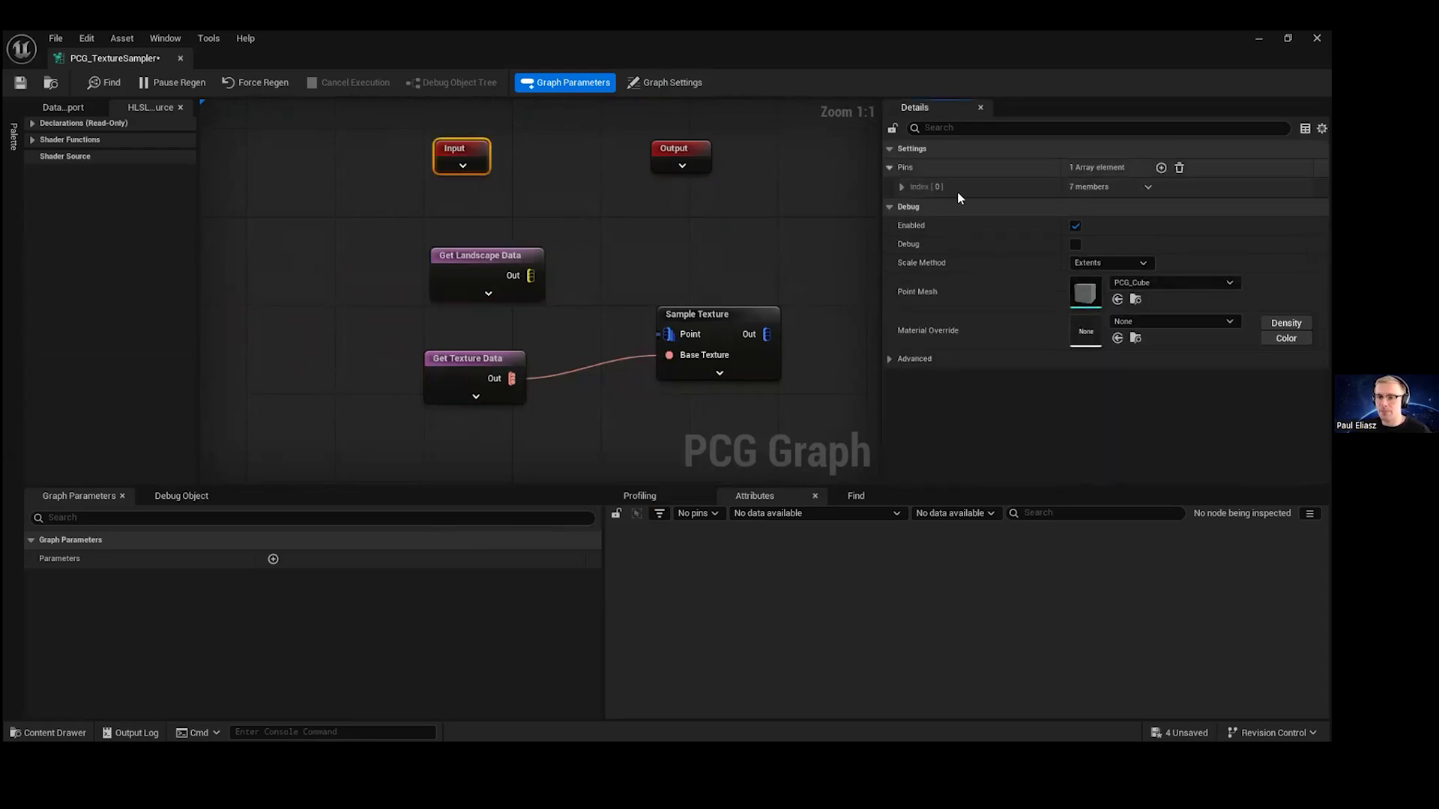
click(901, 186)
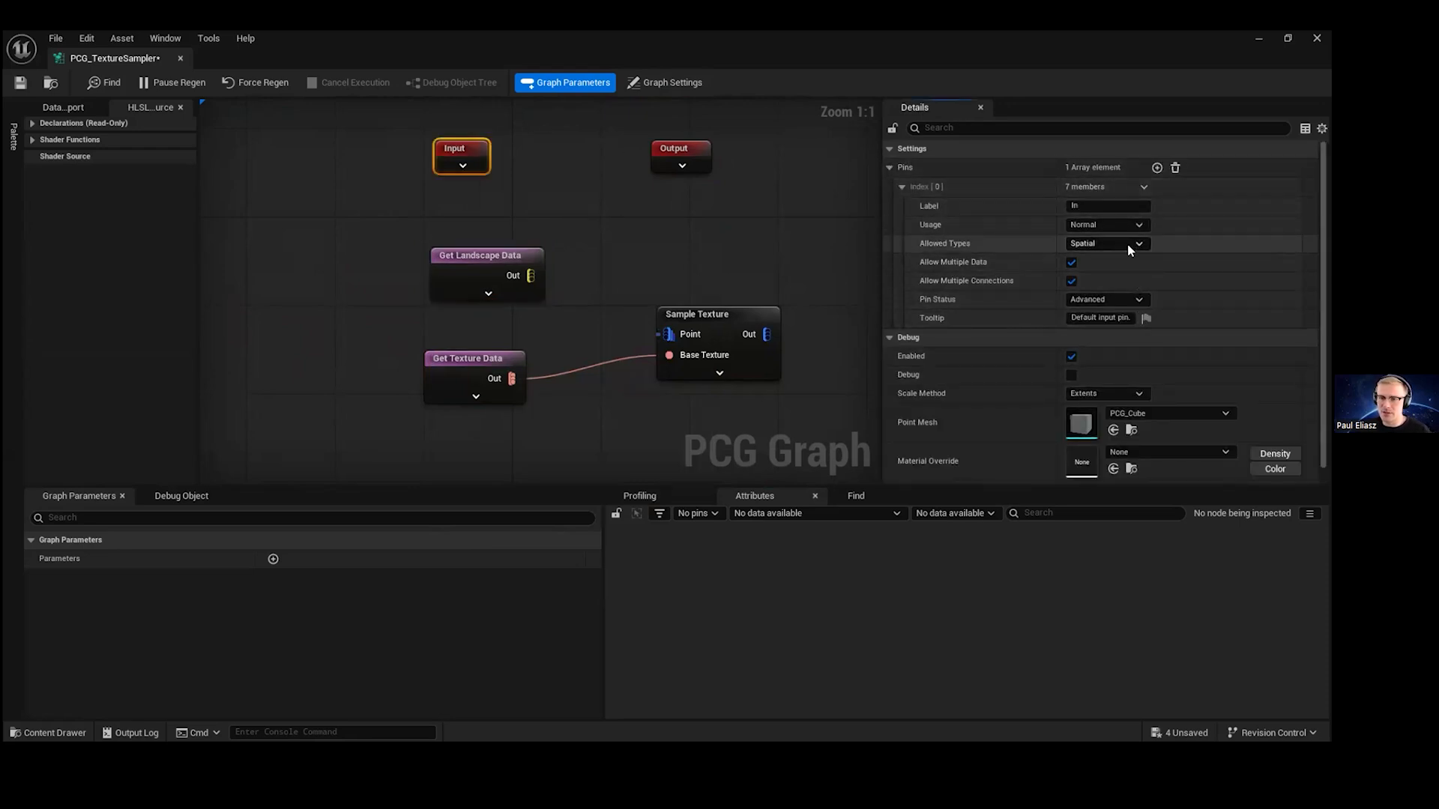
drag(462, 257, 456, 250)
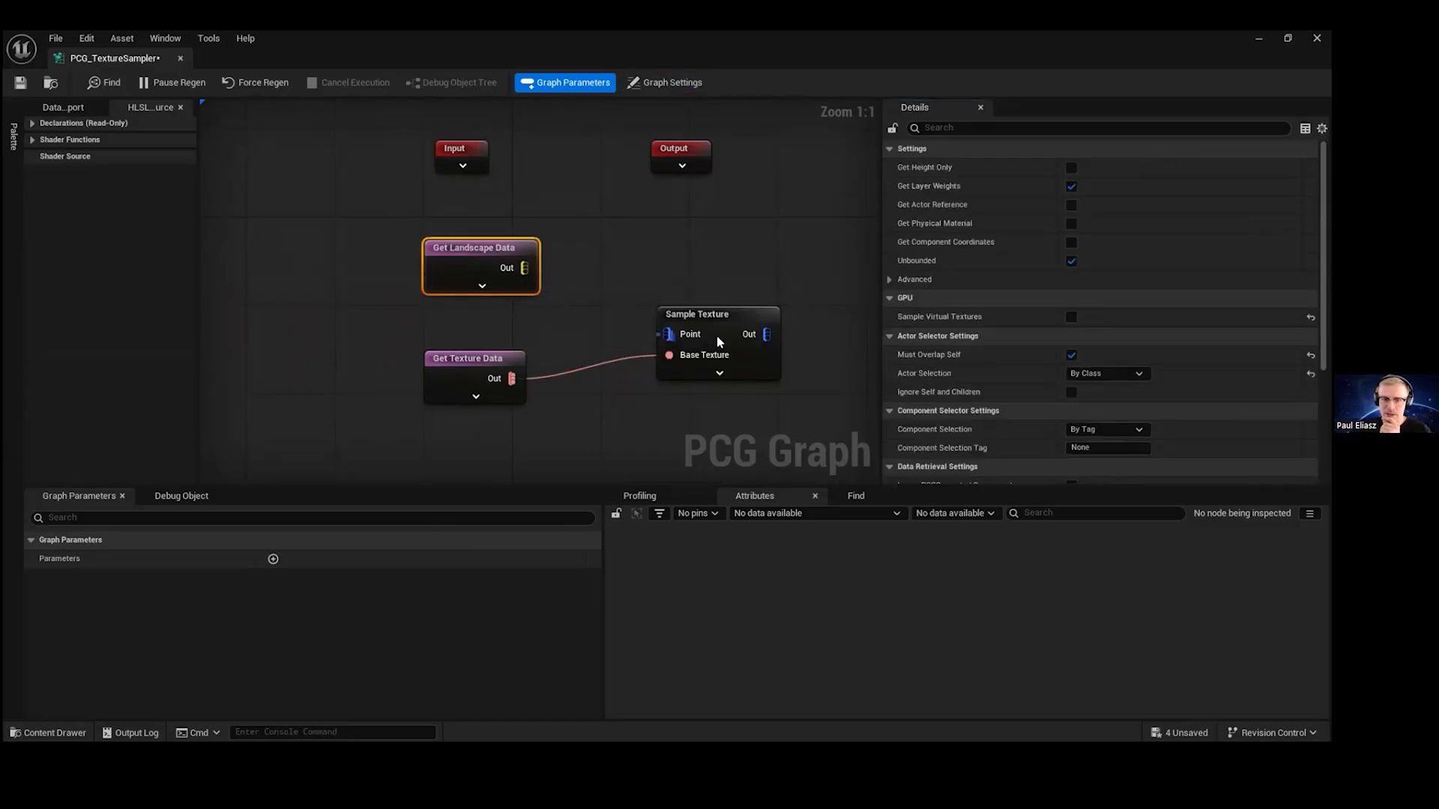
drag(717, 338, 728, 305)
click(460, 253)
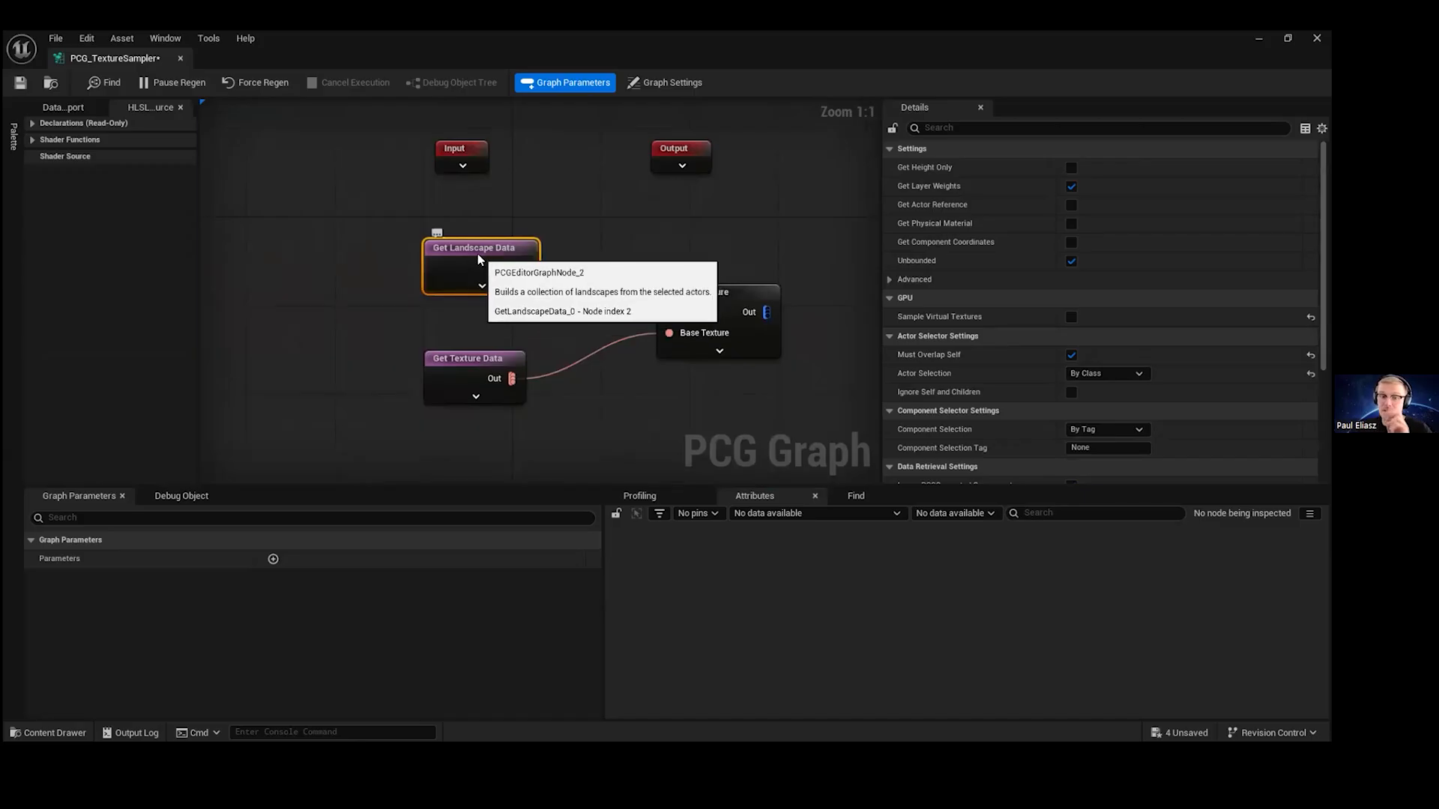
mouse_move(524, 268)
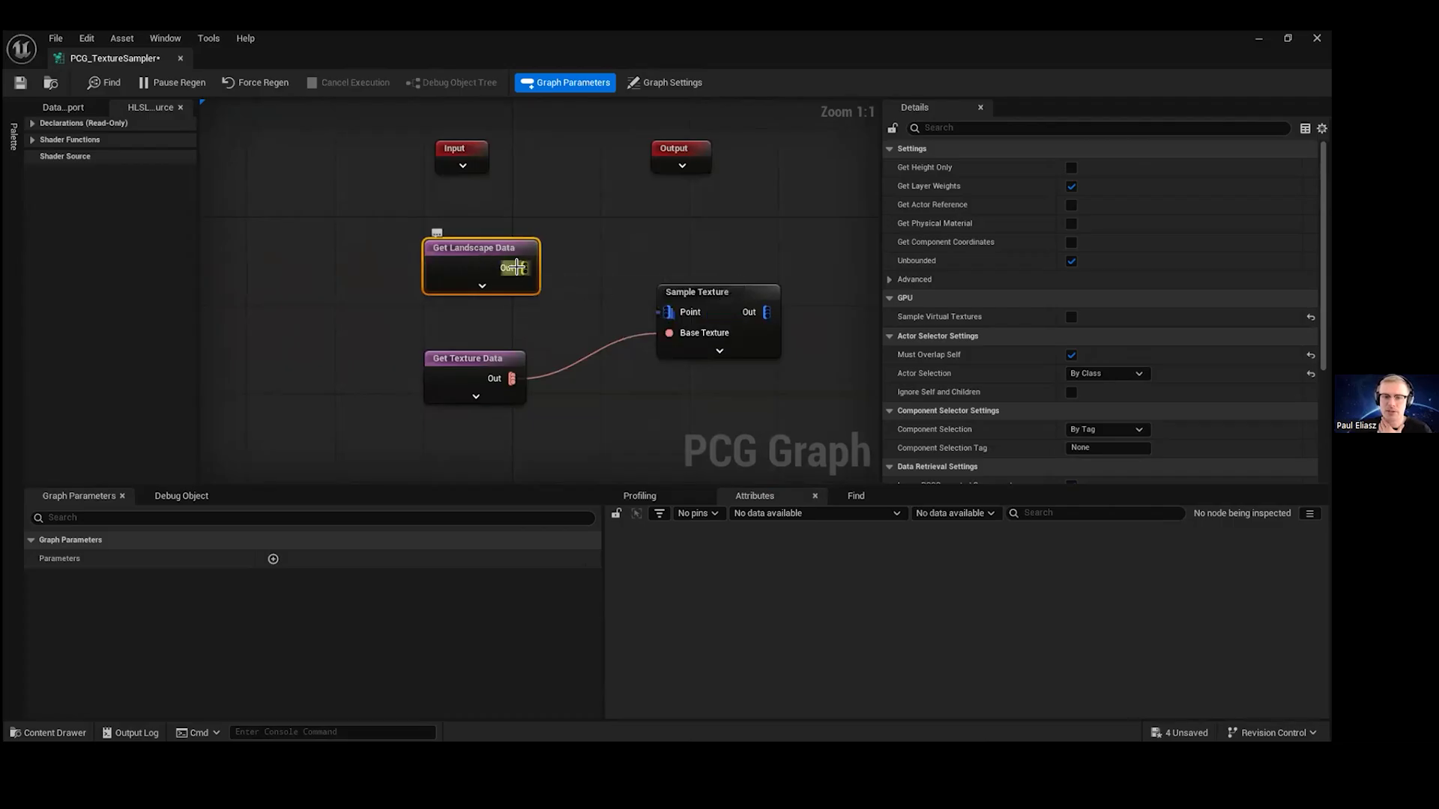
drag(522, 270, 669, 312)
right_drag(615, 279, 365, 232)
right_drag(526, 257, 573, 231)
- Add a Debug node to the right of Sample Texture
right_click(576, 243)
text(debug)
key(Return)
drag(619, 252, 642, 254)
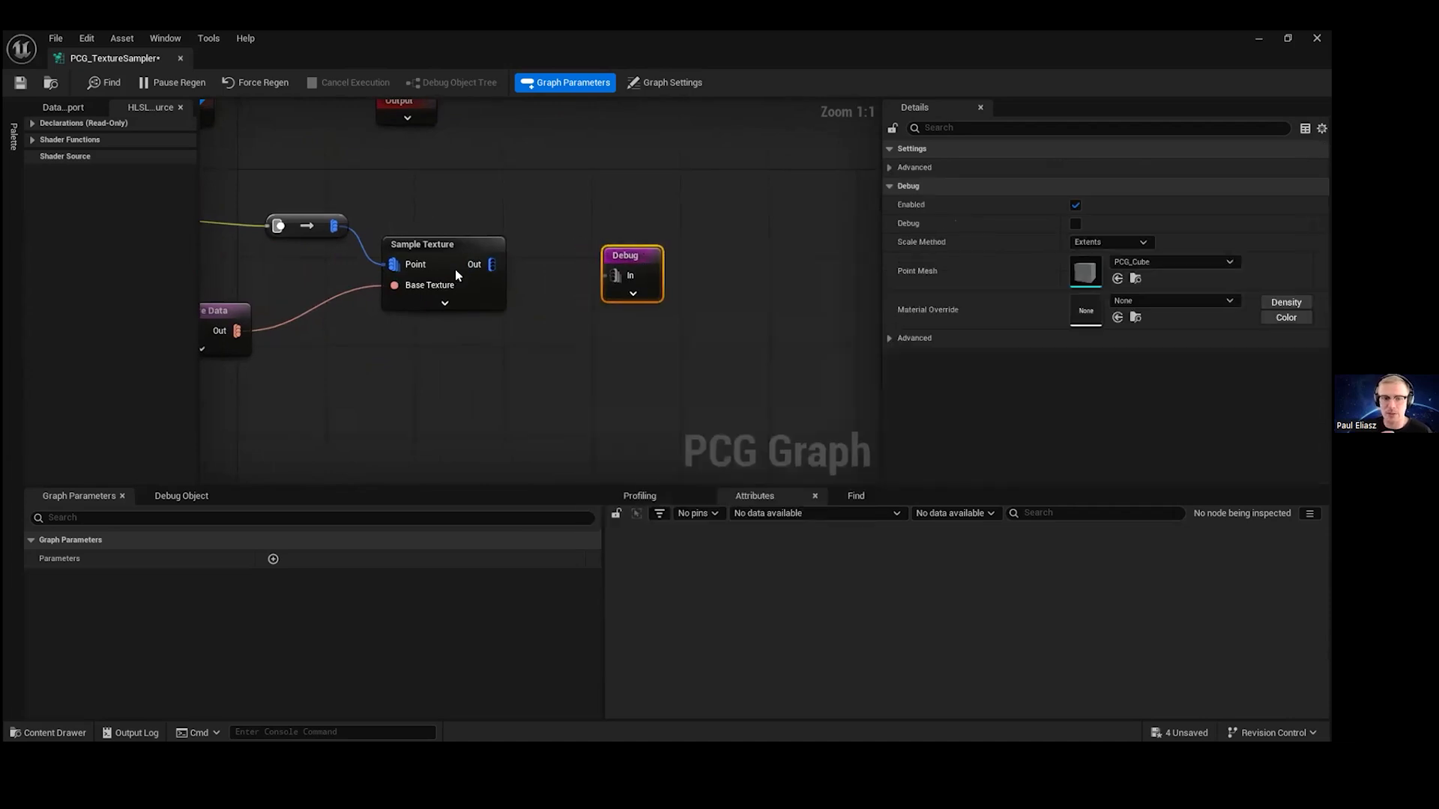
right_drag(531, 279, 692, 241)
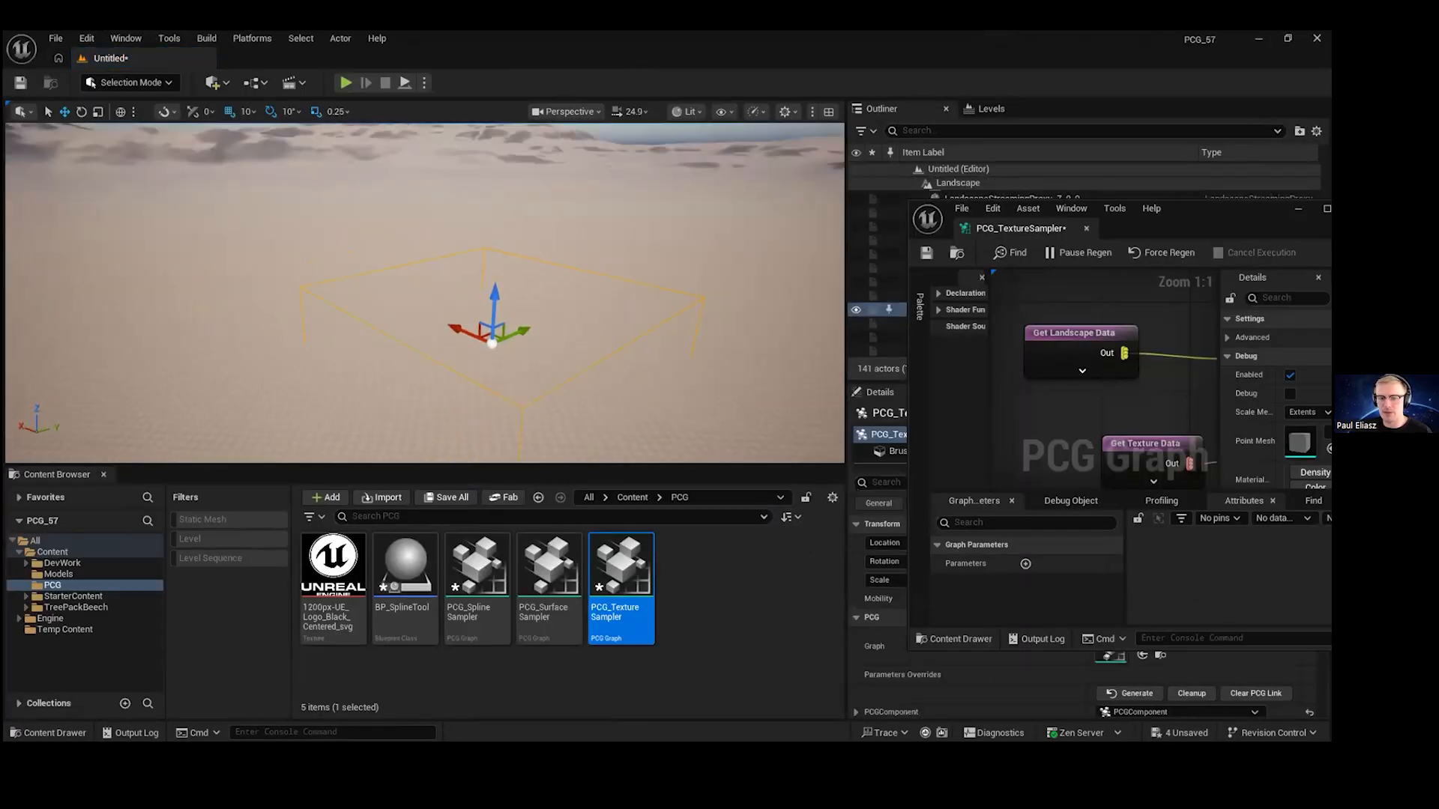
- Assign the 1200px-UE_Logo_Black_Centered_svg asset from the PCG folder as the Get Texture Data node's texture
key(w)
mouse_move(502, 306)
right_down()
mouse_move(1050, 266)
mouse_move(1201, 209)
mouse_move(841, 222)
mouse_move(502, 306)
right_up()
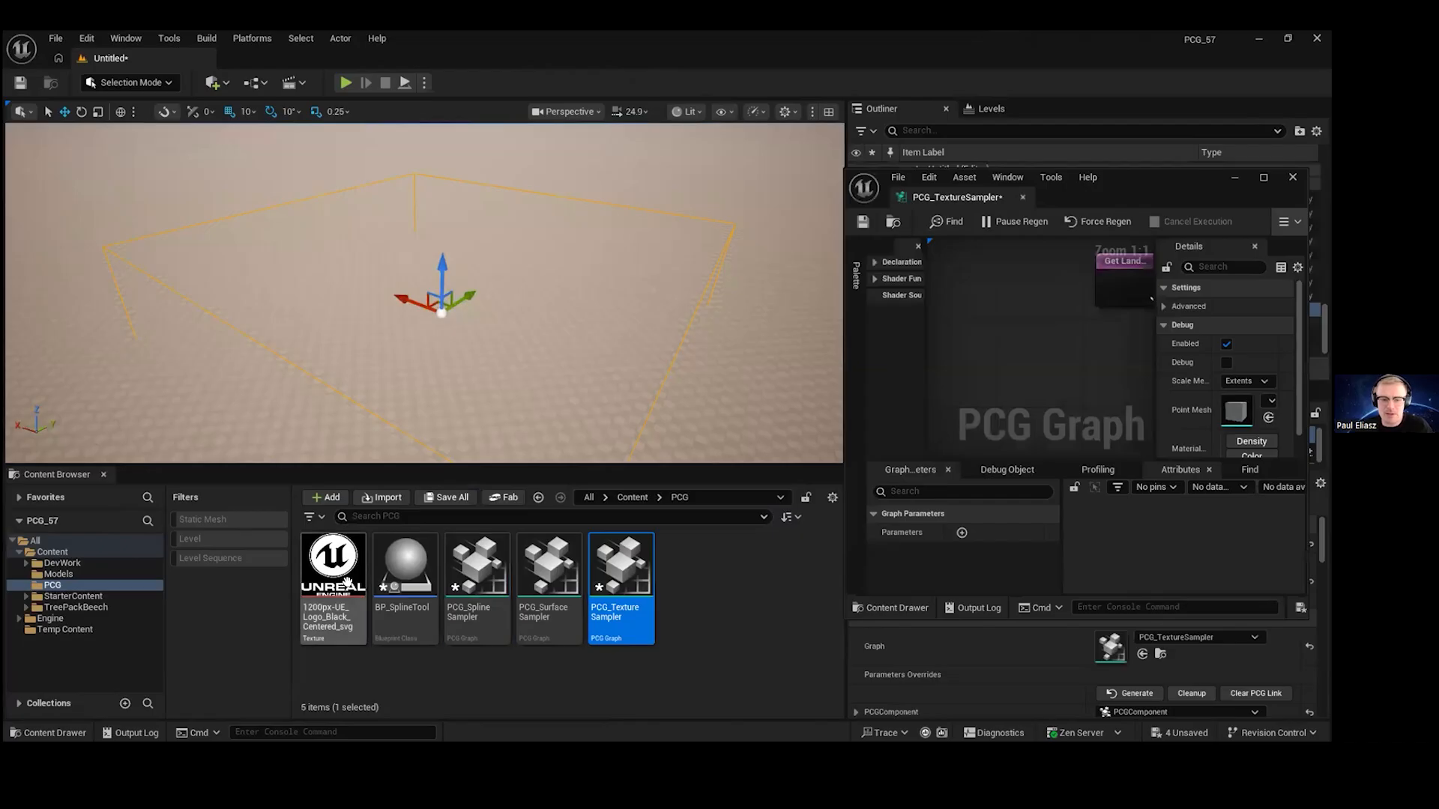
click(347, 583)
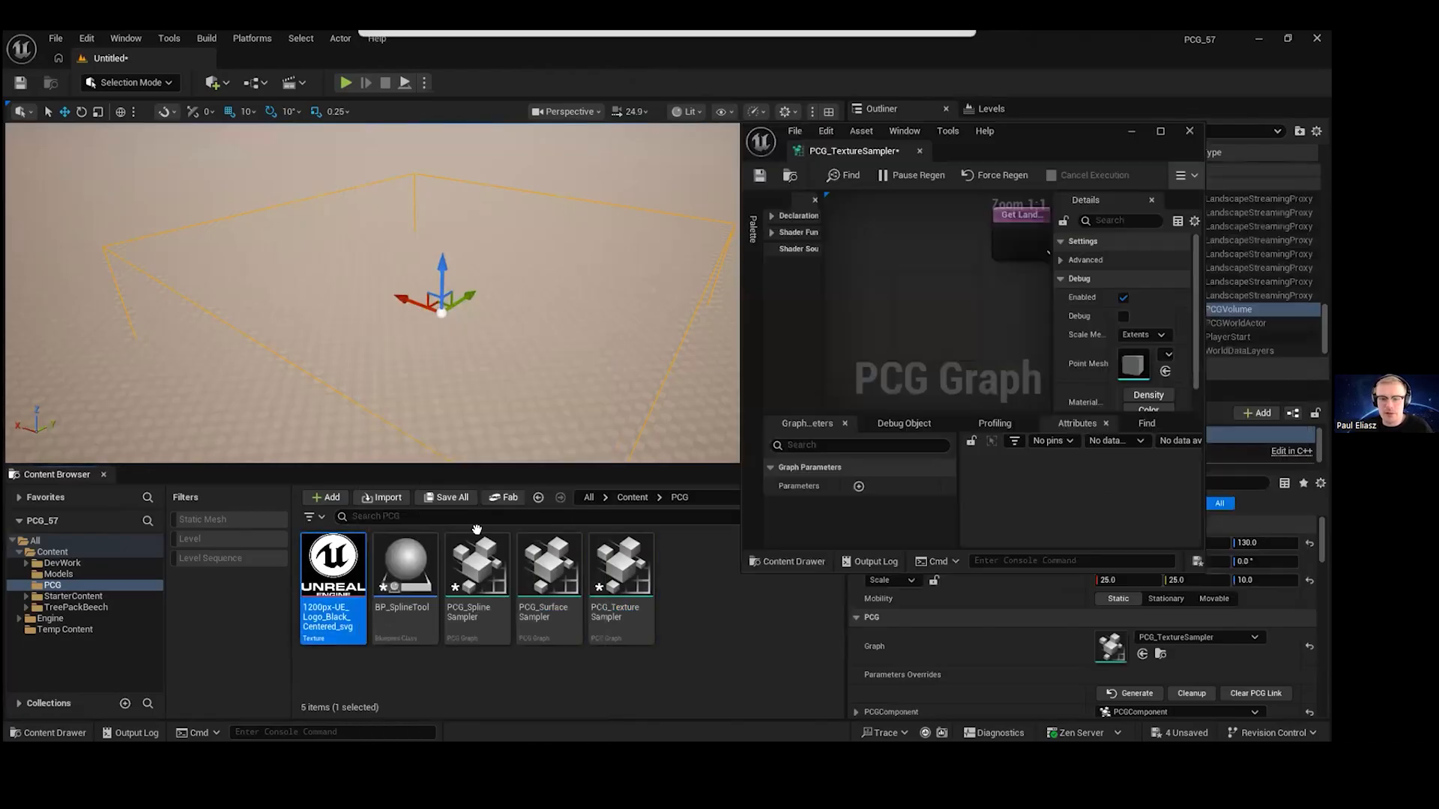
right_drag(1007, 347, 852, 328)
click(949, 305)
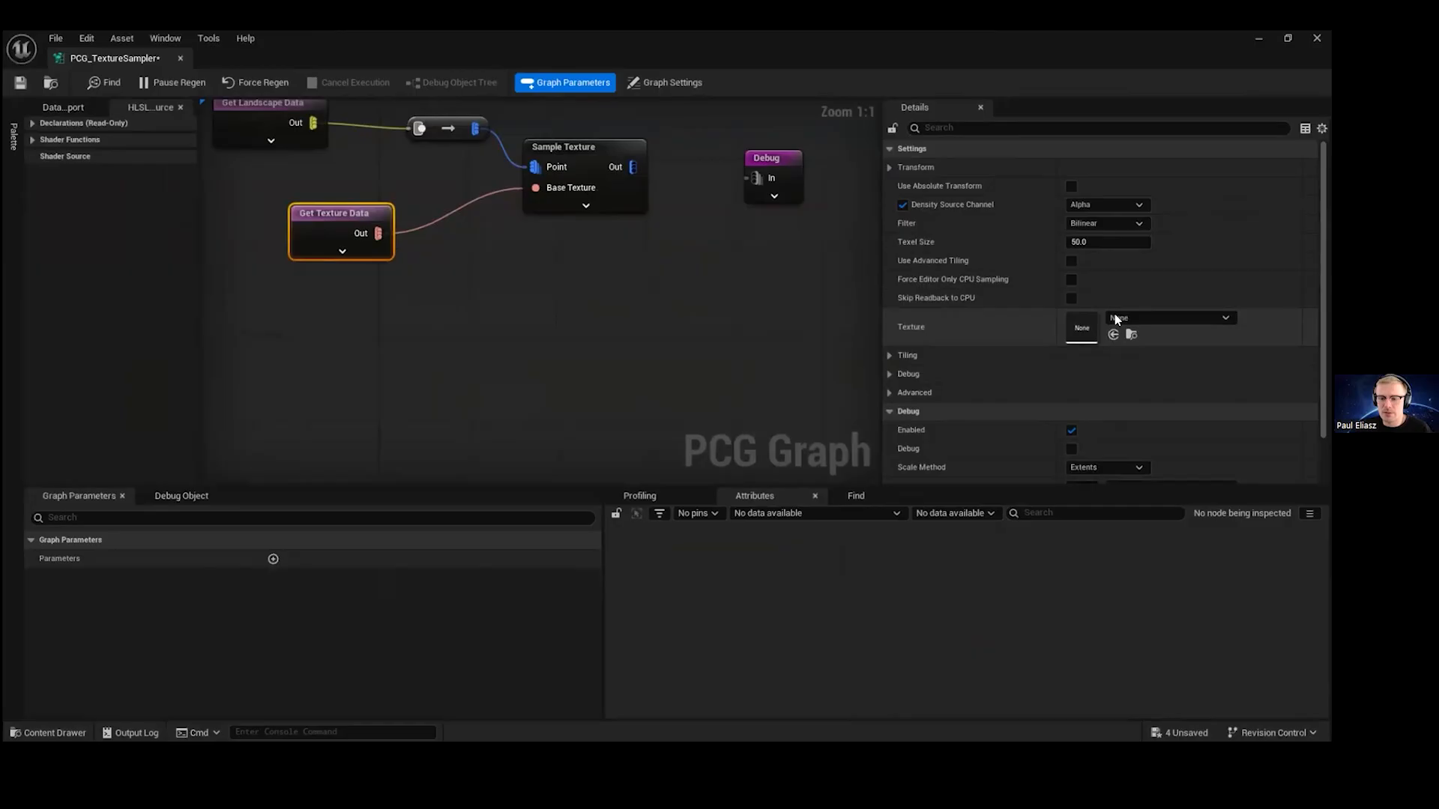
click(1117, 318)
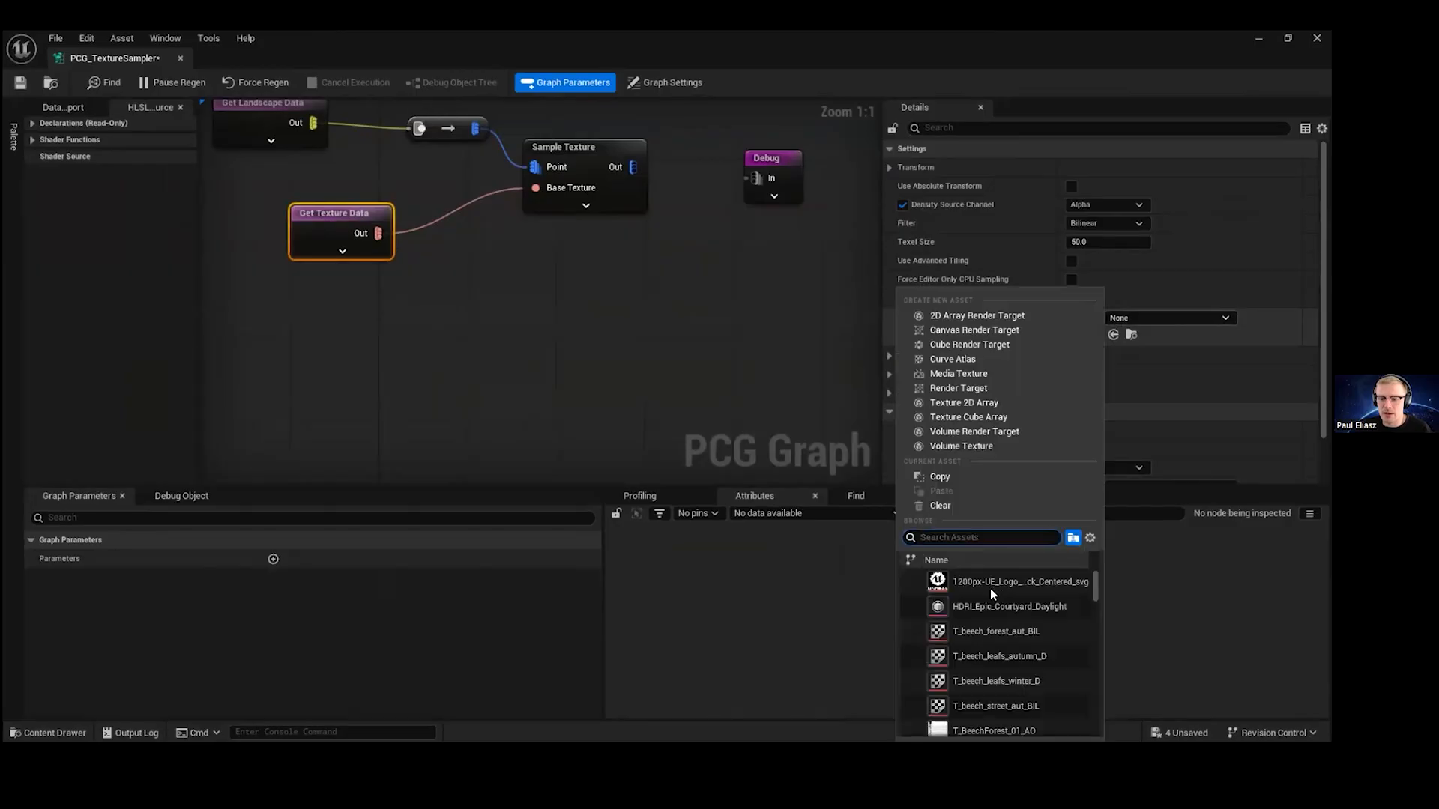
click(991, 588)
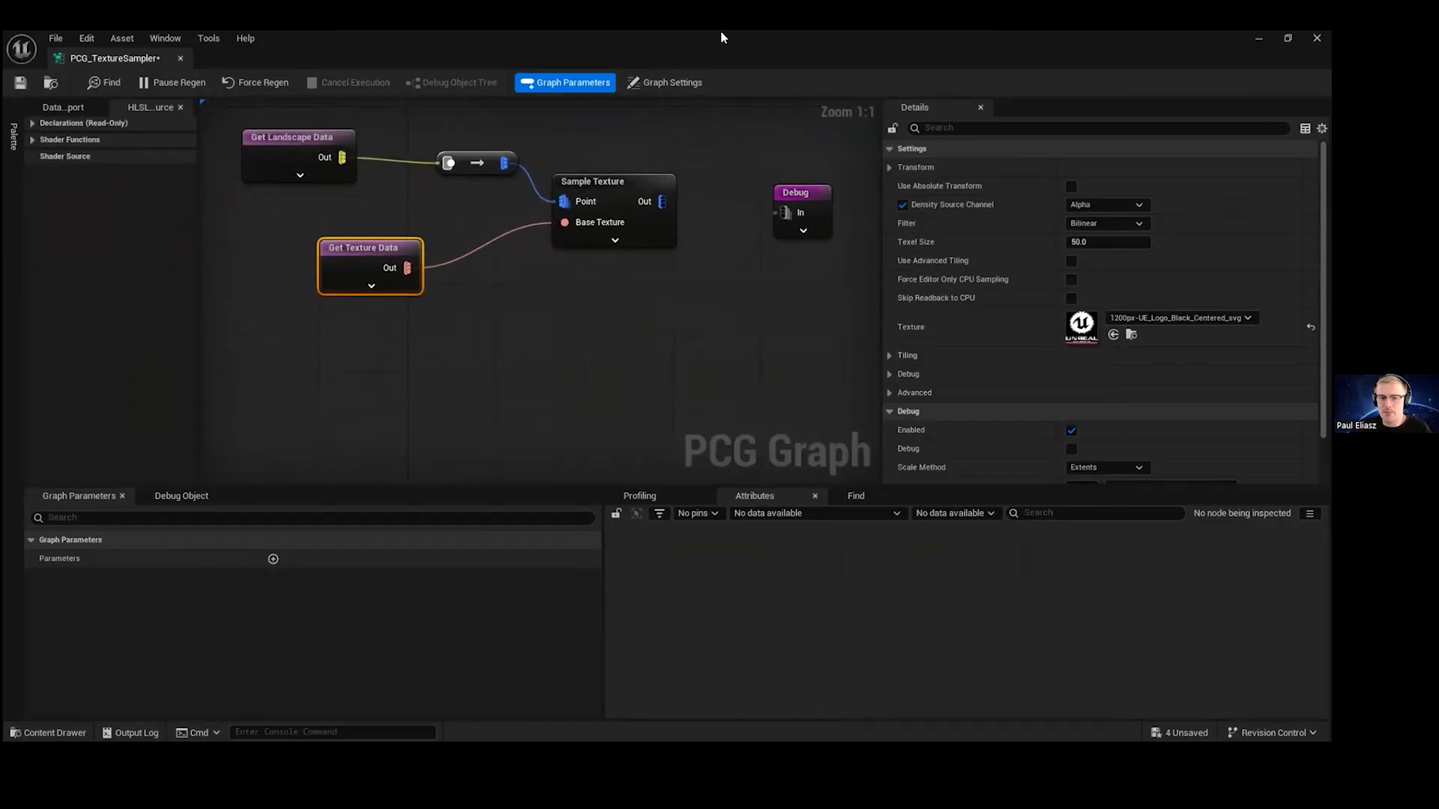
- Connect Sample Texture's output to the Debug node's input and check the debug points over the landscape
double_click(721, 37)
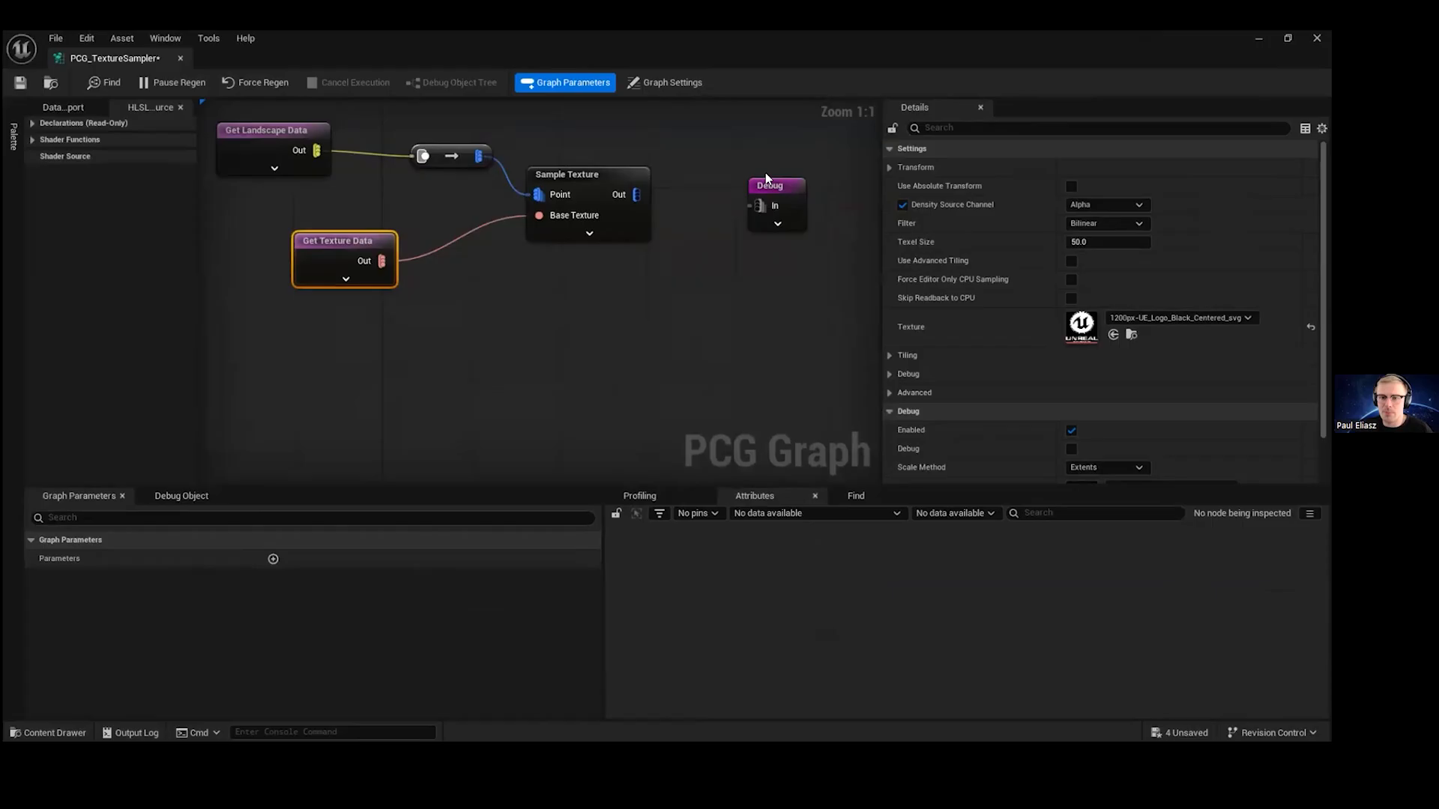
click(766, 174)
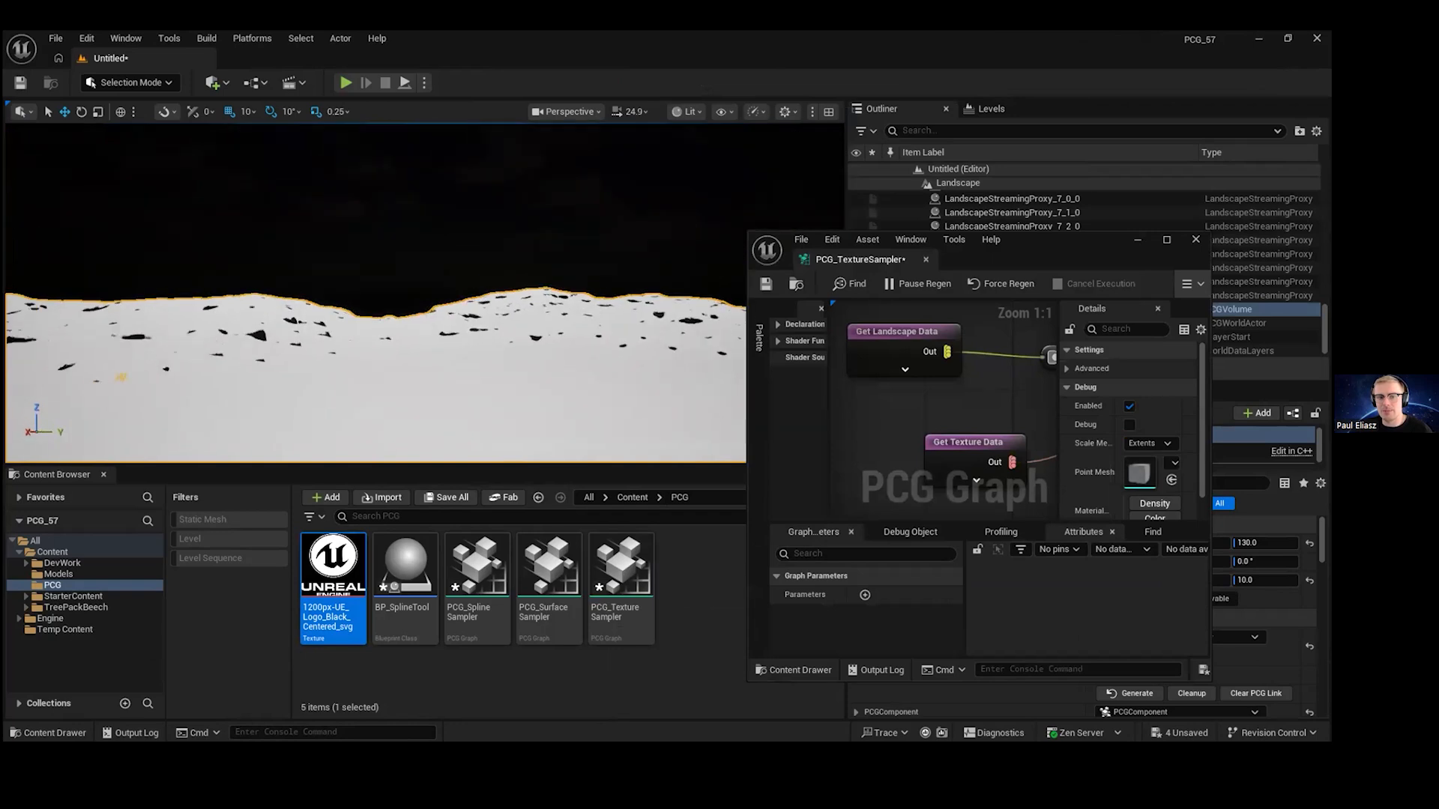
right_drag(449, 293, 487, 367)
right_drag(588, 287, 610, 286)
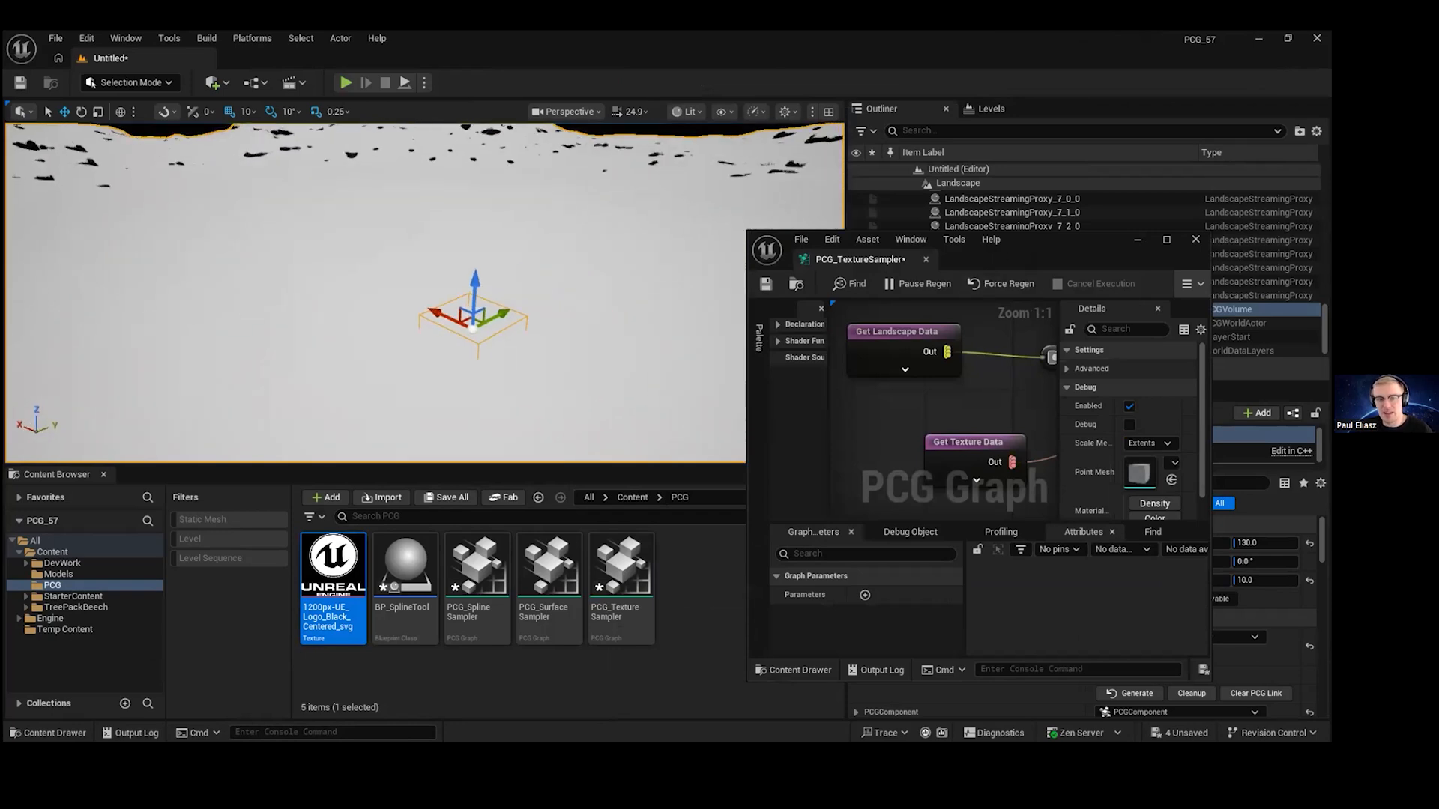
- Examine the settings of the Sample Texture and Get Landscape Data nodes against the points covering the landscape
drag(1072, 258, 897, 33)
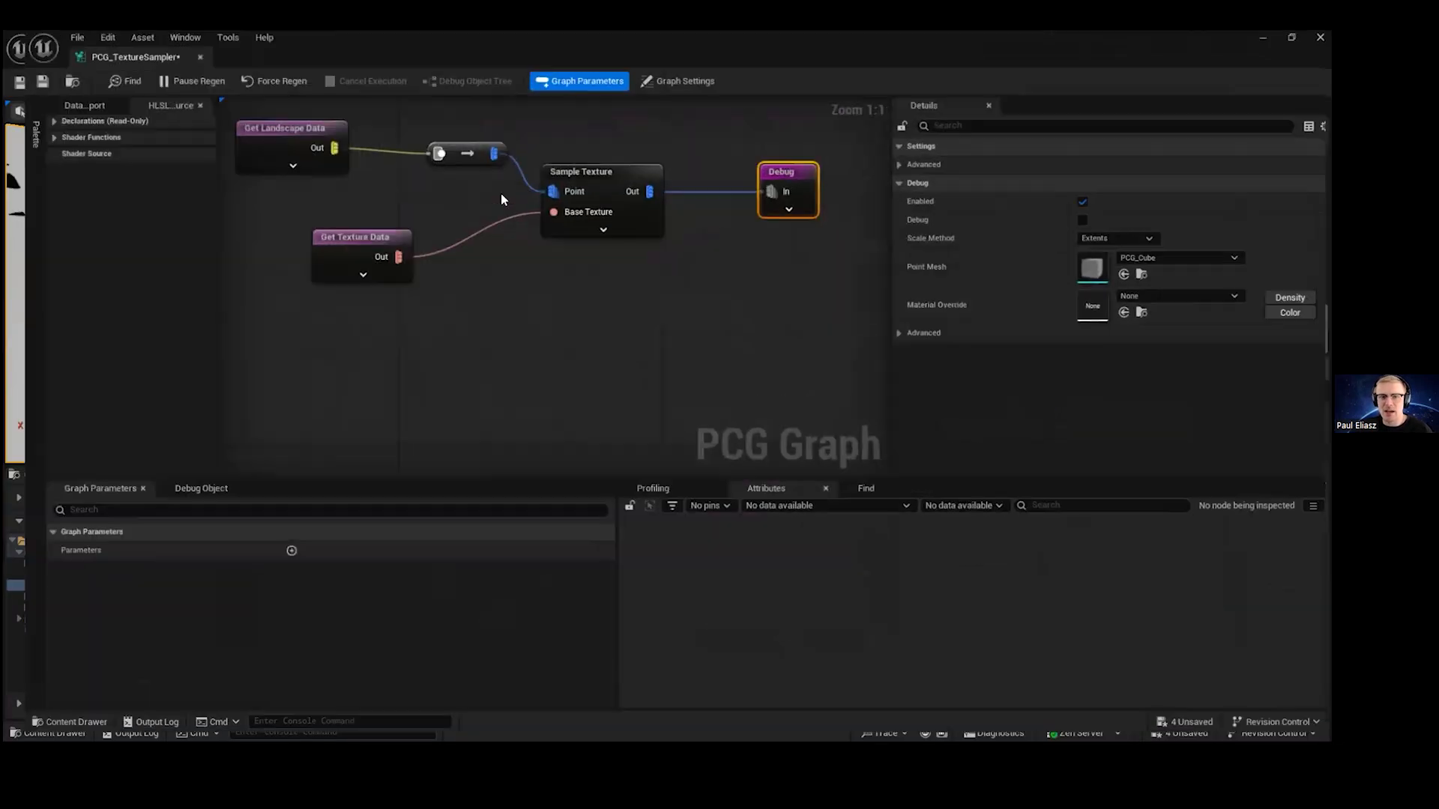
right_drag(553, 133, 716, 178)
right_drag(563, 170, 597, 238)
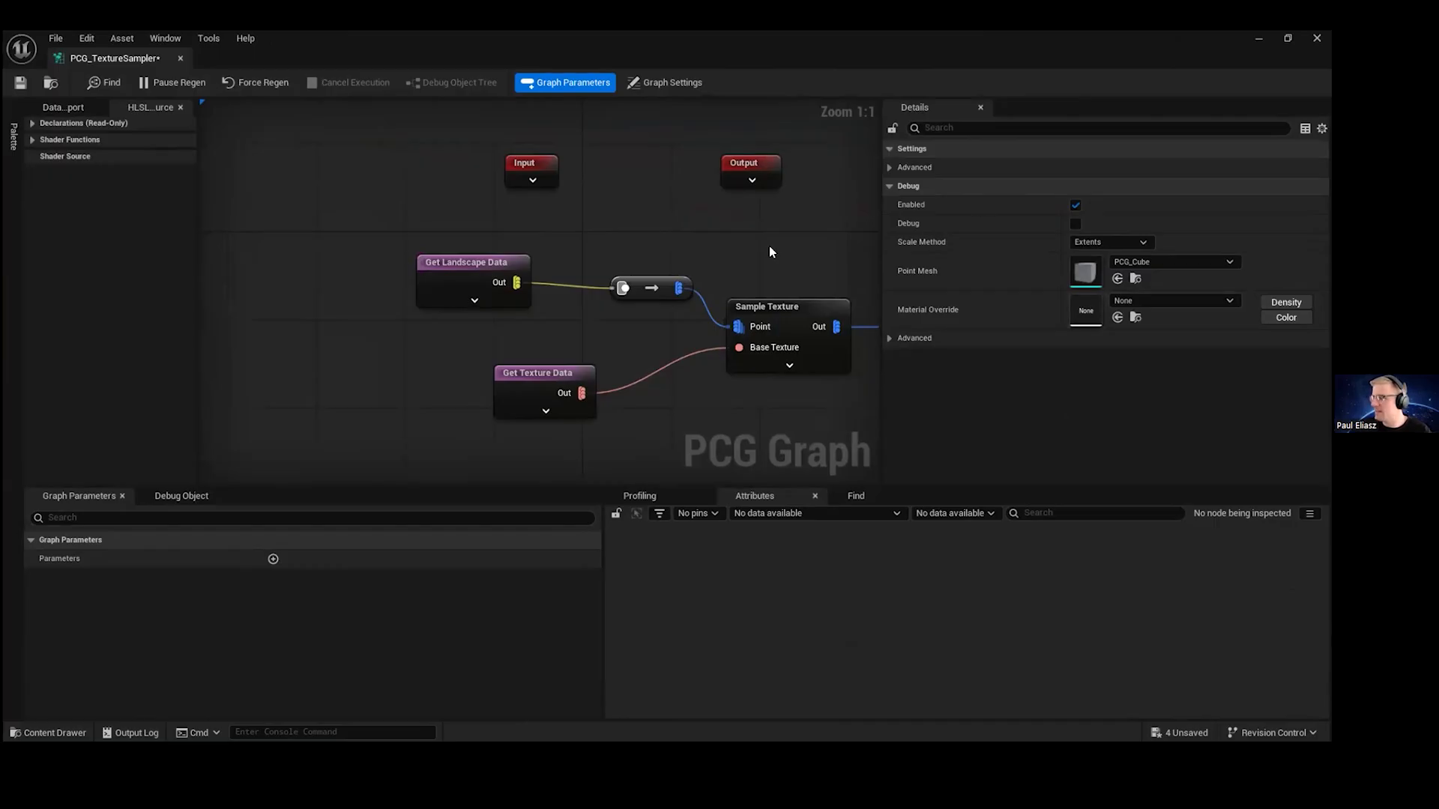
click(777, 310)
right_drag(819, 245, 696, 220)
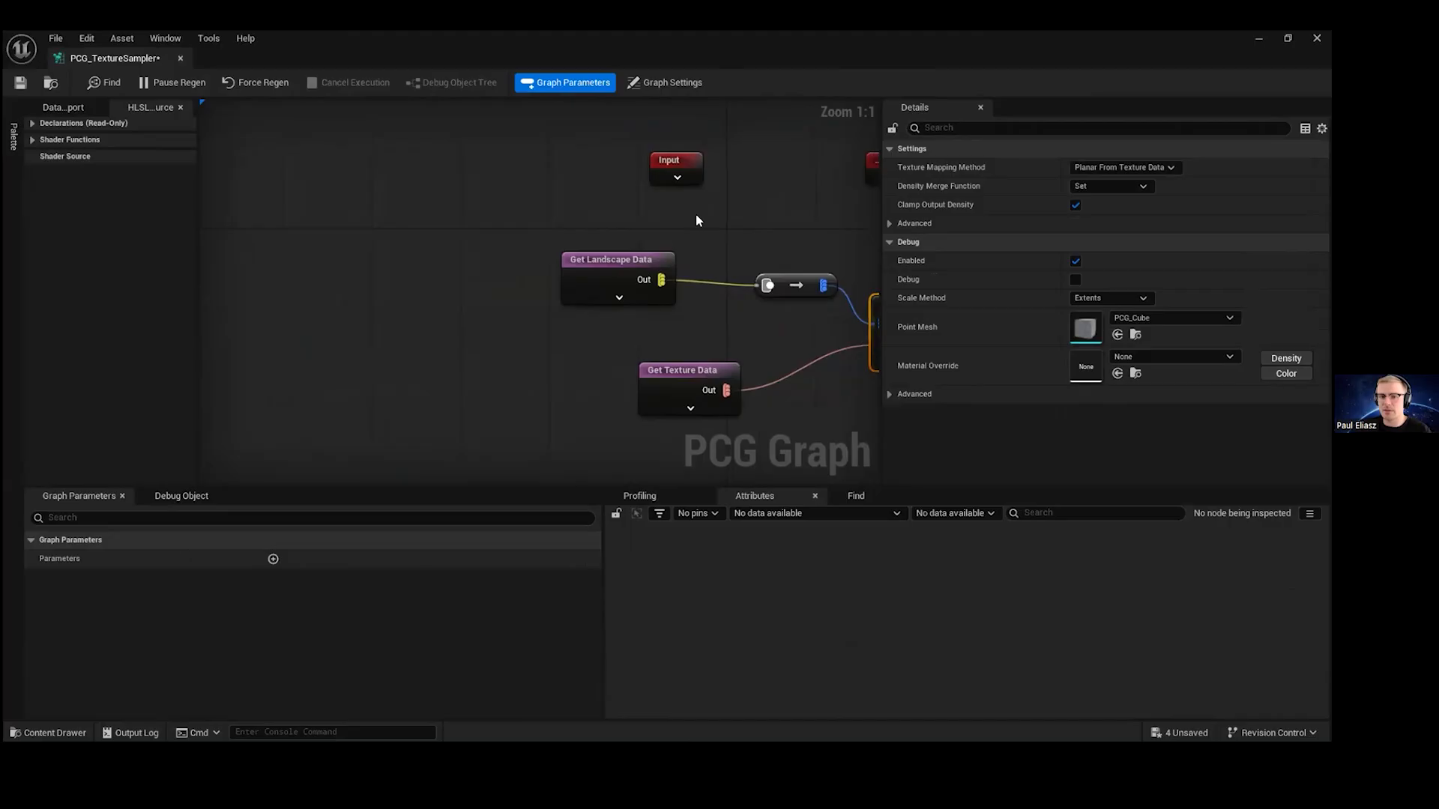
click(648, 262)
right_drag(823, 134, 751, 140)
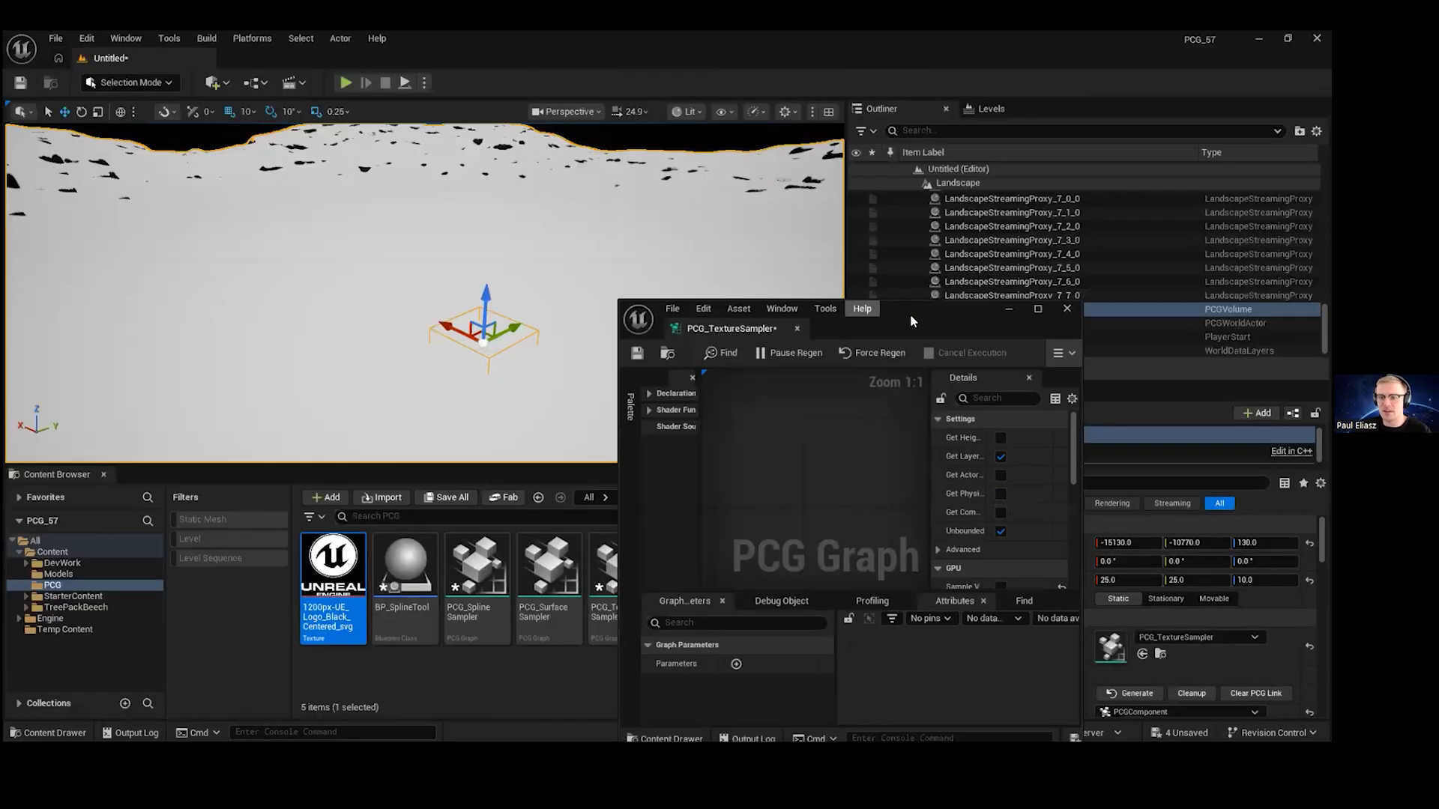
key(alt+Tab)
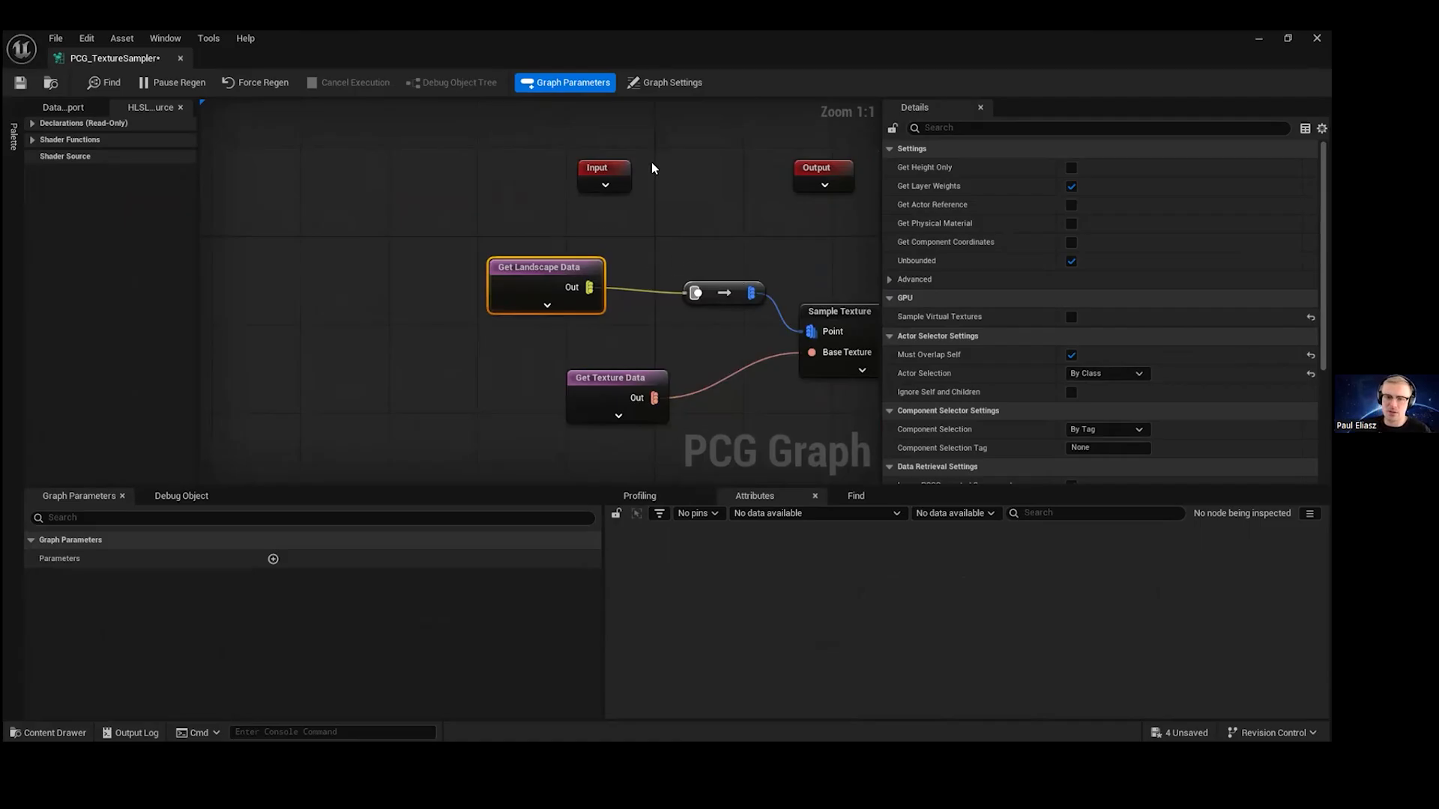
- Move the Input node up and away from Get Landscape Data, and disconnect Get Landscape Data from the conversion node
drag(604, 183, 525, 137)
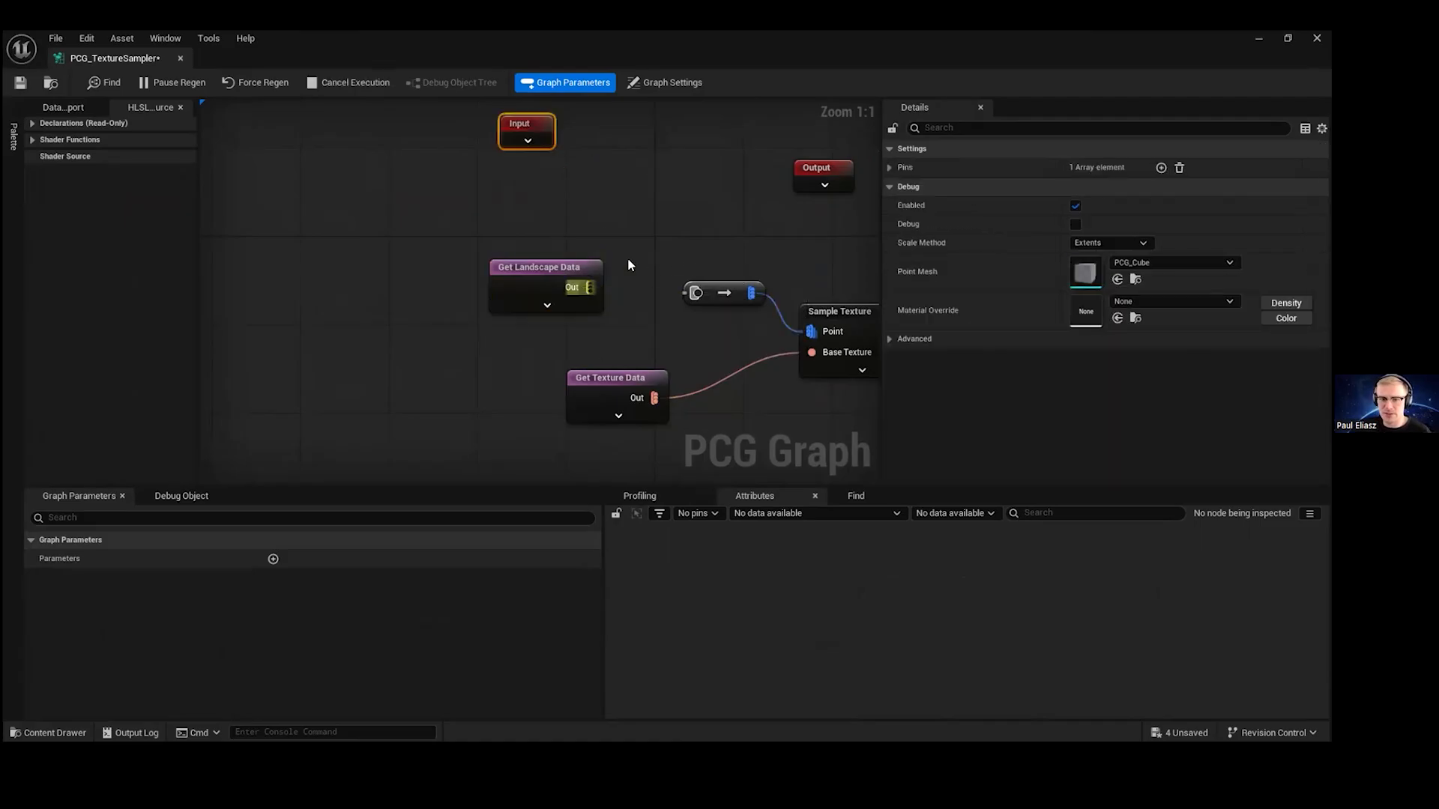
right_drag(627, 270, 517, 303)
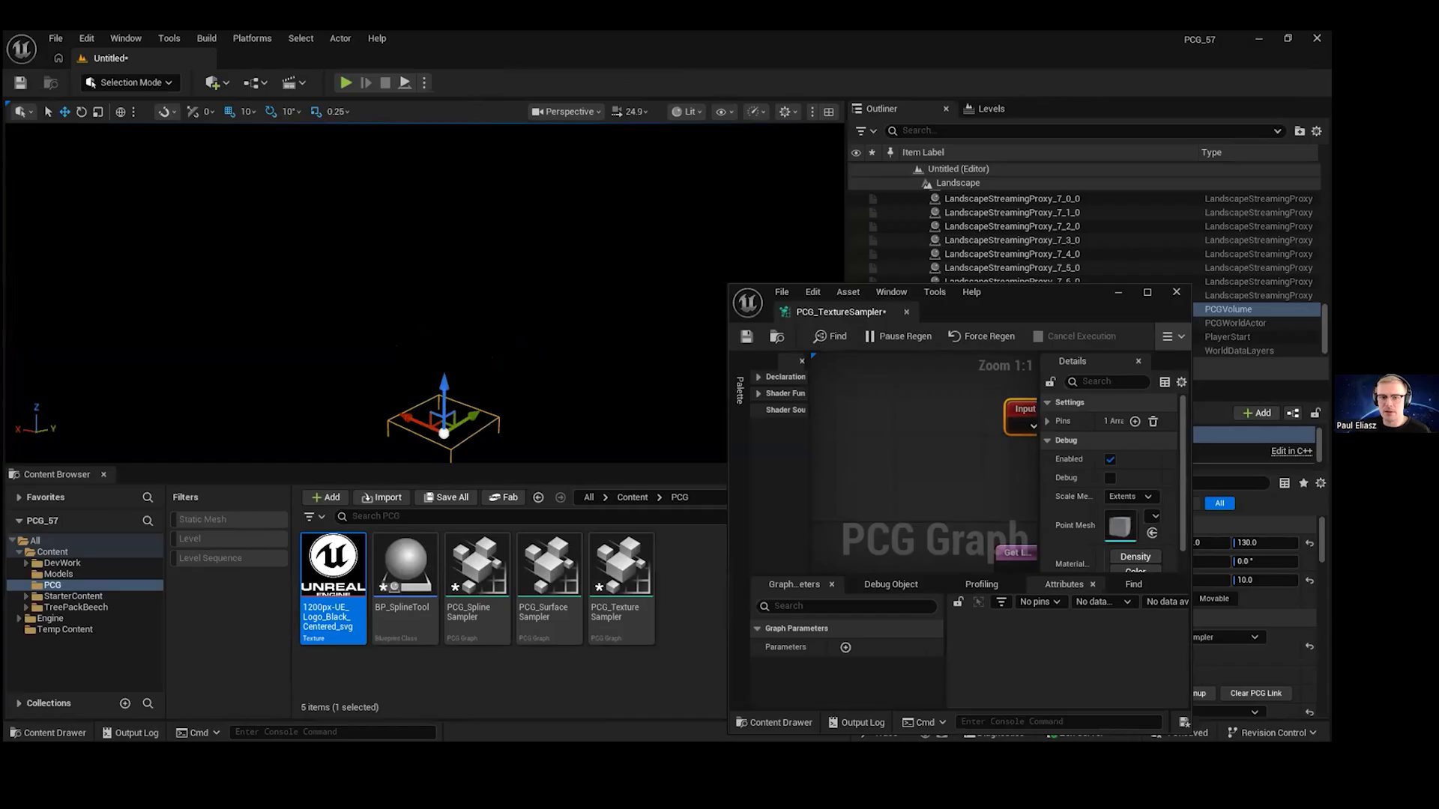
right_drag(469, 288, 467, 320)
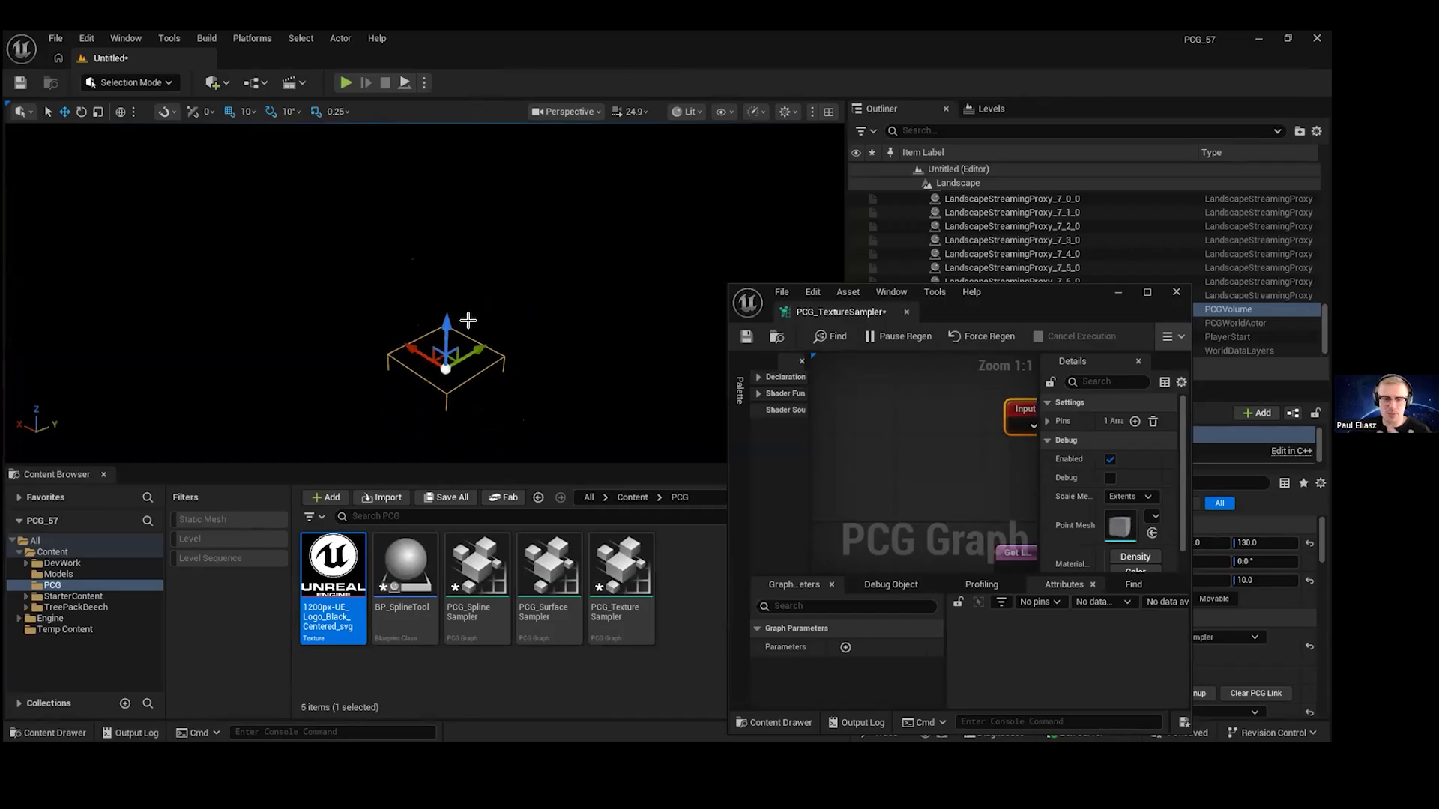
right_drag(515, 277, 515, 277)
- Try the Unlit view mode in the level viewport and return to Lit
click(687, 112)
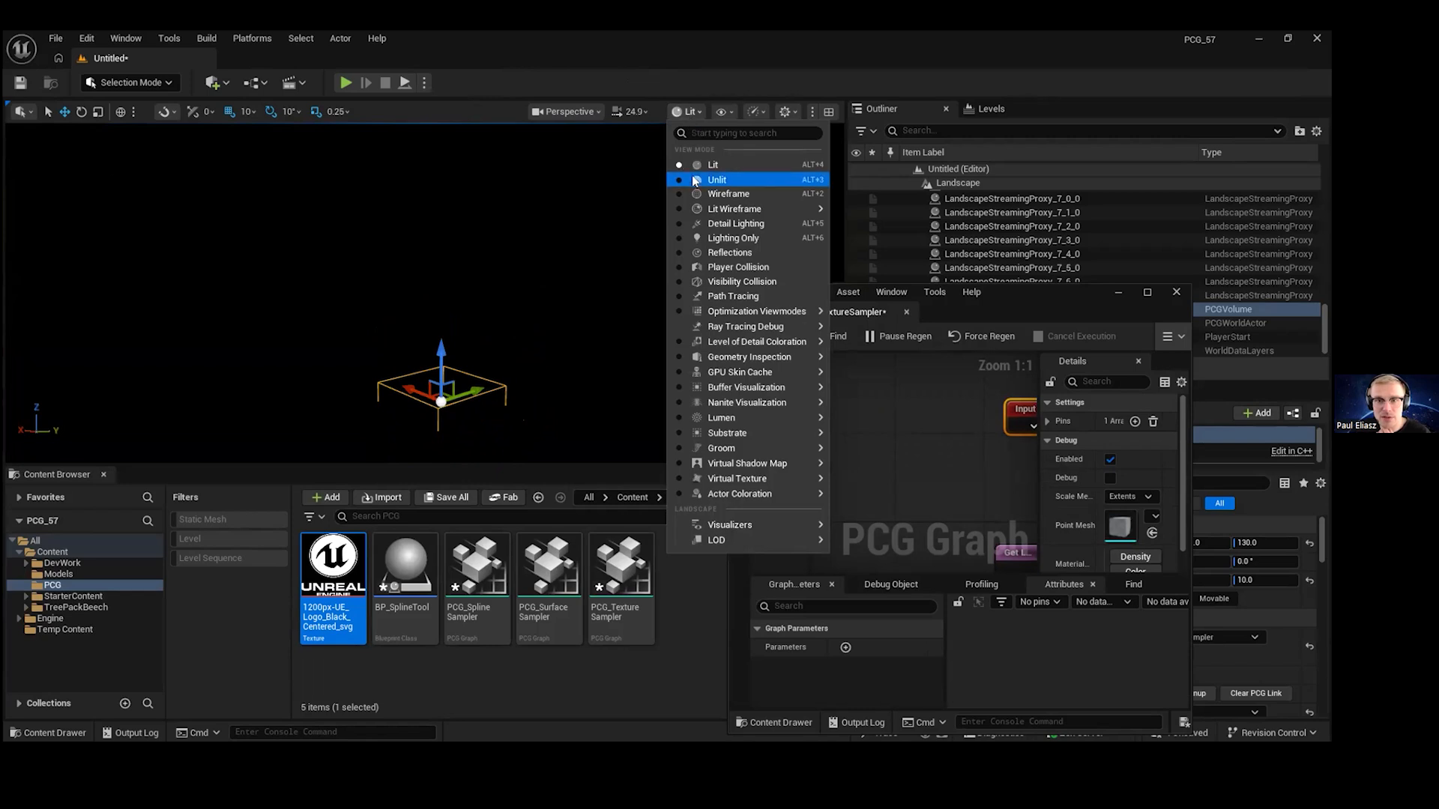
click(691, 178)
click(683, 112)
click(695, 168)
- Select the DirectionalLight and adjust its direction to brighten the dark landscape around the PCG volume
mouse_move(550, 225)
right_down()
mouse_move(550, 258)
mouse_move(551, 225)
right_up()
key(w)
drag(1050, 322, 956, 496)
scroll(1025, 323, up, 3)
click(969, 210)
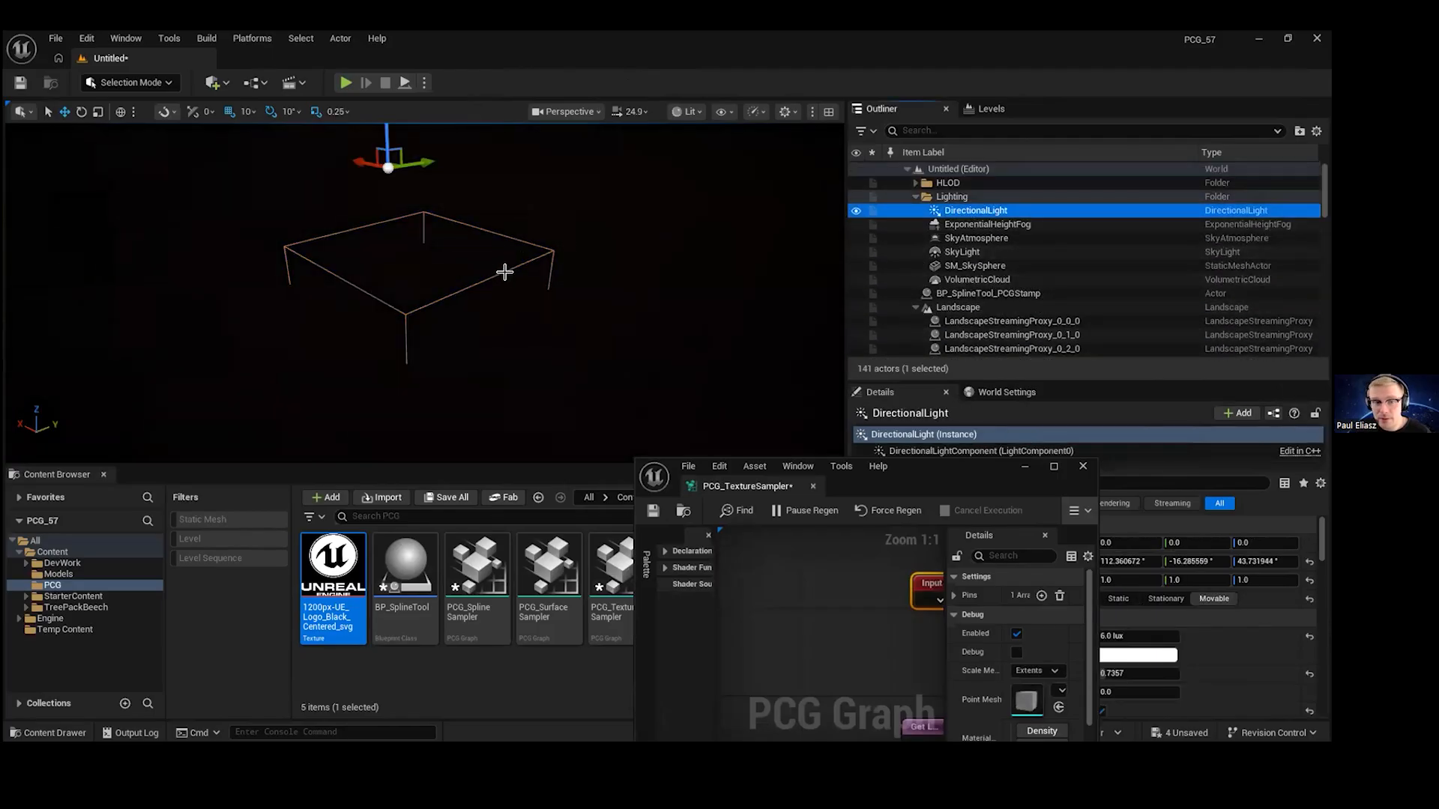
click(504, 223)
right_drag(504, 223, 504, 179)
scroll(690, 363, down, 2)
scroll(690, 363, up, 2)
- Review the Debug node and the node connections in the PCG_TextureSampler graph
drag(931, 472, 869, 36)
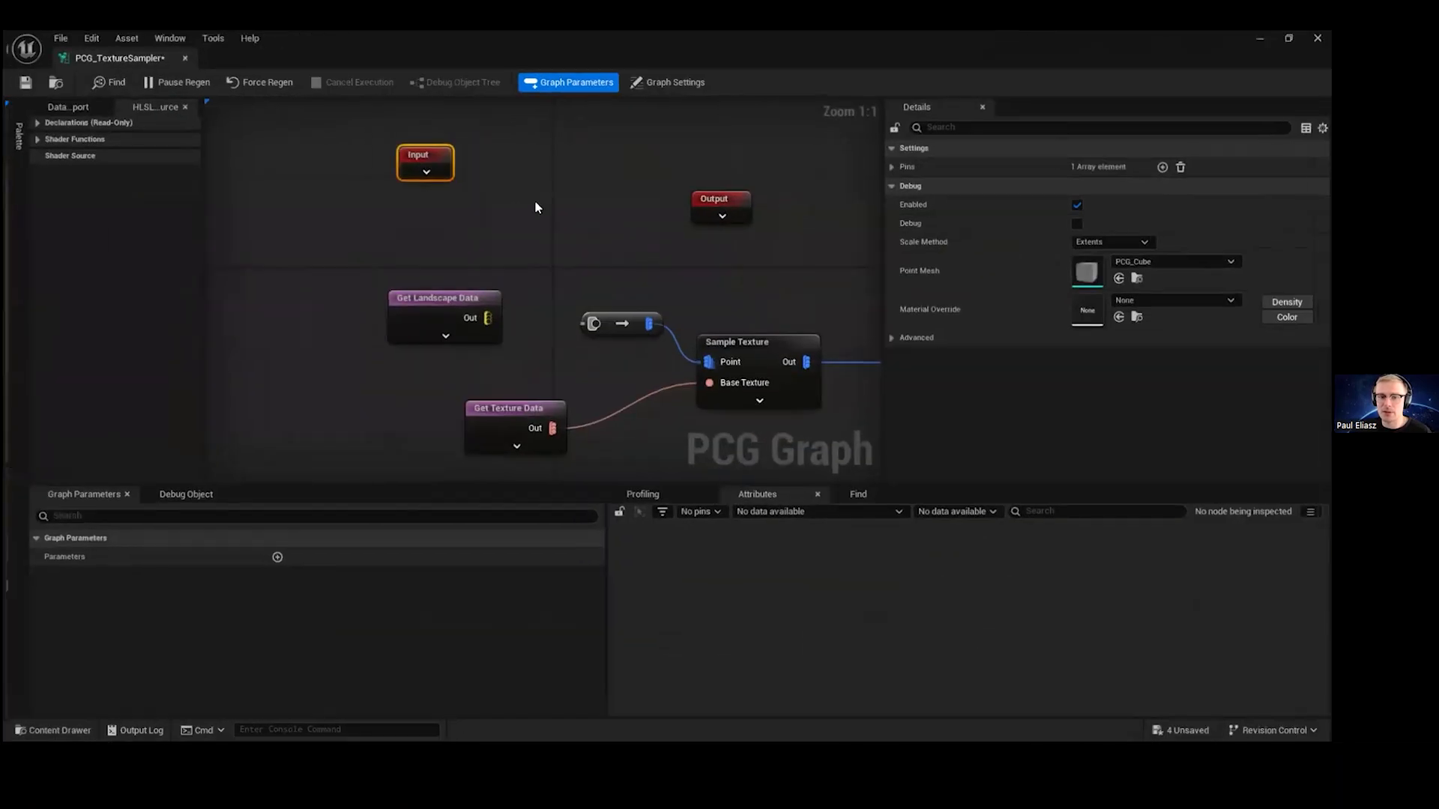
right_drag(659, 263, 278, 148)
right_drag(570, 233, 559, 234)
click(559, 234)
mouse_move(622, 175)
right_down()
mouse_move(681, 240)
mouse_move(906, 287)
right_up()
mouse_move(502, 260)
right_down()
mouse_move(603, 243)
mouse_move(554, 227)
mouse_move(544, 282)
right_up()
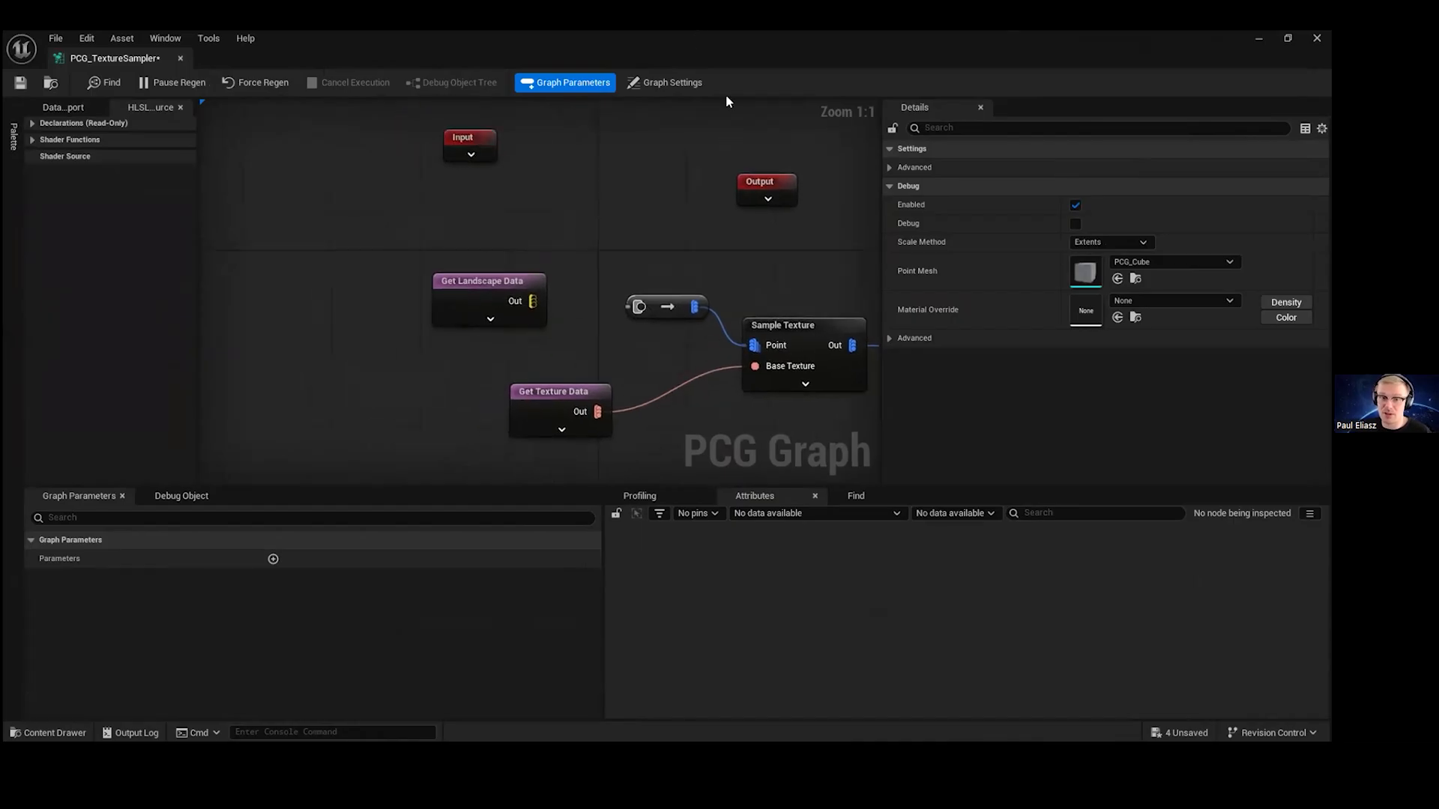
drag(725, 52, 694, 33)
right_drag(504, 261, 450, 238)
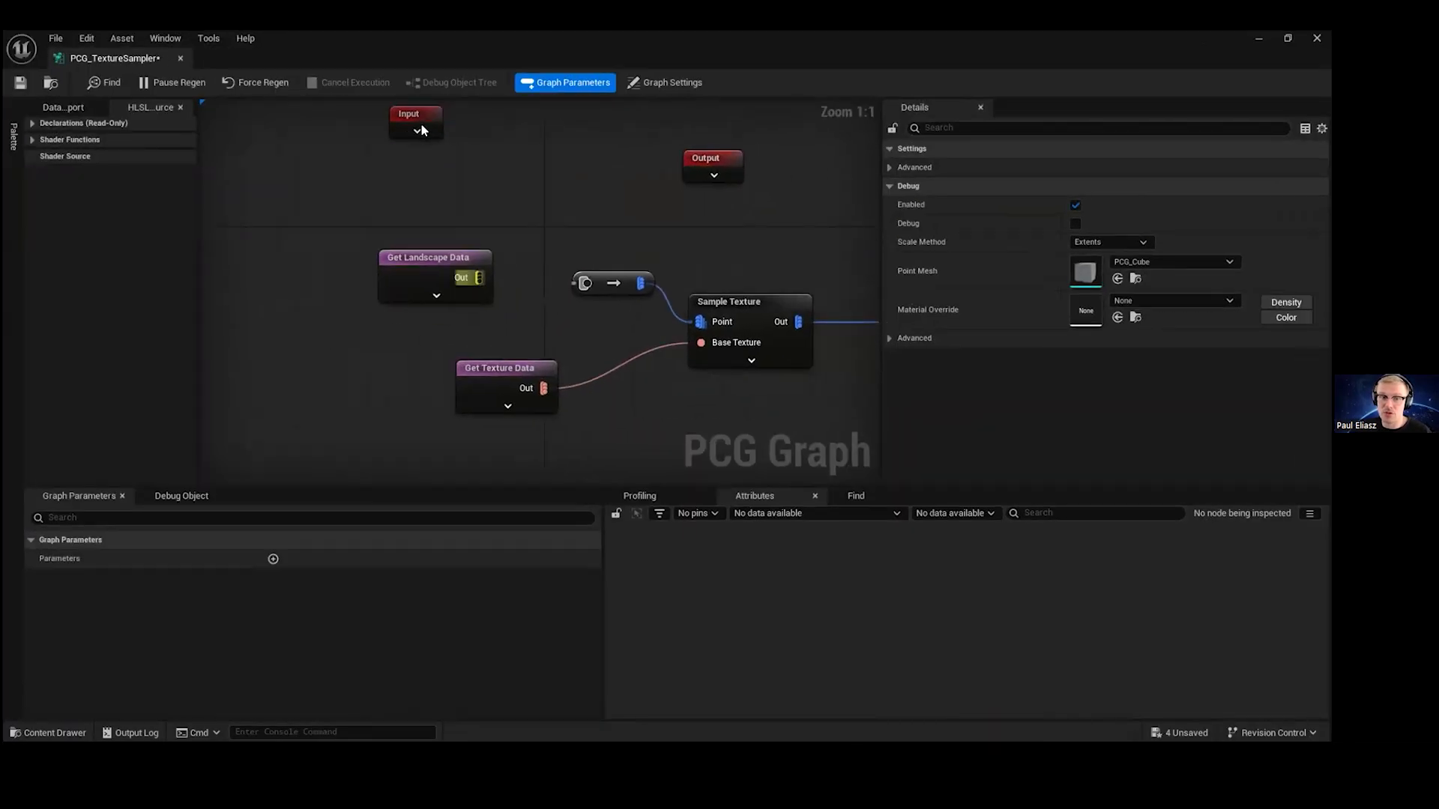
- Expand the Input node and set the Allowed Types of its In pin to Landscape
click(418, 131)
click(917, 167)
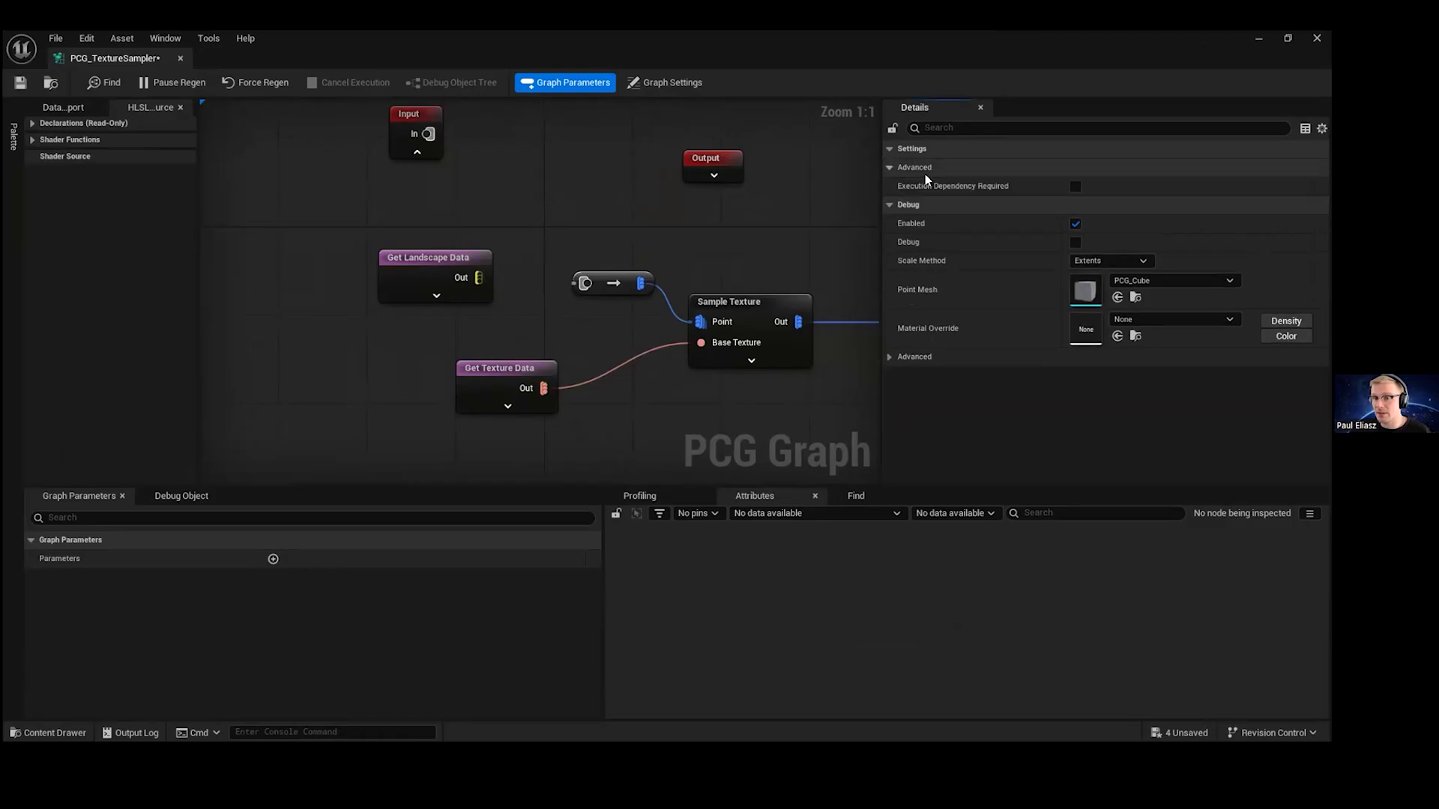
click(408, 113)
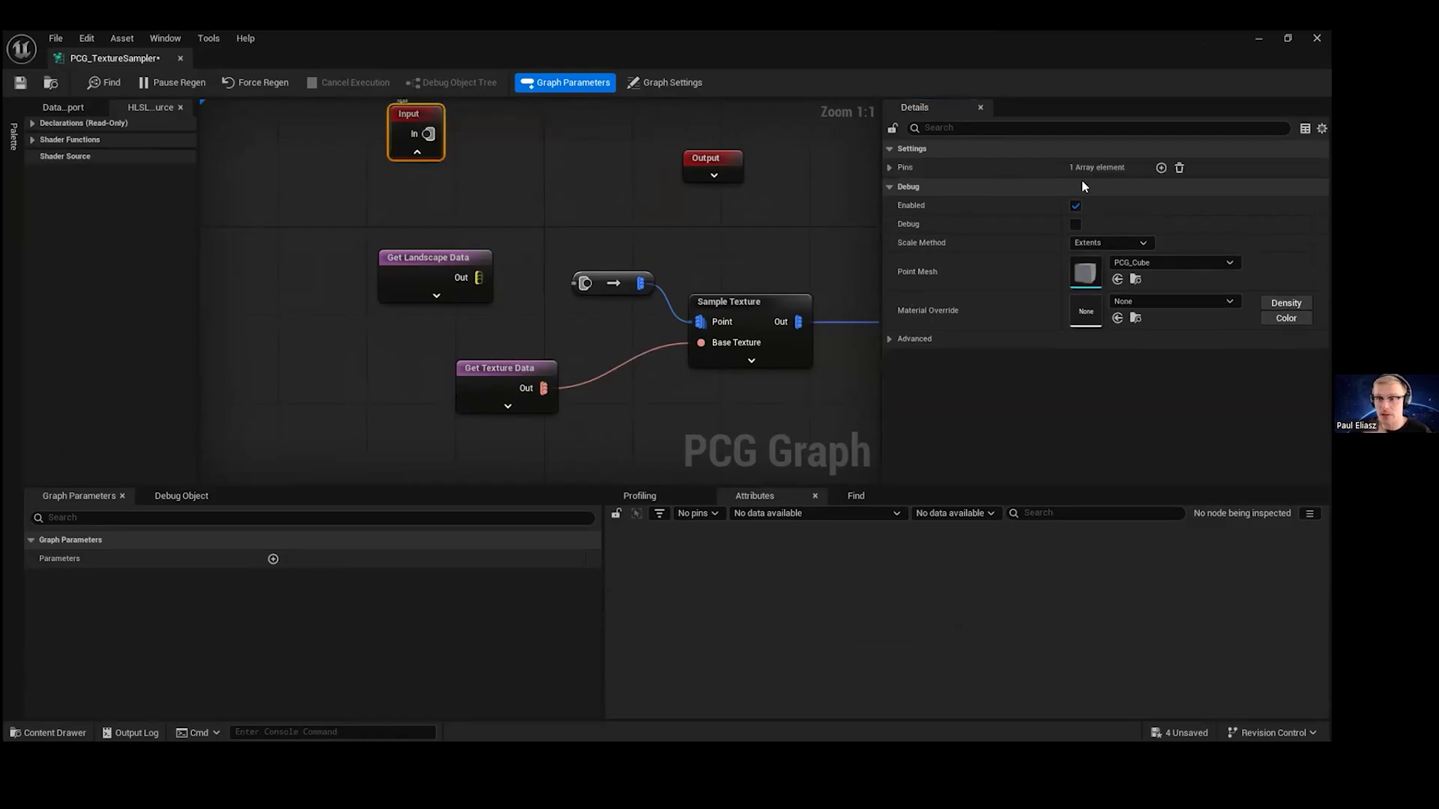
click(890, 167)
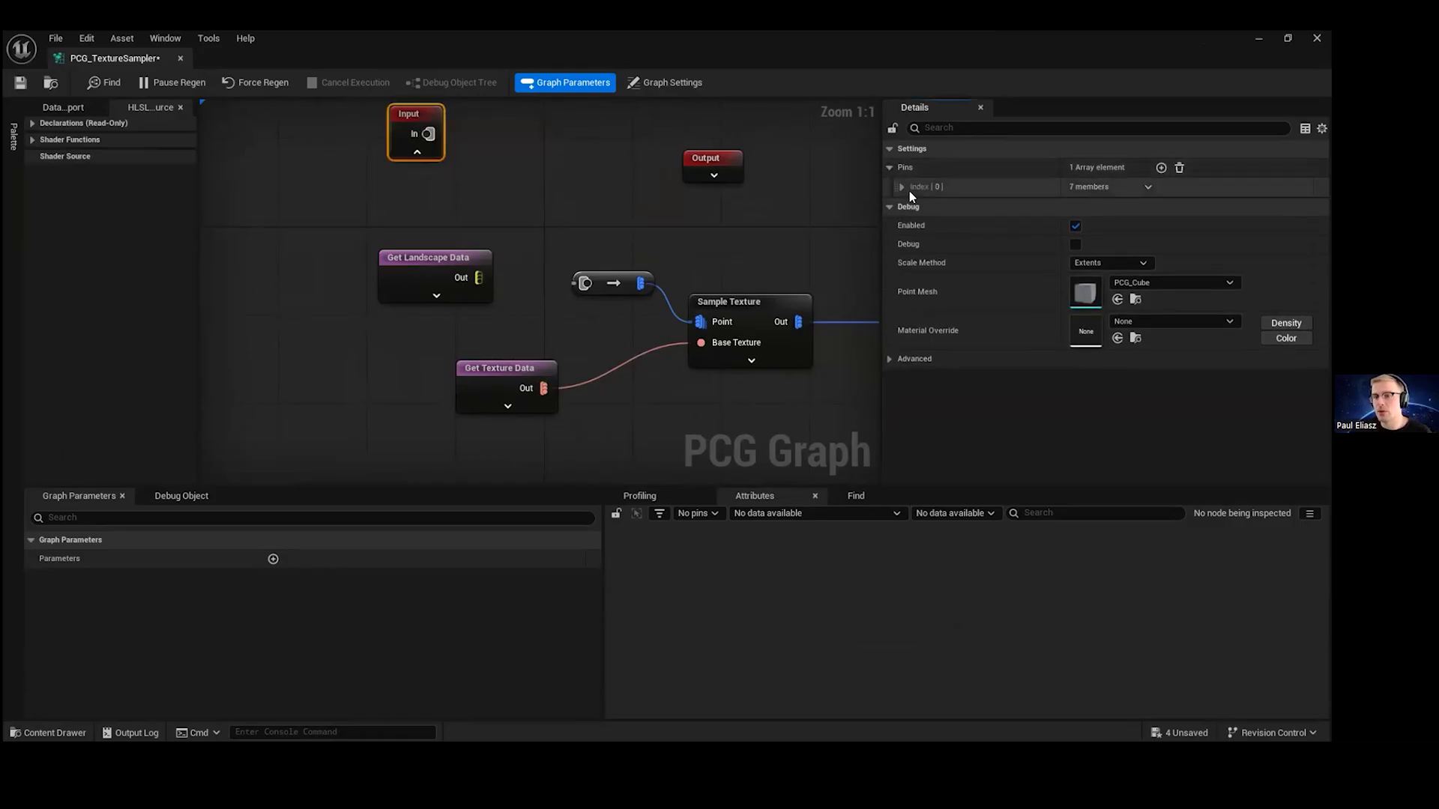
click(902, 187)
click(1122, 223)
click(1028, 221)
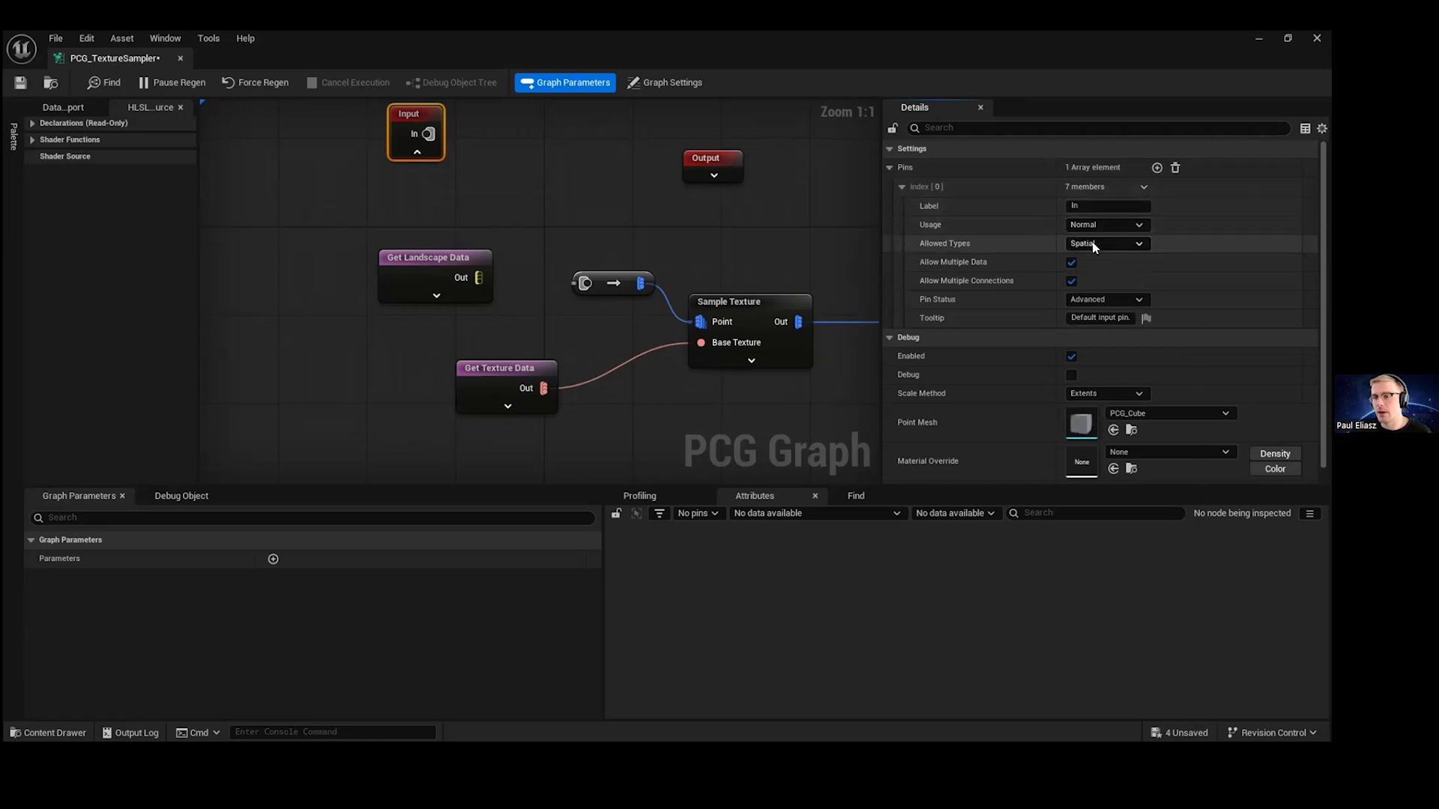
click(1094, 244)
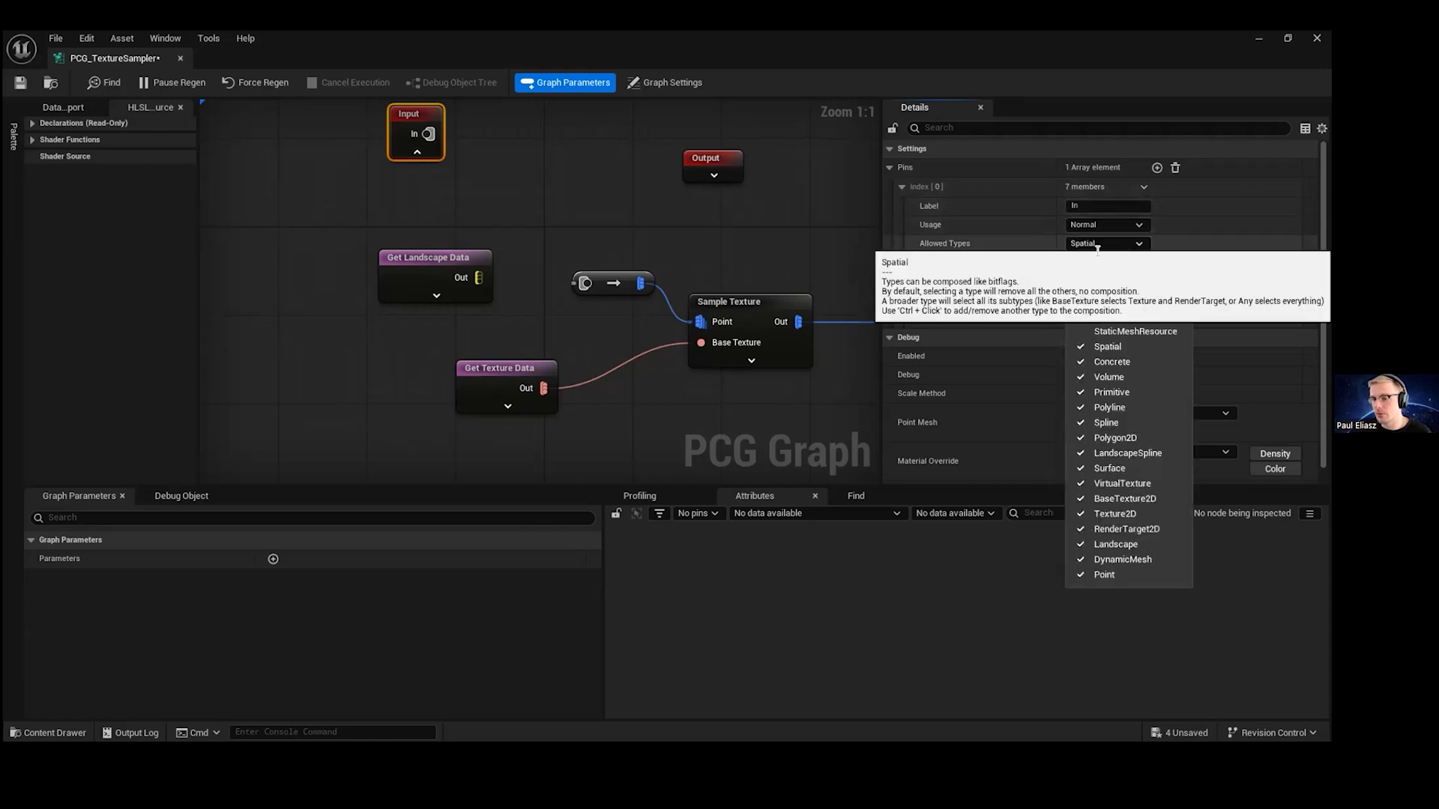
click(1122, 546)
- Connect the Input node's In pin to the conversion node feeding Sample Texture's Point input
right_drag(627, 174, 572, 183)
right_drag(543, 230, 542, 196)
drag(334, 110, 489, 270)
right_drag(548, 89, 673, 111)
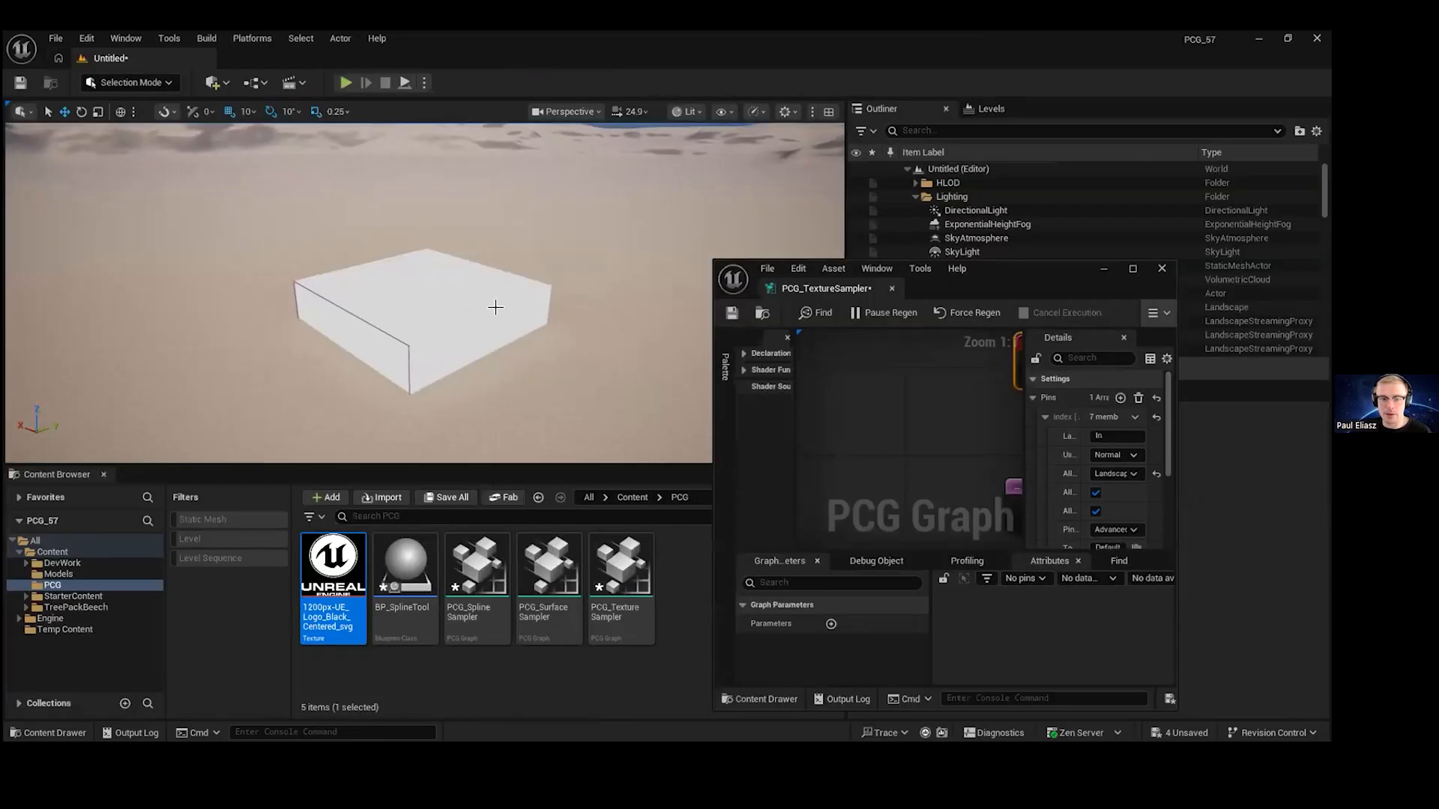
- Select the PCG volume, rotate and rescale it to stand upright, and raise it to Z 3340
scroll(530, 298, up, 5)
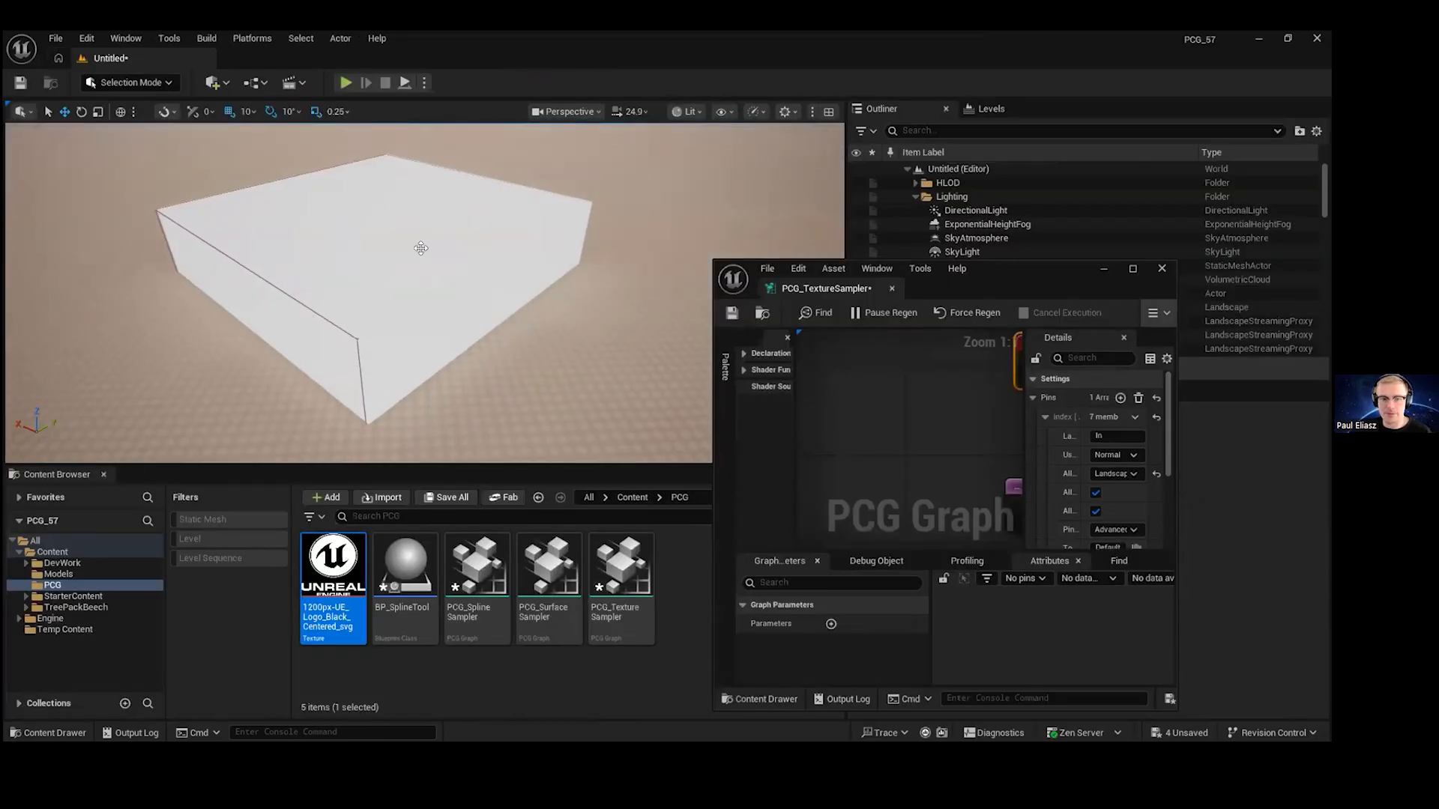
click(420, 248)
scroll(317, 238, down, 3)
key(e)
drag(347, 213, 401, 228)
key(r)
mouse_move(457, 286)
right_down()
mouse_move(458, 251)
mouse_move(412, 243)
mouse_move(457, 259)
right_up()
key(e)
drag(440, 278, 453, 197)
key(w)
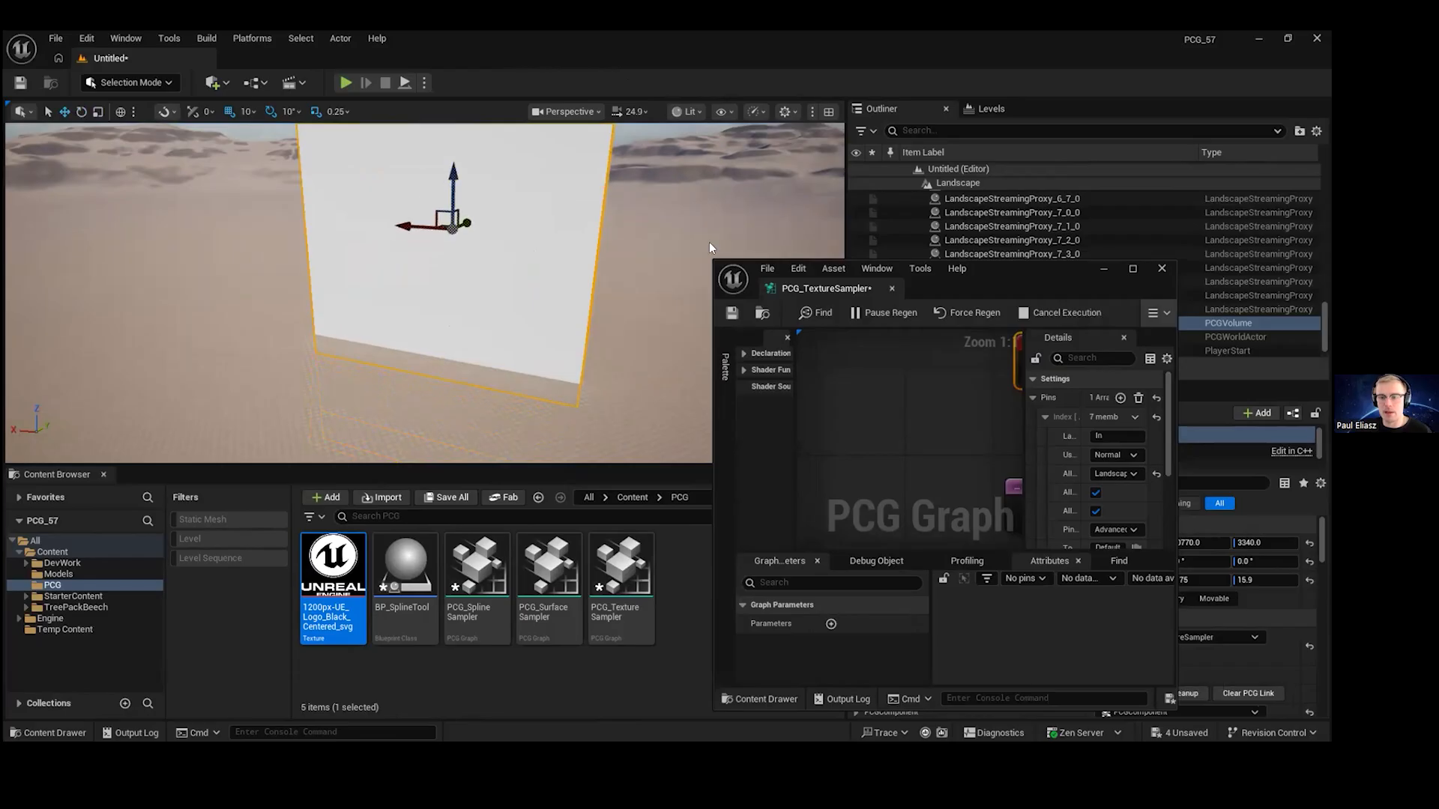
- Set the Density Source Channel of the Get Texture Data node to Green
double_click(1032, 271)
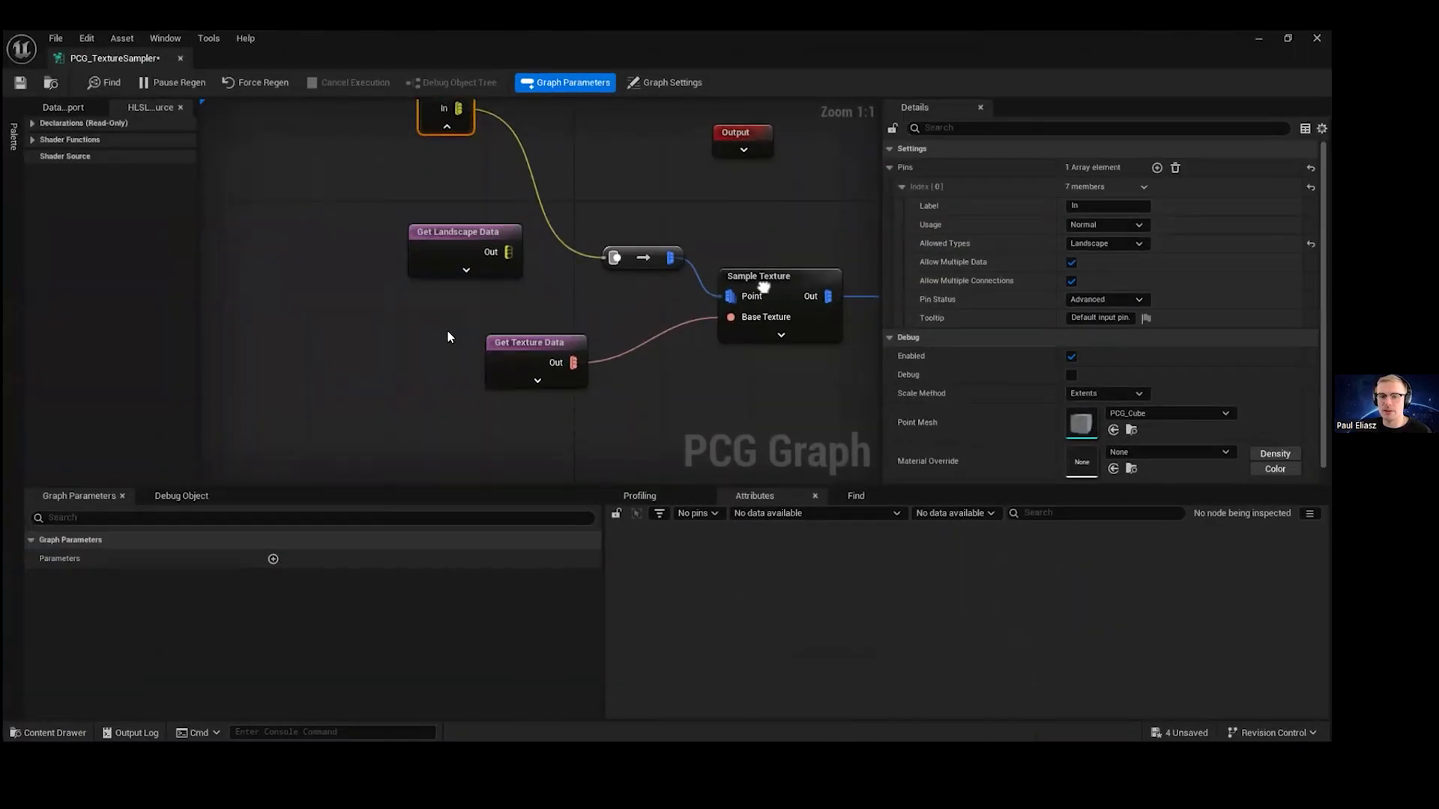
right_drag(763, 287, 710, 266)
click(448, 333)
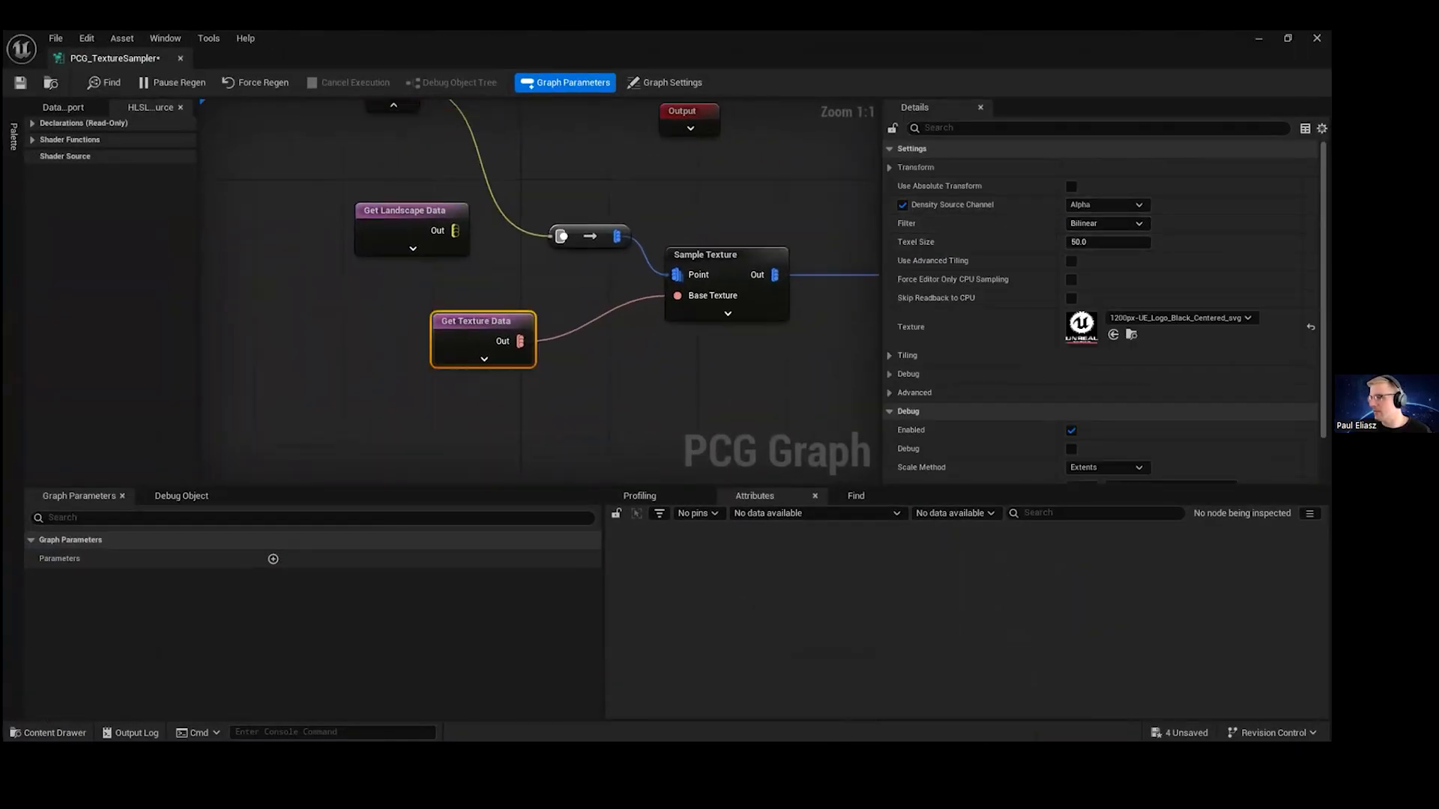
right_drag(729, 338, 650, 364)
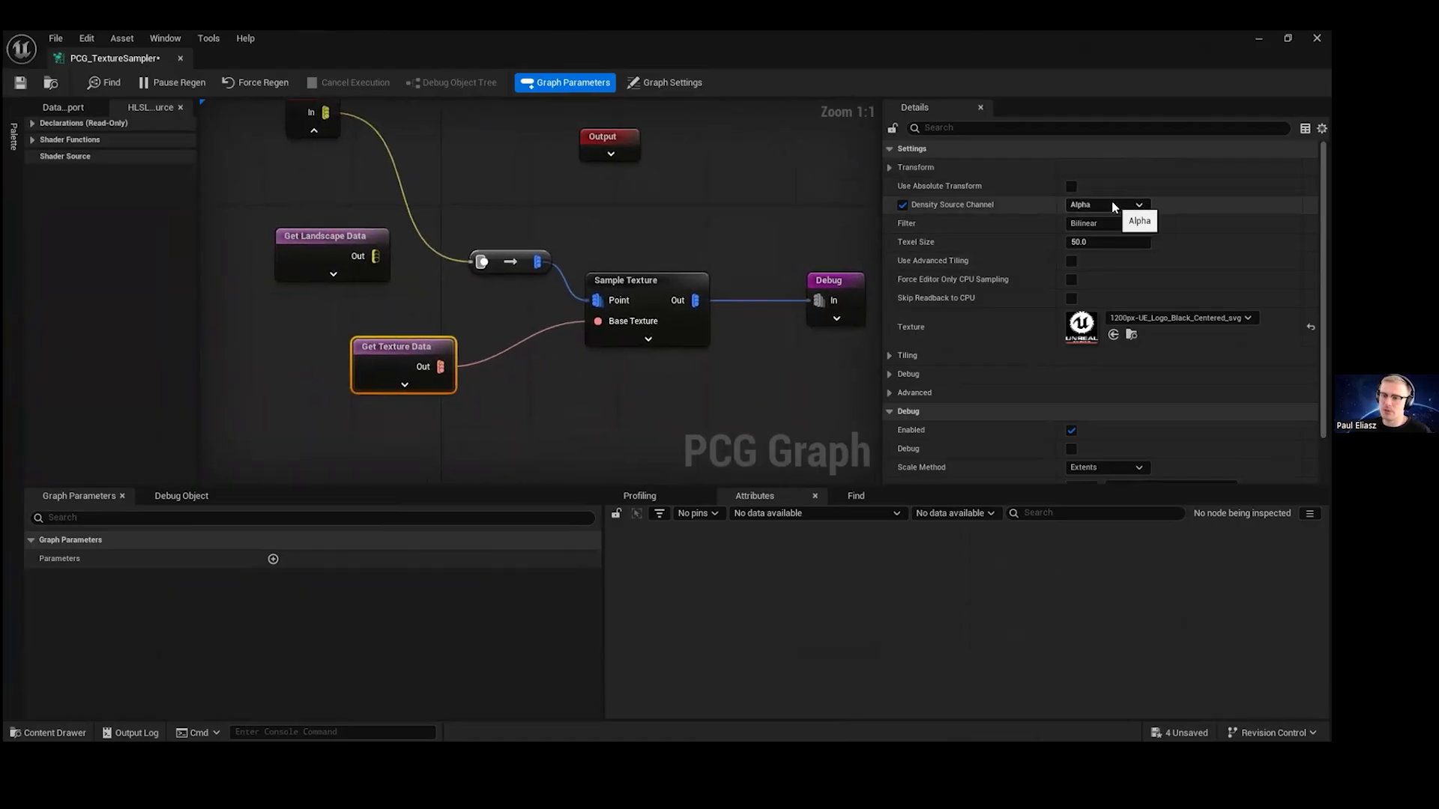
click(1112, 208)
click(1105, 229)
- Rotate the PCG volume in the level so the sampled logo faces the view upright
double_click(955, 38)
right_drag(637, 263, 625, 217)
key(e)
drag(469, 256, 478, 241)
drag(491, 242, 553, 326)
key(w)
right_drag(553, 327, 637, 294)
key(d)
key(s)
key(a)
key(w)
- Rescale the PCG volume to adjust the proportions of the sampled logo above the landscape
key(r)
drag(411, 255, 459, 242)
key(s)
right_drag(458, 241, 417, 238)
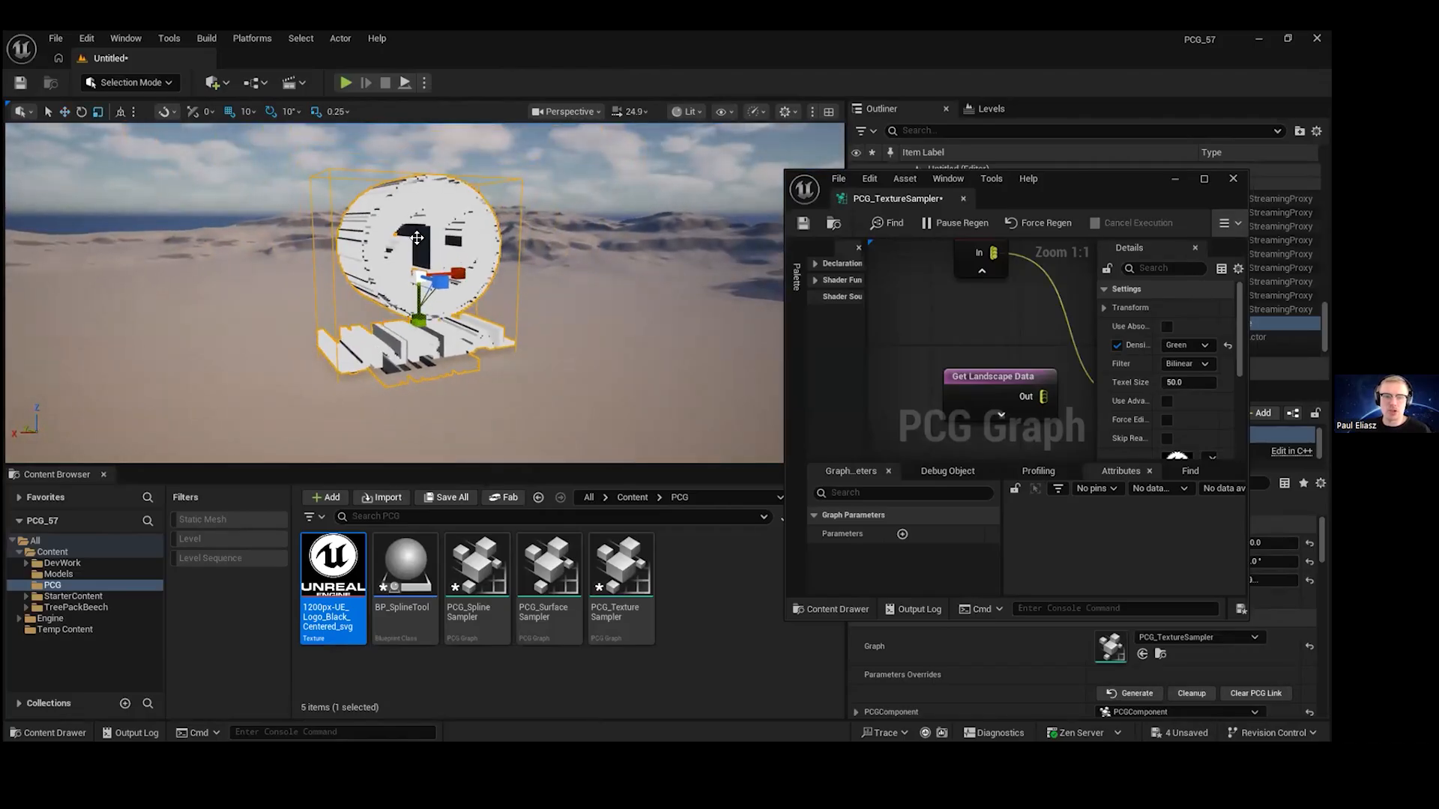
key(r)
drag(417, 238, 463, 222)
key(w)
right_drag(463, 222, 364, 227)
key(d)
key(s)
key(d)
drag(470, 225, 467, 163)
right_drag(466, 276, 421, 264)
- Disconnect Debug, add a Static Mesh Spawner node above it, and connect Sample Texture's output to the spawner's input
drag(1115, 186, 1061, 35)
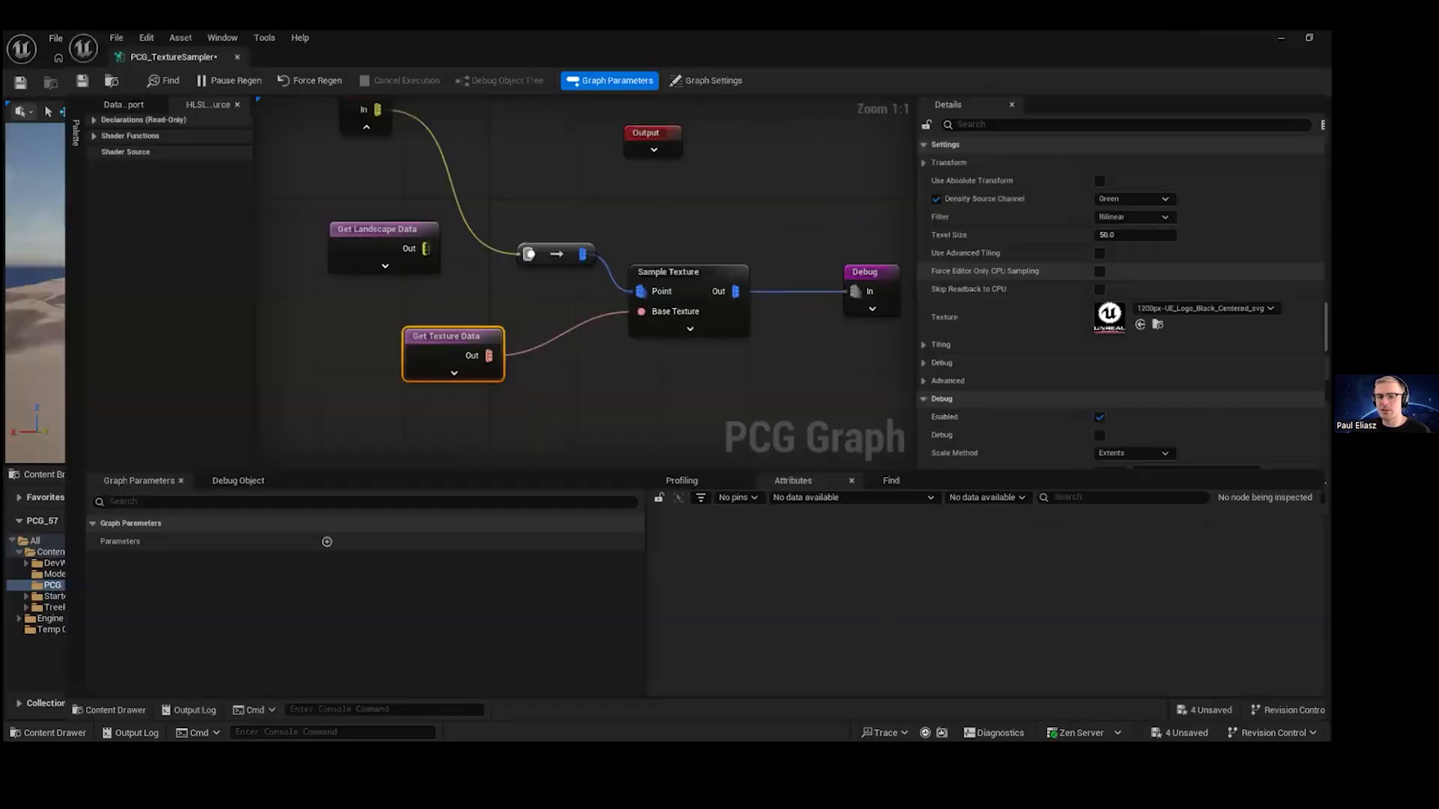
scroll(922, 247, down, 1)
right_drag(816, 293, 633, 266)
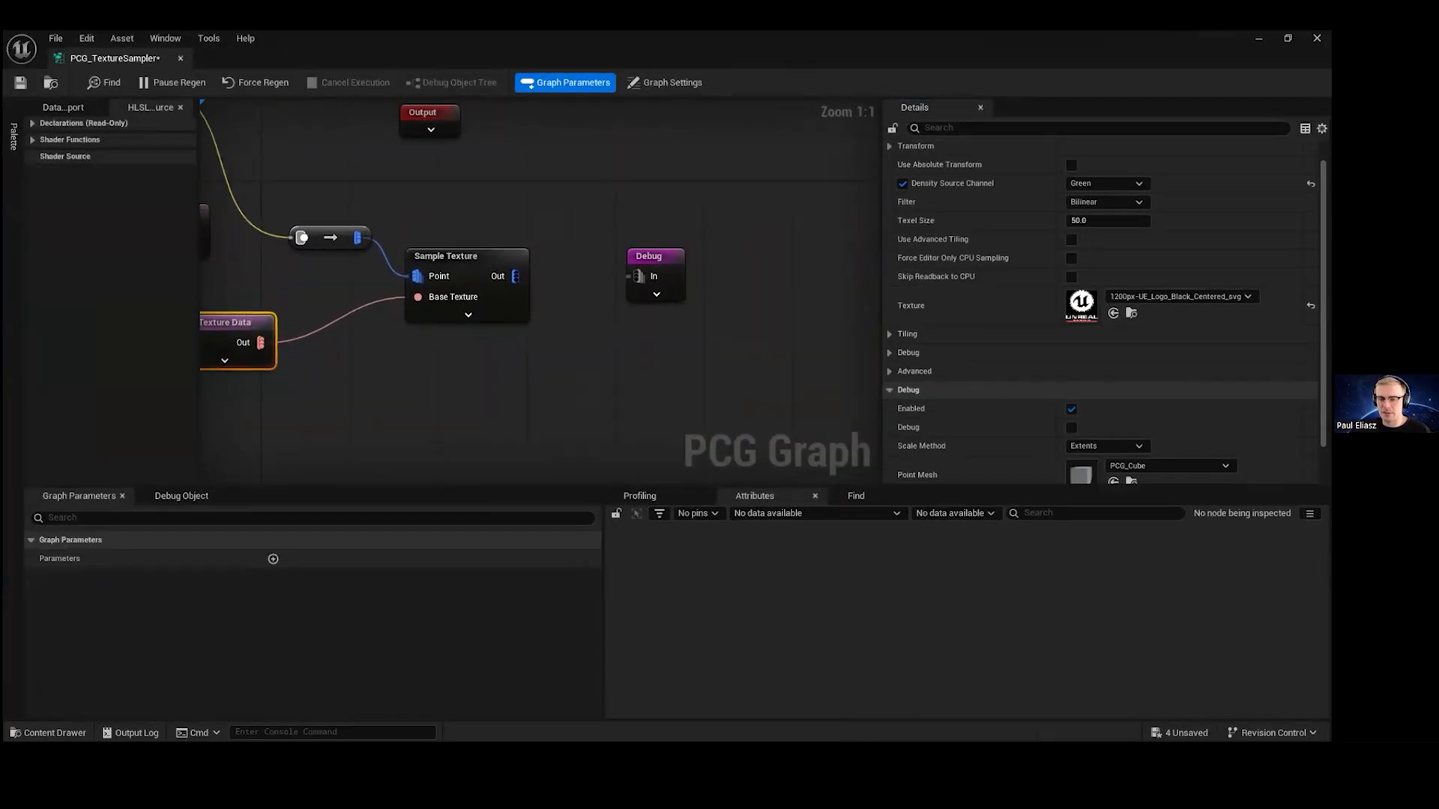
right_click(607, 184)
text(stat)
key(Return)
drag(619, 213, 515, 275)
drag(619, 201, 703, 208)
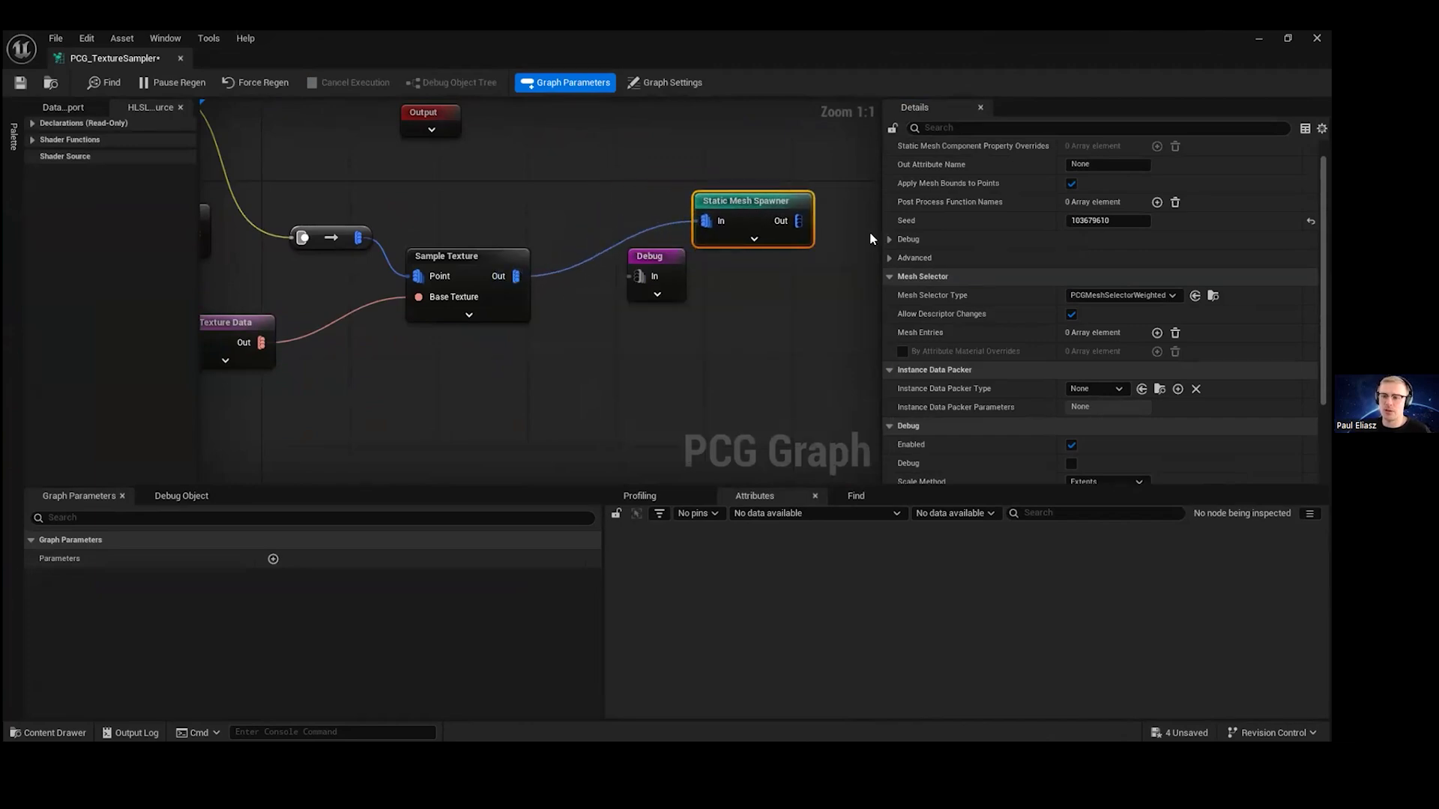
- Add a mesh entry to the Static Mesh Spawner and assign Shape_Cube as its descriptor's static mesh
click(1157, 333)
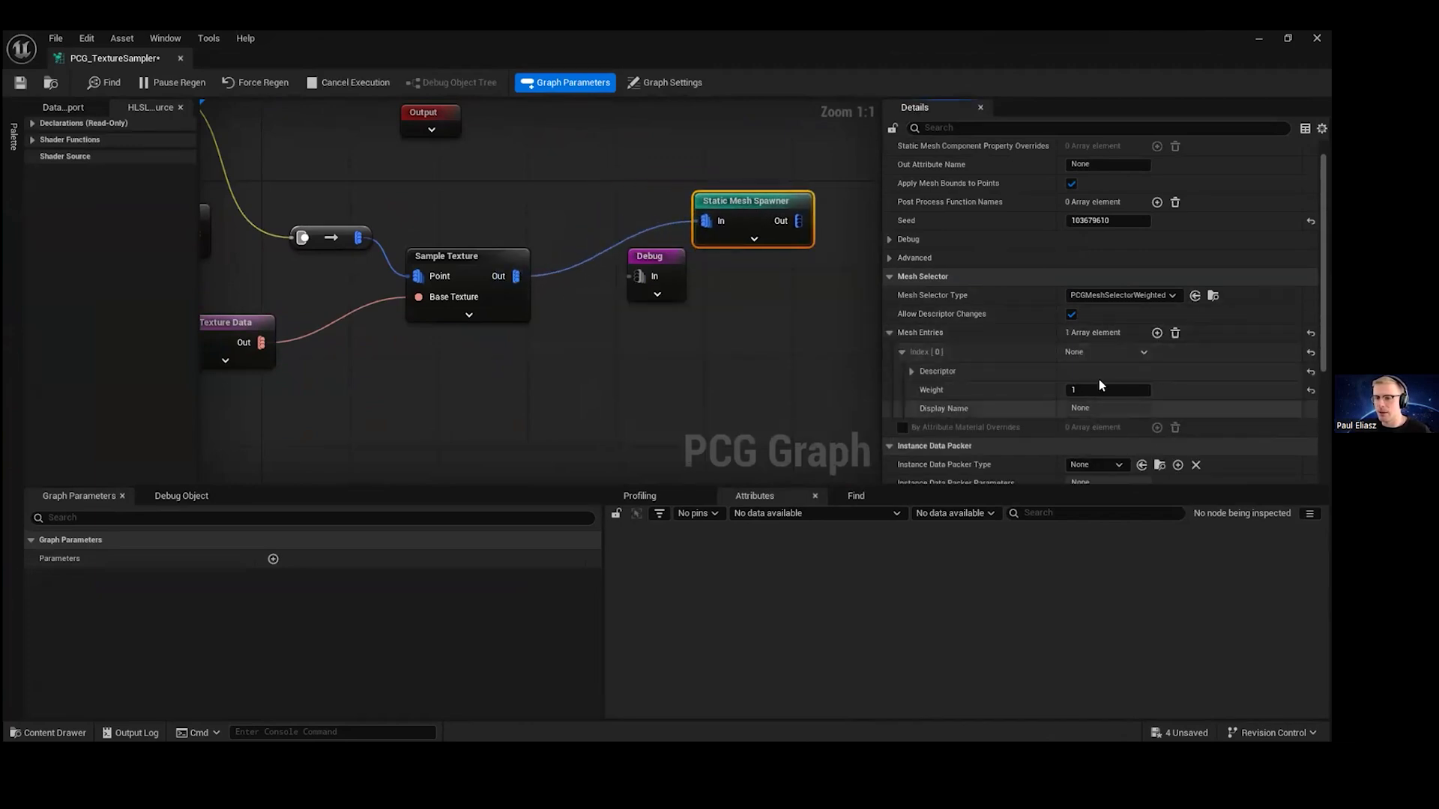
click(912, 371)
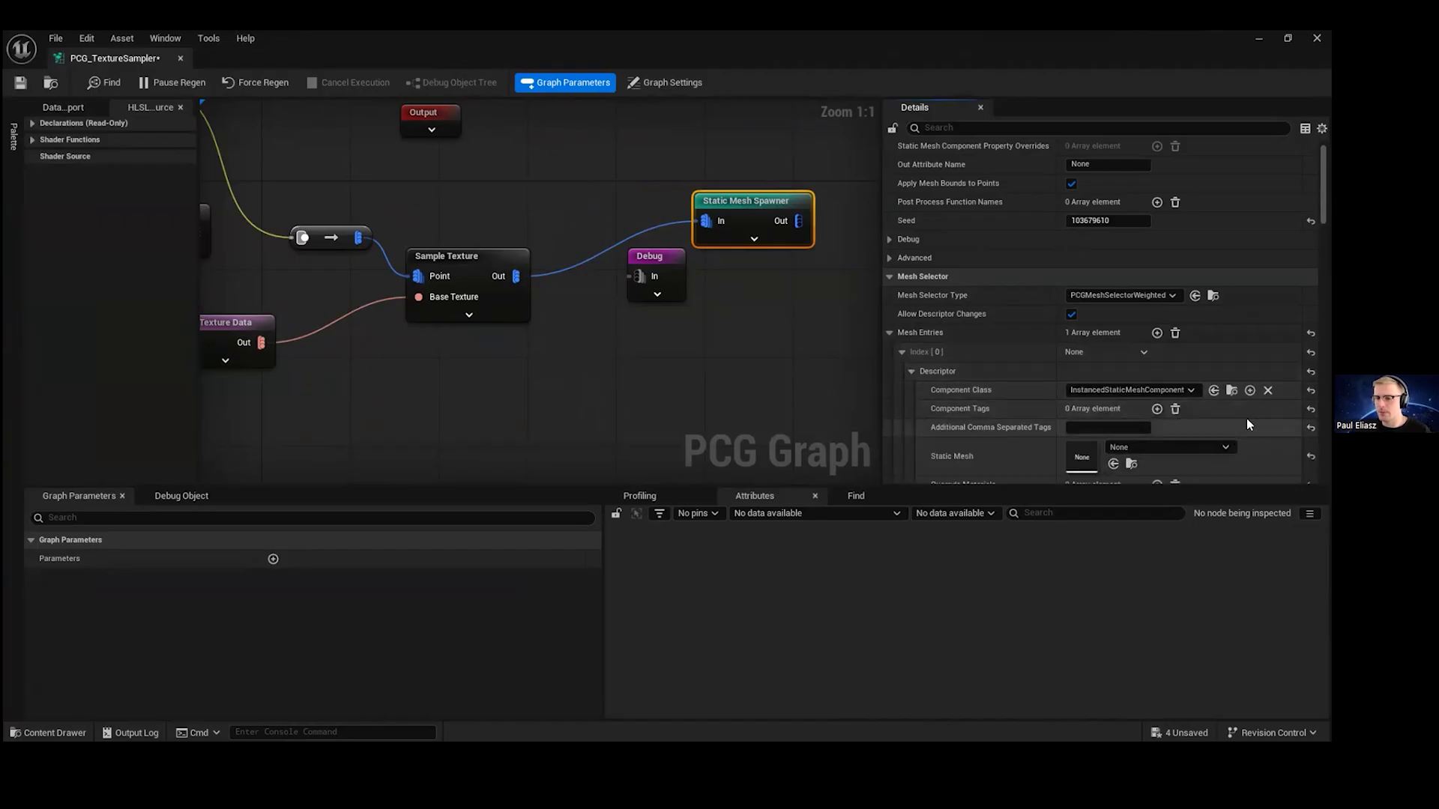
scroll(1247, 418, down, 2)
click(1167, 400)
text(Cube)
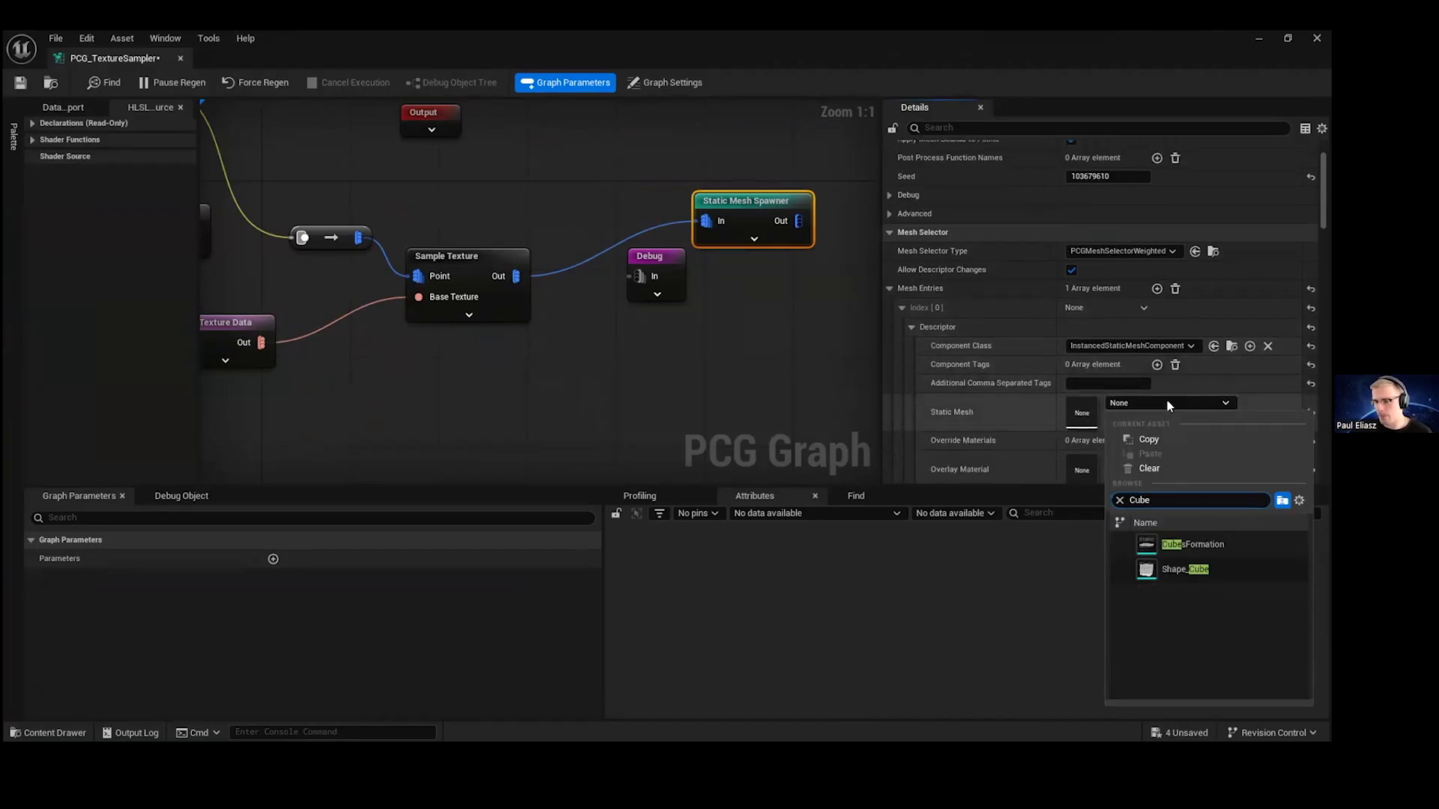
click(1184, 569)
right_drag(622, 294, 573, 250)
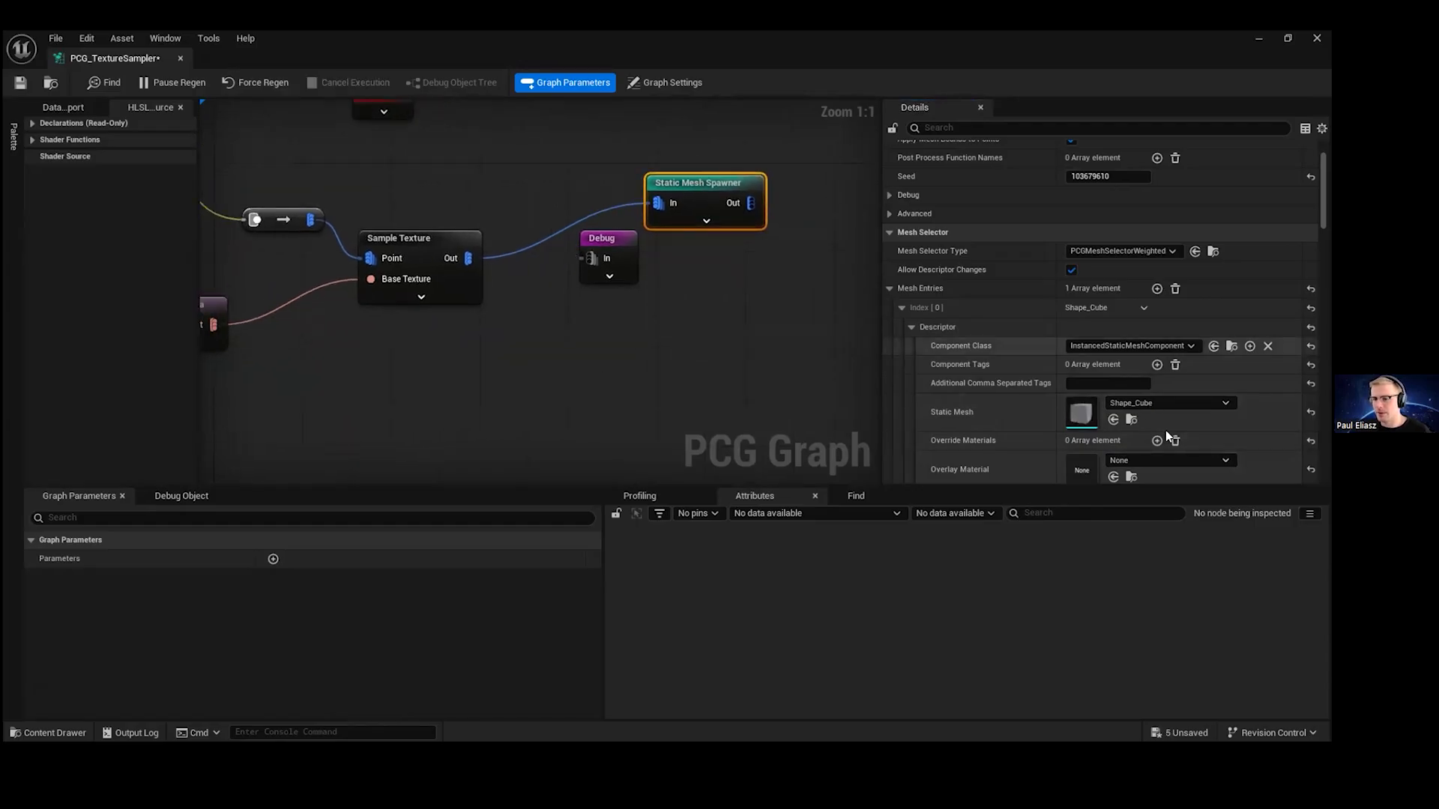
- Replace the static mesh of the spawner's mesh entry with SM_Mesh
click(1166, 405)
scroll(1224, 628, down, 5)
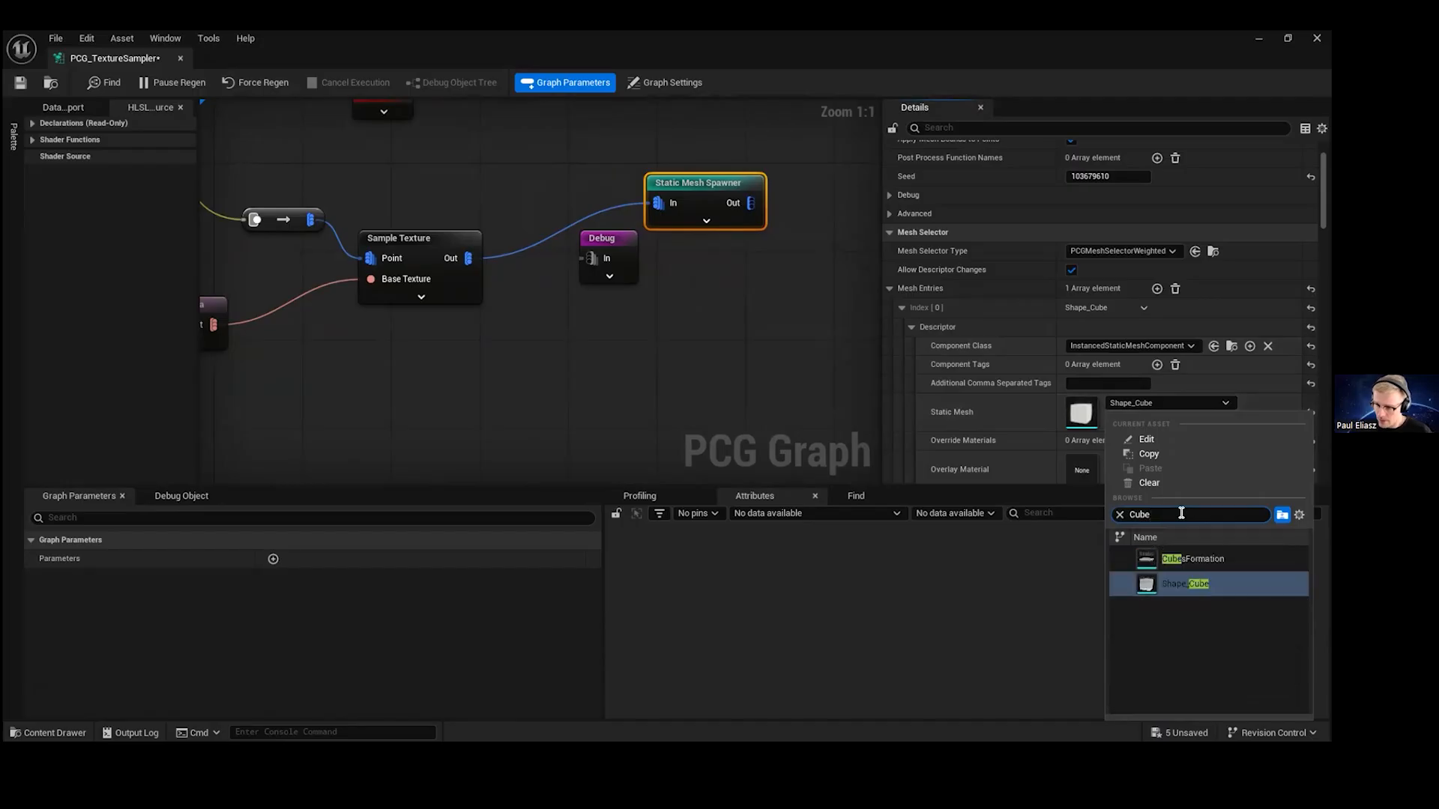
key(BackSpace)
scroll(1214, 600, down, 10)
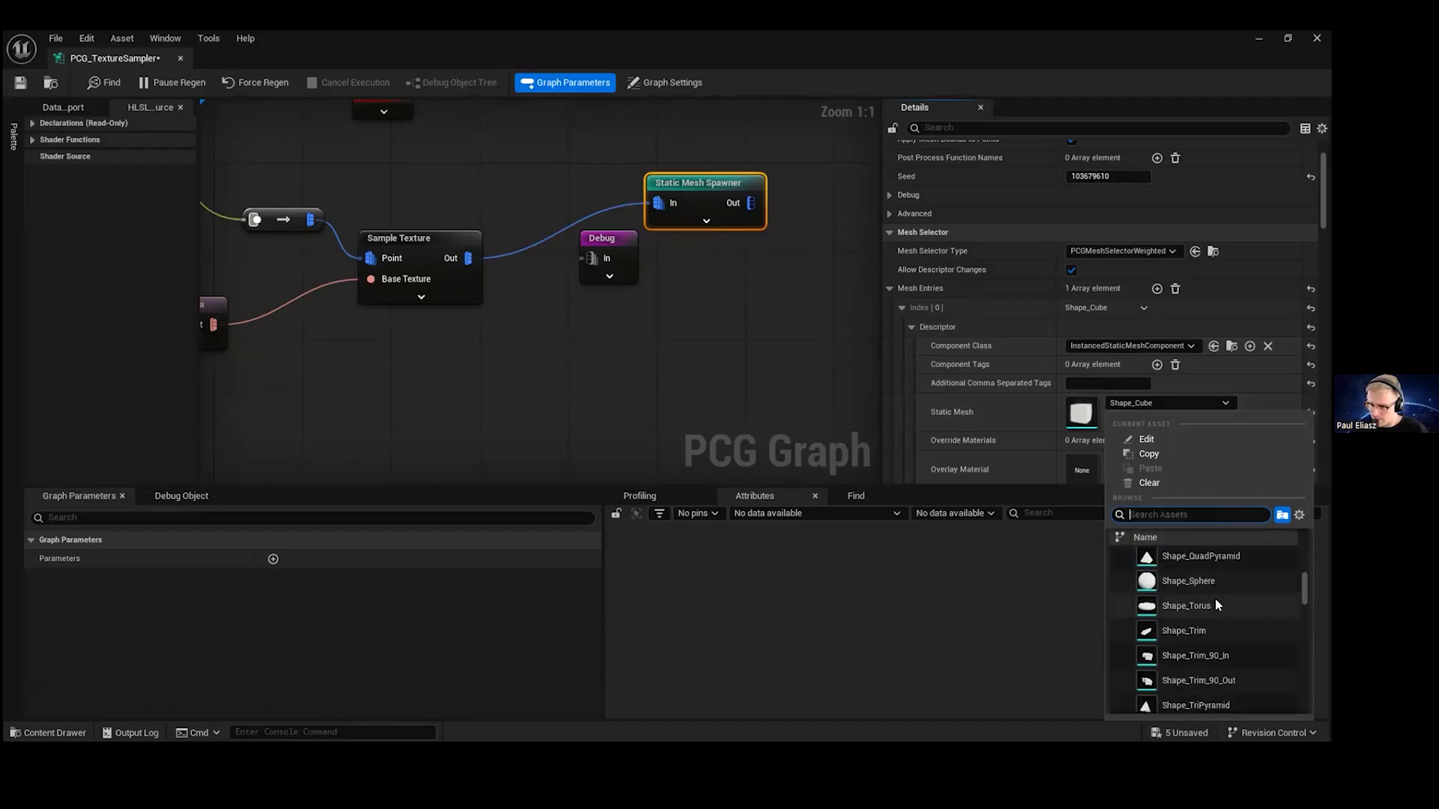
scroll(1219, 611, down, 15)
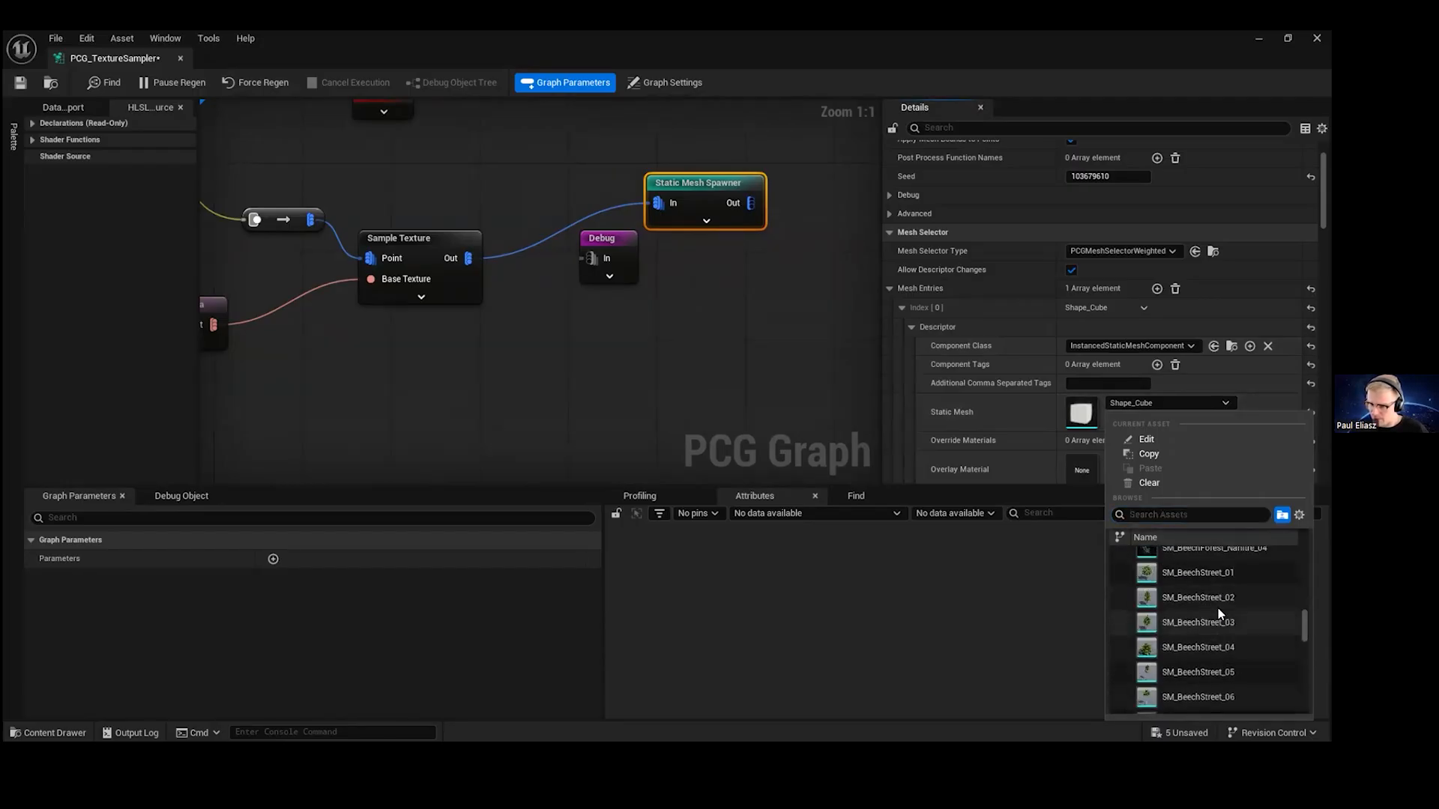
scroll(1218, 607, up, 4)
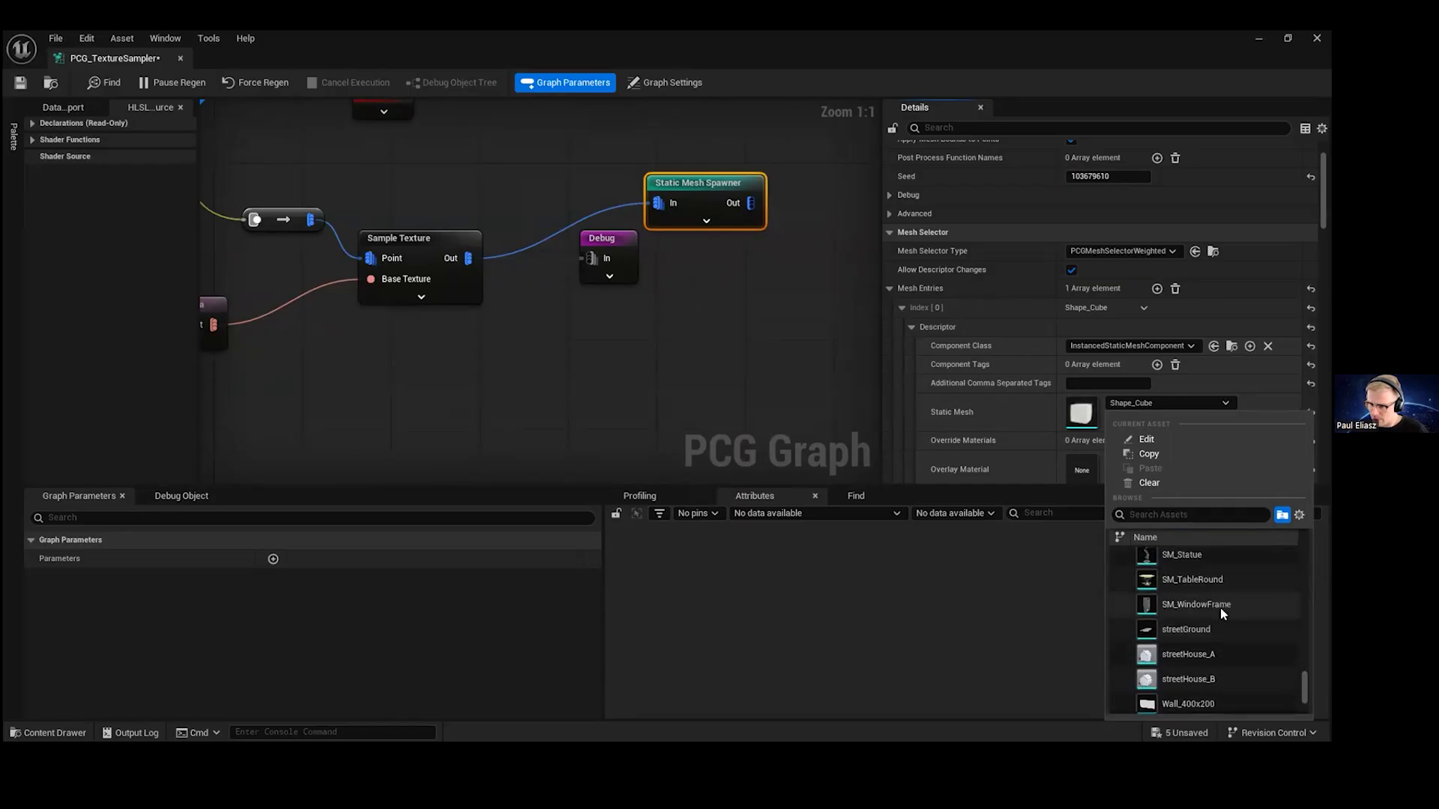
scroll(1225, 643, up, 8)
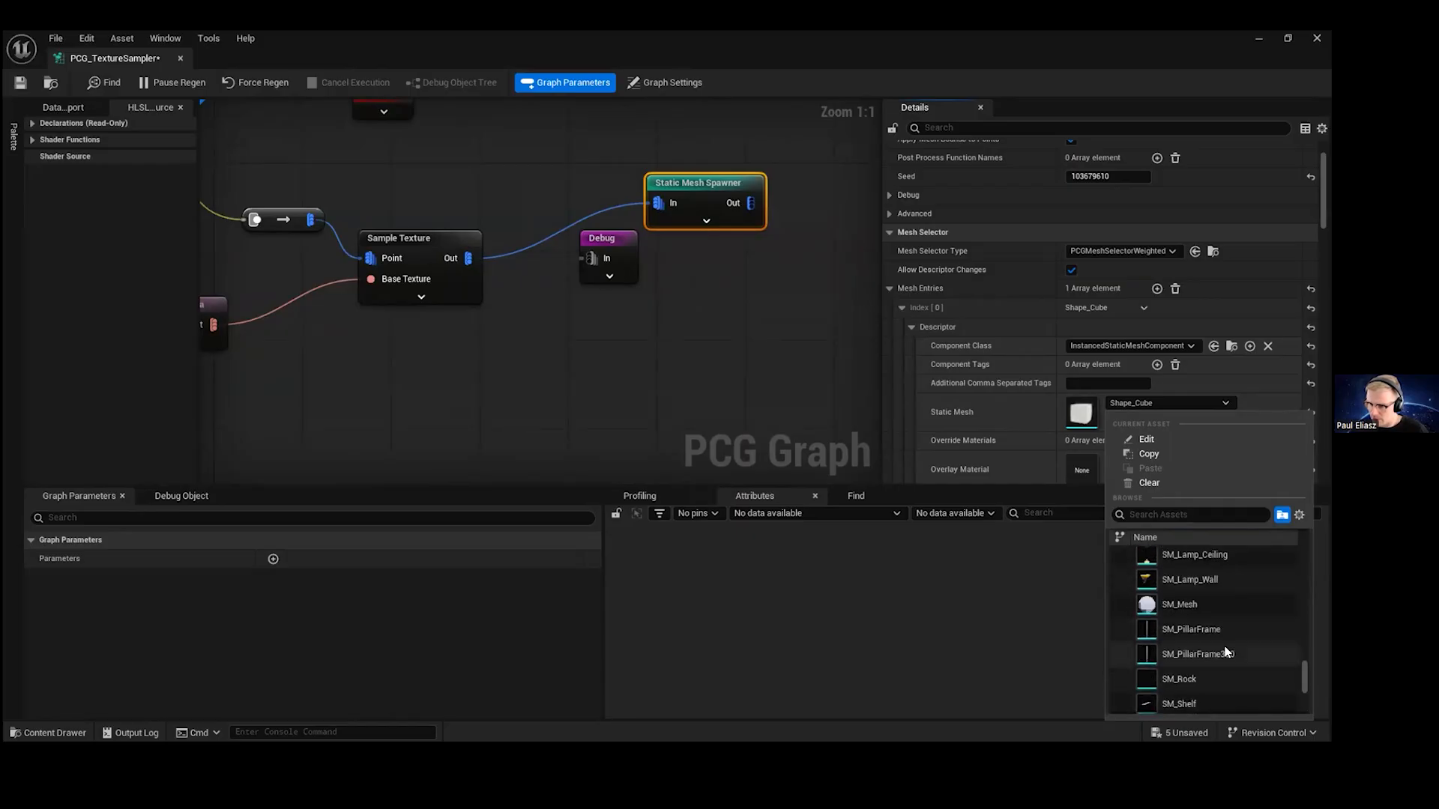
click(1182, 648)
right_drag(784, 353, 853, 366)
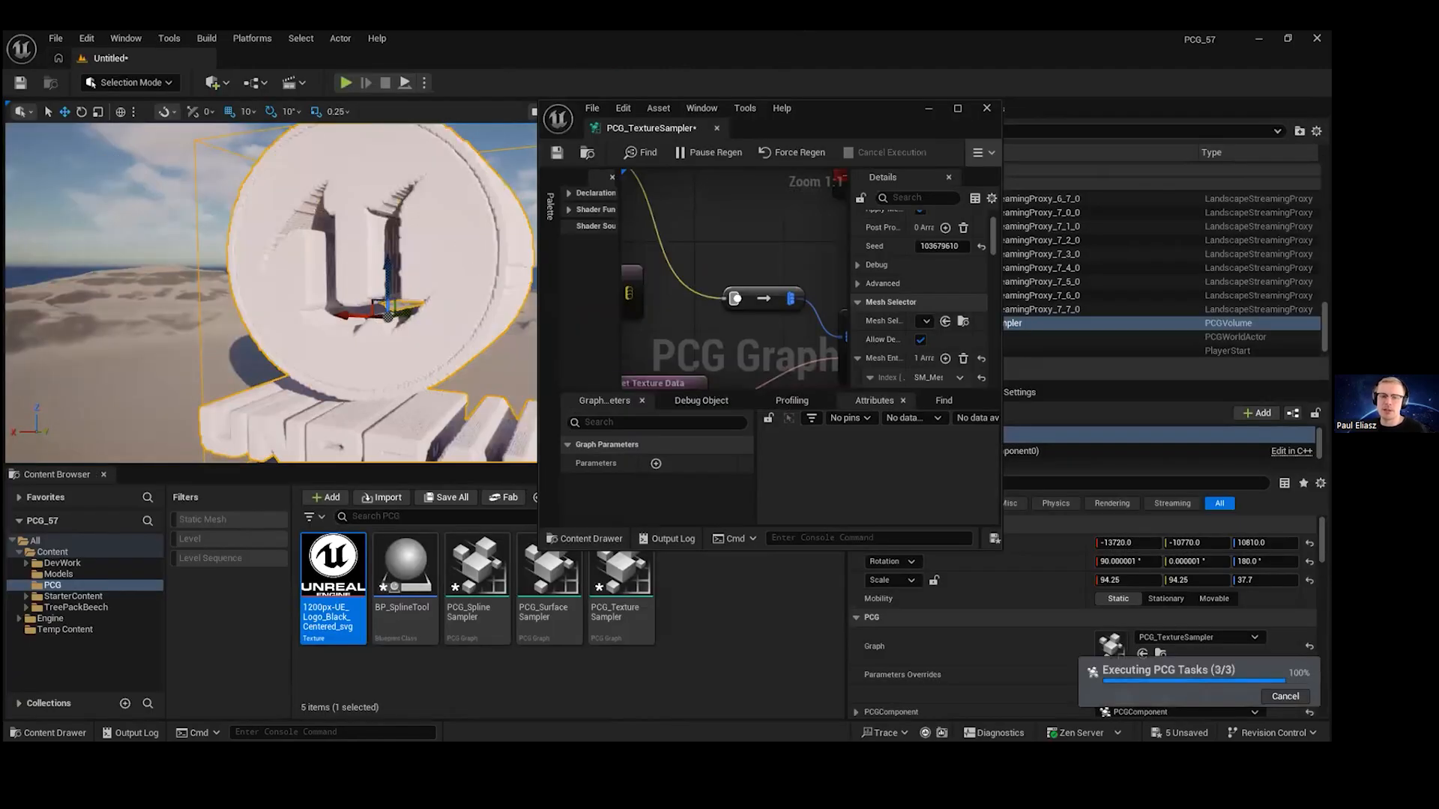
- Check the spawned logo in the level and set the Texel Size of the Get Texture Data node to 100
mouse_move(269, 247)
right_down()
mouse_move(303, 279)
mouse_move(255, 274)
mouse_move(289, 243)
mouse_move(245, 259)
mouse_move(270, 263)
right_up()
click(83, 165)
key(w)
key(s)
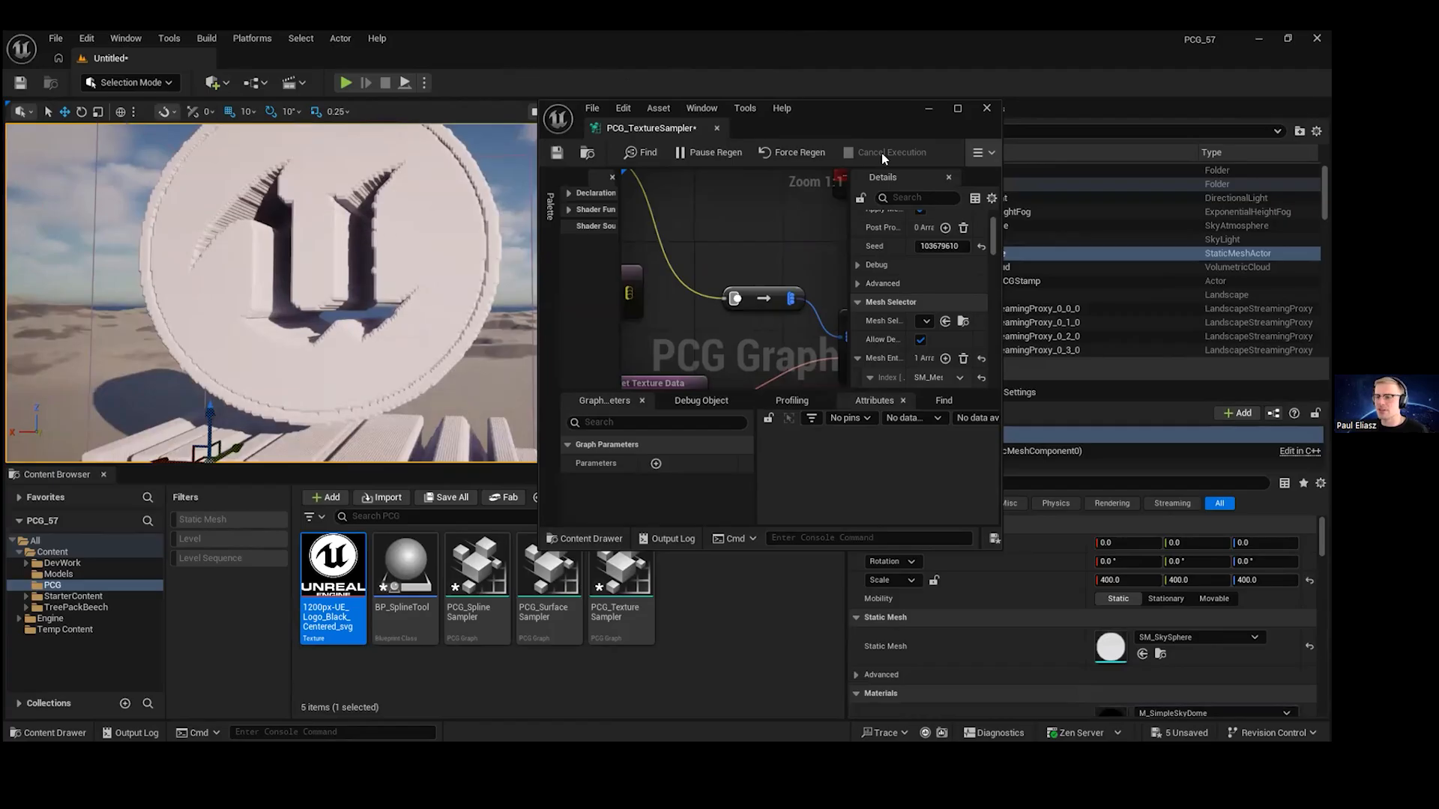
drag(876, 113, 911, 37)
click(478, 253)
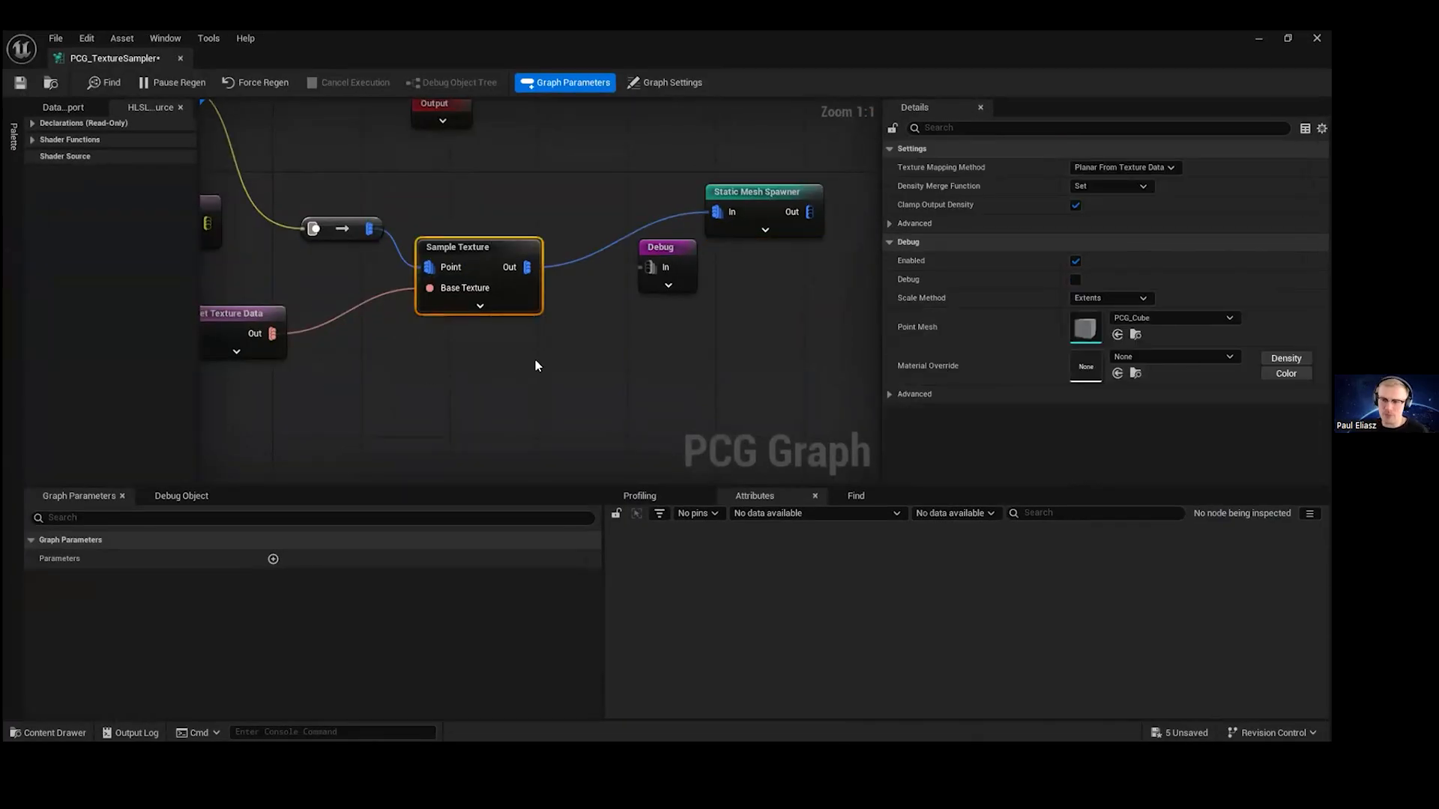
right_drag(535, 365, 809, 318)
click(577, 272)
click(1103, 237)
text(100)
key(Return)
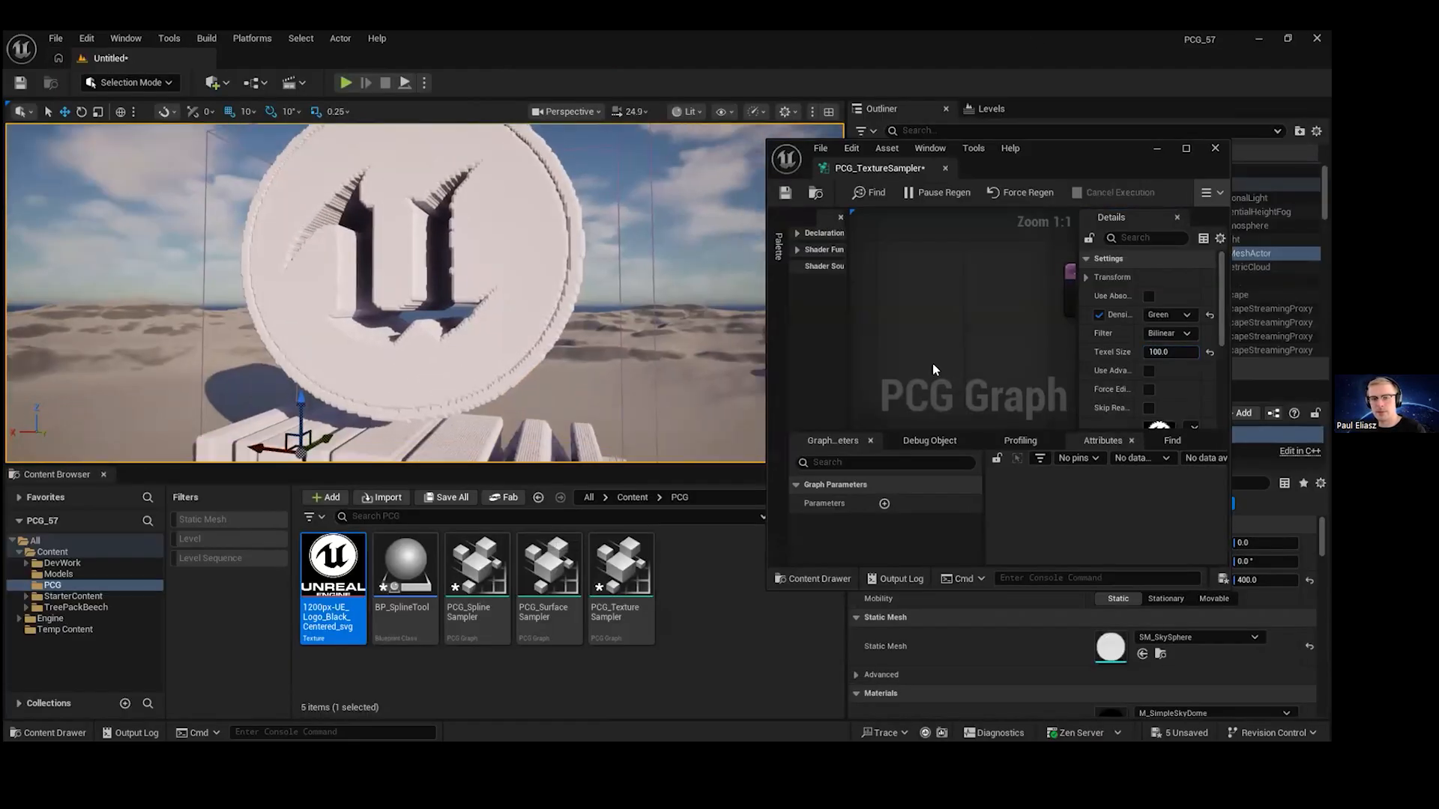
- Review the Density Merge Function, Texture Mapping Method and advanced options of the Sample Texture node
right_drag(1014, 319, 913, 310)
right_drag(1022, 356, 833, 407)
click(1058, 263)
drag(1100, 143, 1047, 34)
click(1141, 187)
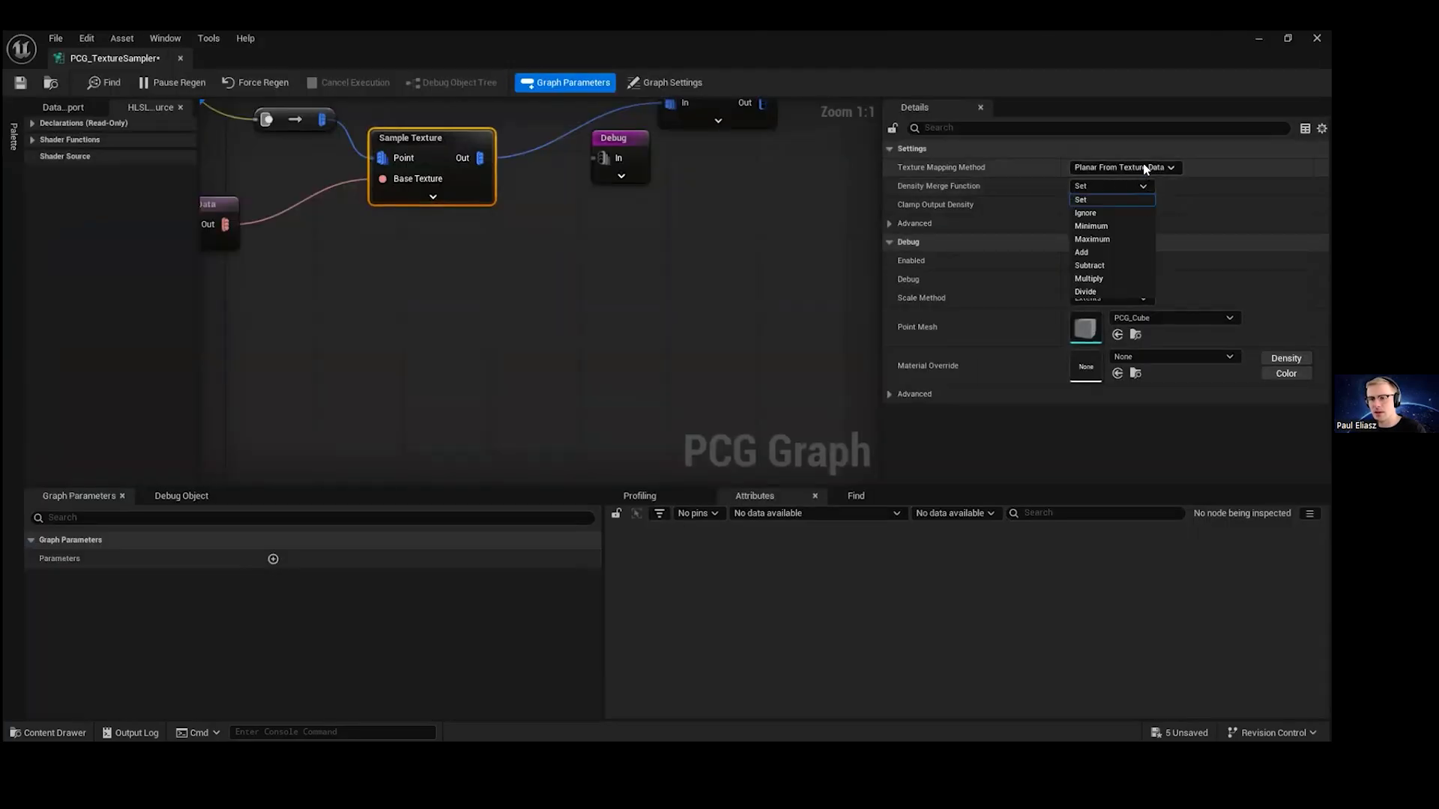
click(1154, 166)
click(1167, 165)
click(888, 224)
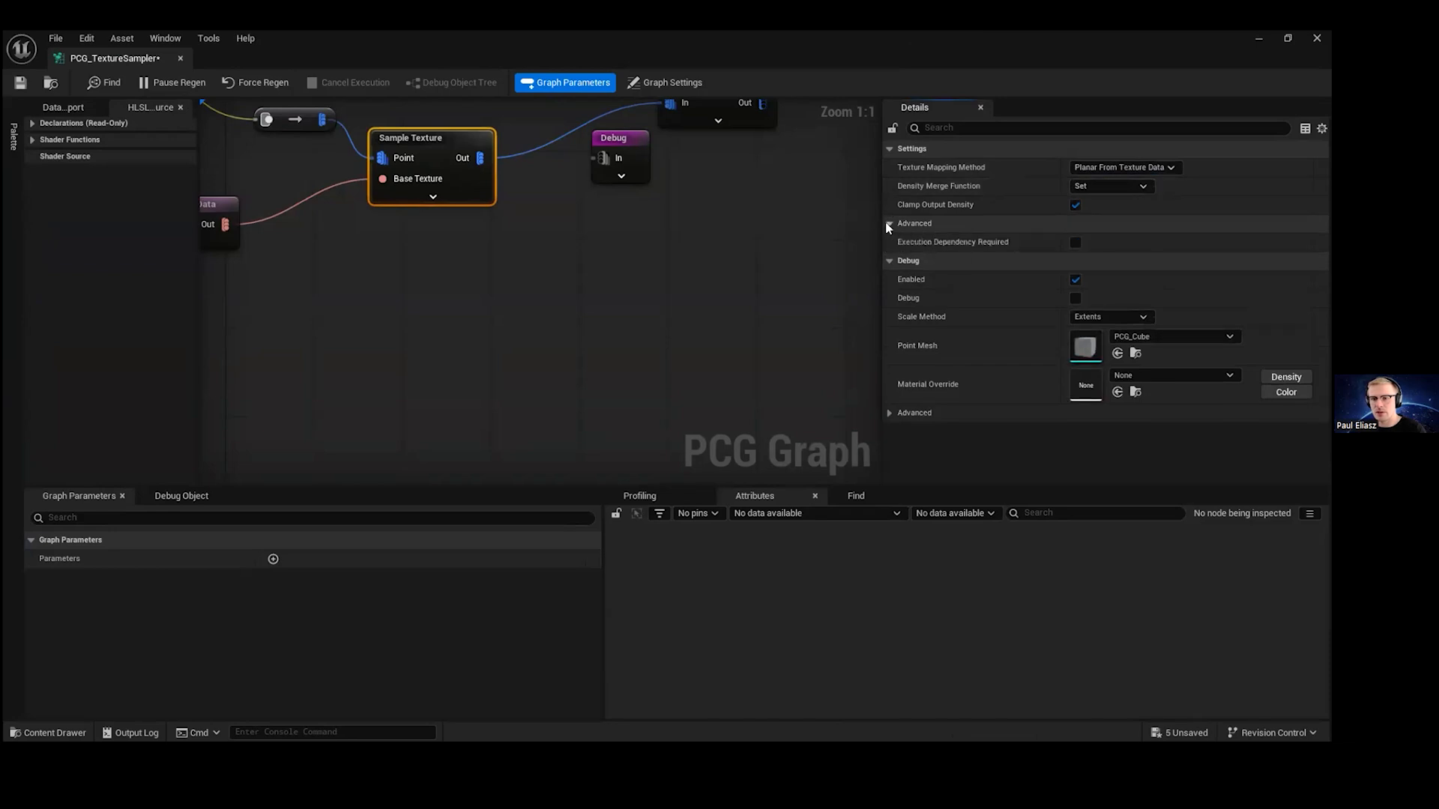
right_drag(508, 243, 727, 281)
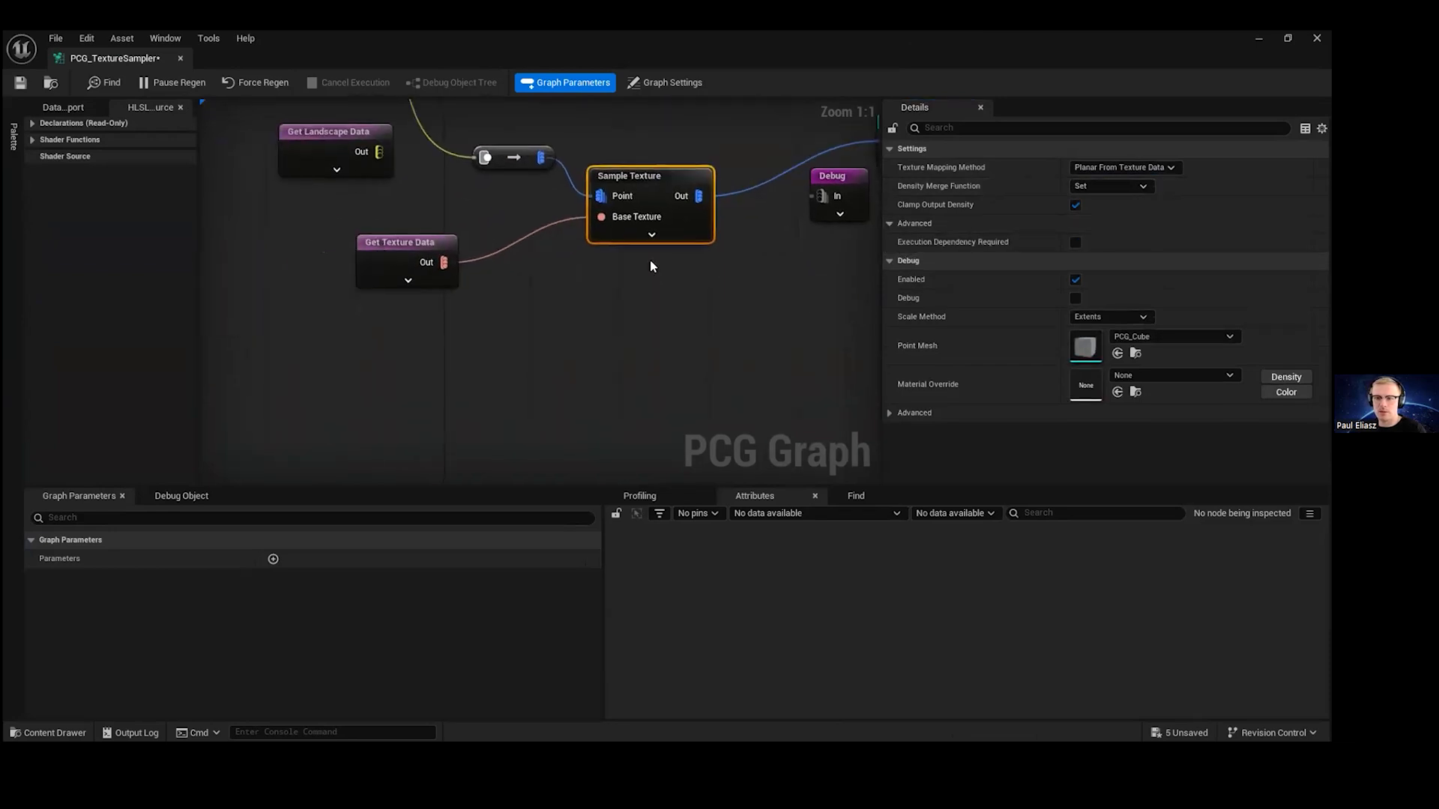
- Review the Density Source Channel, Filter and Tiling options of the Get Texture Data node
click(405, 243)
click(1136, 202)
click(1136, 203)
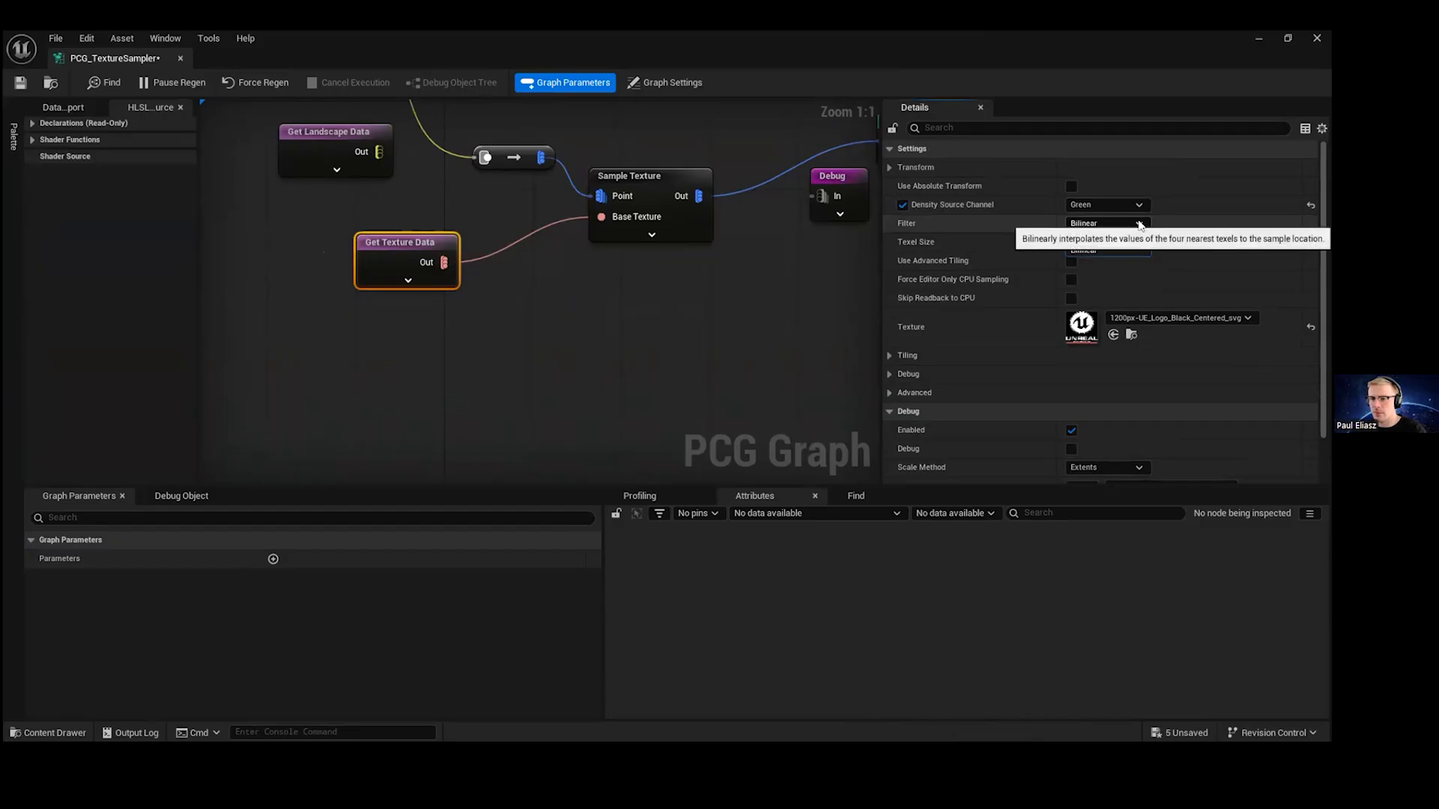
click(888, 355)
click(889, 355)
double_click(992, 69)
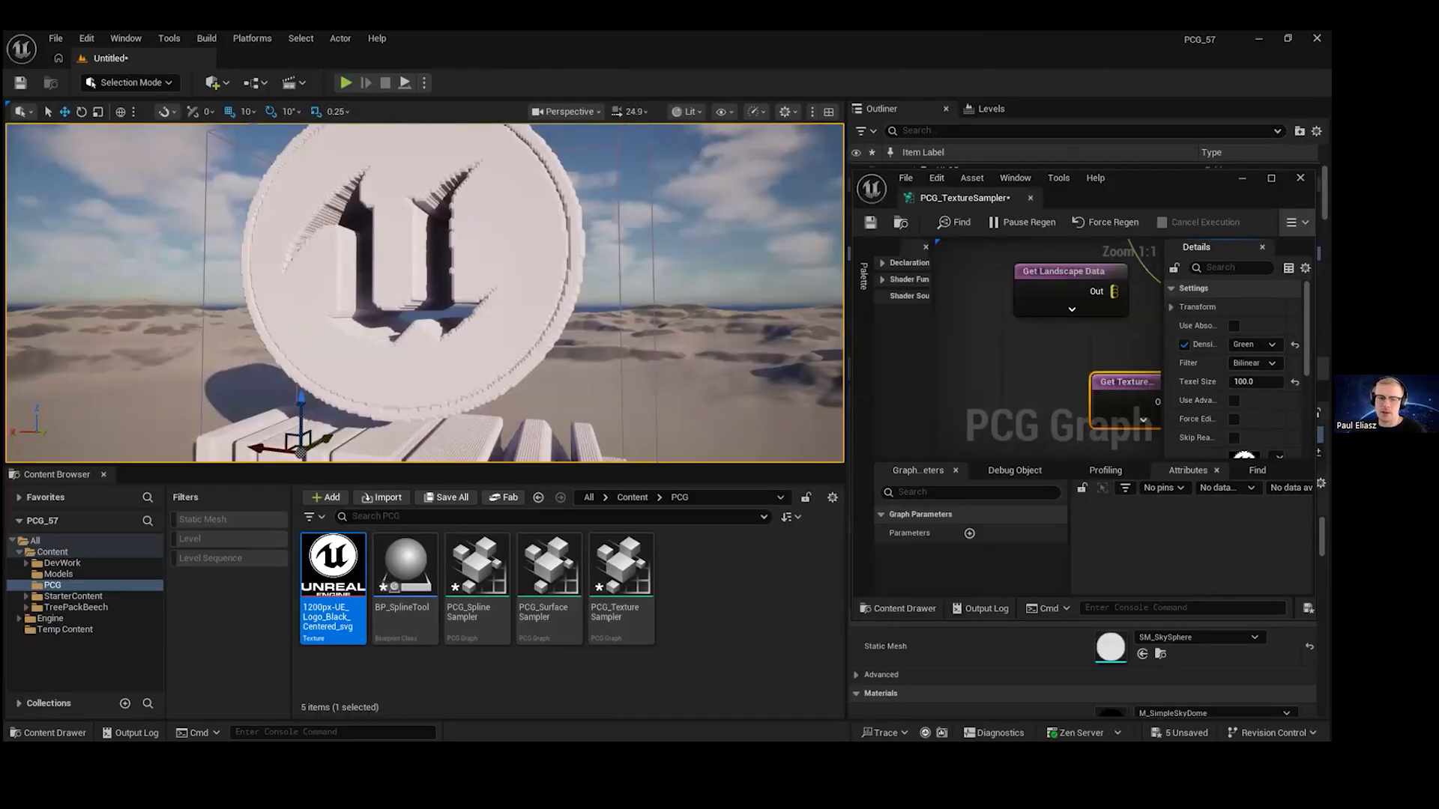
- Select the PCG volume holding the spawned logo in the level and minimize the PCG graph window
click(512, 245)
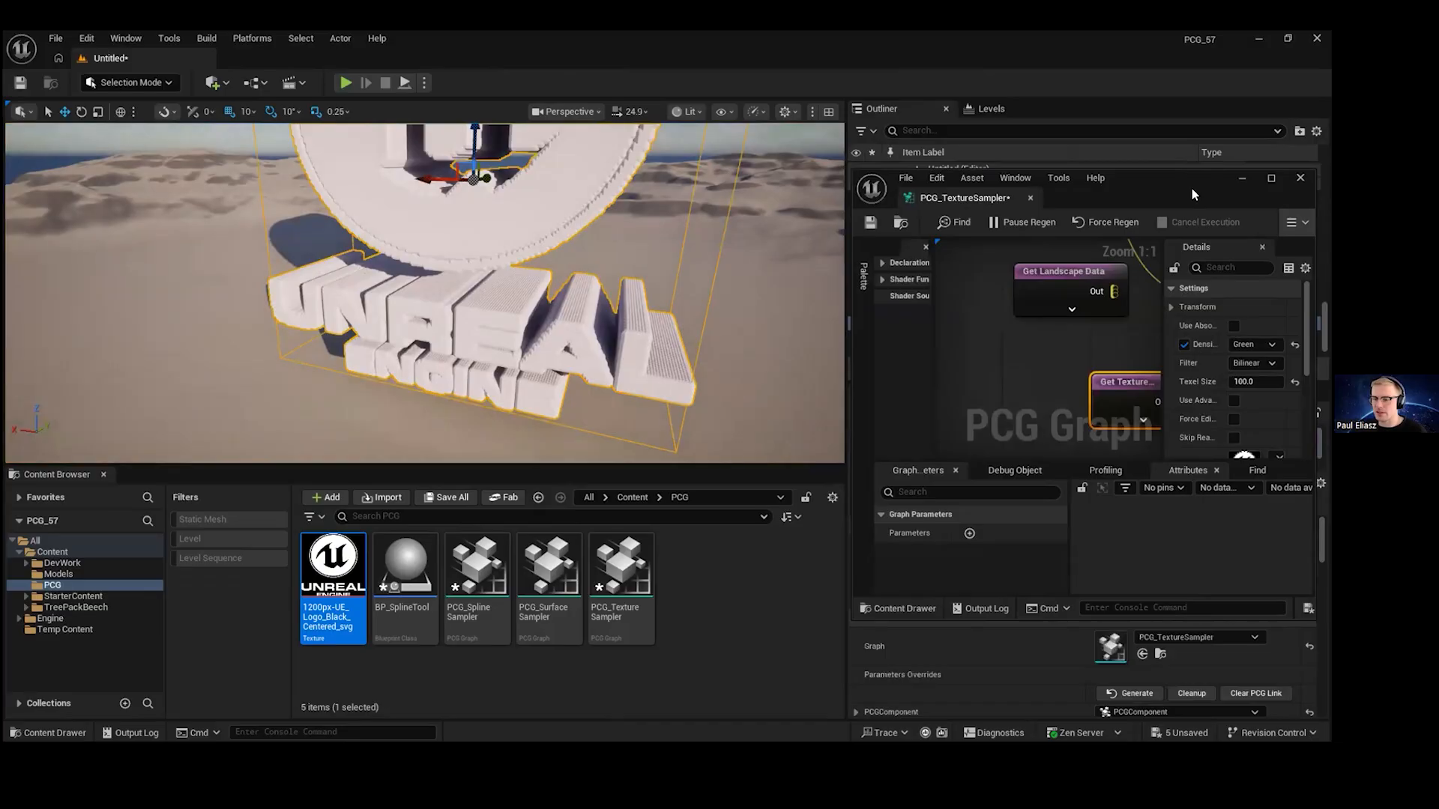
click(1241, 178)
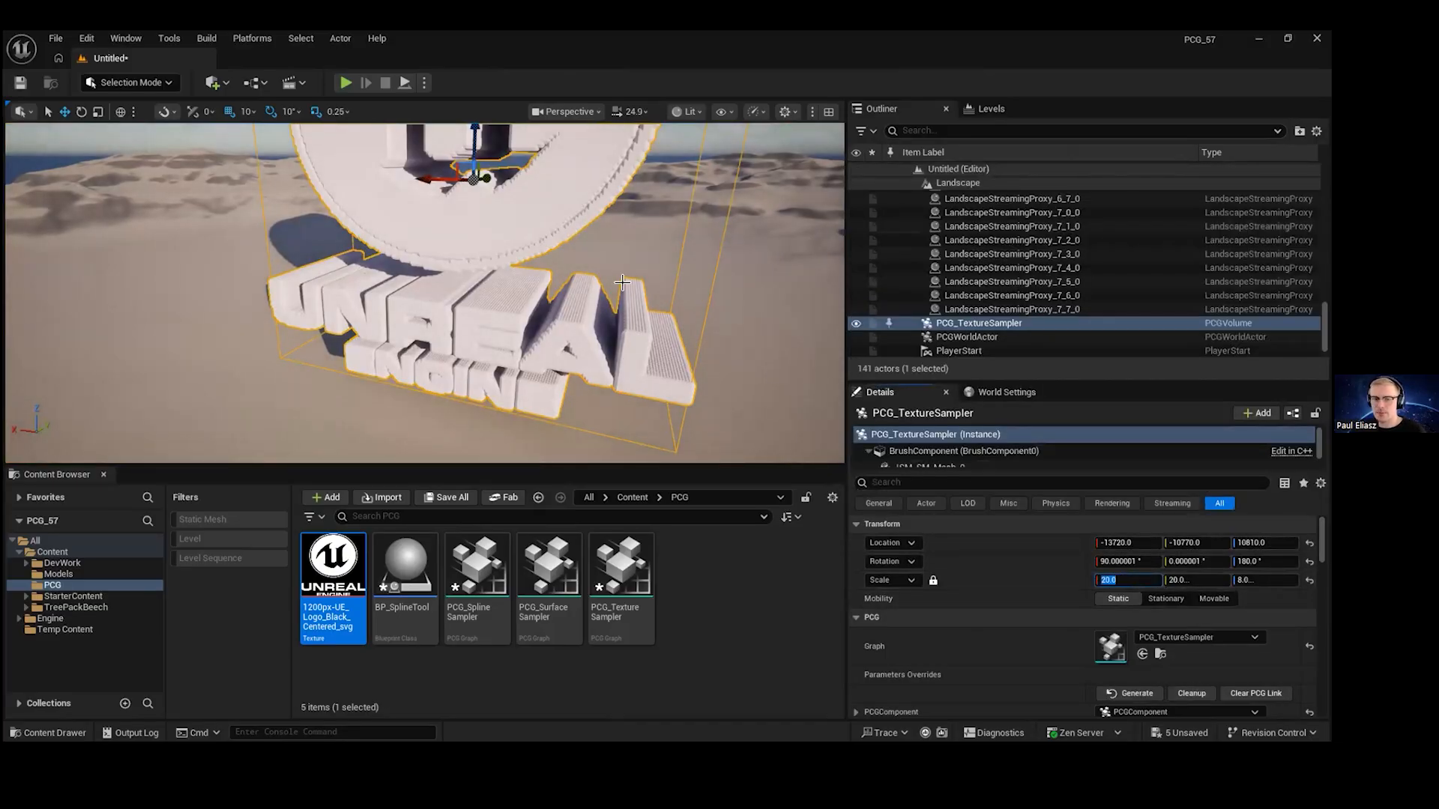
scroll(632, 275, down, 5)
right_drag(632, 274, 595, 222)
key(w)
click(592, 222)
key(w)
key(s)
mouse_move(434, 316)
right_down()
mouse_move(421, 322)
mouse_move(438, 318)
right_up()
key(g)
key(s)
key(w)
click(434, 317)
- Try rotating the PCG volume about its axes to test how the texture sampling responds
key(e)
drag(434, 317, 504, 317)
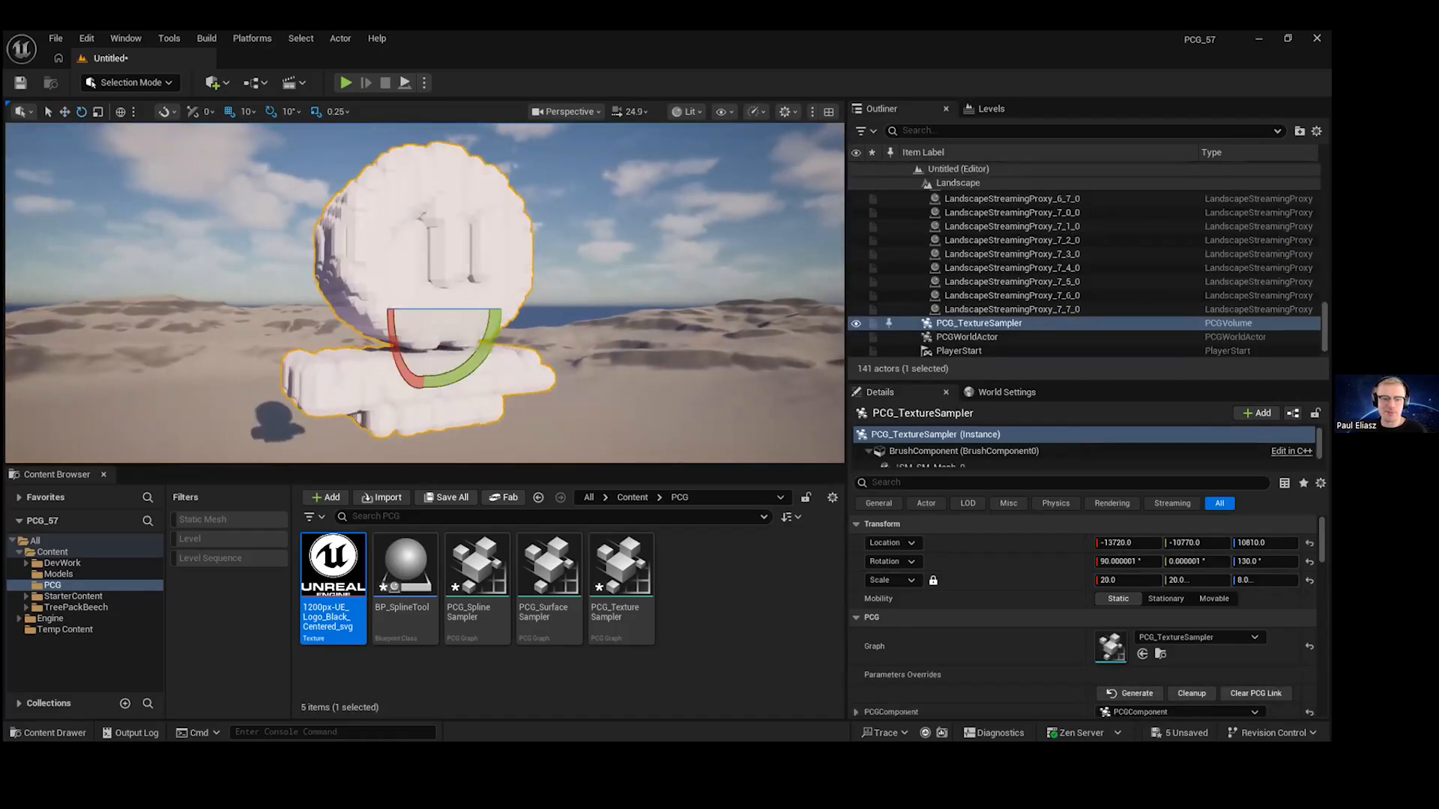
right_drag(504, 316, 487, 319)
key(d)
mouse_move(504, 317)
alt+mouse_down()
mouse_move(517, 347)
mouse_move(431, 328)
mouse_move(491, 323)
alt+mouse_up()
alt+drag(587, 318, 641, 397)
scroll(587, 318, down, 3)
scroll(587, 318, up, 5)
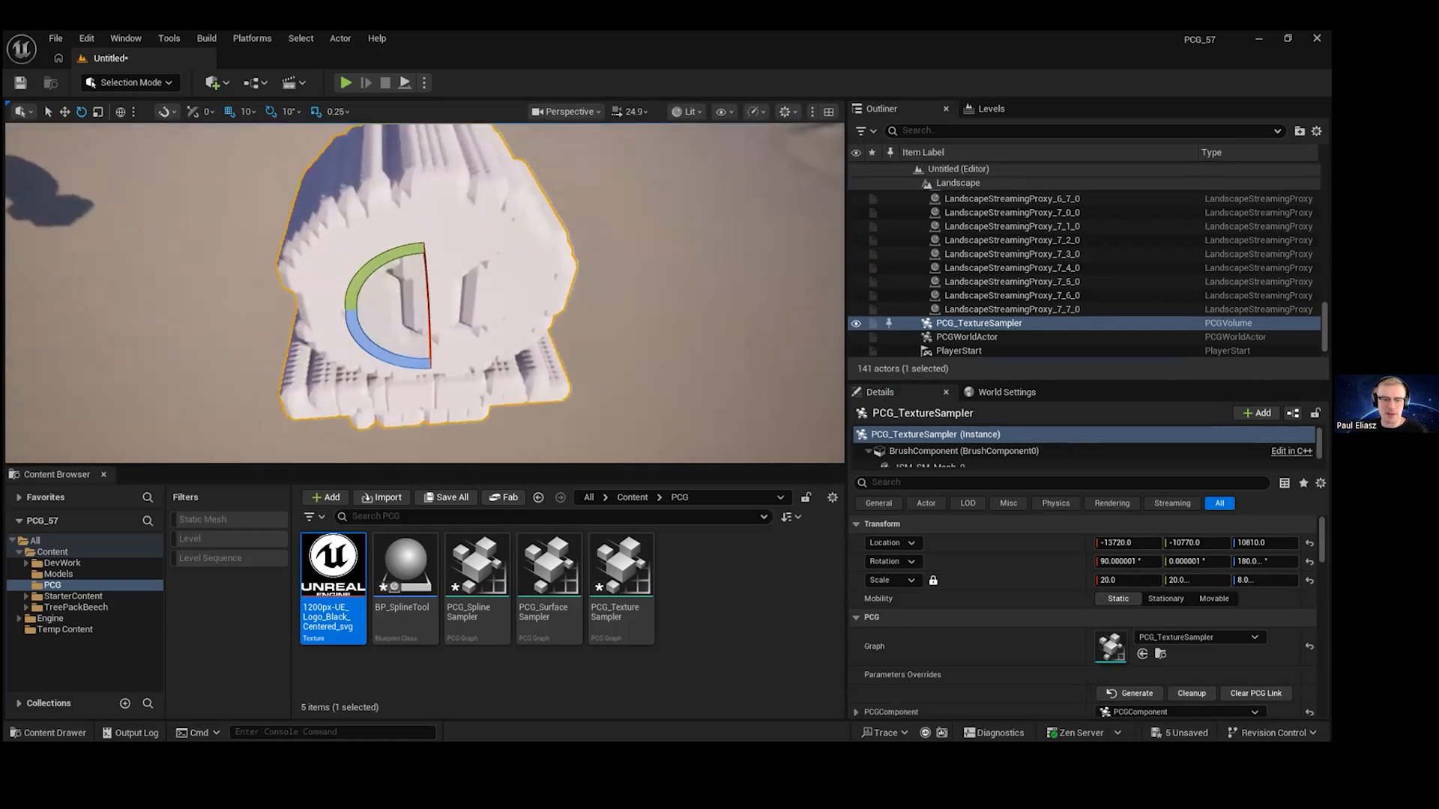
alt+drag(587, 318, 573, 288)
drag(485, 343, 612, 378)
scroll(601, 326, down, 3)
scroll(600, 326, up, 1)
key(w)
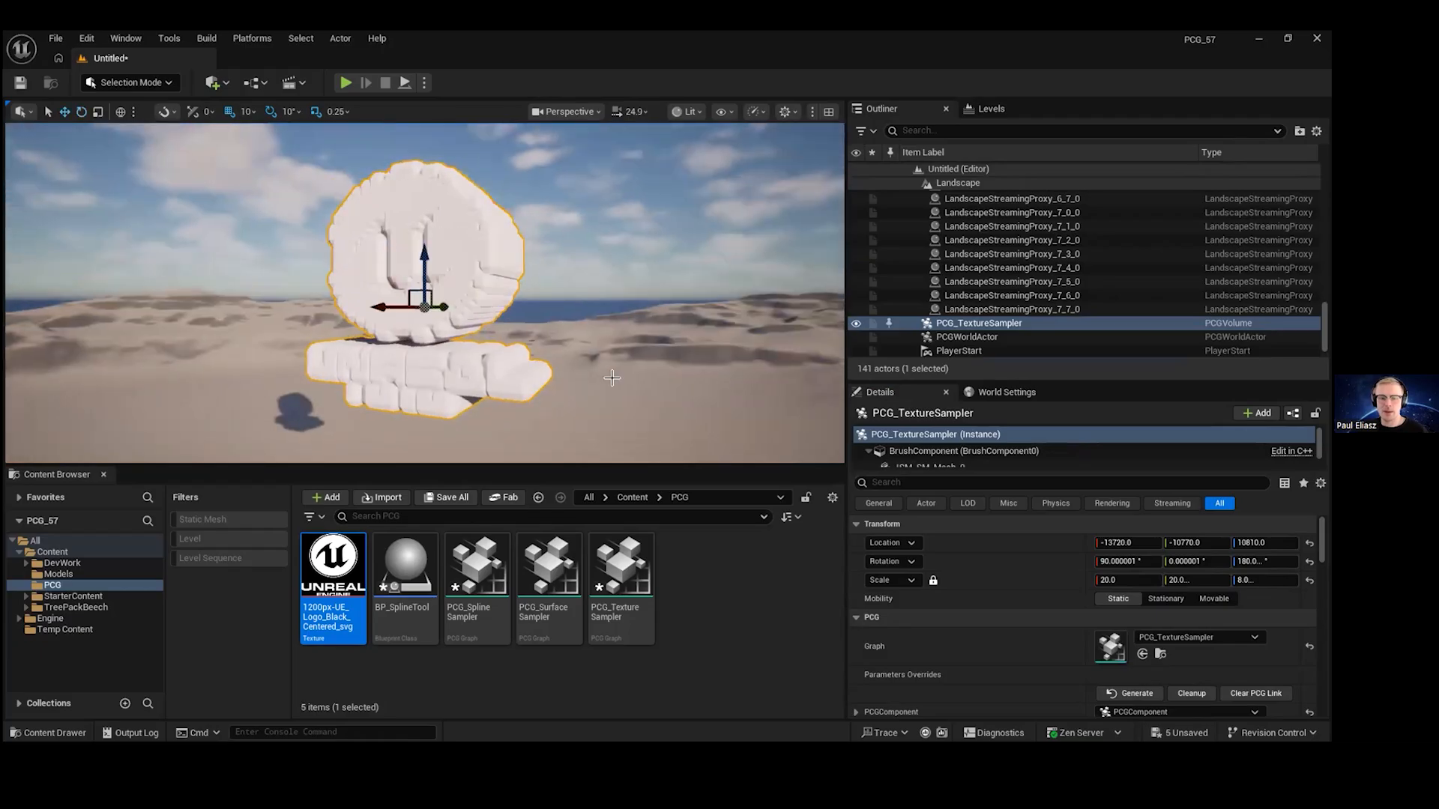
- Lower the PCG volume along Z to 8480 so the logo sits closer to the landscape
drag(424, 255, 424, 334)
scroll(424, 333, down, 3)
right_drag(424, 333, 419, 355)
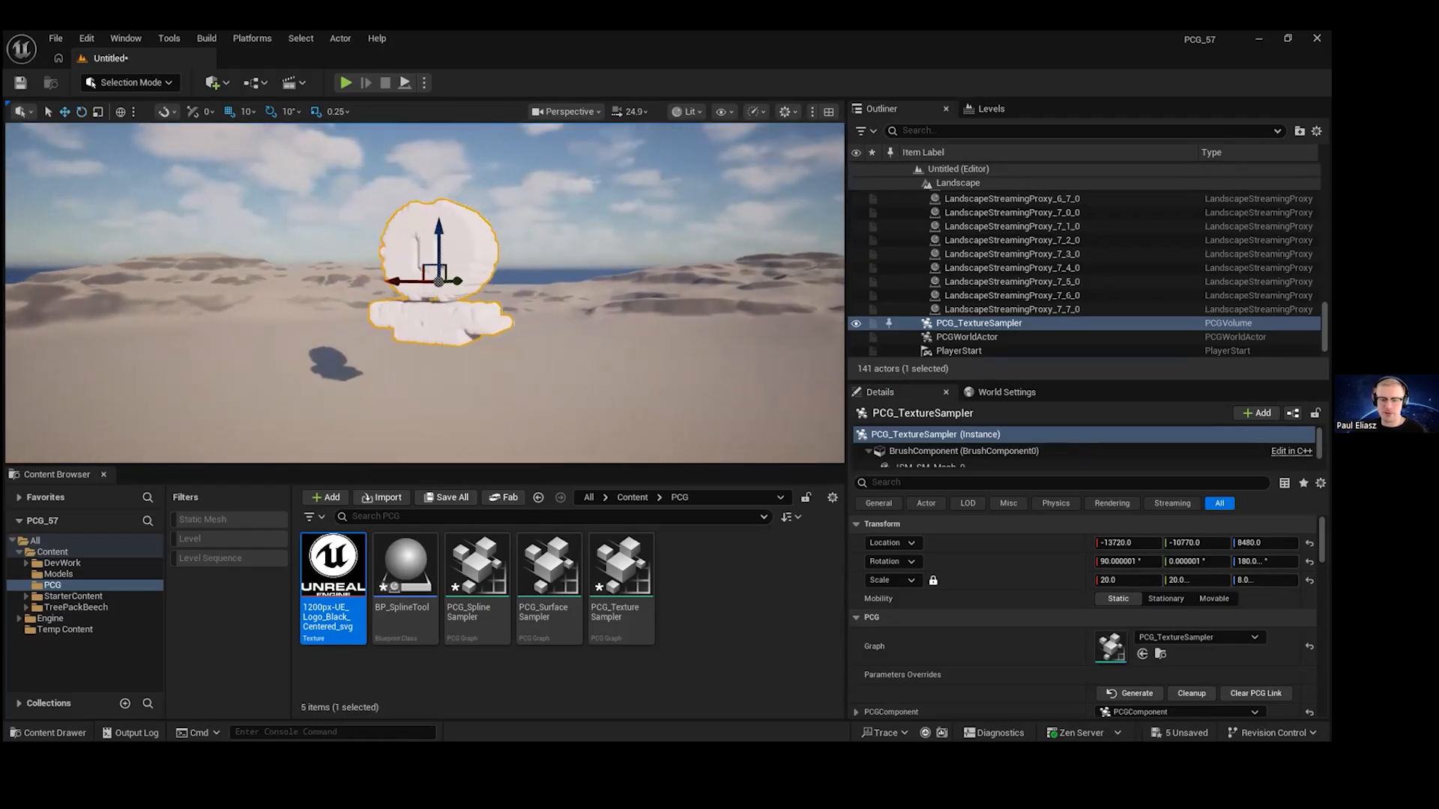
scroll(613, 344, up, 4)
middle_drag(618, 367, 636, 330)
scroll(614, 344, down, 3)
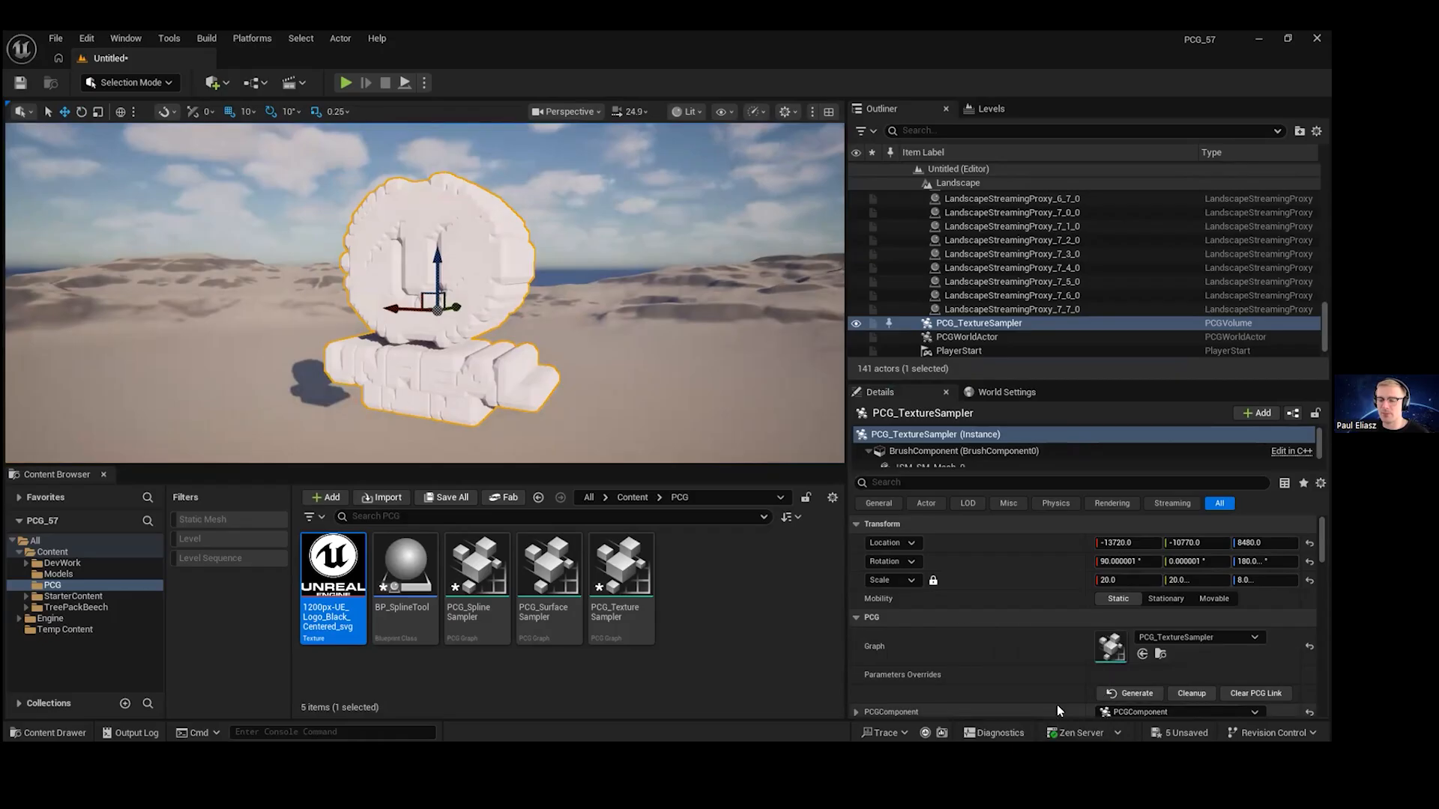
- Switch to the Canva presentation and look through its slides up to Key Optimization Strategies on page 16
key(alt+Tab)
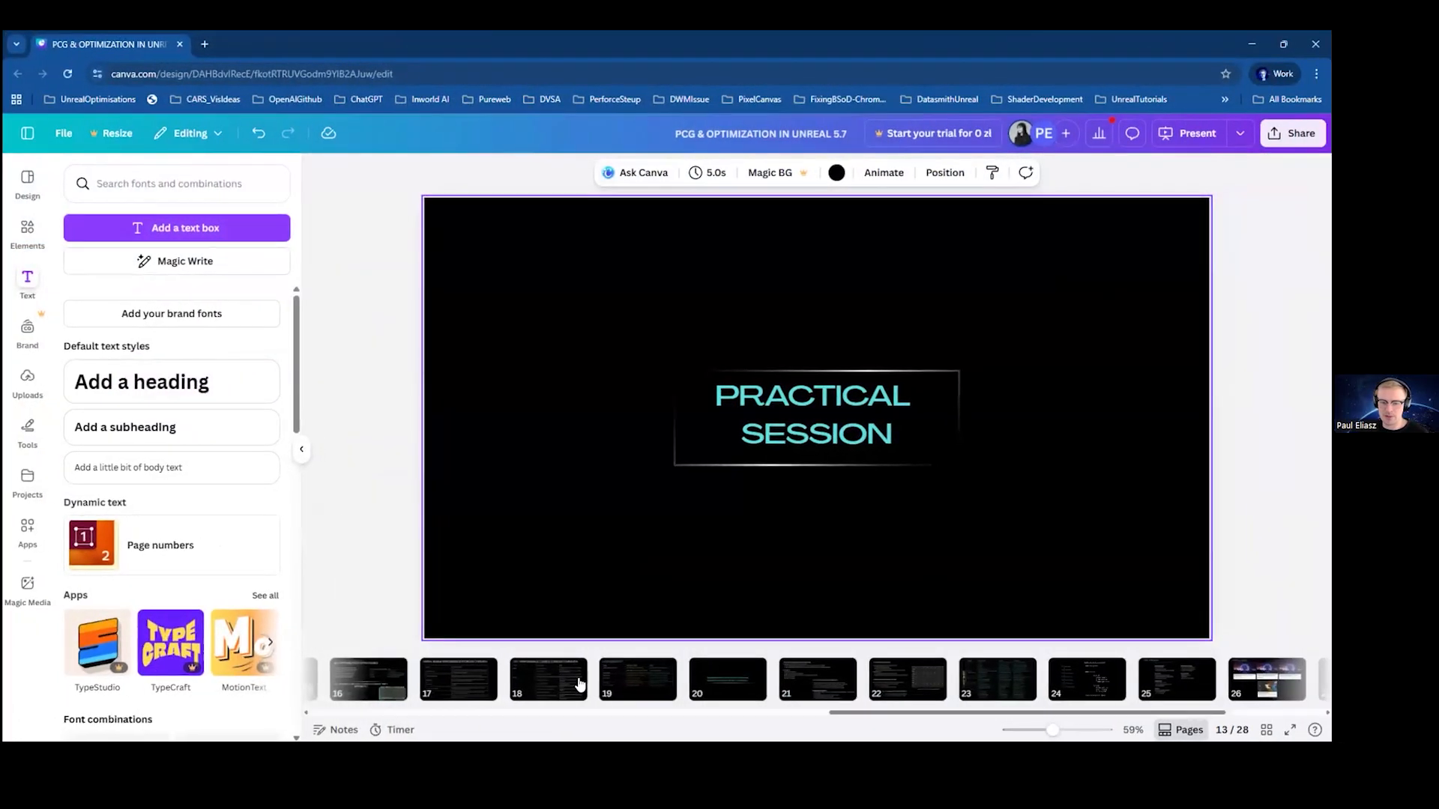
click(459, 680)
click(548, 679)
click(818, 680)
click(369, 680)
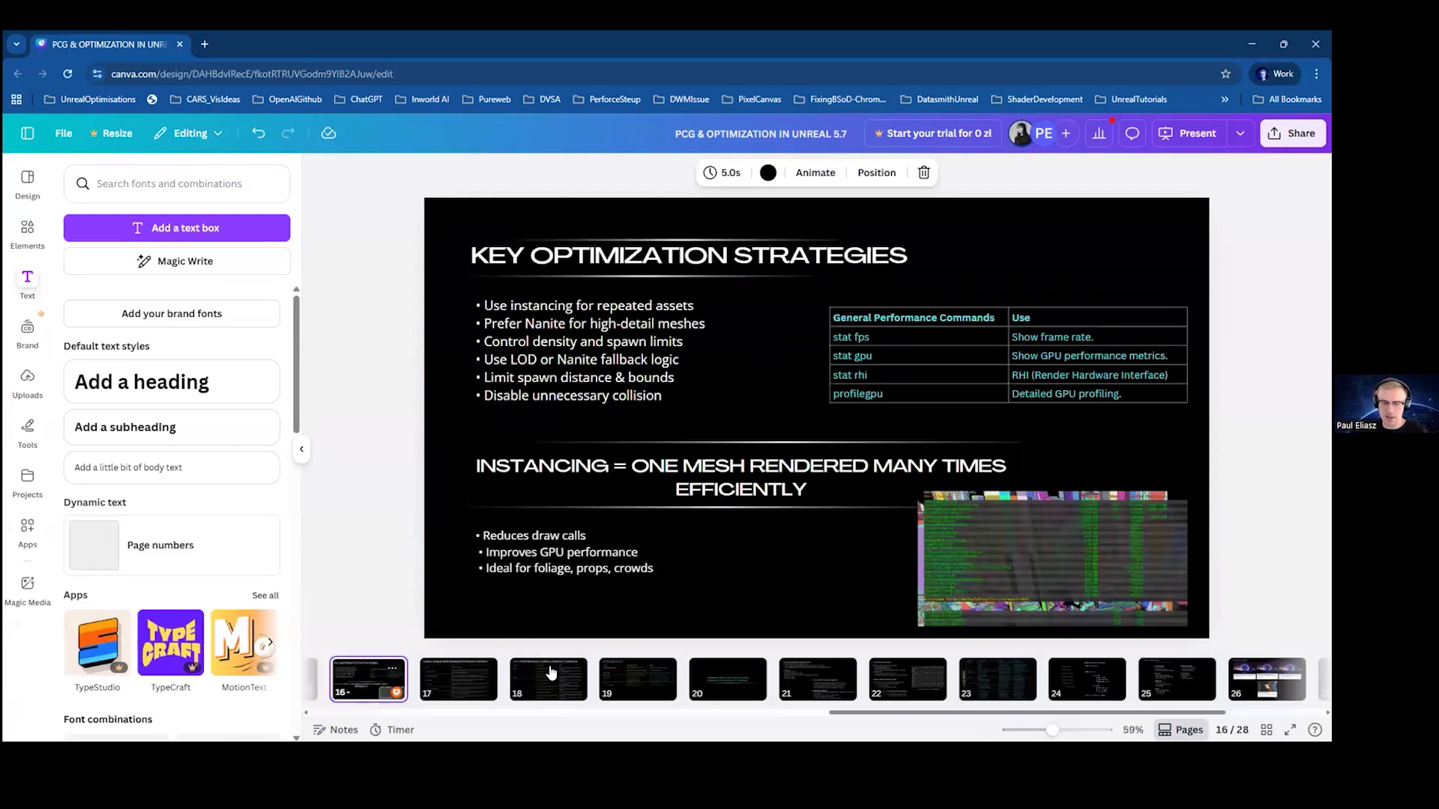
- Go back to the Overview slide on page 8 and examine its PCG example image up close
key(Left)
key(Left)
key(Left)
key(Left)
key(Left)
key(Left)
key(Left)
key(Left)
key(Left)
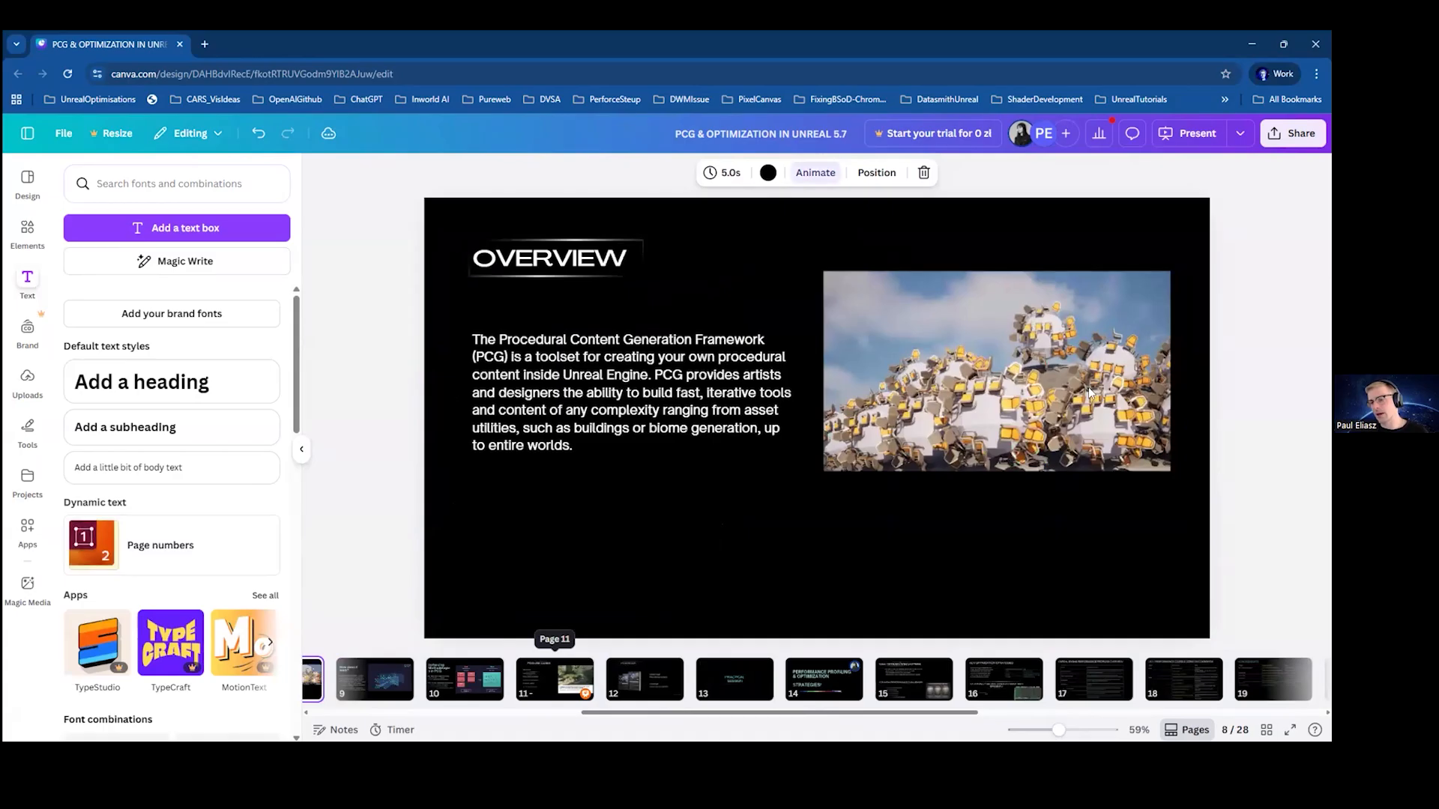
key(Left)
key(Right)
ctrl+scroll(928, 327, up, 3)
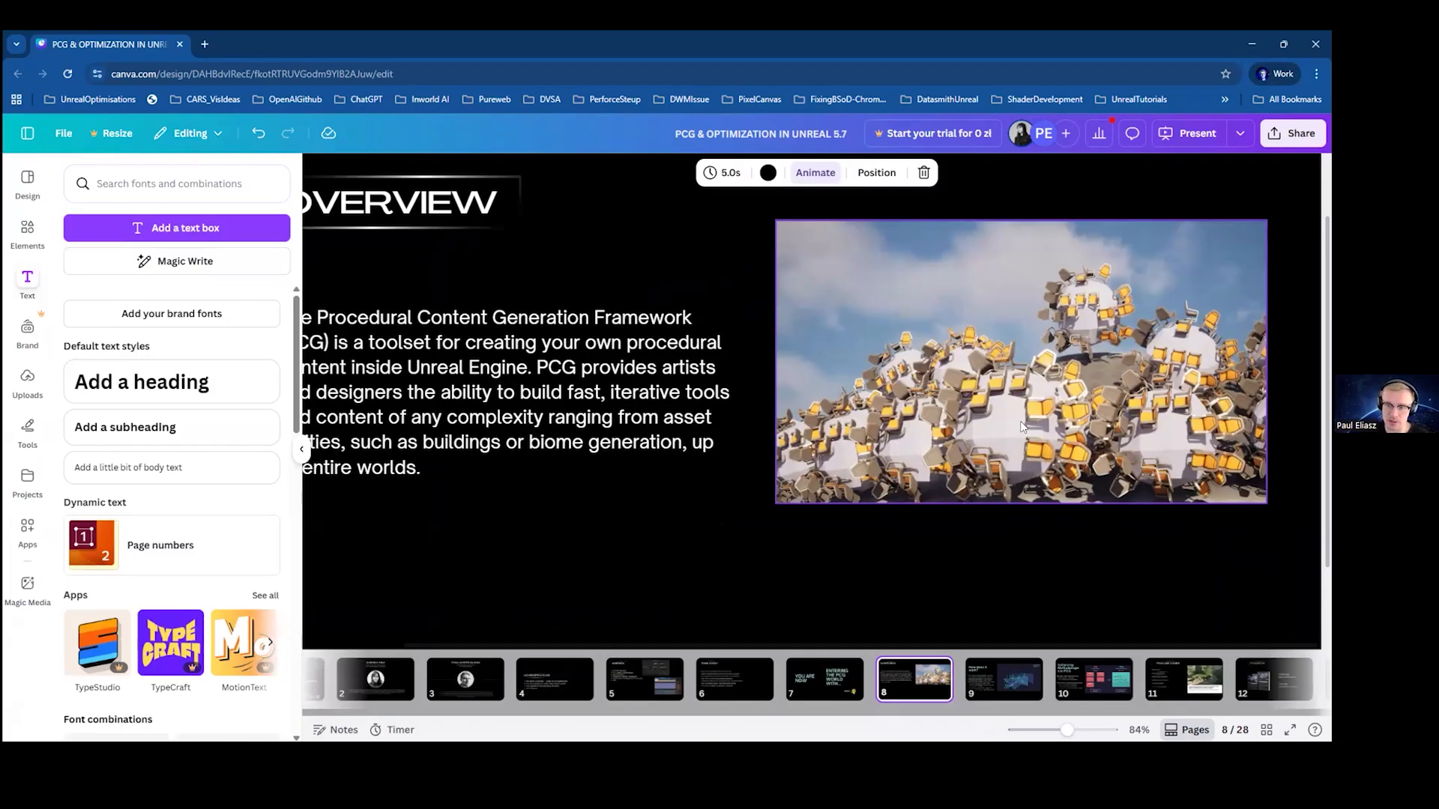
- Return to Unreal Engine and delete the PCG_TextureSampler volume from the level
click(1251, 44)
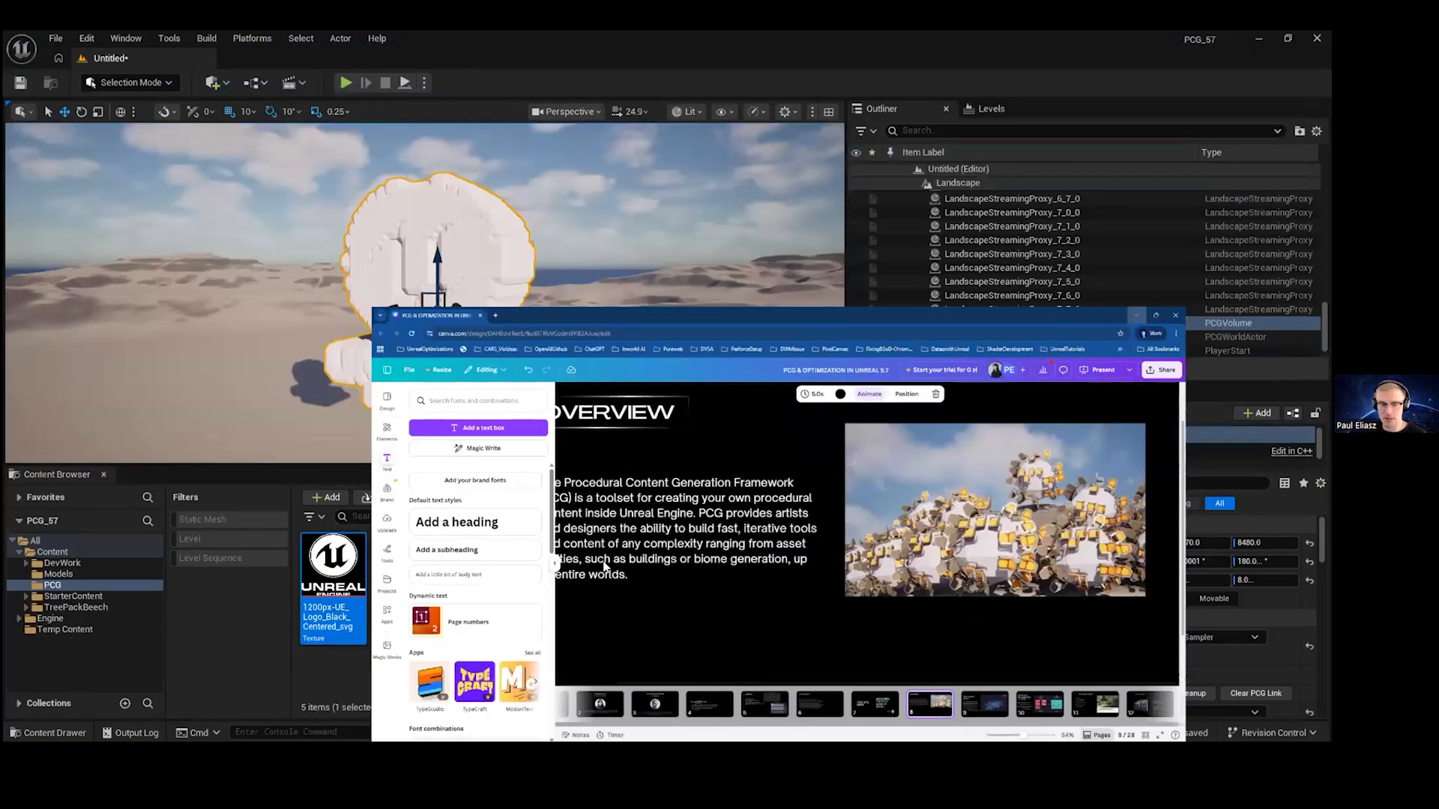
key(Delete)
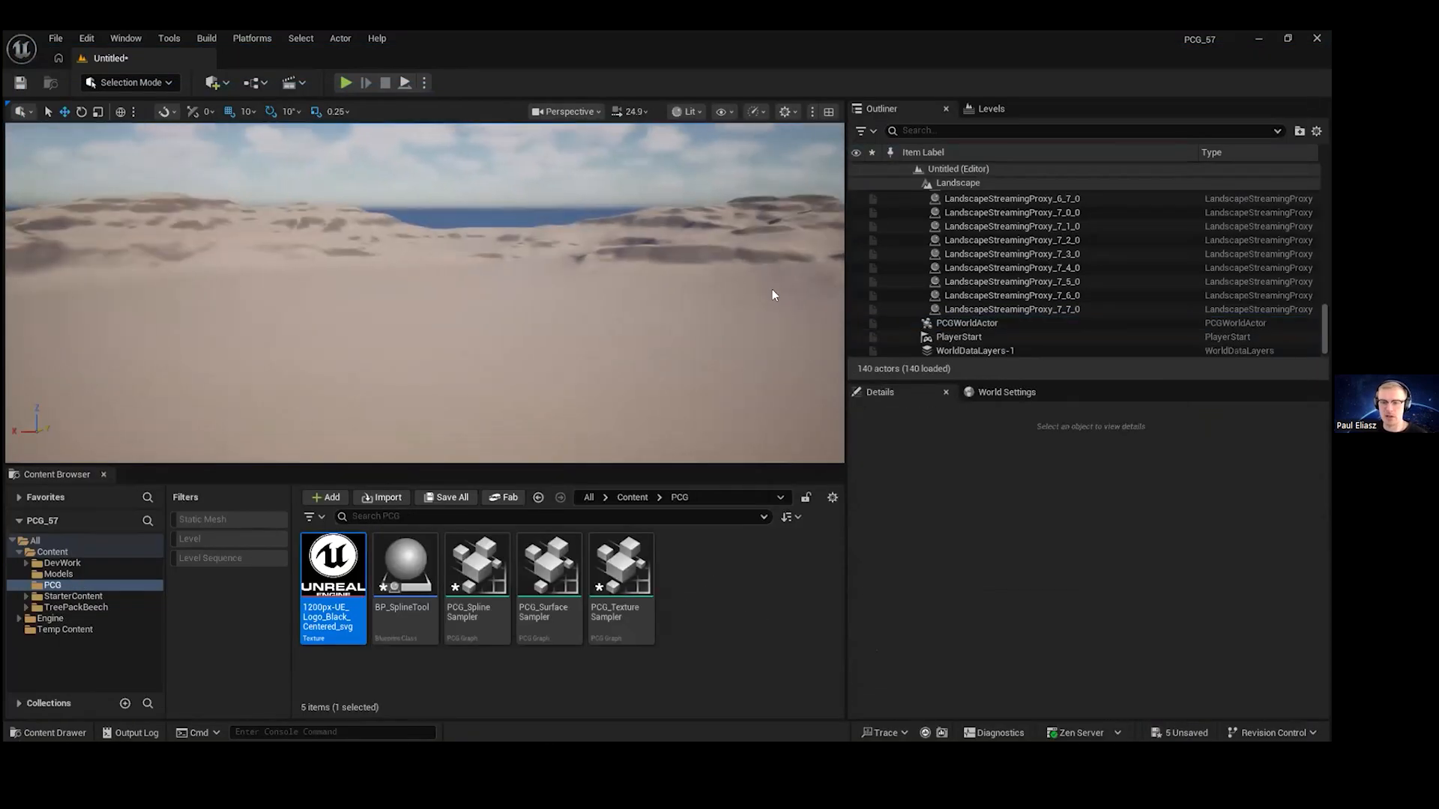
- Create a folder named PCGMeshSpawner inside the PCG content folder and open it
right_click(686, 582)
click(800, 294)
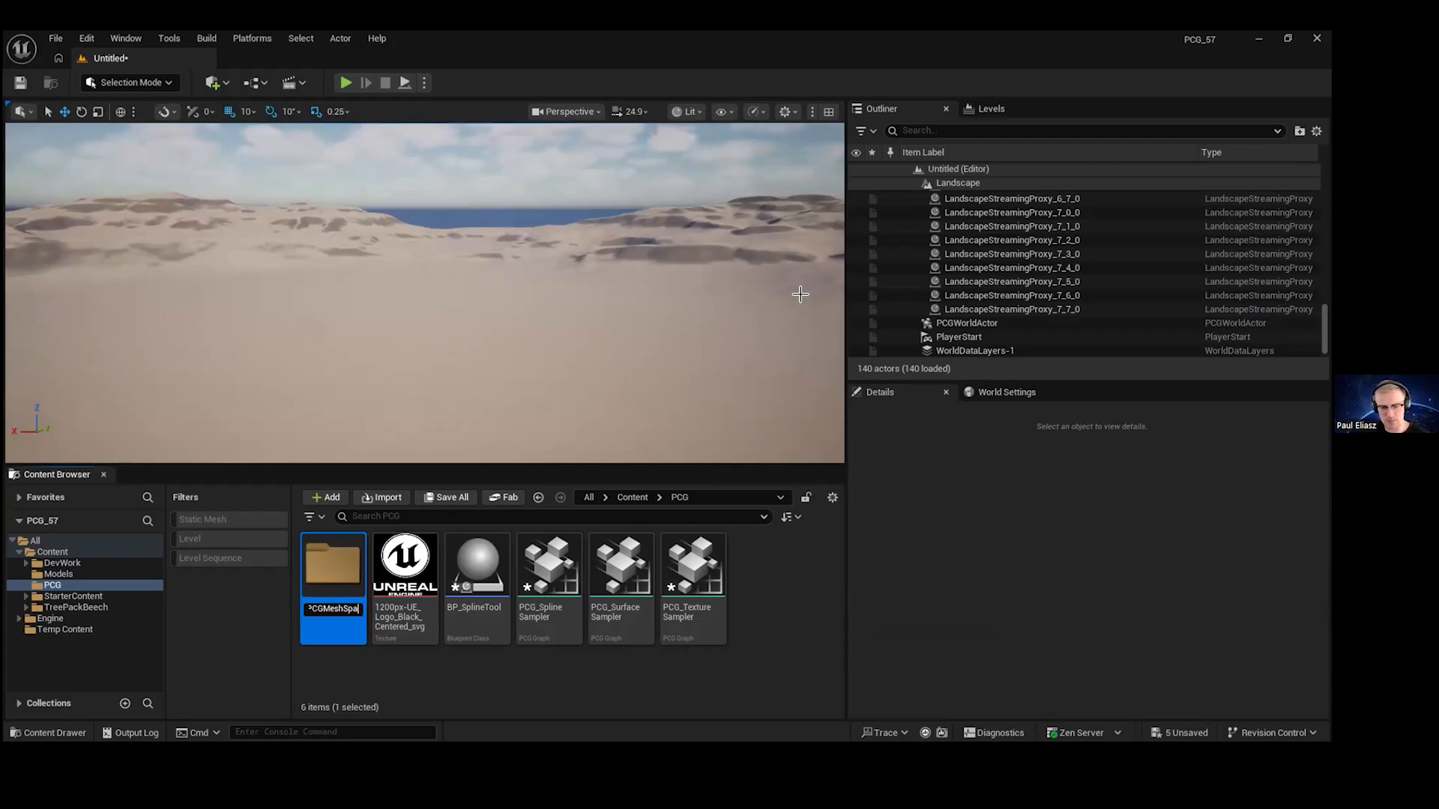
key(Return)
double_click(364, 566)
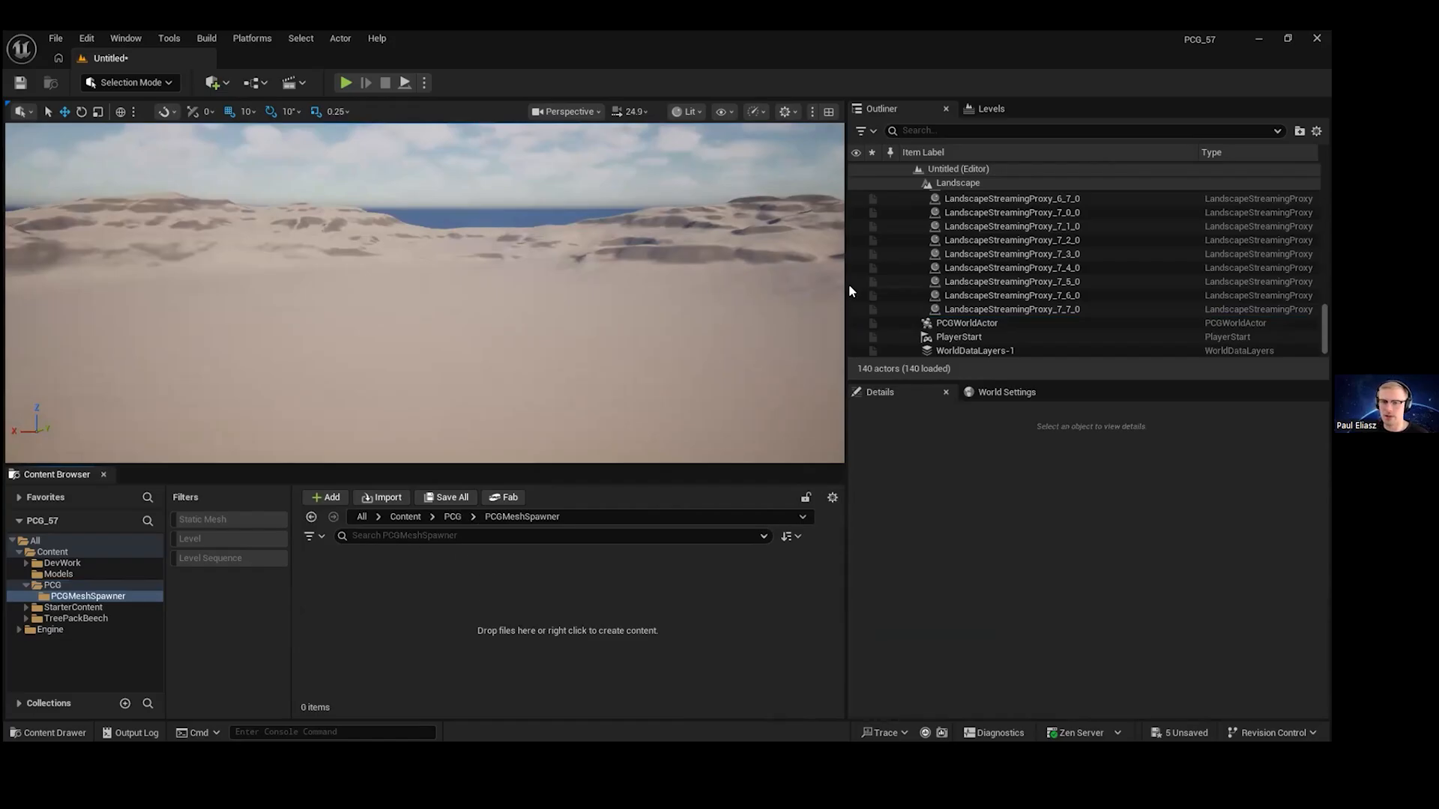
key(alt+Tab)
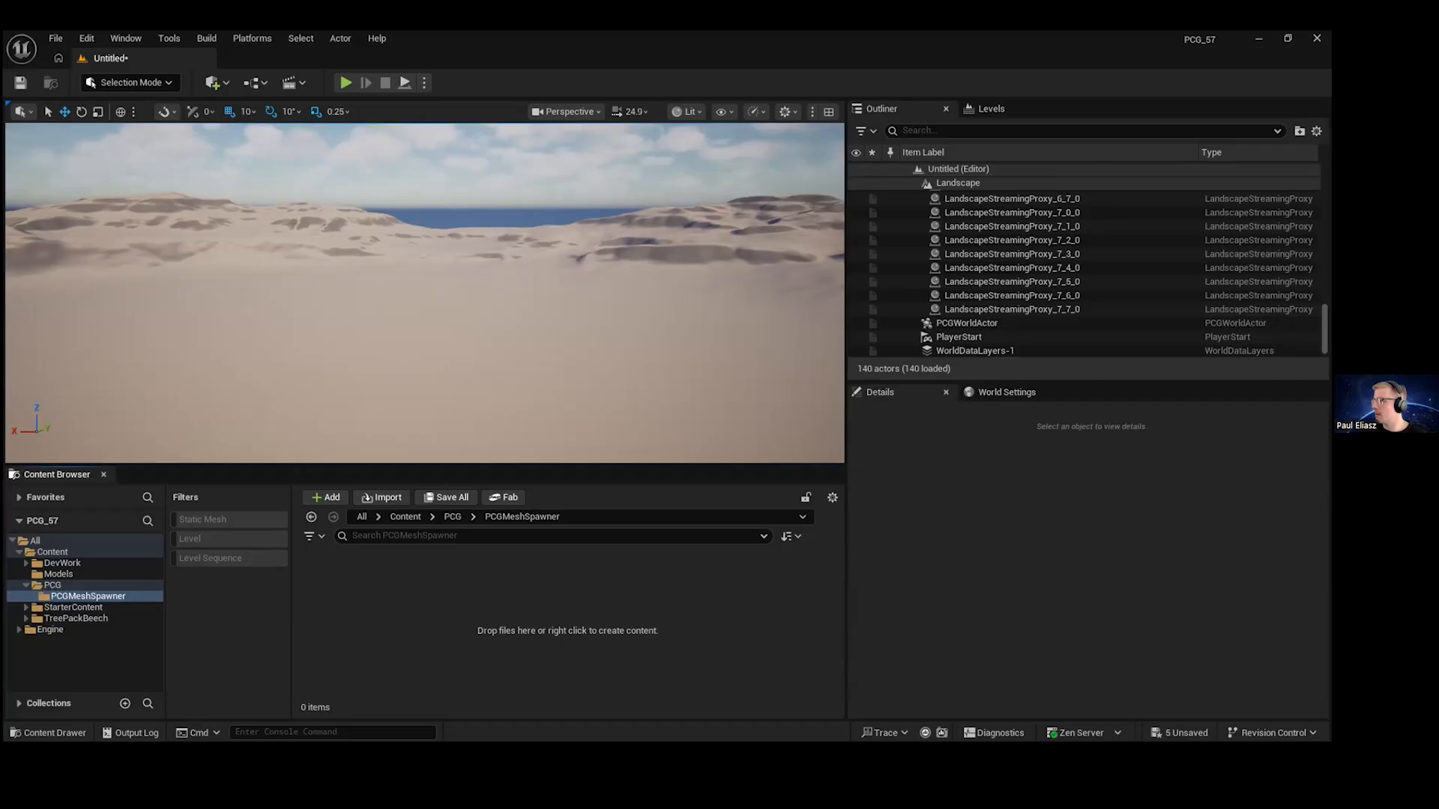
- Create an empty PCG graph named PCG_PointMeshSpawner in the PCGMeshSpawner folder
right_click(411, 588)
mouse_move(486, 490)
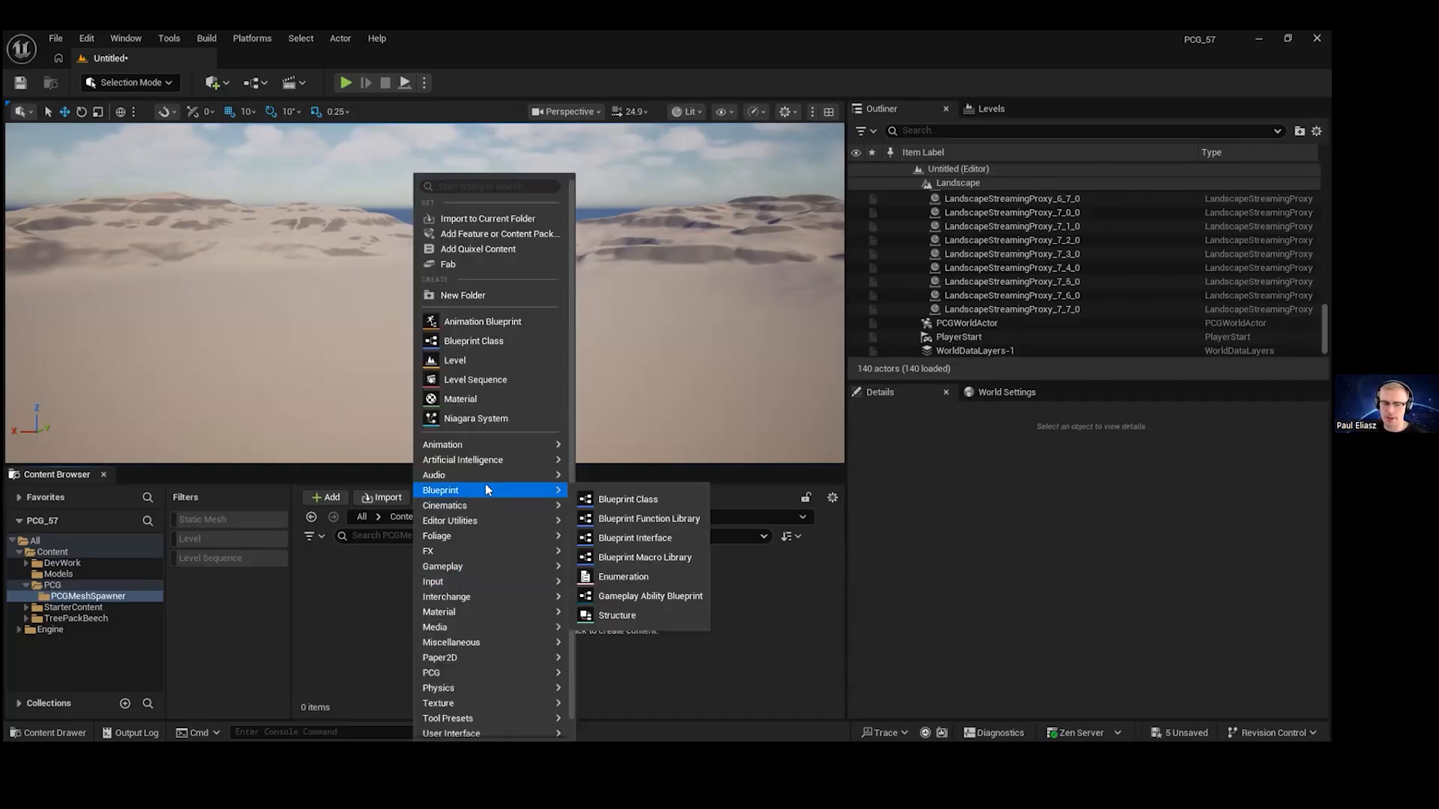
mouse_move(462, 672)
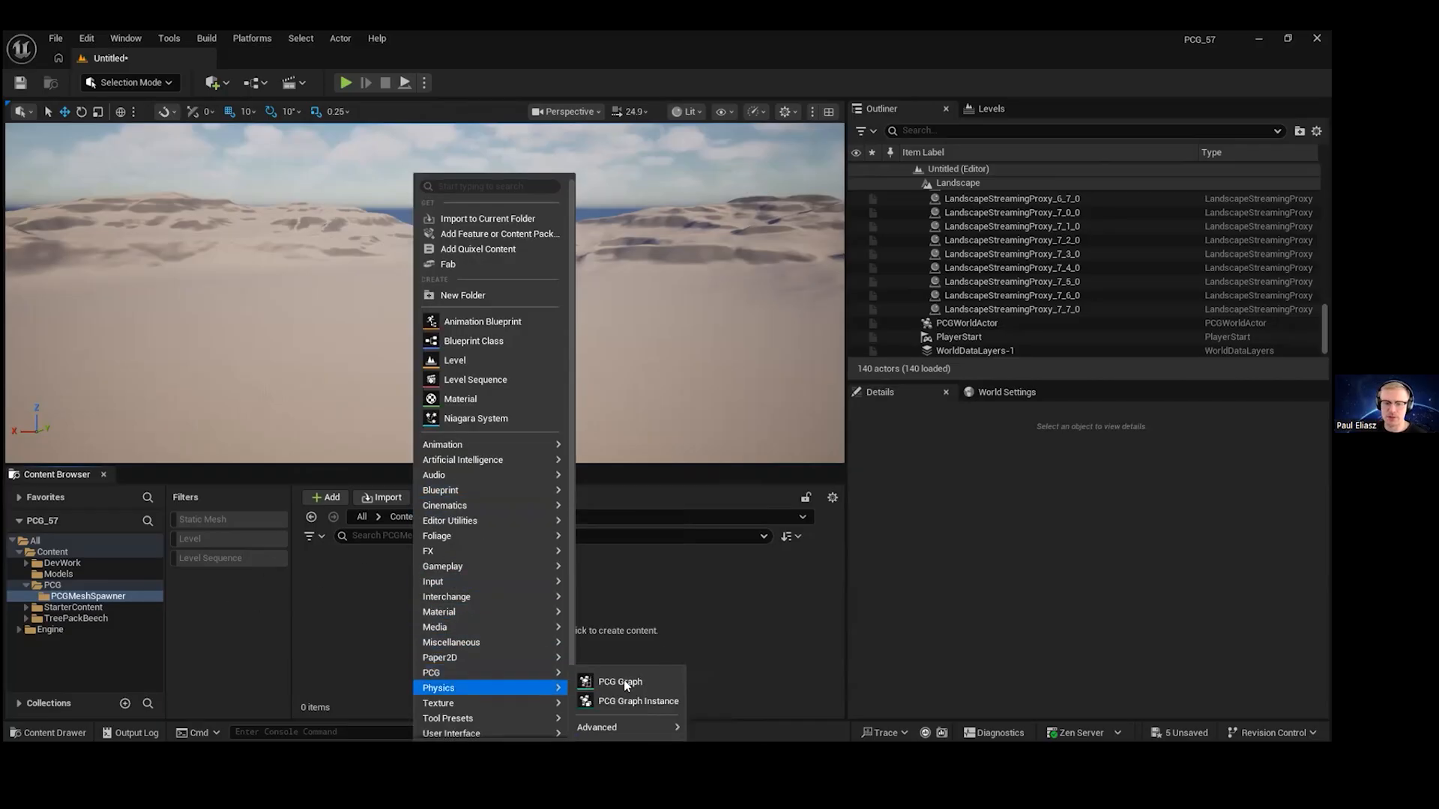
click(616, 683)
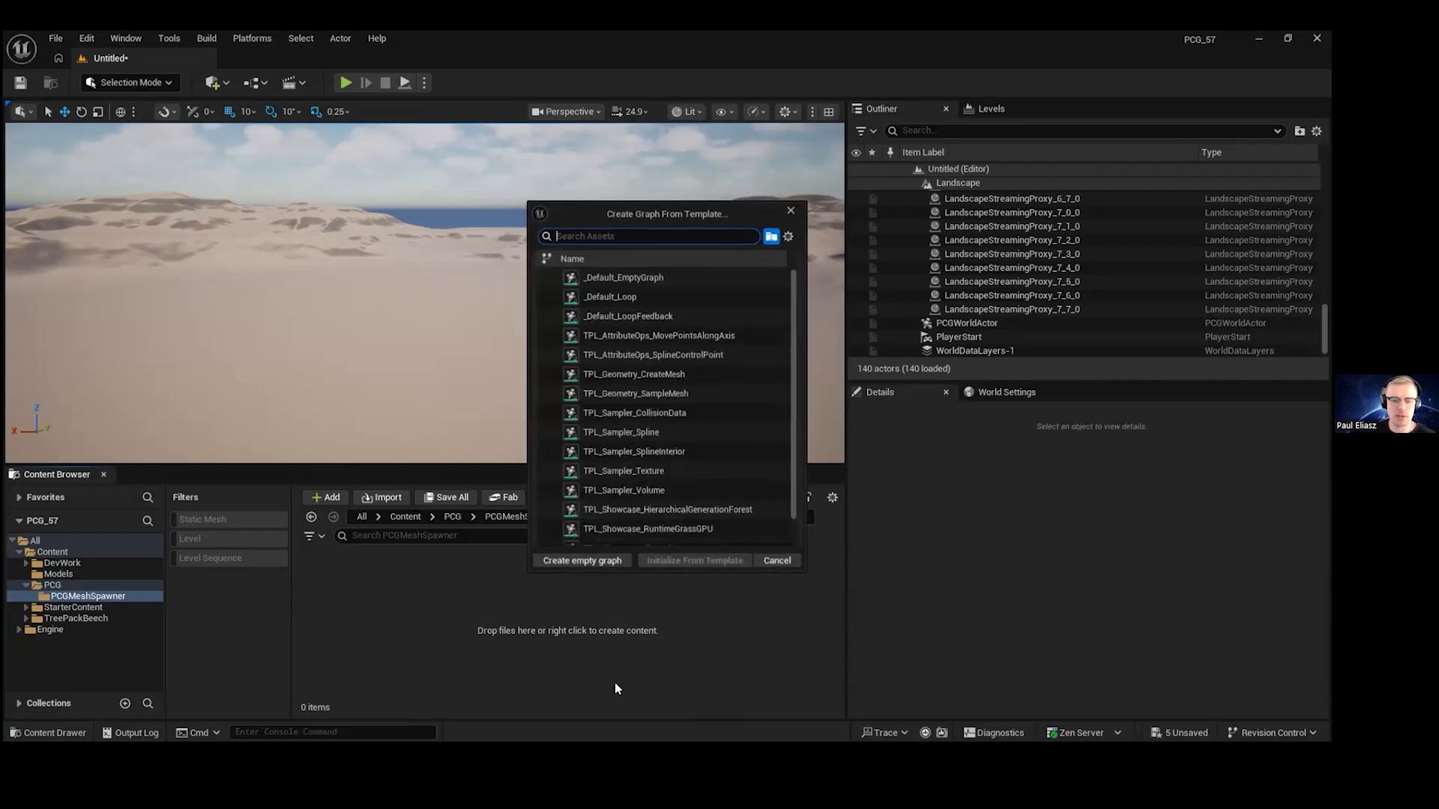
click(582, 560)
text(PCG)
text(_Point)
text(Mesh)
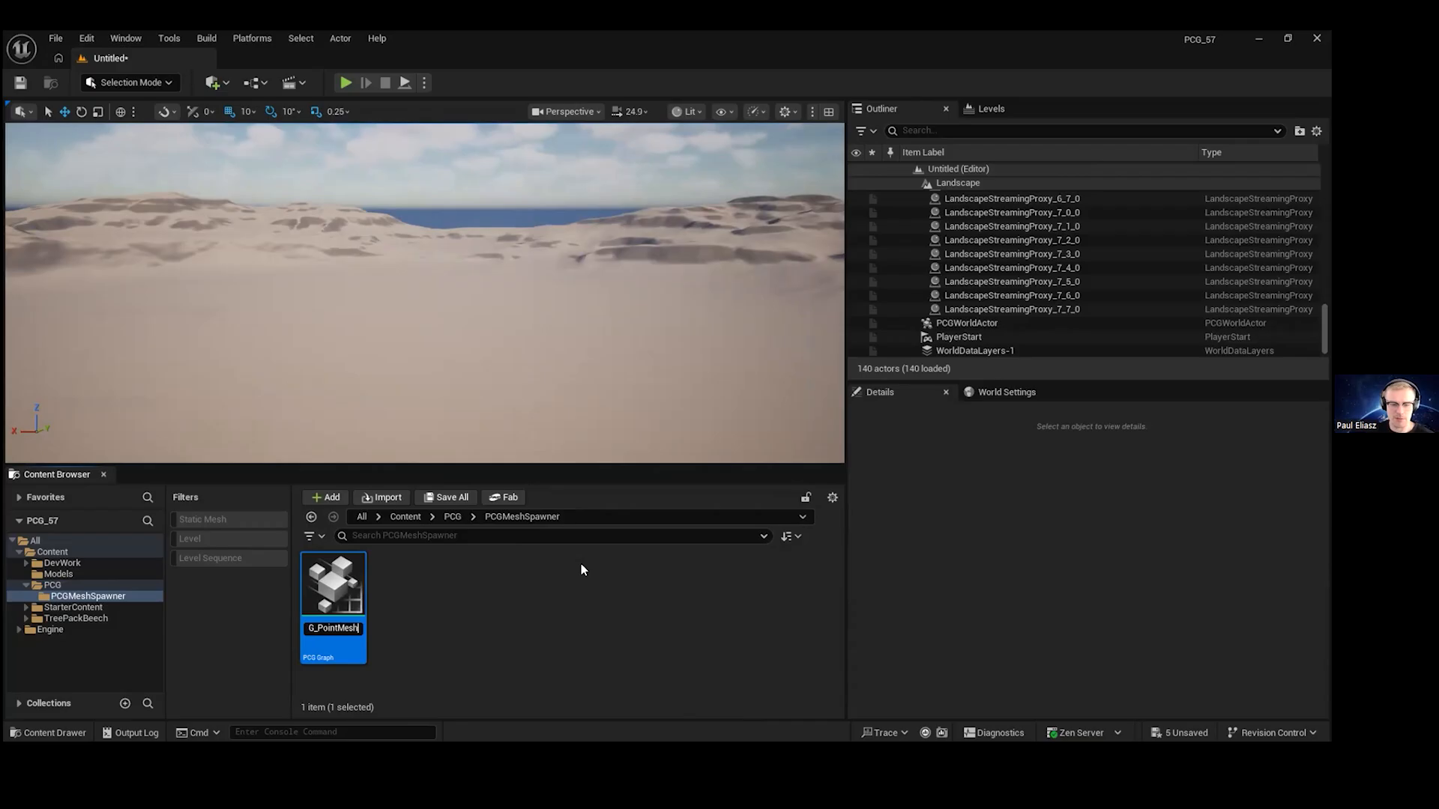
text(Spaweer)
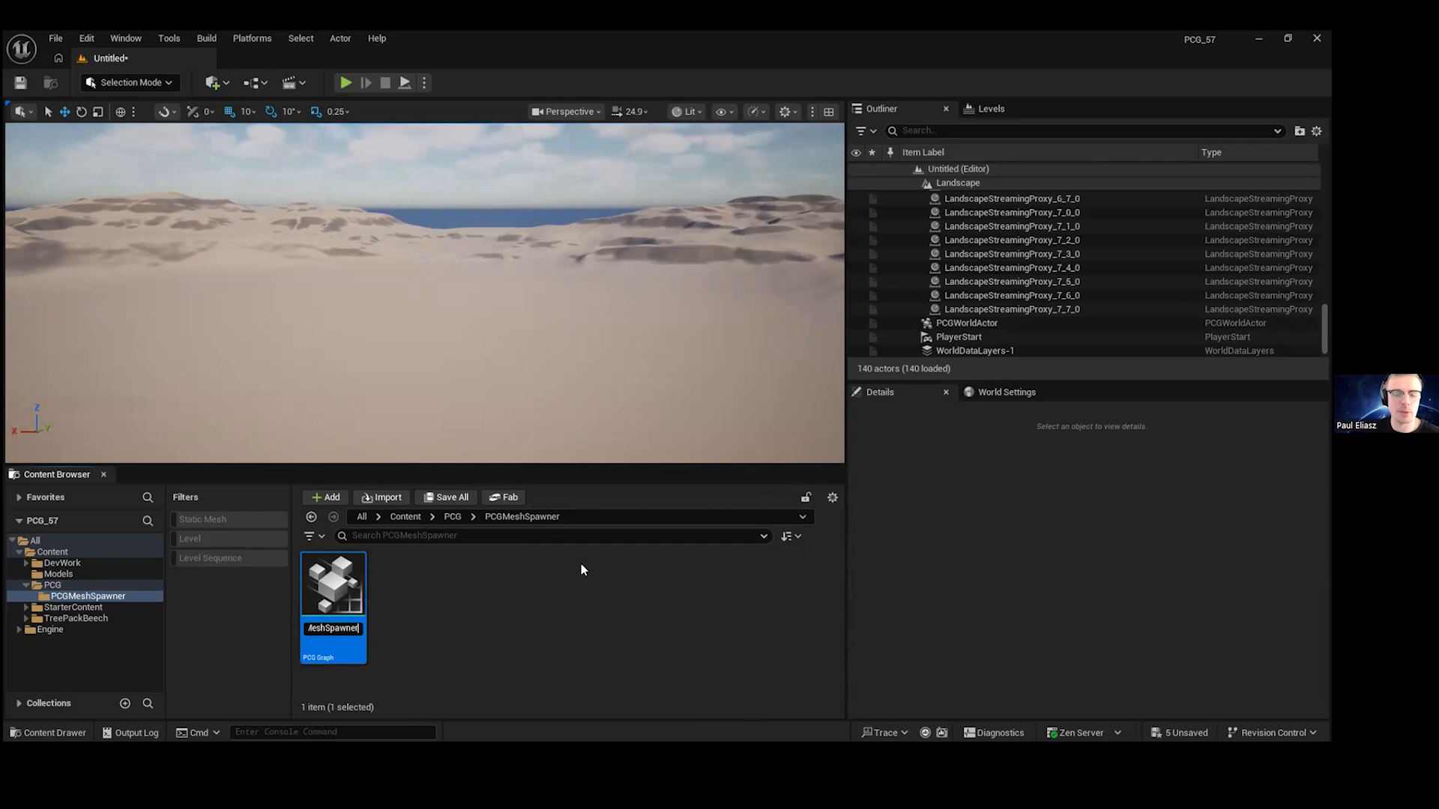
key(Return)
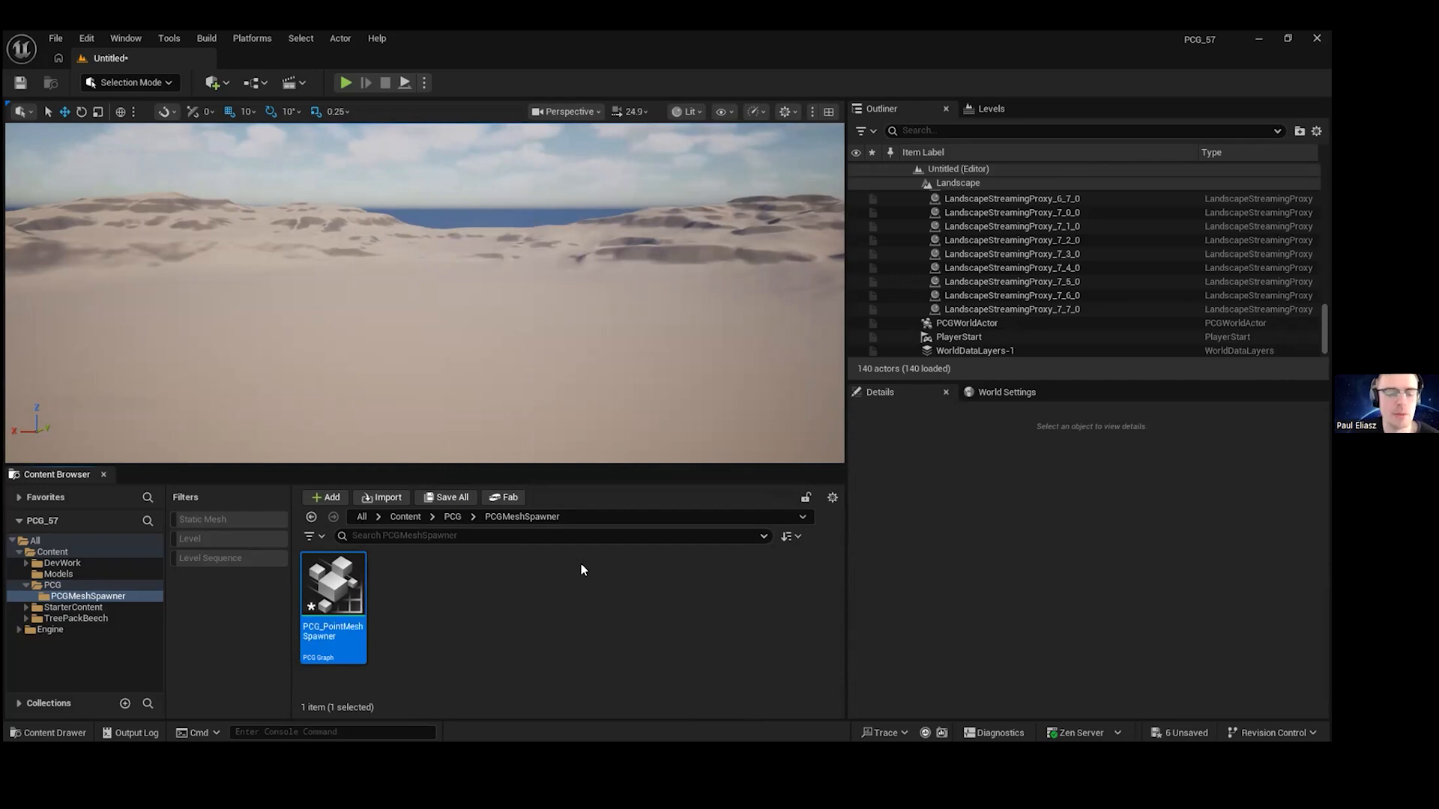
- Open the PCG_PointMeshSpawner graph and move its Input and Output nodes further apart
double_click(366, 568)
drag(700, 269, 659, 30)
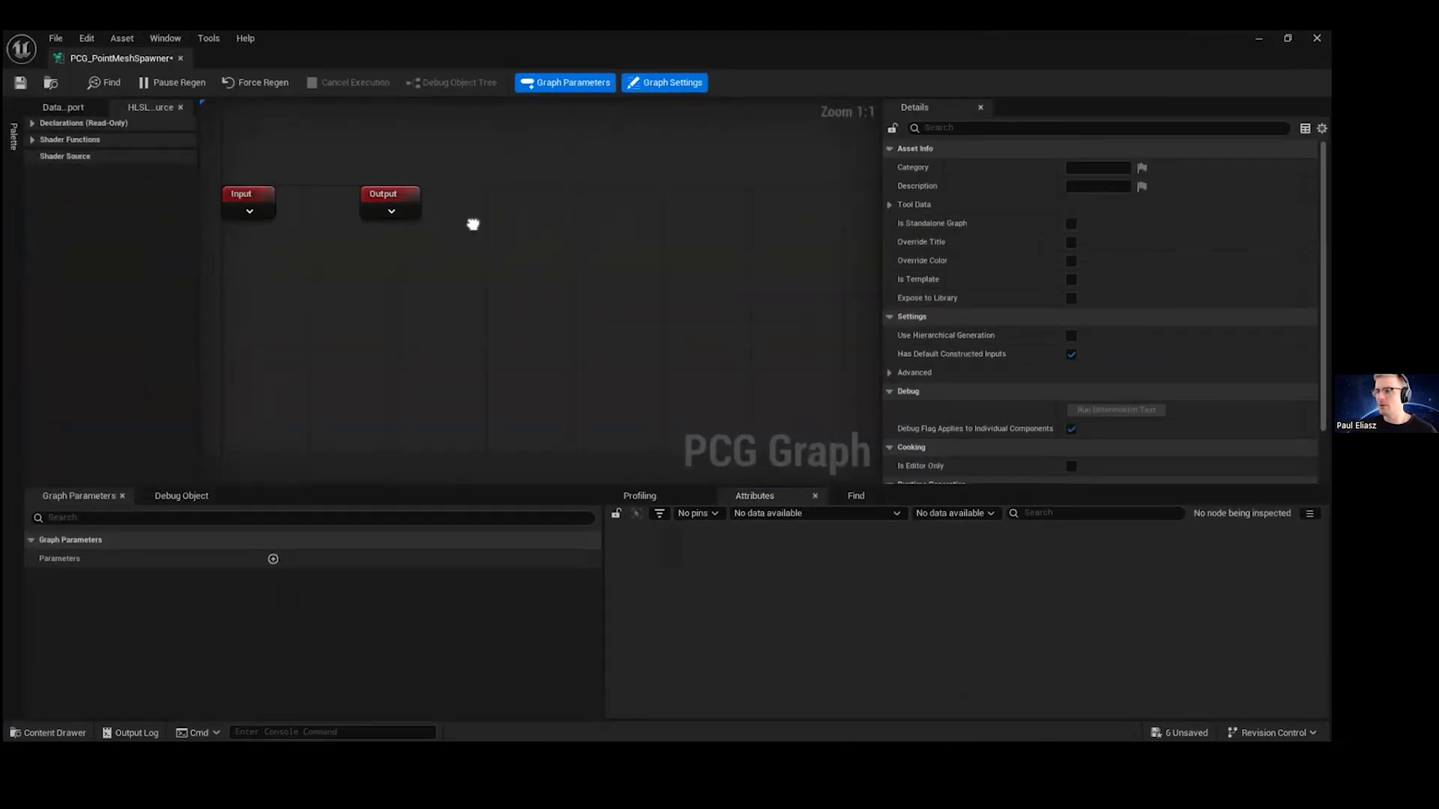
drag(466, 268, 478, 268)
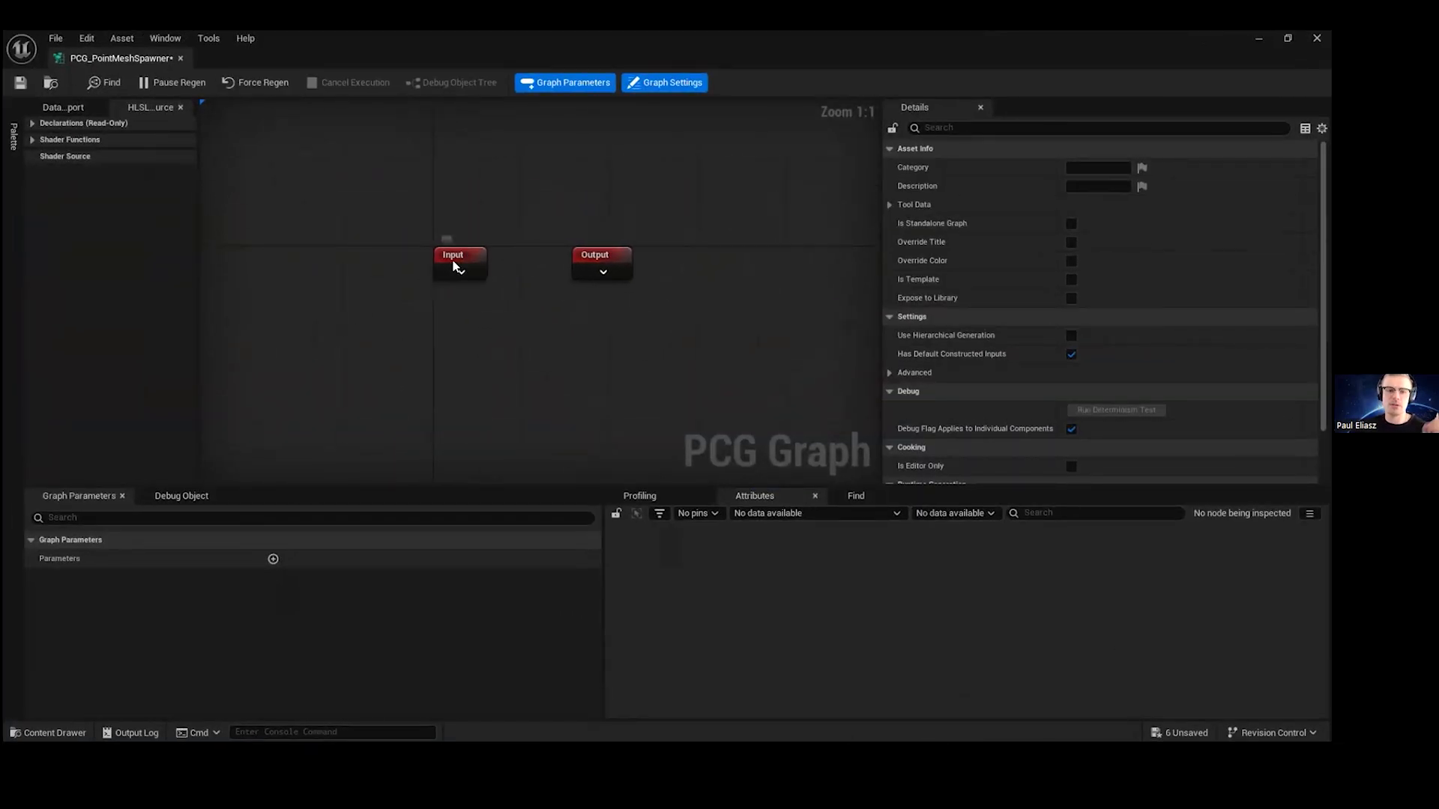
drag(595, 259, 633, 260)
drag(464, 261, 442, 261)
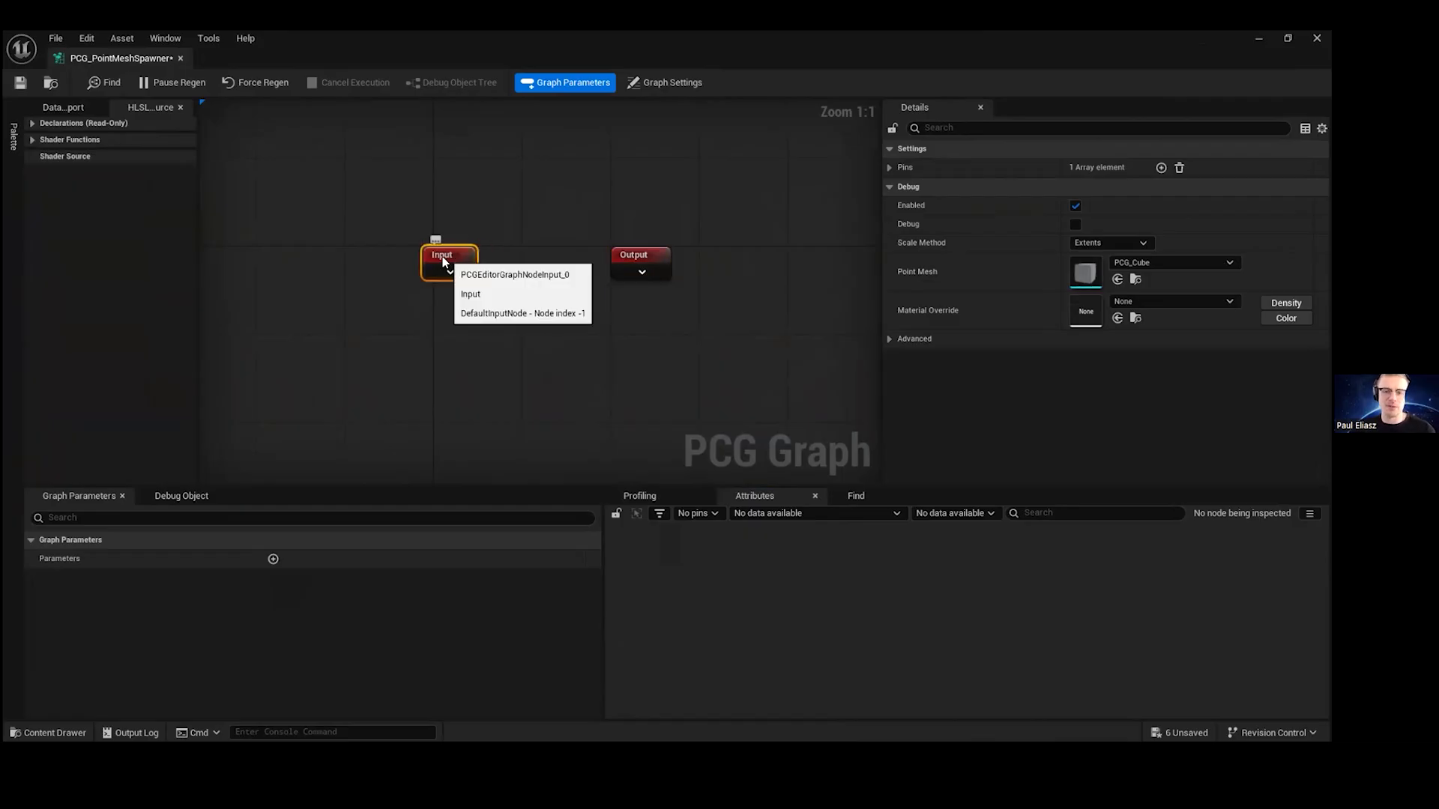
right_drag(626, 209, 642, 212)
drag(701, 34, 733, 253)
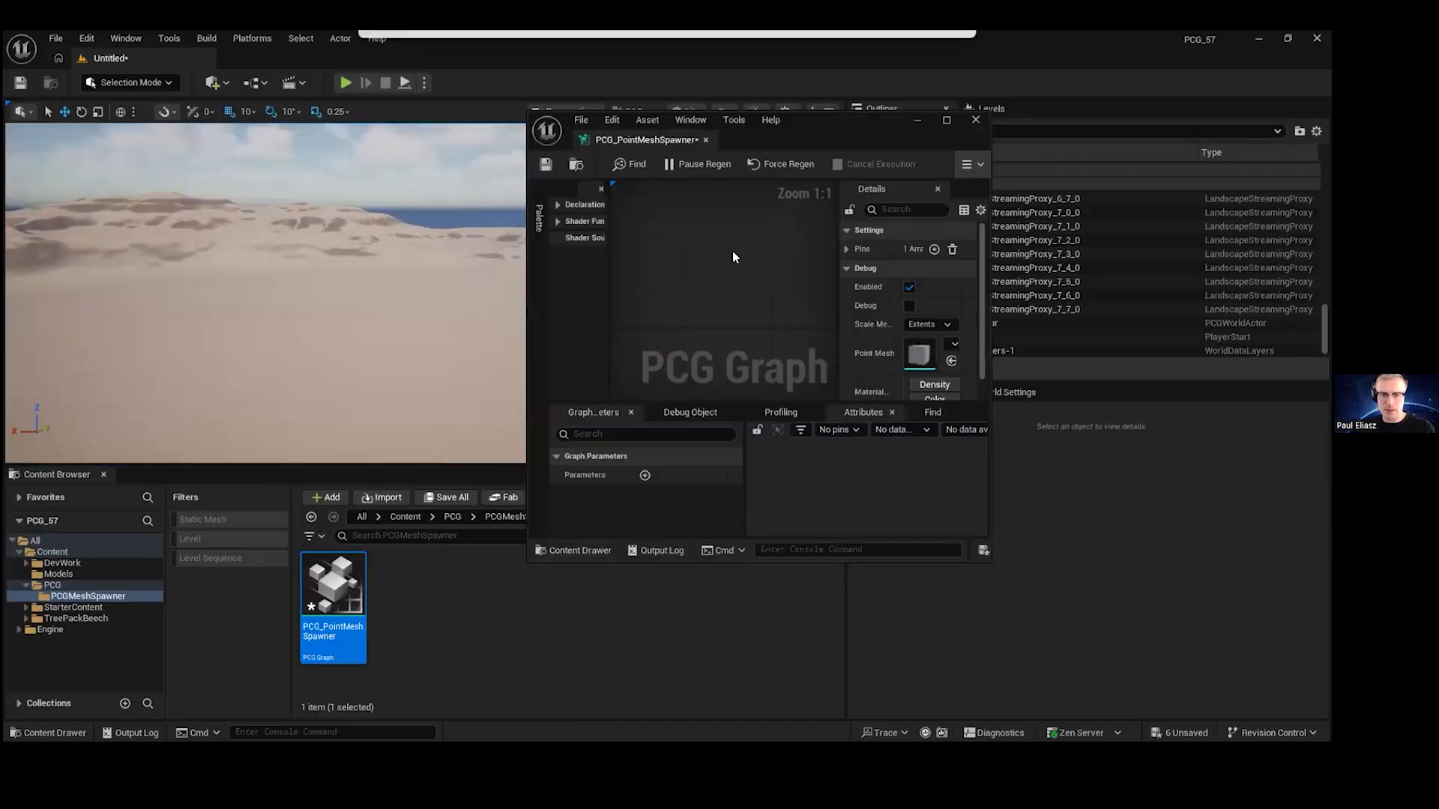
drag(848, 140, 897, 140)
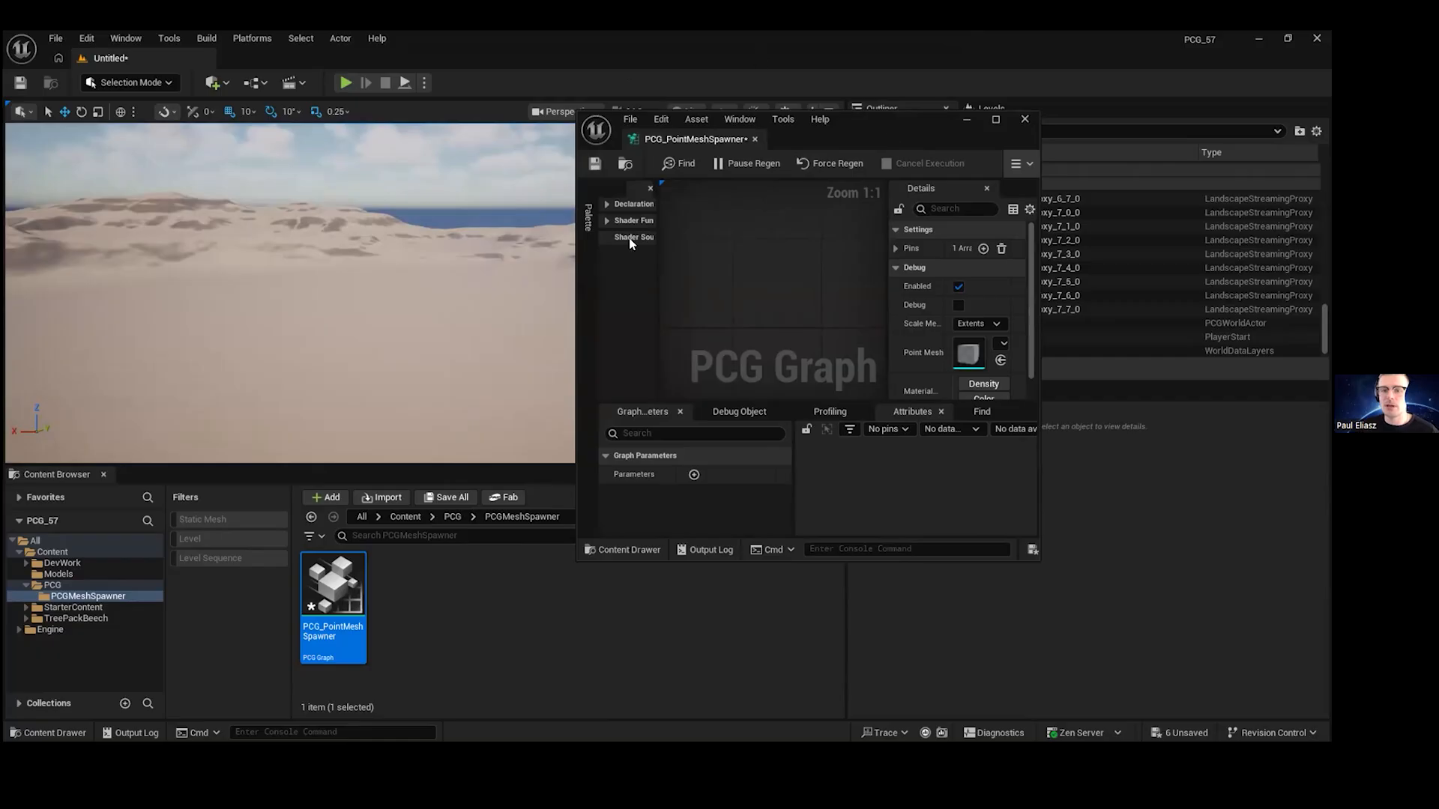
drag(862, 122, 719, 33)
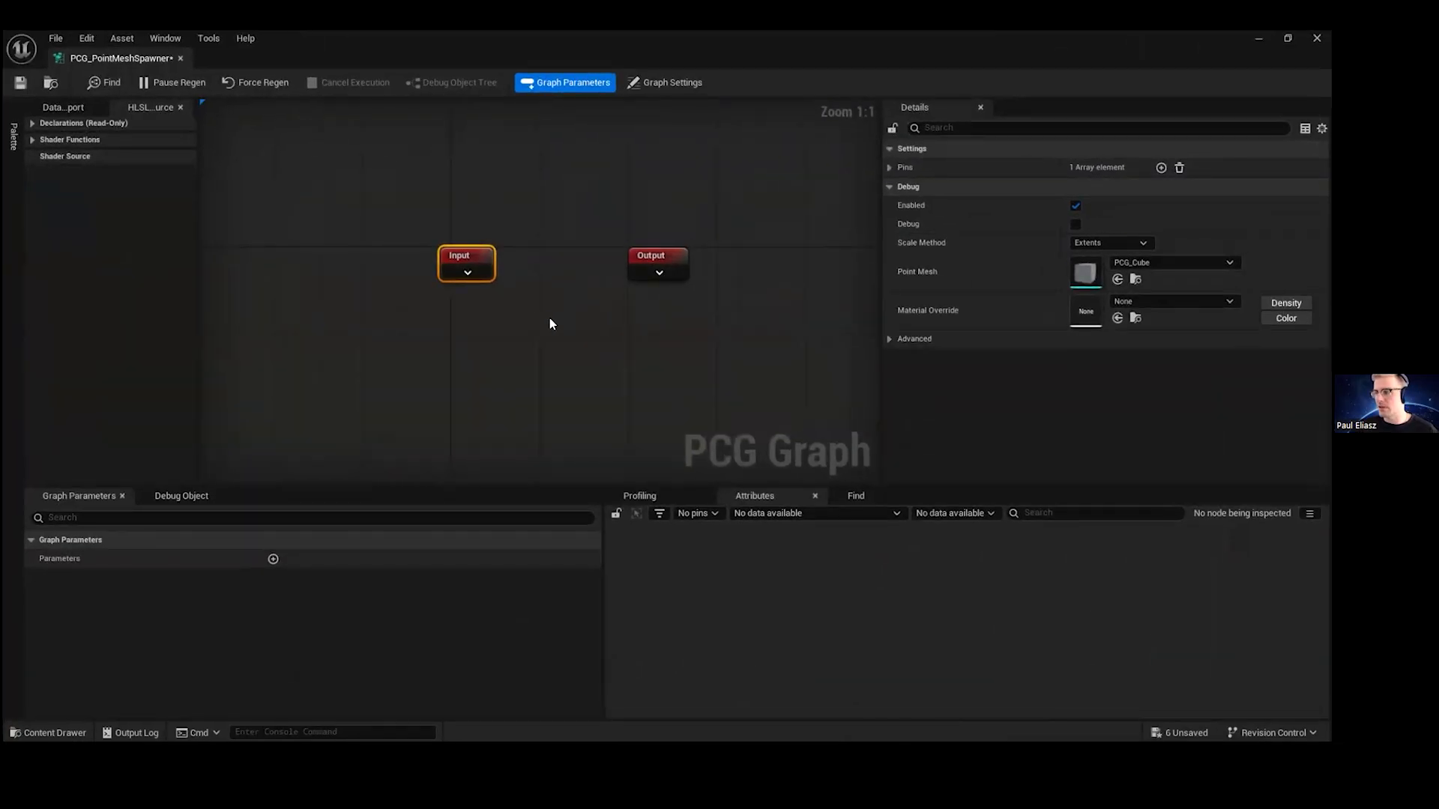
- Configure the Input node's In pin with Loop usage, Point as the allowed type and Normal pin status
click(503, 228)
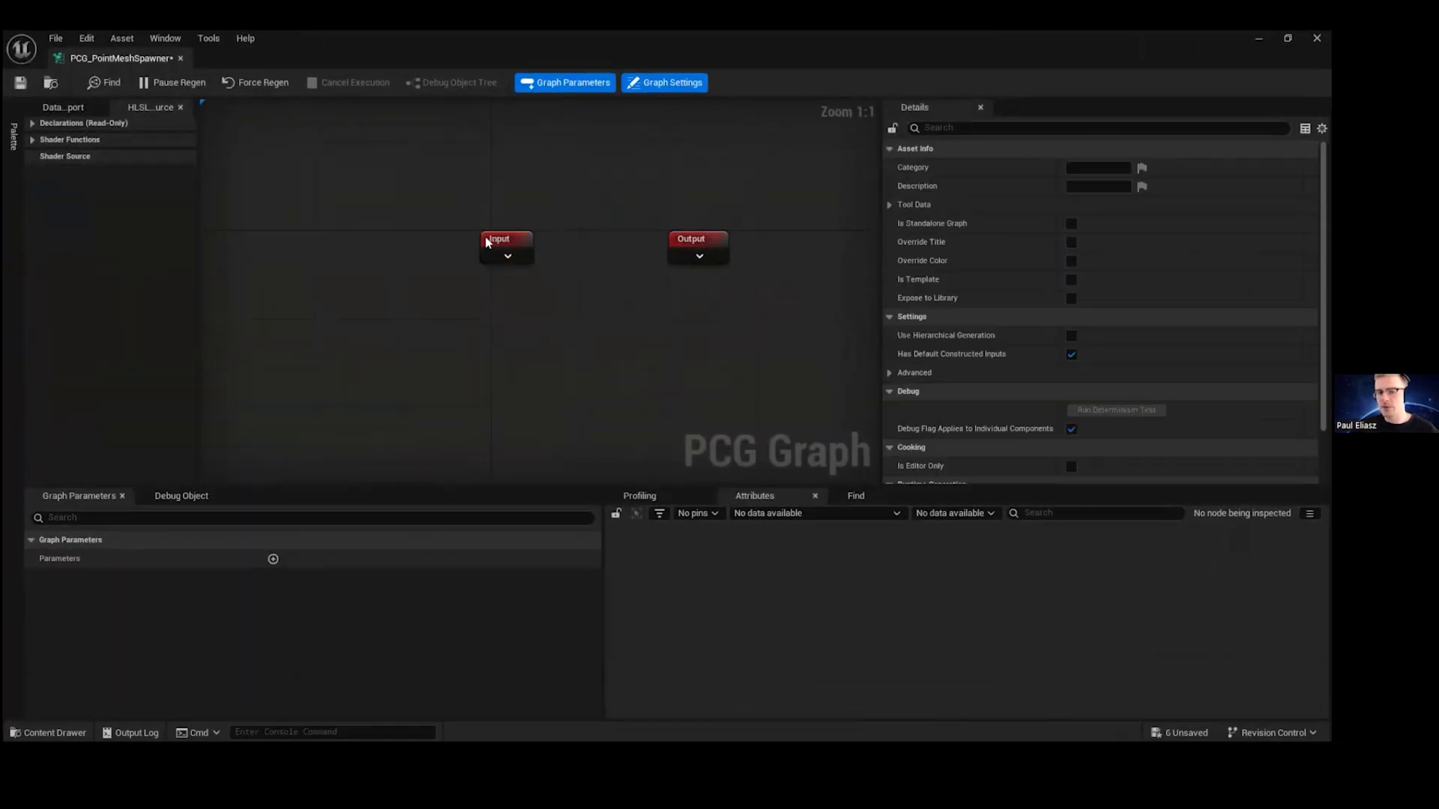
drag(487, 241, 454, 242)
click(889, 168)
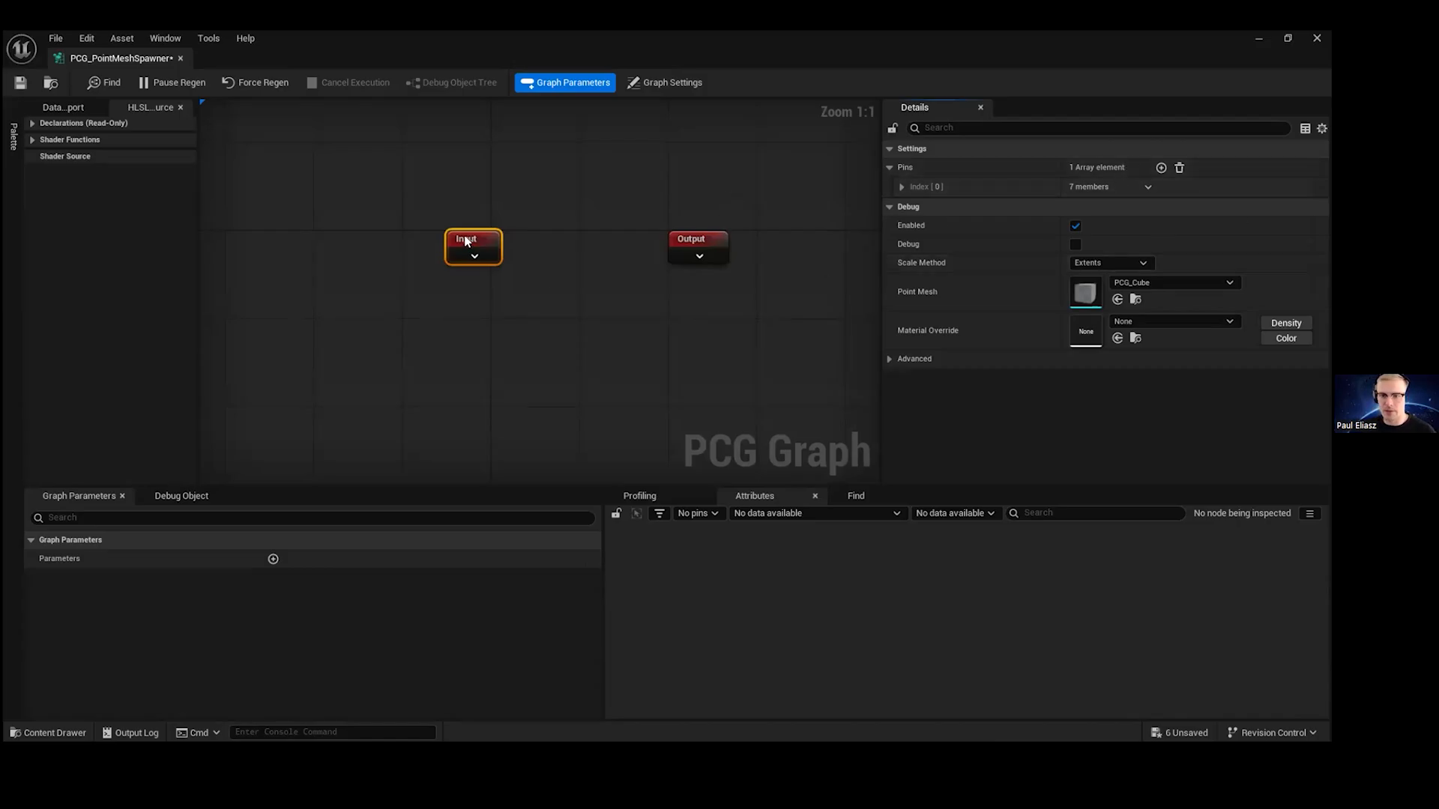
click(901, 186)
click(1135, 224)
click(1120, 243)
click(1118, 244)
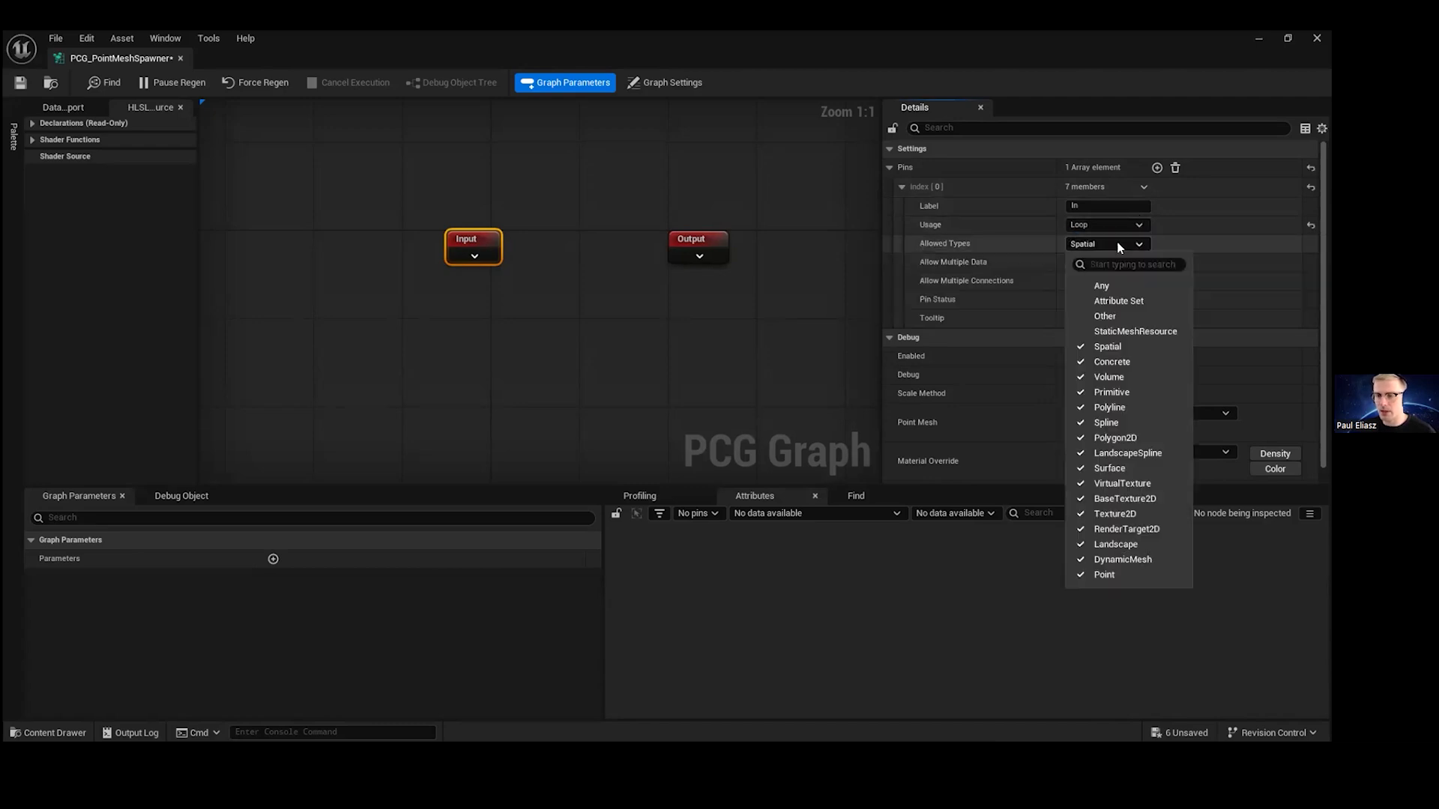
click(1104, 574)
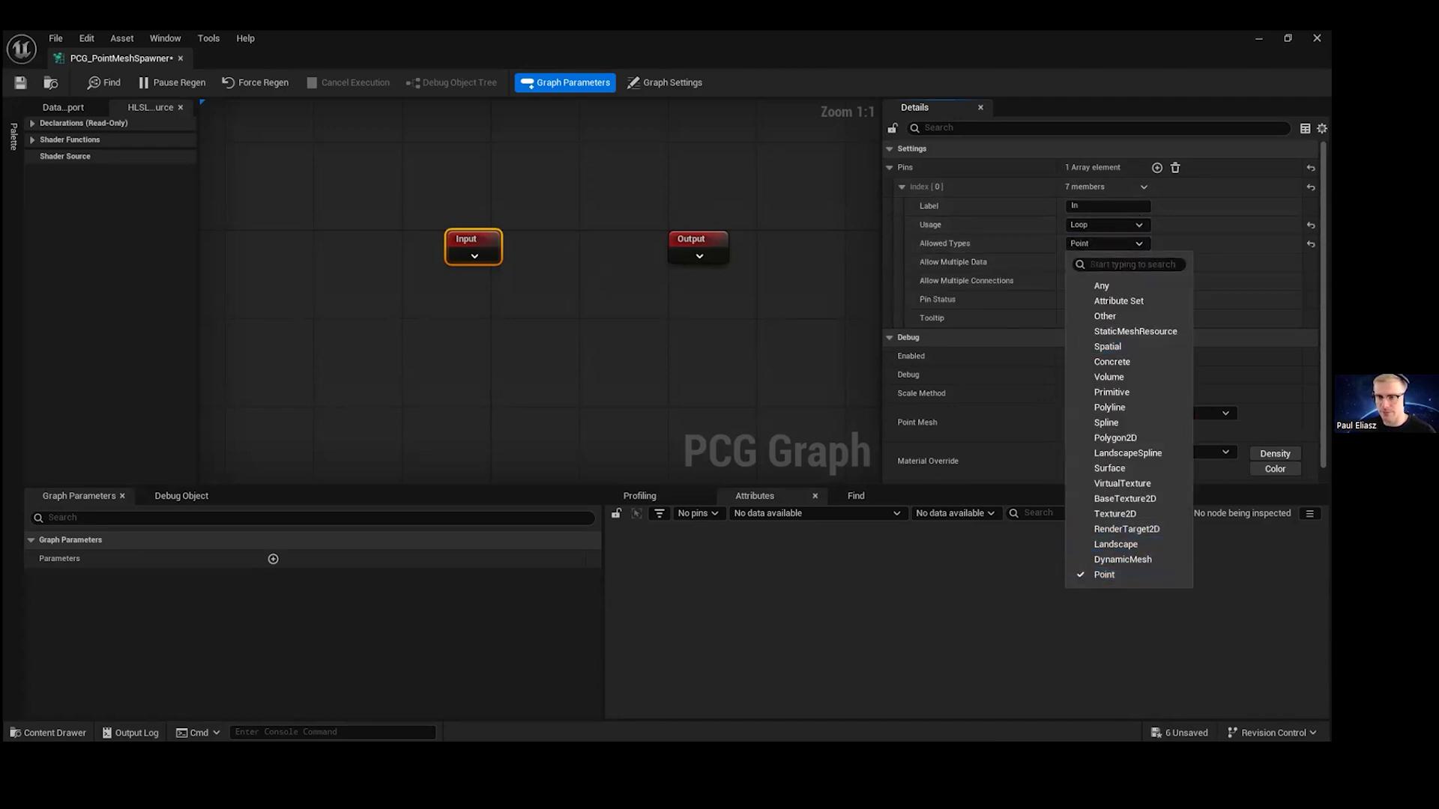
click(623, 277)
click(1098, 298)
click(1094, 313)
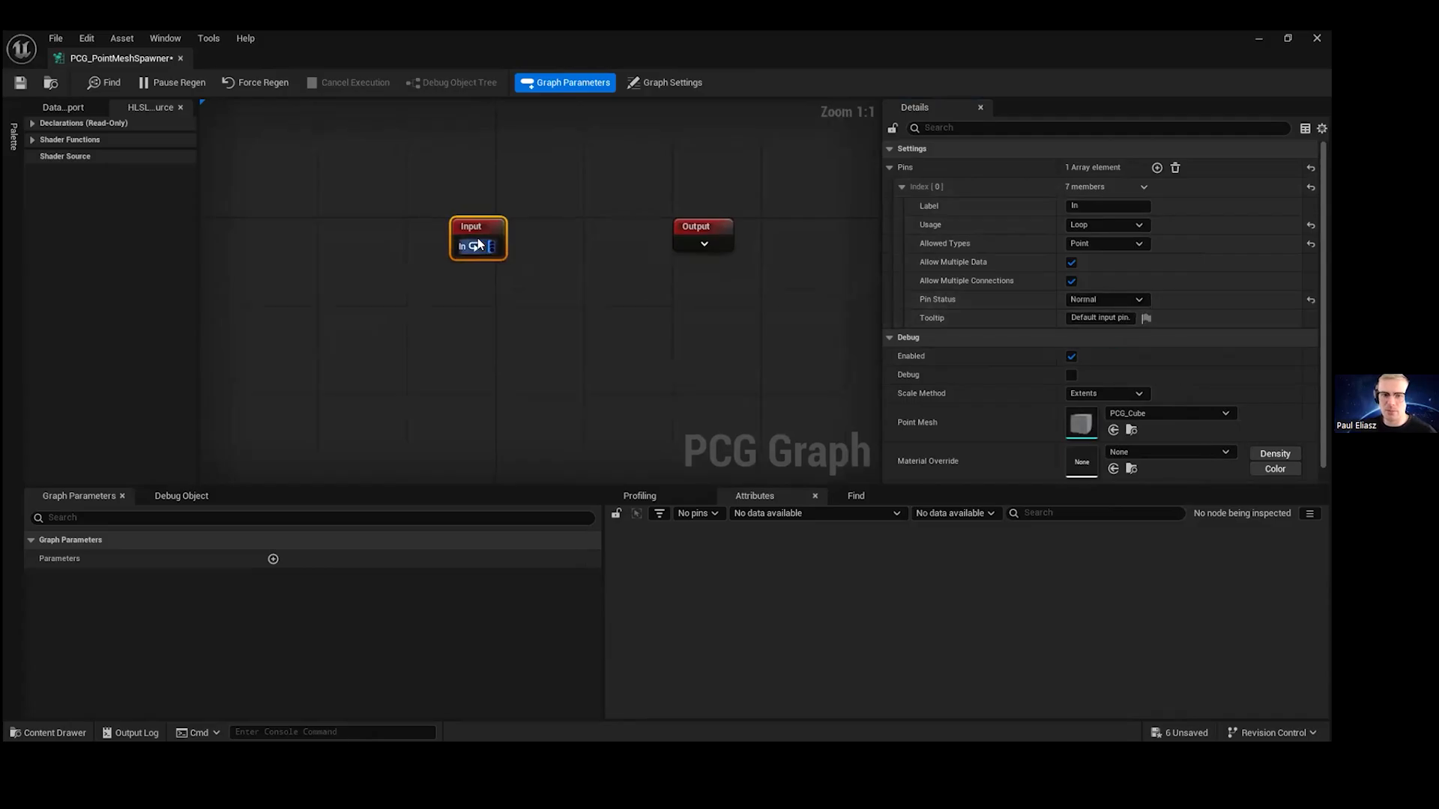
- Configure the Output node's Out pin to allow only Point data with Normal pin status
click(697, 247)
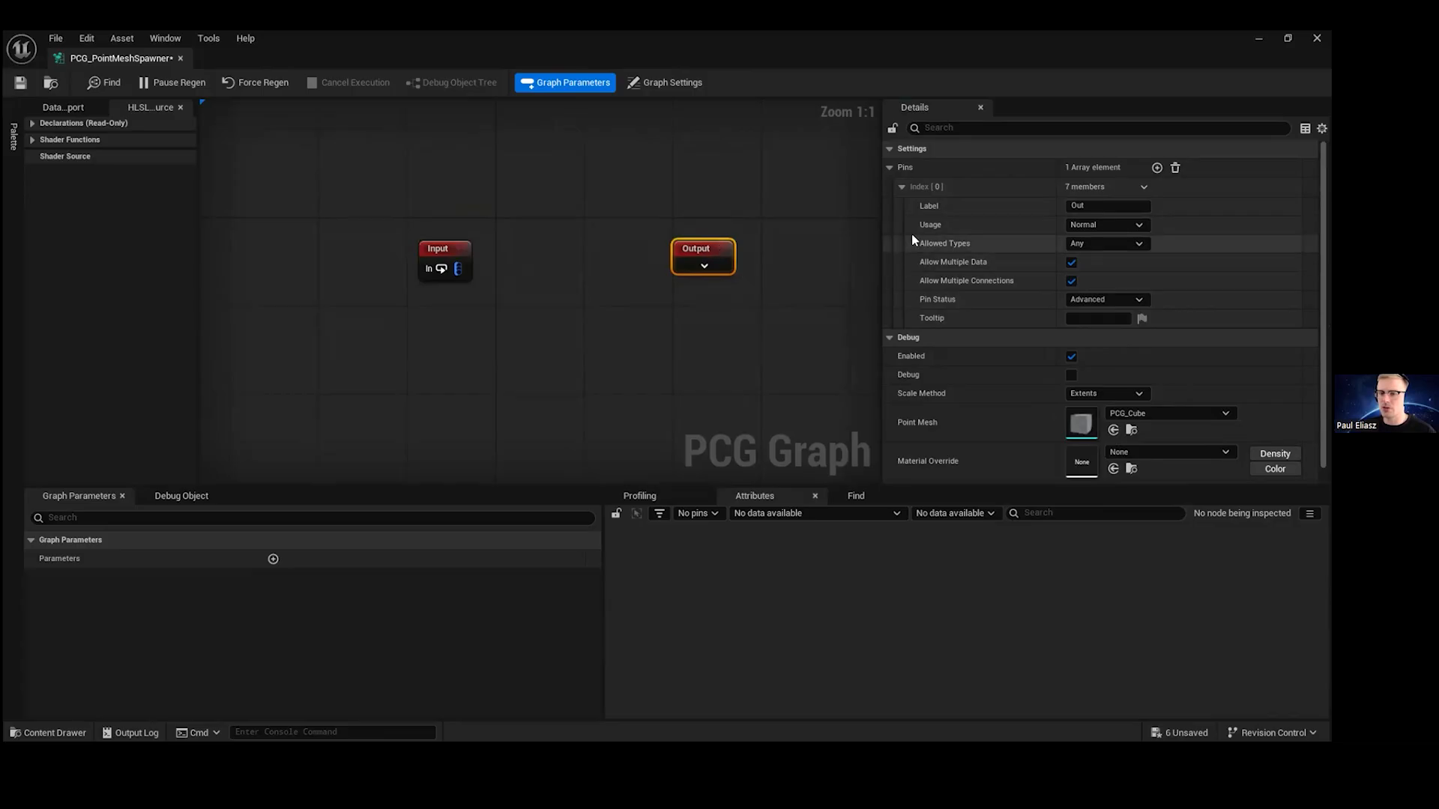
click(1101, 242)
click(1116, 574)
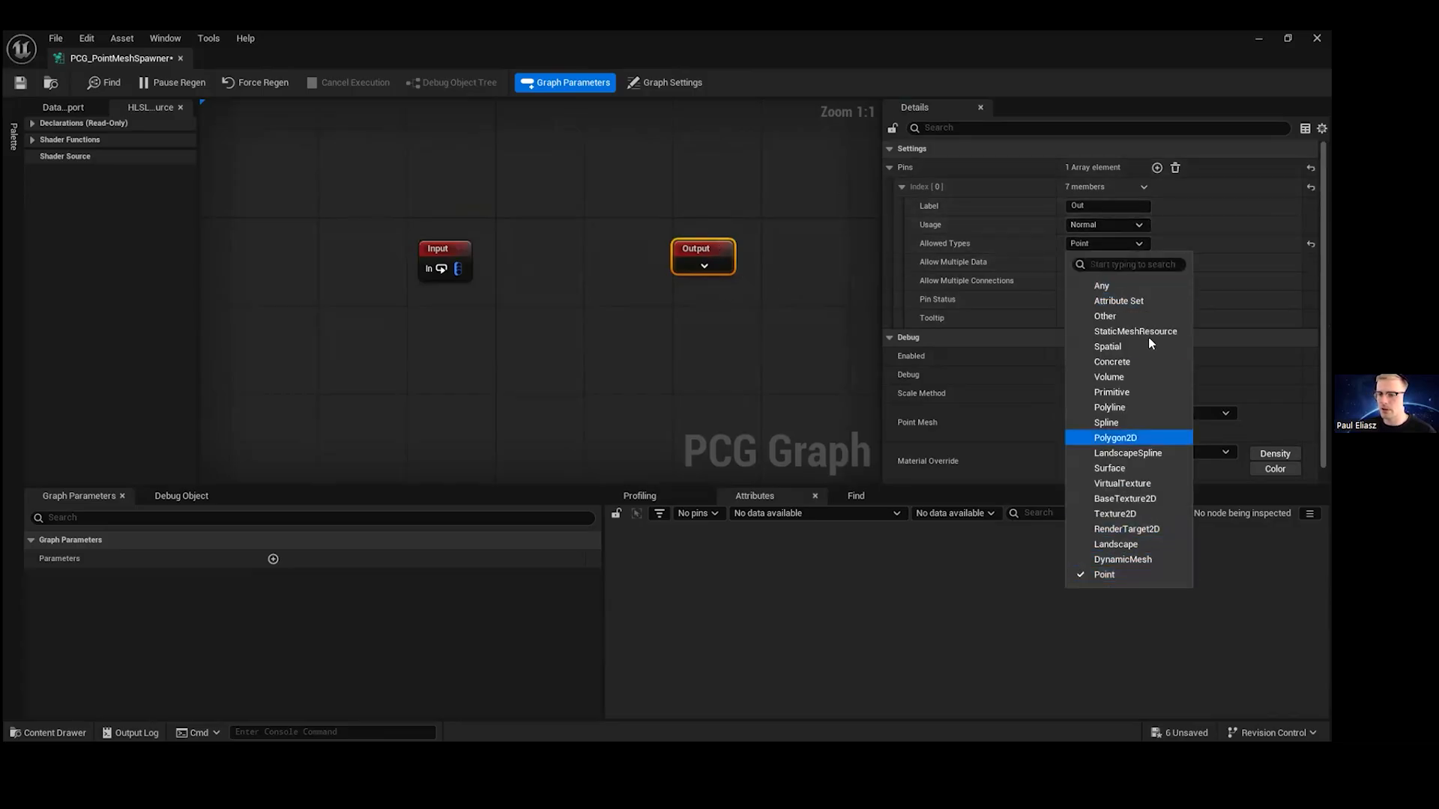
click(1221, 277)
click(1140, 297)
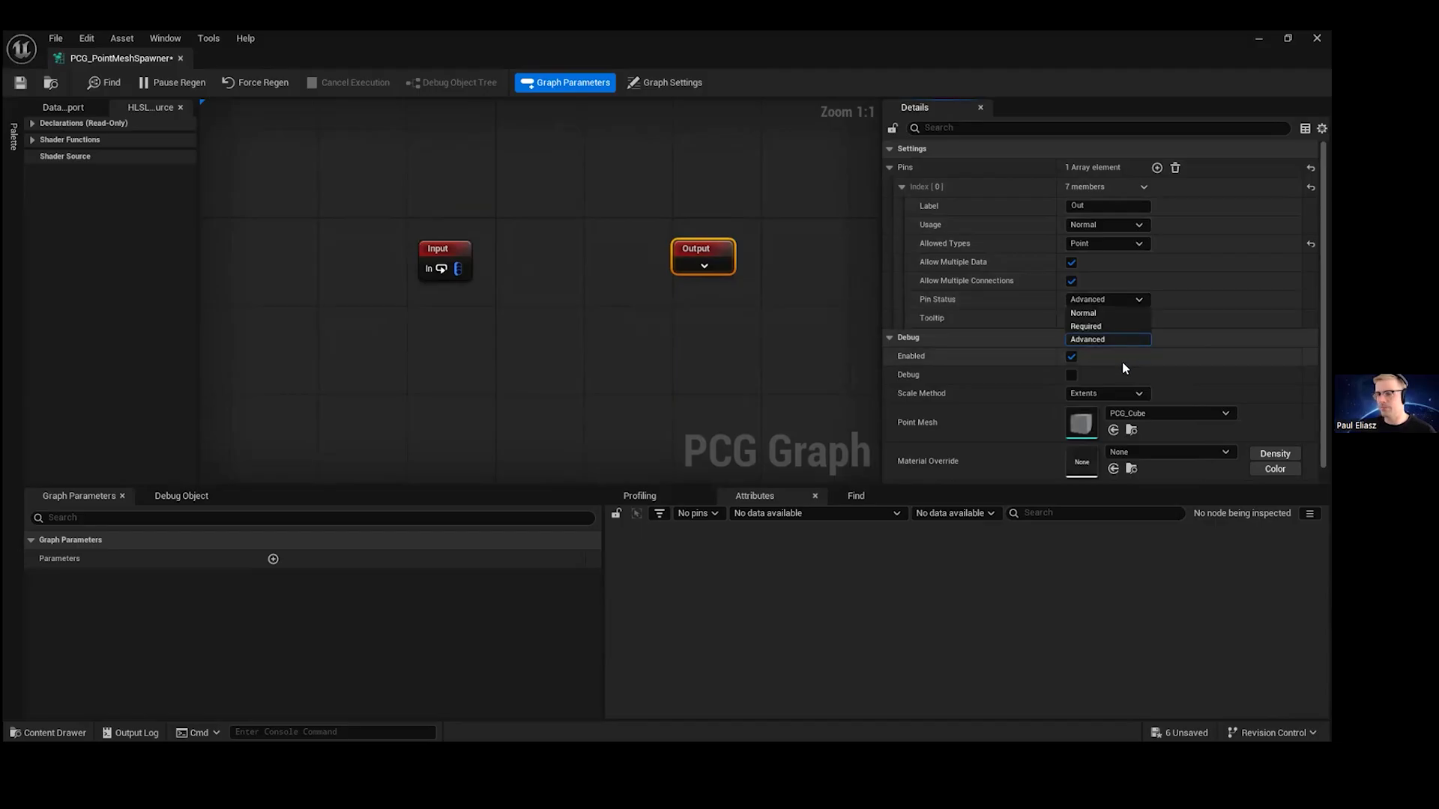
click(1094, 323)
- Move the Input node further away from the Output node to make room for more nodes
right_drag(666, 294, 677, 299)
drag(459, 257, 369, 258)
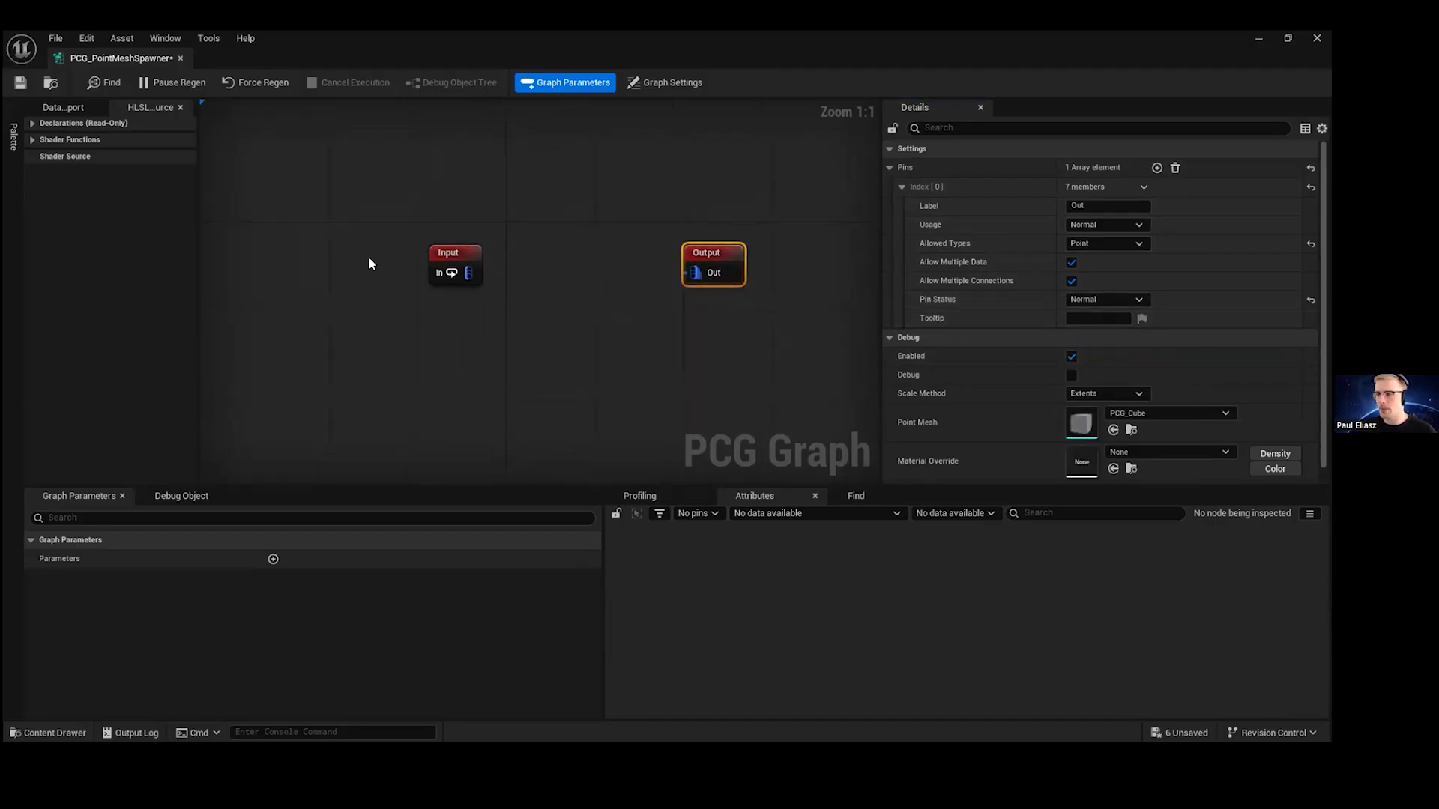
right_drag(521, 268, 792, 247)
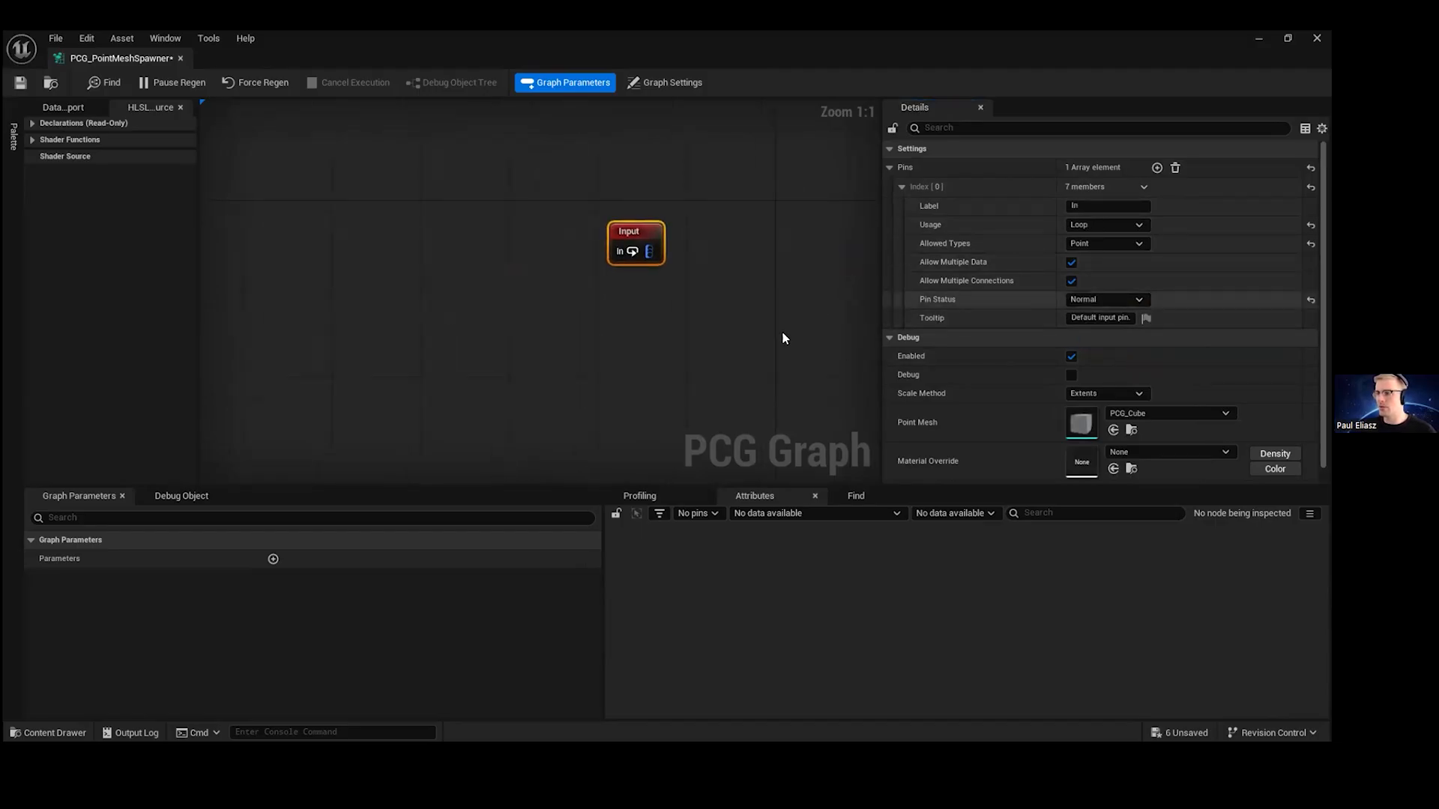
right_drag(657, 322, 504, 304)
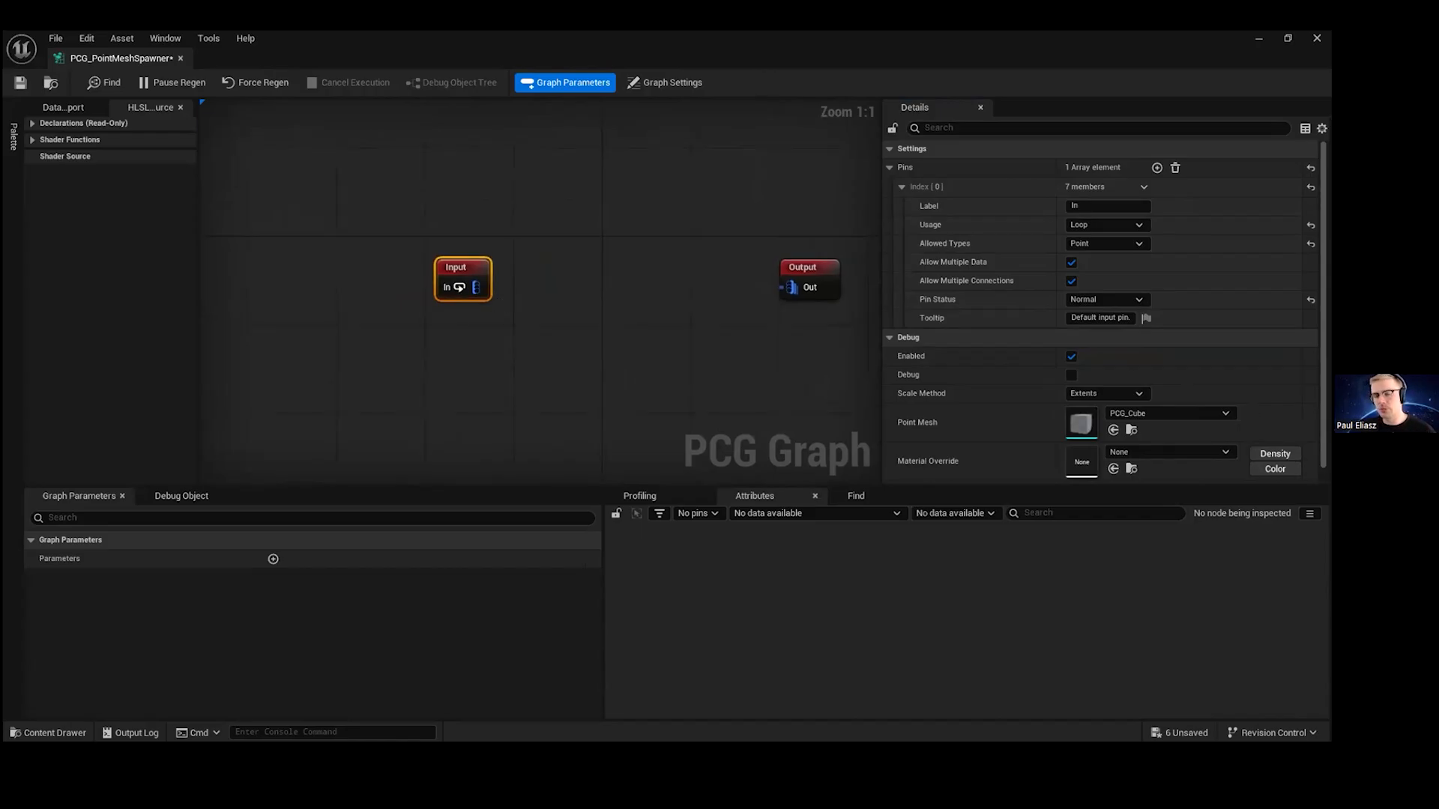
right_drag(703, 337, 668, 337)
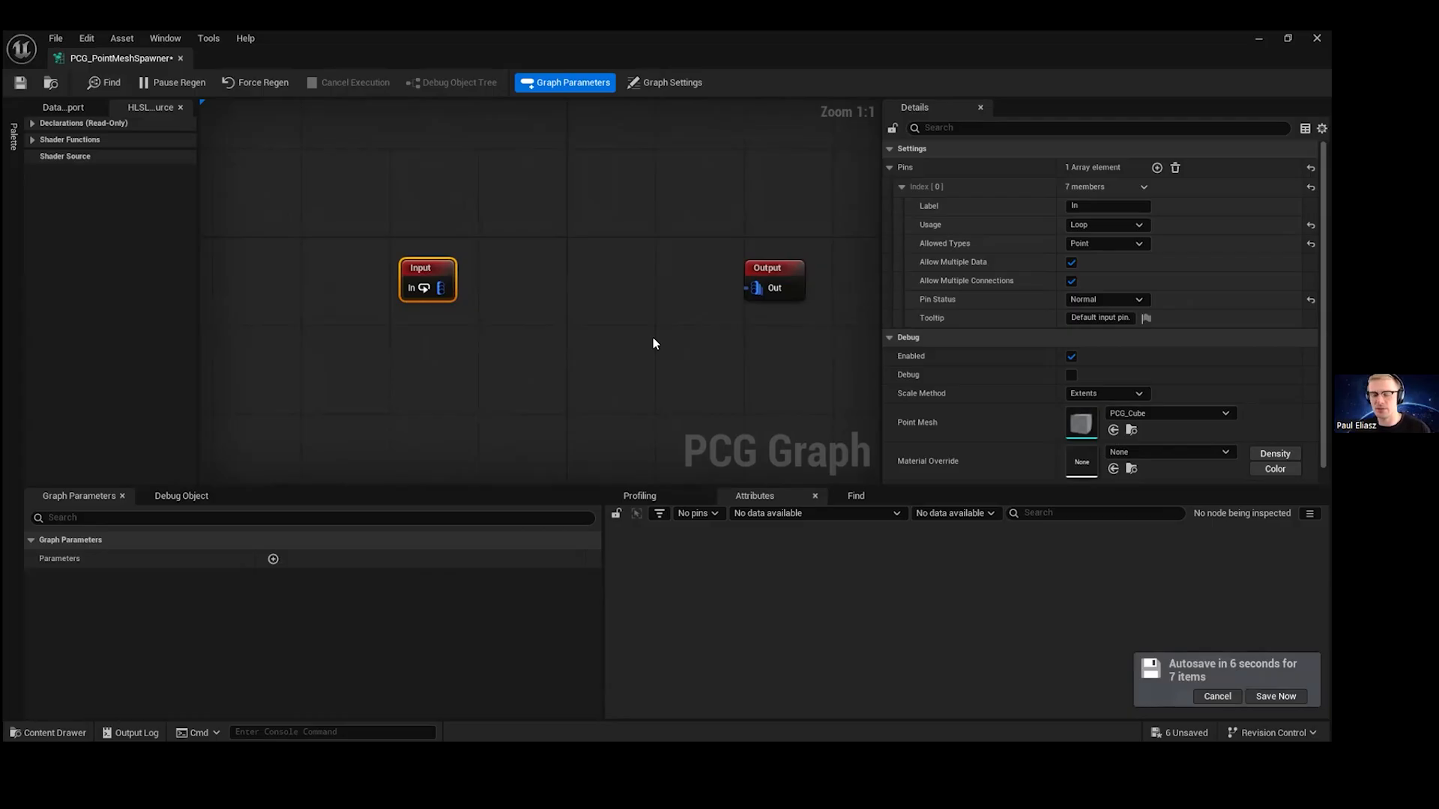
- Add a Get Attribute From Point Index node between the Input and Output nodes
right_click(477, 319)
text(get att)
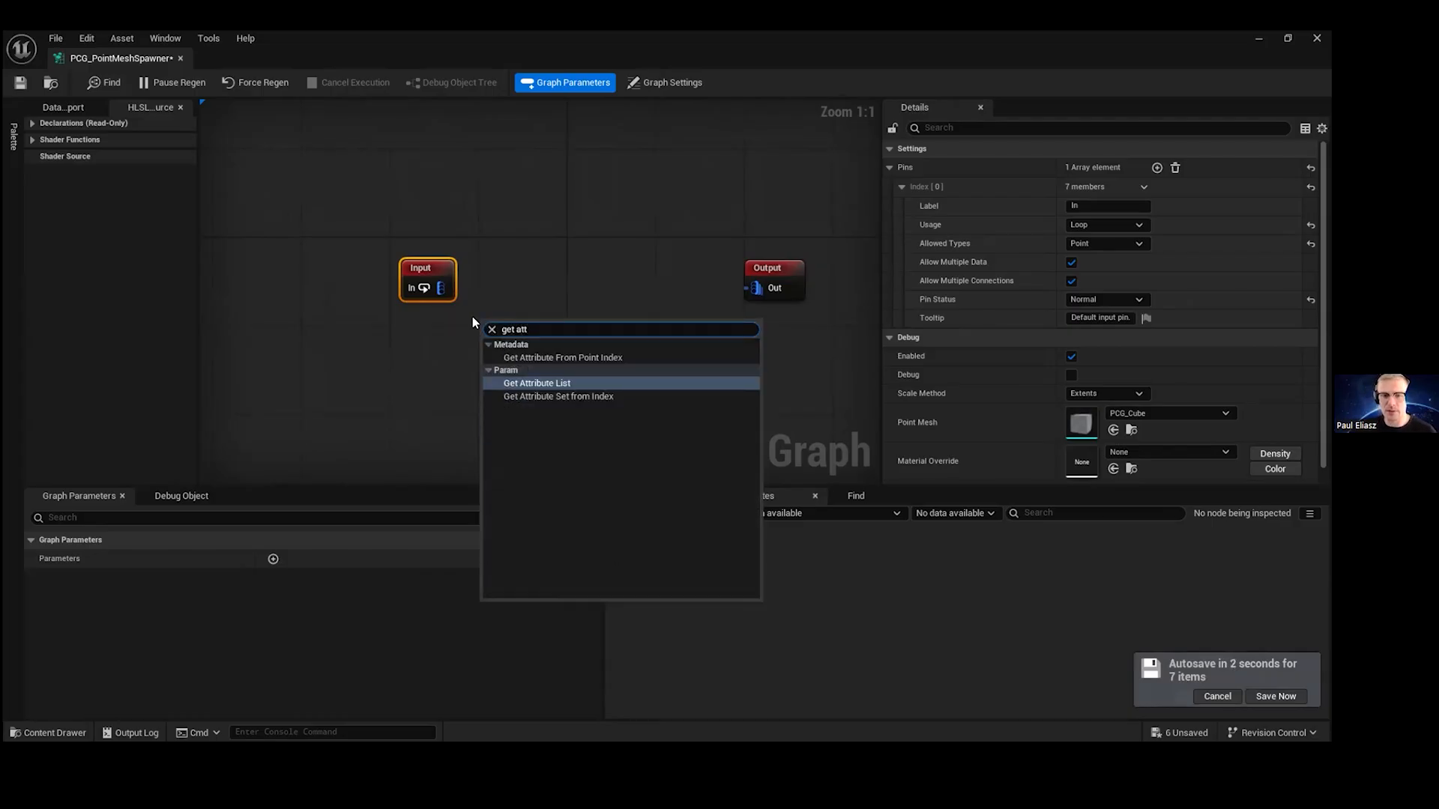
key(Down)
key(Up)
key(Up)
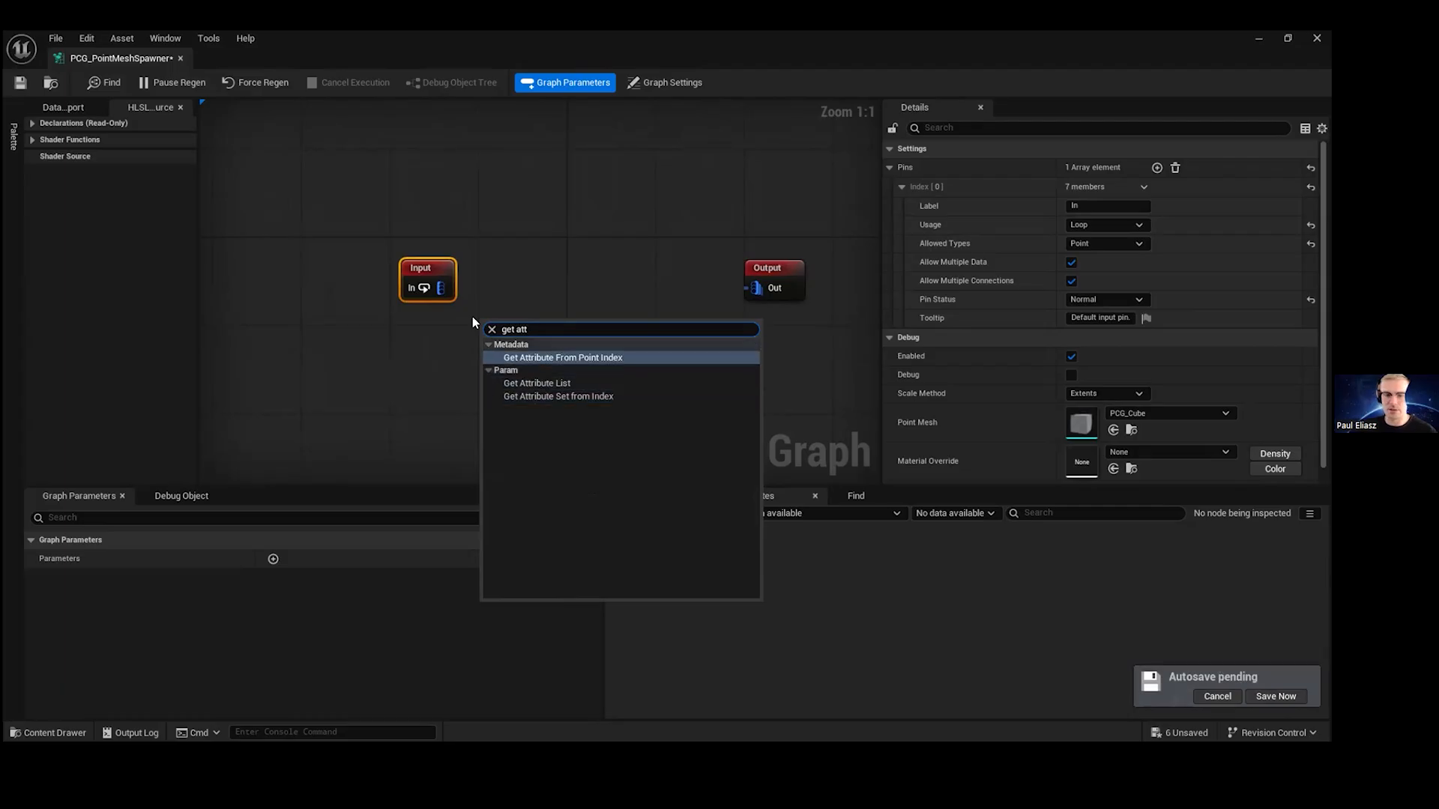
key(Return)
- Add a Mesh Sampler node and place it just below the Output node
right_click(716, 384)
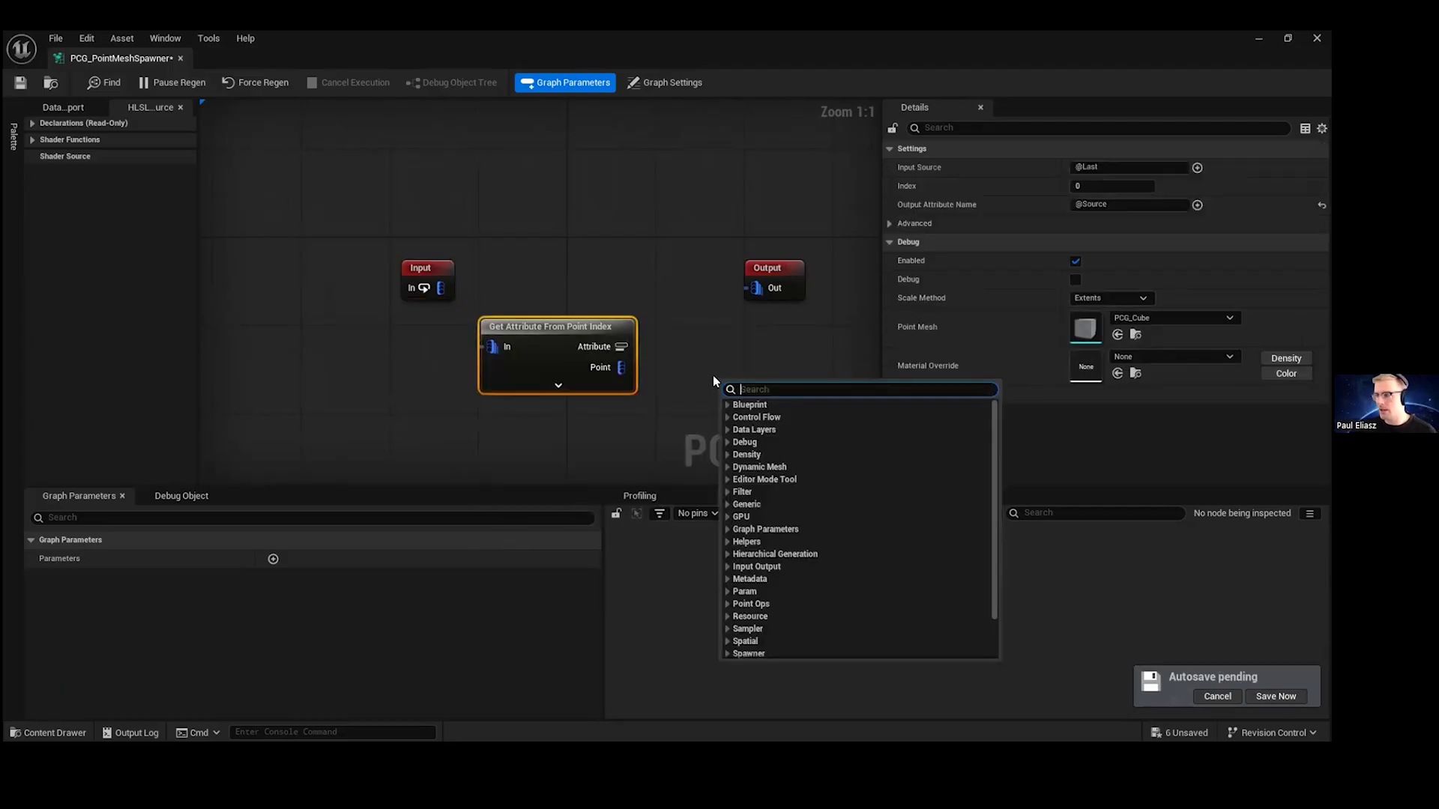
text(mesh)
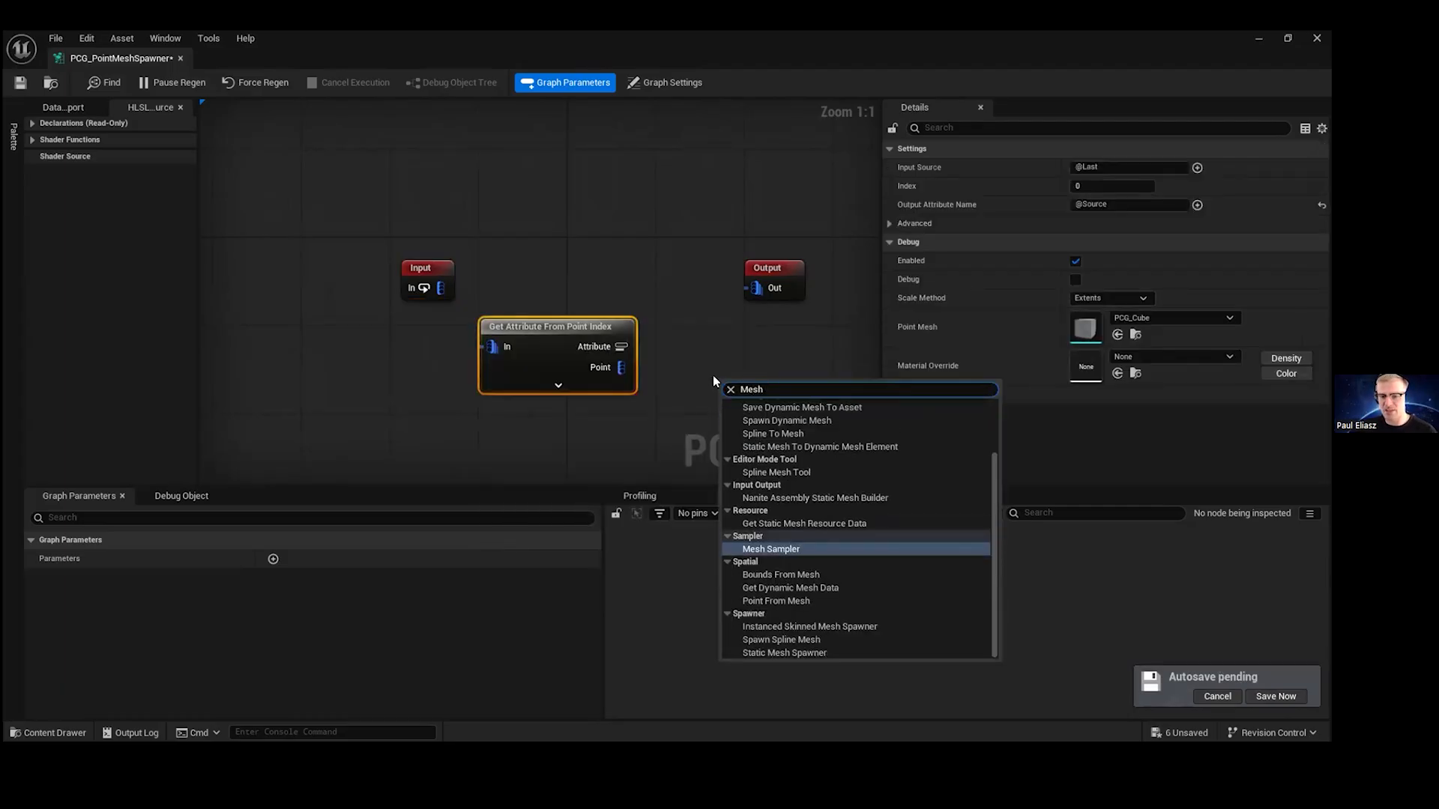
key(Return)
drag(768, 387, 783, 323)
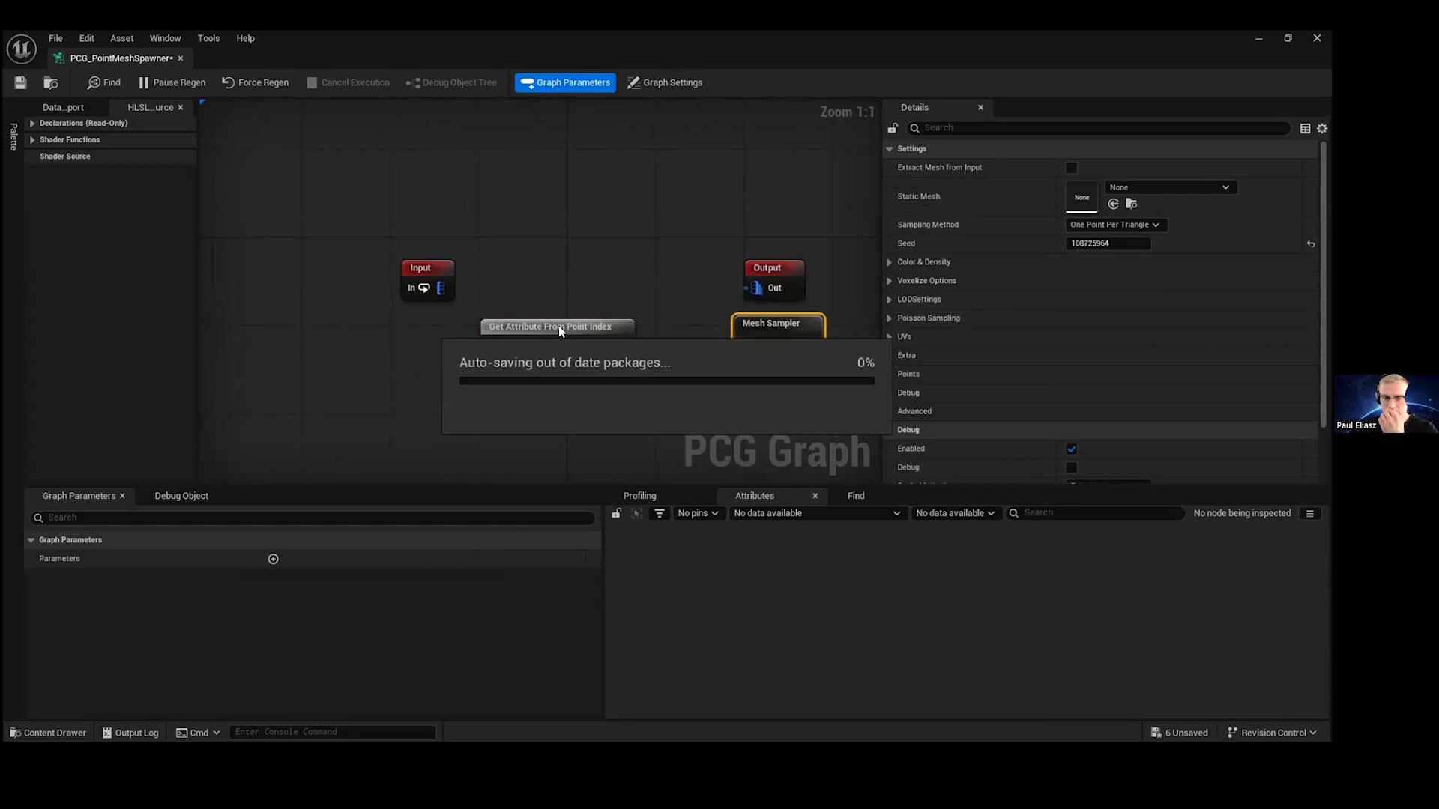
right_drag(619, 313, 543, 299)
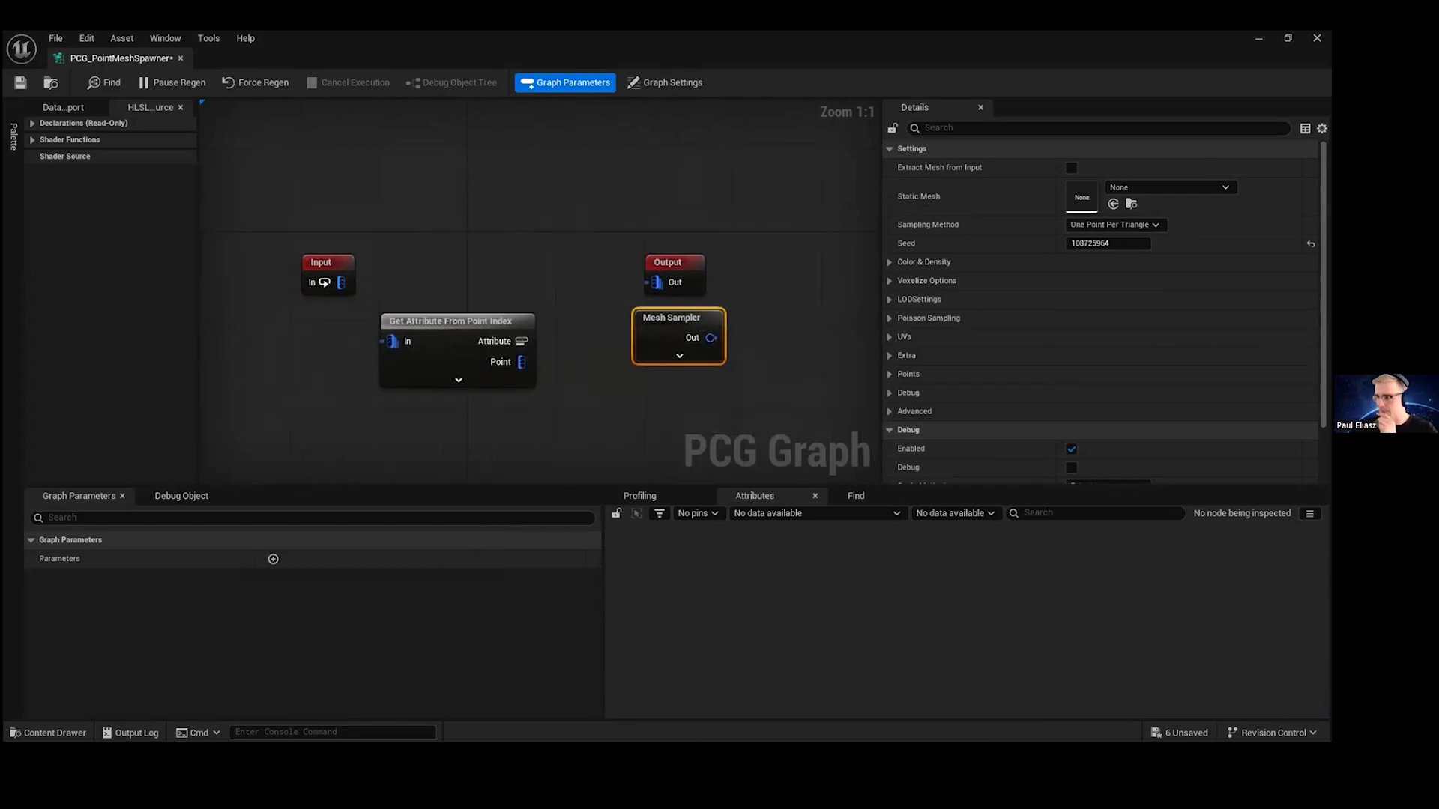
- Expand the Mesh Sampler's advanced pins and connect the Get Attribute From Point Index node's Attribute output to Static Mesh
click(679, 355)
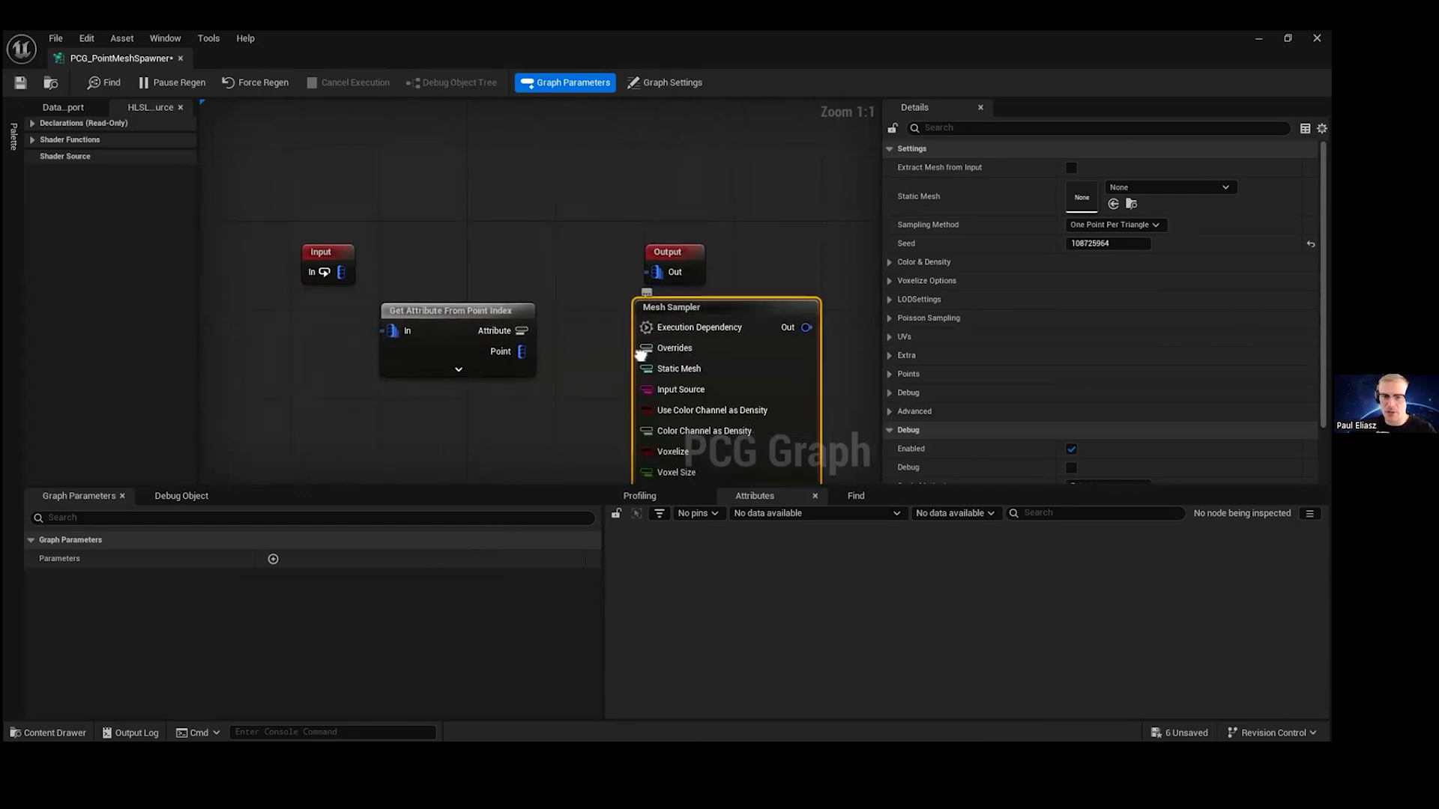
drag(539, 224, 673, 275)
drag(487, 208, 485, 250)
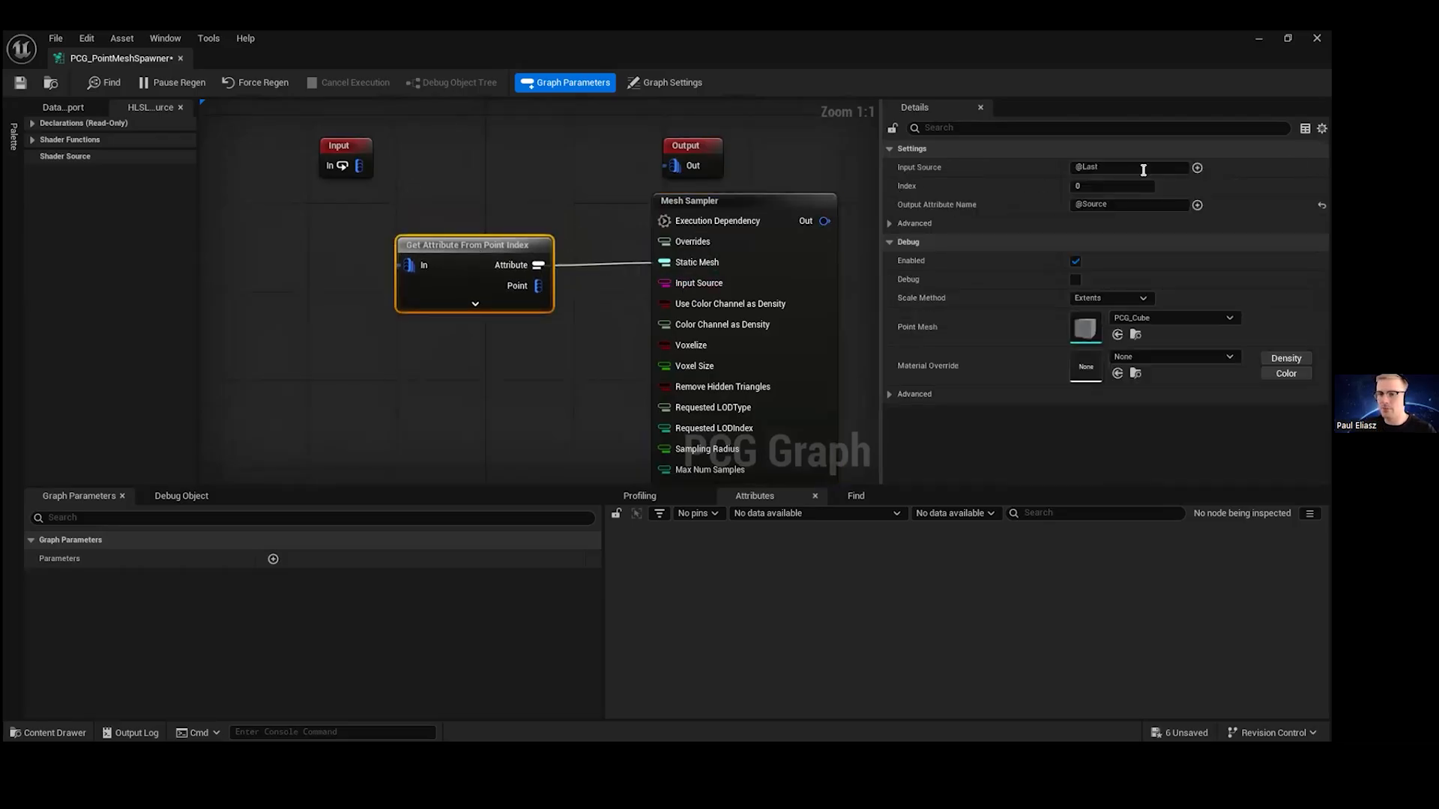
- Set the Get Attribute From Point Index node's Input Source to Mesh and reset its Output Attribute Name to default
click(1097, 164)
text(Mesh)
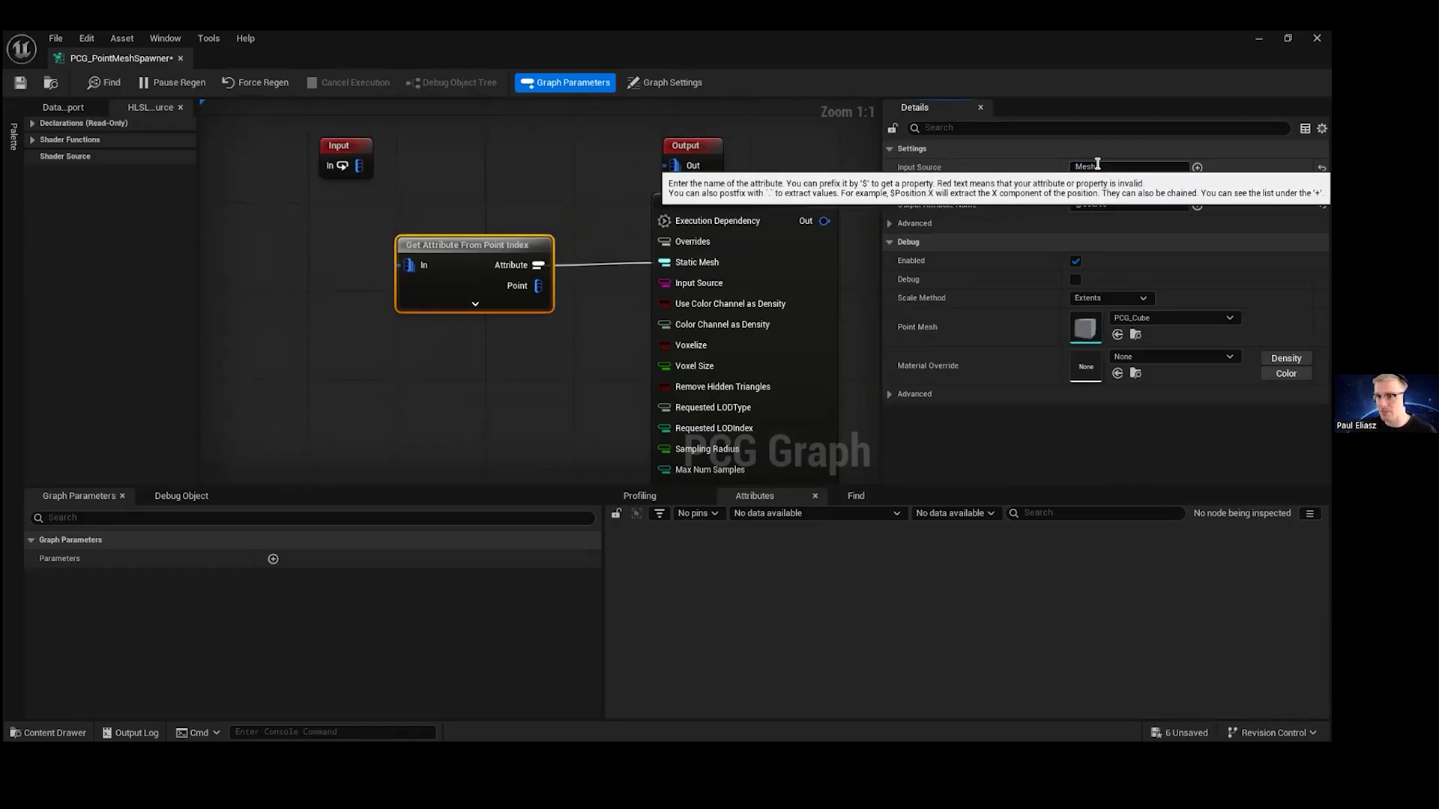
right_drag(417, 290, 464, 299)
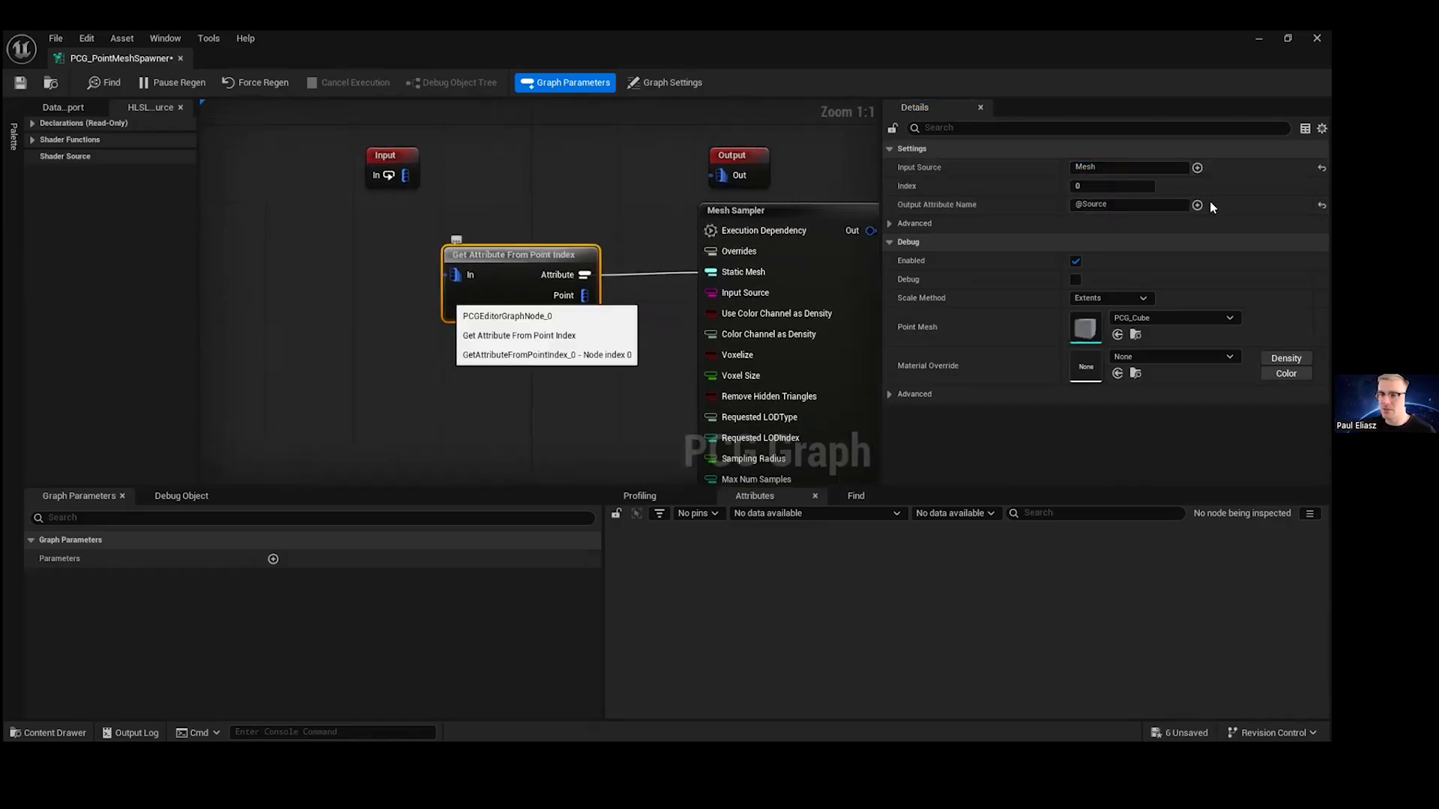
click(1322, 206)
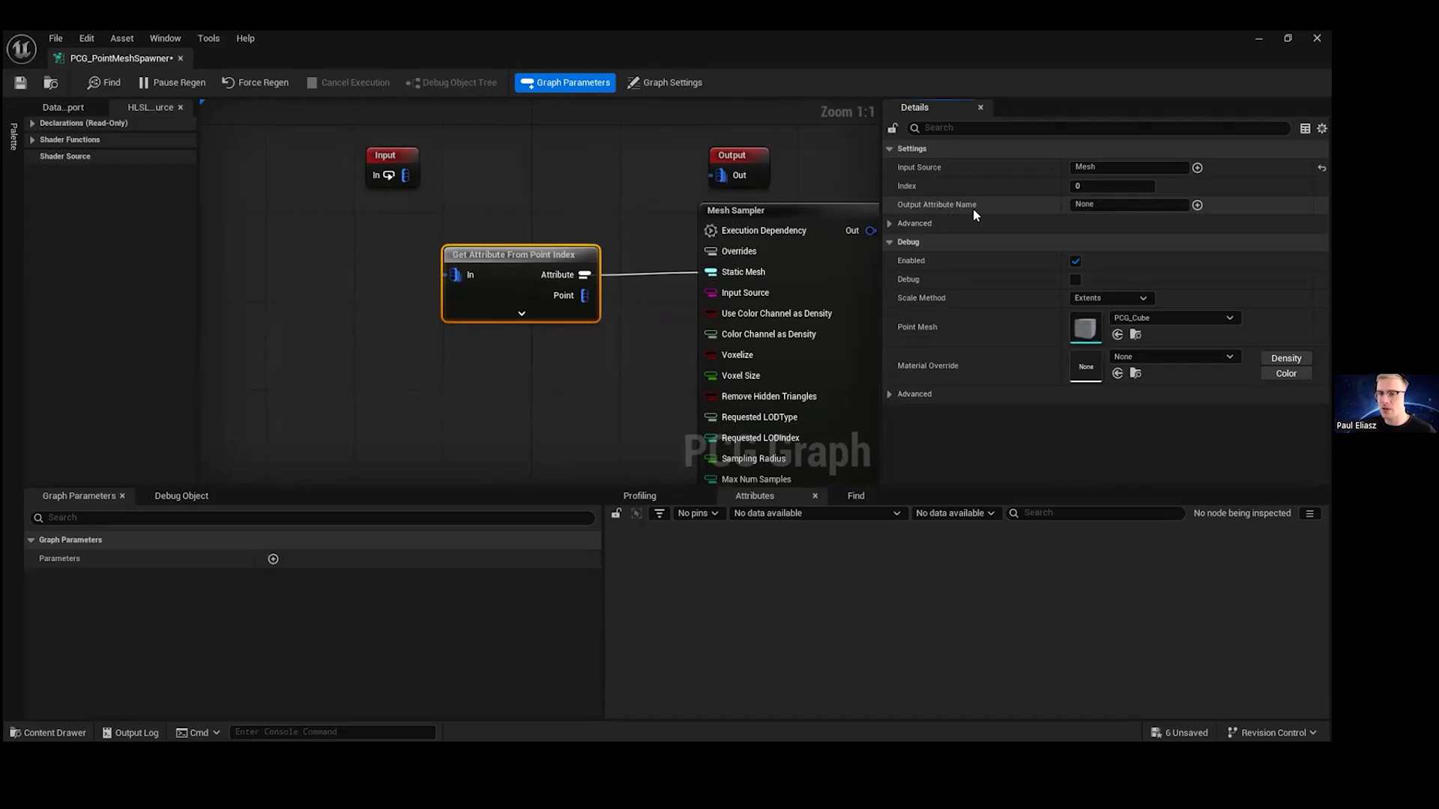
- Connect the Input node's In pin to the In pin of the Get Attribute From Point Index node
right_drag(491, 163, 456, 187)
right_drag(460, 244, 516, 211)
drag(440, 197, 486, 296)
right_drag(624, 237, 523, 183)
right_drag(633, 268, 577, 257)
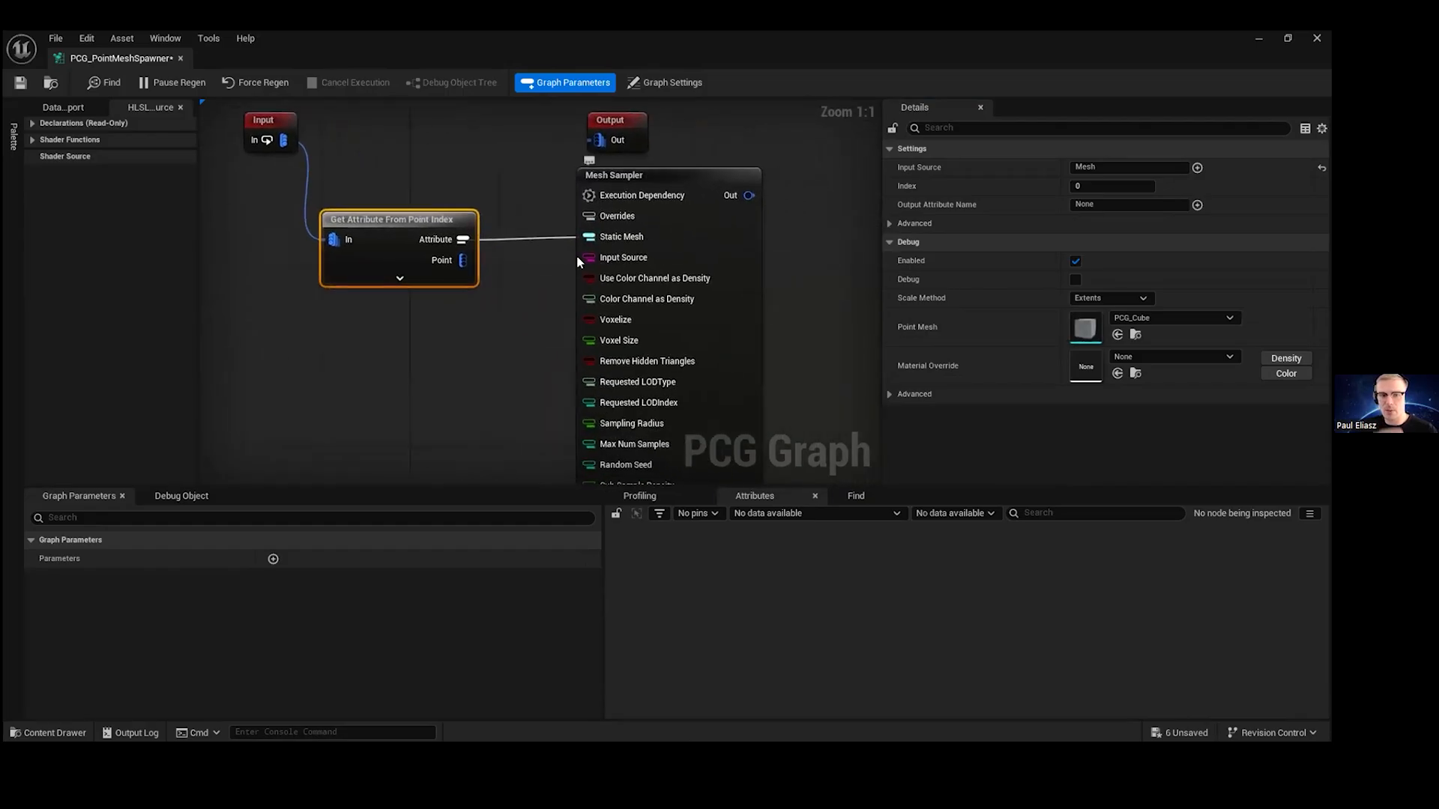
- Collapse the Mesh Sampler's advanced pins and place the node beside Get Attribute From Point Index
right_drag(685, 175, 636, 185)
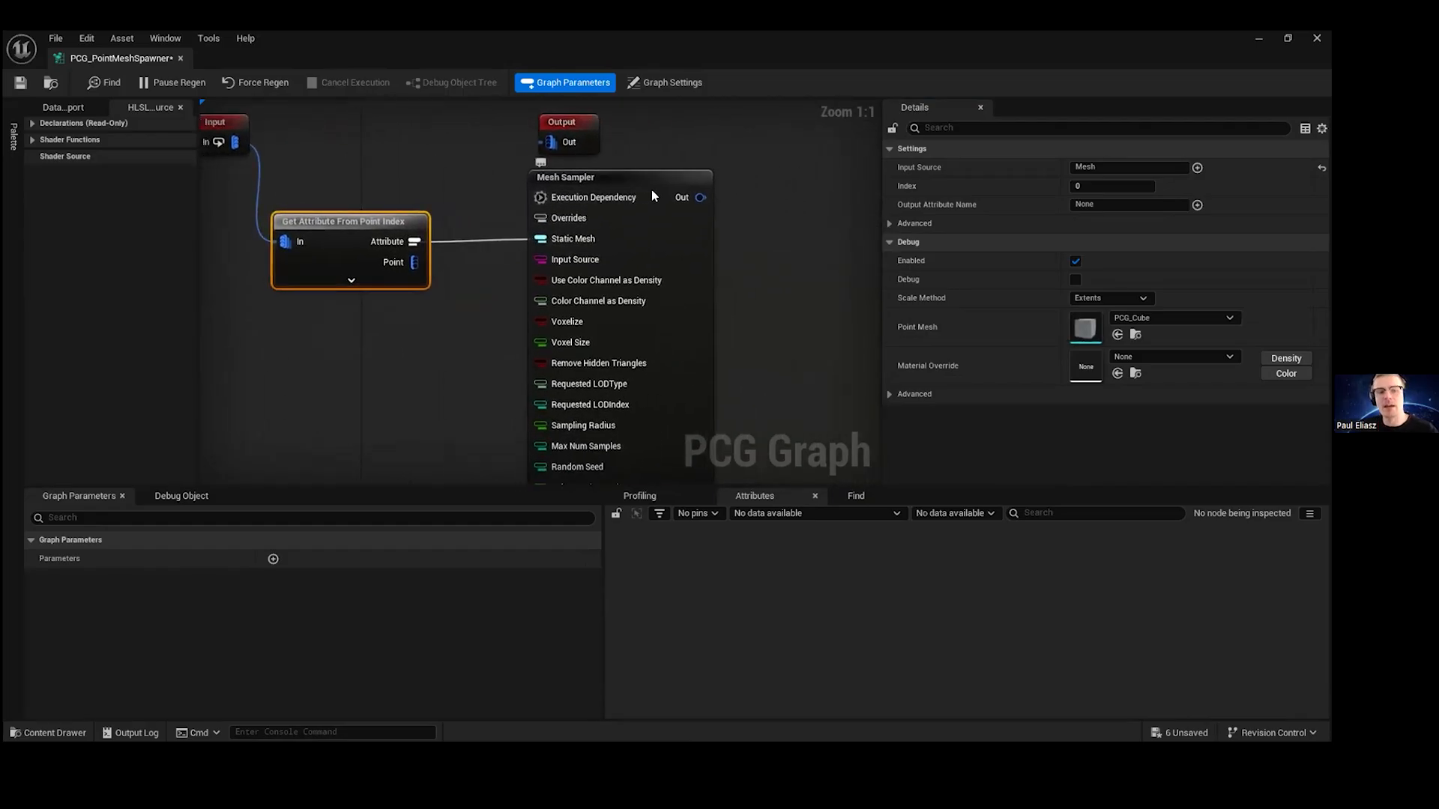
drag(648, 186, 635, 196)
right_drag(684, 230, 652, 105)
right_drag(605, 449, 585, 126)
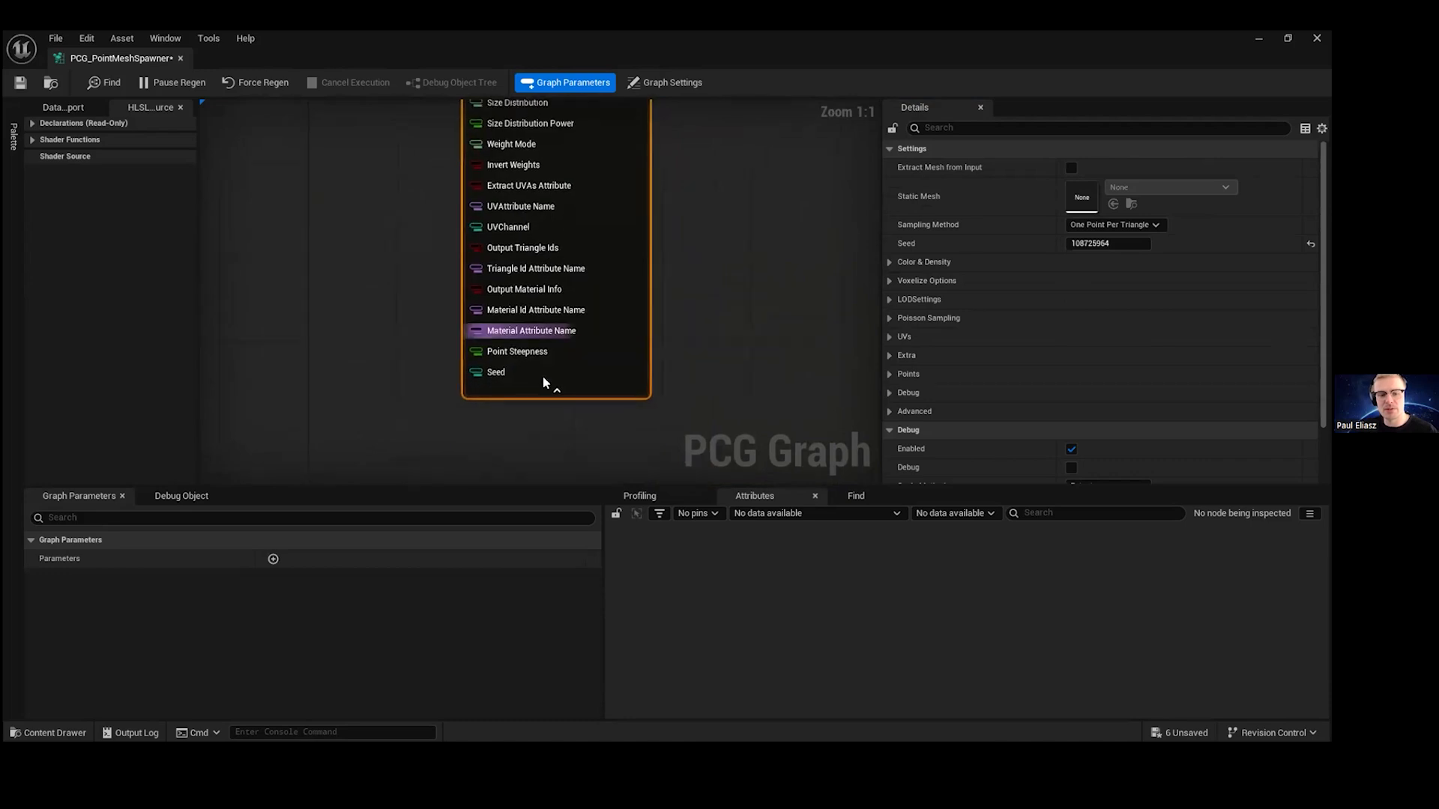
click(555, 390)
right_drag(479, 150, 622, 449)
right_drag(550, 142, 547, 329)
drag(658, 247, 624, 281)
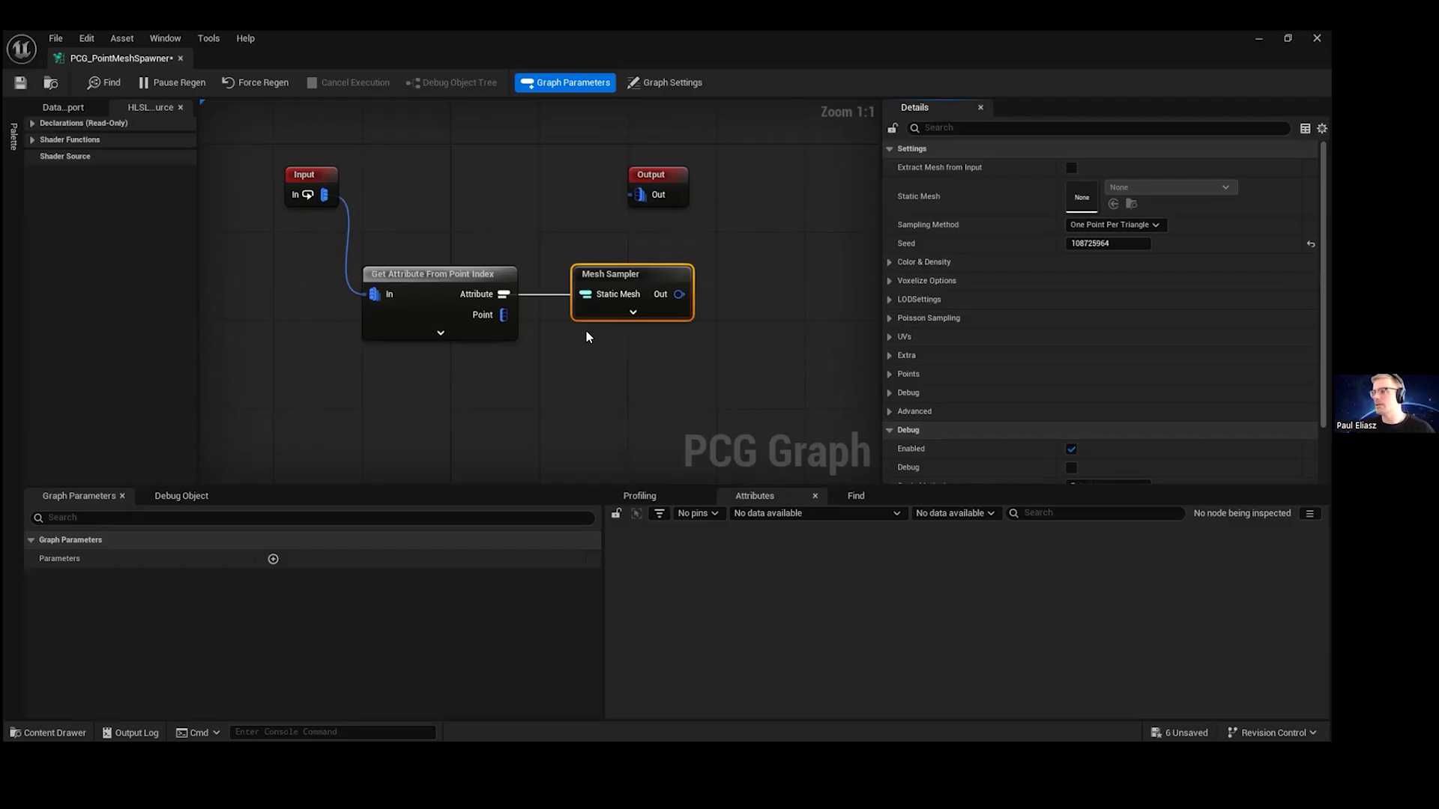
- Move the Output node farther along the graph and add a Copy Points node above the Mesh Sampler
right_drag(685, 200, 789, 206)
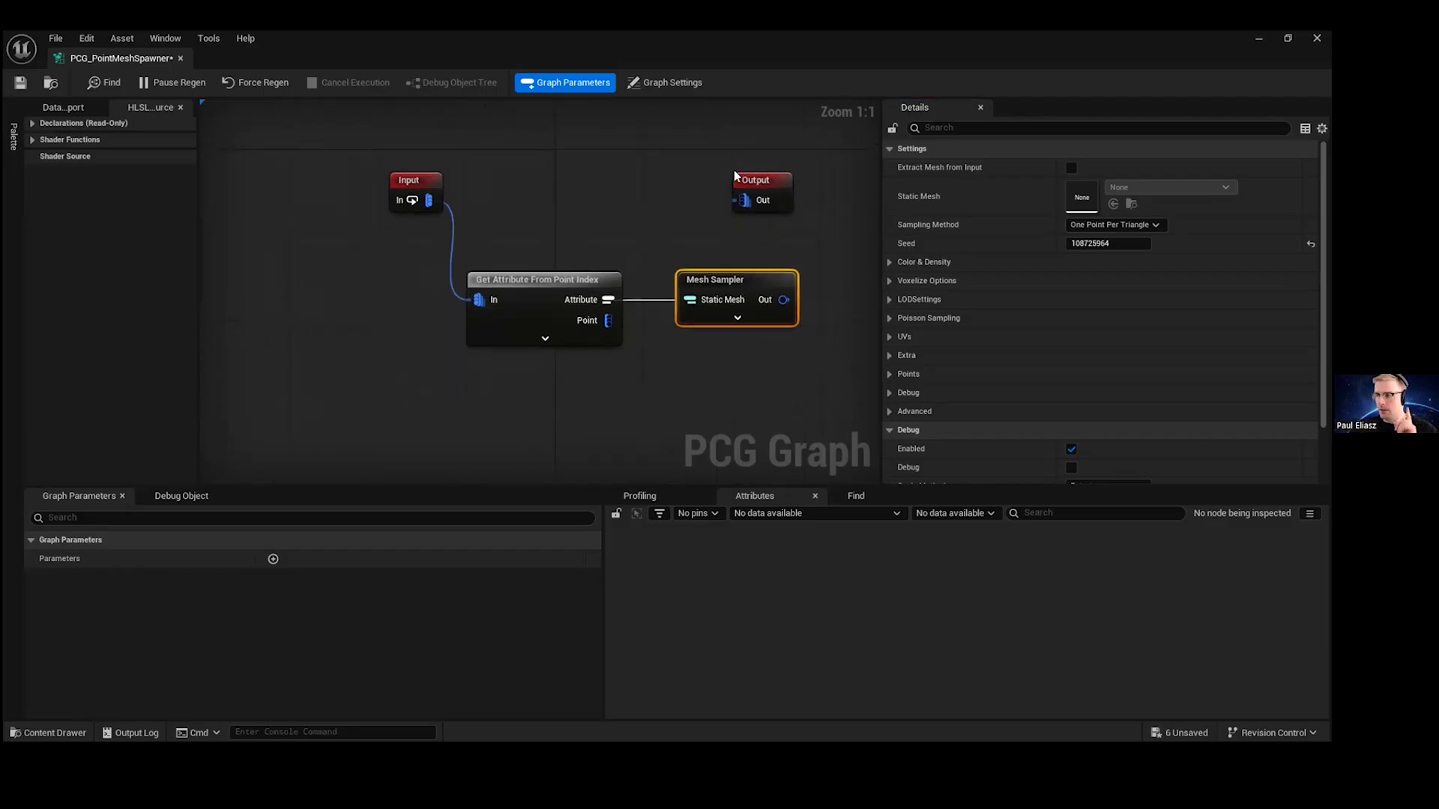
drag(773, 178, 861, 178)
right_drag(798, 198, 637, 161)
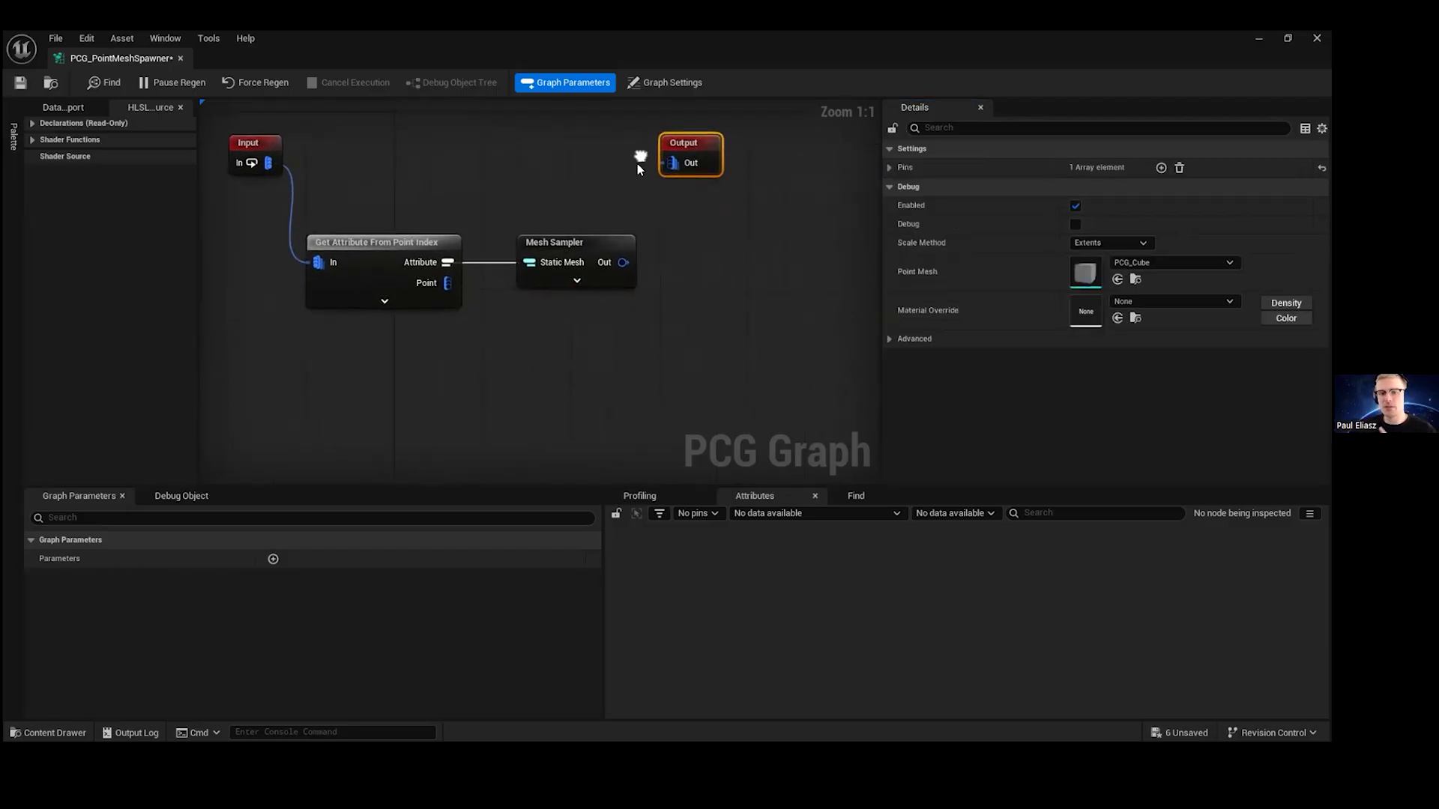
right_click(675, 210)
text(copy)
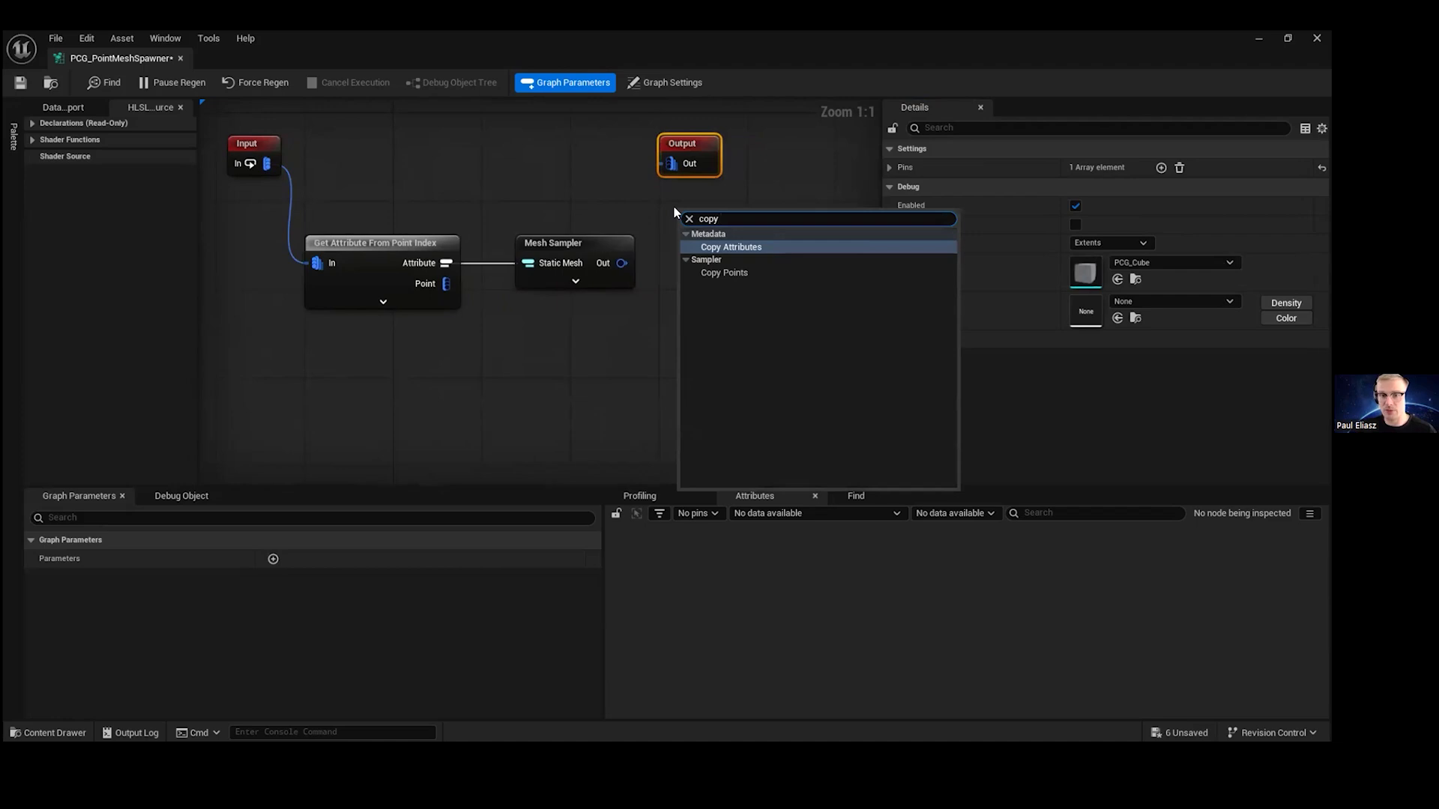
key(Down)
key(Return)
drag(718, 218, 571, 159)
right_drag(572, 160, 638, 171)
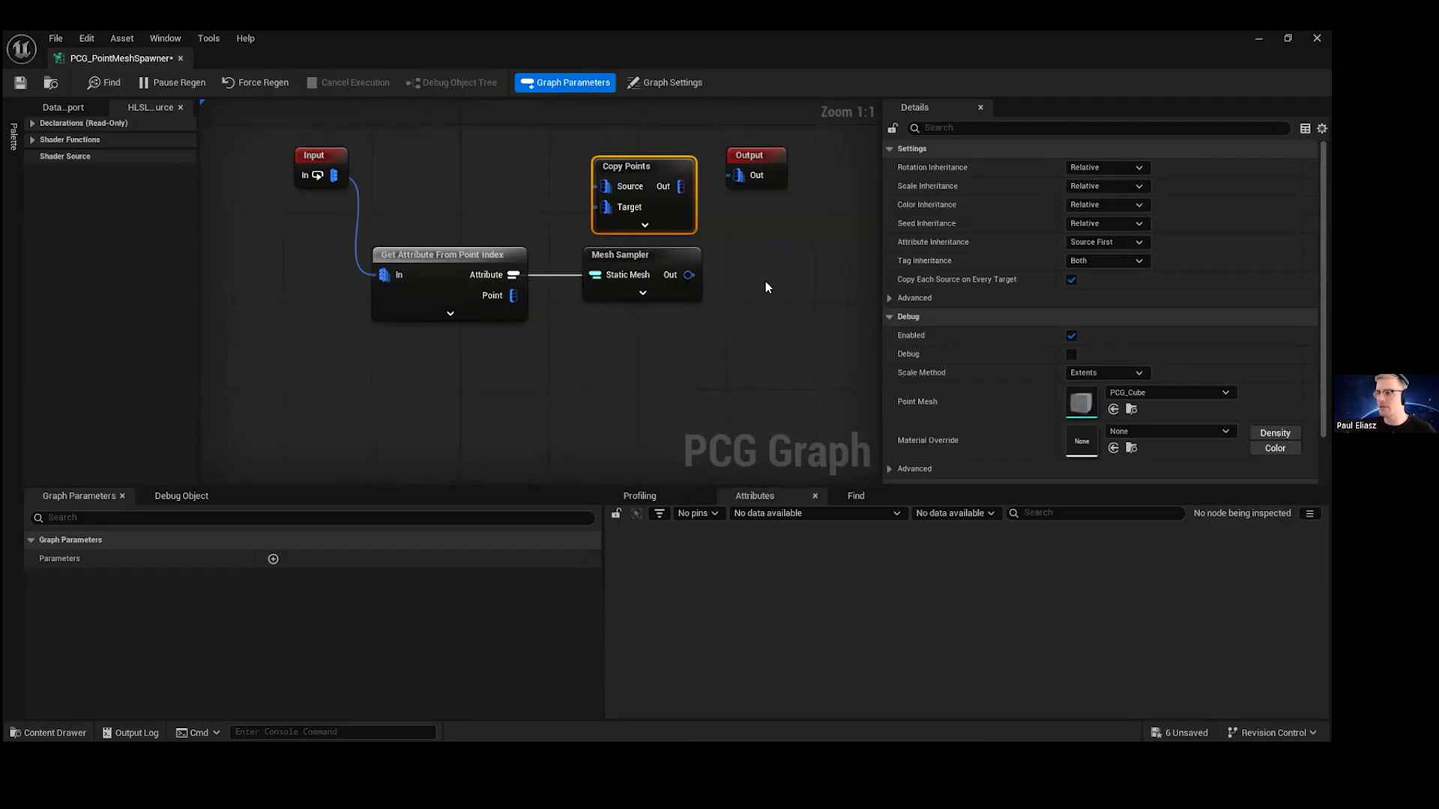
- Space out the Copy Points and Output nodes and add a Transform Points node ahead of Copy Points
right_drag(766, 281, 688, 272)
drag(682, 146, 848, 135)
drag(579, 153, 678, 131)
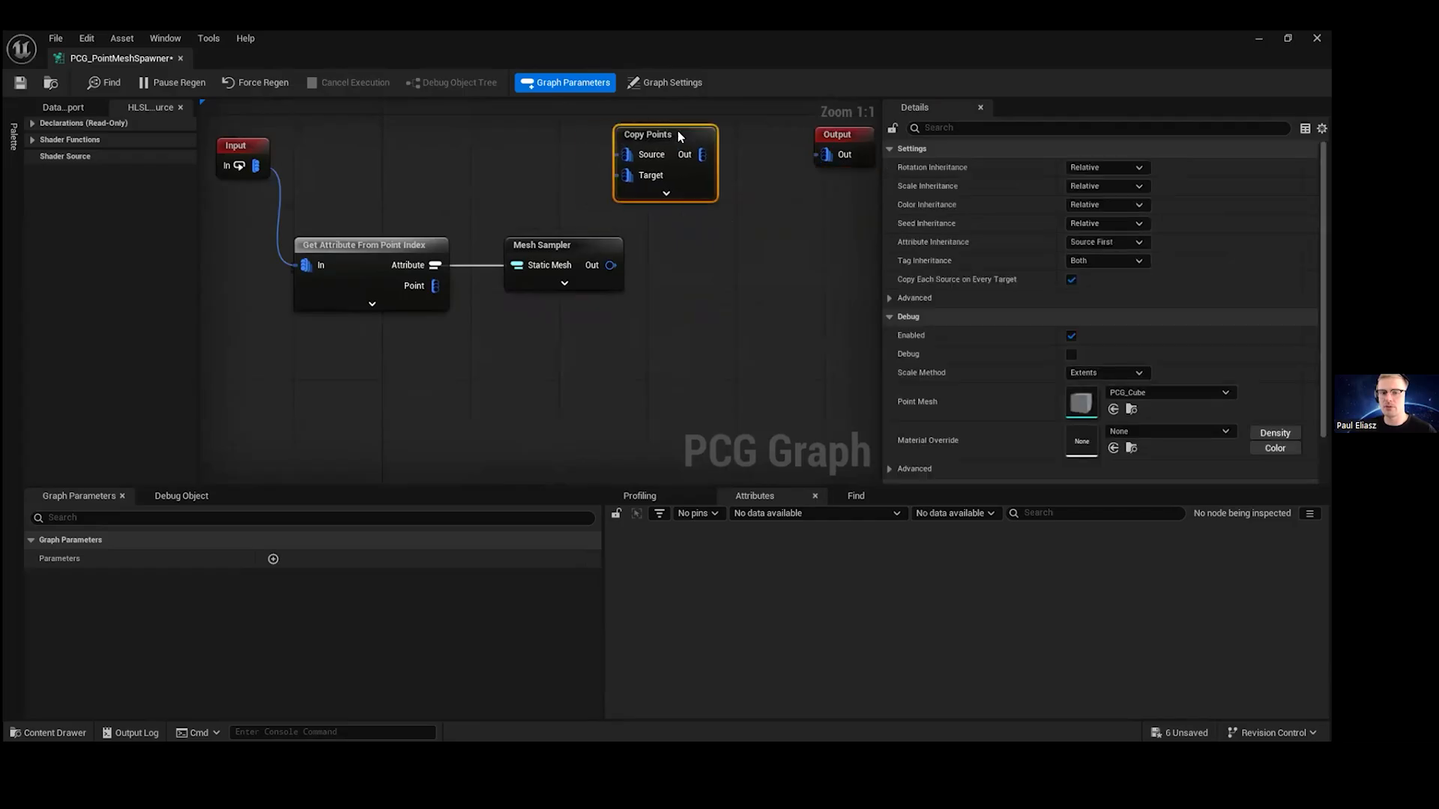
right_drag(464, 139, 569, 168)
right_click(550, 150)
text(tran)
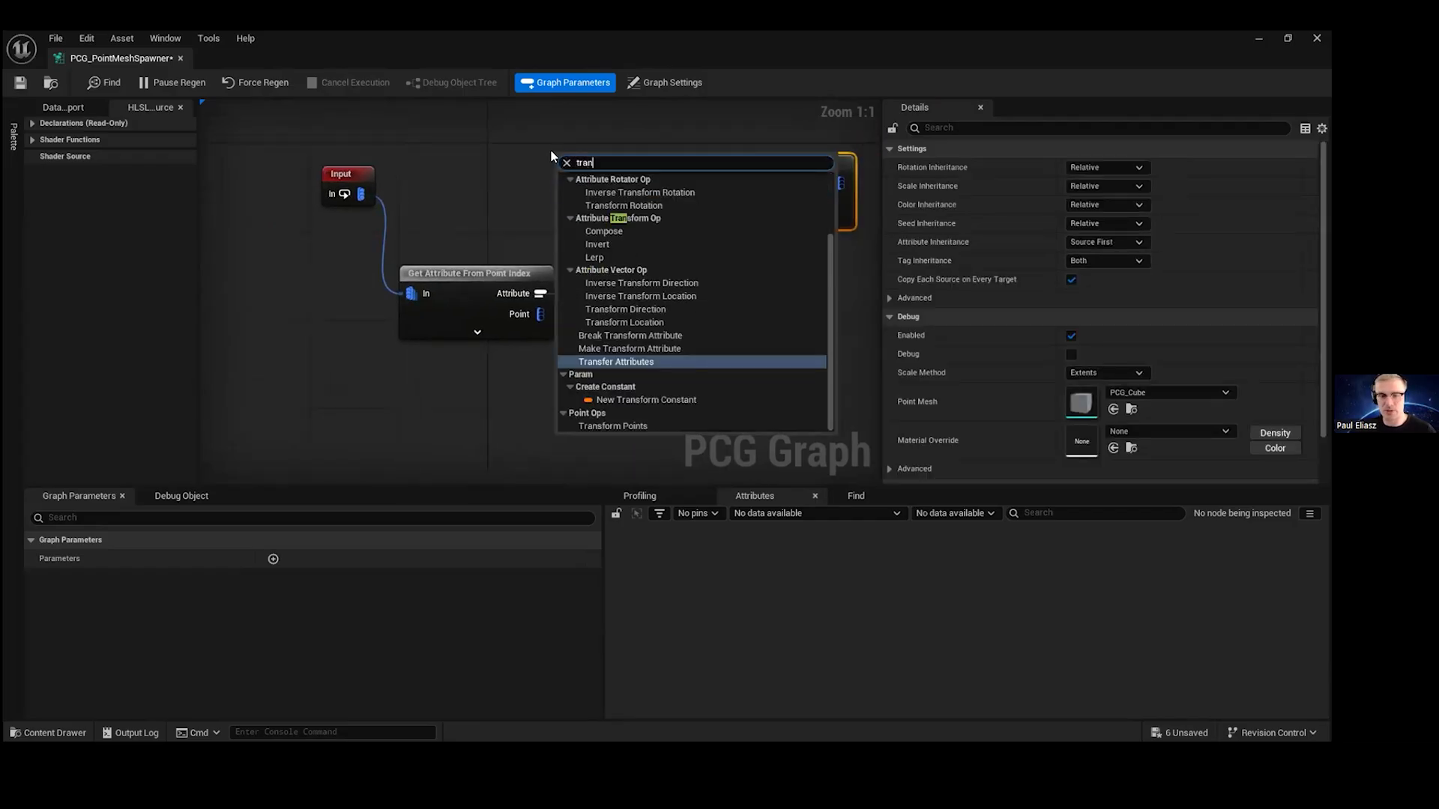
click(612, 425)
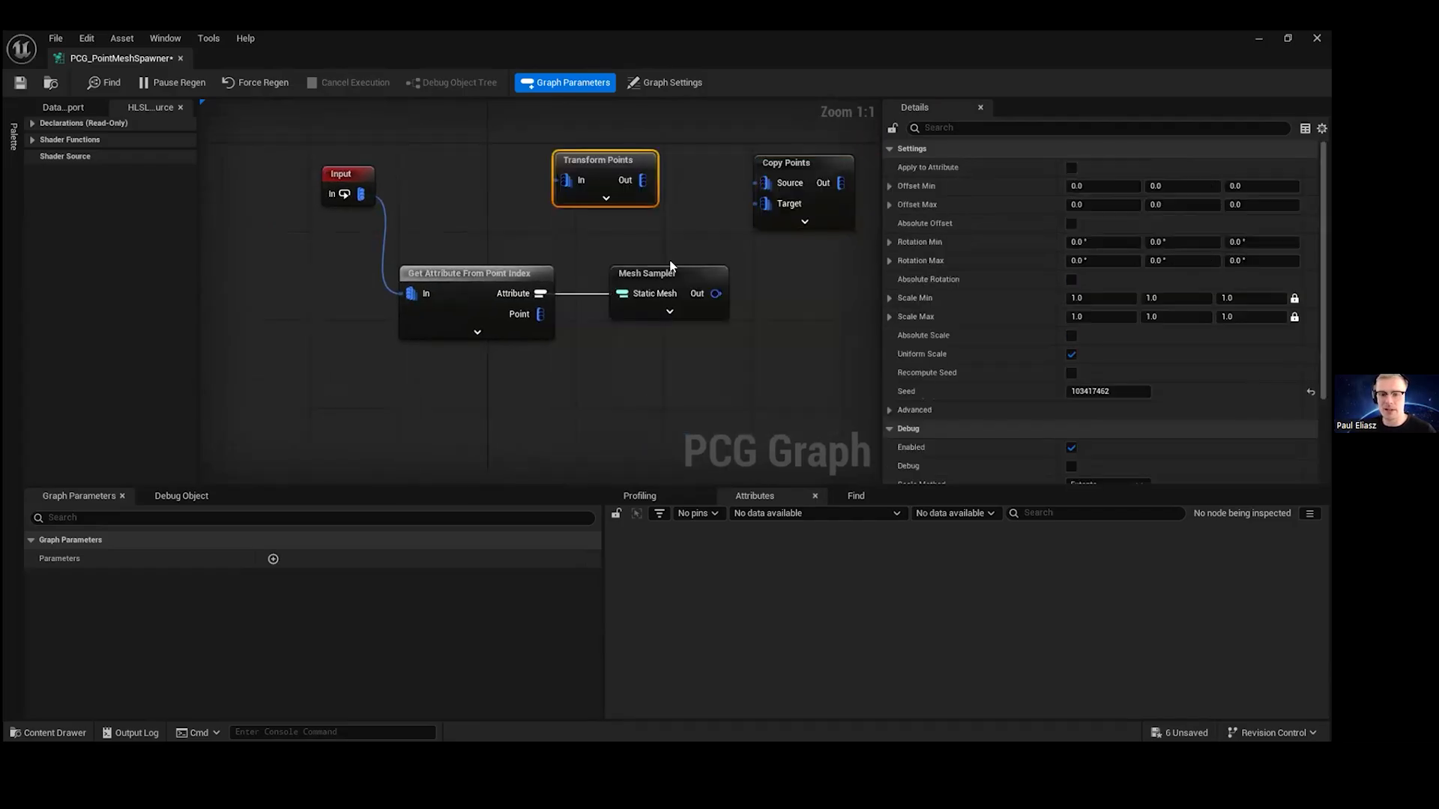
- Connect the Mesh Sampler's output to Transform Points, and Transform Points' output to the Copy Points Source pin
drag(715, 293, 631, 155)
right_drag(666, 158, 609, 151)
drag(606, 167, 747, 154)
- Connect the Input node to the Copy Points Target pin and link Copy Points' Out to the aligned Output node
drag(303, 188, 706, 187)
right_drag(706, 186, 517, 190)
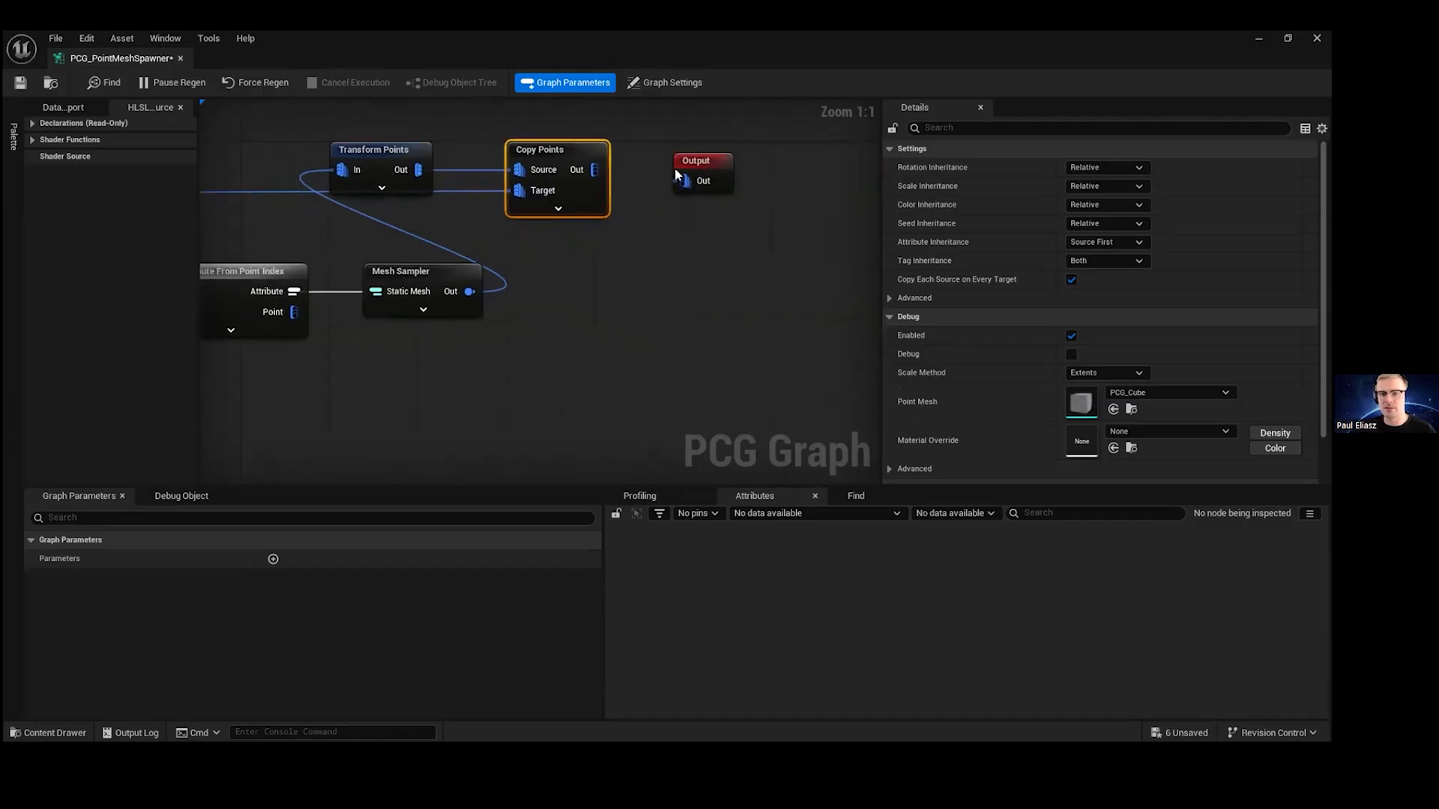
click(708, 153)
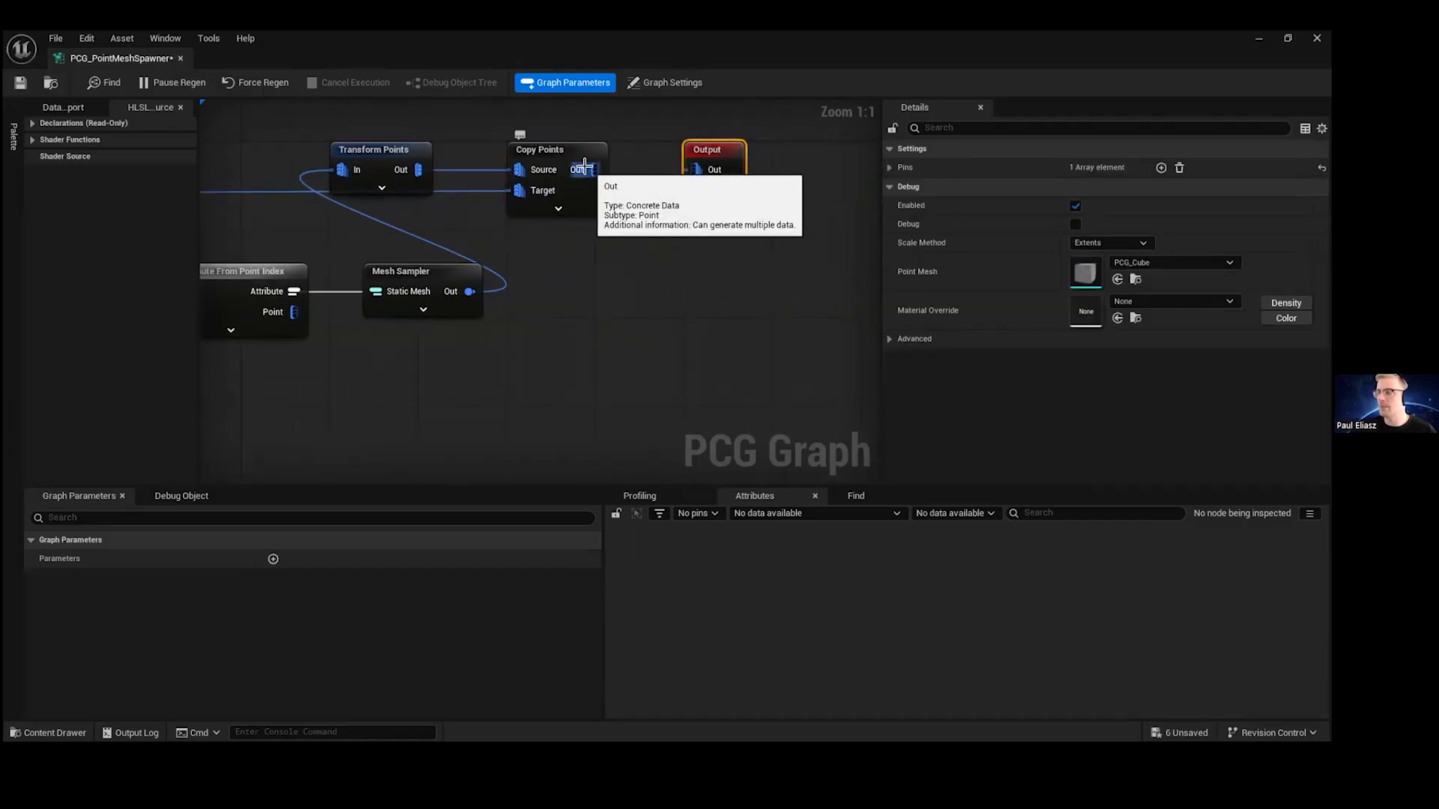
drag(594, 169, 696, 174)
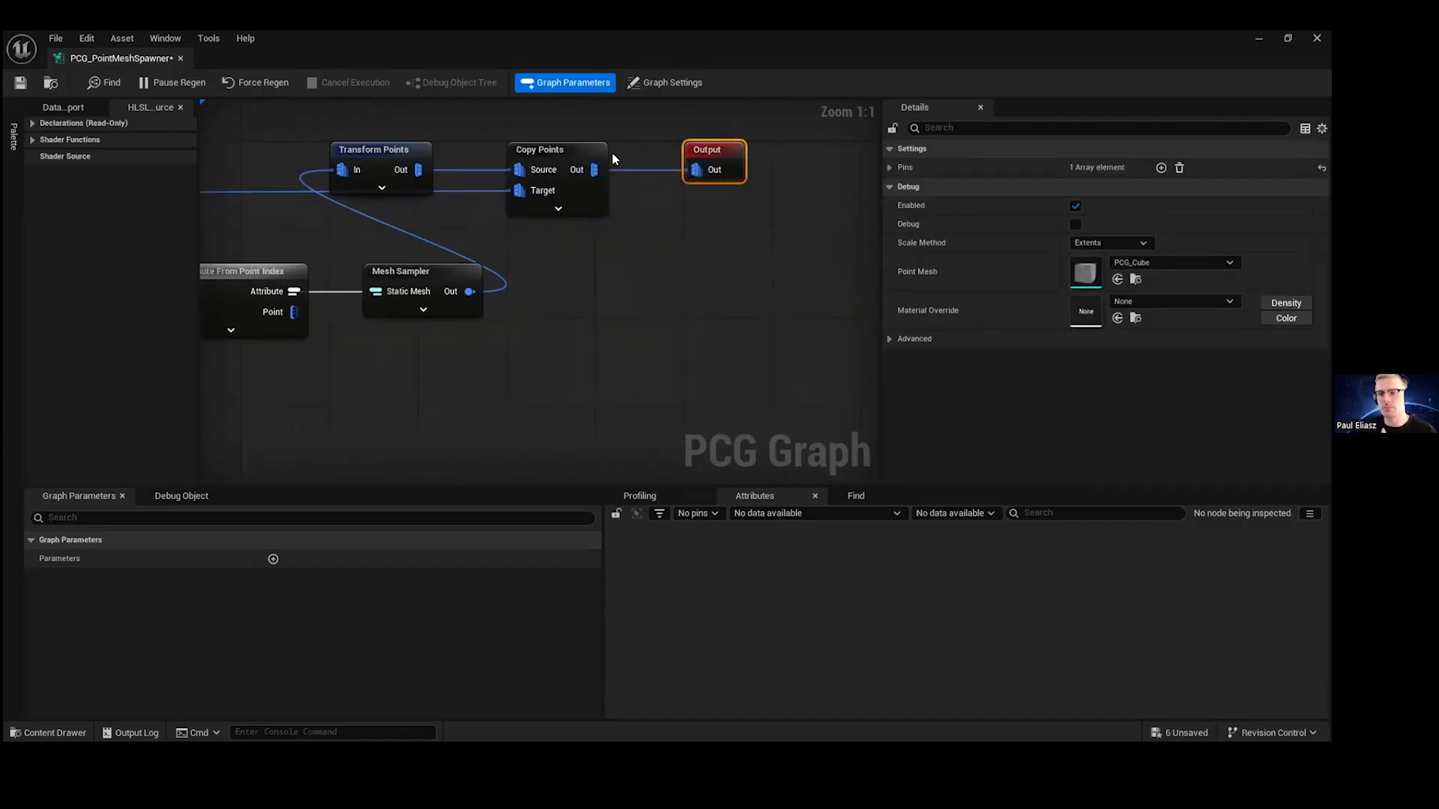
- Review the node chain and the settings of Copy Points, Get Attribute From Point Index, Mesh Sampler and Transform Points
click(558, 150)
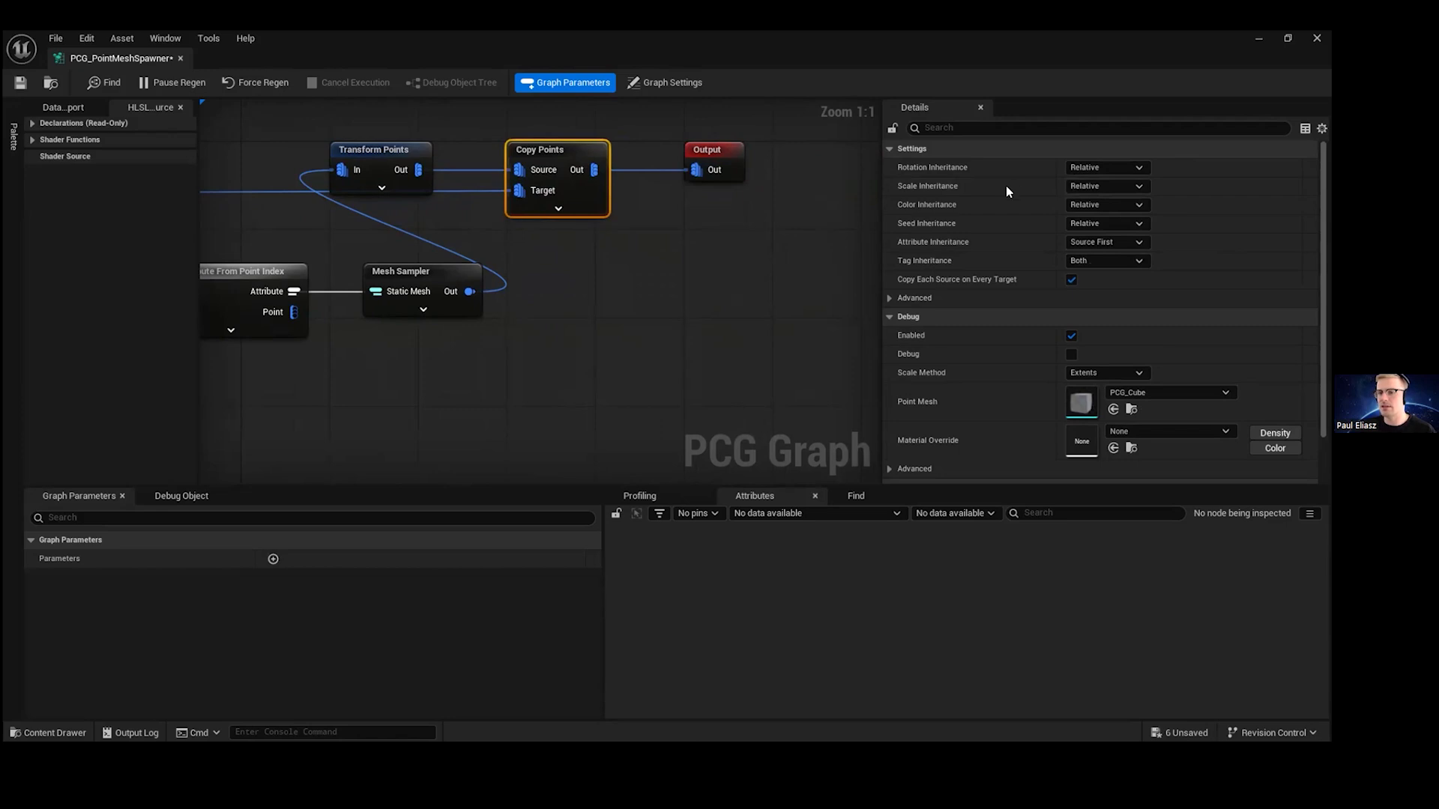
scroll(792, 164, down, 1)
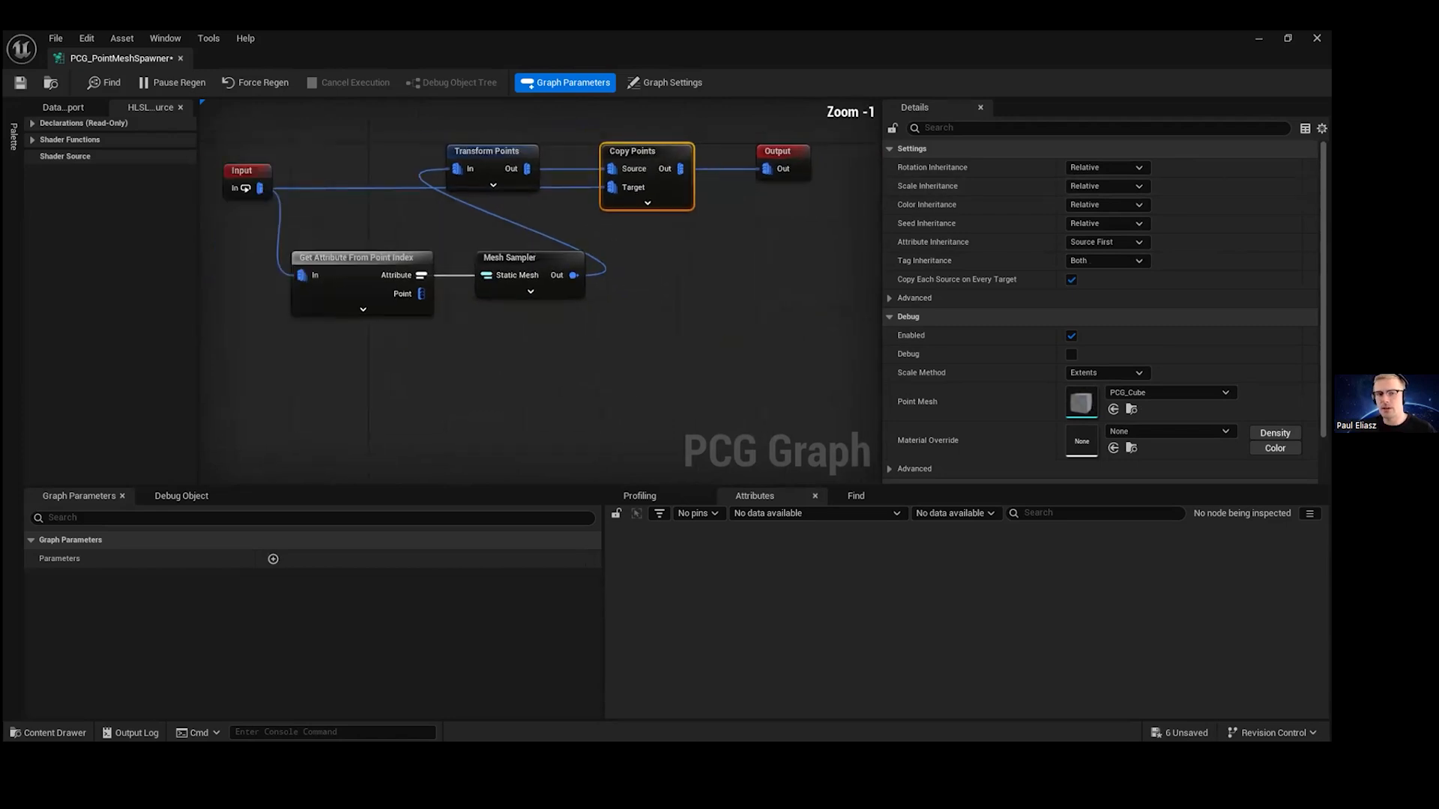
right_drag(469, 192, 641, 196)
right_drag(546, 204, 451, 227)
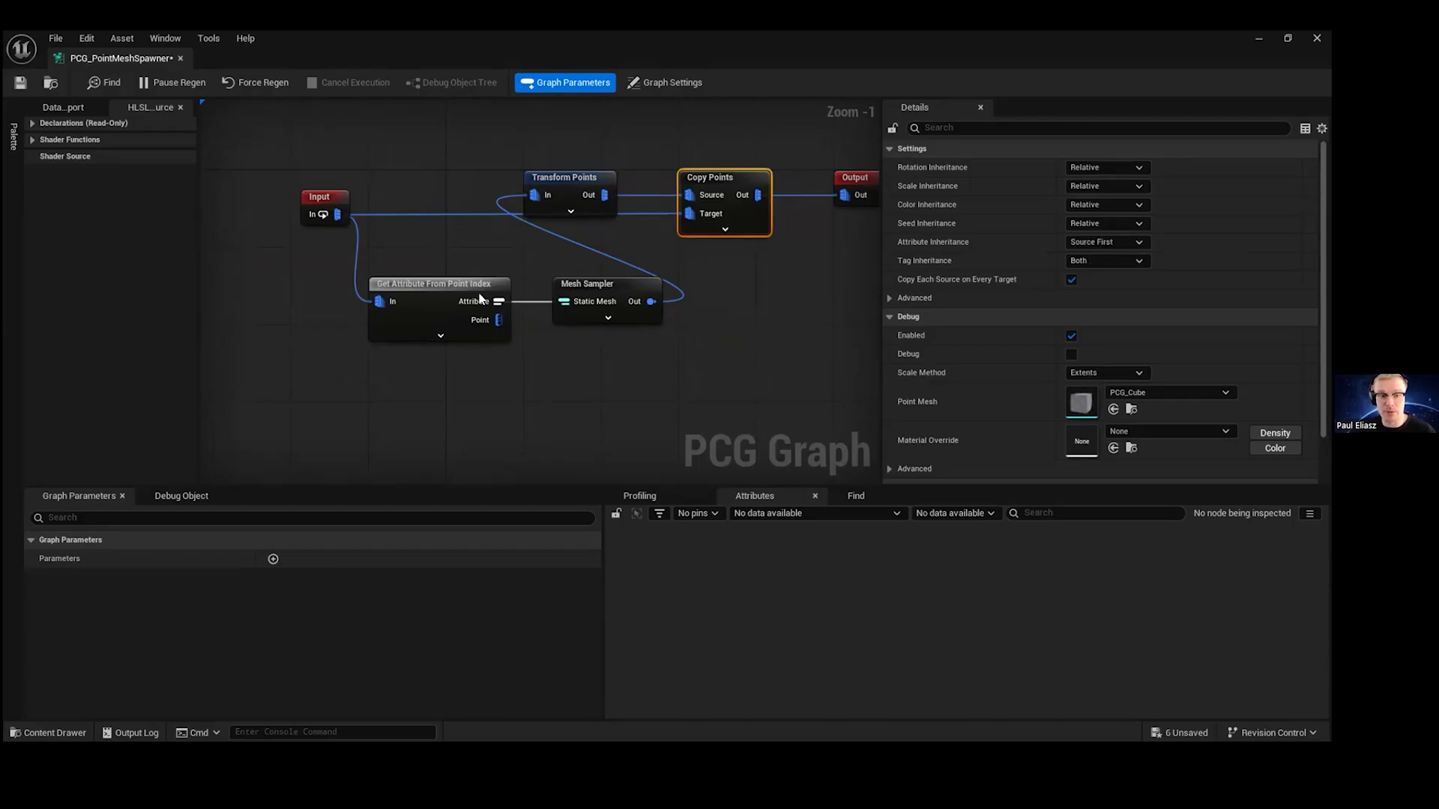
click(429, 306)
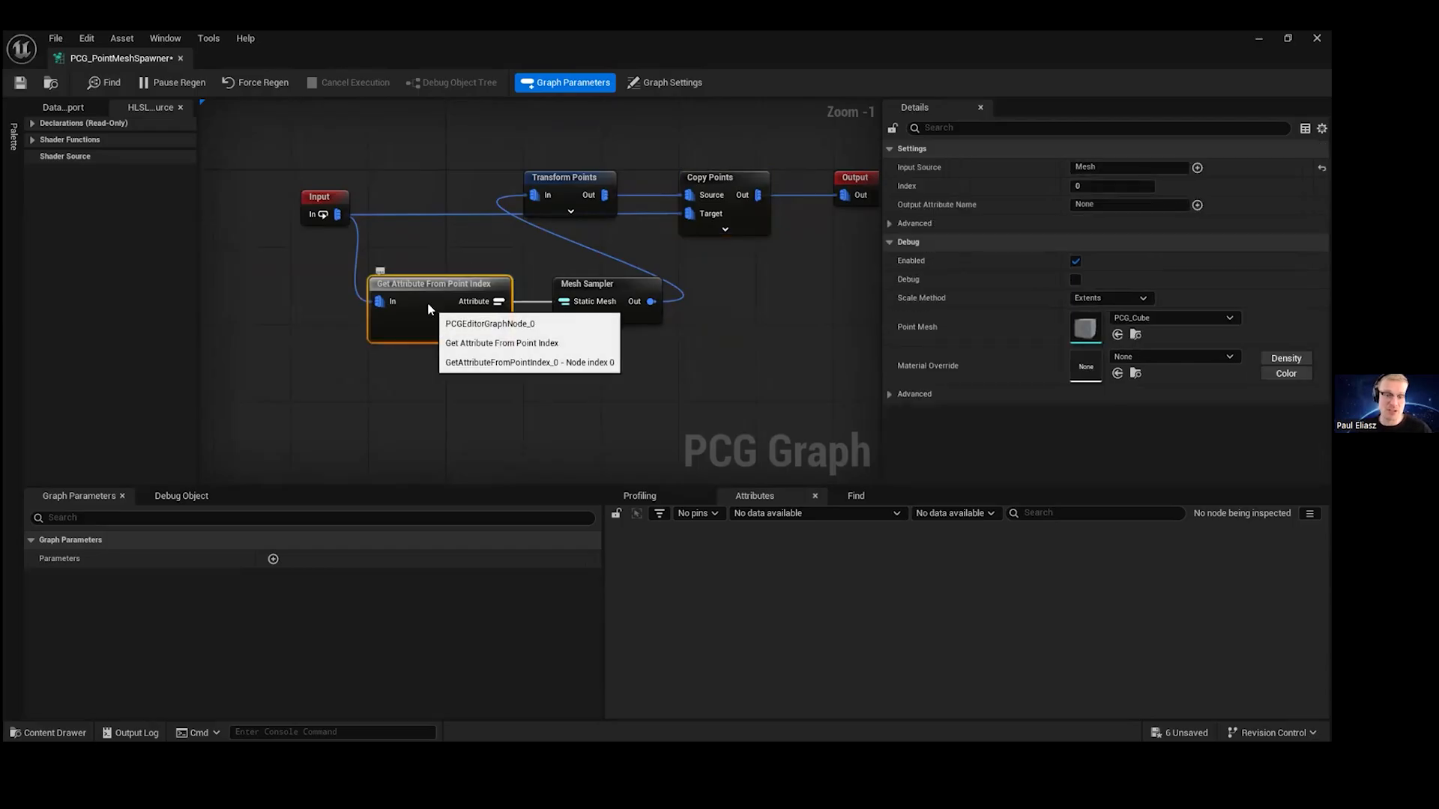
click(614, 291)
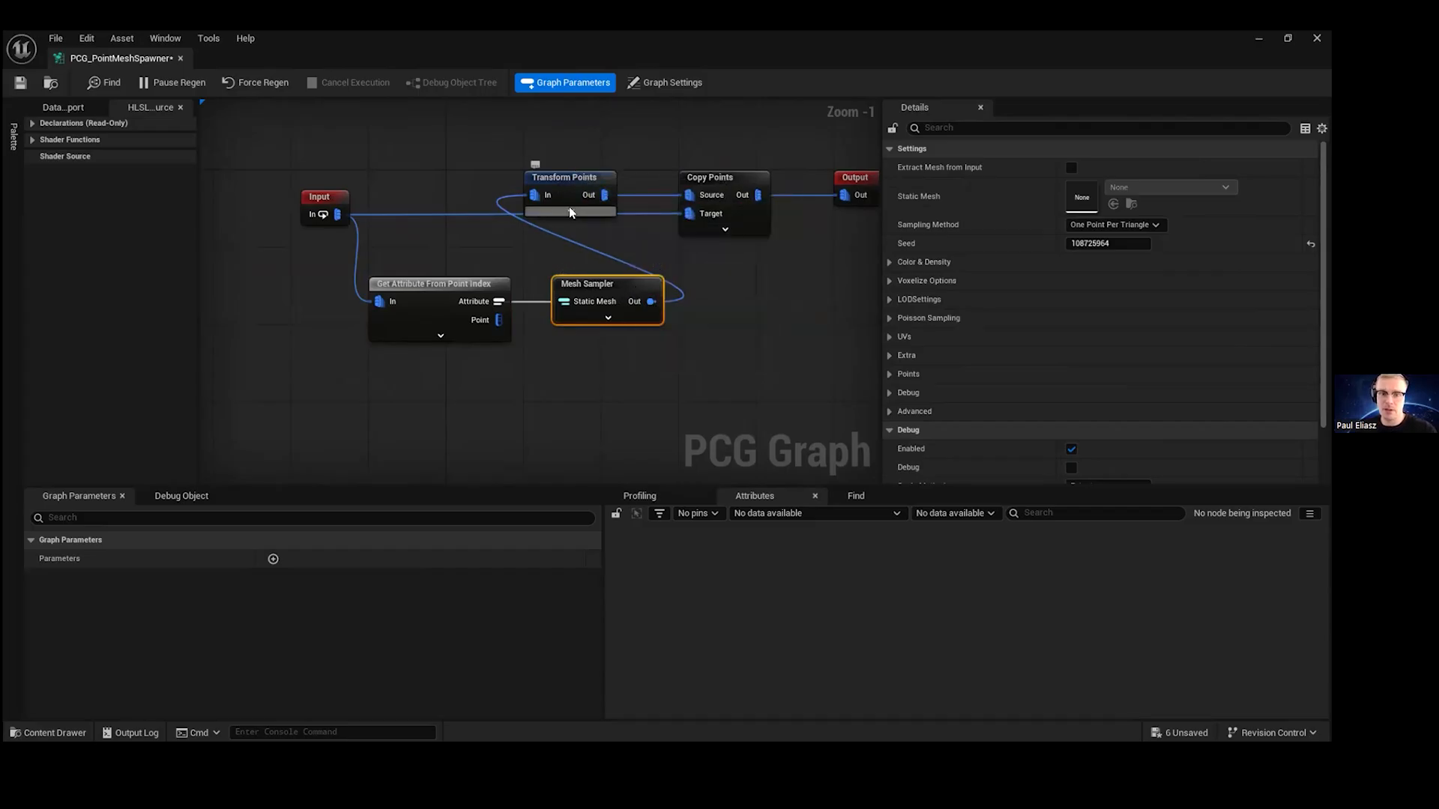
click(609, 178)
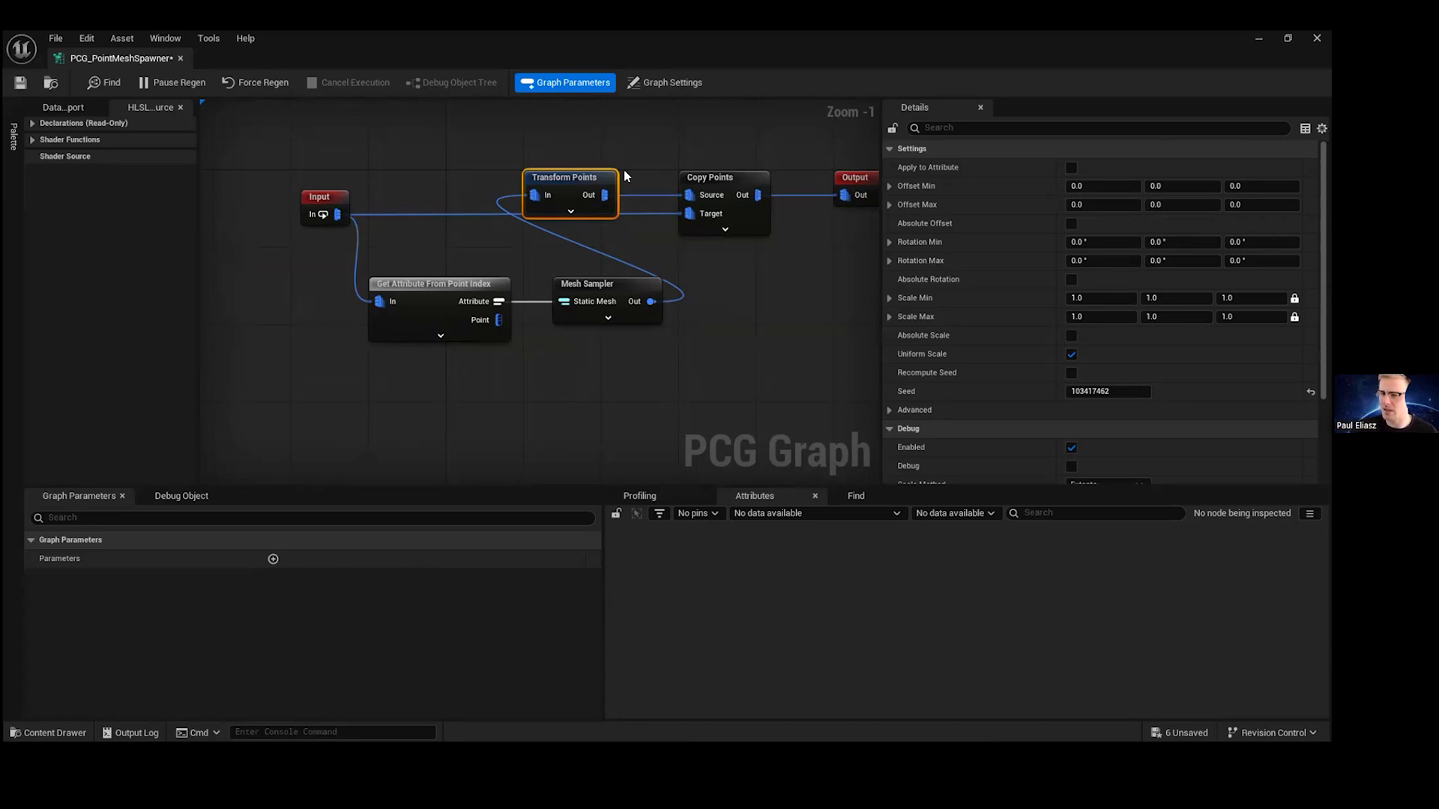
right_drag(814, 217, 696, 258)
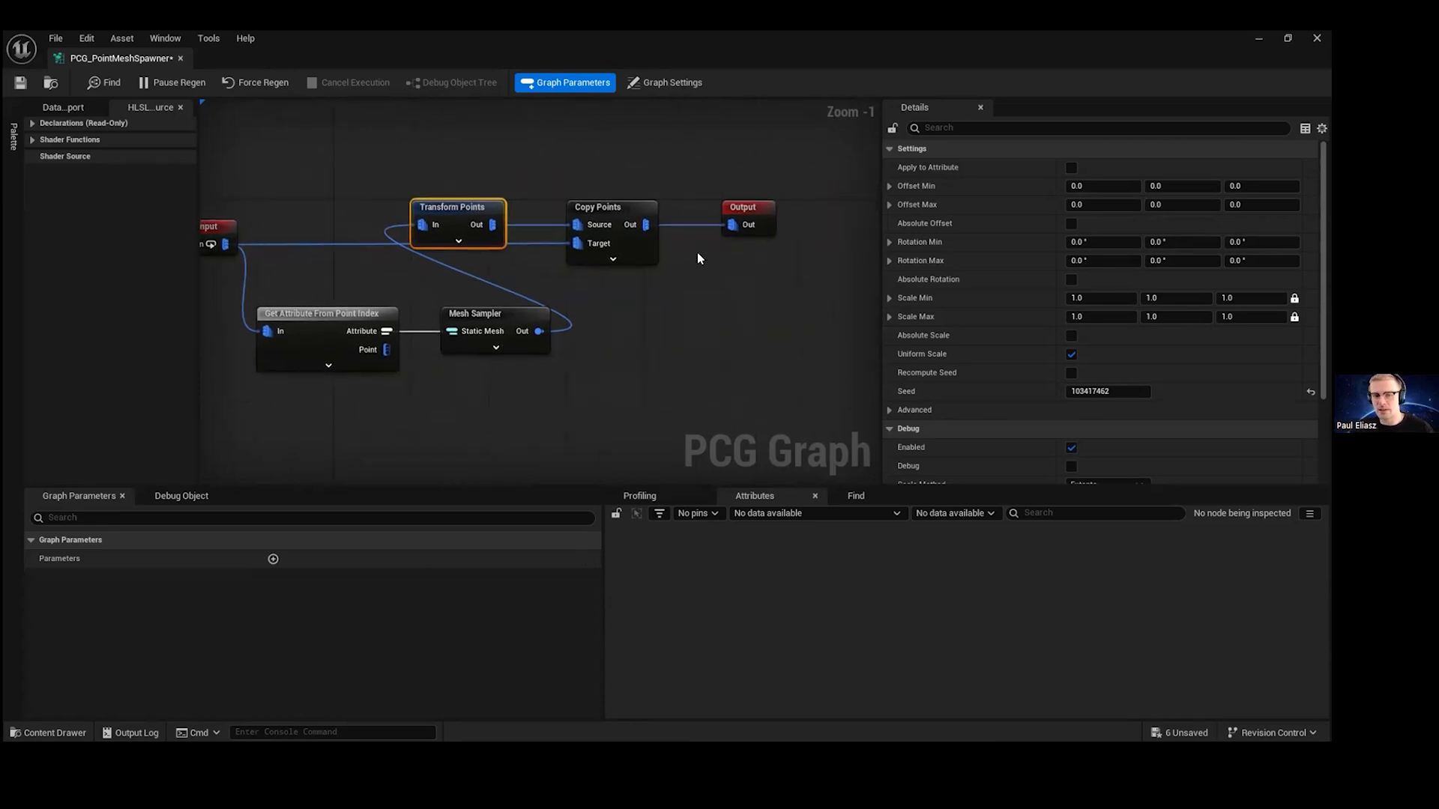
- Save the PCG_PointMeshSpawner graph and return to the PCGMeshSpawner folder in the main editor
click(19, 84)
right_drag(649, 181, 720, 167)
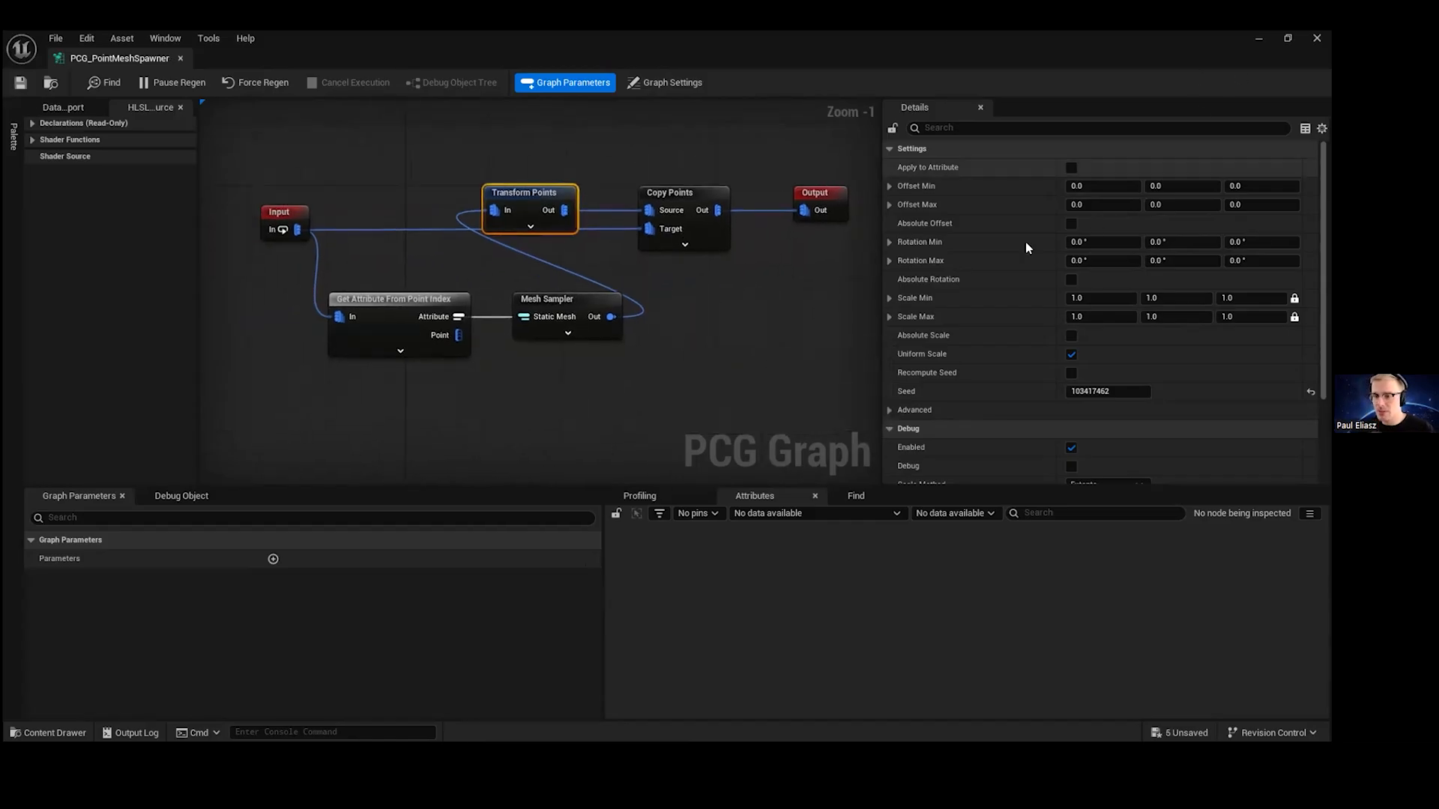
click(1258, 39)
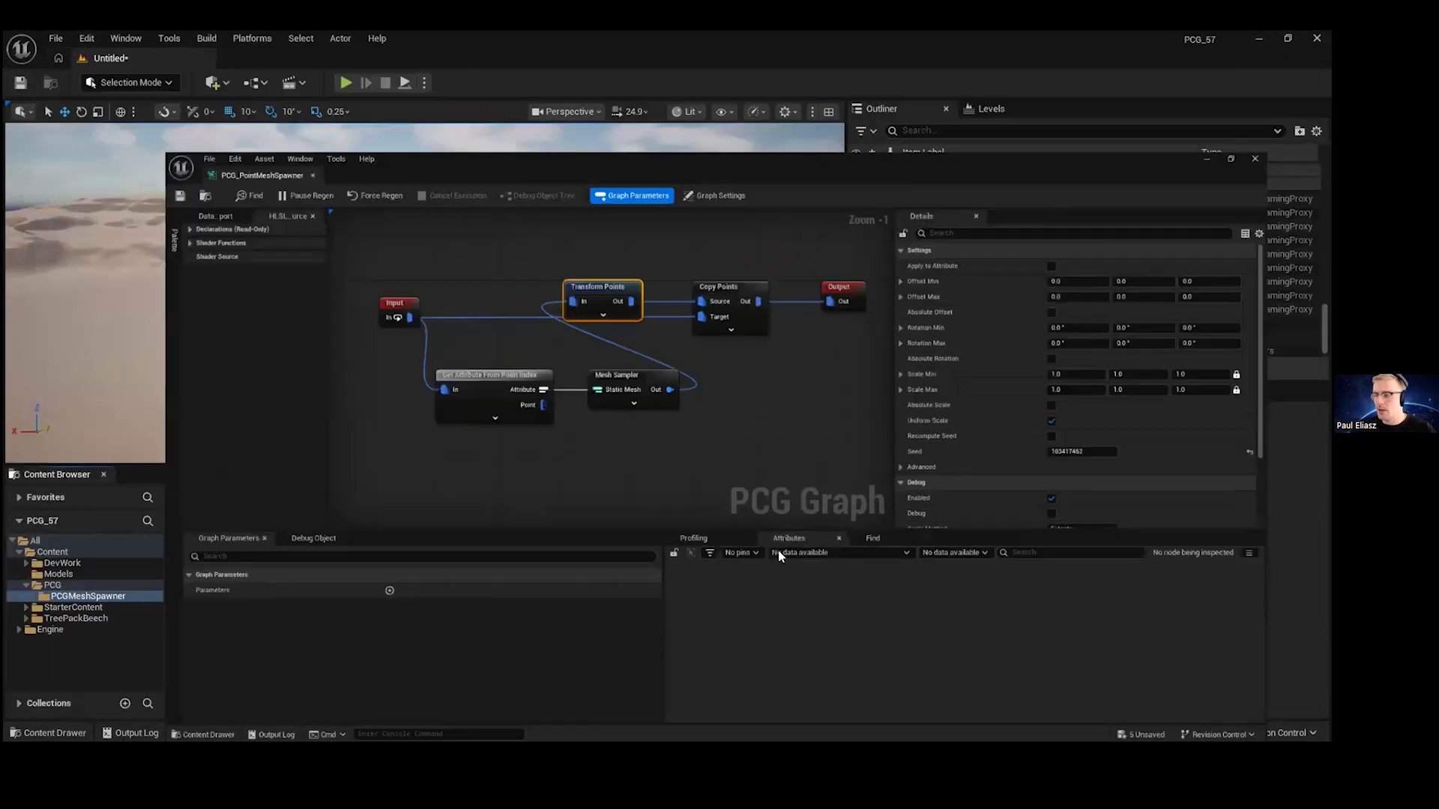
click(651, 618)
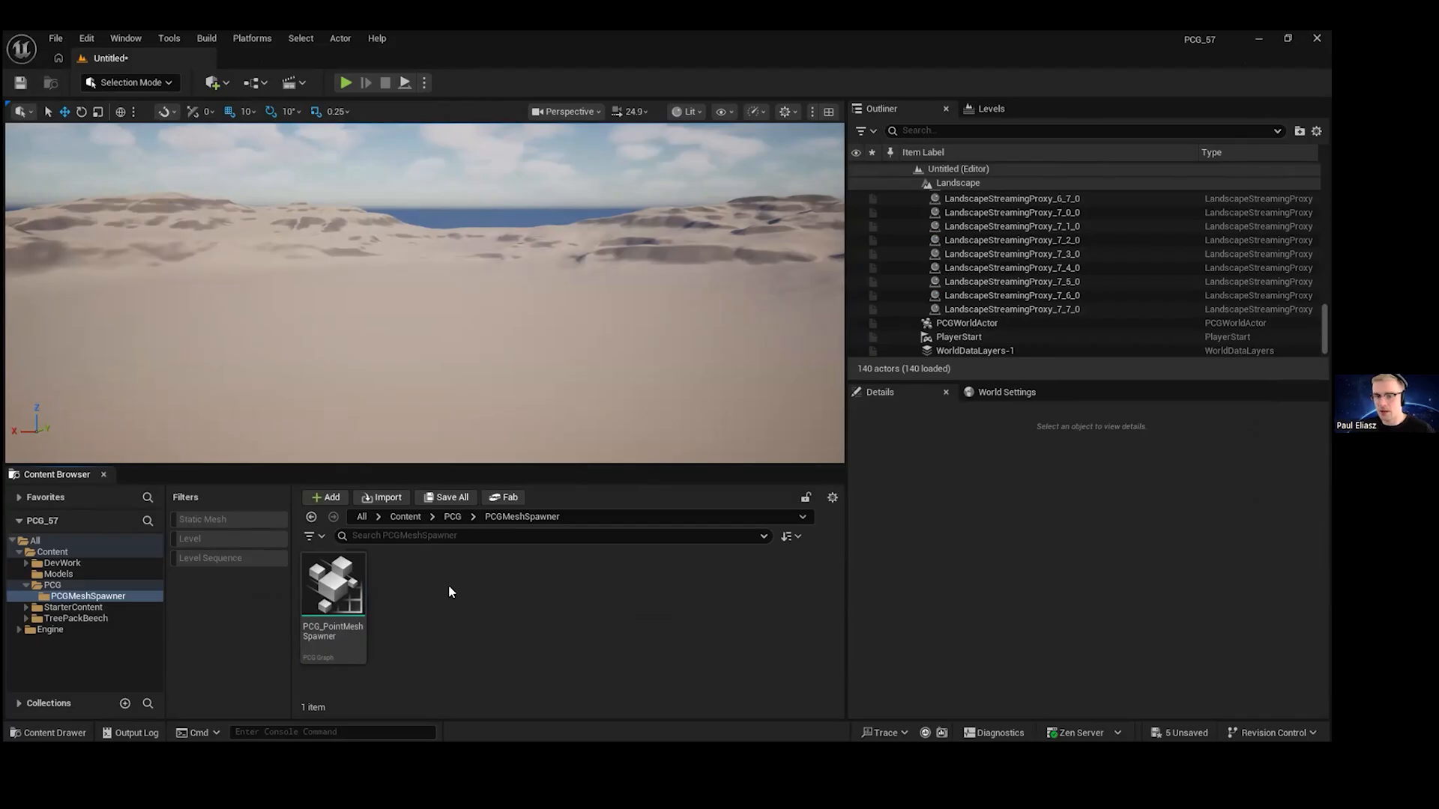
- Create an empty PCG graph named PCG_MeshSpawner in the PCGMeshSpawner folder
right_click(472, 600)
mouse_move(500, 393)
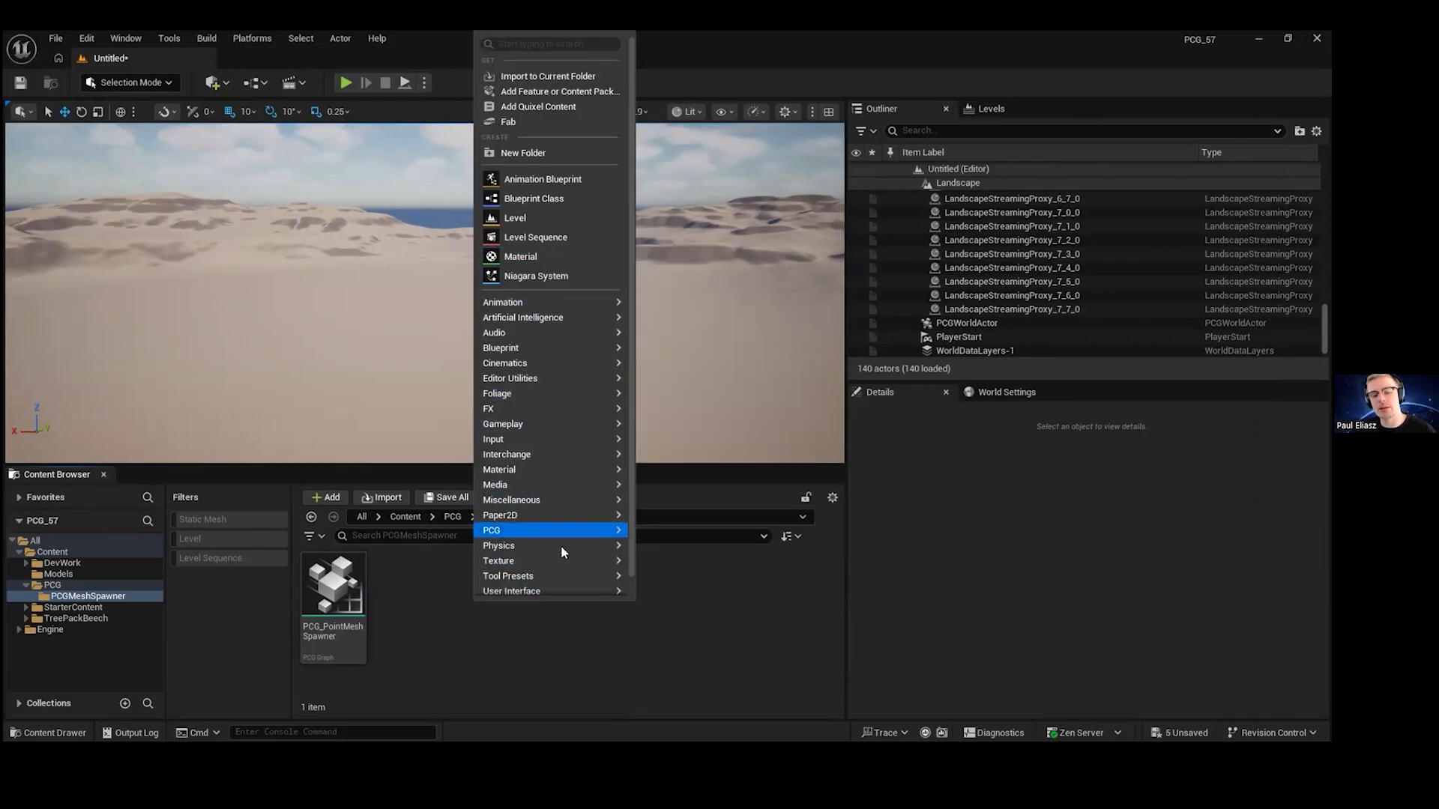
mouse_move(564, 530)
click(655, 535)
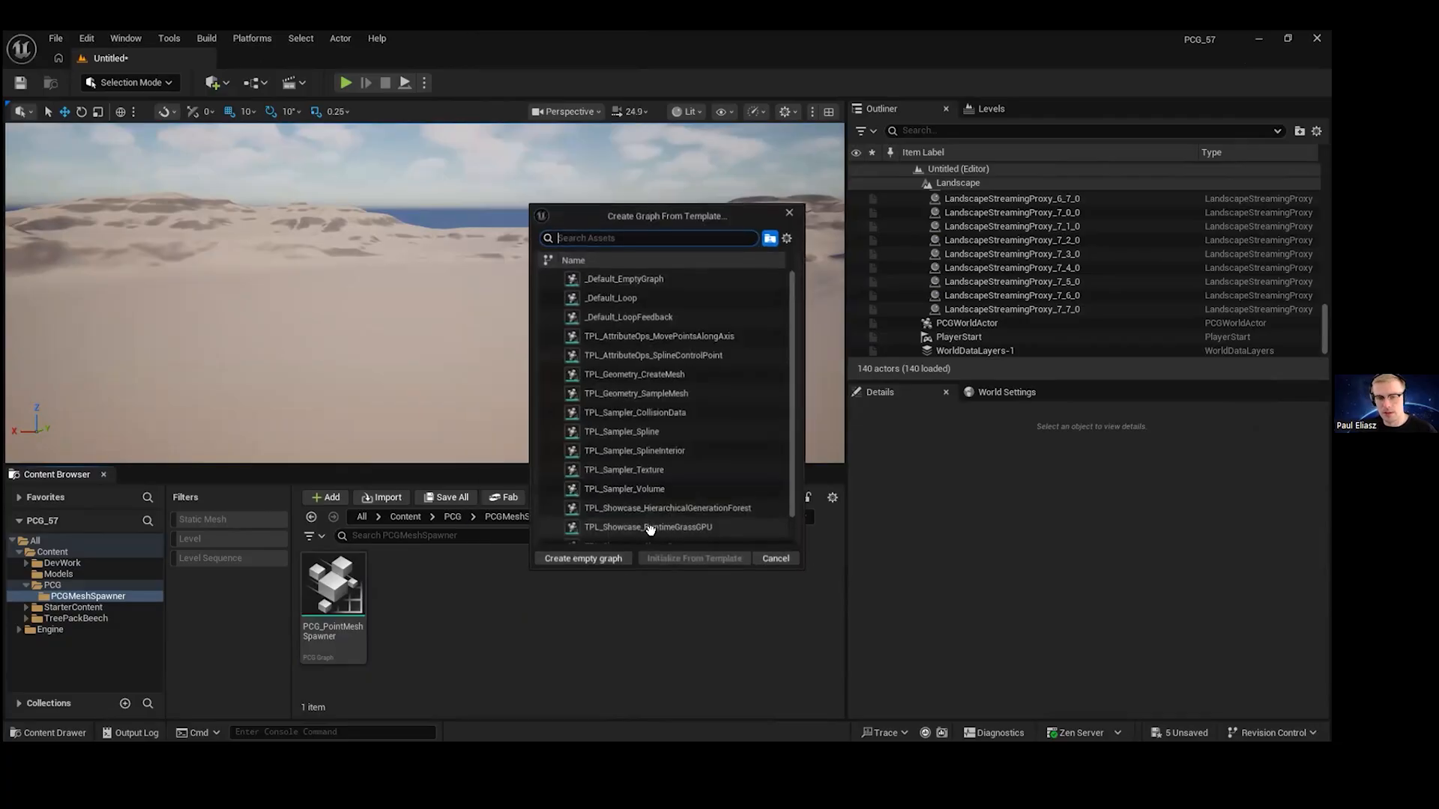
click(599, 560)
text(PCG_)
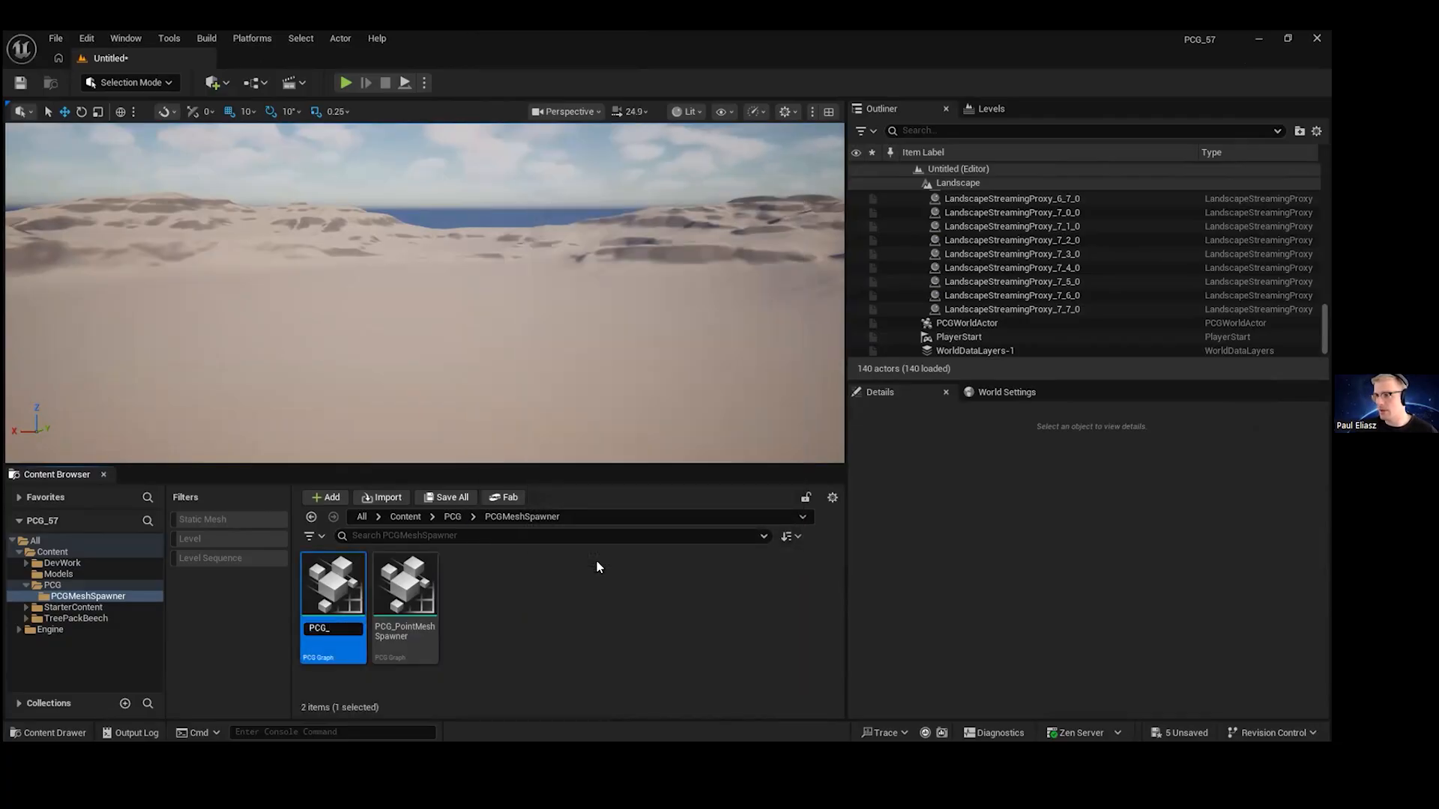
text(MeshSpawner)
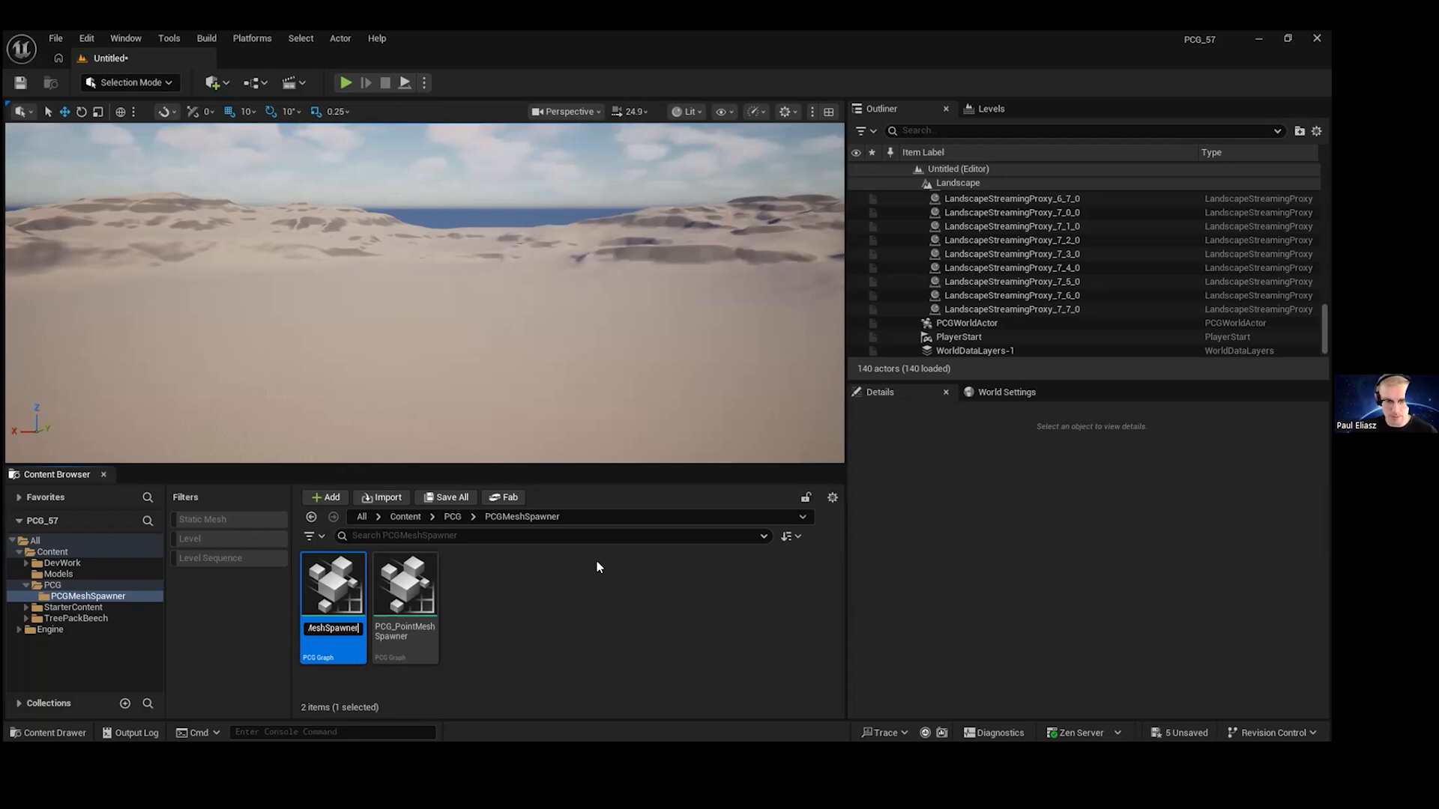
key(Return)
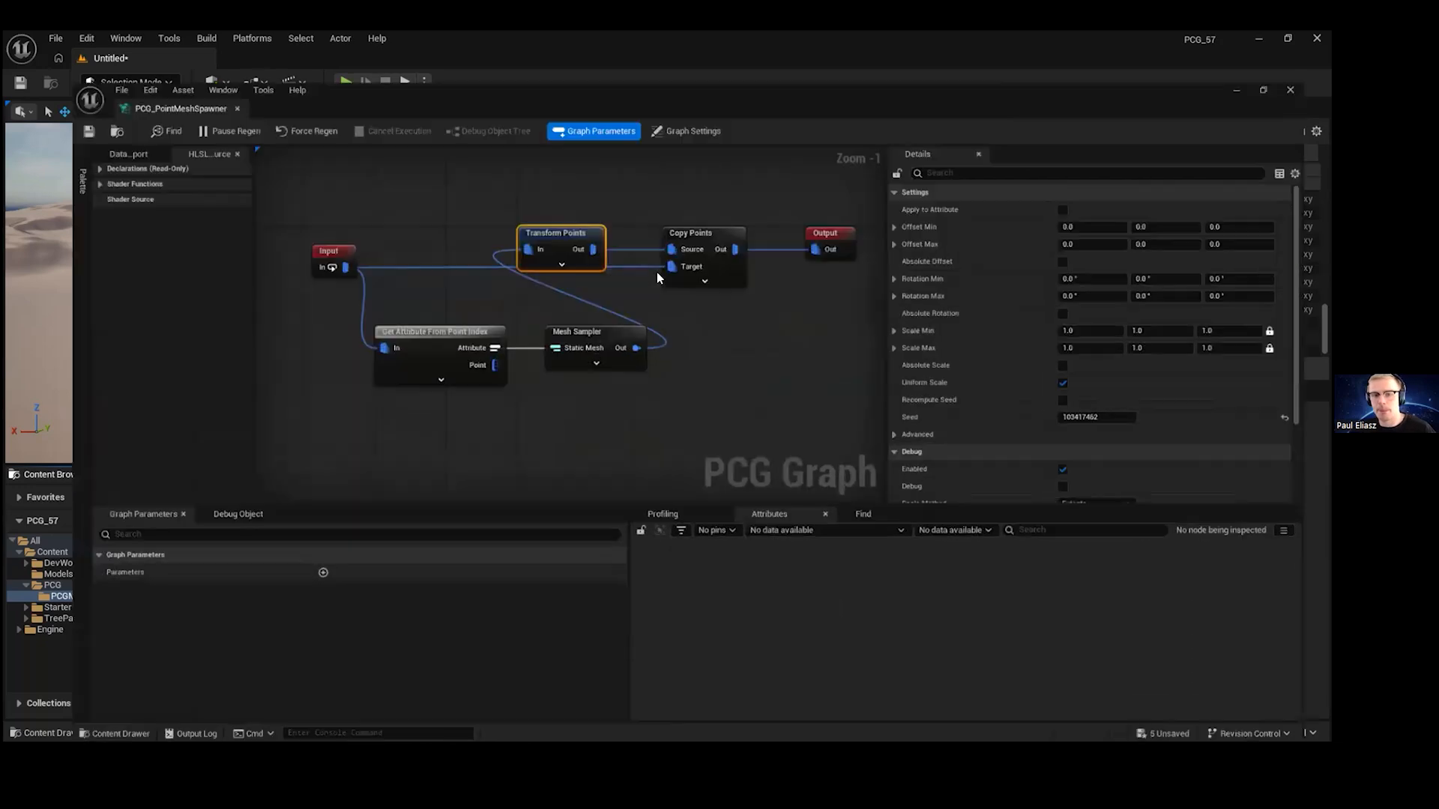
- Add PCG_PointMeshSpawner to the PCG_MeshSpawner graph as a loop node and restore the graph editor to full size
scroll(583, 285, down, 3)
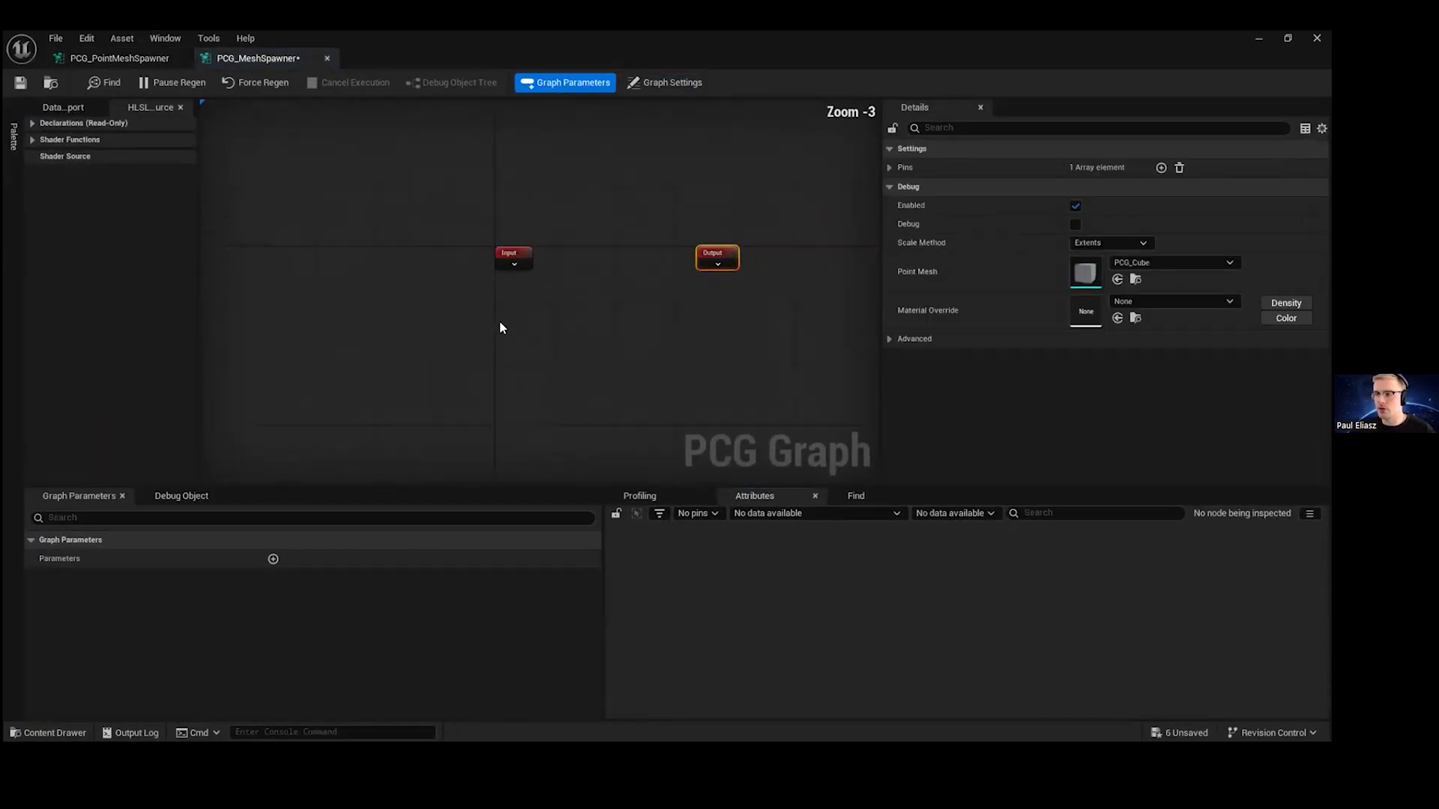
double_click(683, 41)
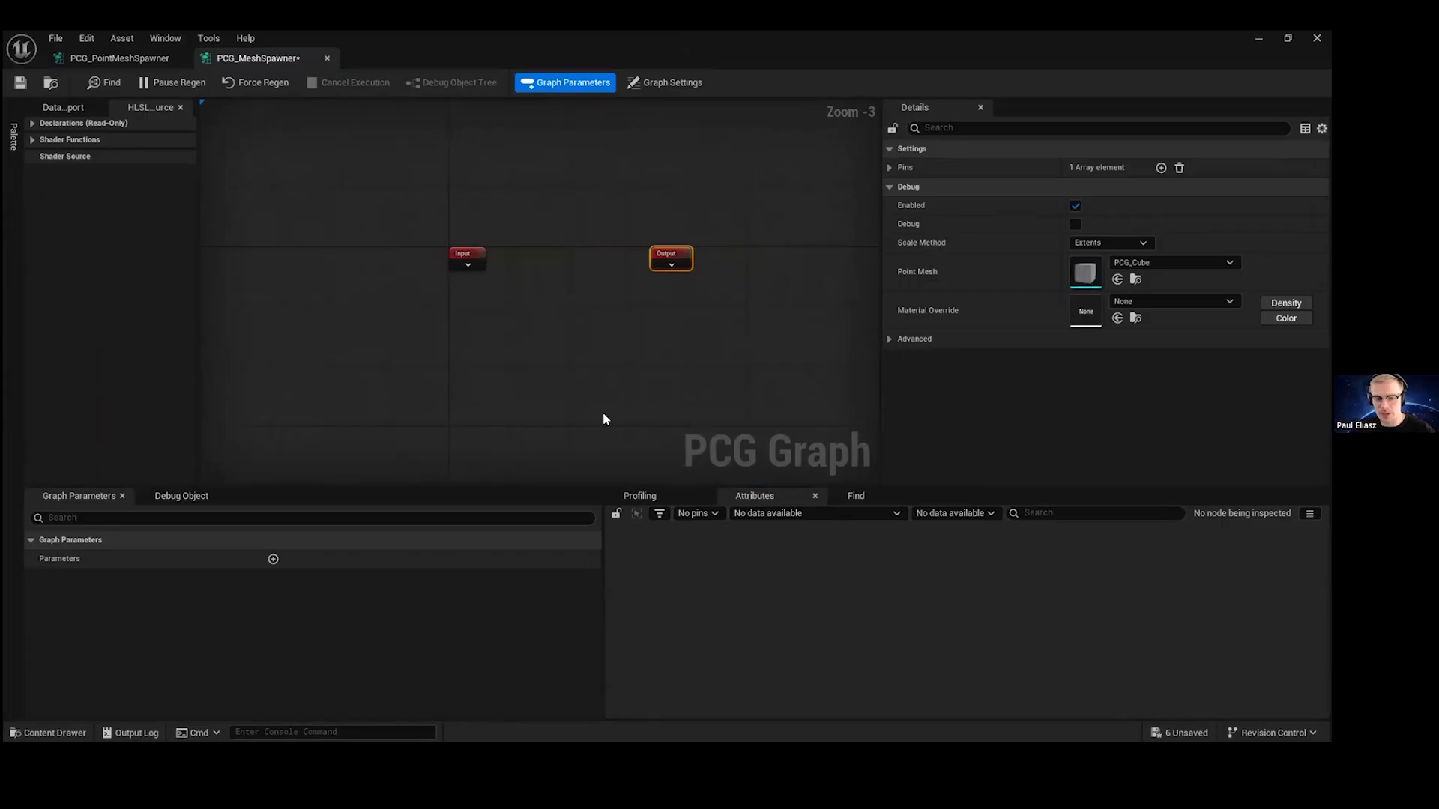
drag(402, 589, 852, 286)
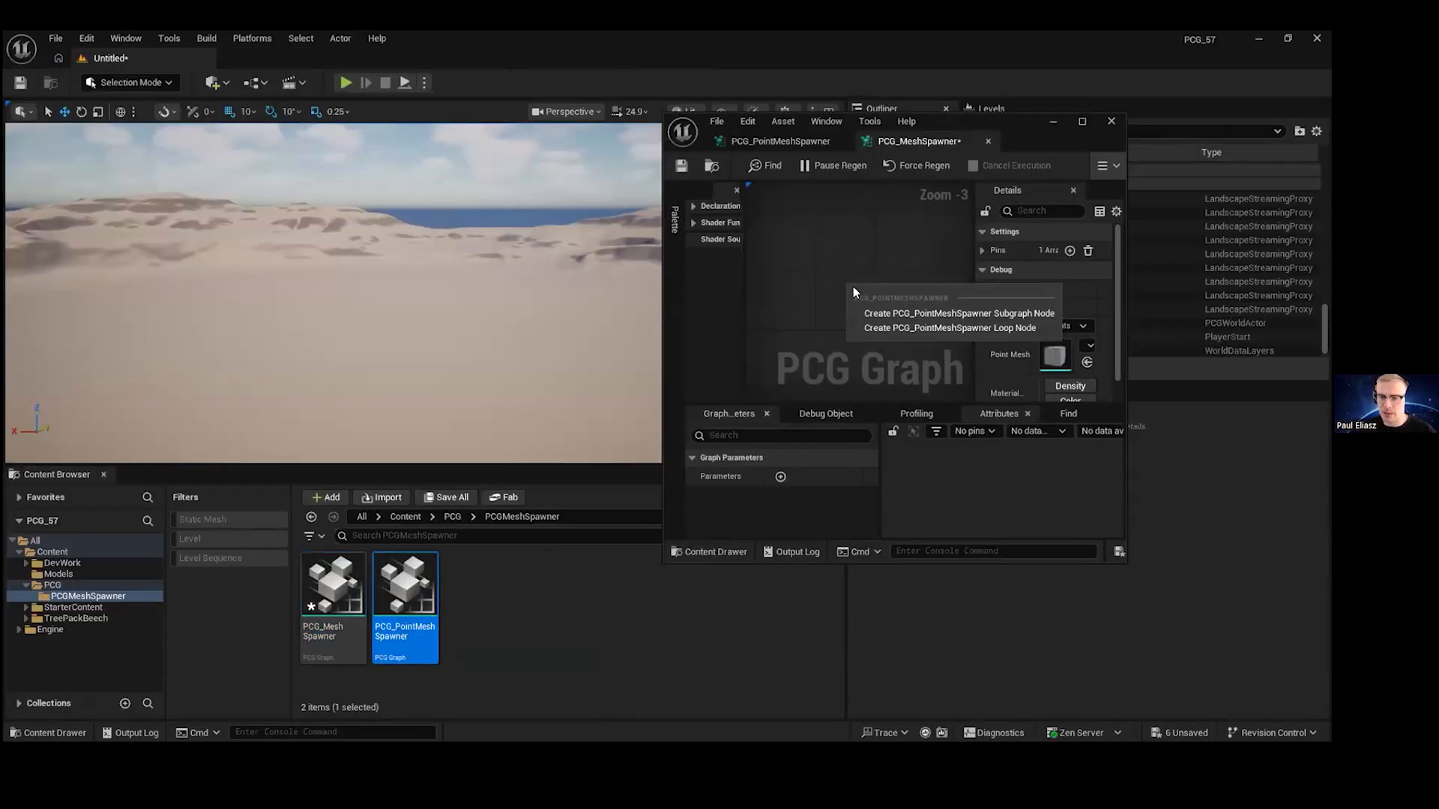
click(895, 328)
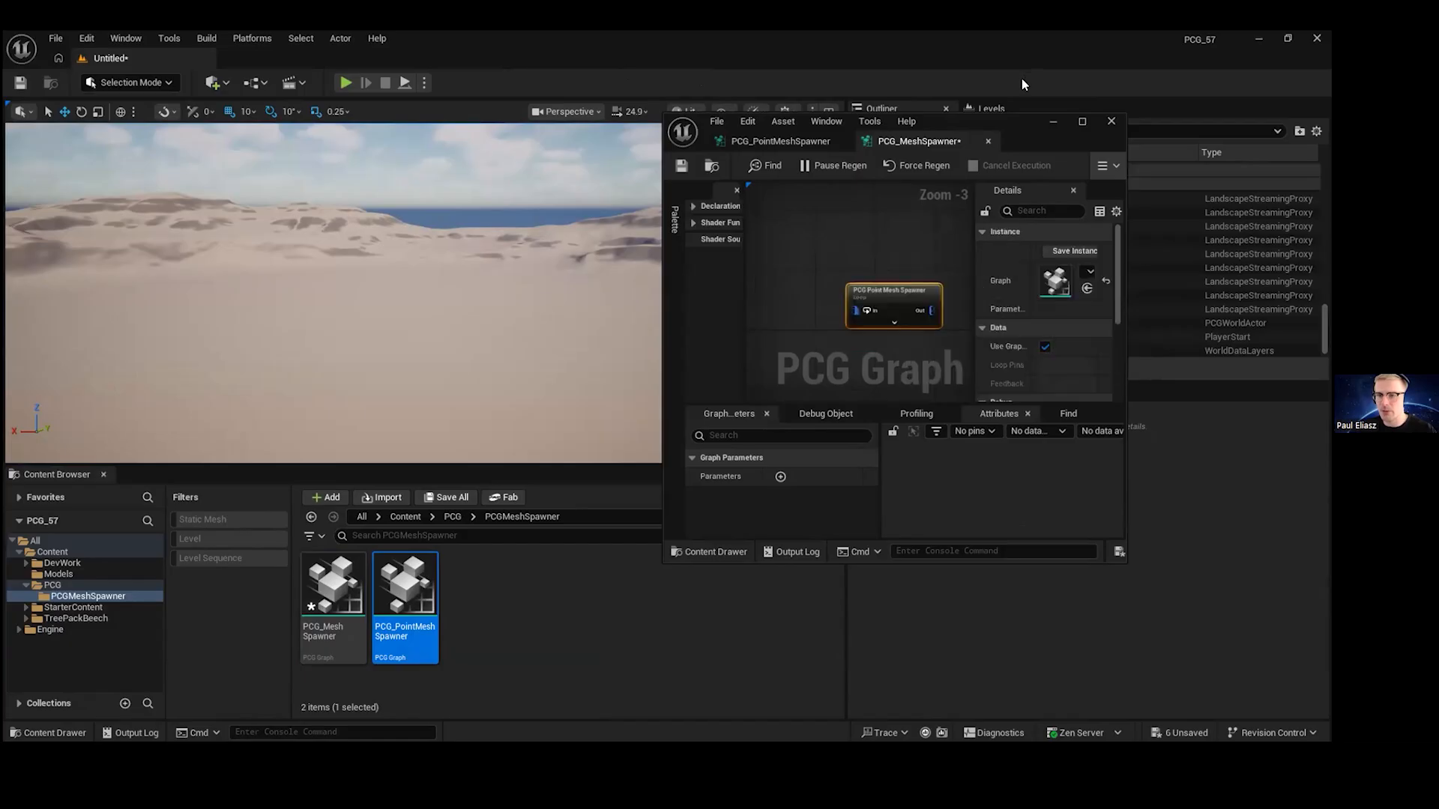
drag(997, 125, 674, 34)
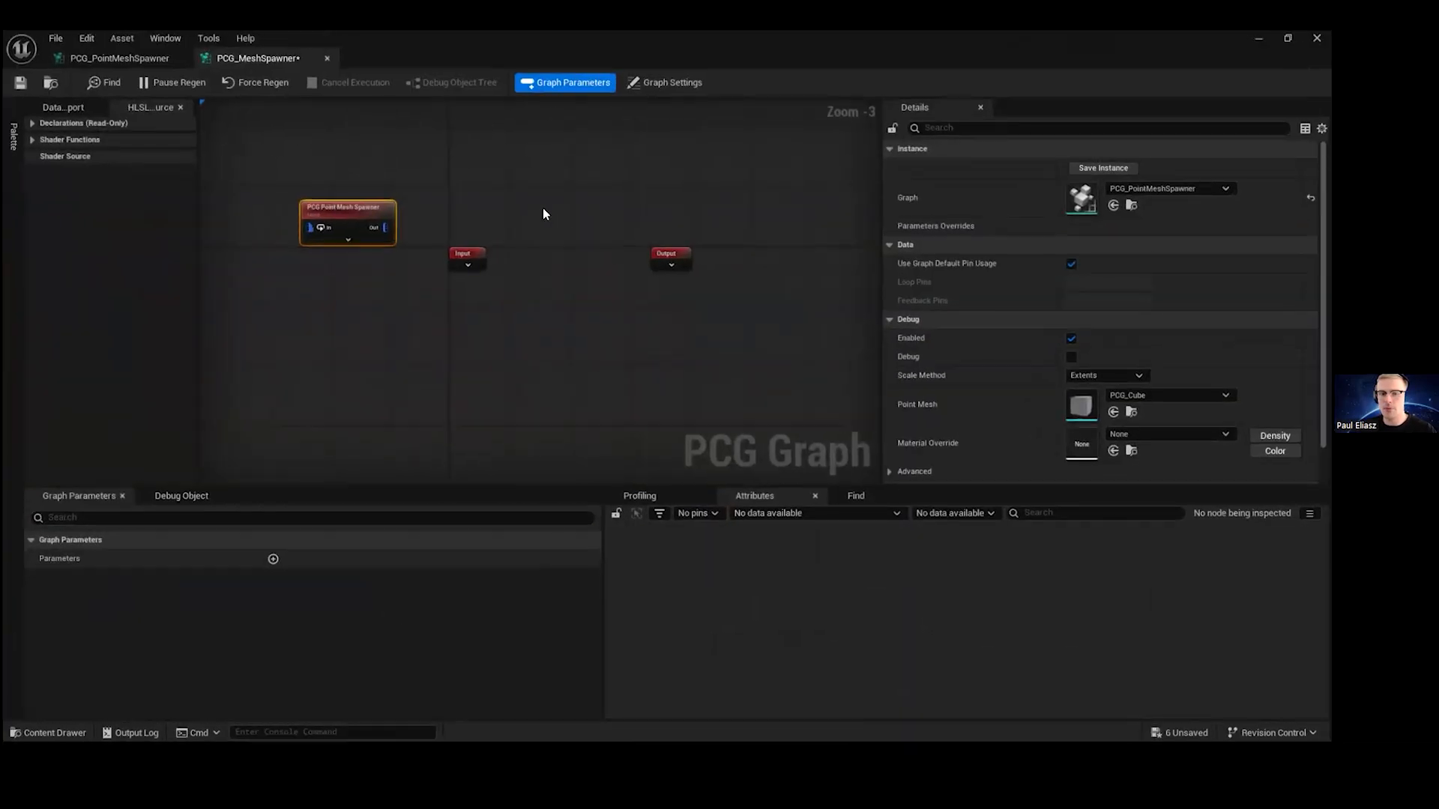
- Move the Input and Output nodes clear of the PCG Point Mesh Spawner loop node
right_drag(401, 315, 511, 292)
drag(578, 227, 712, 107)
drag(786, 397, 837, 206)
scroll(640, 202, down, 2)
drag(738, 238, 656, 202)
scroll(418, 300, up, 3)
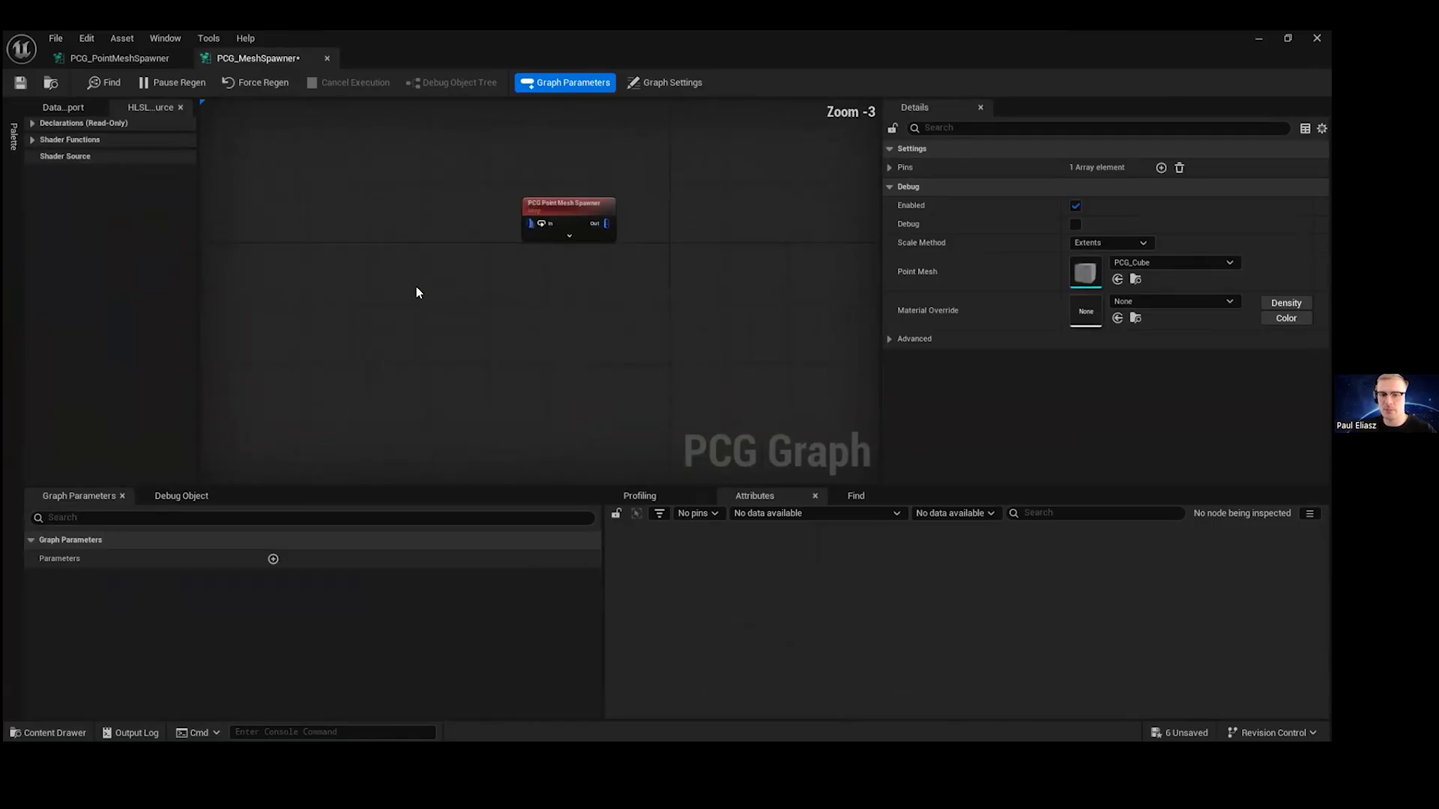
- Add Get Landscape Data and Surface Sampler nodes and feed the landscape data into the sampler's Surface input
right_click(374, 265)
text(get lan)
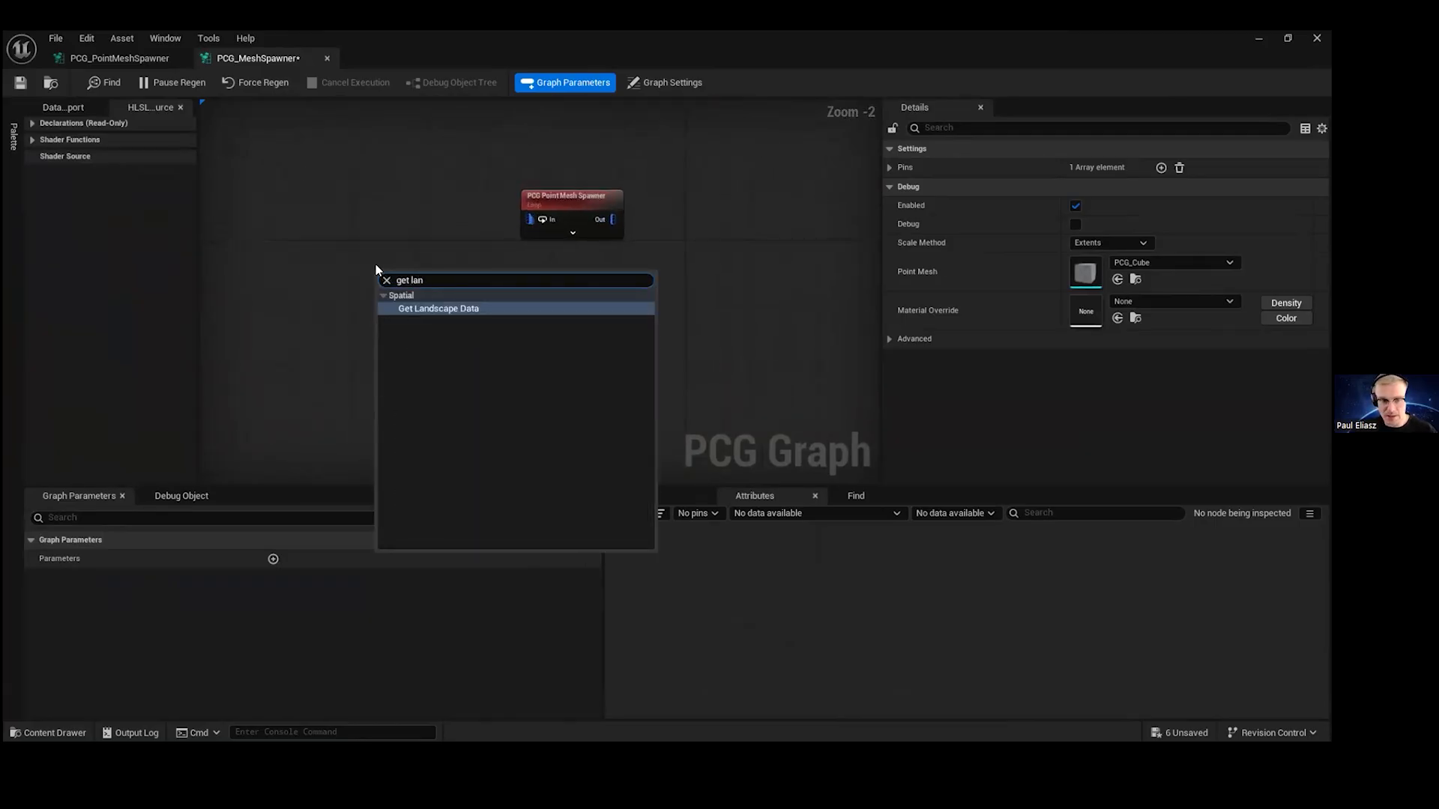
key(Return)
right_click(537, 324)
text(surface)
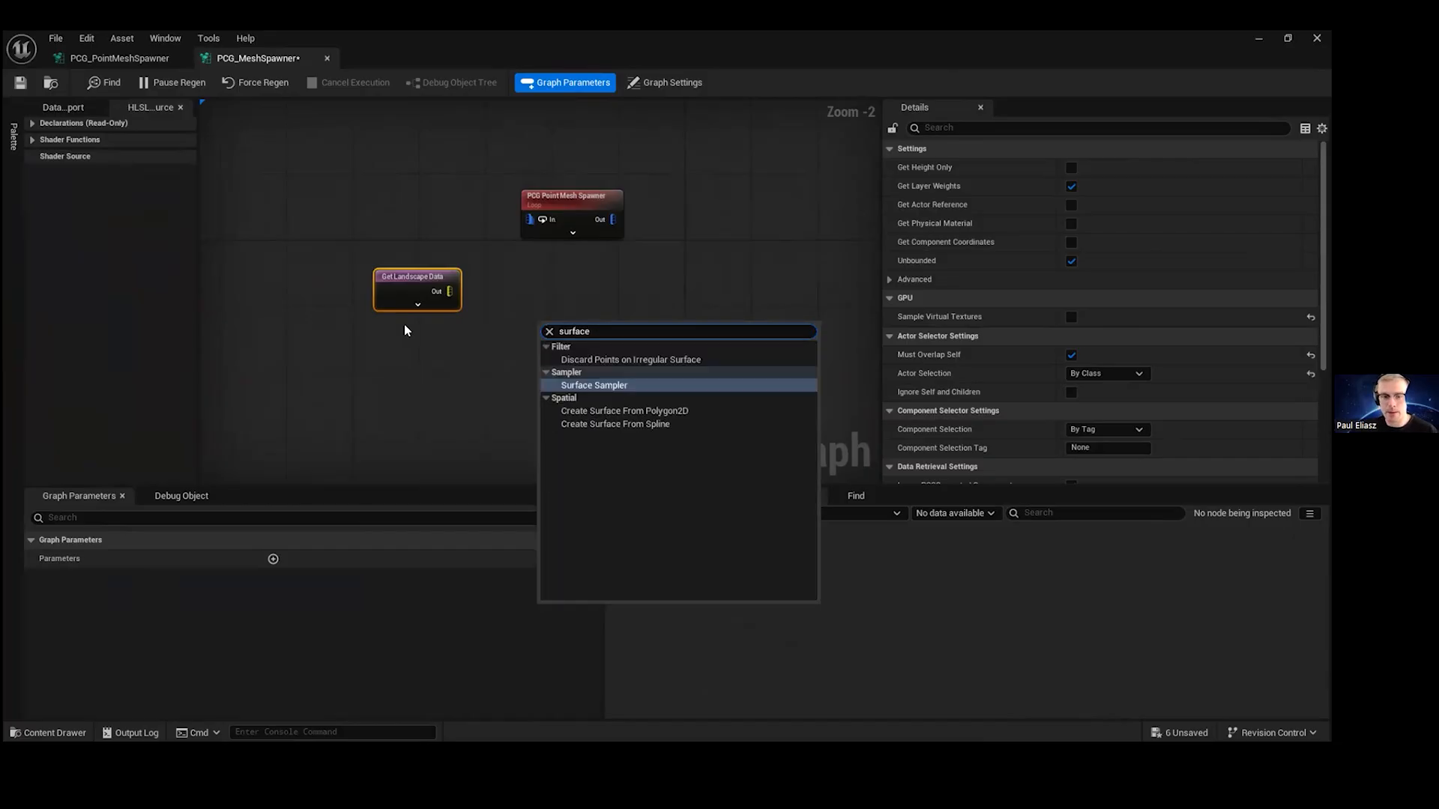
key(Return)
click(433, 321)
drag(444, 291, 604, 292)
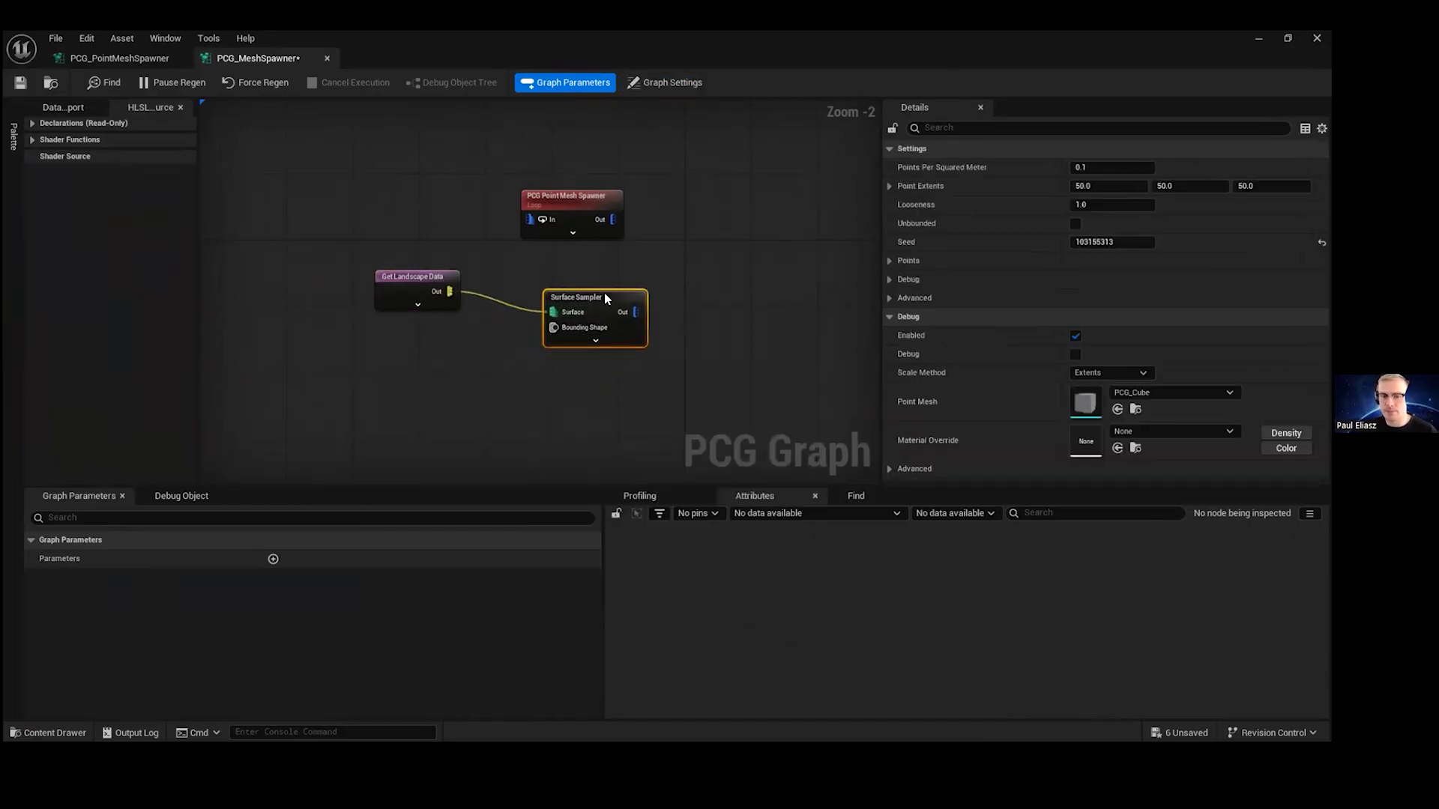
- Set the Surface Sampler's point extents to 400, 400 and 200
click(1084, 184)
text(4000)
click(1180, 187)
click(1108, 179)
text(400)
click(1210, 188)
text(400)
key(Return)
click(1249, 185)
text(200)
key(Tab)
key(shift+Tab)
- Straighten the link between Get Landscape Data and Surface Sampler and move the PCG Point Mesh Spawner node clear of them
right_drag(631, 263, 691, 234)
drag(656, 264, 632, 248)
drag(623, 311, 513, 278)
key(q)
drag(639, 254, 497, 262)
right_drag(632, 265, 659, 251)
right_click(697, 227)
drag(701, 145, 765, 165)
right_drag(741, 258, 614, 265)
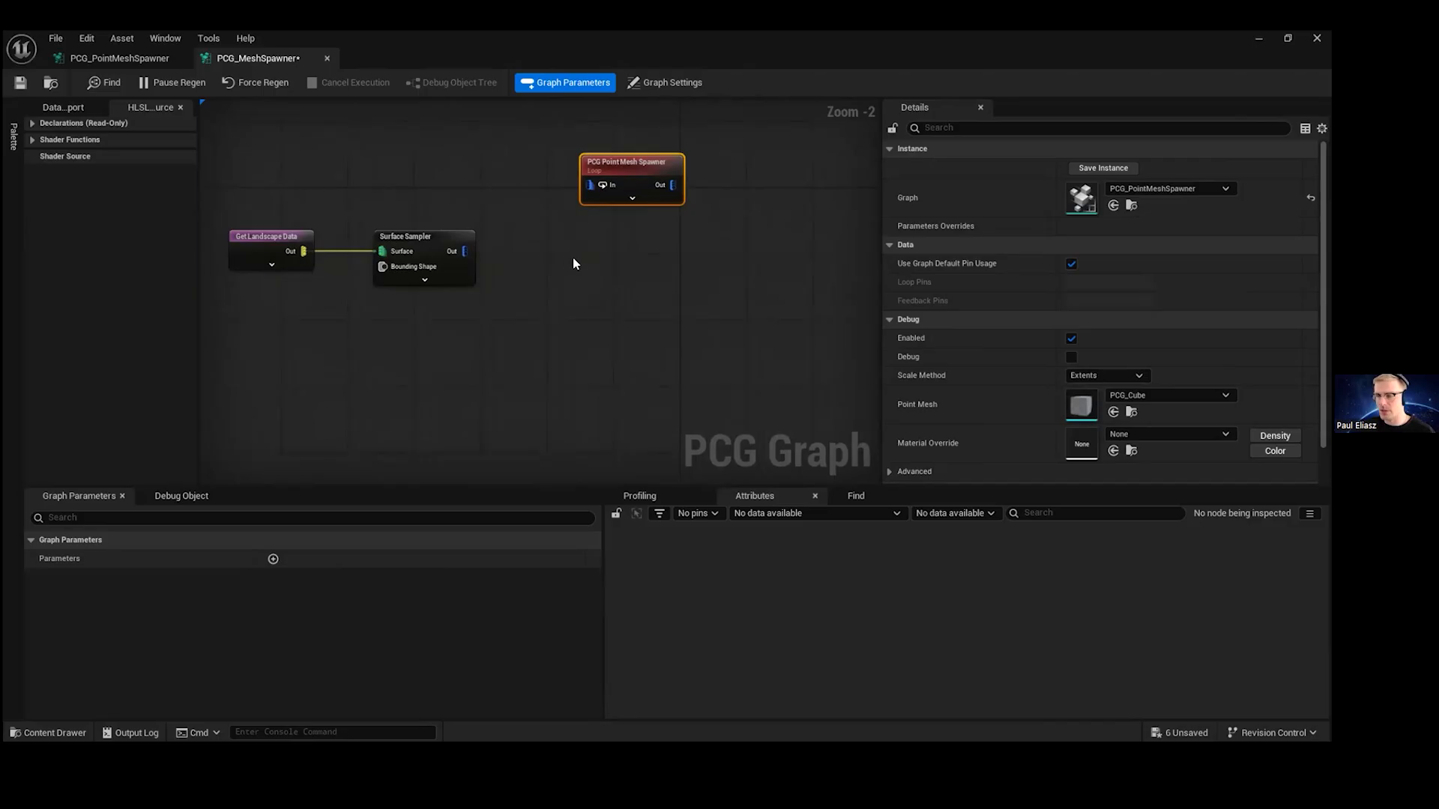
- Add an Attribute Partition node after the Surface Sampler and make room around the PCG Point Mesh Spawner node
right_click(574, 263)
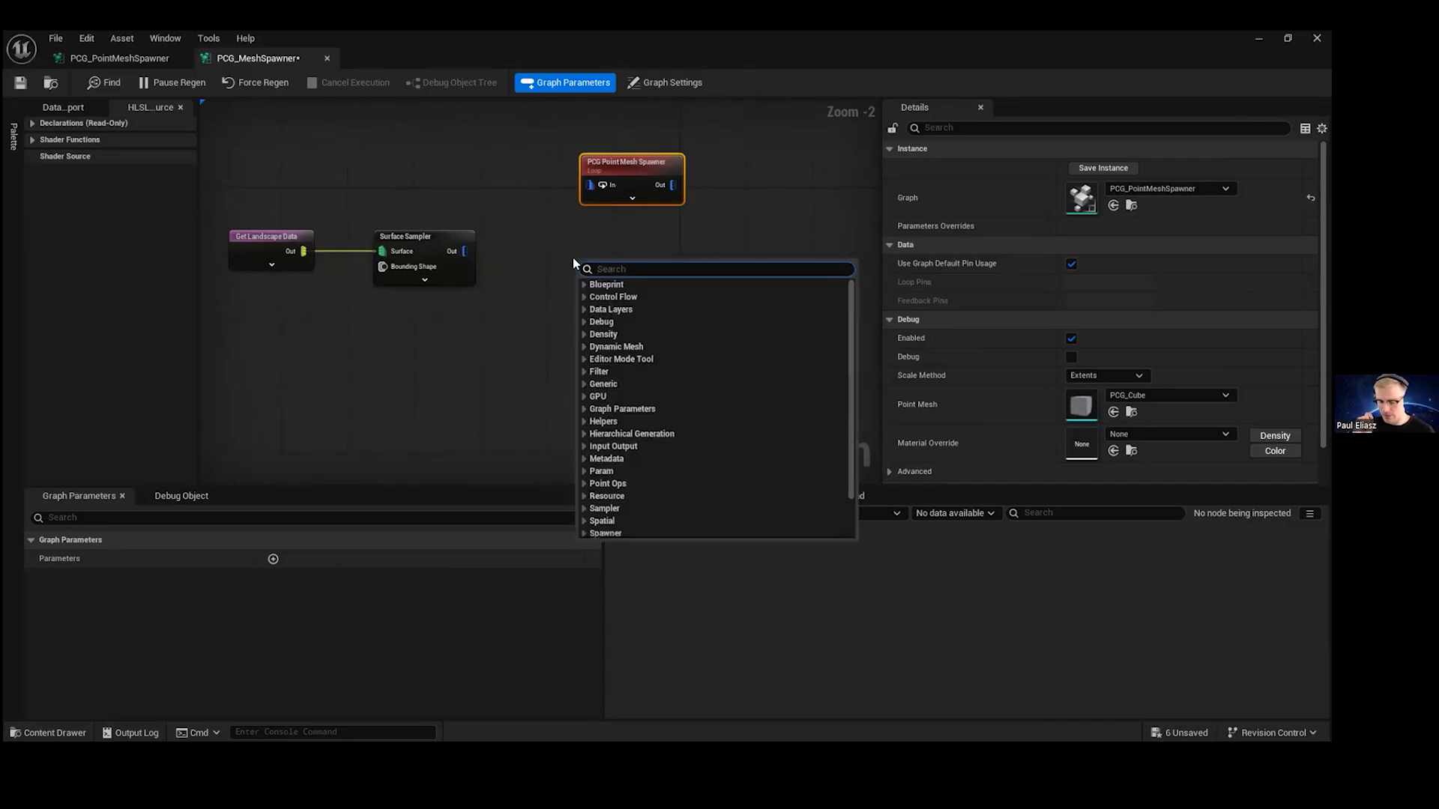
text(attri)
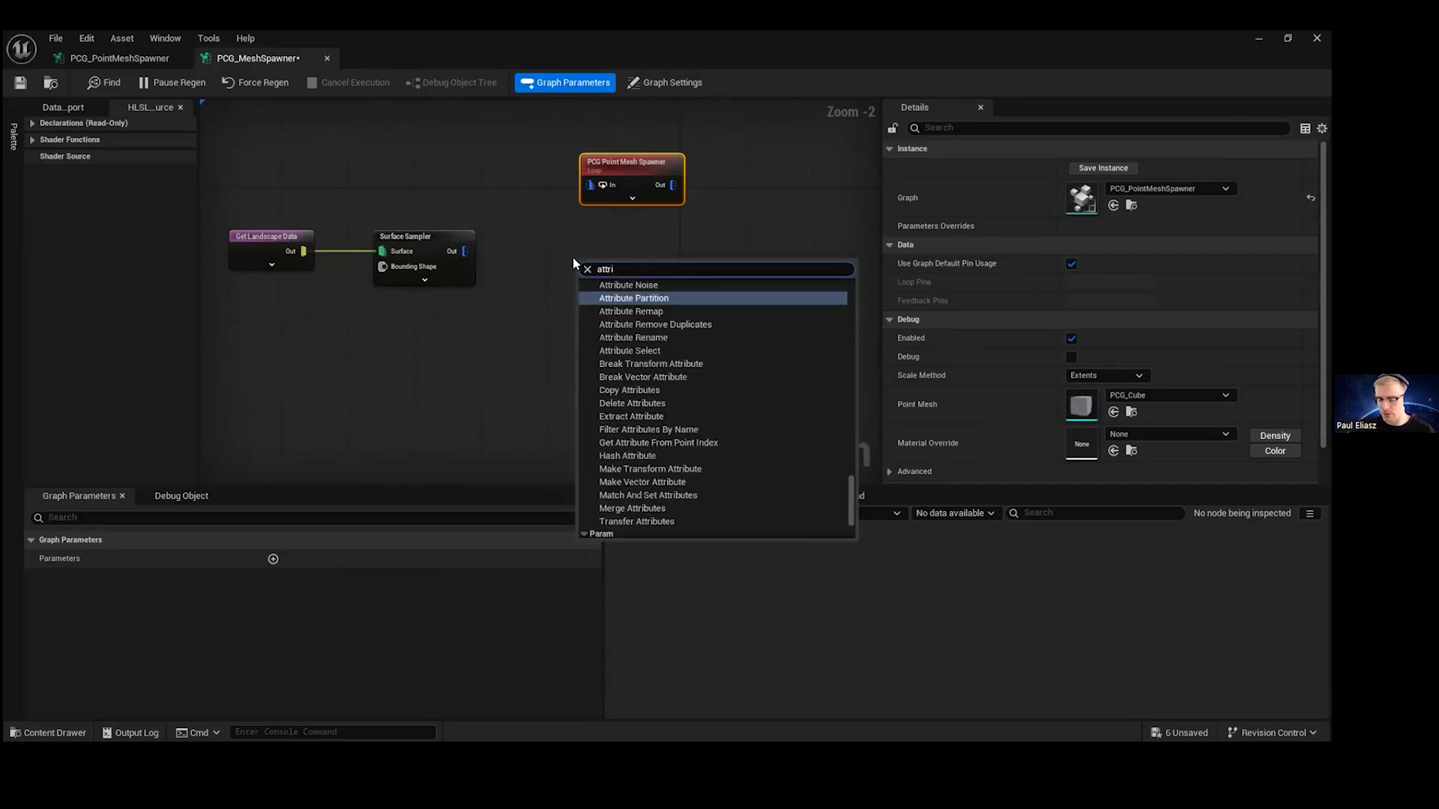
key(Return)
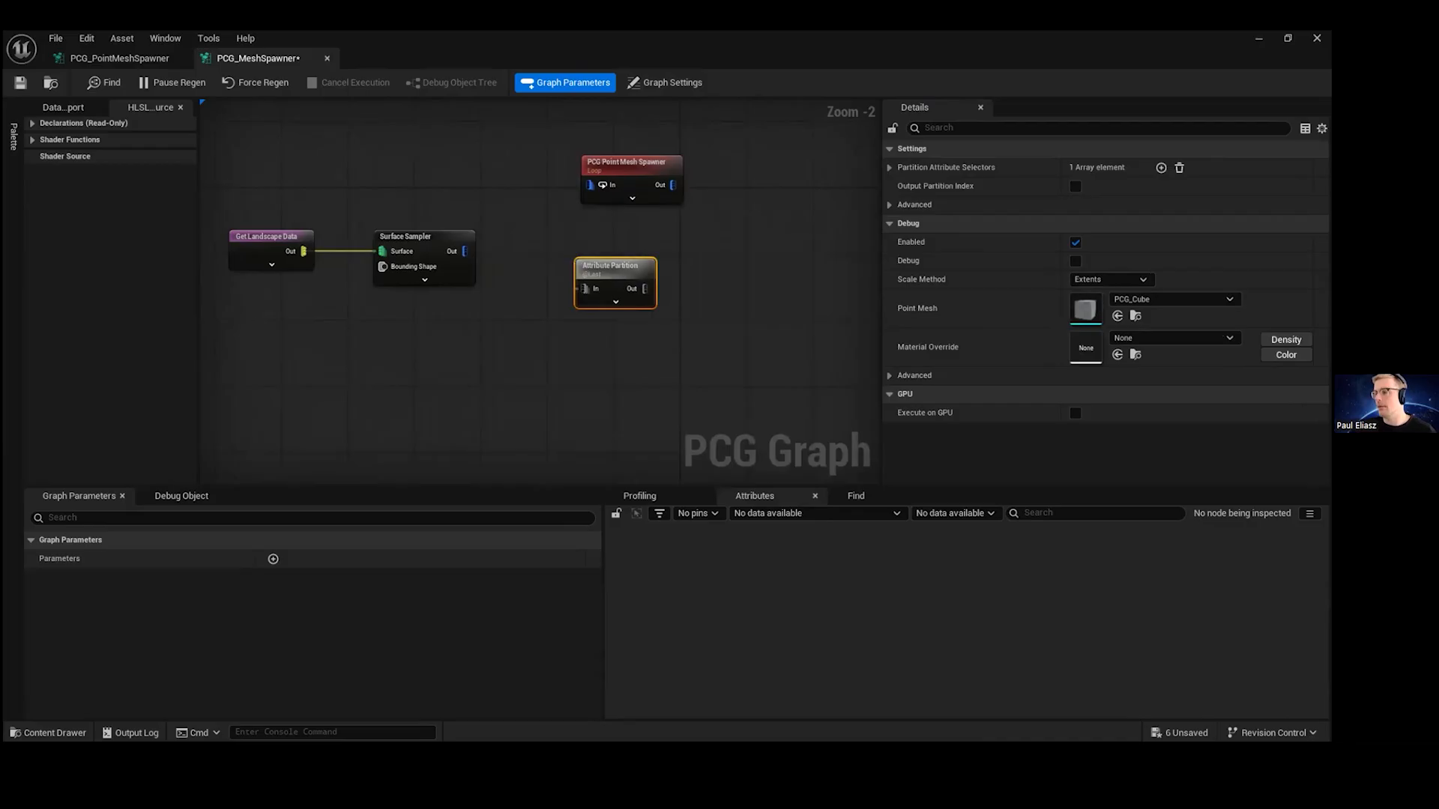
drag(595, 263, 577, 233)
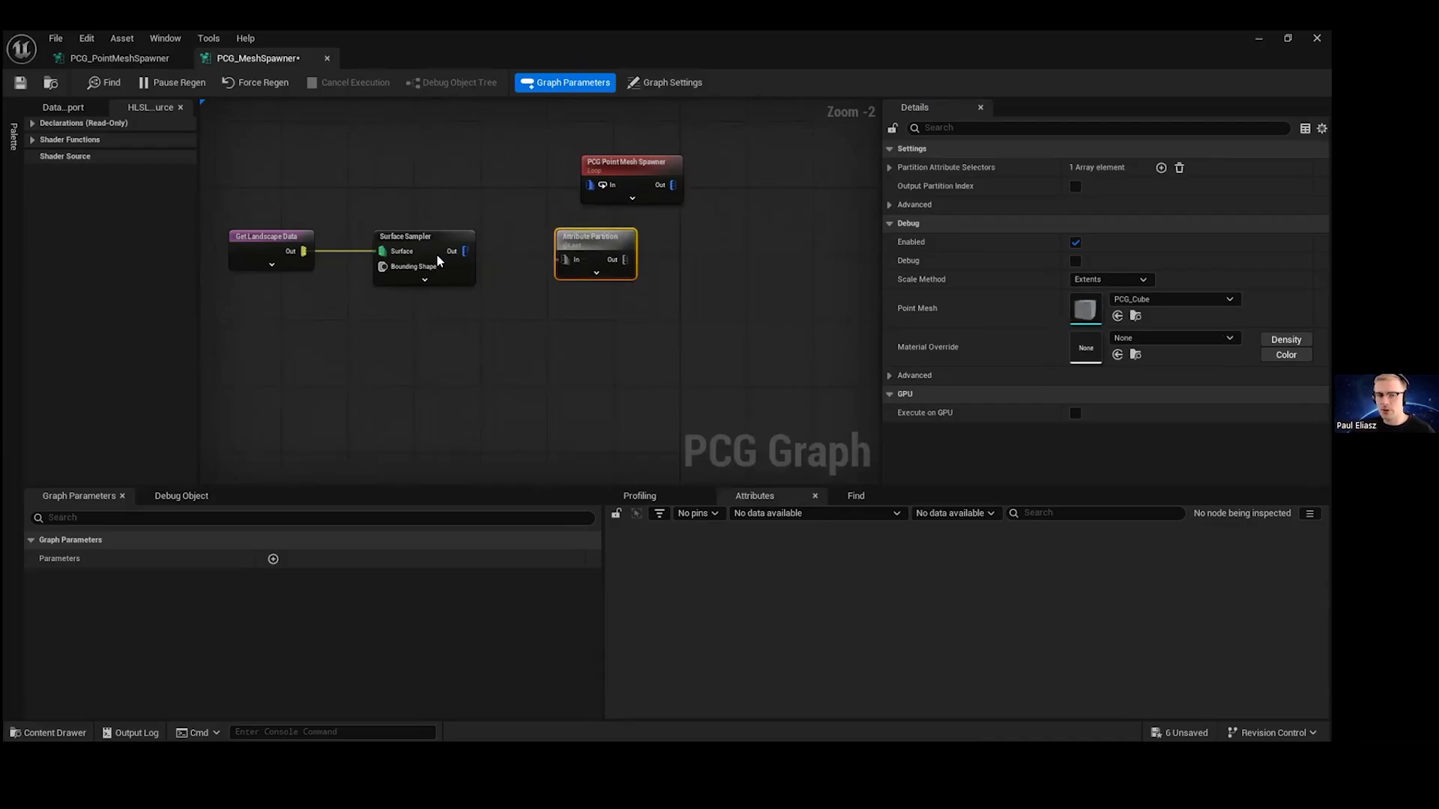
right_drag(637, 156, 642, 187)
drag(642, 188, 660, 170)
- Set the Attribute Partition node's partition attribute selector to Mesh
click(596, 277)
click(903, 170)
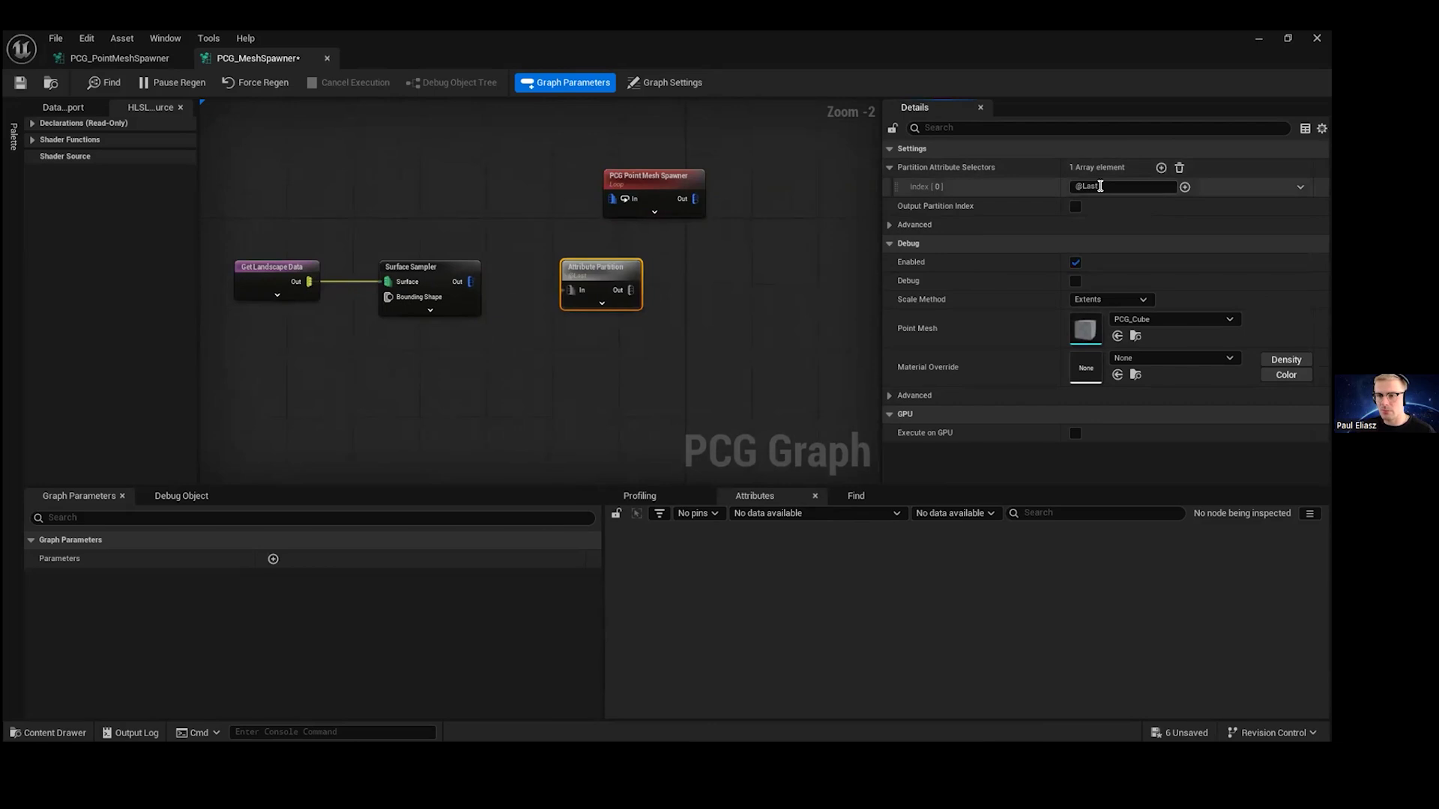
text(Mesh)
key(Return)
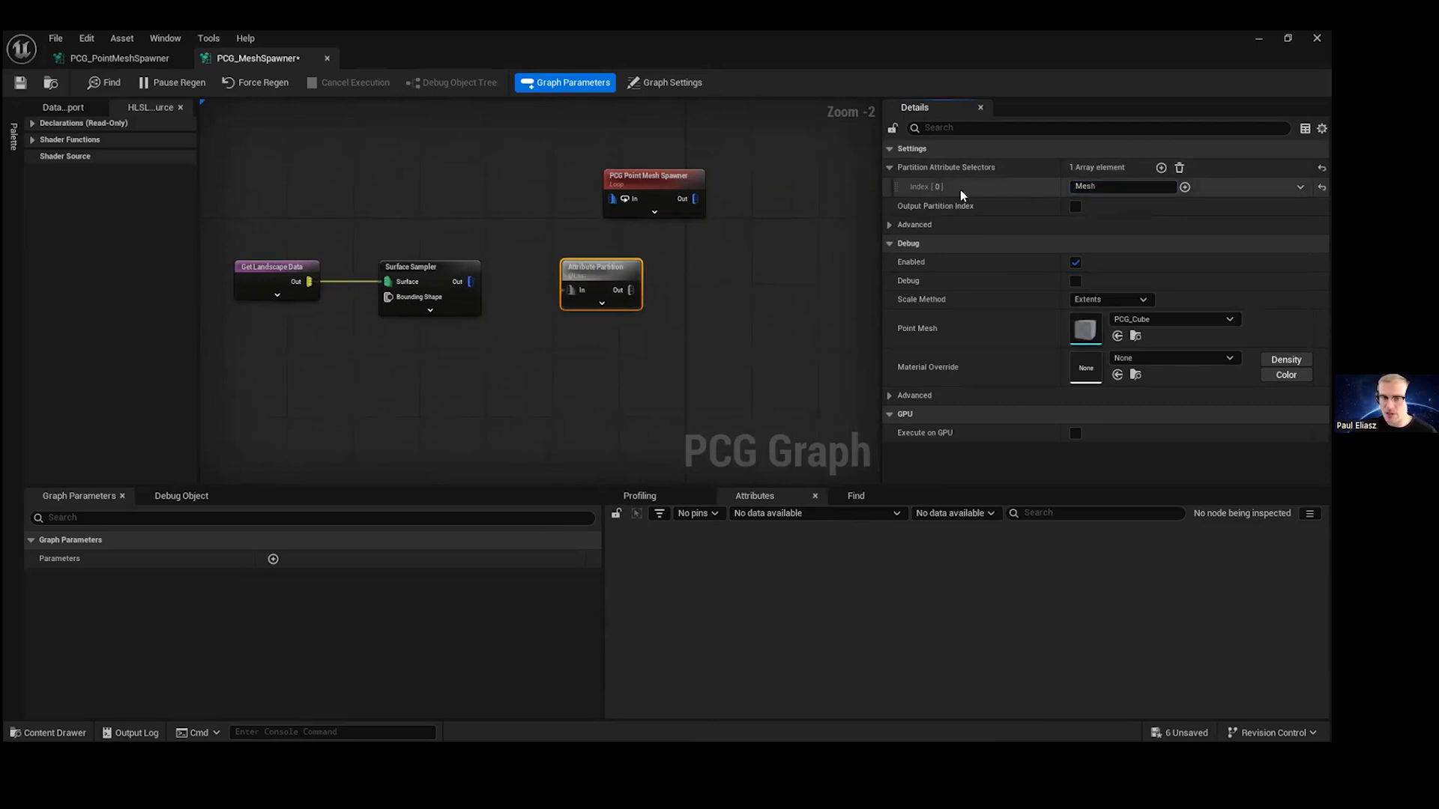
- Place Attribute Partition ahead of the PCG Point Mesh Spawner, linking the two and feeding the Surface Sampler output into the partition
click(656, 177)
drag(659, 176, 631, 174)
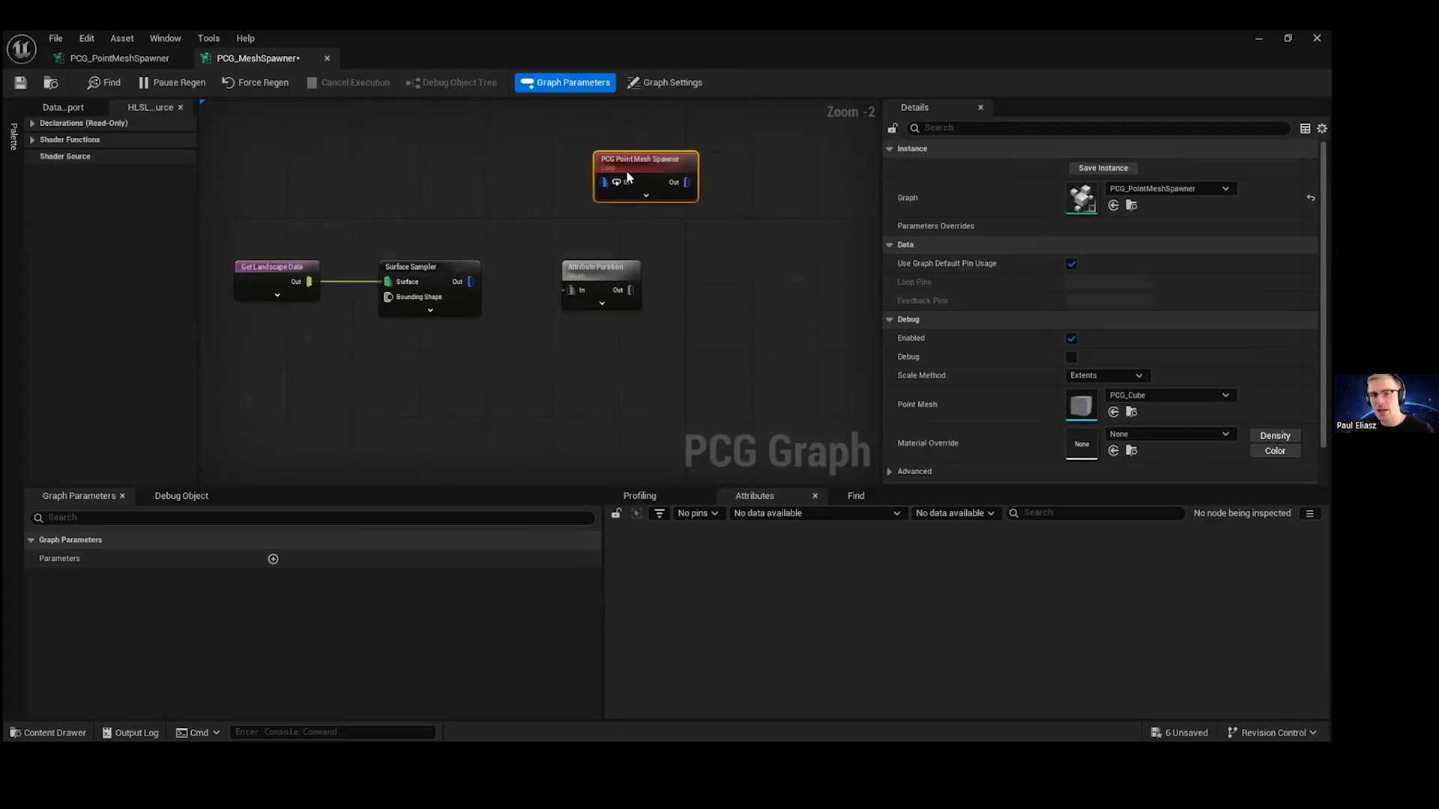
drag(645, 172, 628, 171)
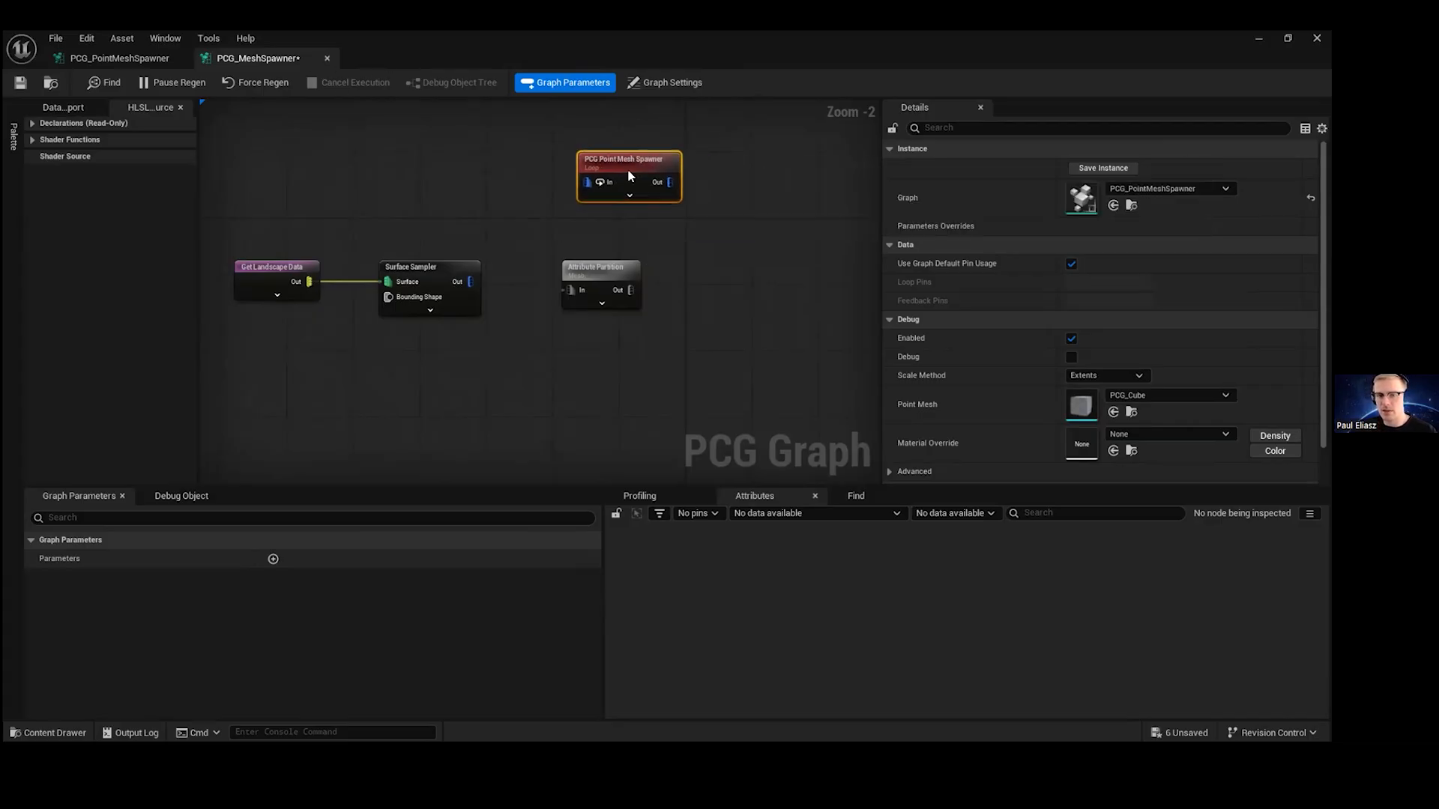
drag(596, 279, 503, 167)
drag(598, 168, 631, 168)
drag(517, 172, 729, 174)
click(616, 186)
drag(470, 282, 511, 182)
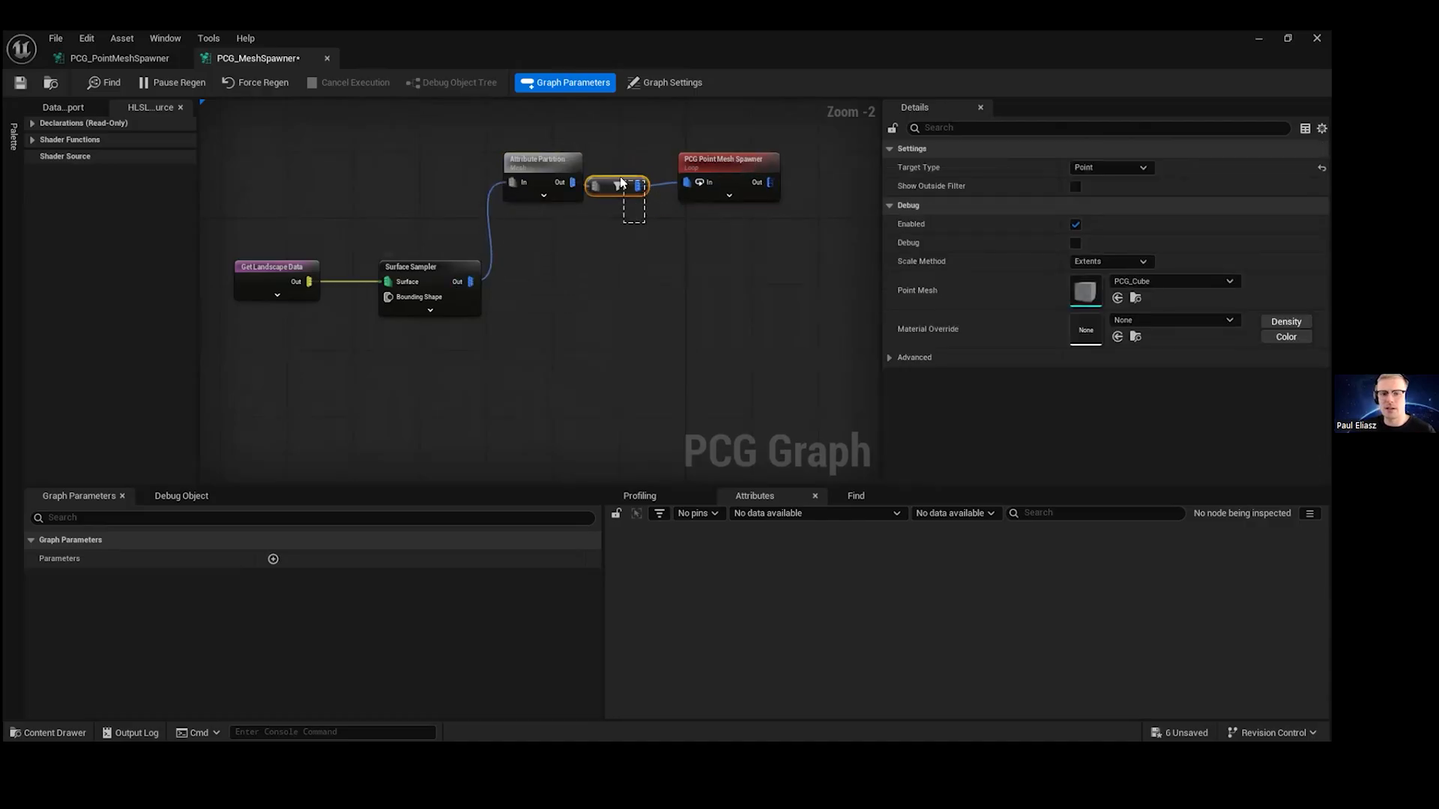
- Delete the point filter node after Attribute Partition and connect the partition directly to the PCG Point Mesh Spawner
key(Delete)
click(560, 168)
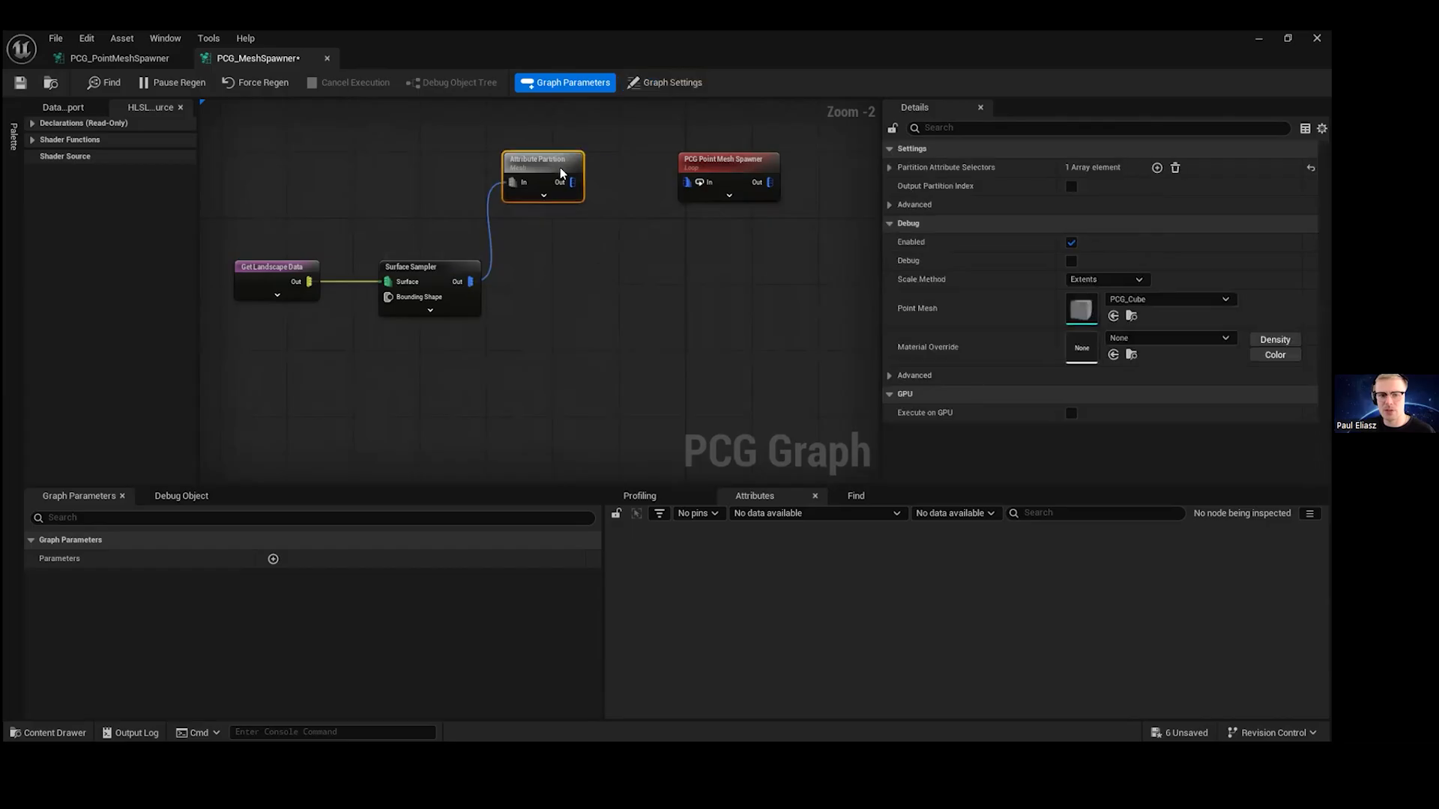
drag(559, 168, 576, 176)
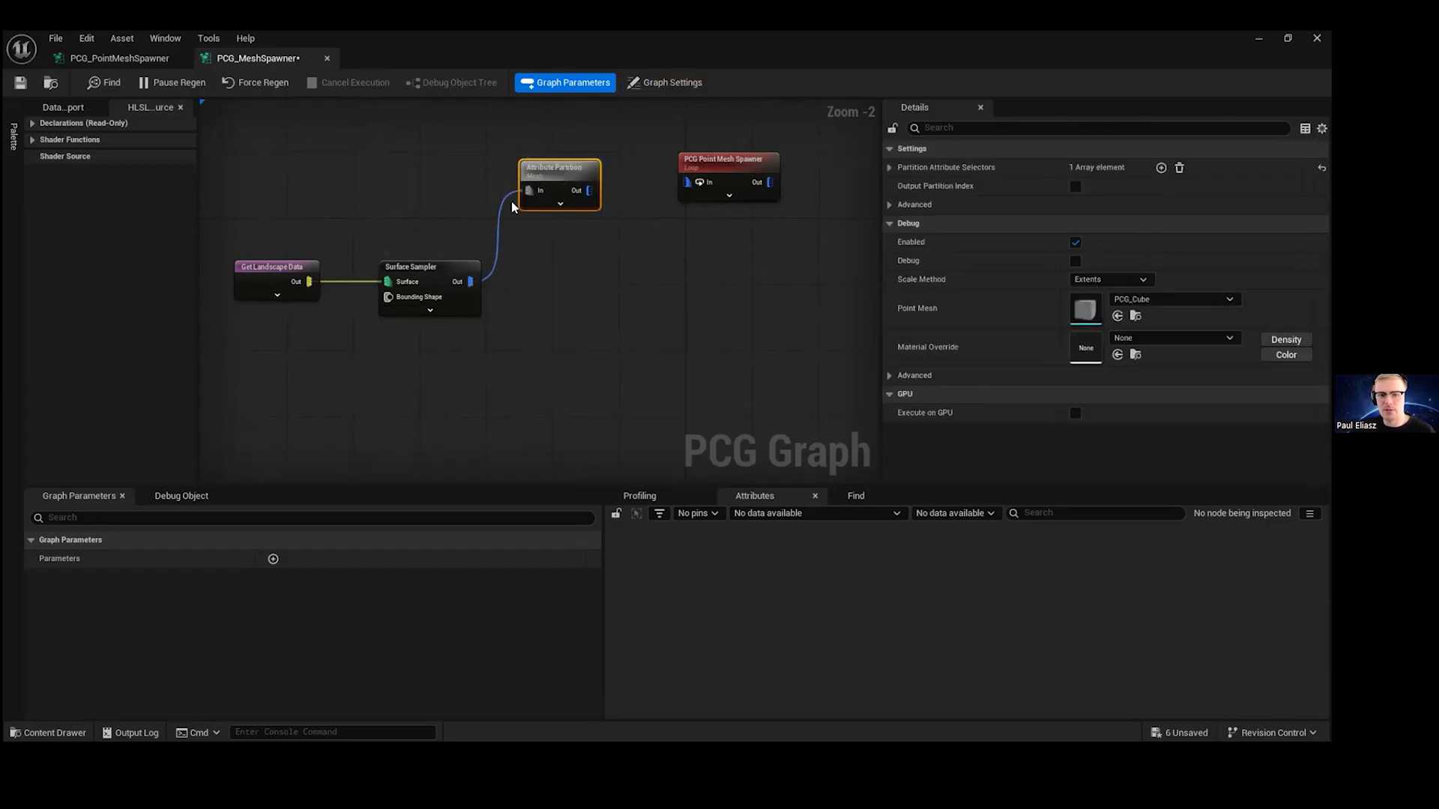
drag(582, 190, 697, 173)
ctrl+click(568, 177)
right_drag(737, 202, 652, 226)
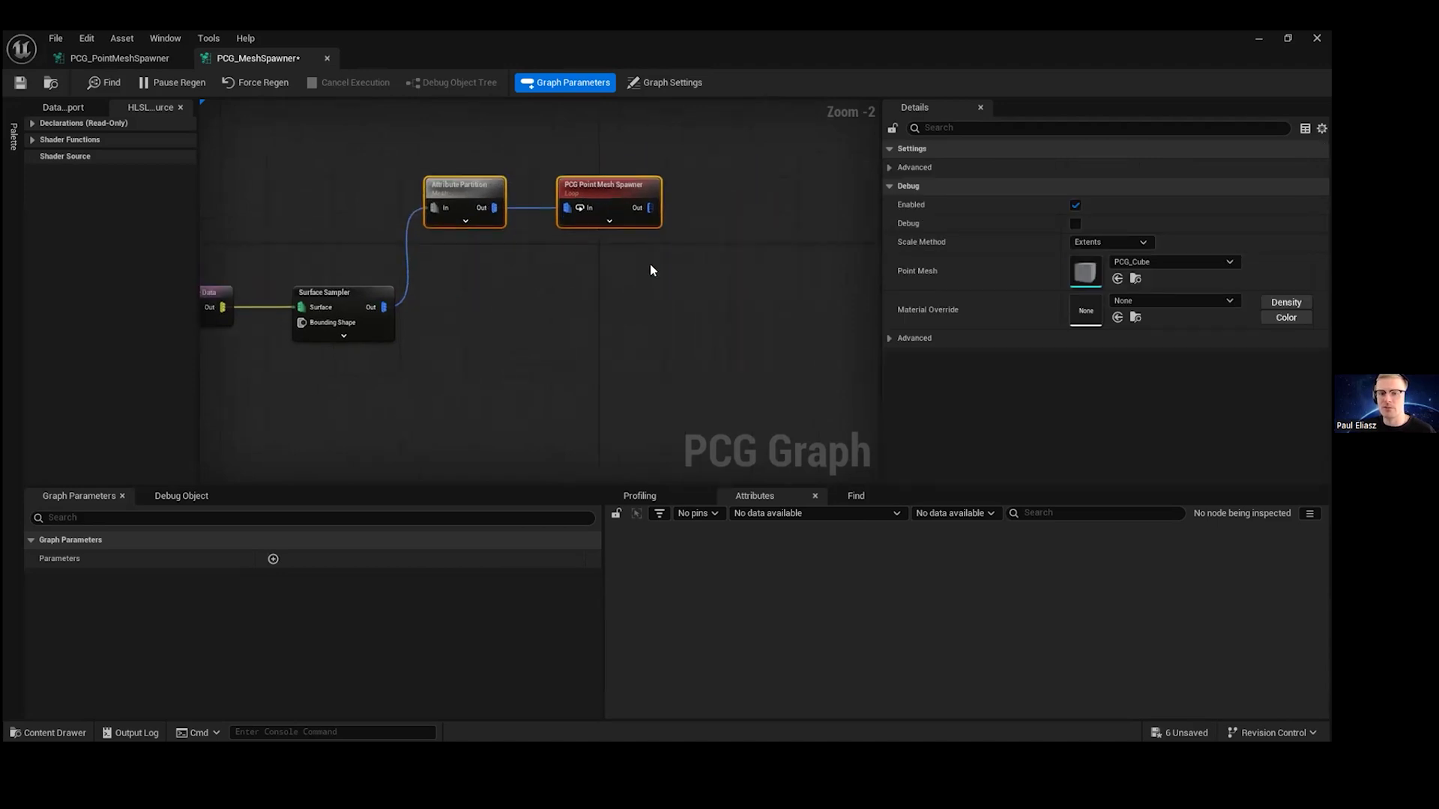
right_drag(651, 265, 701, 256)
right_drag(688, 358, 595, 359)
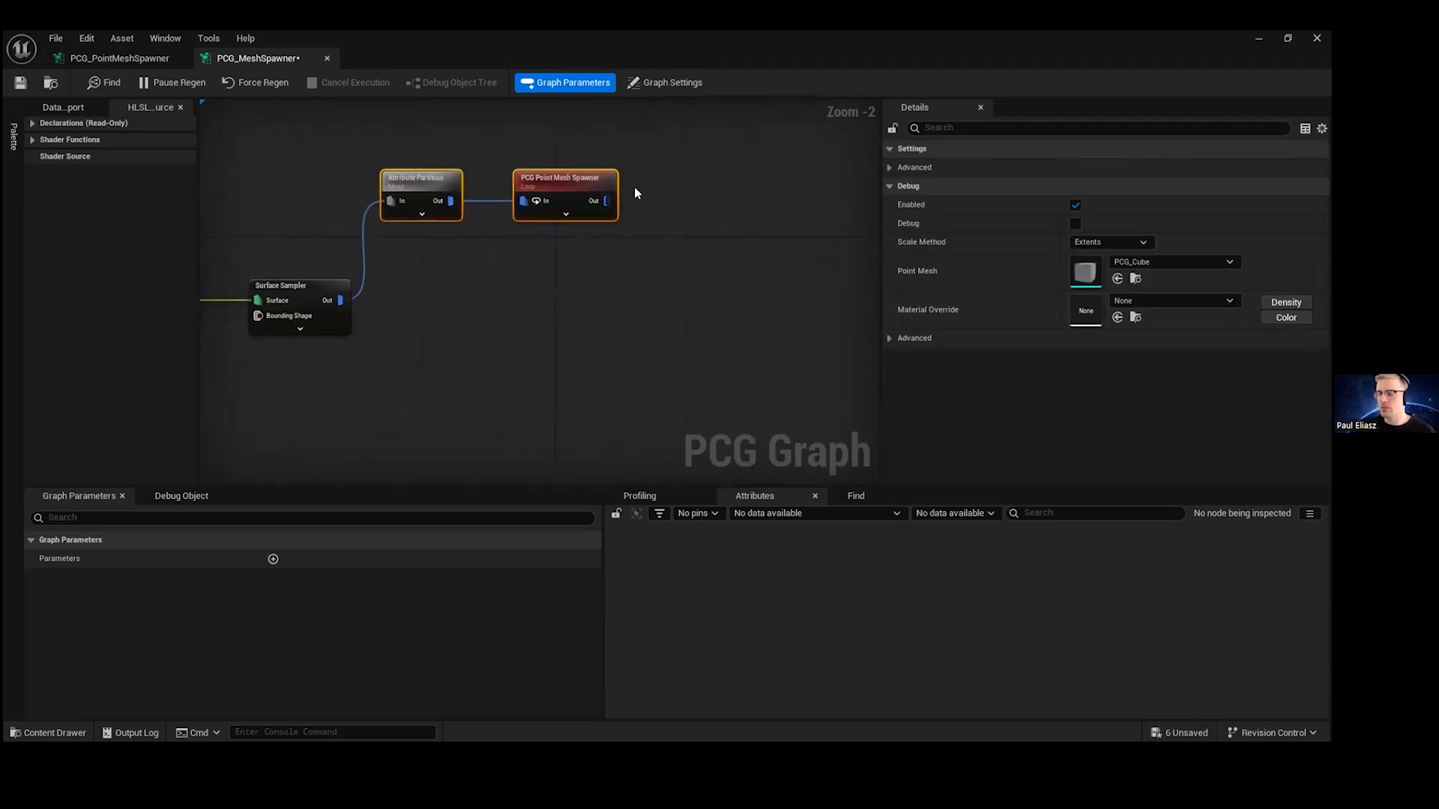
- Add an Add Attribute node fed by the PCG Point Mesh Spawner's output
drag(605, 201, 592, 278)
text(add)
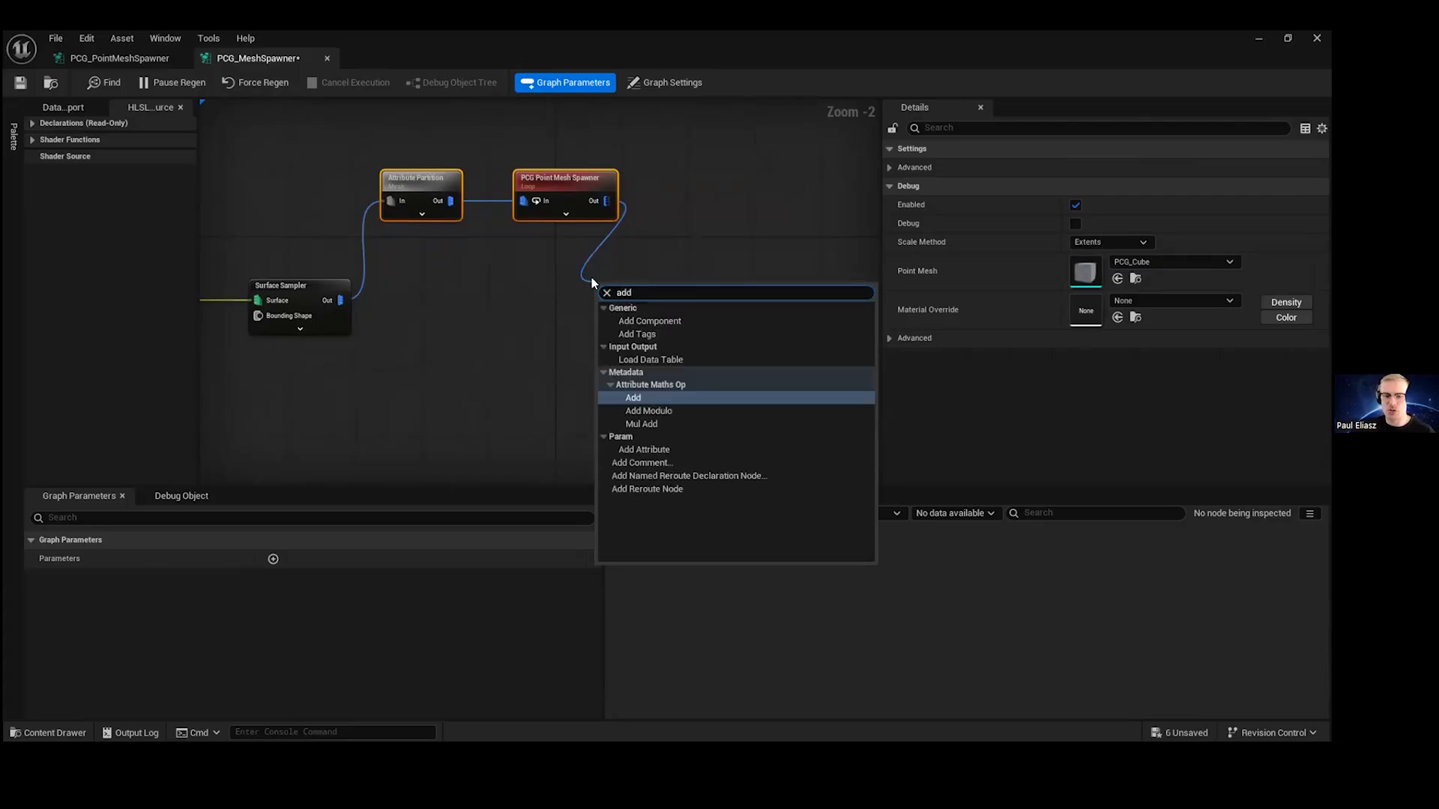
click(654, 449)
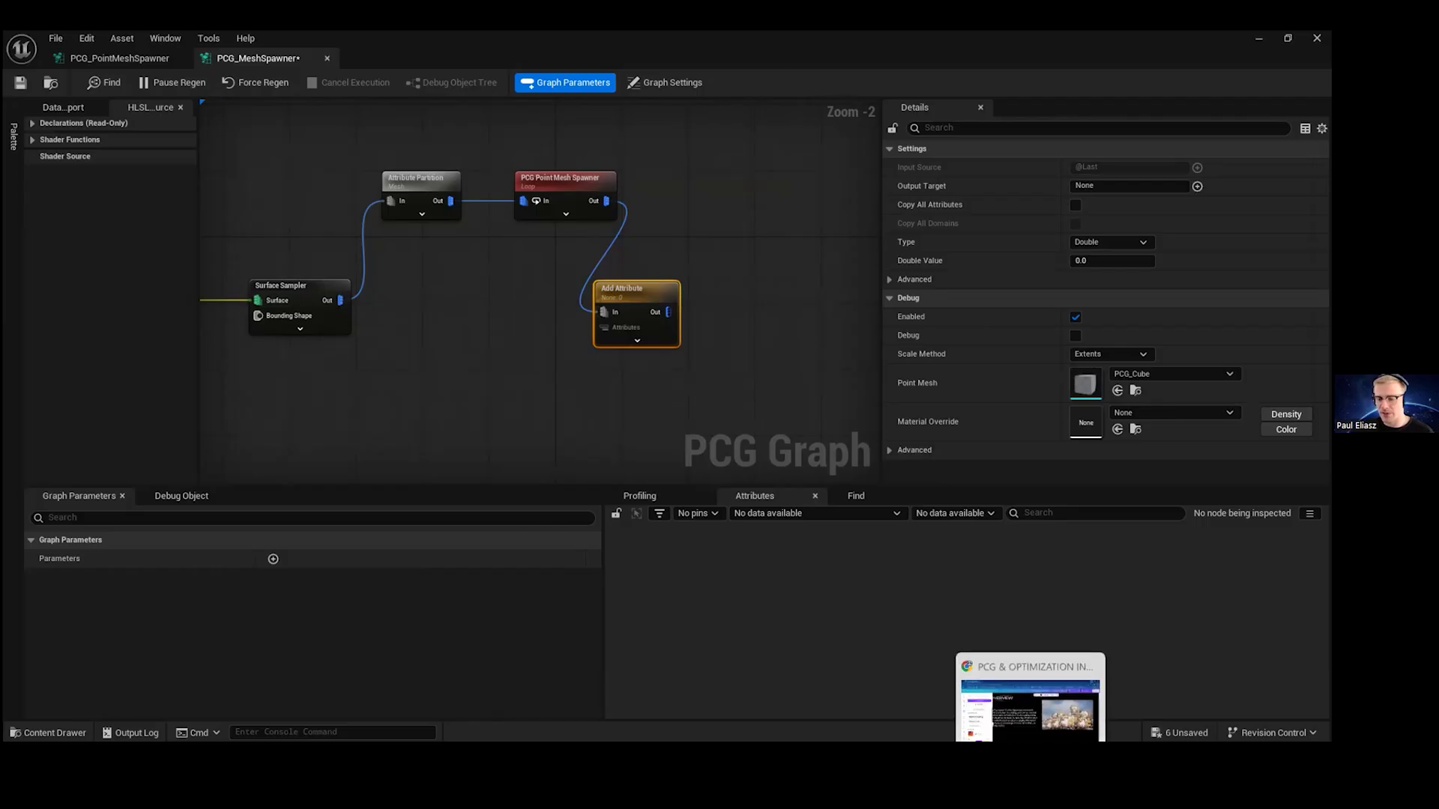
click(1030, 758)
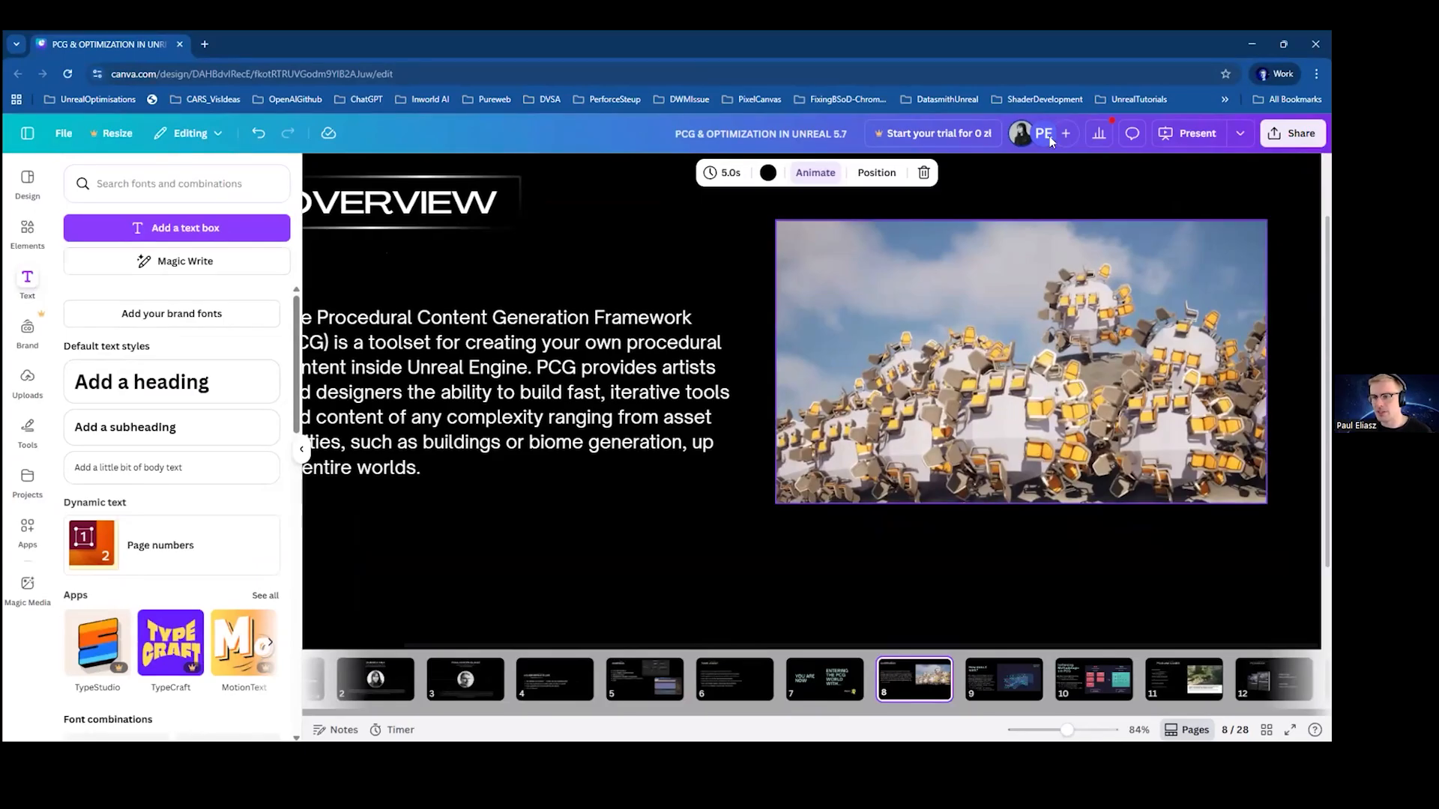
click(1250, 47)
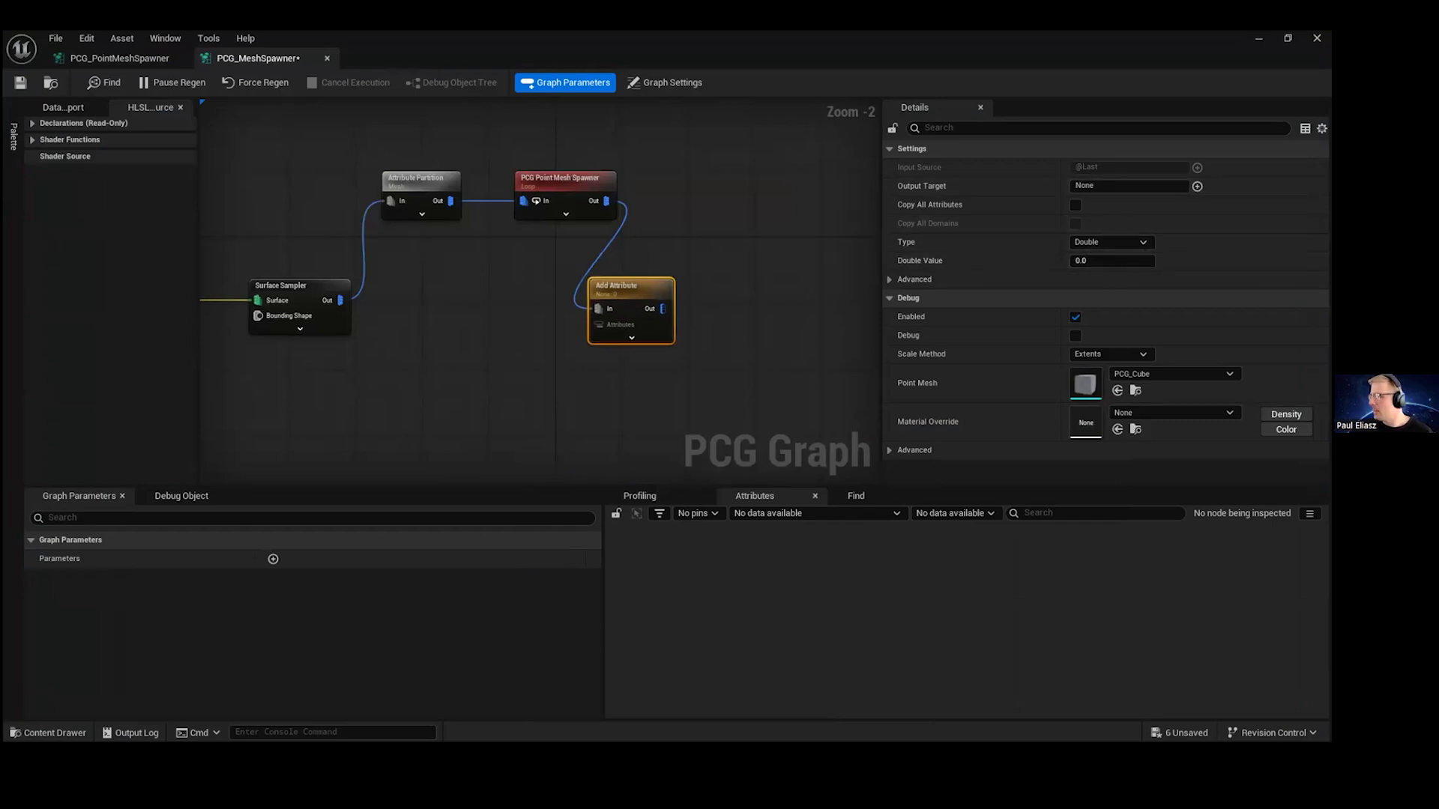
- Set the Add Attribute node's output target to Mesh, with type Soft Object Path and value SM_Chair
click(1090, 186)
text(Mesh)
key(Return)
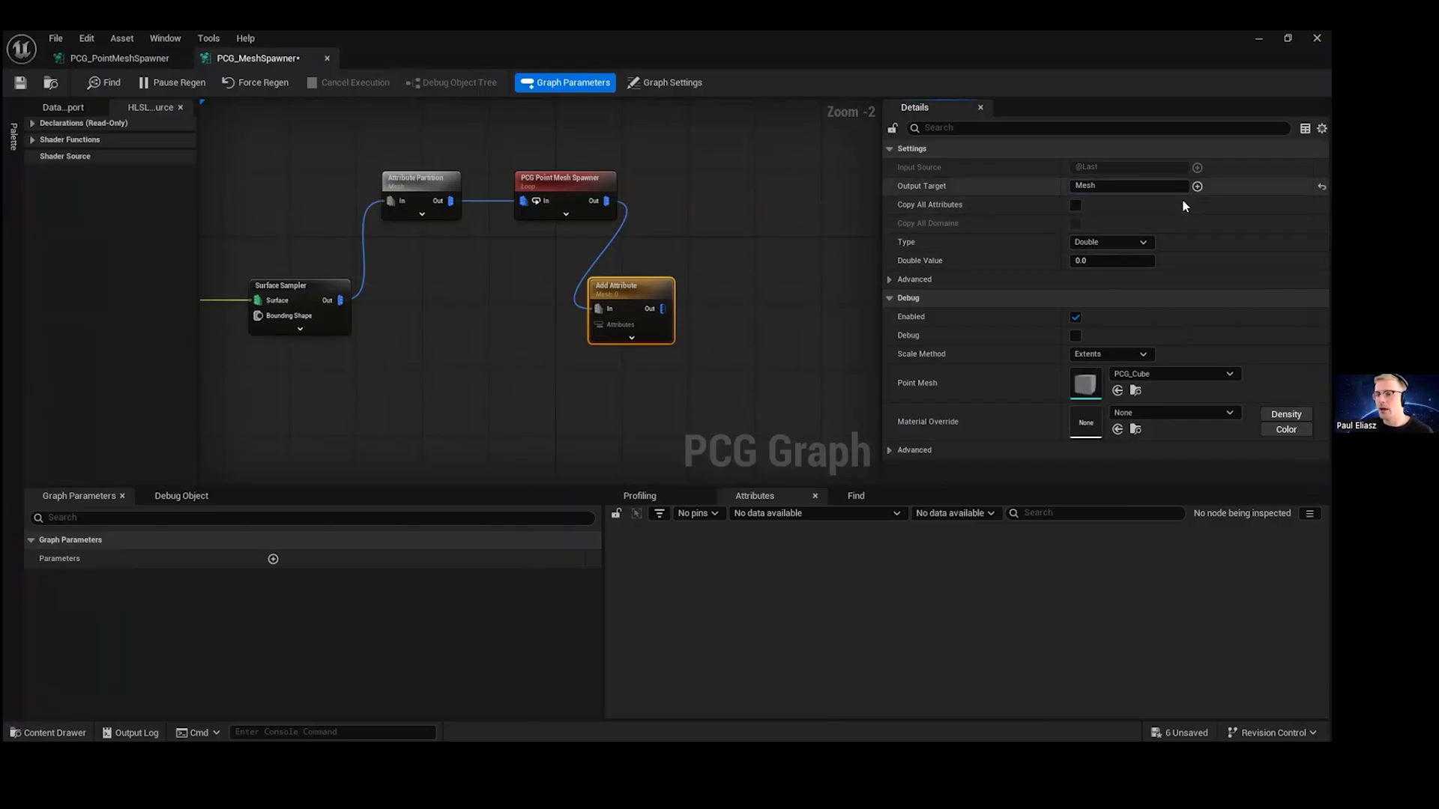
click(1133, 242)
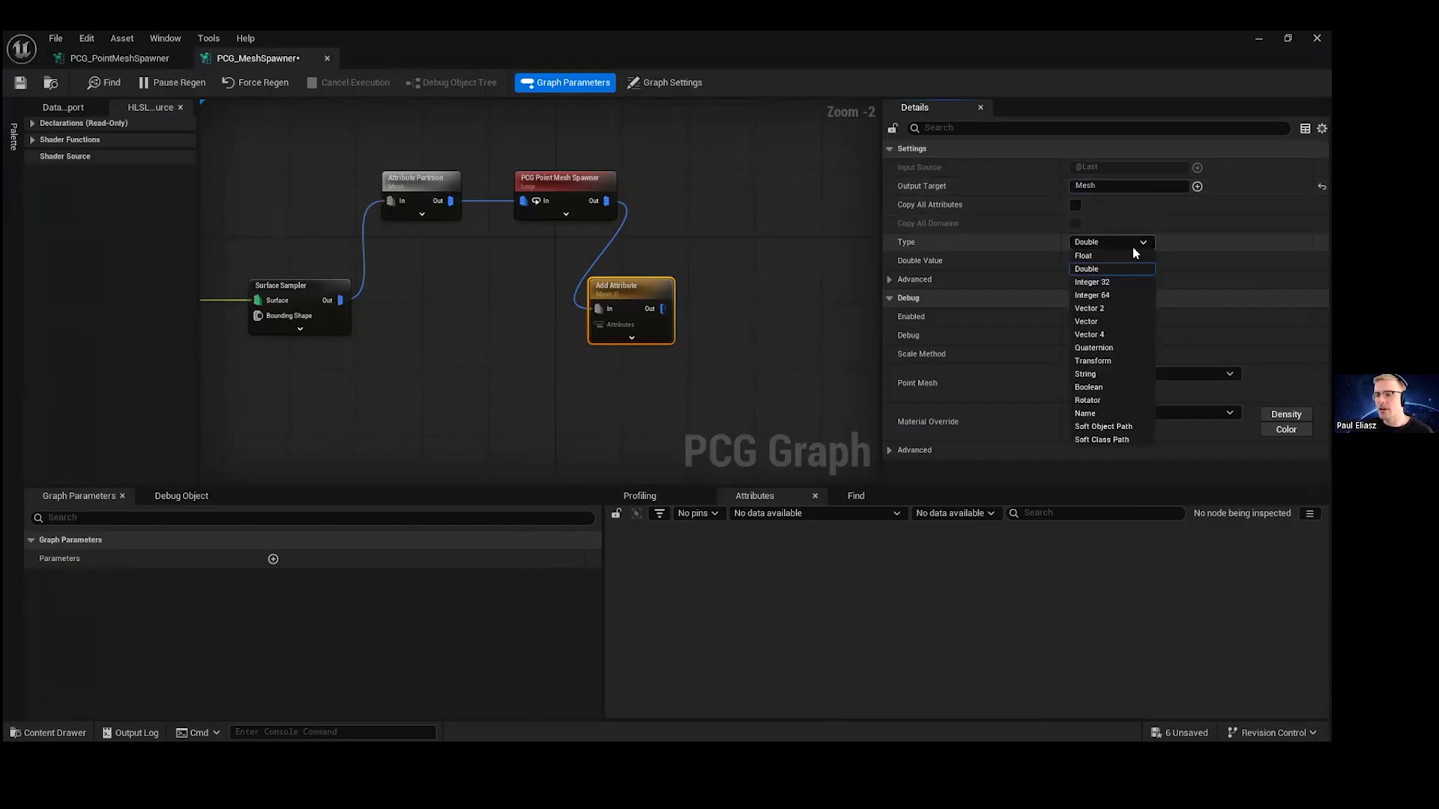
click(1120, 427)
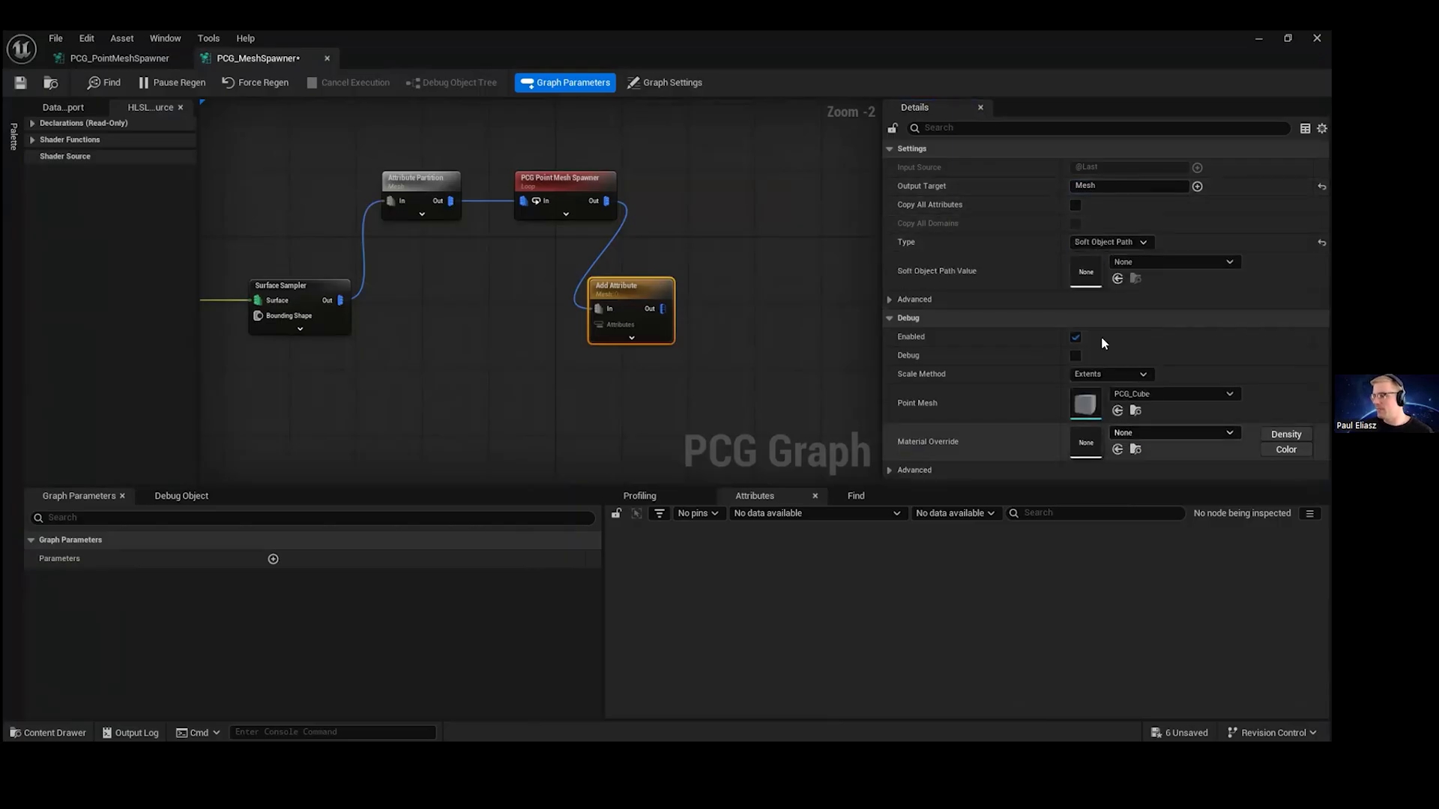
click(1145, 262)
text(Chair)
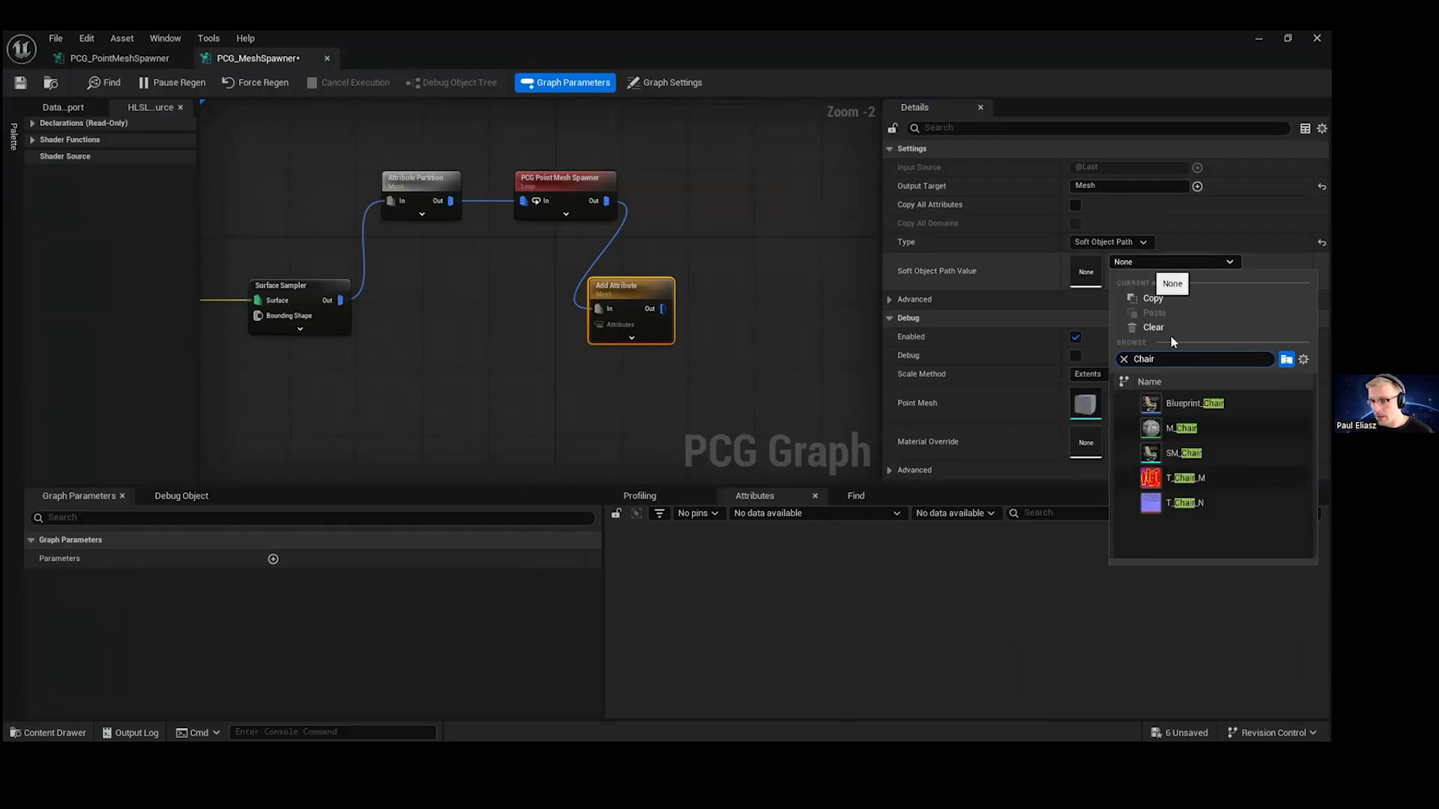
click(1191, 454)
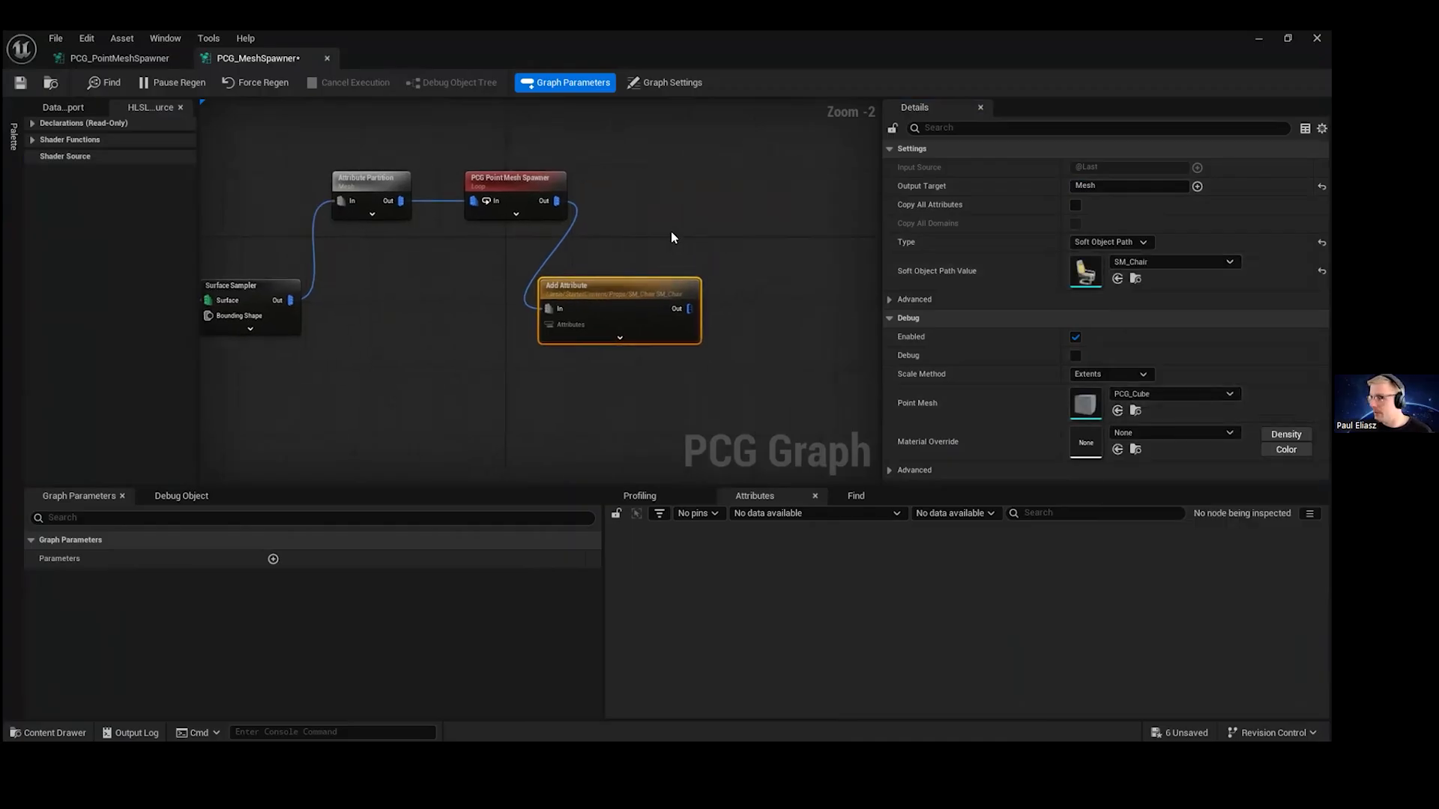
- Reposition the Add Attribute node and add a Transform Points node connected to its output
right_drag(557, 290, 671, 286)
drag(671, 285, 641, 276)
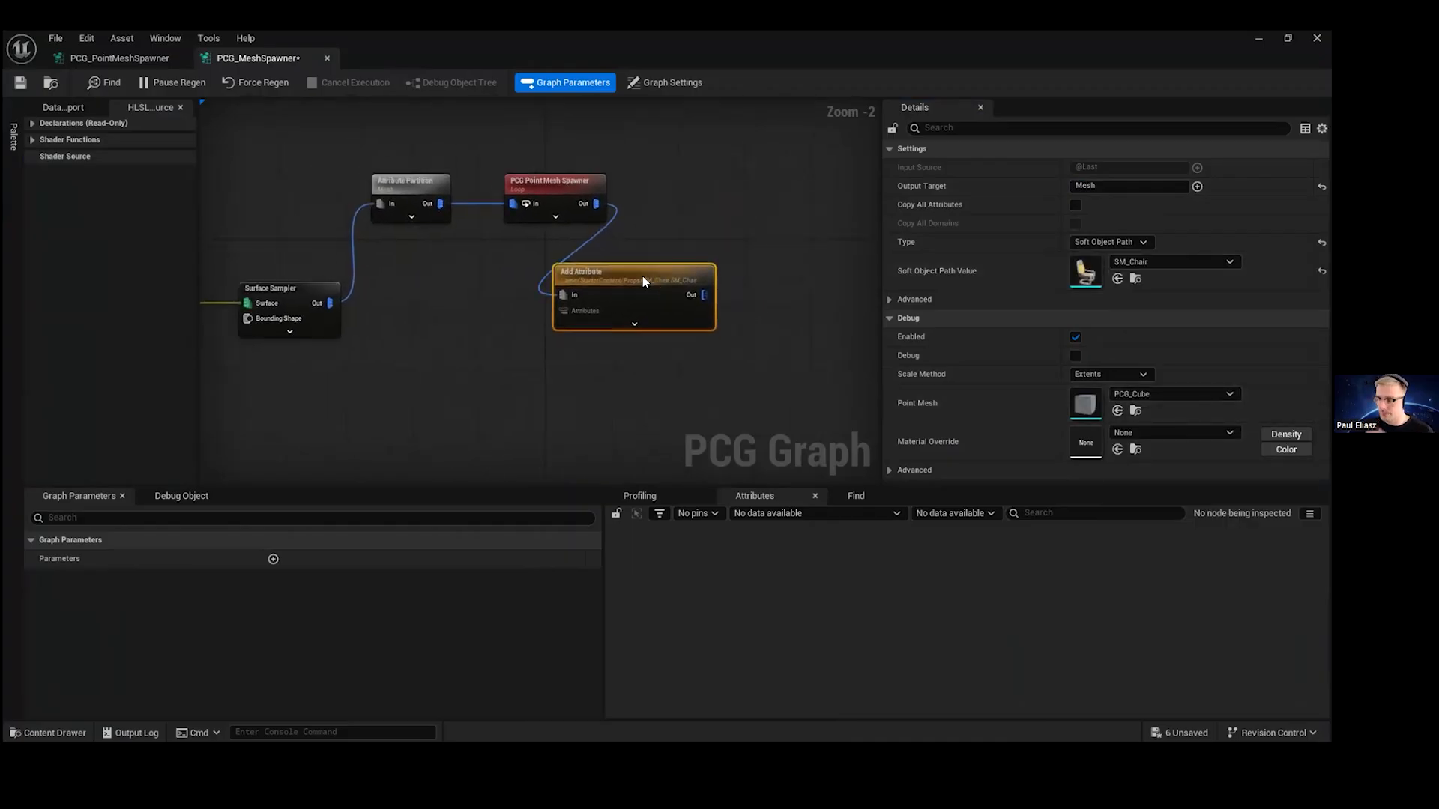
right_drag(699, 287, 622, 278)
drag(622, 279, 707, 263)
text(trans)
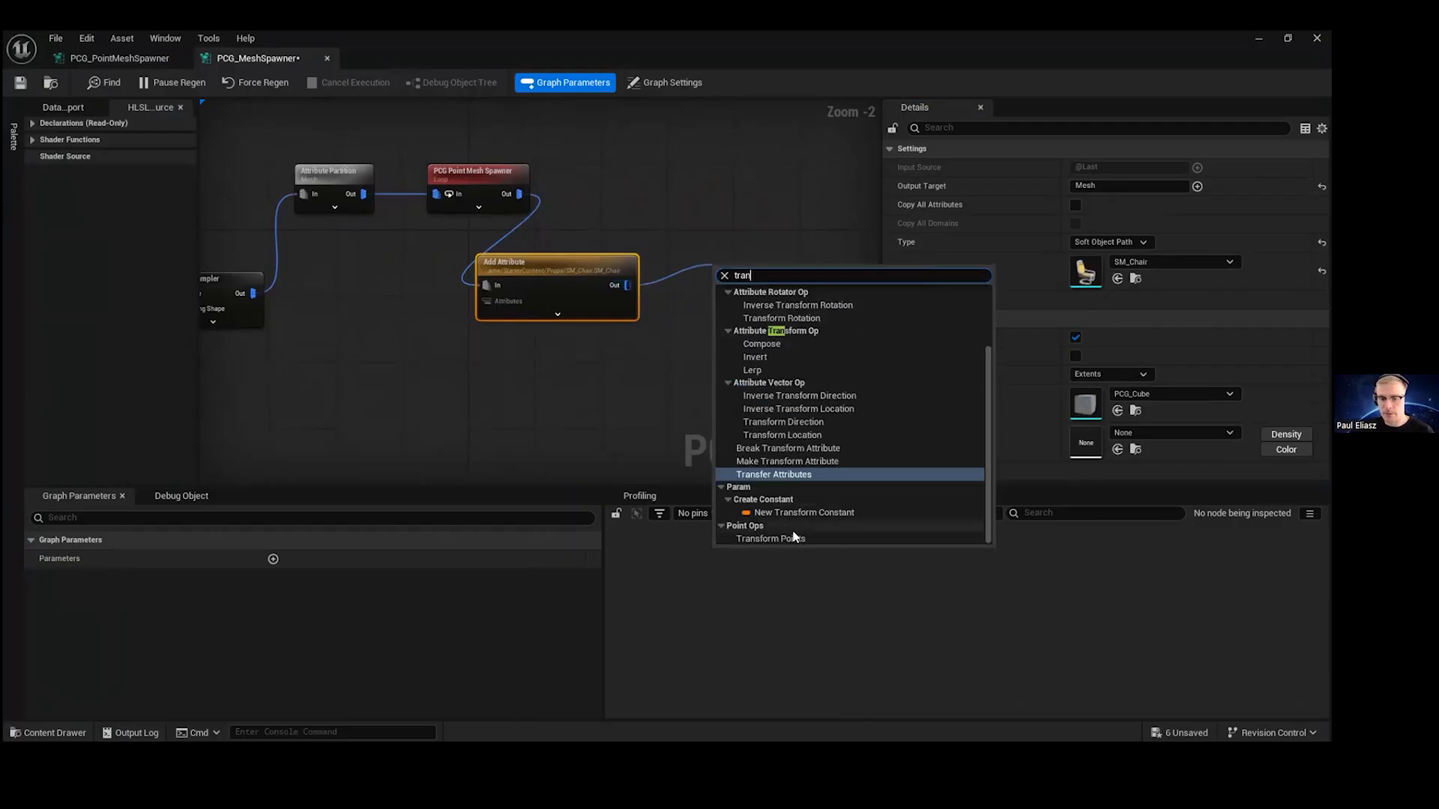
click(787, 536)
right_drag(553, 315, 484, 277)
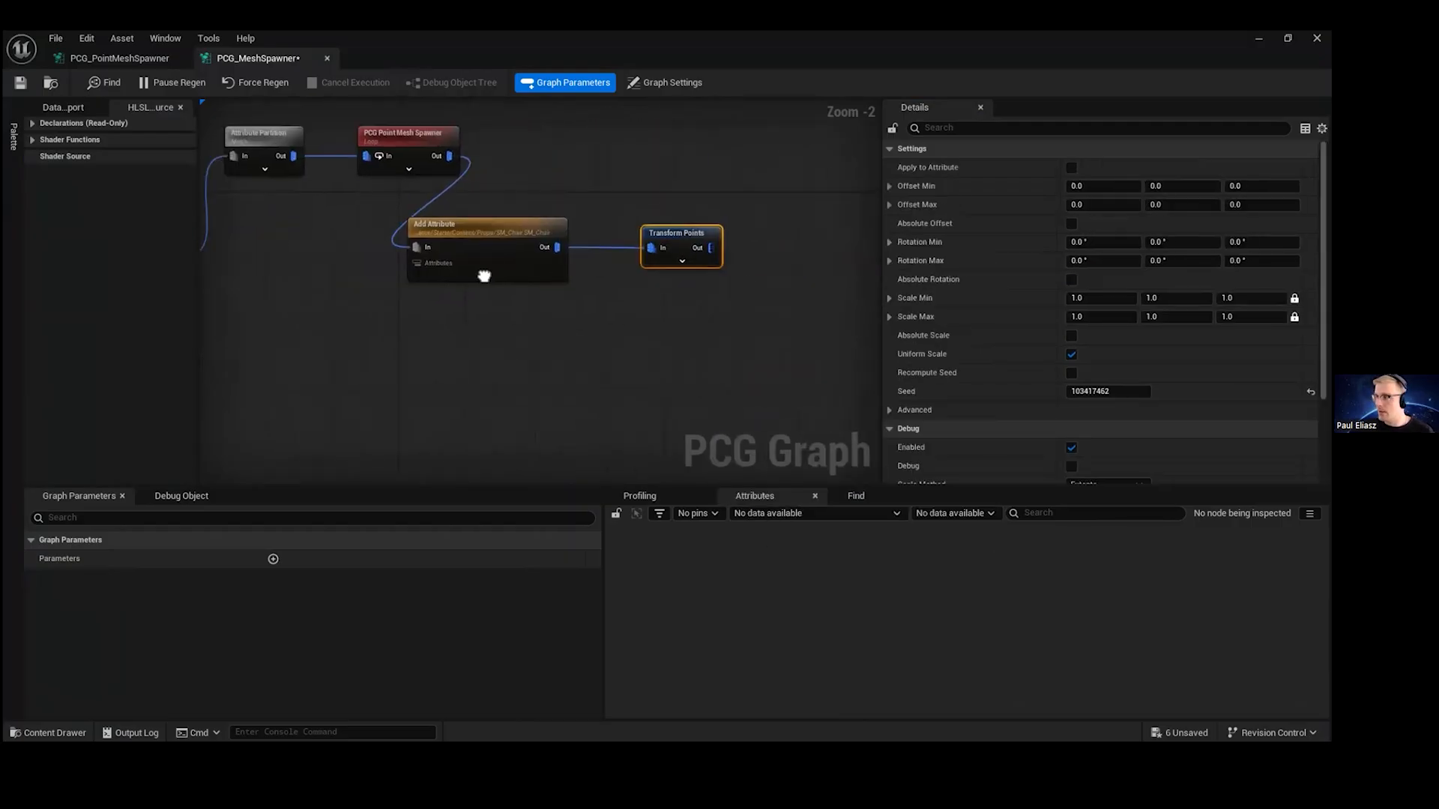
right_drag(701, 265, 607, 292)
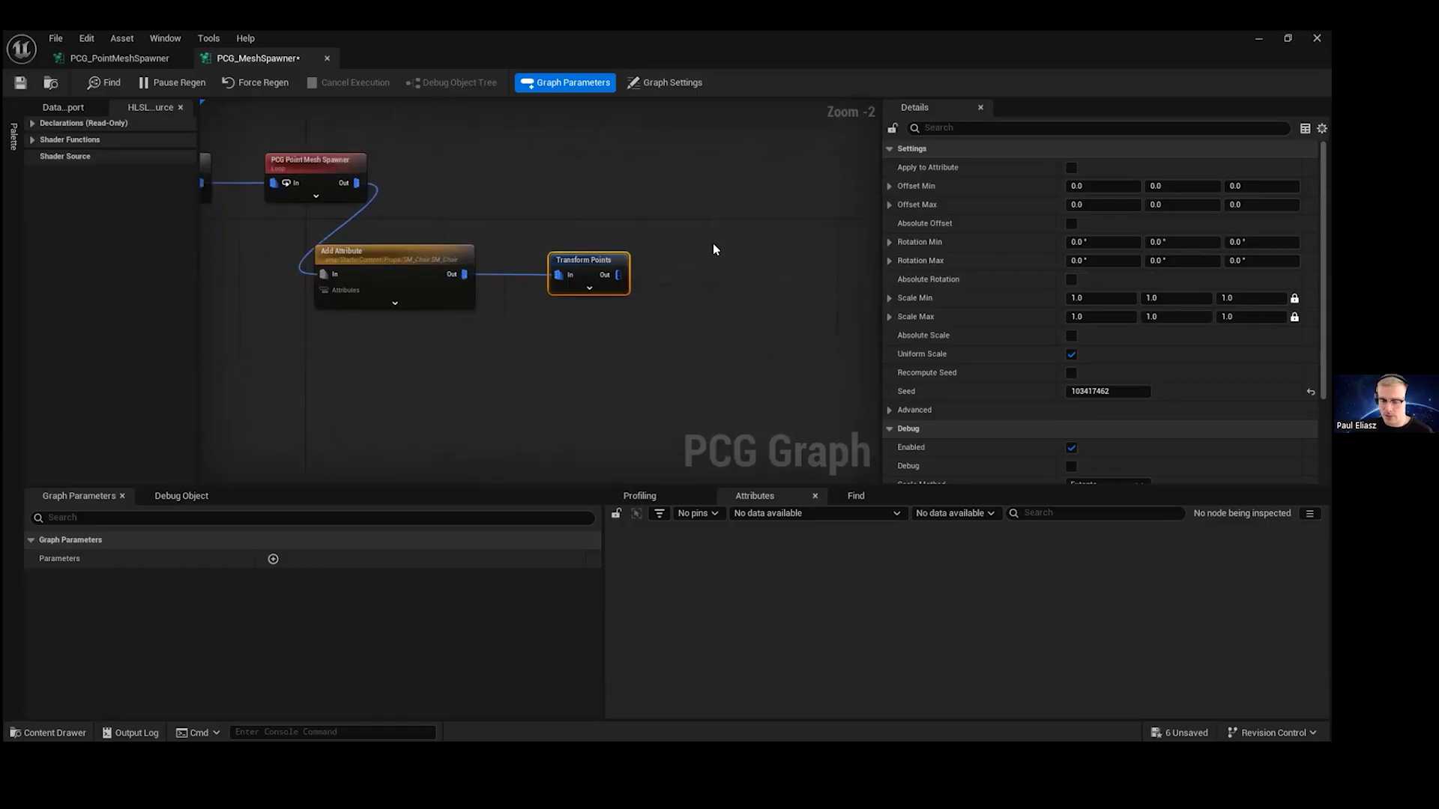
- Add a Static Mesh Spawner node and place it beside Transform Points
right_click(712, 244)
text(static)
key(Return)
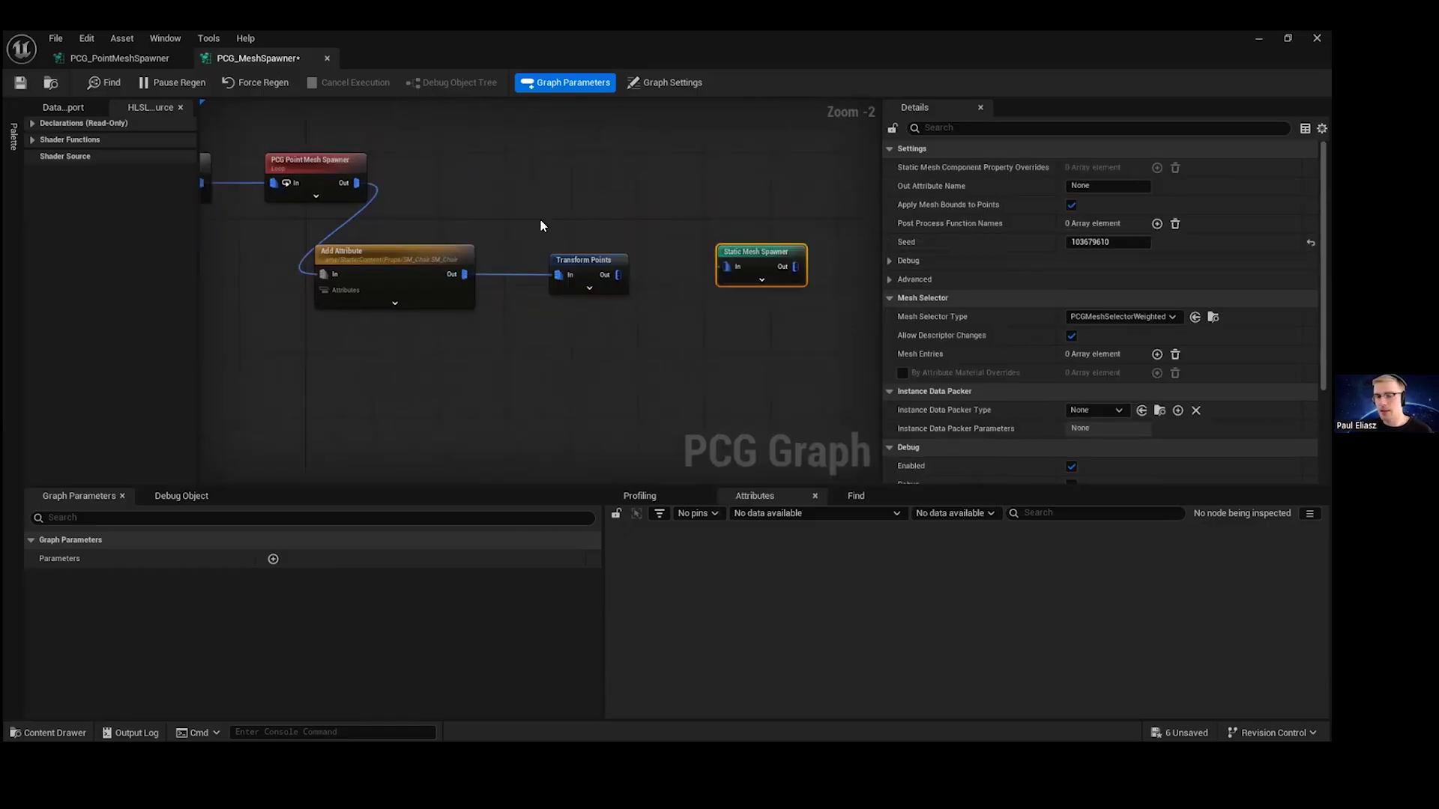
right_drag(541, 220, 627, 208)
drag(830, 235, 793, 242)
right_drag(751, 314, 701, 304)
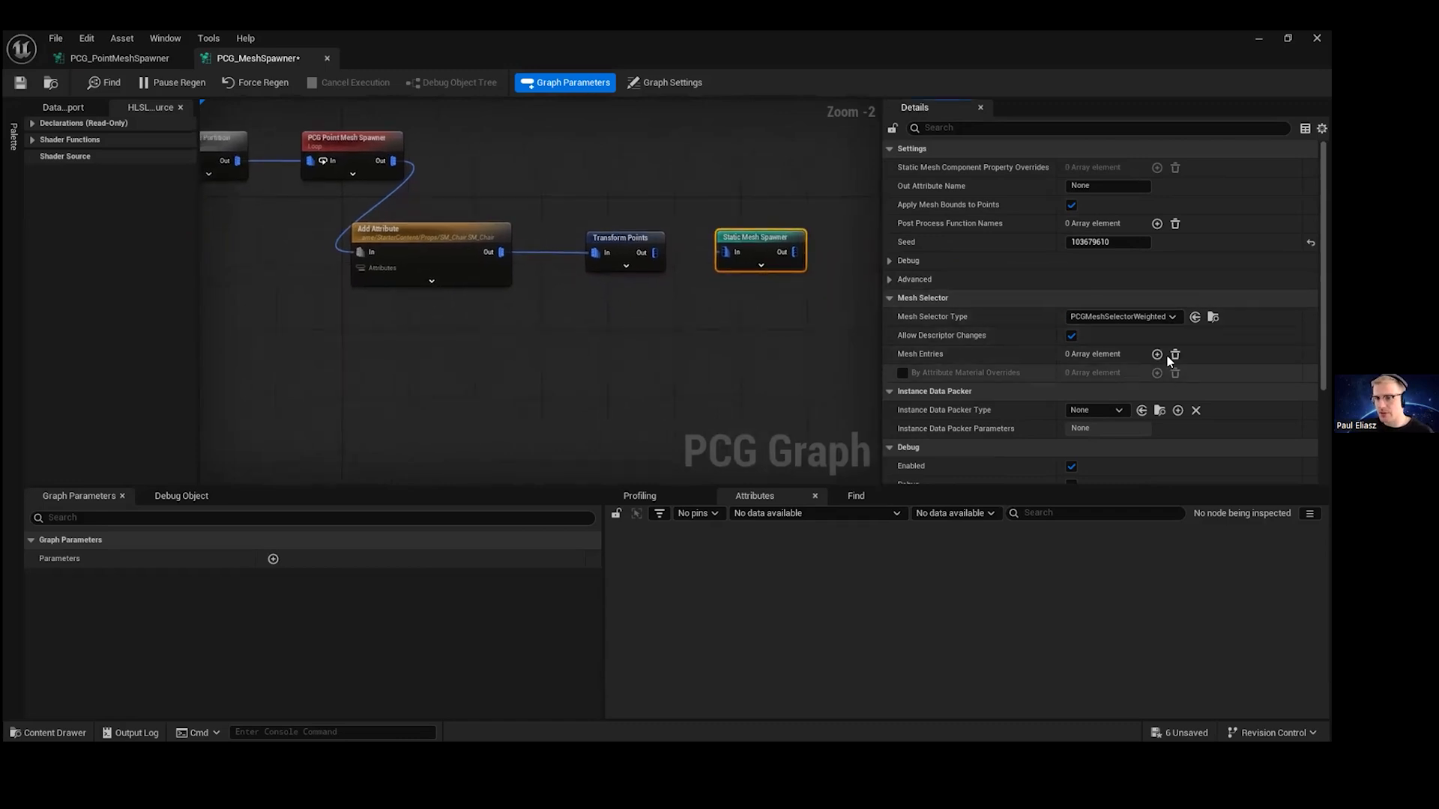
- Set the Static Mesh Spawner to PCGMeshSelectorByAttribute with attribute name Mesh, and feed it from Transform Points
click(1156, 318)
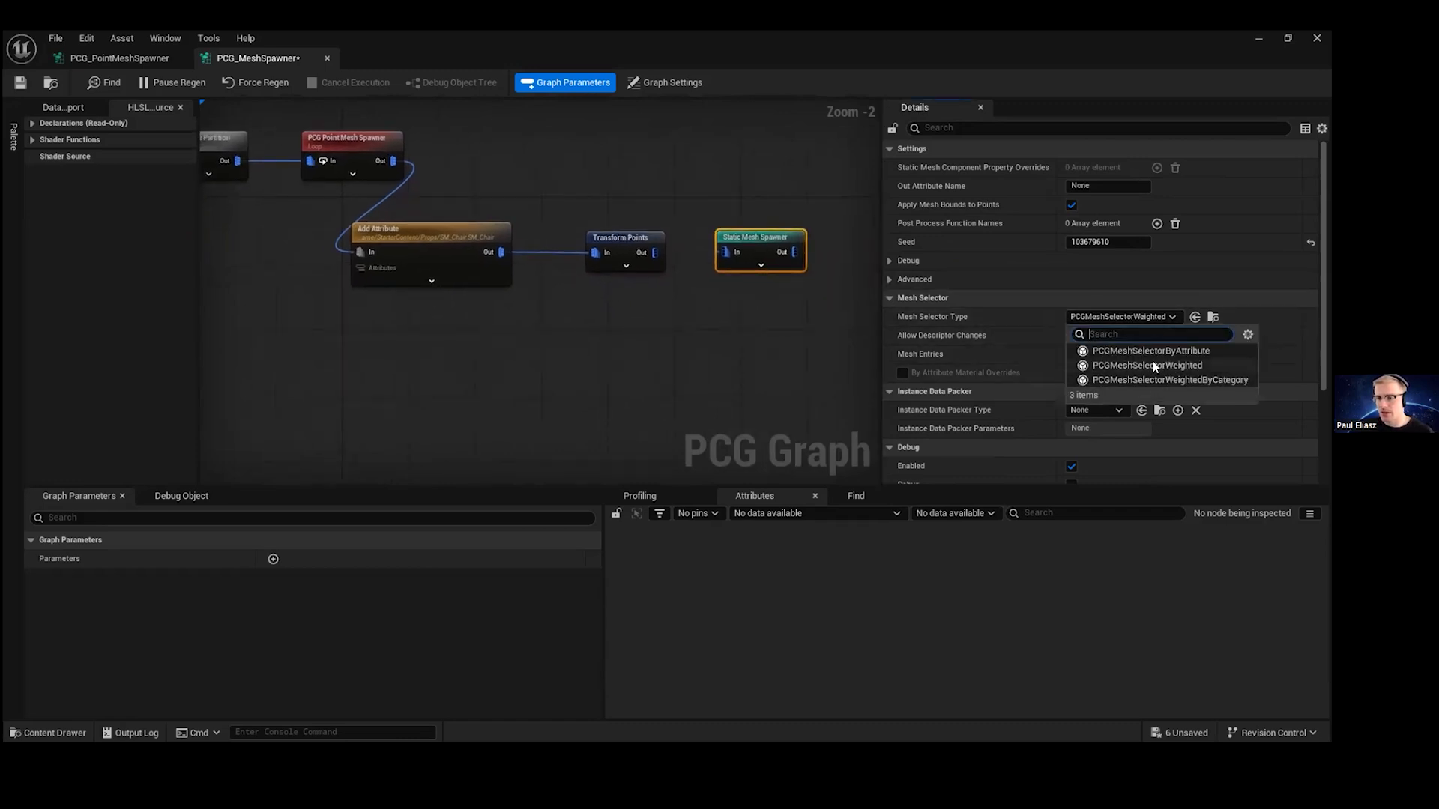
click(1206, 352)
click(1001, 351)
text(Mesh)
key(Return)
drag(655, 253, 724, 253)
- Connect the Surface Sampler's output directly to the Transform Points input
right_drag(441, 289, 661, 267)
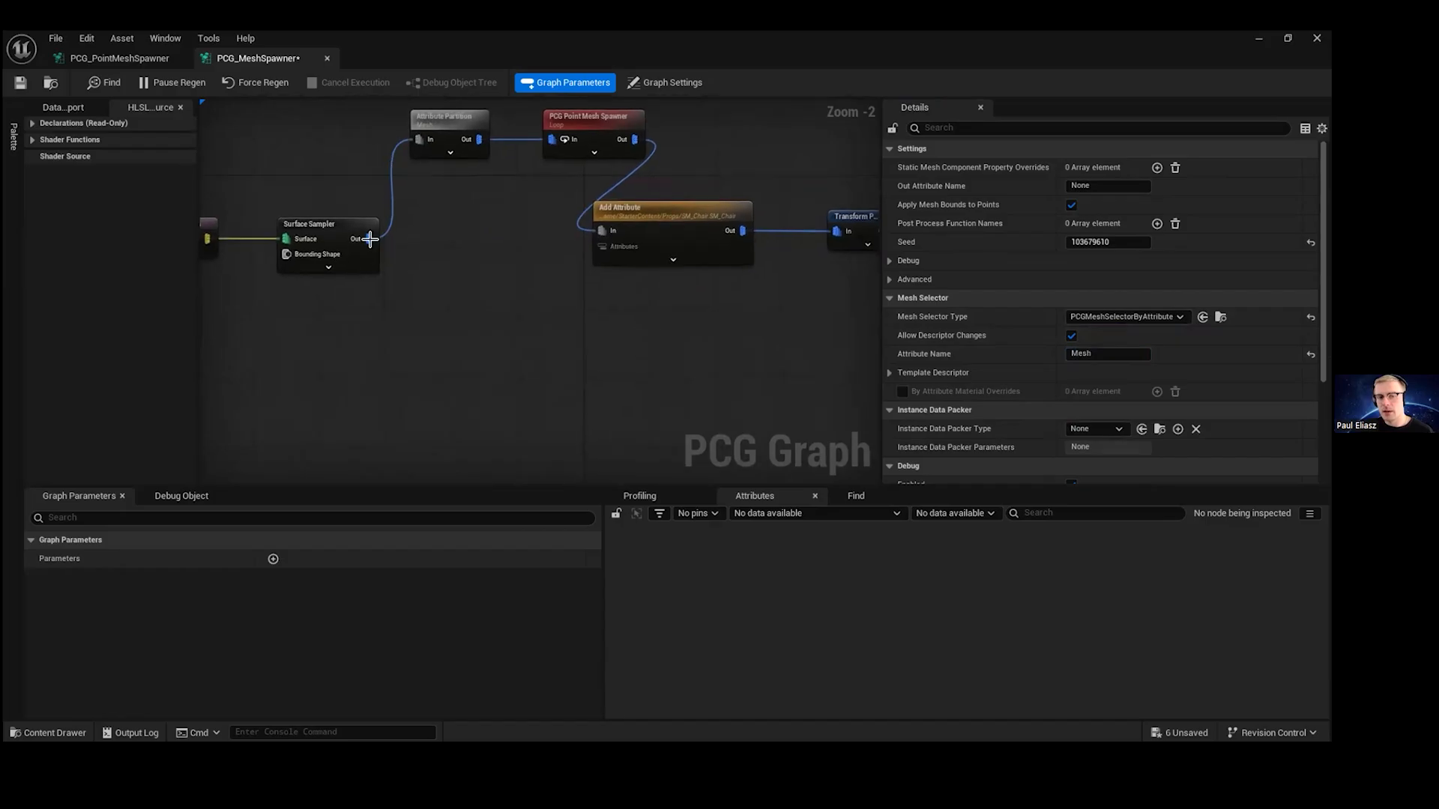
drag(367, 239, 838, 228)
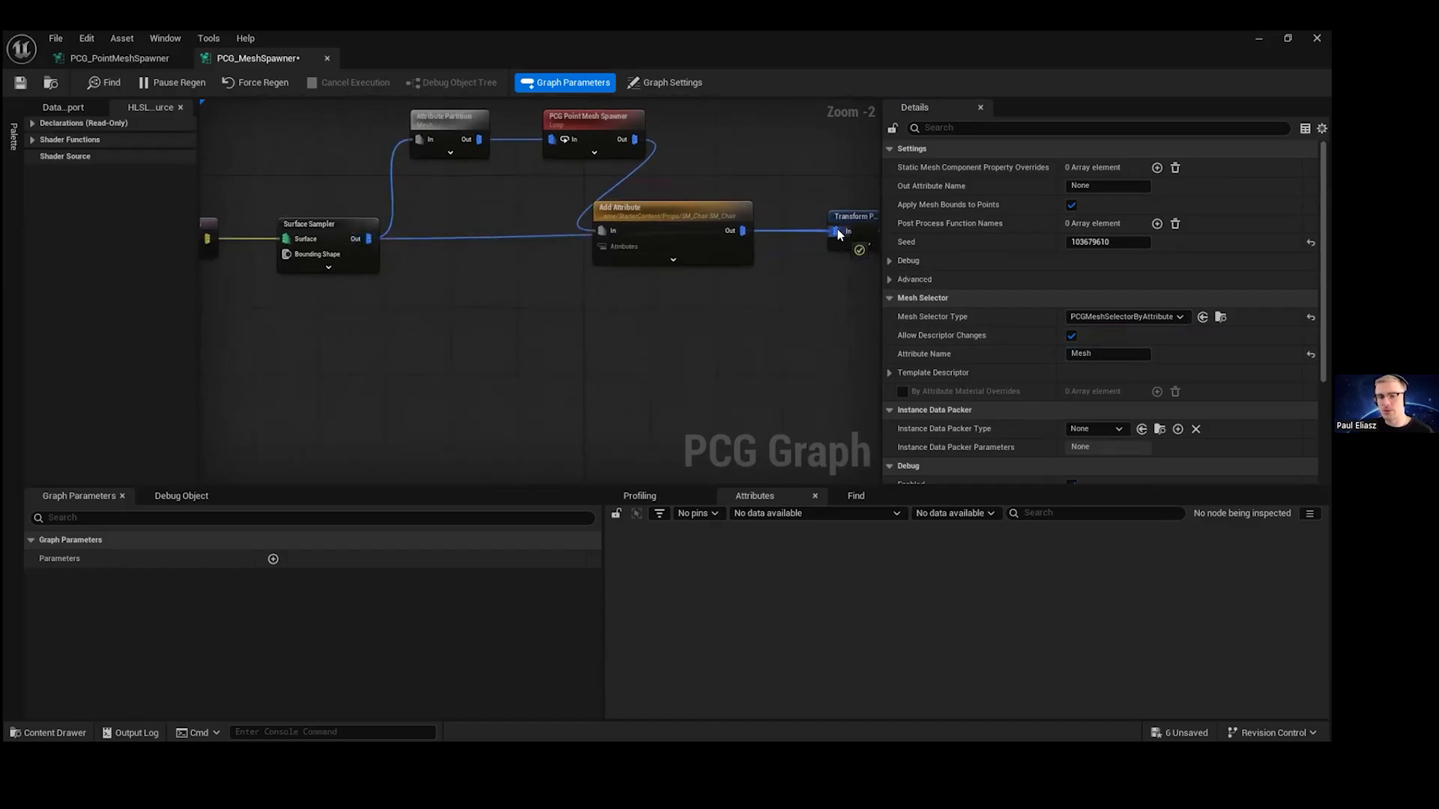
- Add two reroute points to the wire from Surface Sampler to Transform Points and route it beneath the Add Attribute node
double_click(523, 237)
right_drag(539, 227, 527, 225)
mouse_move(489, 209)
mouse_down()
mouse_move(523, 268)
mouse_move(458, 311)
mouse_up()
right_drag(798, 282, 691, 263)
double_click(650, 213)
drag(657, 218, 645, 297)
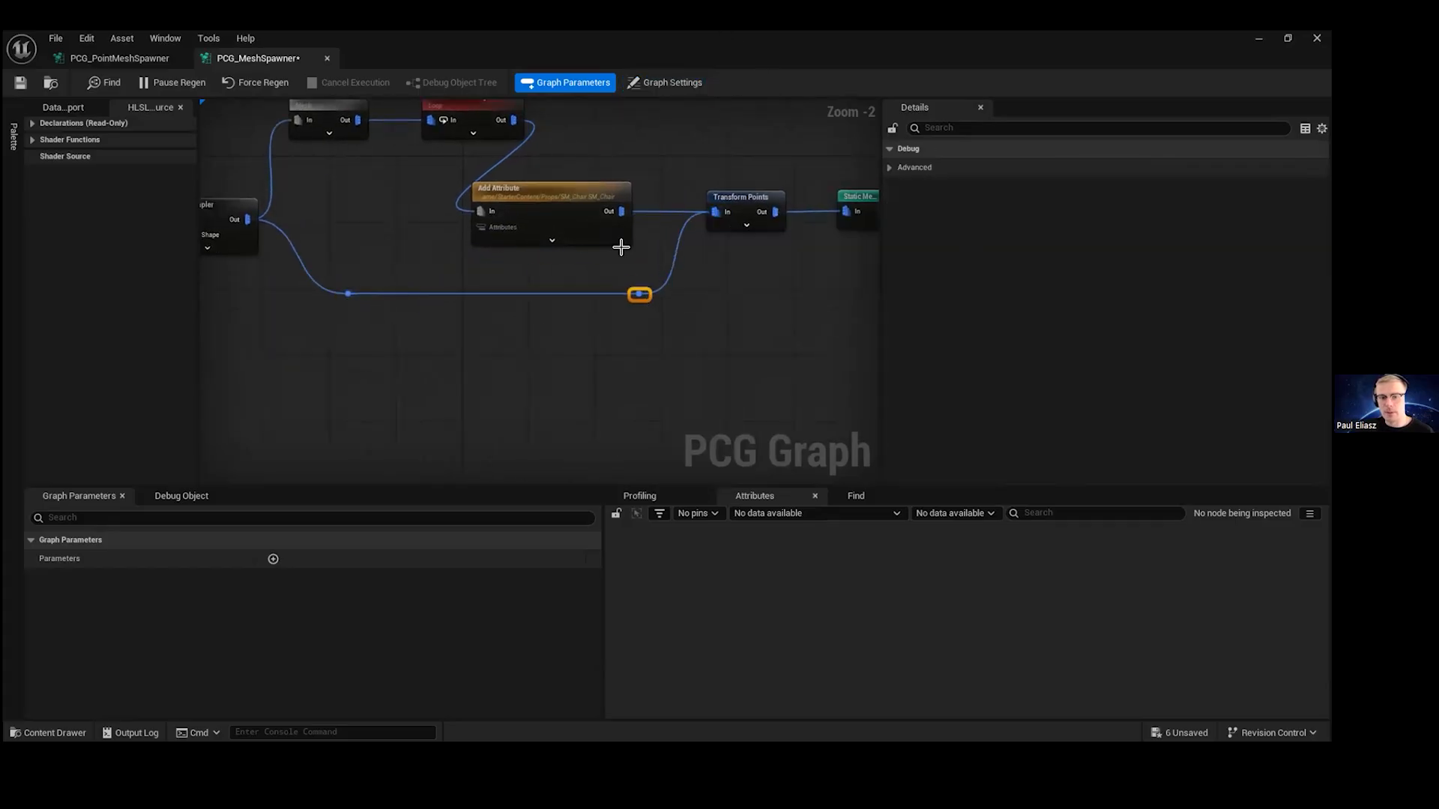
drag(703, 39, 956, 241)
right_drag(487, 285, 487, 345)
drag(405, 592, 443, 315)
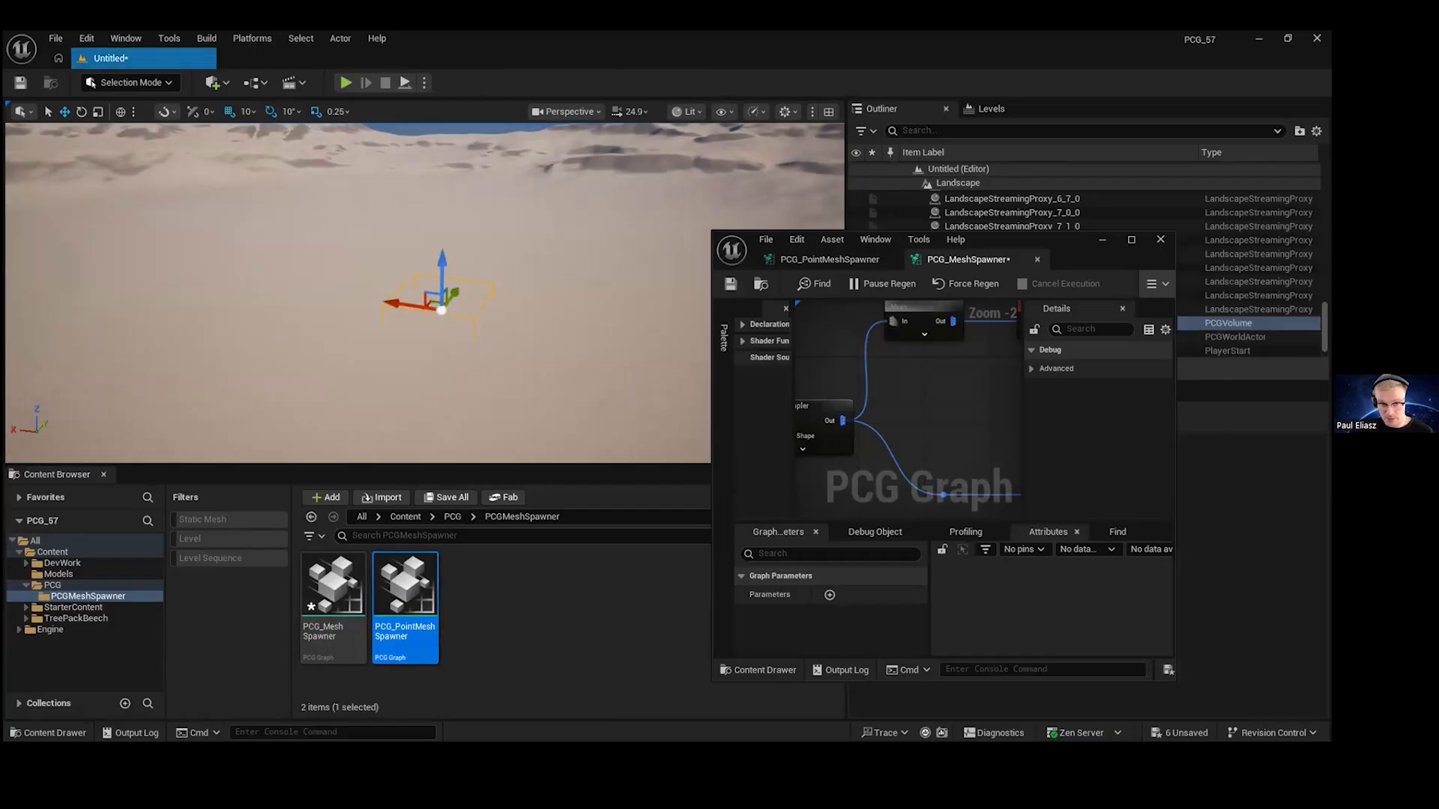
right_drag(487, 277, 495, 297)
drag(1064, 247, 492, 38)
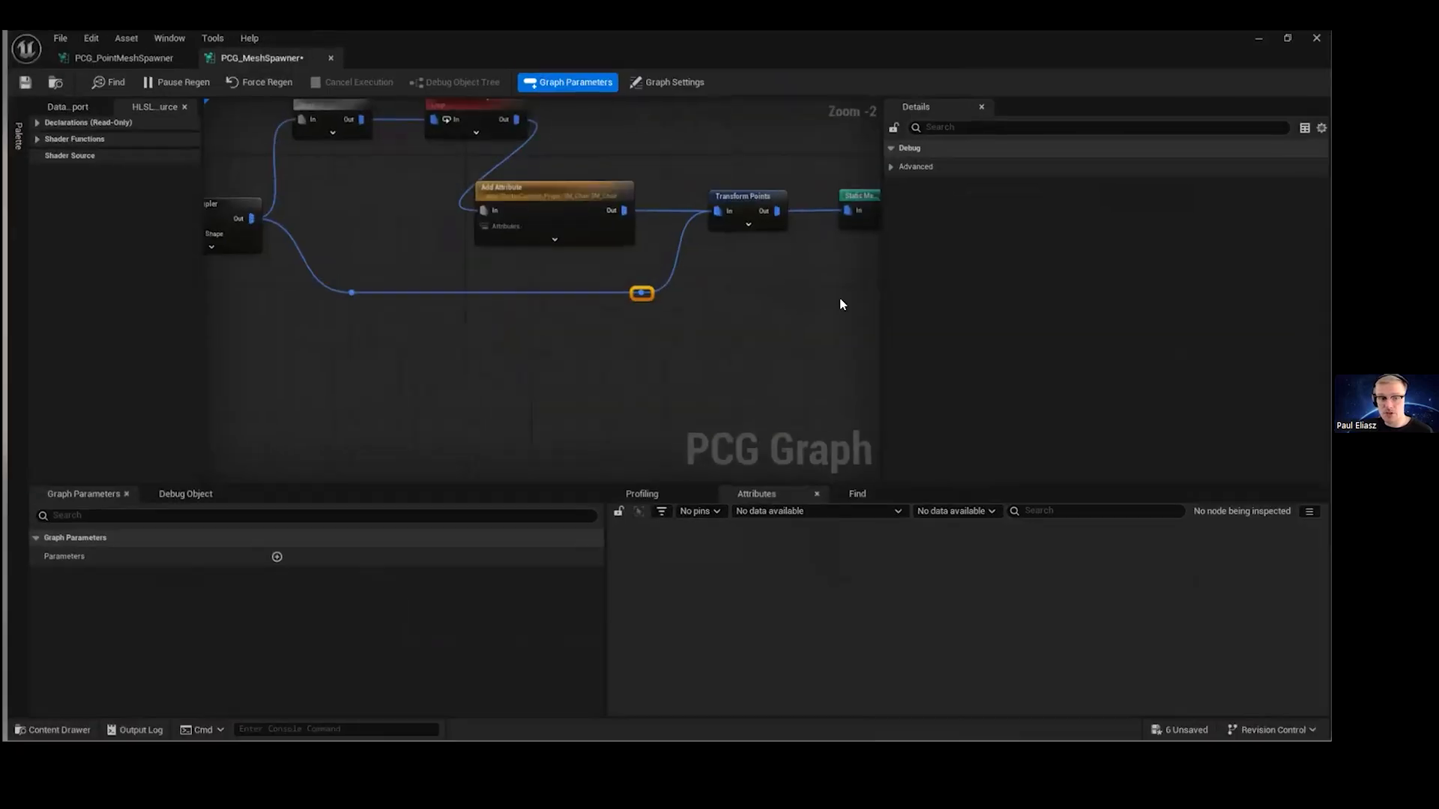
right_drag(608, 290, 474, 283)
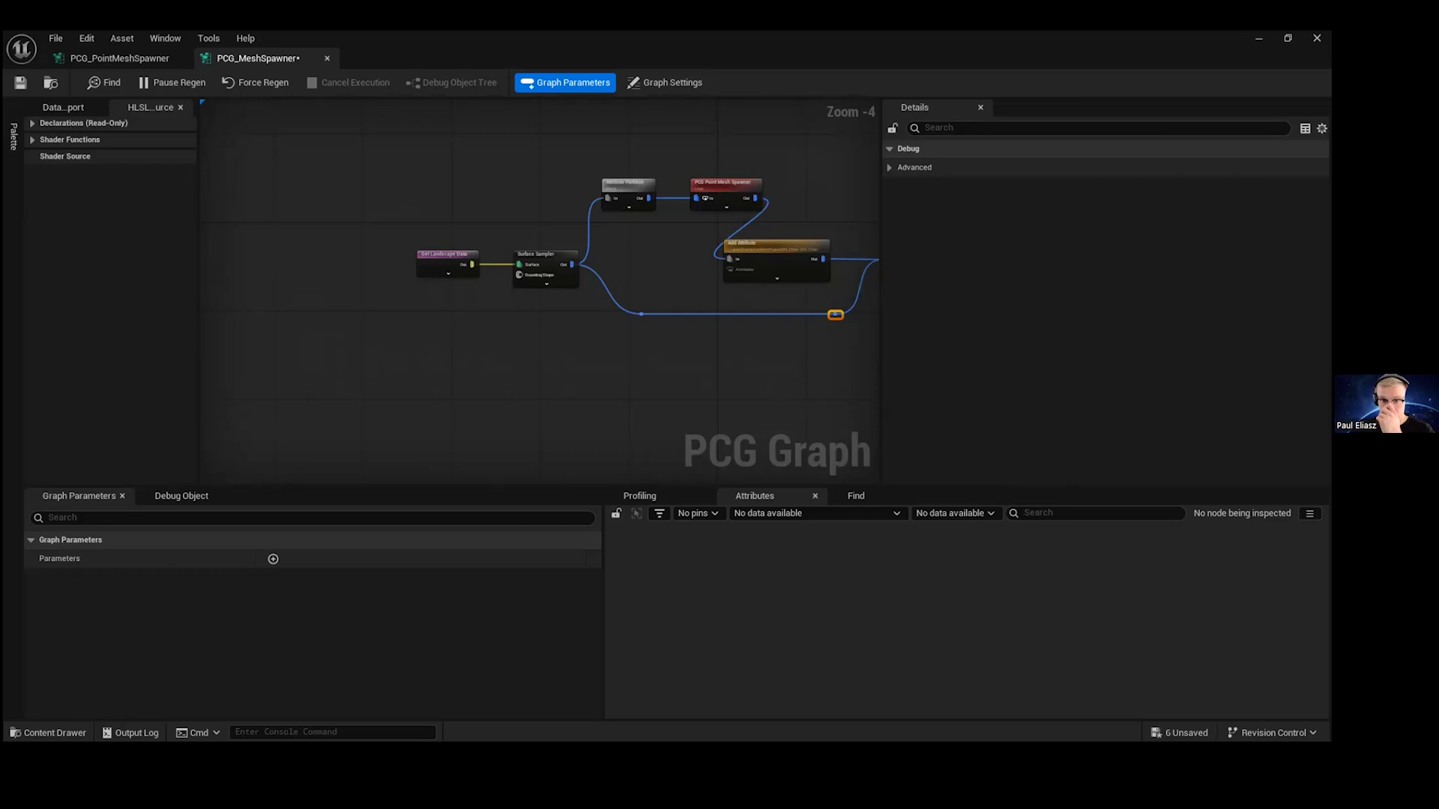
- Move the Get Landscape Data and Surface Sampler nodes together farther away from the Attribute Partition node
scroll(586, 296, up, 4)
click(592, 258)
right_drag(591, 258, 737, 251)
right_drag(697, 324, 913, 308)
right_drag(520, 244, 568, 291)
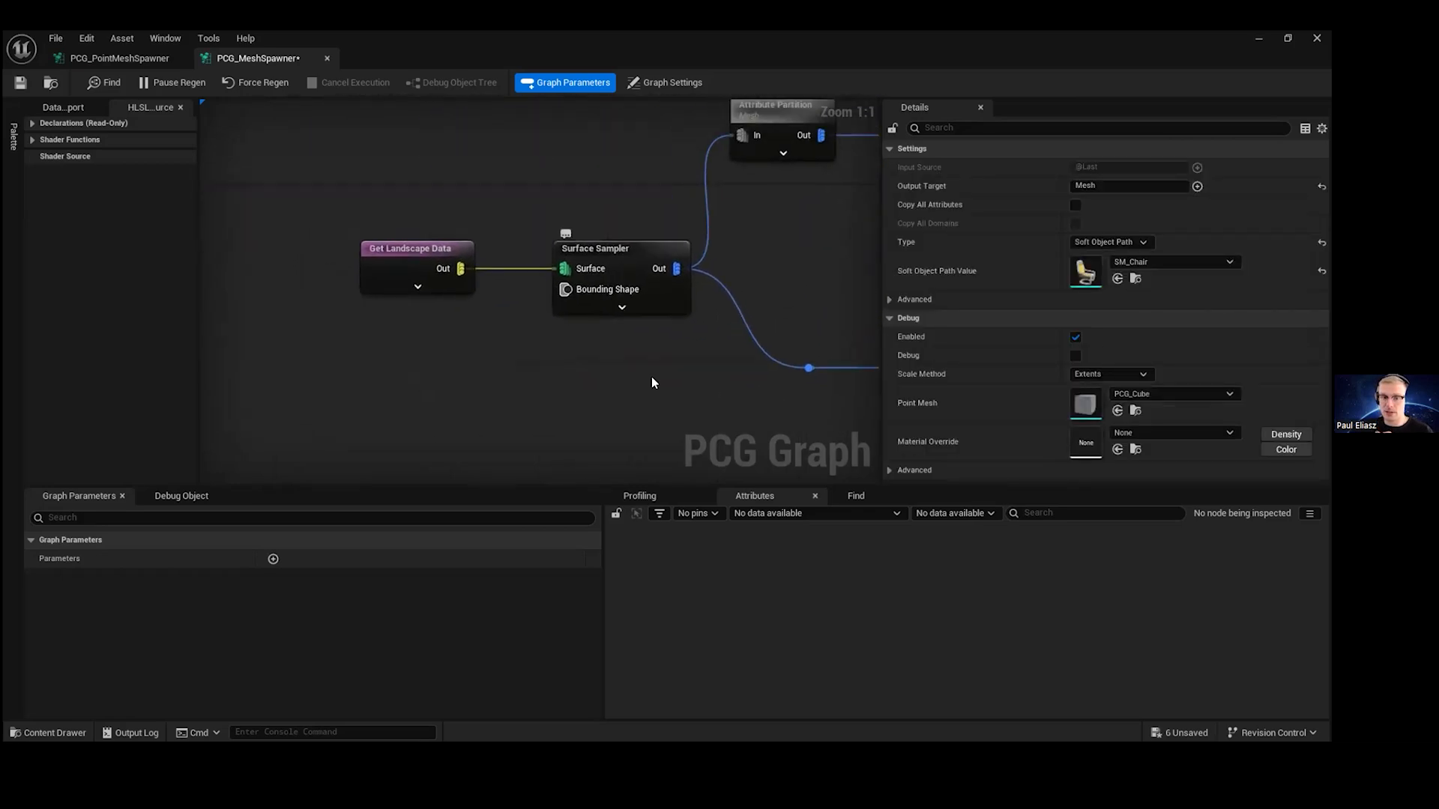
drag(651, 378, 442, 258)
drag(600, 246, 467, 246)
right_drag(635, 274, 572, 263)
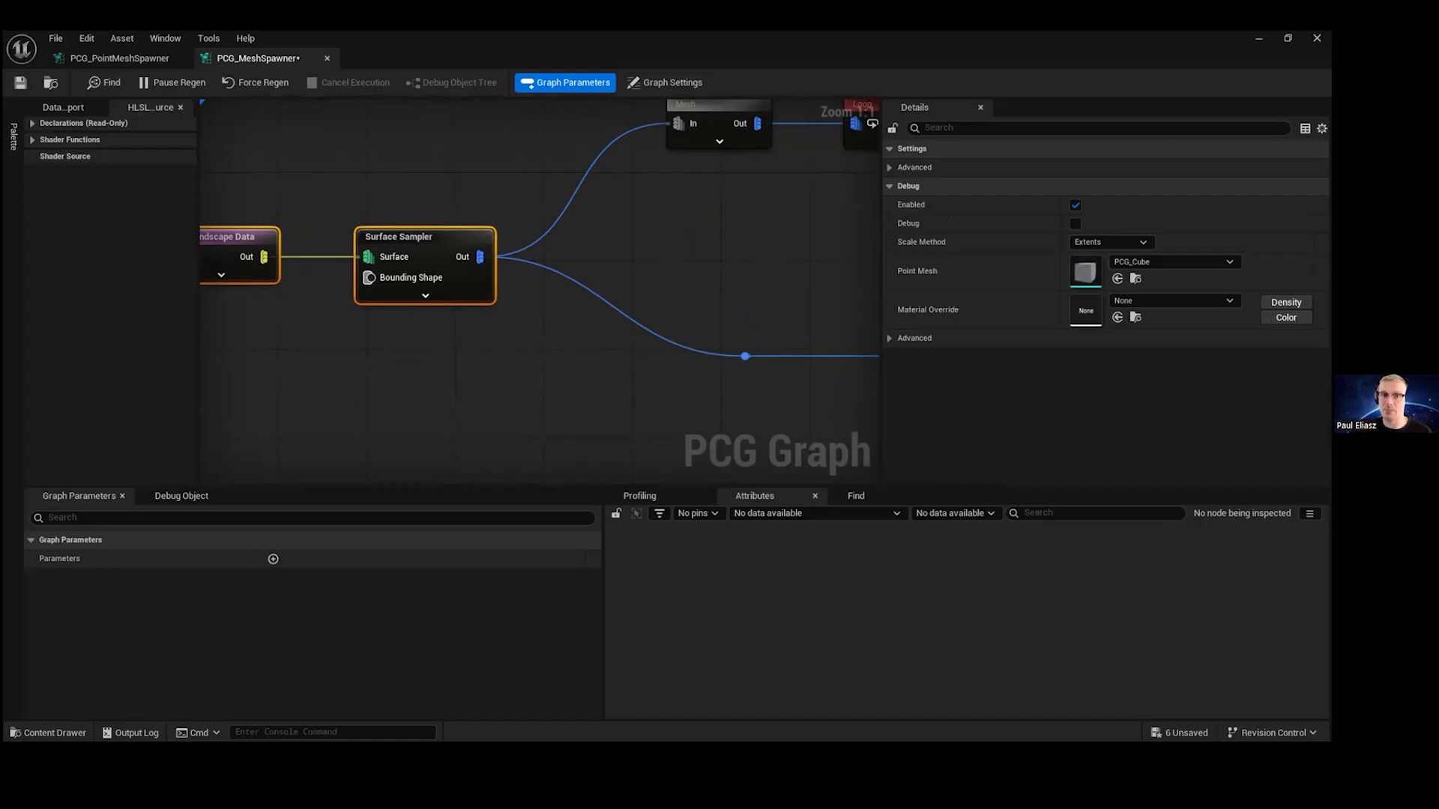
mouse_move(753, 286)
right_down()
mouse_move(796, 293)
mouse_move(735, 282)
right_up()
- Create a Blueprint Structure asset named S_Mesh in the PCGMeshSpawner folder
double_click(805, 52)
click(514, 585)
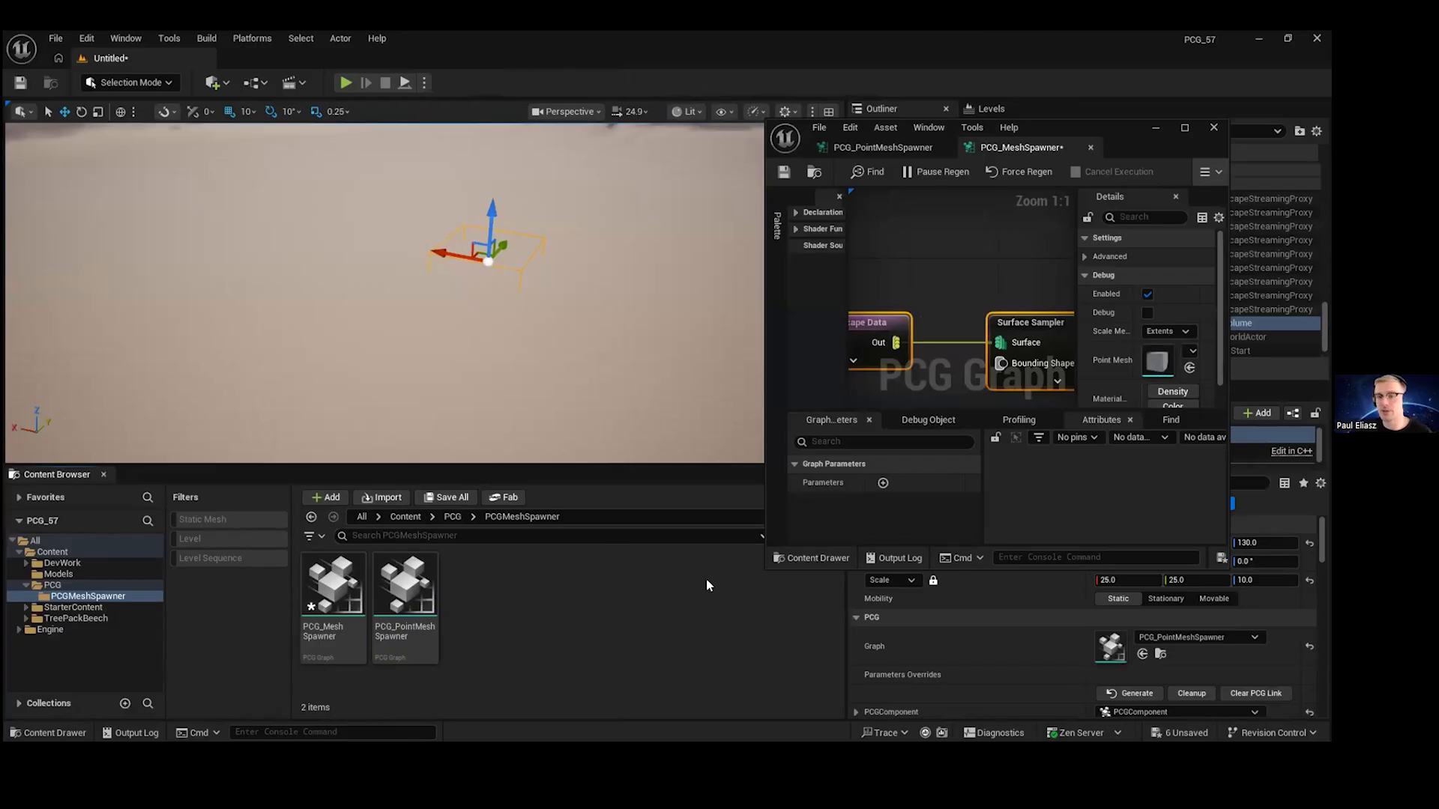
right_click(553, 584)
mouse_move(558, 583)
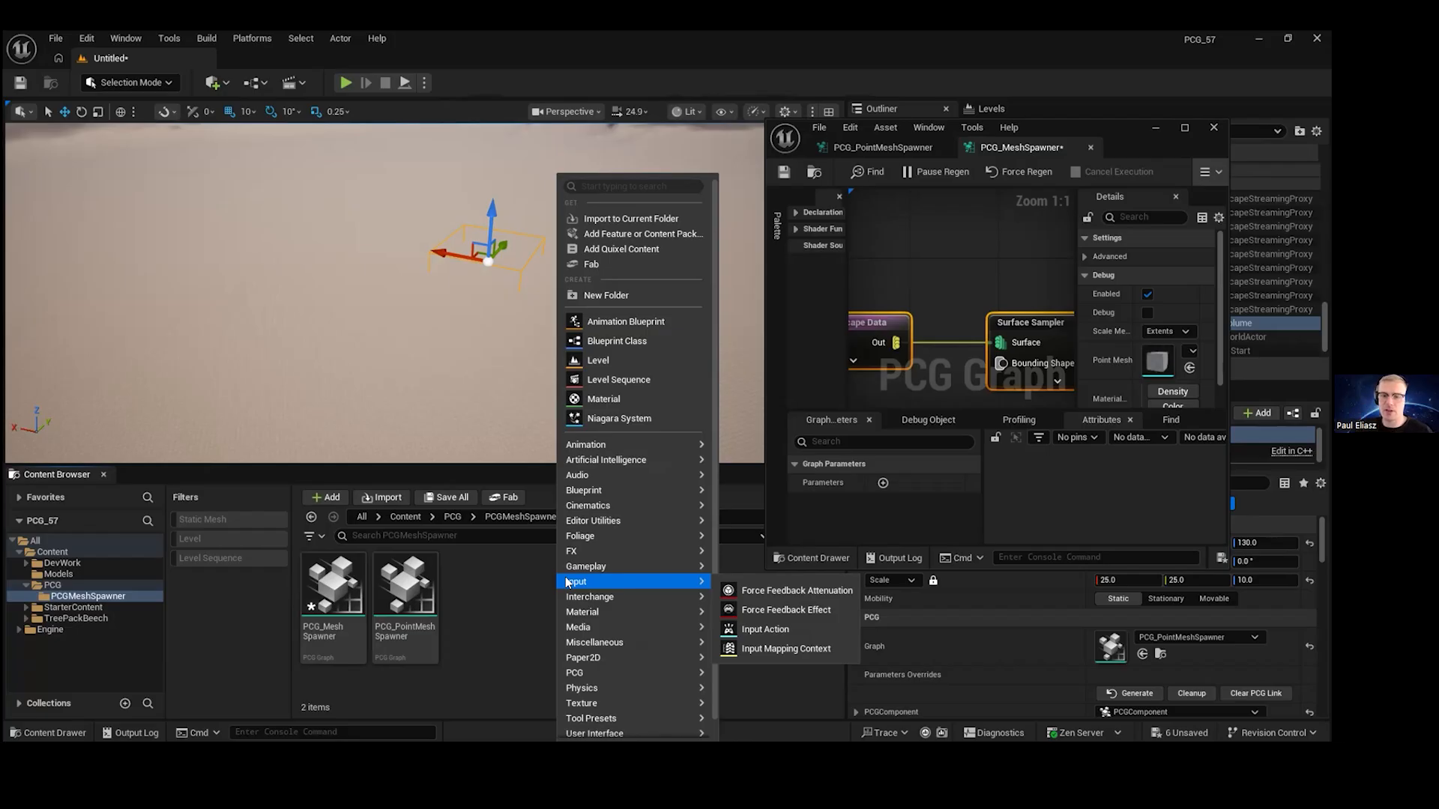
drag(1121, 125, 1124, 135)
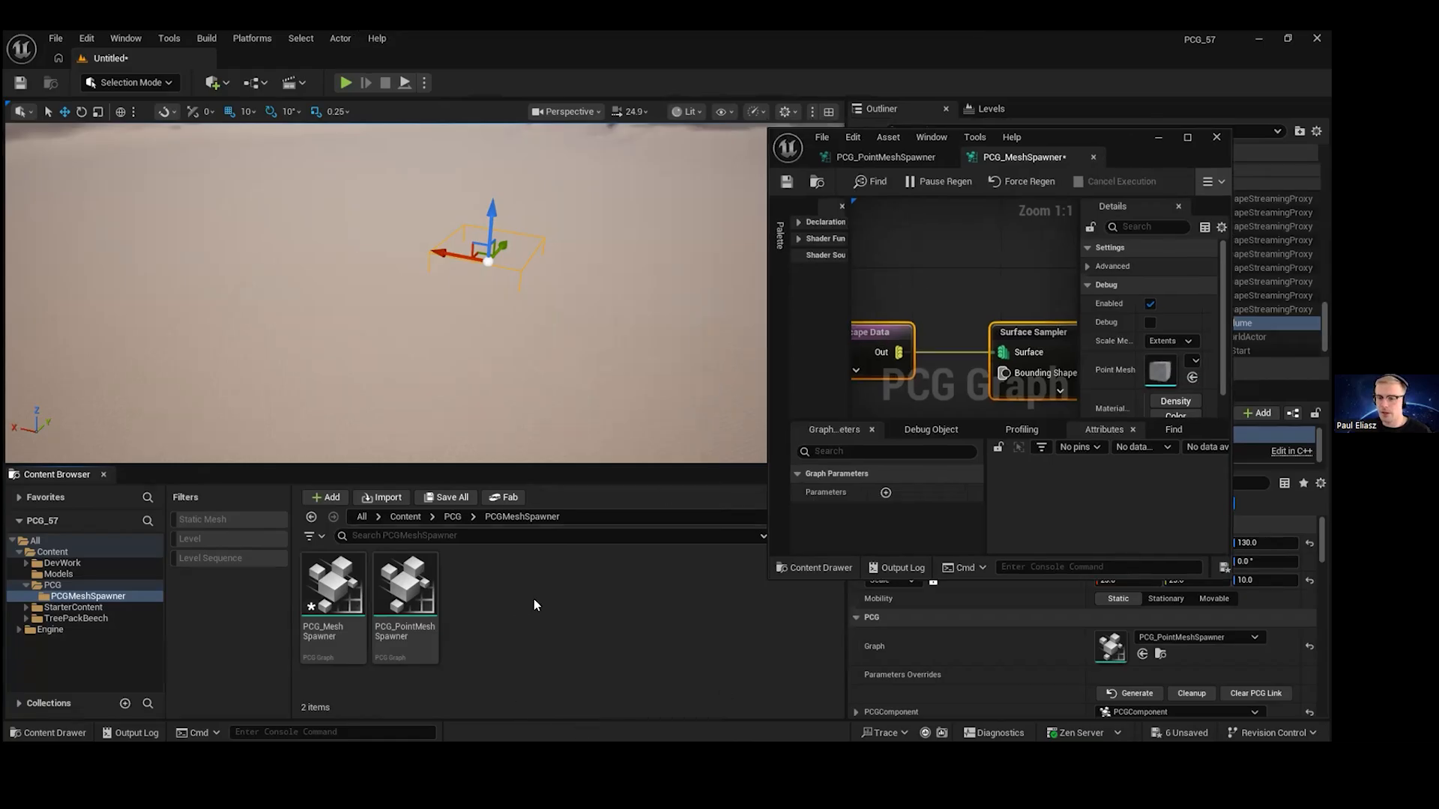
right_click(534, 605)
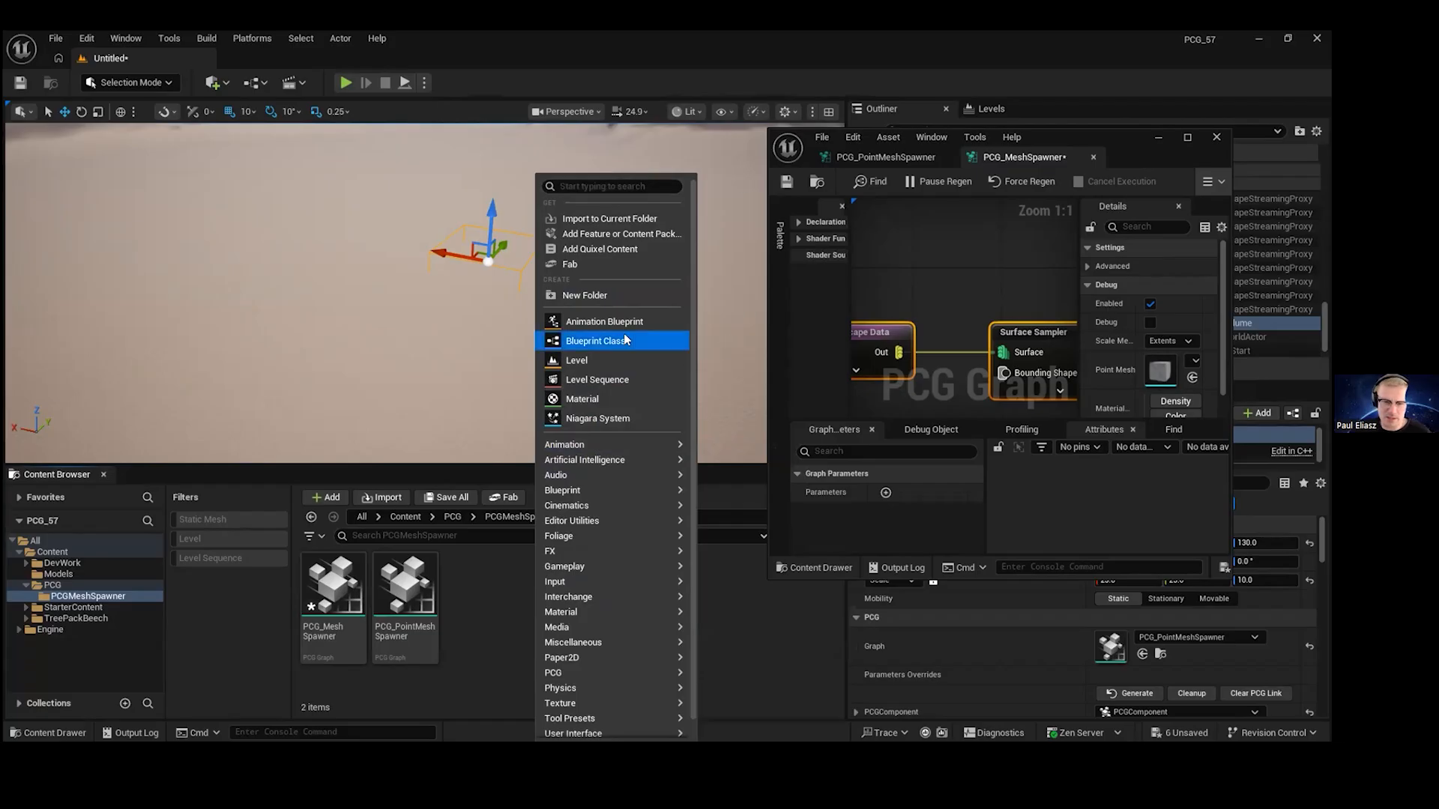
right_click(495, 607)
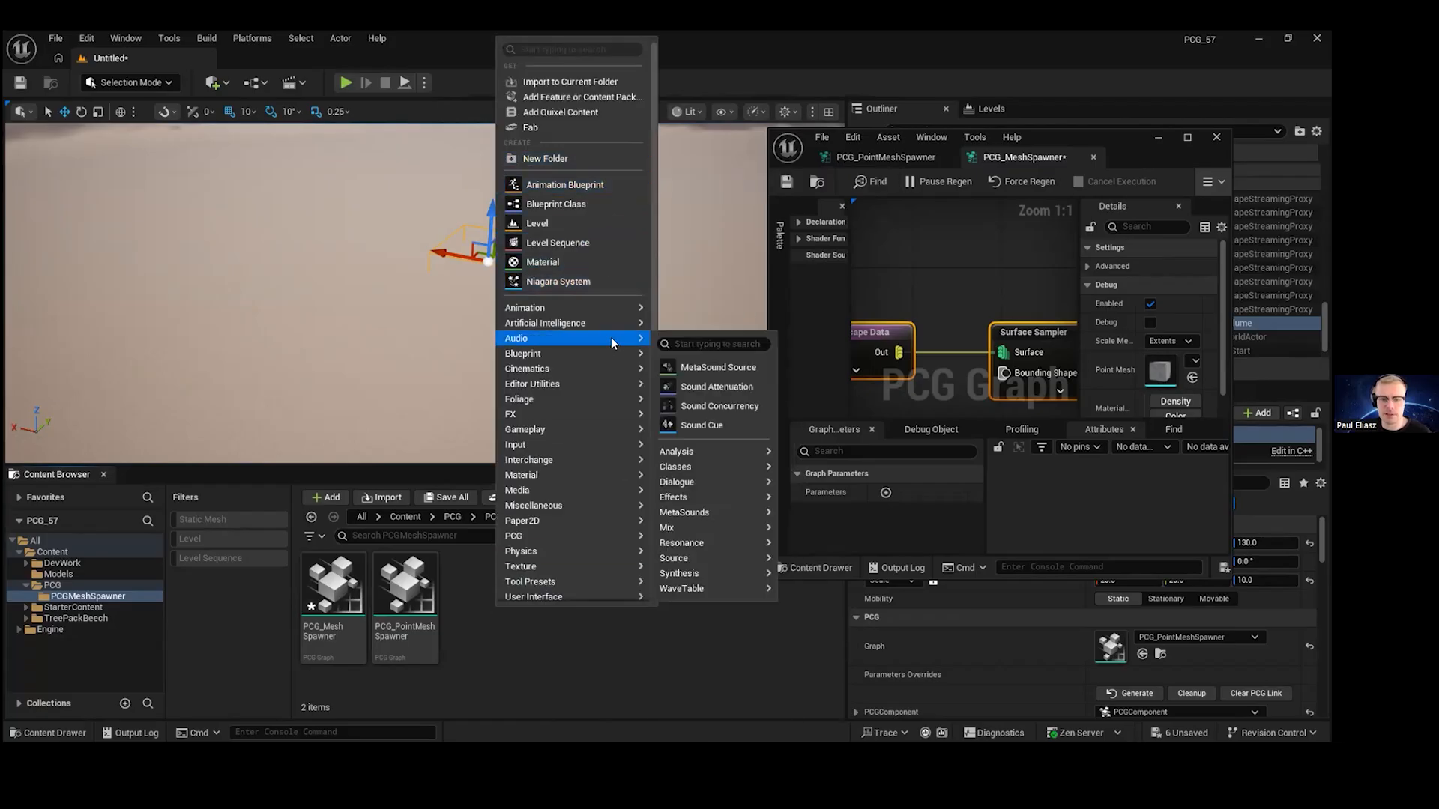
mouse_move(600, 353)
click(707, 481)
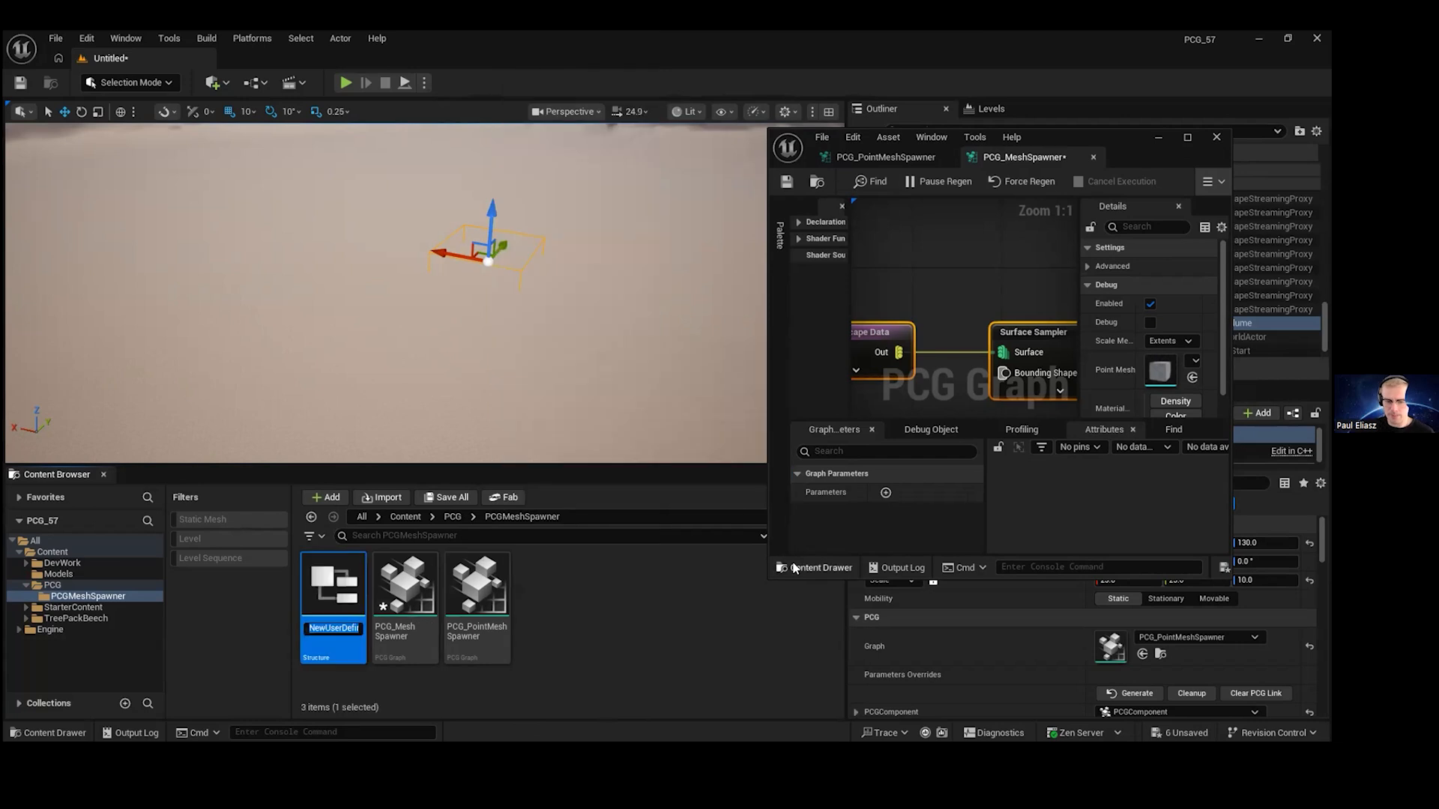
text(S_Mesh)
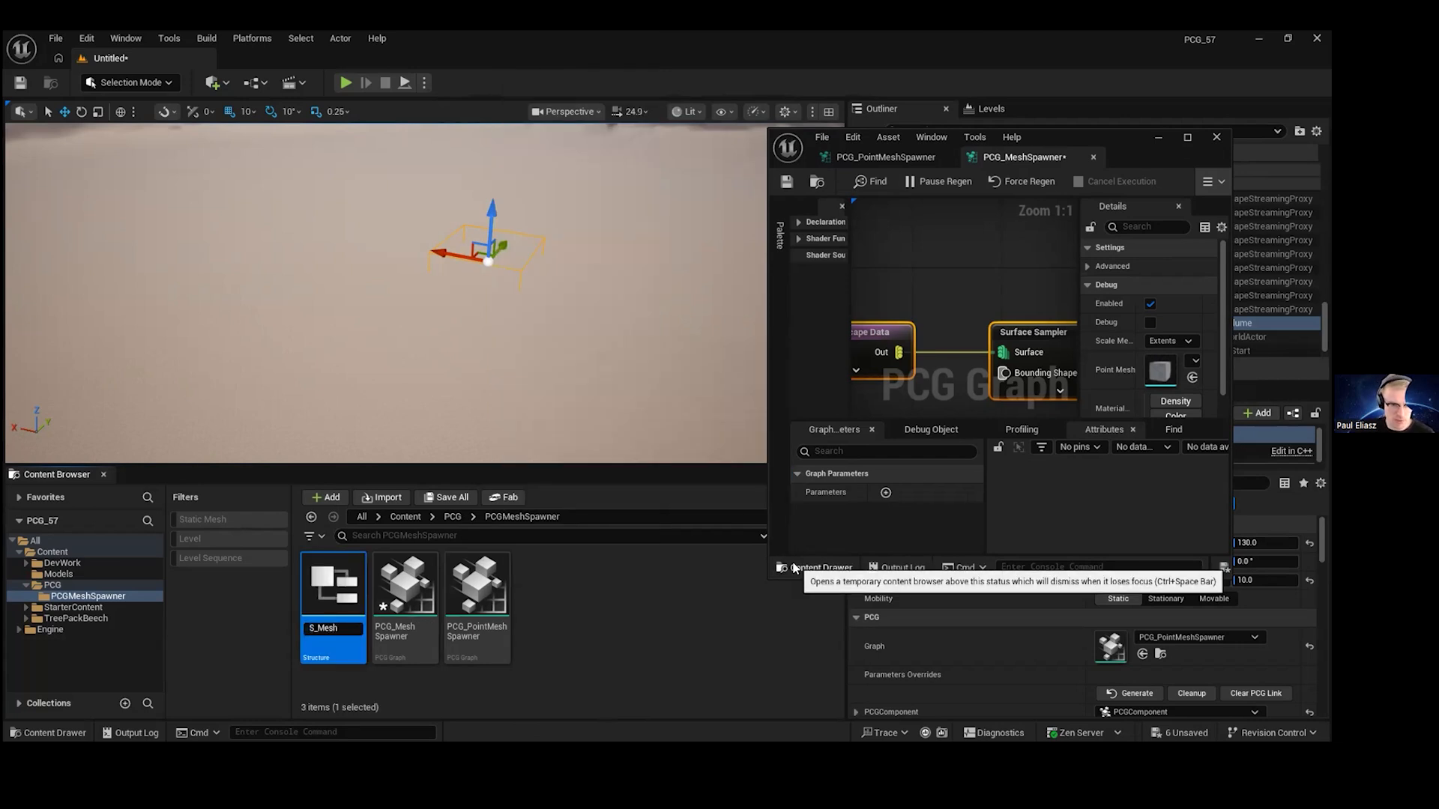
key(Return)
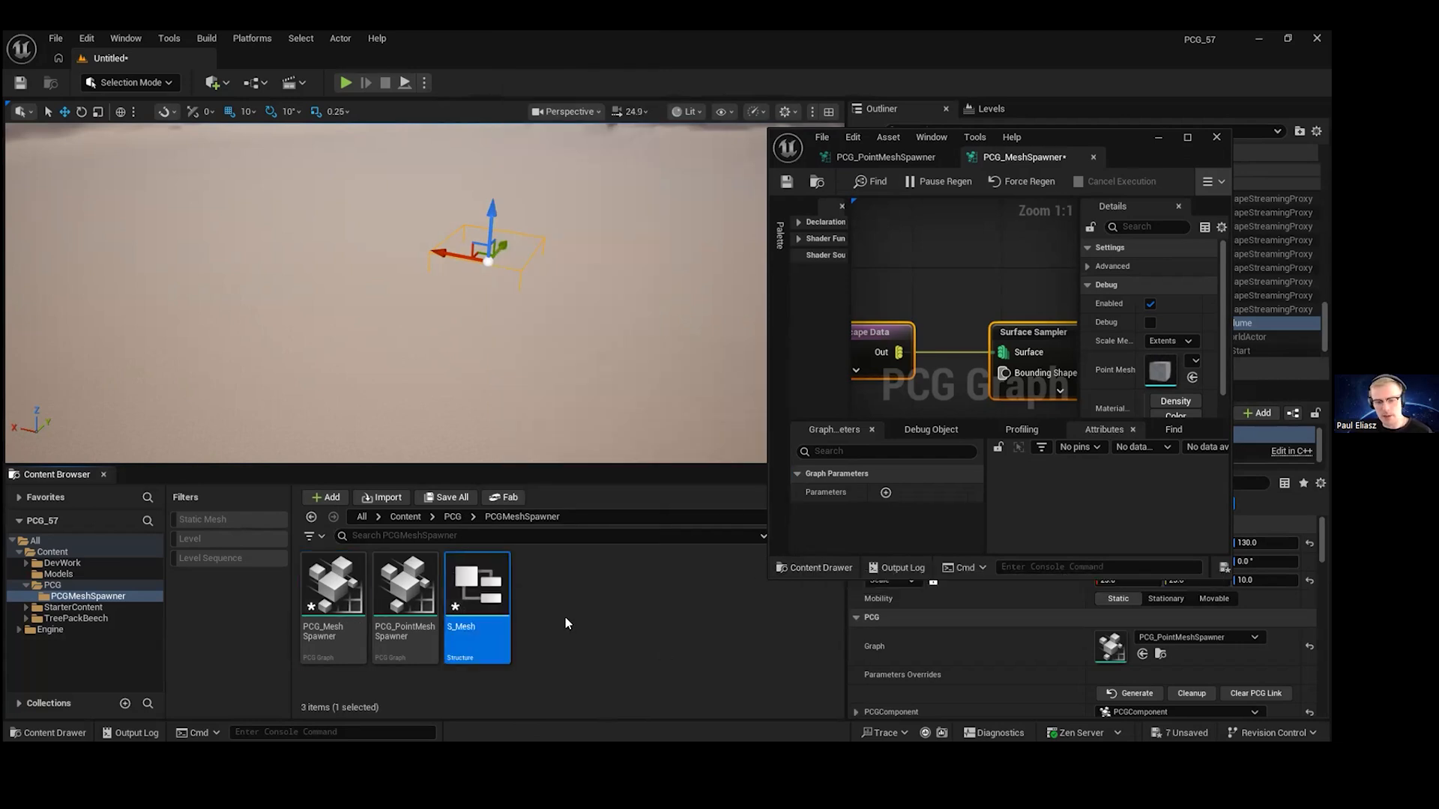
- Open S_Mesh, change its default member to a Static Mesh object reference and name it Mesh
double_click(479, 559)
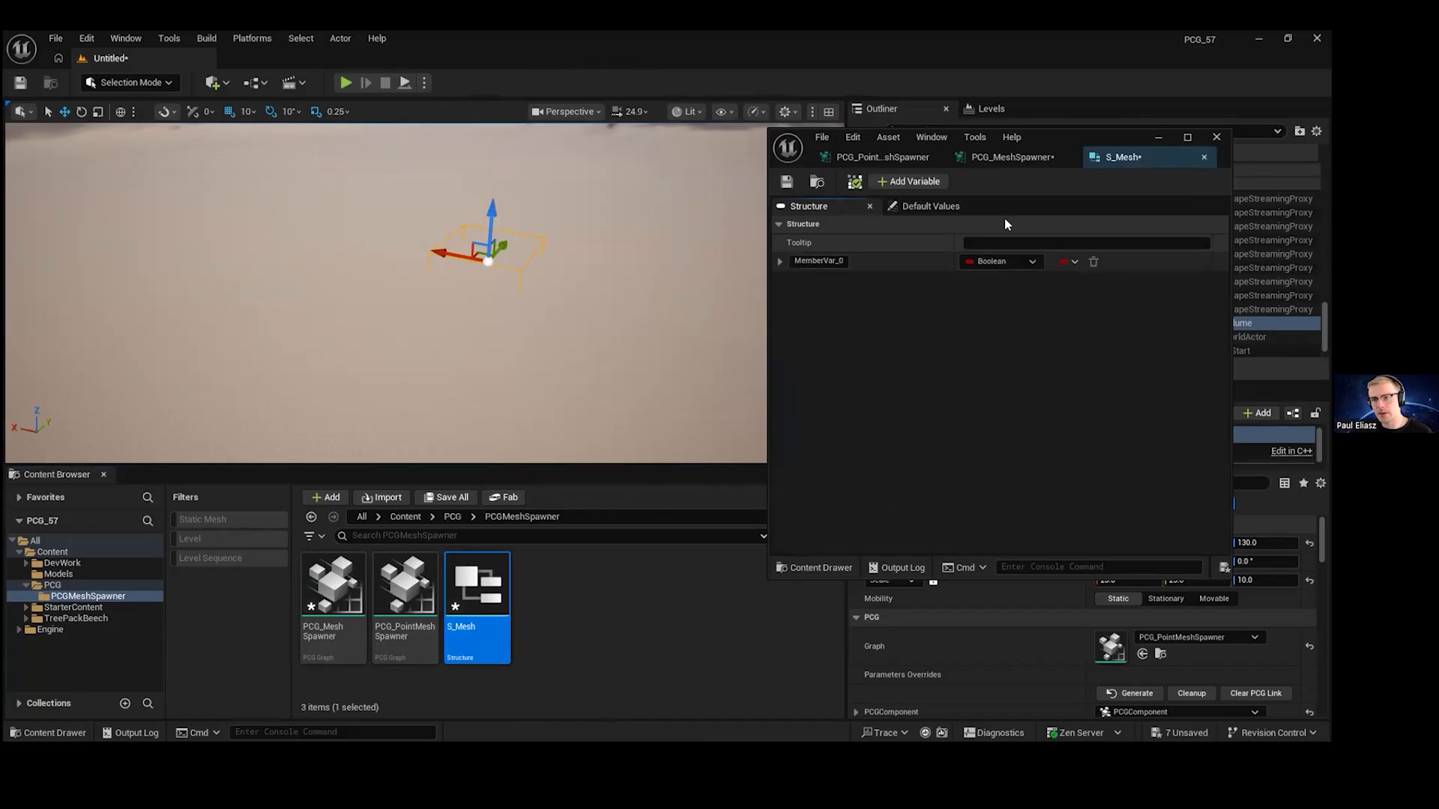
click(1050, 137)
click(588, 163)
text(Static)
mouse_move(706, 322)
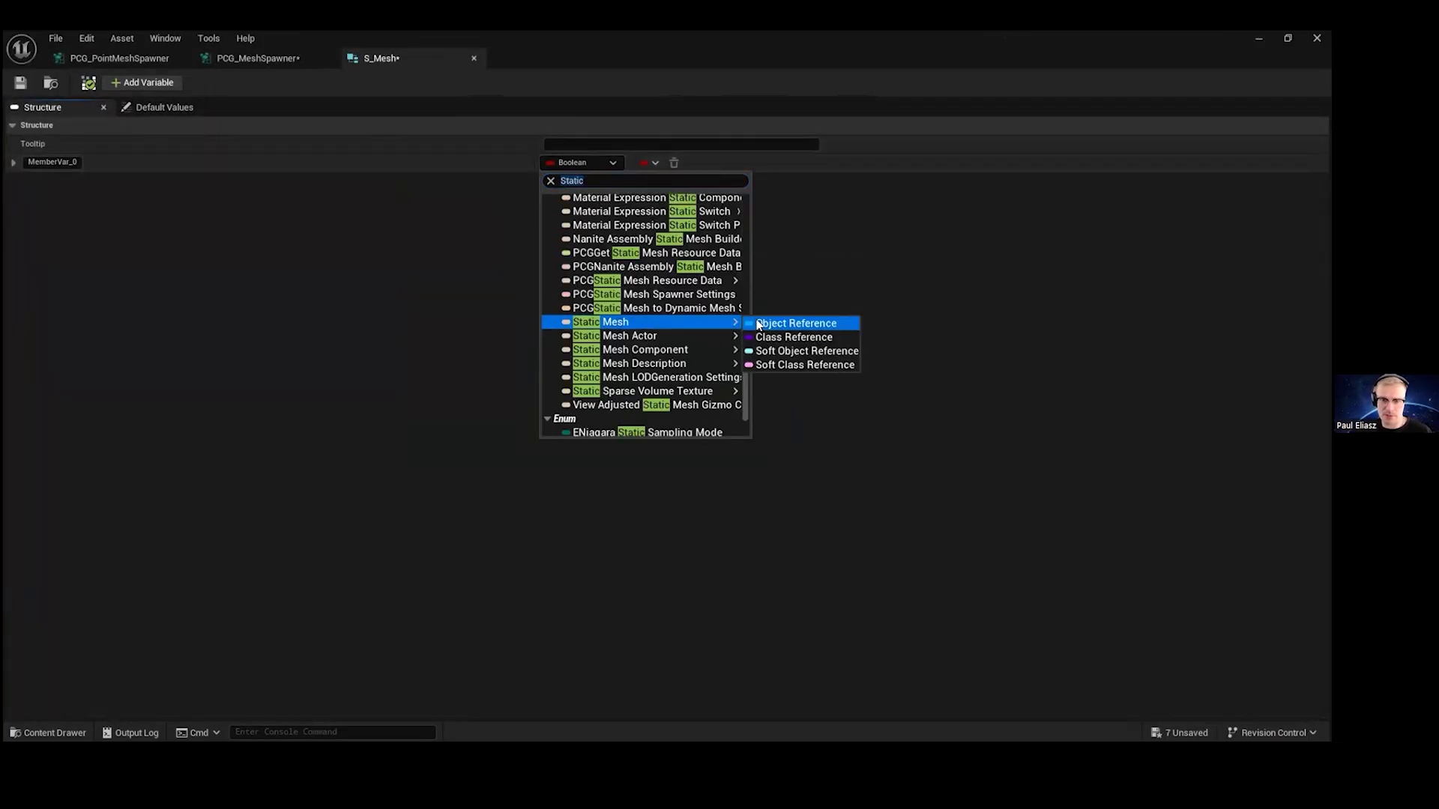
click(780, 324)
double_click(60, 161)
text(Mesh)
key(Return)
- Add a Float variable named Weight to the S_Mesh structure and save the structure
click(143, 83)
double_click(61, 180)
text(Weight)
key(Return)
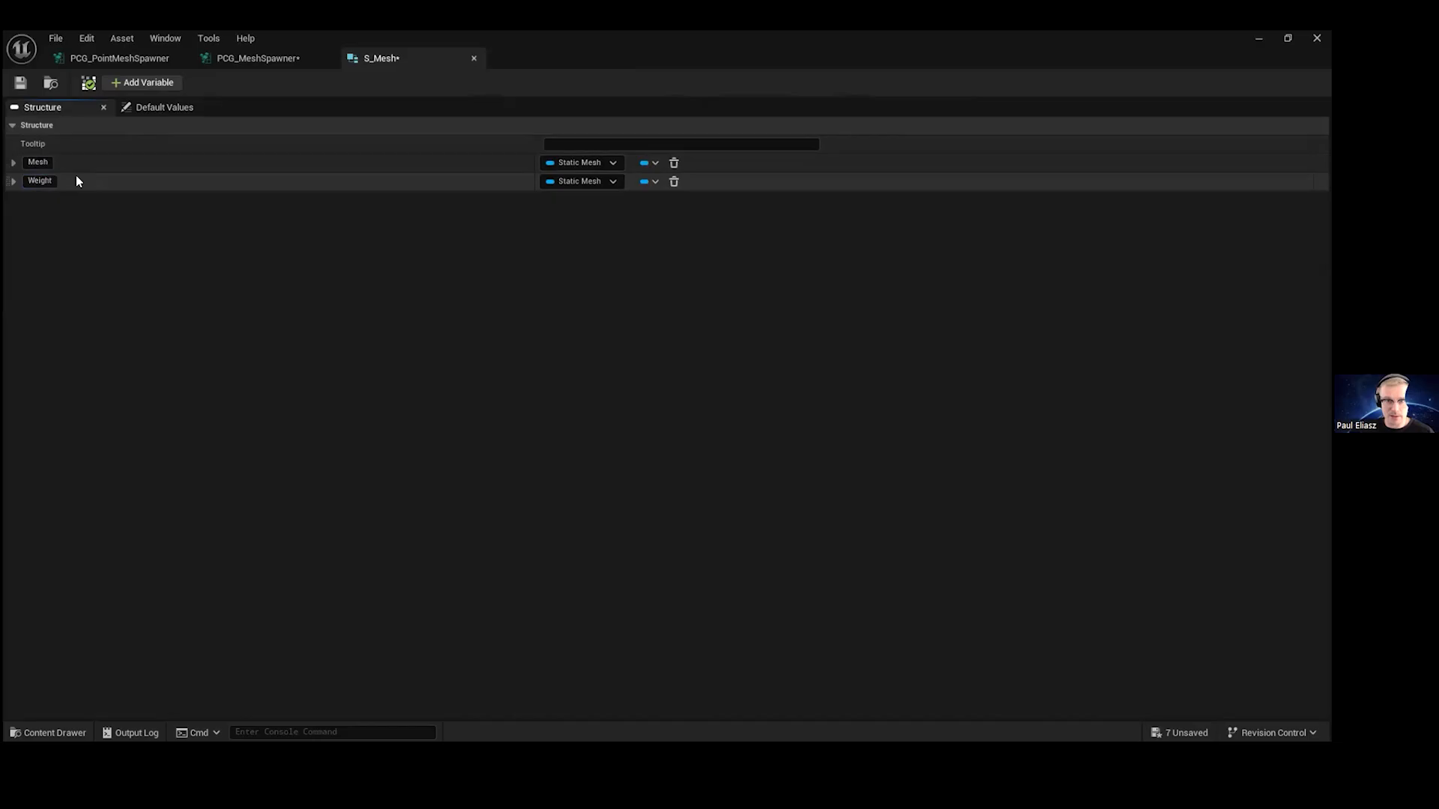
click(563, 181)
click(581, 274)
click(20, 82)
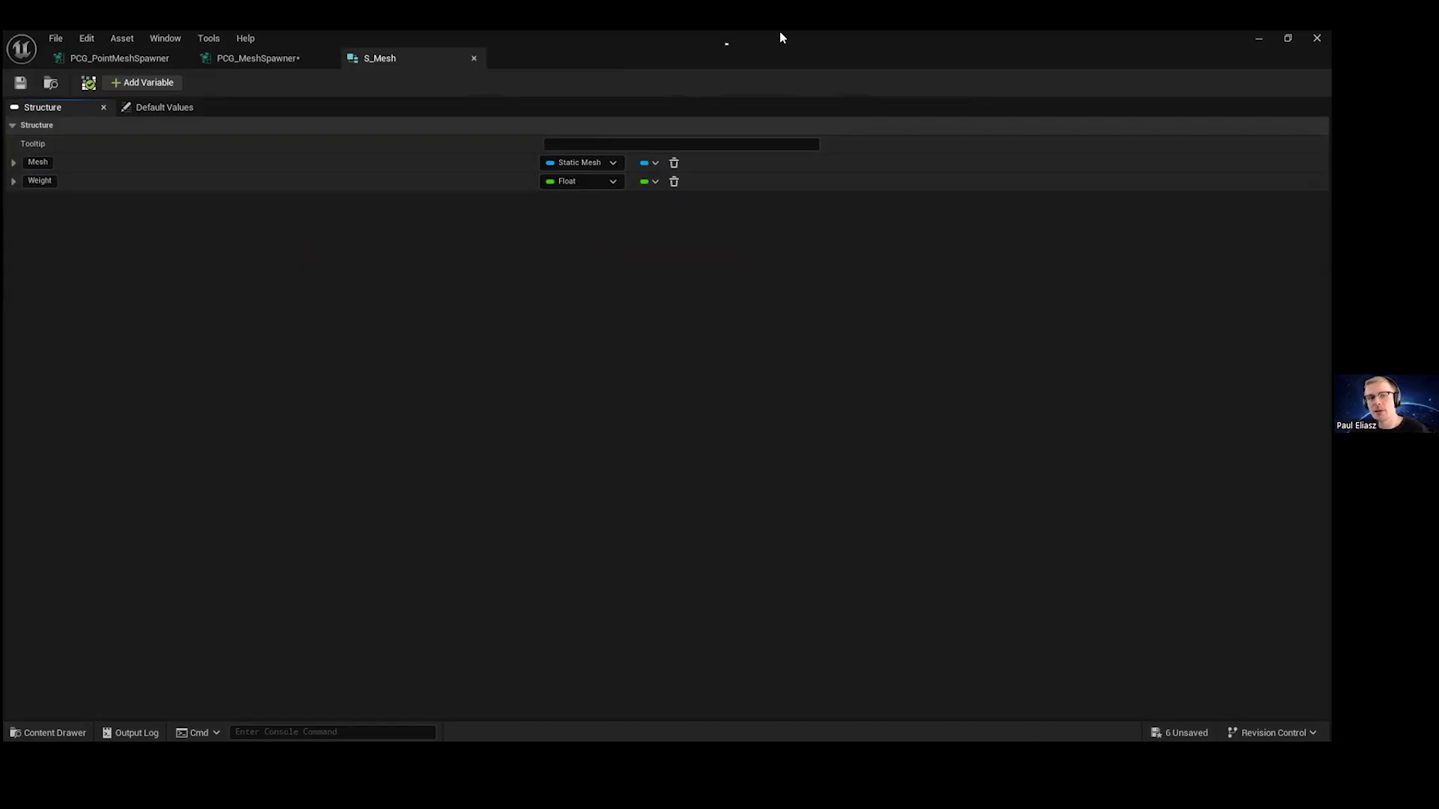
- Create a Blueprint class with PrimaryDataAsset as parent in the PCGMeshSpawner folder and name it PDA_Mesh
drag(1018, 190, 1023, 195)
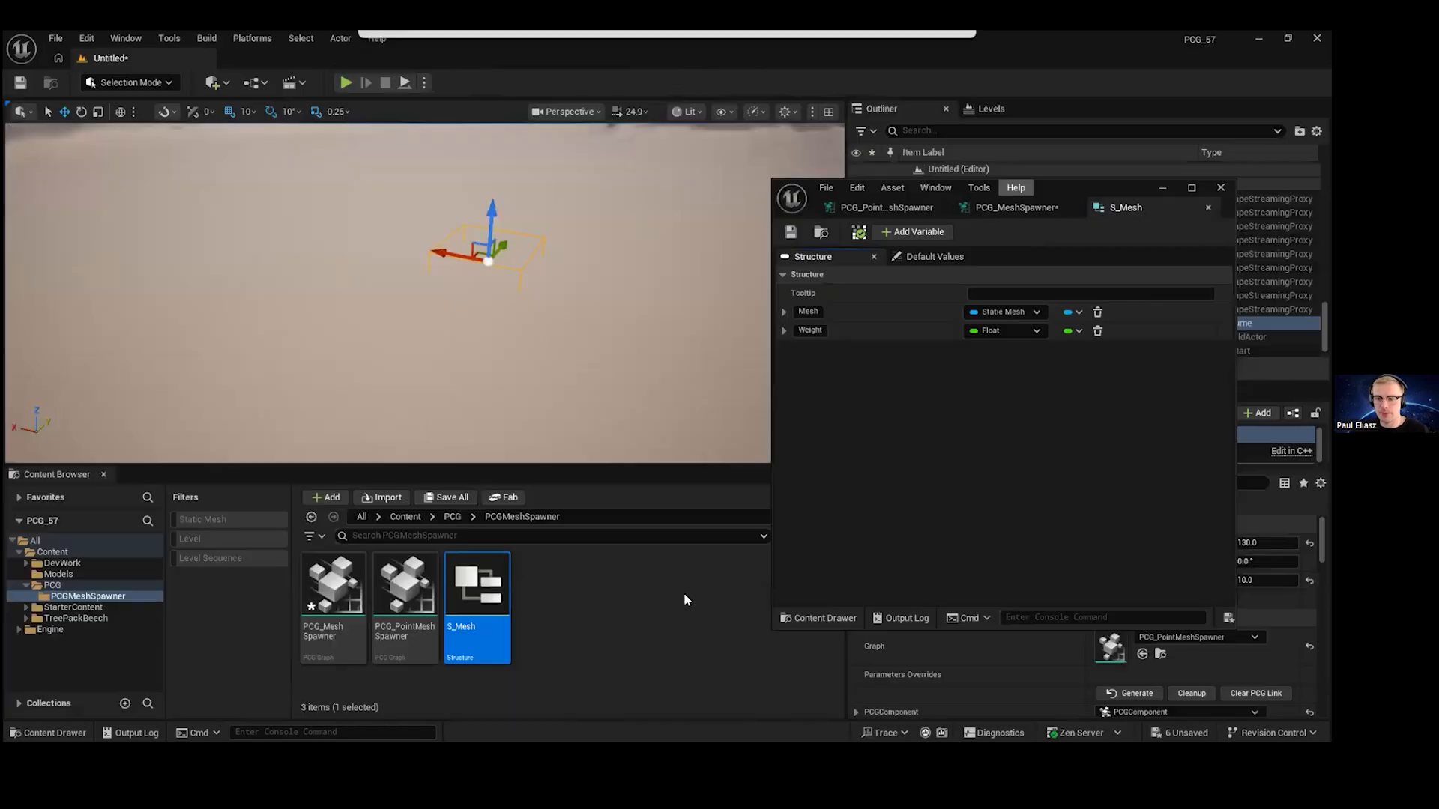
click(578, 605)
right_click(577, 604)
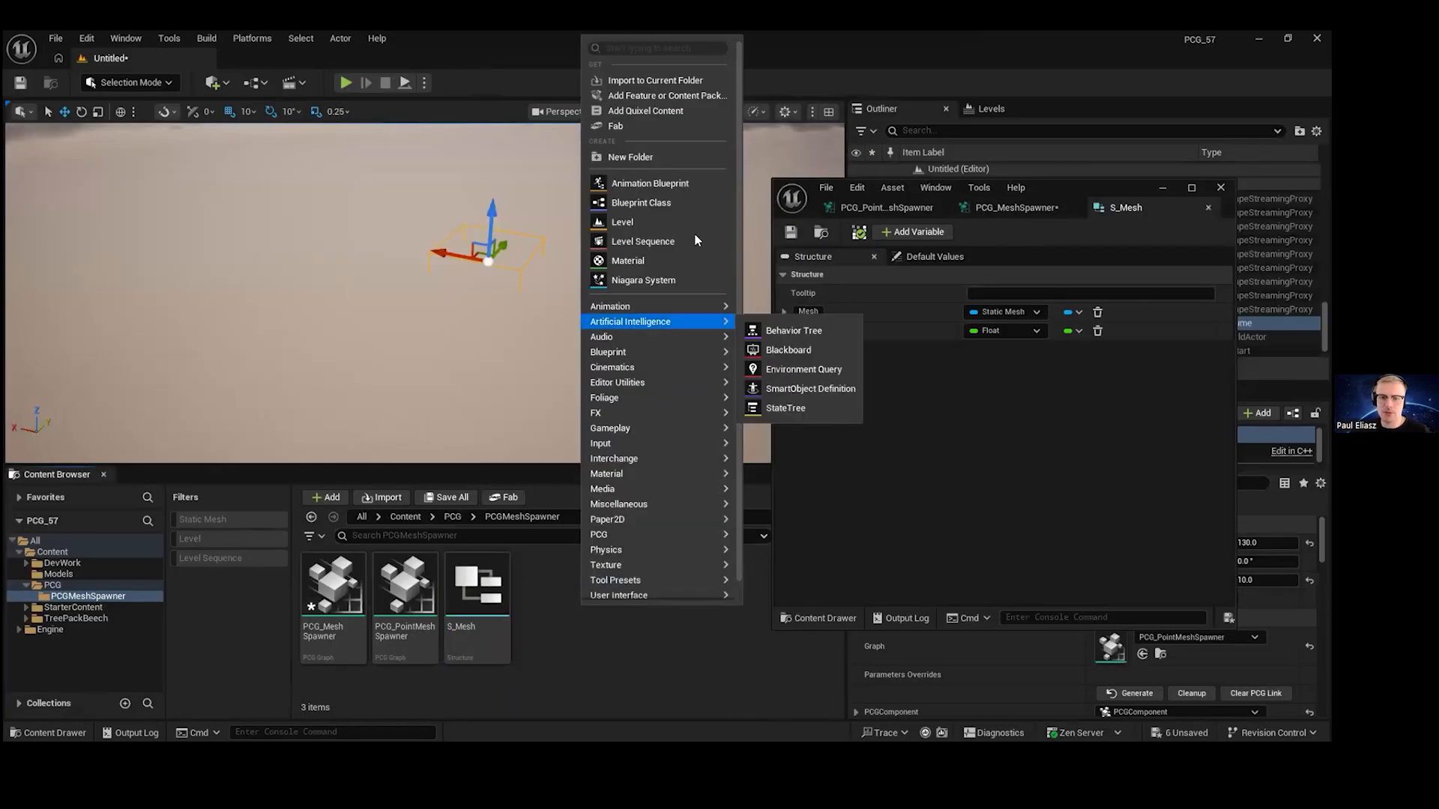
click(640, 203)
click(487, 487)
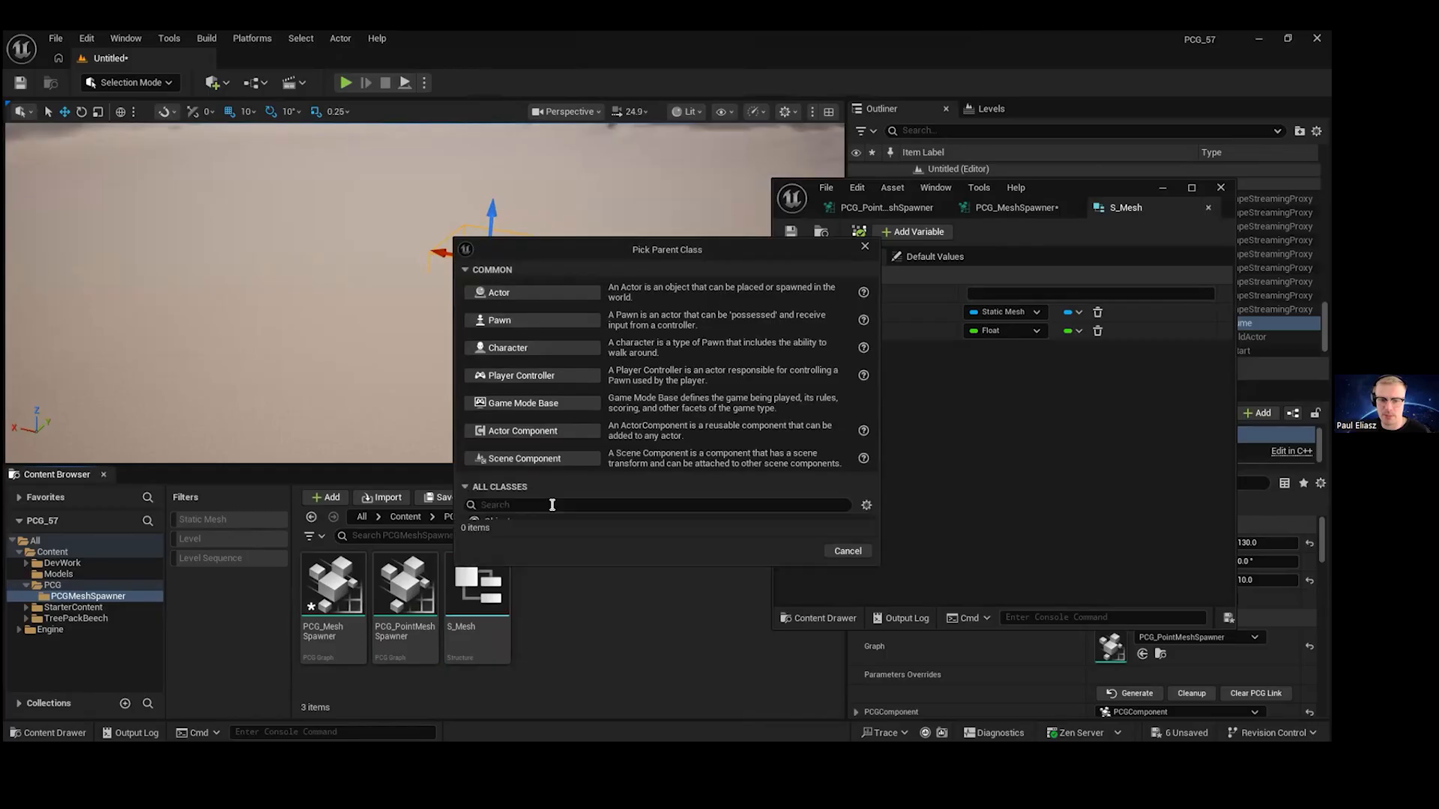
text(Pri)
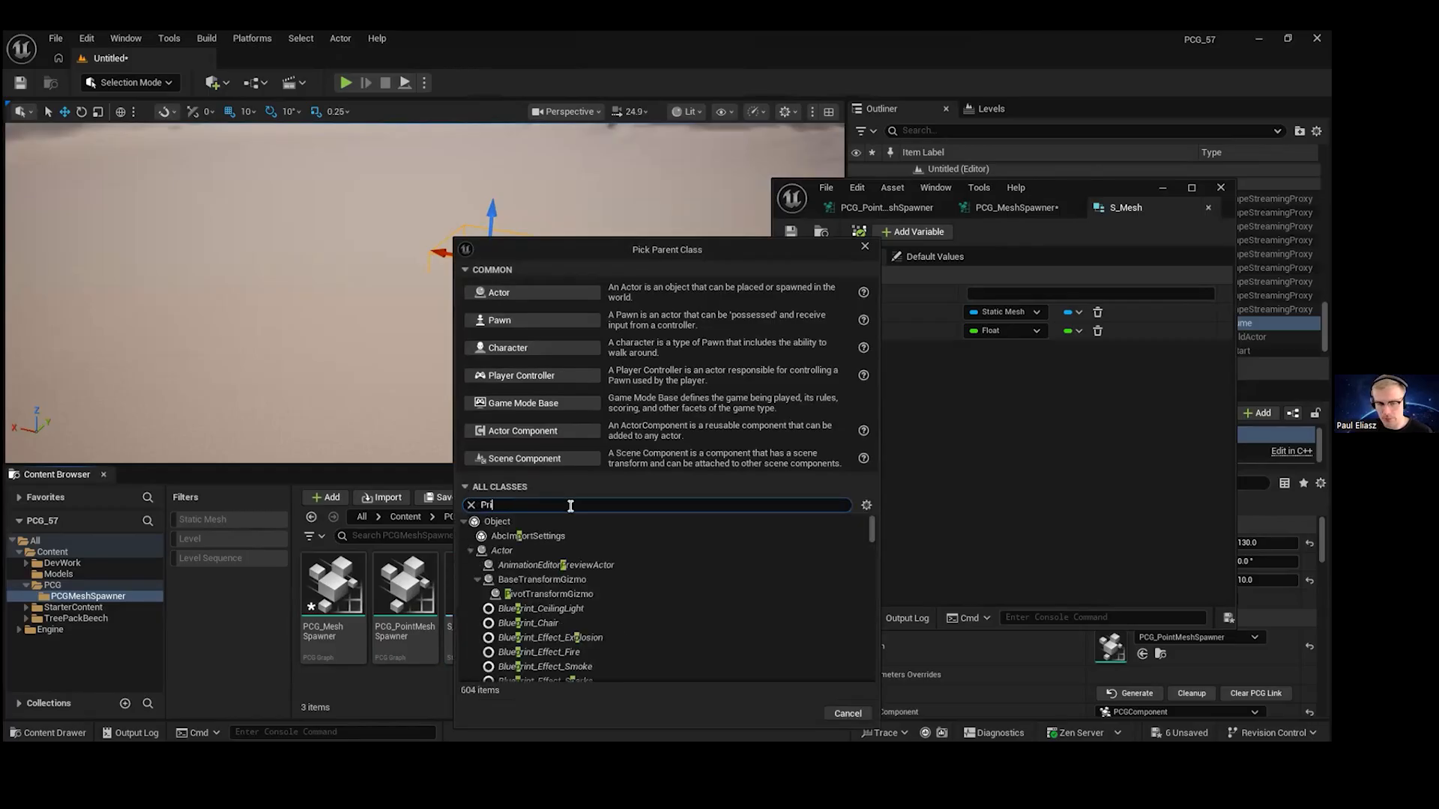
text(mar)
click(554, 548)
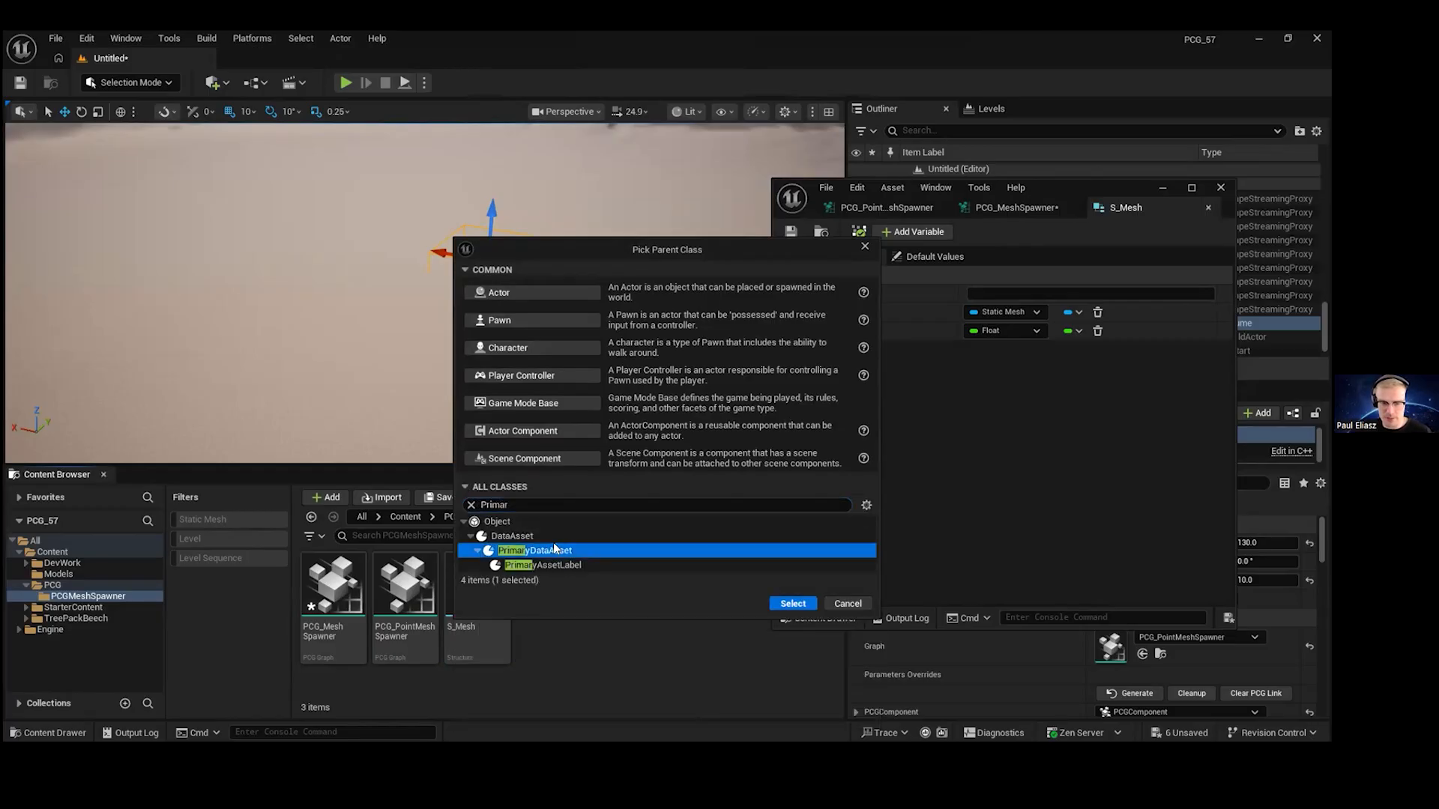
click(793, 603)
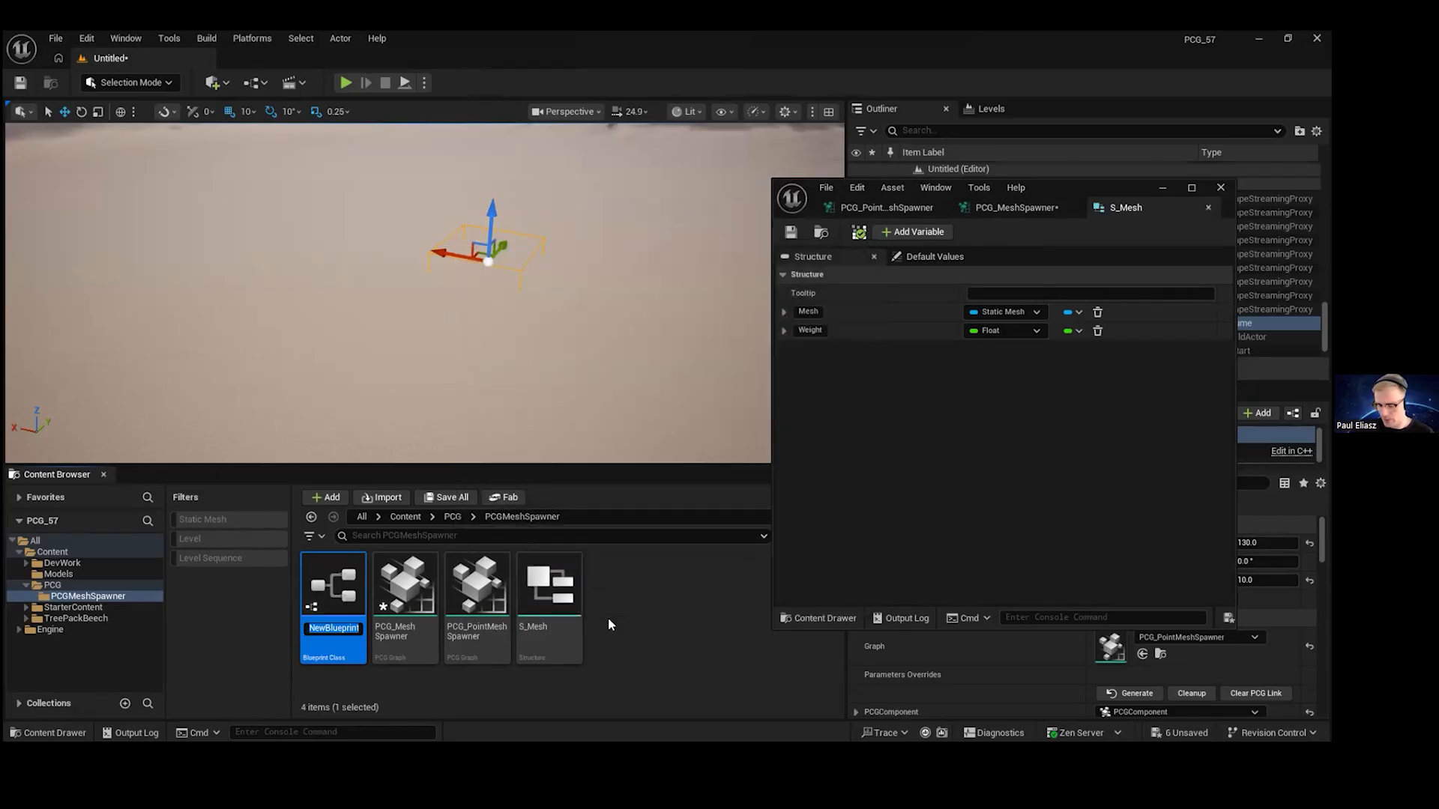
text(PDA_Mesh)
key(Return)
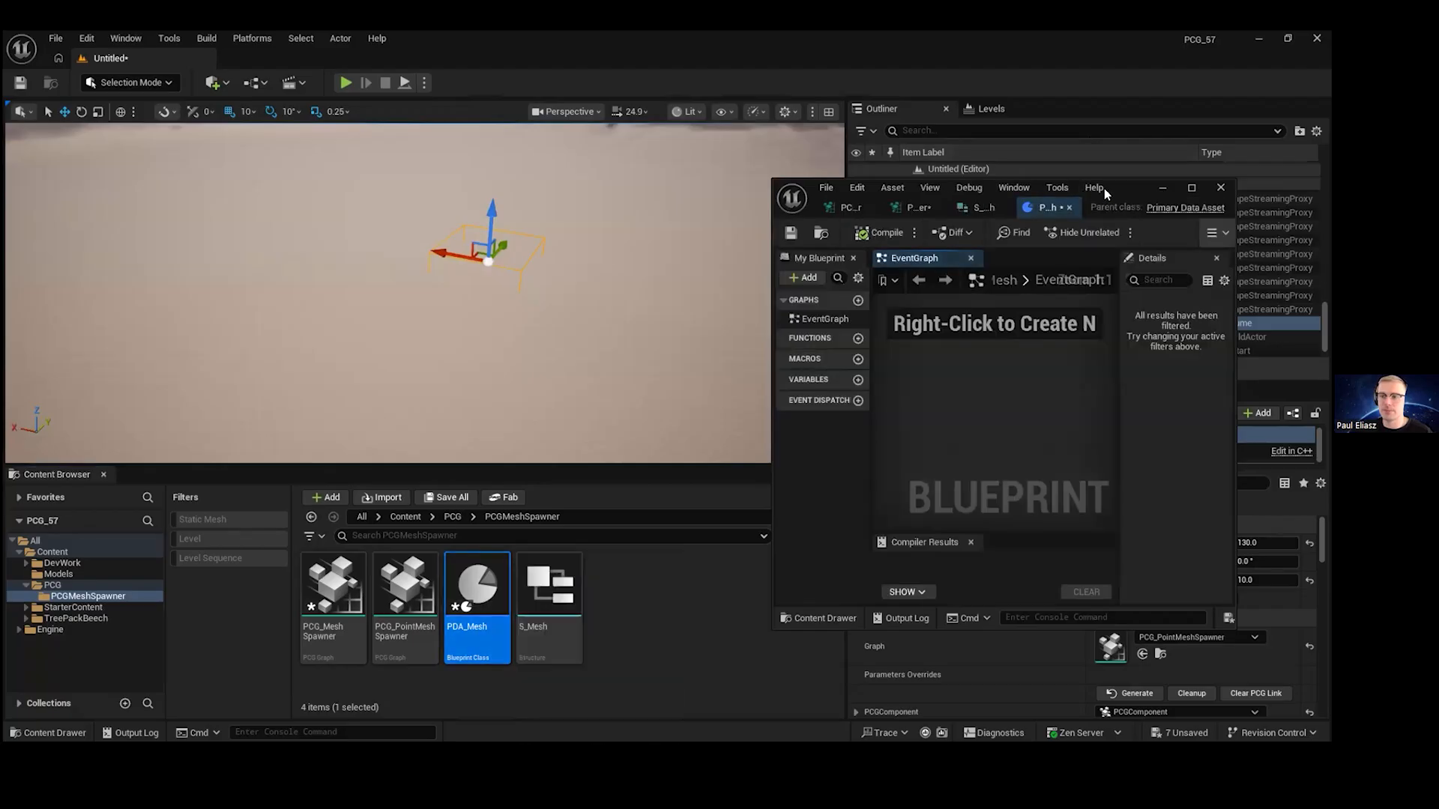
- Add a variable to PDA_Mesh, set its type to an array of S Mesh structures and make it instance editable
double_click(1114, 189)
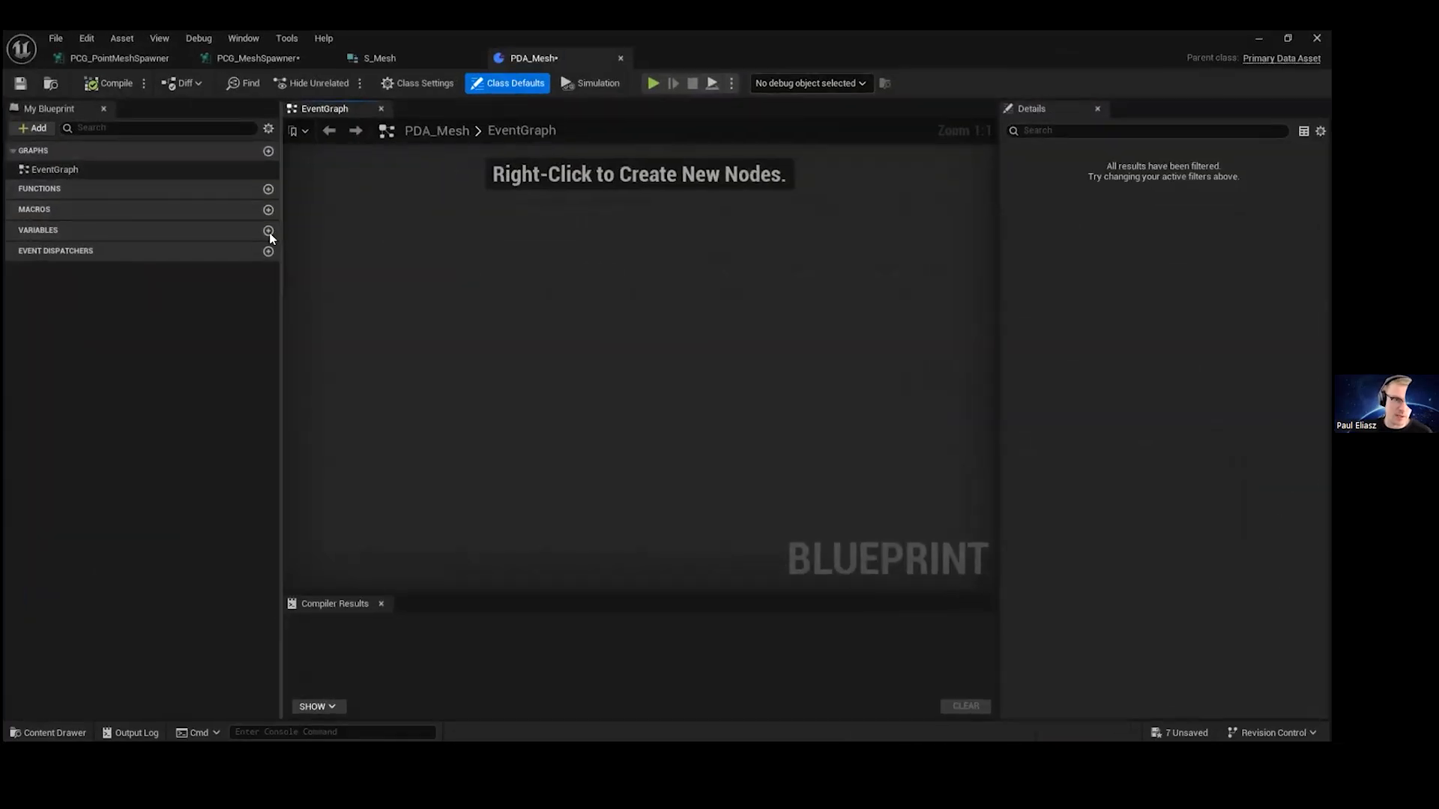
click(270, 230)
click(204, 250)
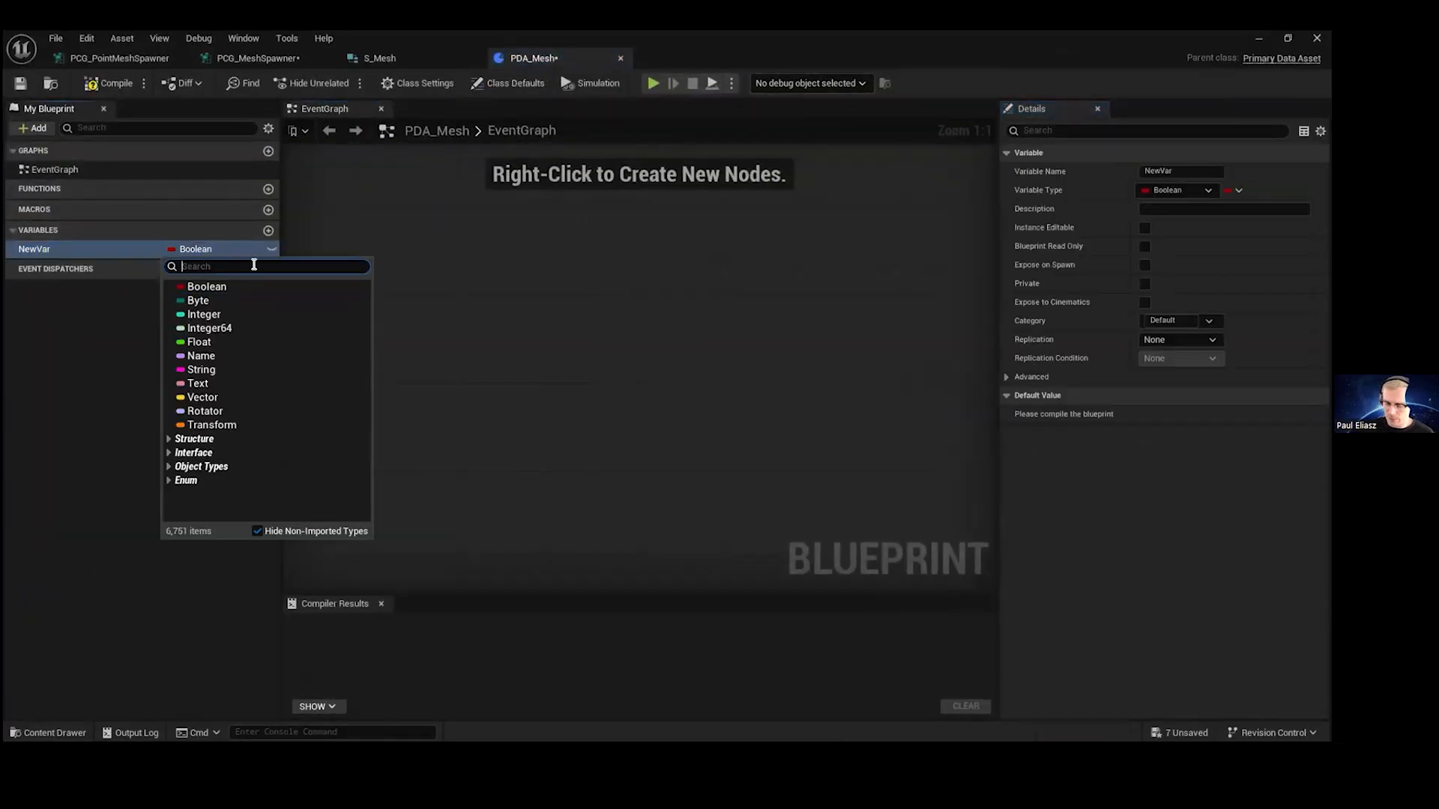
text(S_Mesh)
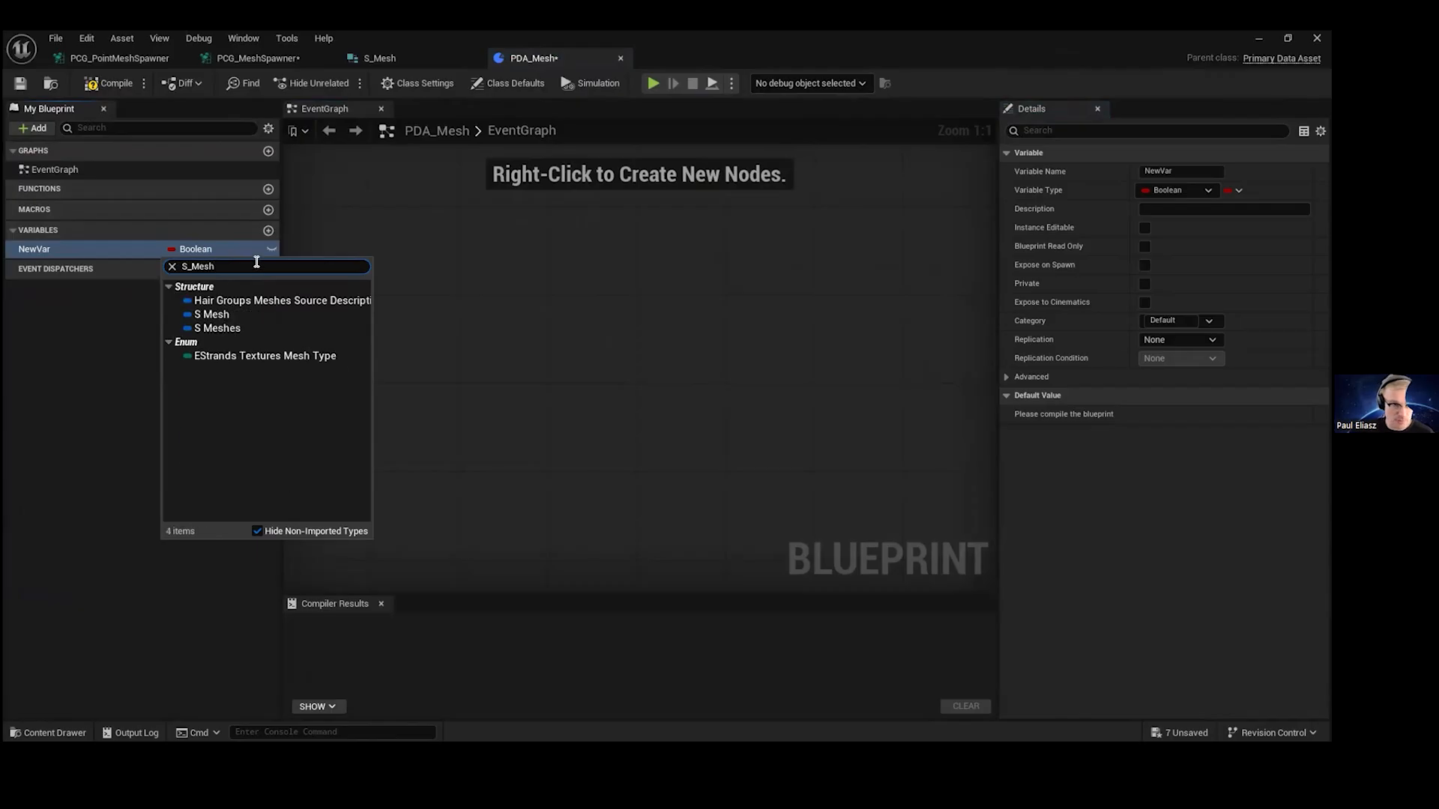
click(231, 318)
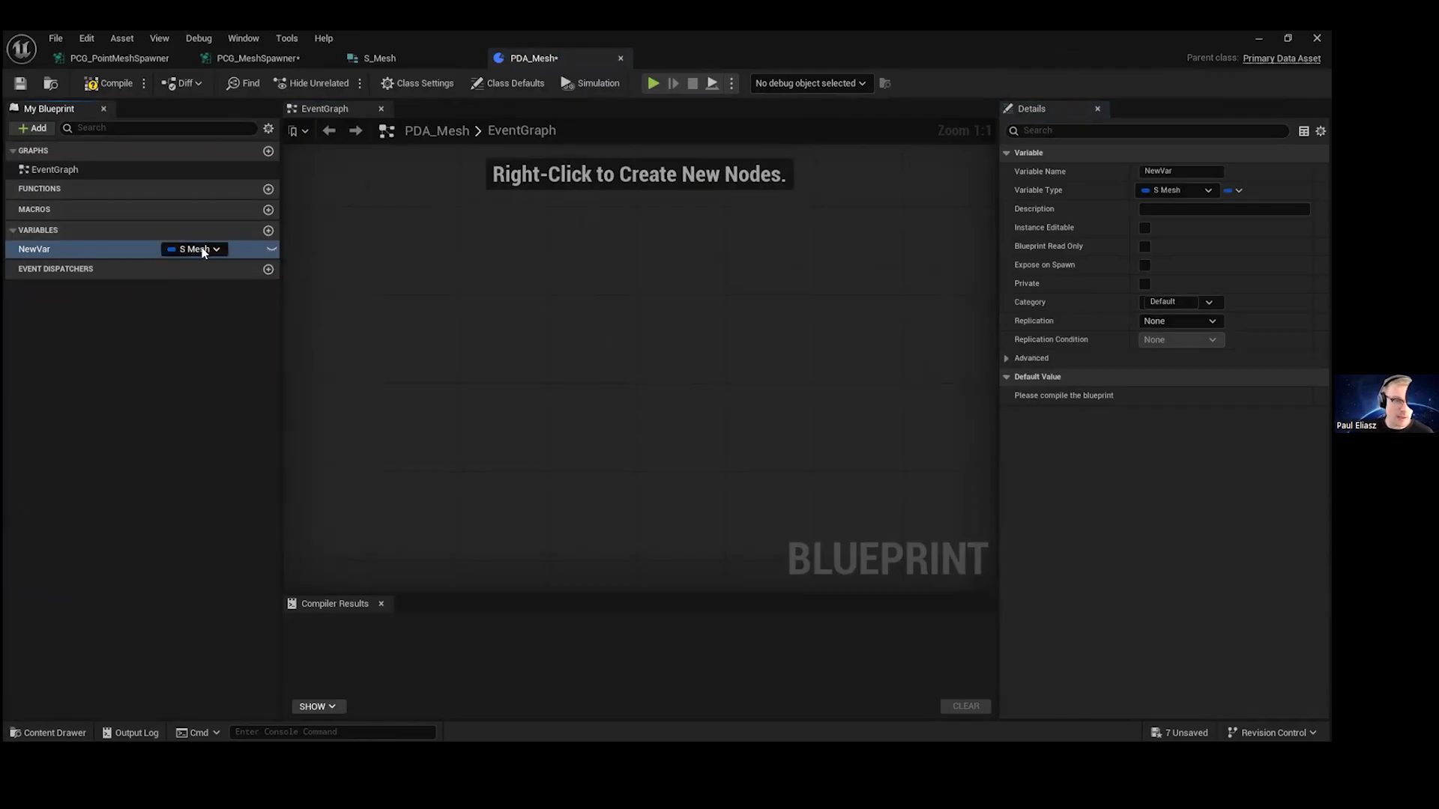
click(1233, 190)
click(1226, 226)
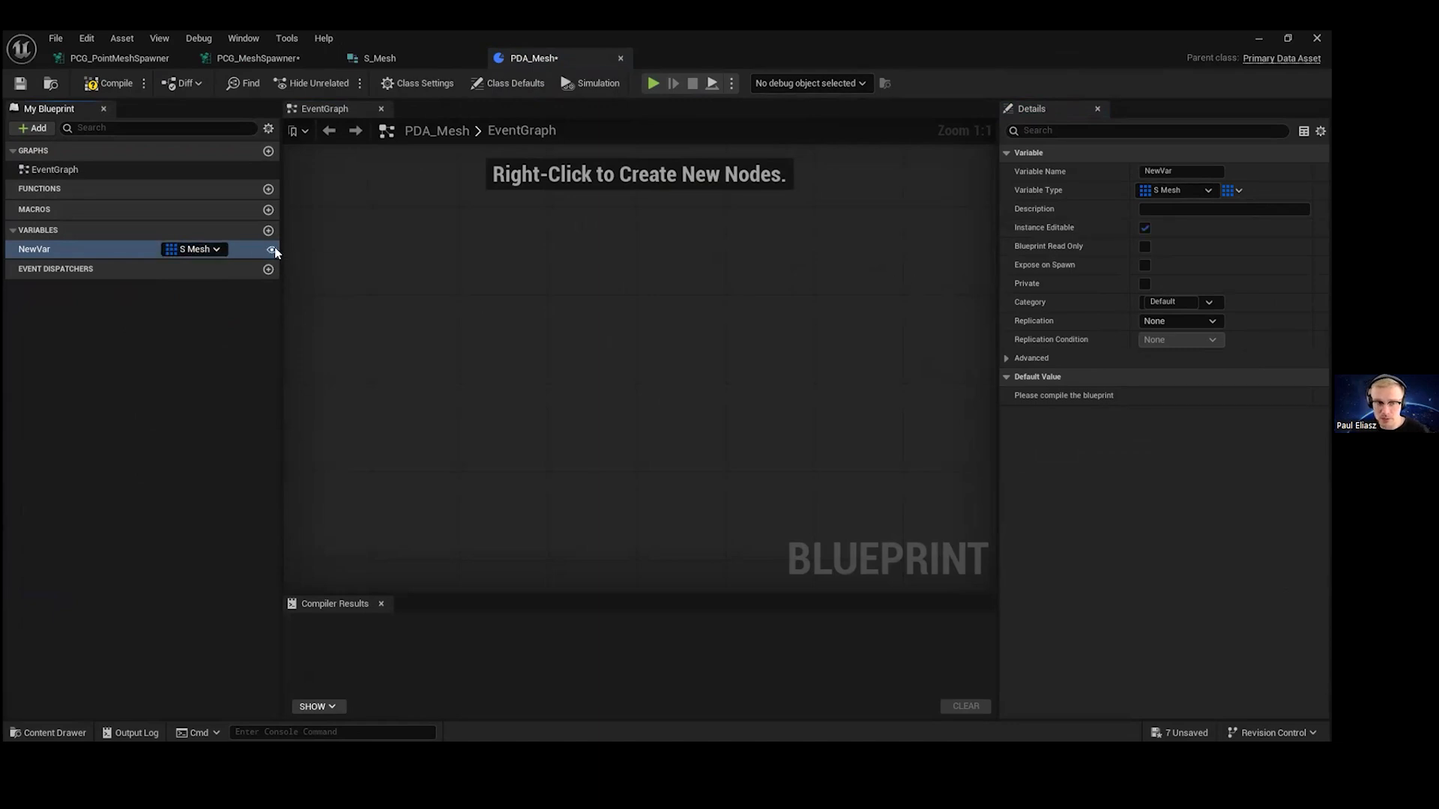
- Rename the new array variable to Mesh and compile the blueprint
click(58, 251)
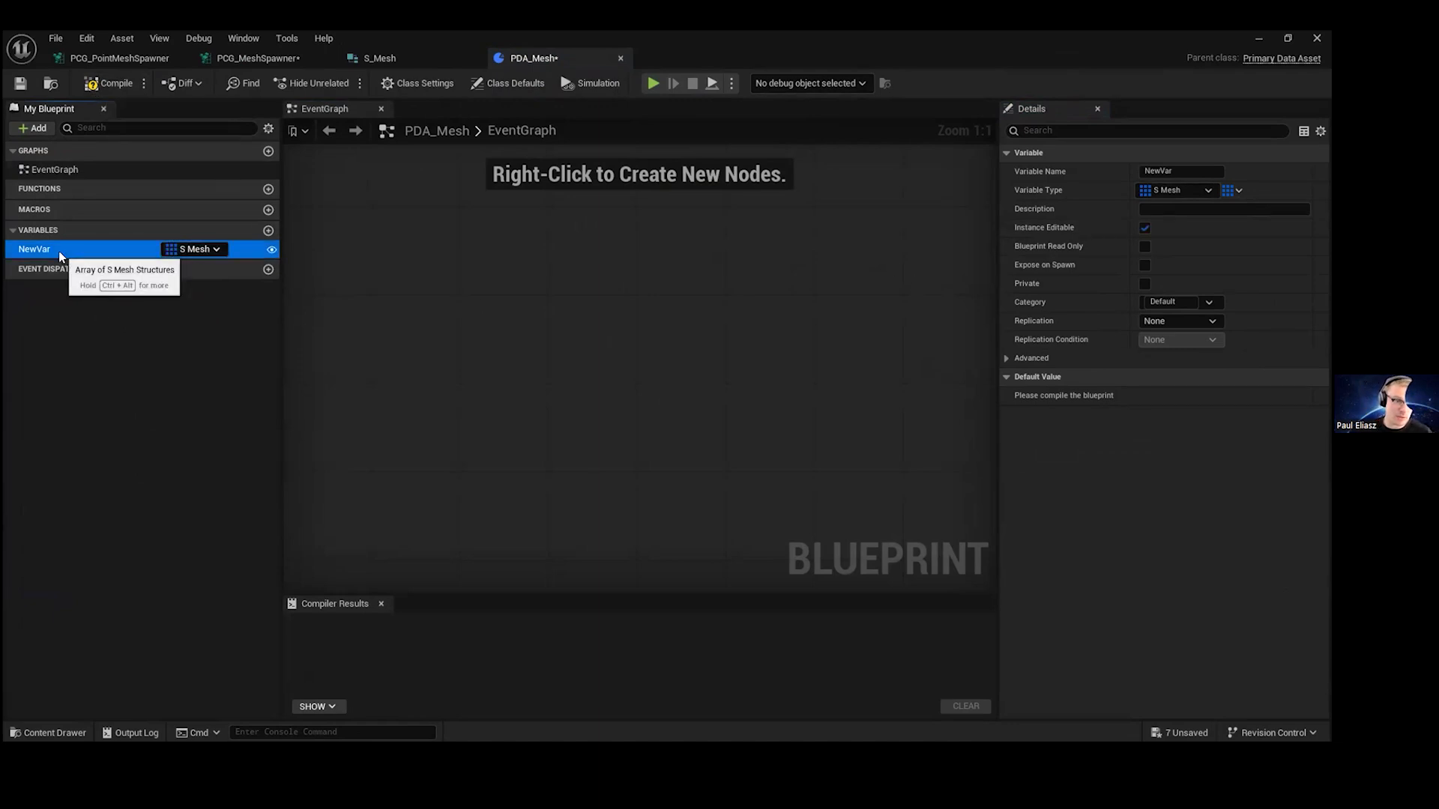
double_click(59, 250)
text(Mesh)
key(Return)
click(88, 85)
- Rename the S Mesh array variable to DynamicMesh, then compile and save PDA_Mesh
double_click(46, 248)
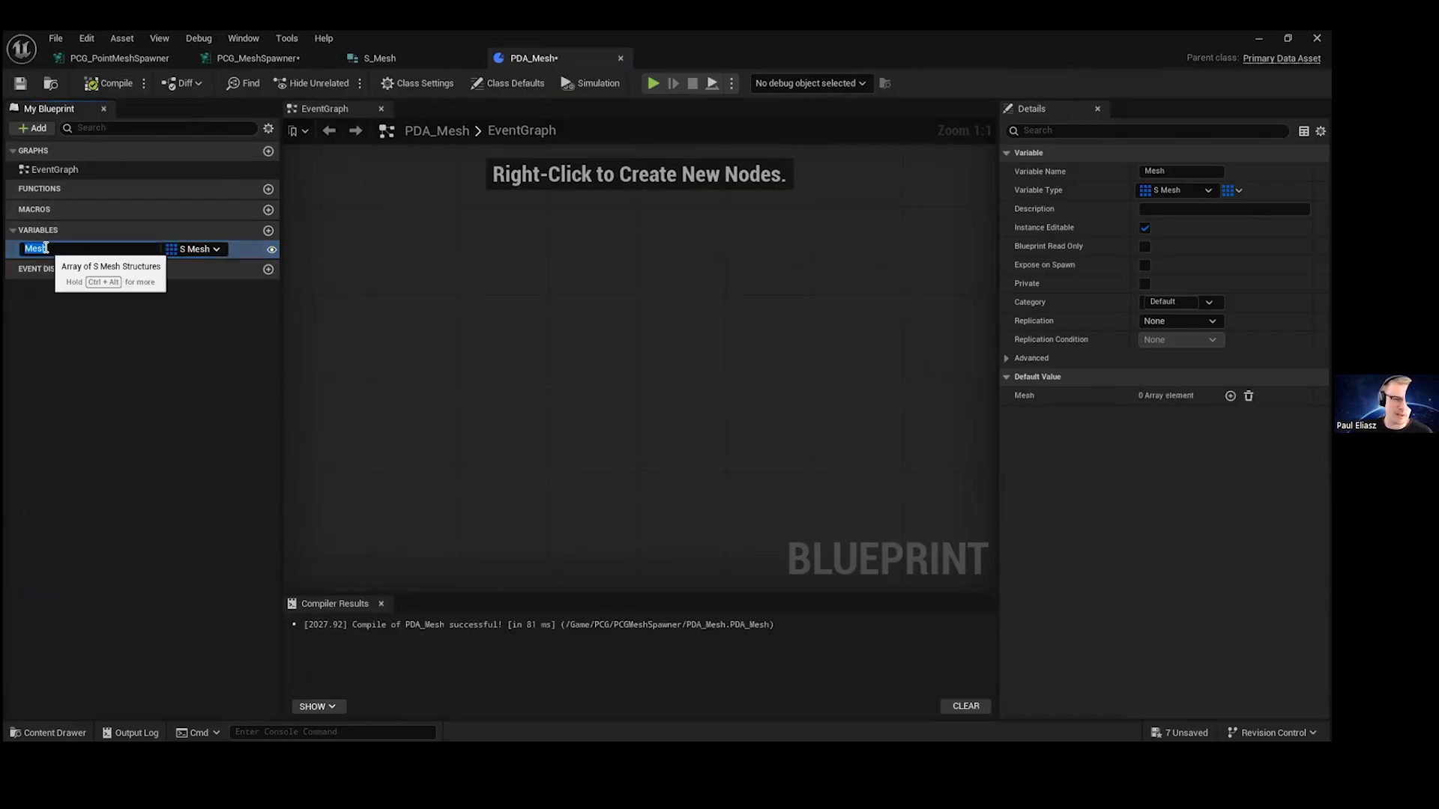
text(Dynami)
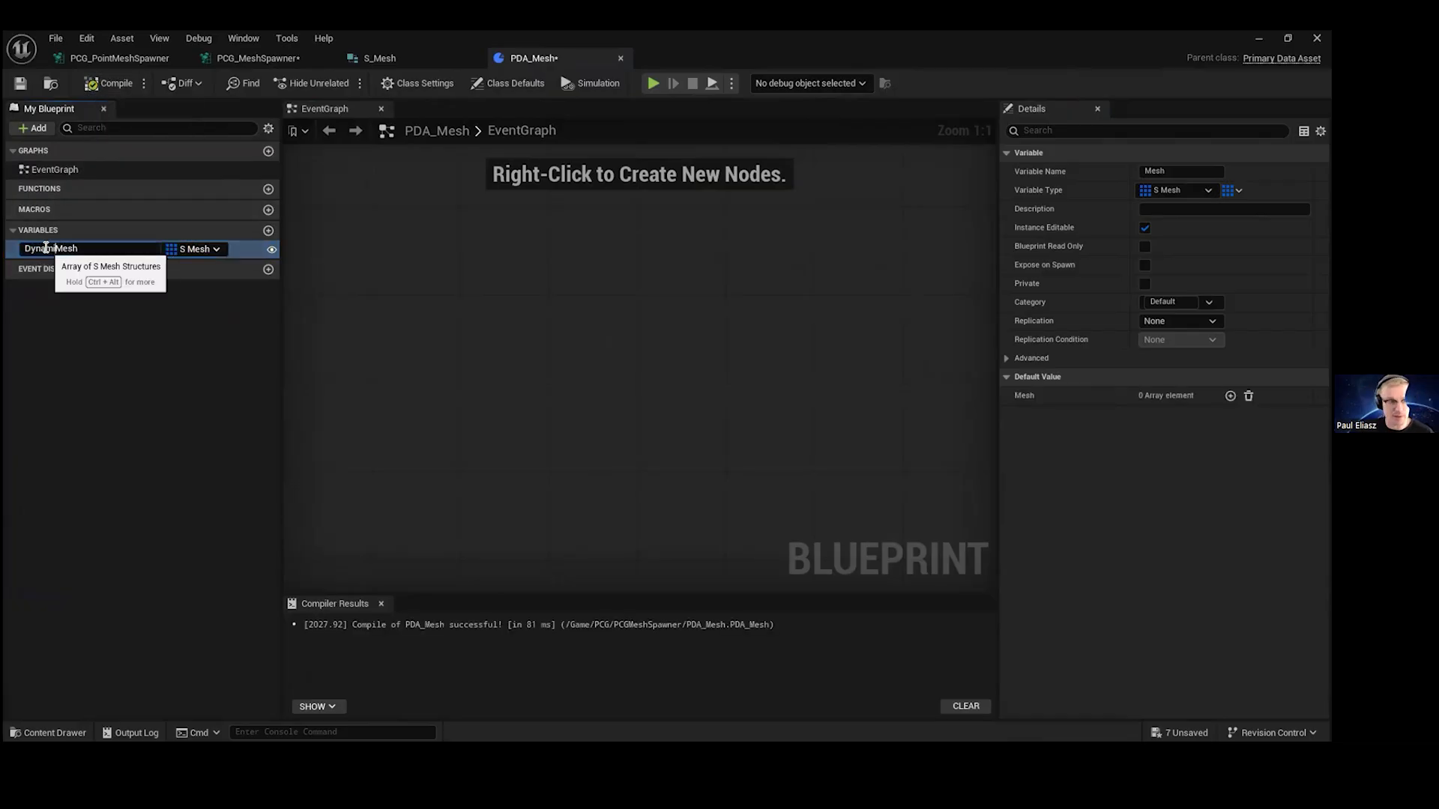
text(c)
key(Return)
click(95, 84)
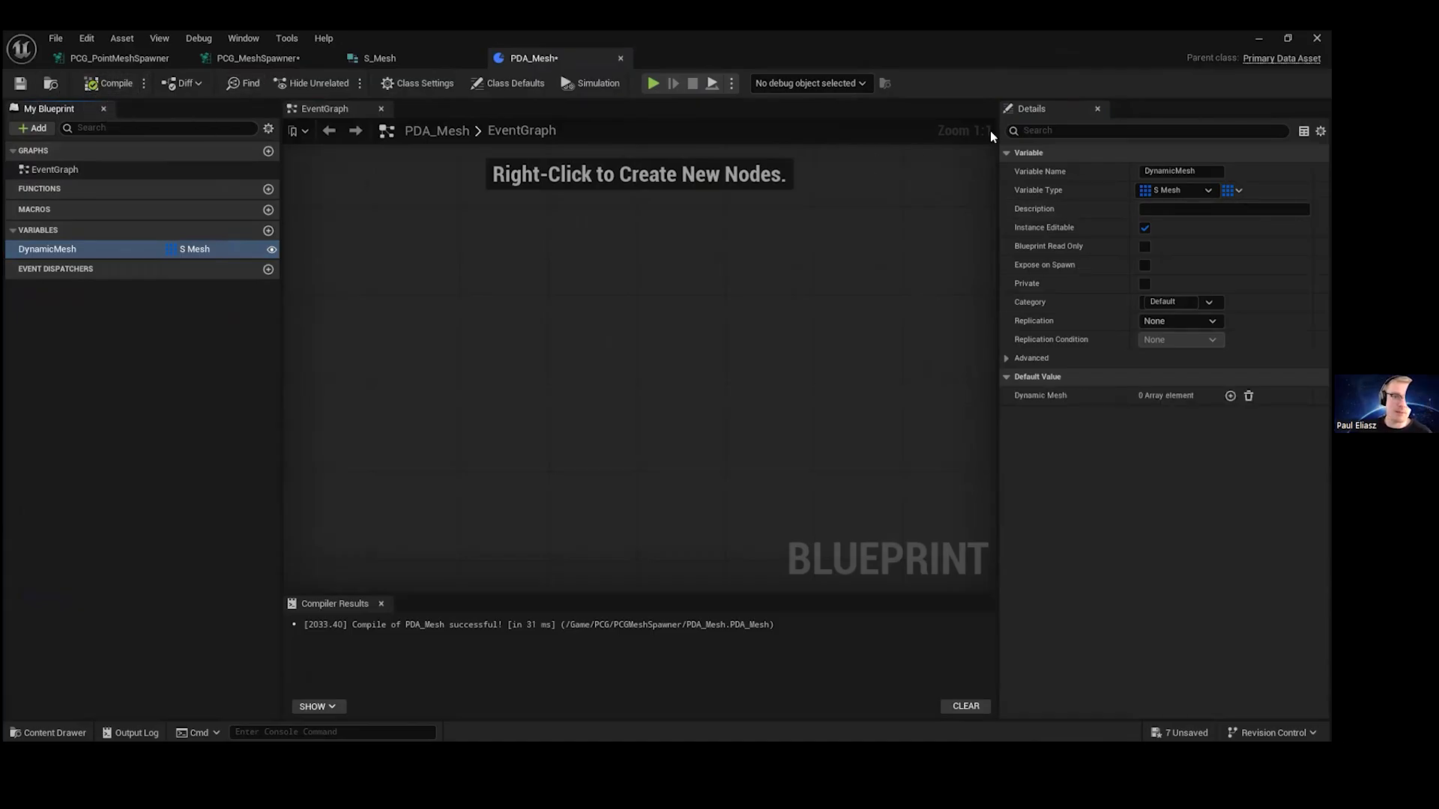
click(20, 83)
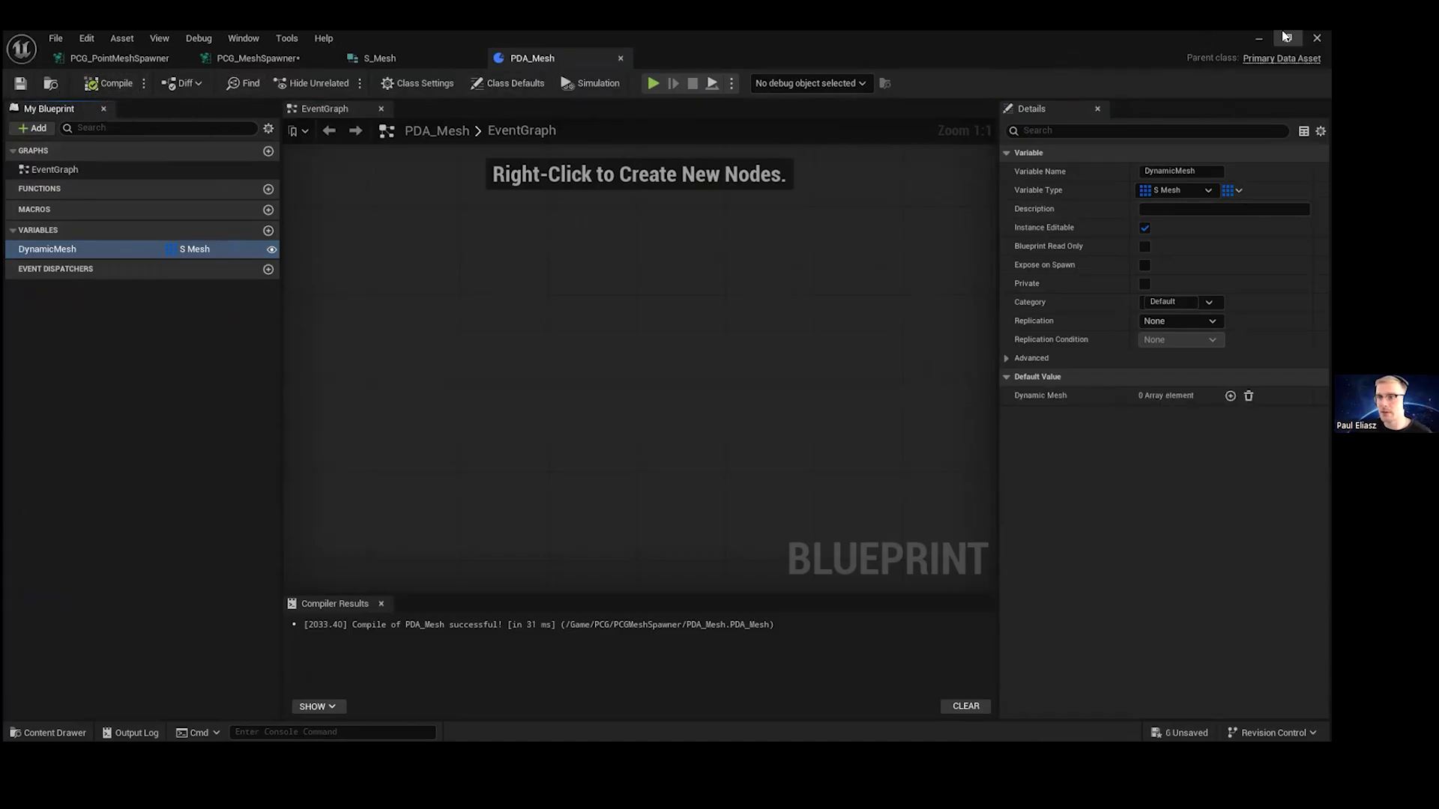
- Create a data asset of class PDA_Mesh in the PCGMeshSpawner folder, name it DA_Mesh and open it
click(1259, 37)
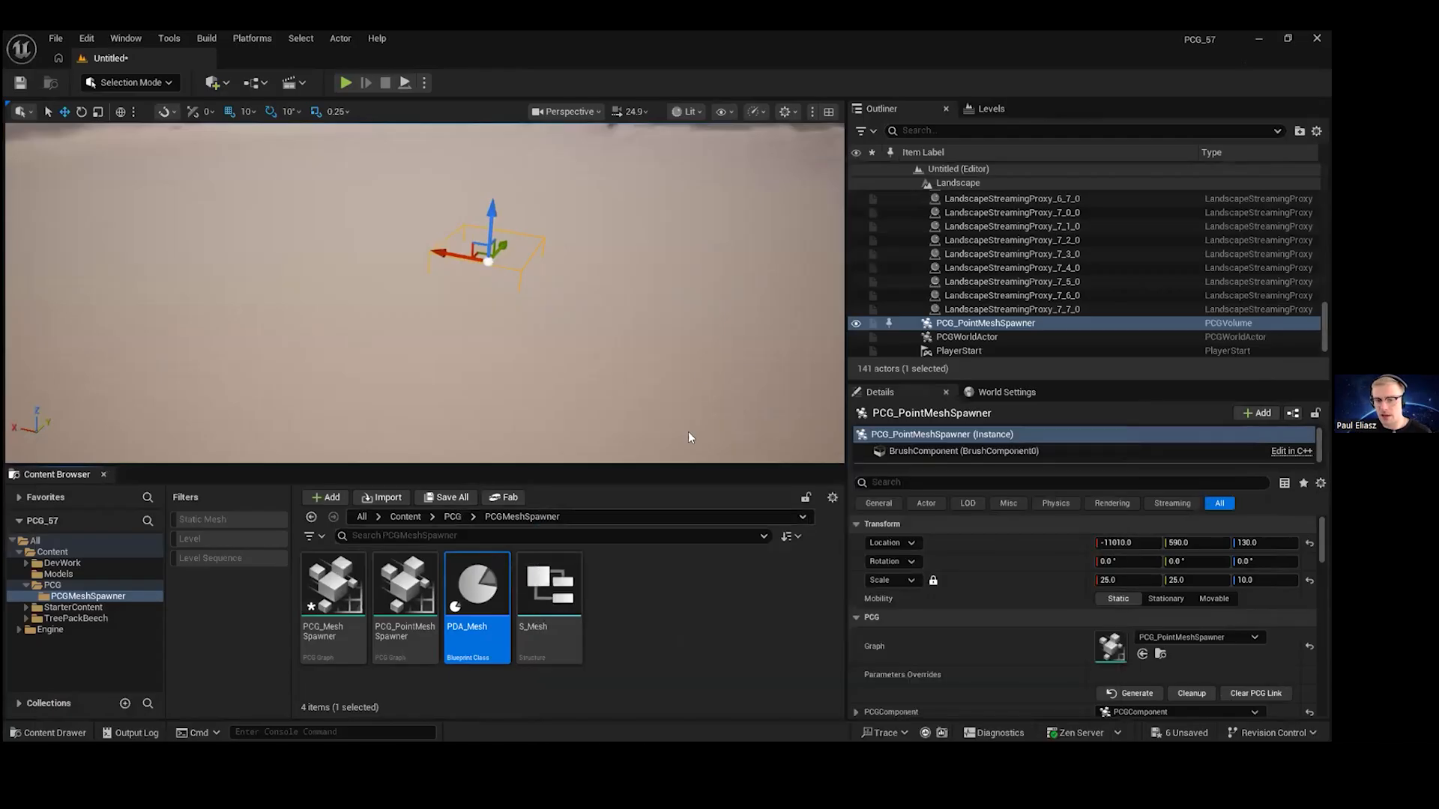
right_click(609, 585)
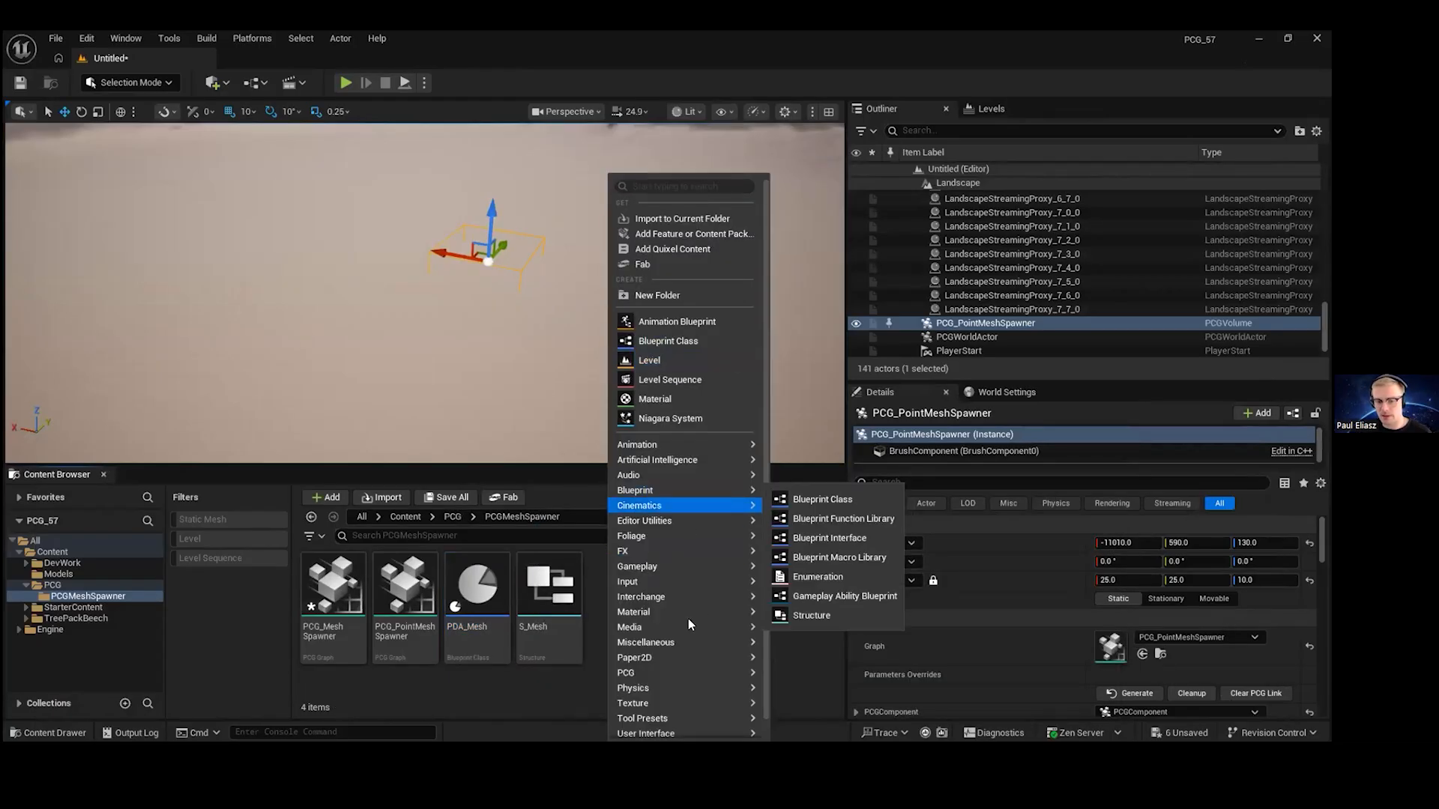
text(Data)
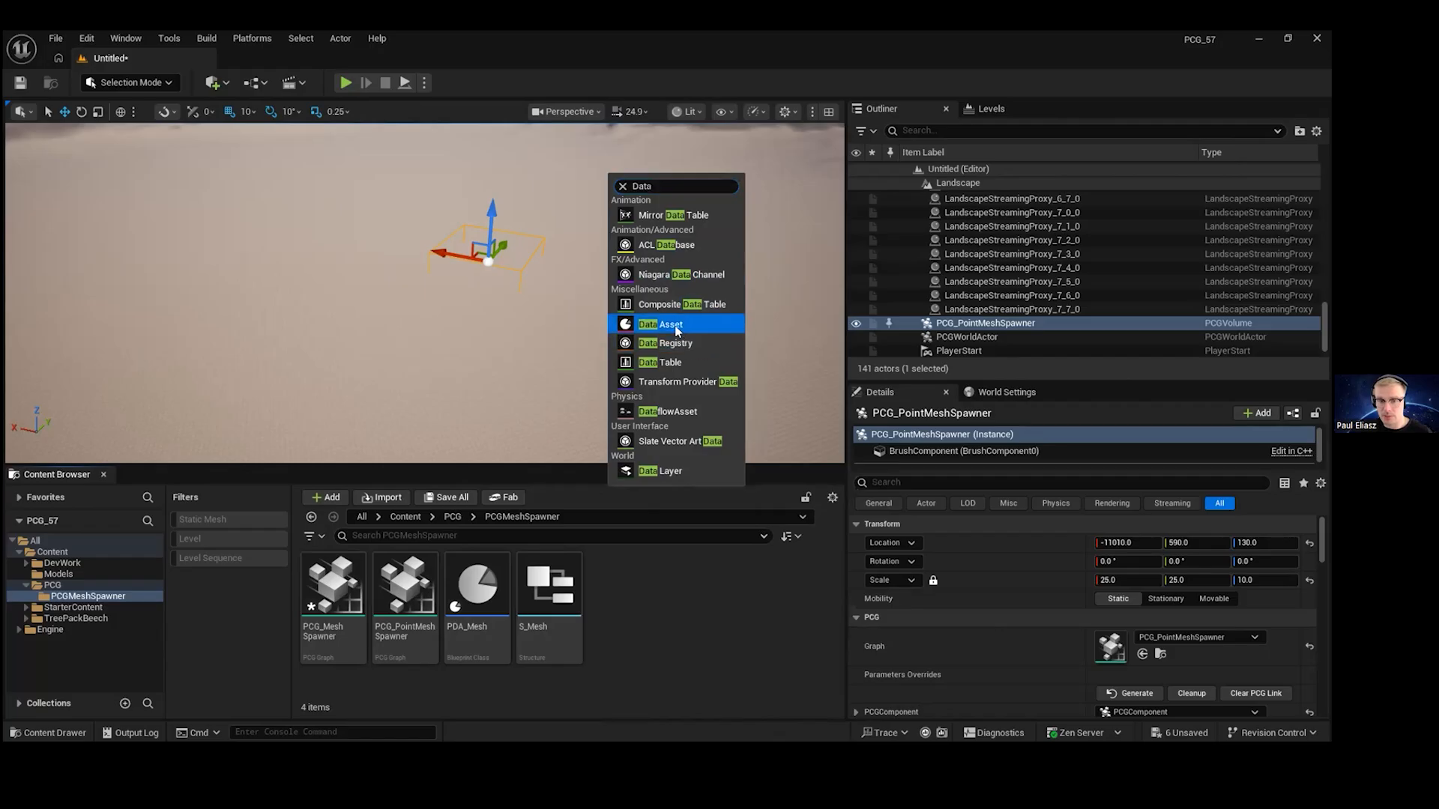
click(674, 328)
text(PDA)
click(581, 294)
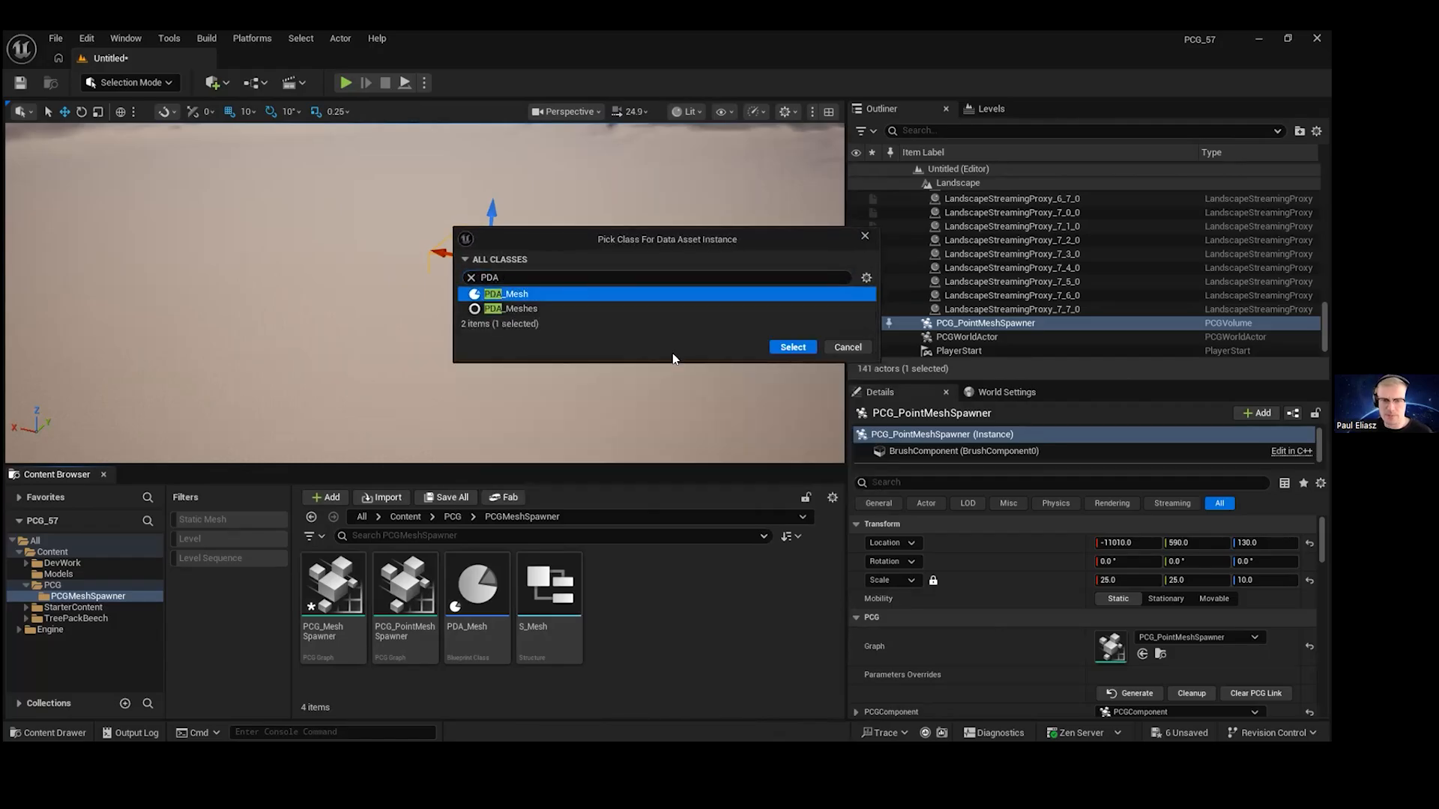
click(793, 347)
text(DA_Mesh)
key(Return)
key(Return)
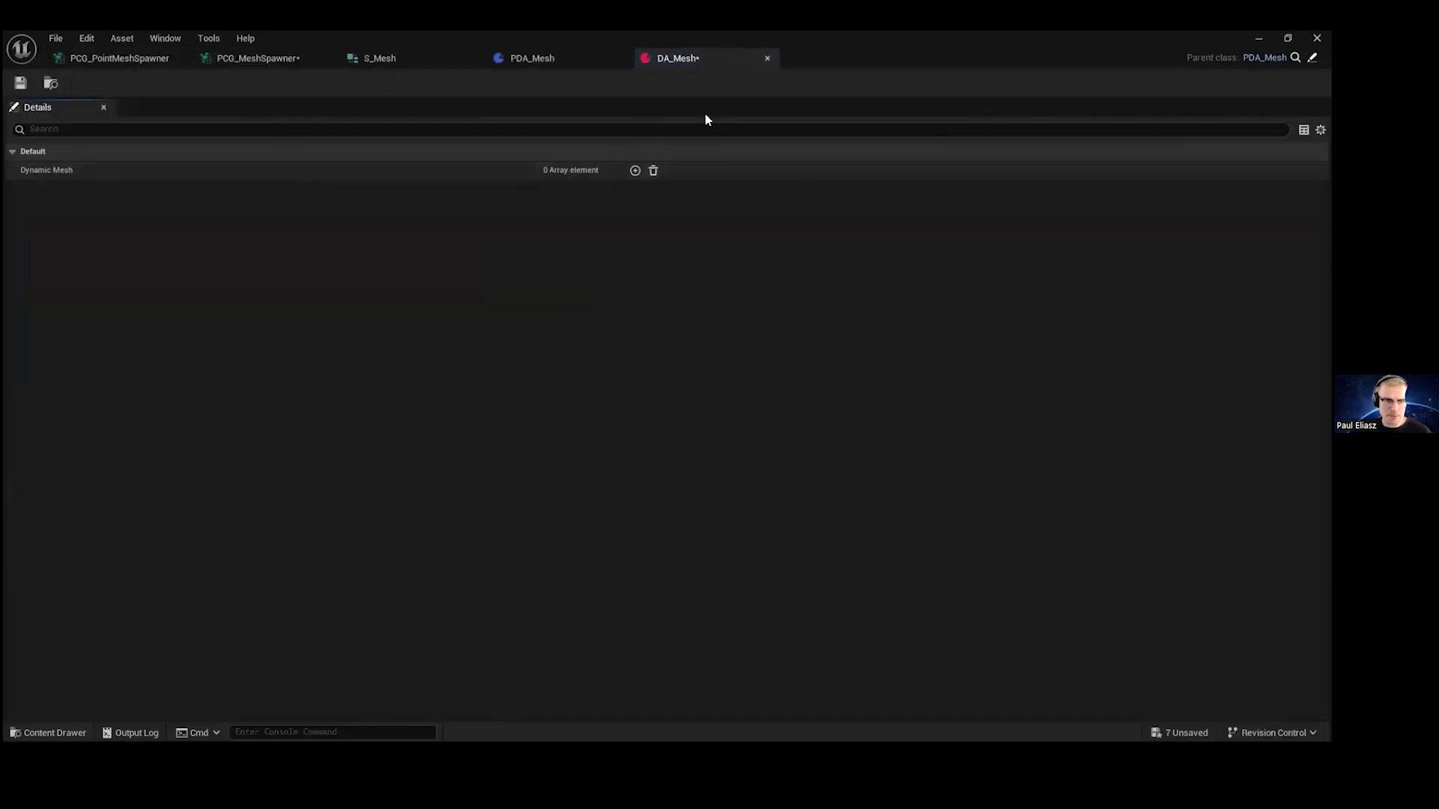
- Add an element to DA_Mesh's Dynamic Mesh array with mesh SM_Mesh and weight 1.0, and save the asset
click(635, 170)
click(597, 210)
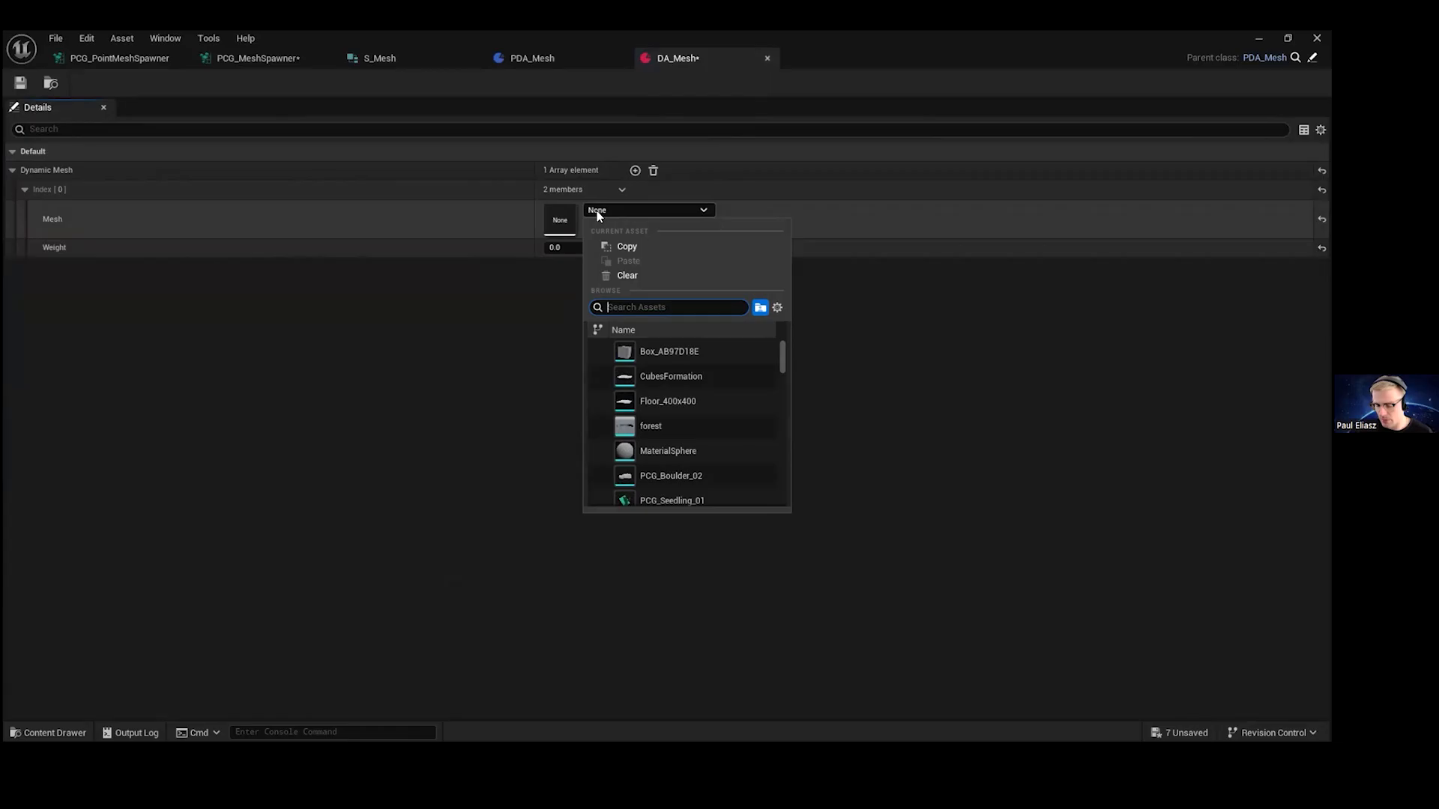
text(Mesh)
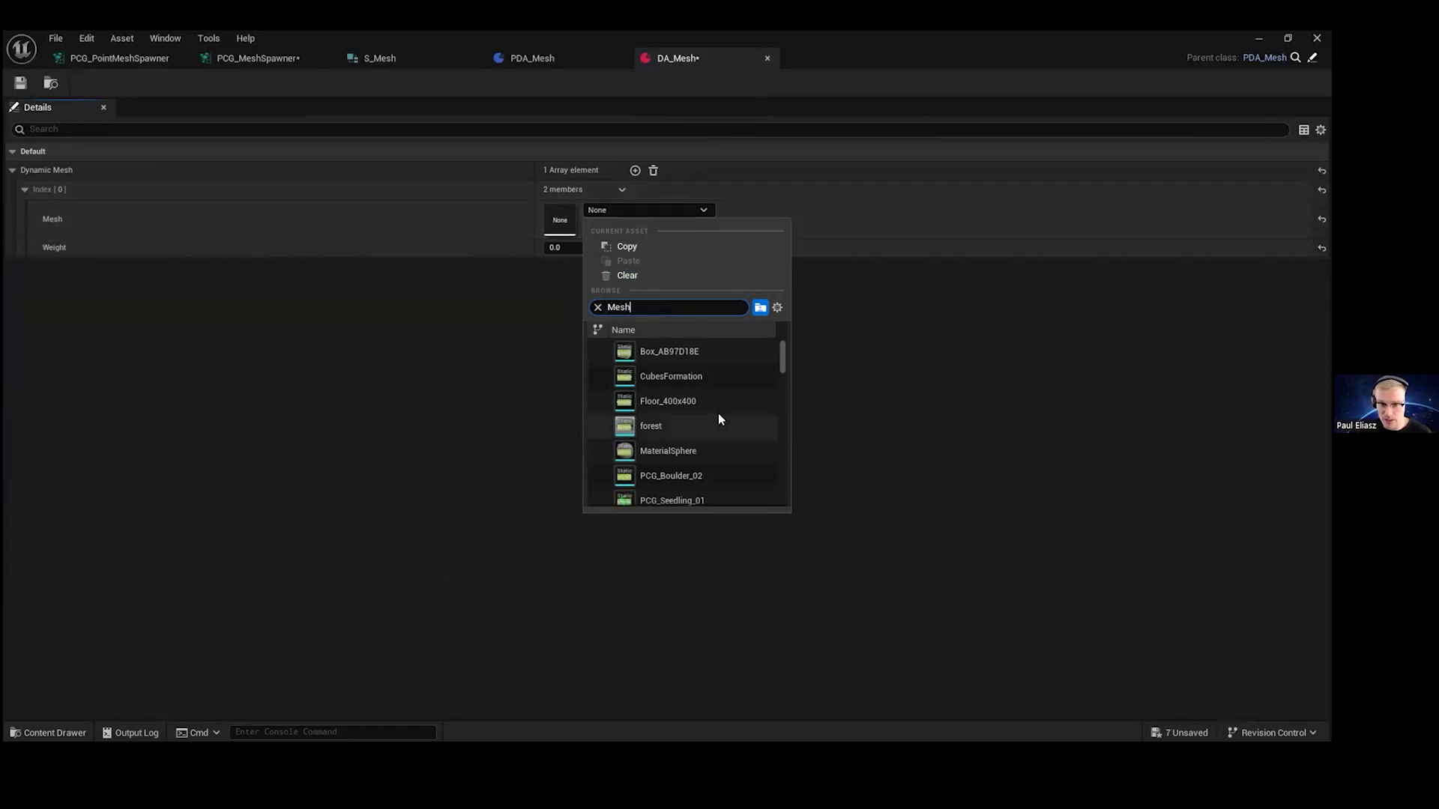
scroll(764, 386, down, 3)
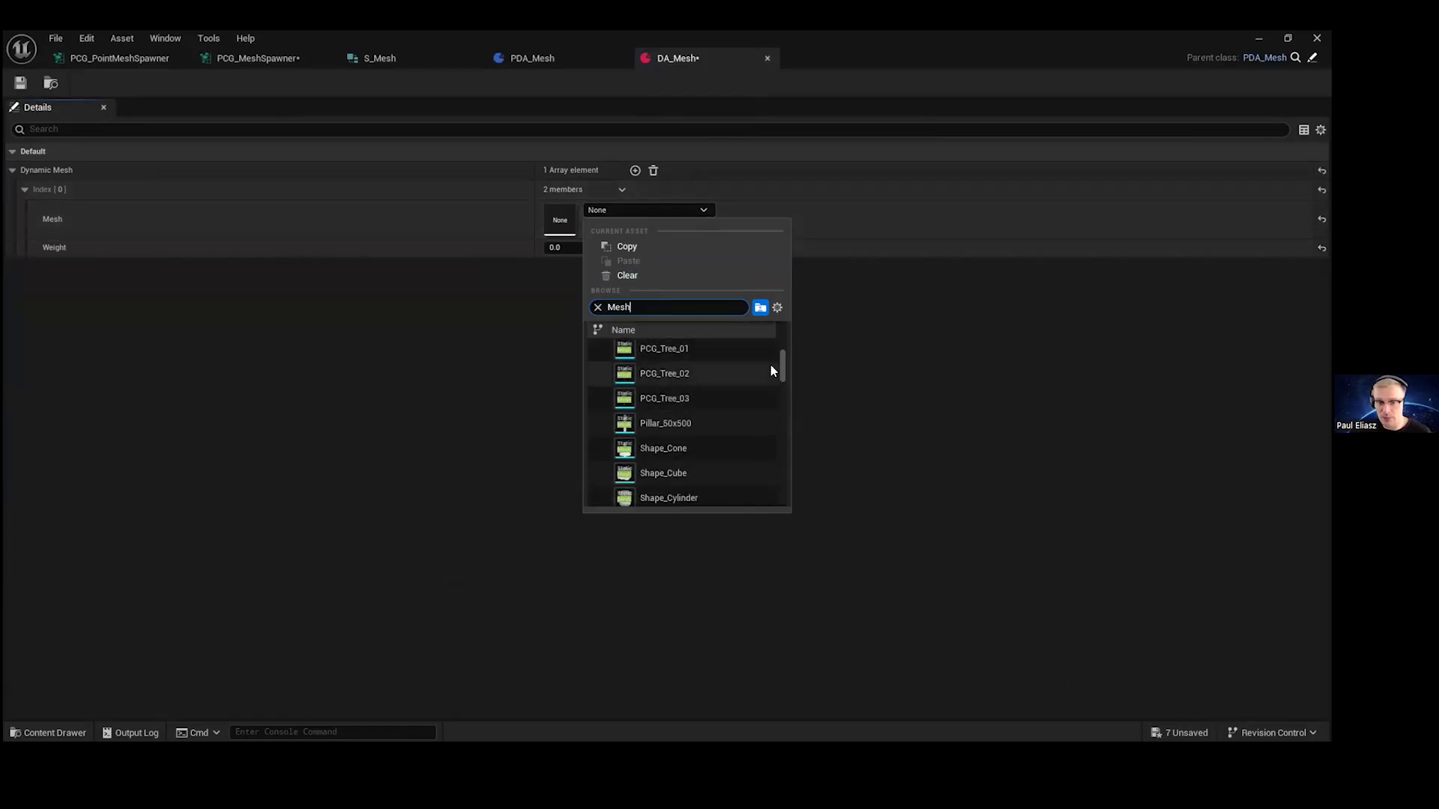
key(ctrl+a)
text(SM_Mesh)
click(756, 353)
click(601, 246)
text(1)
key(Return)
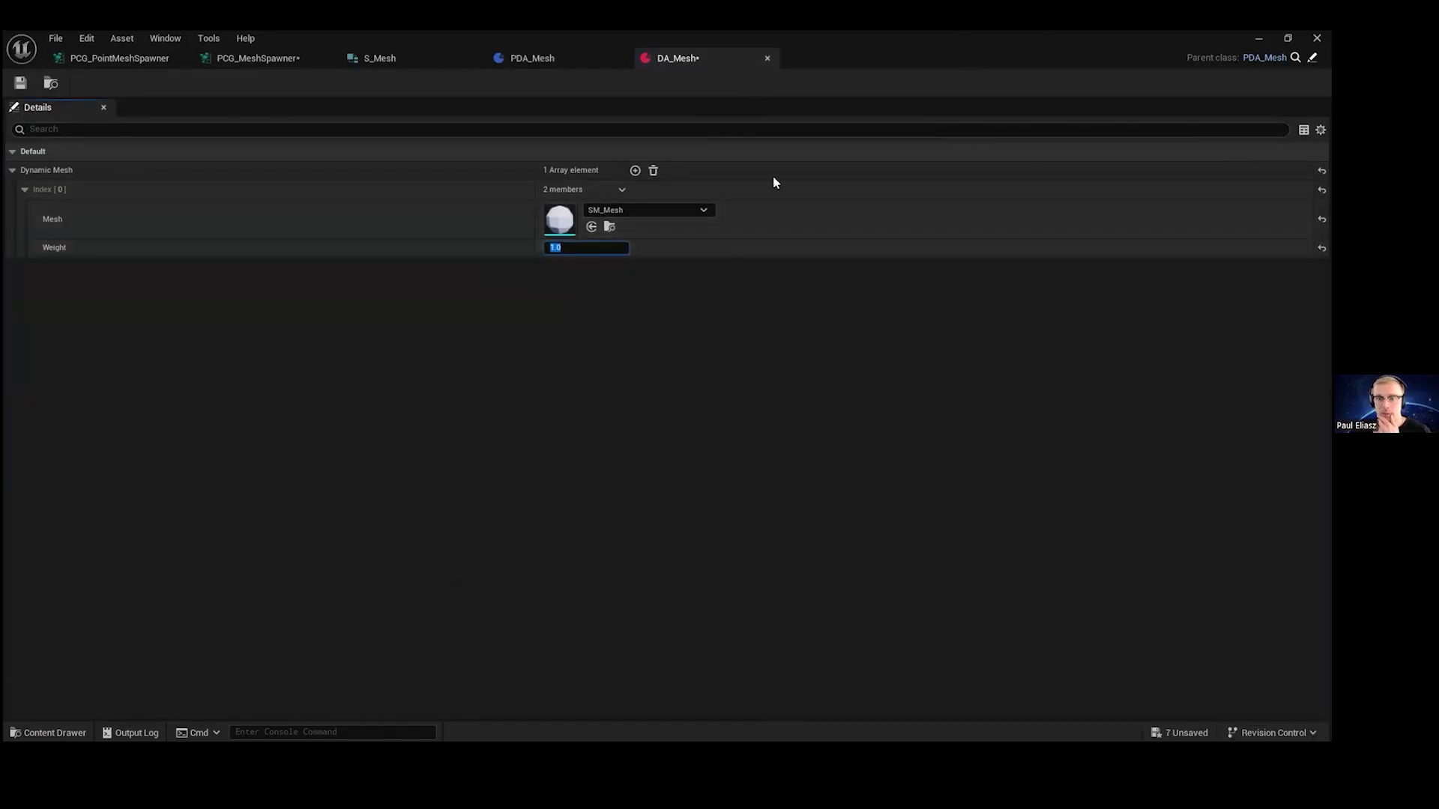
double_click(969, 59)
click(741, 200)
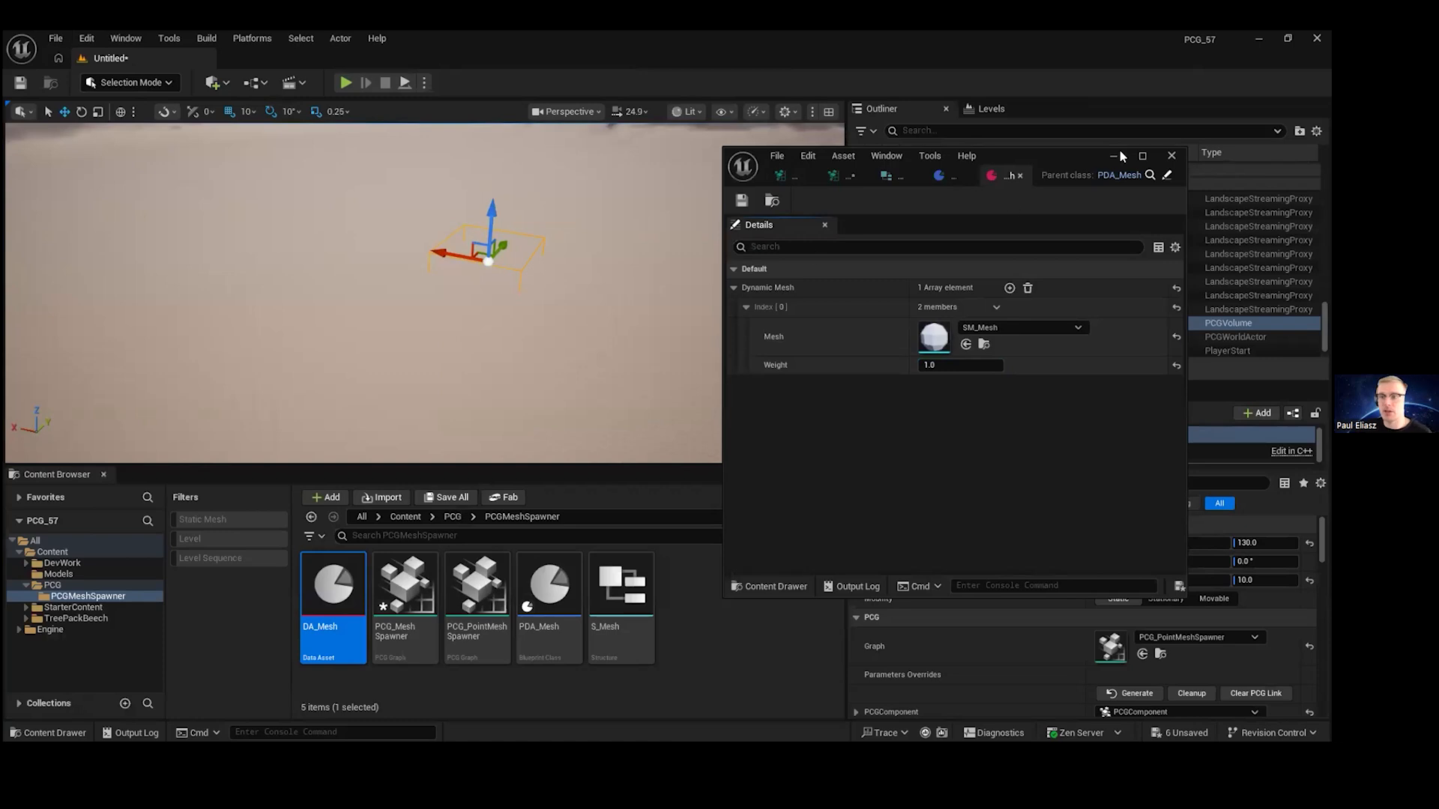
drag(1103, 146, 824, 37)
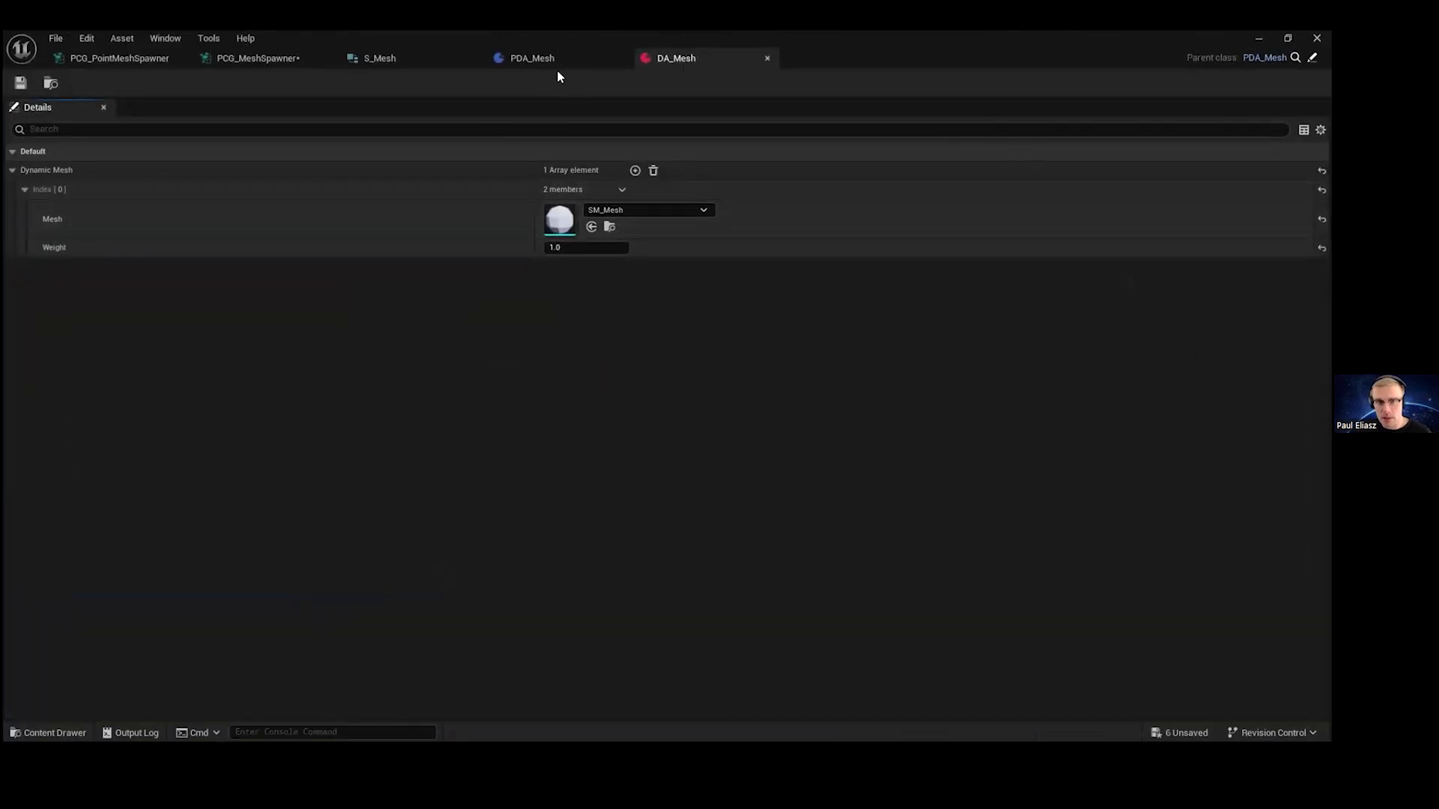
- Add a Match And Set Attributes node to the PCG_MeshSpawner graph, below the Surface Sampler's lower connection
click(541, 58)
click(390, 59)
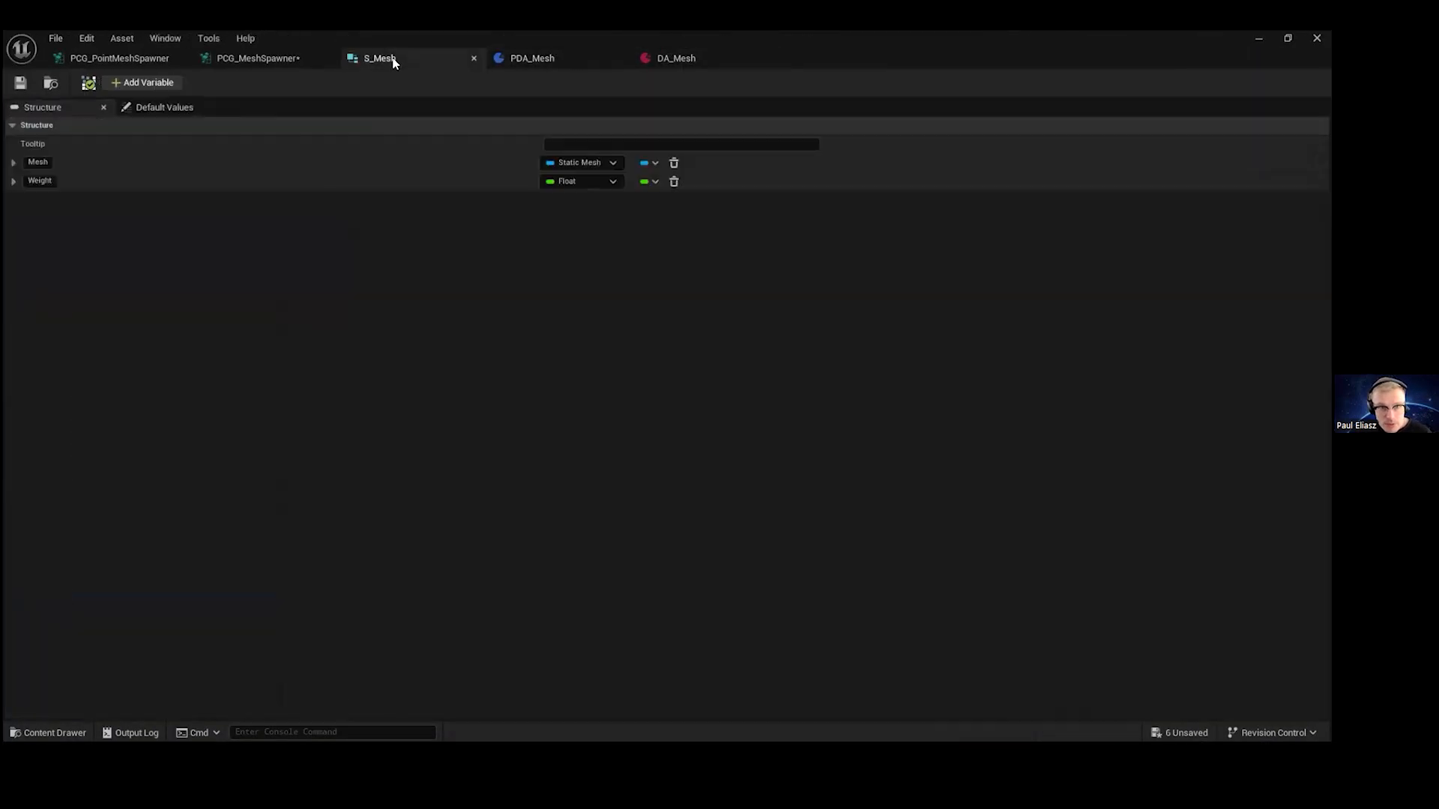
click(273, 61)
right_drag(571, 240, 311, 282)
scroll(402, 274, down, 2)
right_drag(445, 255, 474, 184)
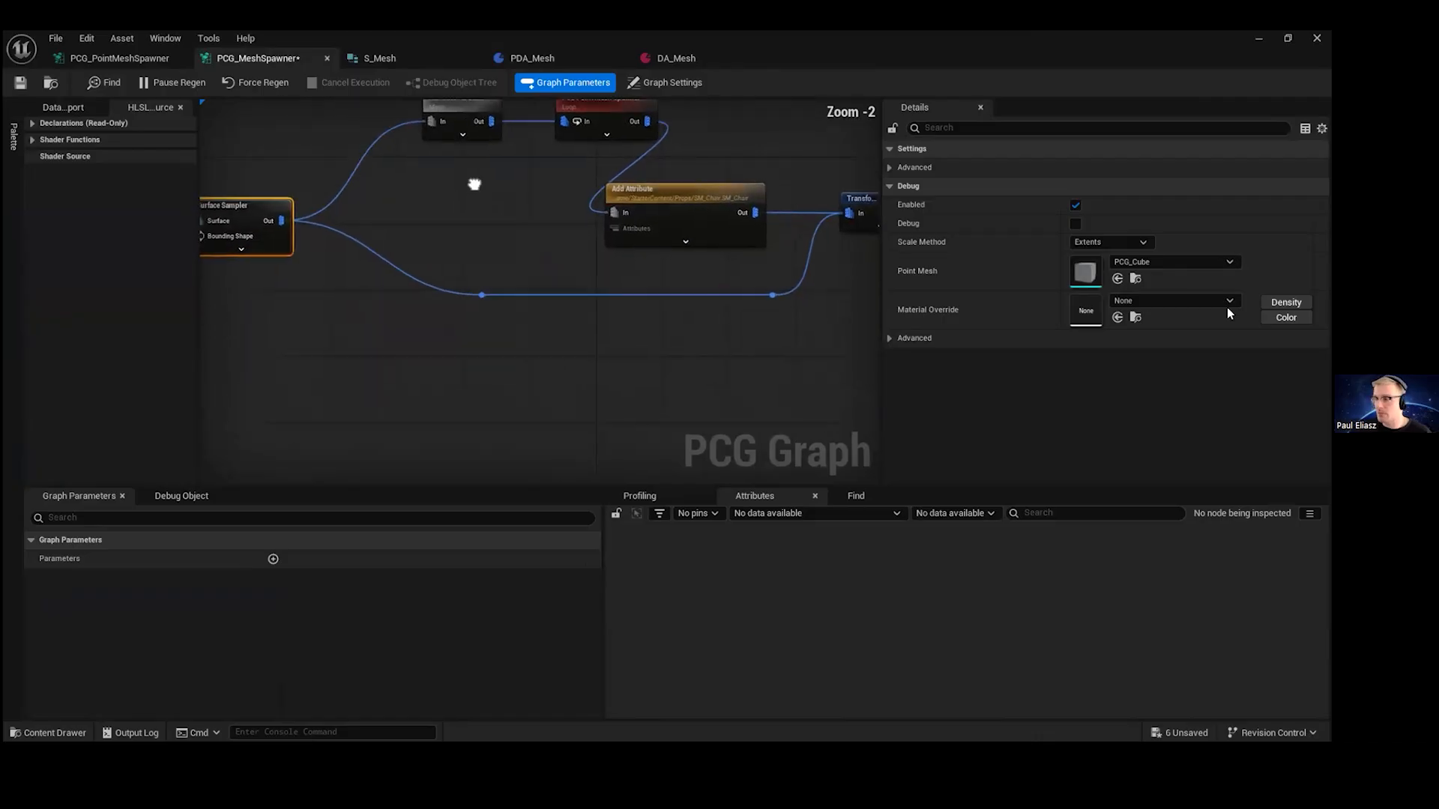
right_drag(492, 290, 496, 233)
right_click(400, 265)
text(Match)
key(Down)
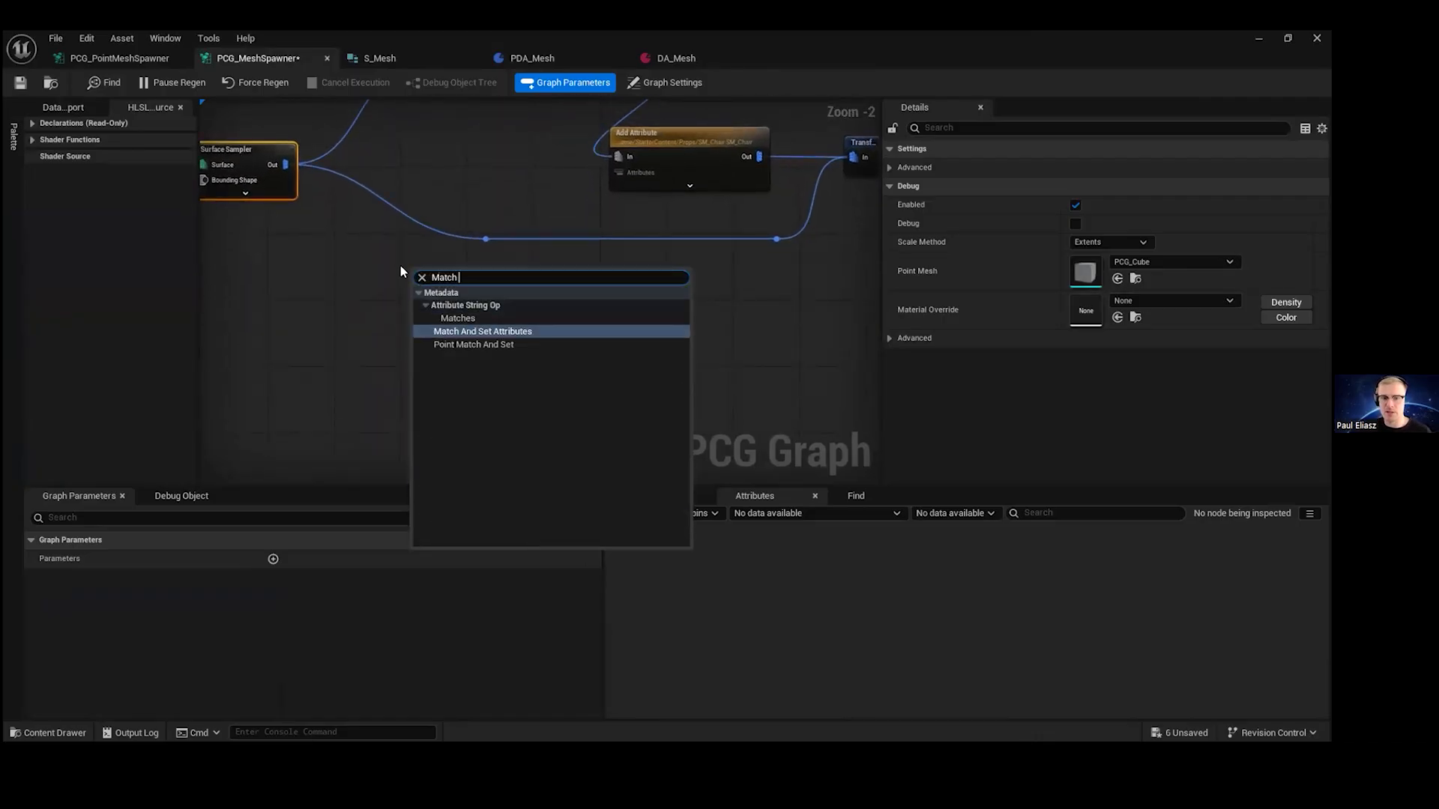
key(Return)
right_drag(434, 272, 567, 315)
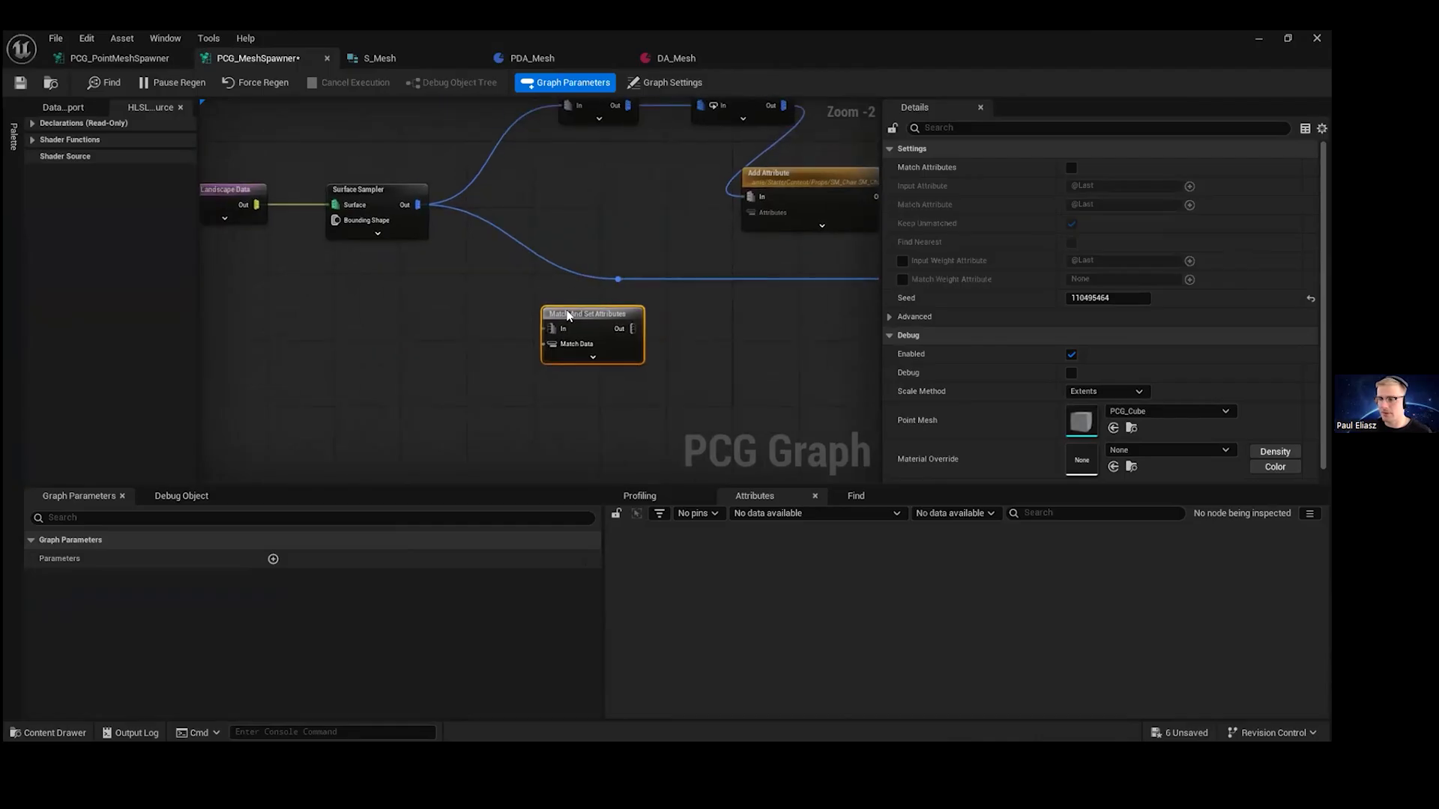
- Add a graph parameter named DAMesh to PCG_MeshSpawner with PDA Mesh Object Reference as its type
click(274, 558)
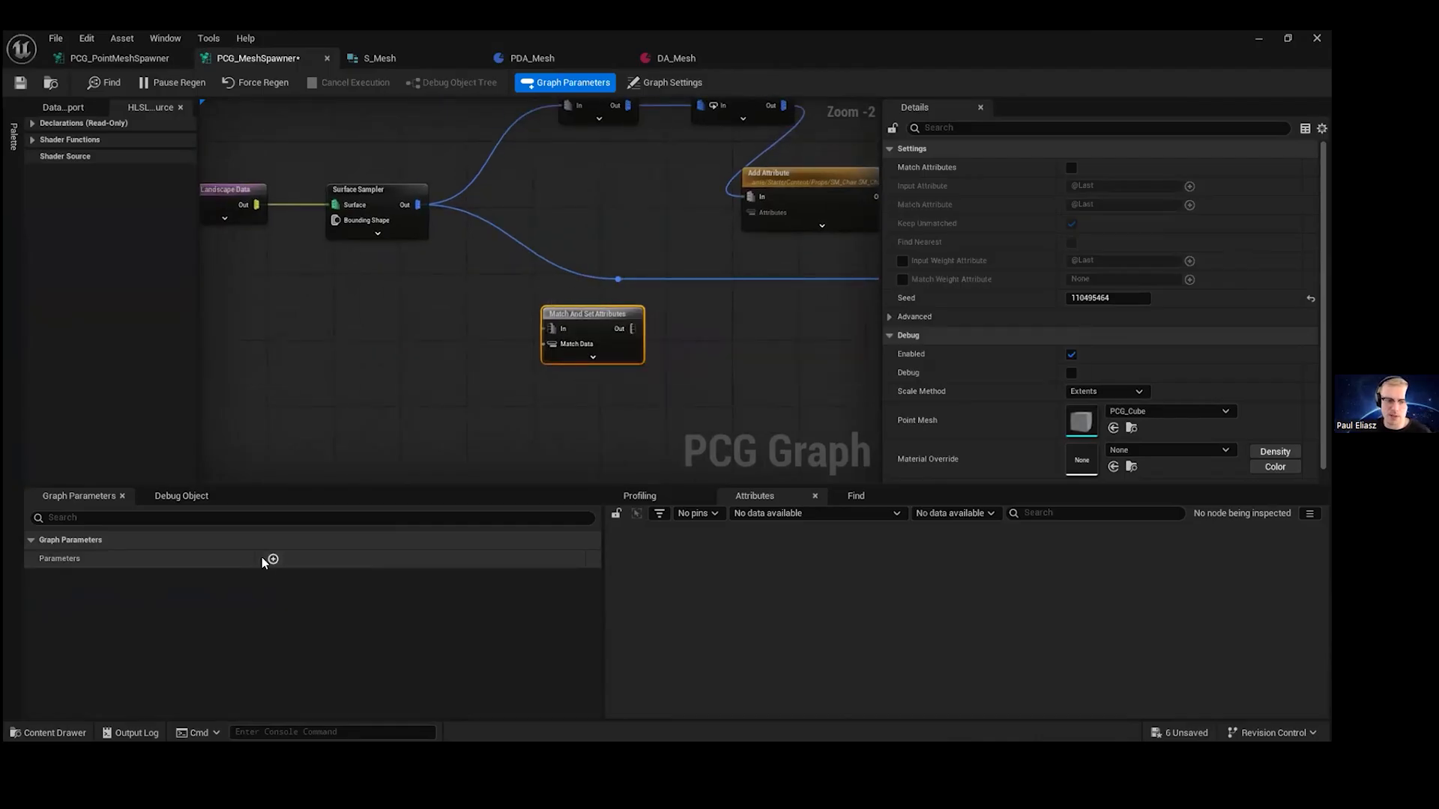
double_click(105, 578)
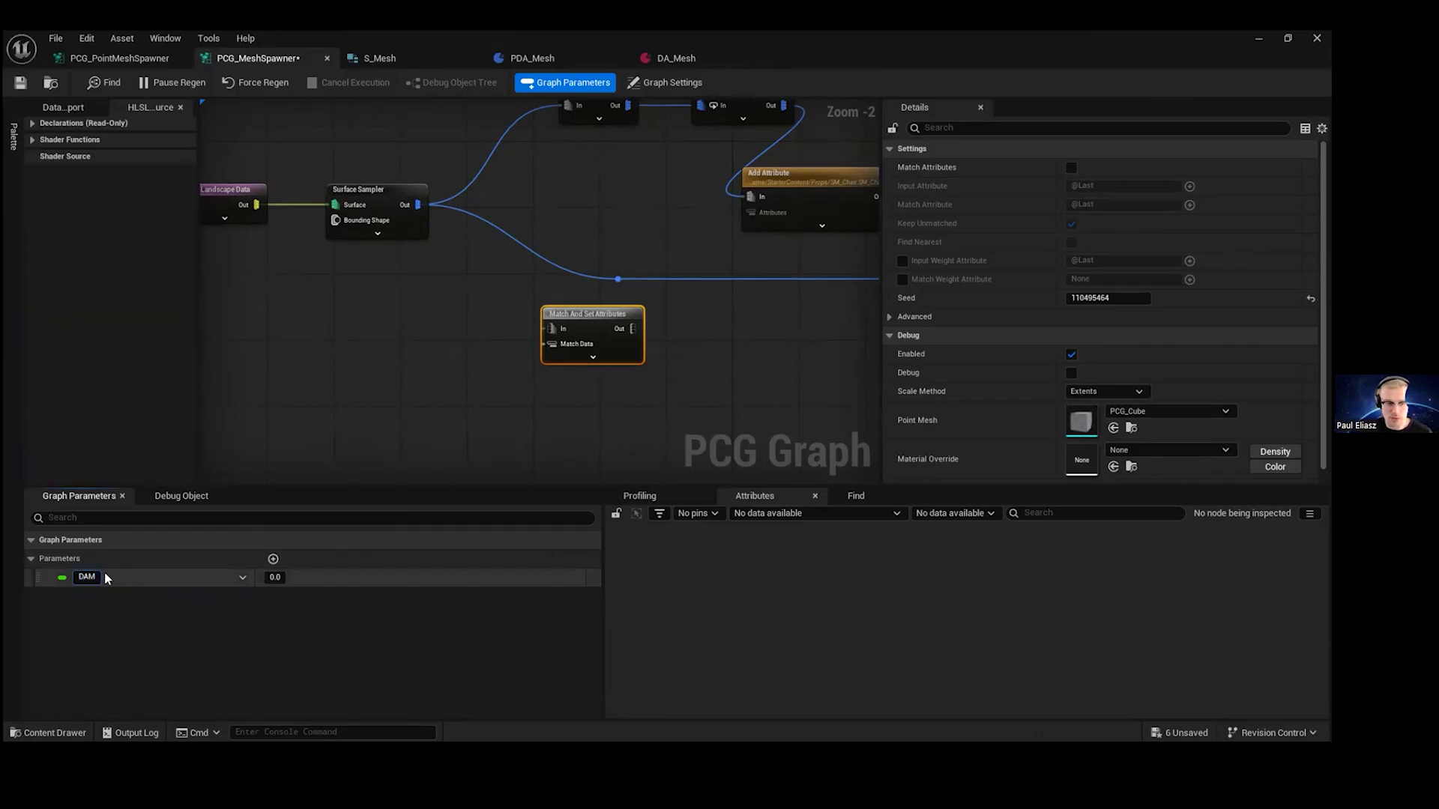
click(243, 578)
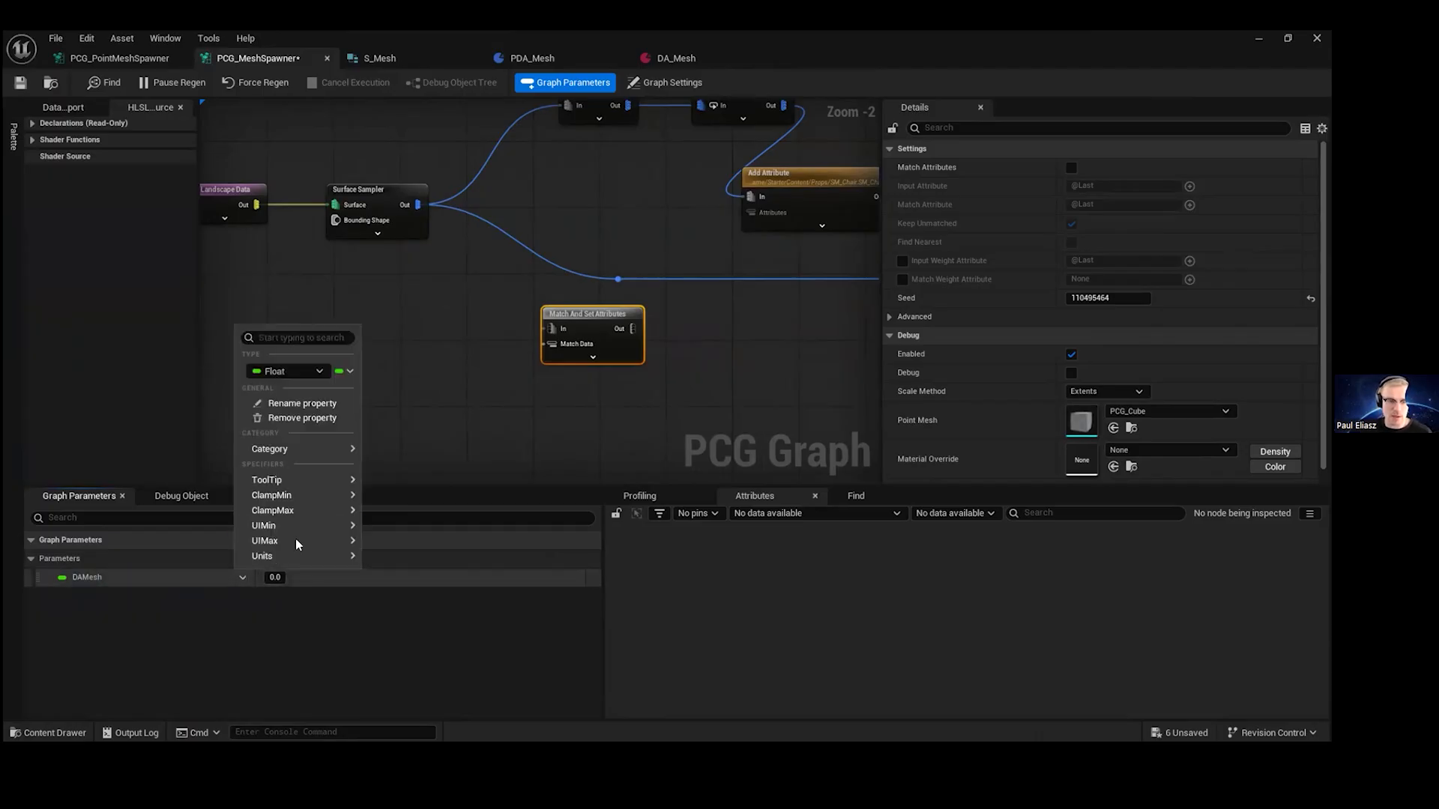
click(312, 372)
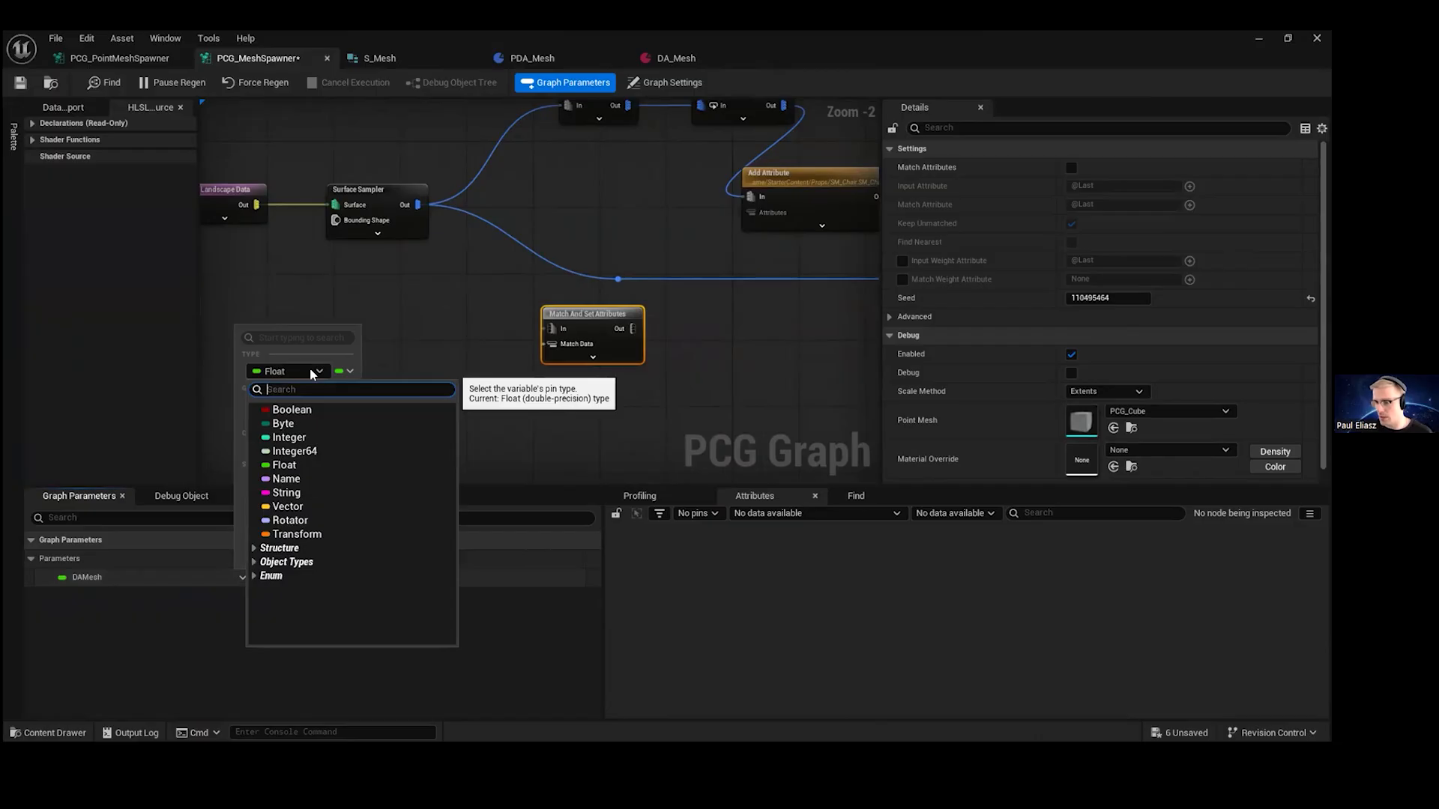
text(PDA)
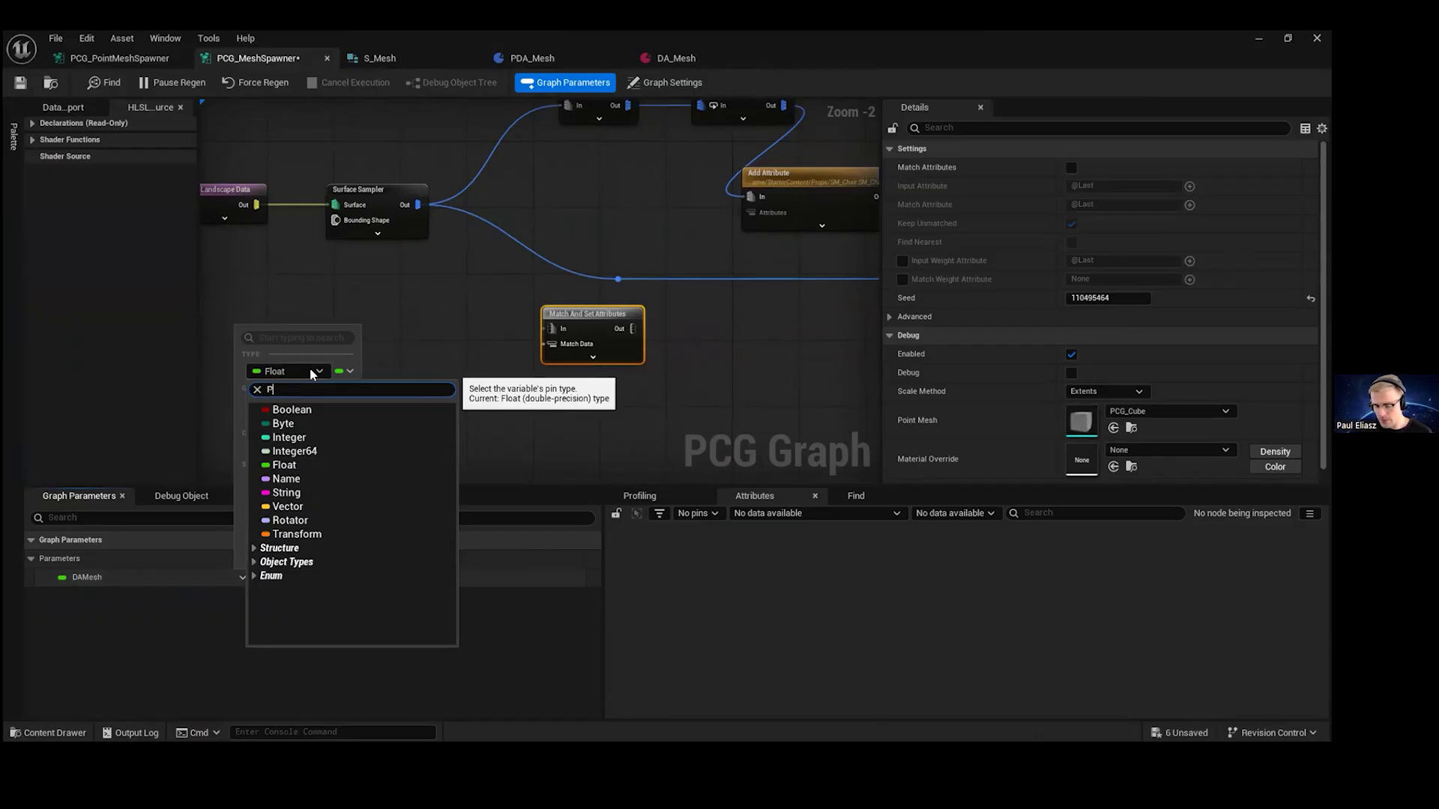
mouse_move(321, 548)
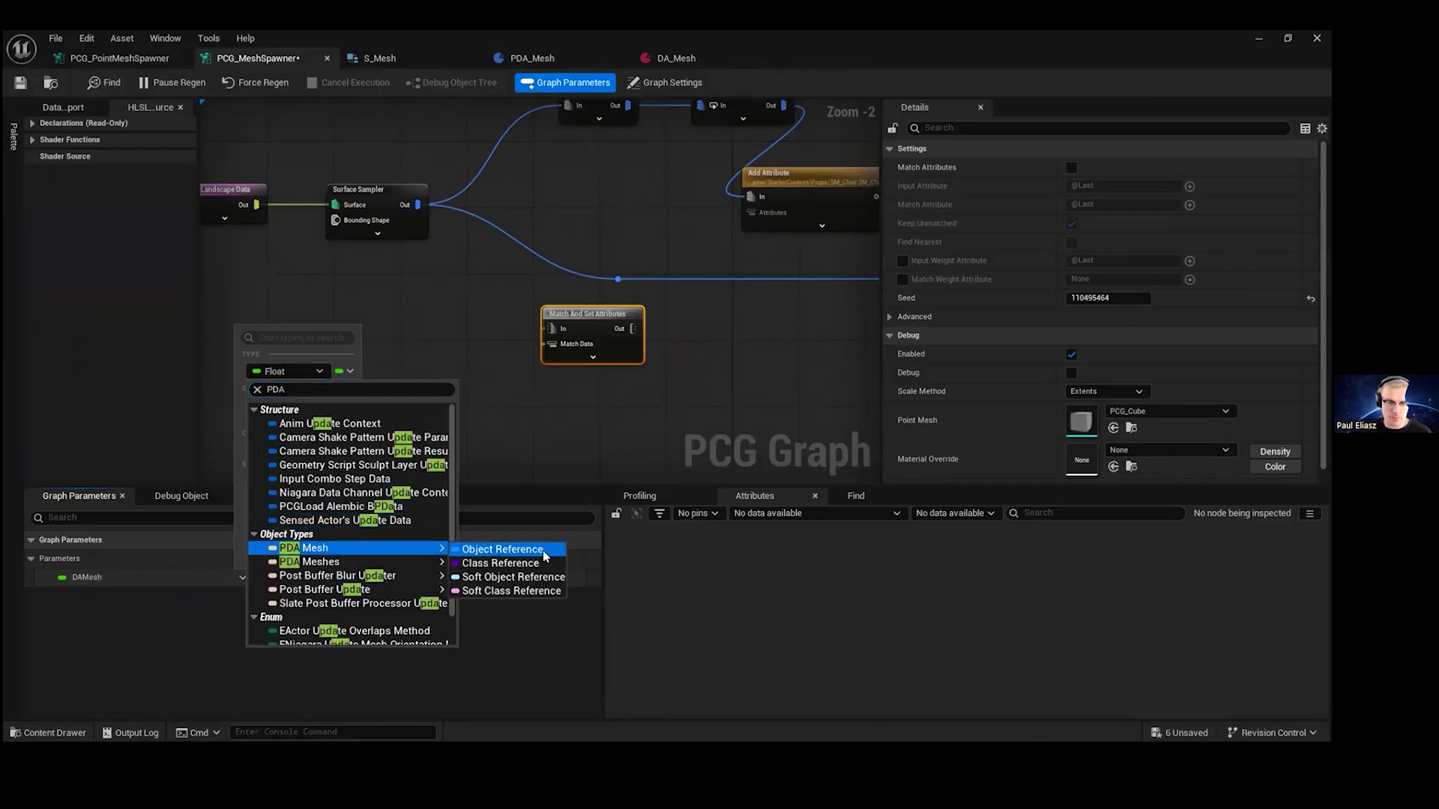
click(502, 549)
- Assign DA_Mesh as the value of the DAMesh graph parameter and save PCG_MeshSpawner
click(322, 579)
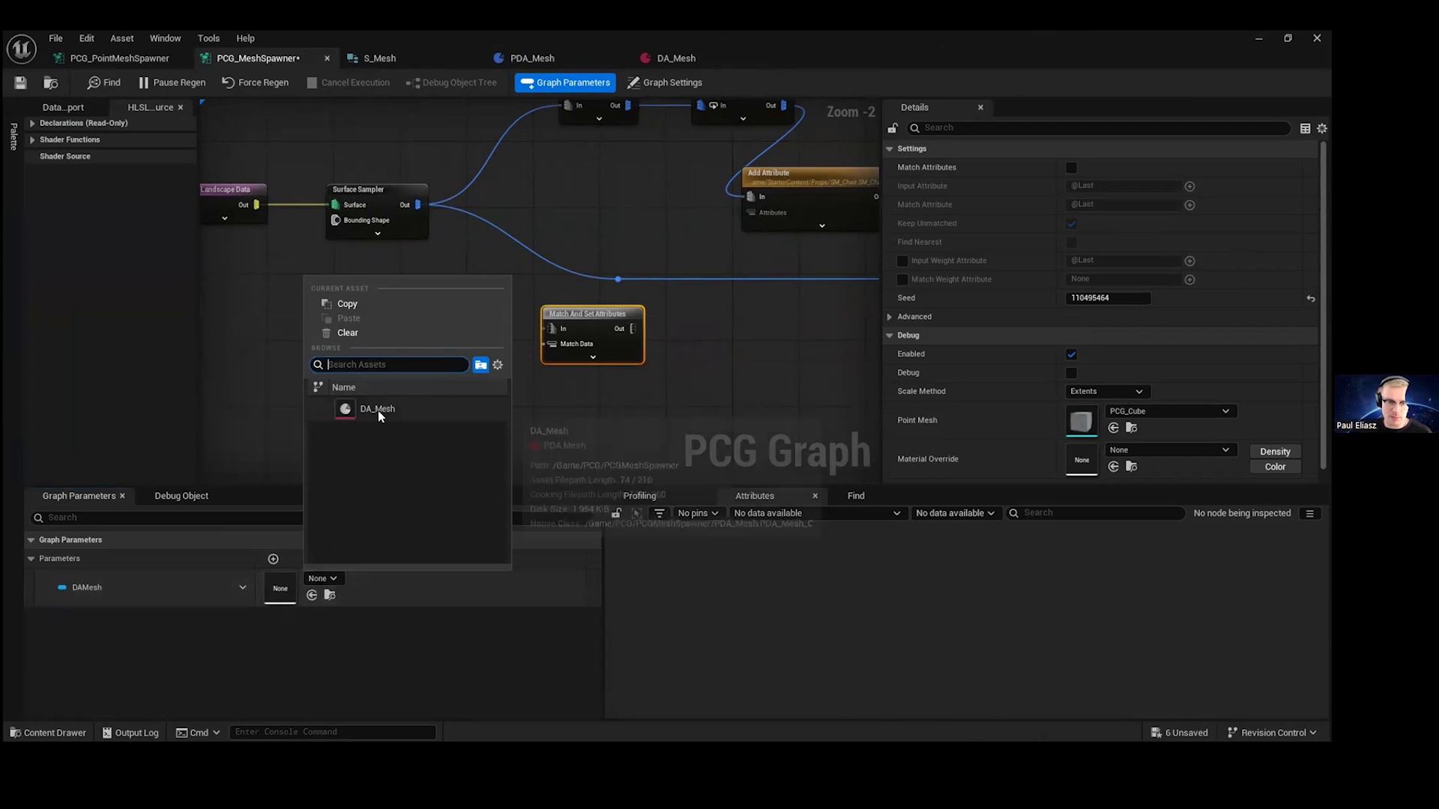
click(378, 409)
click(18, 83)
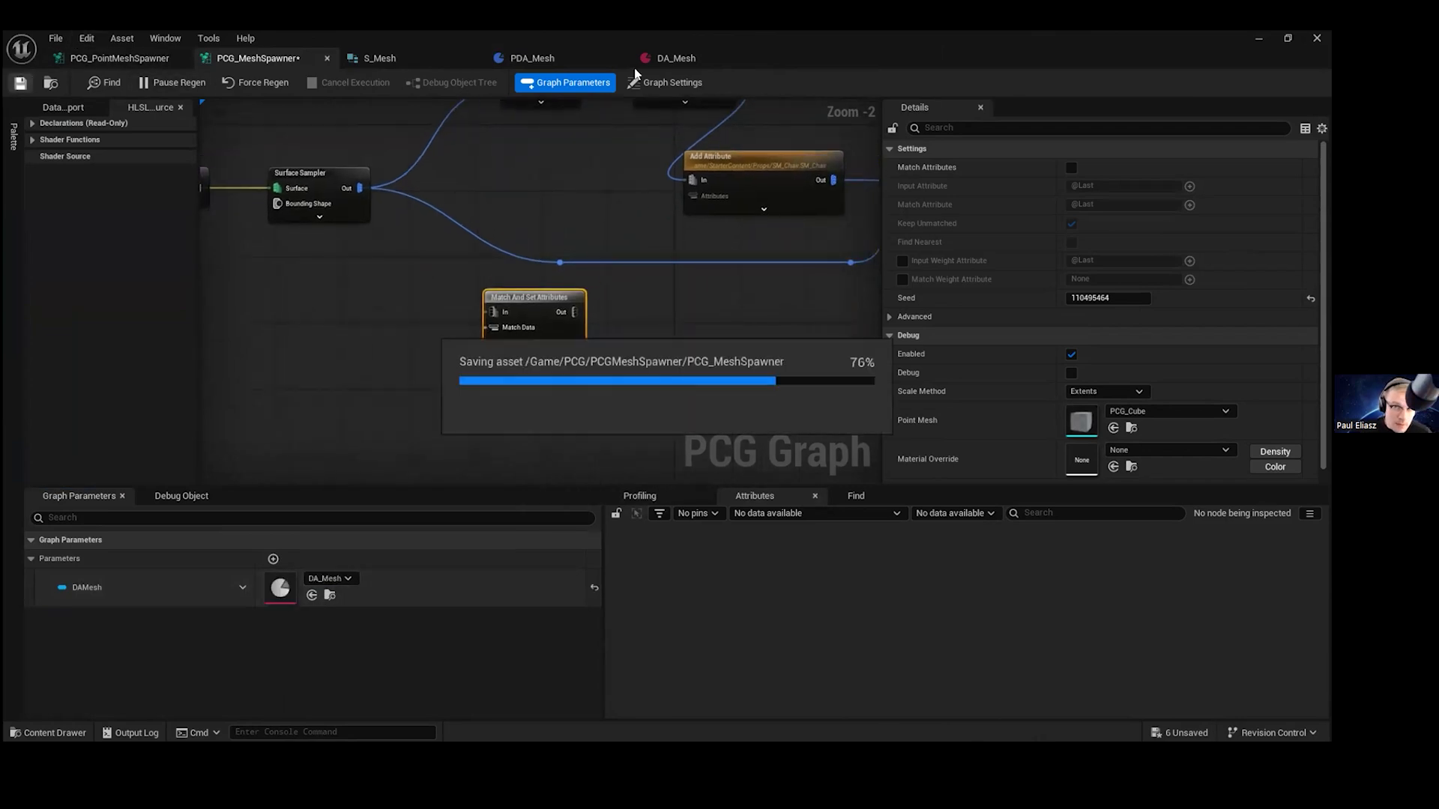
- Add a Get Property From Object Path node and connect a DAMesh parameter node to its input
right_drag(291, 325, 347, 334)
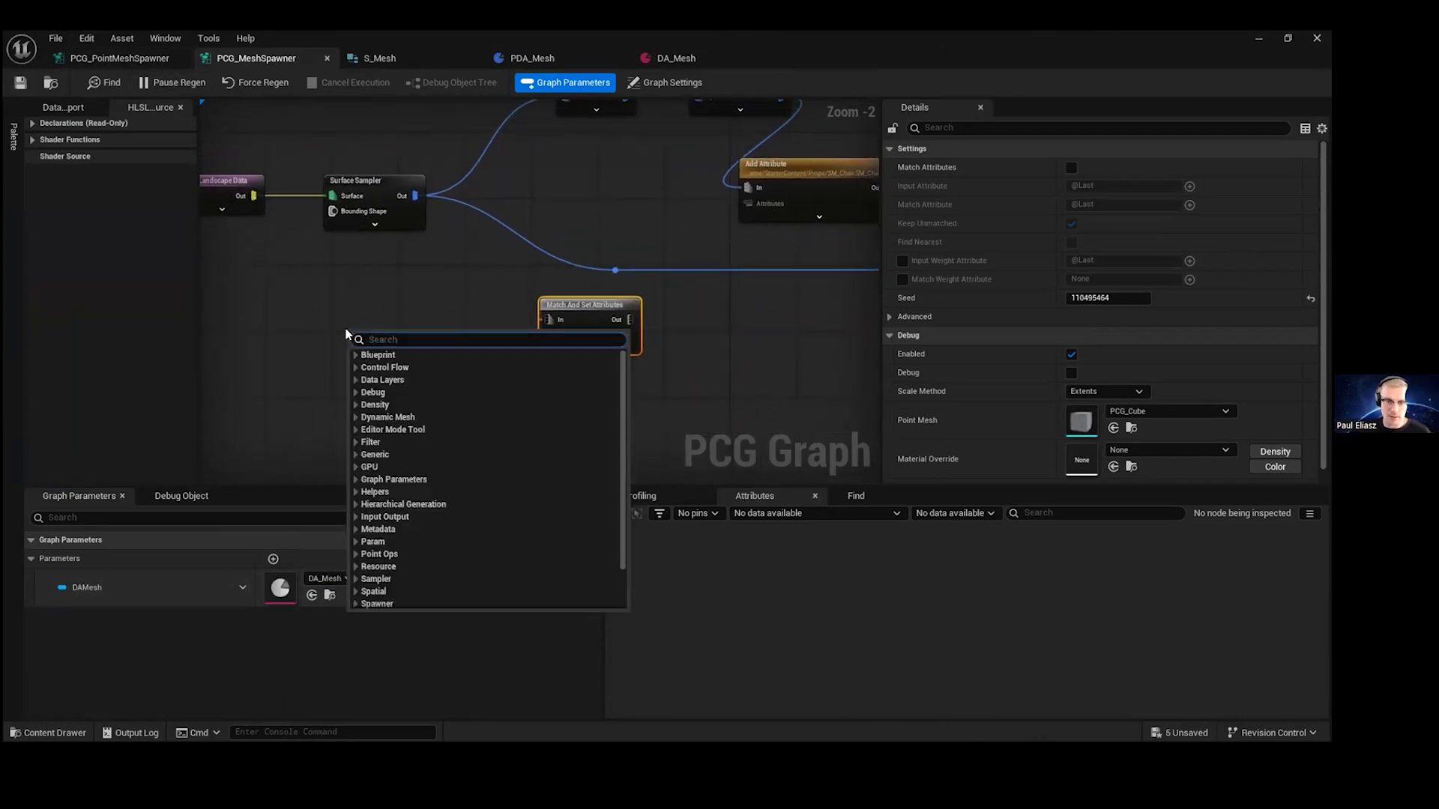
text(get pro)
key(Down)
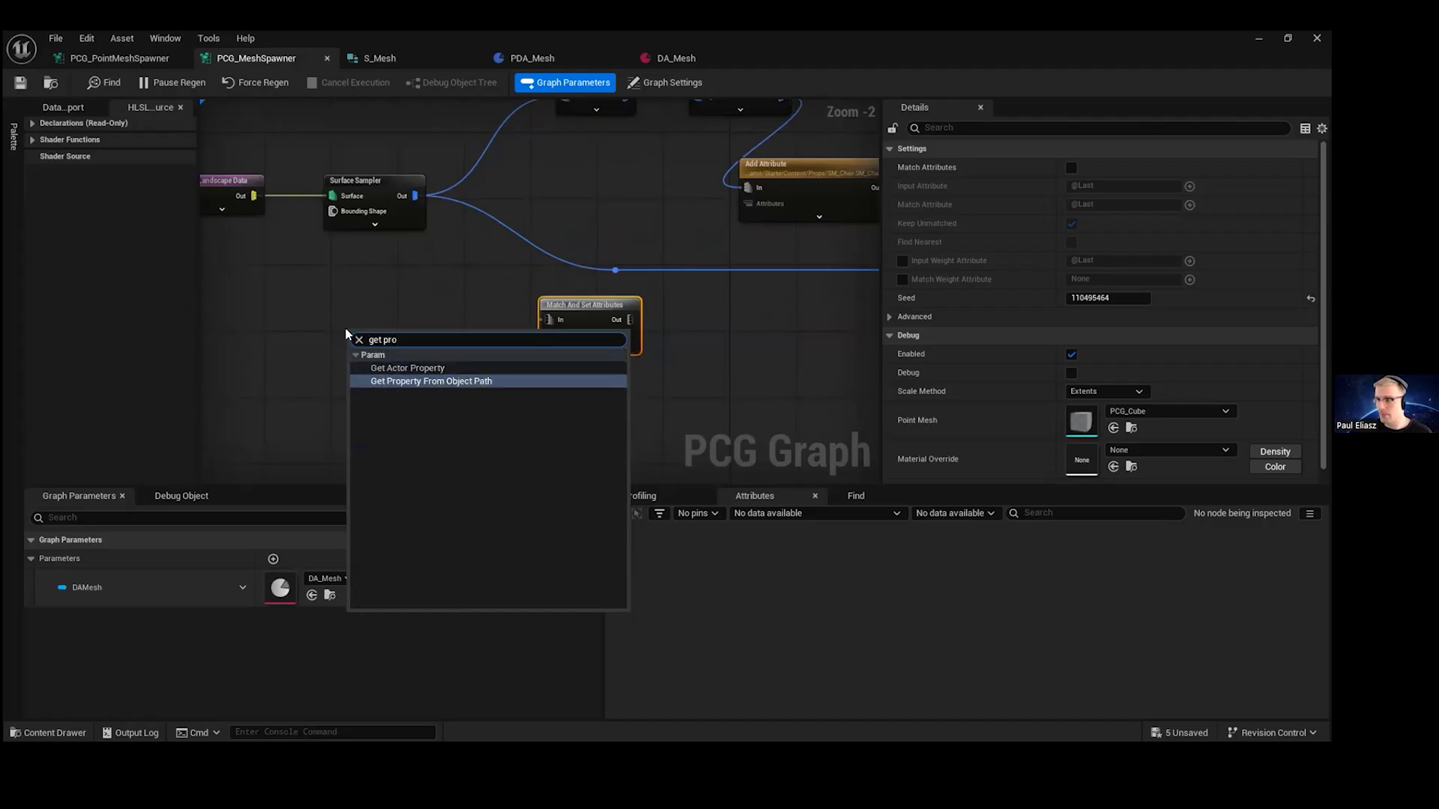
key(Return)
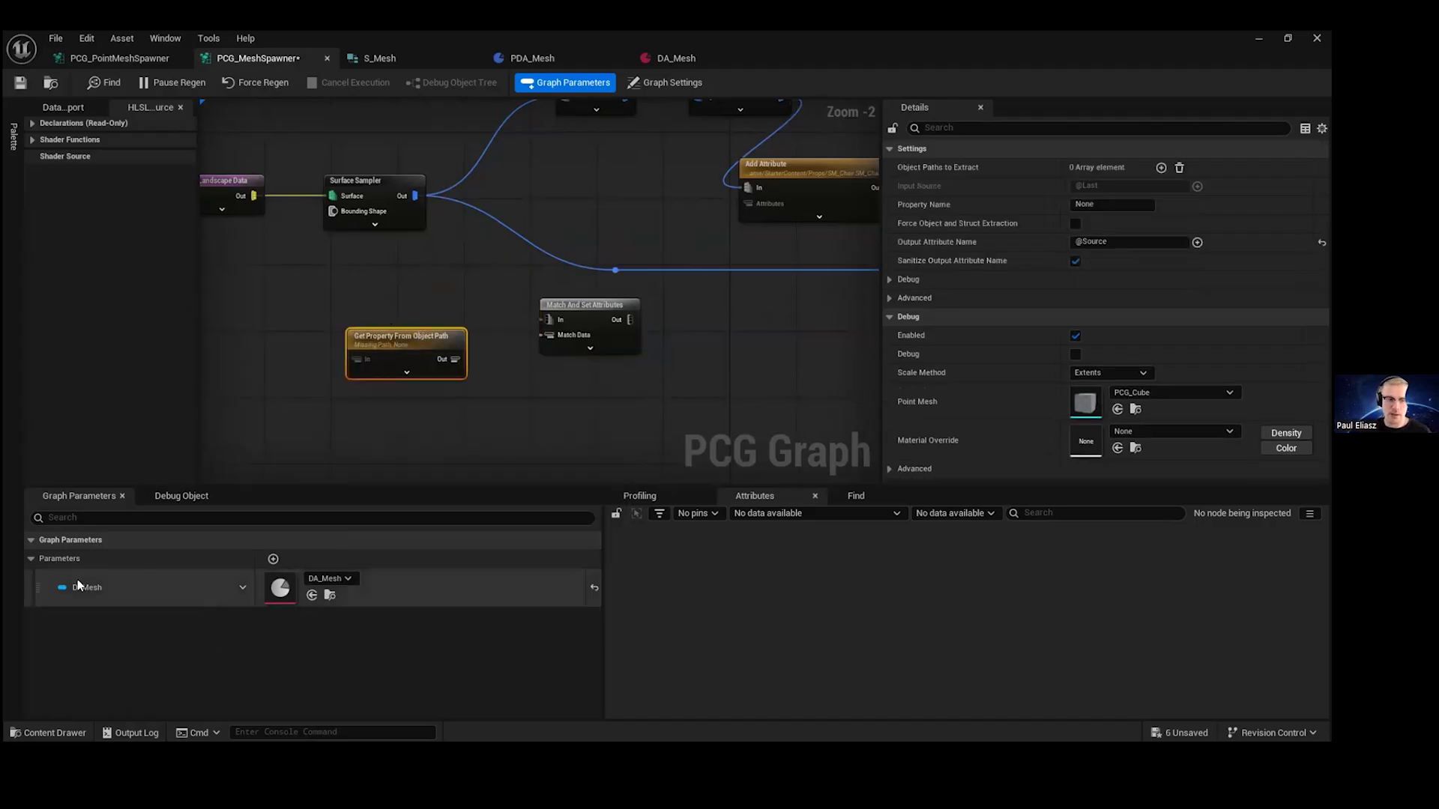
drag(138, 587, 268, 387)
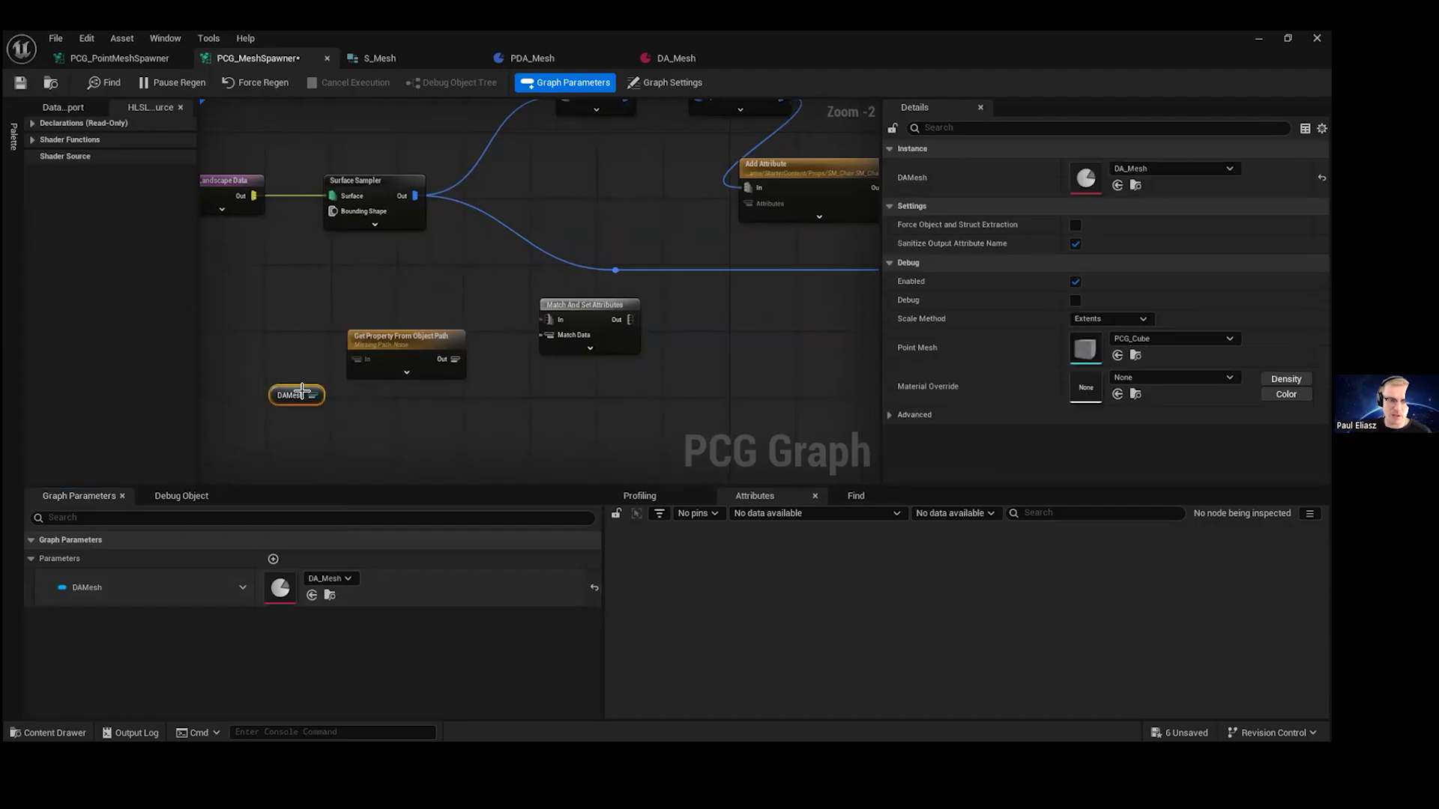
right_drag(336, 388, 497, 366)
scroll(497, 360, up, 2)
drag(484, 359, 543, 311)
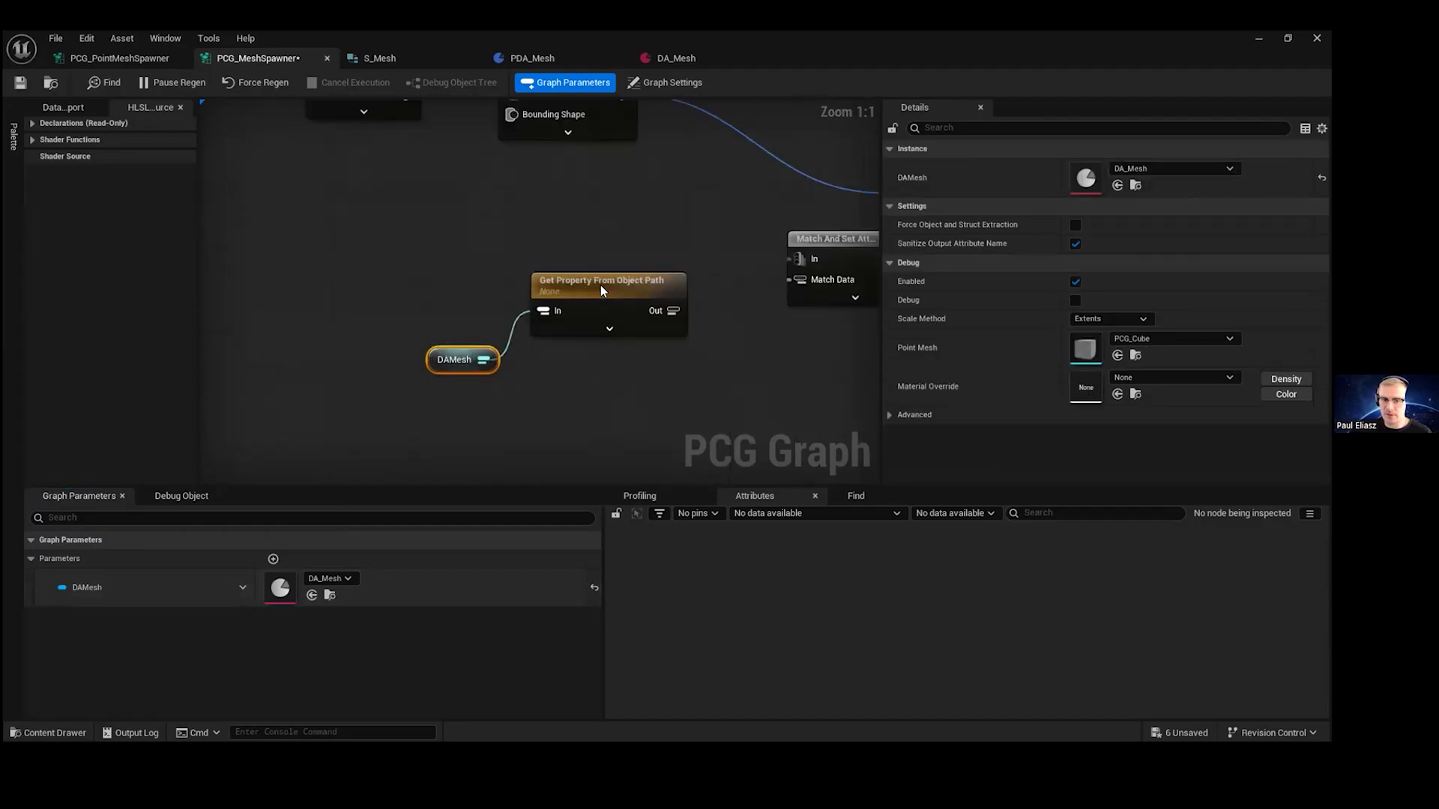
- Set the property name of the Get Property From Object Path node to DynamicMesh, matching the PDA_Mesh variable
click(600, 285)
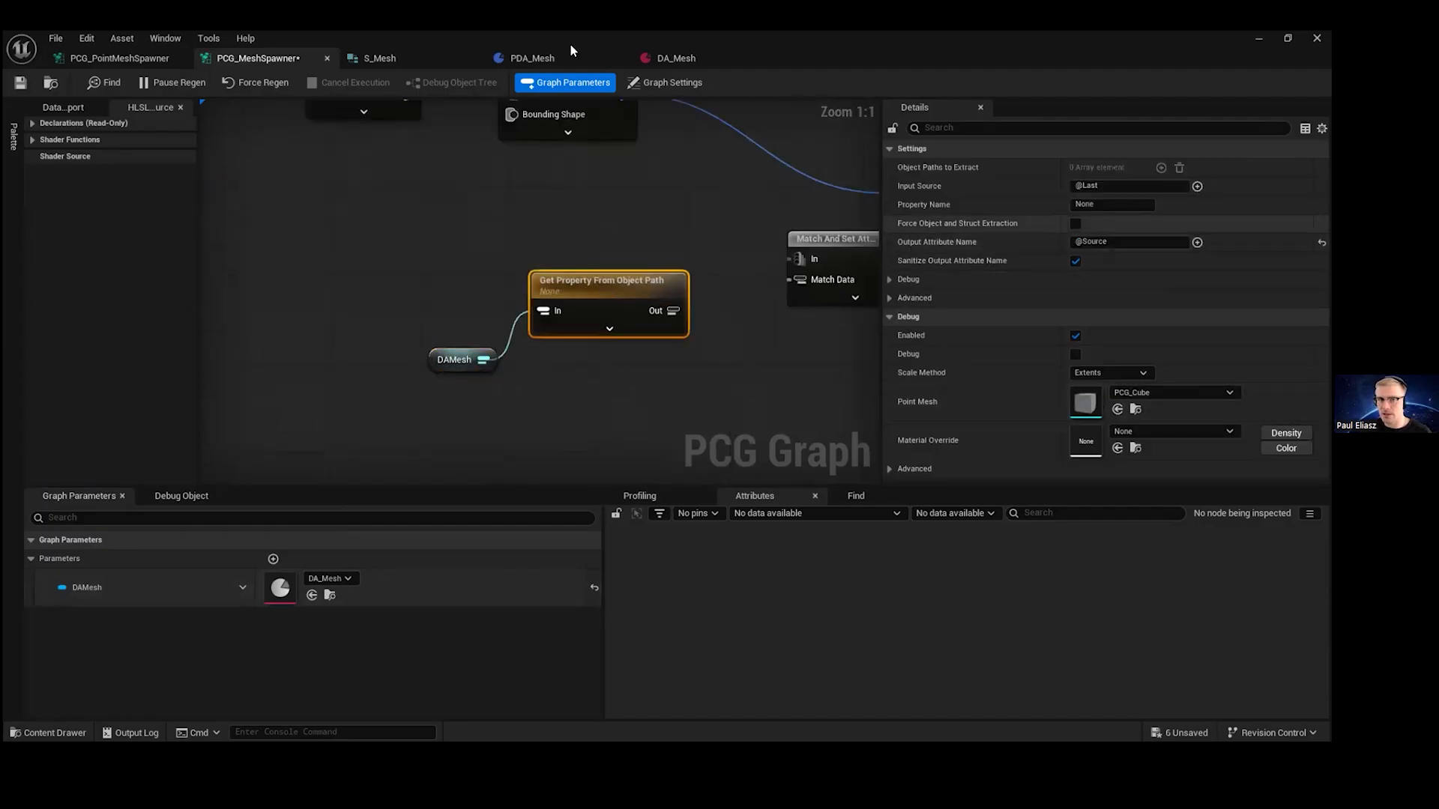
click(517, 57)
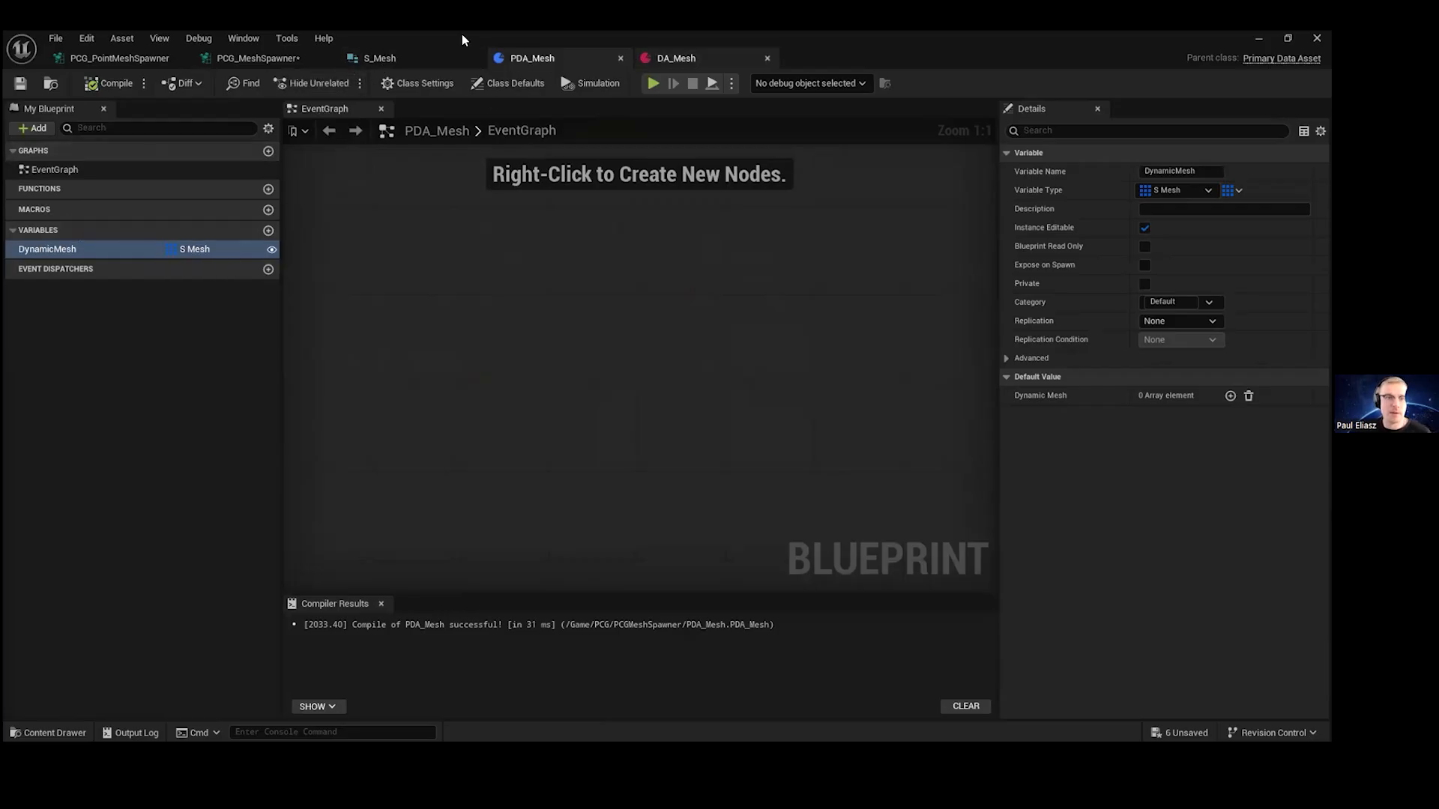
click(253, 60)
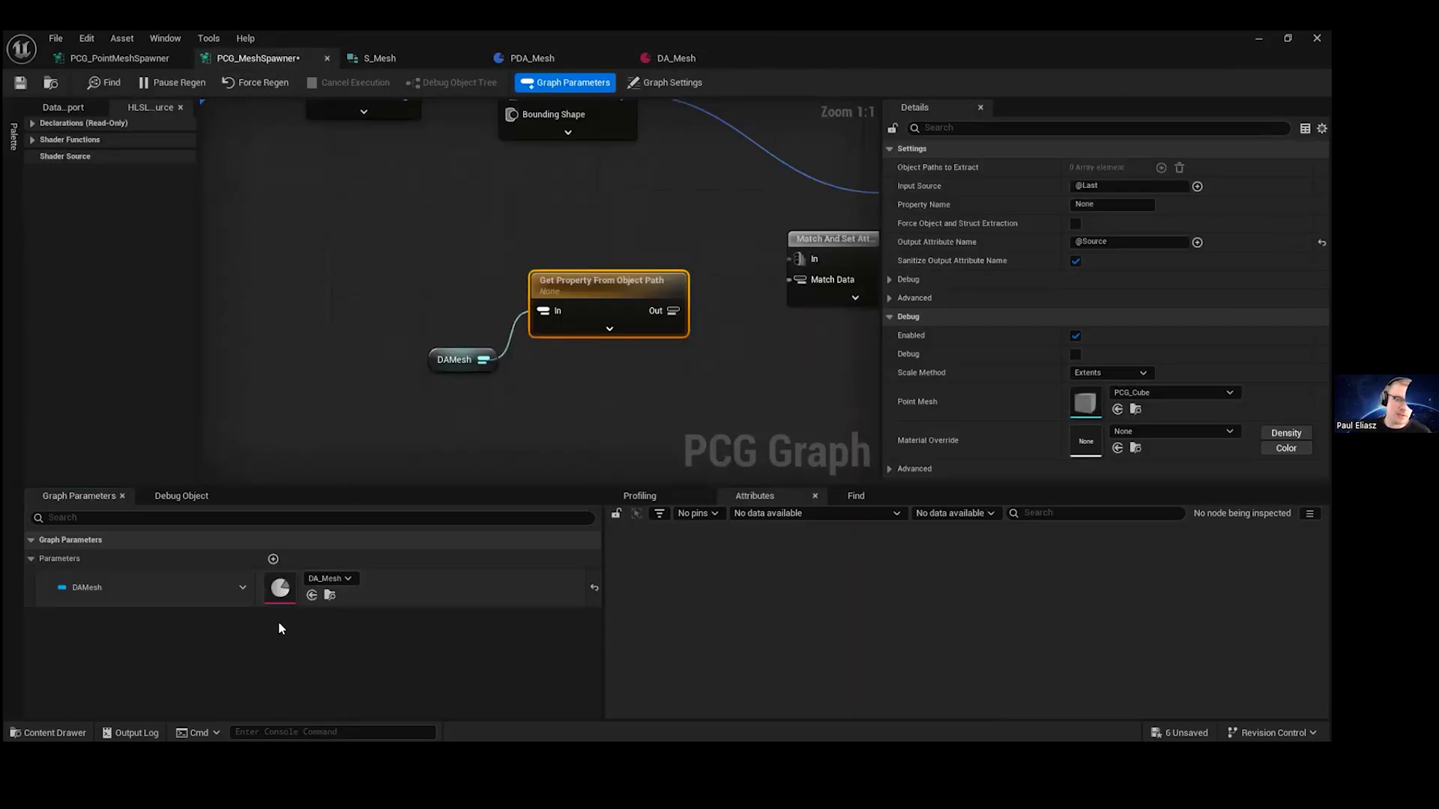
click(1098, 205)
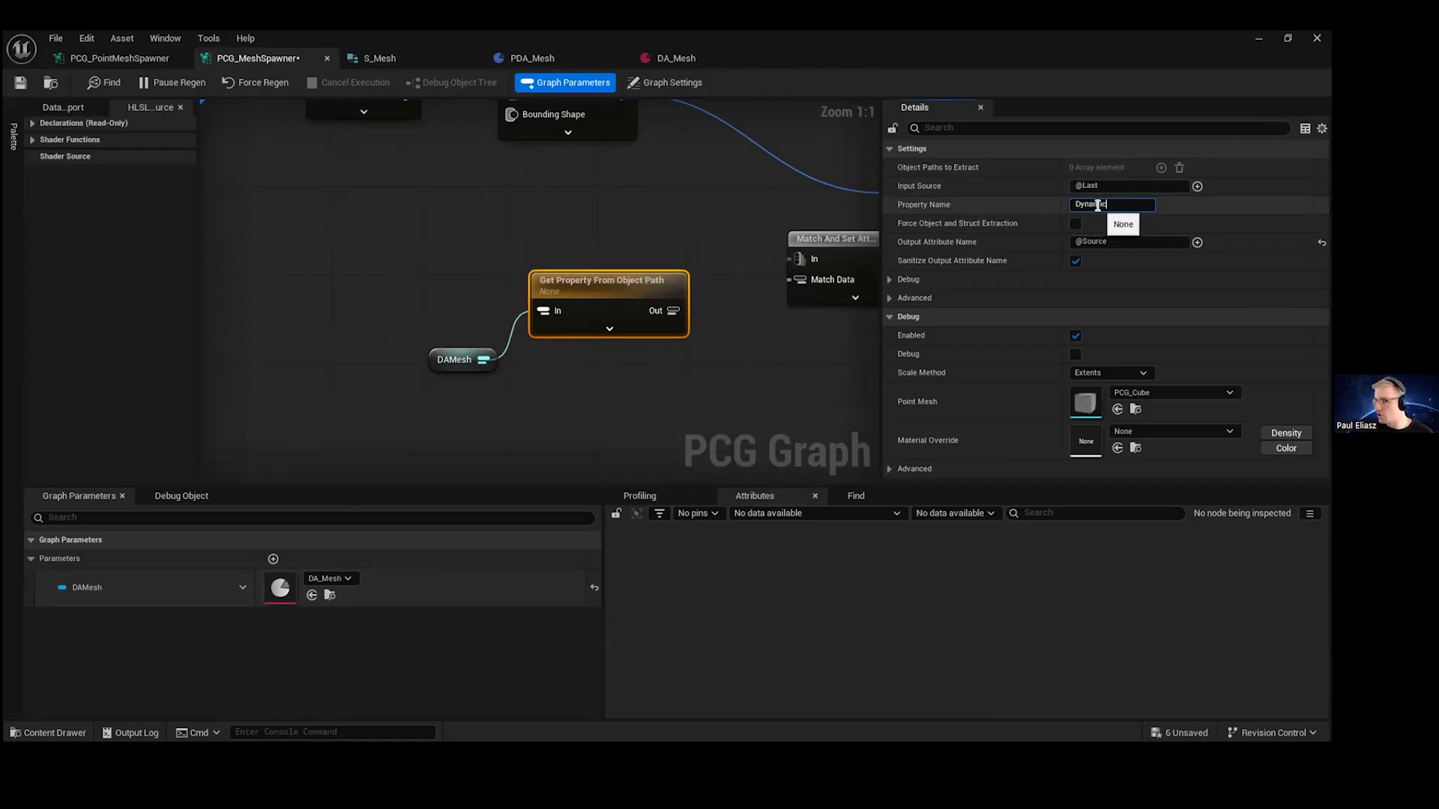
key(Return)
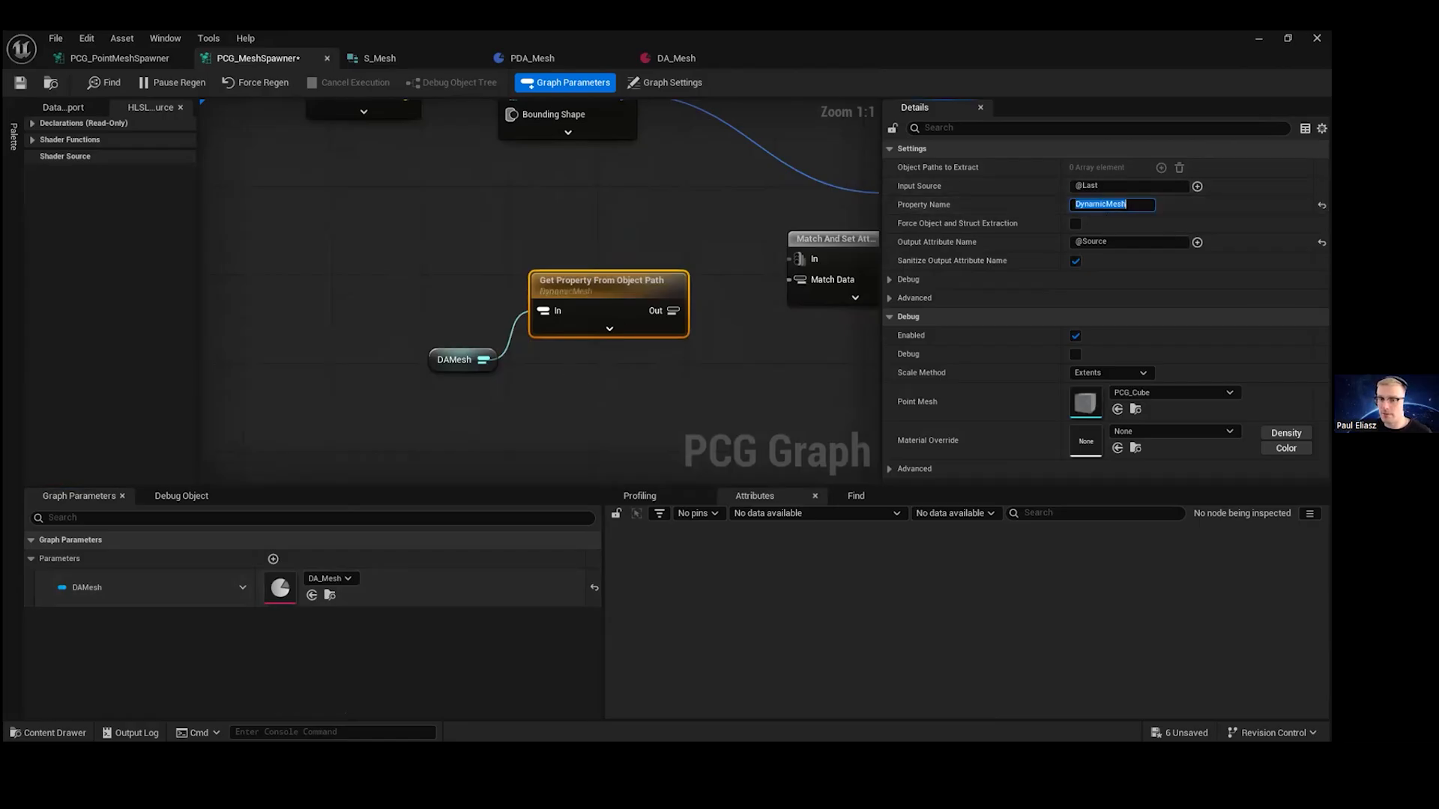
- Insert Match And Set Attributes between the Surface Sampler and its downstream branches, feeding Match Data from Get Property From Object Path
right_drag(566, 368, 497, 368)
drag(602, 309, 724, 279)
right_drag(768, 248, 605, 271)
drag(604, 267, 615, 172)
right_drag(618, 176, 566, 257)
mouse_move(687, 294)
right_down()
mouse_move(664, 310)
mouse_move(706, 285)
right_up()
drag(585, 228, 474, 182)
right_drag(473, 182, 464, 288)
ctrl+drag(351, 291, 470, 281)
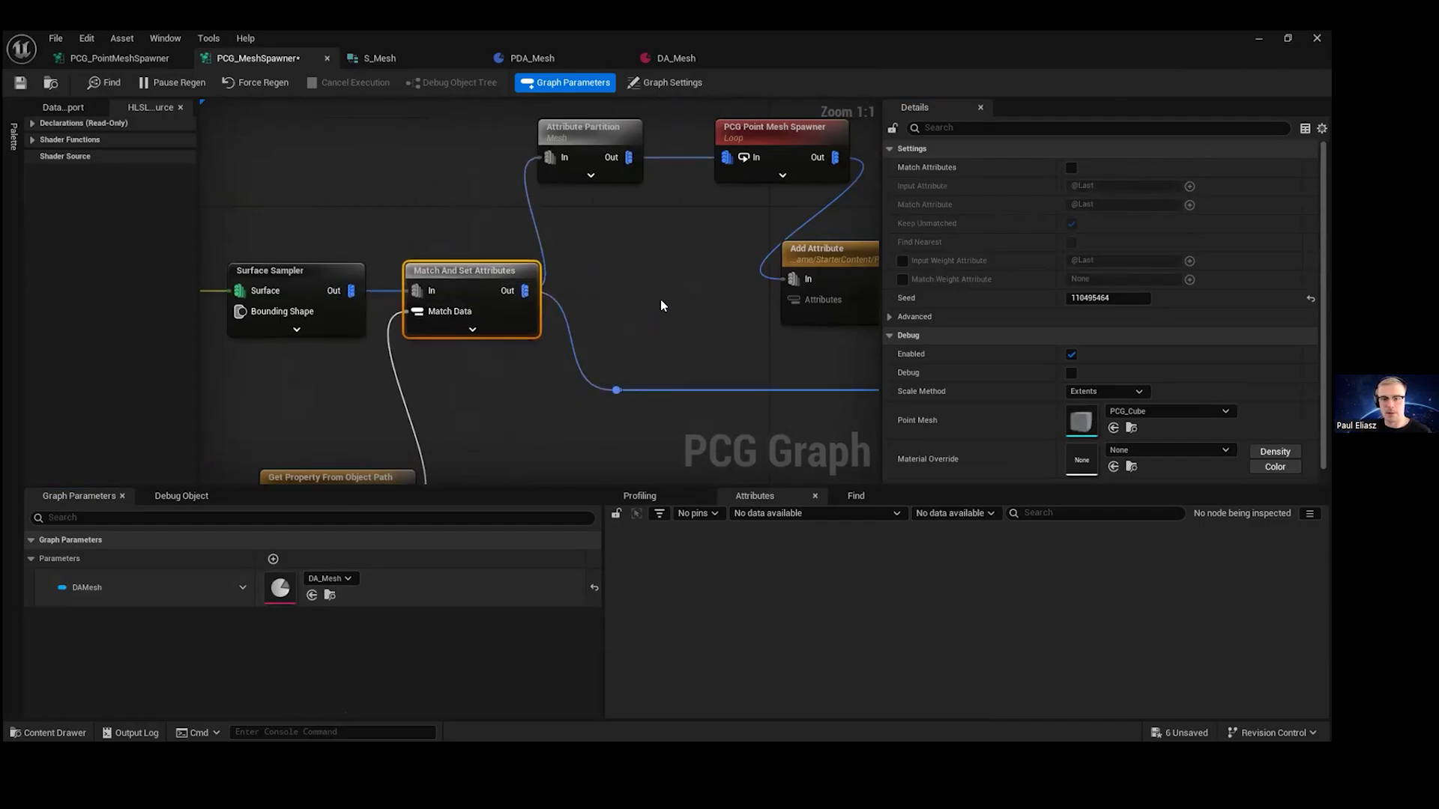
- Review the PCG_MeshSpawner node chain, examining the settings of the Attribute Partition and PCG Point Mesh Spawner loop nodes
scroll(659, 299, down, 4)
key(super+Right)
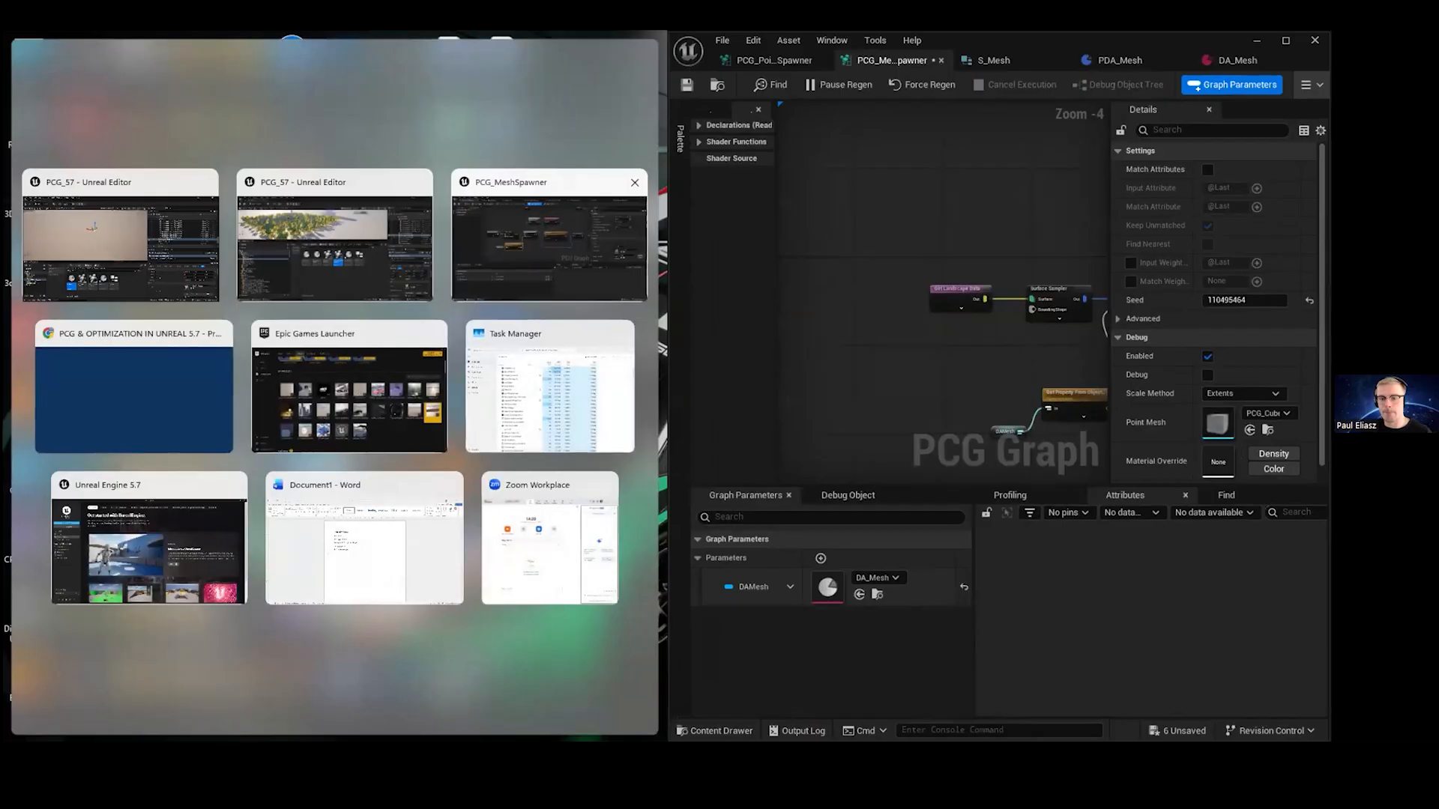
key(super+Left)
drag(928, 137, 749, 33)
scroll(712, 337, up, 3)
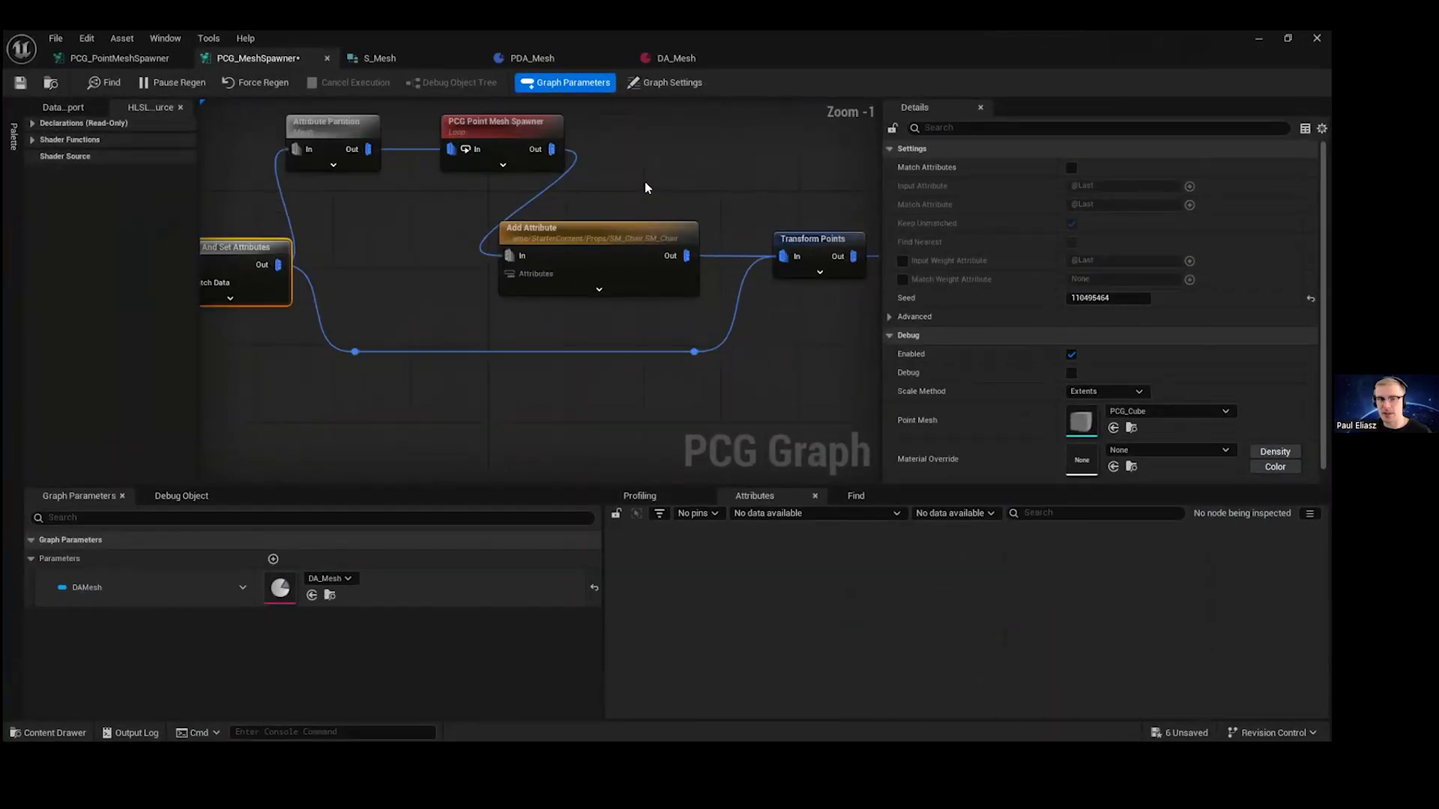
scroll(537, 134, up, 1)
right_drag(536, 135, 765, 197)
click(617, 181)
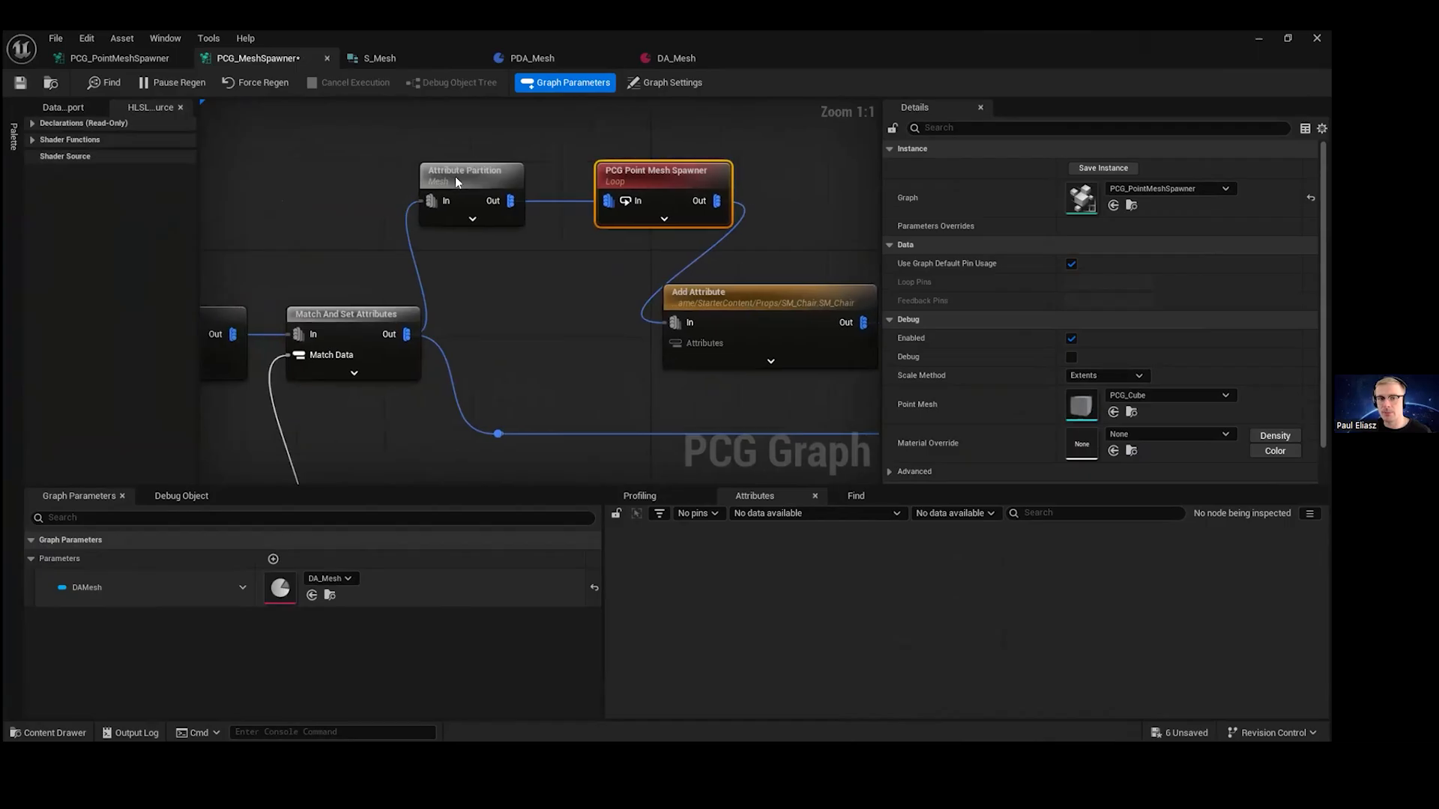
click(456, 179)
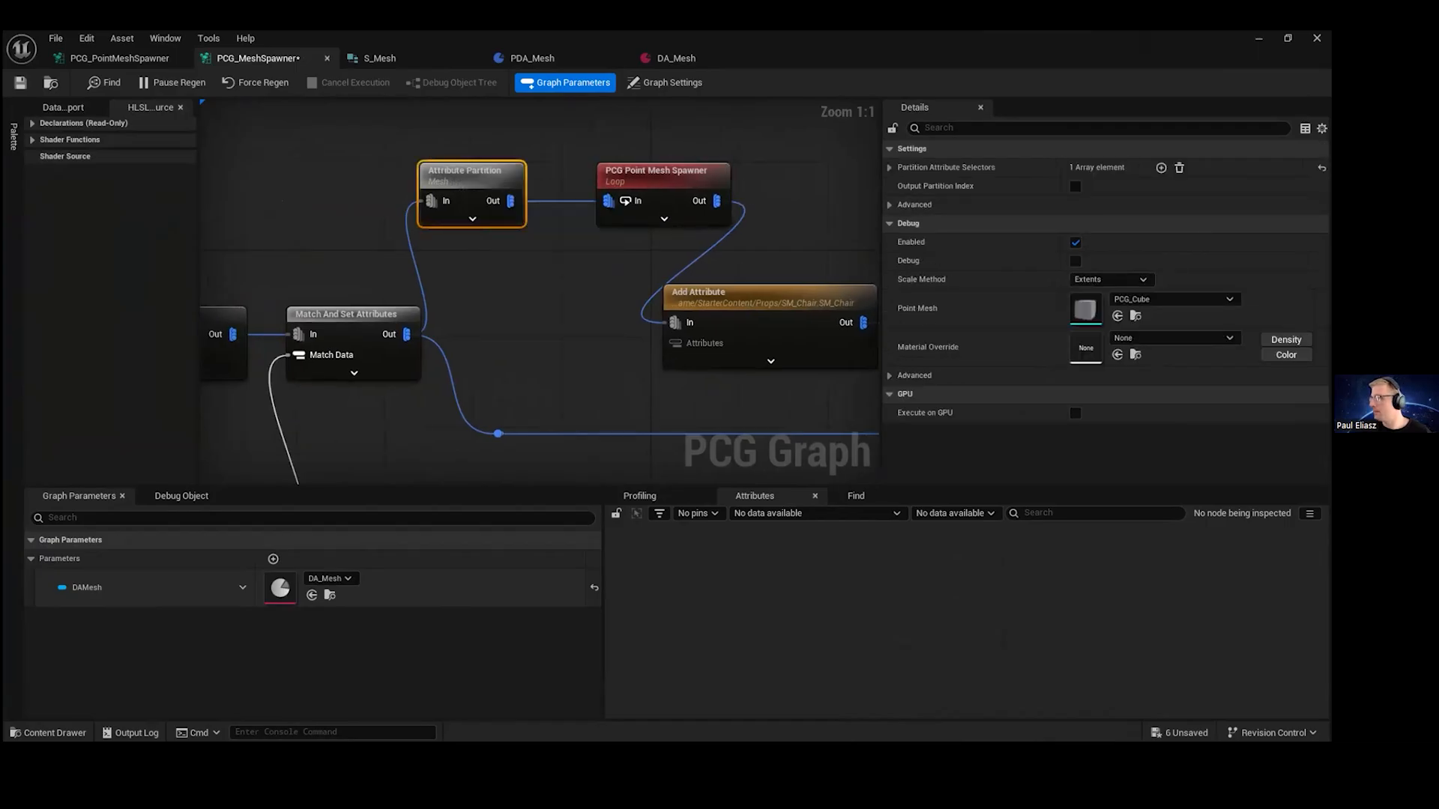
click(684, 177)
right_drag(684, 177, 613, 170)
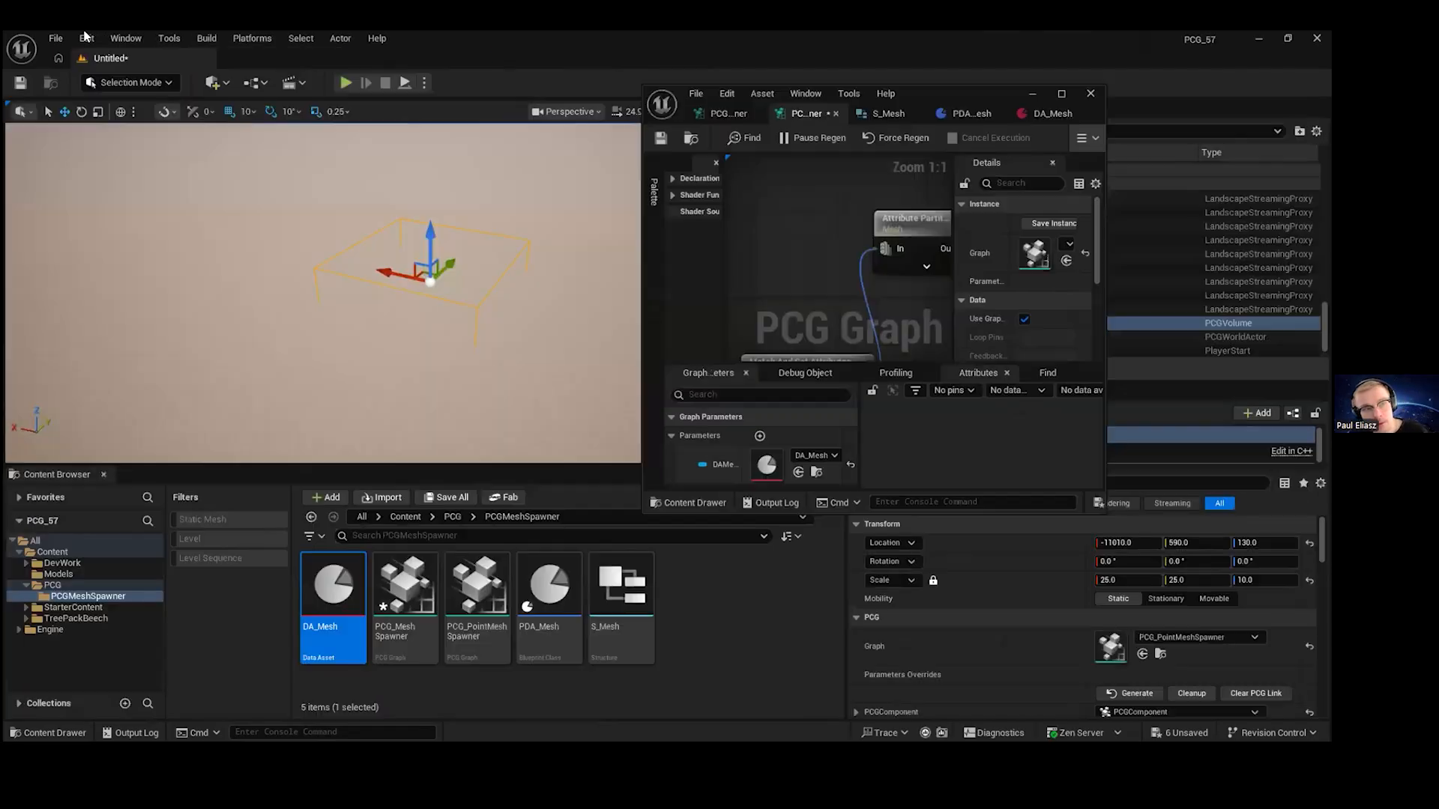
double_click(1015, 43)
click(56, 38)
drag(931, 101, 843, 32)
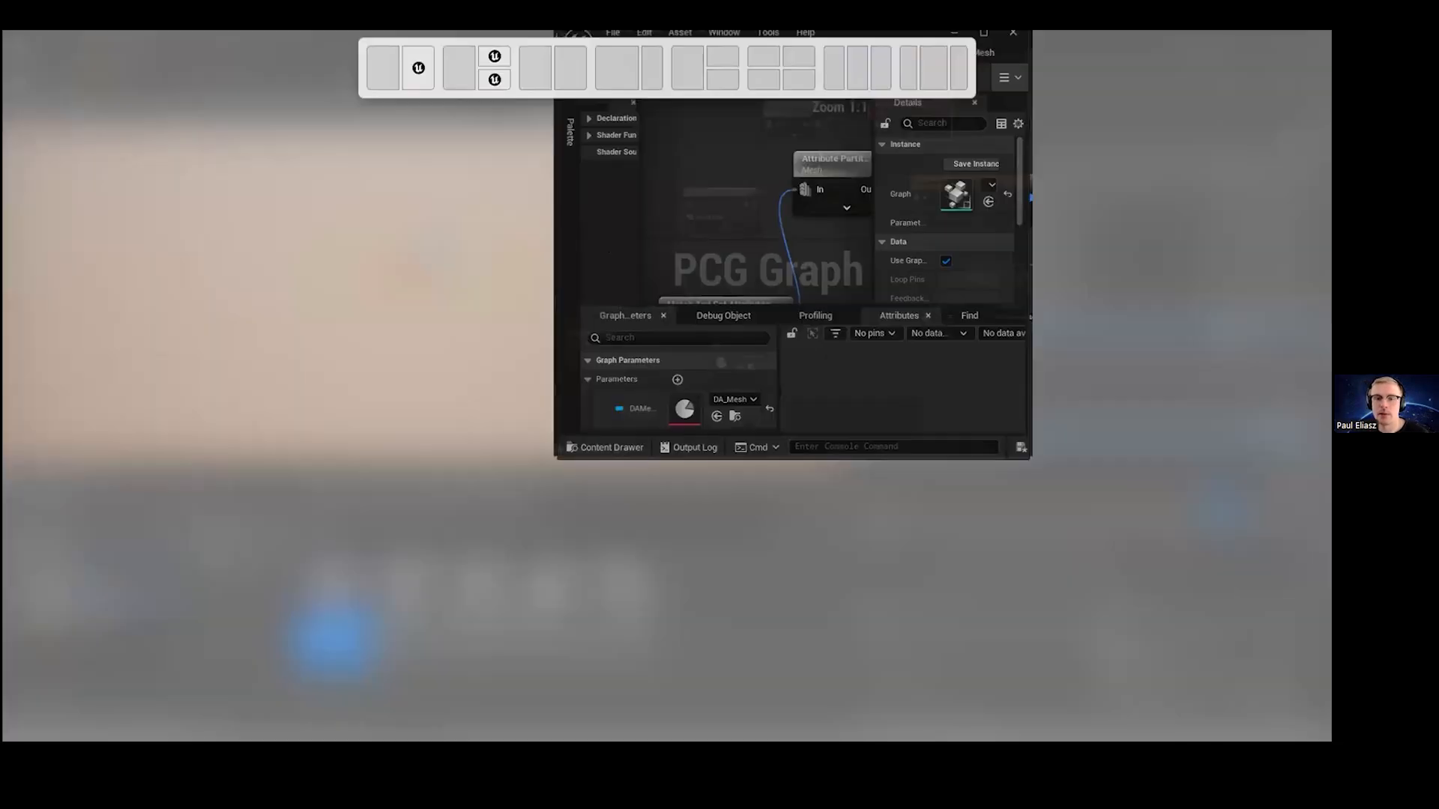
right_drag(614, 252, 705, 271)
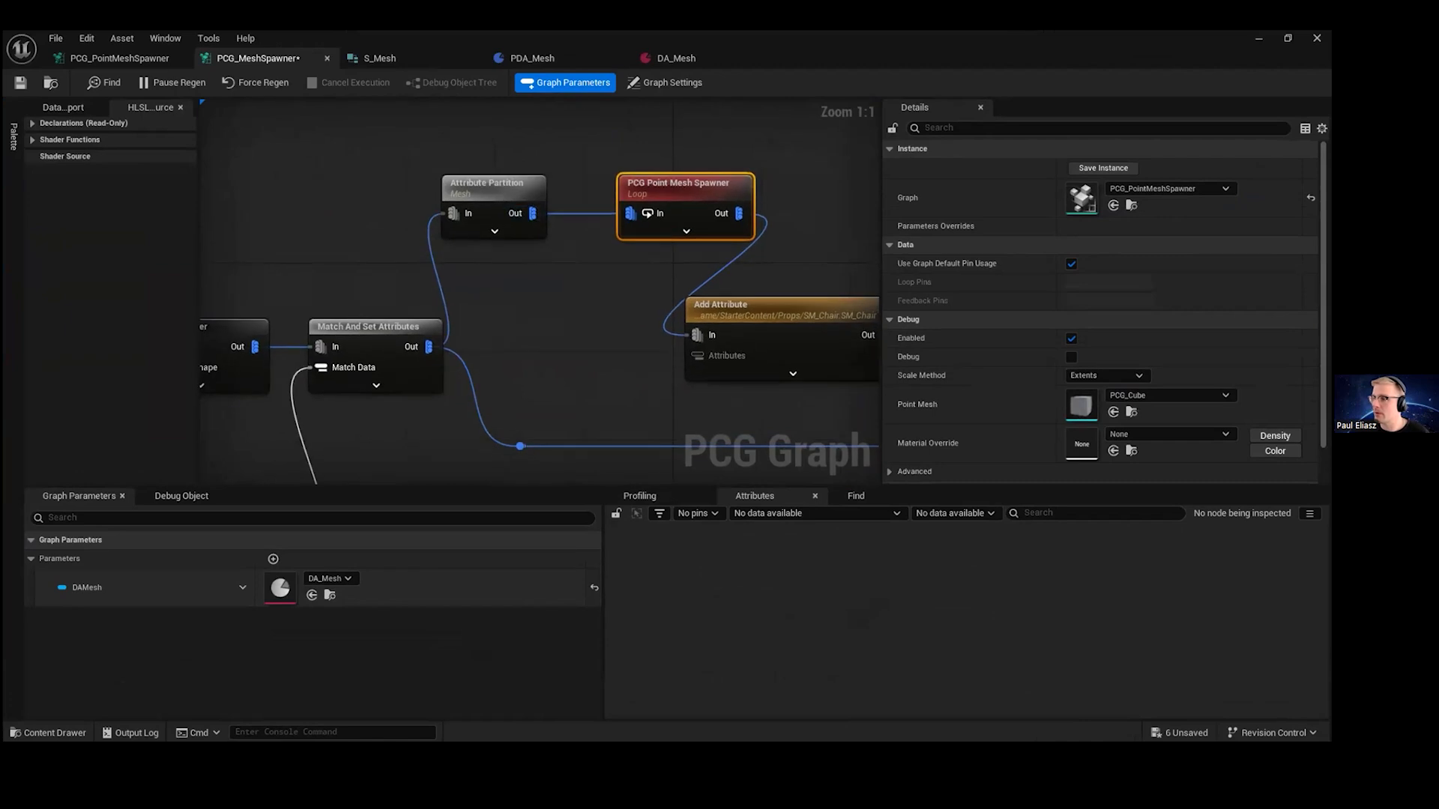
- Check the settings of the Attribute Partition, Static Mesh Spawner and Add Attribute nodes for how the Mesh attribute is used
click(500, 197)
mouse_move(774, 239)
right_down()
mouse_move(690, 167)
mouse_move(552, 144)
mouse_move(791, 226)
right_up()
click(819, 224)
right_drag(821, 176, 666, 165)
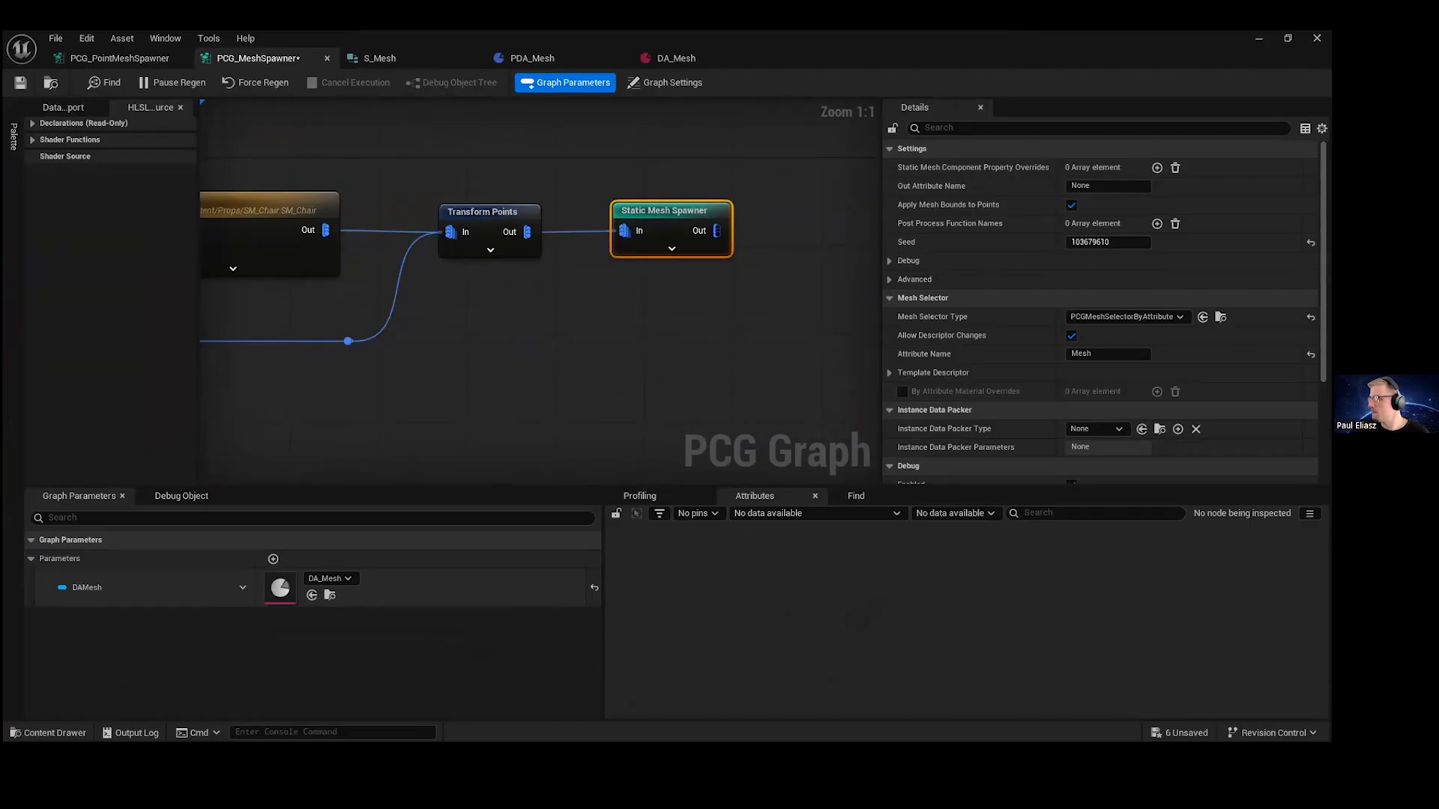
right_drag(643, 296, 733, 274)
click(388, 207)
right_drag(387, 206, 580, 226)
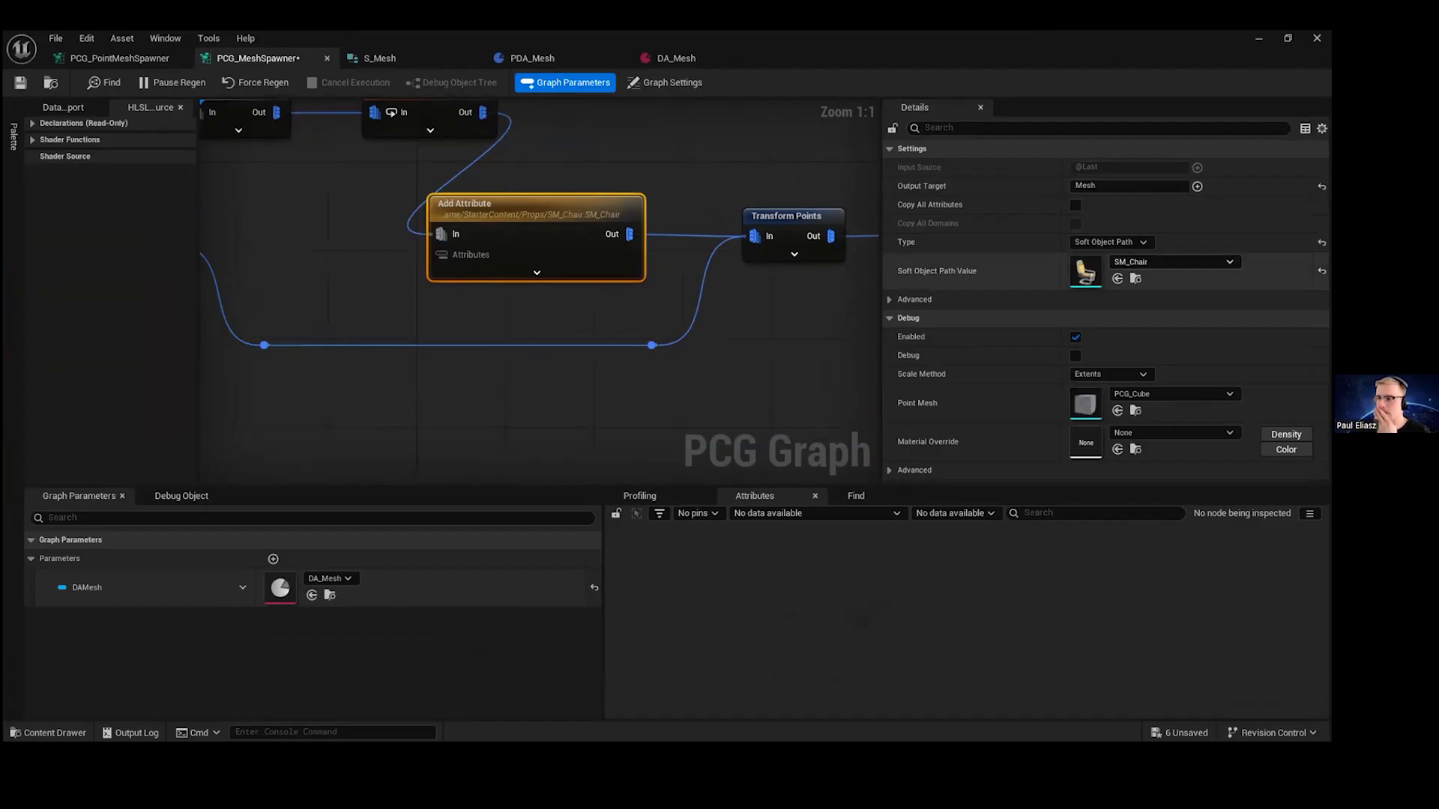
right_drag(657, 238, 1095, 317)
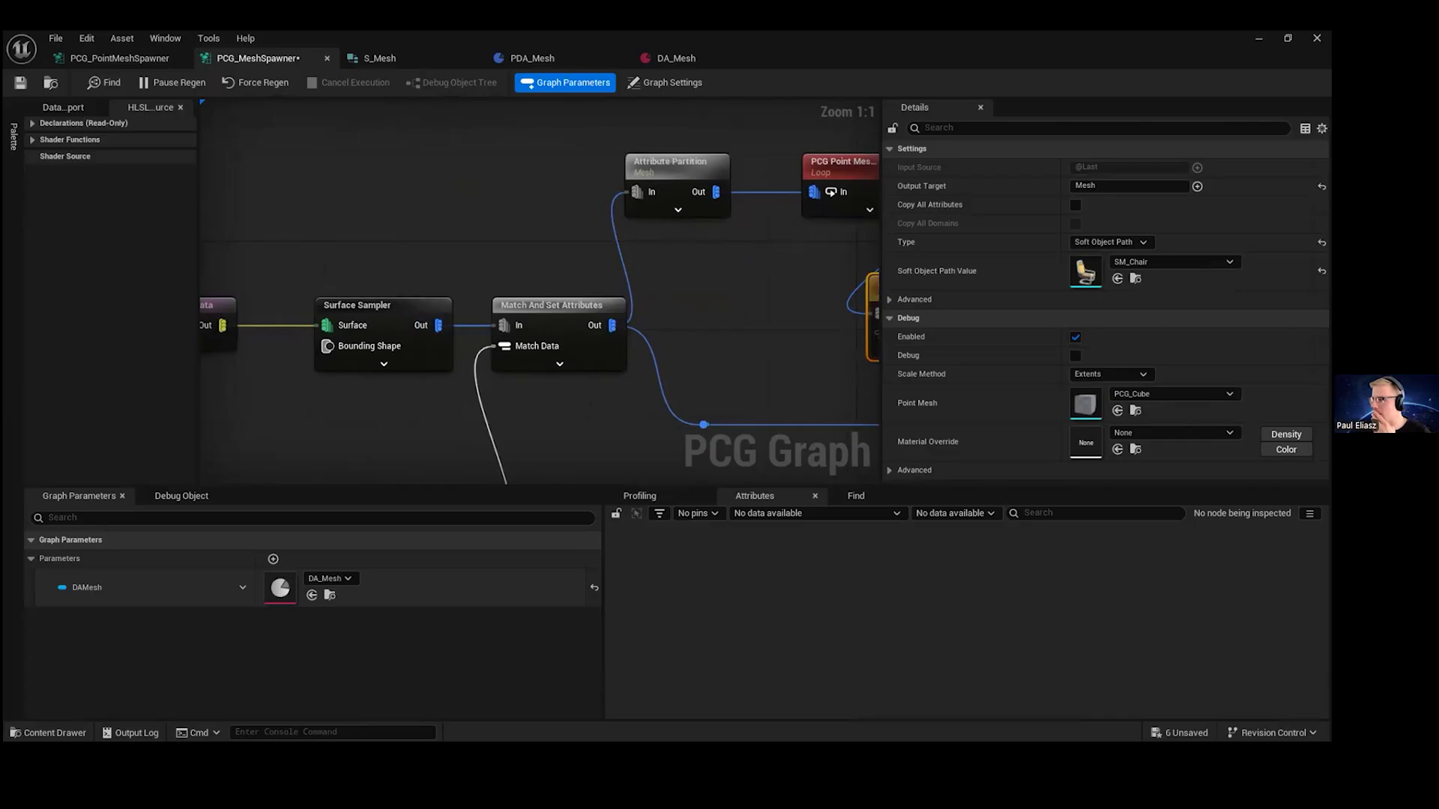
- Enable the Unbounded option on the Surface Sampler node
click(397, 305)
right_drag(724, 207, 695, 173)
click(1102, 185)
click(1075, 224)
- Delete the existing PCGVolume from the level and place the PCG_MeshSpawner graph in the level at about X -9640, Y -3180
double_click(969, 34)
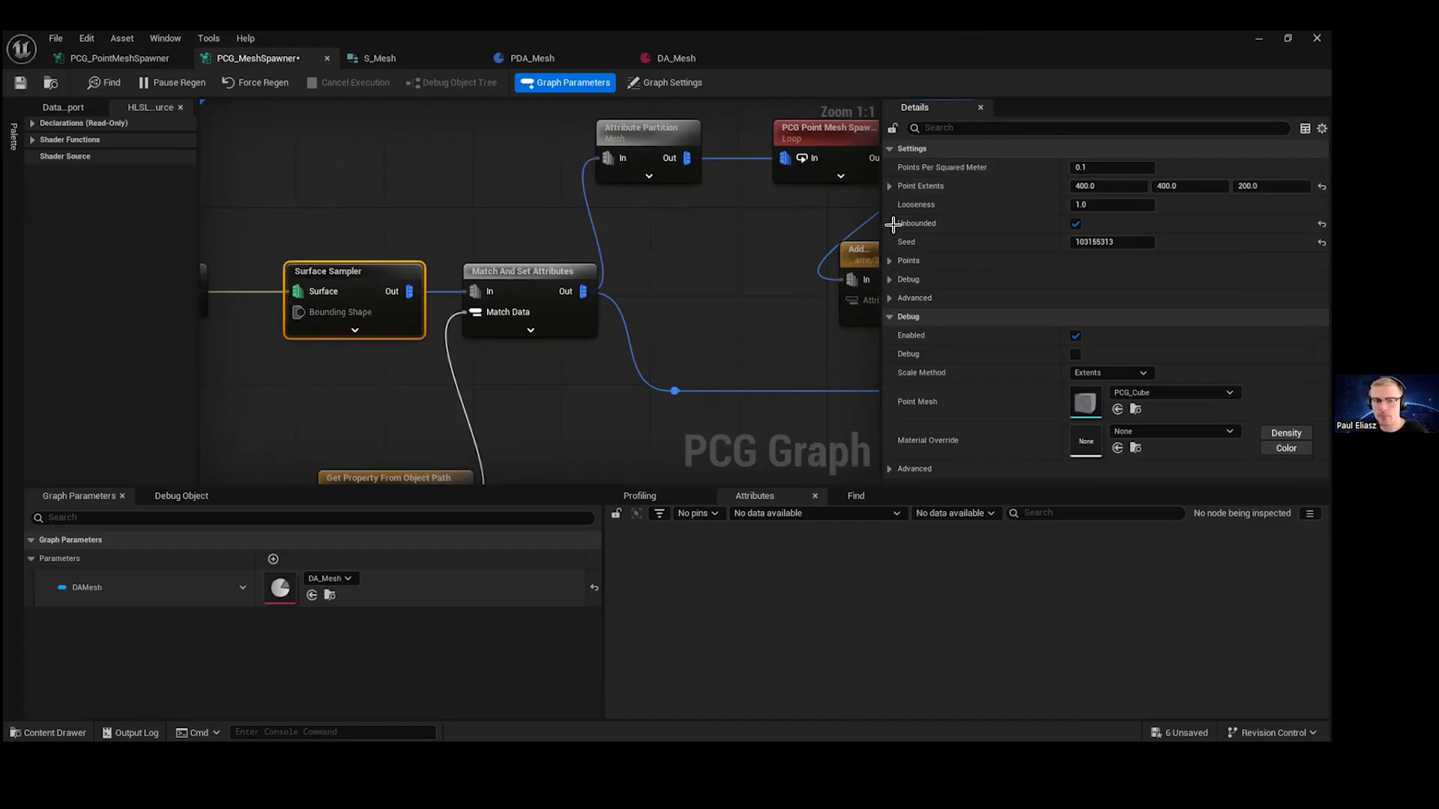
right_drag(611, 285, 586, 240)
drag(450, 286, 549, 271)
key(Delete)
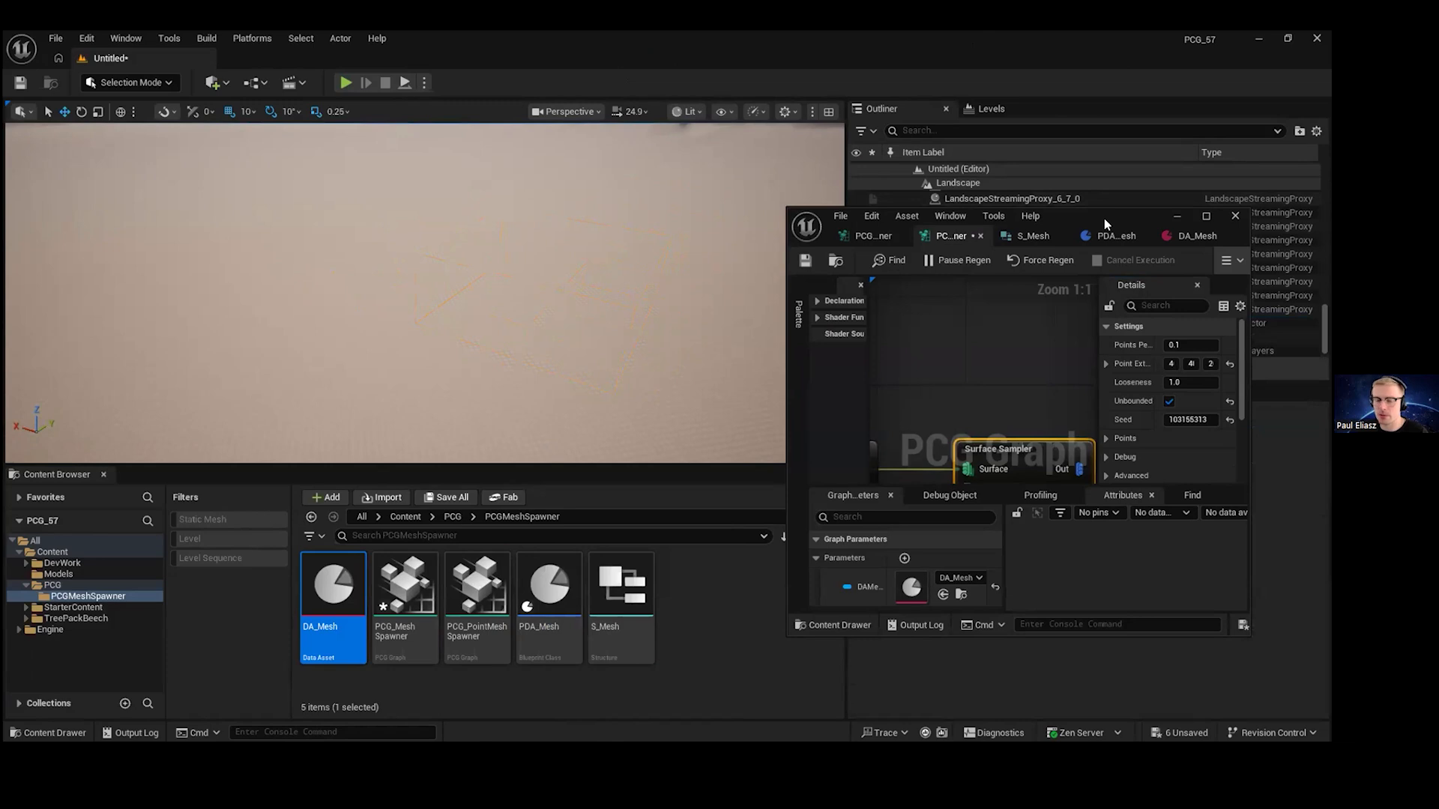
drag(1104, 218, 919, 181)
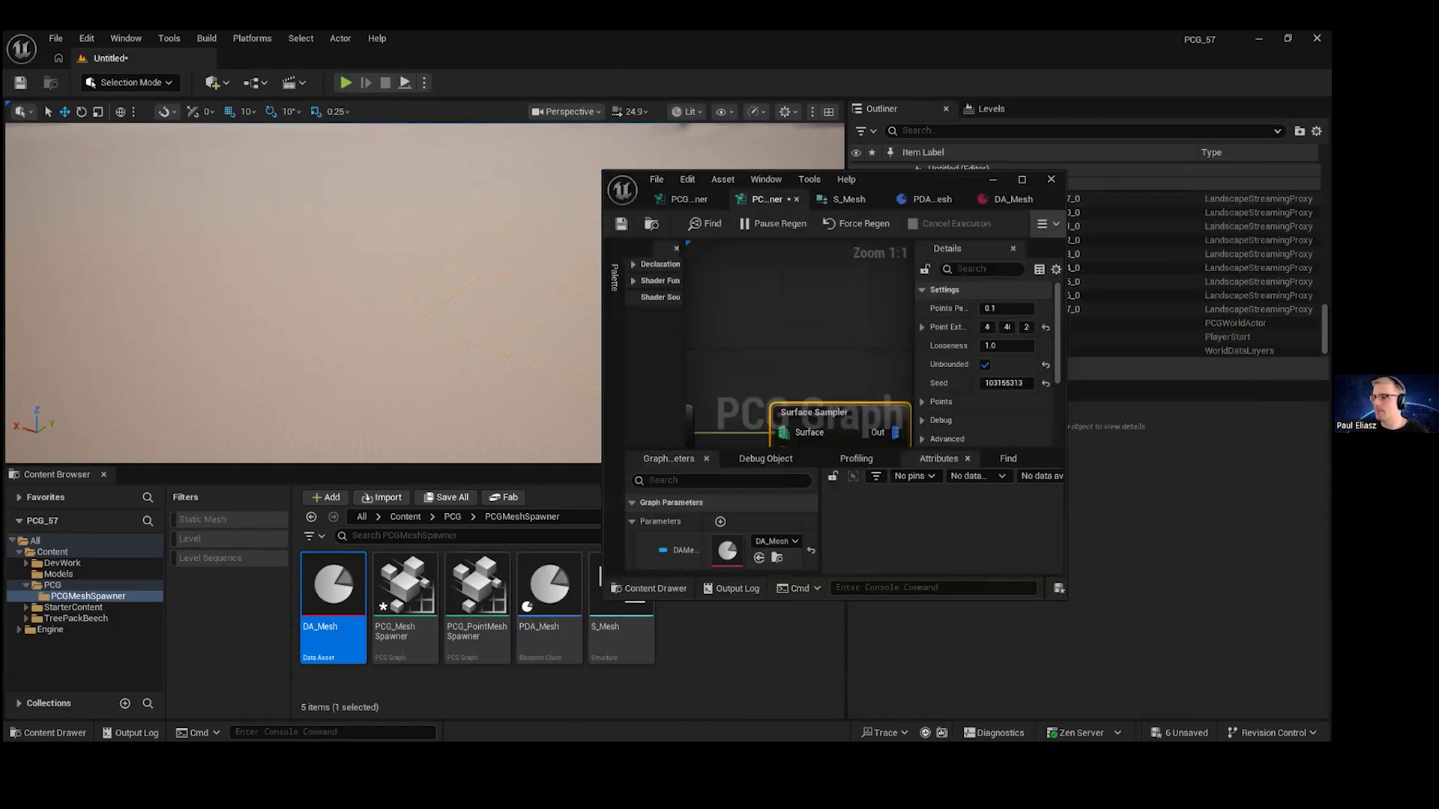
drag(404, 592, 408, 322)
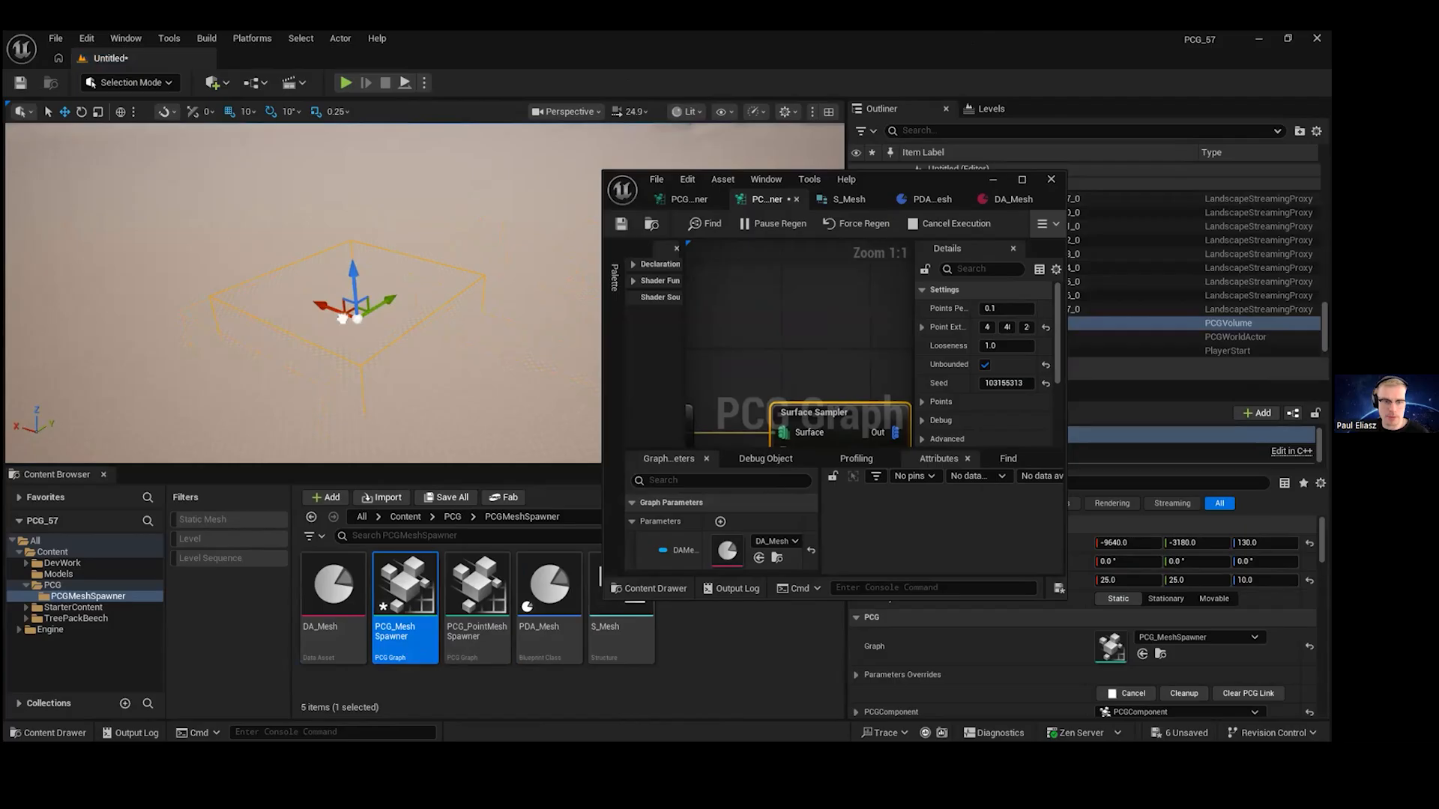
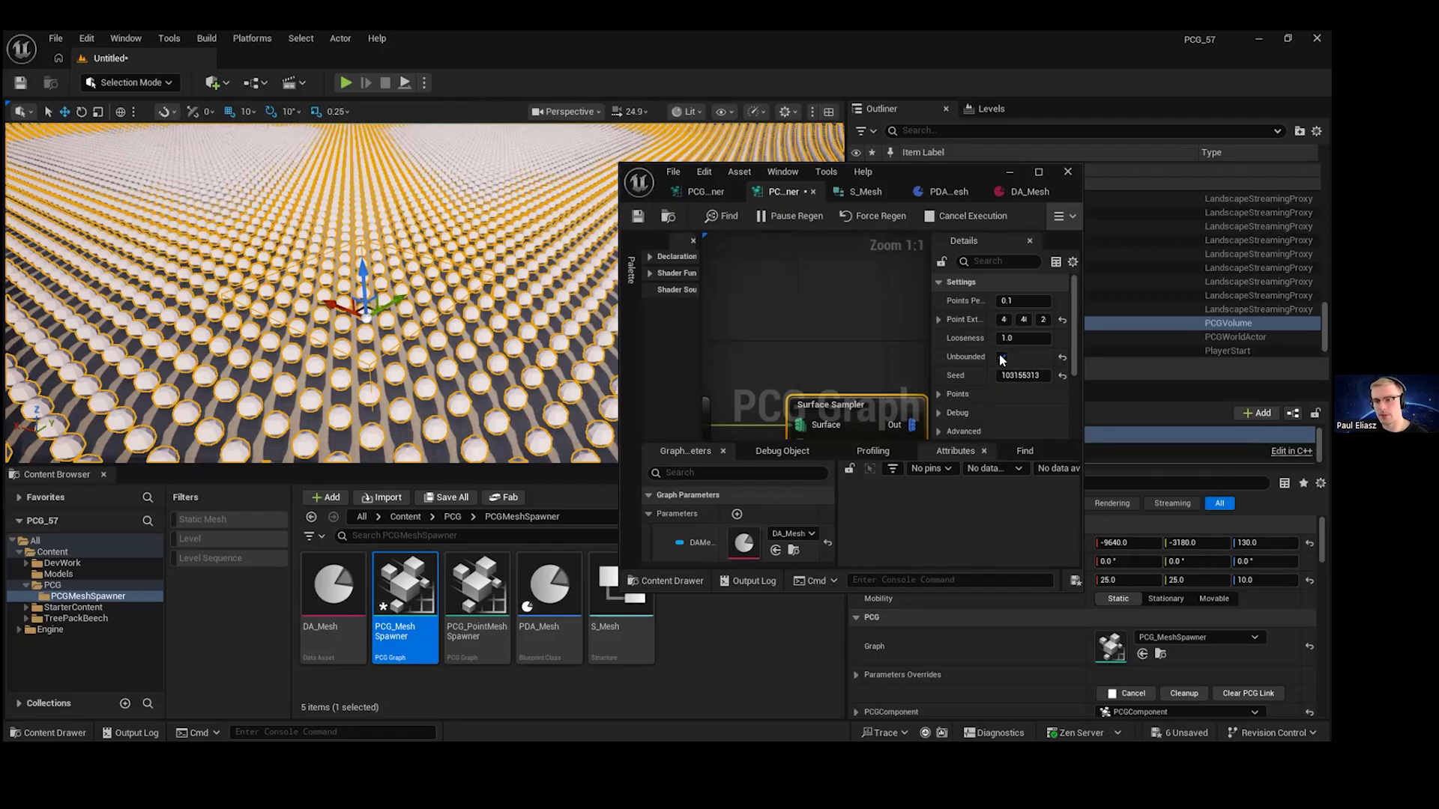
- Turn off the Surface Sampler's Unbounded option in PCG_MeshSpawner so points are generated only inside the PCG volume
right_click(830, 294)
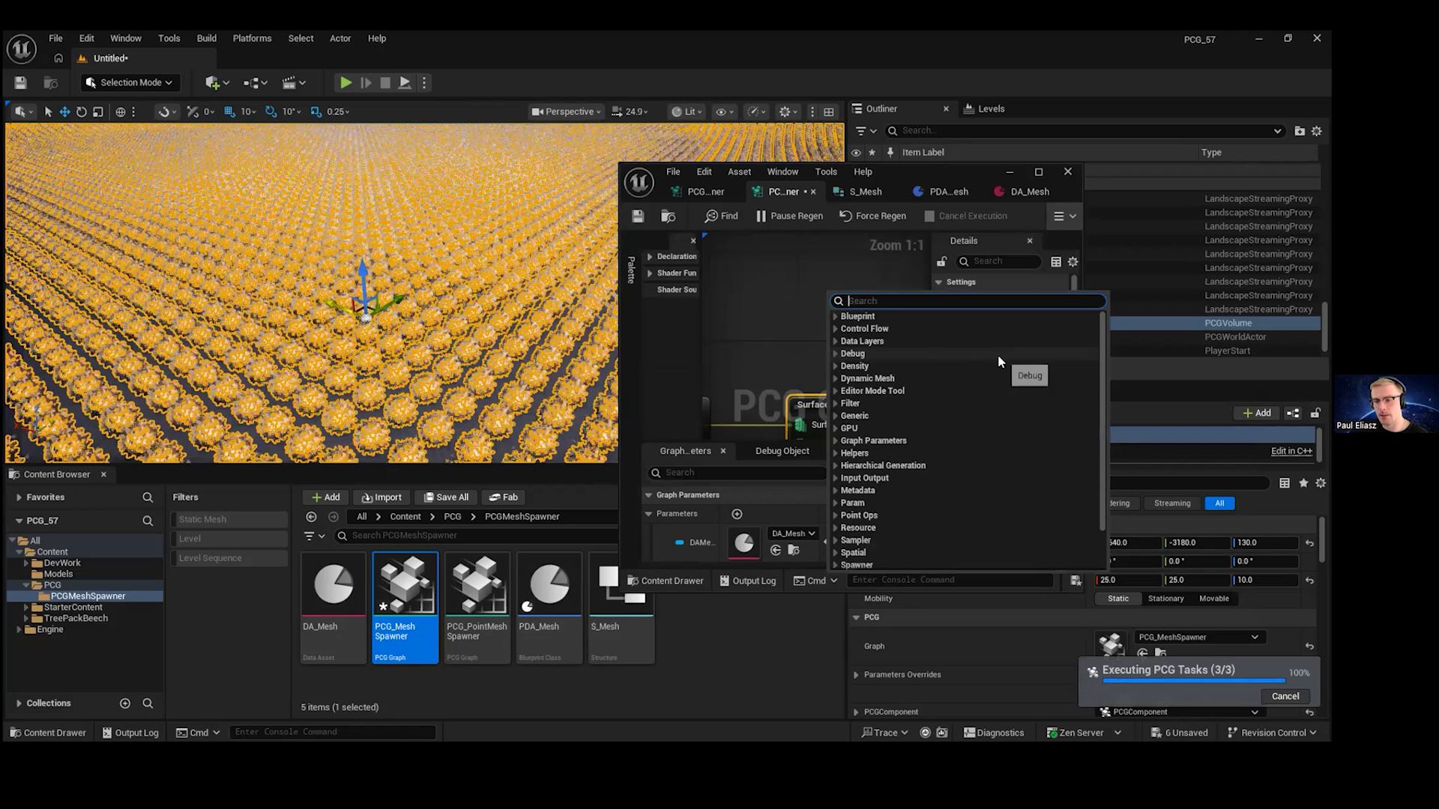
key(Escape)
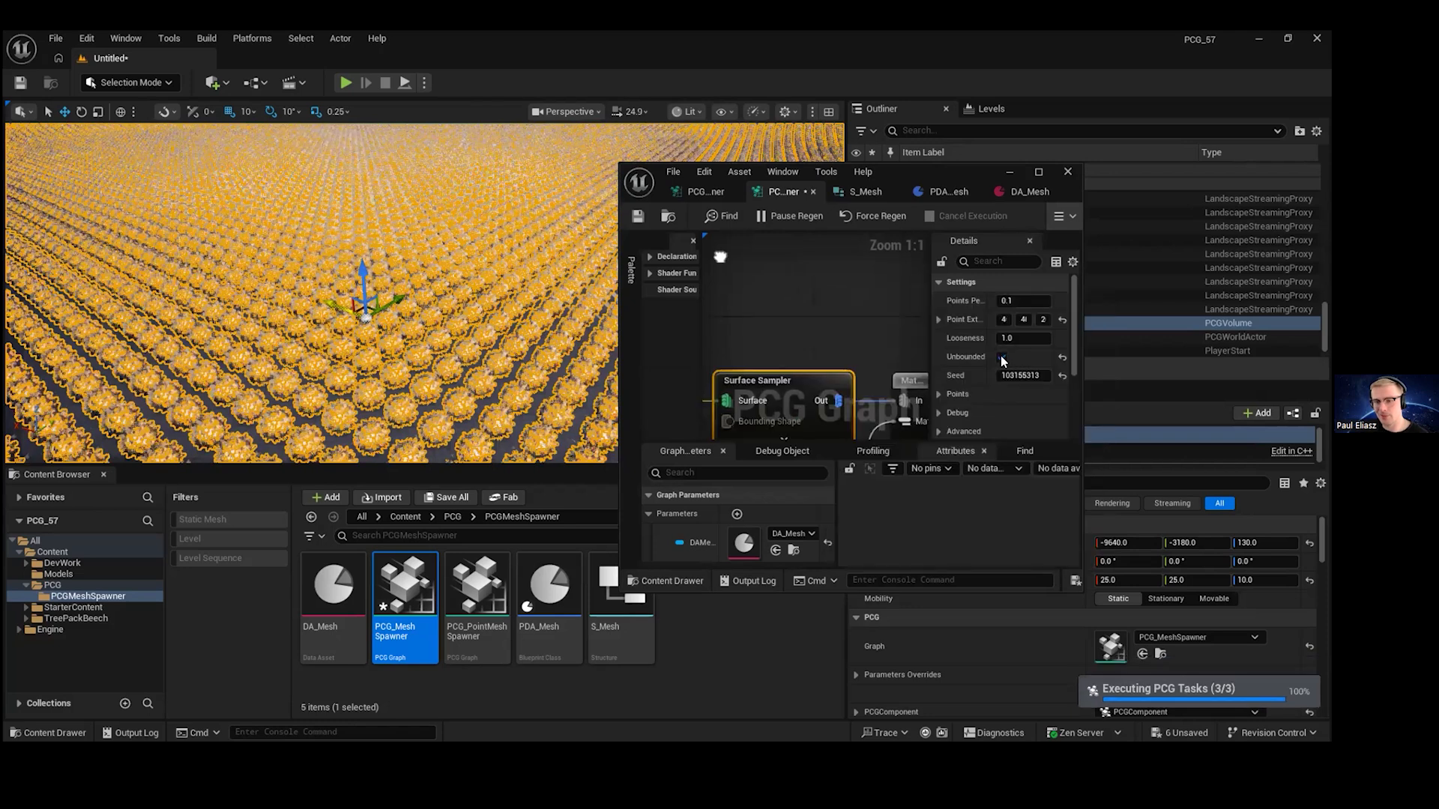
click(1001, 356)
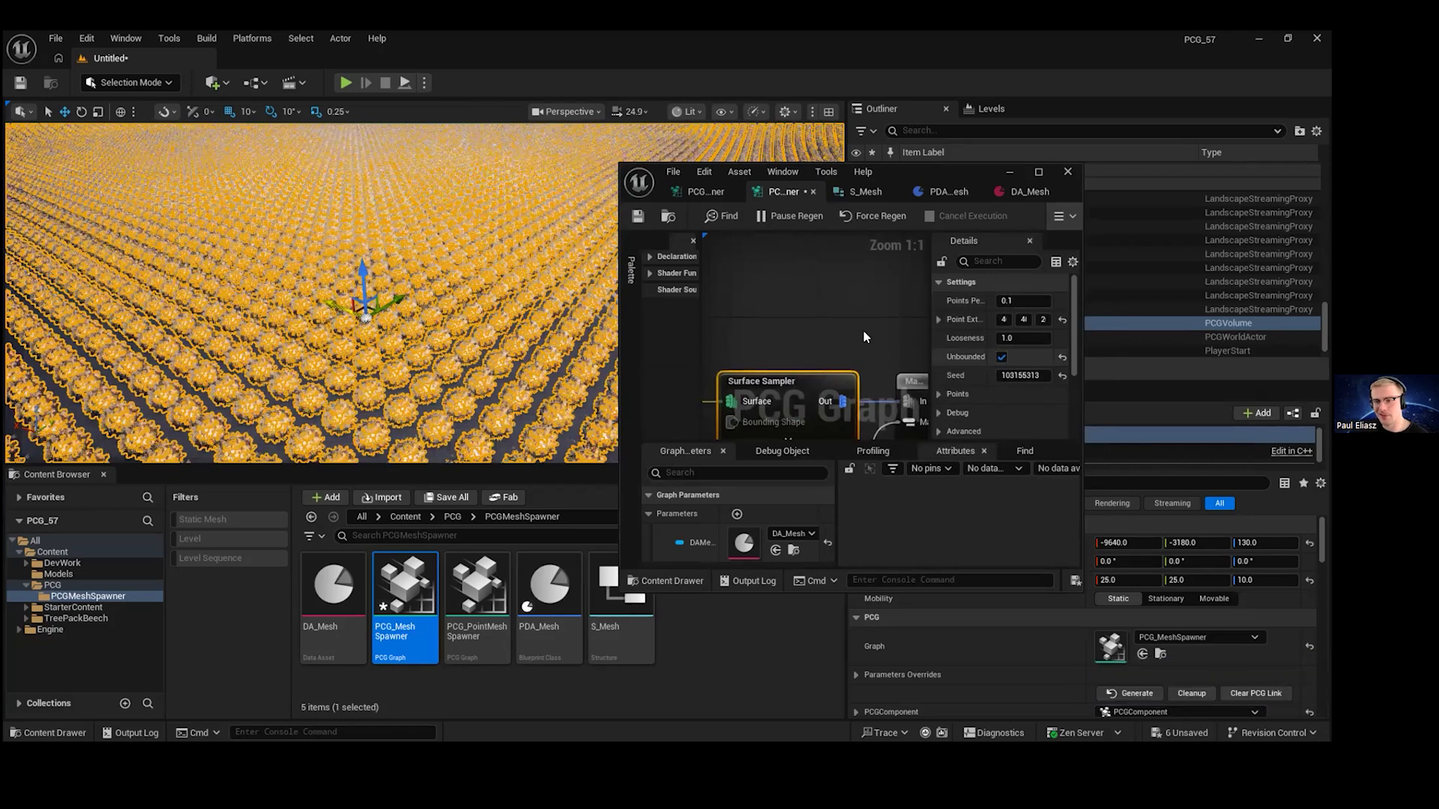
click(1001, 356)
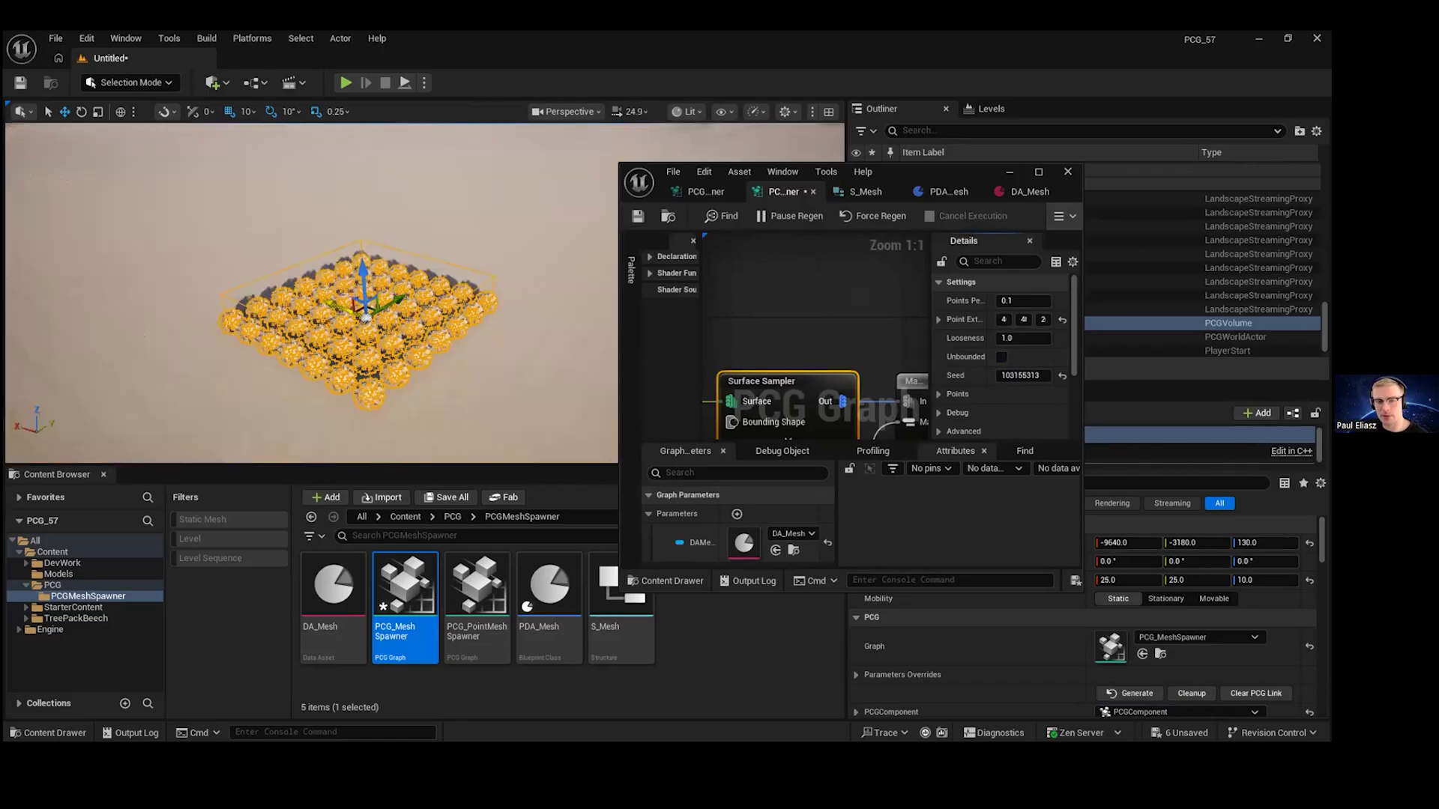
right_drag(580, 329, 618, 374)
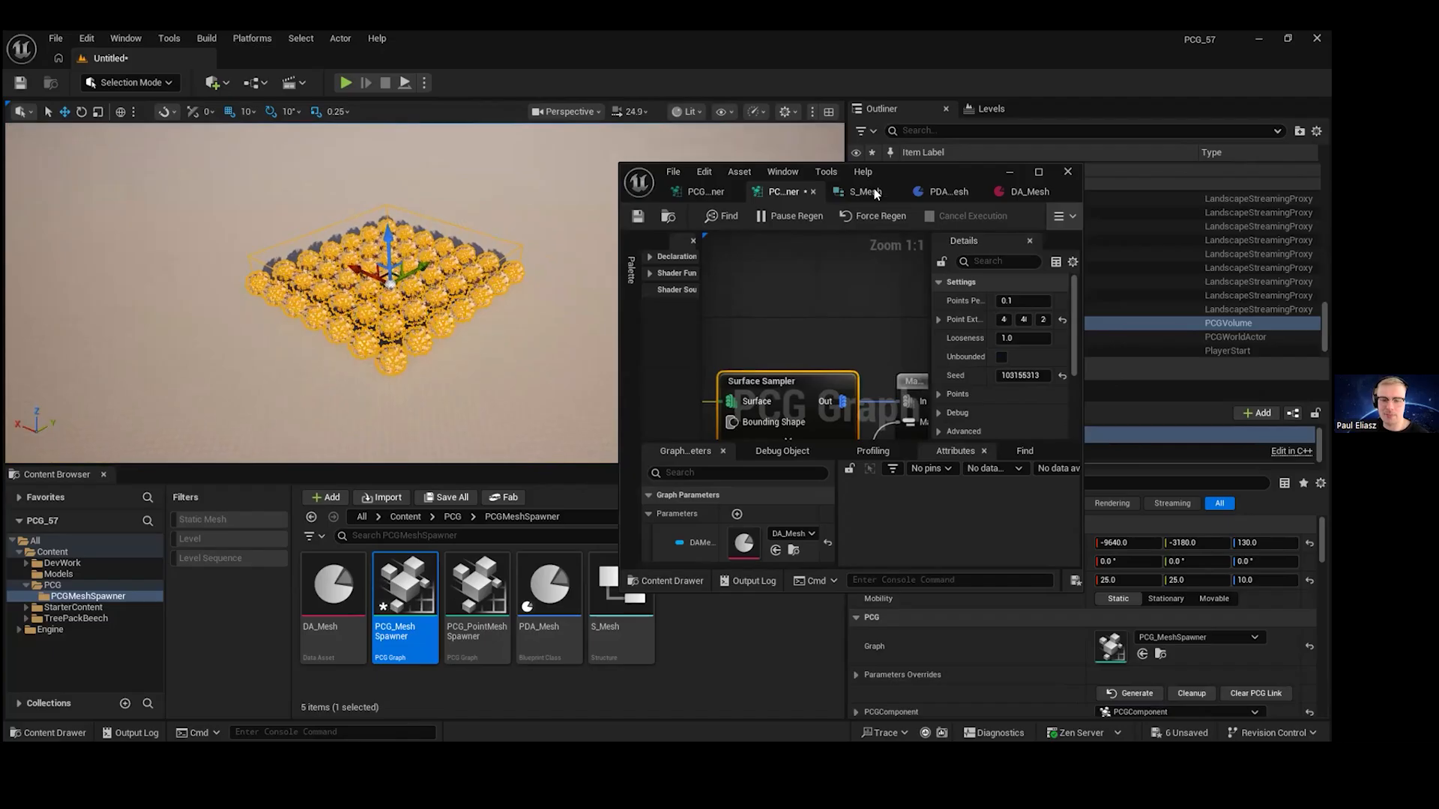
- Examine the node networks of the PCG_PointMeshSpawner and PCG_MeshSpawner graphs and the meshes they spawn in the level
drag(956, 172, 967, 32)
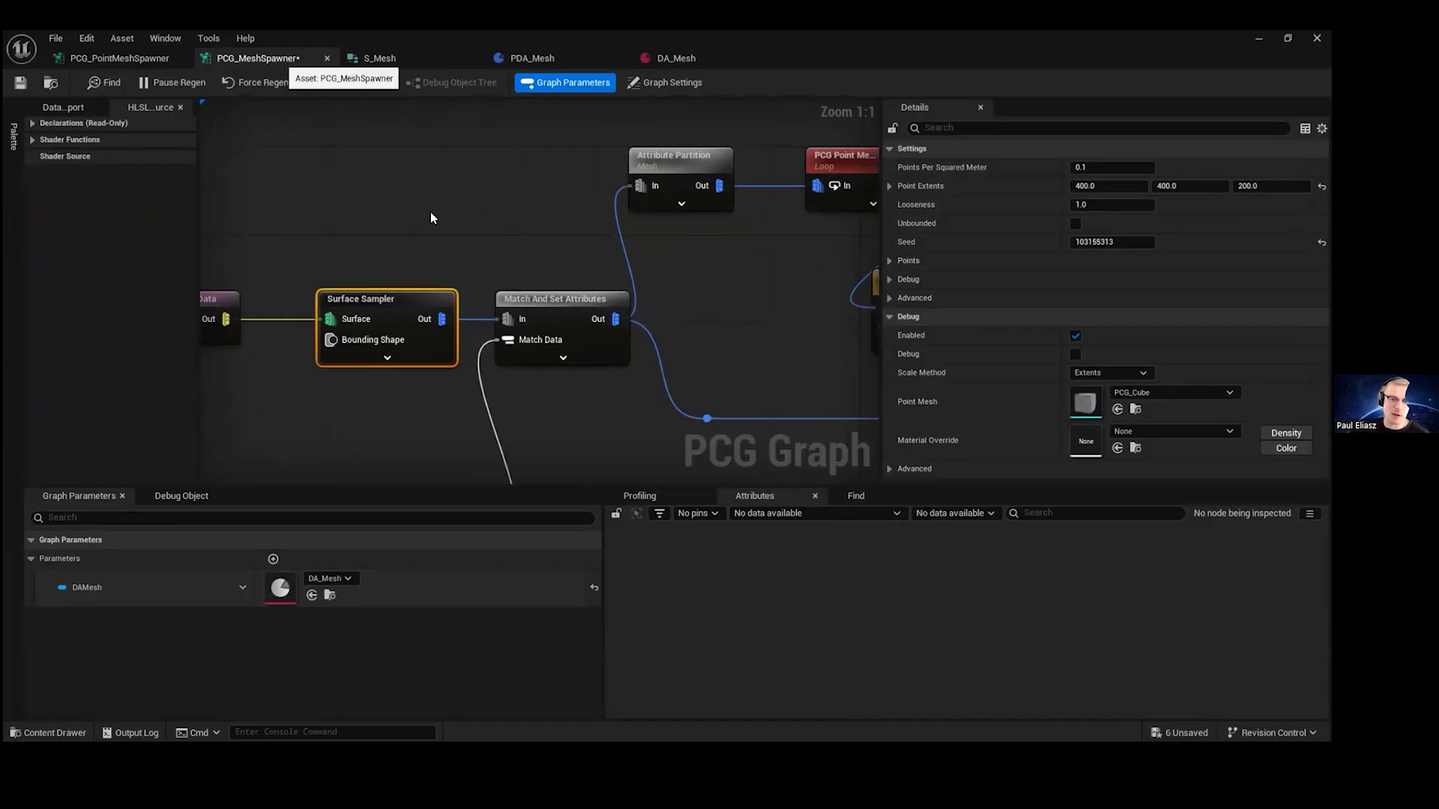
click(116, 59)
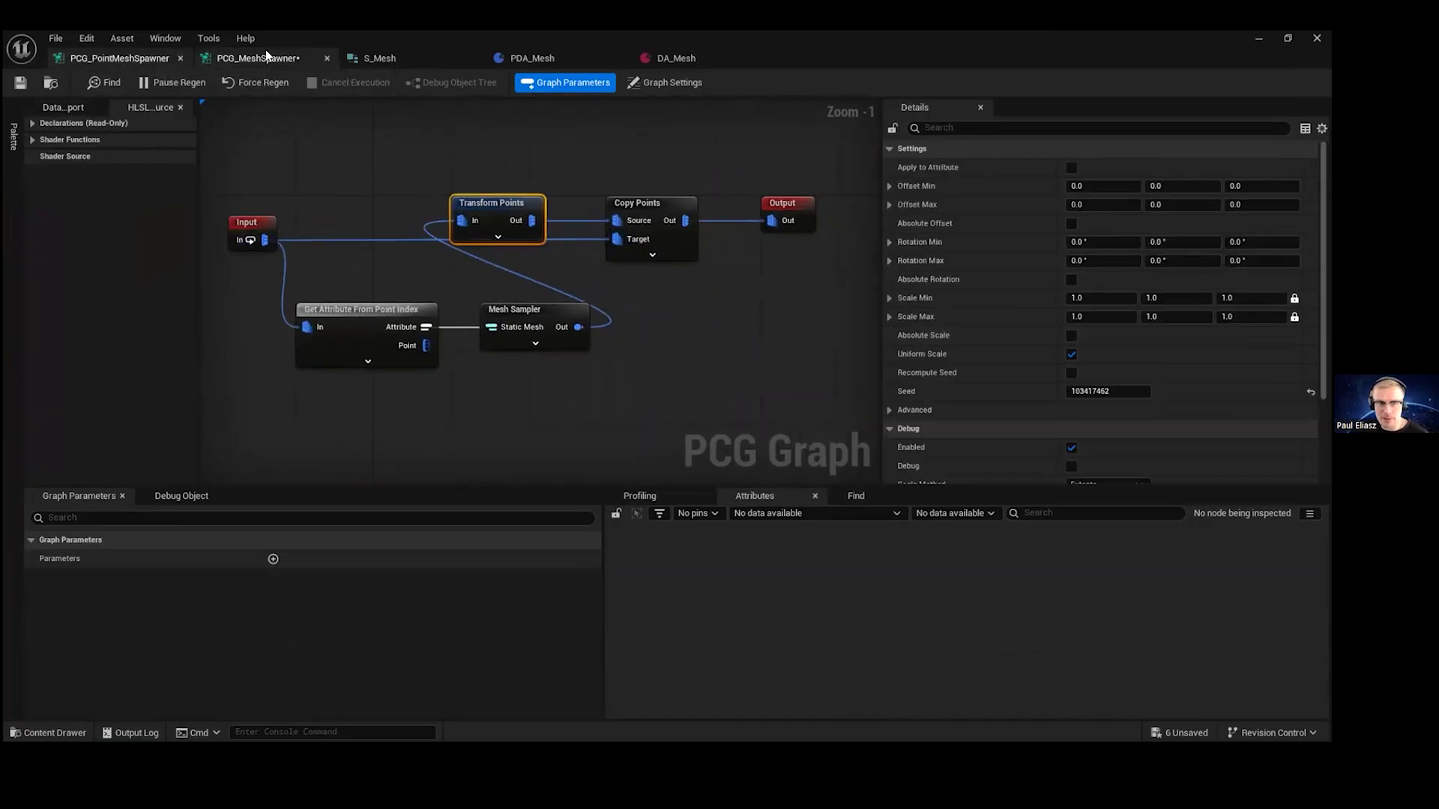
click(262, 59)
right_drag(659, 197, 453, 197)
right_drag(449, 281, 797, 170)
right_drag(571, 238, 552, 195)
right_drag(466, 278, 377, 319)
right_drag(689, 151, 439, 308)
right_drag(676, 260, 657, 260)
scroll(657, 259, down, 4)
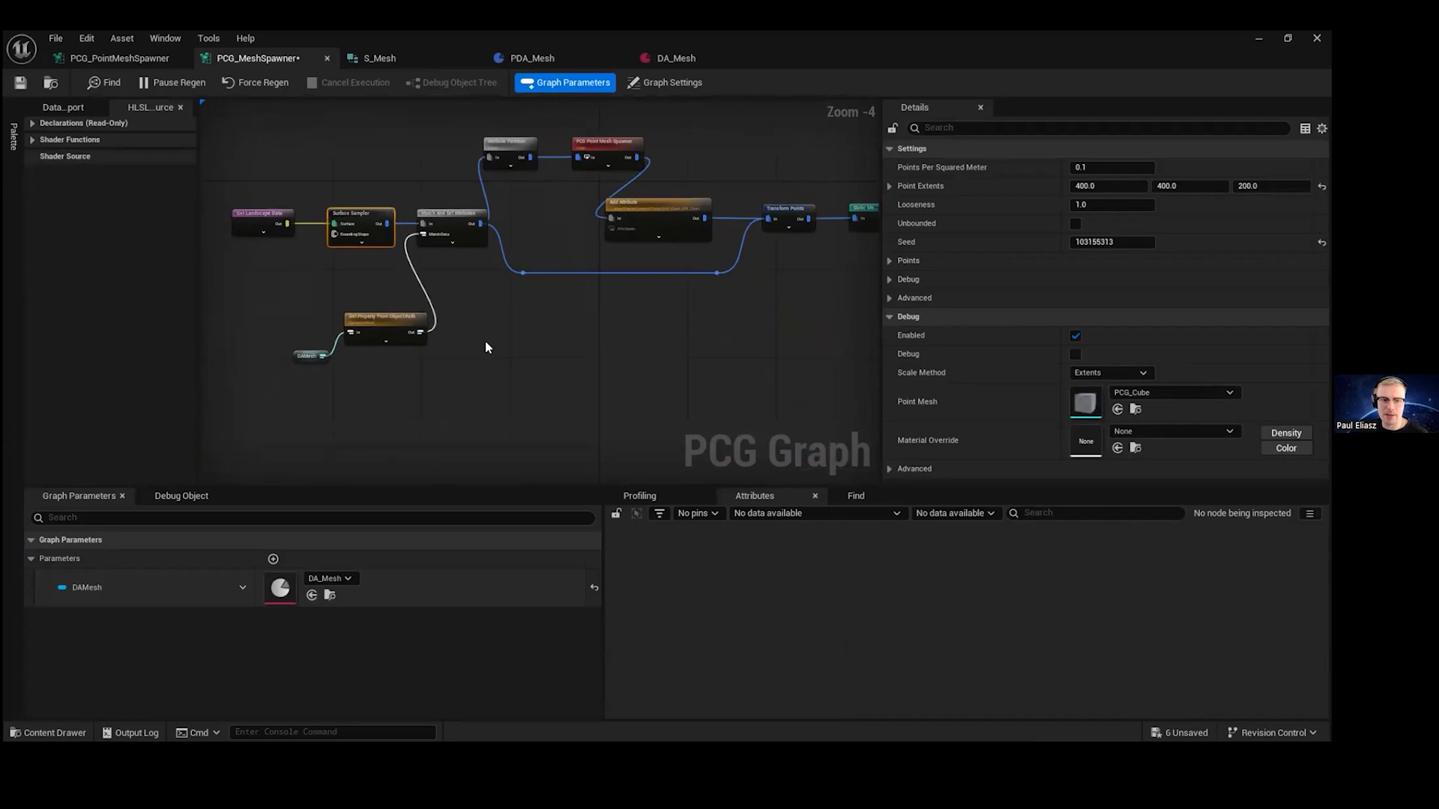
scroll(484, 340, up, 4)
drag(475, 325, 360, 247)
key(q)
right_drag(492, 172, 559, 214)
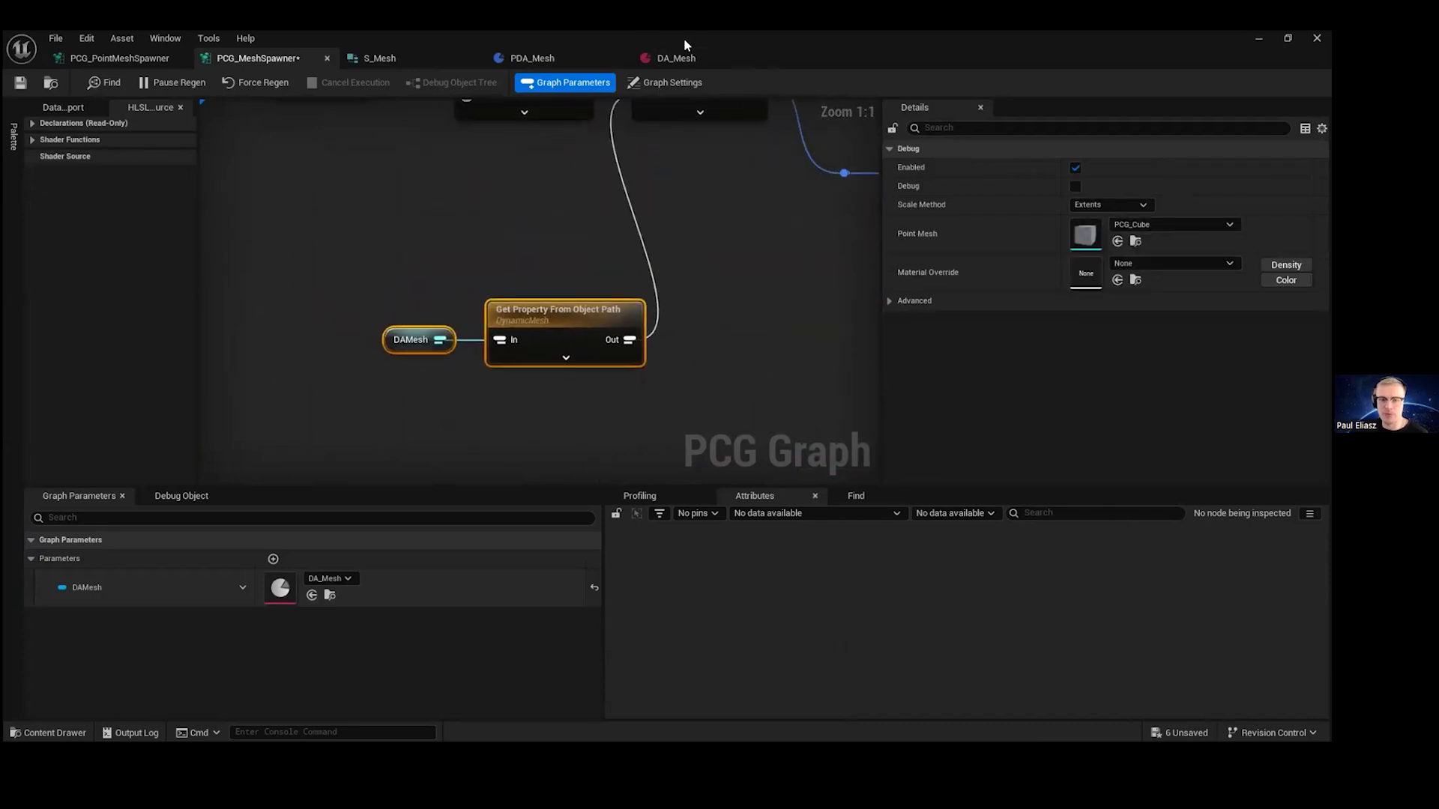
double_click(683, 38)
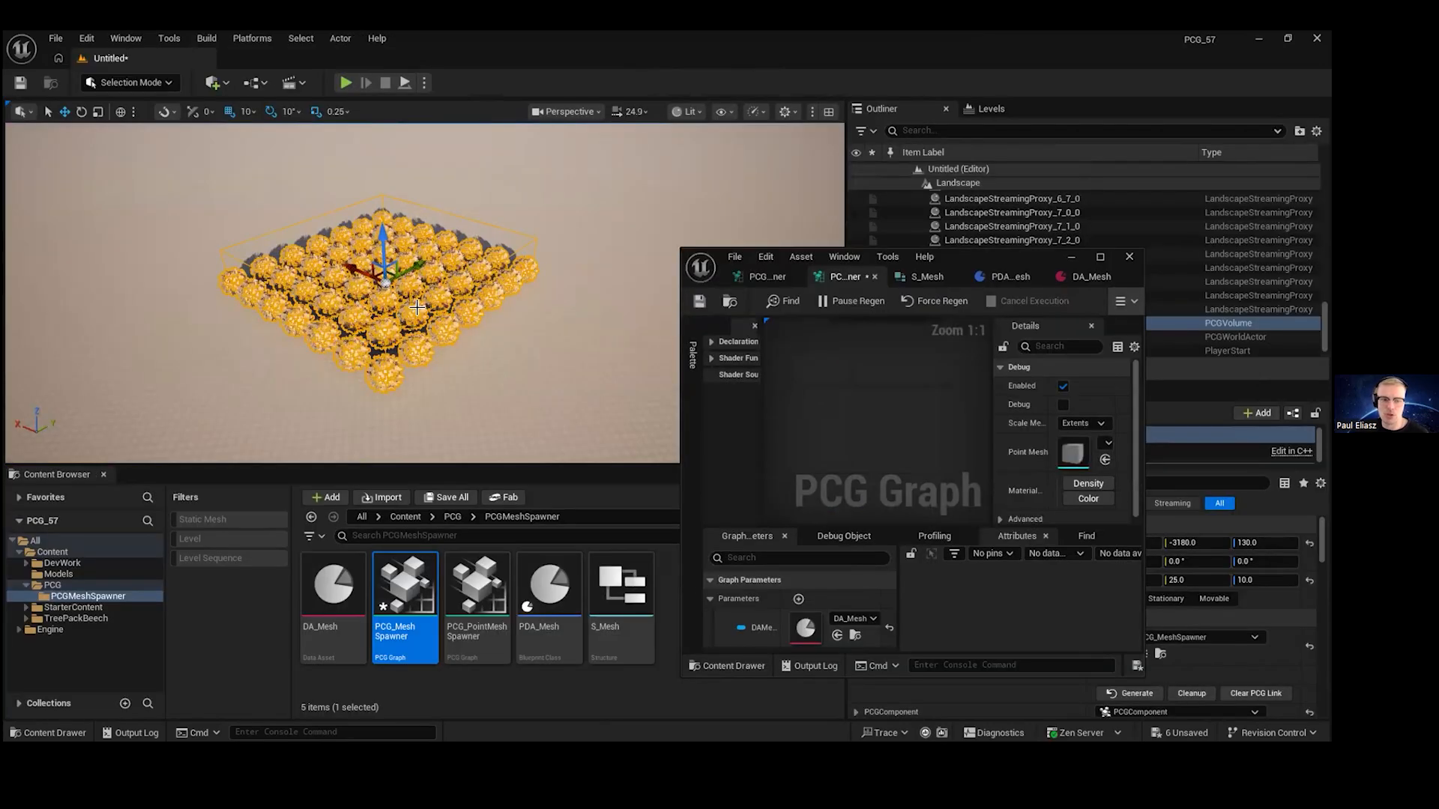
scroll(427, 350, down, 1)
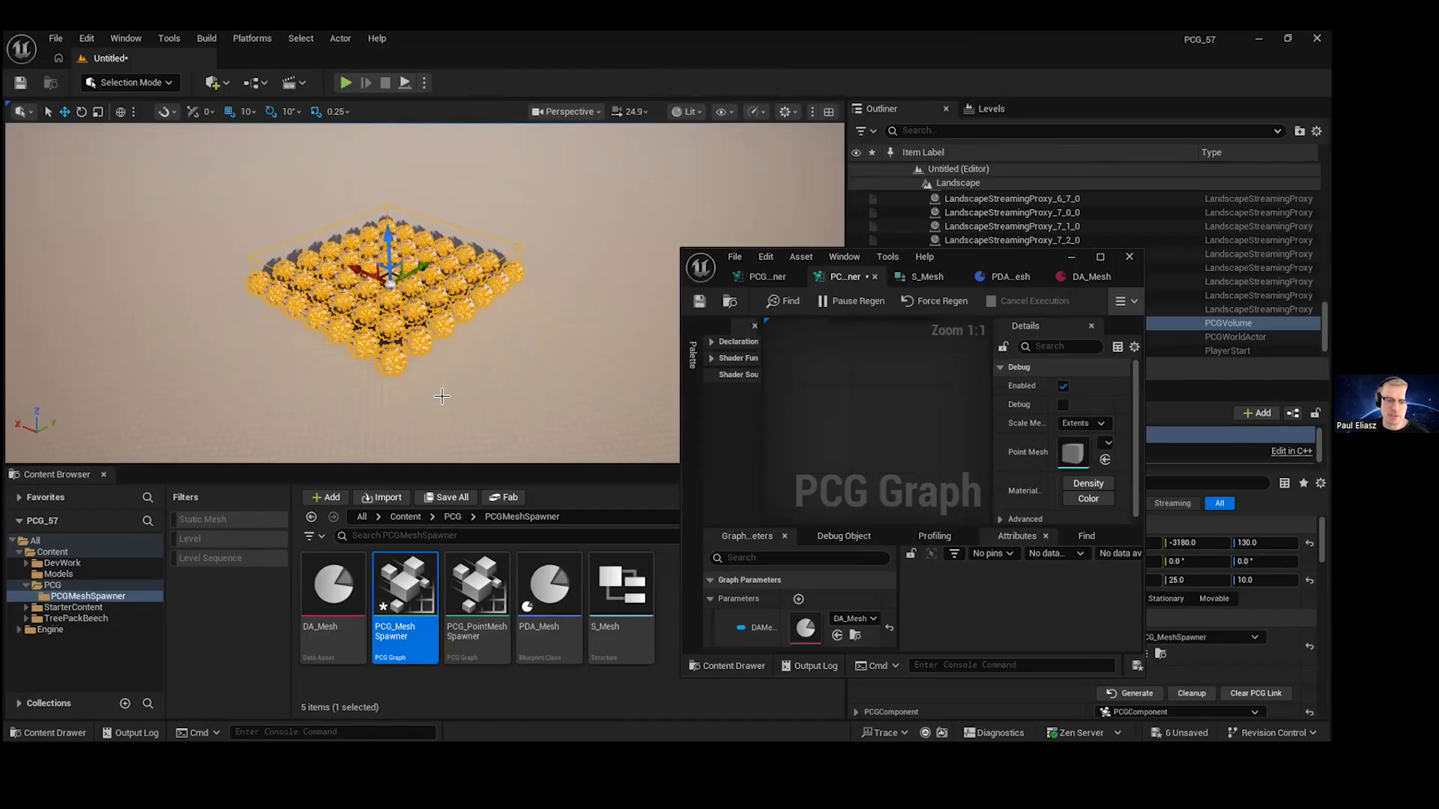
scroll(459, 267, up, 3)
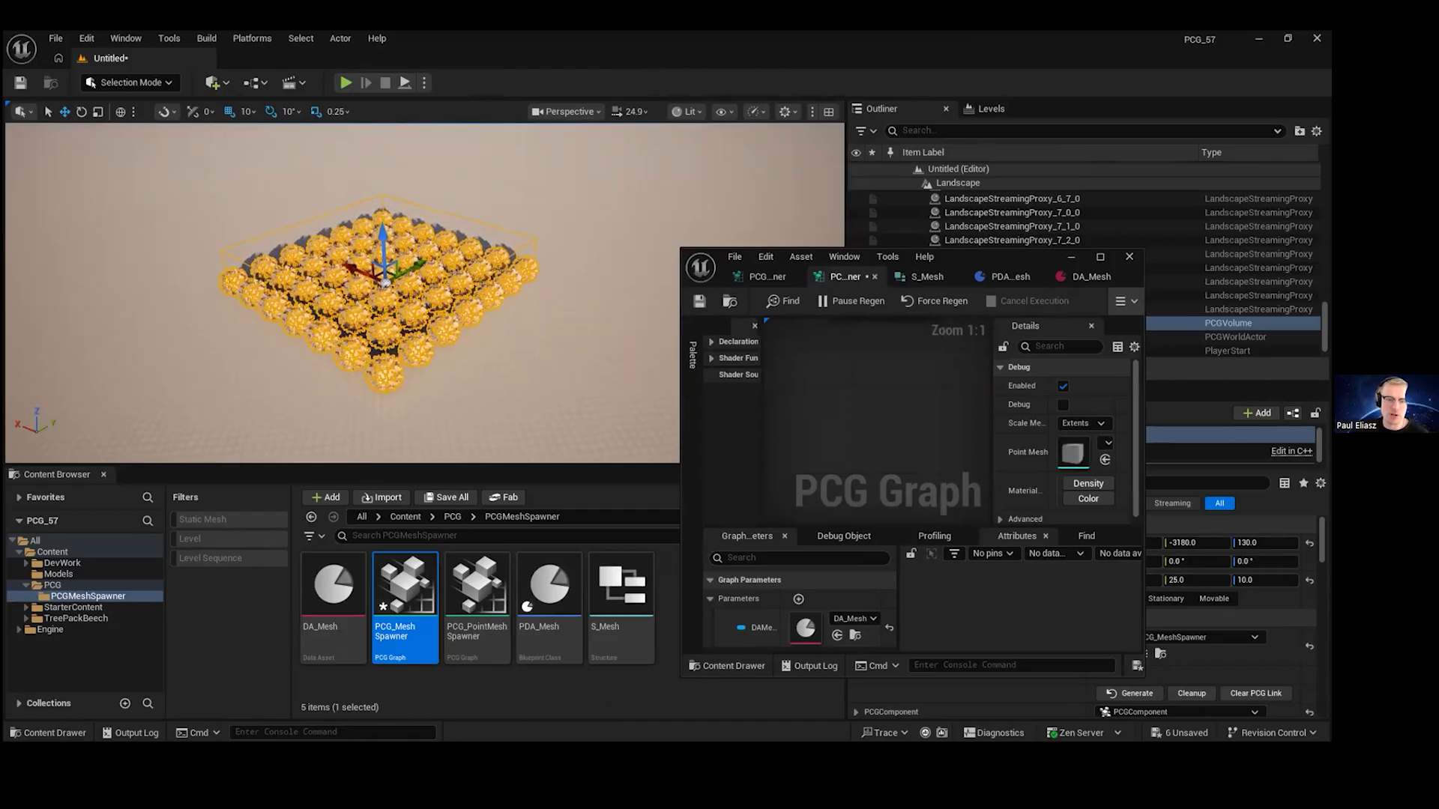
scroll(447, 270, up, 6)
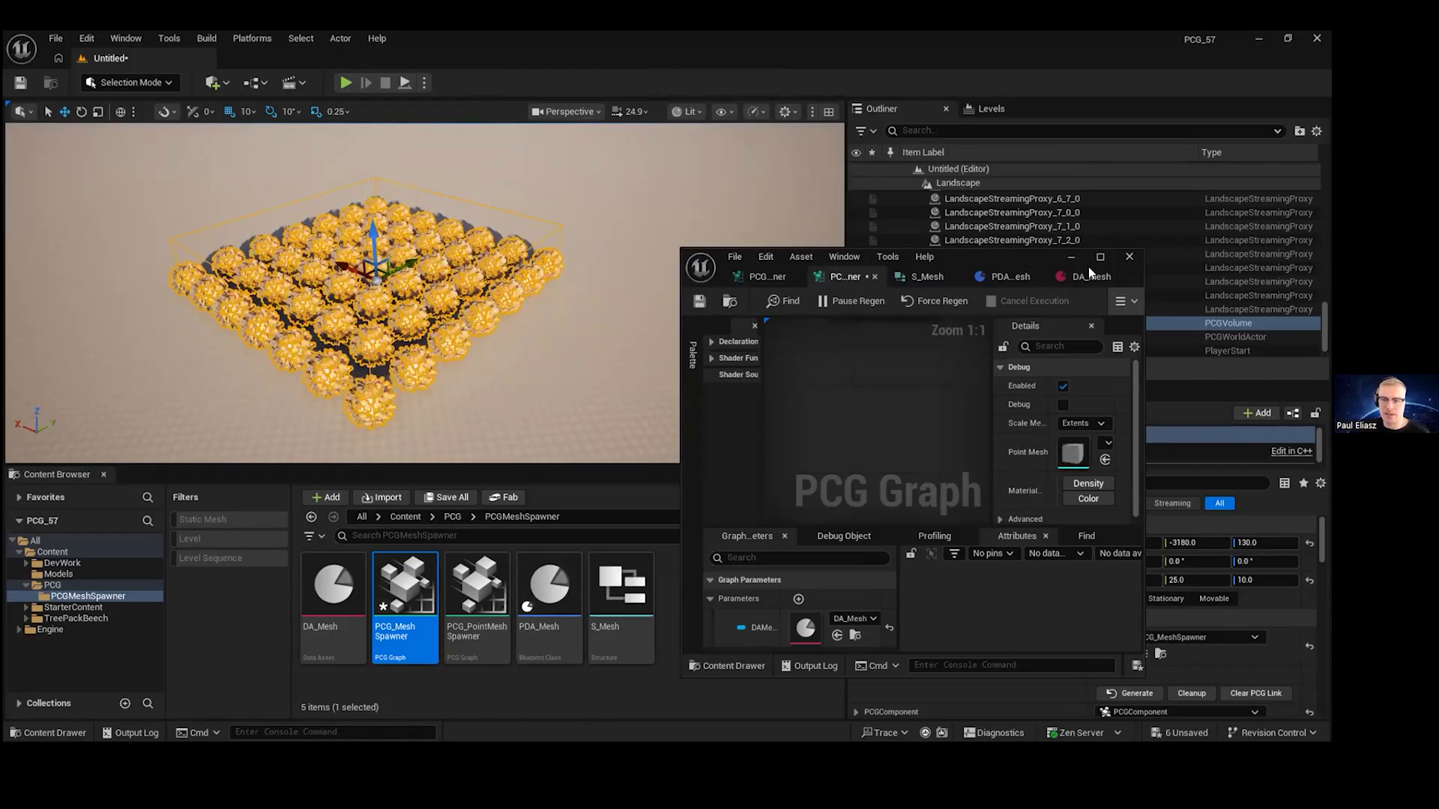
scroll(480, 263, up, 2)
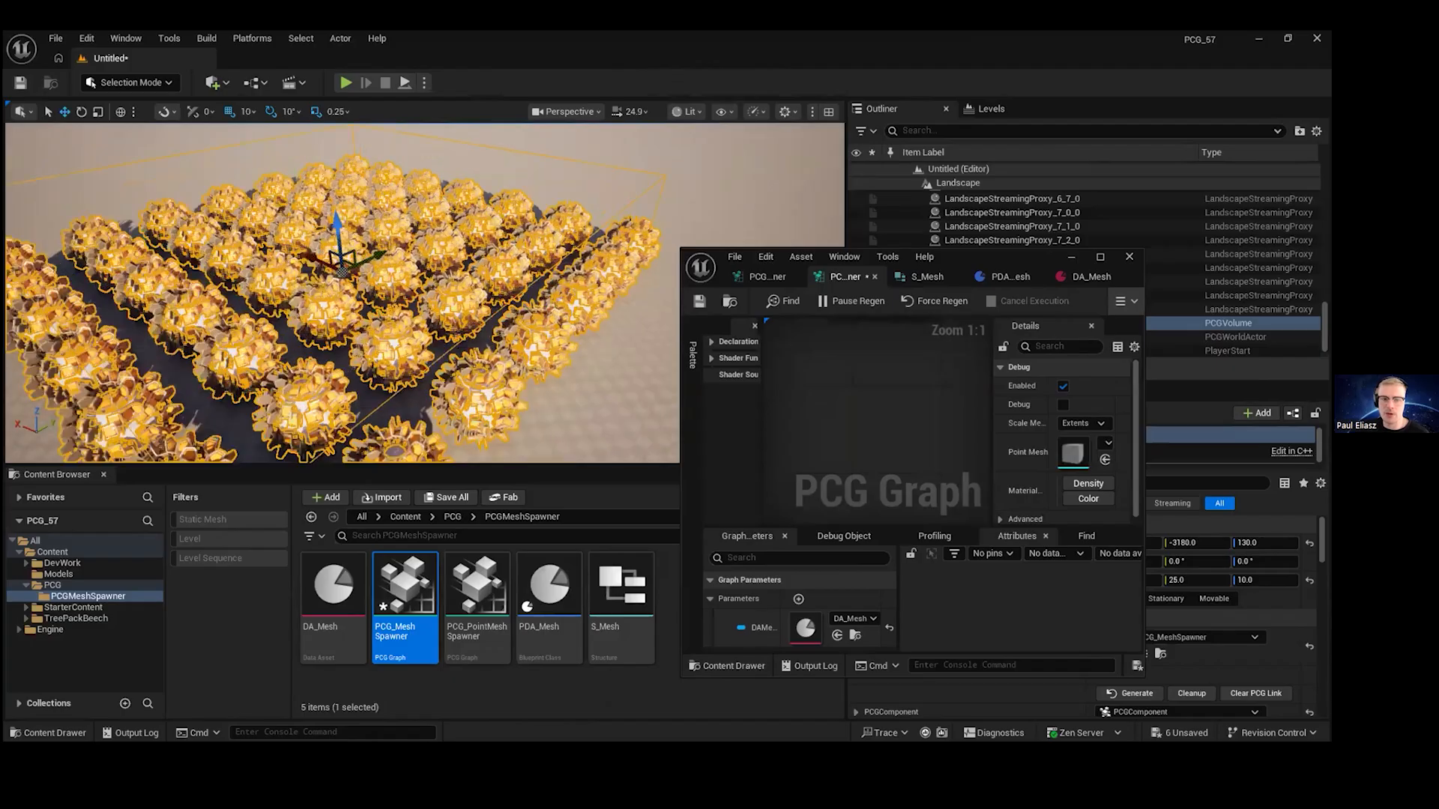
scroll(341, 295, up, 2)
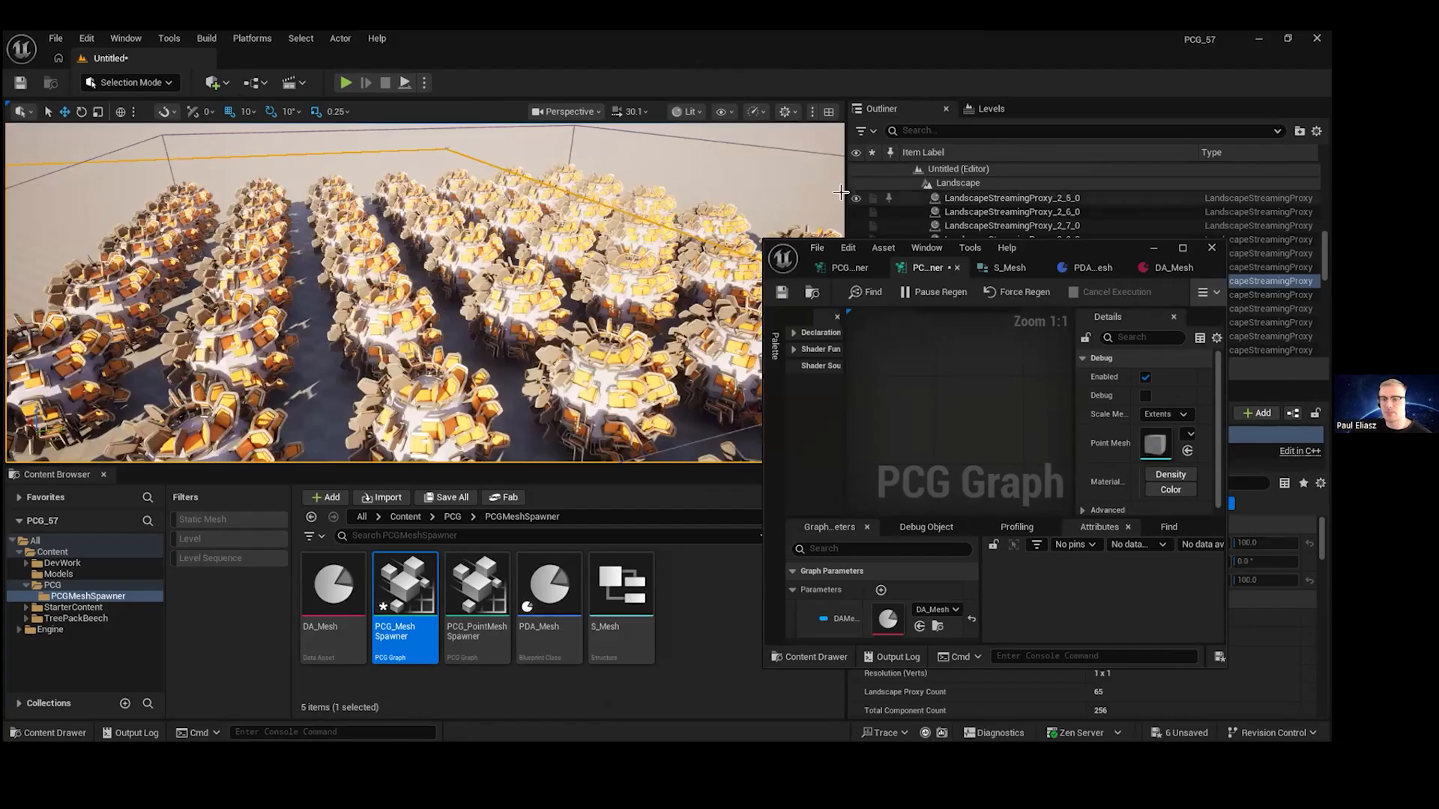
- Set the Surface Sampler's point extents to 600 in X and Y and check the wider spacing in the level
drag(1058, 243, 866, 30)
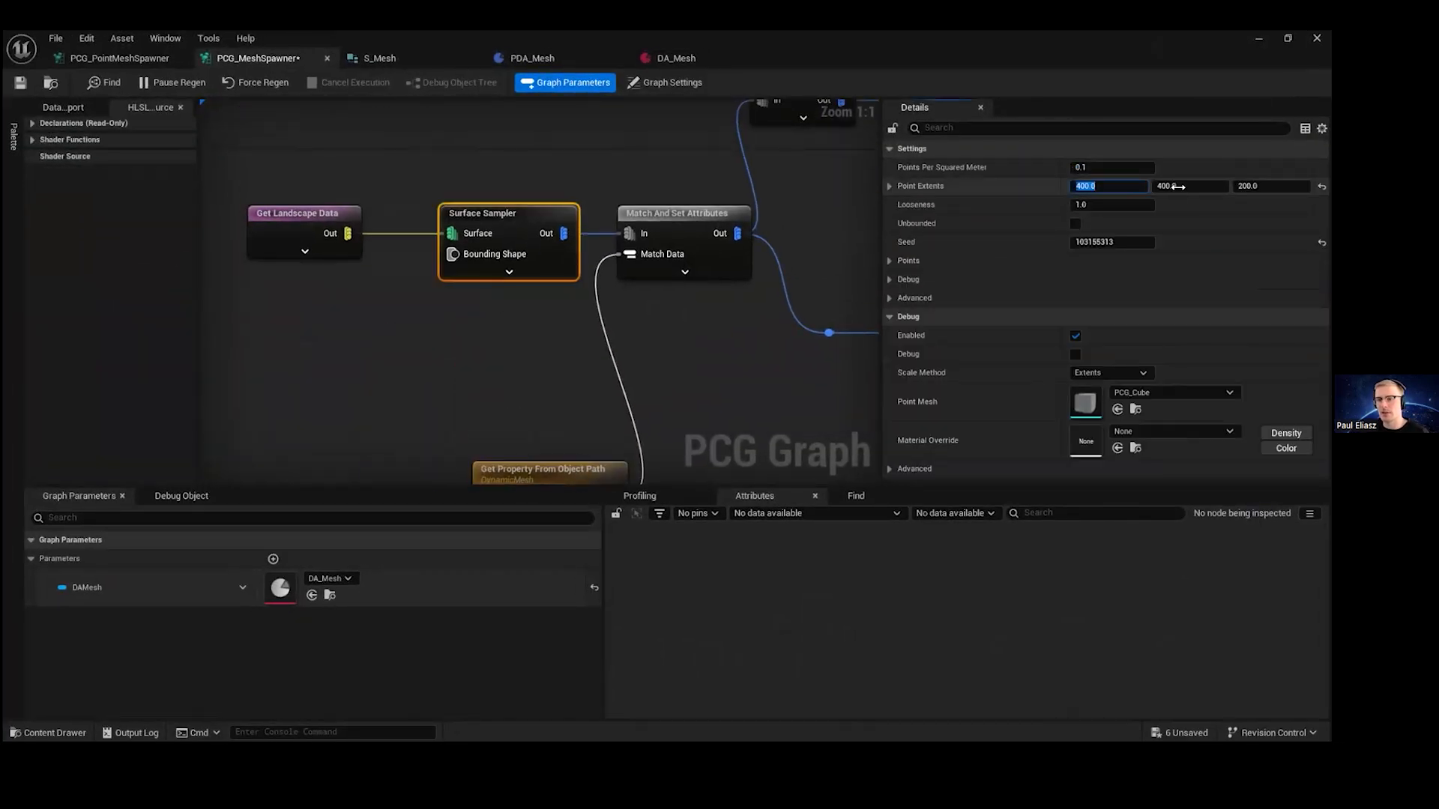
text(500)
text(600)
click(1184, 186)
text(600)
key(Return)
drag(1086, 42, 1137, 167)
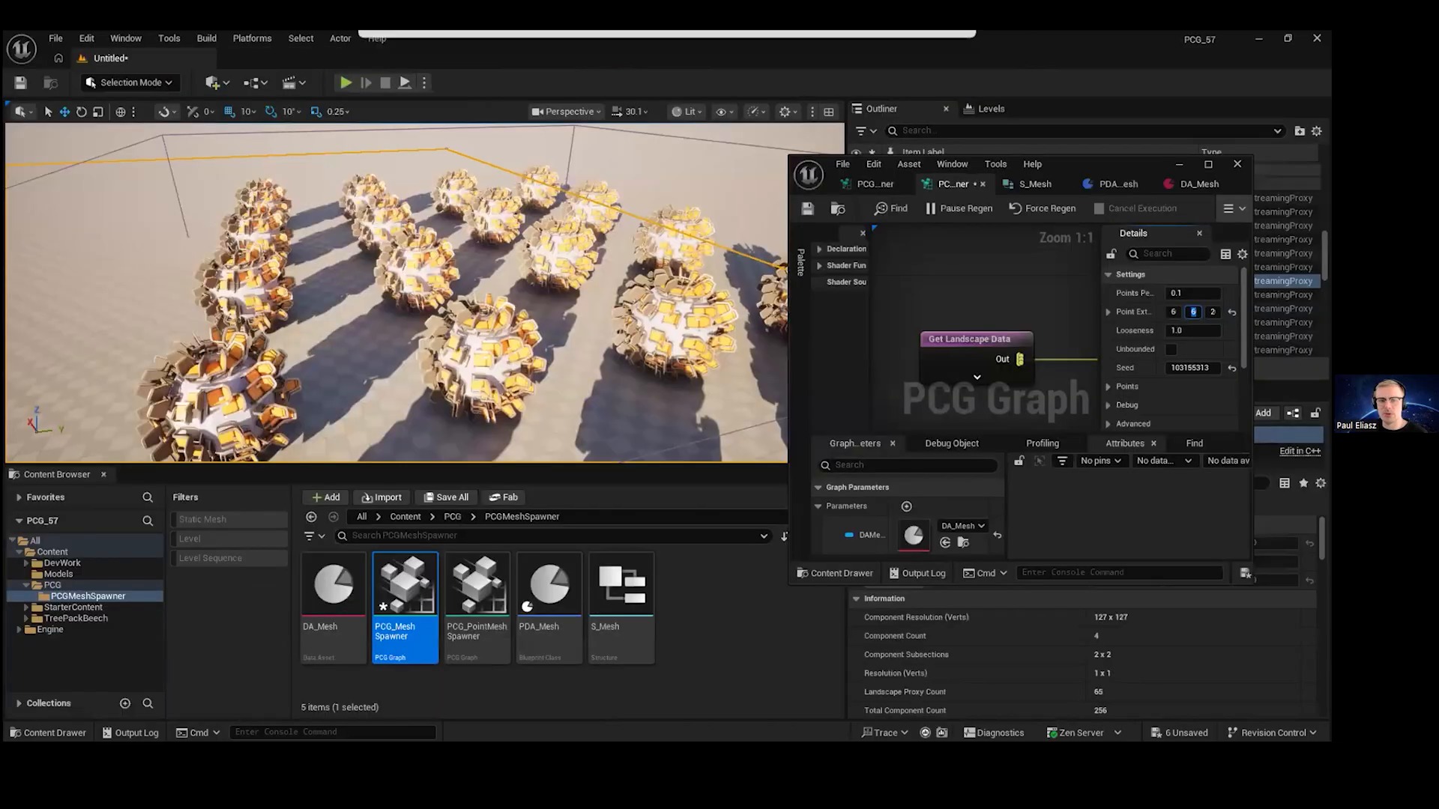
right_drag(504, 267, 536, 268)
scroll(689, 209, down, 6)
- Set the maximum offset of the Transform Points node in PCG_MeshSpawner to 200 in X and Y
double_click(1109, 166)
right_drag(727, 220, 430, 275)
scroll(502, 273, down, 2)
right_drag(779, 268, 536, 225)
scroll(536, 224, up, 2)
click(721, 217)
click(1108, 204)
text(200)
key(Tab)
text(200)
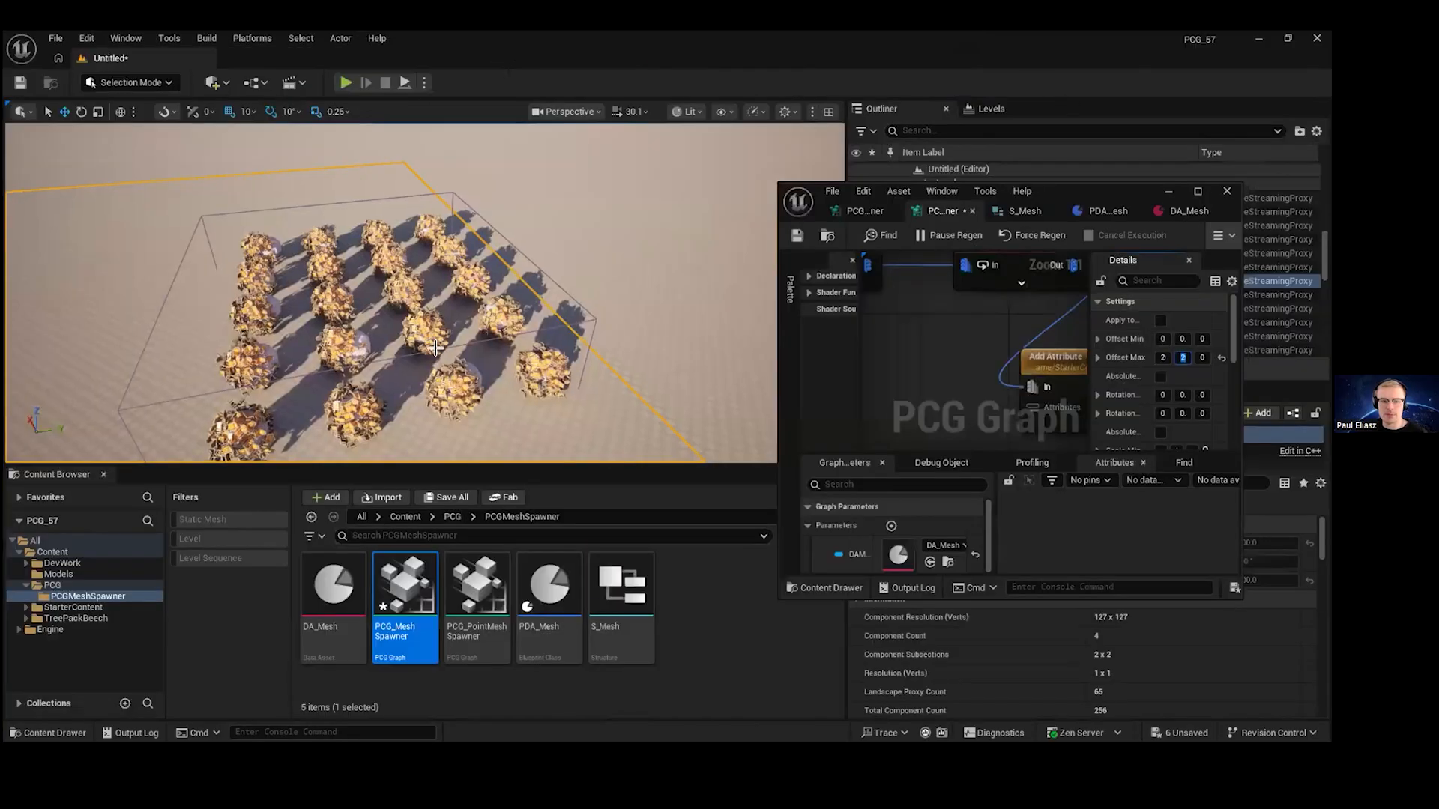
- Select the PCG volume and shift it along Y to -3750
right_drag(439, 350, 442, 315)
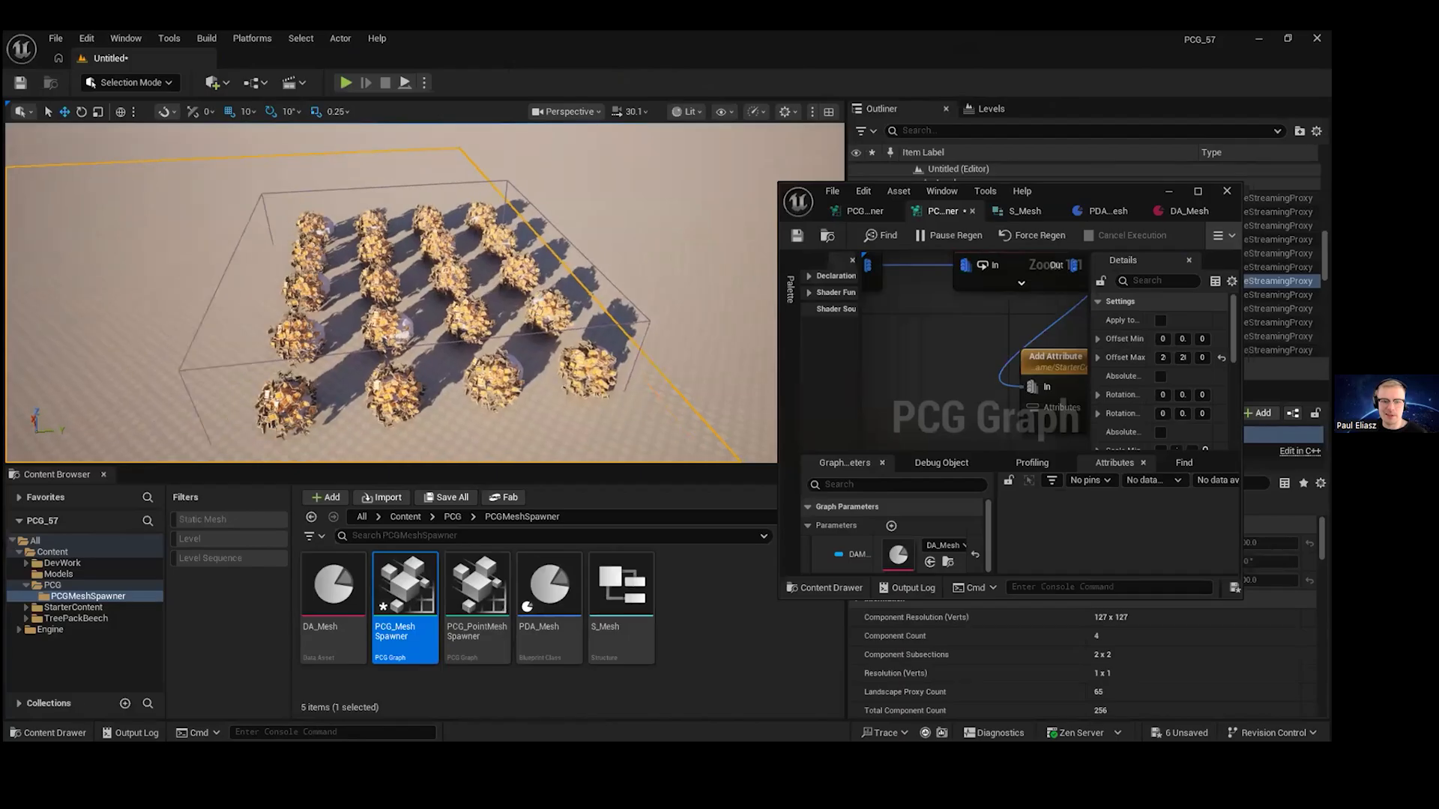
click(1105, 191)
right_drag(1104, 190, 685, 187)
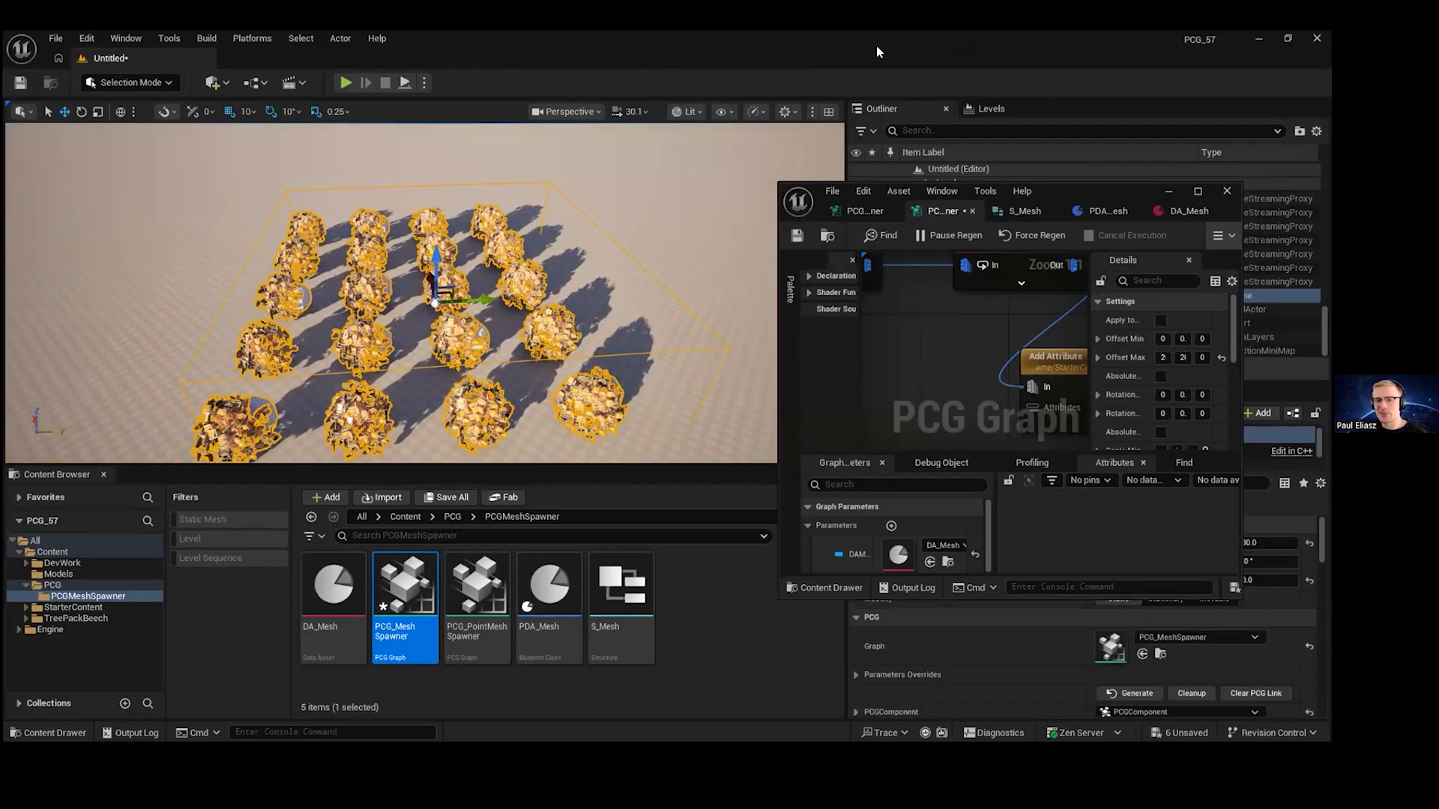
- Reset the Transform Points node's maximum offset to 0 in X and Y
drag(1109, 193, 887, 31)
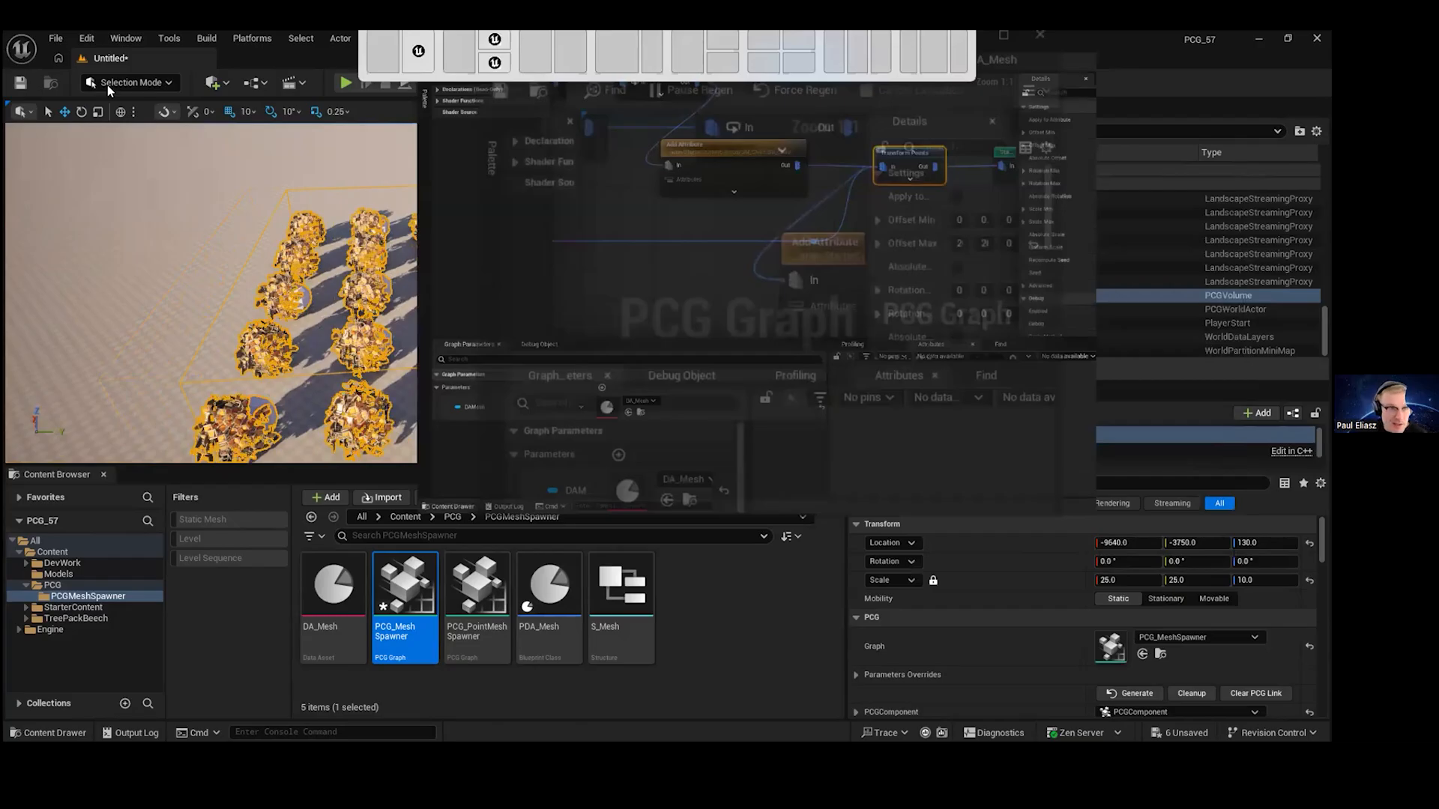
scroll(129, 154, down, 4)
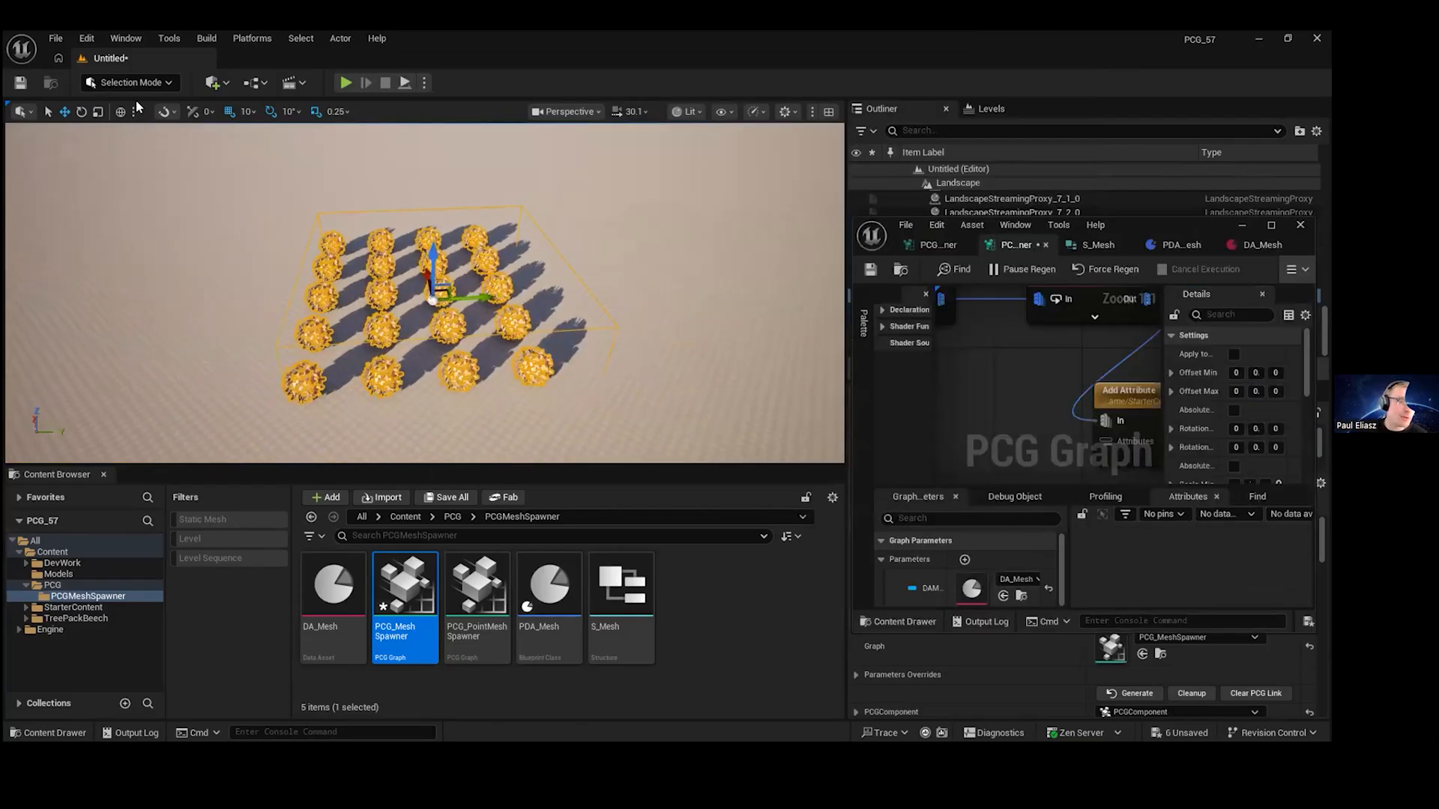
scroll(135, 180, up, 5)
- Sculpt a hill into the landscape beside the spawned meshes in Landscape mode, and return to Selection mode
middle_drag(142, 116, 150, 127)
click(143, 84)
key(Escape)
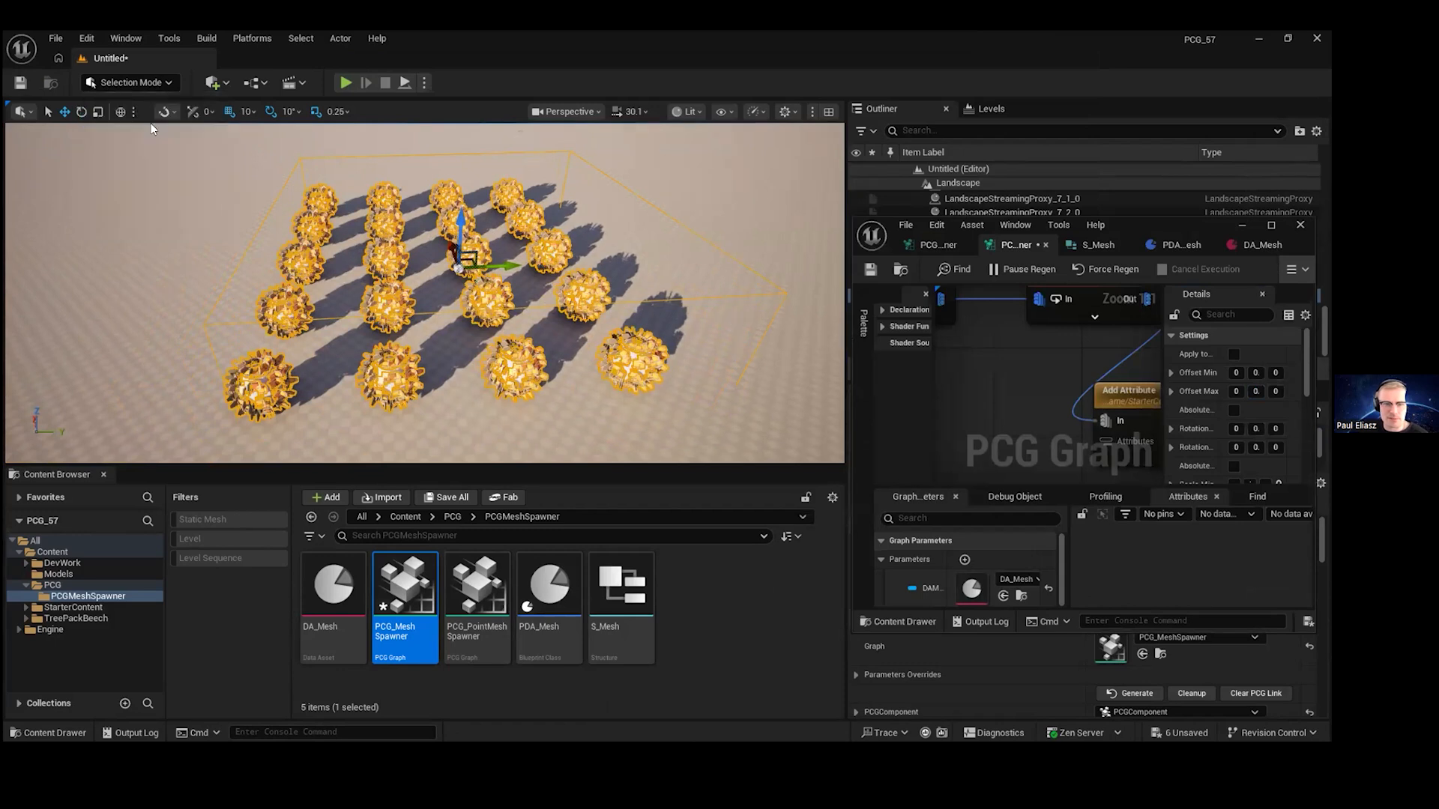
key(shift+2)
mouse_move(449, 213)
mouse_down()
mouse_move(449, 236)
mouse_move(438, 170)
mouse_move(560, 156)
mouse_up()
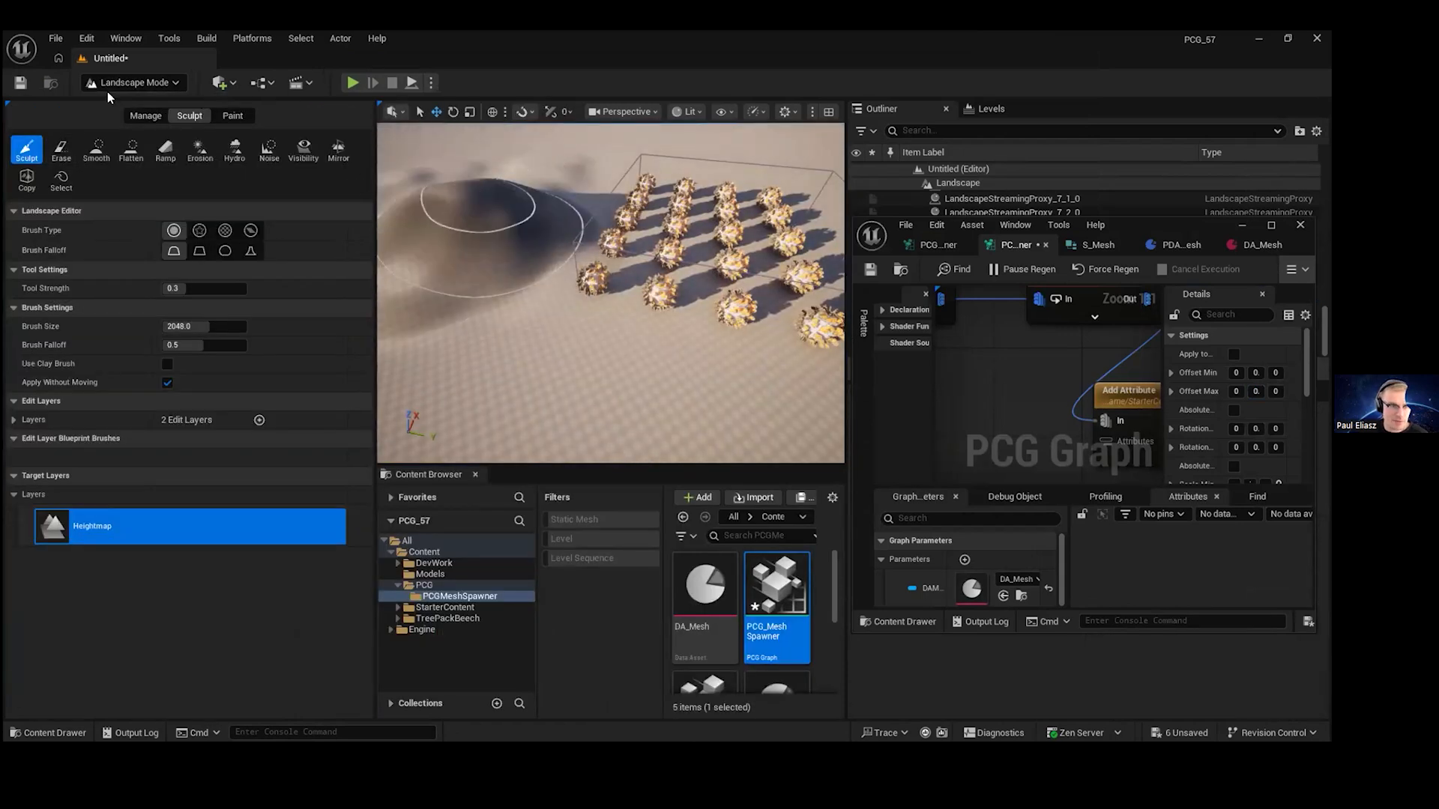
click(132, 82)
click(133, 106)
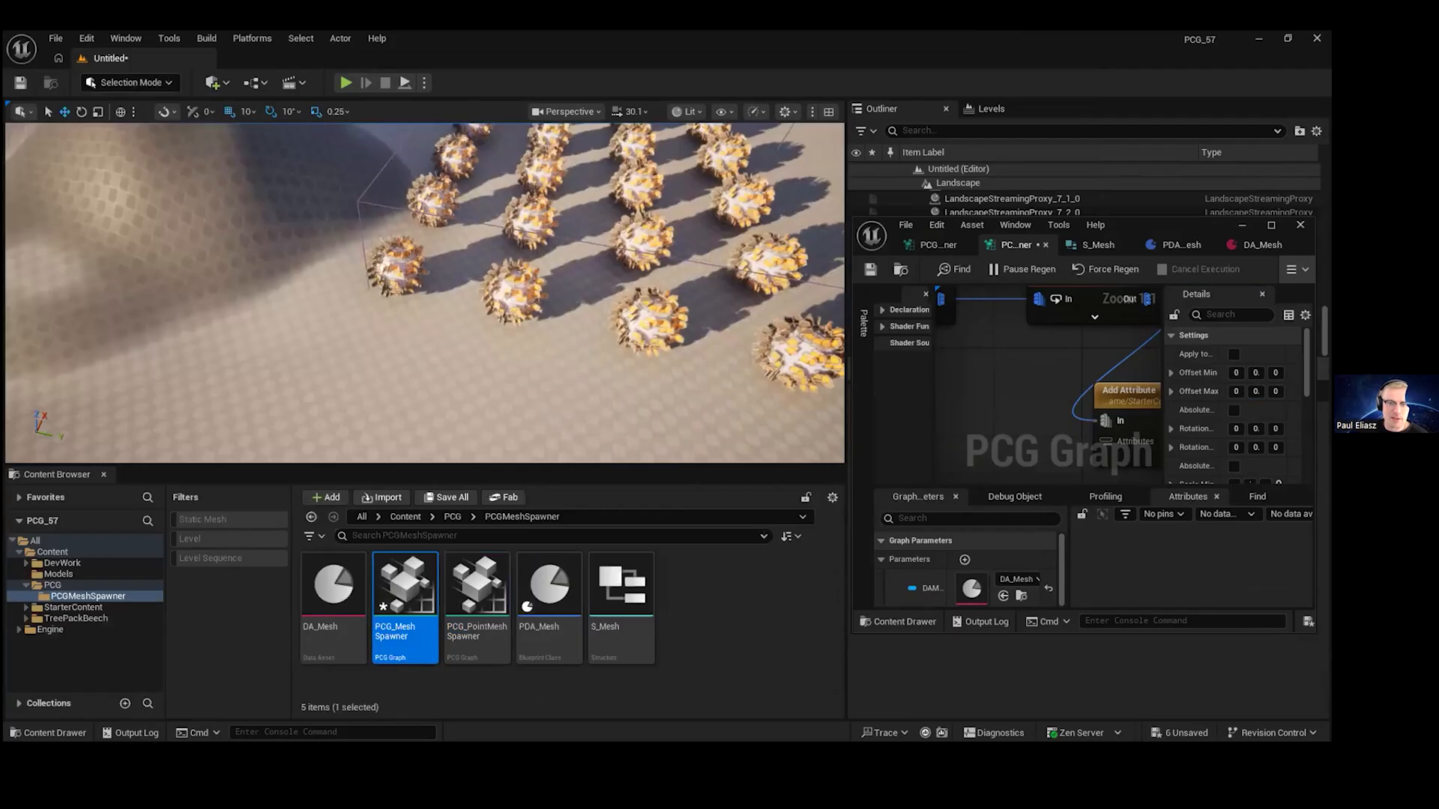
- Select the PCG volume and move it over the sculpted hill
click(501, 206)
right_drag(558, 254, 371, 303)
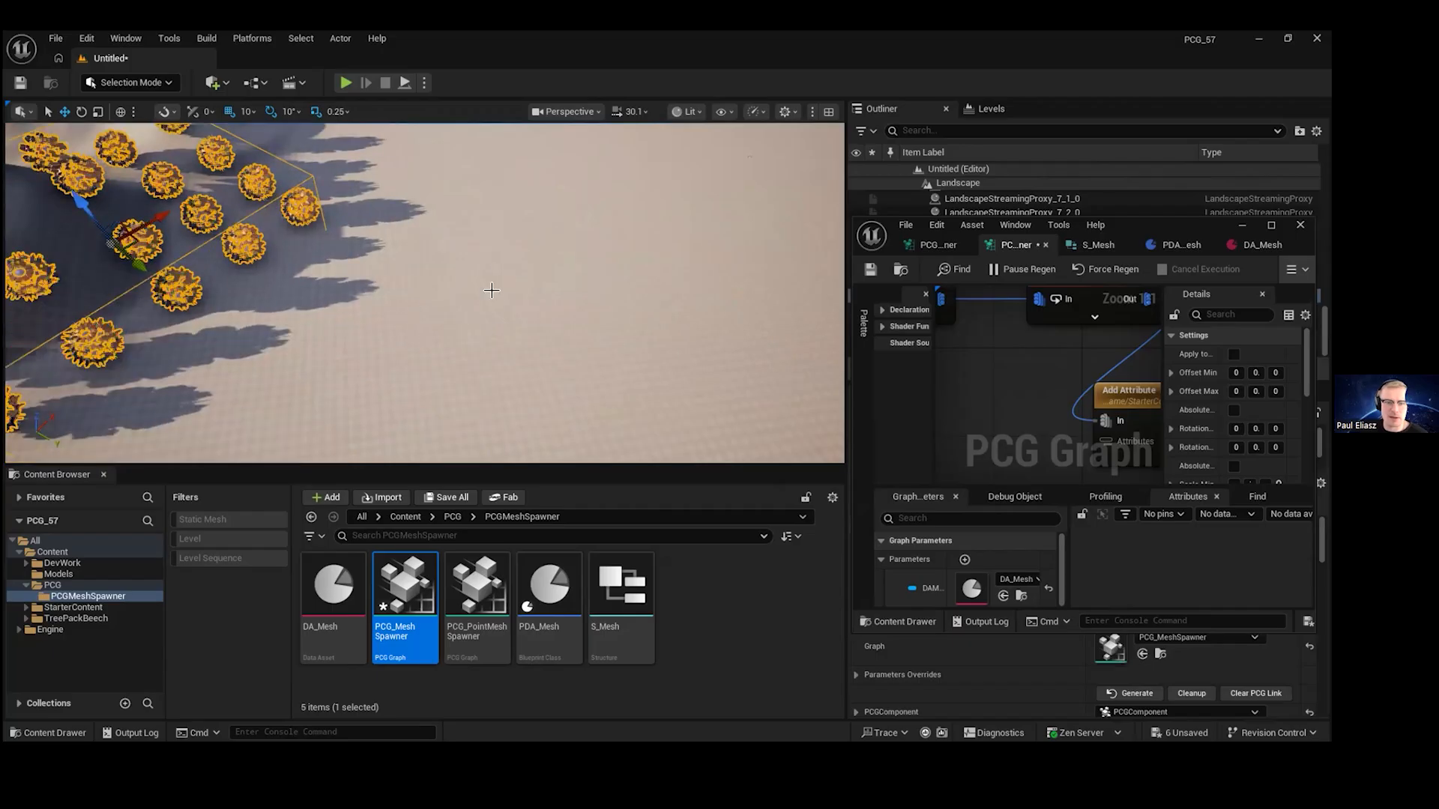
key(f)
- Scale up the PCG volume so the spawned meshes cover more of the hill
key(r)
alt+drag(420, 300, 398, 263)
scroll(475, 314, up, 3)
key(f)
key(w)
alt+drag(361, 311, 368, 309)
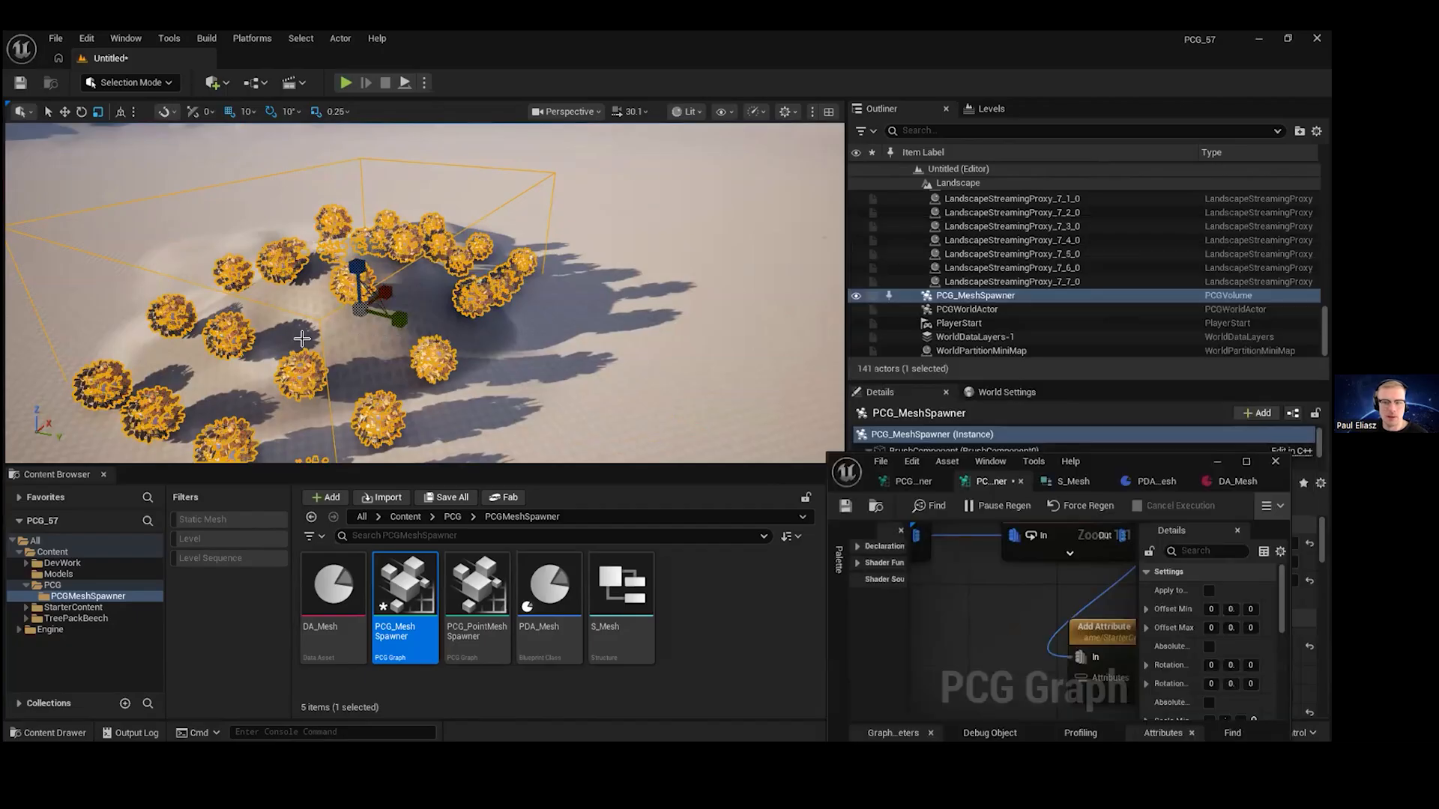
drag(399, 319, 436, 264)
right_drag(436, 264, 279, 281)
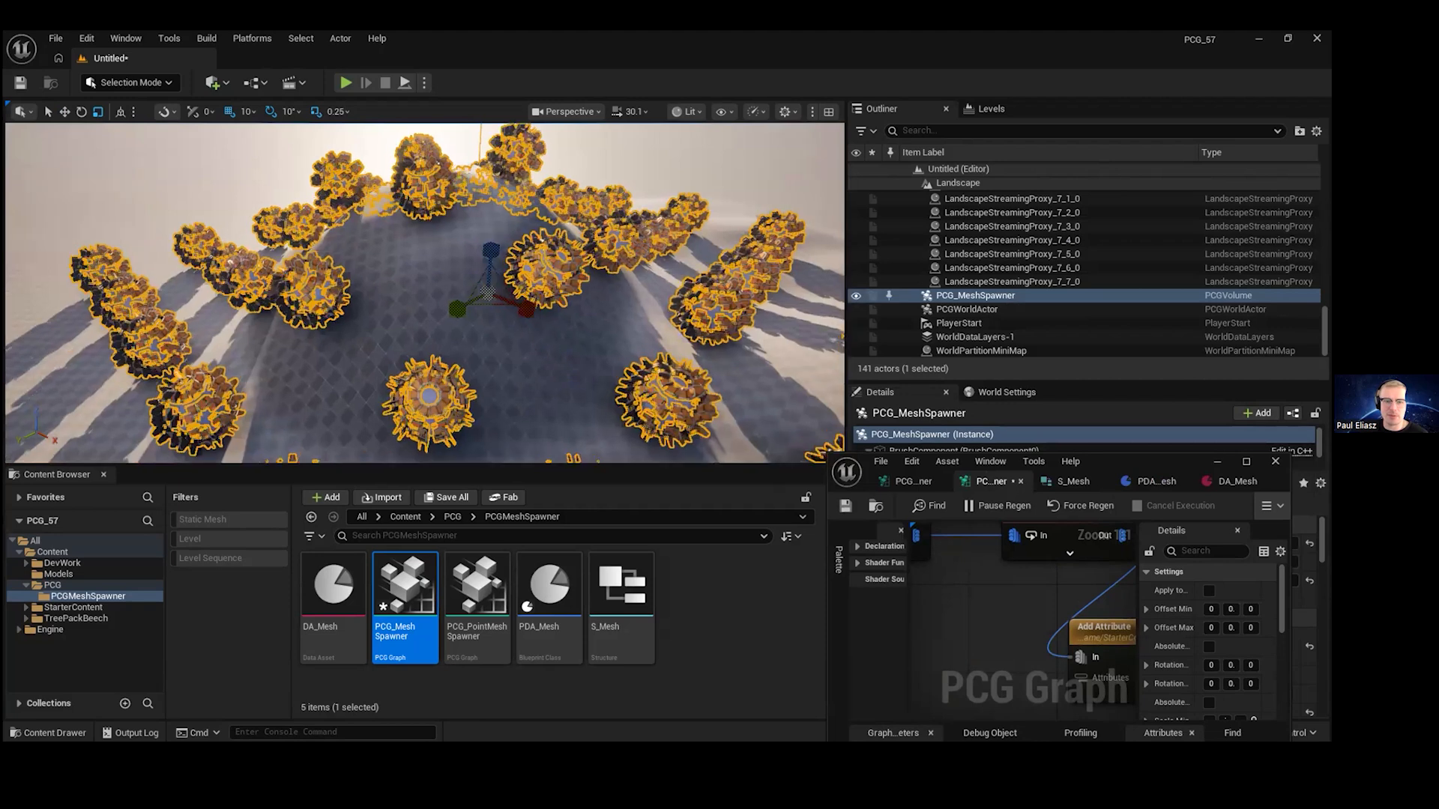
- Open the DA_Mesh data asset and add a second element to its Dynamic Mesh array
click(436, 224)
right_drag(436, 224, 329, 249)
right_drag(508, 234, 531, 271)
drag(1052, 460, 856, 32)
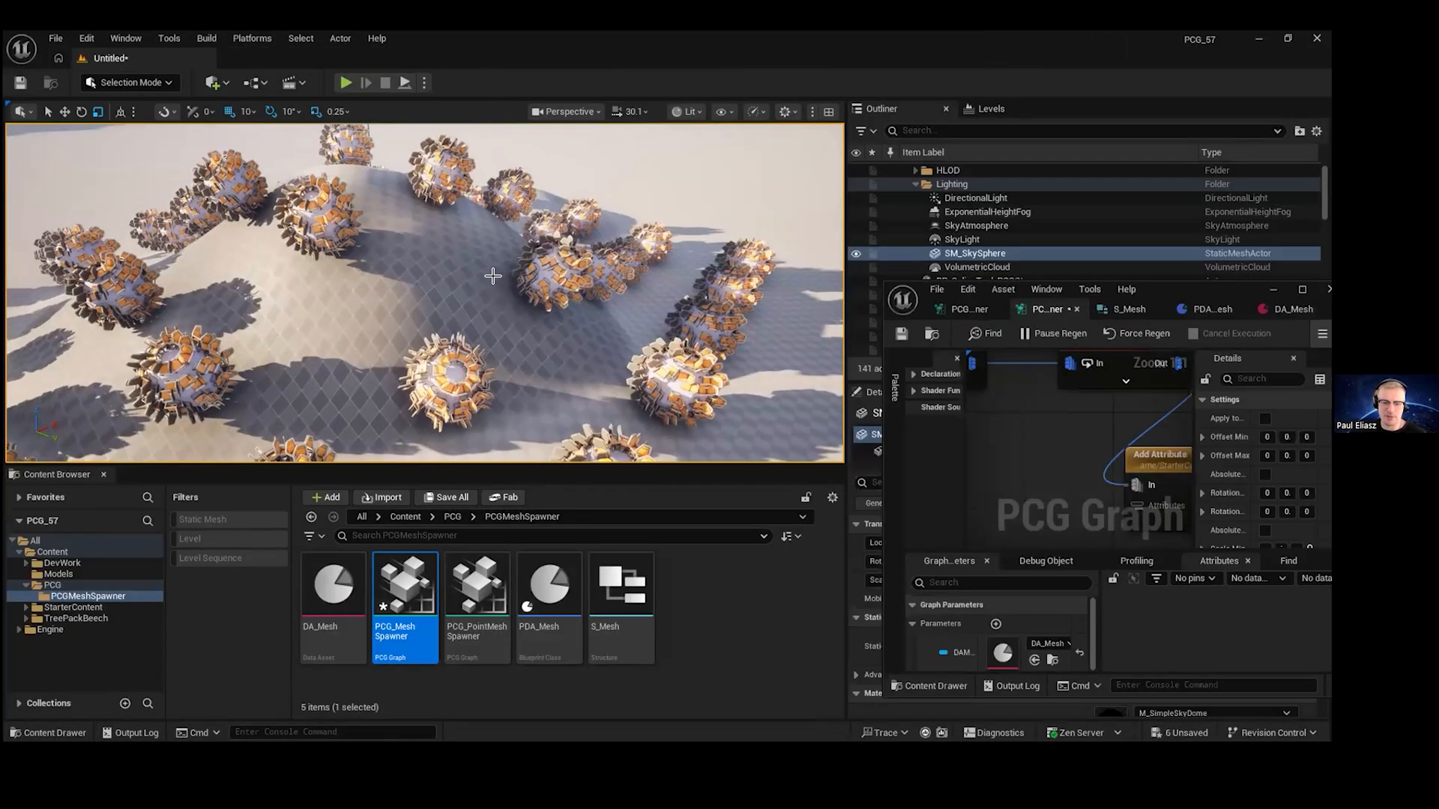
key(a)
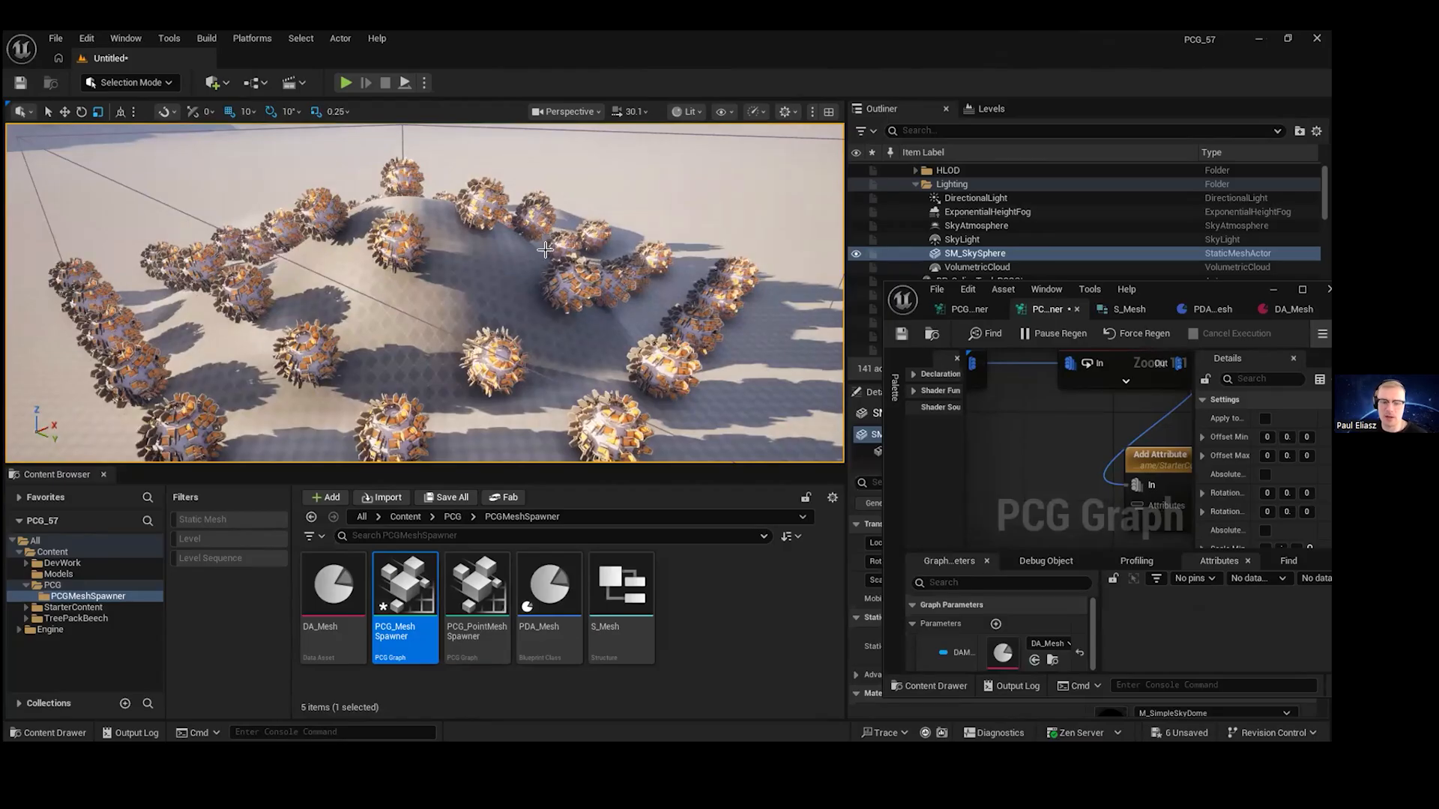
click(335, 604)
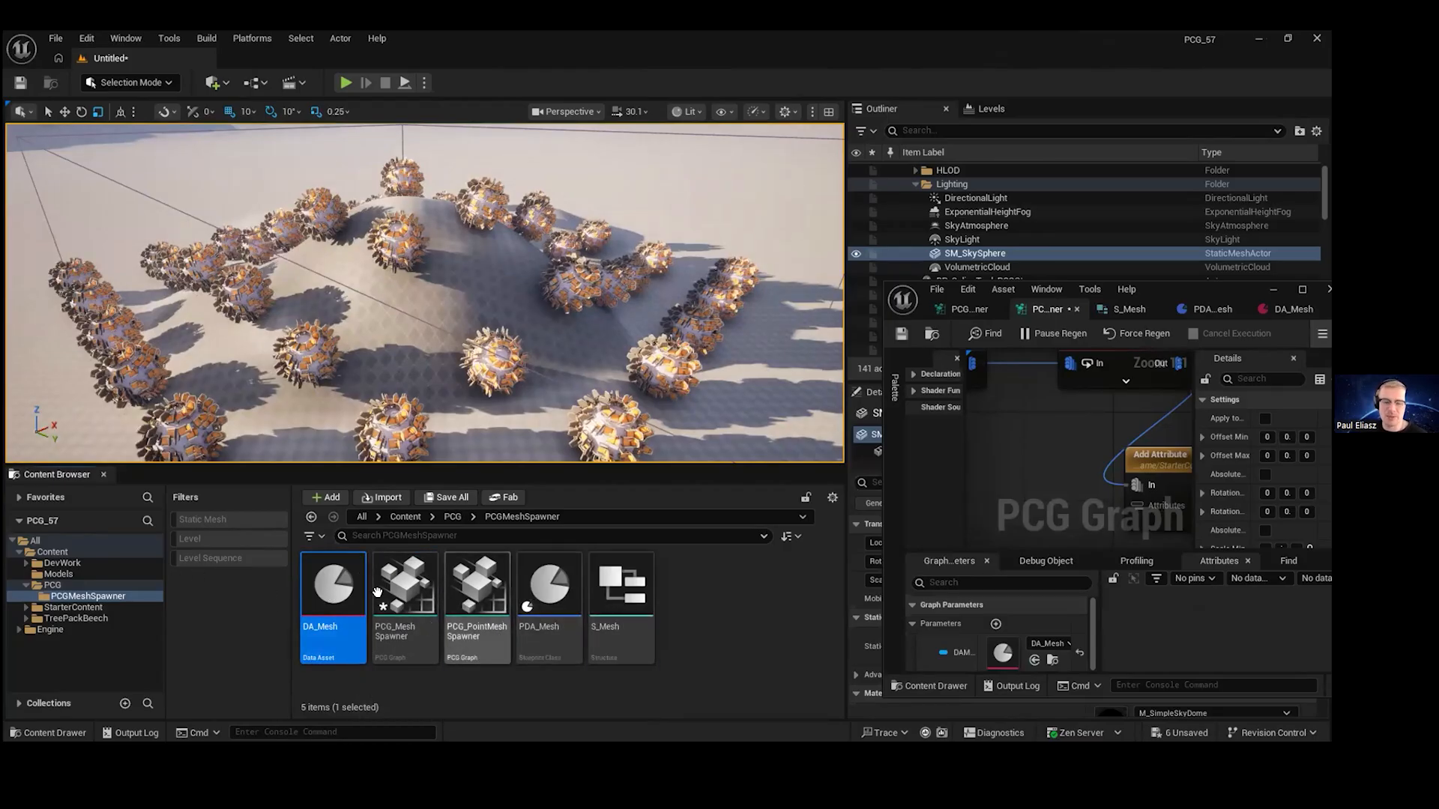
double_click(340, 575)
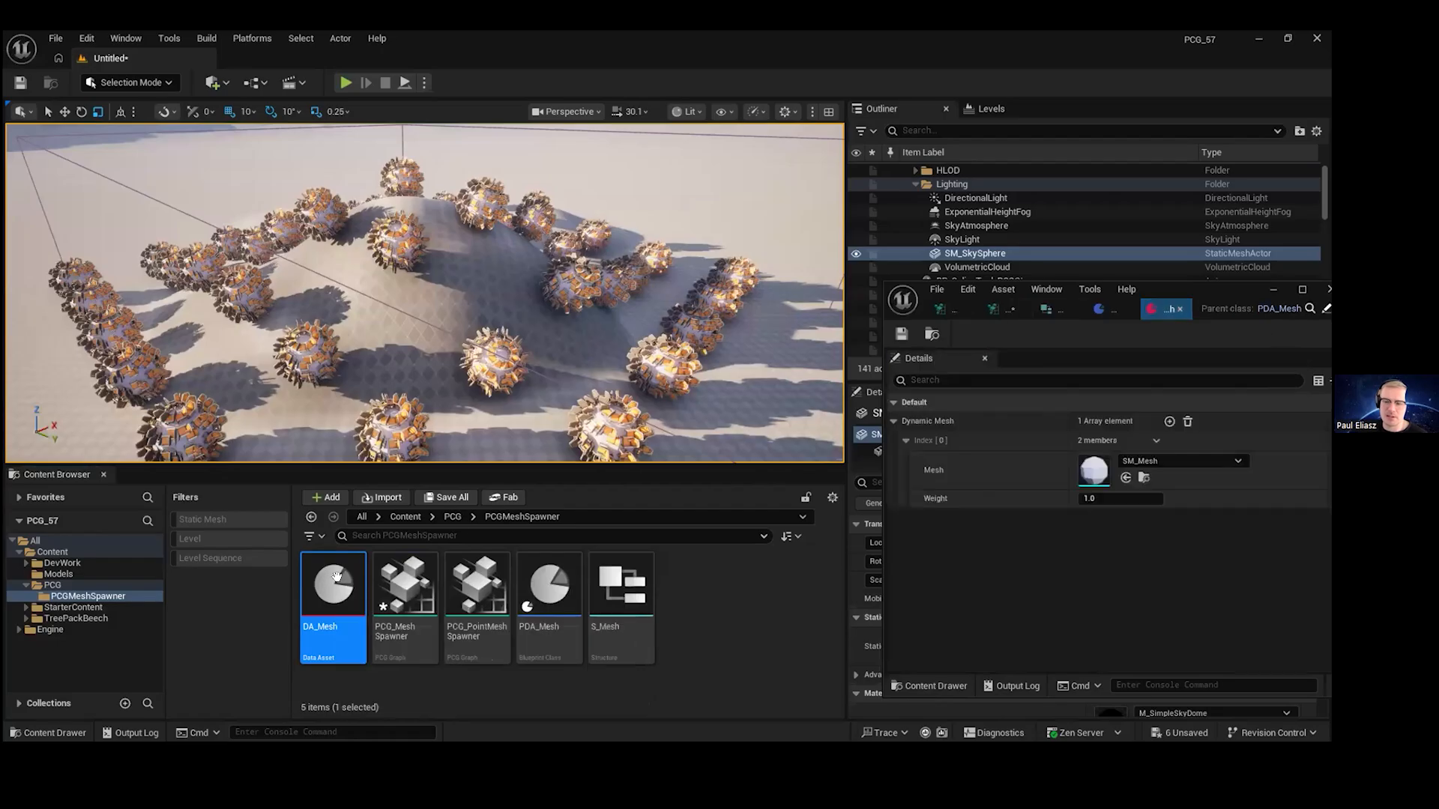
drag(1216, 288, 544, 28)
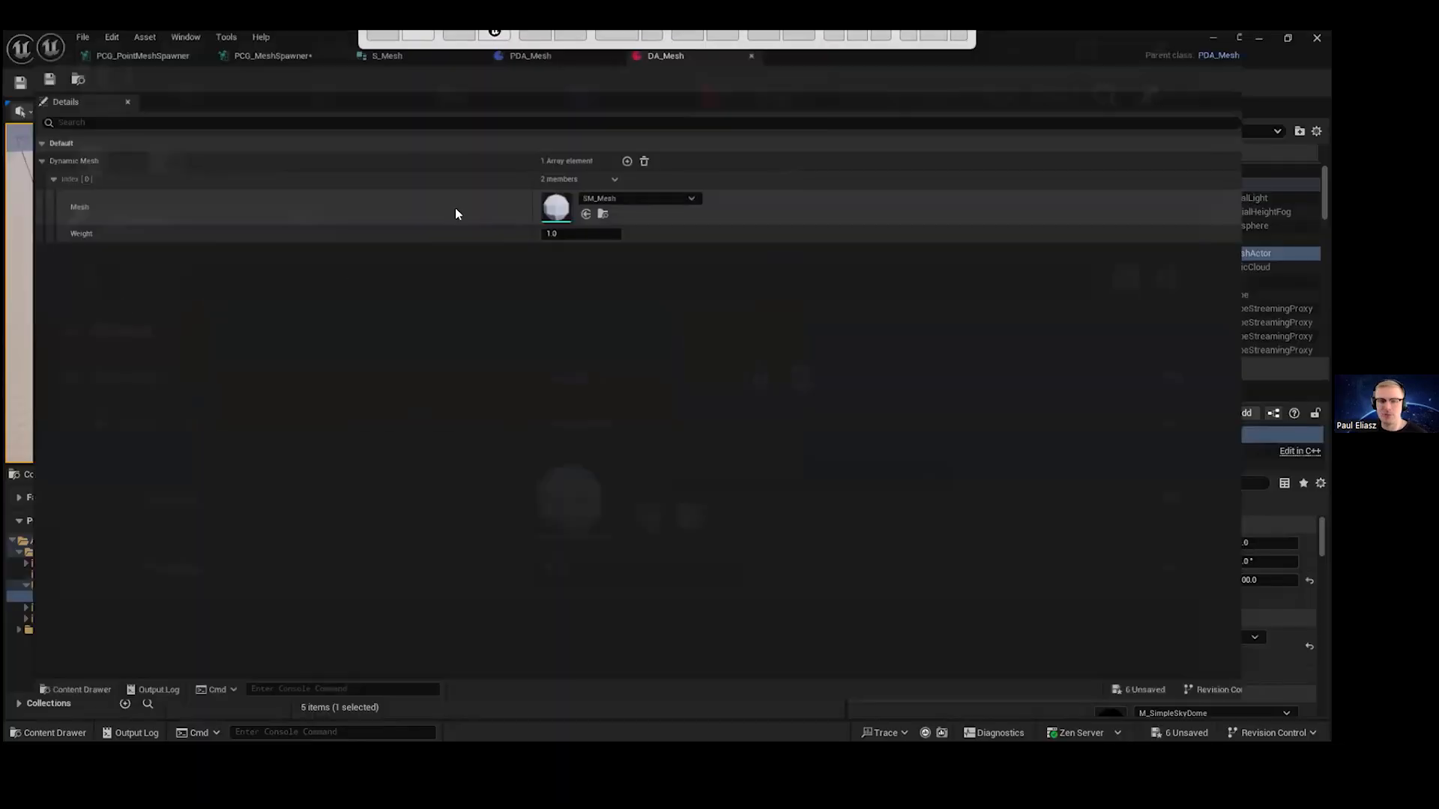
click(635, 171)
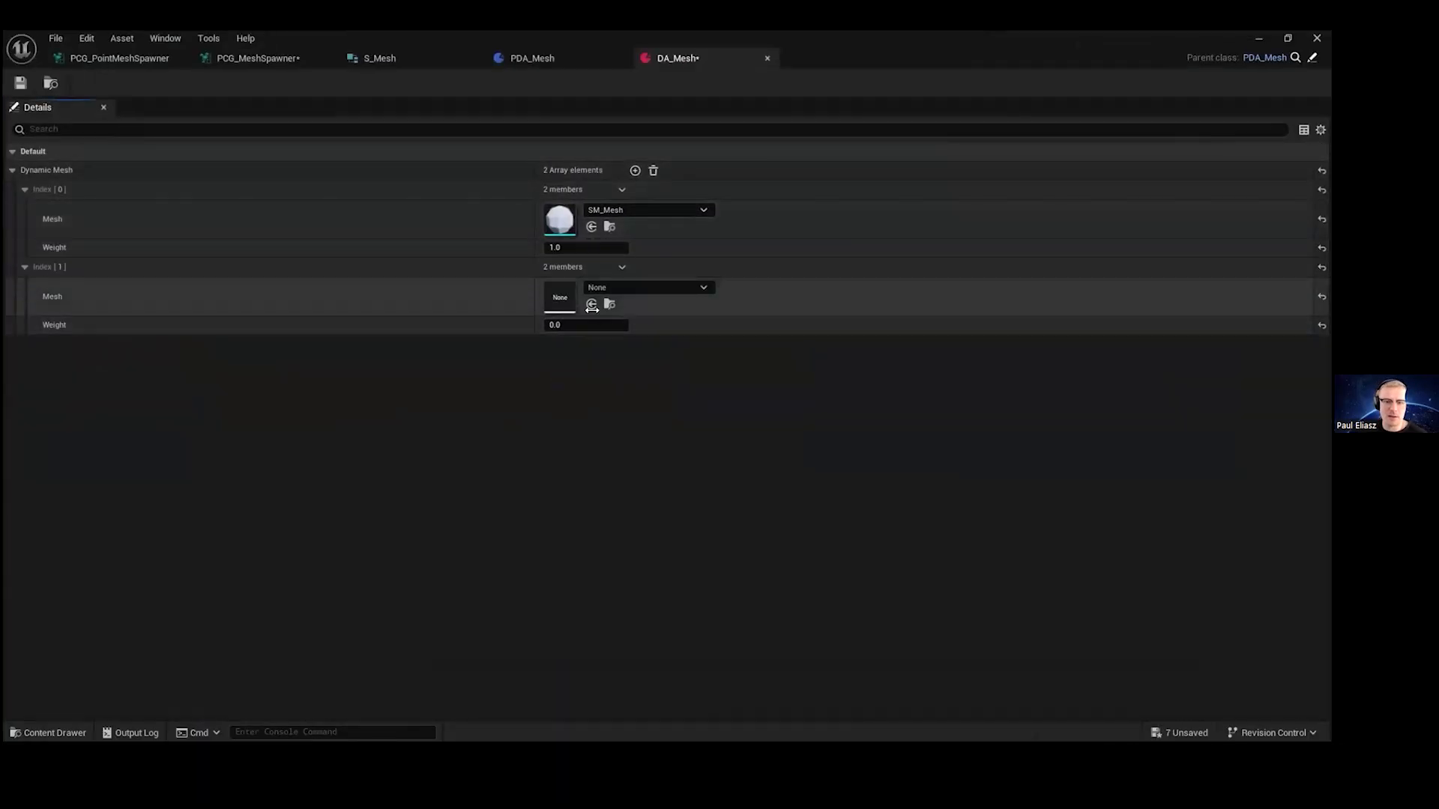
- Set the second Dynamic Mesh element's weight to 1.0 and assign PCG_Tree_01 as its mesh
click(578, 325)
text(1)
click(628, 288)
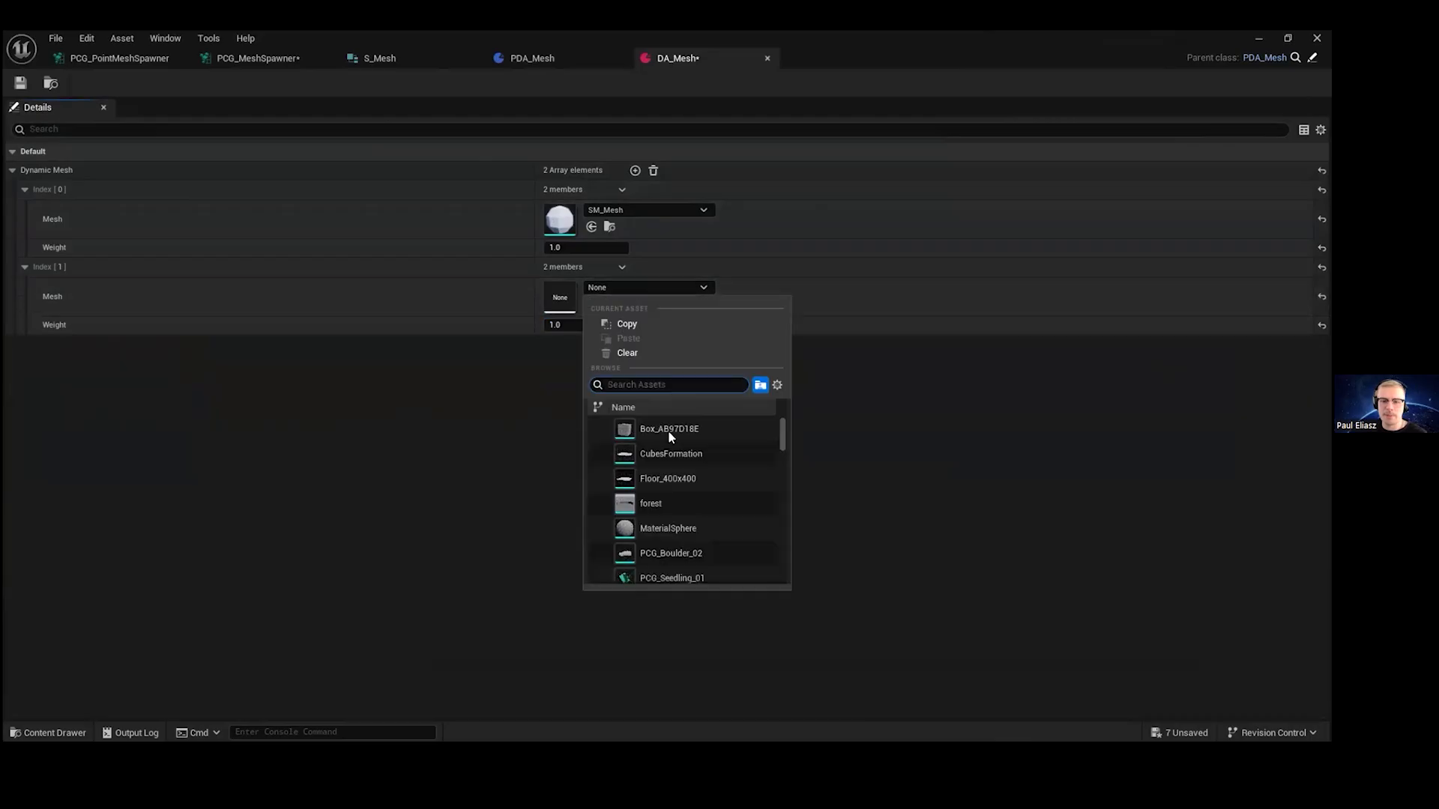
scroll(703, 523, down, 2)
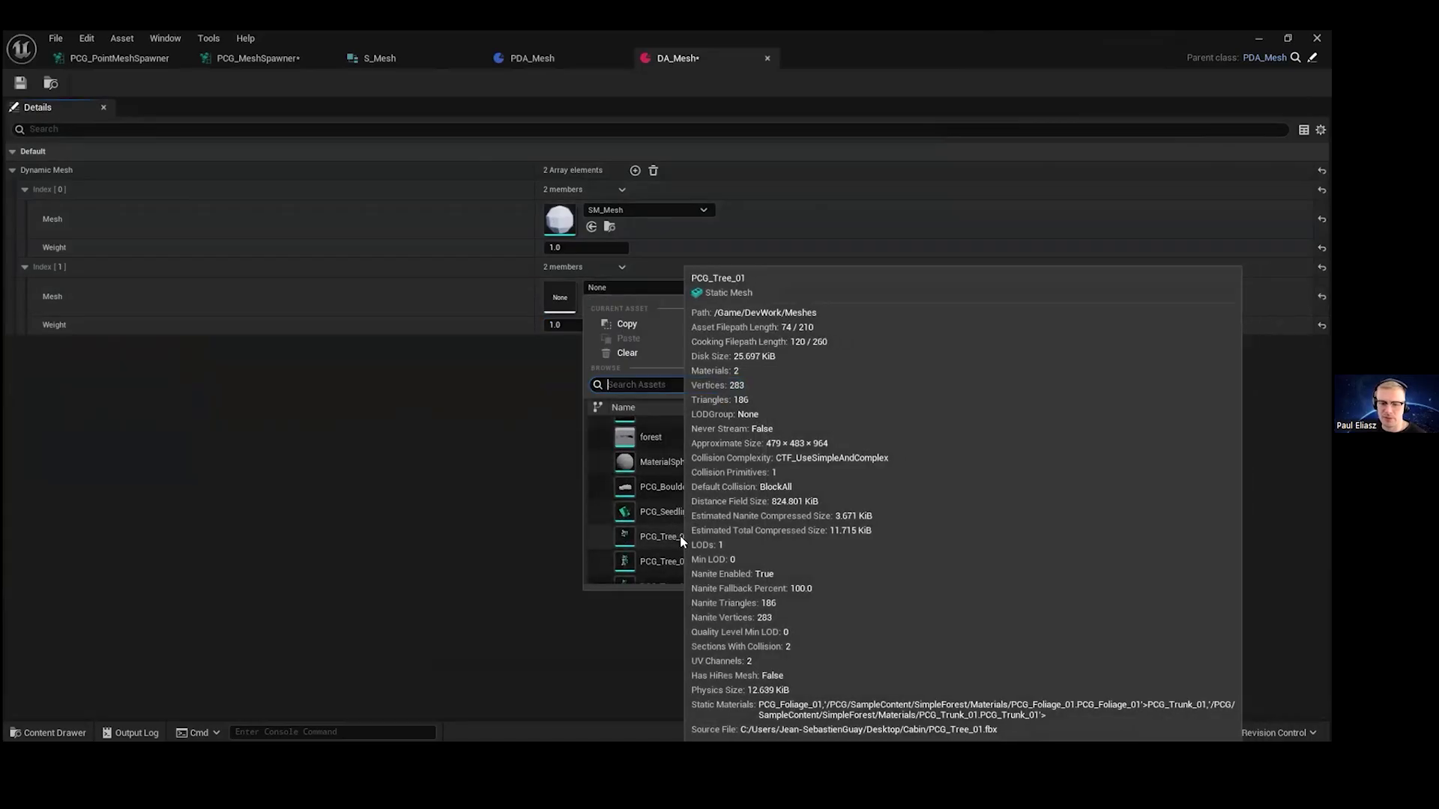
click(672, 528)
- Uncover the level viewport behind the data asset window and examine the mix of spheres and trees spawned on the hill
drag(759, 37, 959, 338)
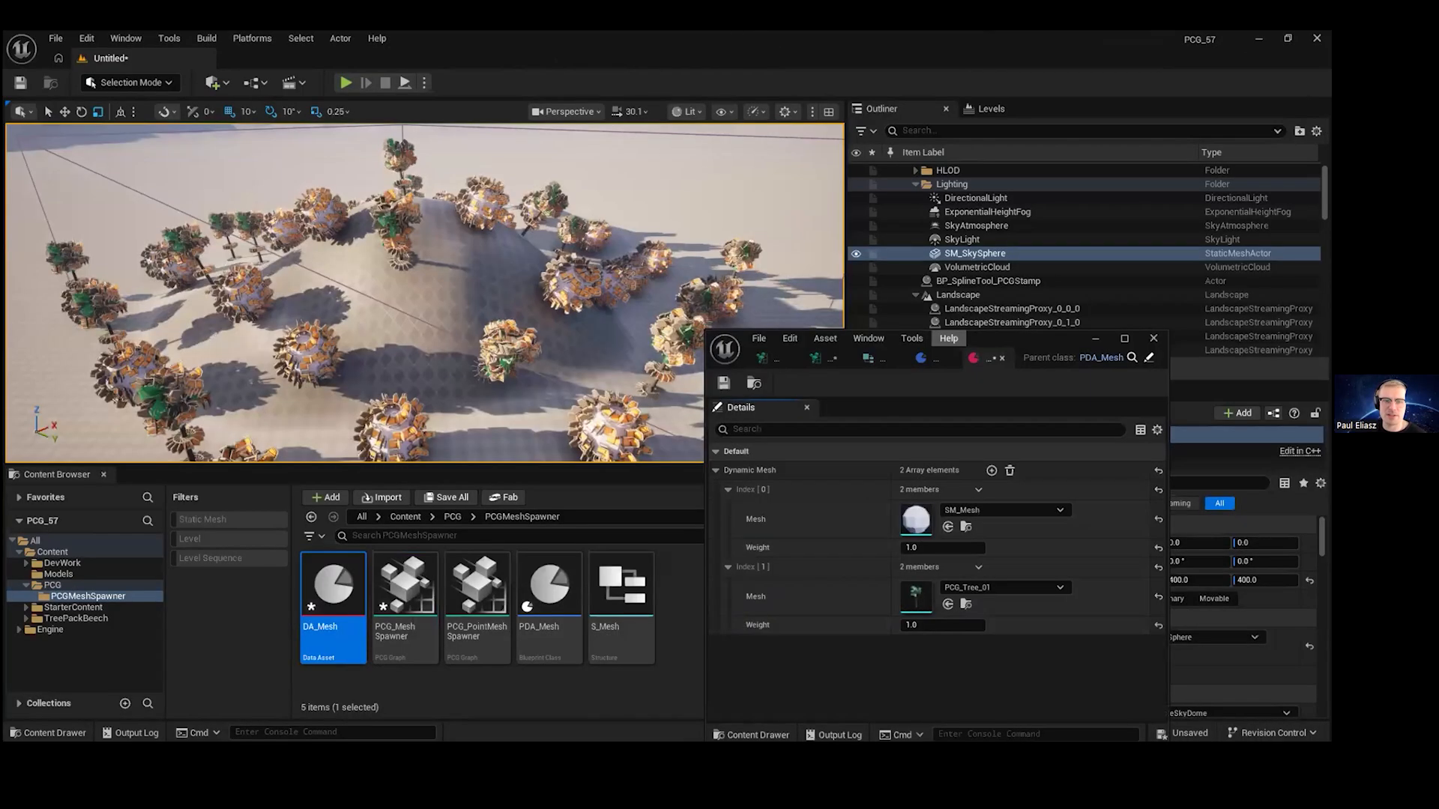
scroll(425, 293, up, 10)
scroll(405, 315, down, 6)
right_drag(425, 293, 391, 298)
key(s)
key(w)
mouse_move(546, 257)
right_down()
mouse_move(563, 248)
mouse_move(525, 267)
right_up()
key(s)
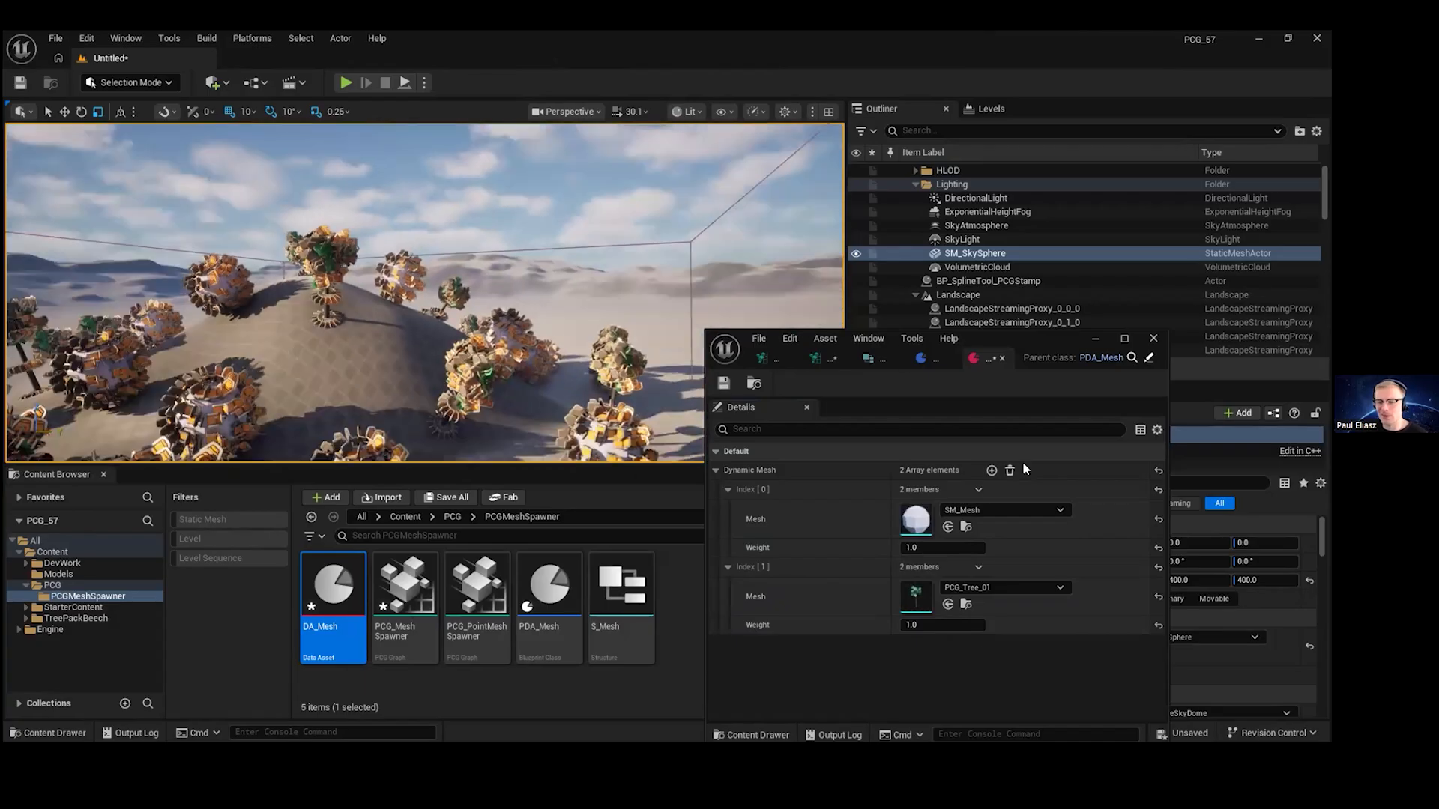
- Set the weights of both the SM_Mesh and PCG_Tree_01 elements to 0.5
click(938, 548)
text(0.5)
key(Return)
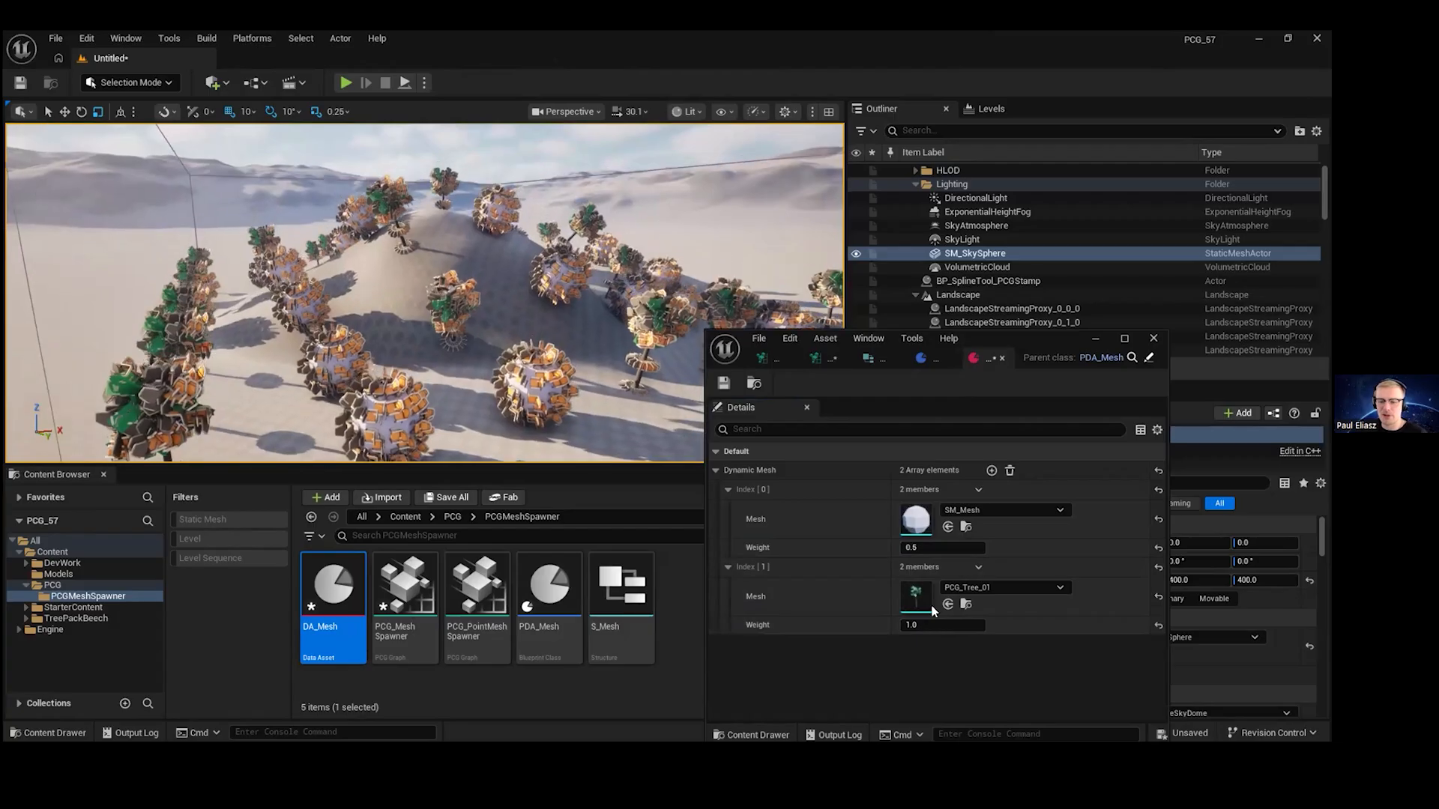
click(936, 625)
text(0.5)
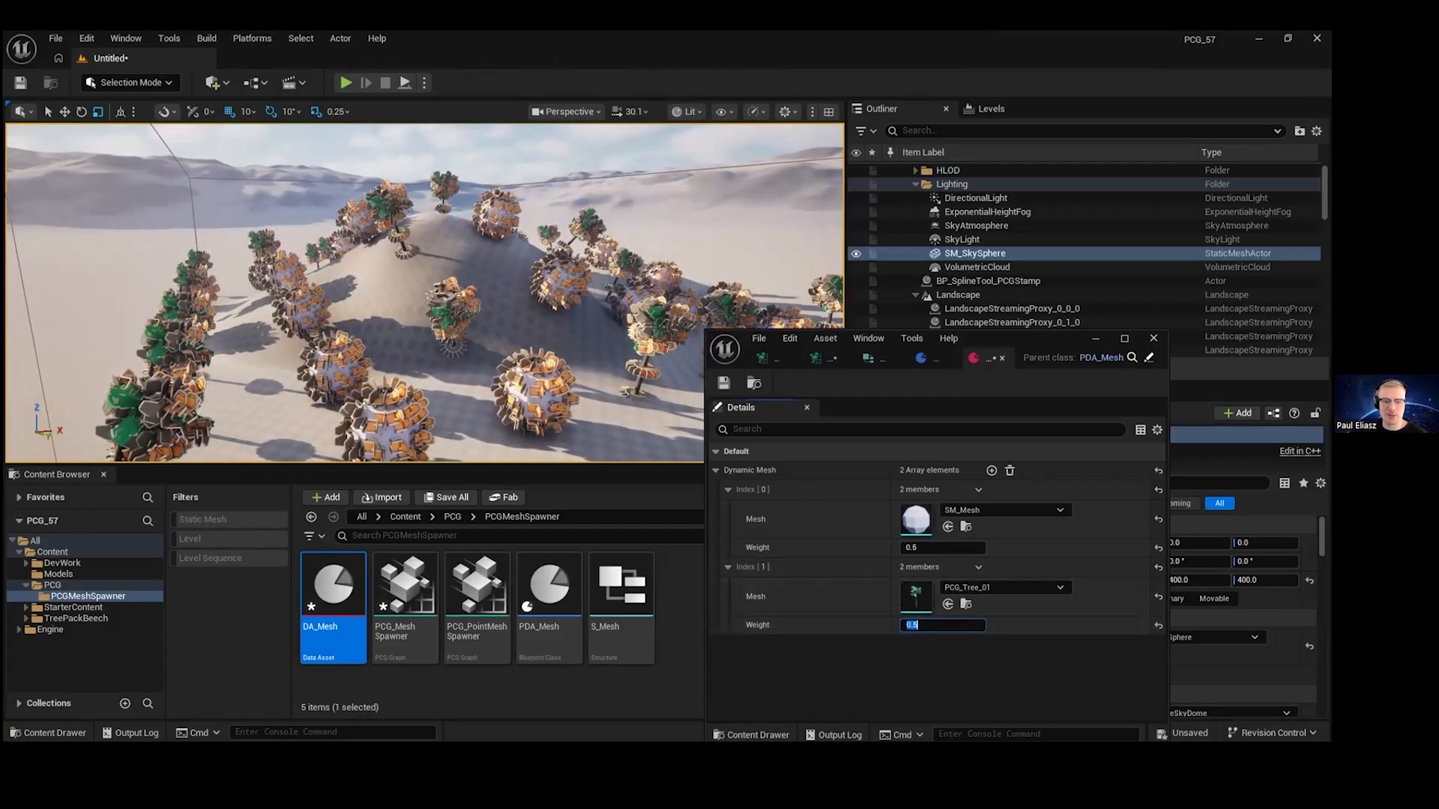
key(Return)
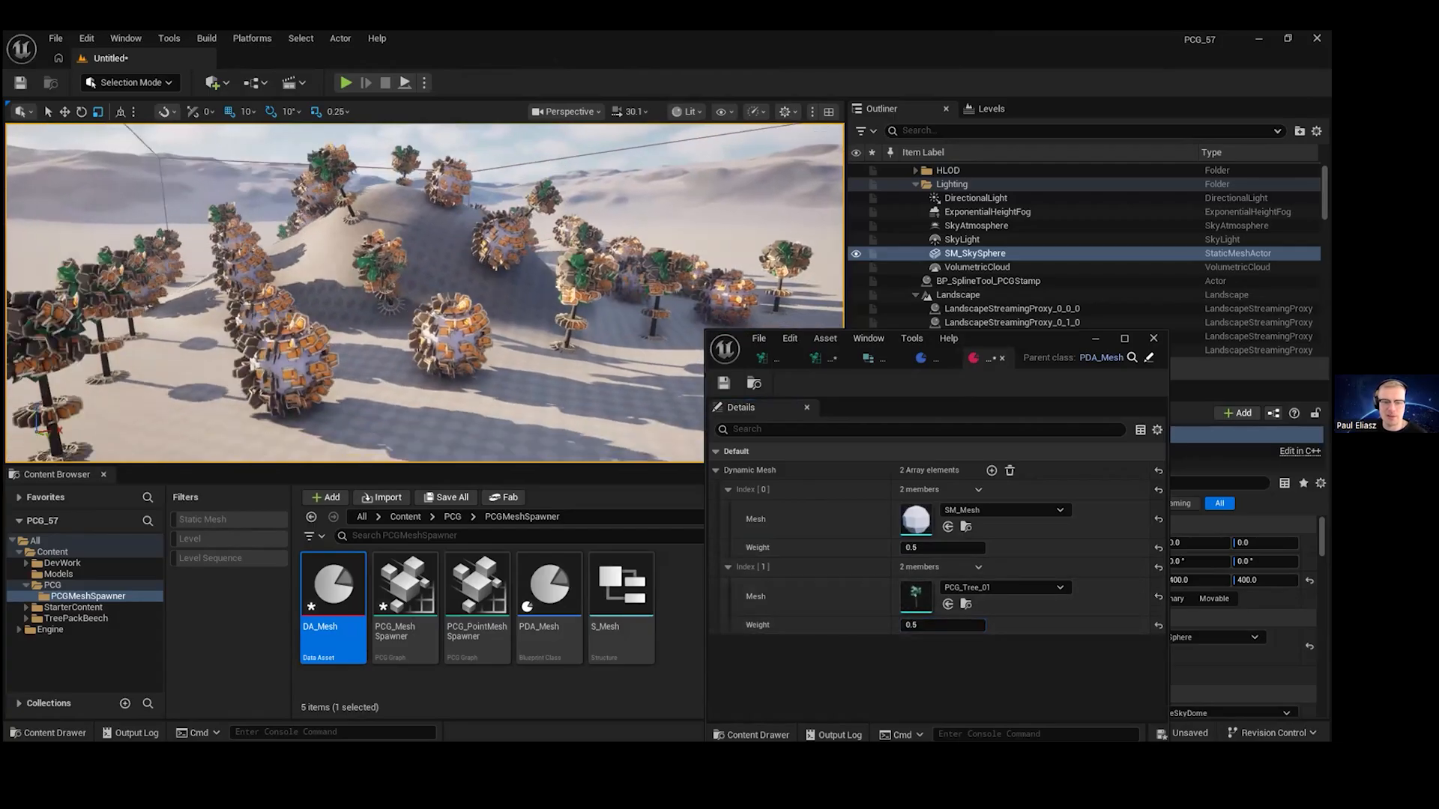
- Select the PCG volume and inspect the point-covered trees and spheres up close and from above
click(448, 259)
key(w)
mouse_move(448, 259)
right_down()
mouse_move(441, 279)
mouse_move(448, 259)
right_up()
scroll(448, 258, down, 5)
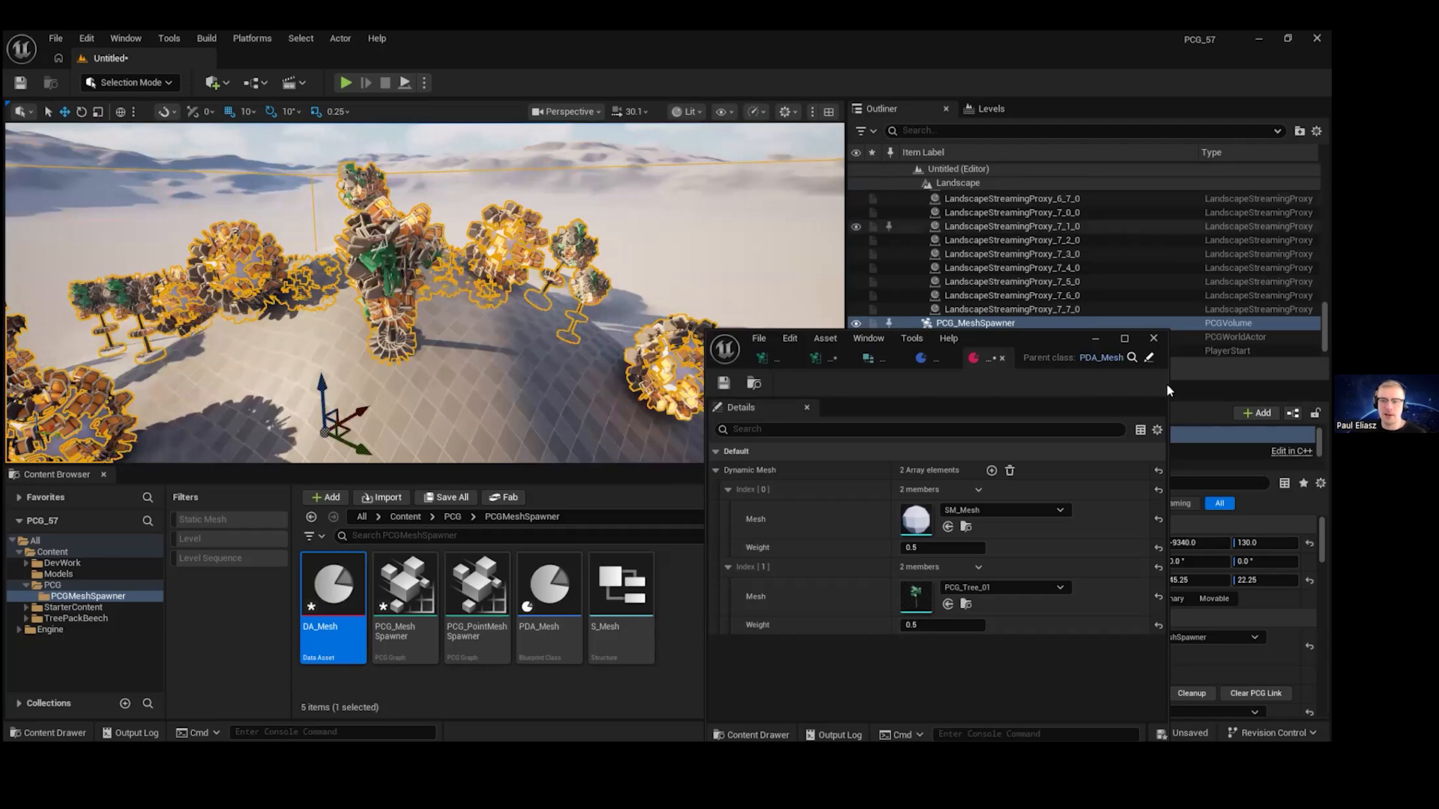
drag(1051, 340, 1049, 307)
right_drag(420, 299, 401, 219)
key(w)
key(f)
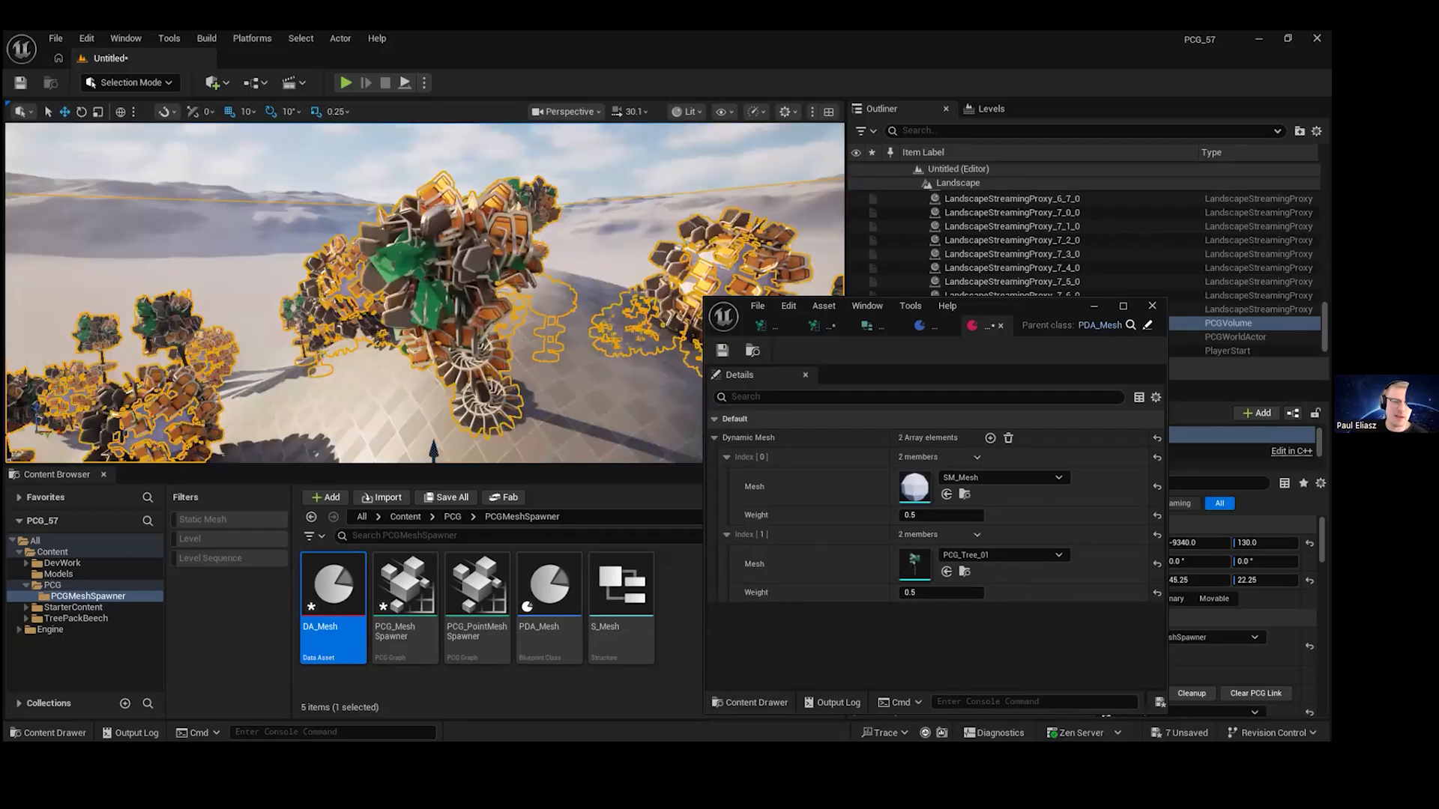
key(e)
right_drag(196, 279, 260, 324)
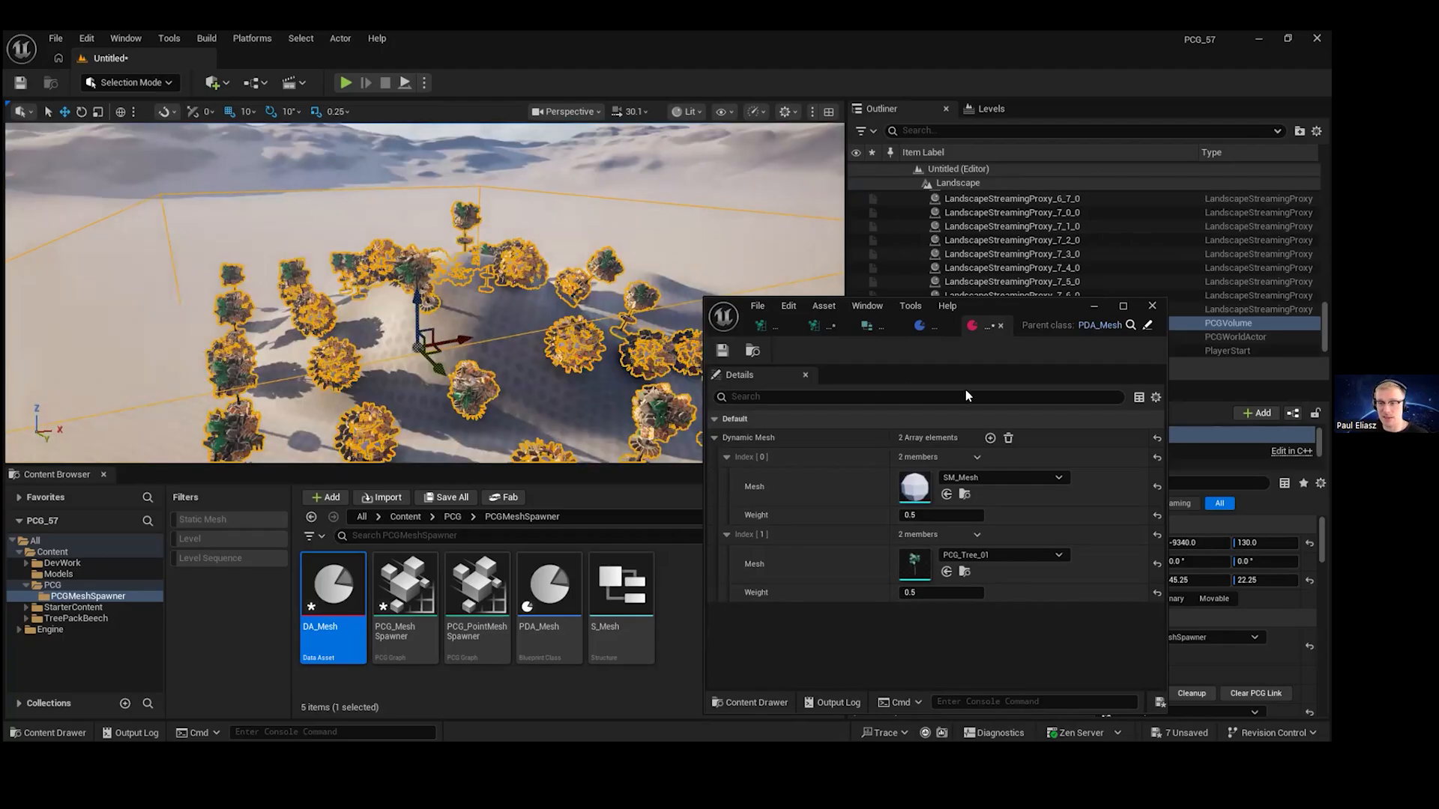
- Minimize the data asset editor and examine the spawned meshes across the whole hill
click(1129, 308)
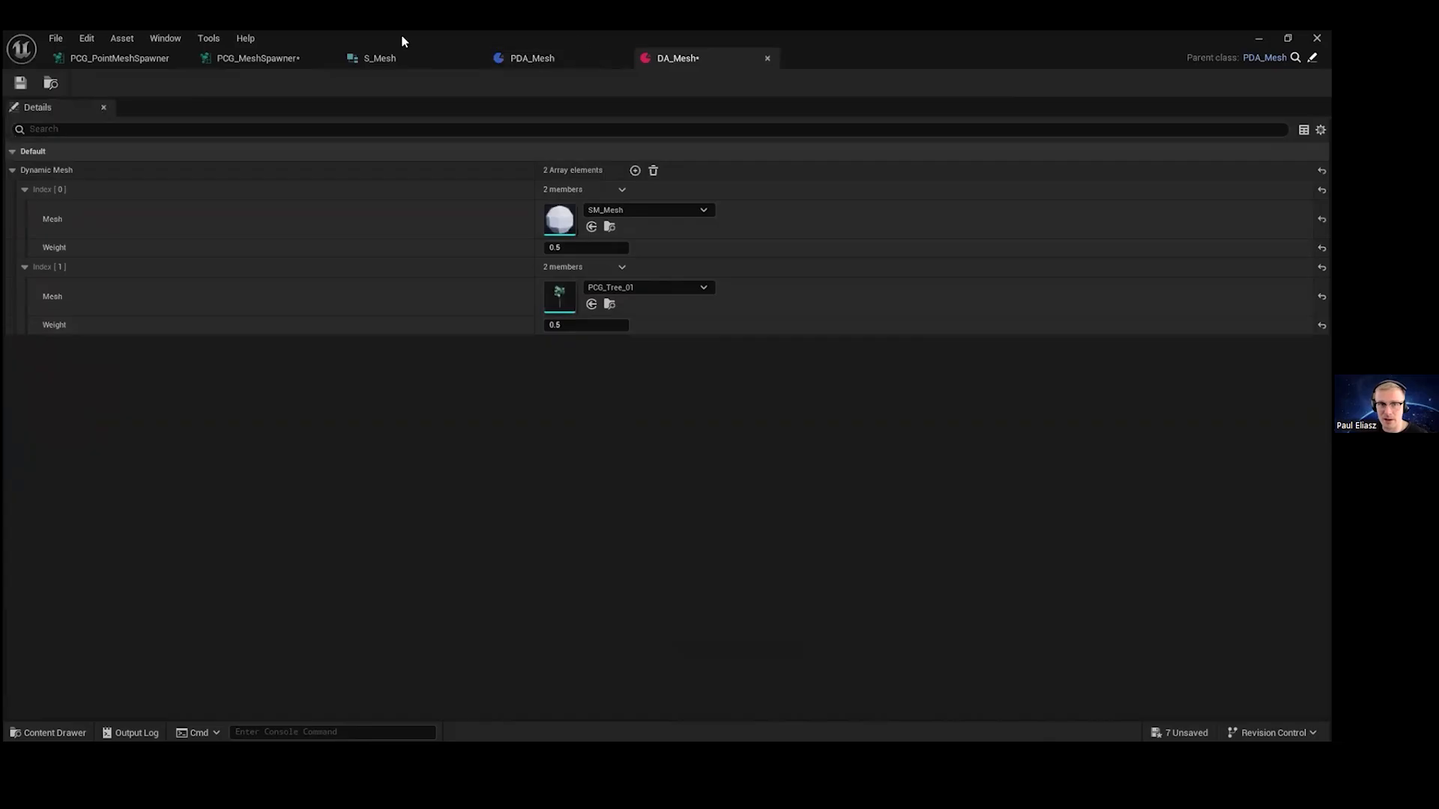
double_click(879, 42)
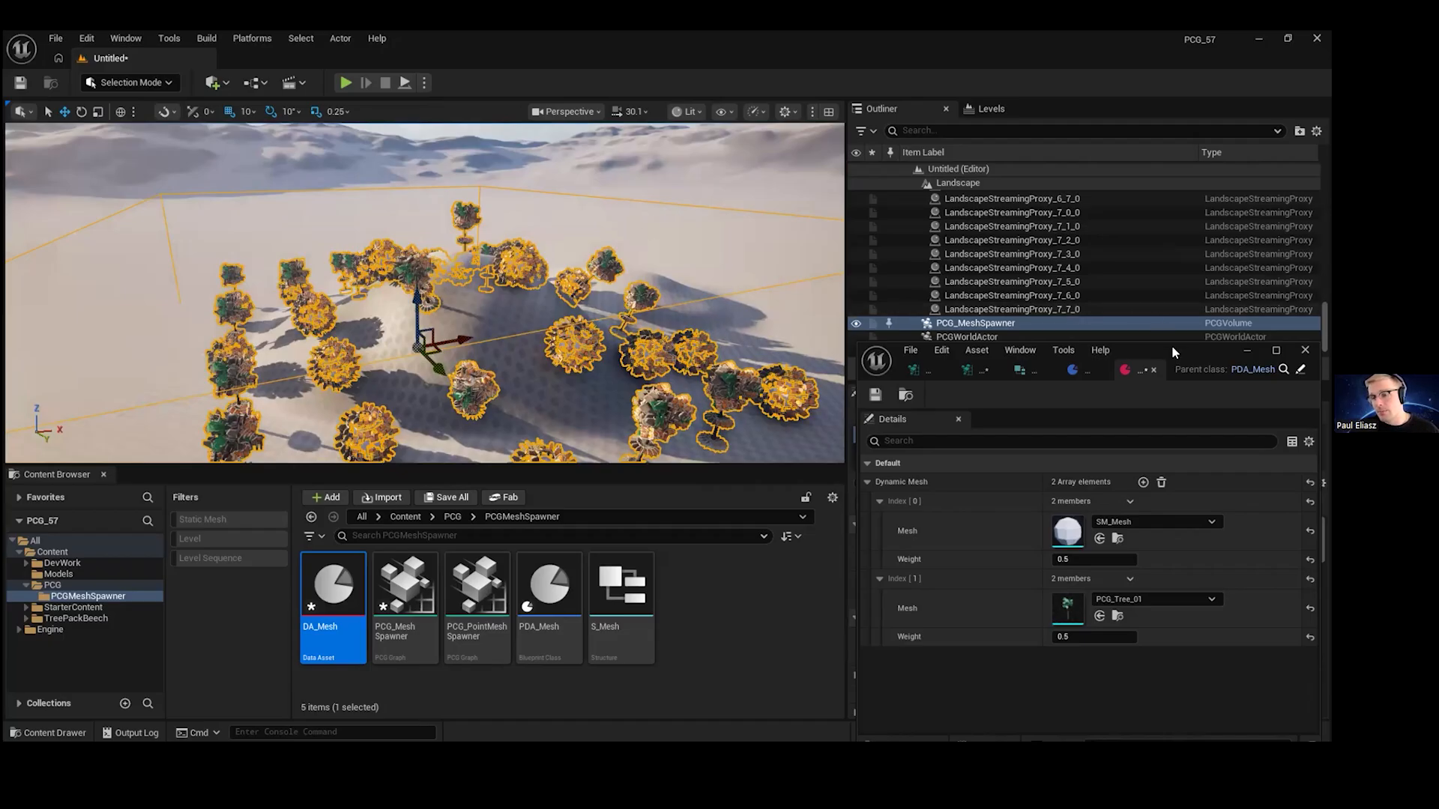
drag(1171, 346, 1084, 171)
click(1154, 173)
right_drag(690, 264, 691, 268)
right_drag(425, 292, 625, 265)
key(s)
key(w)
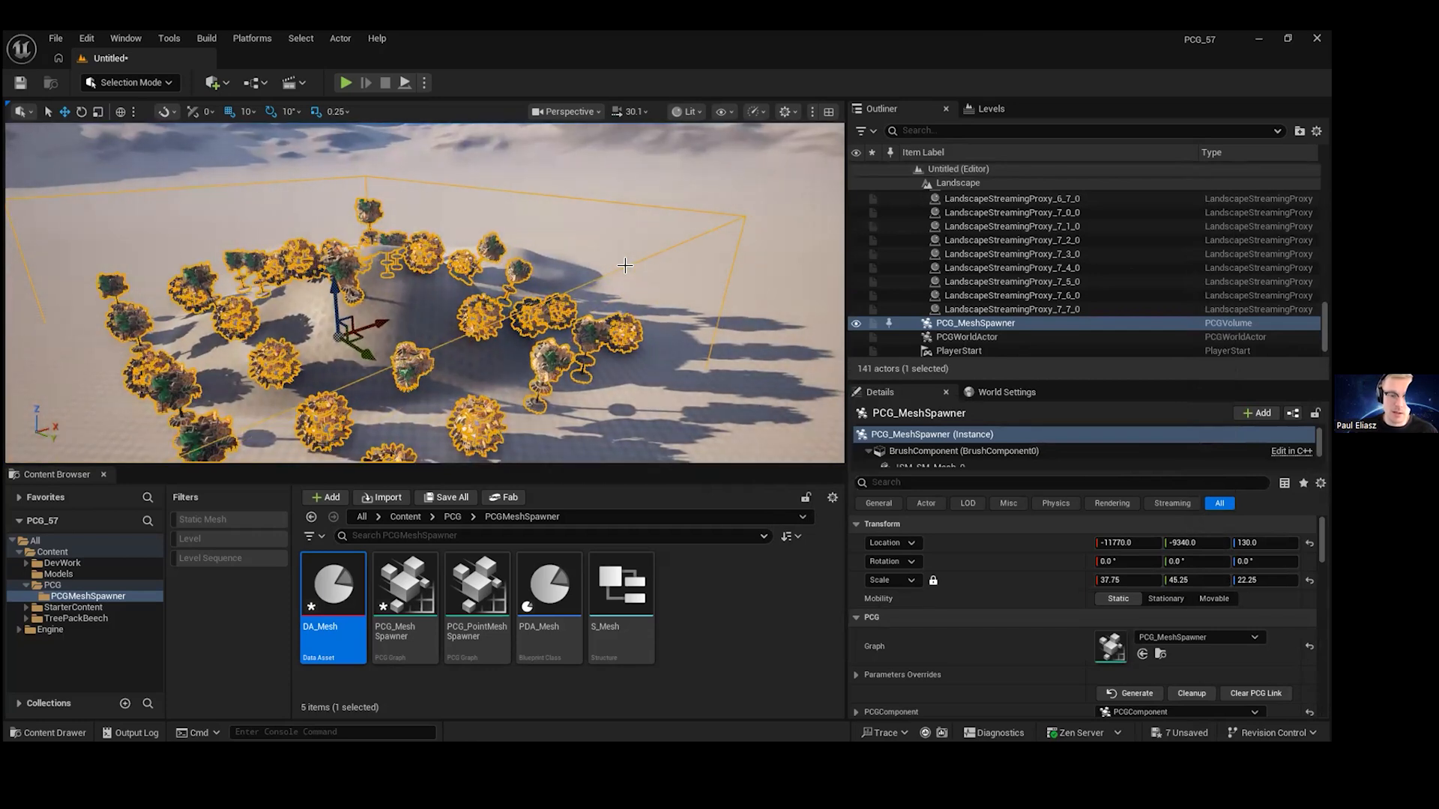